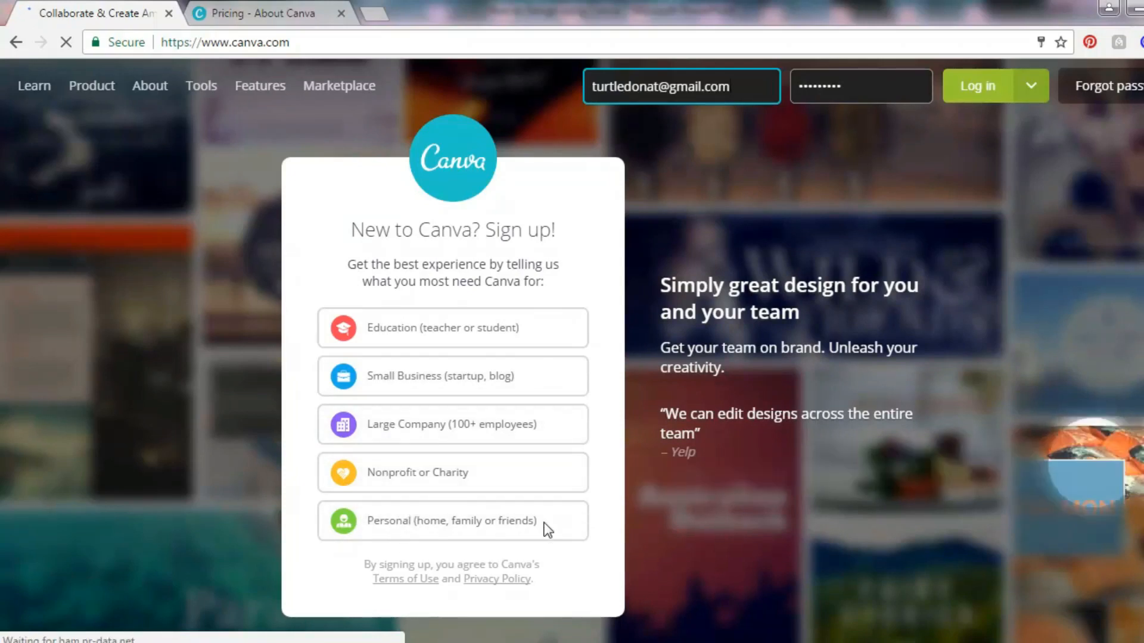
# Sign up for a Personal (home, family or friends) account through Facebook, continuing with the signed-in Facebook profile.
pyautogui.click(427, 524)
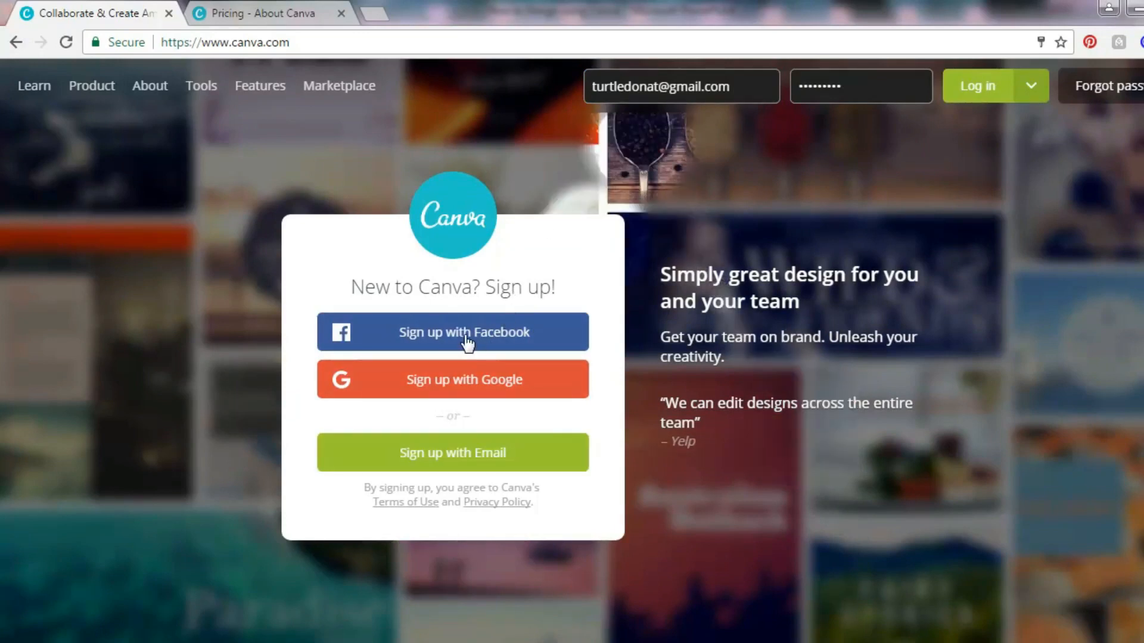
pyautogui.click(441, 335)
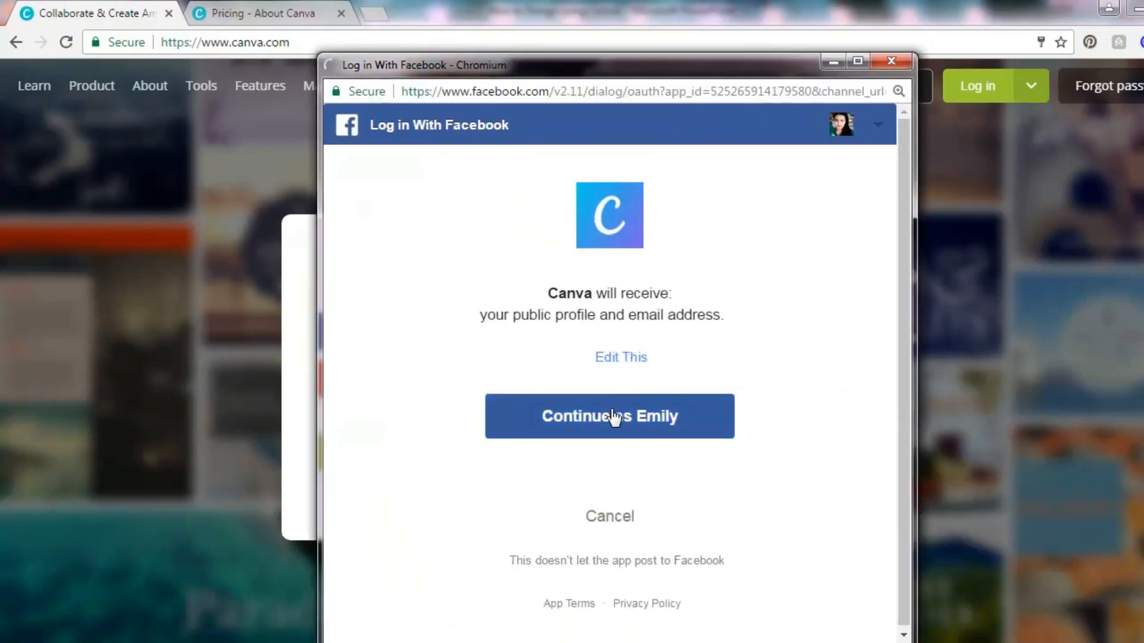
pyautogui.click(613, 414)
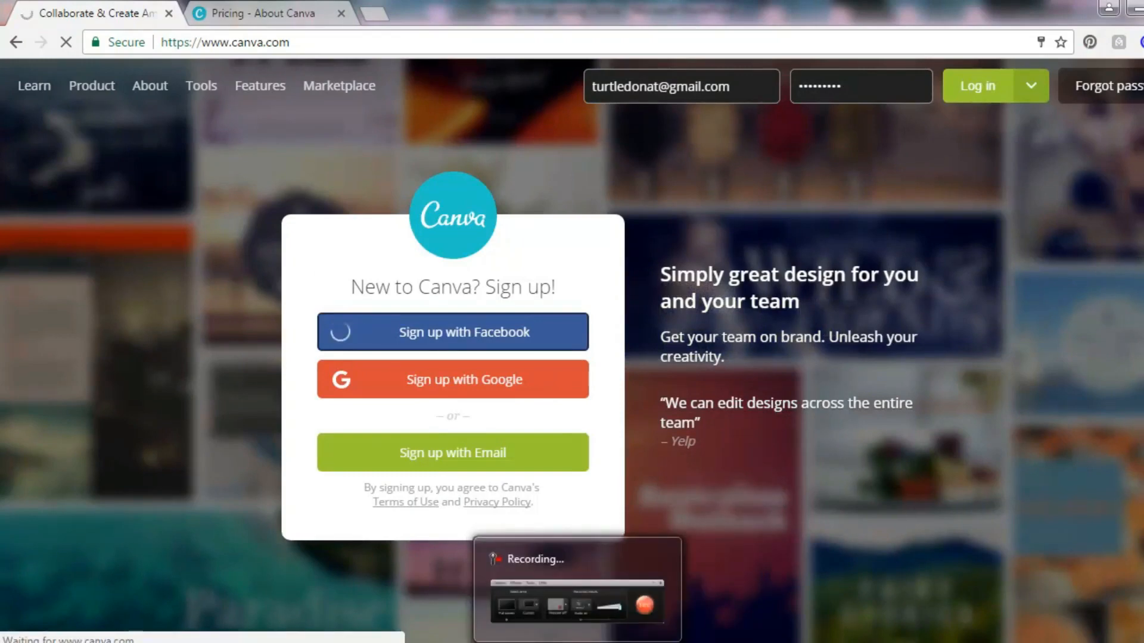
pyautogui.click(577, 642)
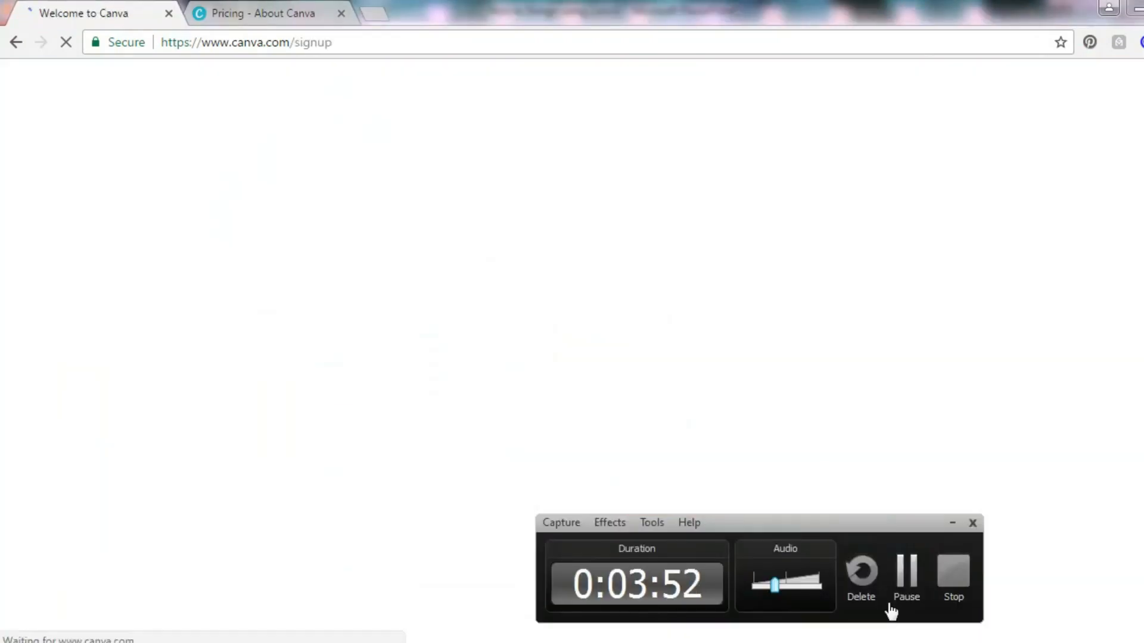
pyautogui.click(914, 592)
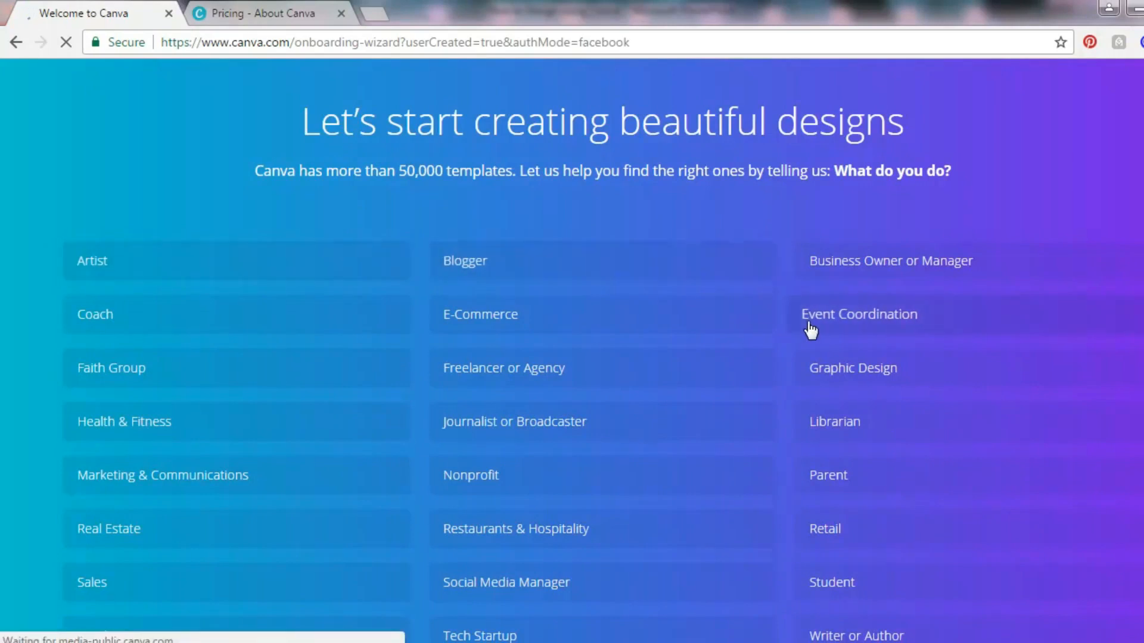
# Complete the onboarding by choosing Blogger as occupation, skip inviting team members, and show more design types.
pyautogui.click(475, 263)
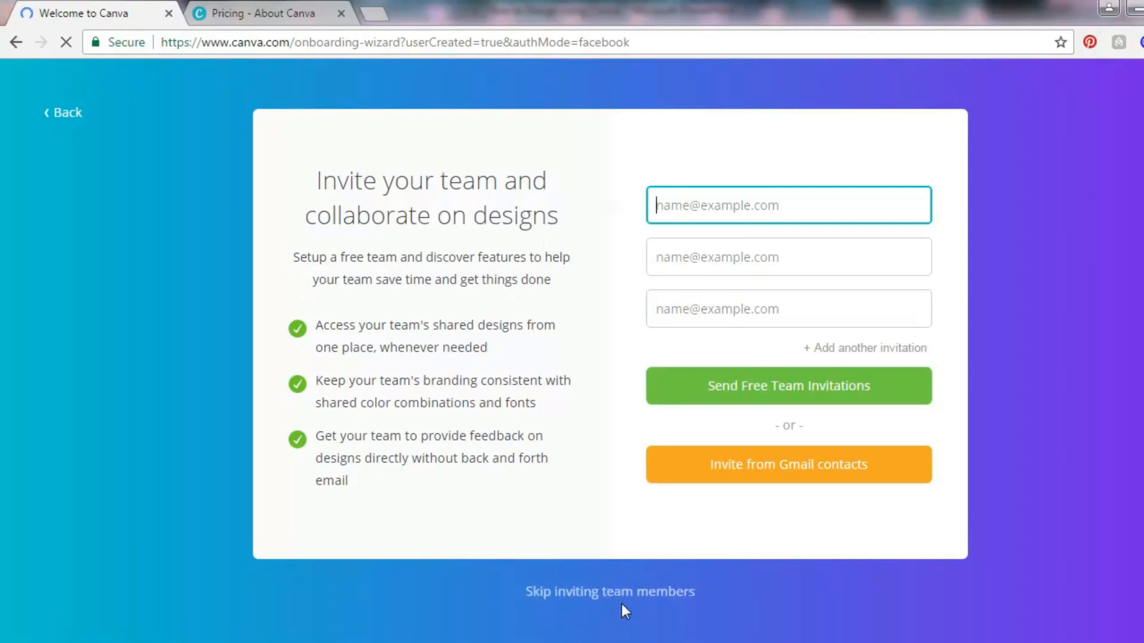
pyautogui.click(592, 591)
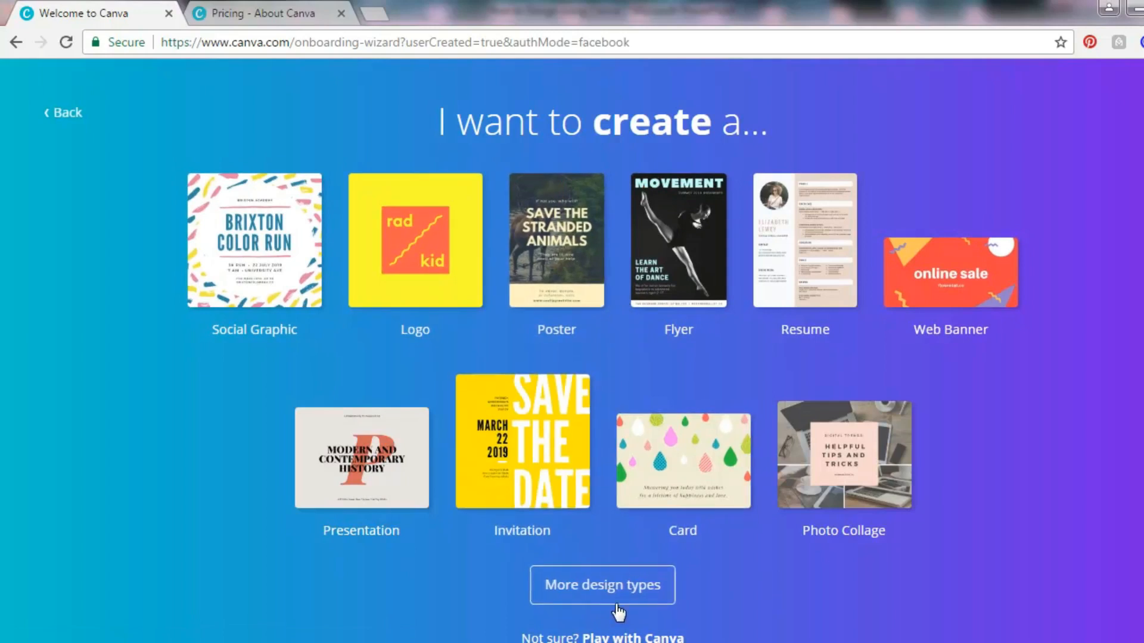
pyautogui.click(600, 587)
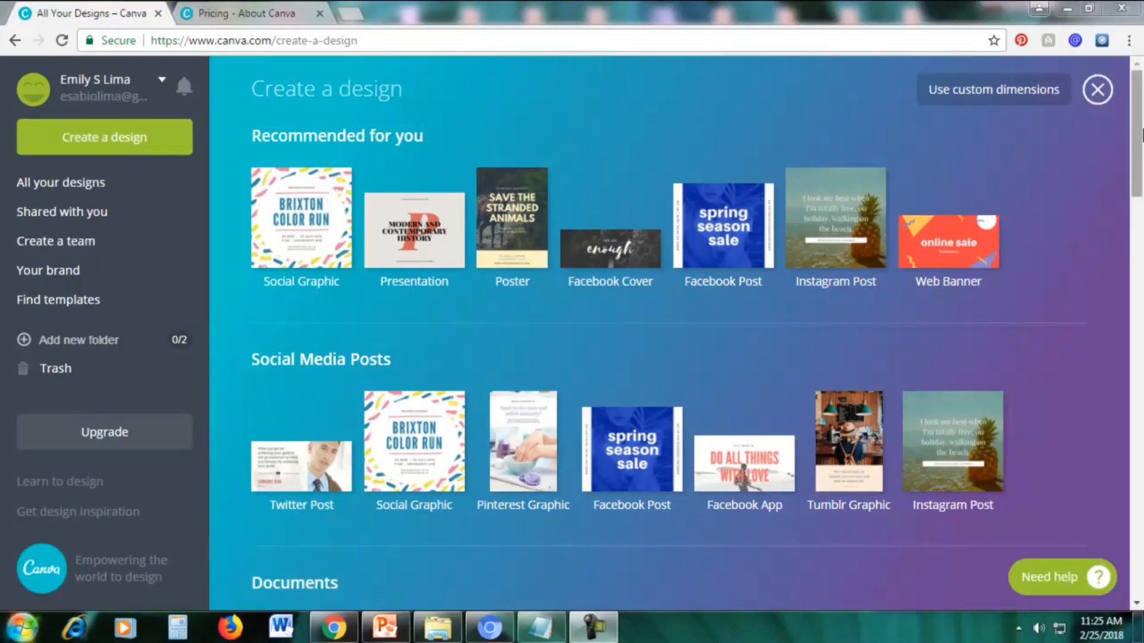
# Look through all the design type categories, from Social Media Posts and Documents down to Events and Ads.
pyautogui.moveTo(1138, 132); pyautogui.dragTo(1141, 192)
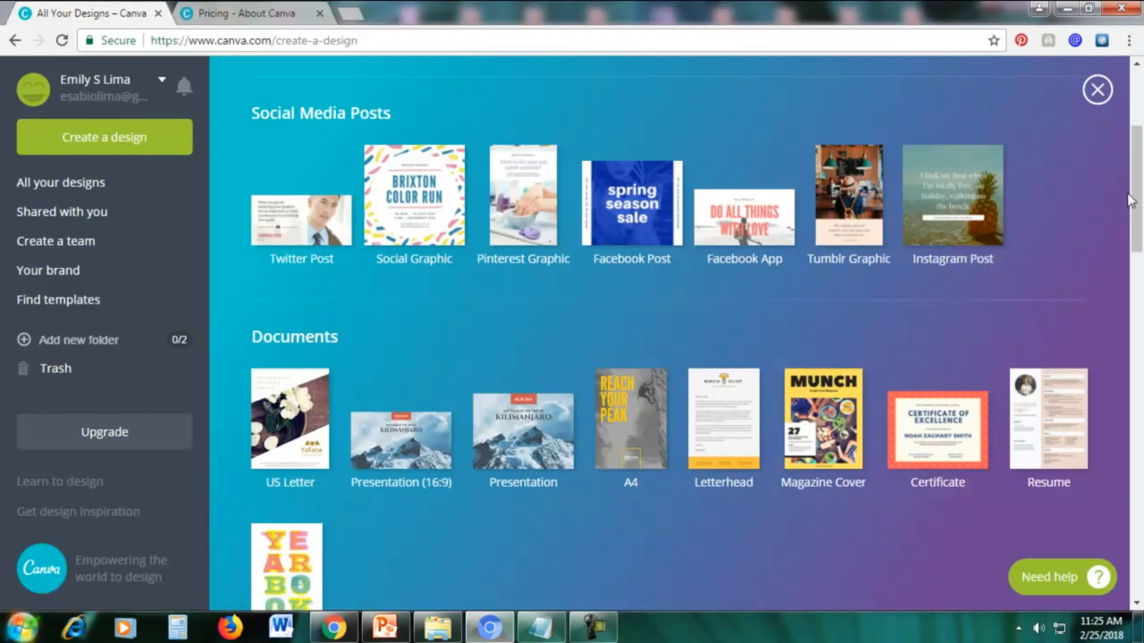
pyautogui.moveTo(1136, 204); pyautogui.dragTo(1141, 240)
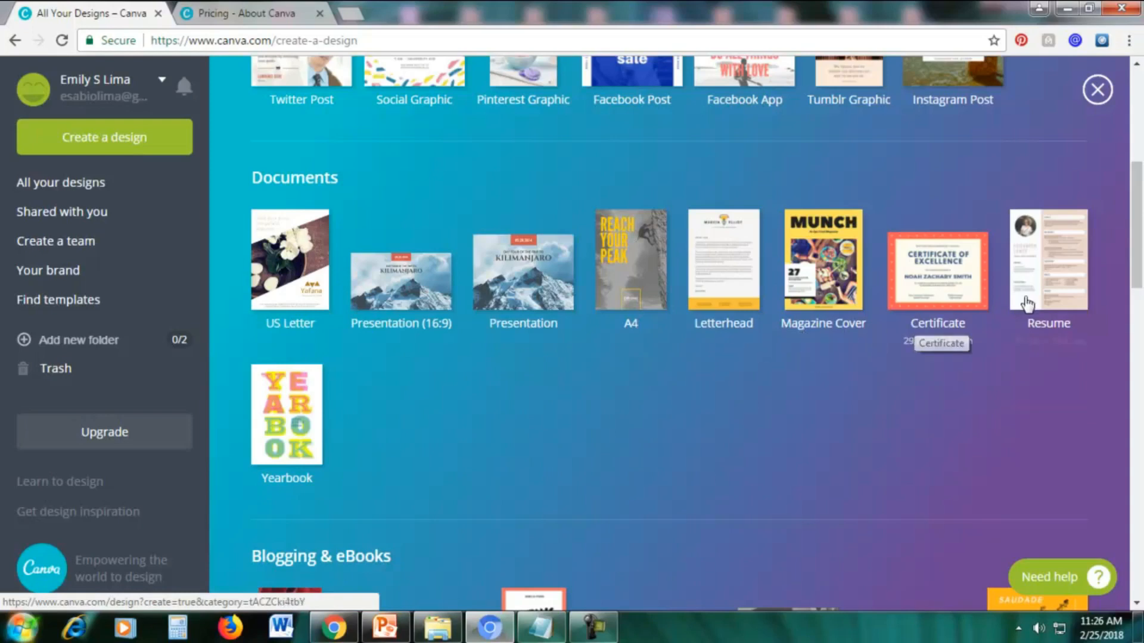
pyautogui.scroll(-6, 358, 452)
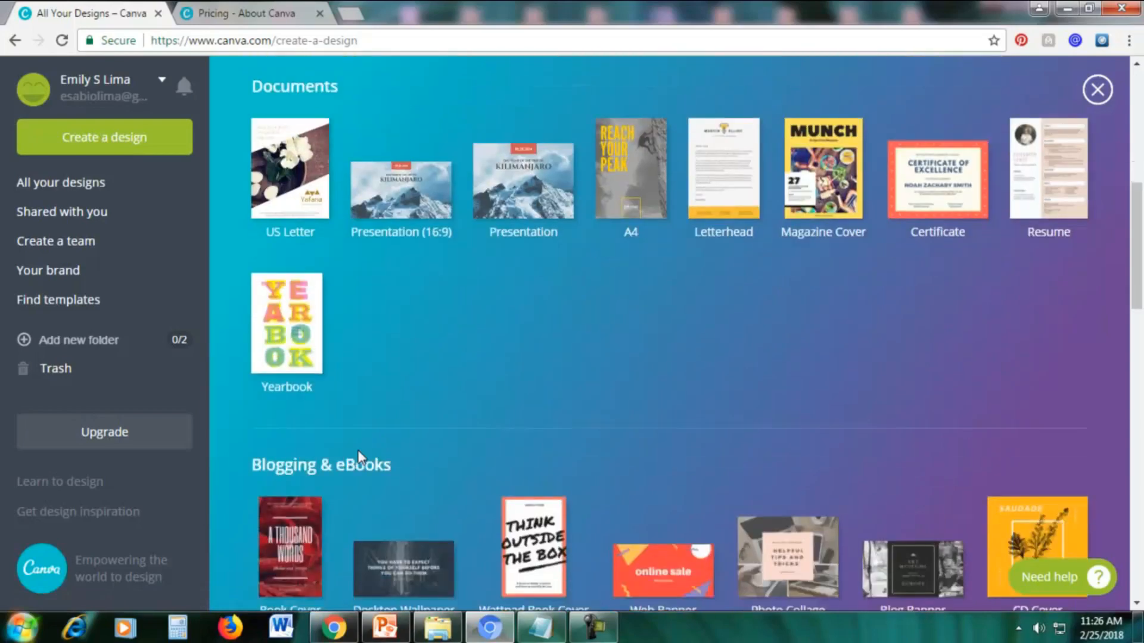
pyautogui.scroll(-1, 358, 457)
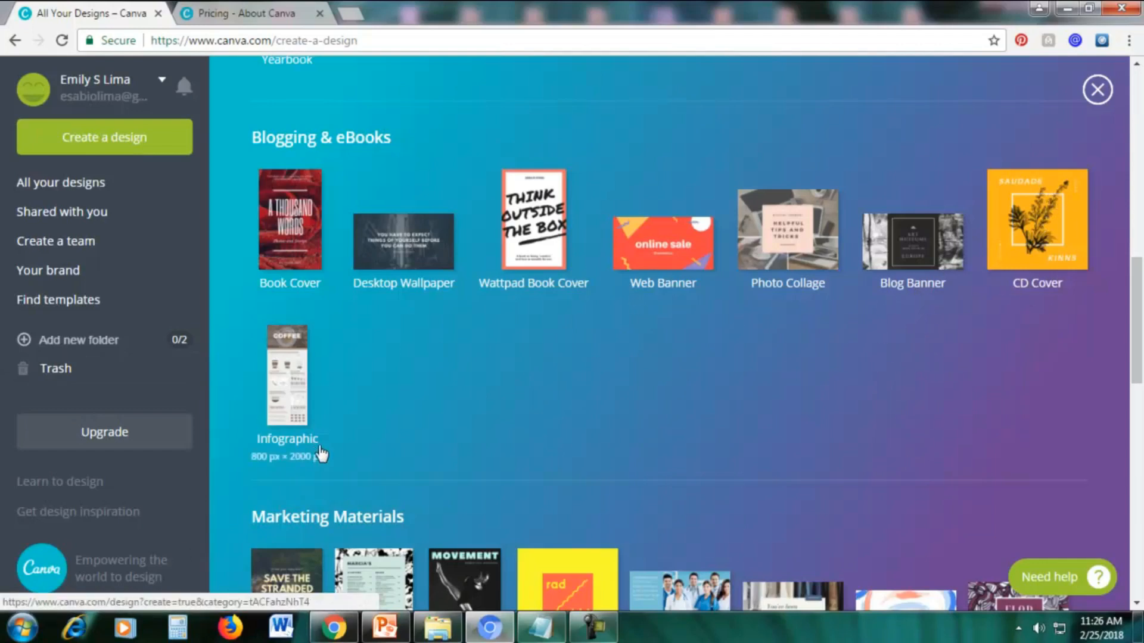
pyautogui.scroll(-6, 1136, 304)
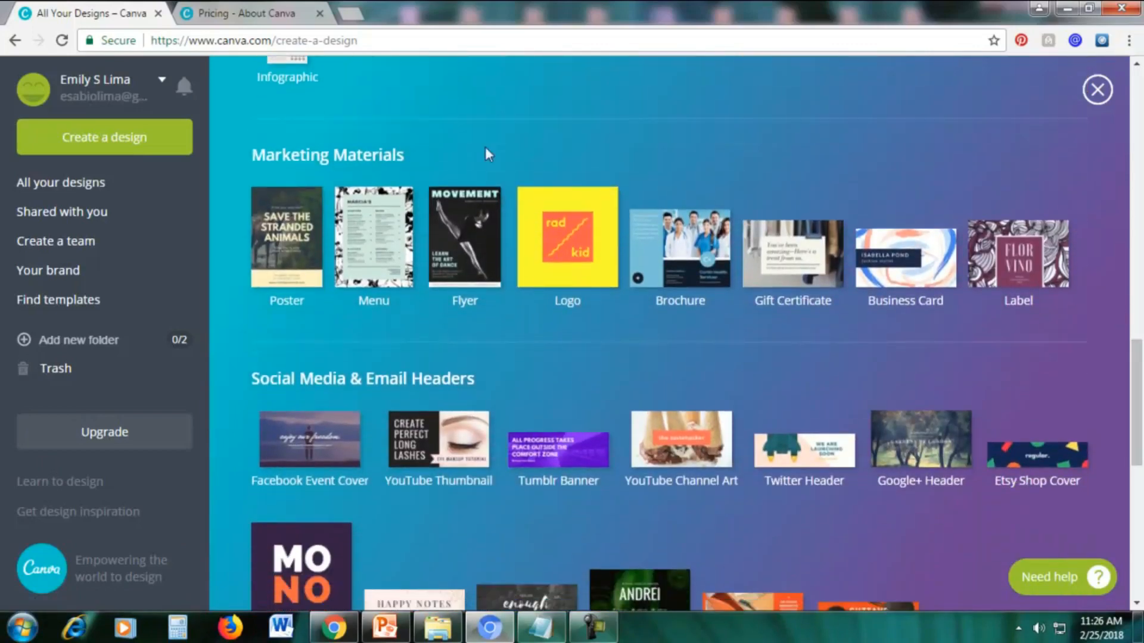
pyautogui.moveTo(290, 154); pyautogui.dragTo(381, 168)
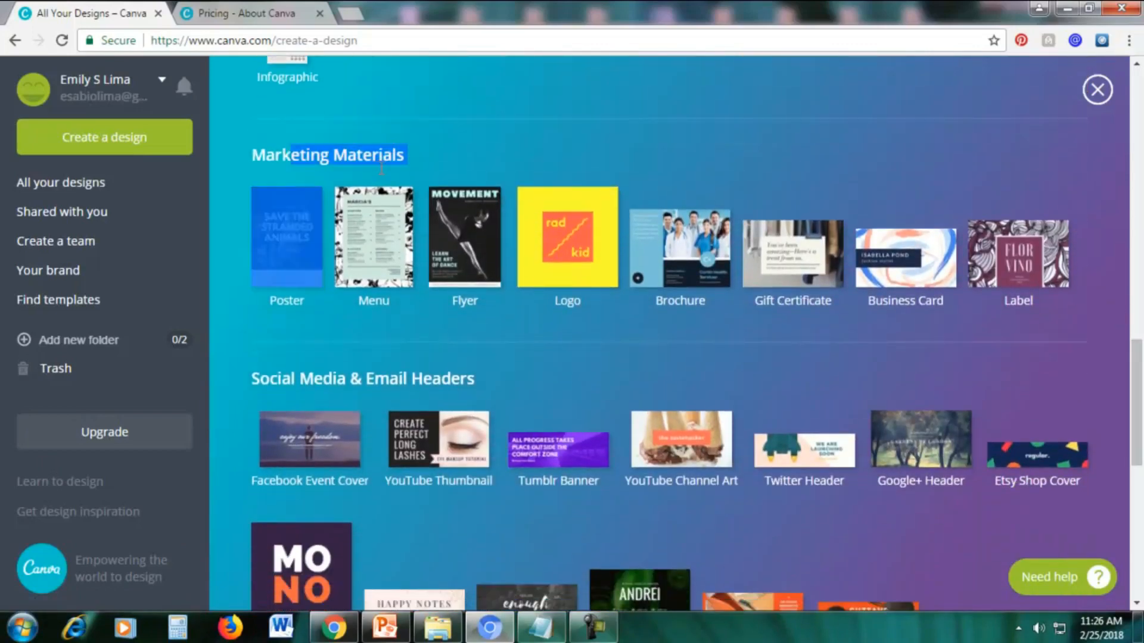
pyautogui.click(456, 143)
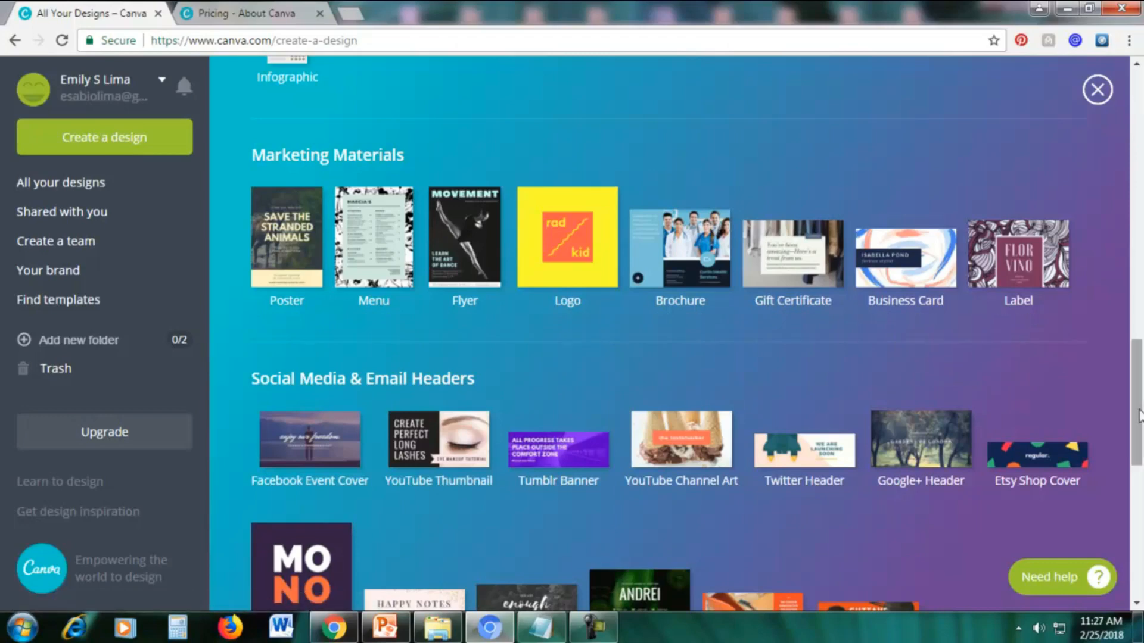
pyautogui.scroll(-4, 1139, 416)
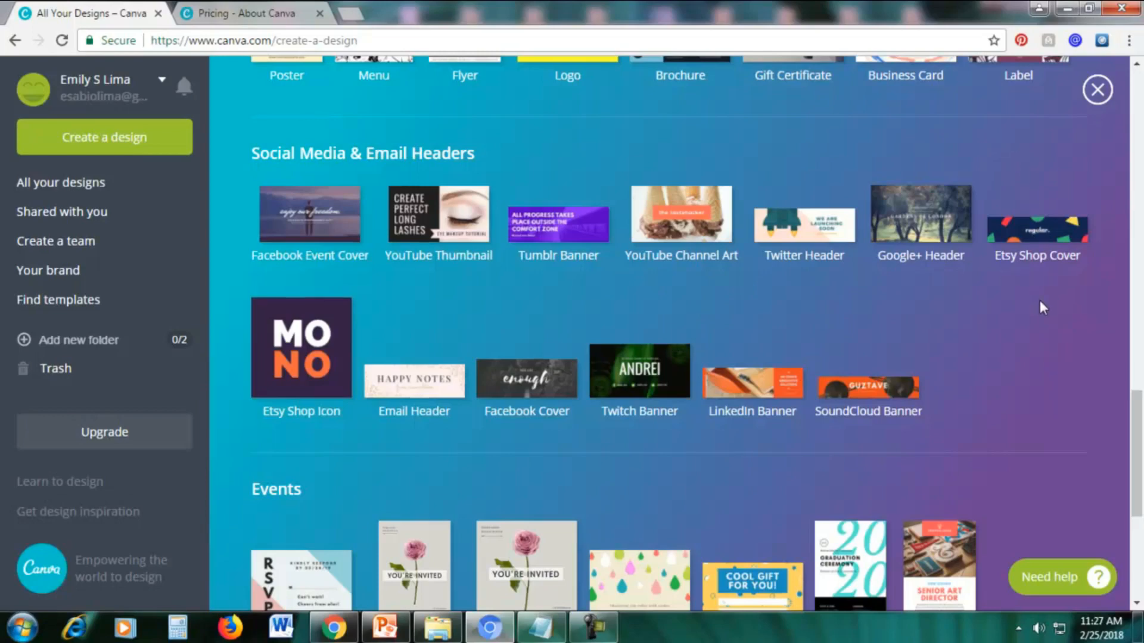
pyautogui.scroll(-4, 1040, 309)
pyautogui.scroll(-2, 1042, 312)
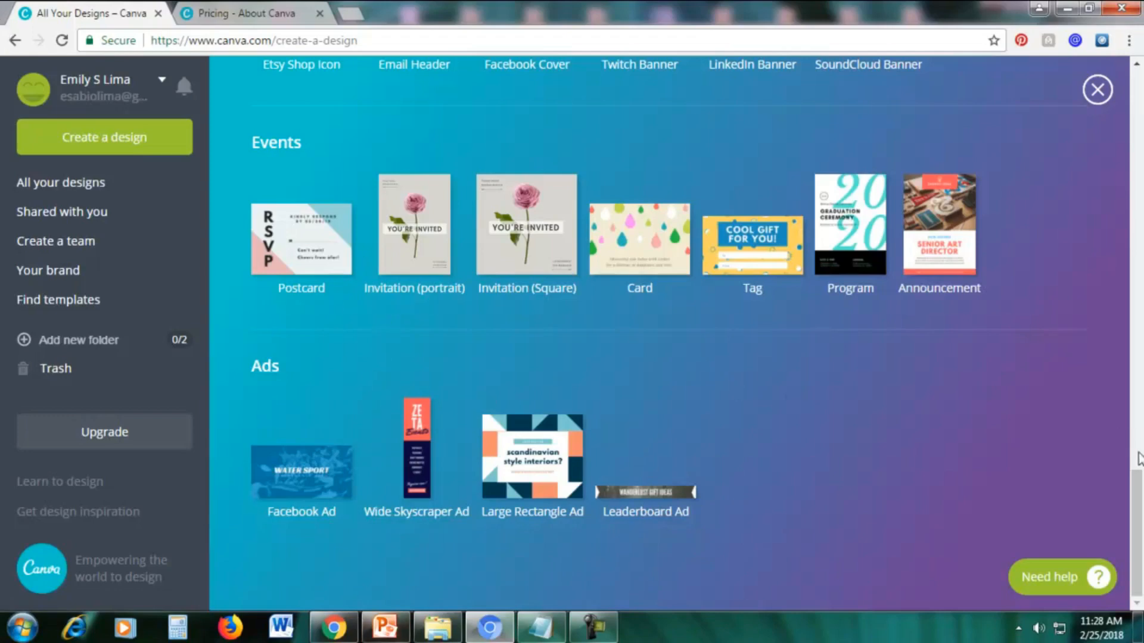
pyautogui.moveTo(1138, 470); pyautogui.dragTo(1132, 91)
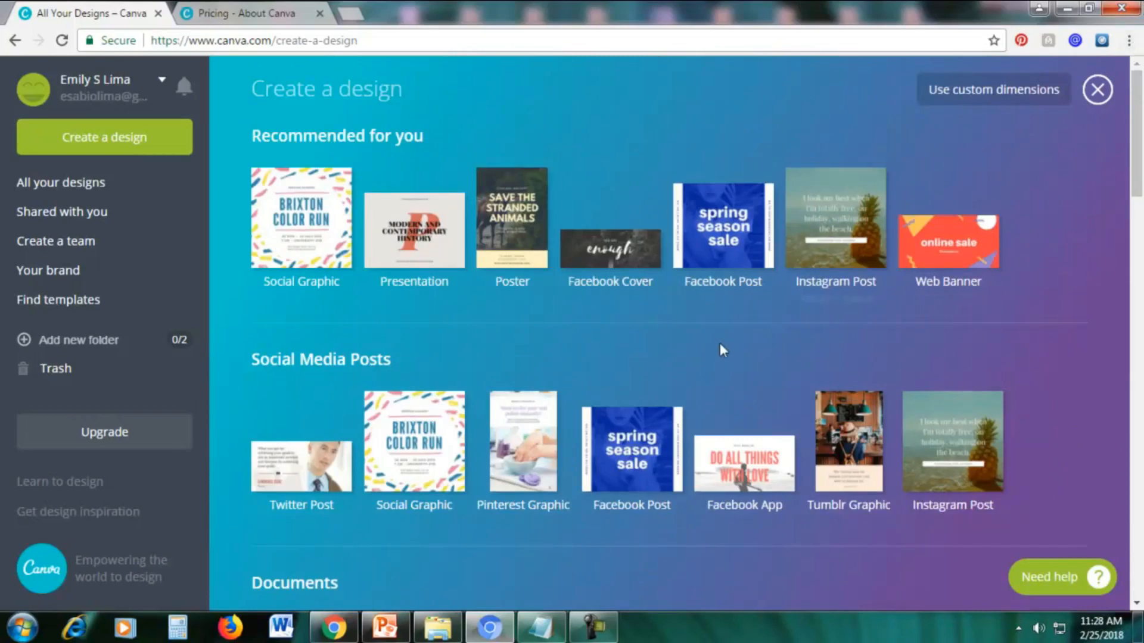
# Create a new 800 px × 800 px Social Graphic design from the Social Media Posts category.
pyautogui.moveTo(1138, 173); pyautogui.dragTo(1140, 198)
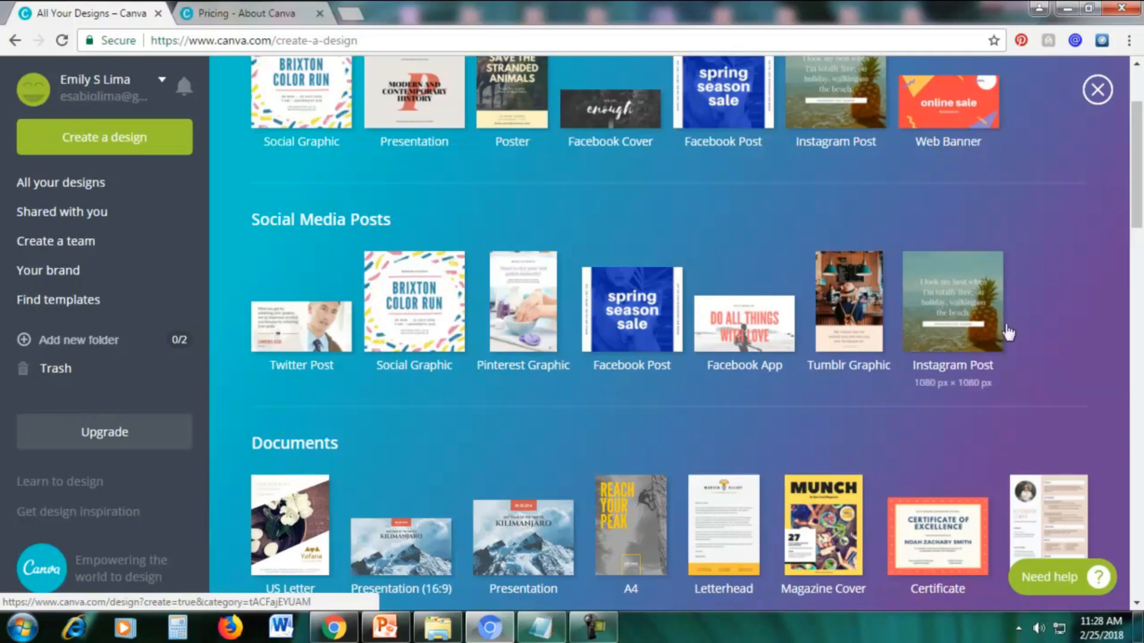
pyautogui.moveTo(1138, 209); pyautogui.dragTo(1137, 224)
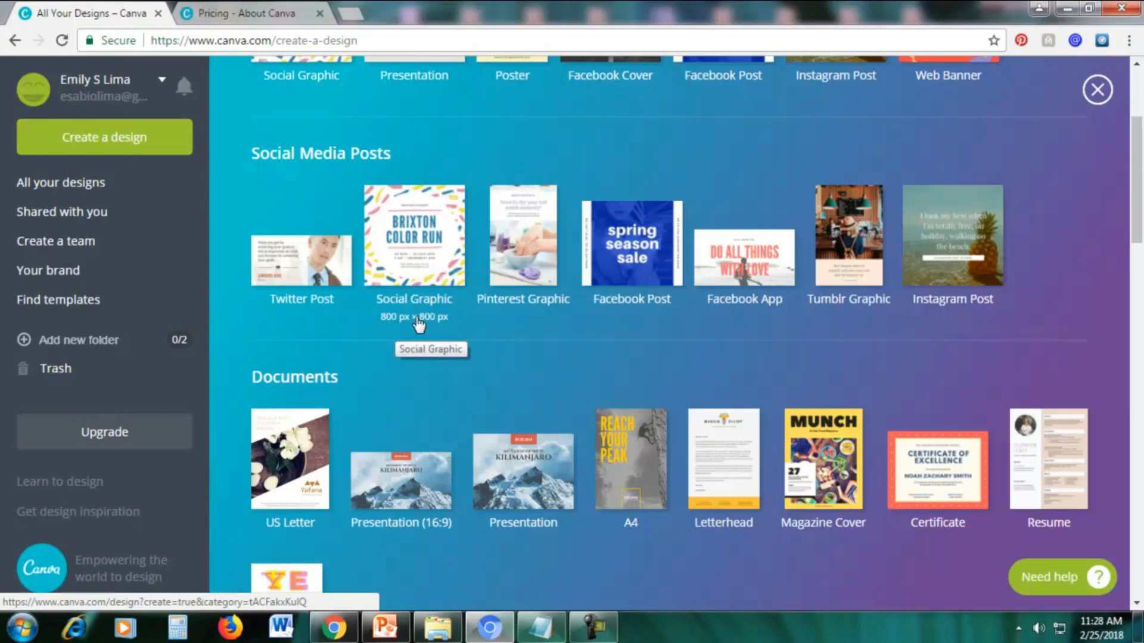
pyautogui.click(415, 260)
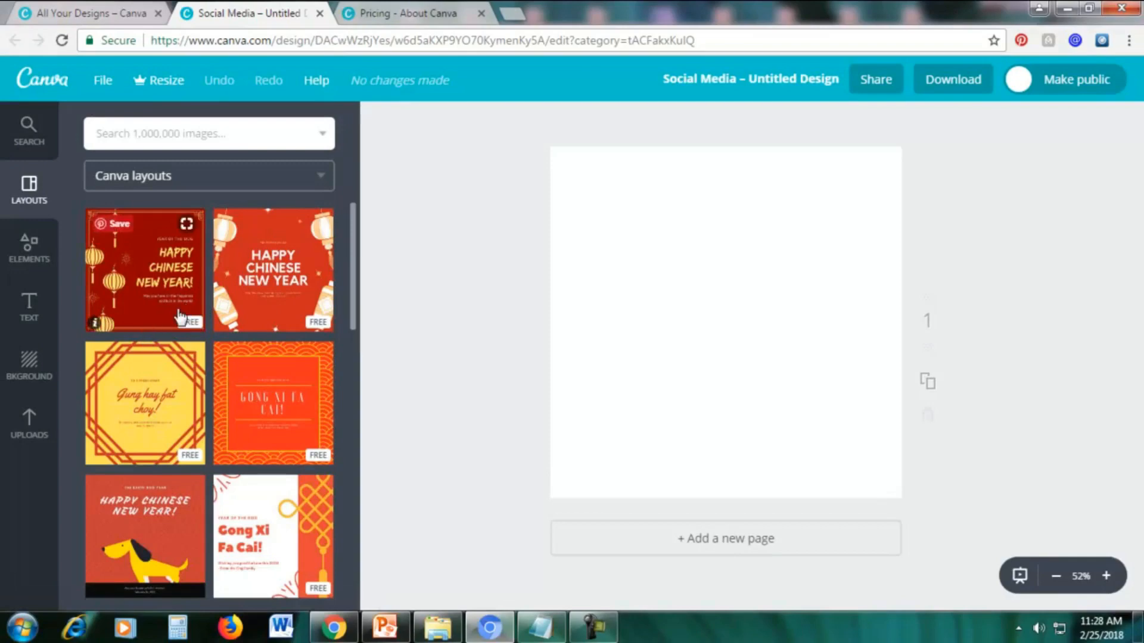
# Find the free "Today I am golden" layout among the Canva layouts and apply it to the blank page.
pyautogui.scroll(-10, 206, 305)
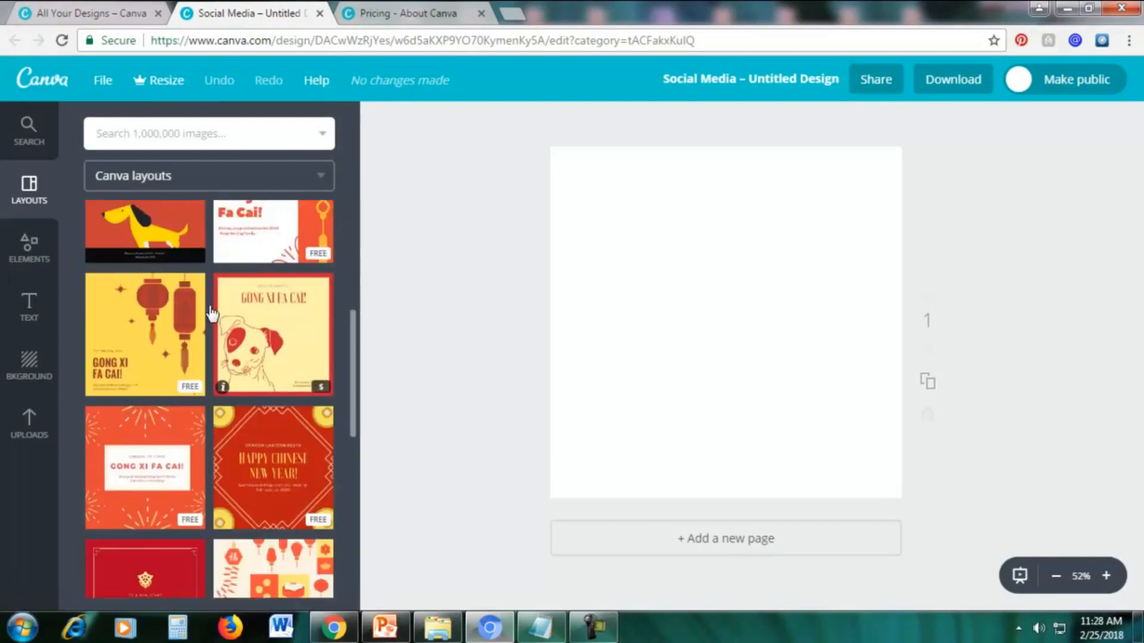
pyautogui.scroll(5, 208, 308)
pyautogui.scroll(-14, 206, 310)
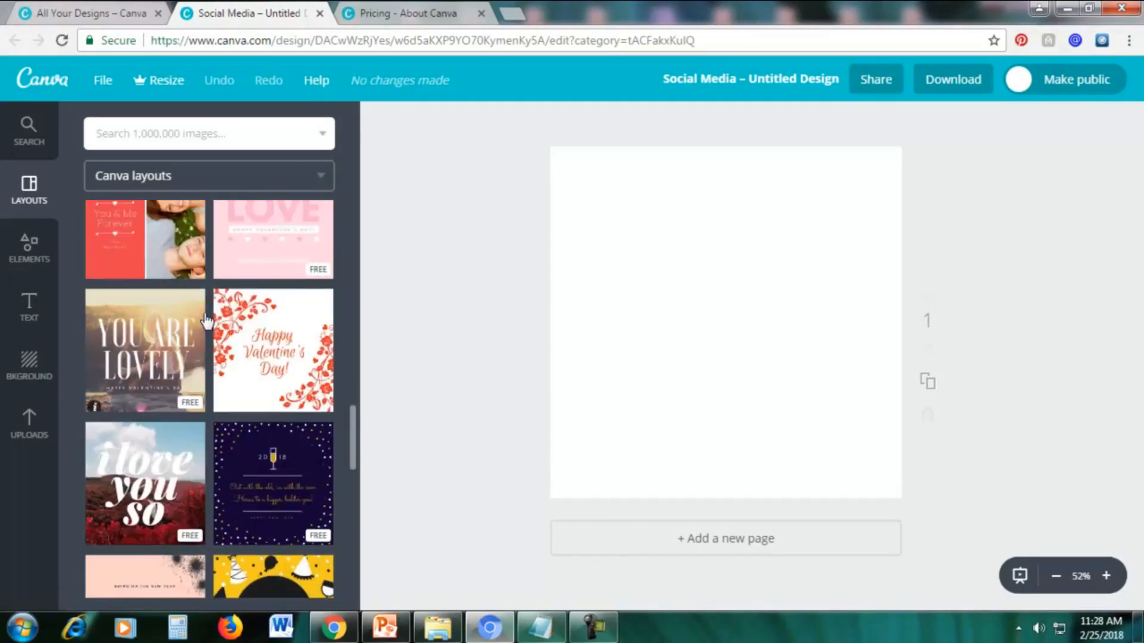
pyautogui.scroll(-2, 206, 322)
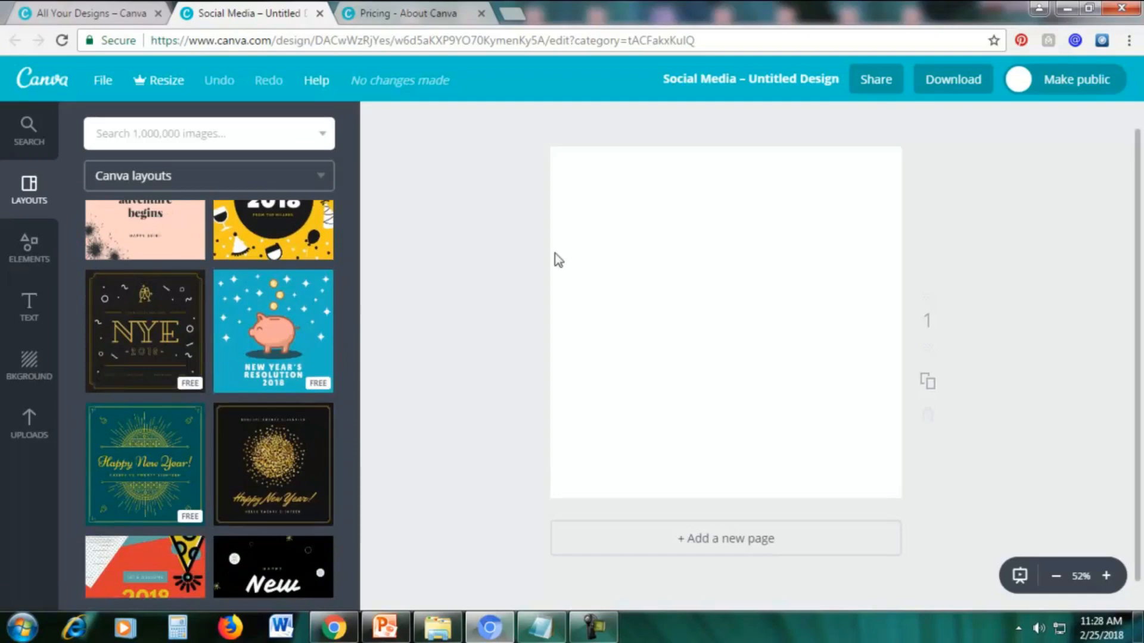
pyautogui.scroll(-5, 294, 301)
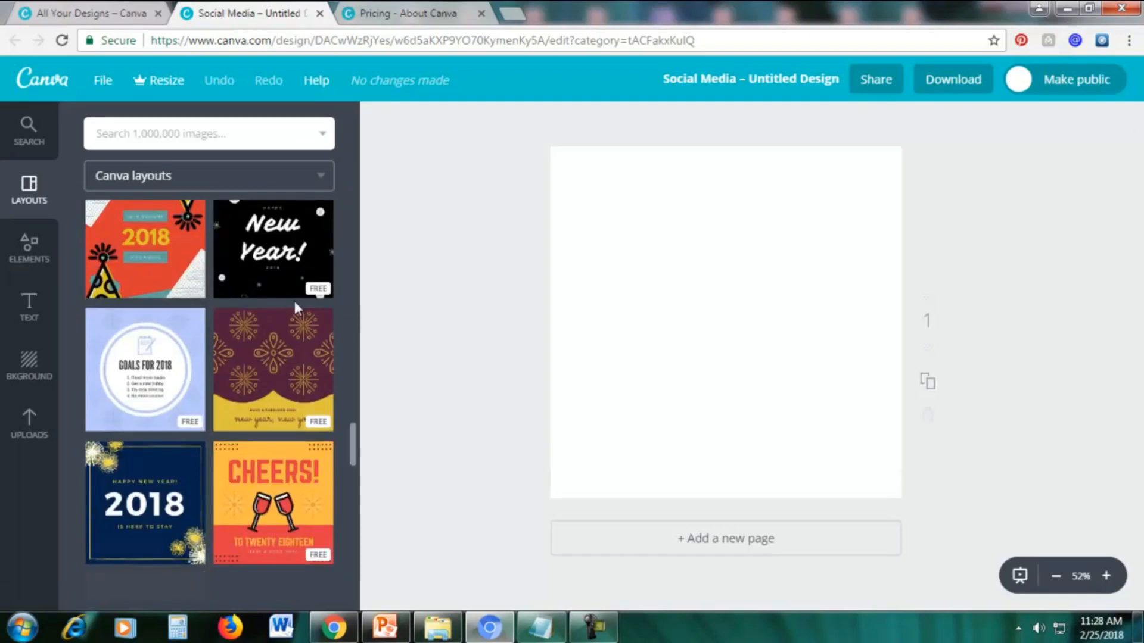
pyautogui.scroll(-10, 241, 324)
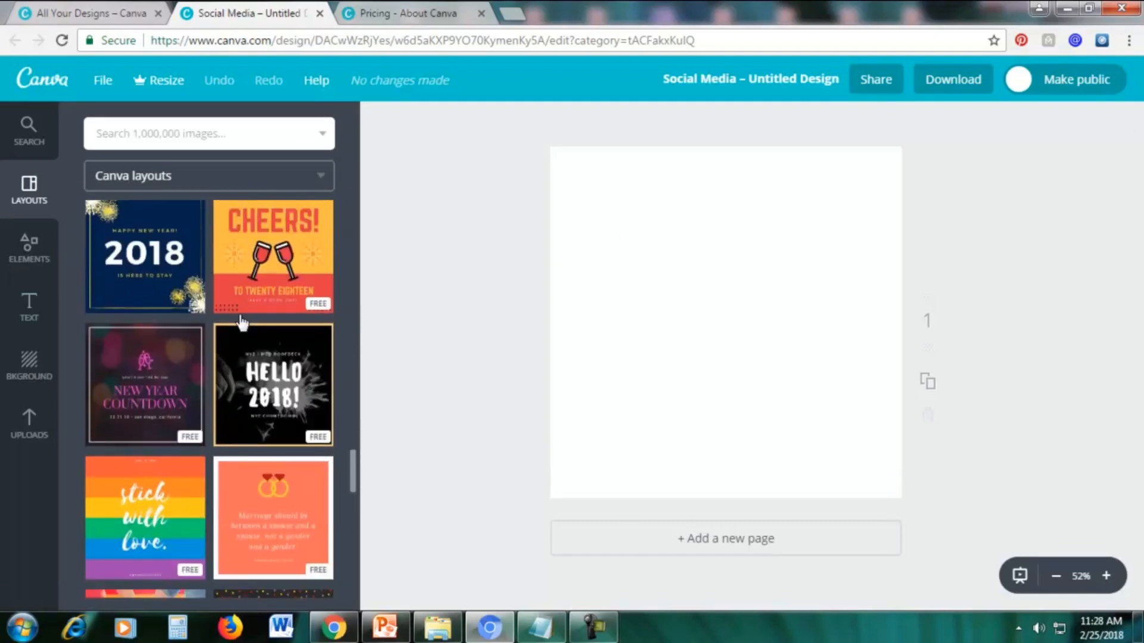
pyautogui.scroll(-5, 241, 323)
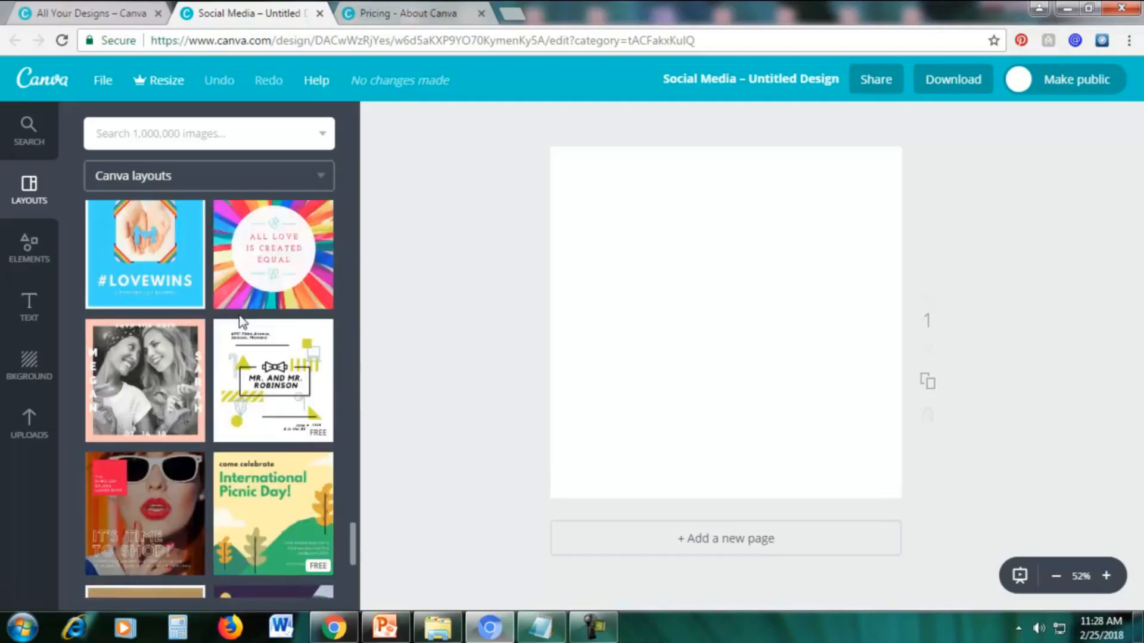
pyautogui.scroll(-10, 241, 322)
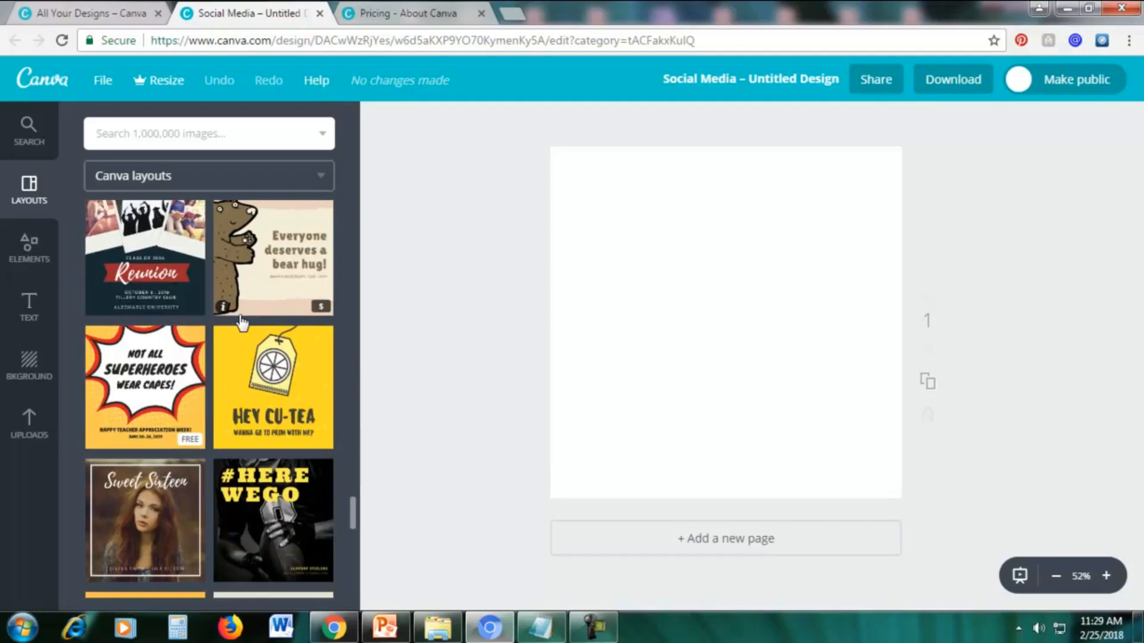
pyautogui.scroll(-9, 241, 323)
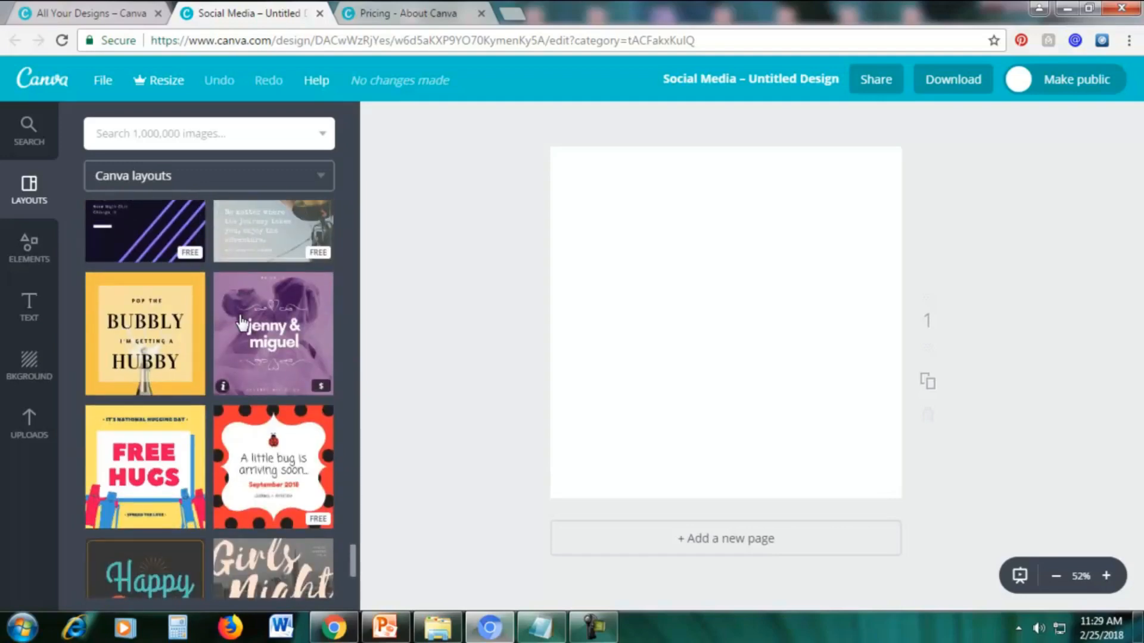
pyautogui.scroll(-8, 241, 323)
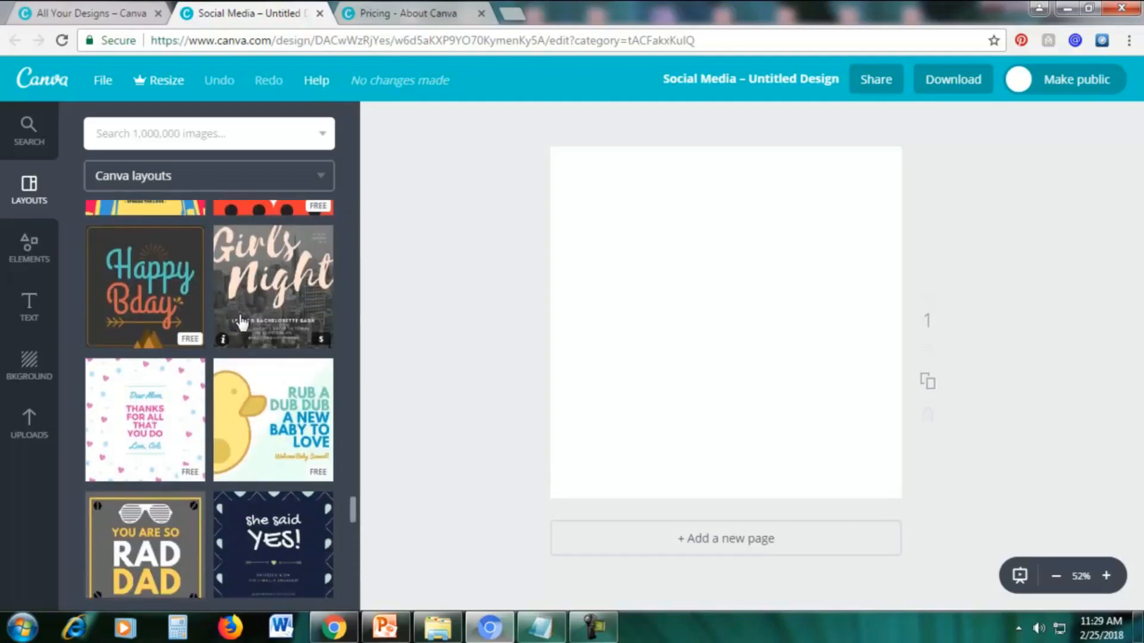
pyautogui.scroll(-4, 241, 324)
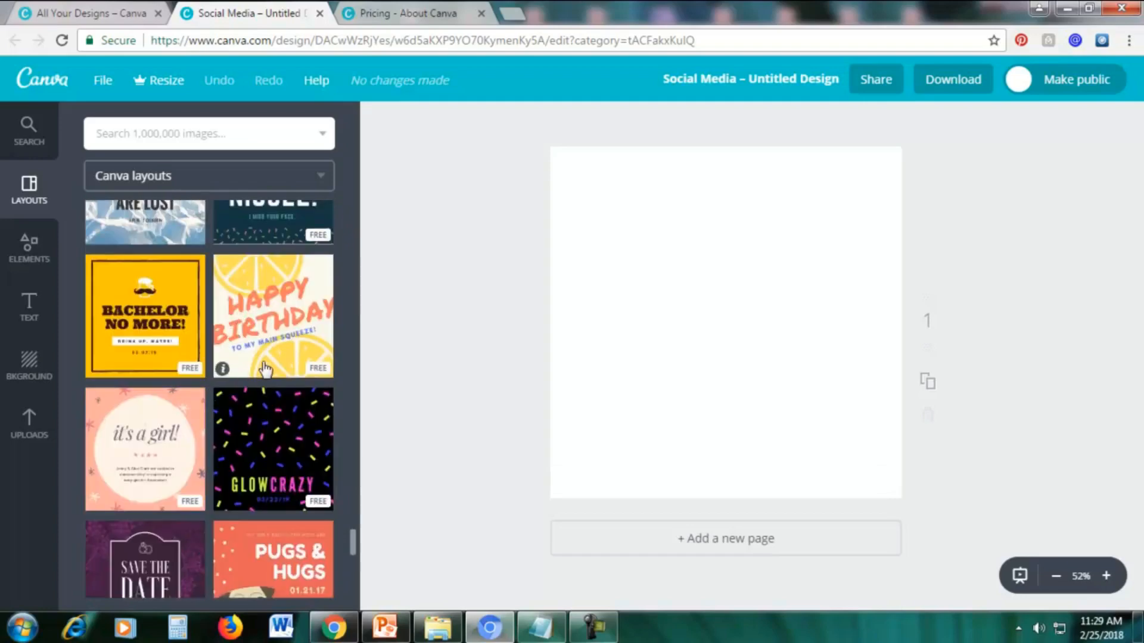
pyautogui.scroll(-5, 266, 369)
pyautogui.scroll(-4, 265, 369)
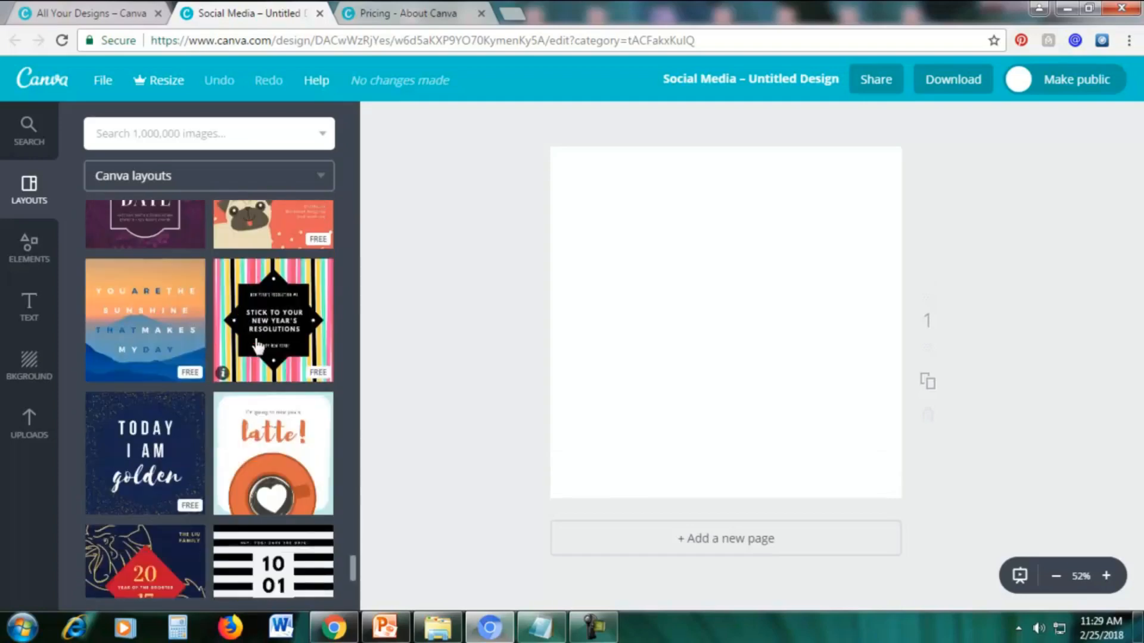
pyautogui.scroll(1, 162, 343)
pyautogui.click(162, 344)
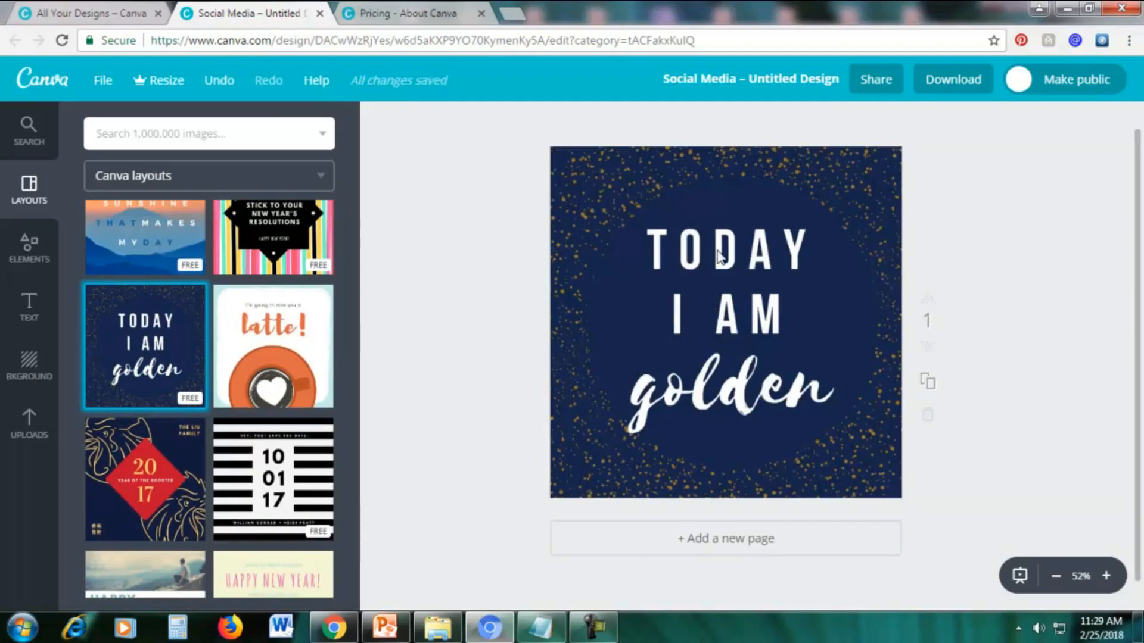
# Copy the line "Life is a beautiful struggle" from the Notepad file and replace the "TODAY I AM" text with it.
pyautogui.doubleClick(756, 265)
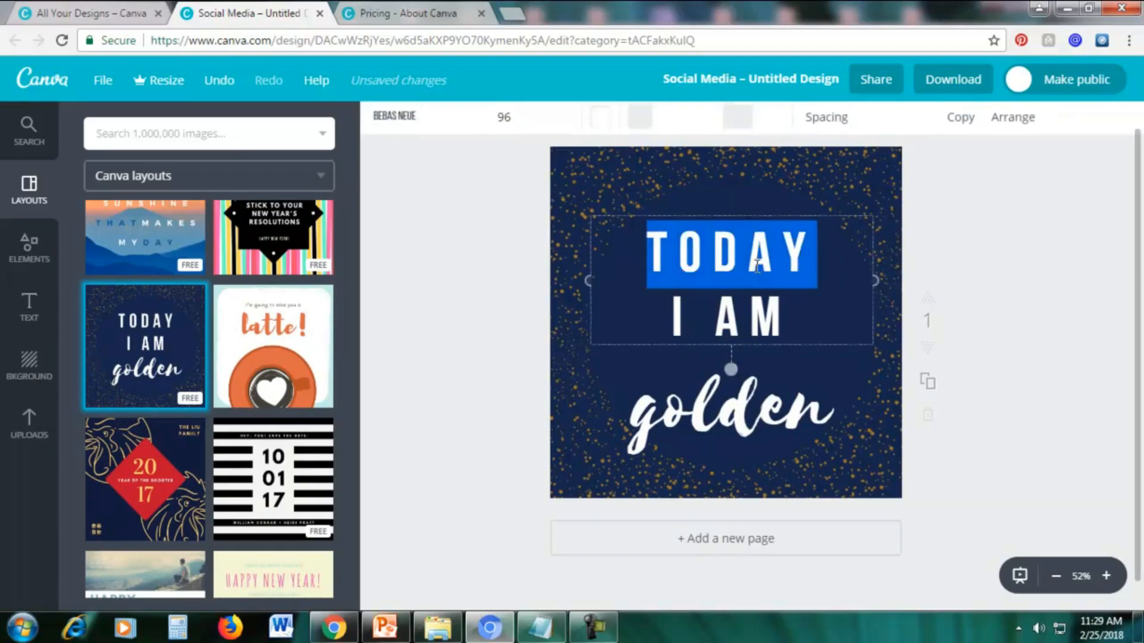
pyautogui.click(658, 257)
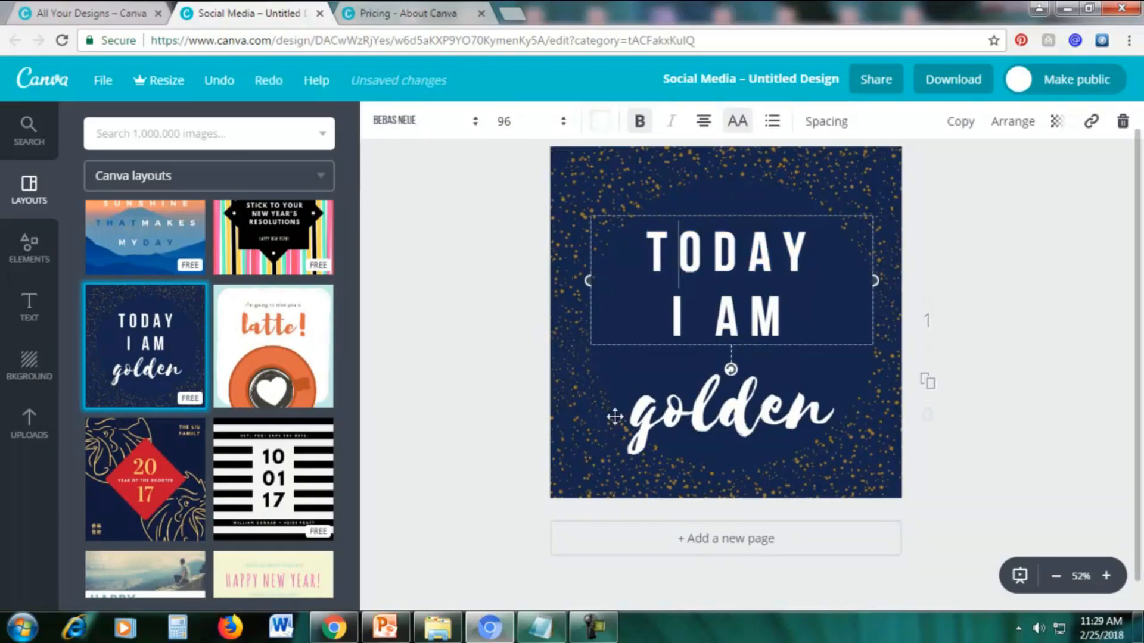
pyautogui.click(538, 636)
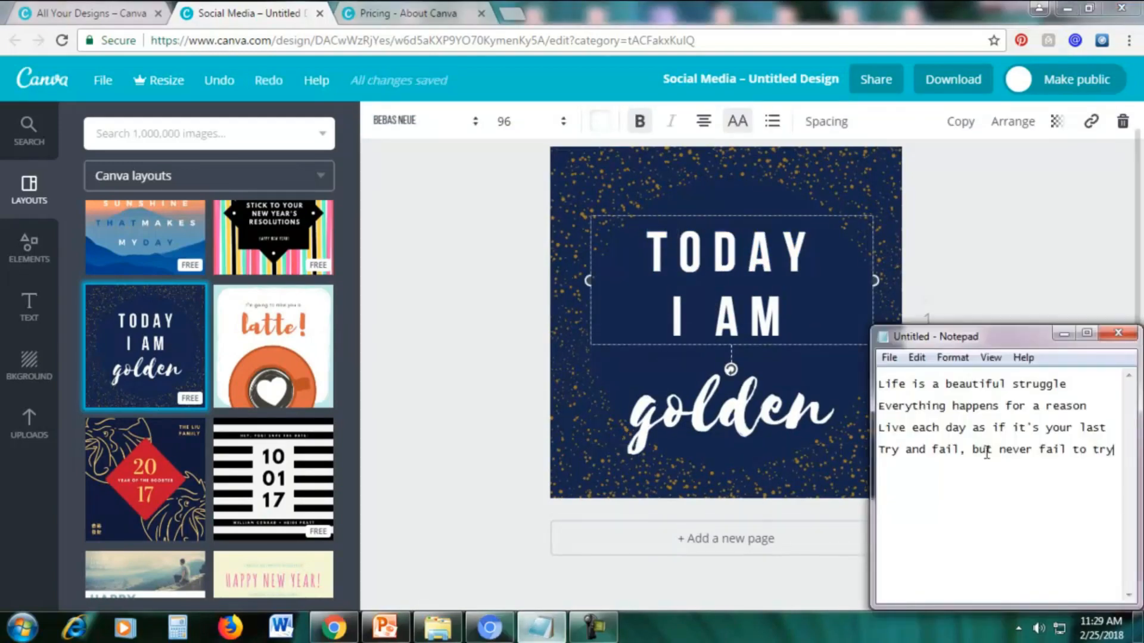
pyautogui.moveTo(879, 384); pyautogui.dragTo(1066, 385)
pyautogui.rightClick(906, 397)
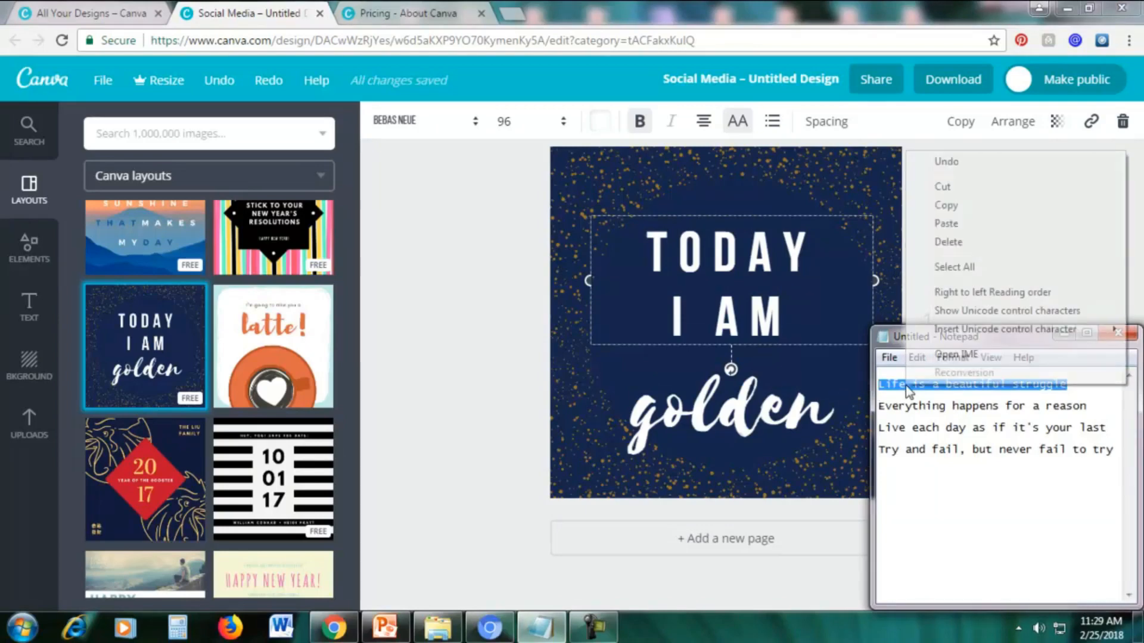
pyautogui.click(952, 208)
pyautogui.click(1064, 333)
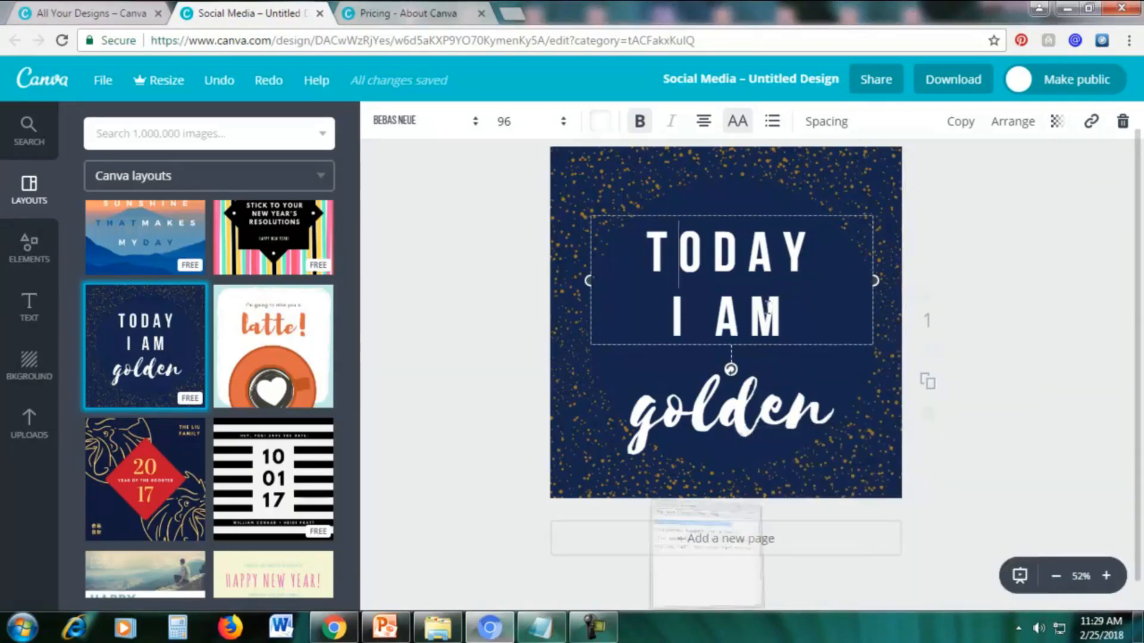
pyautogui.moveTo(793, 326); pyautogui.dragTo(626, 247)
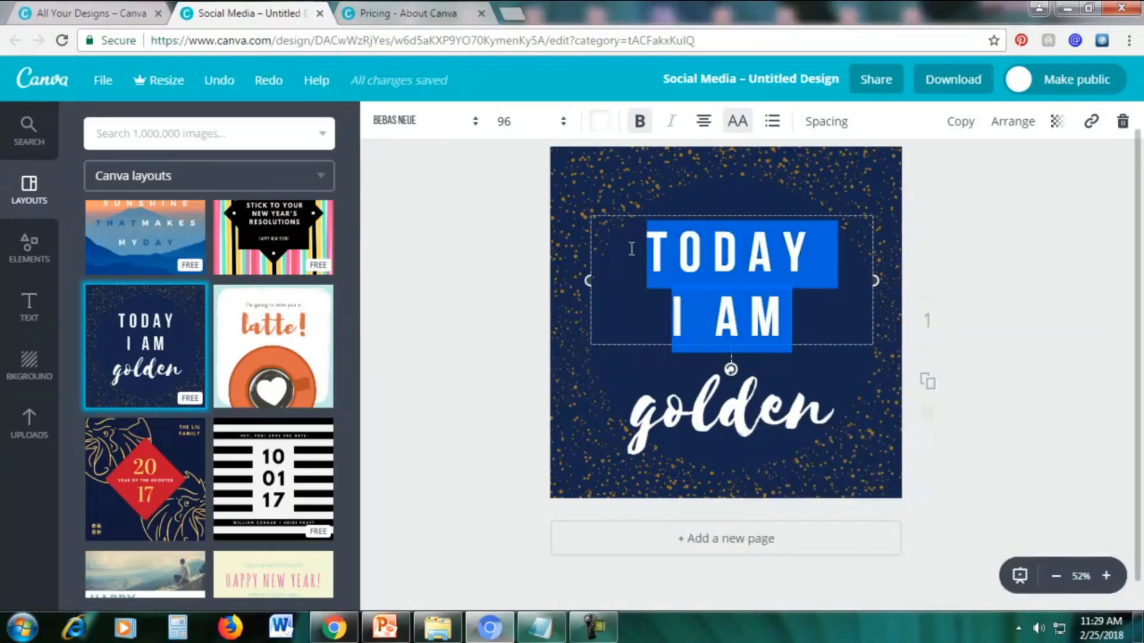
pyautogui.hotkey('ctrl', 'v')
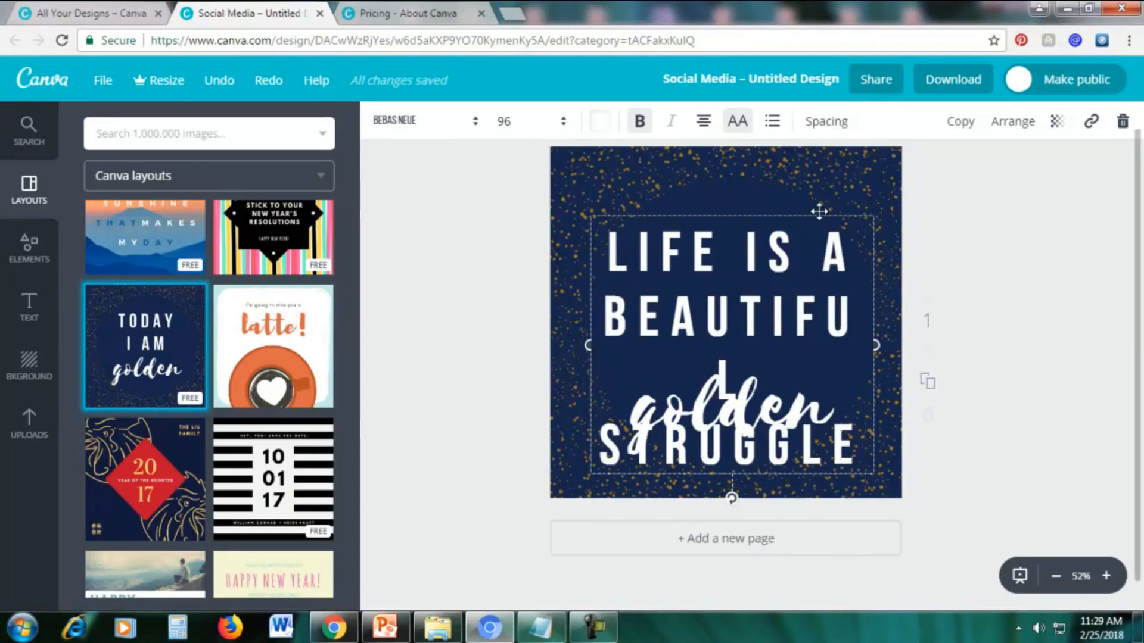
# Move the quote and the "golden" text apart, and delete the "golden" text box.
pyautogui.moveTo(816, 213); pyautogui.dragTo(870, 137)
pyautogui.moveTo(703, 424); pyautogui.dragTo(680, 460)
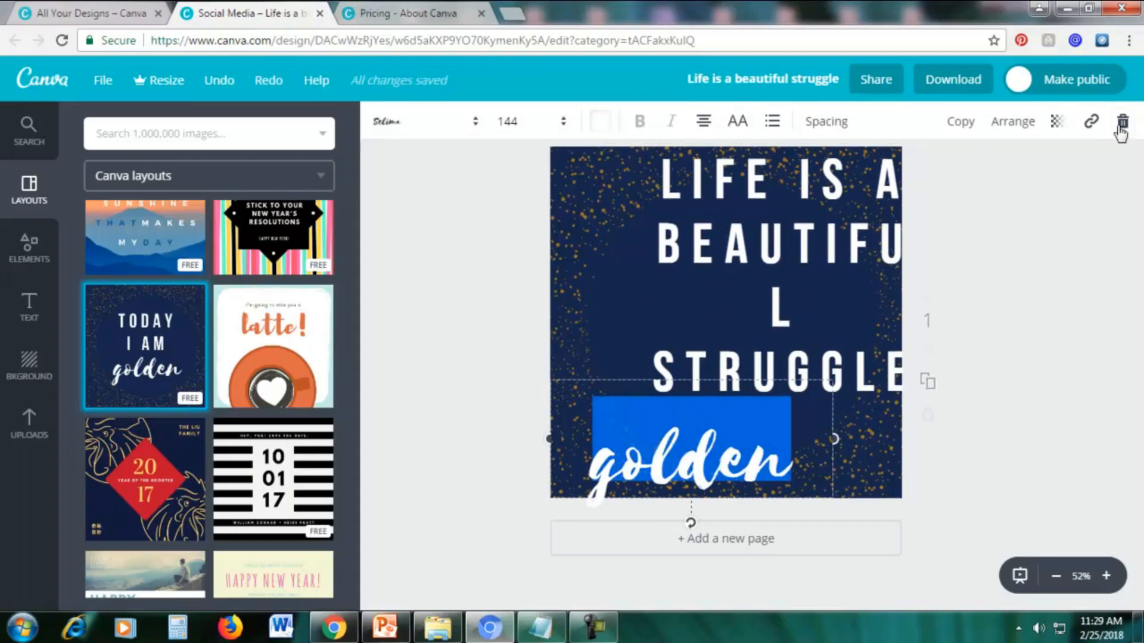
pyautogui.click(1122, 124)
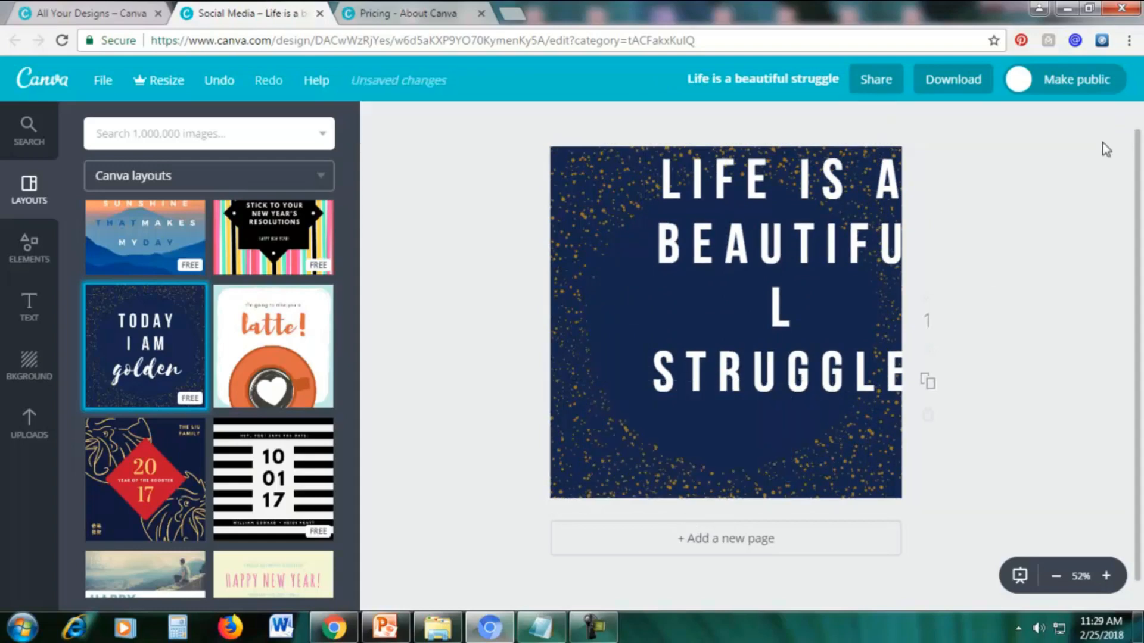
# Set the quote's font size to 72 and reposition its text box in the middle of the design.
pyautogui.moveTo(794, 231); pyautogui.dragTo(742, 307)
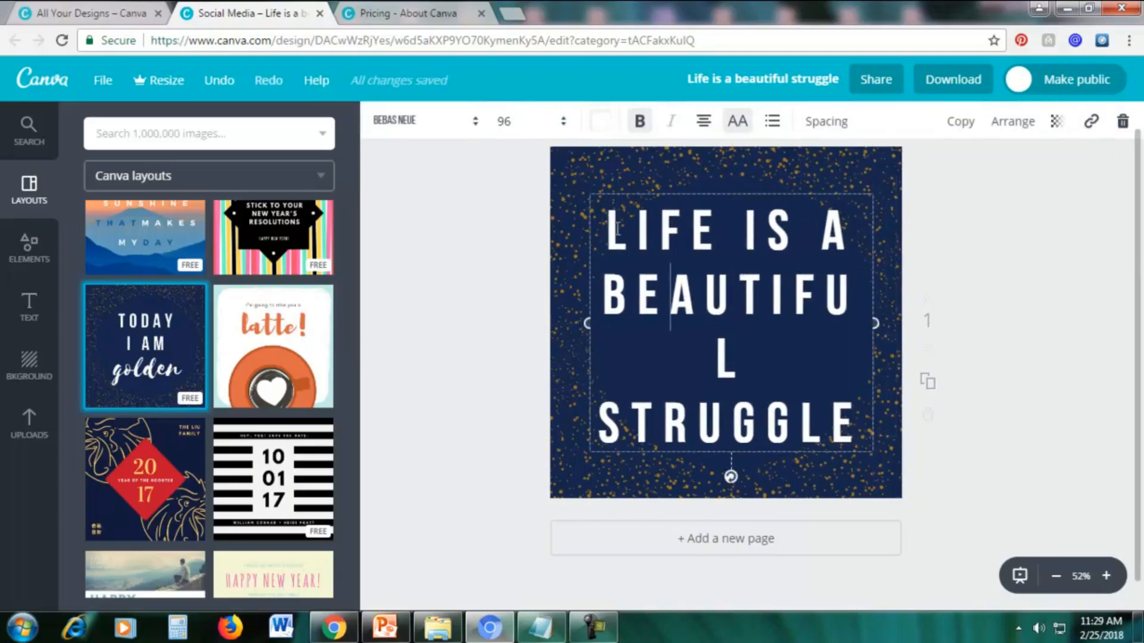
pyautogui.moveTo(607, 230); pyautogui.dragTo(861, 433)
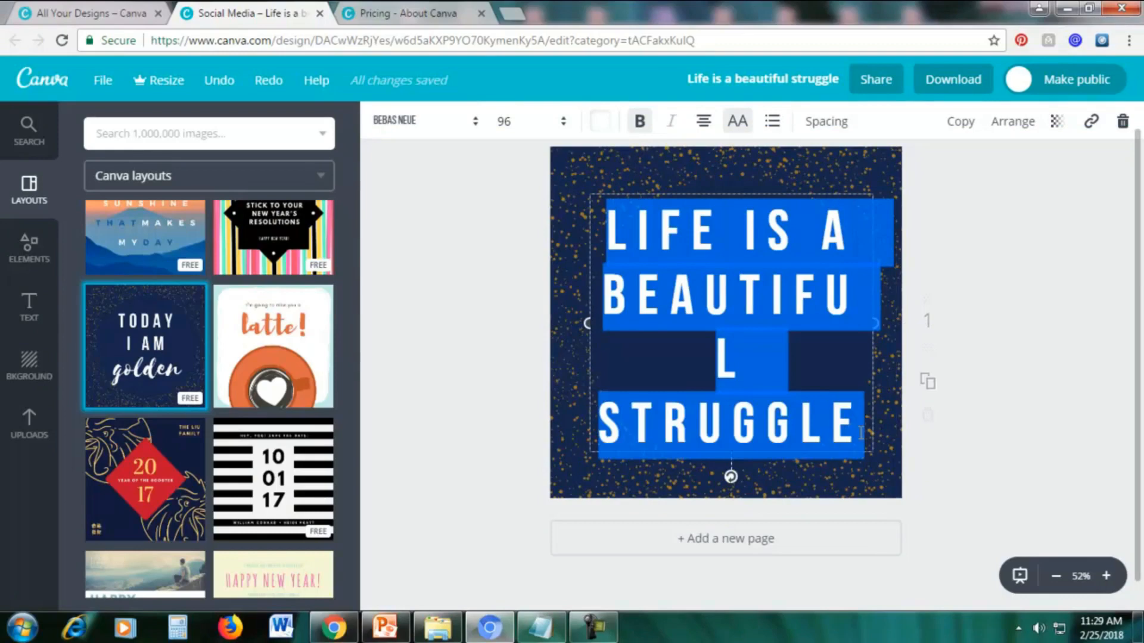
pyautogui.click(513, 122)
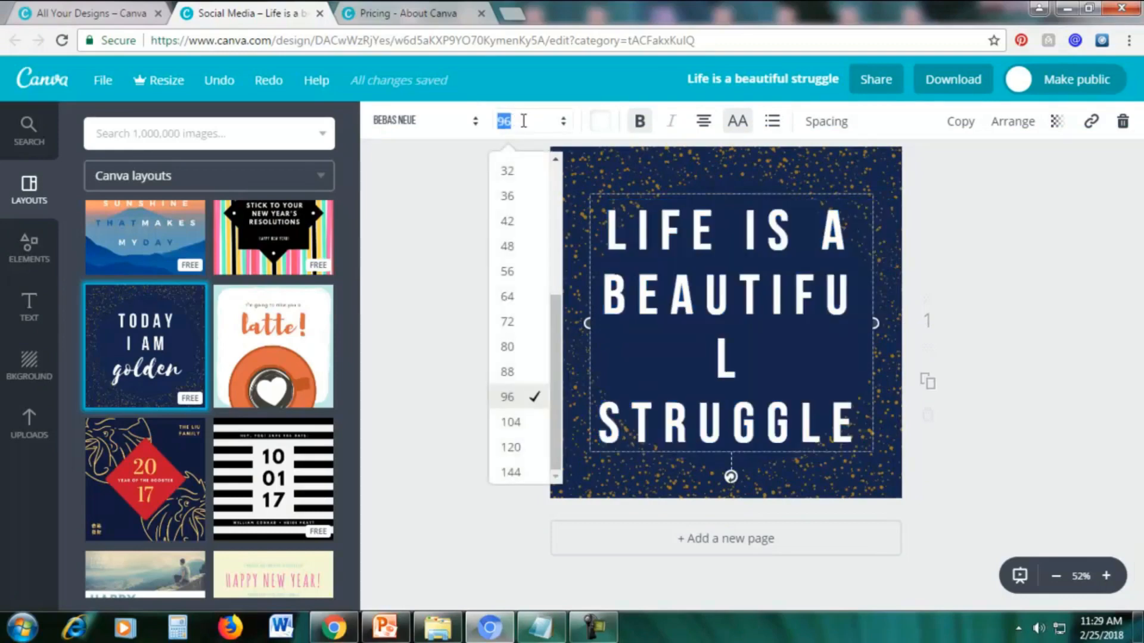
pyautogui.click(522, 325)
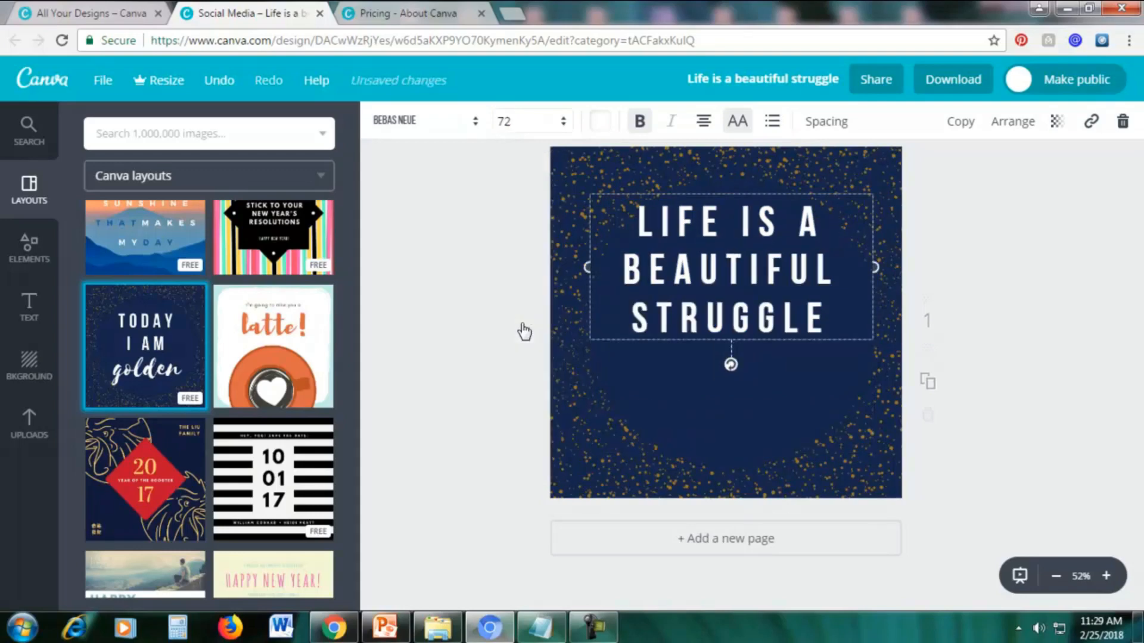
pyautogui.moveTo(705, 190); pyautogui.dragTo(708, 253)
pyautogui.click(1097, 250)
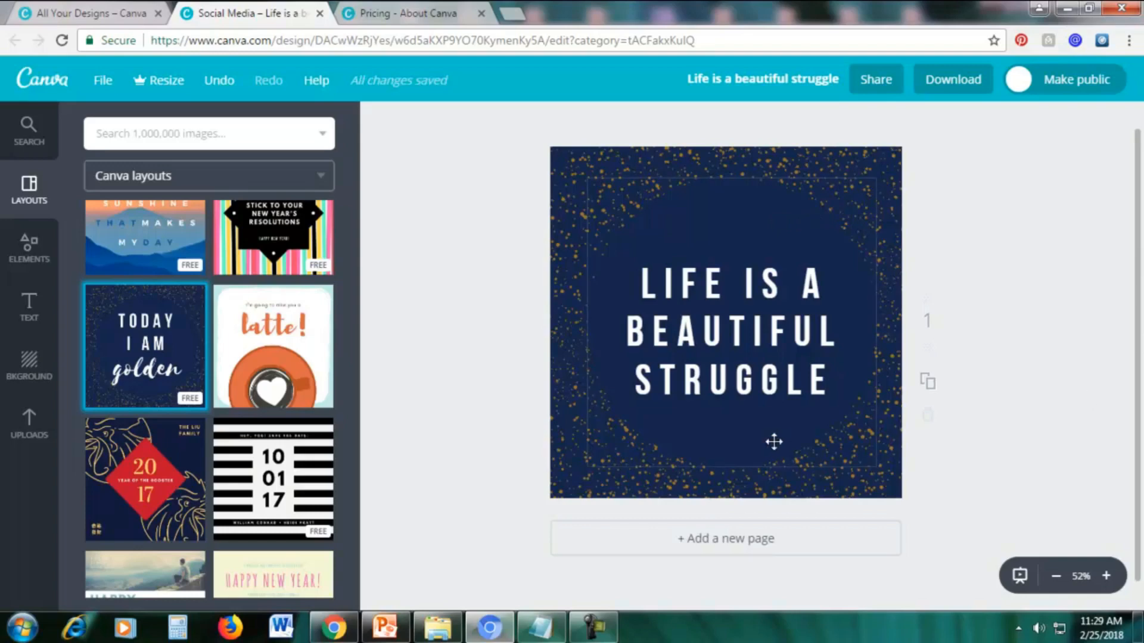
# Try yellow, pink and light blue from the default palette on the gold speckle pattern.
pyautogui.click(723, 480)
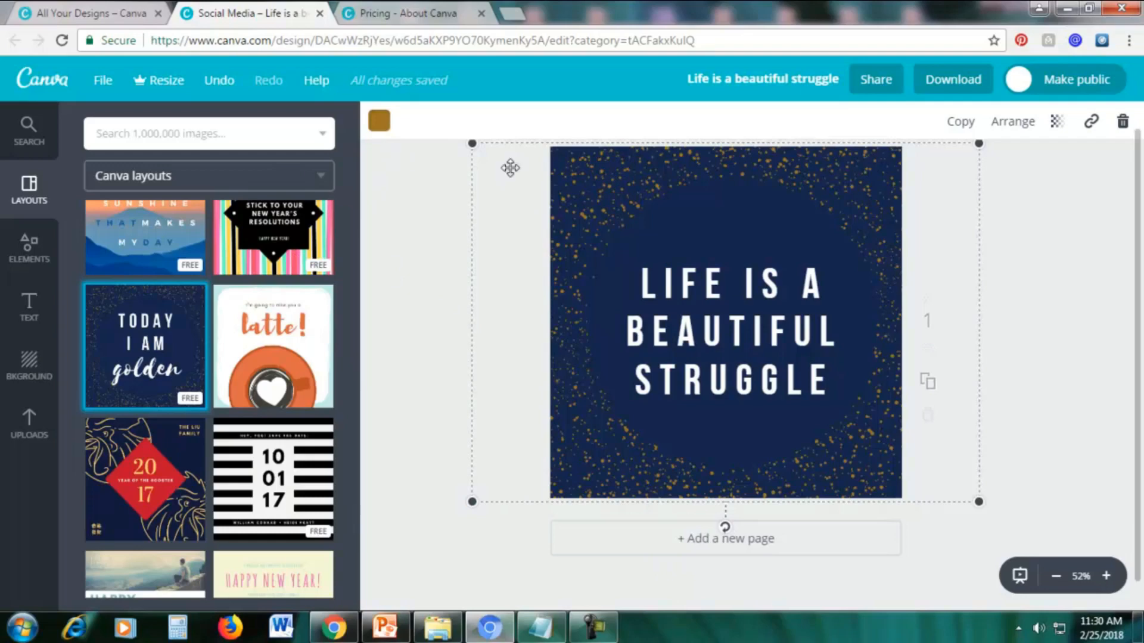
pyautogui.click(379, 123)
pyautogui.click(456, 274)
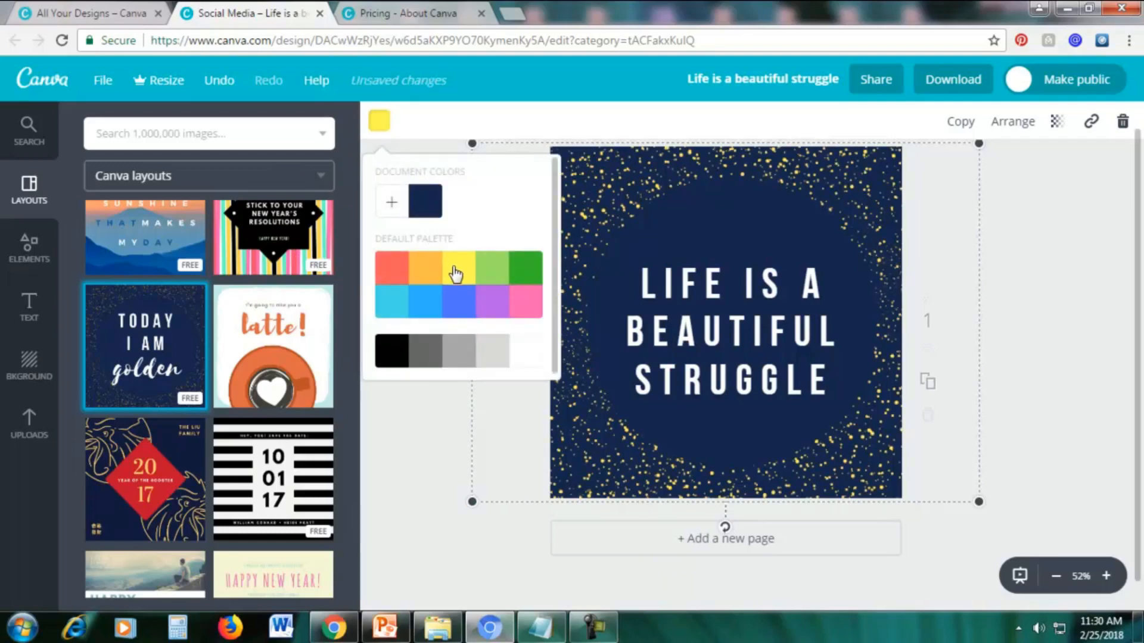
pyautogui.click(527, 302)
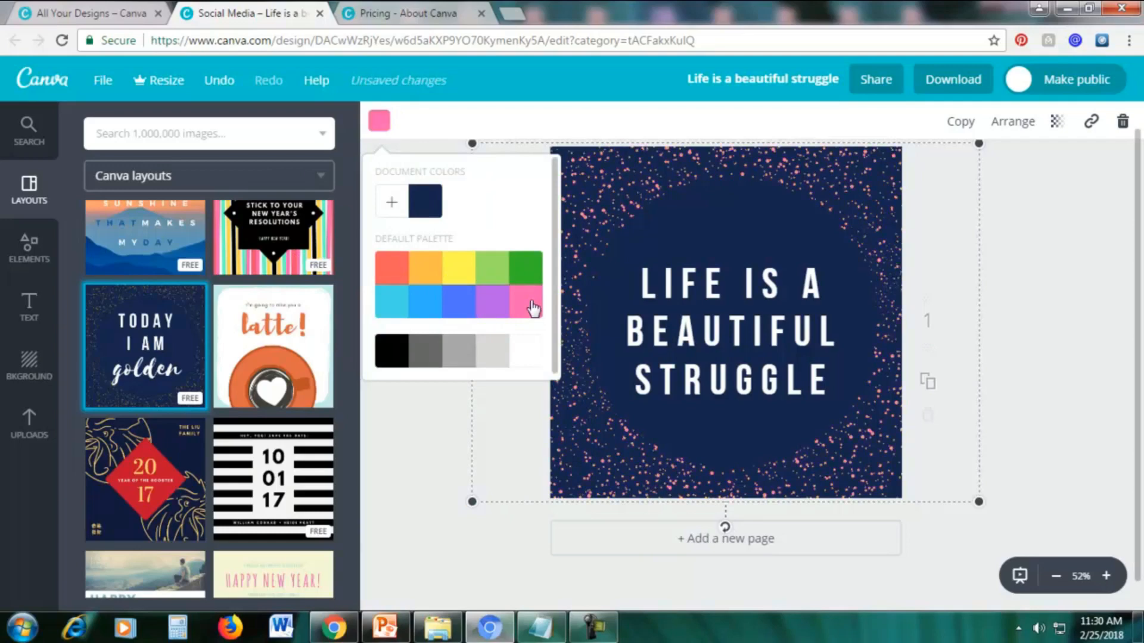
pyautogui.click(393, 310)
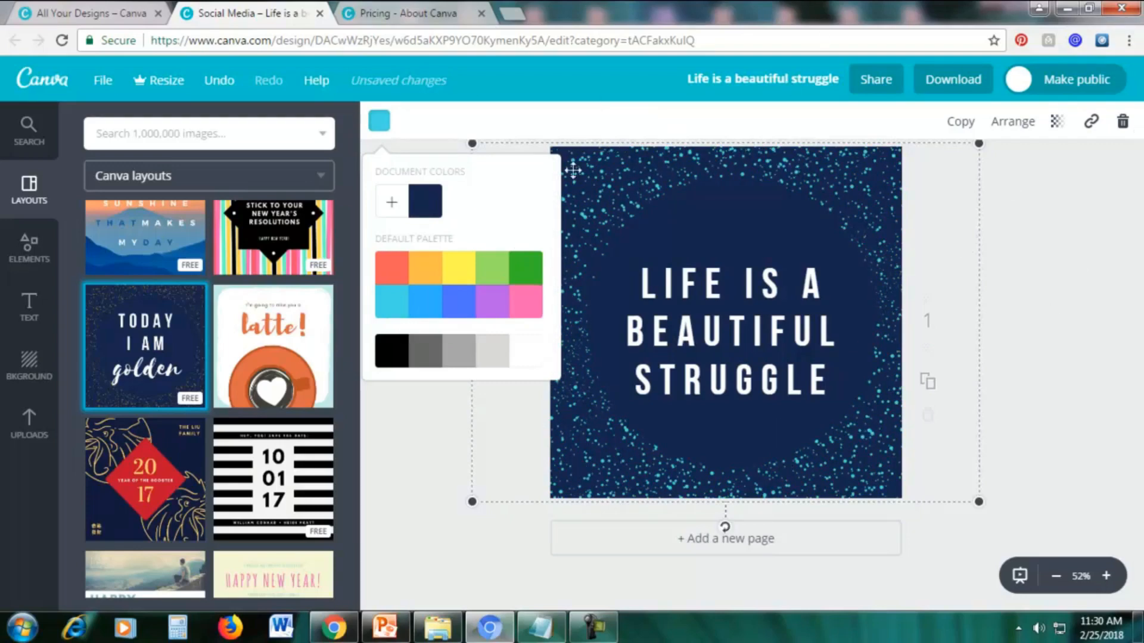
# Add a custom document color for the speckle pattern and set it to the pale green bee6af.
pyautogui.click(395, 206)
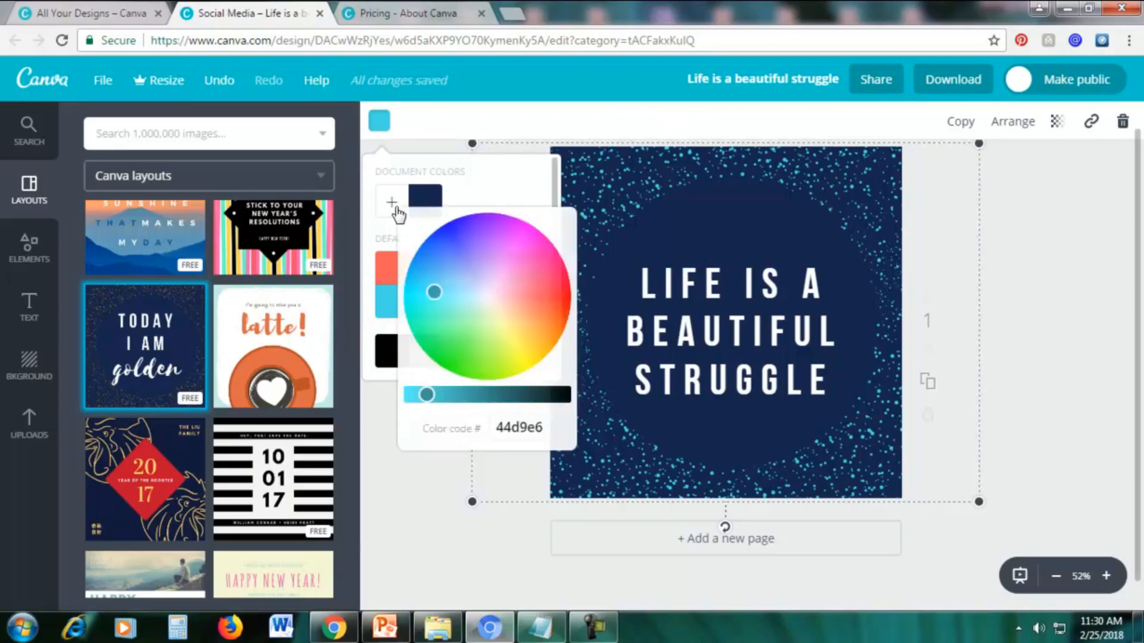
pyautogui.click(441, 291)
pyautogui.moveTo(440, 291); pyautogui.dragTo(483, 314)
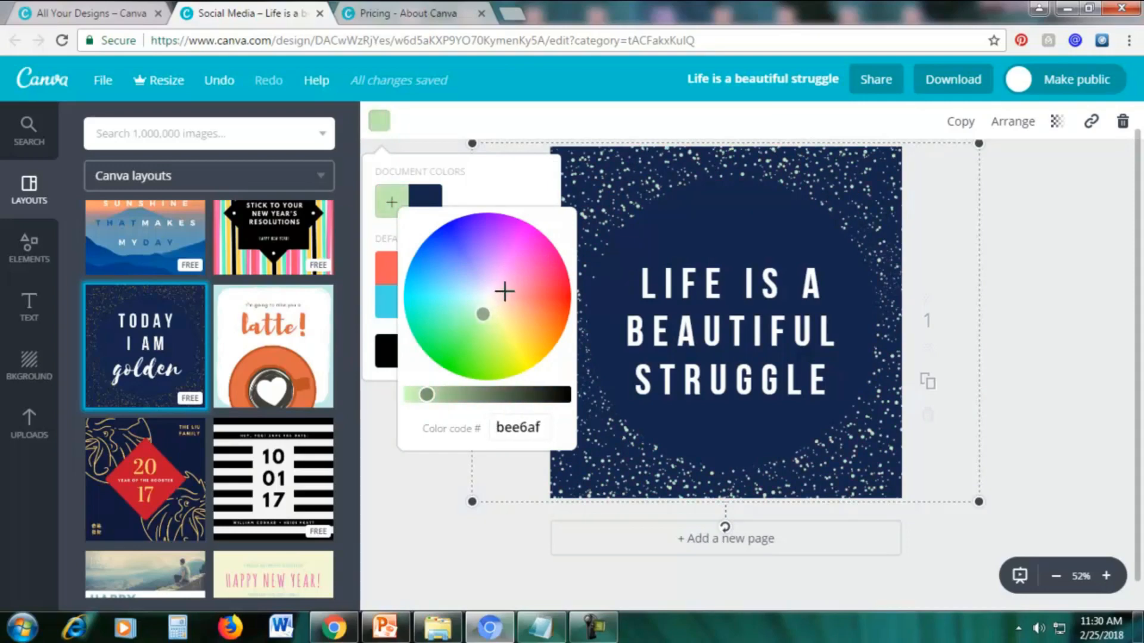
pyautogui.click(512, 427)
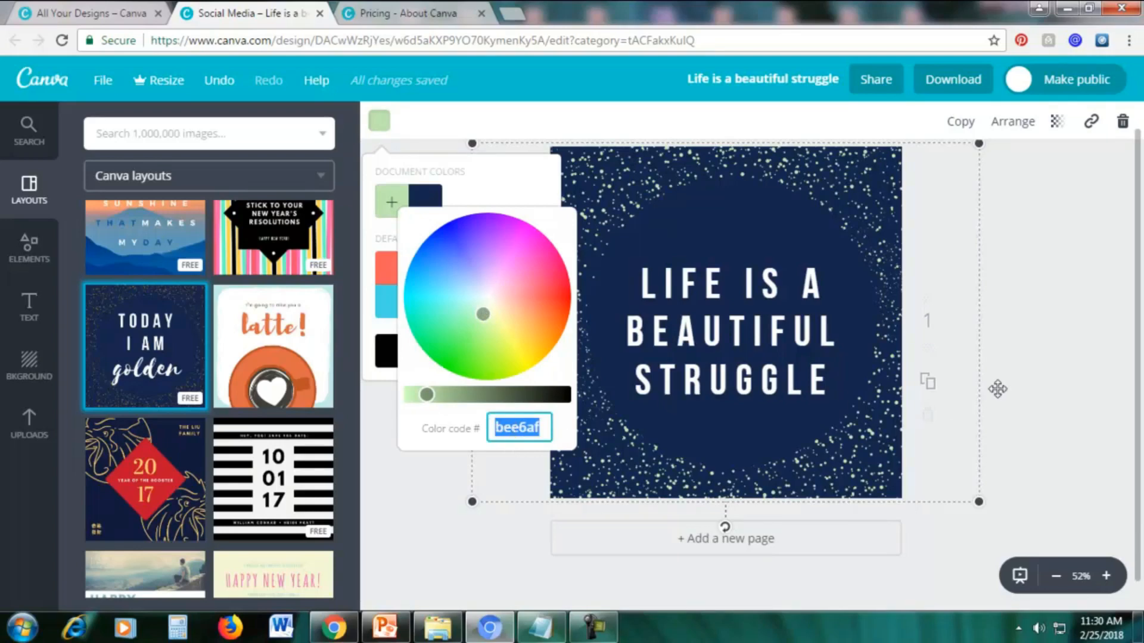
pyautogui.click(1053, 370)
# Open Google in a new browser tab and search for "color picker".
pyautogui.click(512, 13)
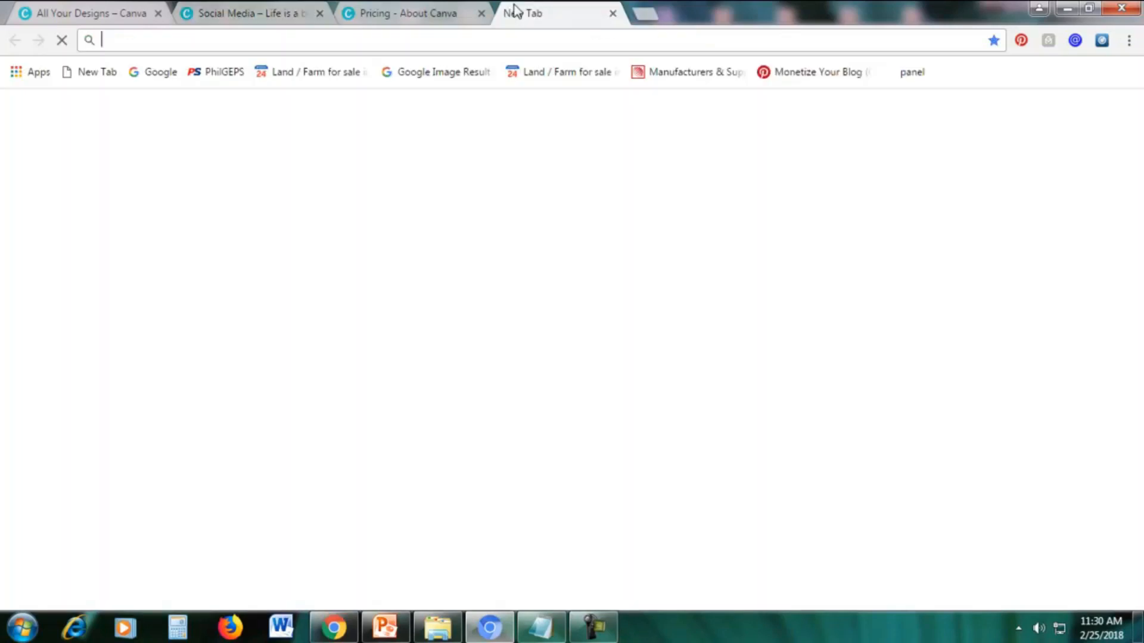
pyautogui.write('google.com')
pyautogui.press('Return')
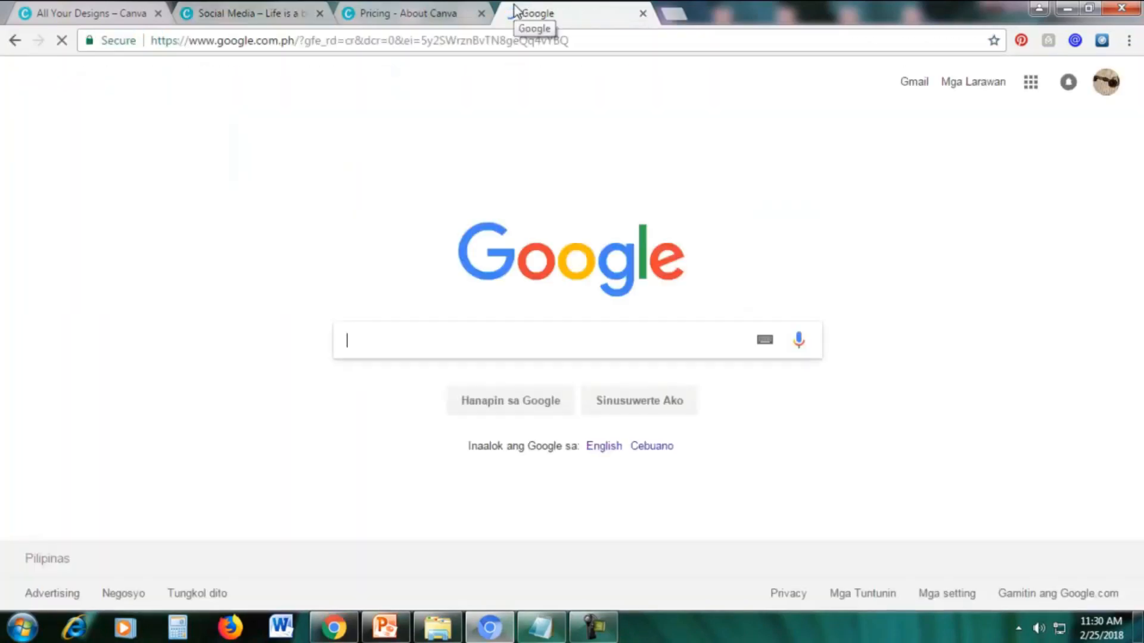
pyautogui.write('color picker')
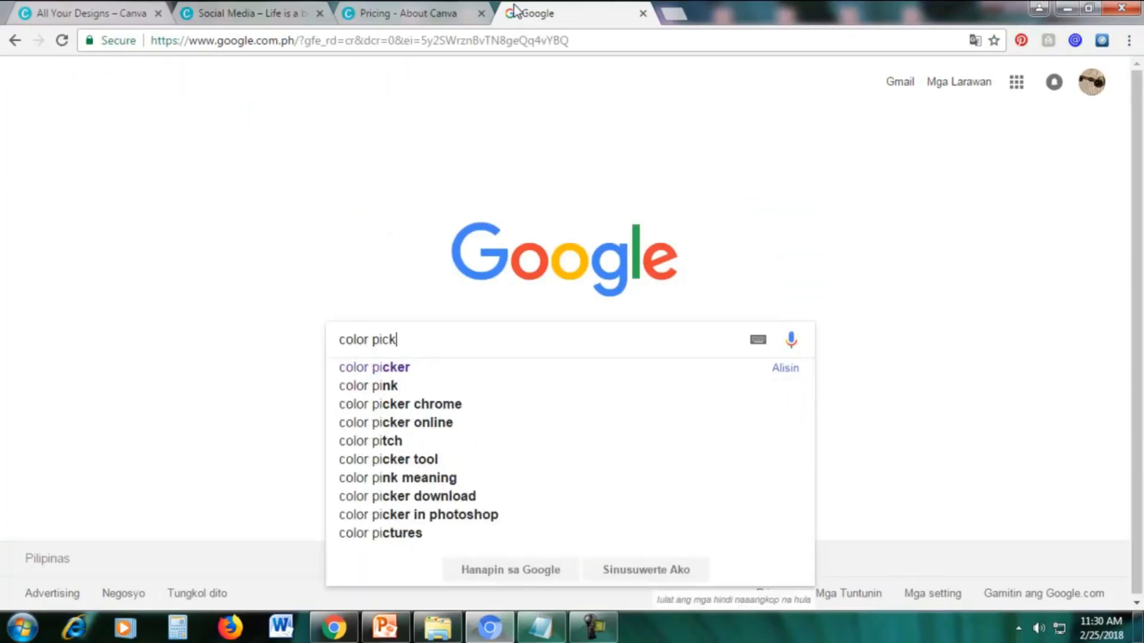
pyautogui.press('Return')
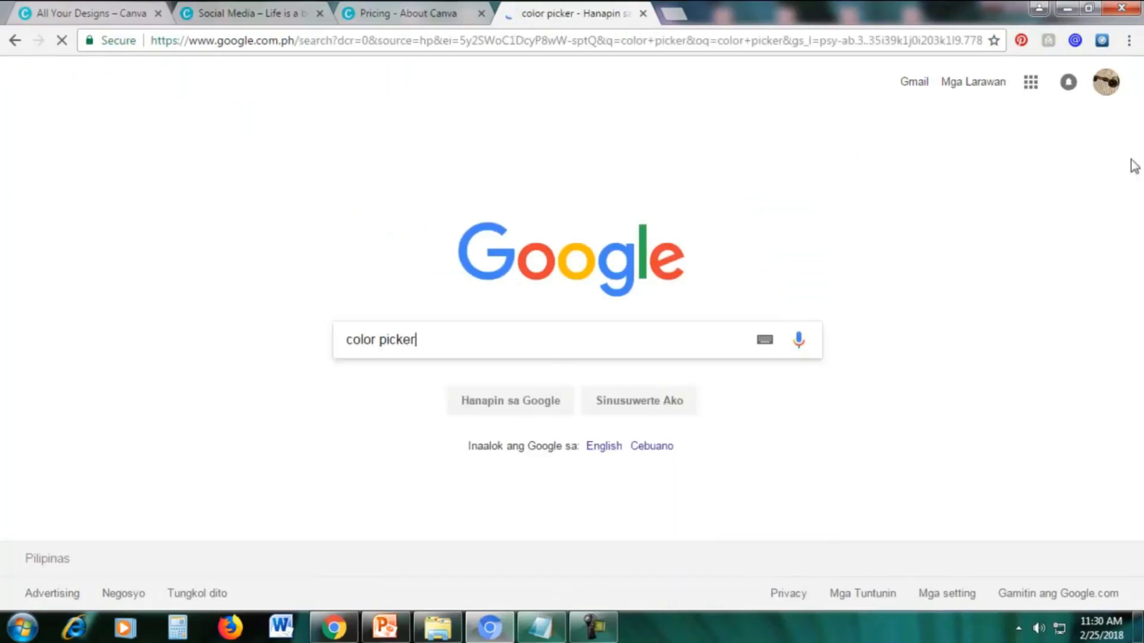
# Open the W3Schools HTML Color Picker page from the search results and show its color chart.
pyautogui.scroll(-4, 788, 334)
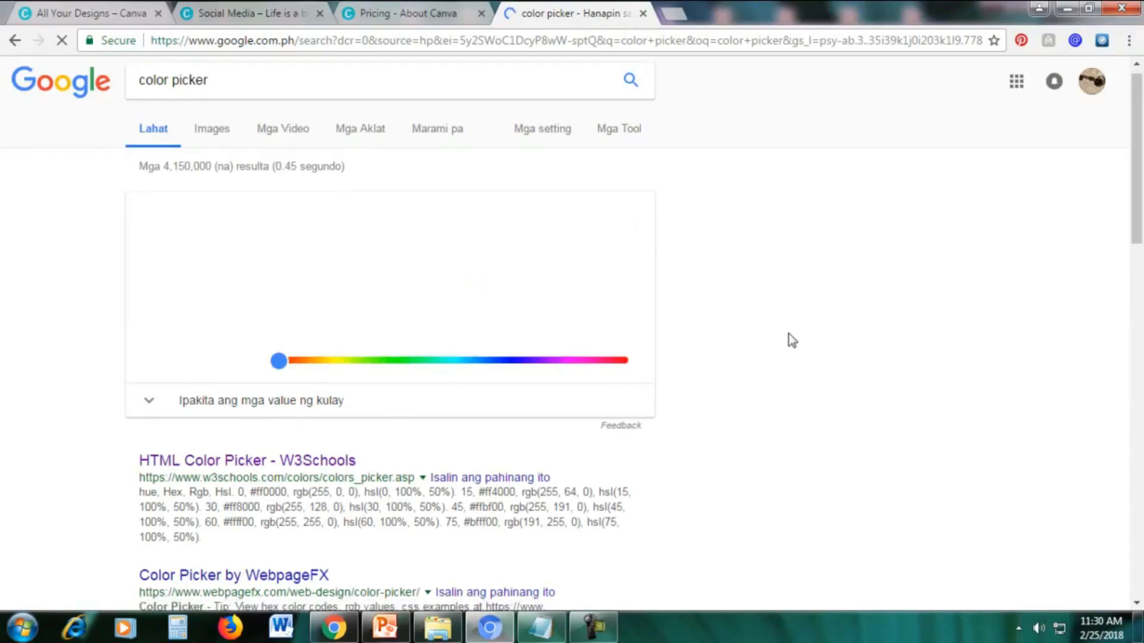
pyautogui.scroll(4, 767, 254)
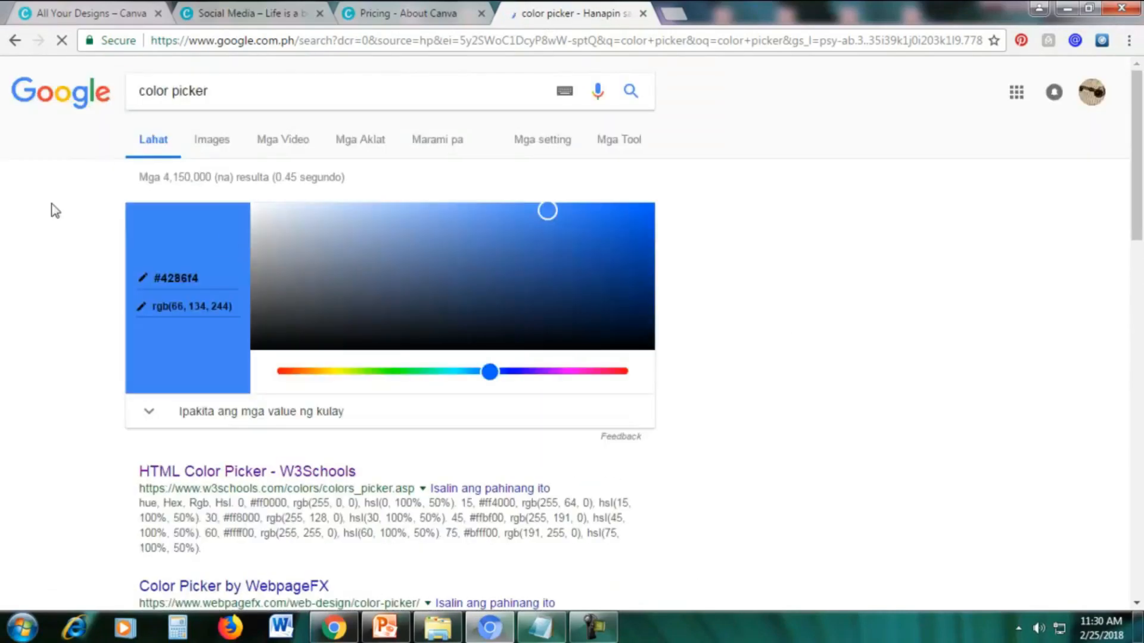
pyautogui.scroll(-3, 62, 360)
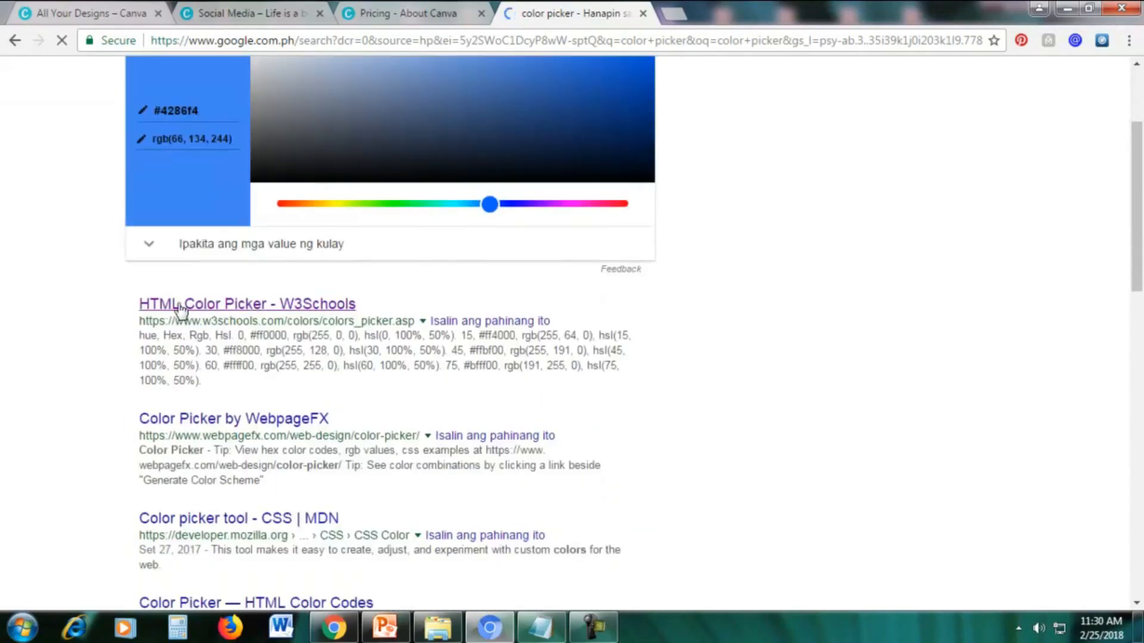
pyautogui.click(221, 304)
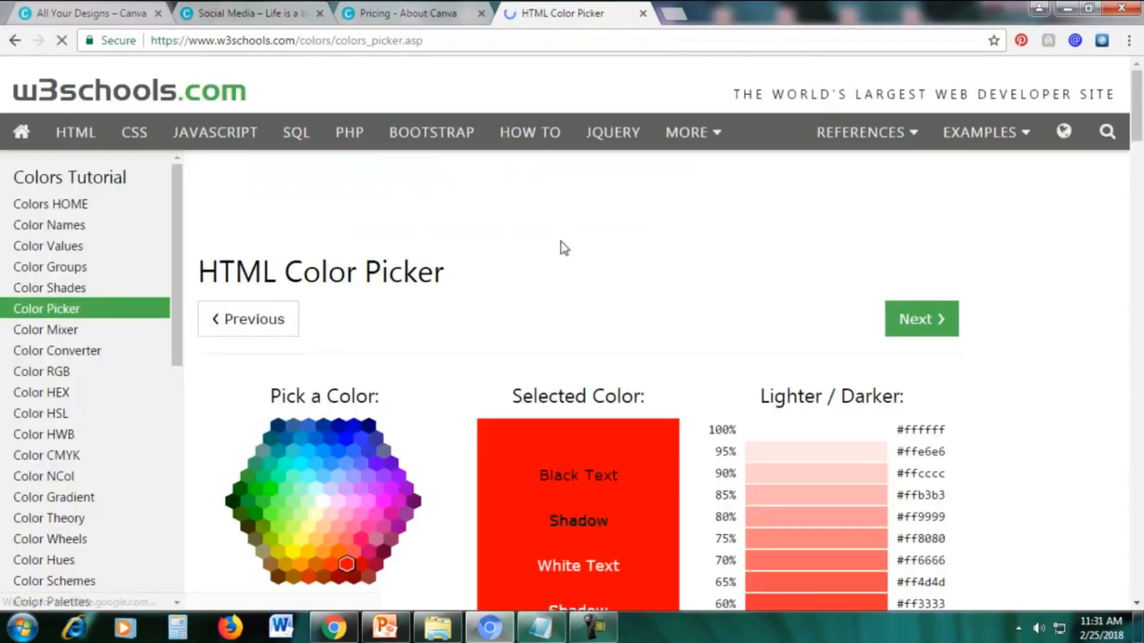
pyautogui.scroll(-3, 560, 245)
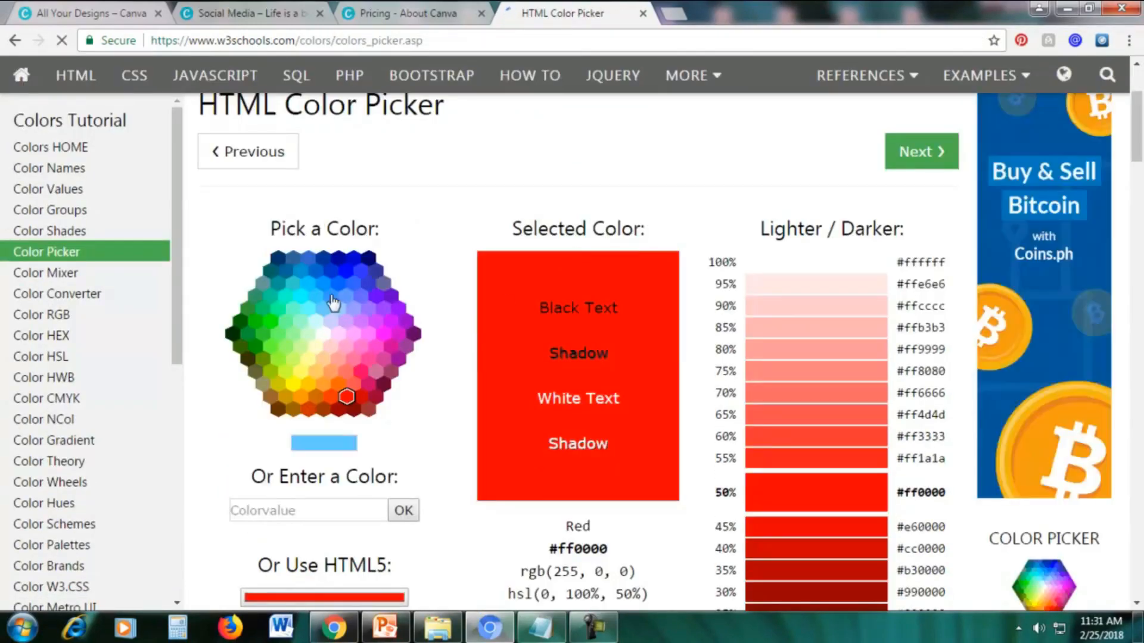
# Return to the Canva design and try further custom colors on the speckle pattern with the color wheel, including e6dabc.
pyautogui.click(396, 8)
pyautogui.click(292, 13)
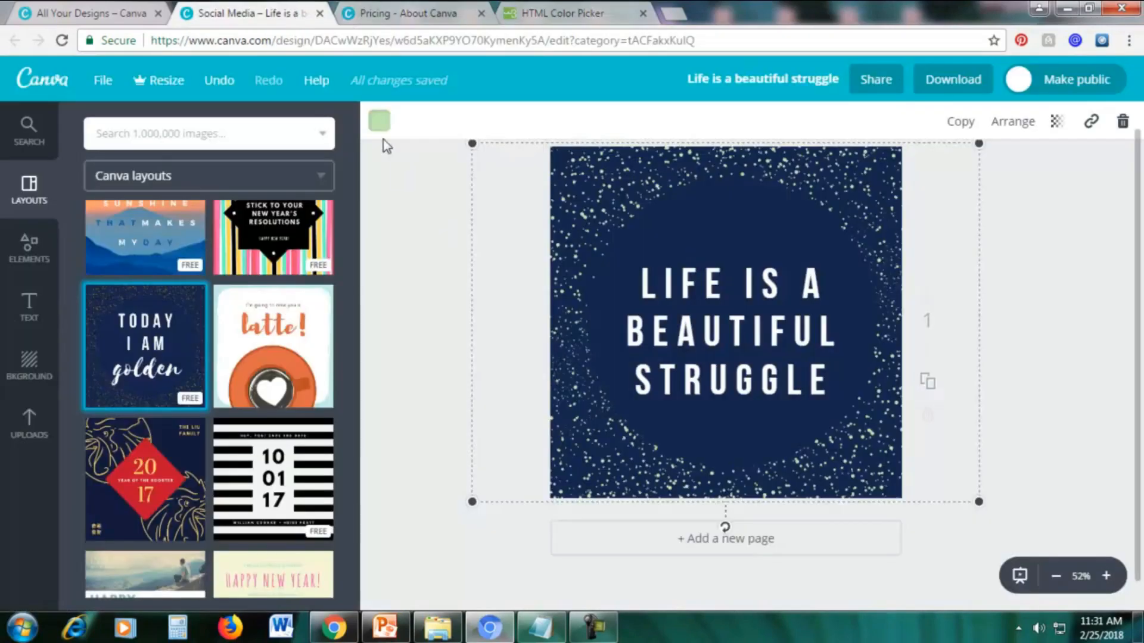
pyautogui.click(379, 121)
pyautogui.click(393, 204)
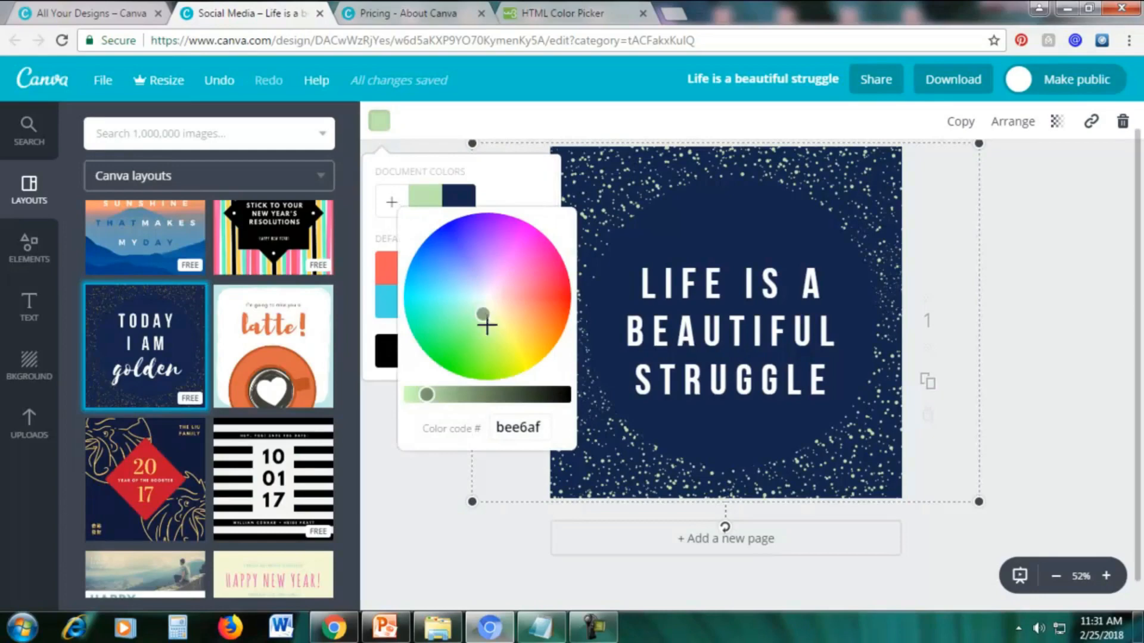
pyautogui.moveTo(482, 314)
pyautogui.mouseDown()
pyautogui.moveTo(454, 284)
pyautogui.moveTo(497, 306)
pyautogui.mouseUp()
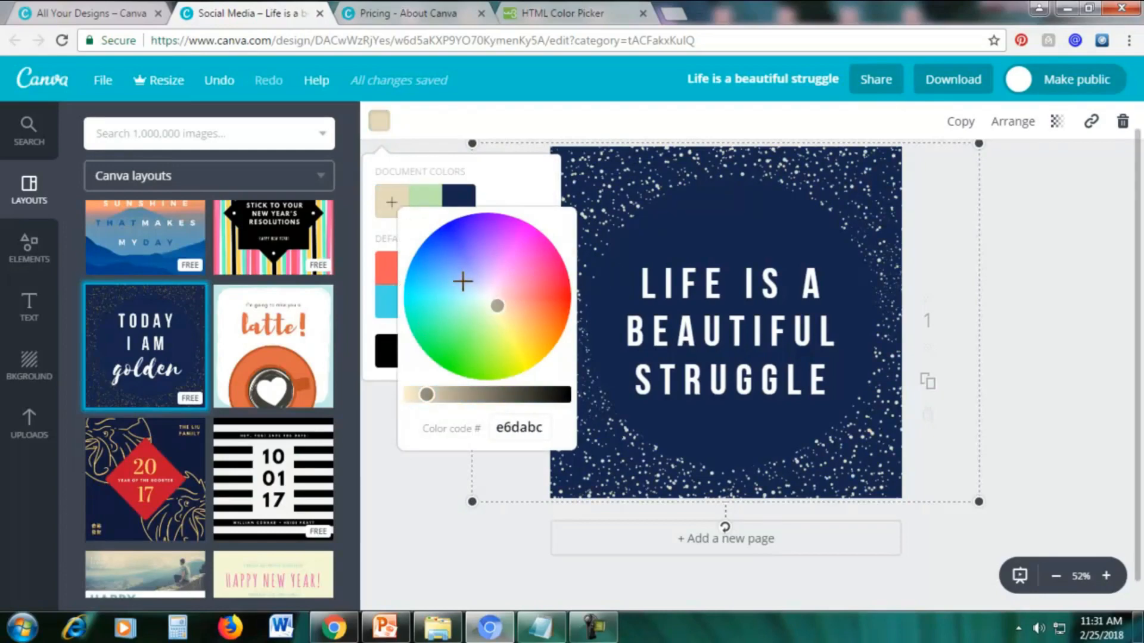
pyautogui.click(463, 281)
pyautogui.moveTo(468, 272); pyautogui.dragTo(532, 339)
# Switch to the W3Schools HTML Color Picker page, choose the light cyan #66ffff and copy its color code.
pyautogui.click(554, 15)
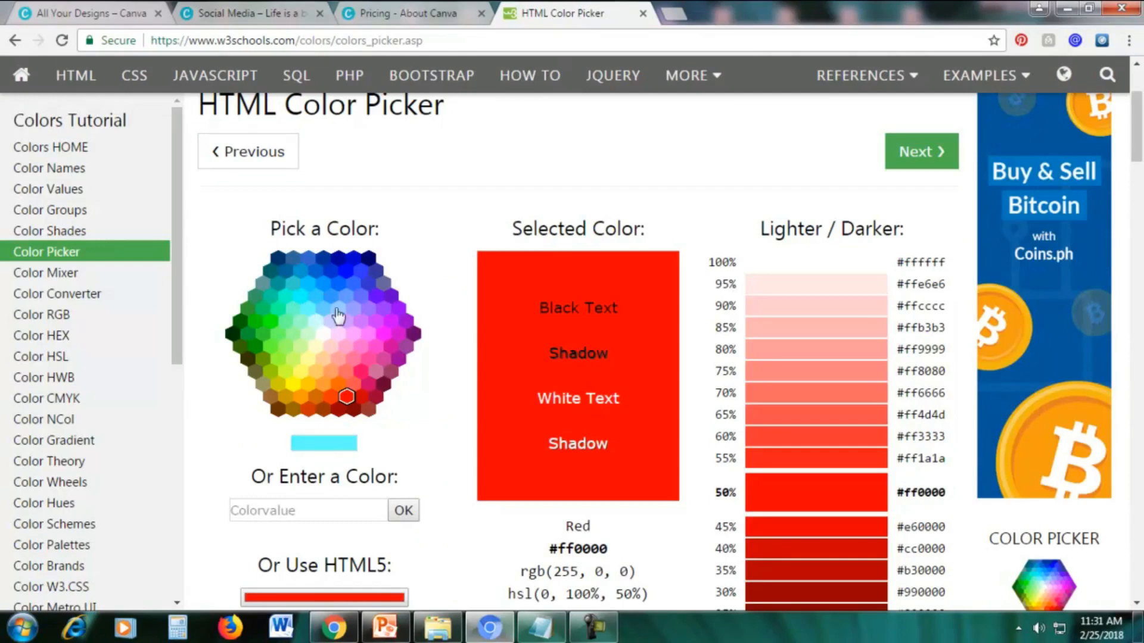
pyautogui.click(309, 310)
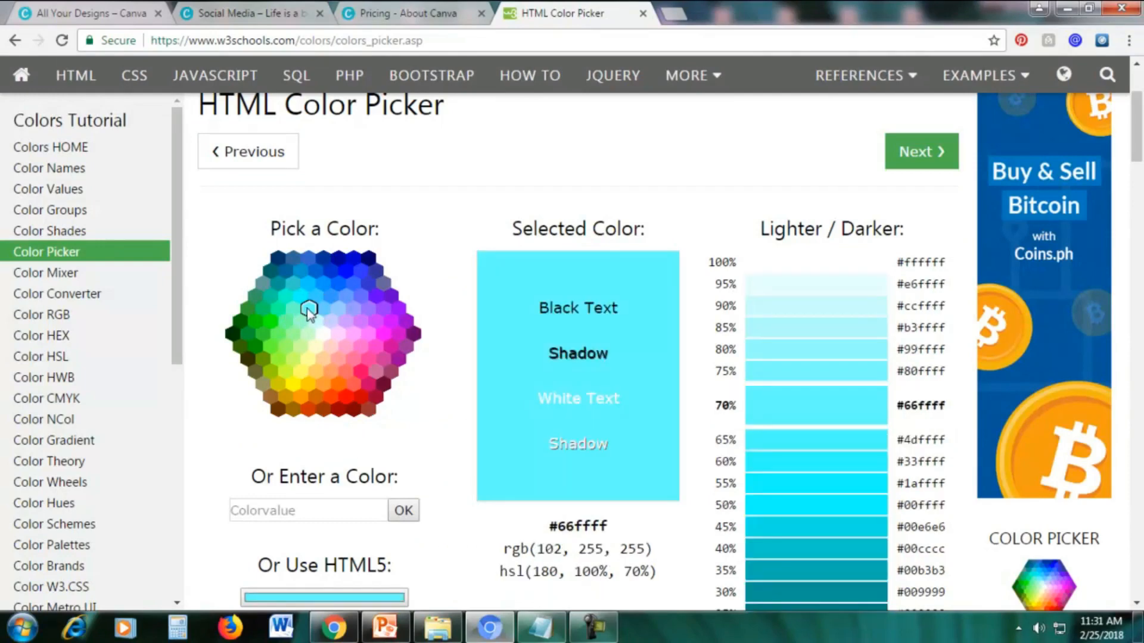
pyautogui.scroll(-1, 378, 330)
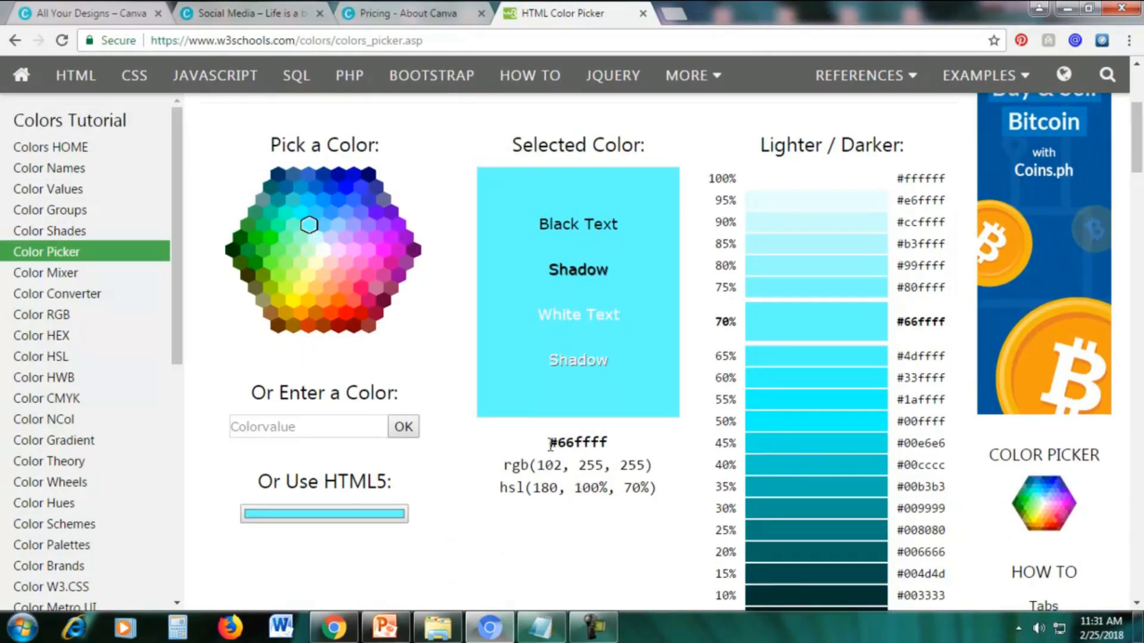
pyautogui.moveTo(565, 443); pyautogui.dragTo(611, 444)
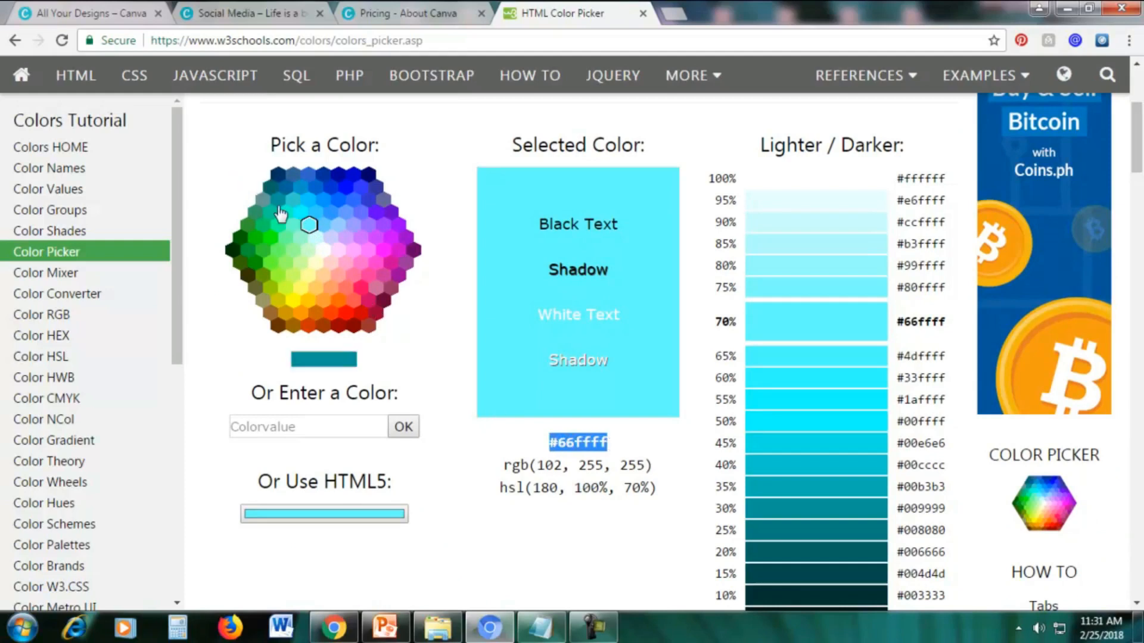
pyautogui.click(337, 226)
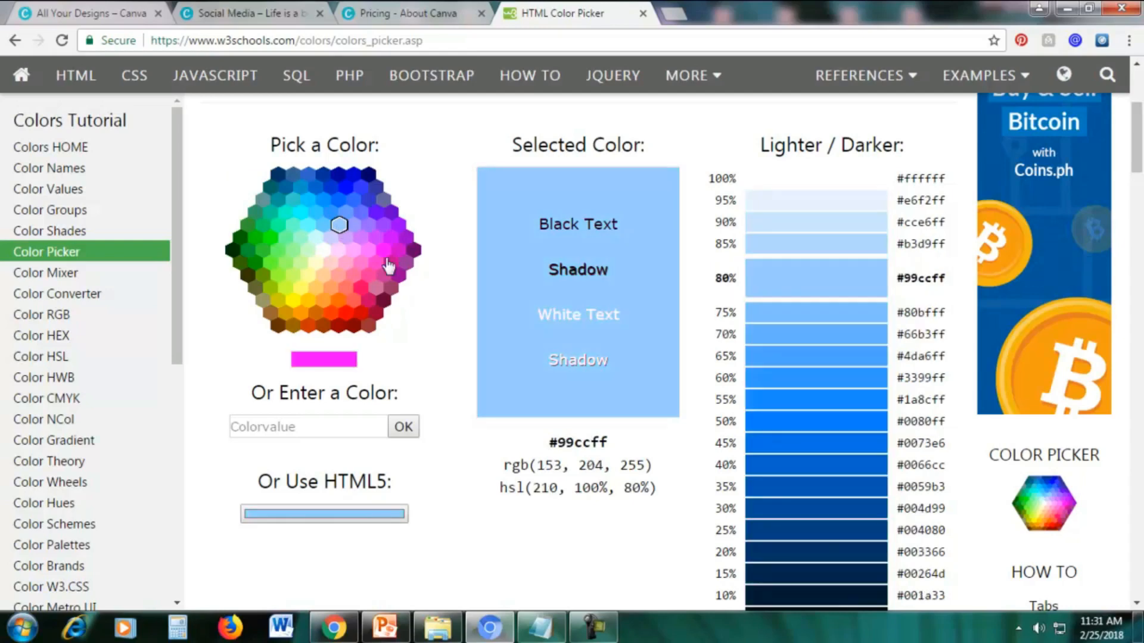
pyautogui.click(310, 224)
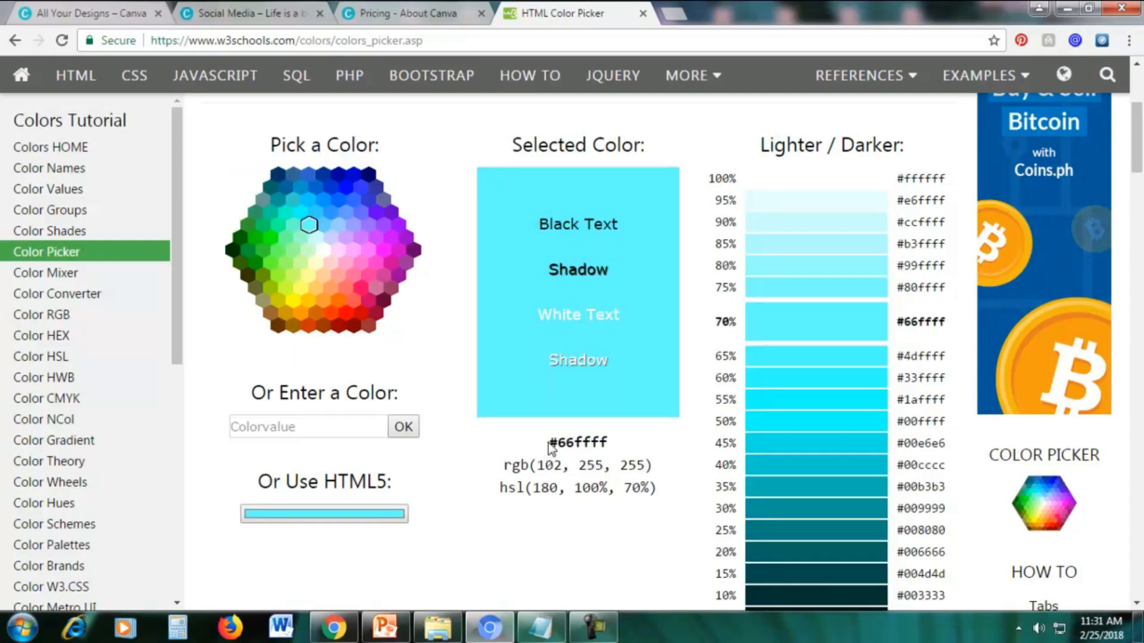
pyautogui.moveTo(549, 443); pyautogui.dragTo(611, 445)
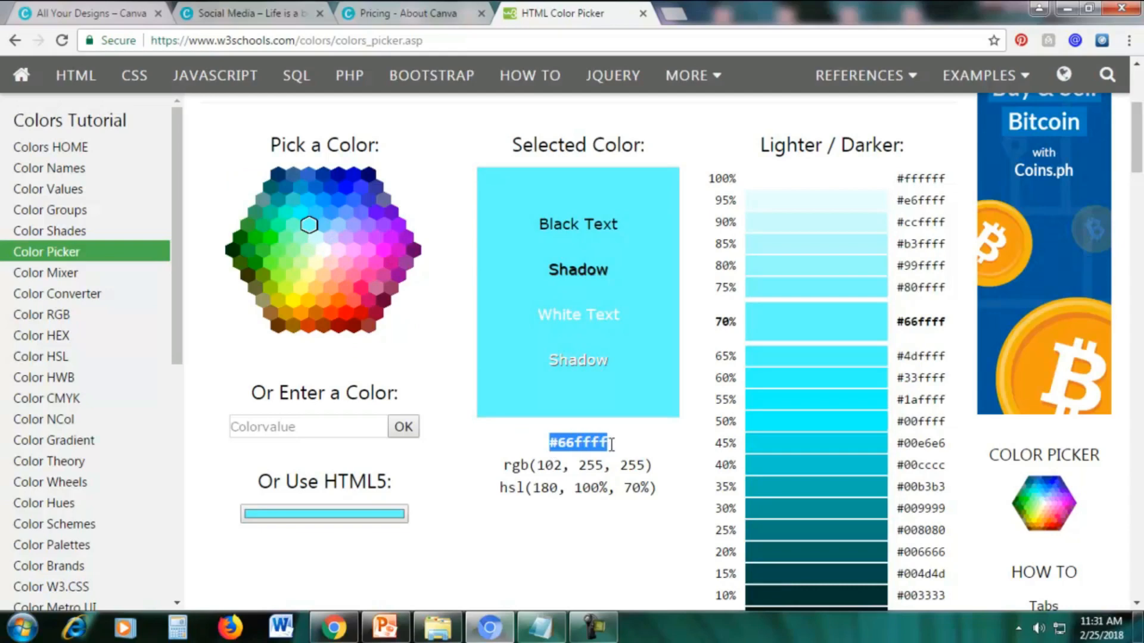
pyautogui.rightClick(590, 448)
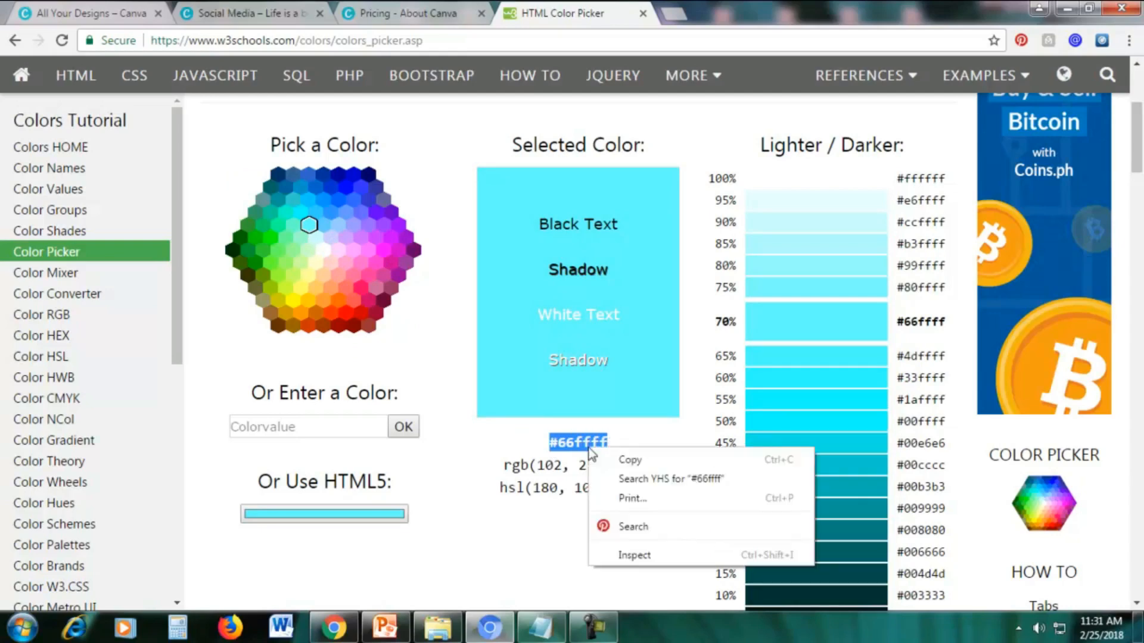
pyautogui.click(603, 459)
# Return to the Canva design and set the speckle pattern's custom color to the copied code 66ffff.
pyautogui.click(244, 9)
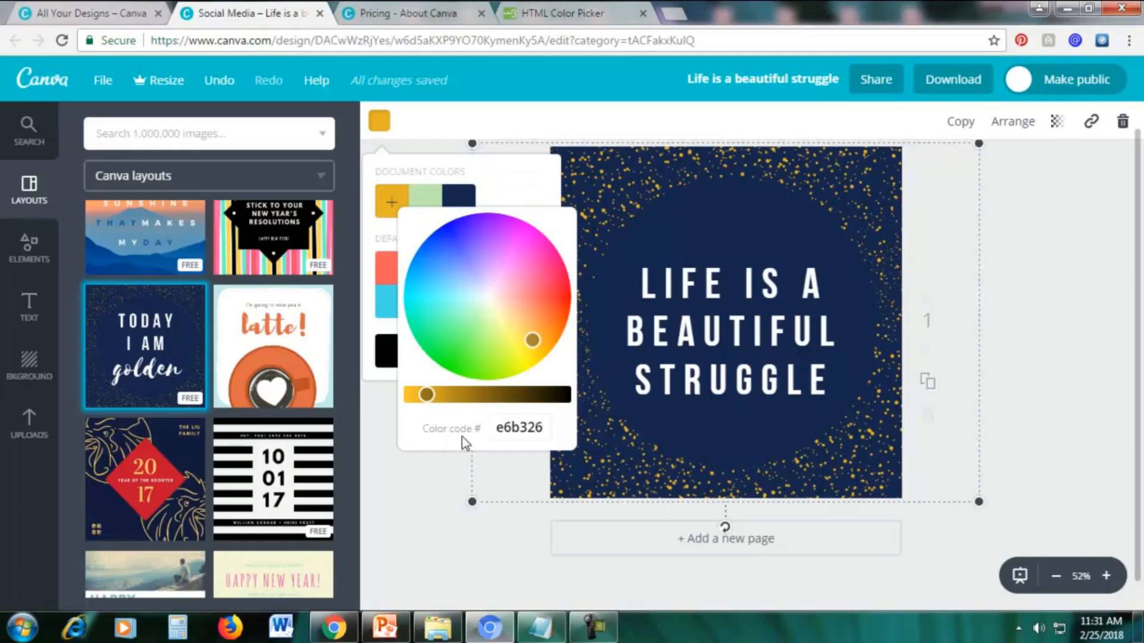
pyautogui.moveTo(498, 427); pyautogui.dragTo(569, 427)
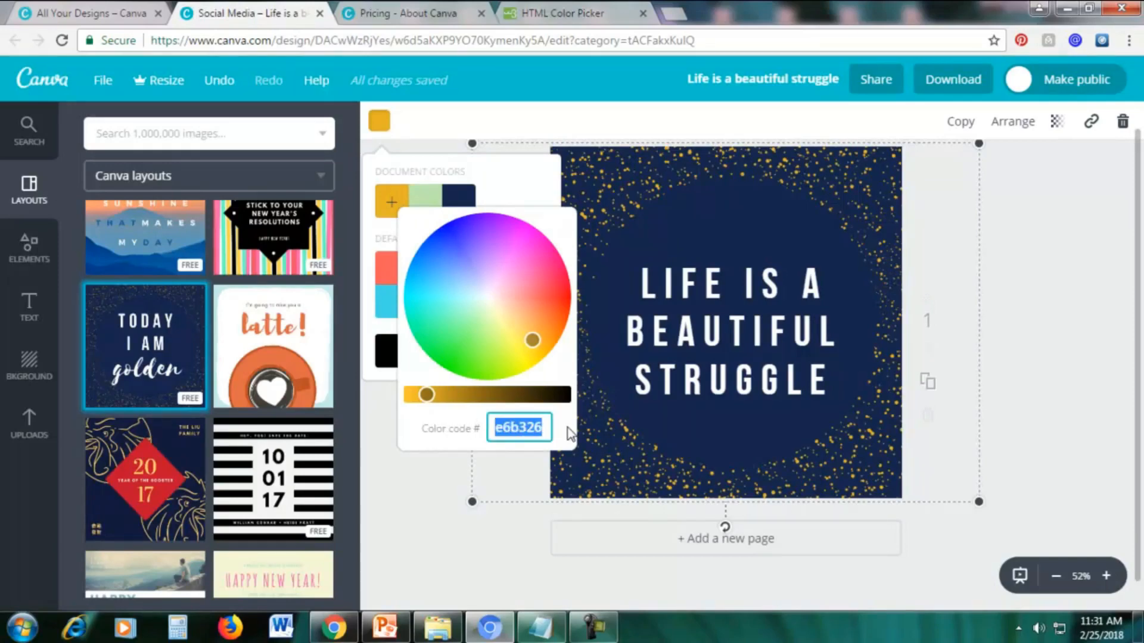
pyautogui.hotkey('ctrl', 'v')
pyautogui.press('Return')
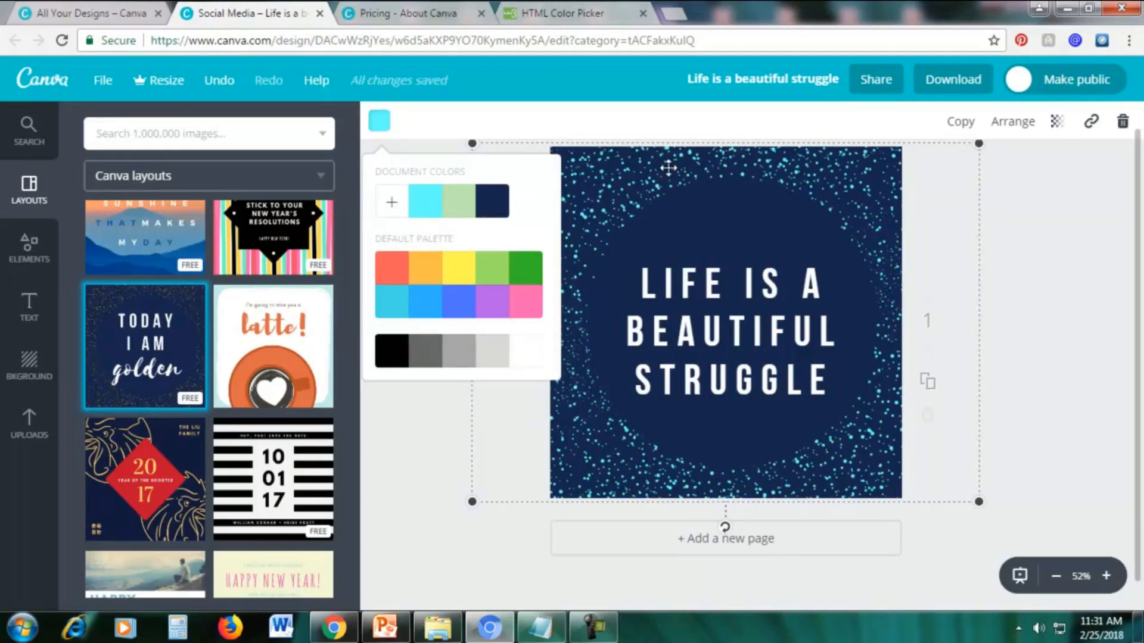
# Go back to the W3Schools color picker, choose the pinkish red #ff0066 and copy its color code.
pyautogui.click(574, 11)
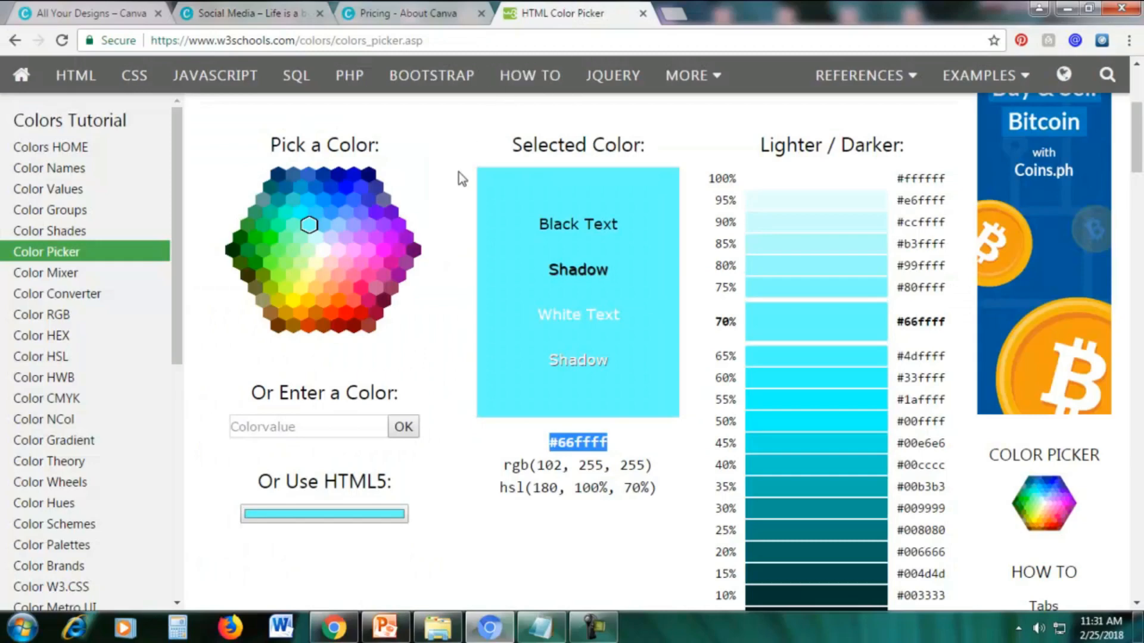
pyautogui.click(362, 288)
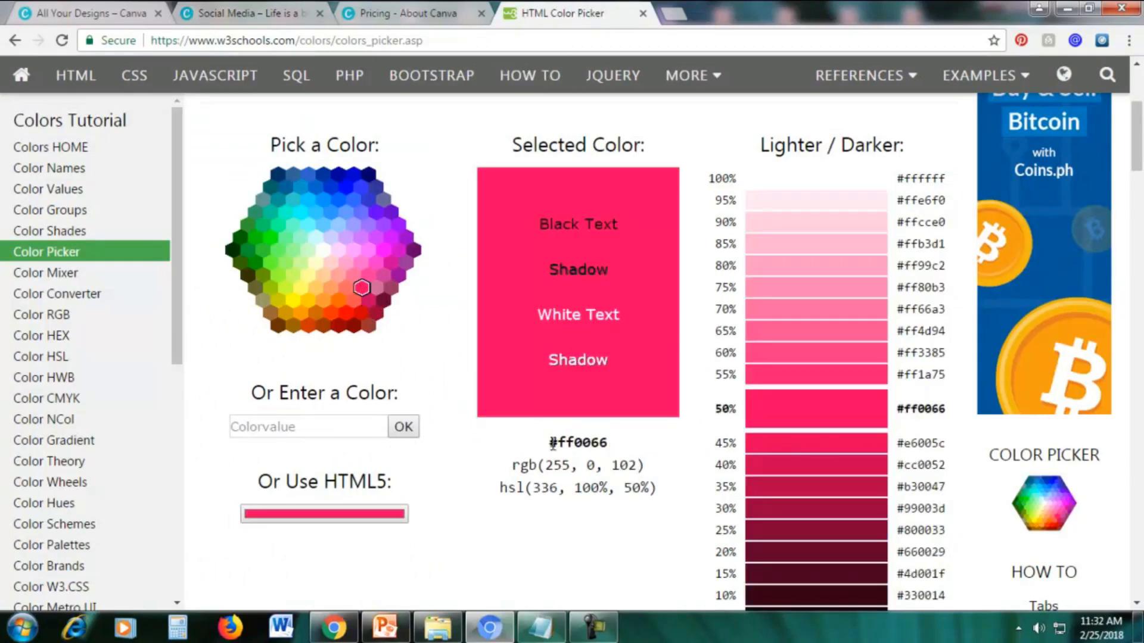
pyautogui.moveTo(551, 443); pyautogui.dragTo(631, 445)
pyautogui.rightClick(592, 443)
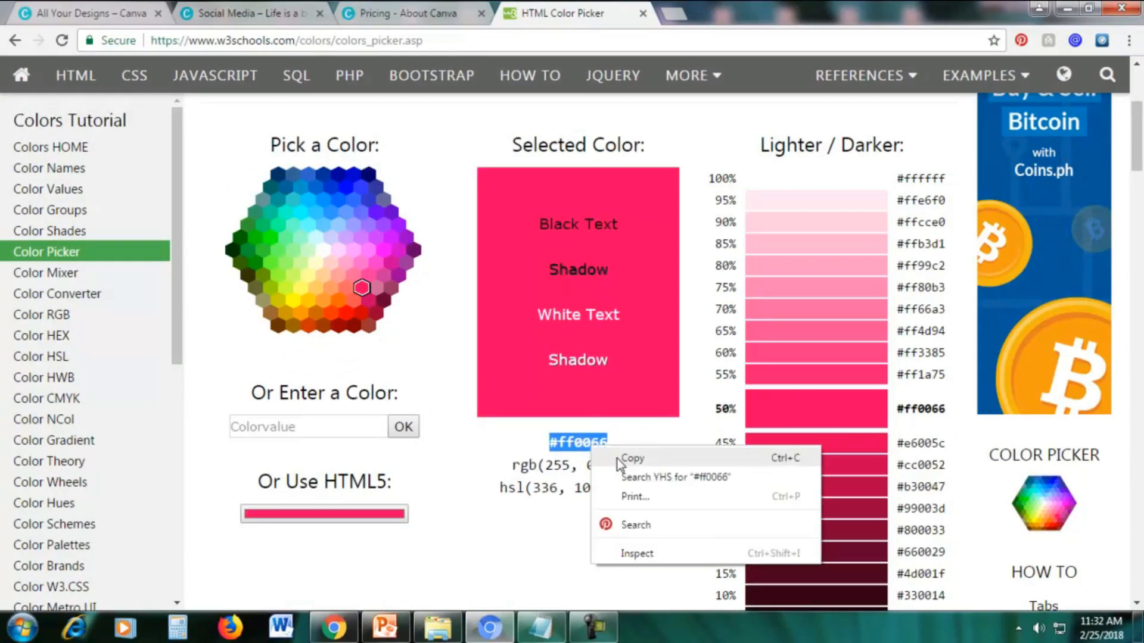
pyautogui.click(617, 459)
# Return to the Canva design and add the copied code ff0066 as a new custom color on the speckle pattern.
pyautogui.click(287, 13)
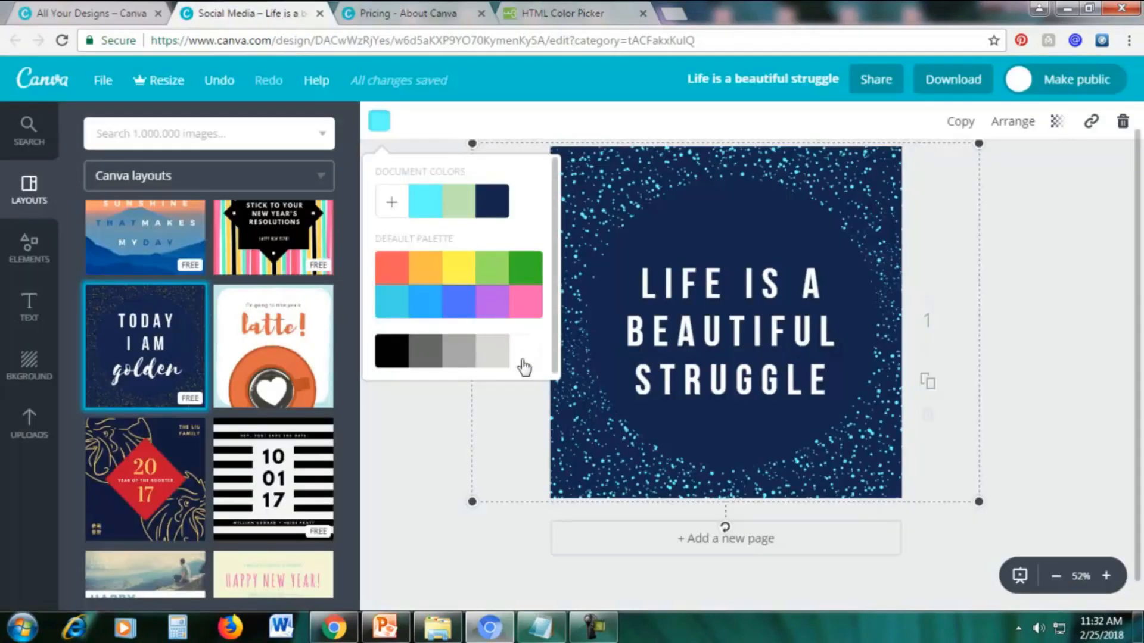
pyautogui.click(391, 206)
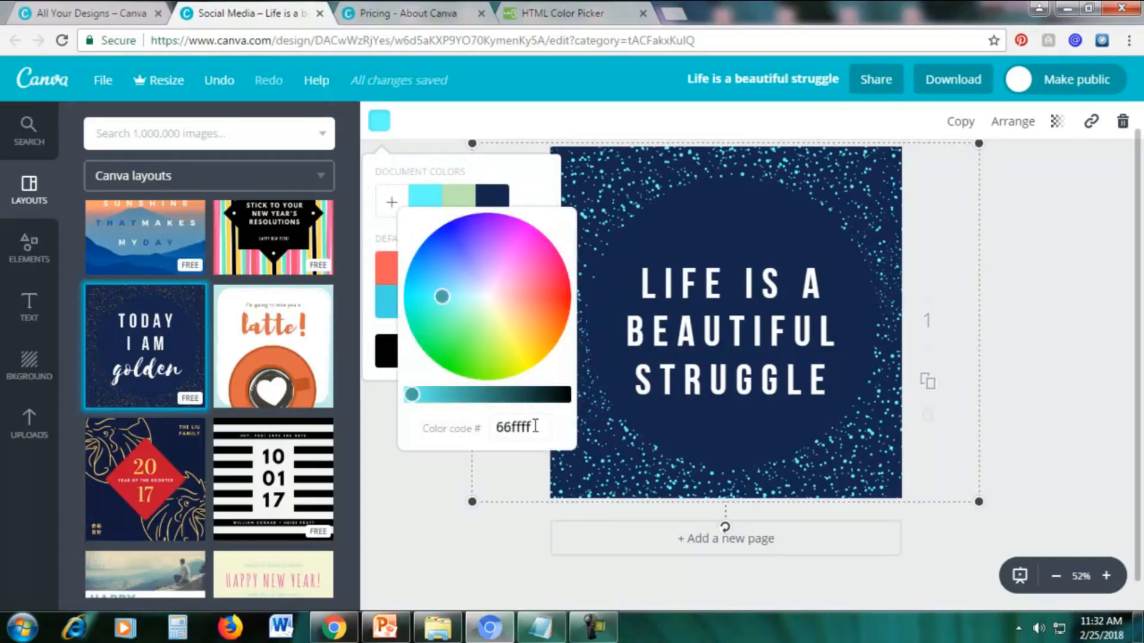
pyautogui.moveTo(534, 427); pyautogui.dragTo(489, 427)
pyautogui.hotkey('ctrl', 'v')
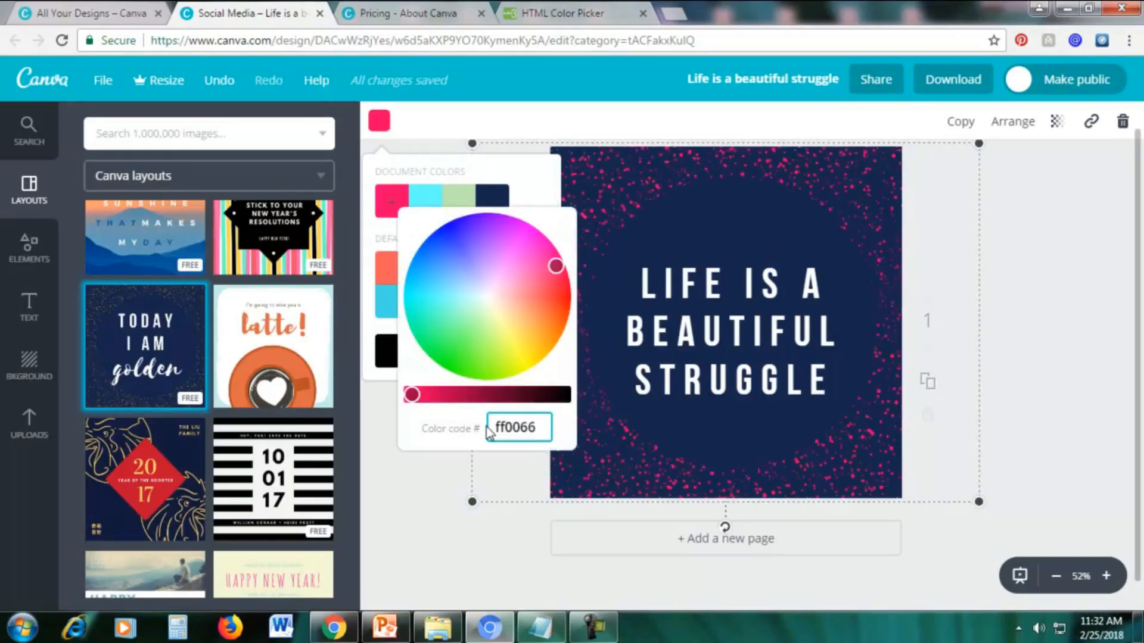
pyautogui.press('Return')
pyautogui.click(406, 480)
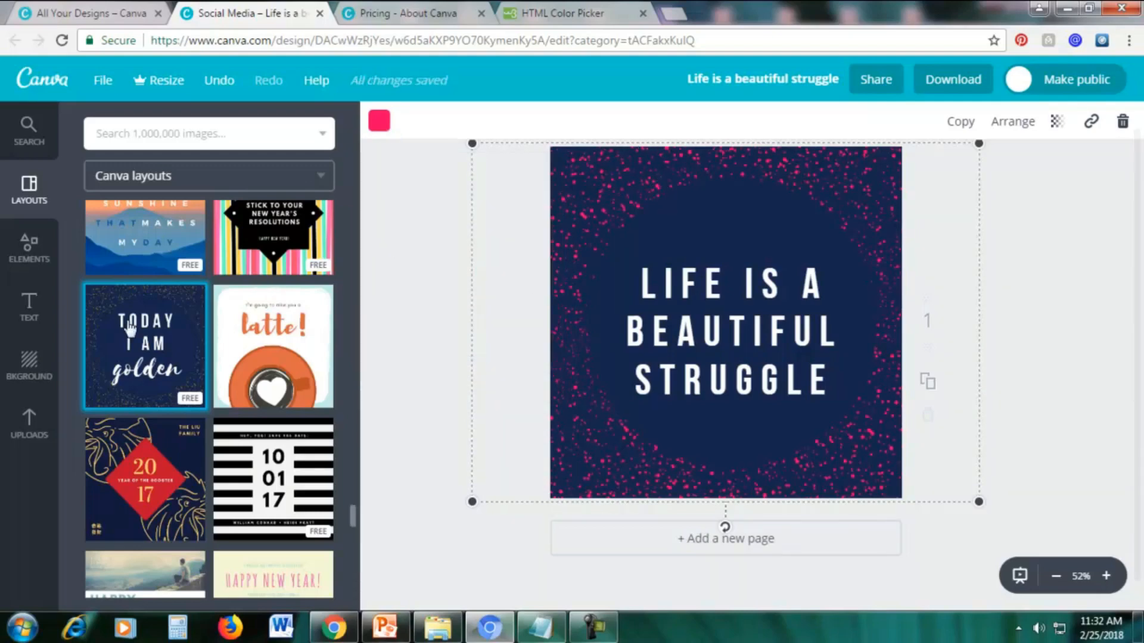
# Try solid green, blue and purple from the default palette as the design's background color.
pyautogui.click(28, 374)
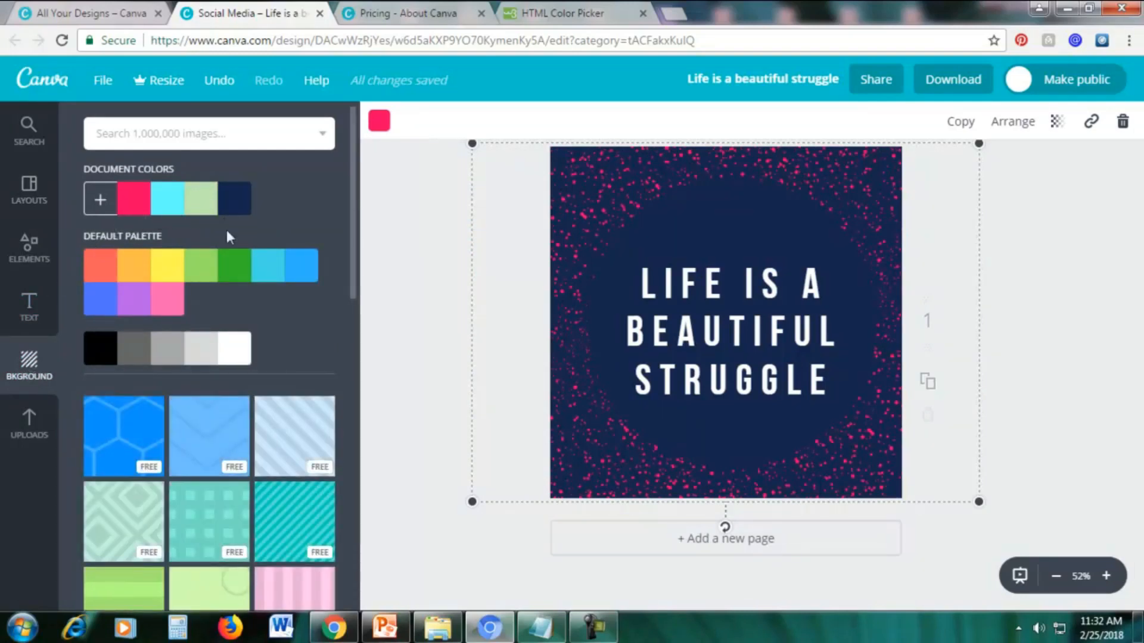
pyautogui.click(237, 268)
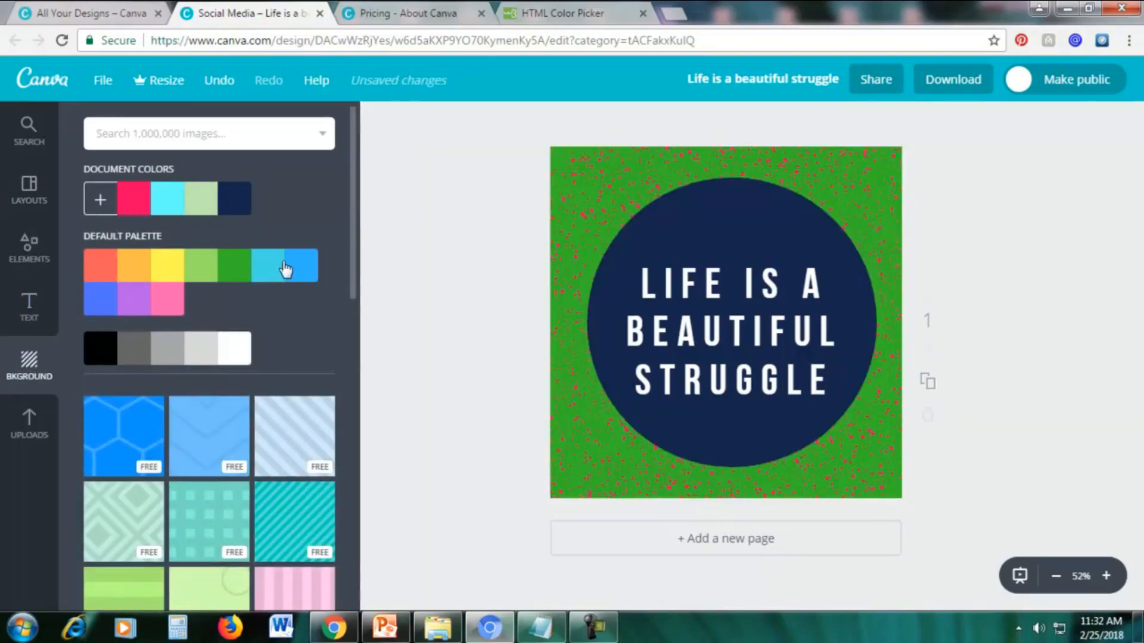
pyautogui.click(304, 268)
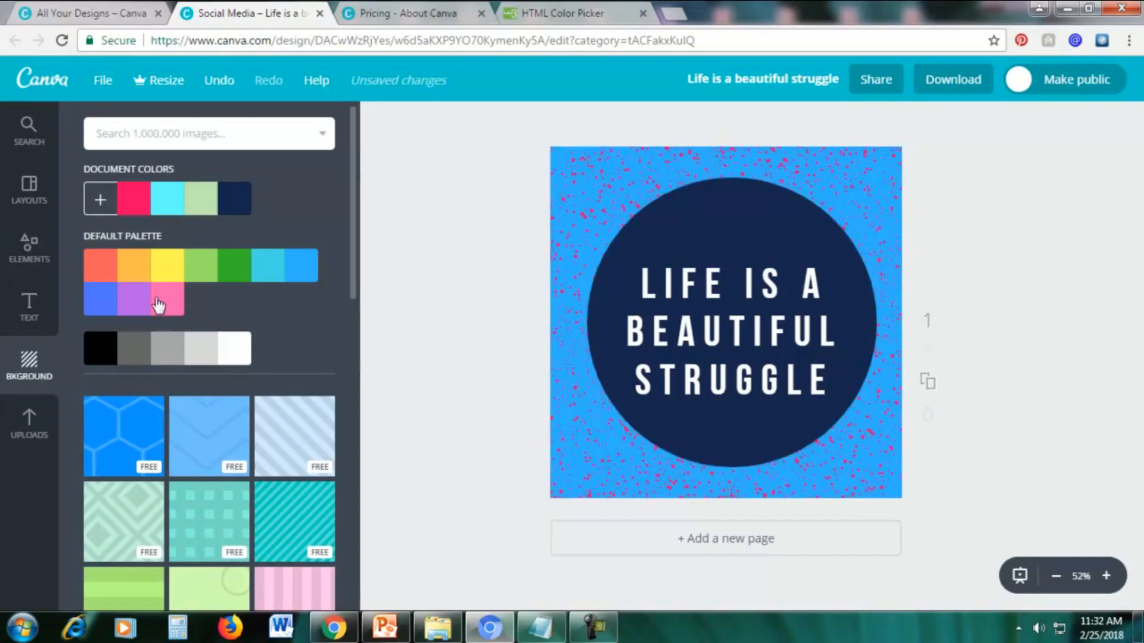
pyautogui.click(154, 301)
pyautogui.click(147, 305)
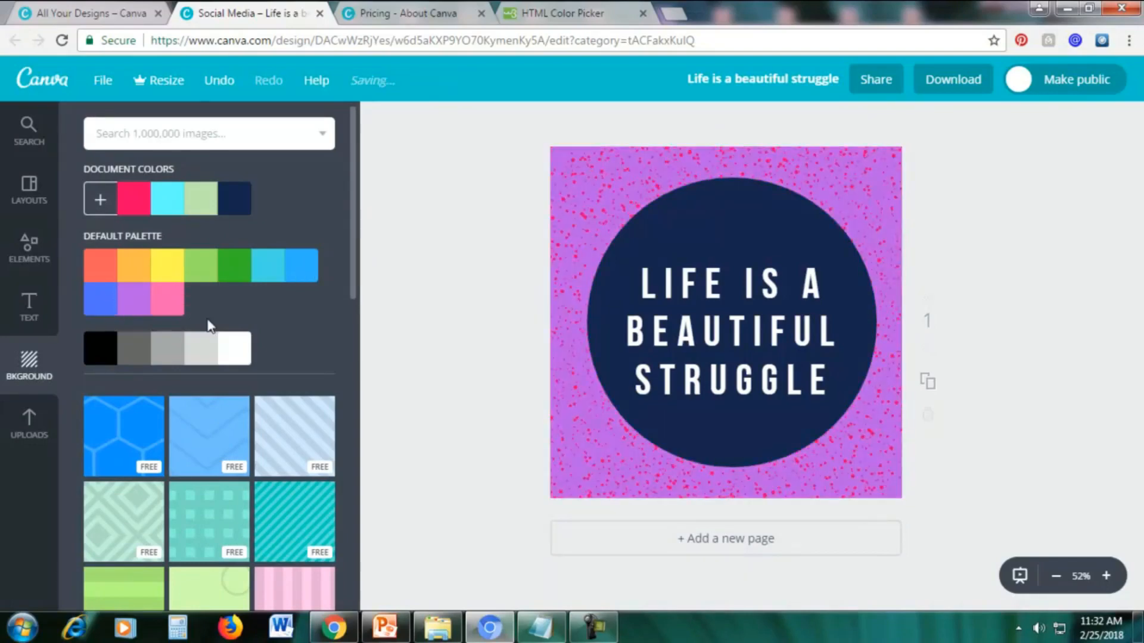
# Try the free blue honeycomb, light blue chevron and pale blue diagonal-stripe patterns as the design's background.
pyautogui.scroll(-1, 257, 353)
pyautogui.scroll(-3, 258, 357)
pyautogui.scroll(3, 255, 354)
pyautogui.scroll(-5, 256, 356)
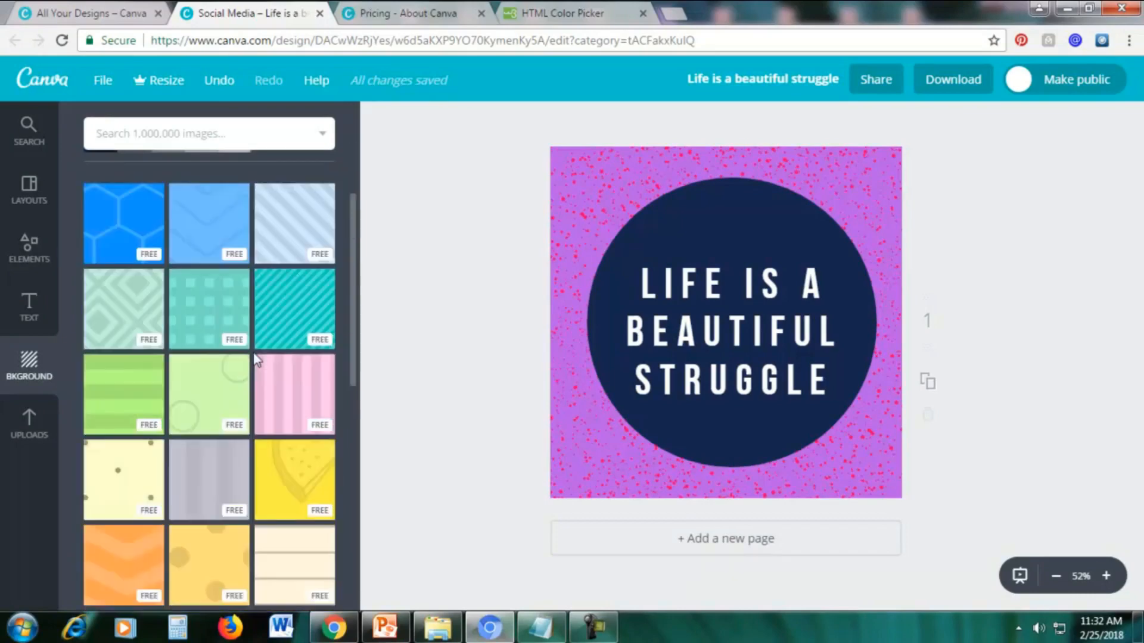
pyautogui.scroll(3, 257, 359)
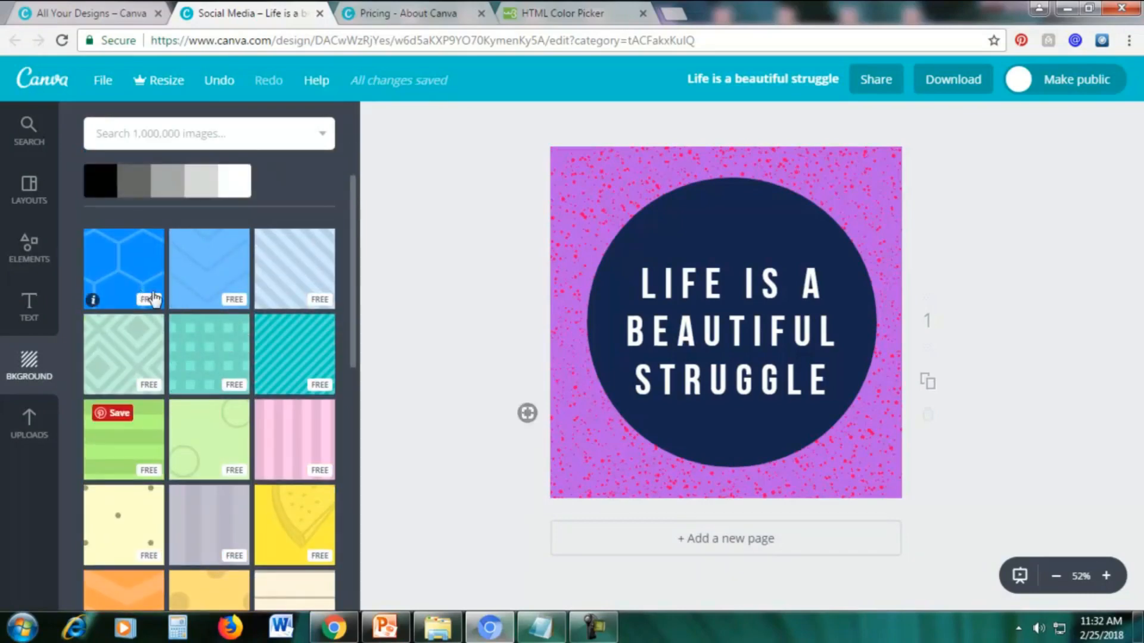
pyautogui.scroll(3, 153, 298)
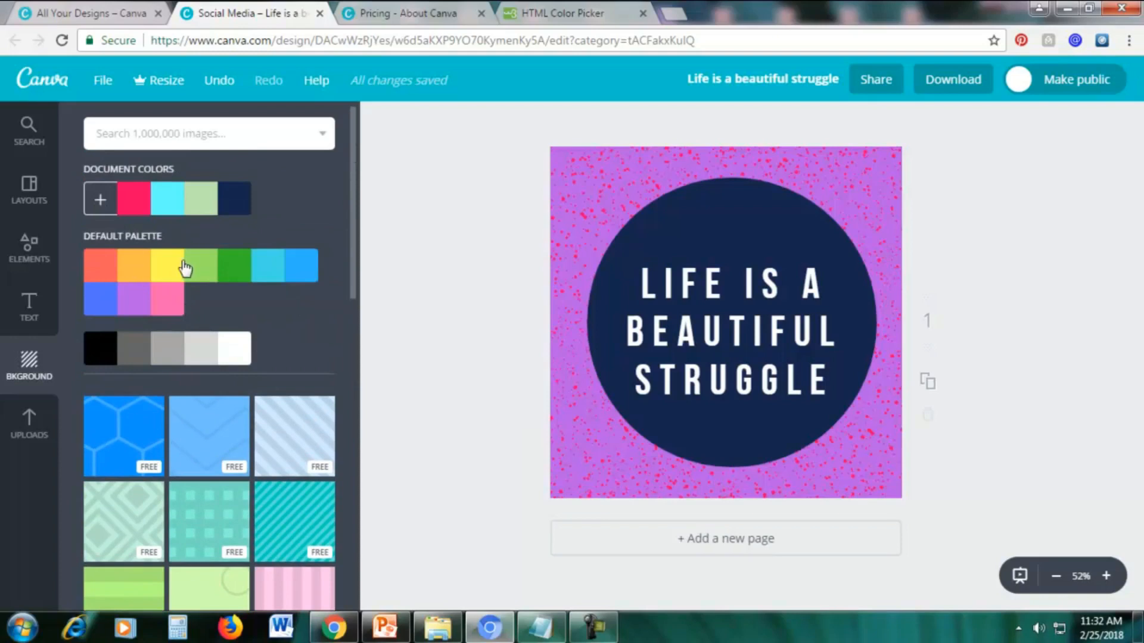
pyautogui.scroll(-3, 185, 268)
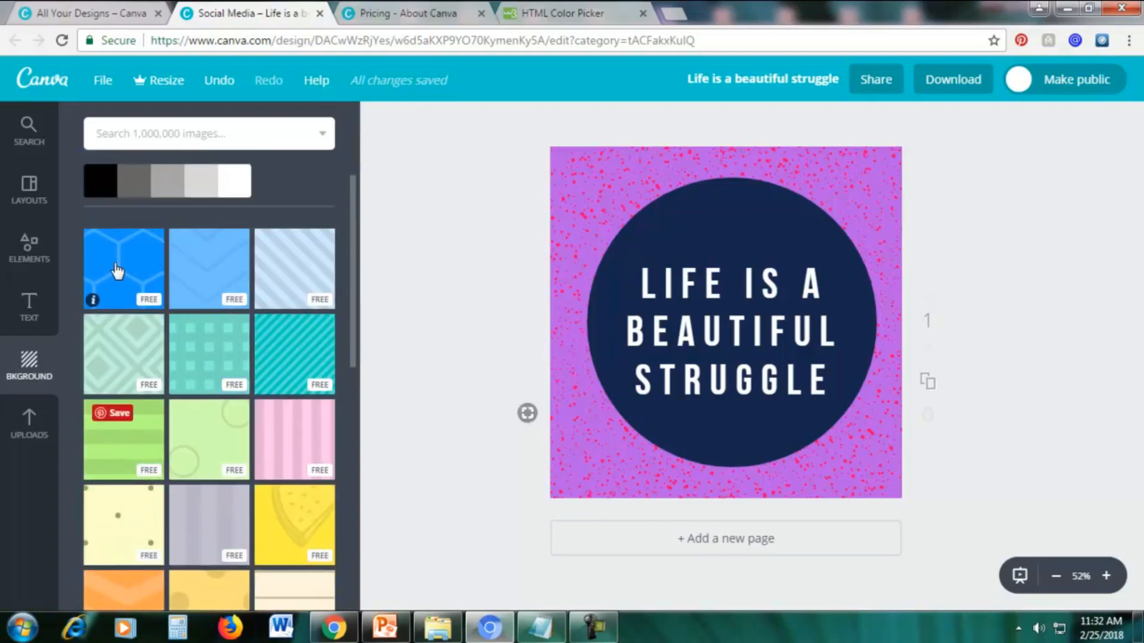
pyautogui.click(121, 271)
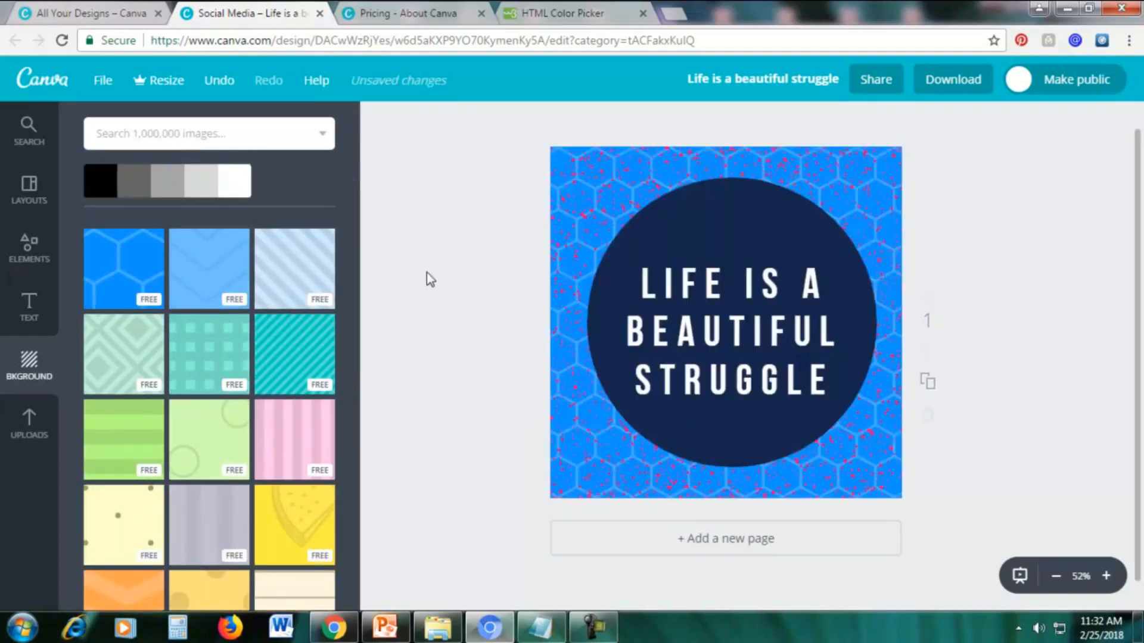
pyautogui.click(219, 277)
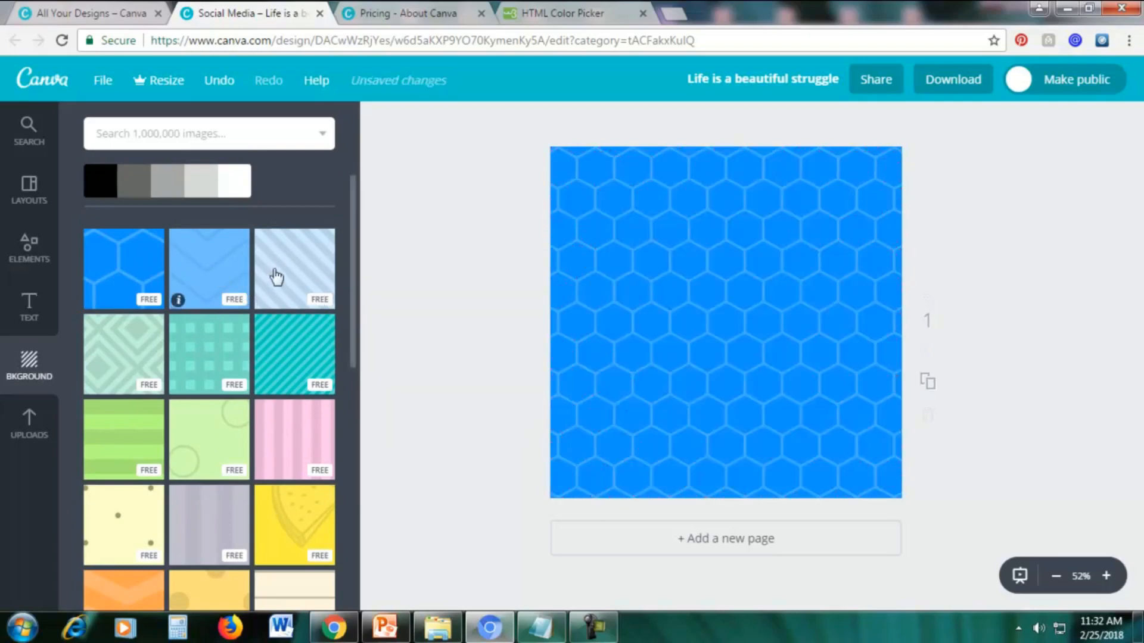
pyautogui.click(286, 276)
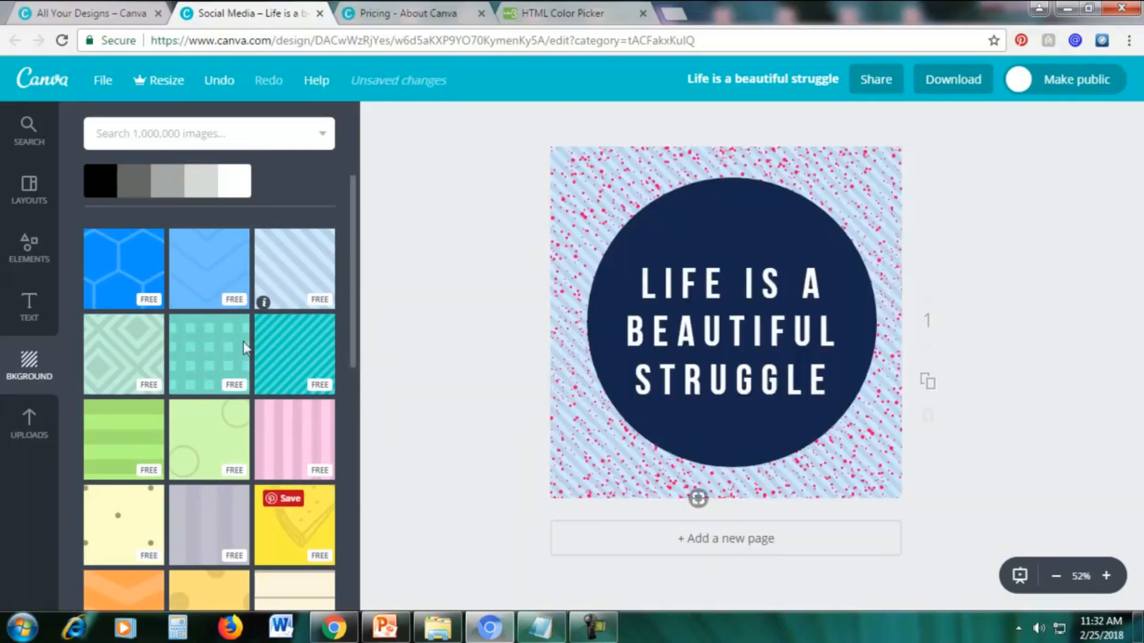
# Browse more free backgrounds and apply the bright pink patterned one to the design.
pyautogui.scroll(-3, 133, 407)
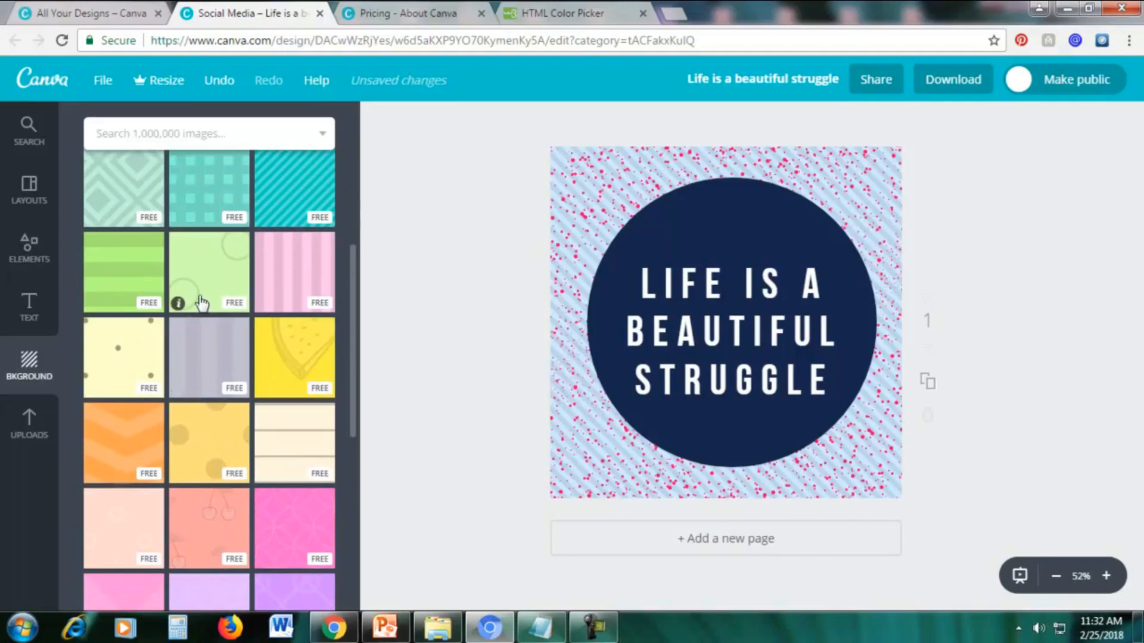
pyautogui.scroll(-7, 230, 429)
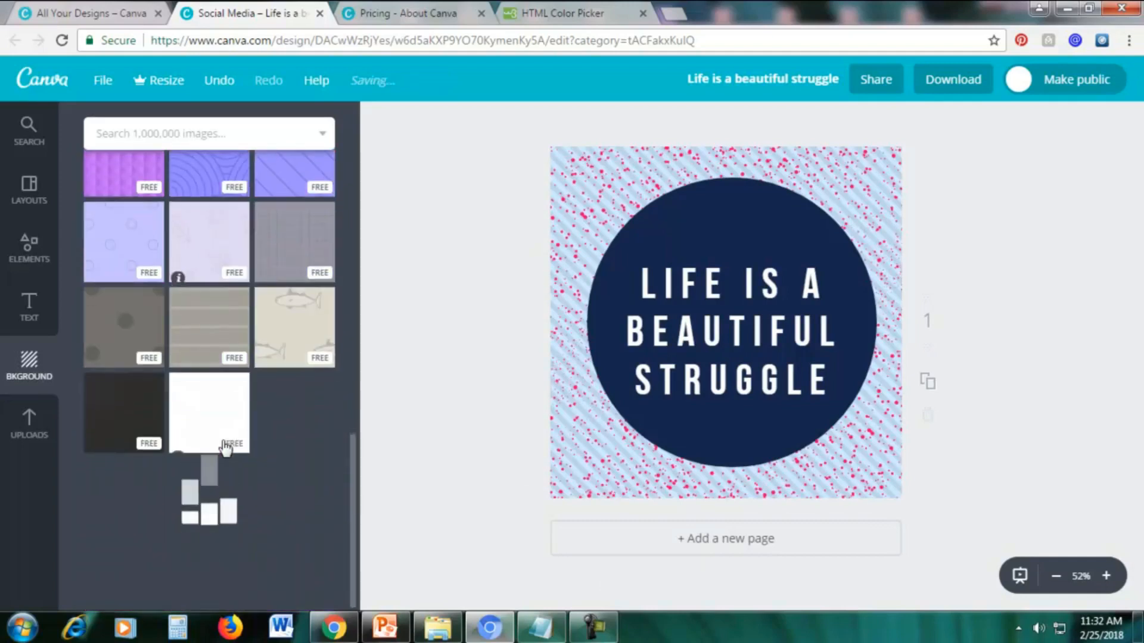
pyautogui.scroll(-4, 253, 441)
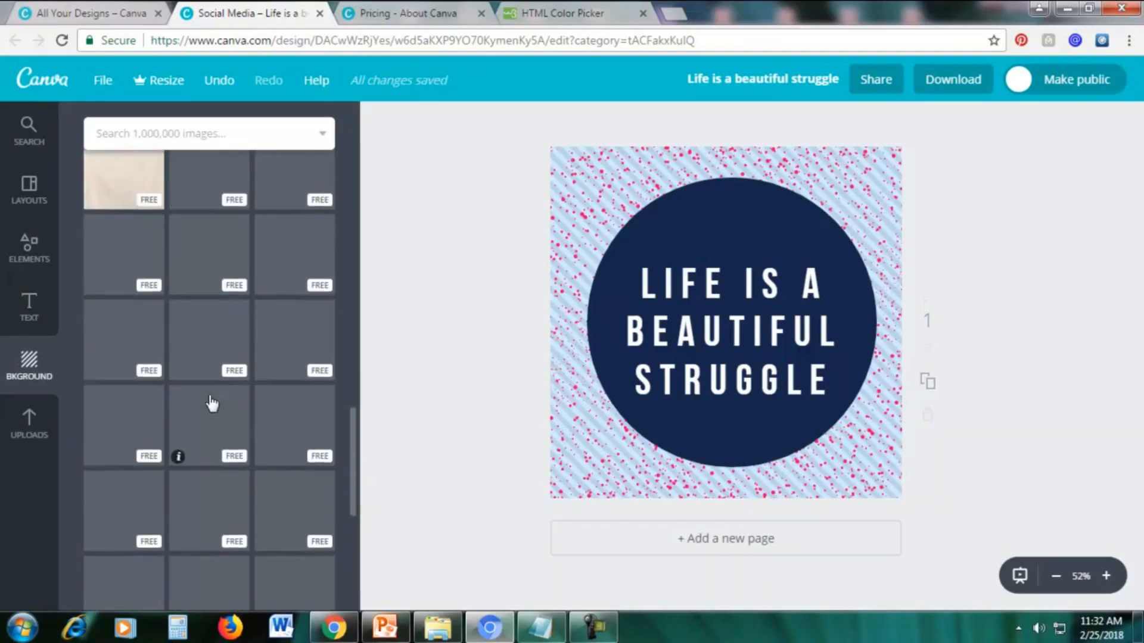
pyautogui.scroll(-3, 197, 408)
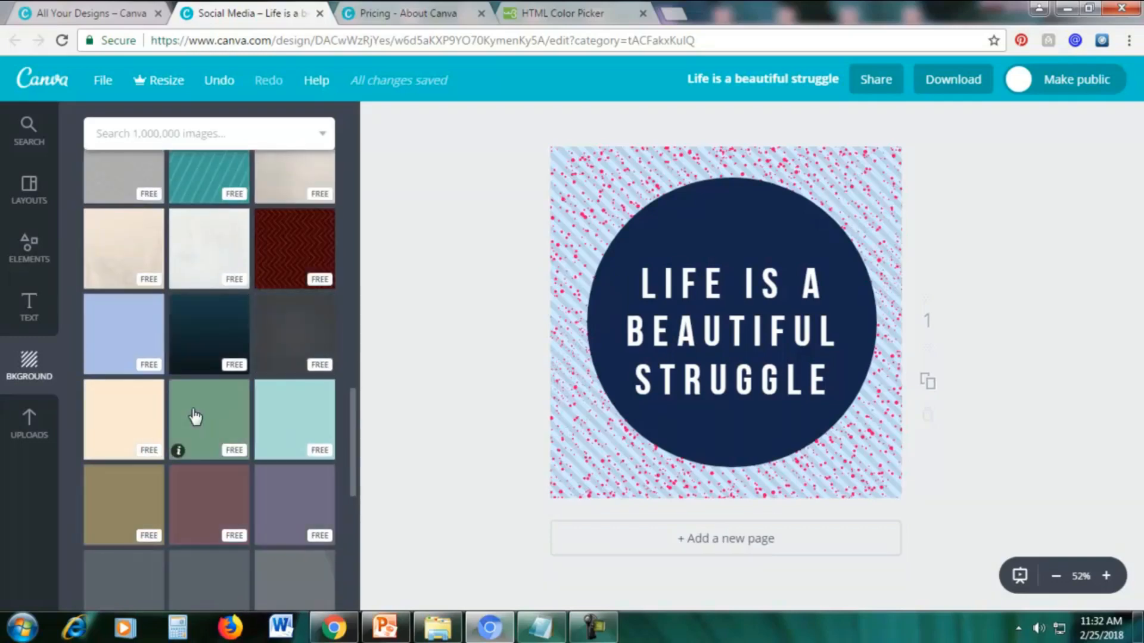
pyautogui.scroll(-4, 196, 417)
pyautogui.scroll(15, 192, 414)
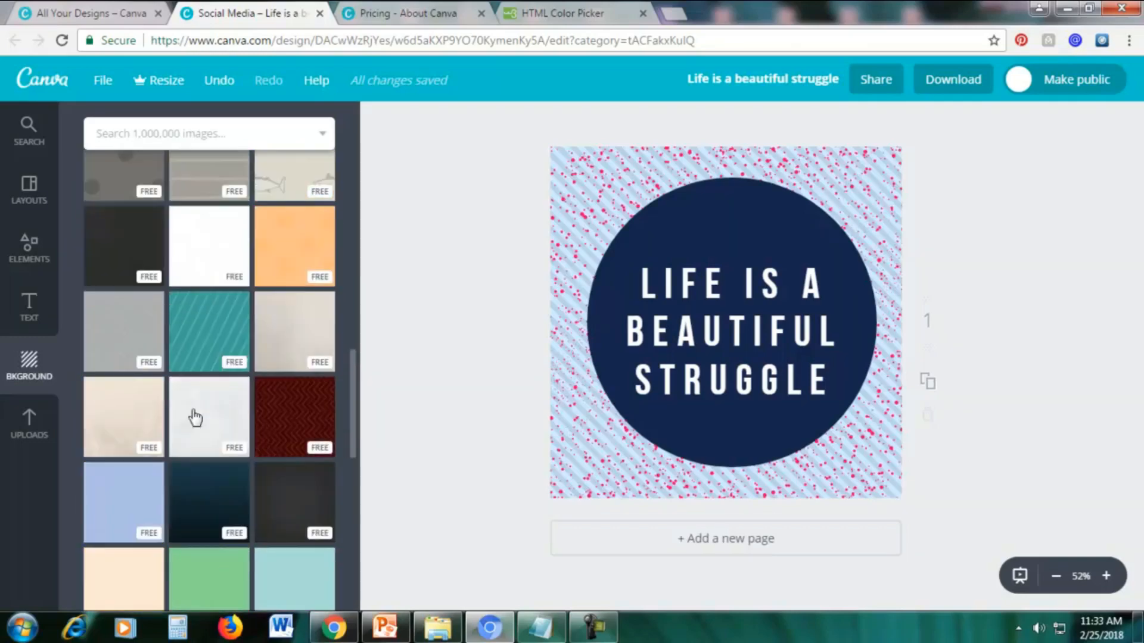
pyautogui.click(296, 333)
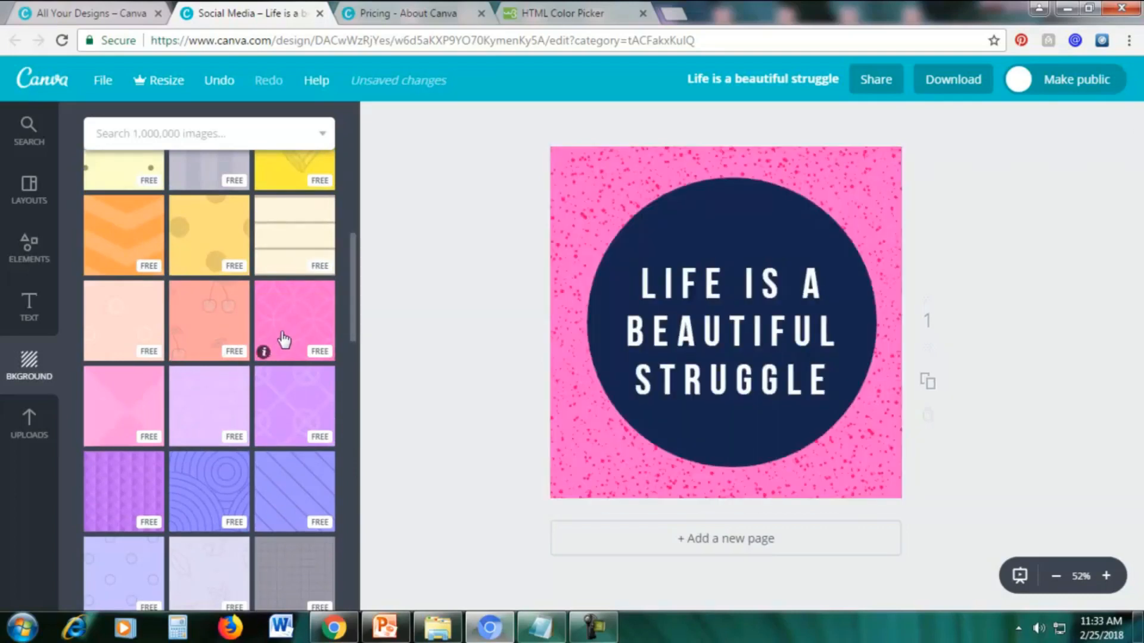
# Try the free light pink pattern and the $1 USD purple flower photo as backgrounds, inspecting the photo up close for a watermark.
pyautogui.click(118, 403)
pyautogui.scroll(10, 298, 326)
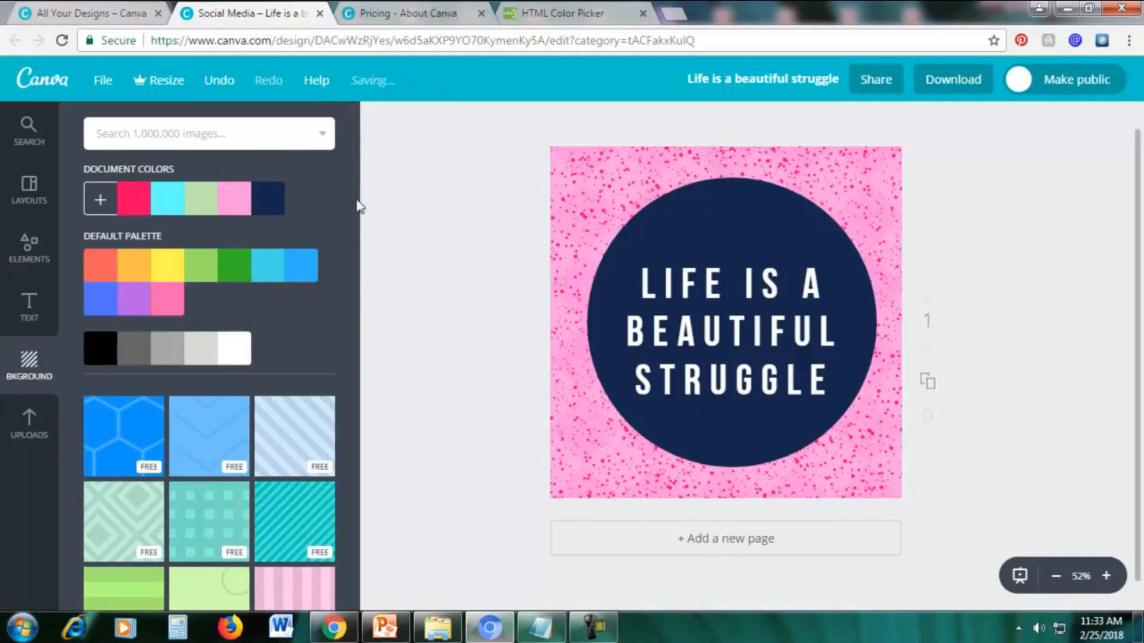
pyautogui.moveTo(355, 204); pyautogui.dragTo(345, 456)
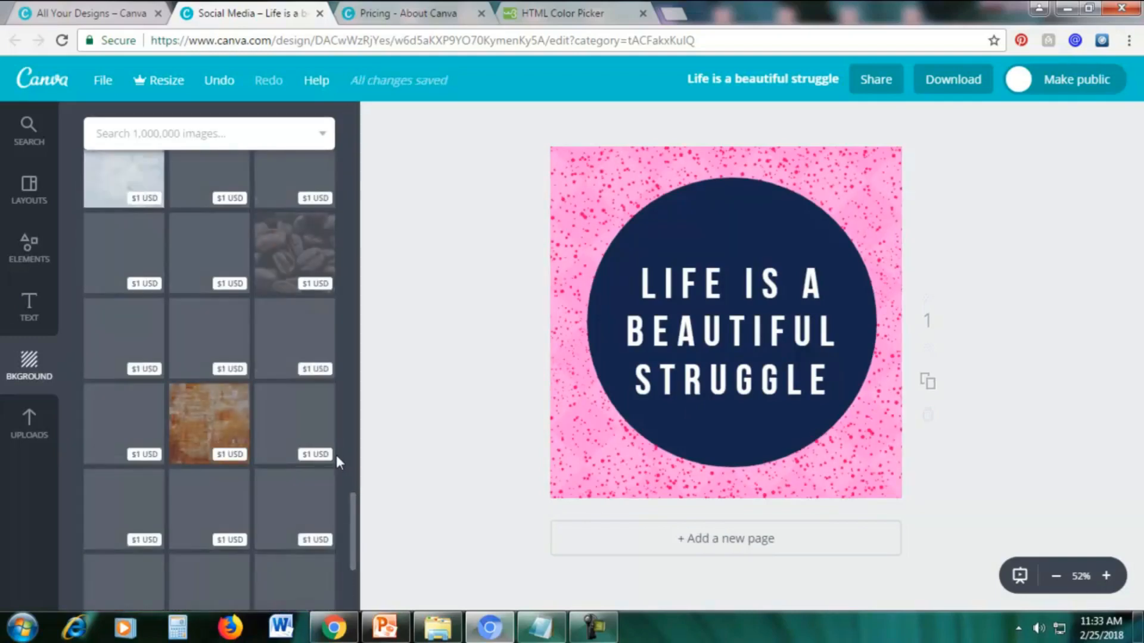
pyautogui.scroll(7, 328, 429)
pyautogui.scroll(3, 316, 406)
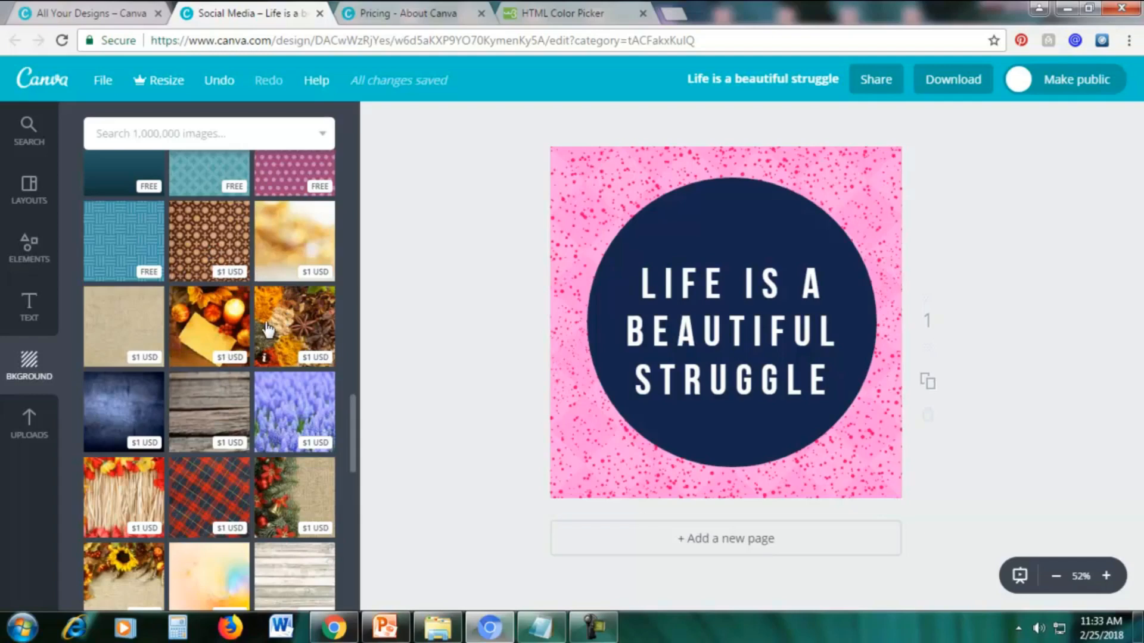
pyautogui.click(281, 402)
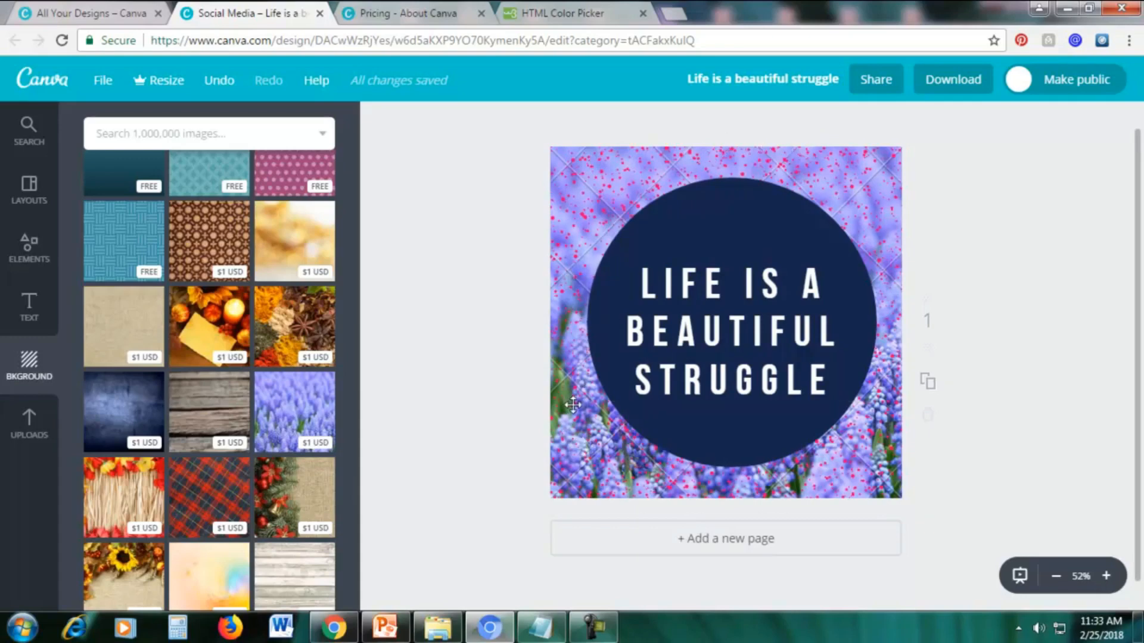
pyautogui.click(1107, 576)
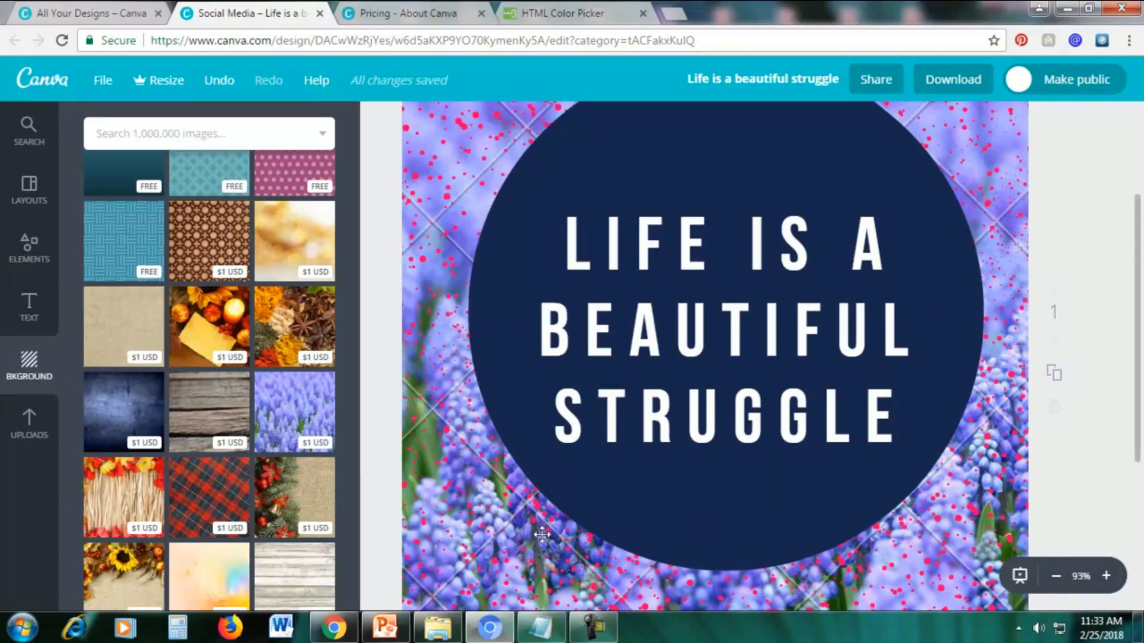
pyautogui.click(1055, 576)
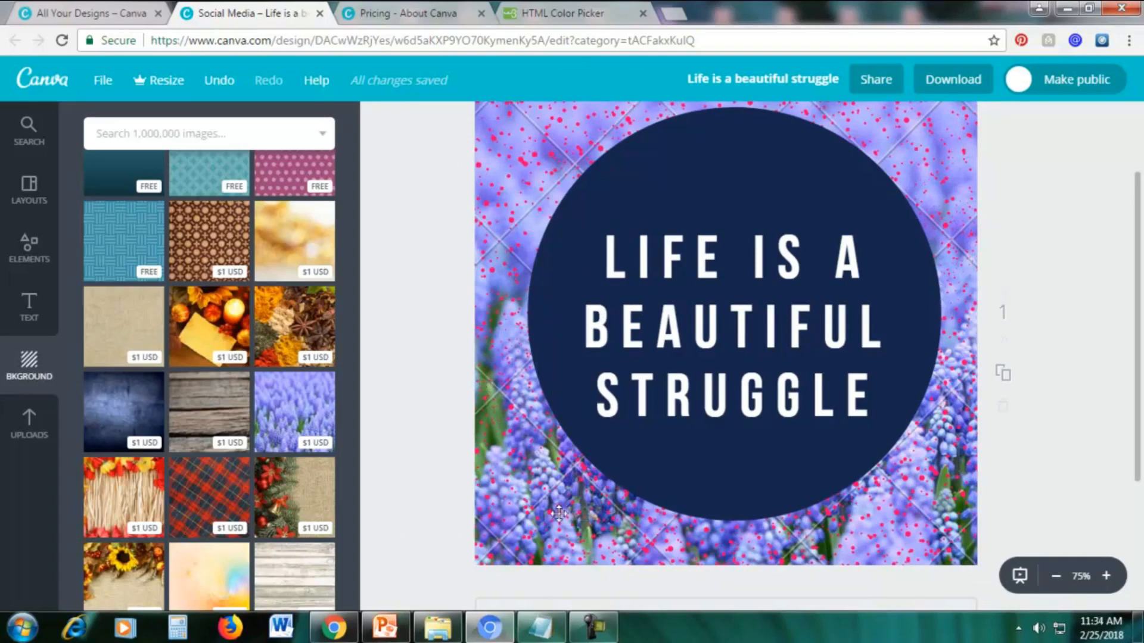
pyautogui.click(1056, 577)
# Apply the free magenta polka-dot pattern as the design's background and inspect the result up close.
pyautogui.scroll(1, 294, 262)
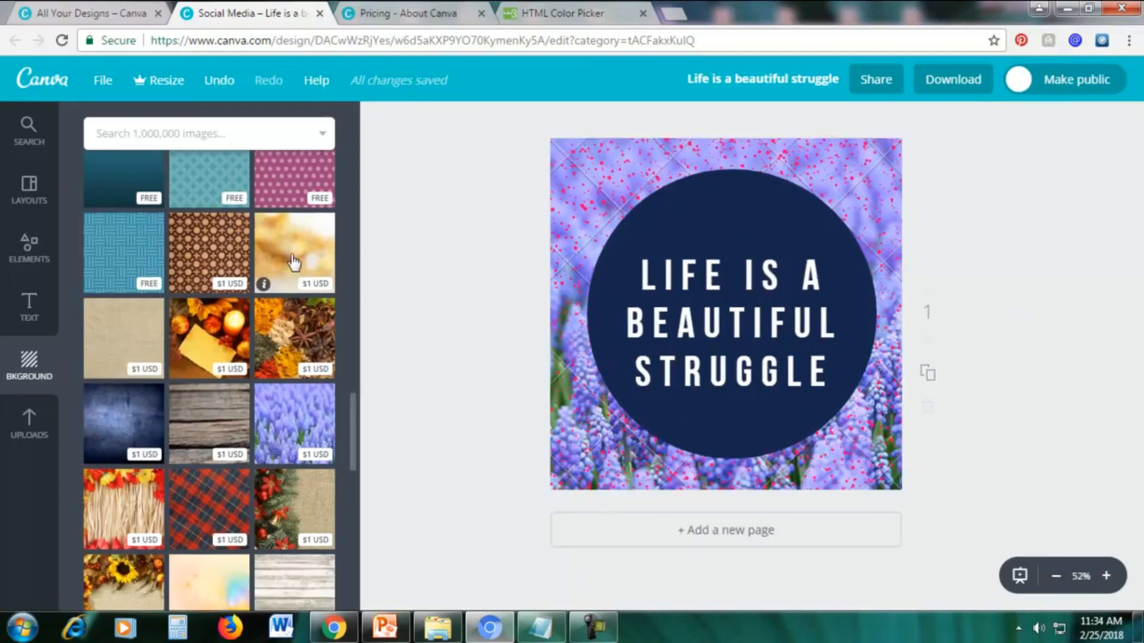
pyautogui.scroll(4, 294, 263)
pyautogui.click(288, 492)
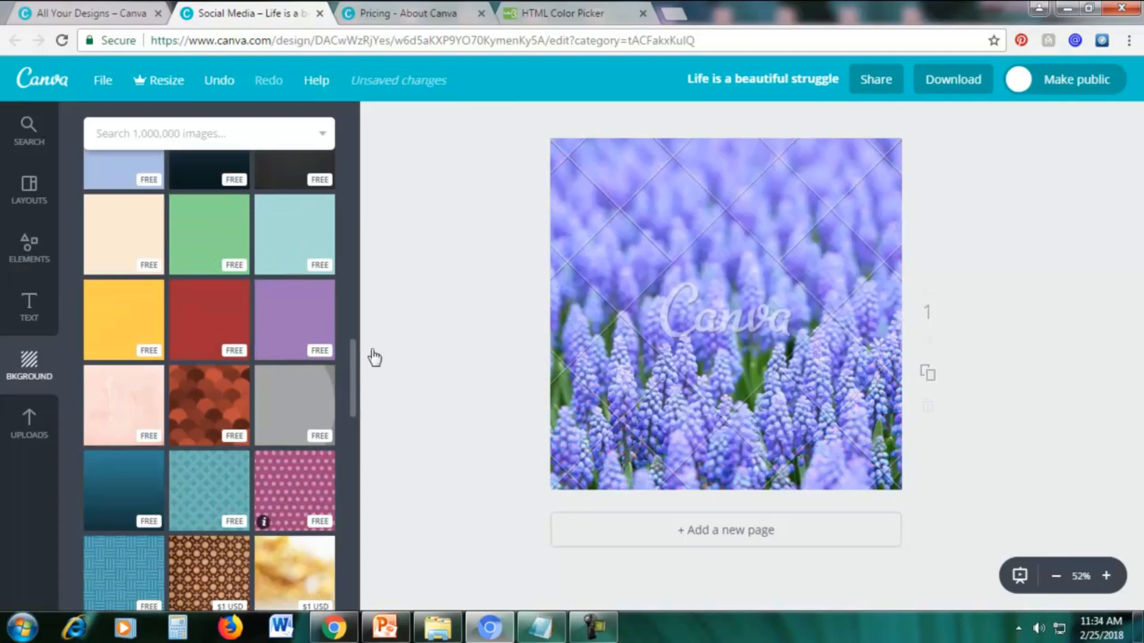
pyautogui.click(1105, 576)
pyautogui.scroll(2, 1102, 306)
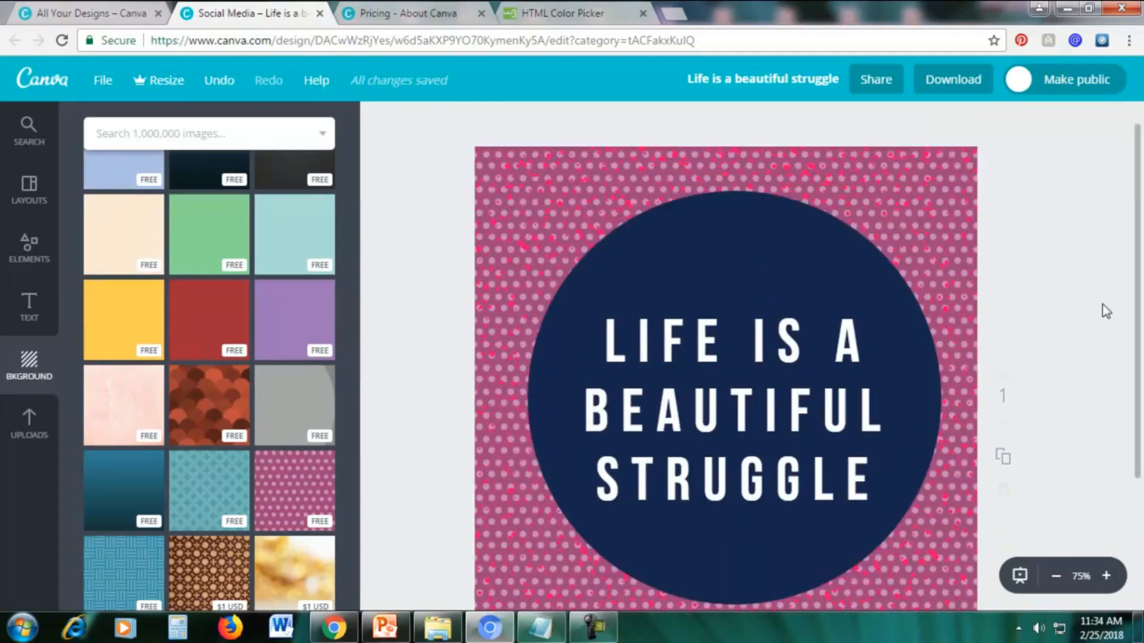
pyautogui.scroll(-3, 1104, 357)
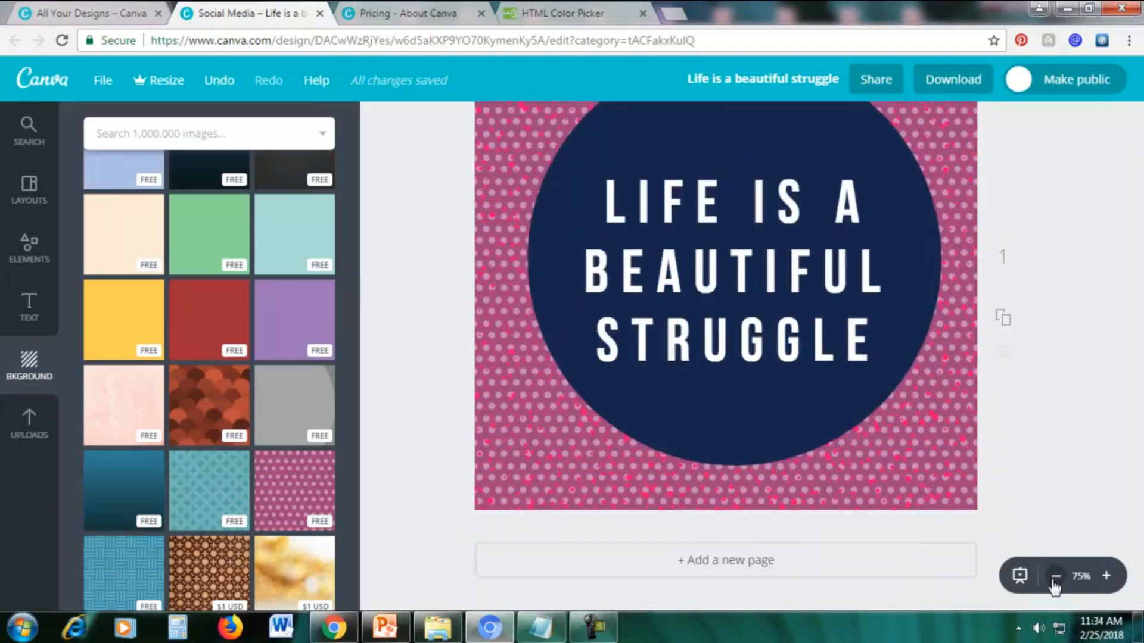
pyautogui.click(1054, 579)
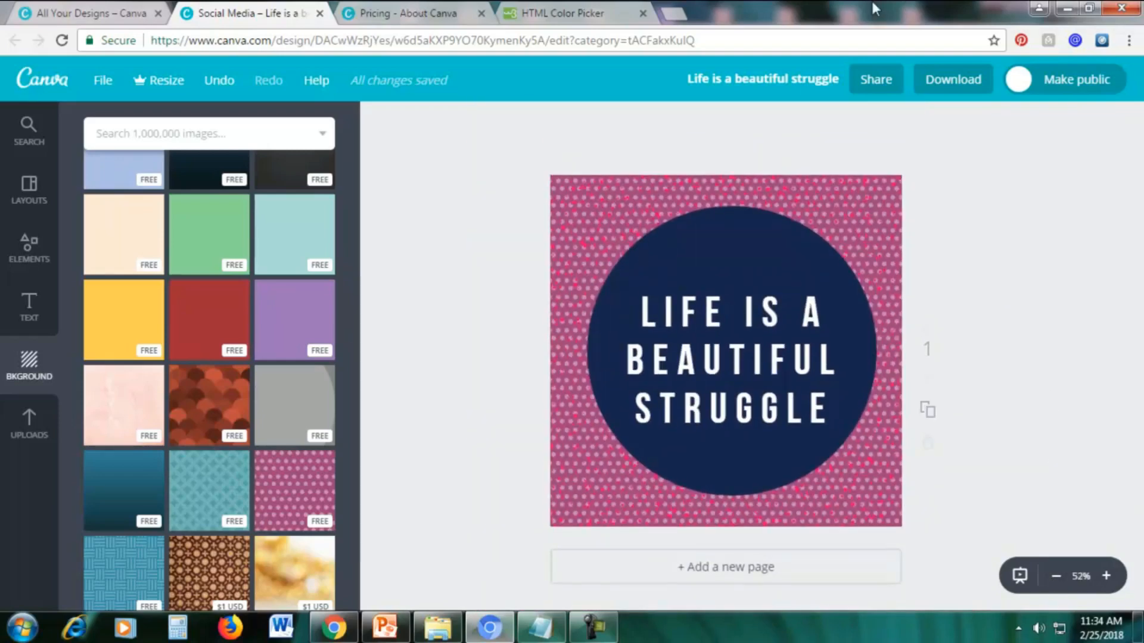
# Download the finished design as a JPG and dismiss the mobile app offer.
pyautogui.click(943, 91)
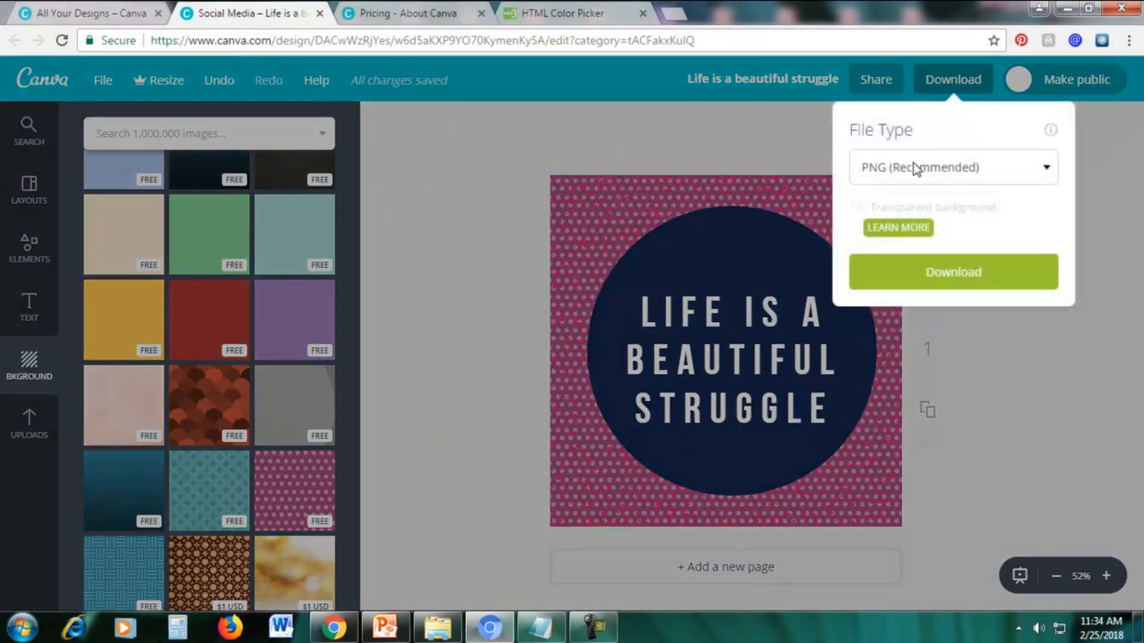
pyautogui.click(916, 170)
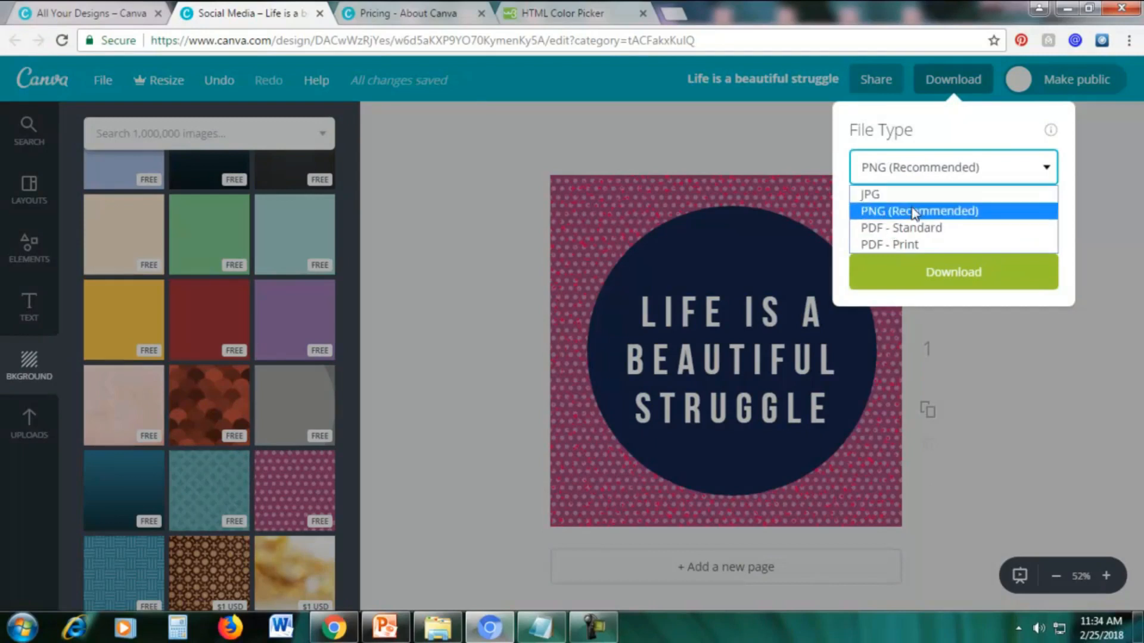
pyautogui.click(884, 198)
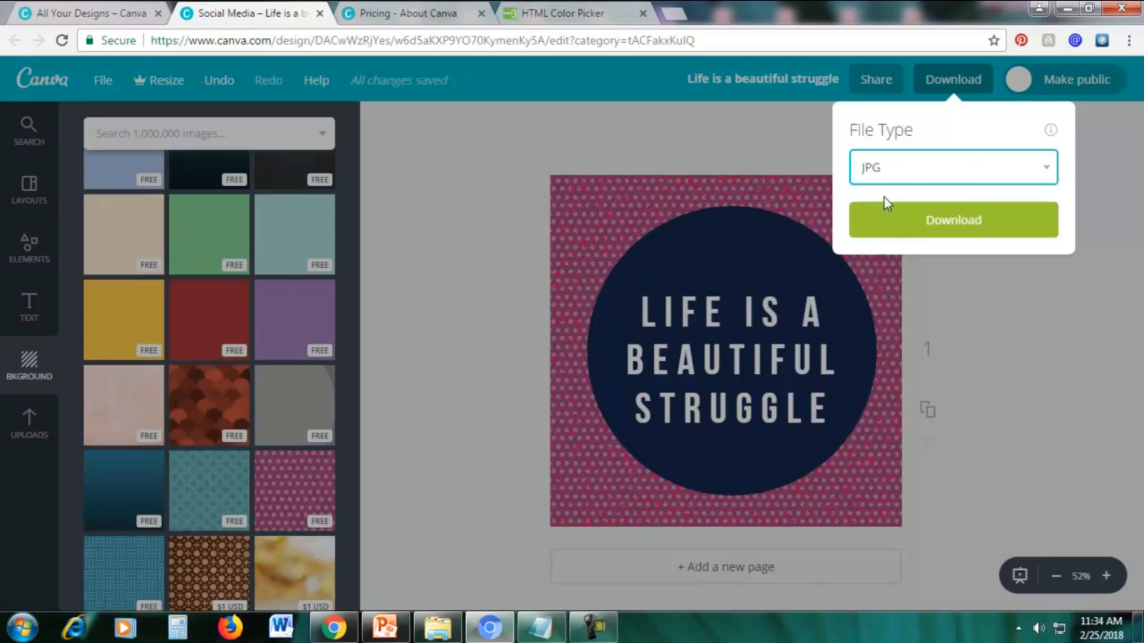
pyautogui.click(915, 233)
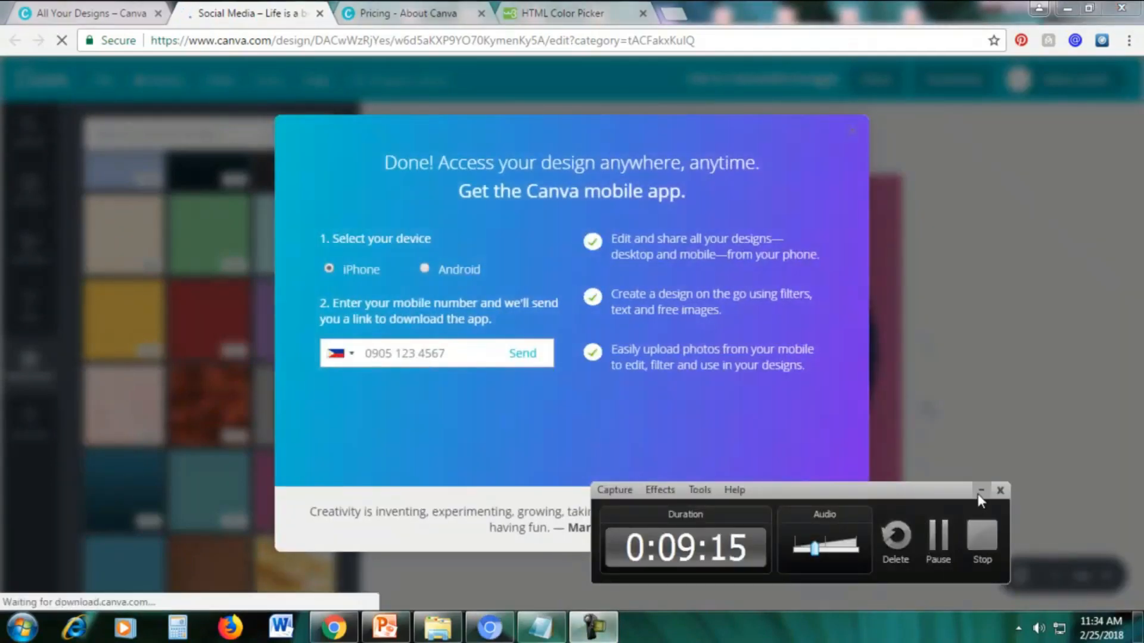
pyautogui.click(978, 494)
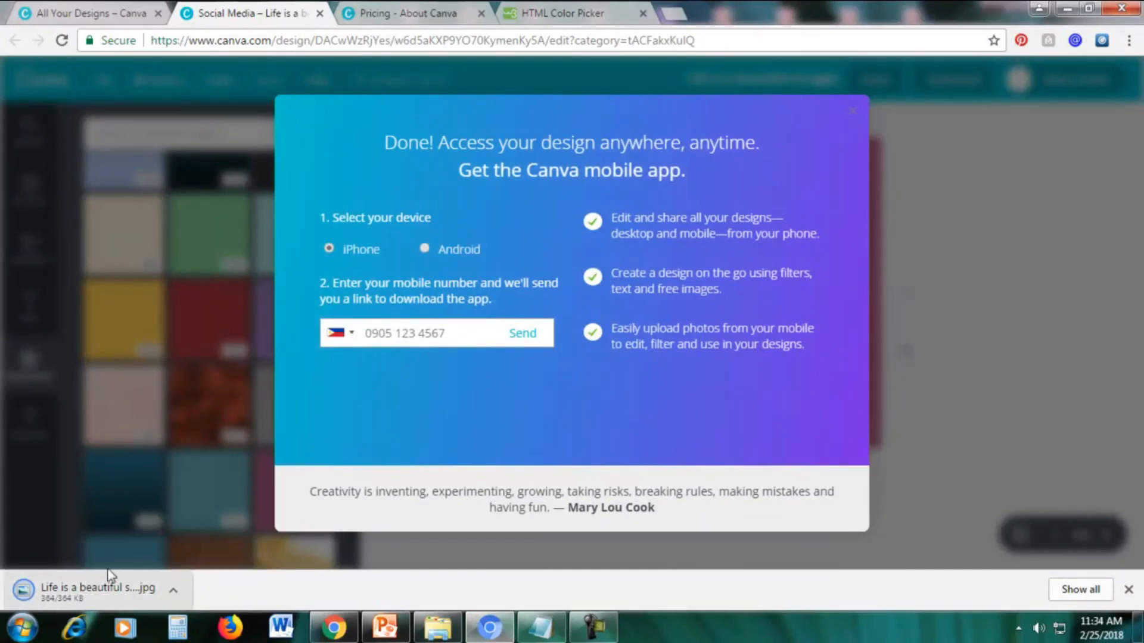
pyautogui.click(853, 111)
# View the downloaded "Life is a beautiful struggle" JPG in Windows Photo Viewer and minimize the viewer.
pyautogui.click(82, 595)
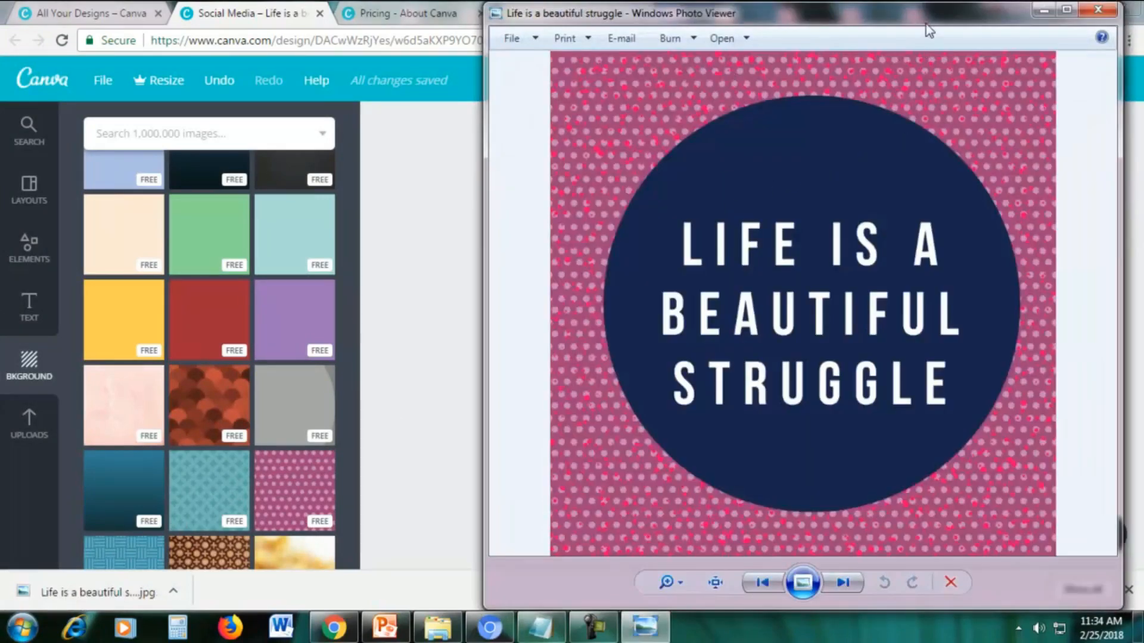
pyautogui.moveTo(929, 30); pyautogui.dragTo(744, 27)
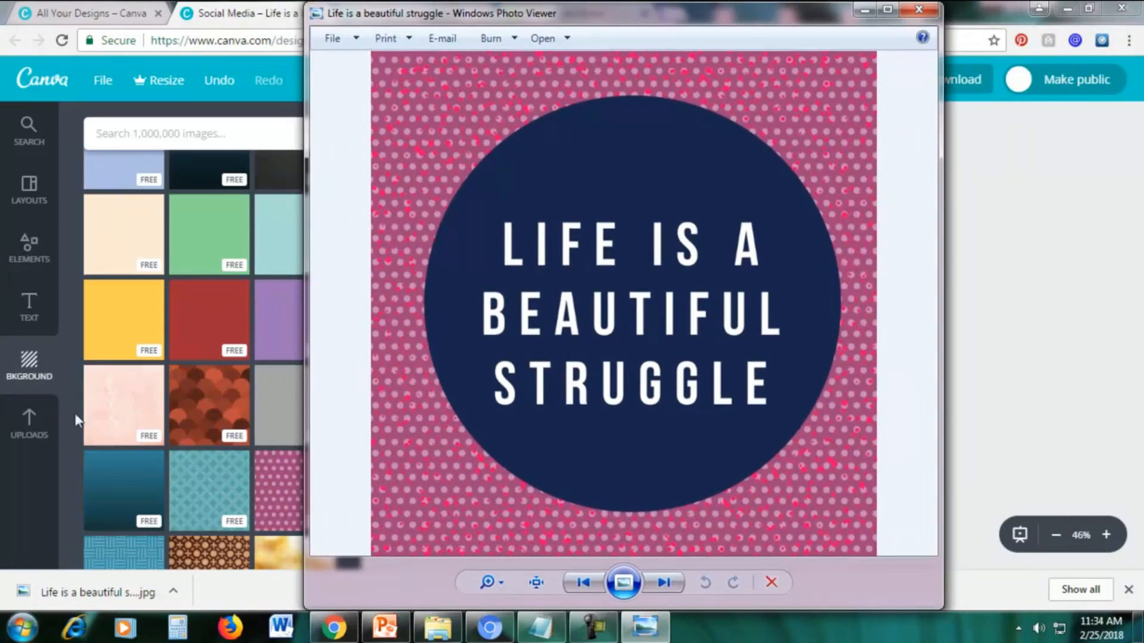
pyautogui.click(862, 11)
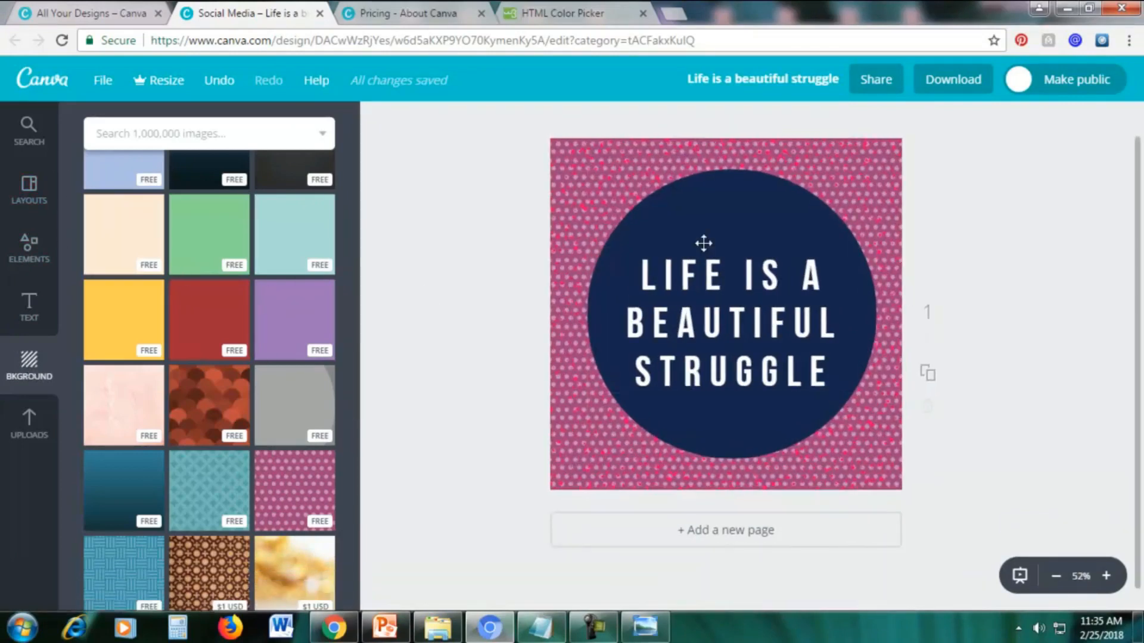
# Browse the Canva layouts and replace the page content with the free yellow "Bachelor No More!" layout.
pyautogui.click(30, 200)
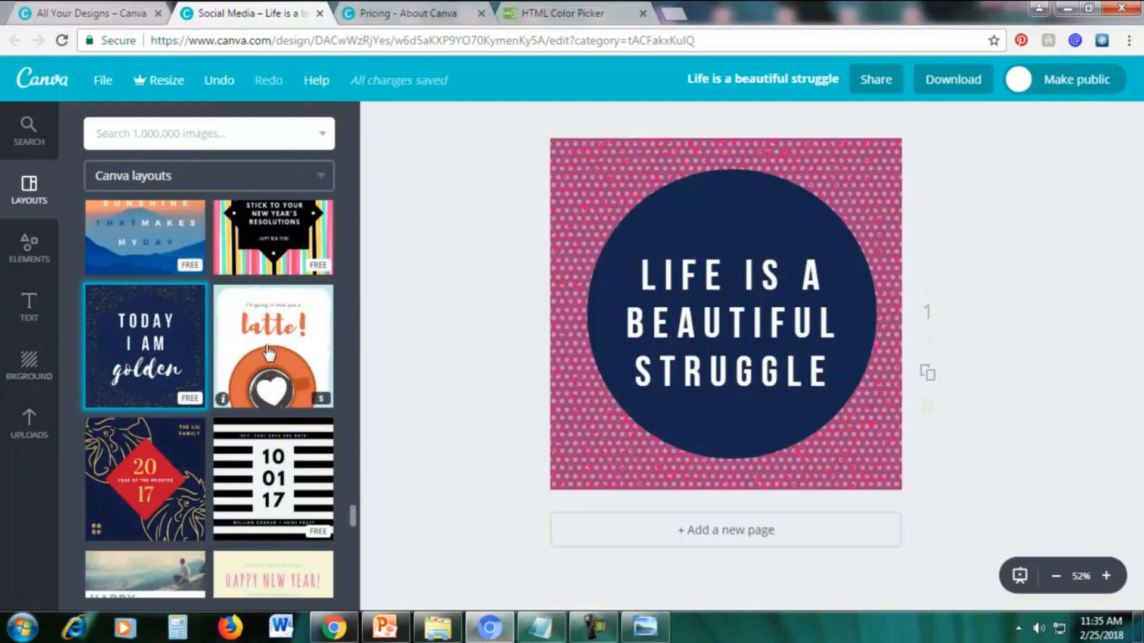
pyautogui.scroll(3, 269, 362)
pyautogui.scroll(5, 269, 362)
pyautogui.scroll(5, 265, 371)
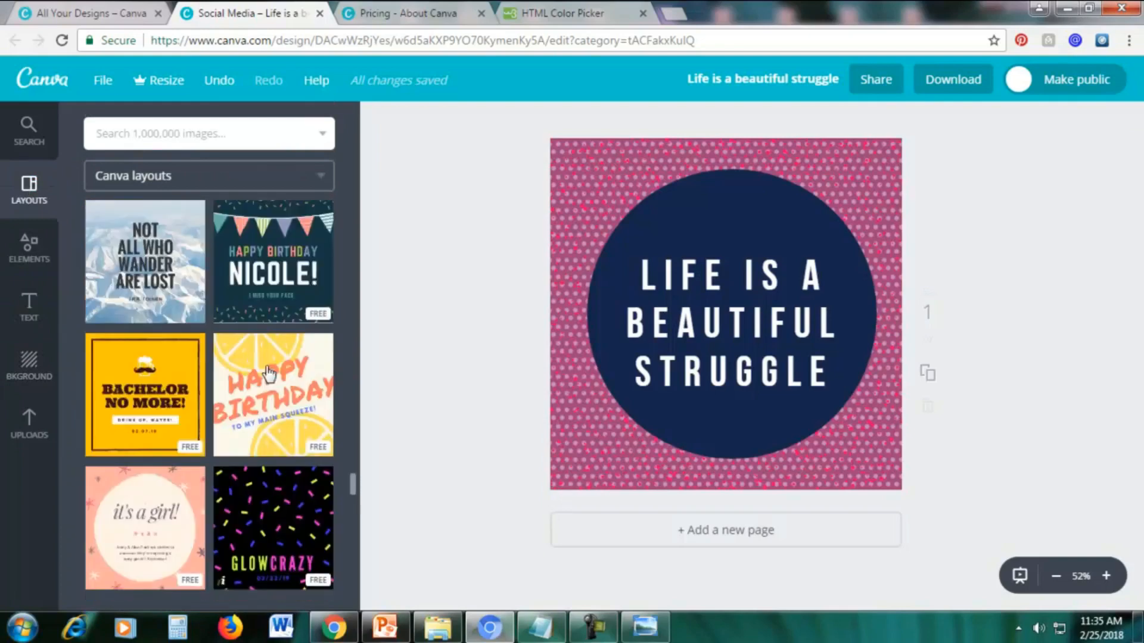
pyautogui.scroll(-4, 266, 370)
pyautogui.scroll(4, 266, 370)
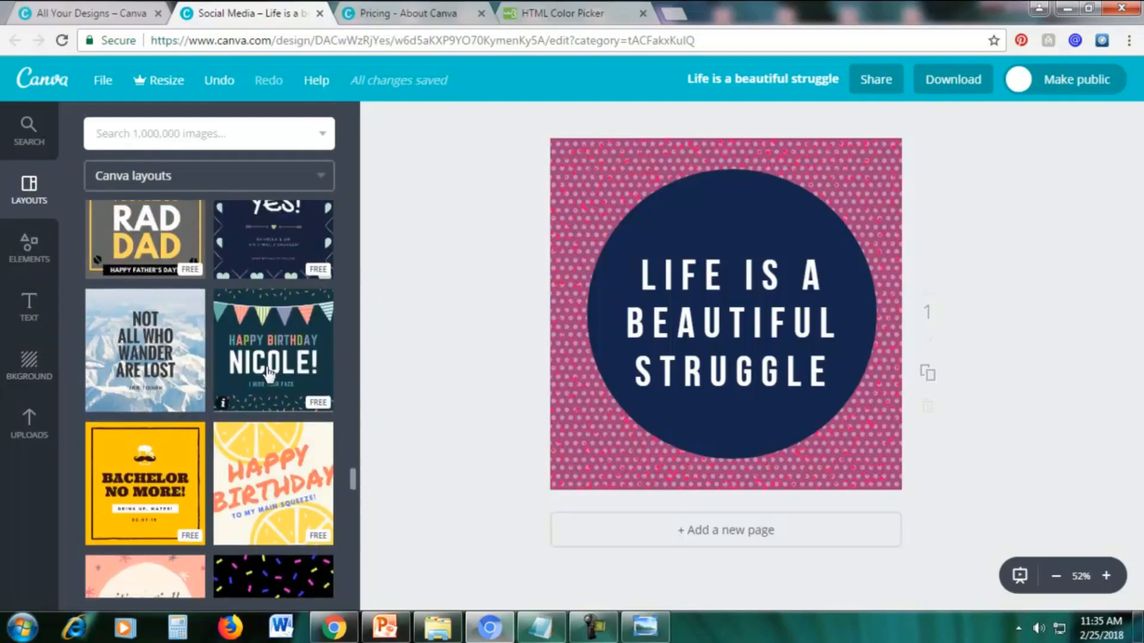
pyautogui.scroll(-10, 269, 374)
pyautogui.scroll(10, 266, 370)
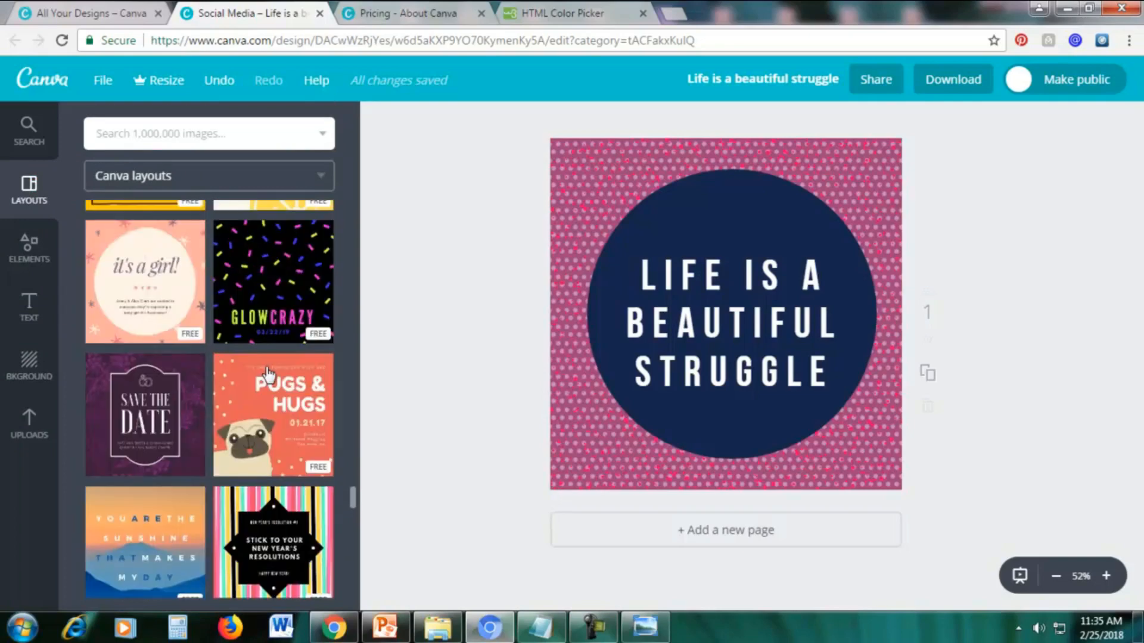
pyautogui.scroll(-3, 172, 453)
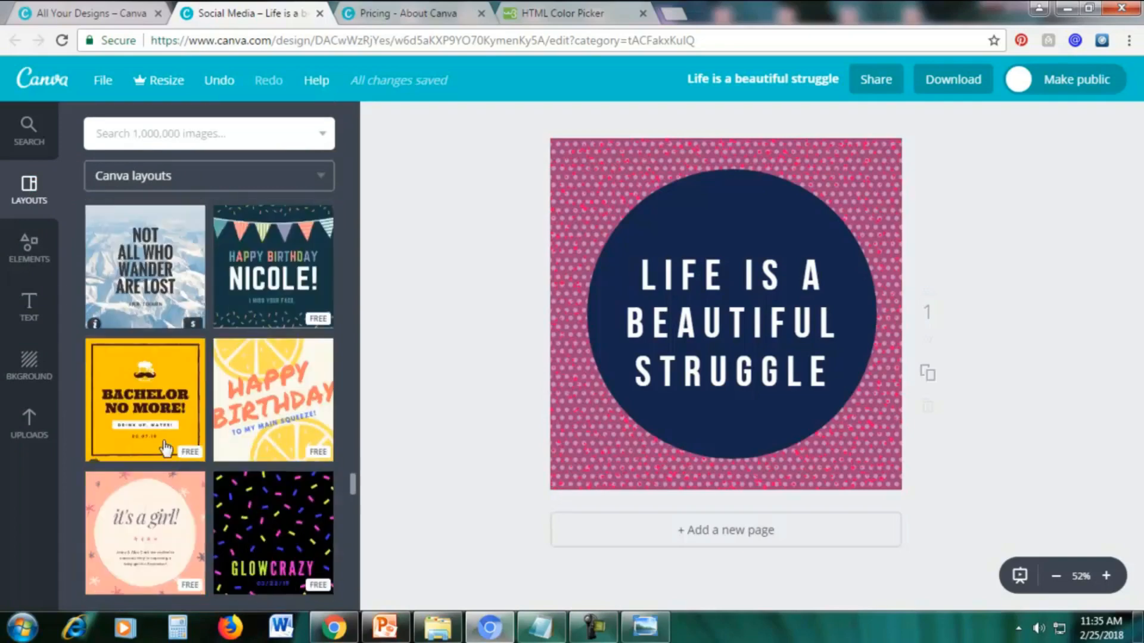
pyautogui.click(150, 405)
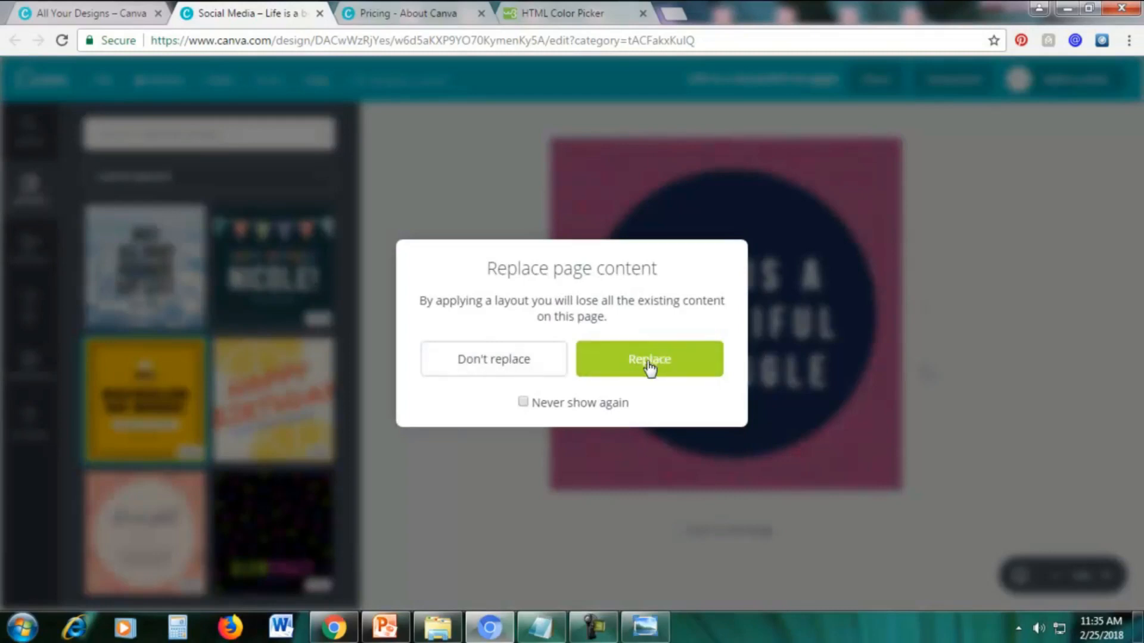
pyautogui.click(649, 362)
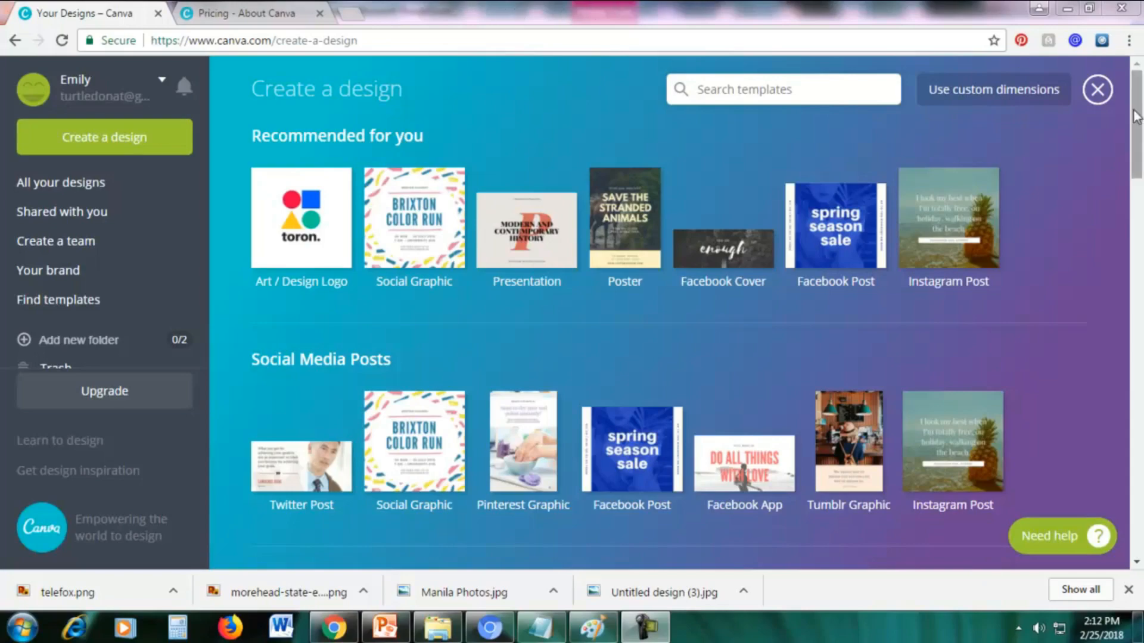
# Create a new Logo design from the marketing materials and apply the free Wingfi layout to its blank page.
pyautogui.moveTo(1135, 116); pyautogui.dragTo(1140, 377)
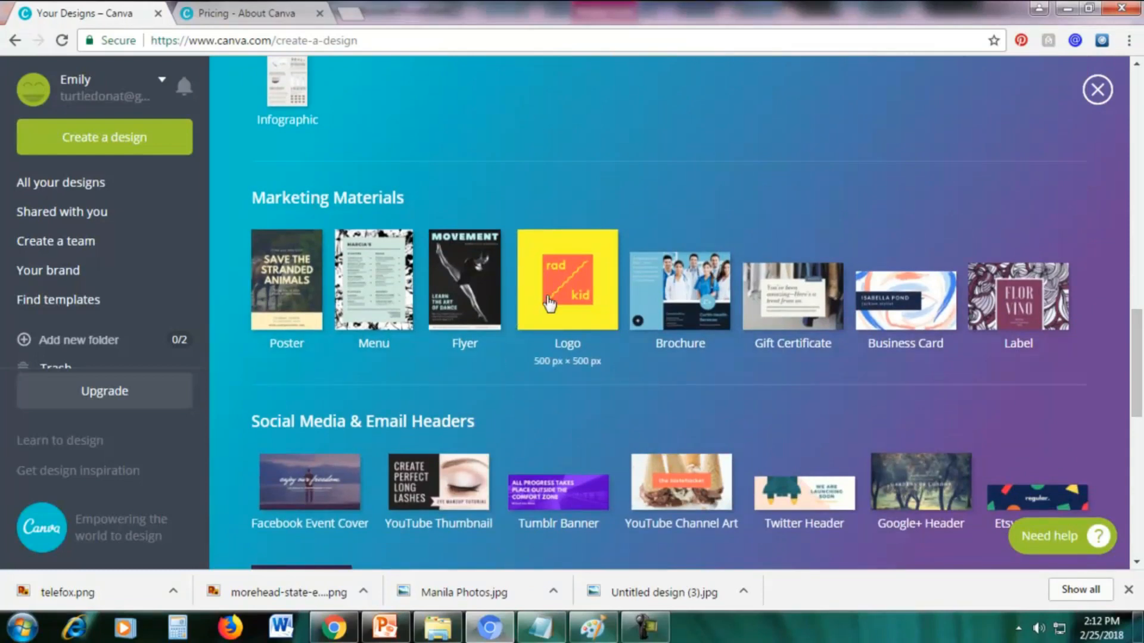
pyautogui.click(529, 297)
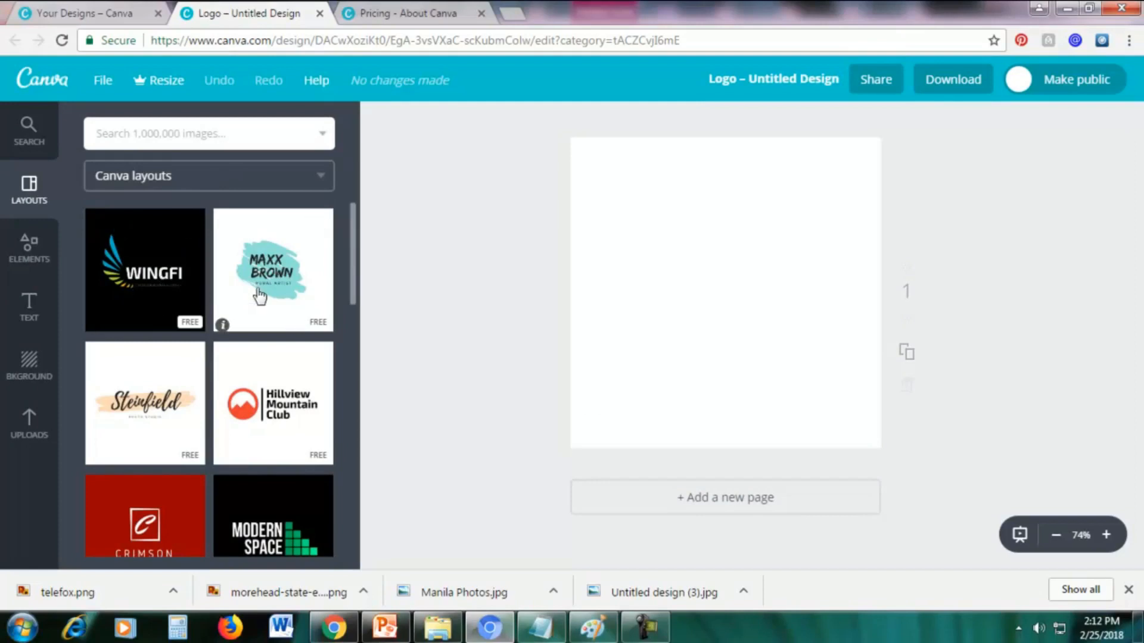
pyautogui.scroll(-5, 179, 334)
pyautogui.scroll(-15, 172, 417)
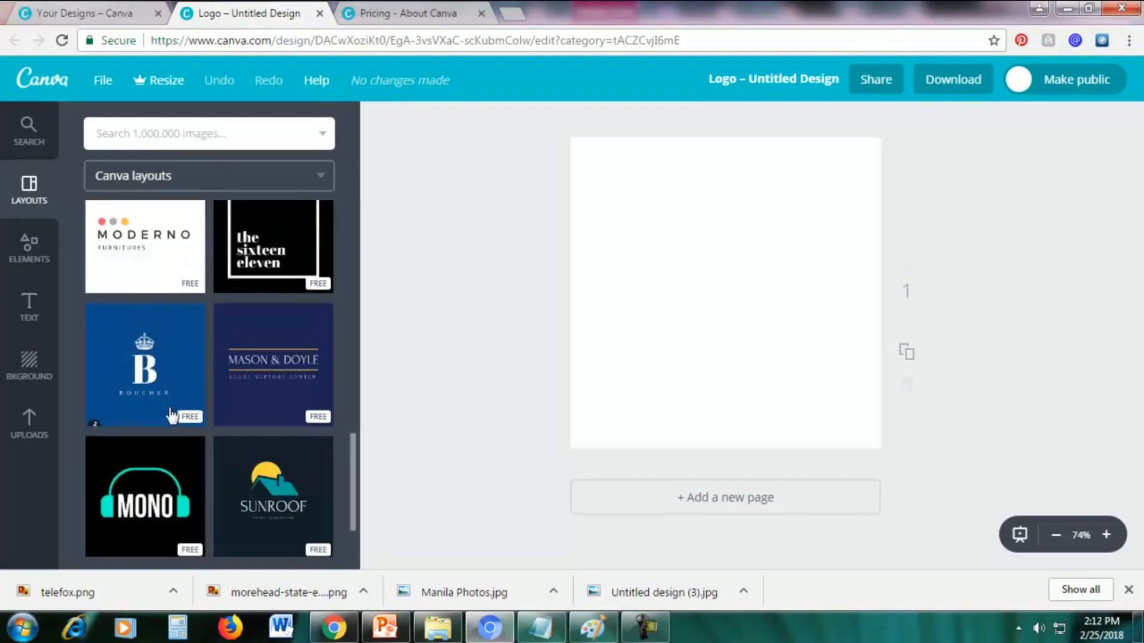
pyautogui.scroll(20, 172, 417)
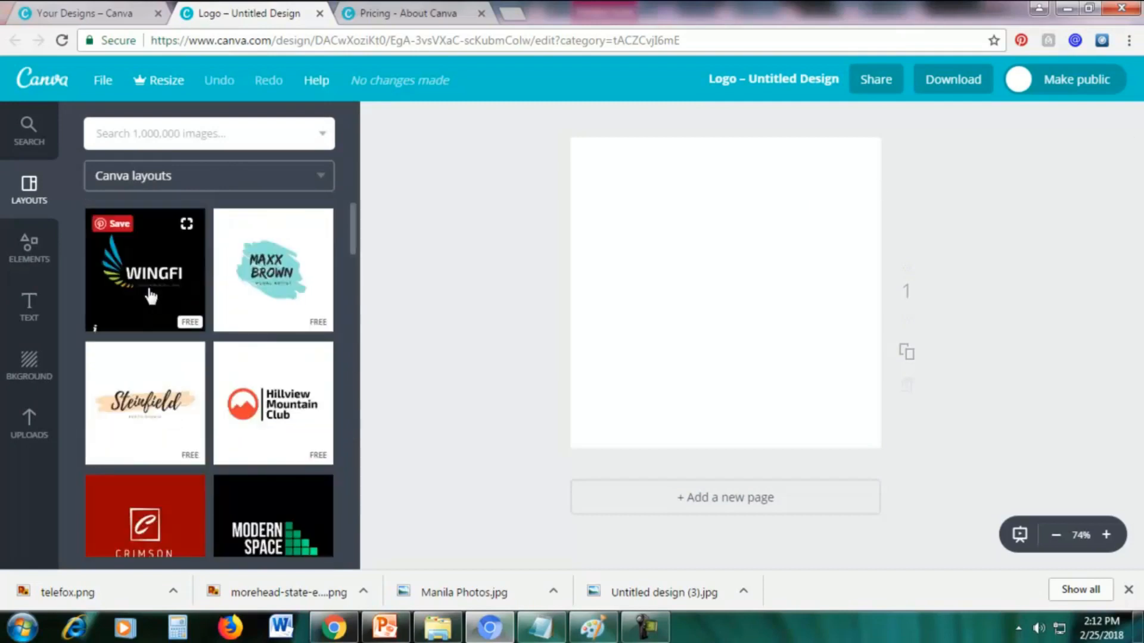
pyautogui.click(150, 293)
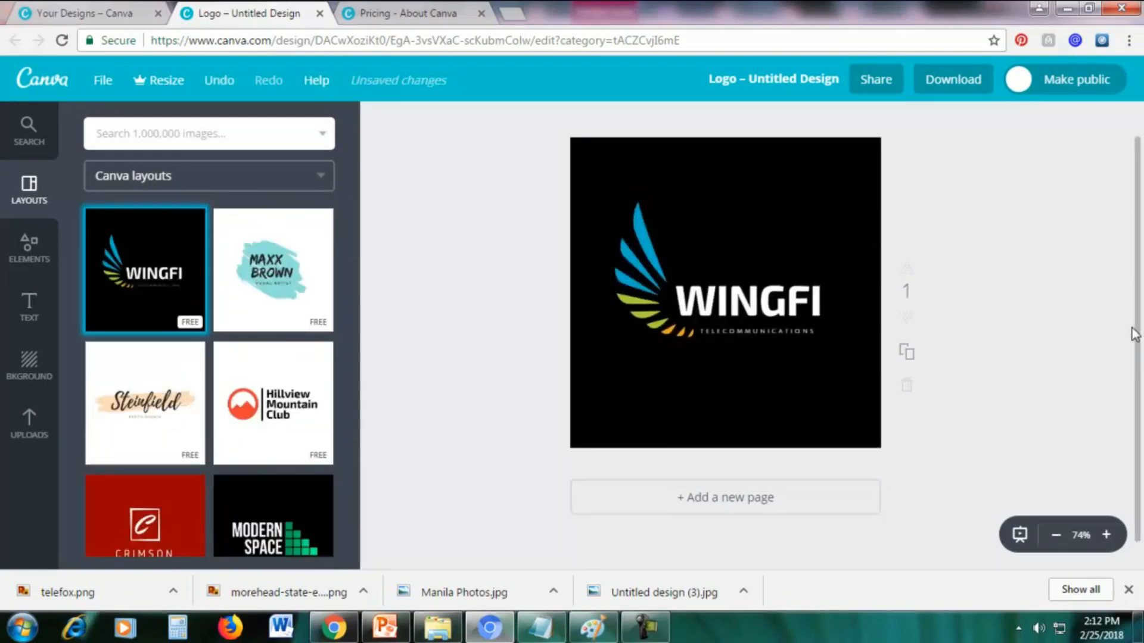
# Change the Wingfi logo's black background to purple from the default palette.
pyautogui.click(818, 170)
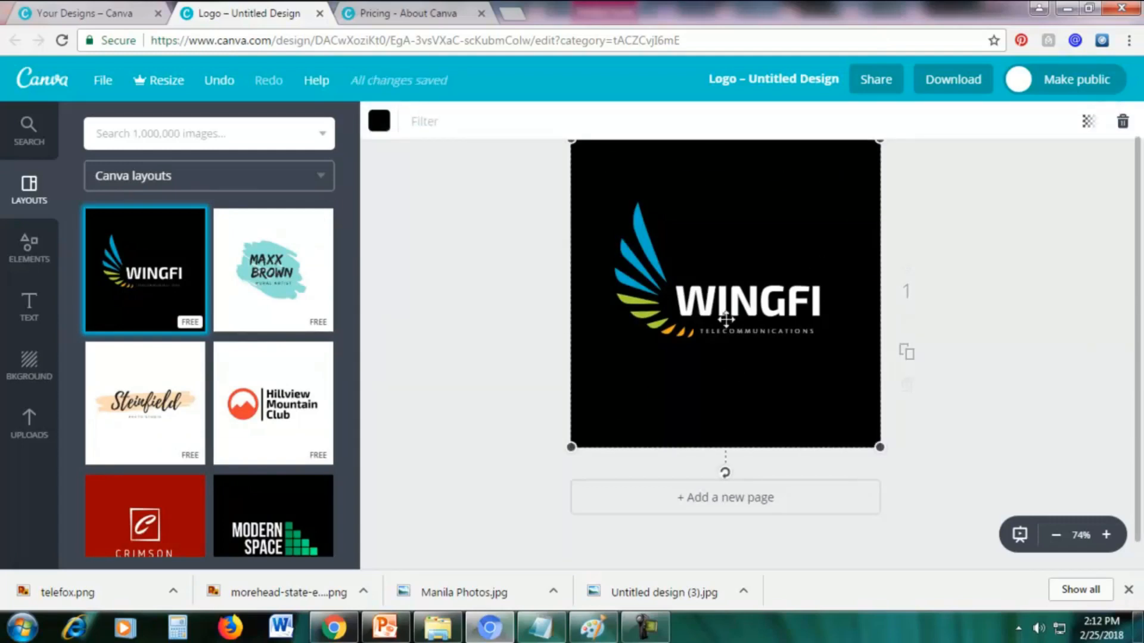
pyautogui.click(380, 126)
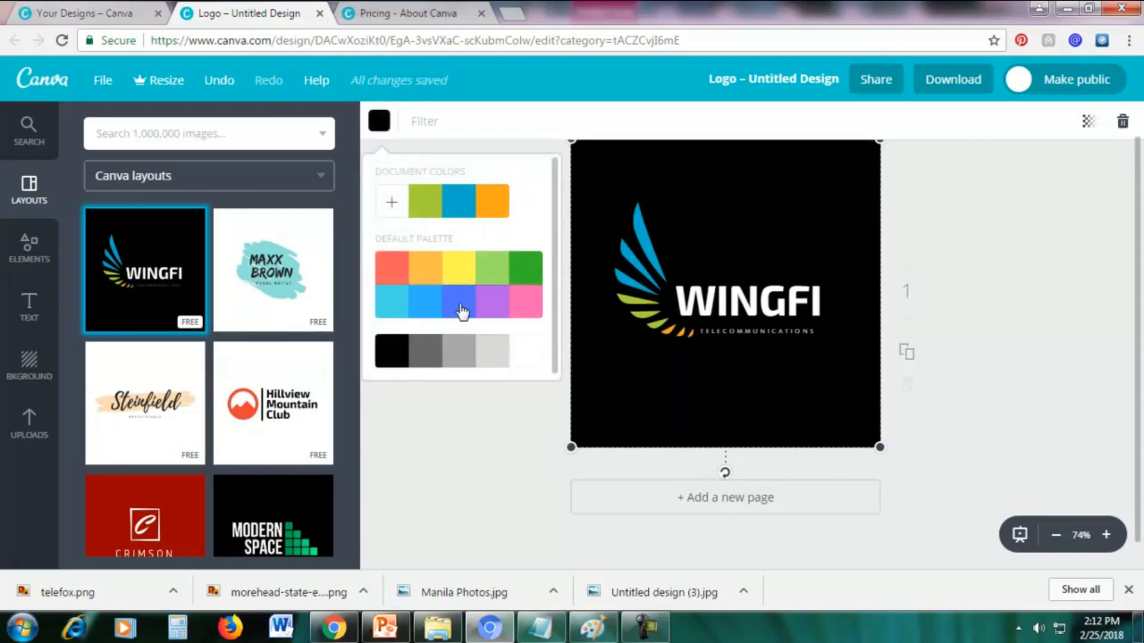
pyautogui.click(489, 306)
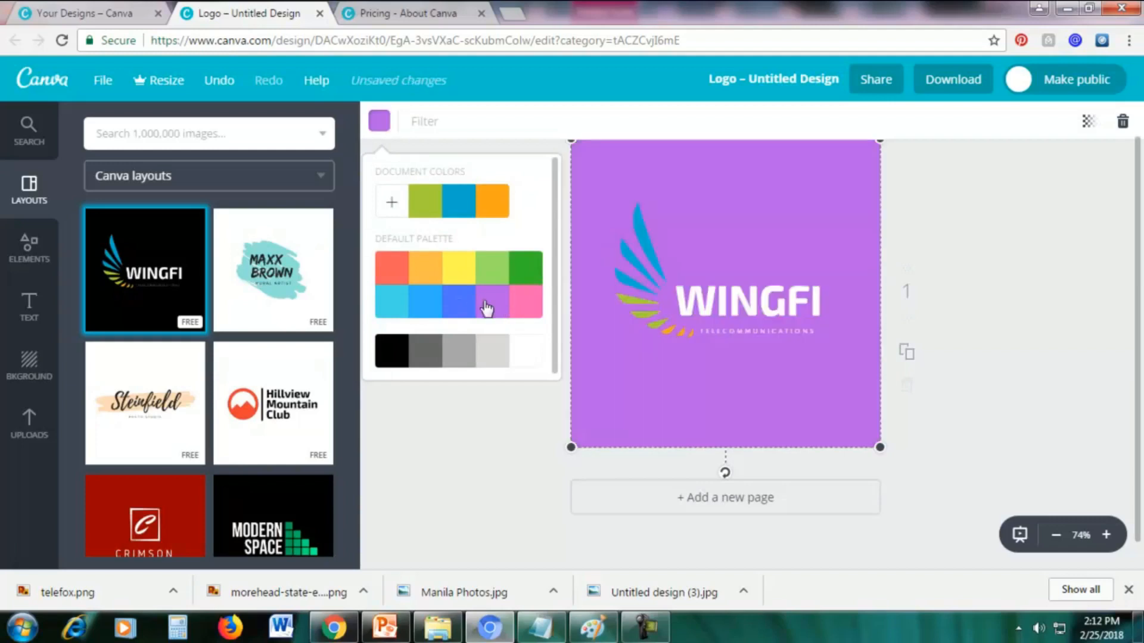
pyautogui.scroll(-1, 538, 241)
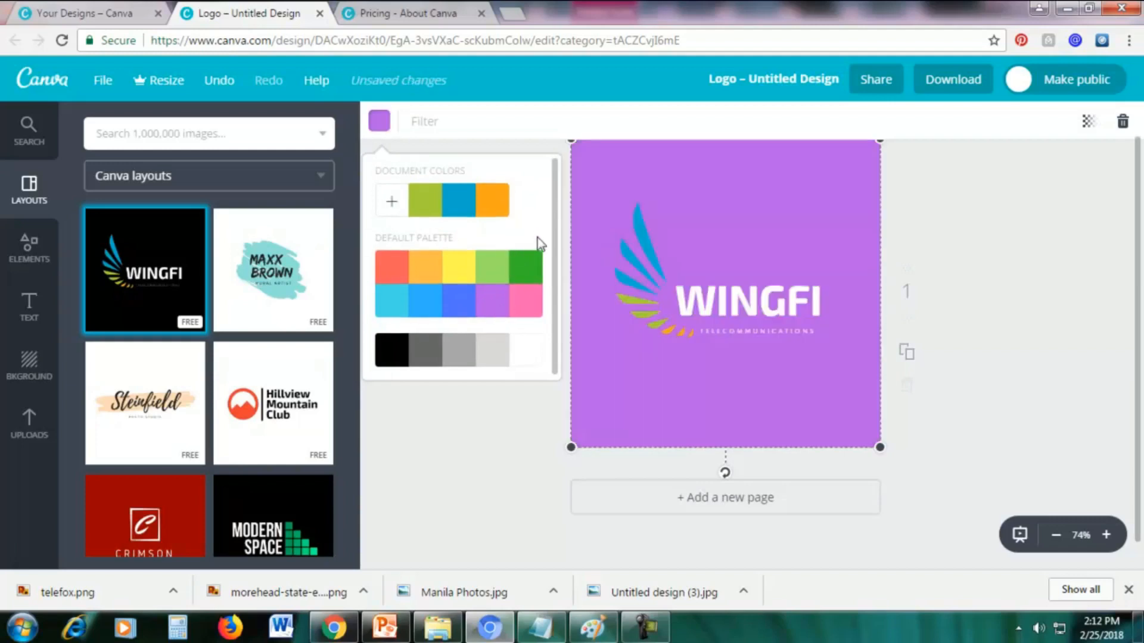
# Darken the Wingfi logo's purple background to a deep purple, color code 48265b.
pyautogui.click(390, 200)
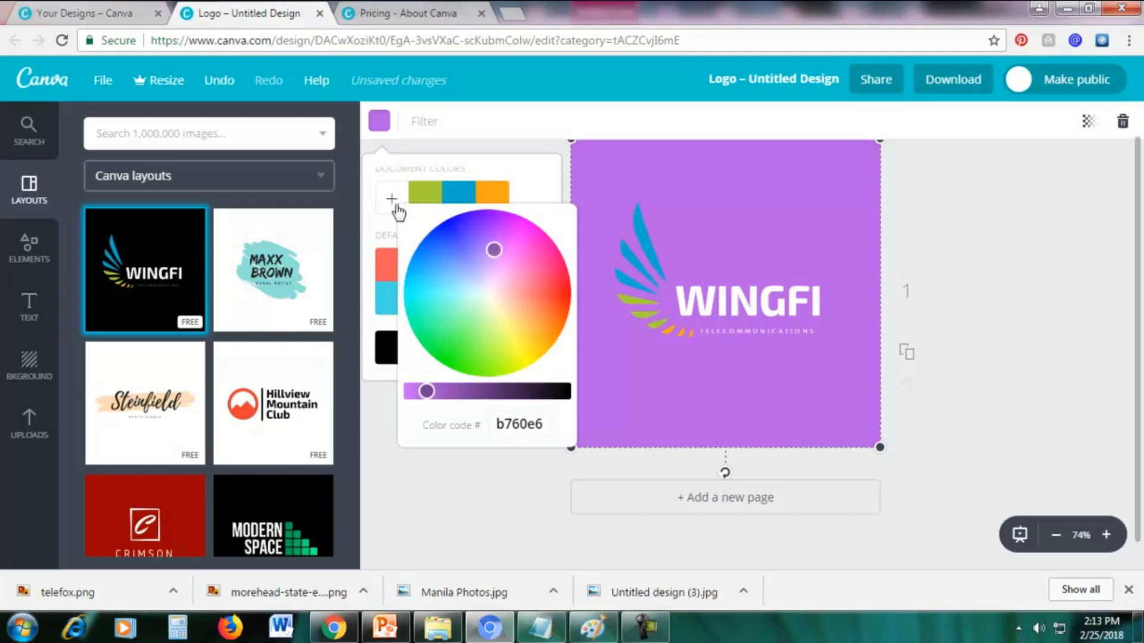
pyautogui.click(393, 210)
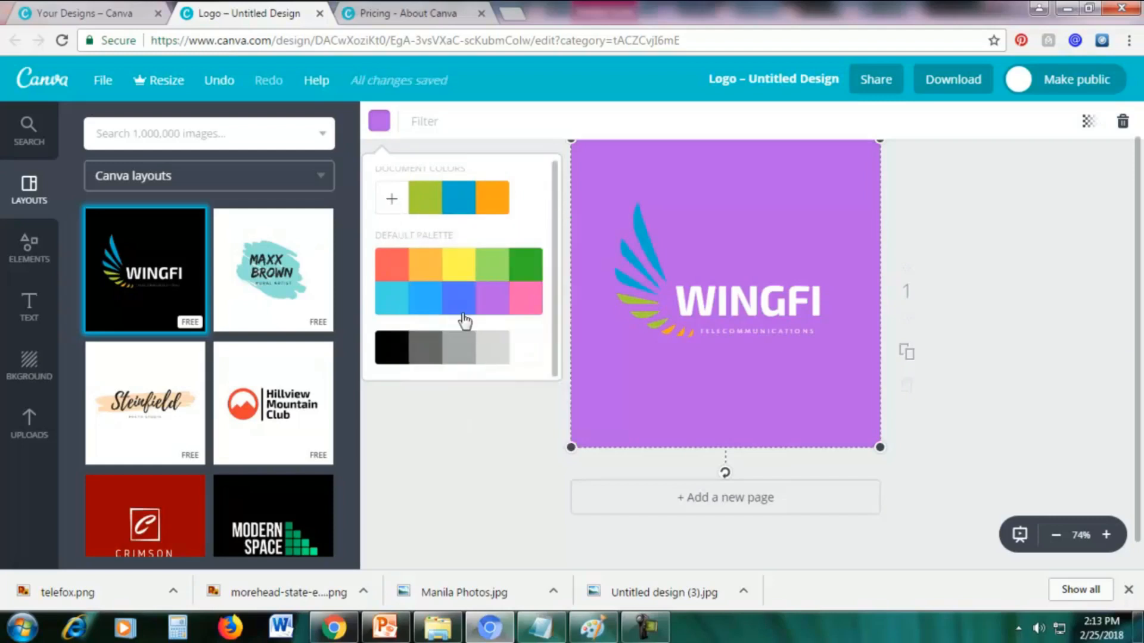
pyautogui.click(392, 199)
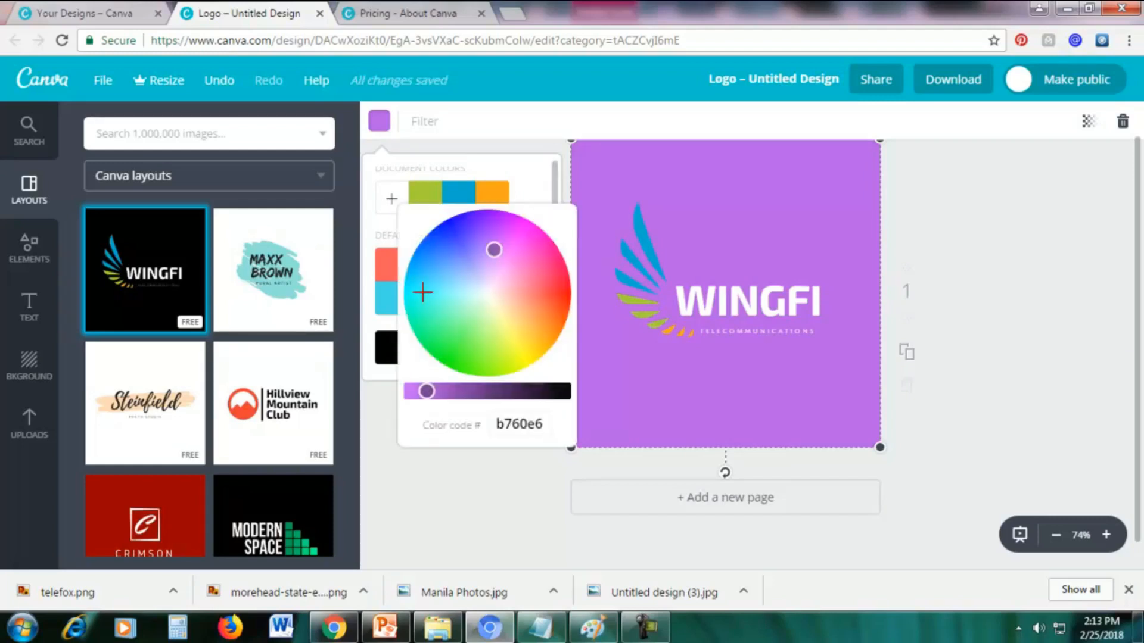
pyautogui.moveTo(421, 391); pyautogui.dragTo(510, 401)
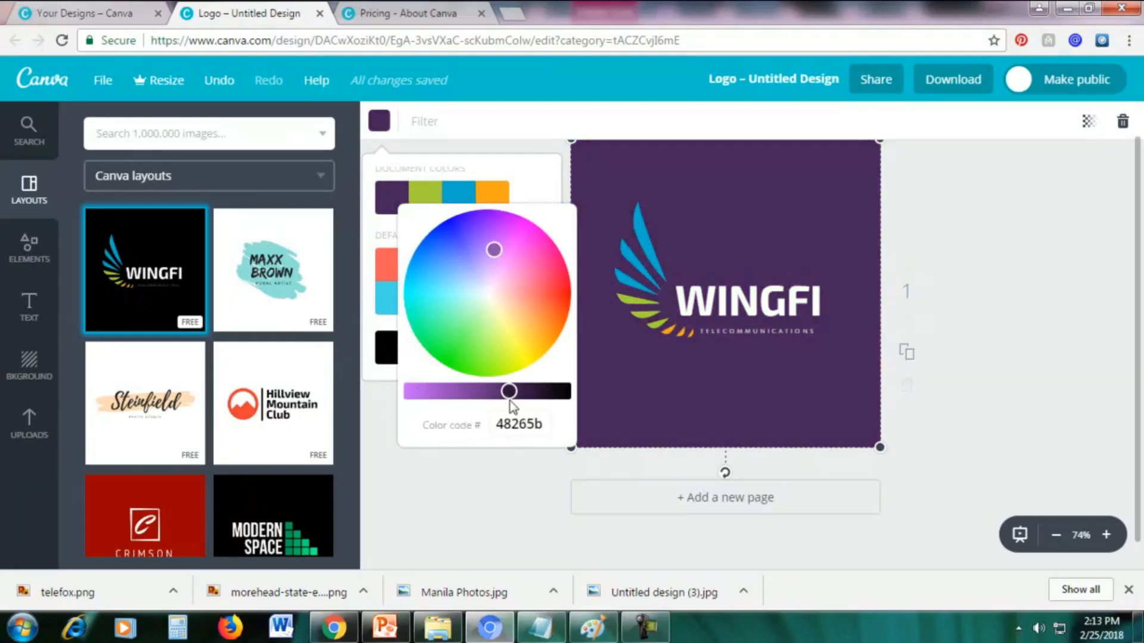
pyautogui.click(626, 191)
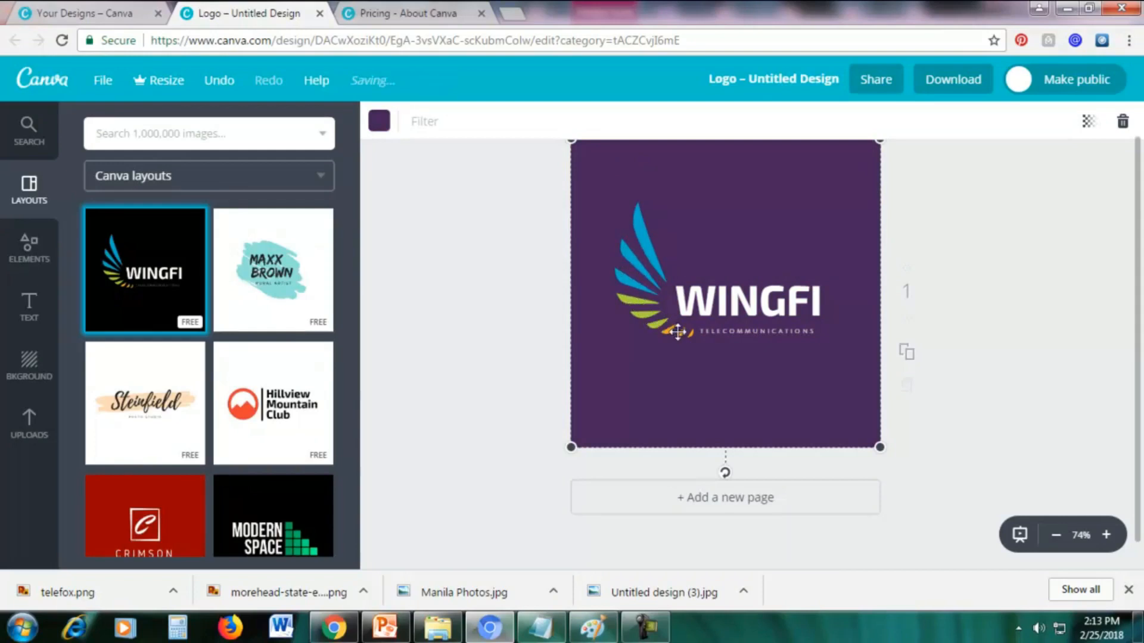
# Recolor the green feathers of the Wingfi wing graphic with yellow from the default palette.
pyautogui.click(631, 260)
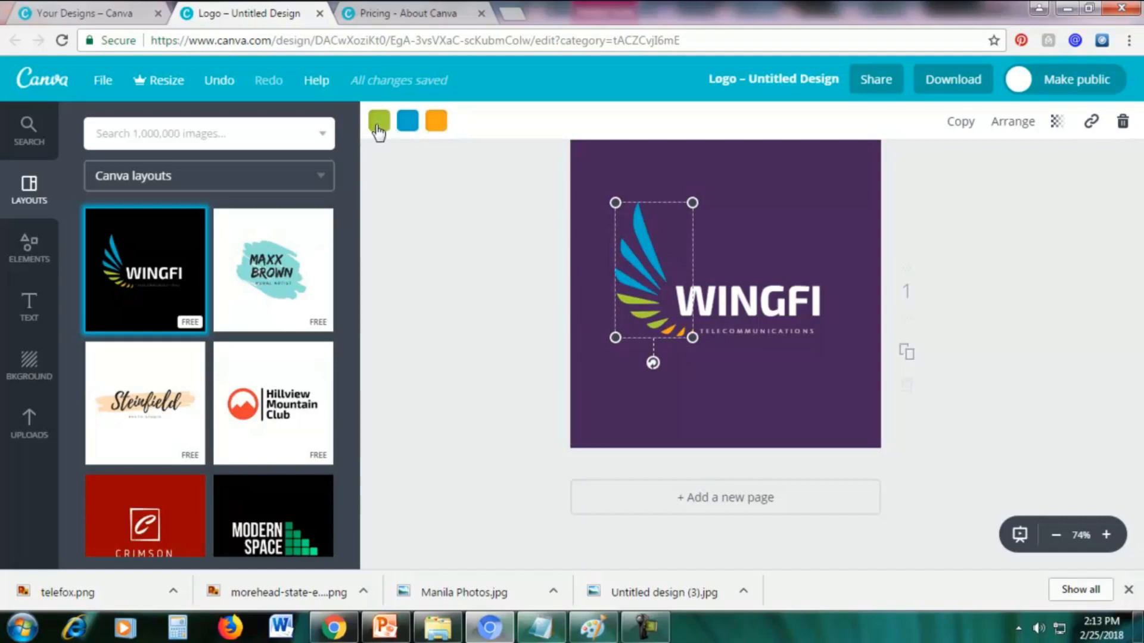
pyautogui.click(379, 125)
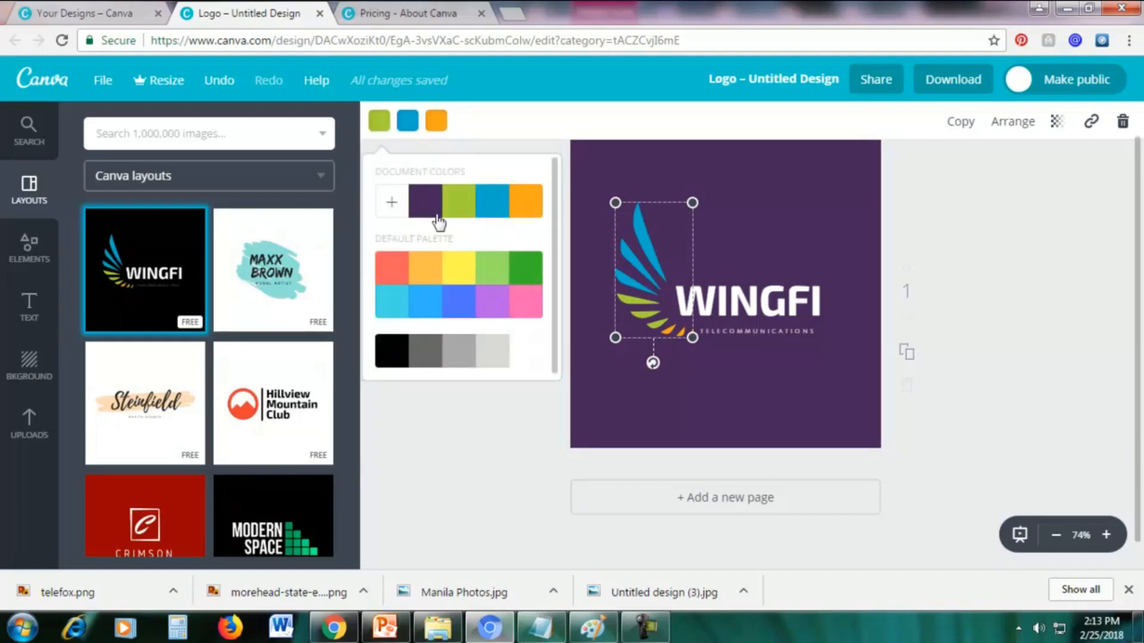
pyautogui.click(527, 303)
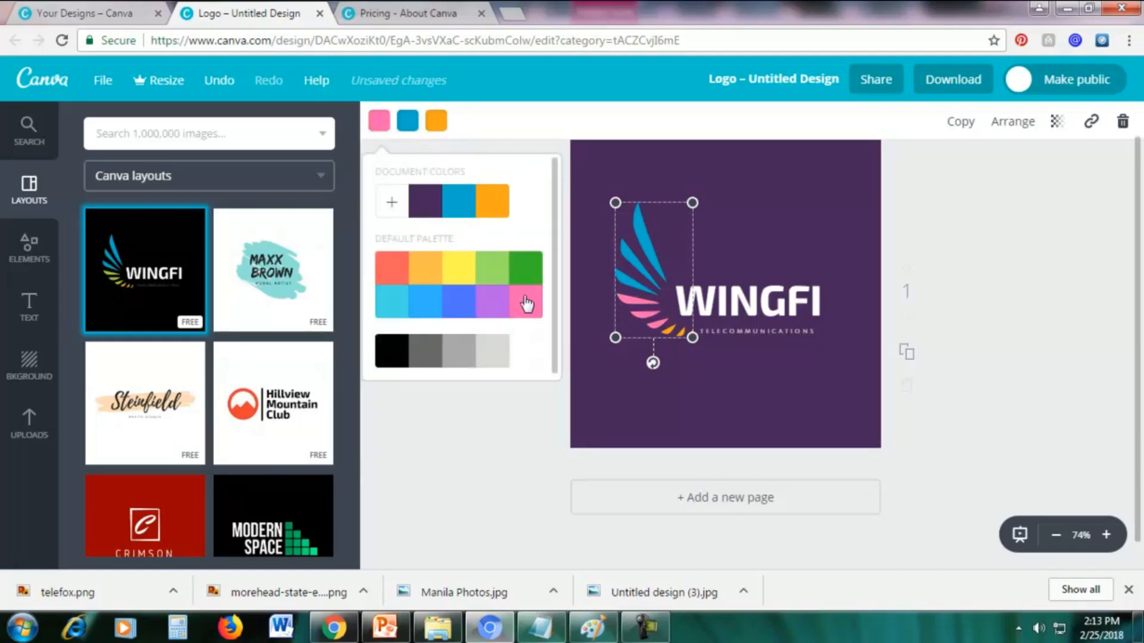
pyautogui.click(467, 271)
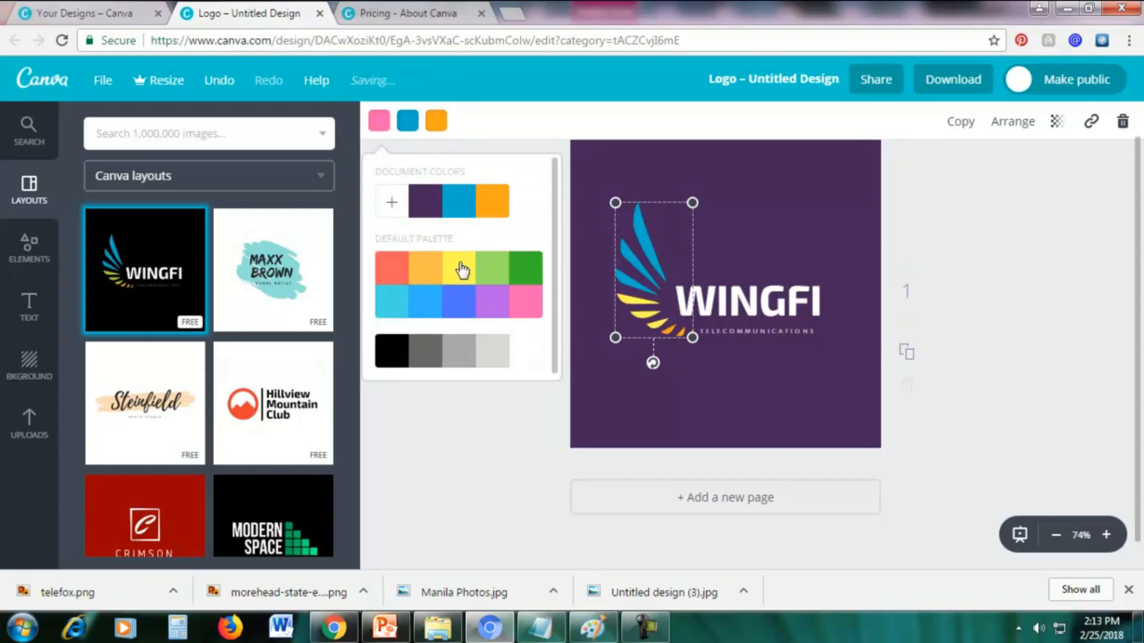
pyautogui.click(515, 131)
# Recolor the wing graphic's blue feathers coral red and its orange feathers light blue, using the default palette.
pyautogui.click(407, 124)
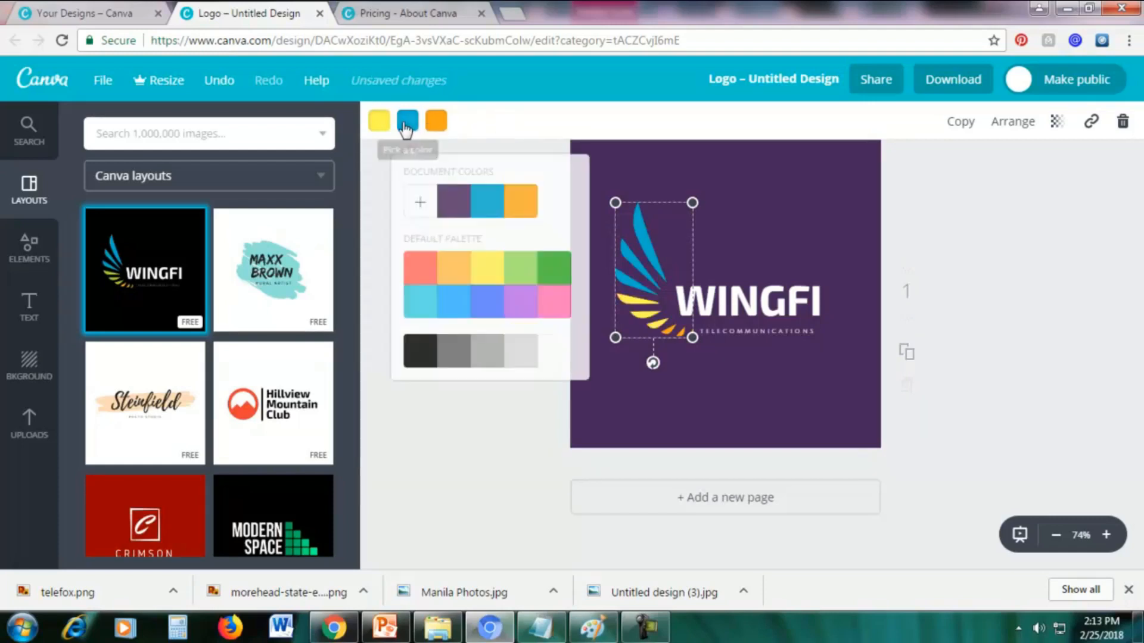
pyautogui.click(425, 274)
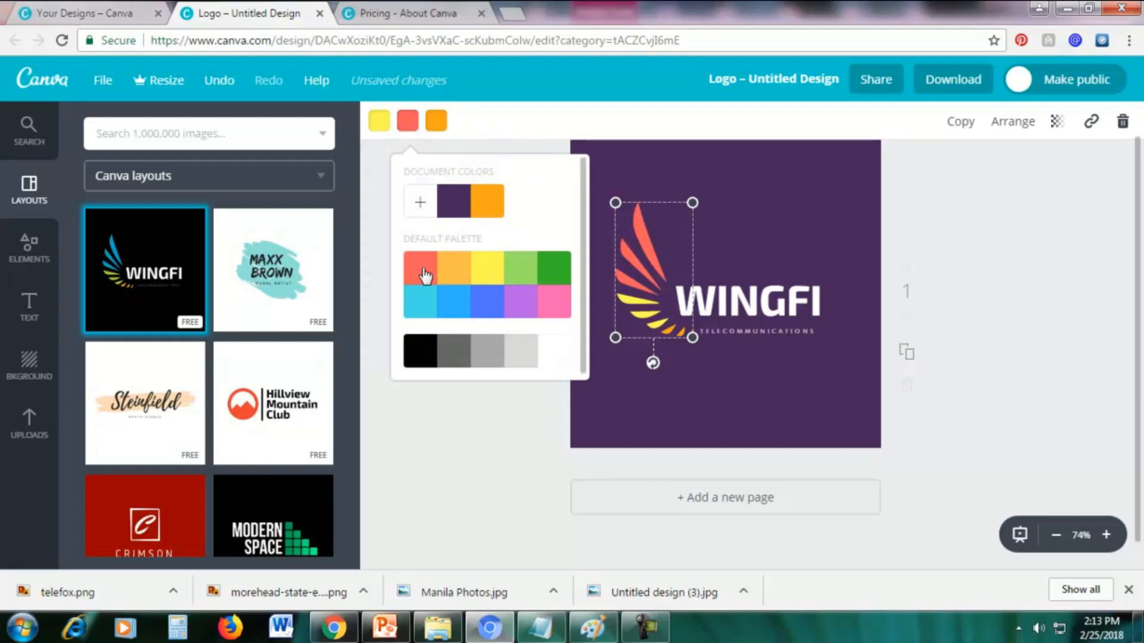
pyautogui.click(527, 135)
pyautogui.click(441, 122)
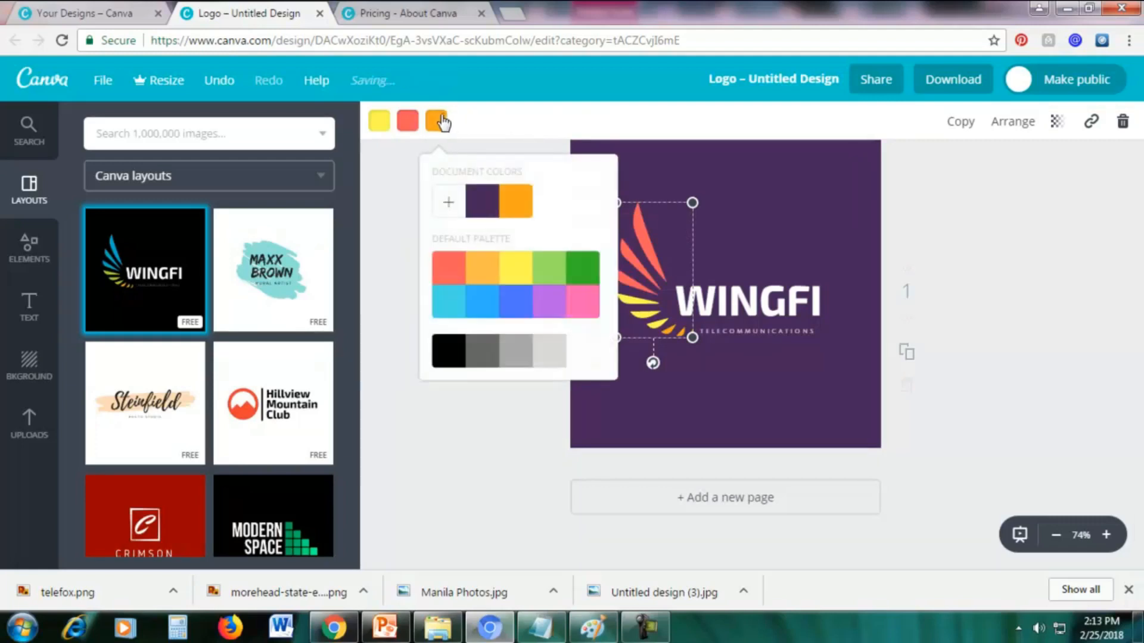
pyautogui.click(454, 314)
pyautogui.click(799, 193)
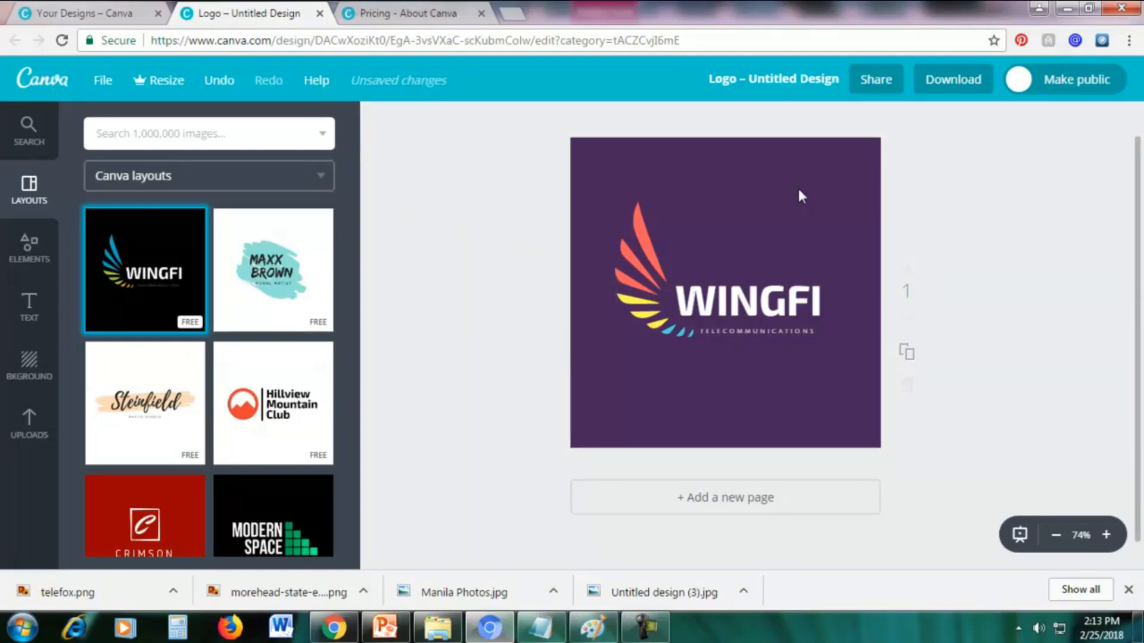
# Replace the logo's WINGFI text with TELCO.
pyautogui.doubleClick(795, 302)
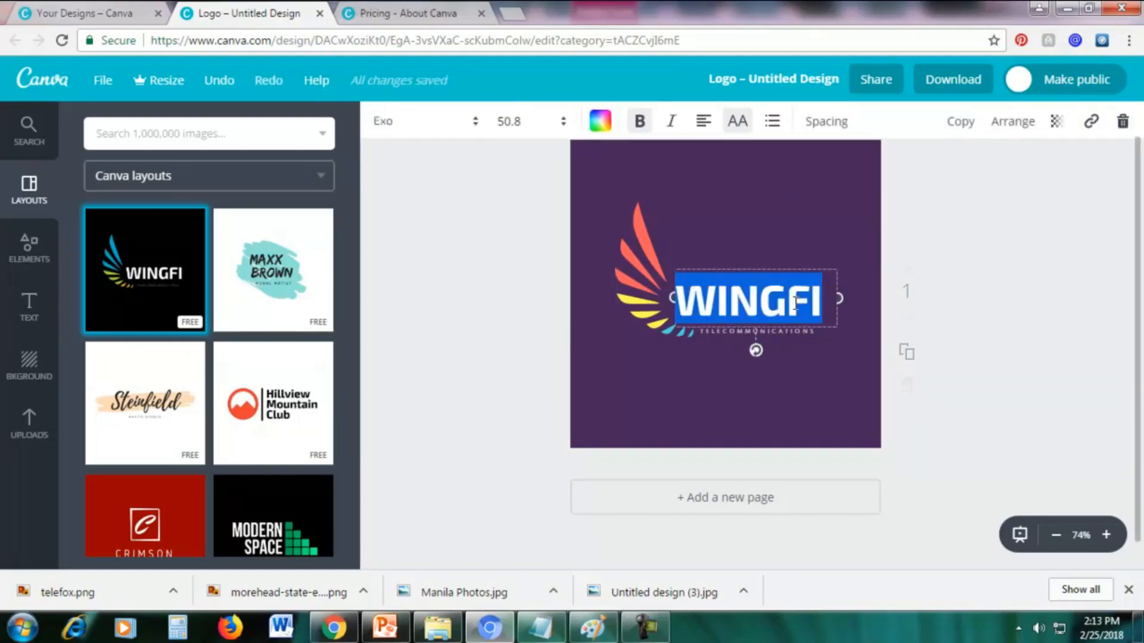
pyautogui.write('TELCO')
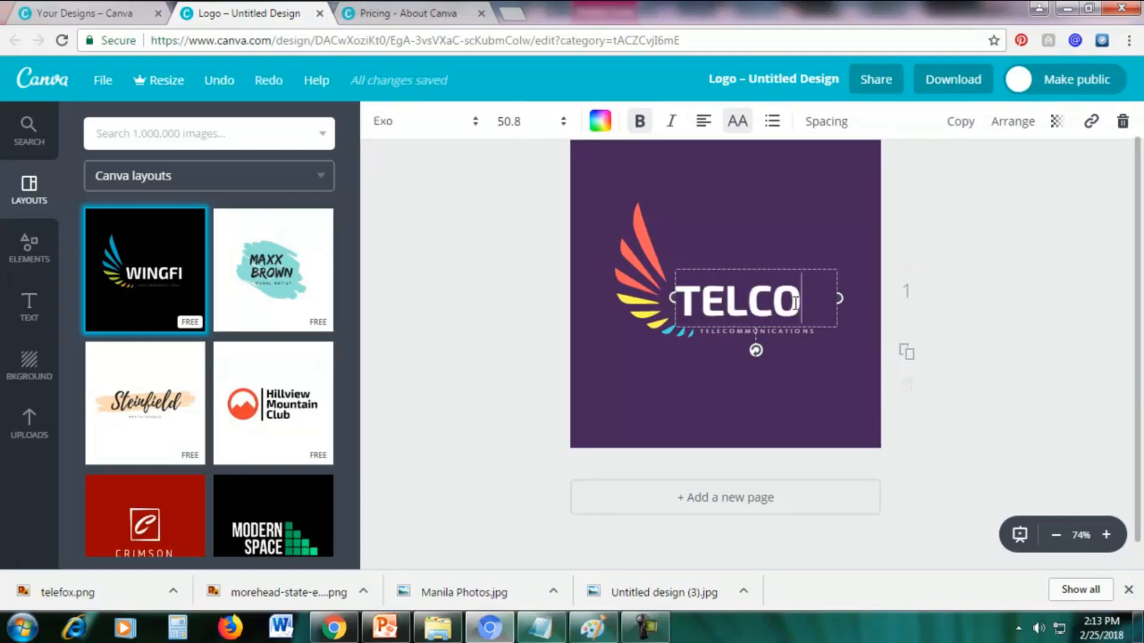
pyautogui.click(780, 219)
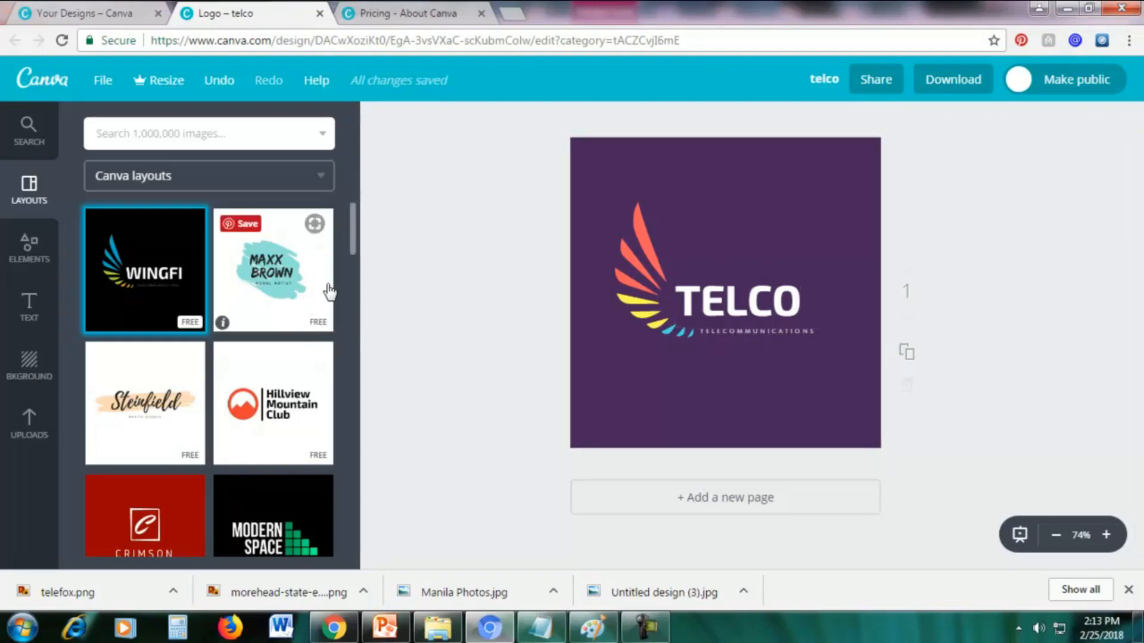
# Find the free Lightbulb Productions layout among the Canva layouts and replace the page content with it.
pyautogui.scroll(-4, 325, 307)
pyautogui.scroll(-12, 327, 307)
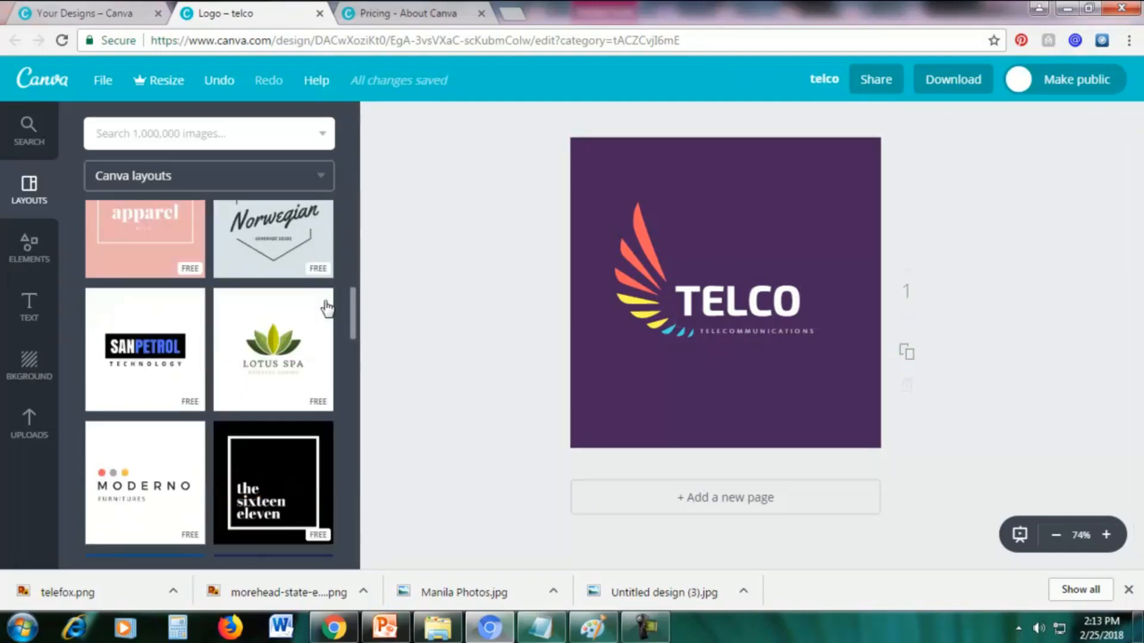
pyautogui.scroll(-5, 326, 305)
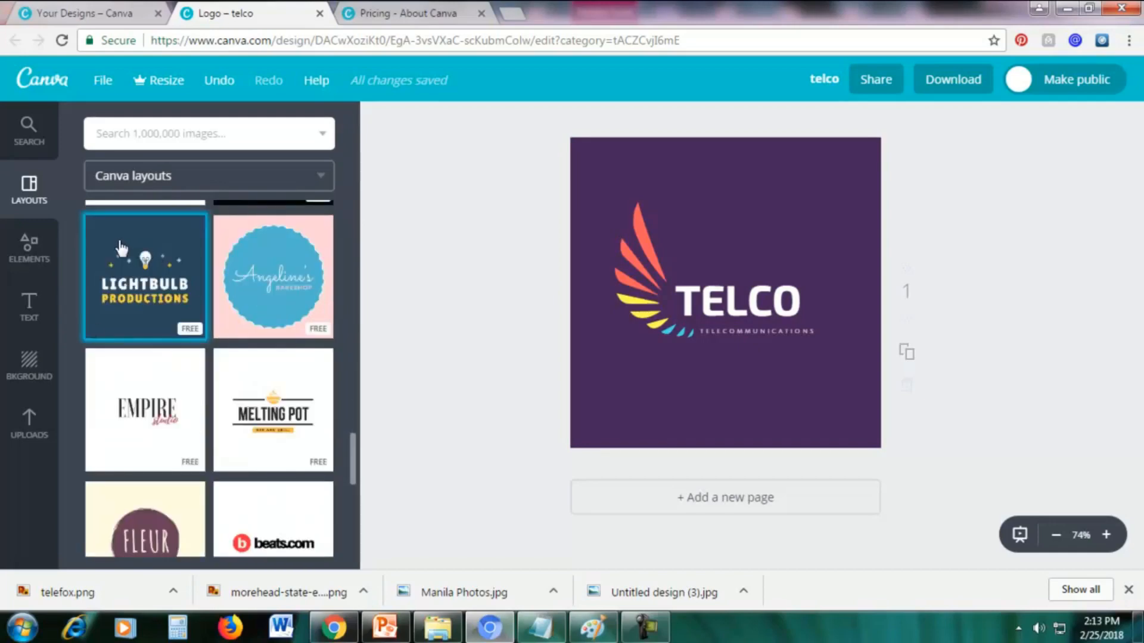
pyautogui.click(156, 249)
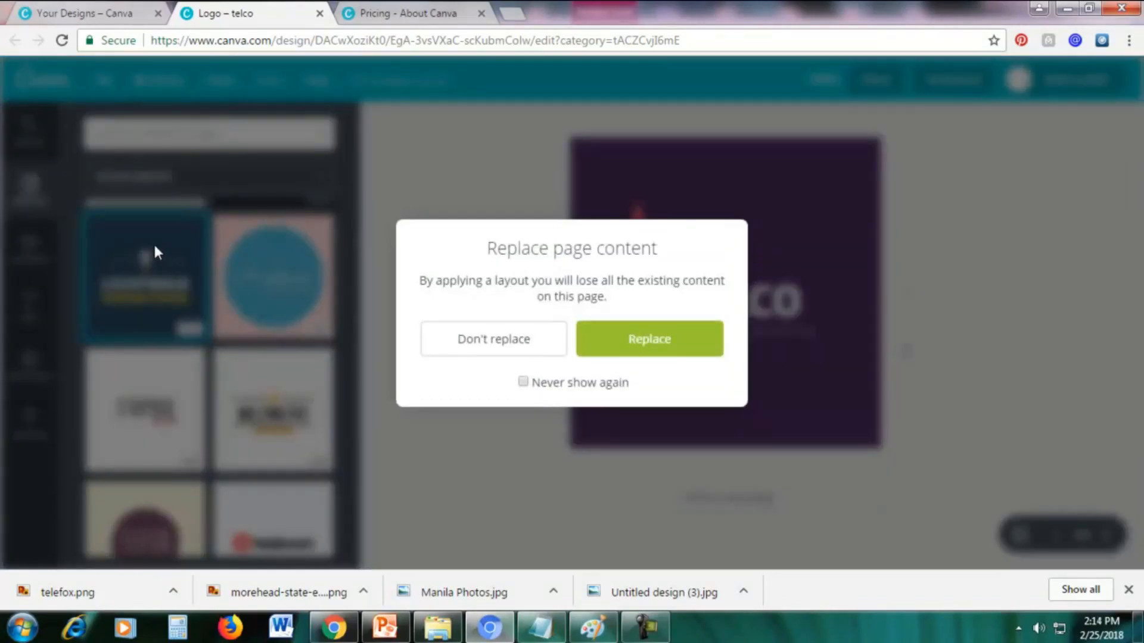
pyautogui.click(620, 335)
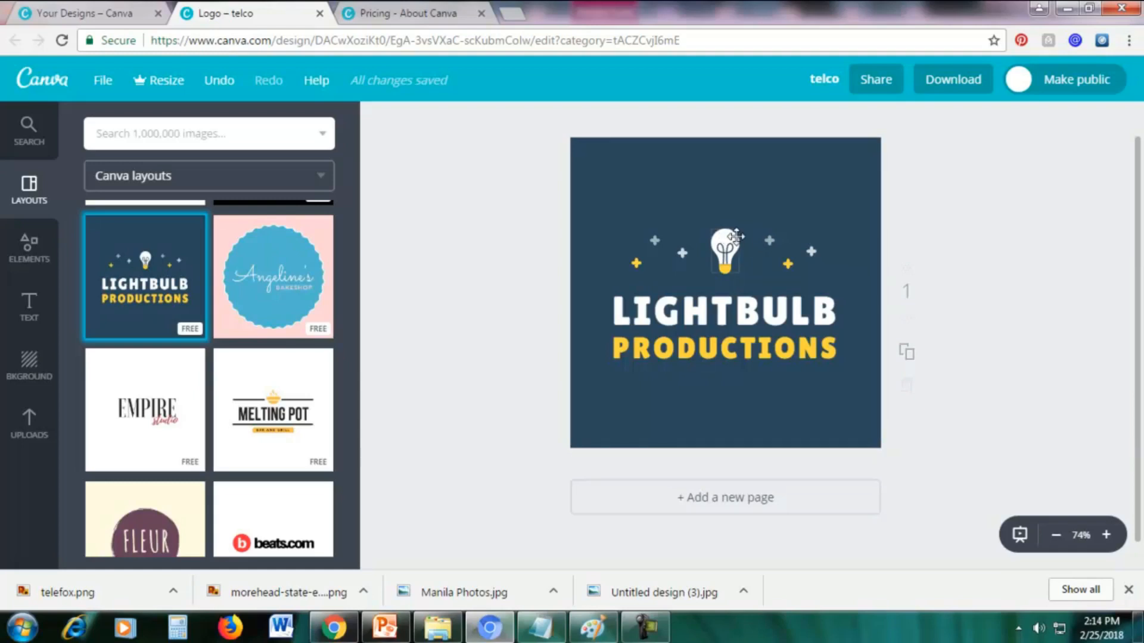
# Enlarge the lightbulb graphic above the LIGHTBULB text so it nearly reaches the lettering.
pyautogui.click(720, 237)
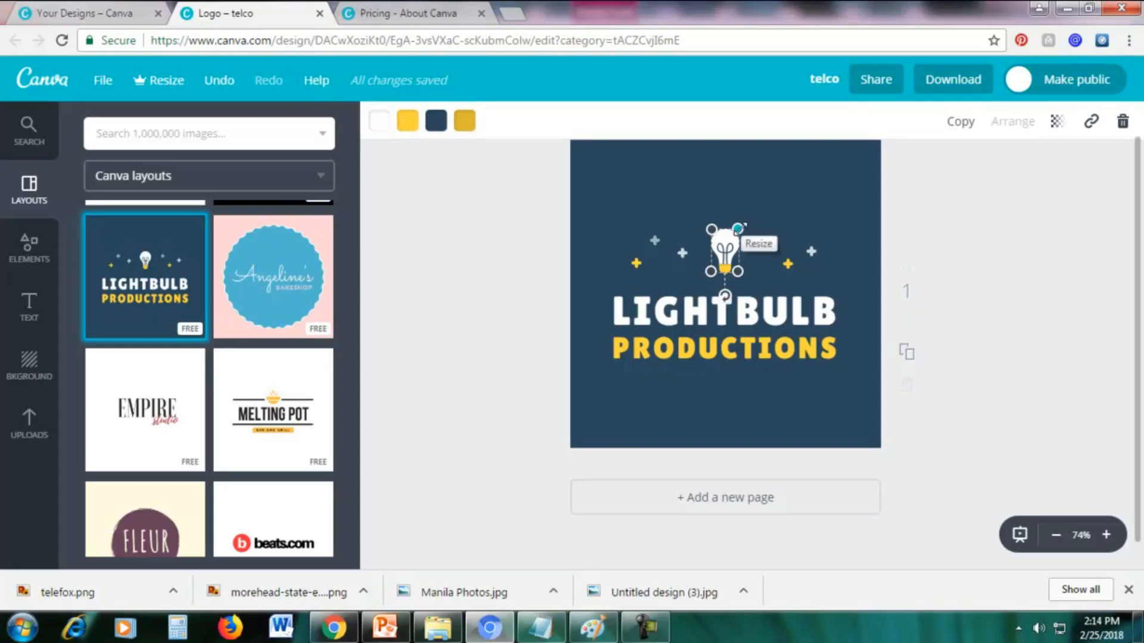
pyautogui.moveTo(738, 228); pyautogui.dragTo(750, 199)
pyautogui.click(816, 187)
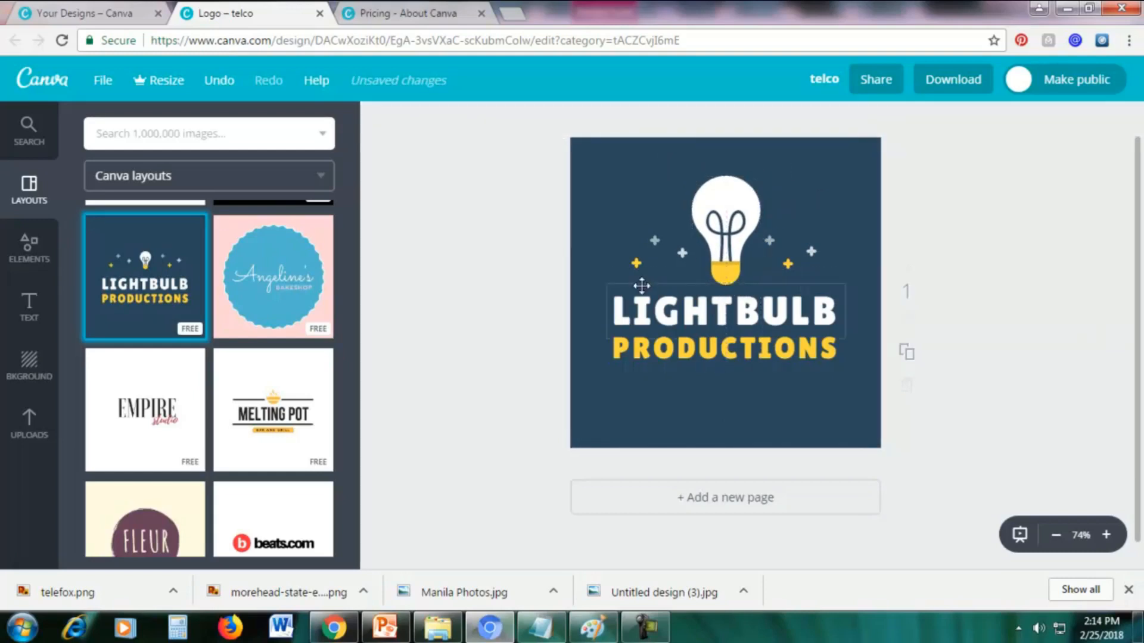
# Enlarge the yellow and upper grey plus signs to the left of the lightbulb.
pyautogui.click(635, 262)
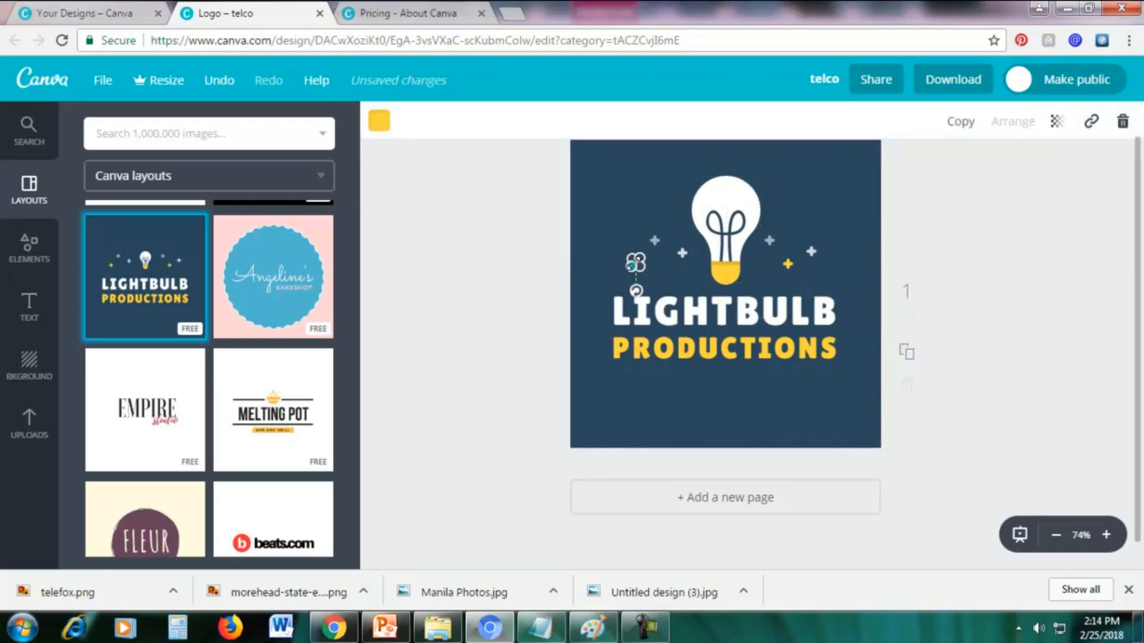
pyautogui.moveTo(631, 266); pyautogui.dragTo(614, 284)
pyautogui.click(635, 215)
pyautogui.click(654, 240)
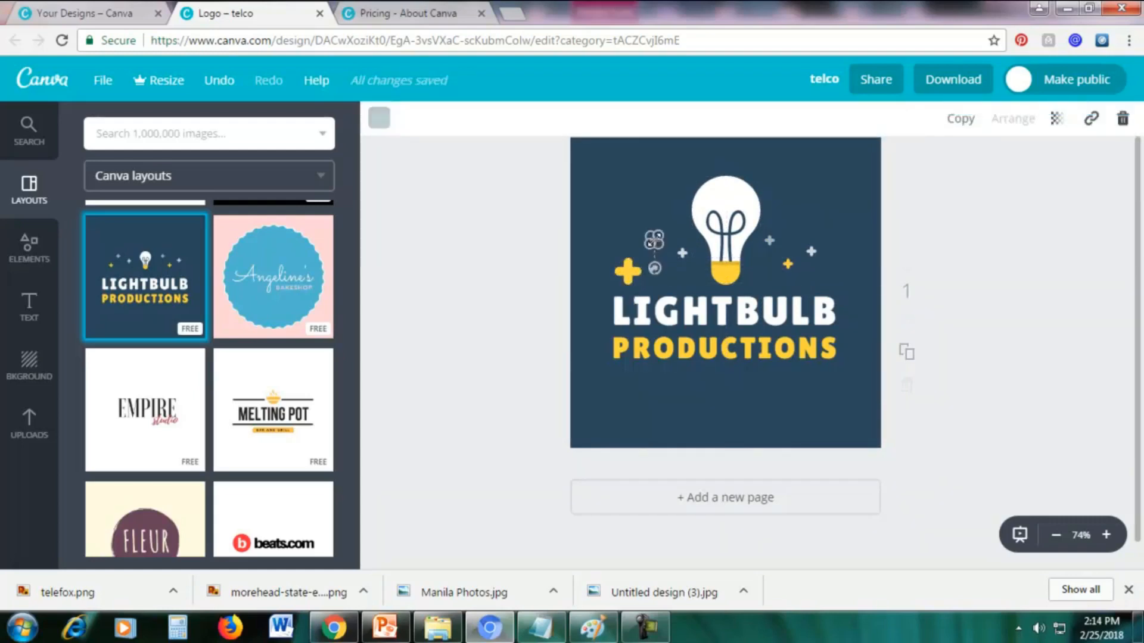
pyautogui.moveTo(661, 234); pyautogui.dragTo(675, 220)
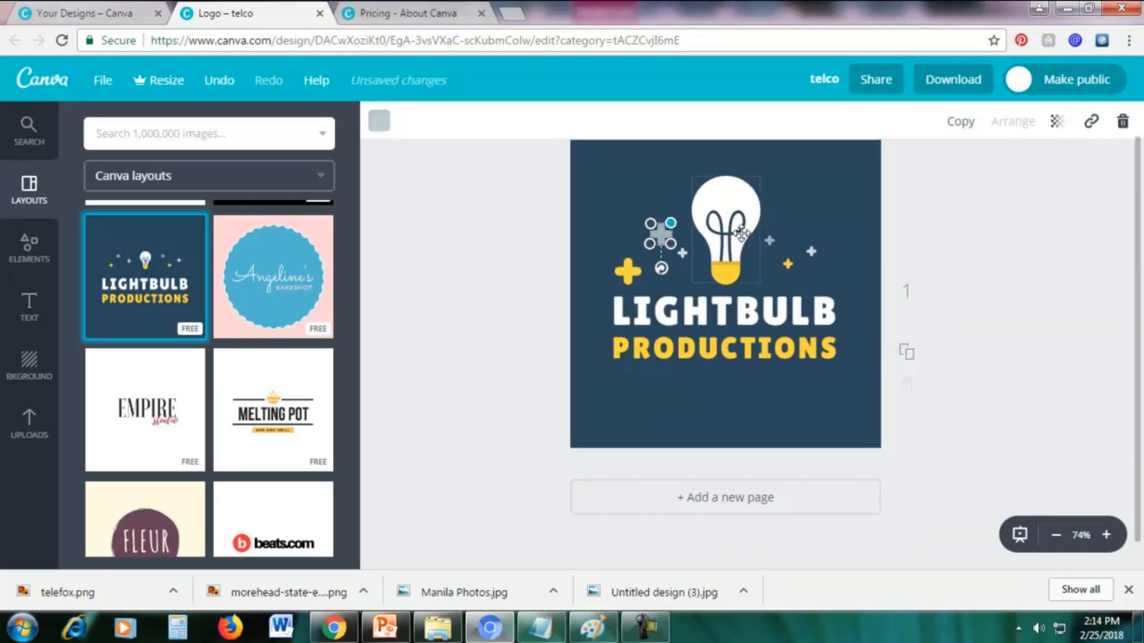
pyautogui.click(843, 241)
# Enlarge the white, yellow and grey plus signs to the right of the lightbulb.
pyautogui.click(810, 251)
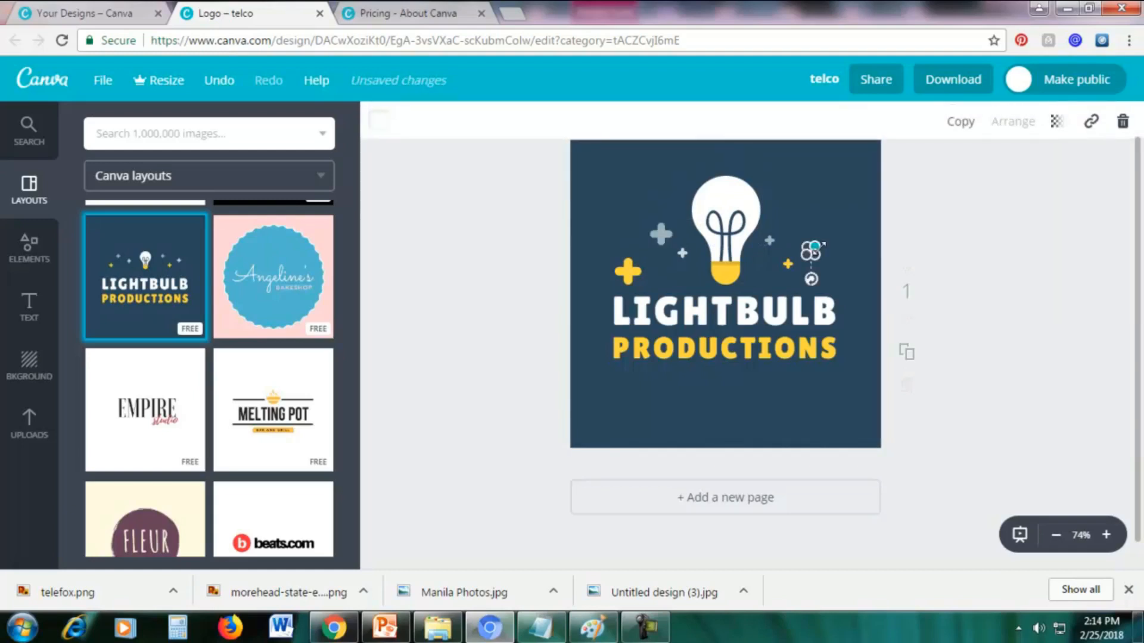
pyautogui.moveTo(814, 247); pyautogui.dragTo(825, 237)
pyautogui.click(856, 263)
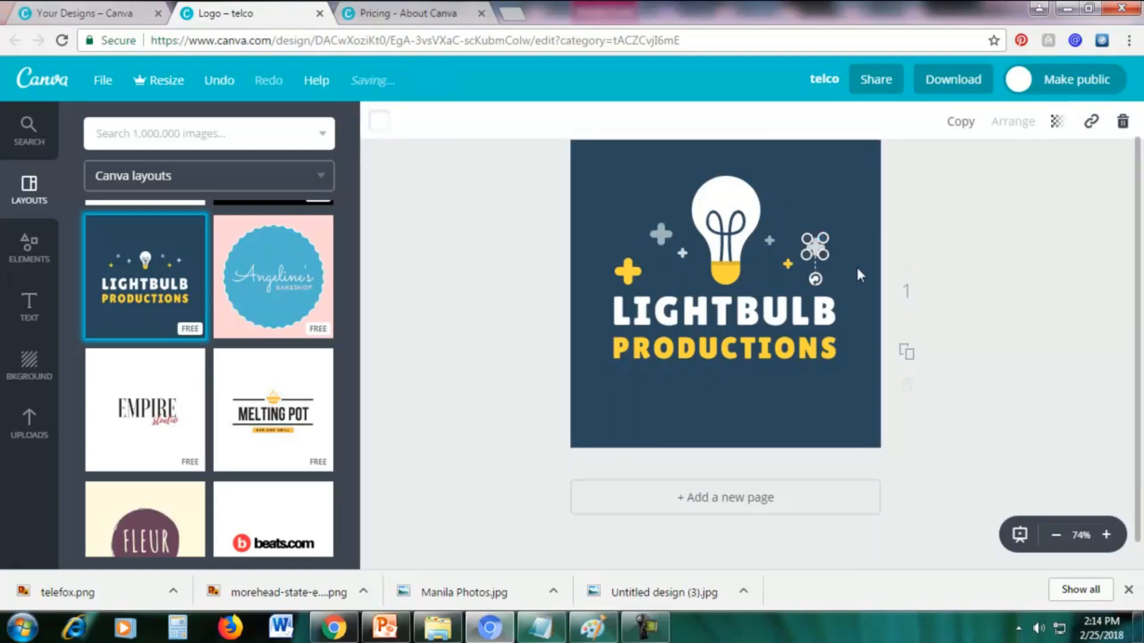
pyautogui.click(788, 264)
pyautogui.moveTo(782, 270); pyautogui.dragTo(776, 276)
pyautogui.click(809, 221)
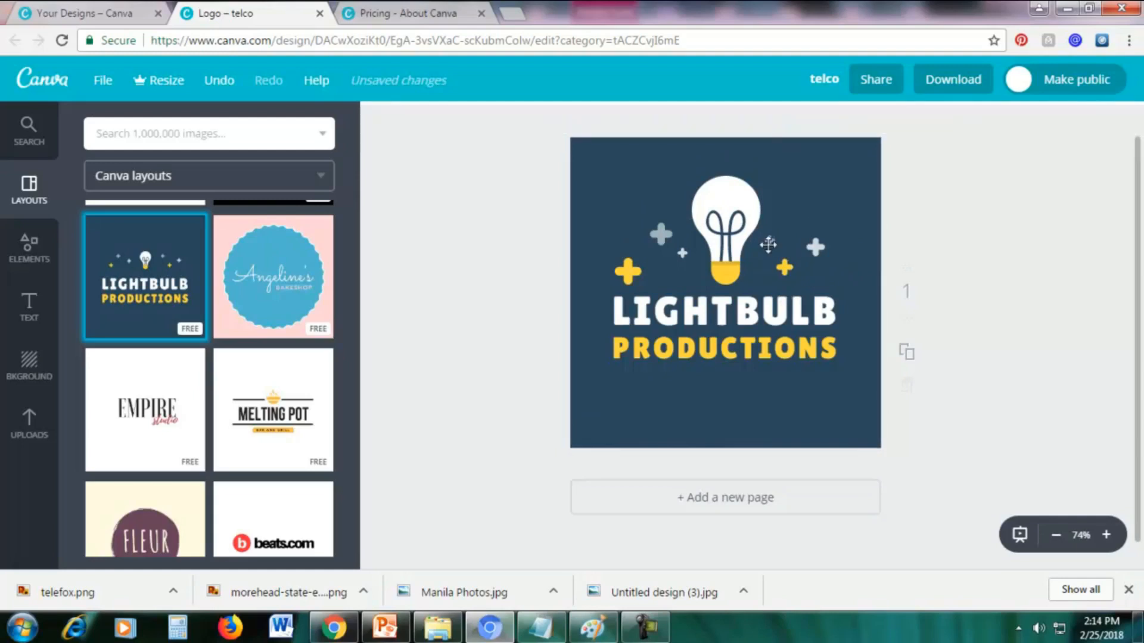
pyautogui.click(769, 244)
pyautogui.moveTo(772, 234); pyautogui.dragTo(781, 227)
pyautogui.click(834, 197)
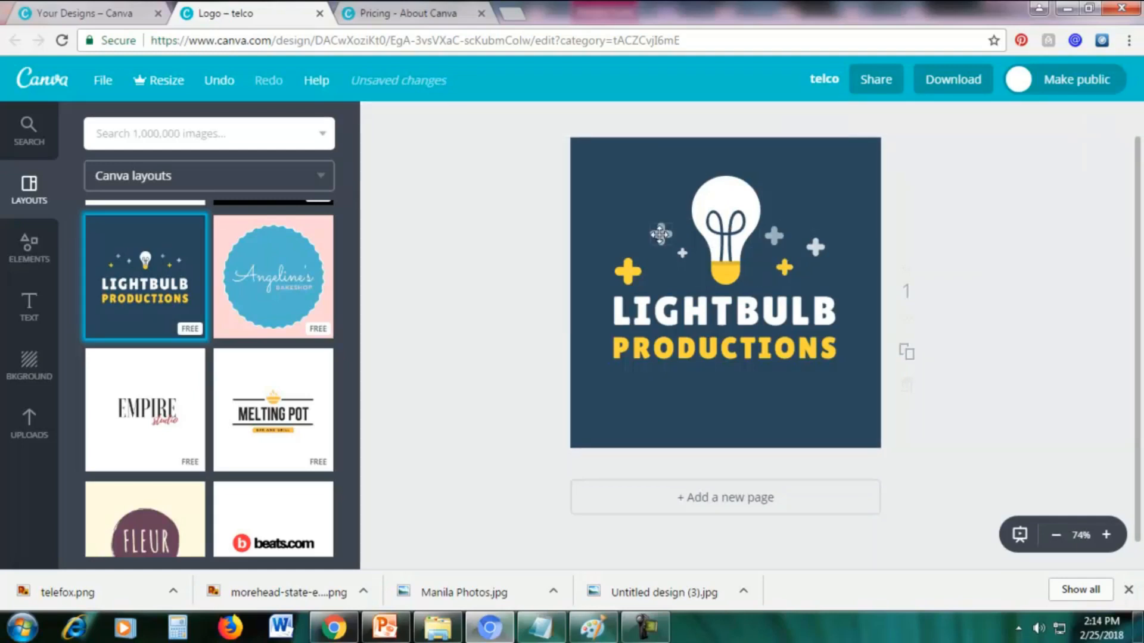
# Recolor the grey plus sign left of the lightbulb with pink from the default palette.
pyautogui.click(659, 235)
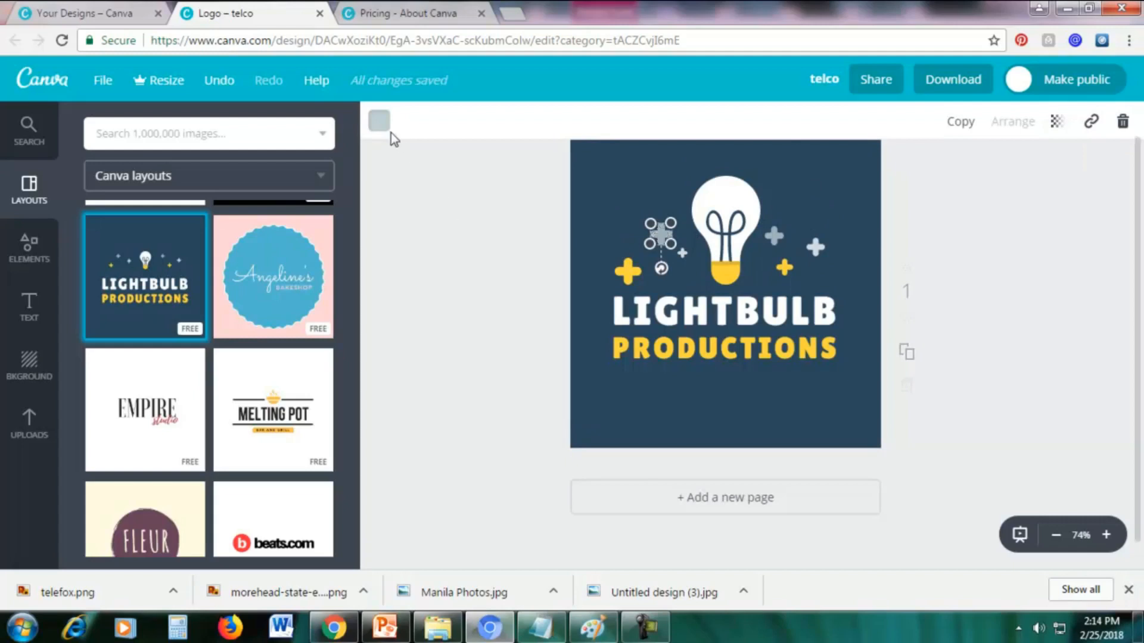
pyautogui.click(379, 121)
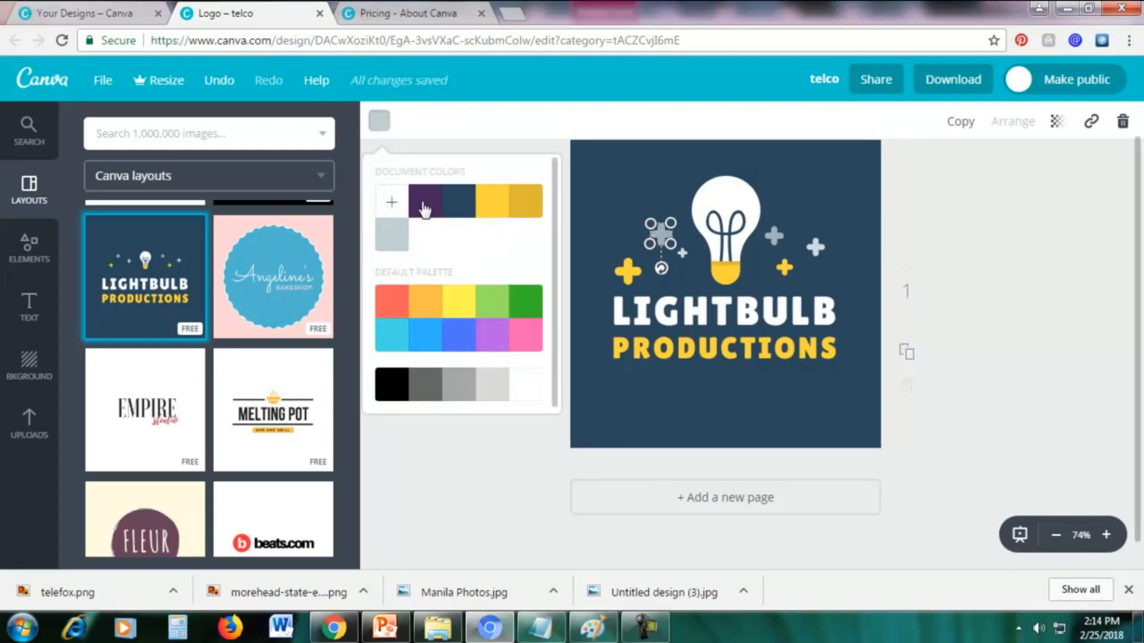
pyautogui.click(534, 340)
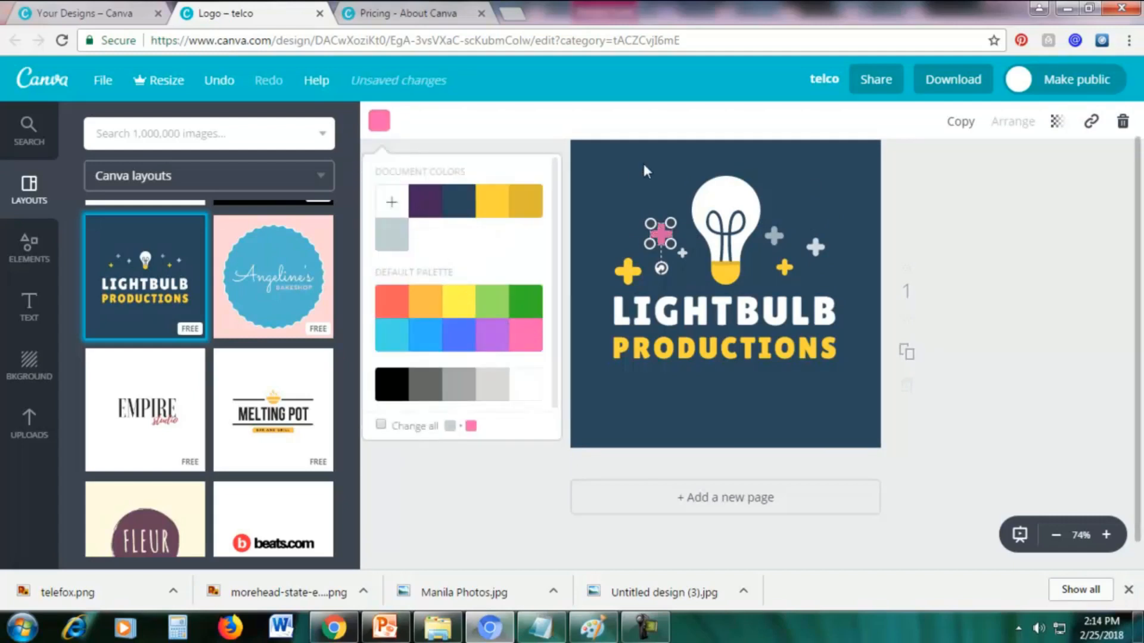
pyautogui.click(631, 173)
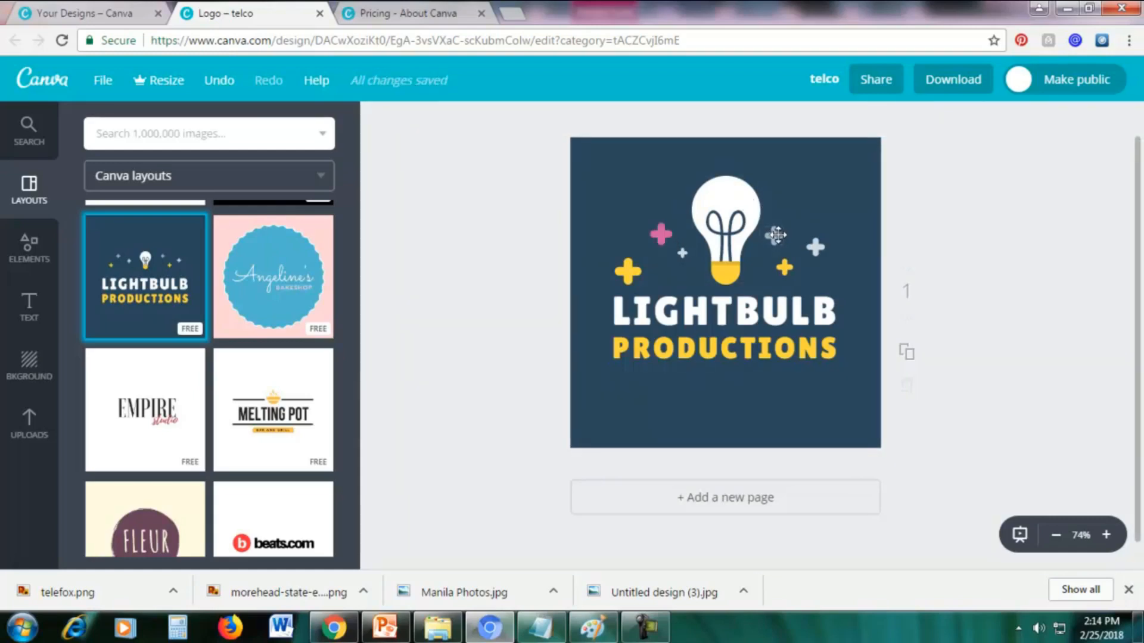
# Recolor the grey plus sign immediately right of the lightbulb with light green from the default palette.
pyautogui.click(773, 236)
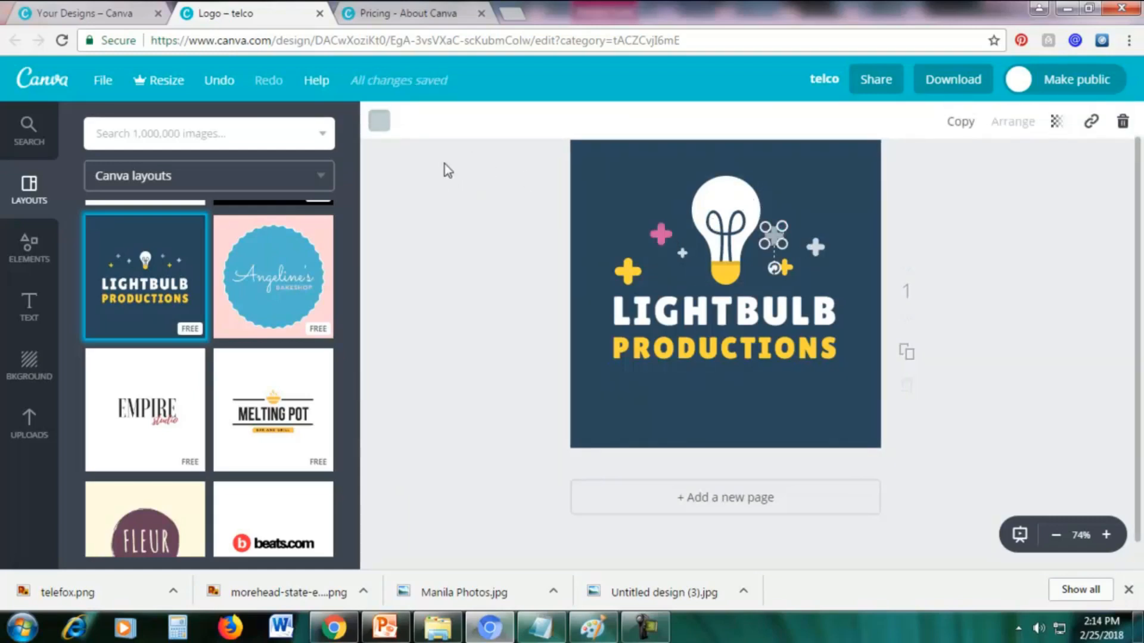
pyautogui.click(387, 128)
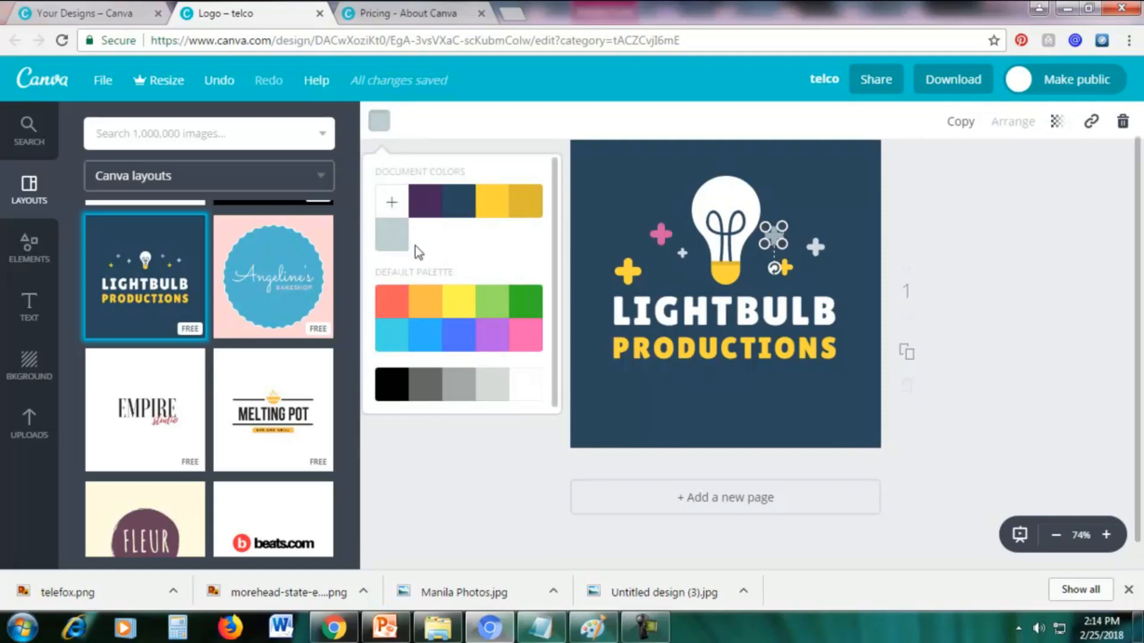
pyautogui.click(497, 307)
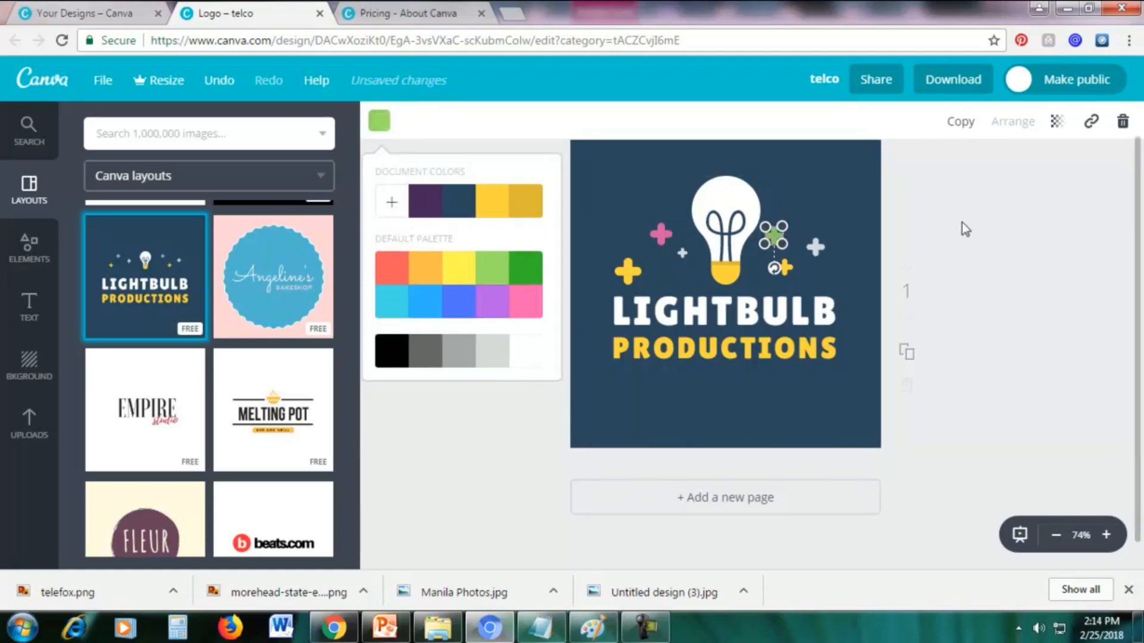
pyautogui.click(957, 227)
pyautogui.click(953, 214)
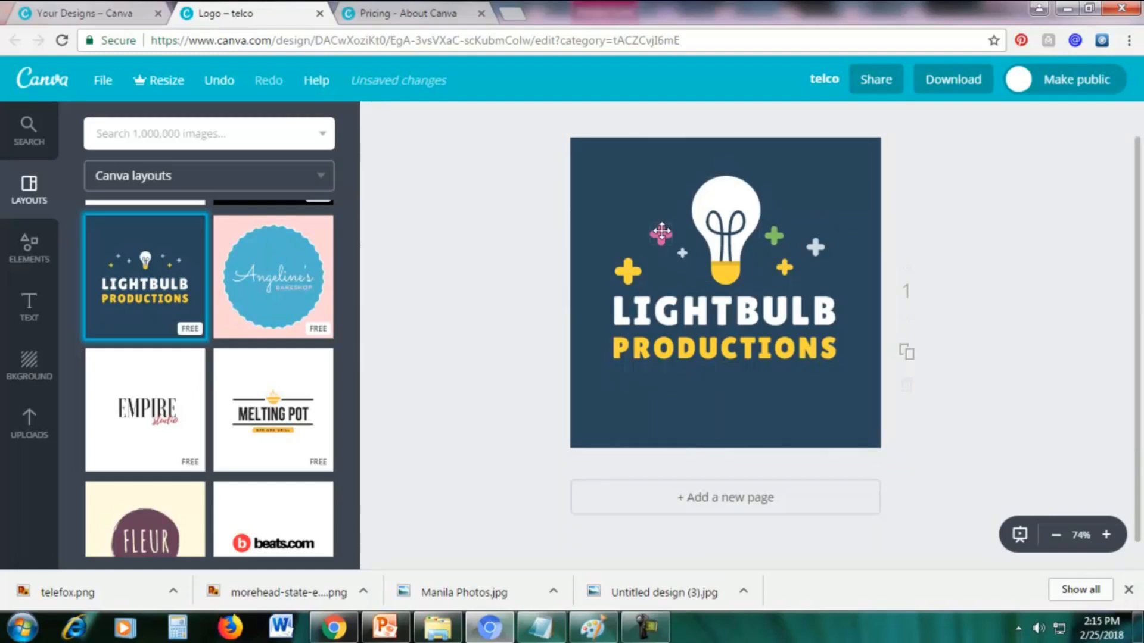
# Move the pink plus sign to the upper left, the large yellow one to the upper right, and the green one left of the lightbulb.
pyautogui.click(660, 233)
pyautogui.moveTo(661, 231); pyautogui.dragTo(617, 174)
pyautogui.click(643, 229)
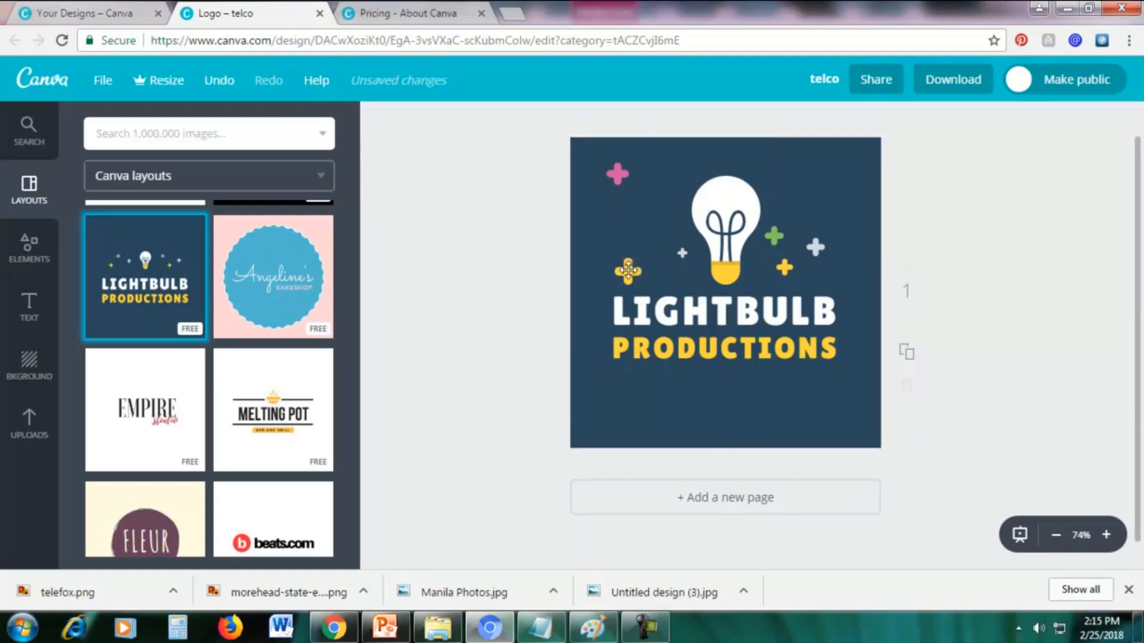
pyautogui.moveTo(629, 271); pyautogui.dragTo(854, 185)
pyautogui.click(931, 268)
pyautogui.click(777, 235)
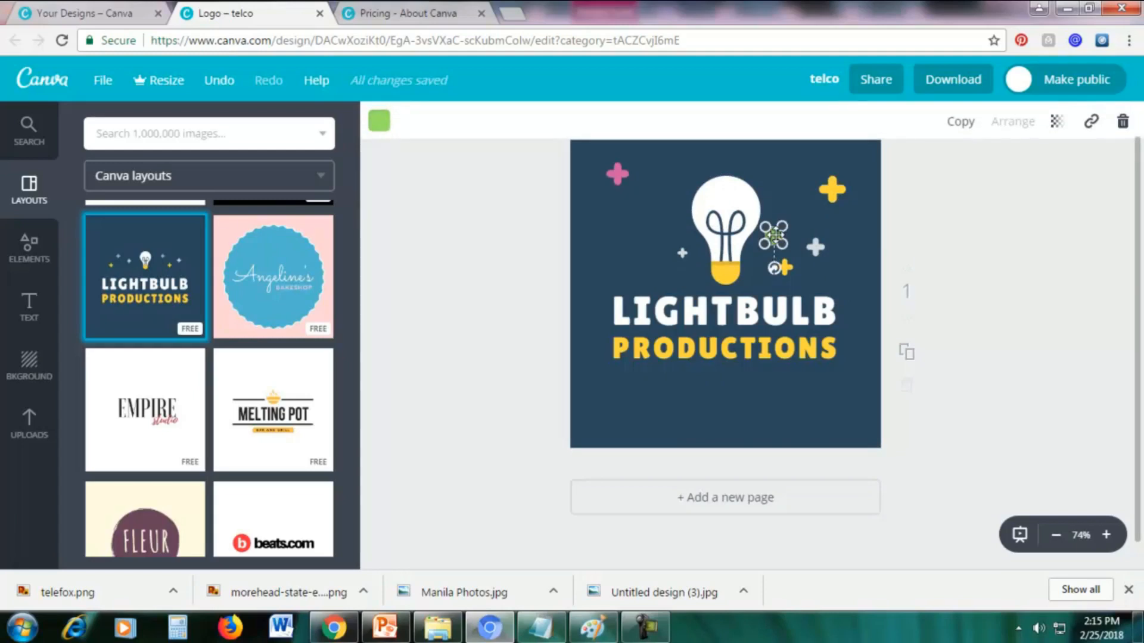
pyautogui.moveTo(774, 233); pyautogui.dragTo(619, 237)
pyautogui.click(989, 220)
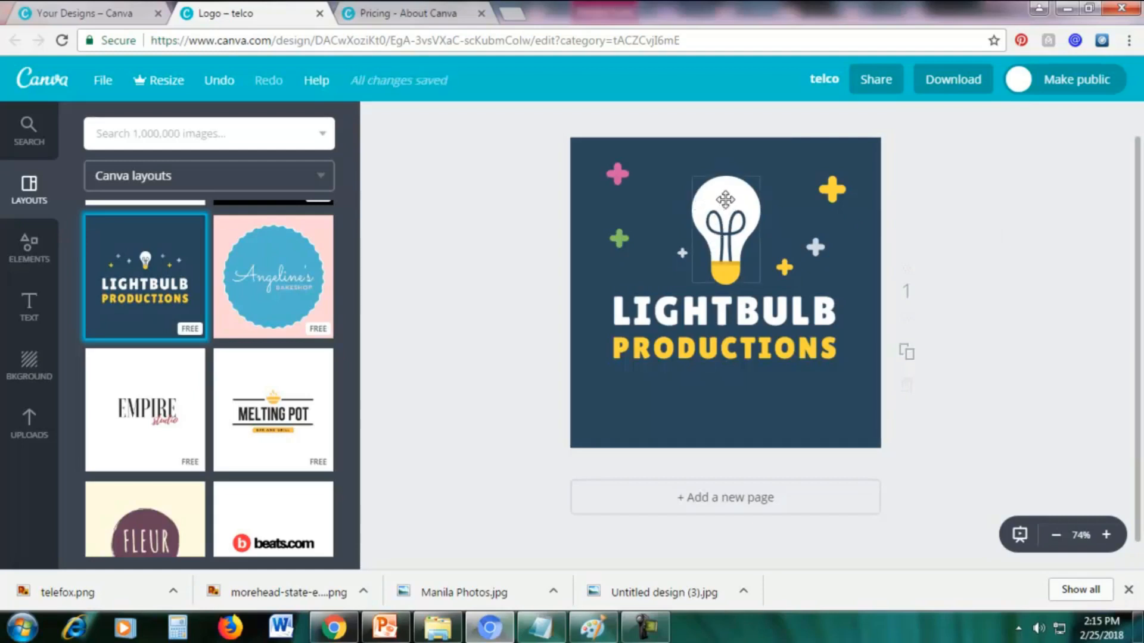
# Try purple on the yellow base of the lightbulb graphic and settle on pink from the default palette.
pyautogui.click(725, 200)
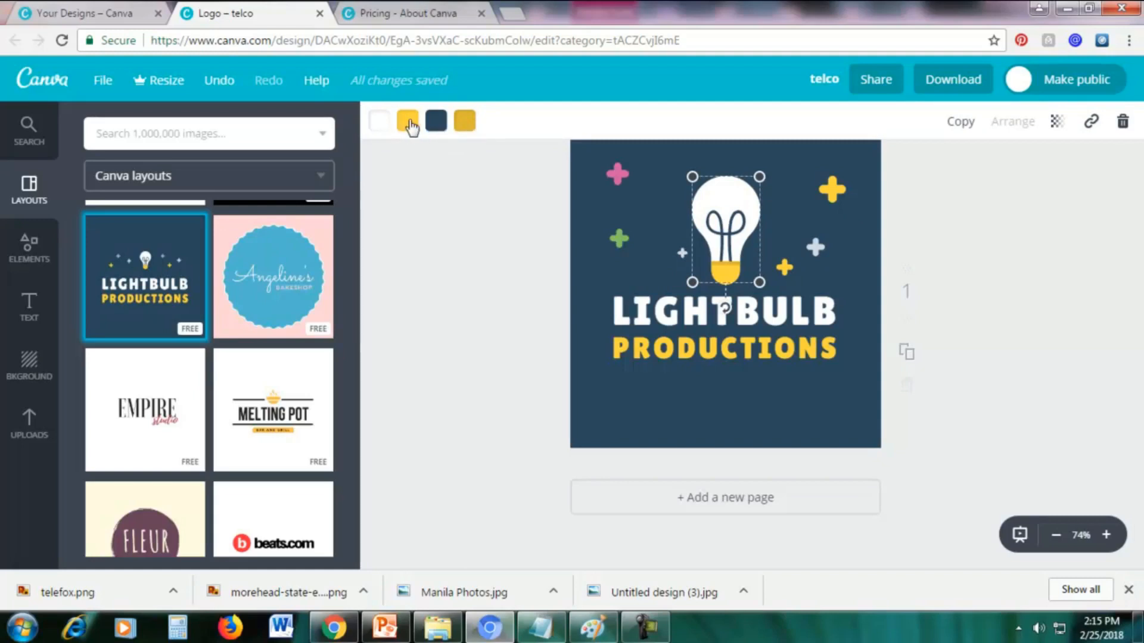
pyautogui.click(409, 123)
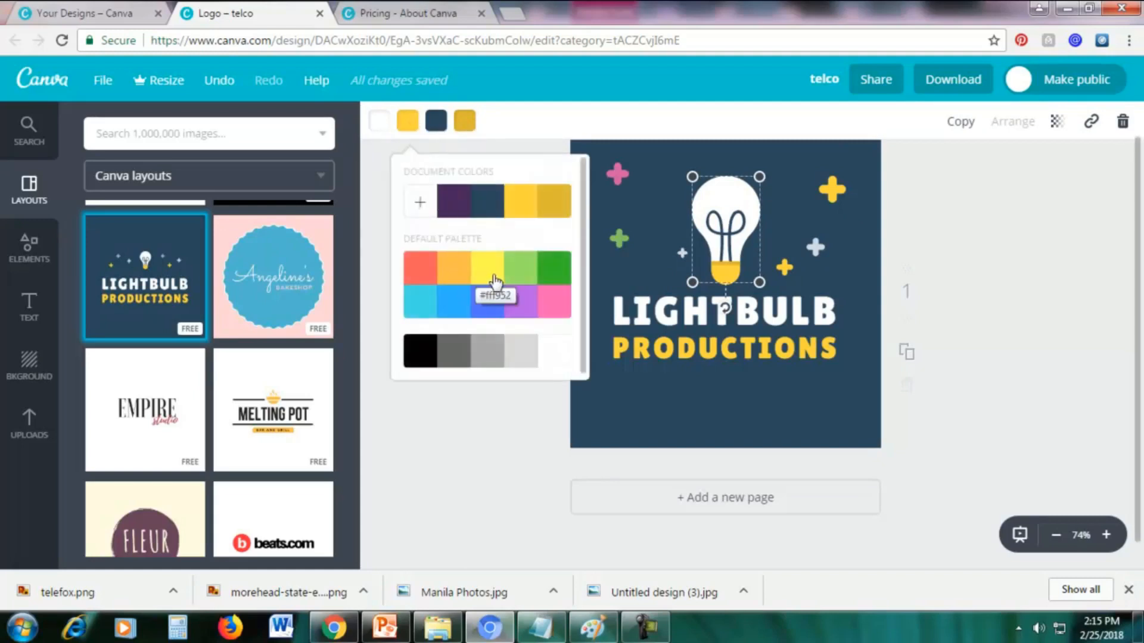
pyautogui.click(521, 305)
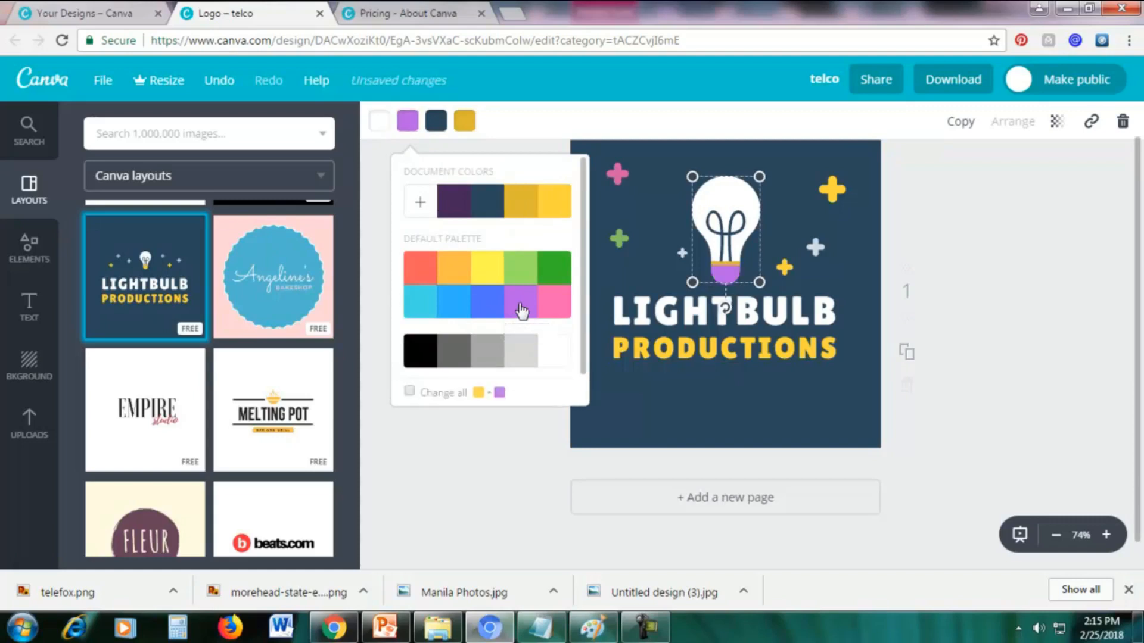
pyautogui.click(553, 305)
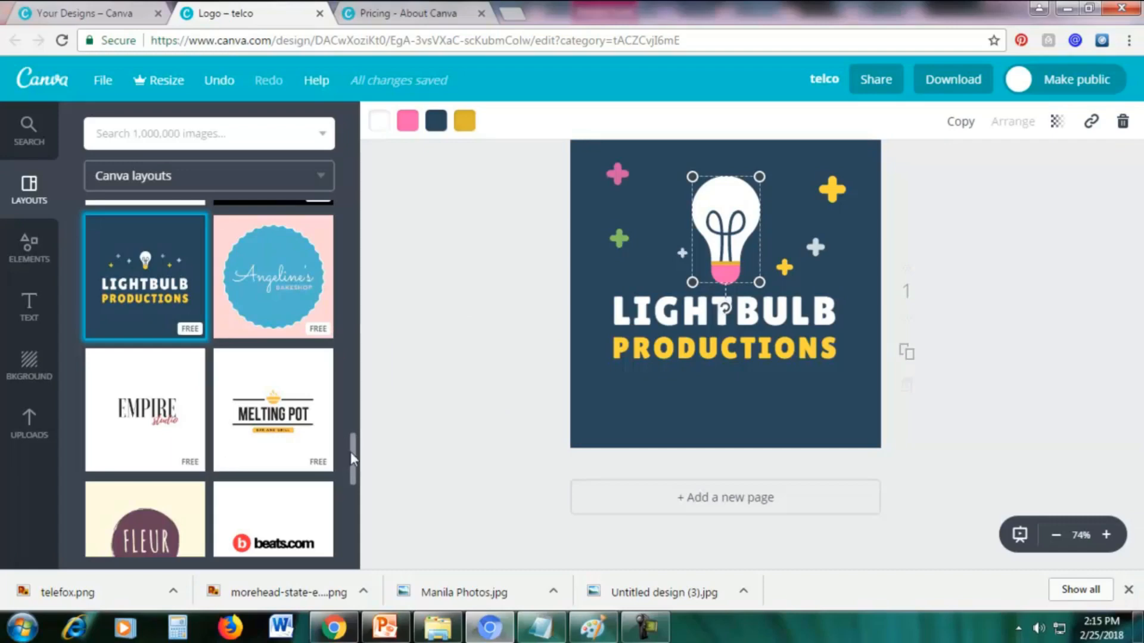
# Replace the page content with the free Hillview Mountain Club logo layout.
pyautogui.scroll(10, 350, 440)
pyautogui.scroll(-5, 353, 280)
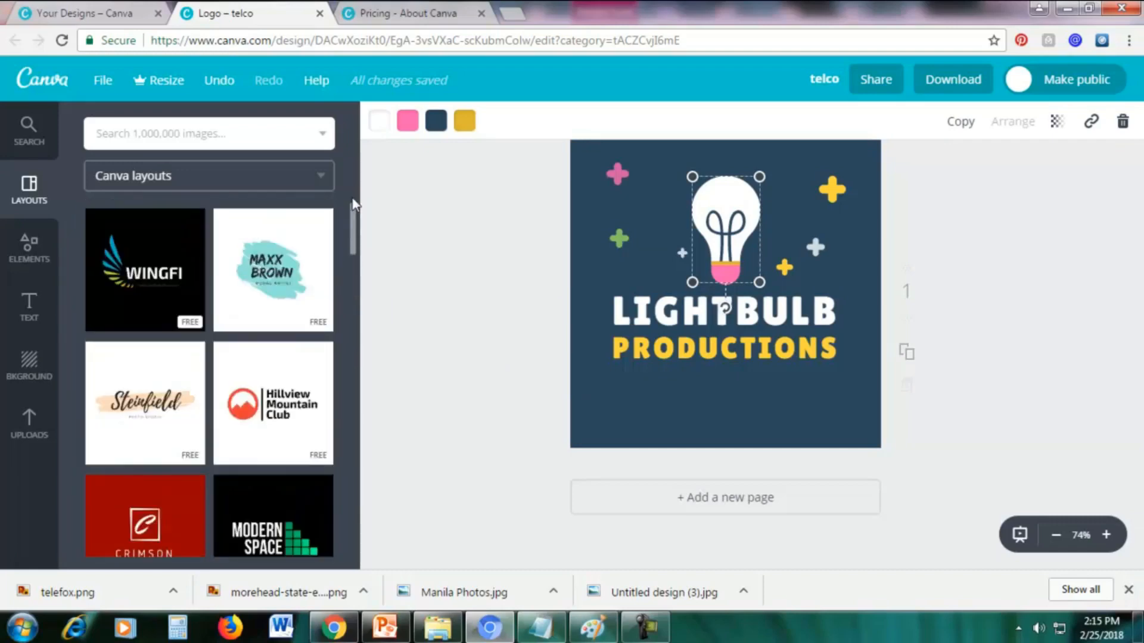
pyautogui.click(279, 351)
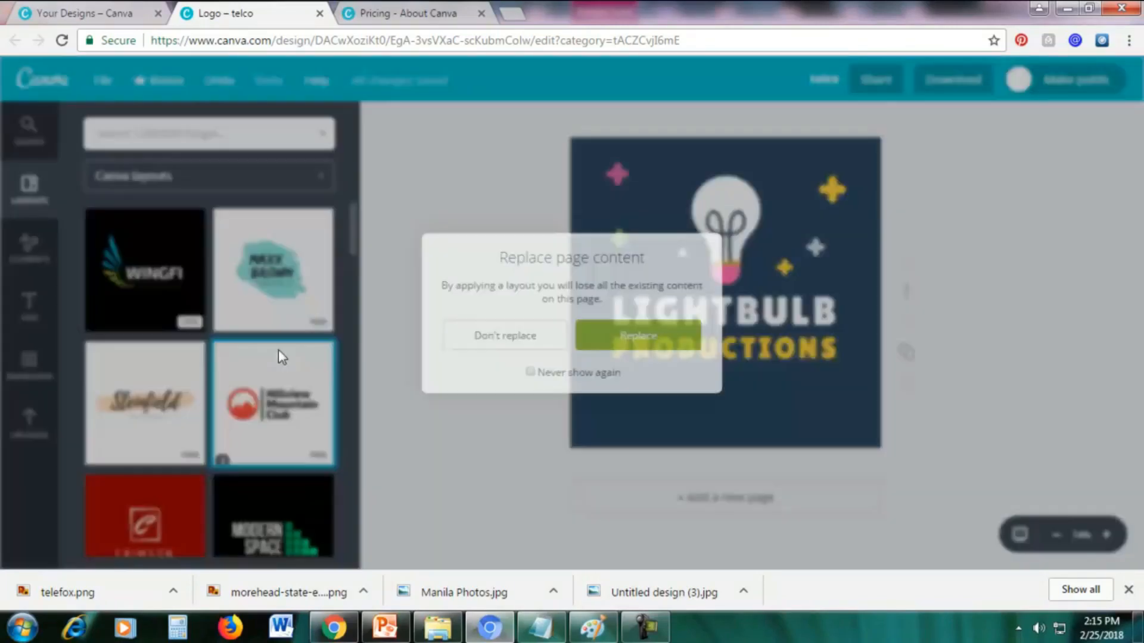
pyautogui.click(622, 338)
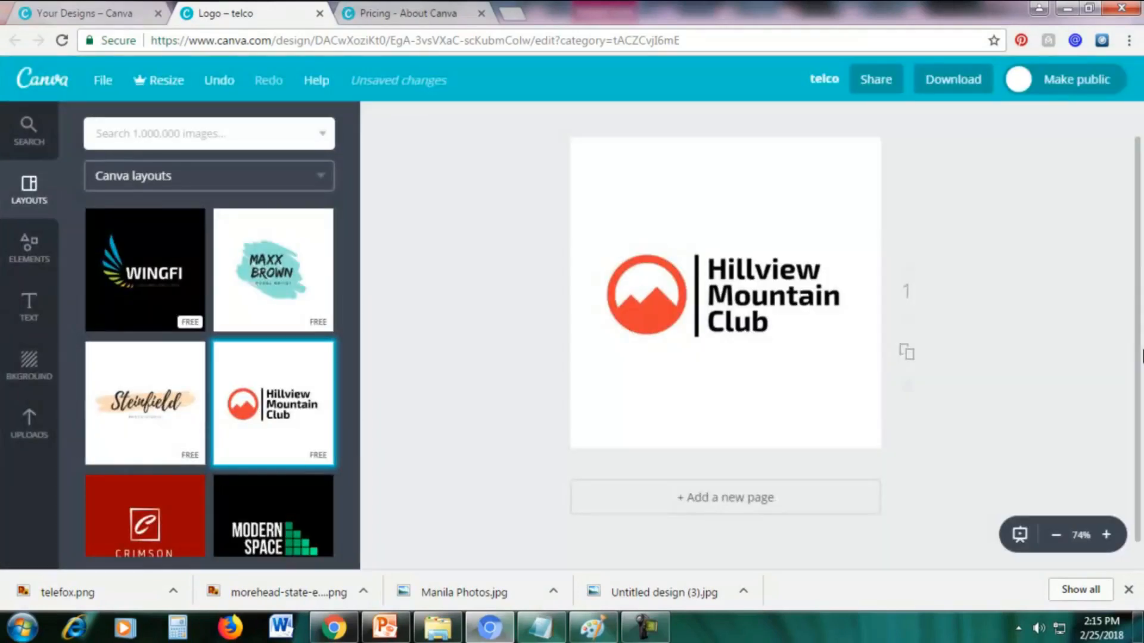
# Recolor the red-orange mountain emblem with the dark purple document color.
pyautogui.click(630, 320)
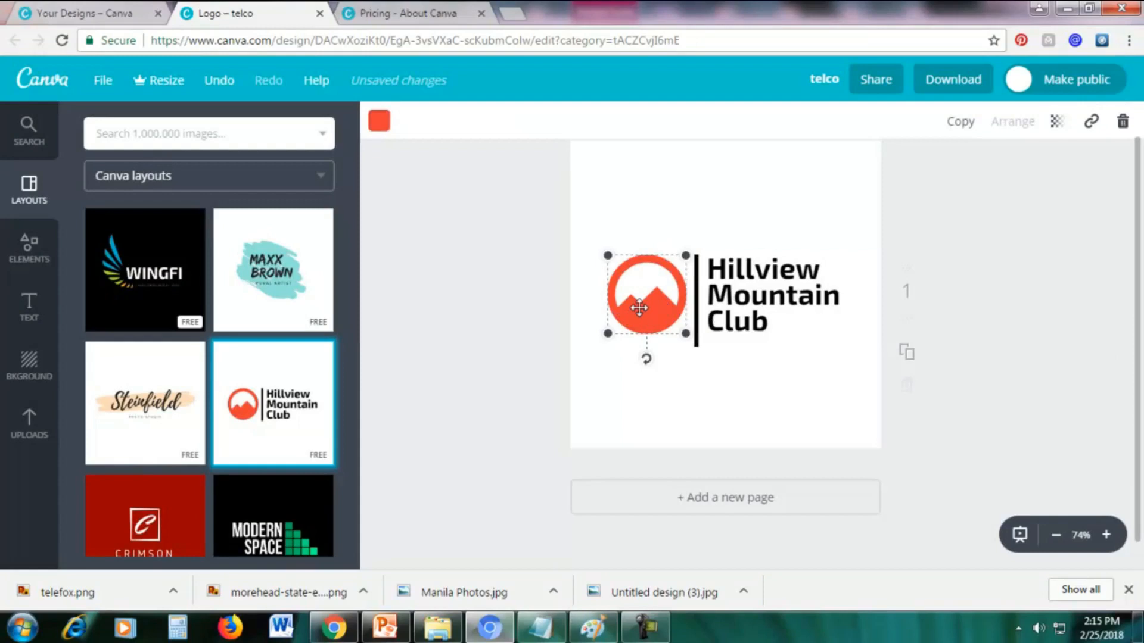
pyautogui.click(379, 125)
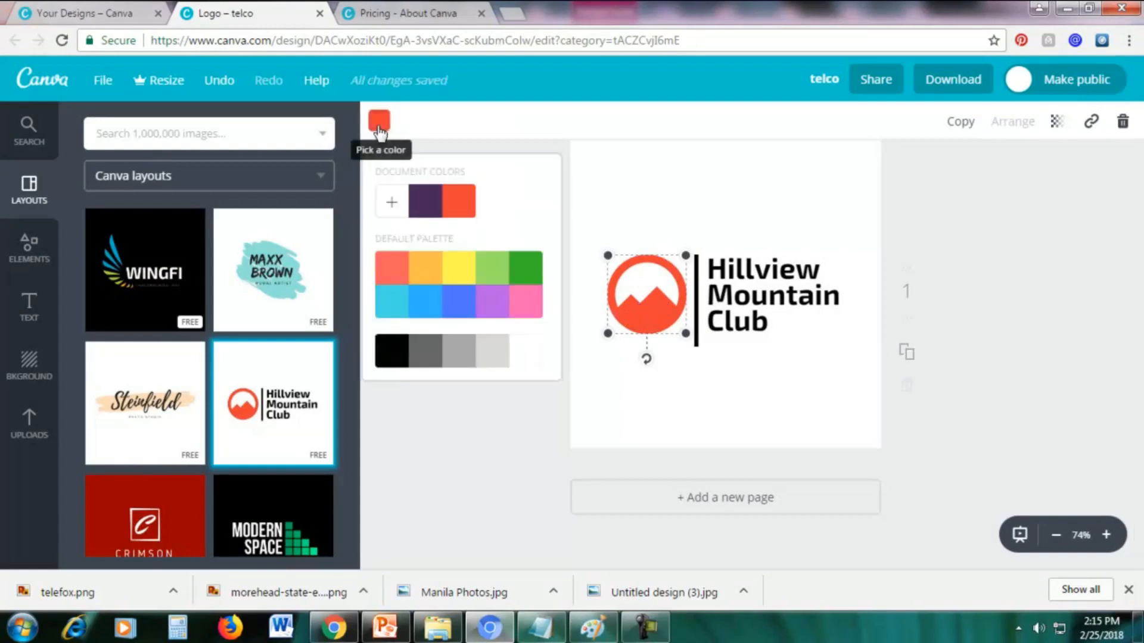
pyautogui.click(431, 202)
pyautogui.click(747, 176)
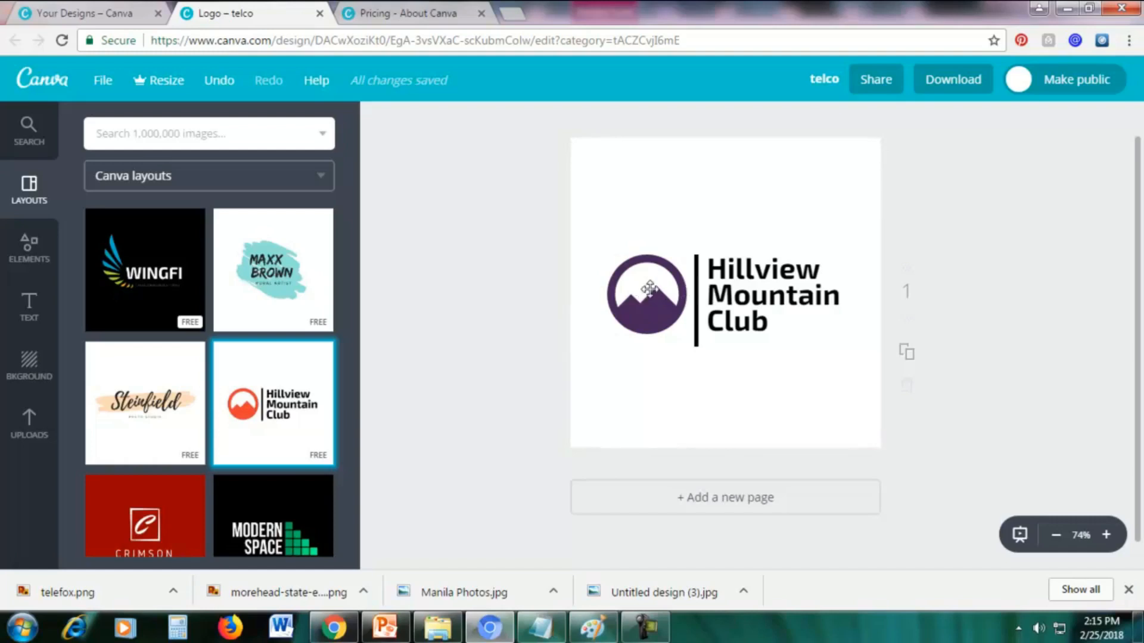
# Delete the round mountain emblem and upload the image morehead-state-eagle-png-logo-8 from the DESIGN USING CANA folder.
pyautogui.click(641, 306)
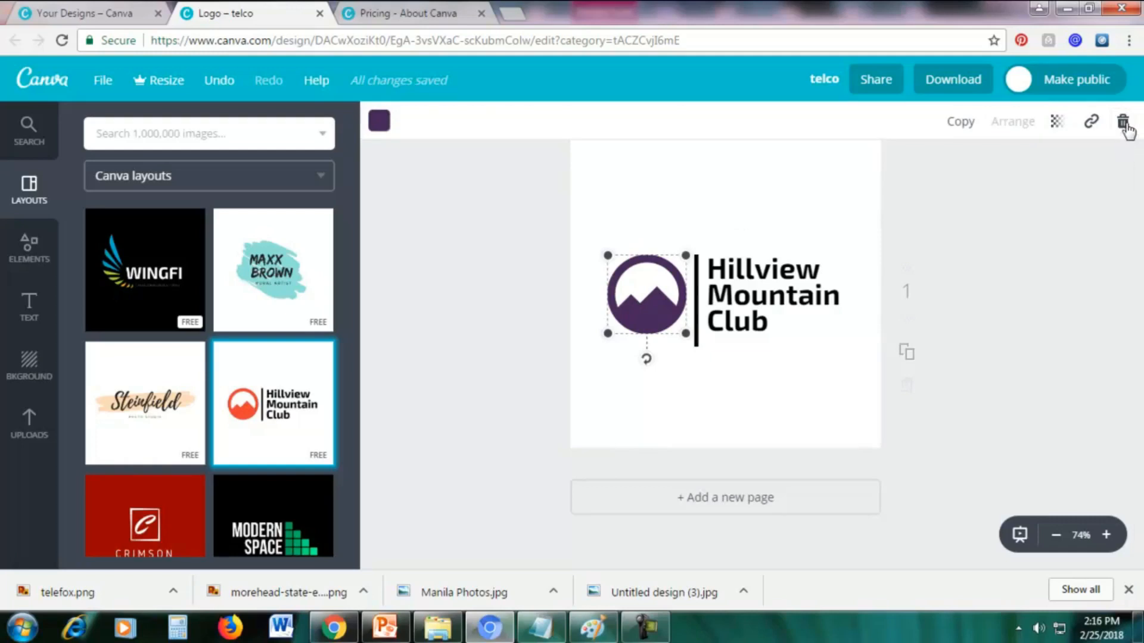
pyautogui.click(1123, 123)
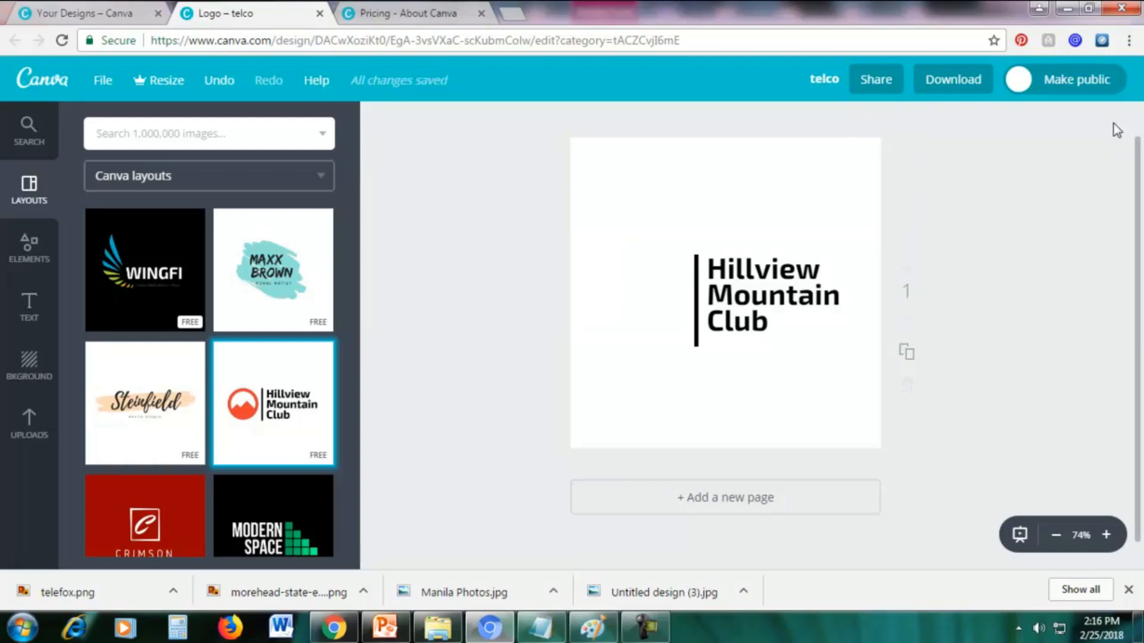
pyautogui.click(30, 442)
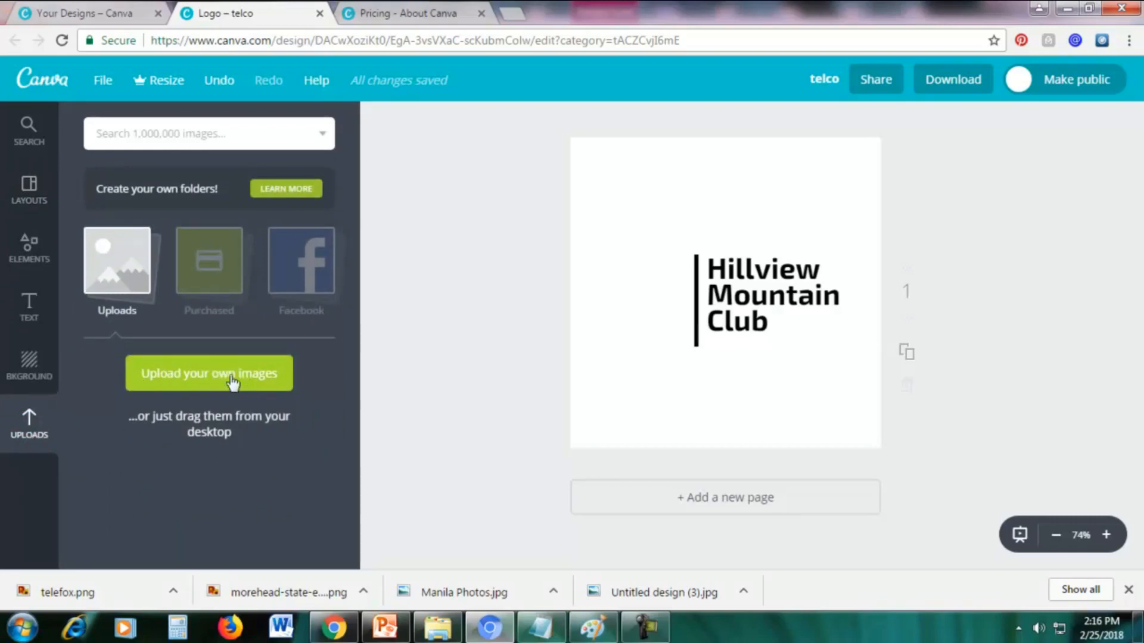
pyautogui.click(210, 386)
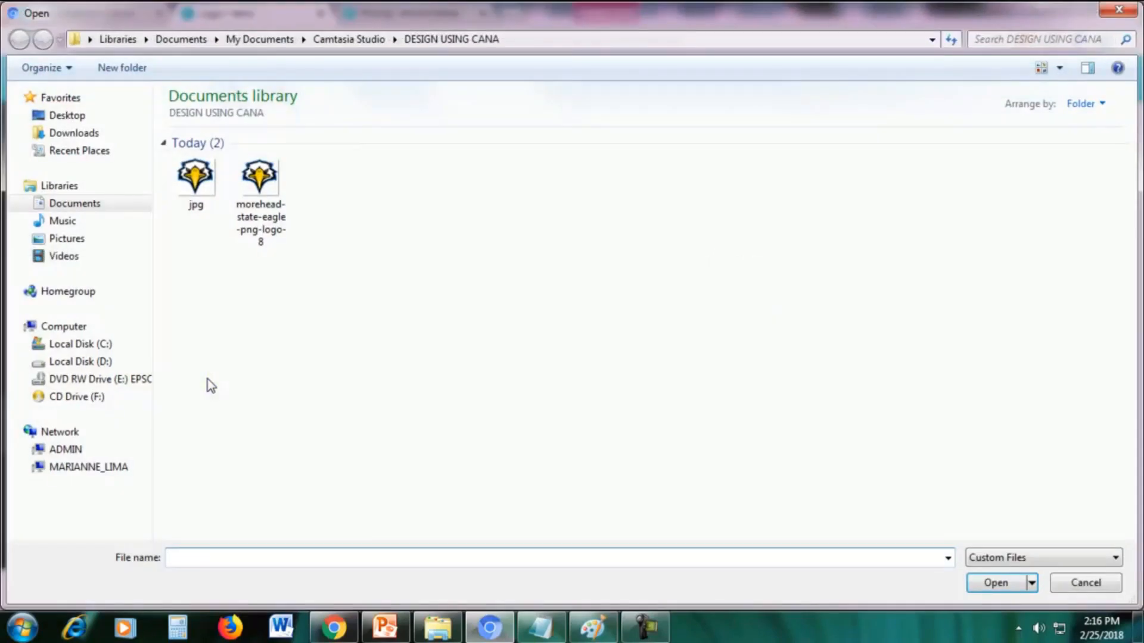
pyautogui.click(271, 215)
pyautogui.doubleClick(271, 214)
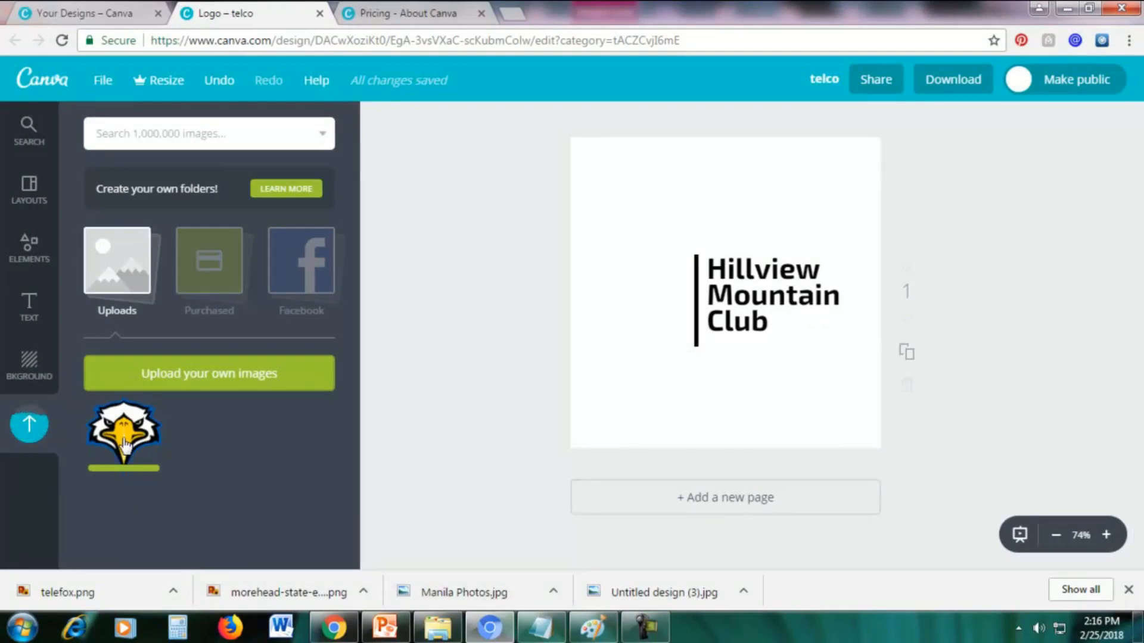
# Place the uploaded eagle image on the page, shrinking and positioning it left of the vertical bar beside the Hillview Mountain Club text.
pyautogui.moveTo(115, 459); pyautogui.dragTo(680, 300)
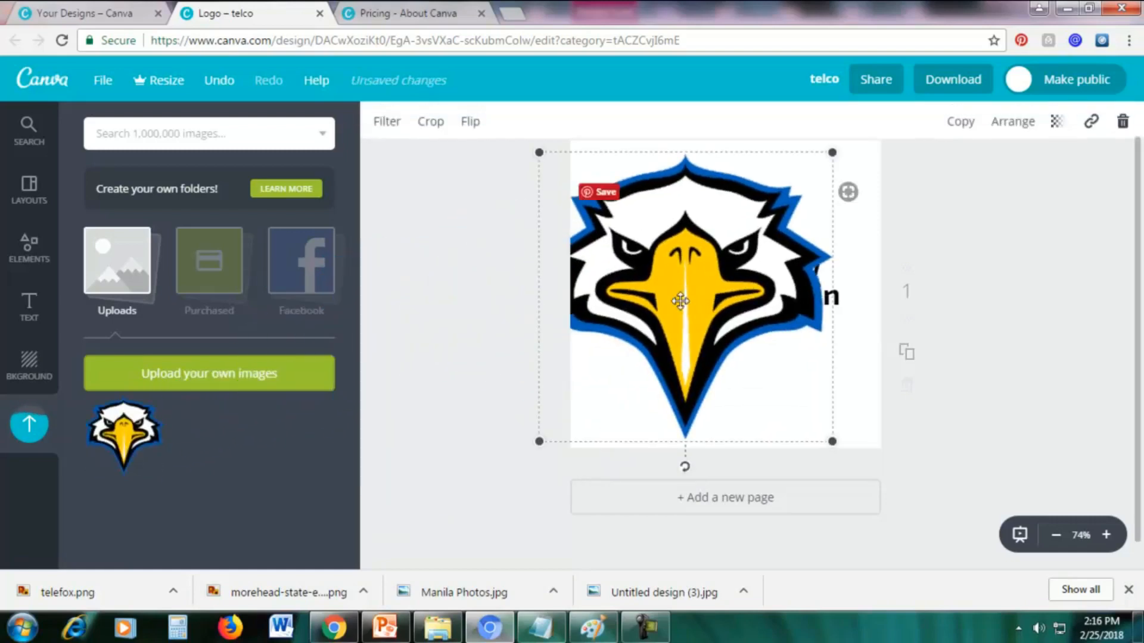
pyautogui.moveTo(681, 301); pyautogui.dragTo(701, 297)
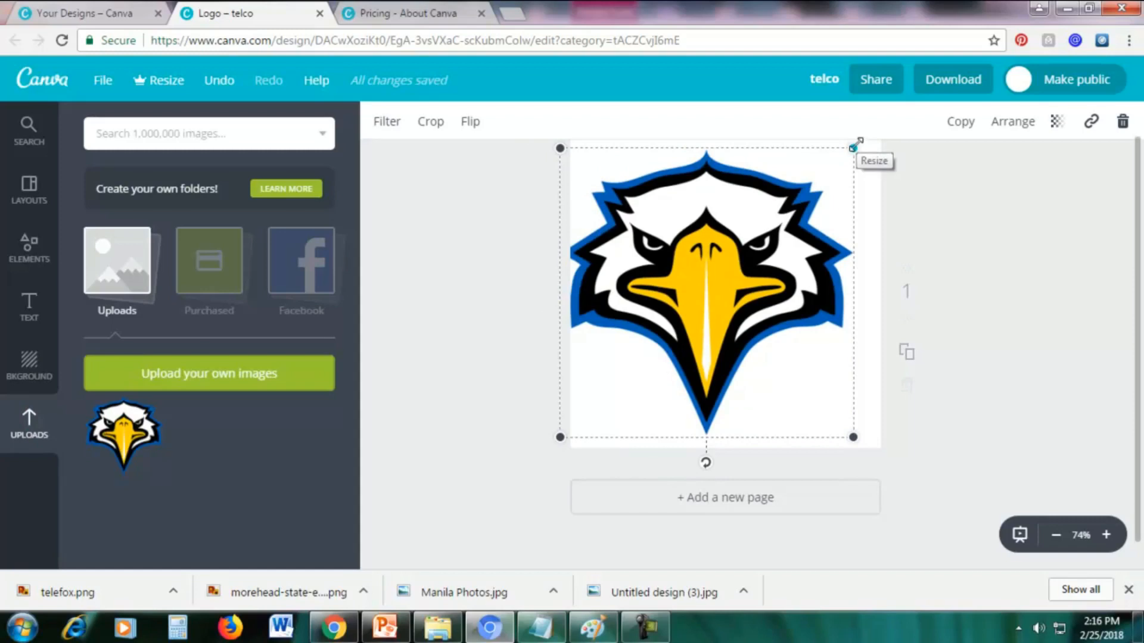
pyautogui.moveTo(855, 144); pyautogui.dragTo(661, 315)
pyautogui.moveTo(621, 358); pyautogui.dragTo(644, 277)
pyautogui.click(766, 191)
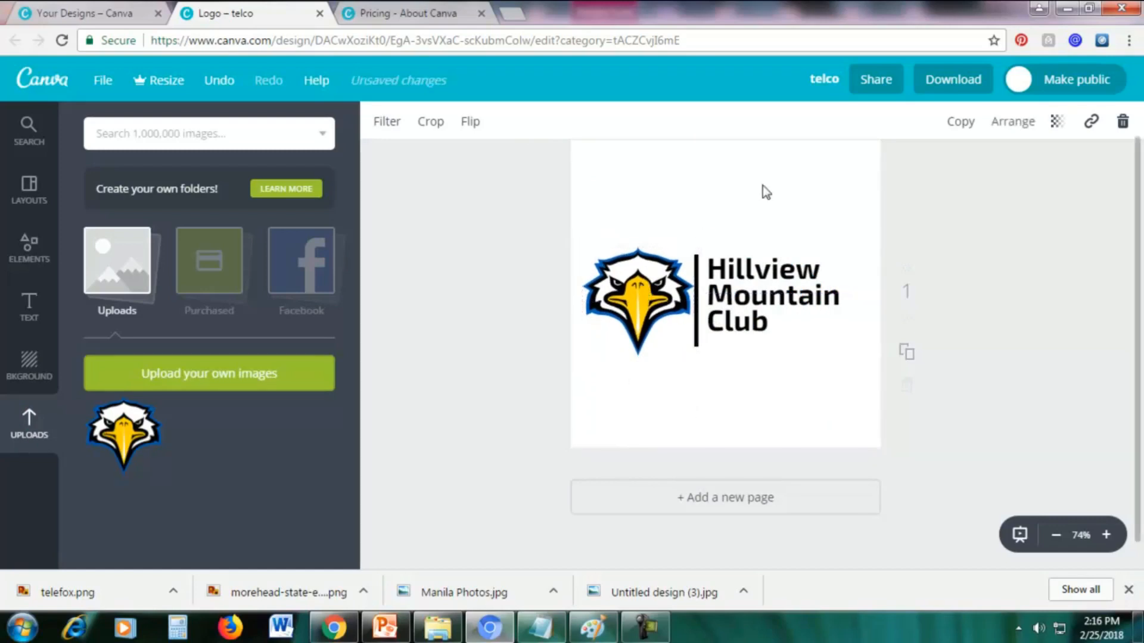
# Try dark purple and pink as the page background color and set it back to white.
pyautogui.click(762, 184)
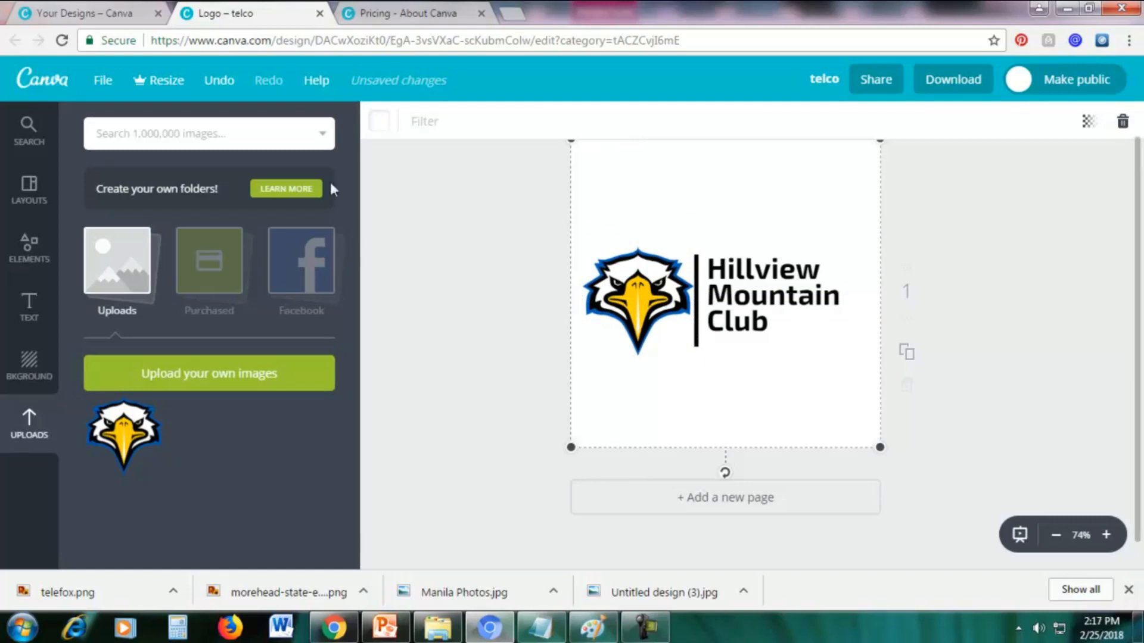
pyautogui.click(381, 124)
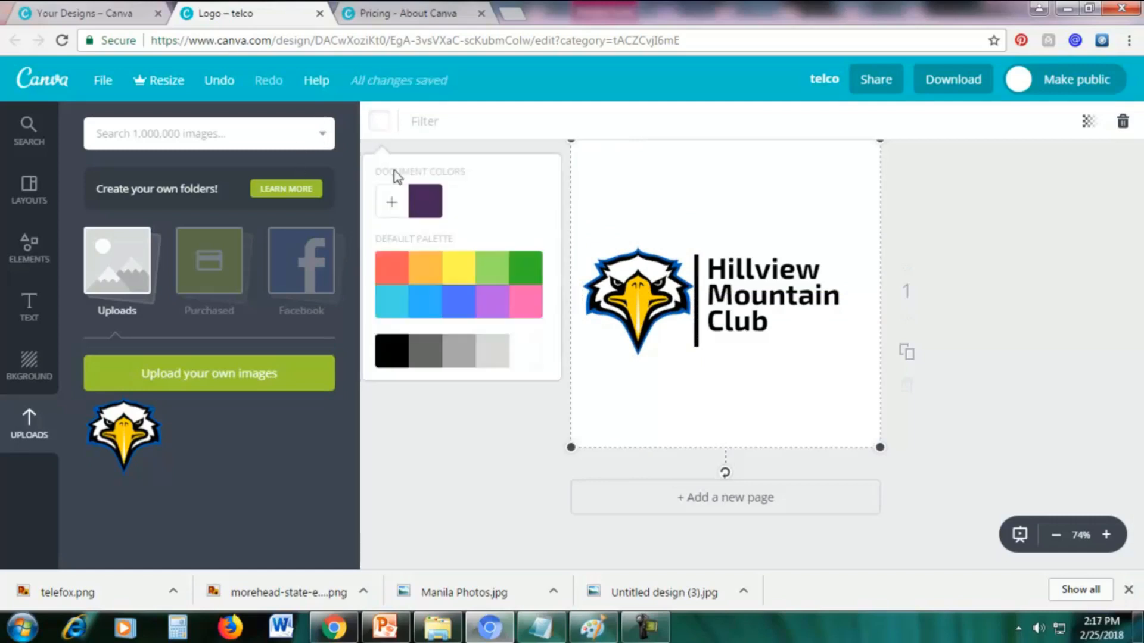
pyautogui.click(416, 208)
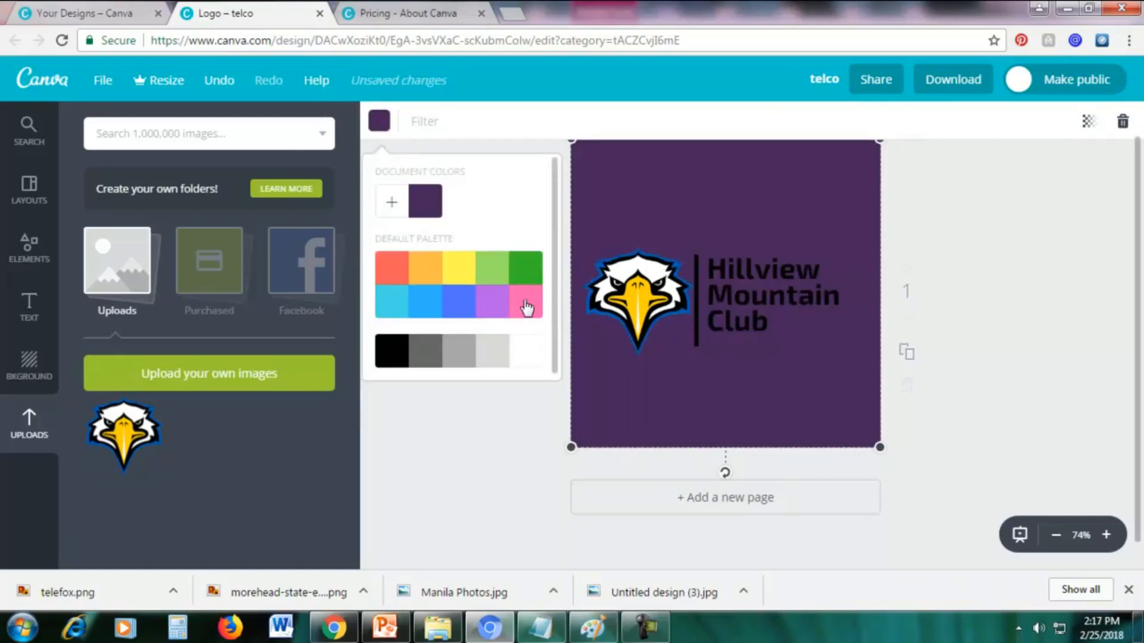
pyautogui.click(526, 308)
pyautogui.click(525, 357)
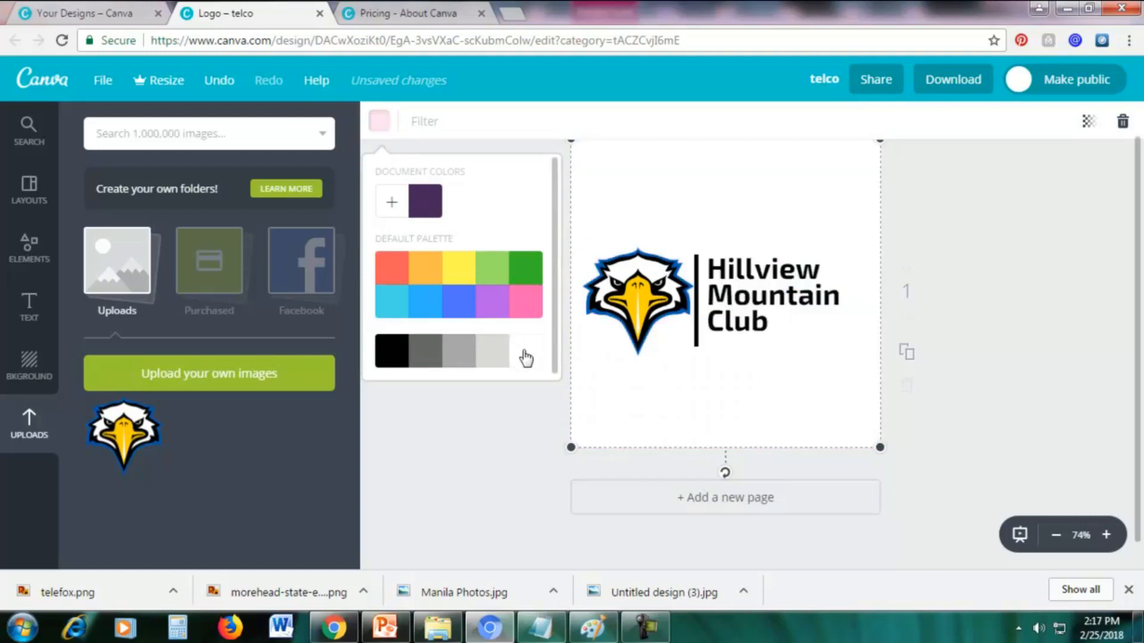
pyautogui.click(978, 215)
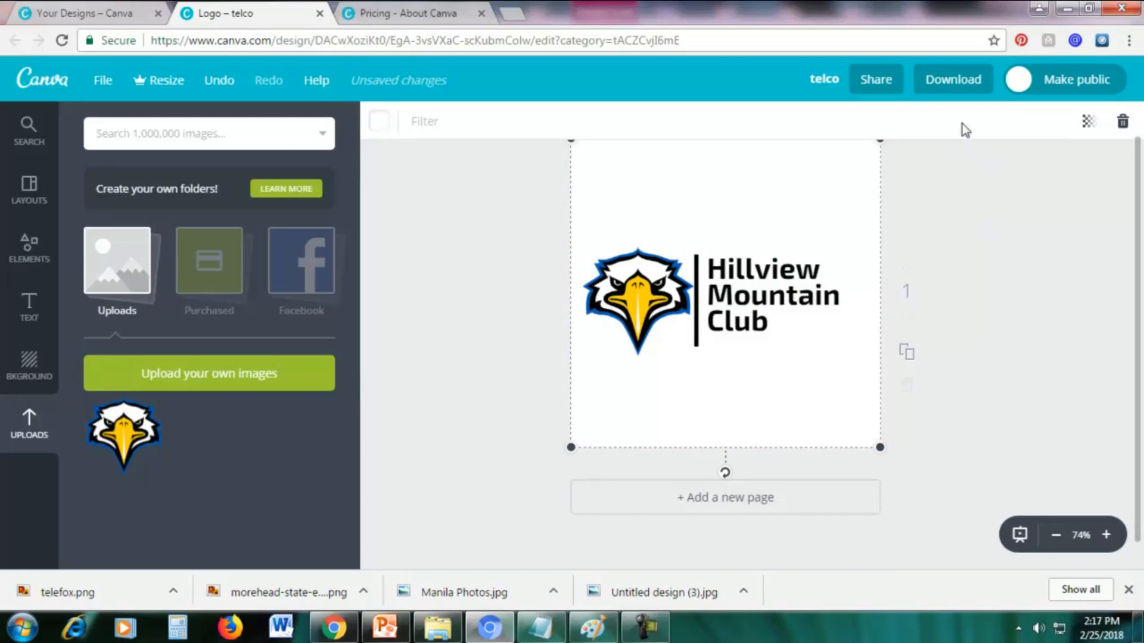
# Check the file types offered for downloading the logo, including PNG, and close the download options without downloading.
pyautogui.click(940, 82)
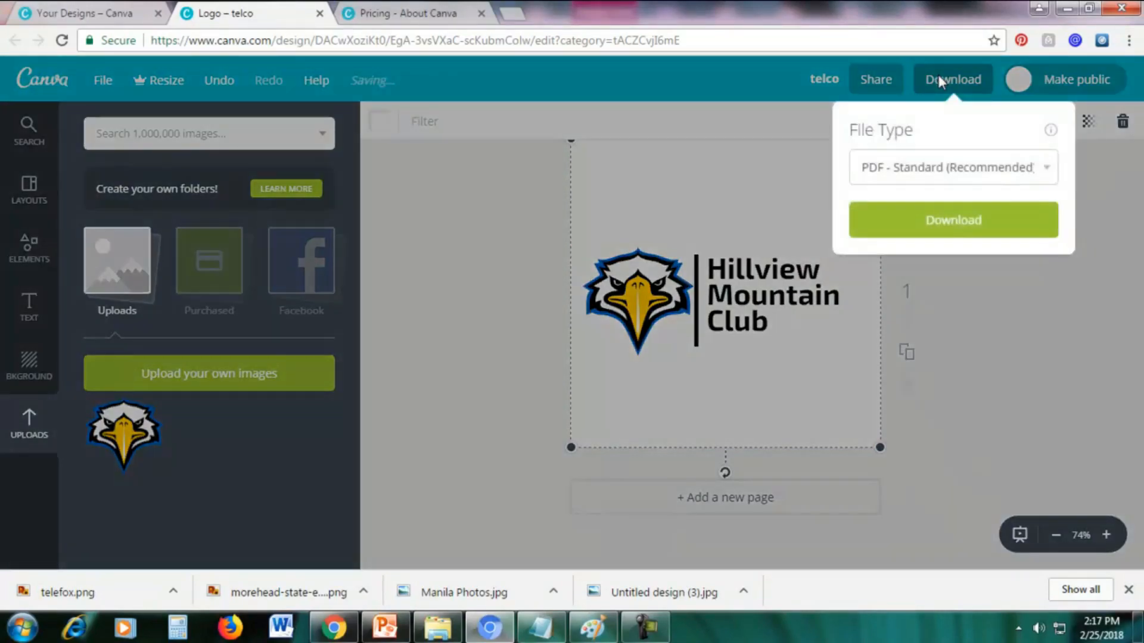
pyautogui.click(901, 170)
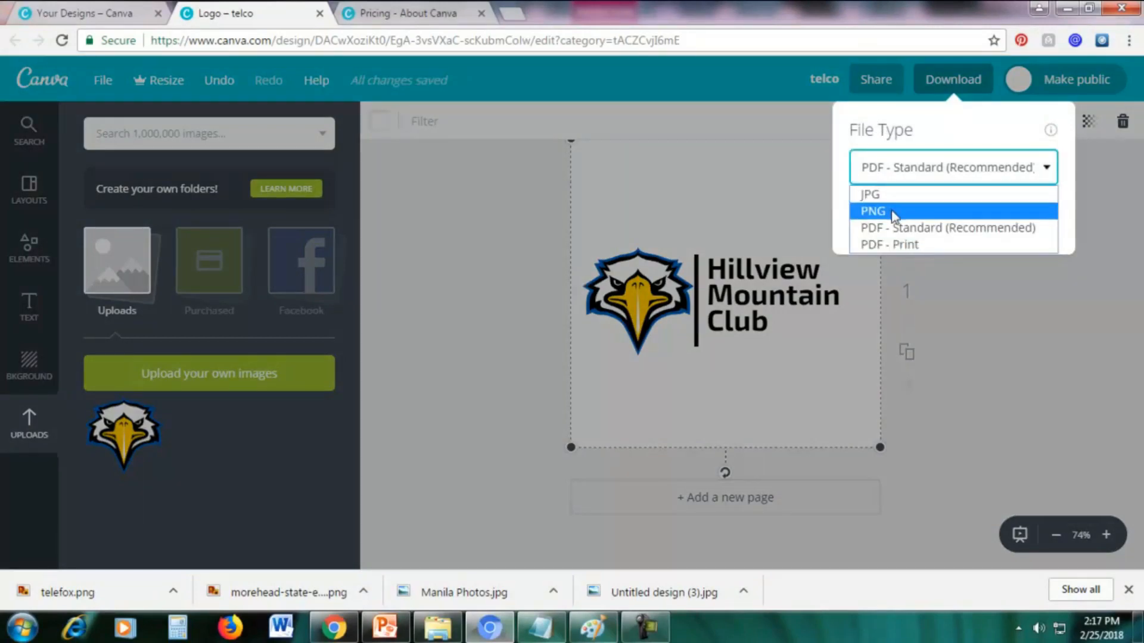
pyautogui.click(1004, 344)
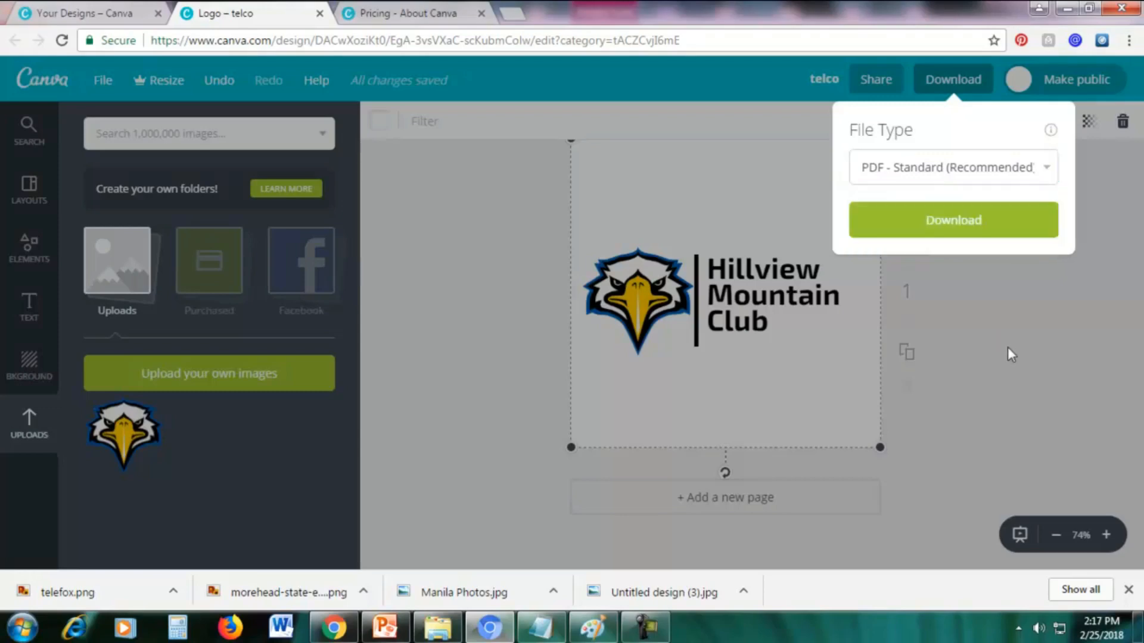
pyautogui.click(1006, 346)
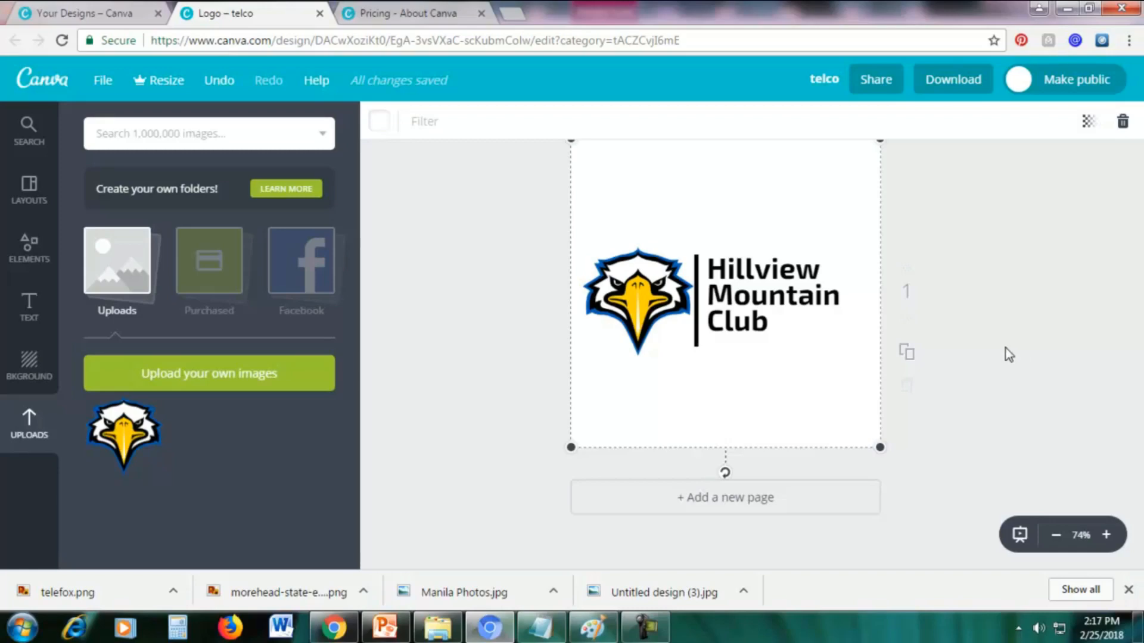
# Switch to PowerPoint and select the eagle picture labelled Transparent PNG on the Transparent PNG vs. NOT slide.
pyautogui.click(384, 628)
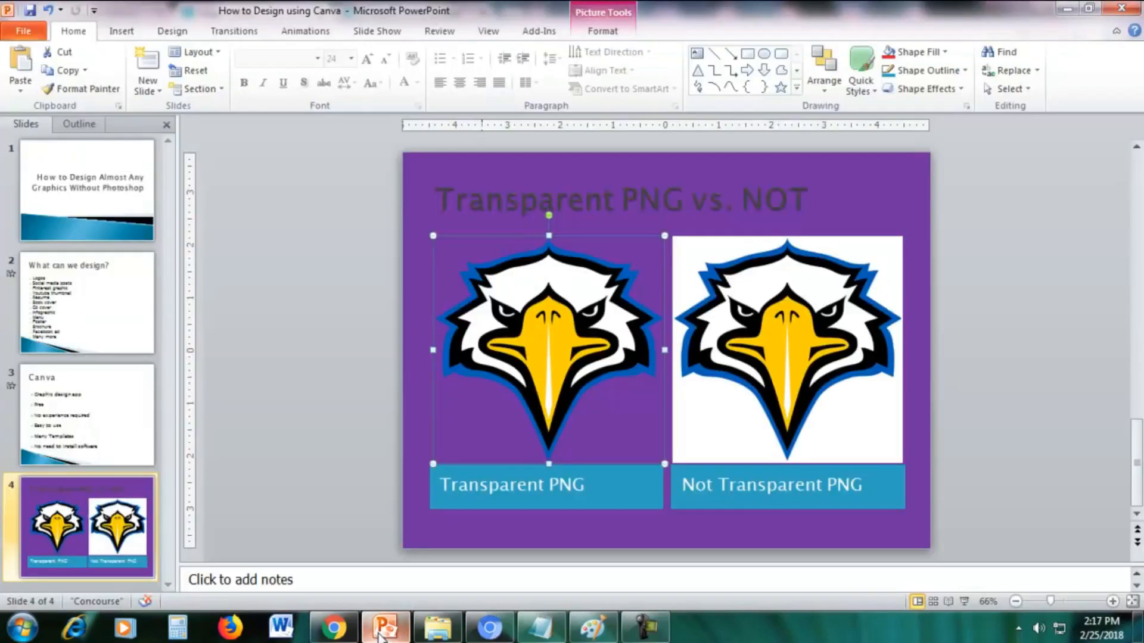
pyautogui.click(1094, 374)
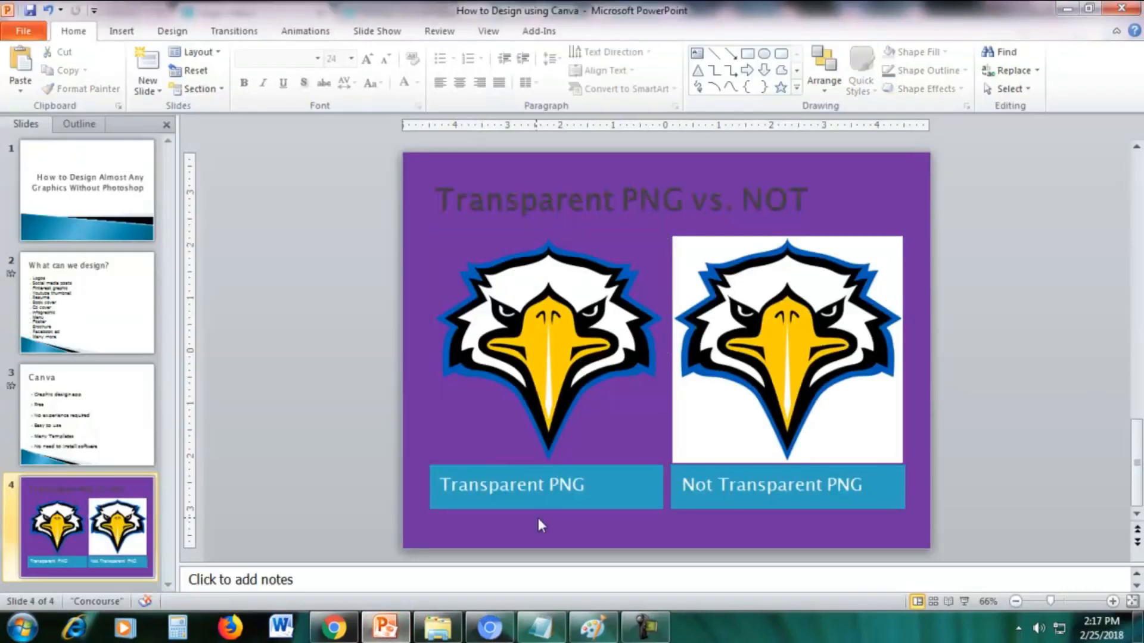
pyautogui.click(557, 339)
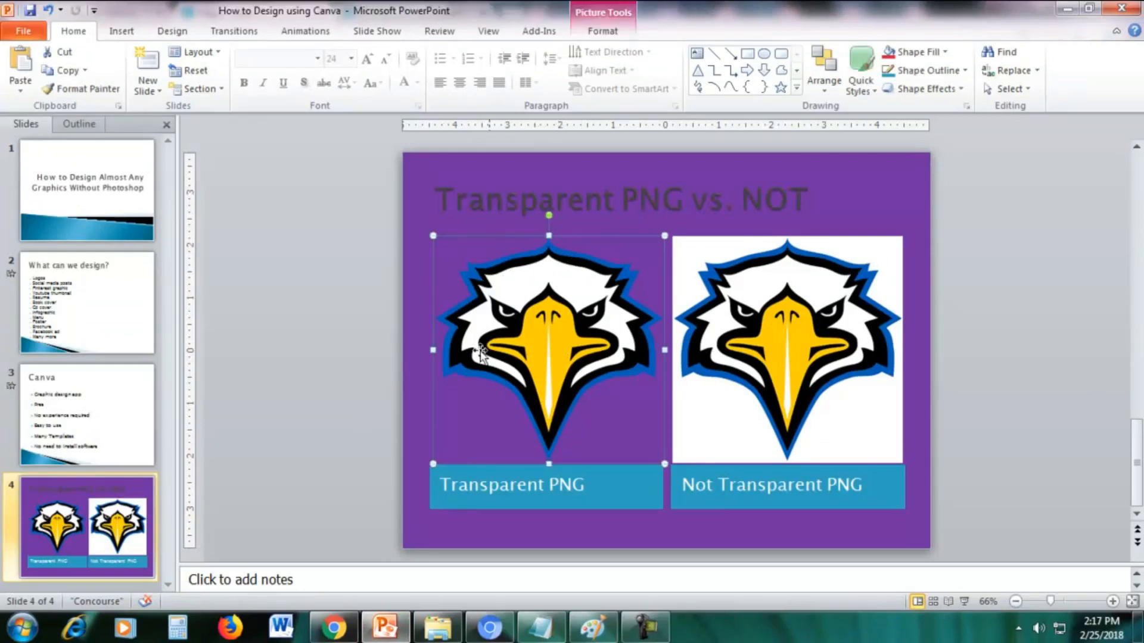
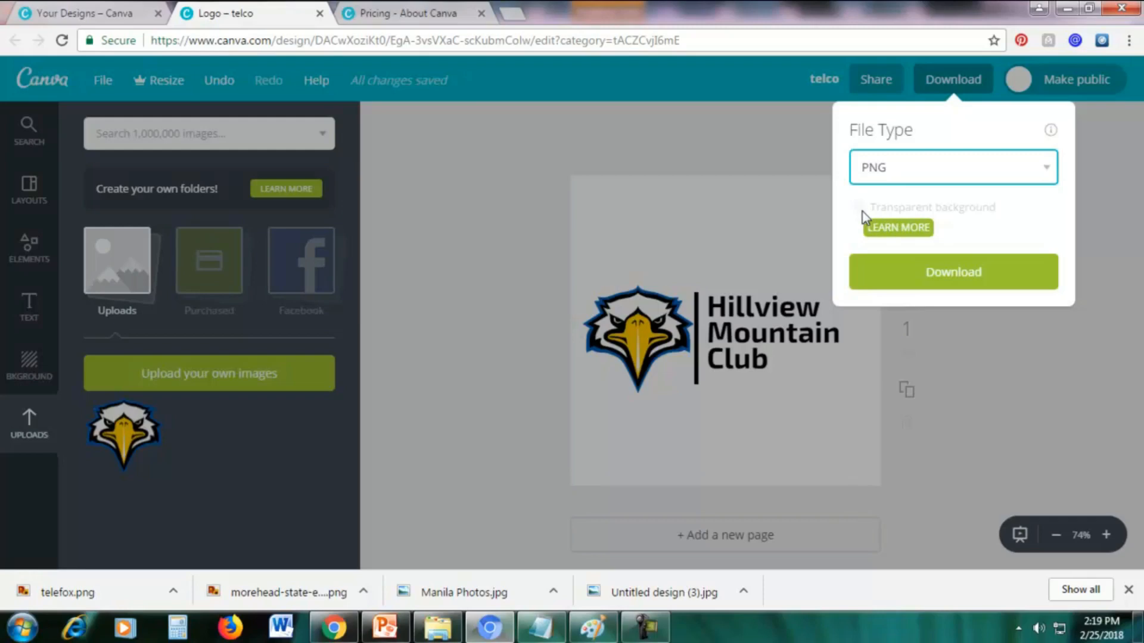
# Review the Canva for Work transparent background offer, compare the free and Canva for Work plans on the pricing page, and dismiss the offer.
pyautogui.click(899, 229)
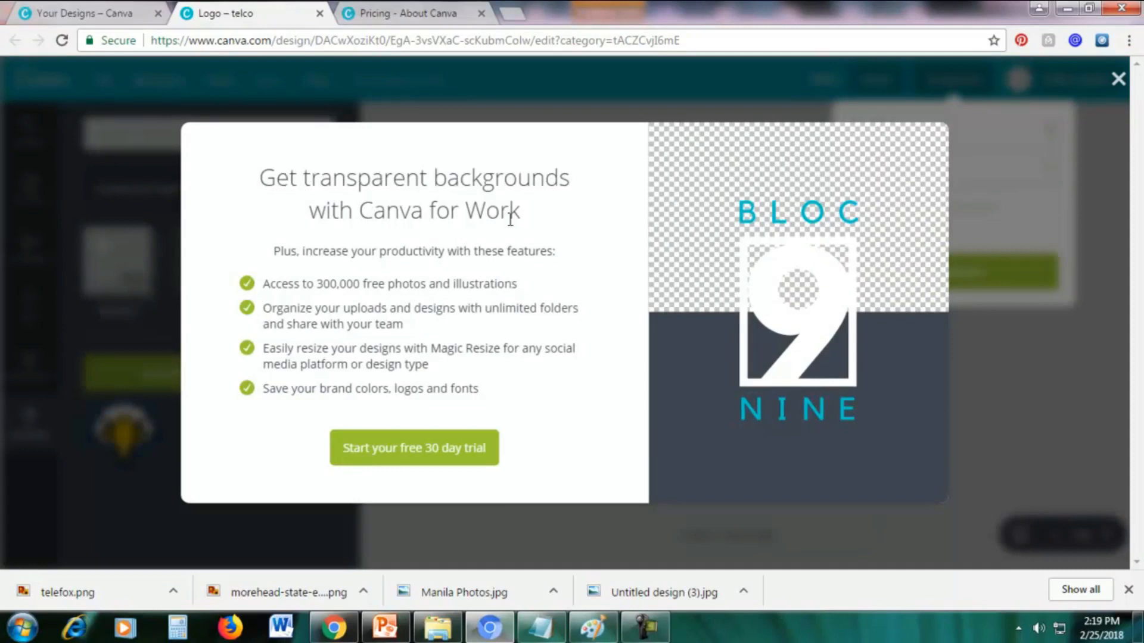
pyautogui.click(405, 16)
pyautogui.scroll(-2, 679, 292)
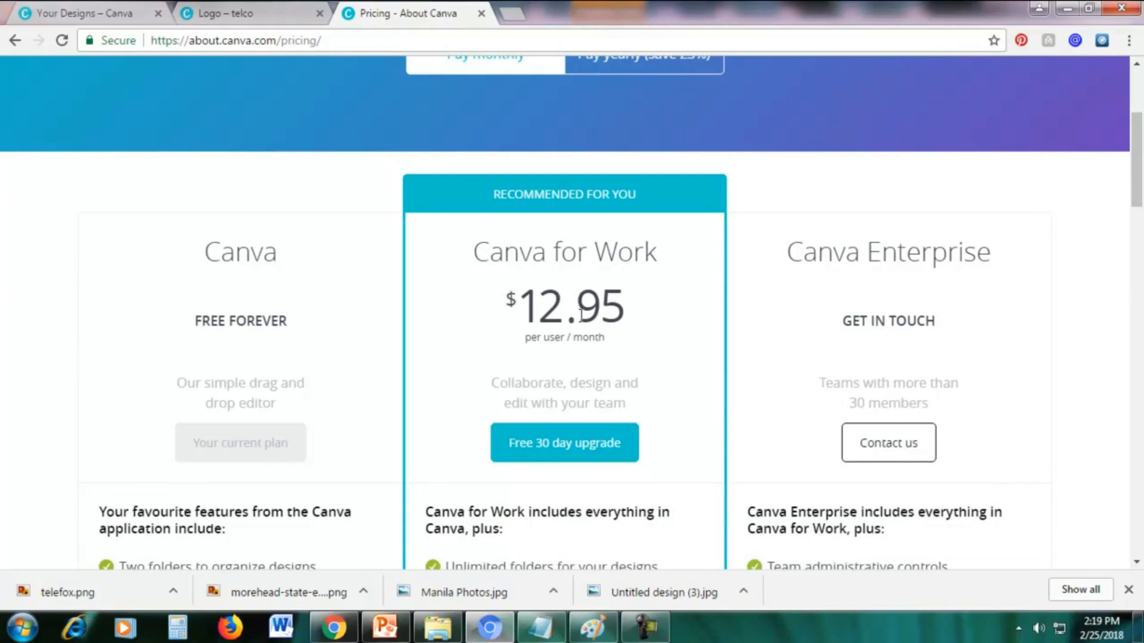
pyautogui.moveTo(207, 249); pyautogui.dragTo(276, 319)
pyautogui.click(275, 311)
pyautogui.moveTo(1139, 190); pyautogui.dragTo(1140, 204)
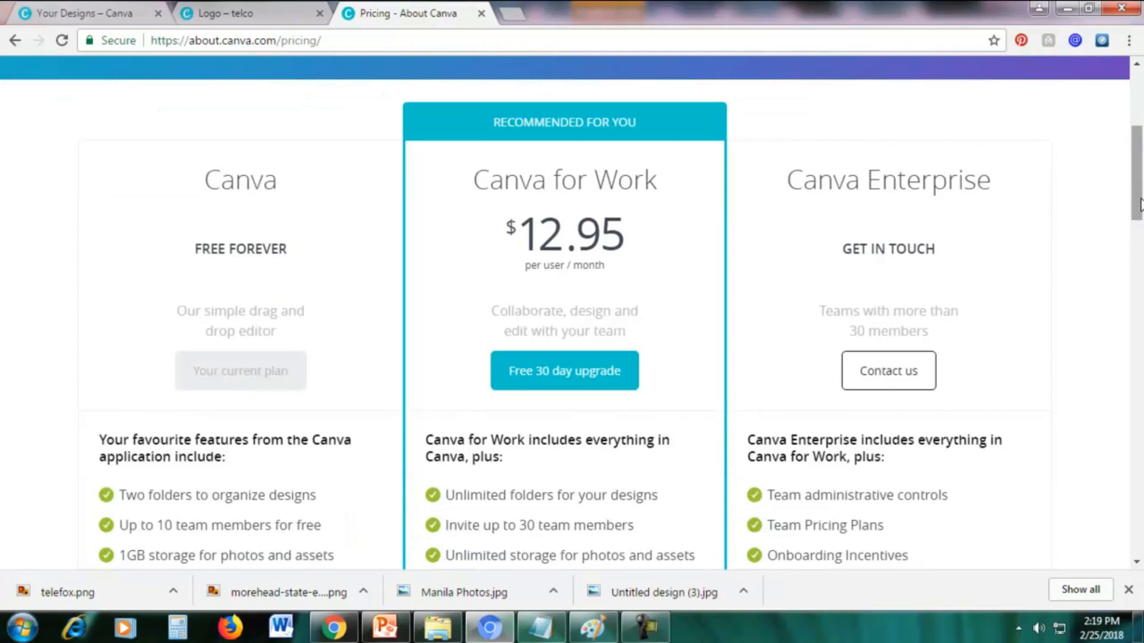
pyautogui.click(236, 15)
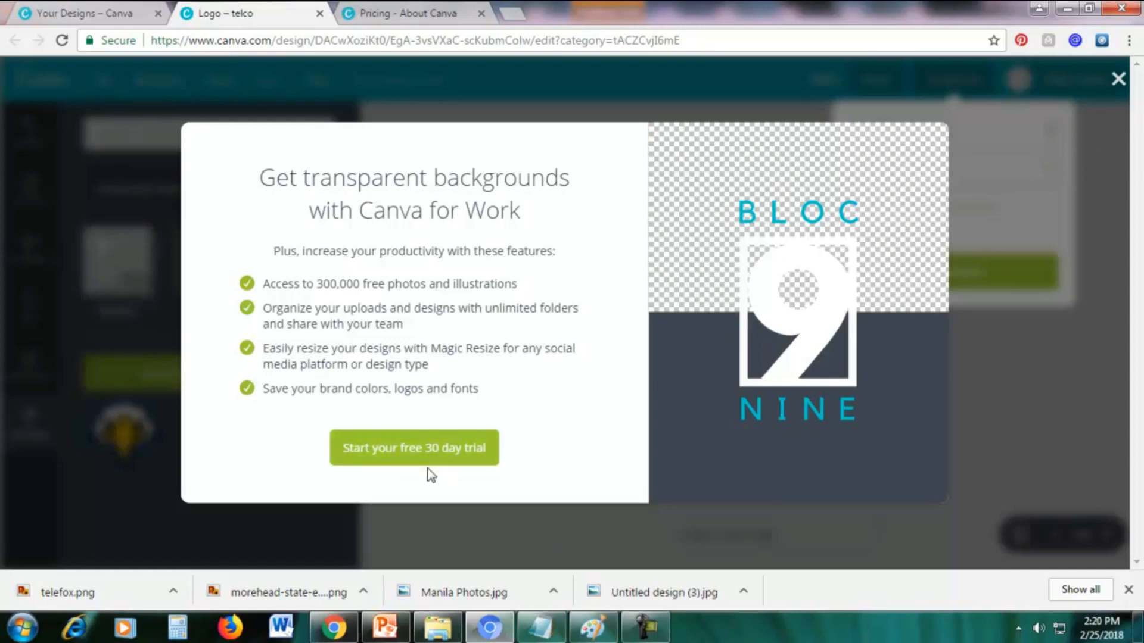
pyautogui.click(1118, 79)
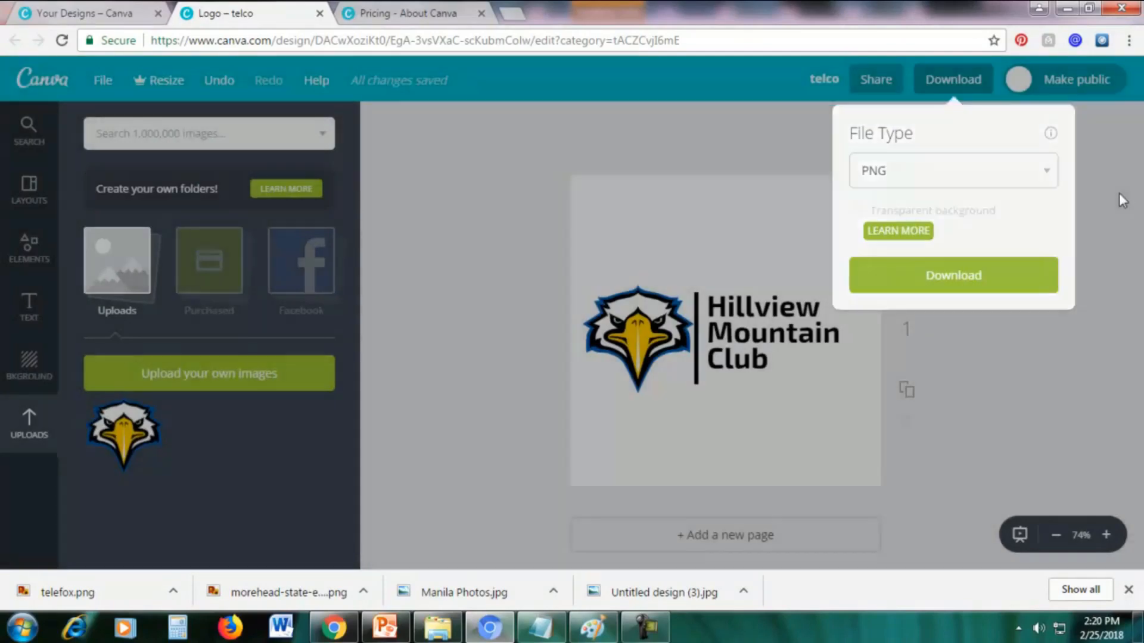
pyautogui.click(1119, 192)
# Choose PNG as the logo's download type and start the free 30-day Canva for Work trial from the transparent background offer.
pyautogui.click(937, 87)
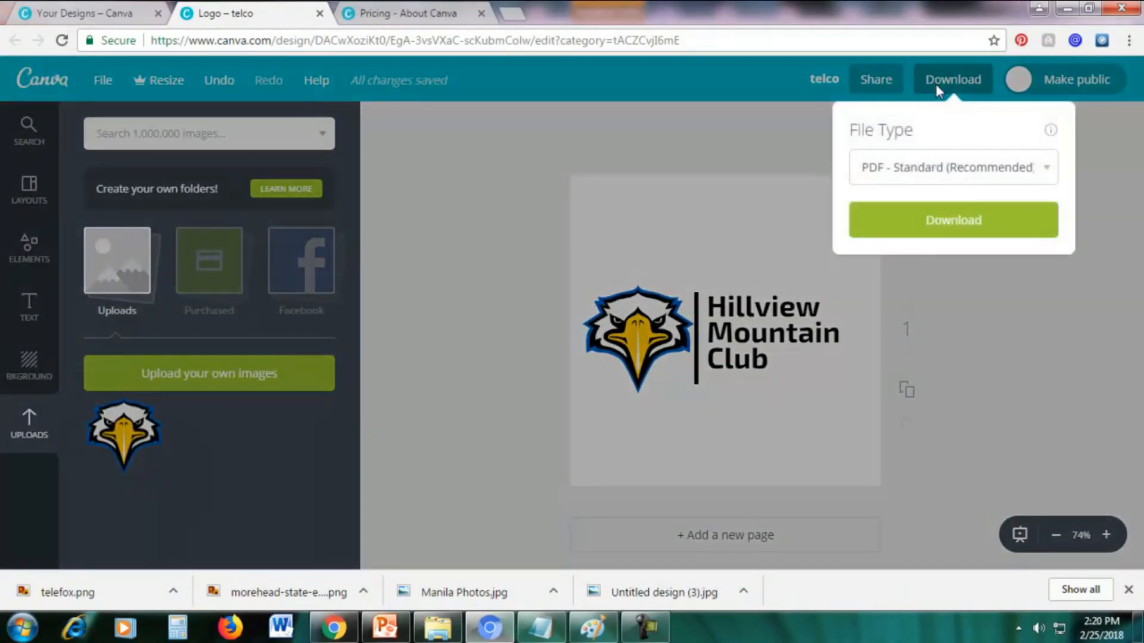
pyautogui.click(932, 166)
pyautogui.click(897, 210)
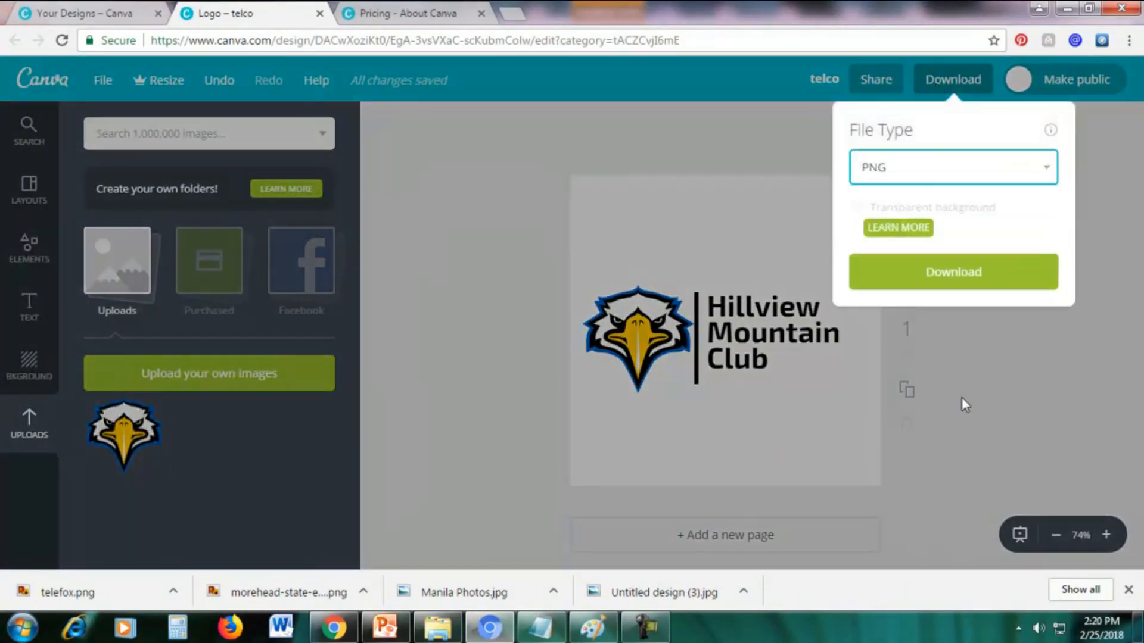
pyautogui.click(900, 228)
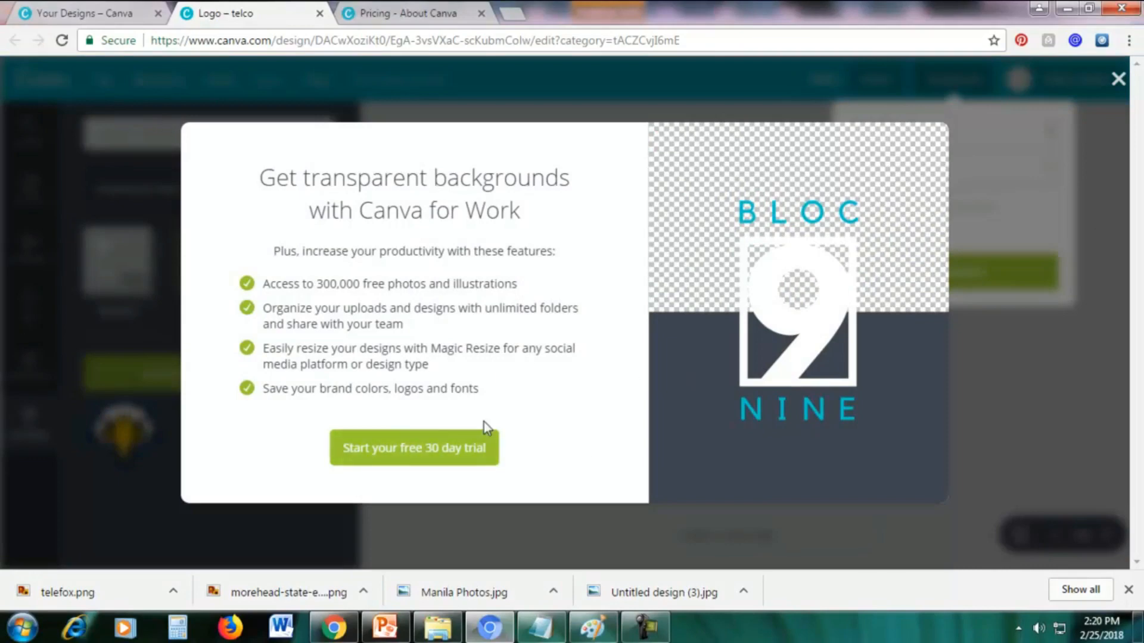
pyautogui.click(422, 456)
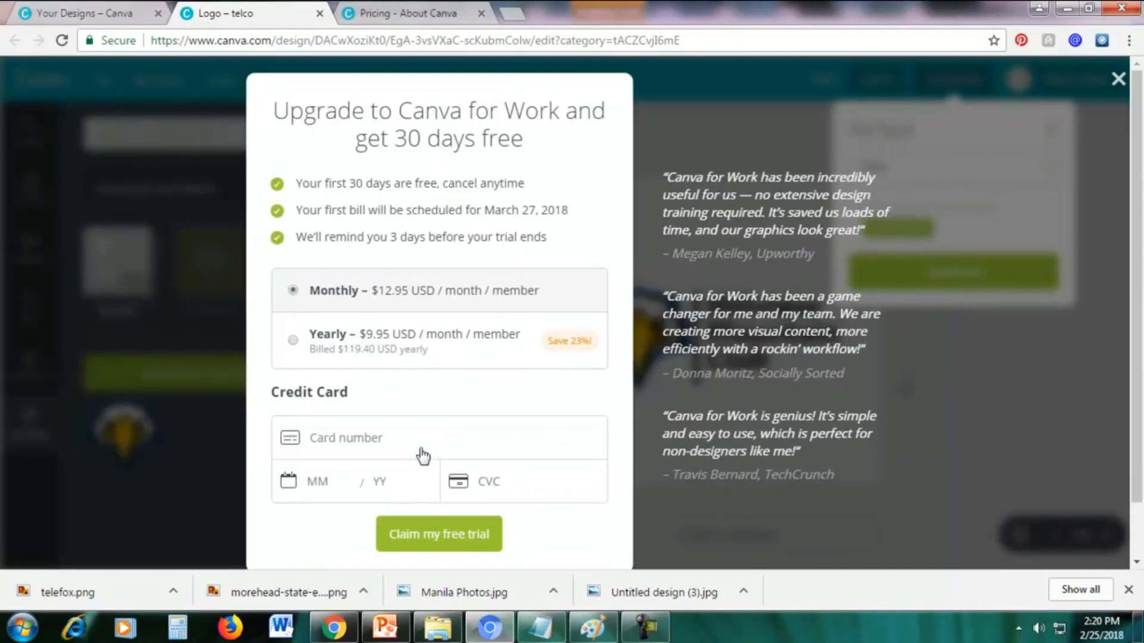
# Fill in the credit card number, expiry date and CVC for the monthly plan and claim the free trial.
pyautogui.scroll(-2, 683, 352)
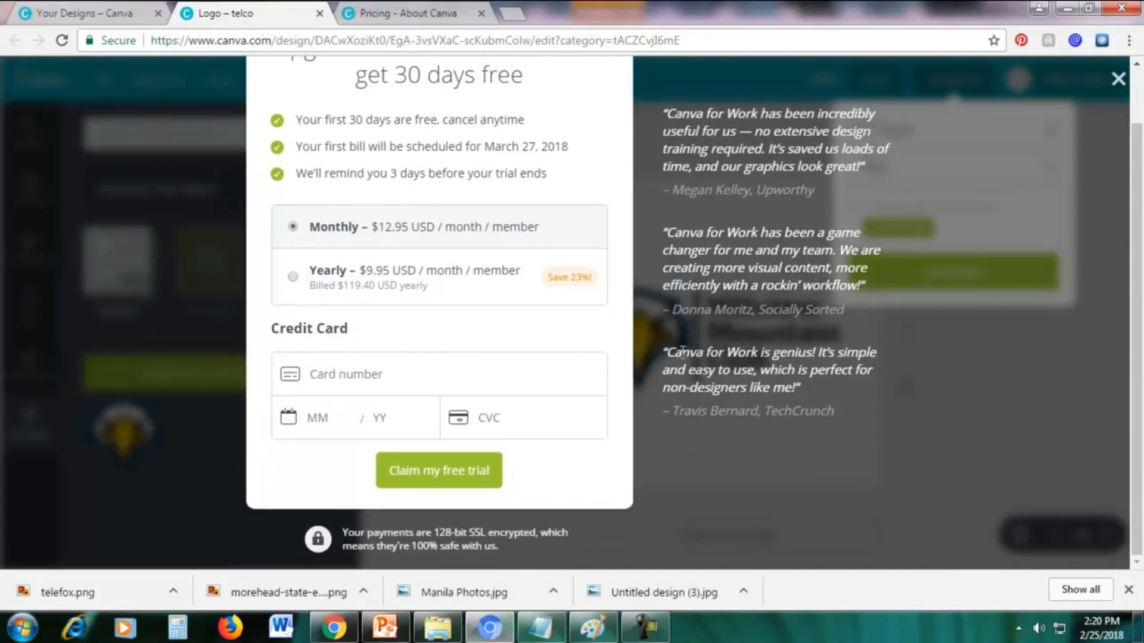
pyautogui.click(381, 378)
pyautogui.click(321, 411)
pyautogui.click(497, 414)
pyautogui.scroll(1, 752, 348)
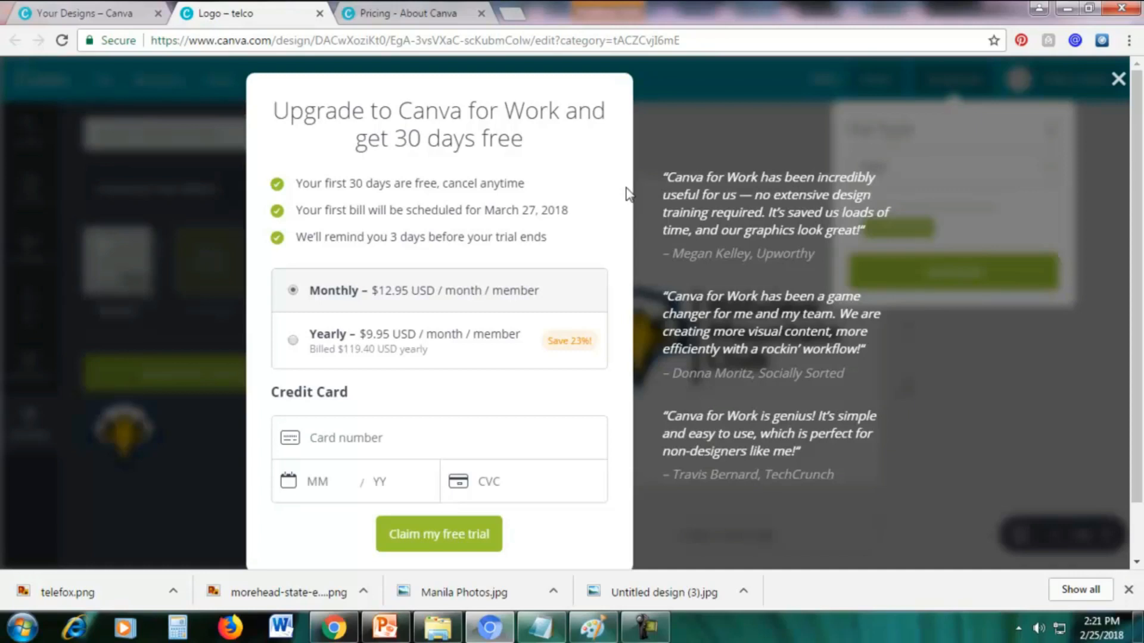
pyautogui.click(385, 435)
pyautogui.click(642, 630)
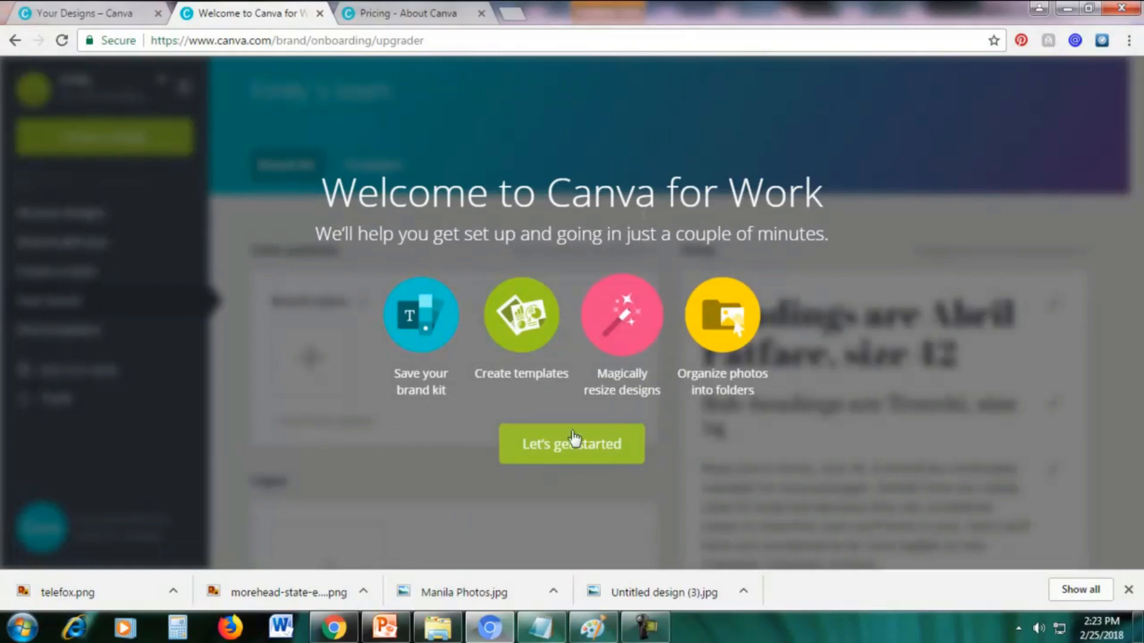
# Set orange as the brand color in the Brand Kit setup and postpone the logo upload and brand fonts.
pyautogui.click(542, 457)
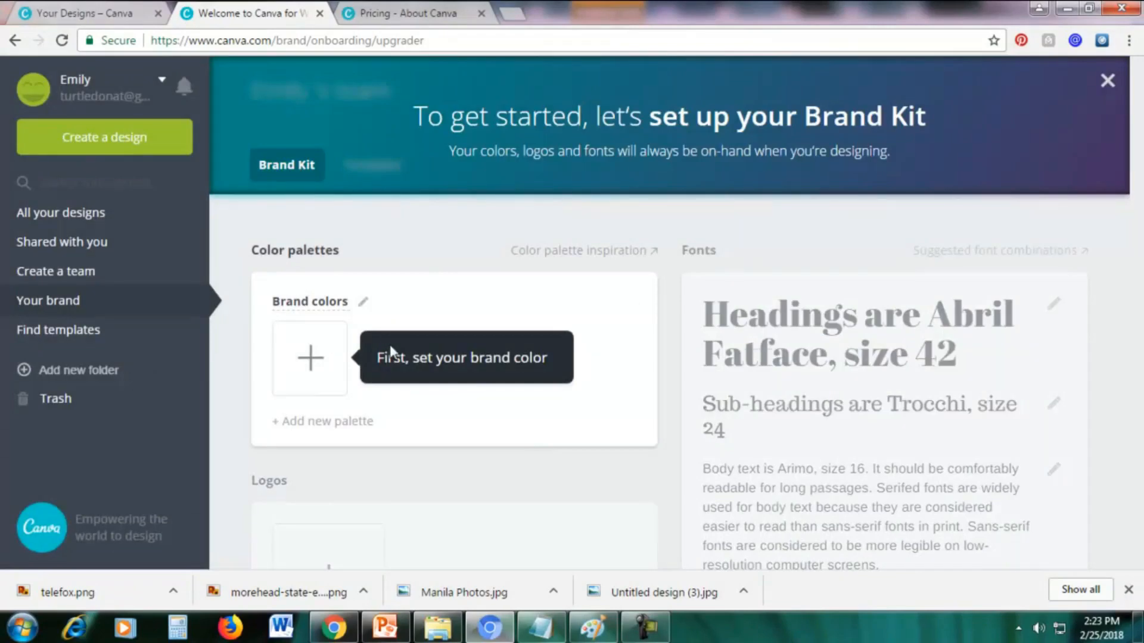
pyautogui.click(307, 367)
pyautogui.click(331, 369)
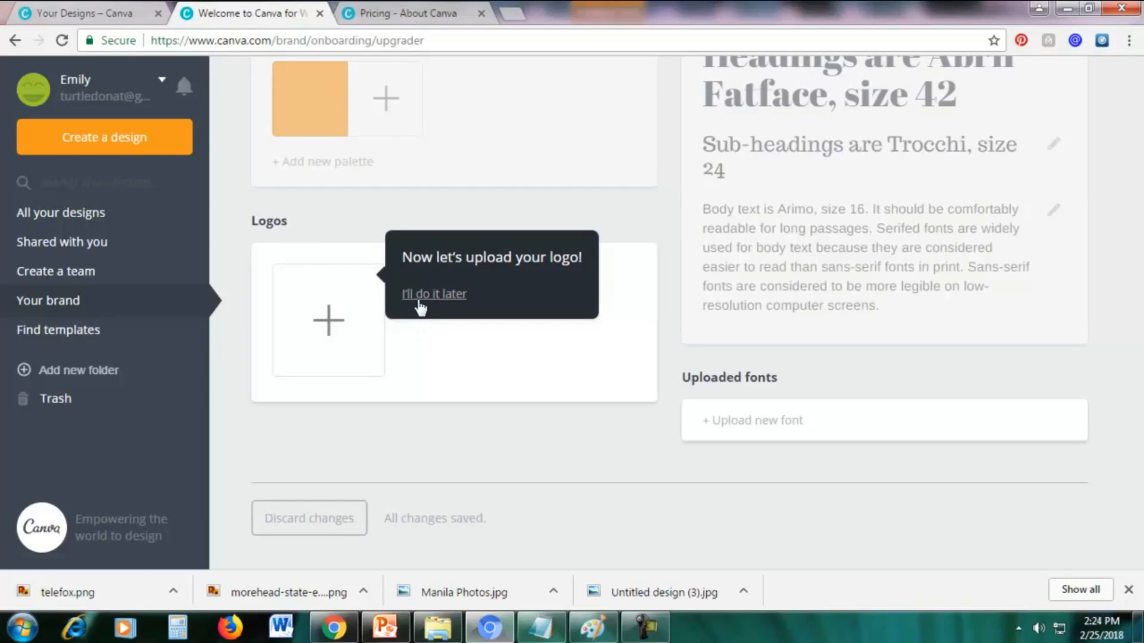
pyautogui.click(423, 293)
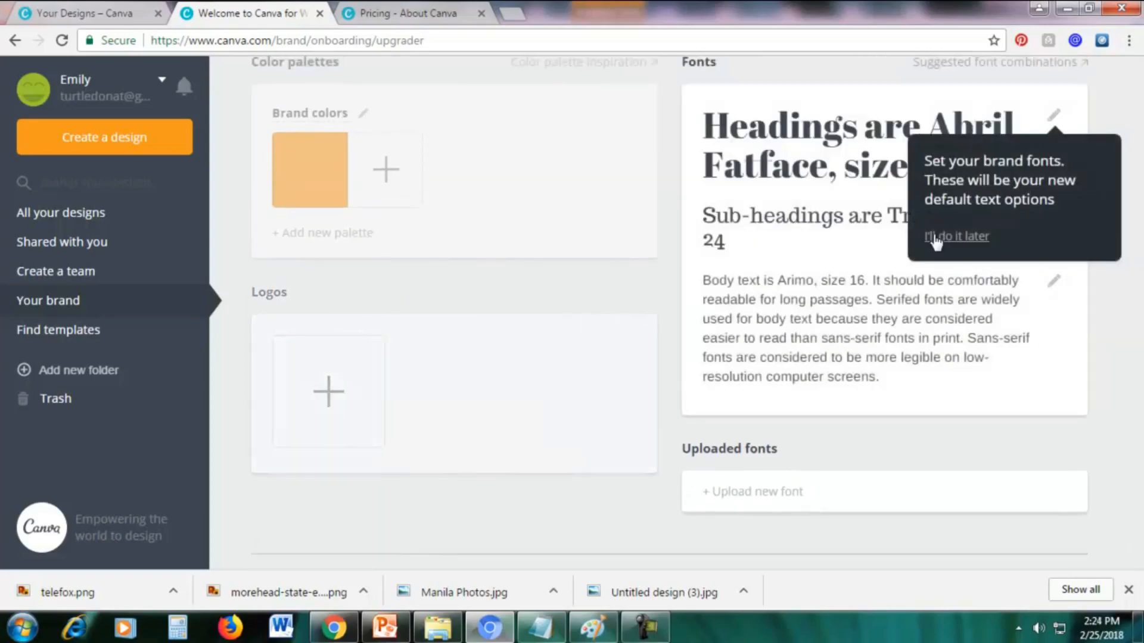
pyautogui.click(936, 237)
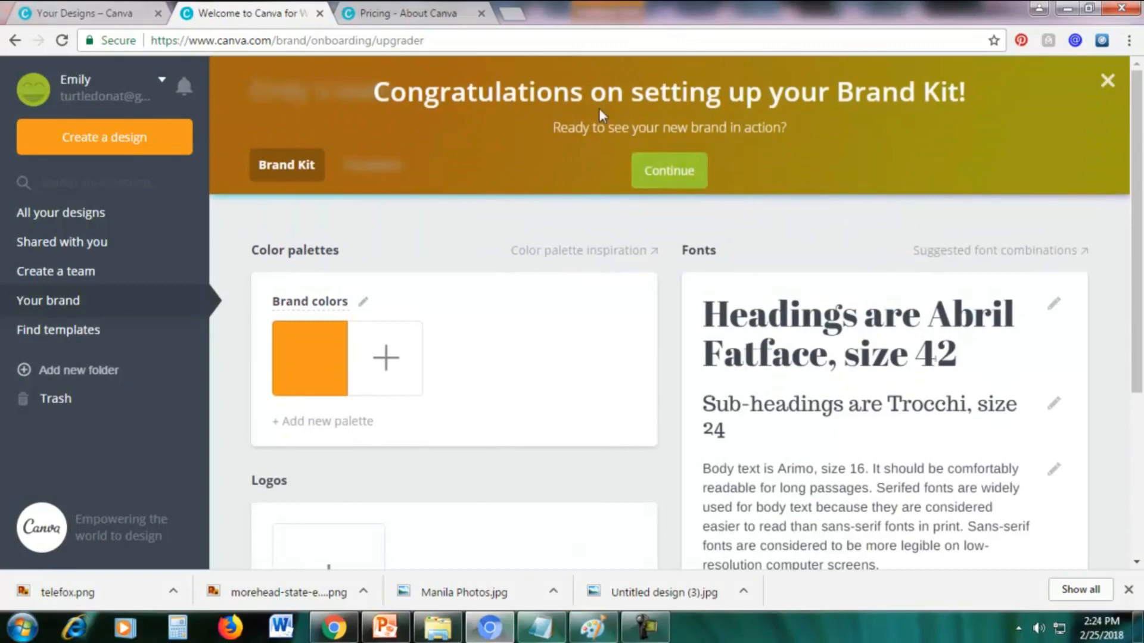
# Continue to the new brand templates, close the introduction and look through the Instagram and presentation templates.
pyautogui.click(664, 172)
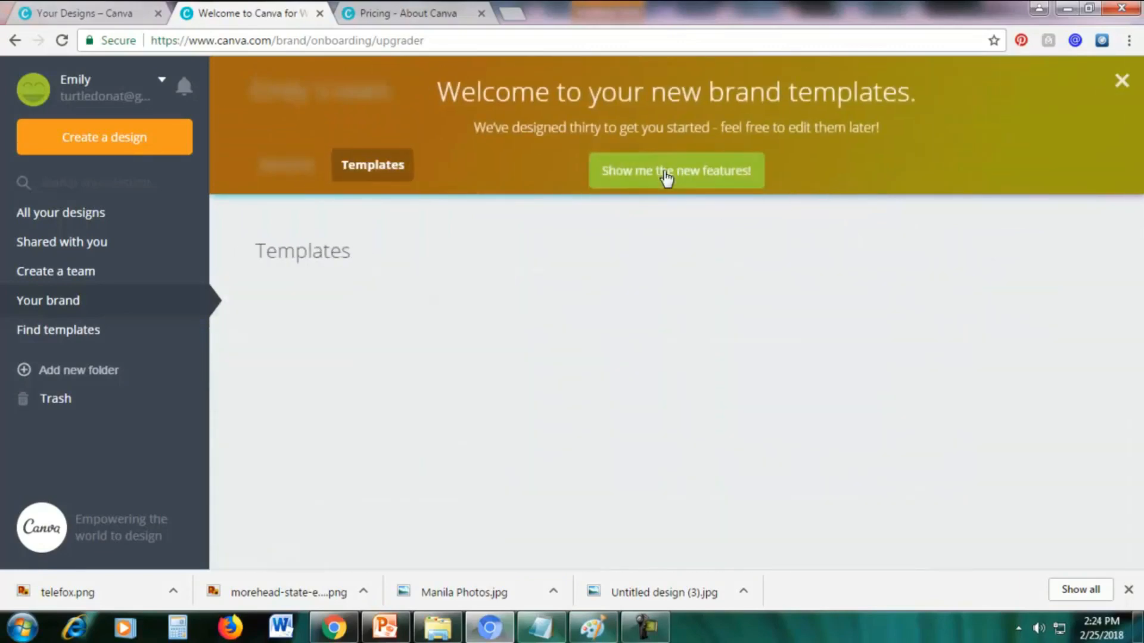
pyautogui.click(1118, 84)
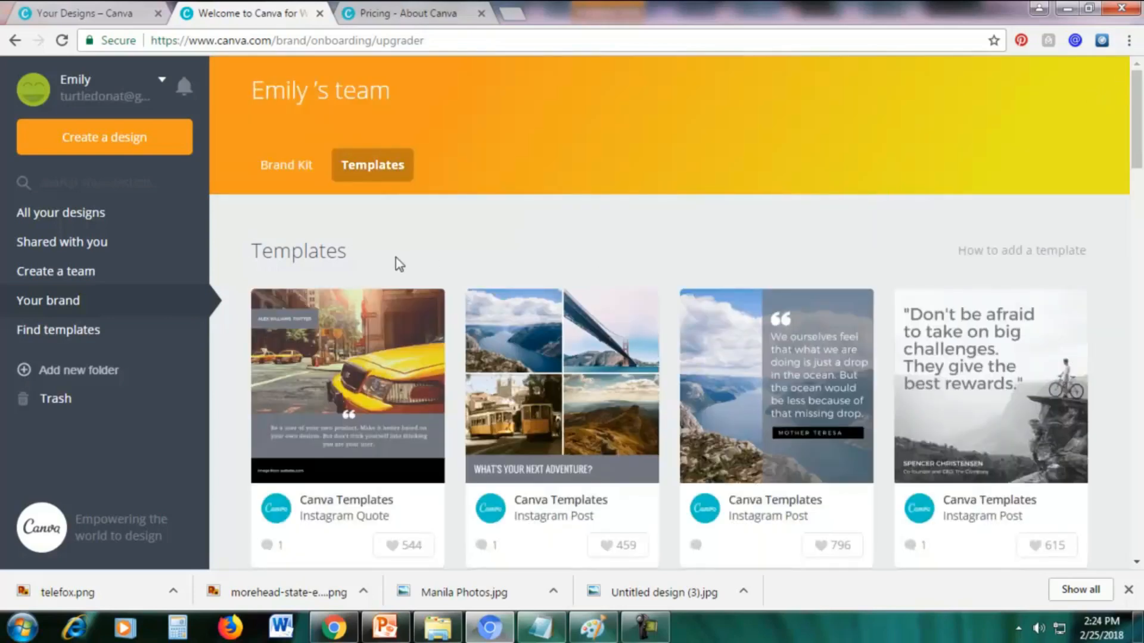
pyautogui.scroll(-8, 574, 239)
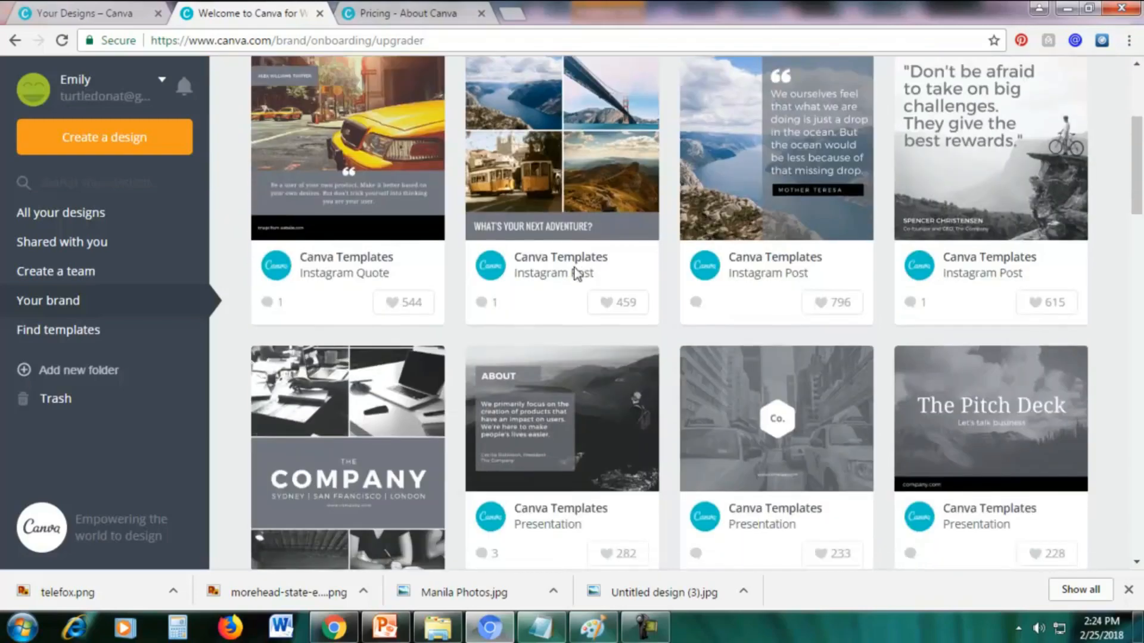
pyautogui.scroll(6, 577, 280)
pyautogui.scroll(2, 574, 280)
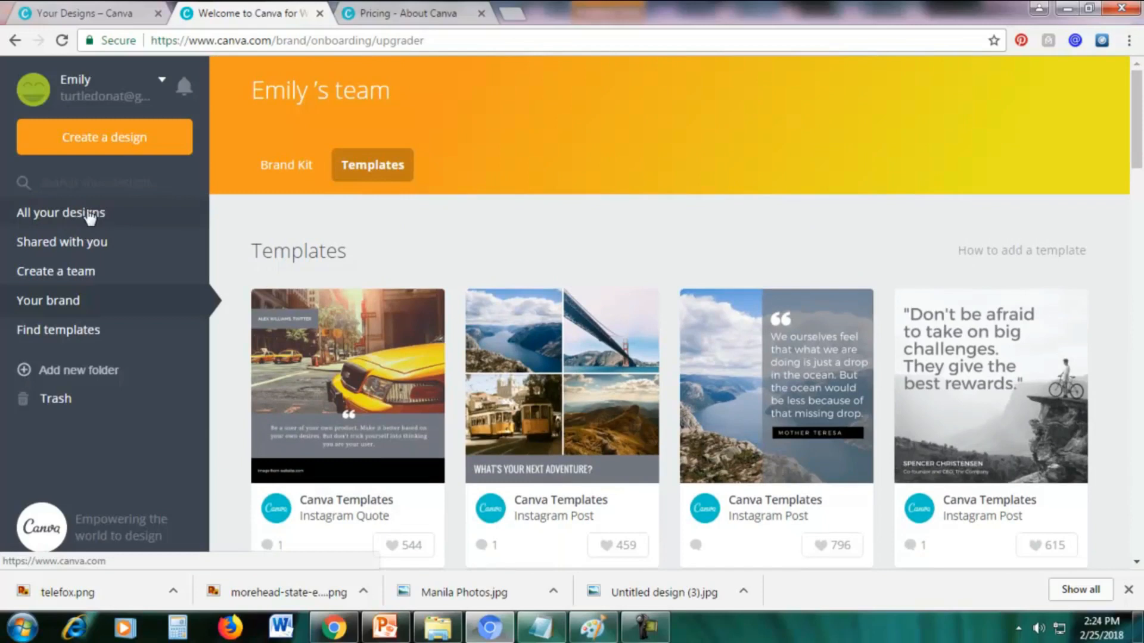
# Reopen the telco logo design from all your designs and dismiss the free photos and illustrations announcement.
pyautogui.click(69, 215)
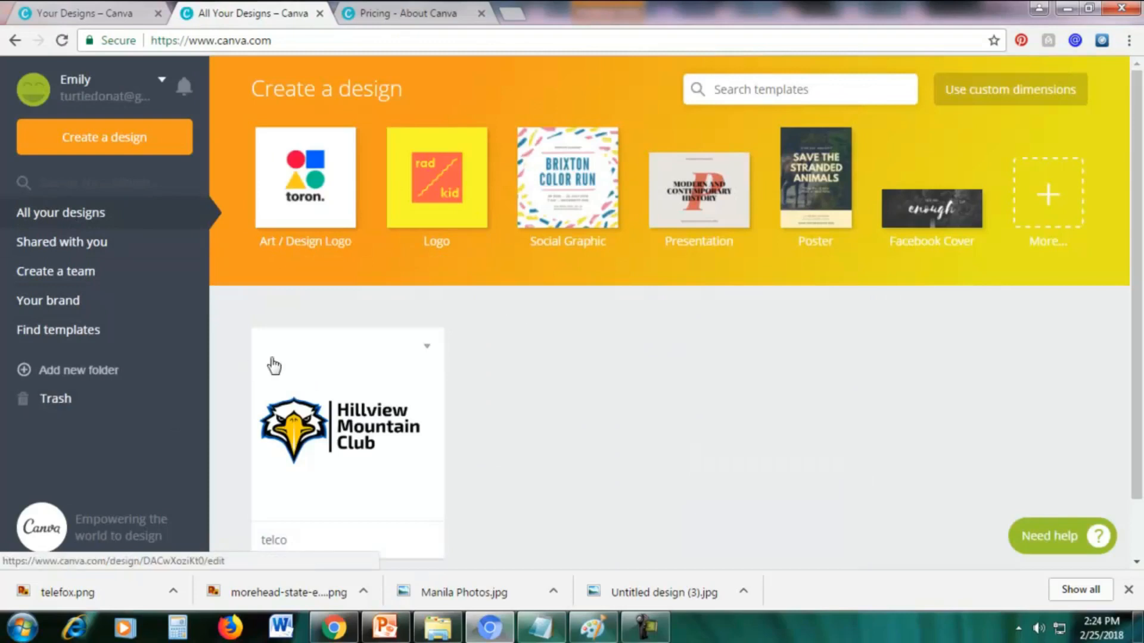
pyautogui.click(320, 348)
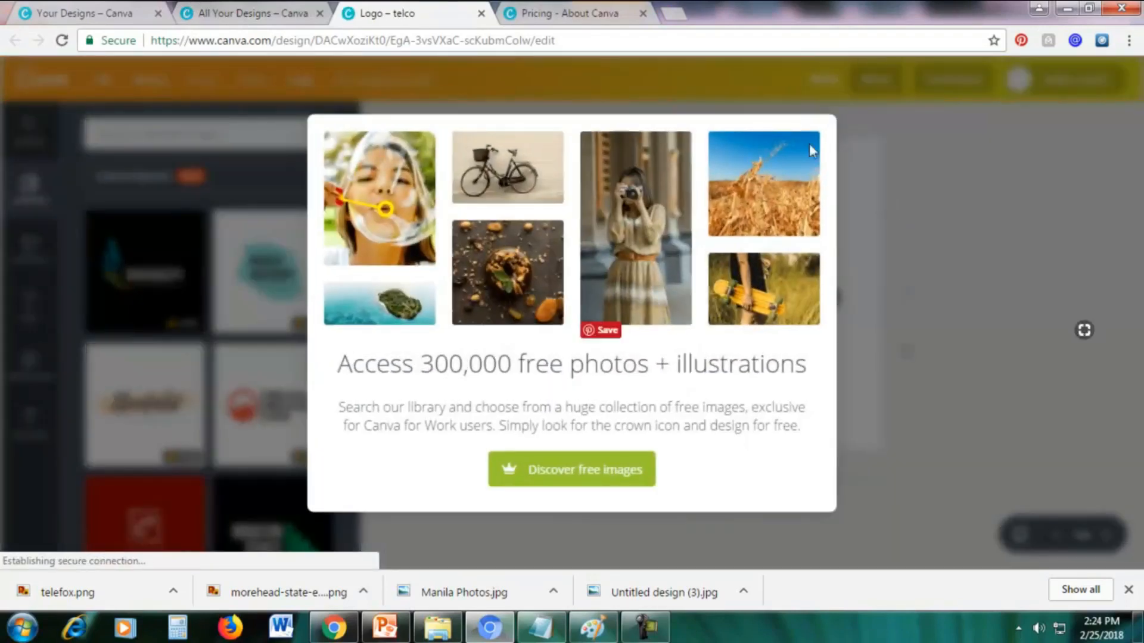
pyautogui.click(910, 127)
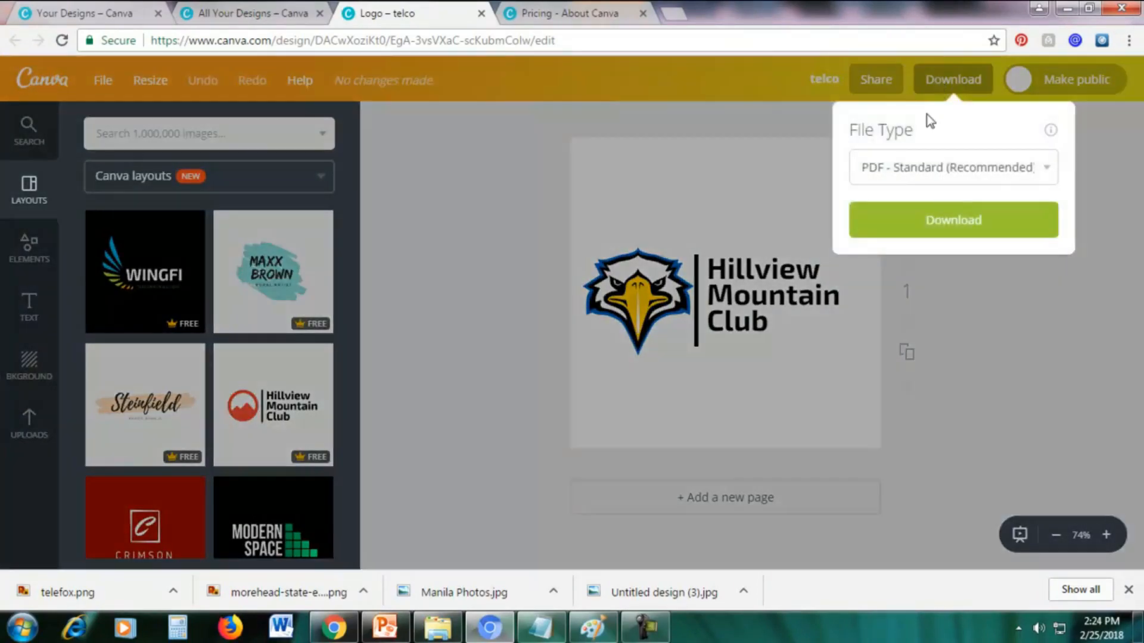
# Download the Hillview Mountain Club logo as a PNG with a transparent background and close the mobile app offer.
pyautogui.click(913, 168)
pyautogui.click(889, 212)
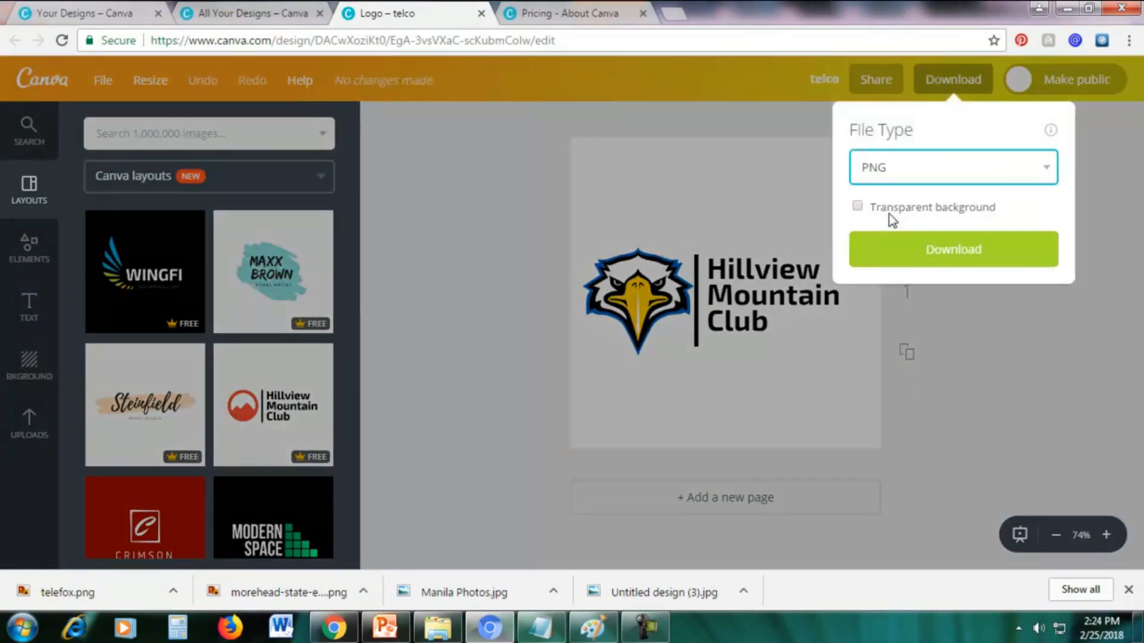
pyautogui.click(858, 206)
pyautogui.click(958, 249)
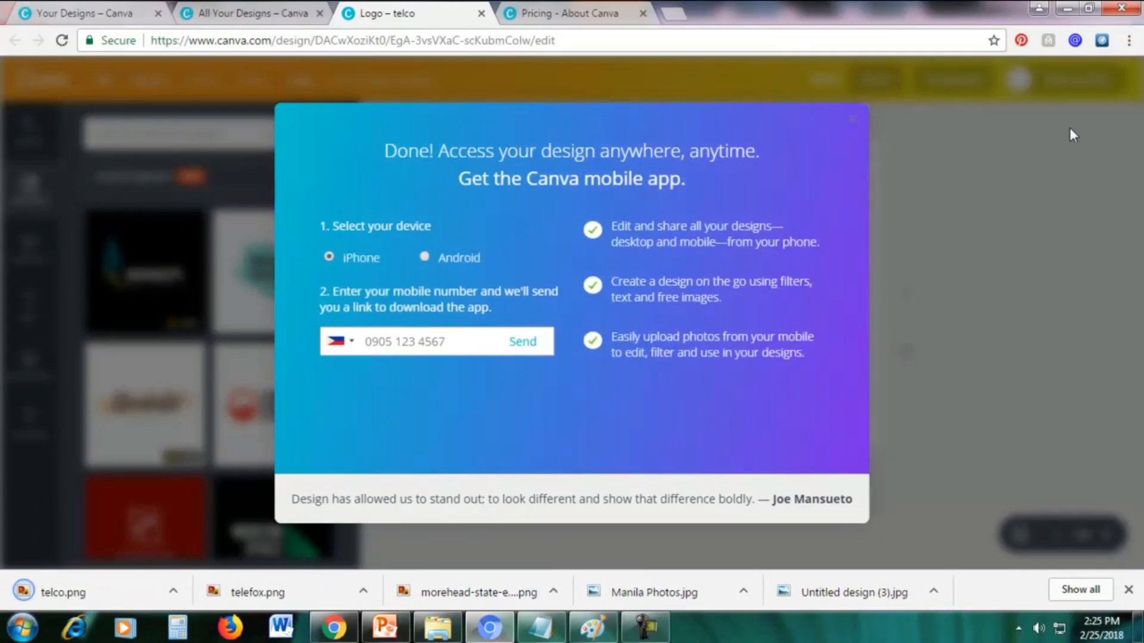
pyautogui.click(853, 120)
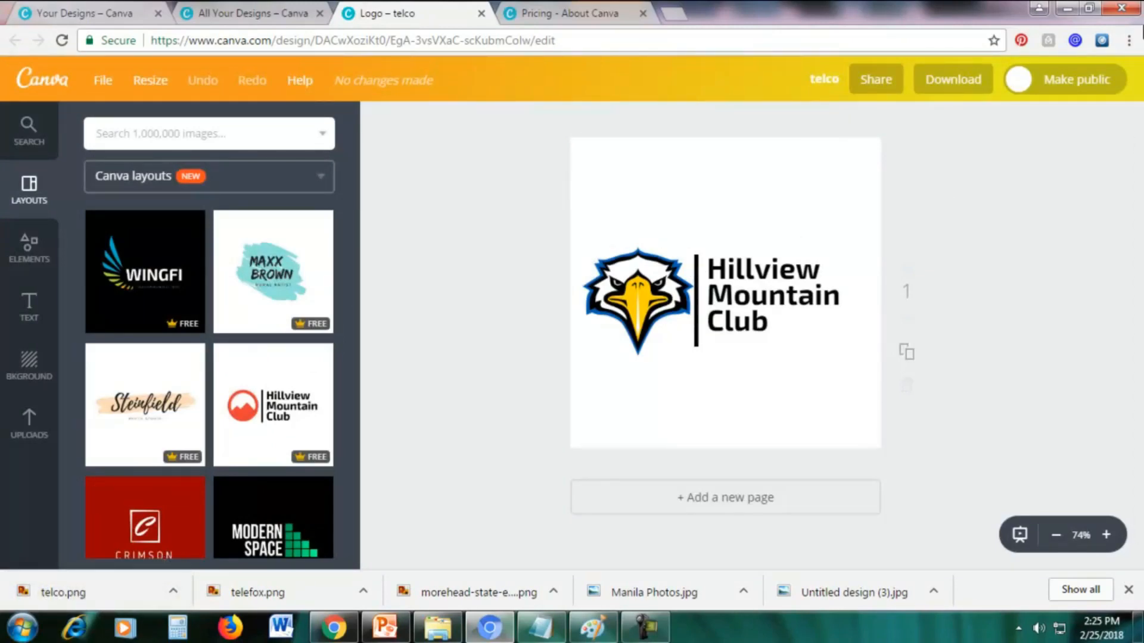
# Bring up the browser's downloads list and open the downloaded telco.png.
pyautogui.click(1128, 40)
pyautogui.click(993, 150)
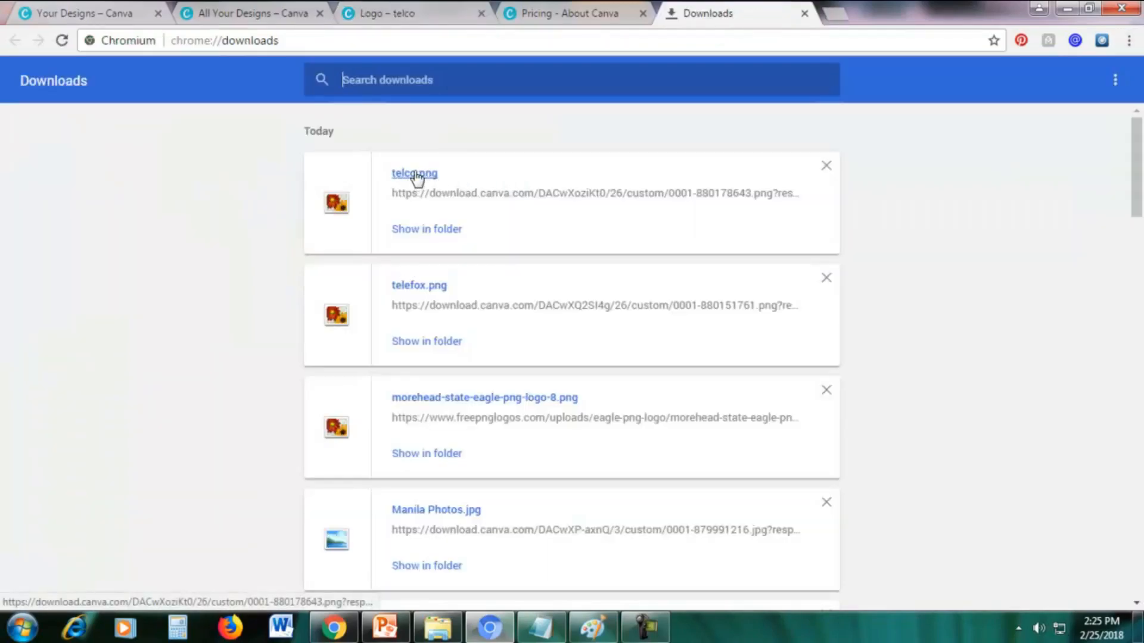
pyautogui.click(427, 174)
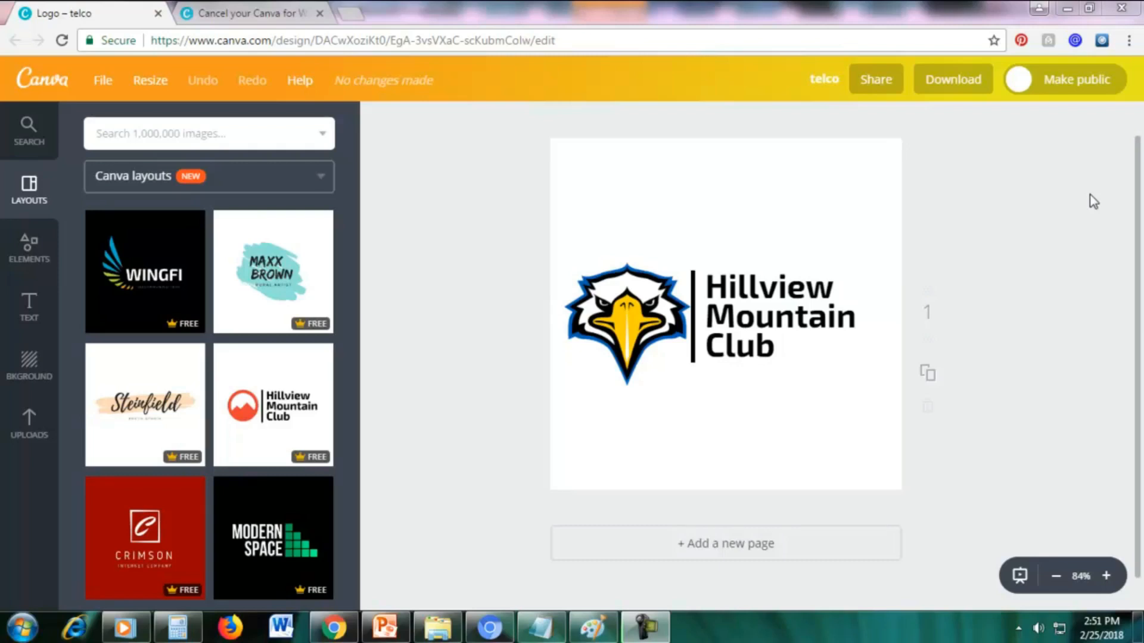
# Replace the design's web address with Canva's and load the page of all your designs.
pyautogui.click(310, 40)
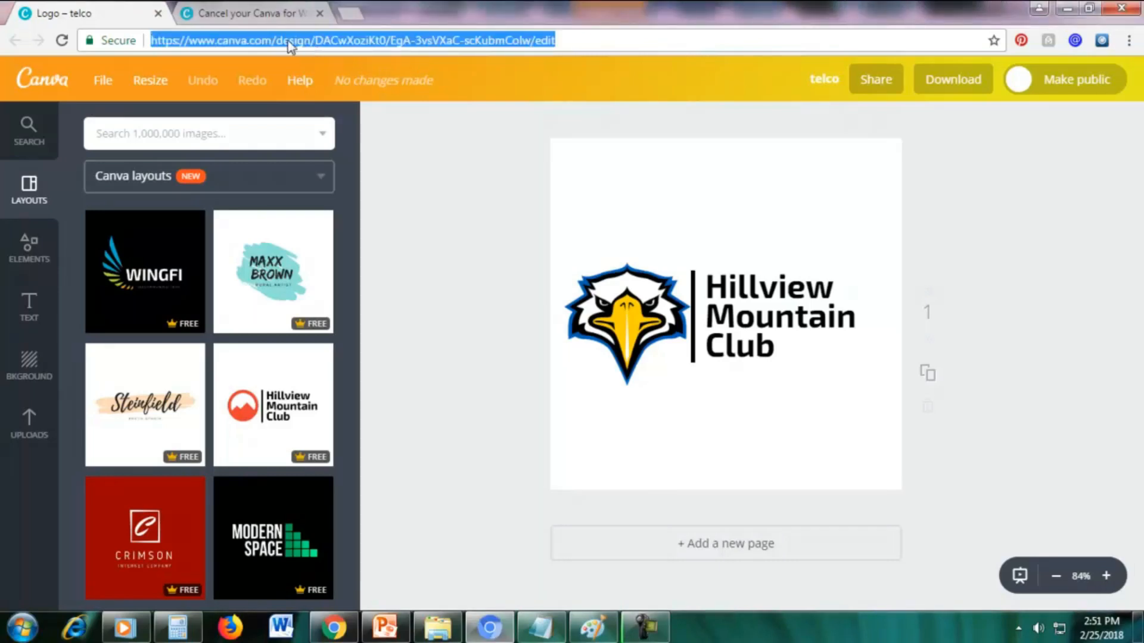
pyautogui.click(289, 47)
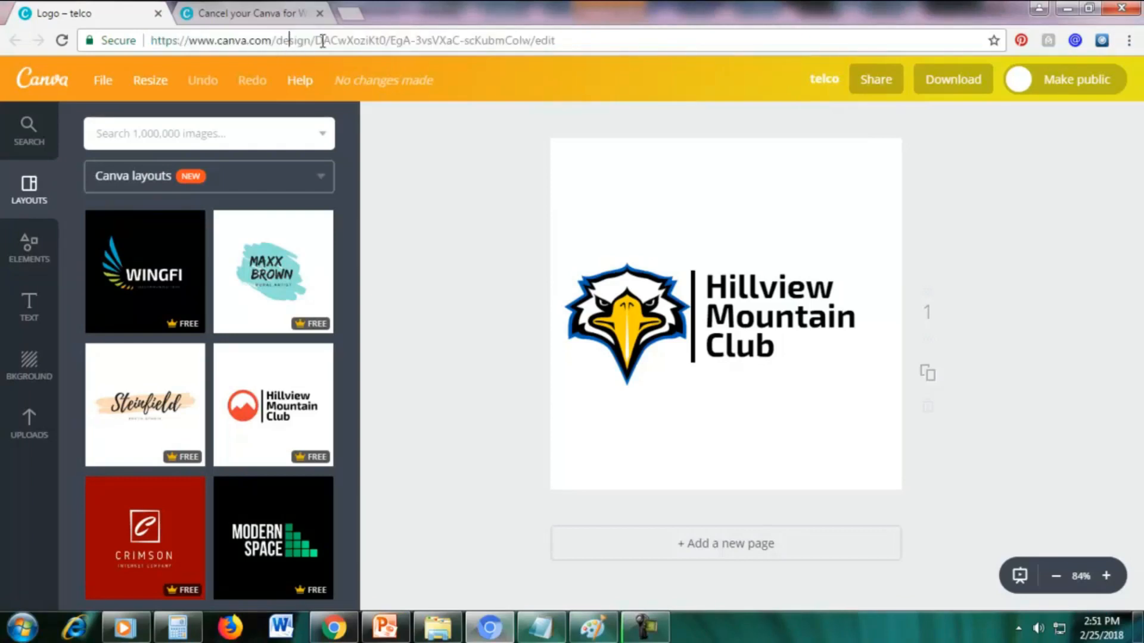
pyautogui.click(634, 39)
pyautogui.moveTo(634, 39); pyautogui.dragTo(143, 44)
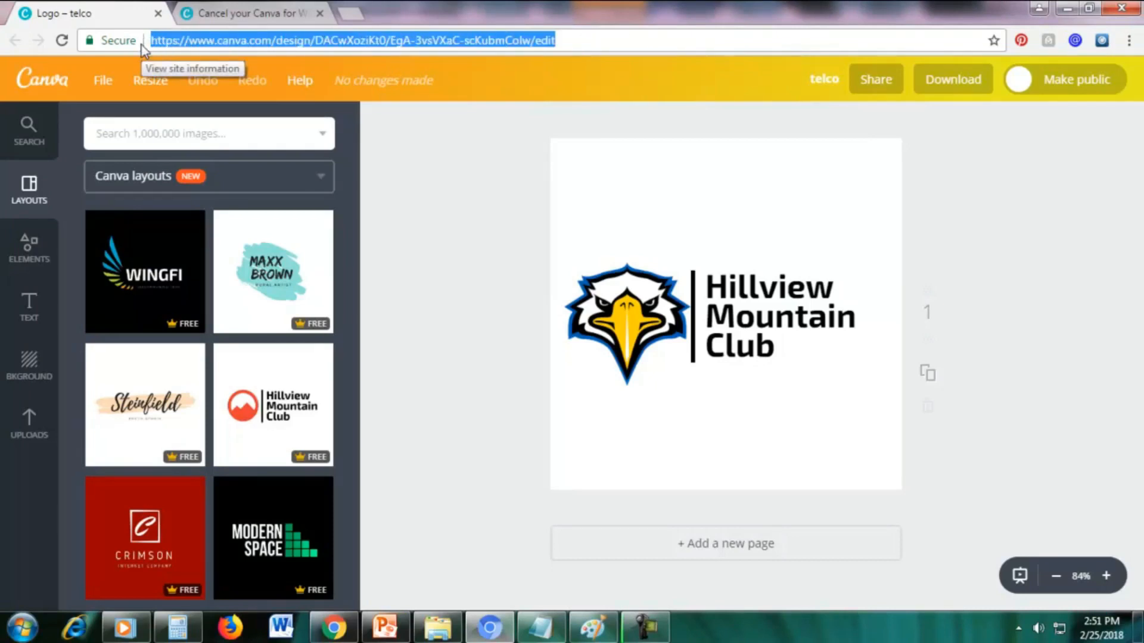
pyautogui.write('canva.com')
pyautogui.press('Return')
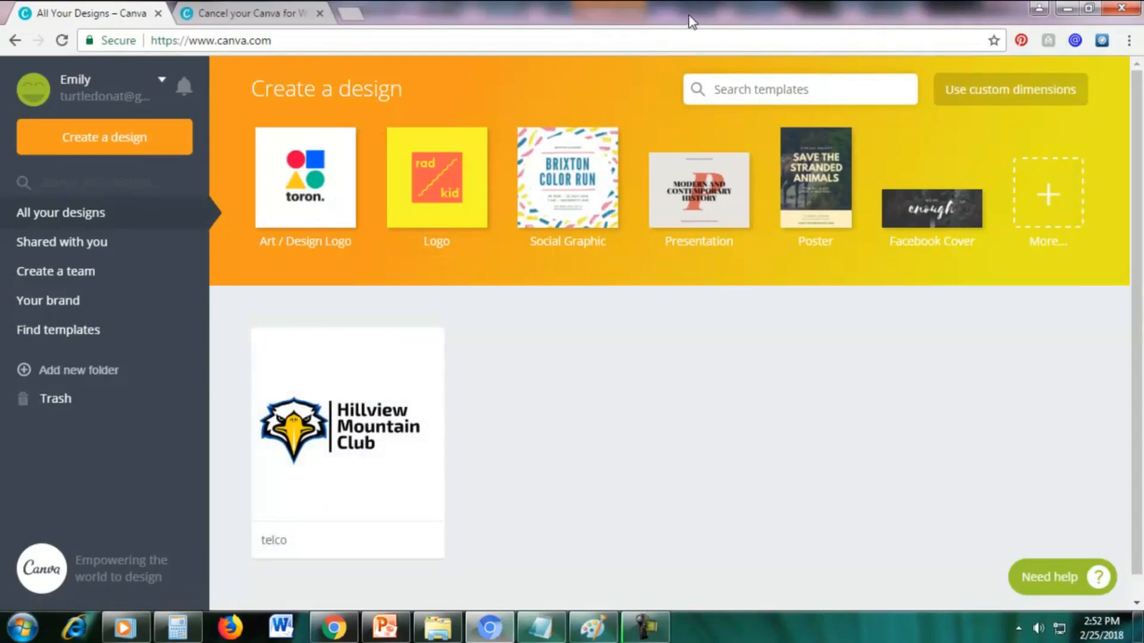
# Open the account settings and show the Billing & Teams section.
pyautogui.click(75, 82)
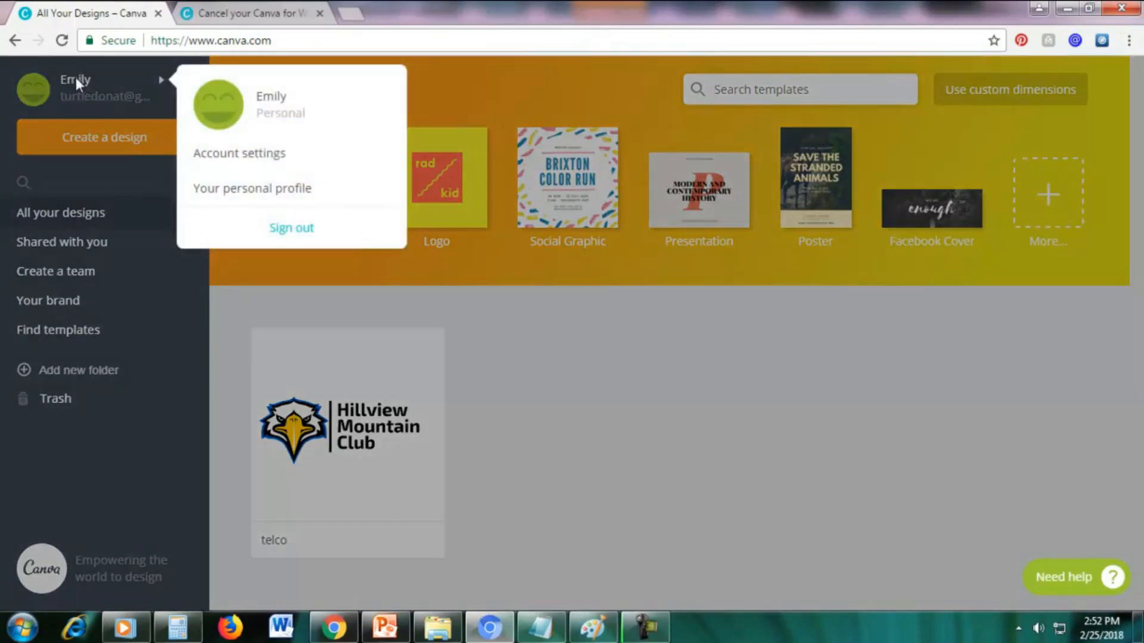
pyautogui.click(274, 156)
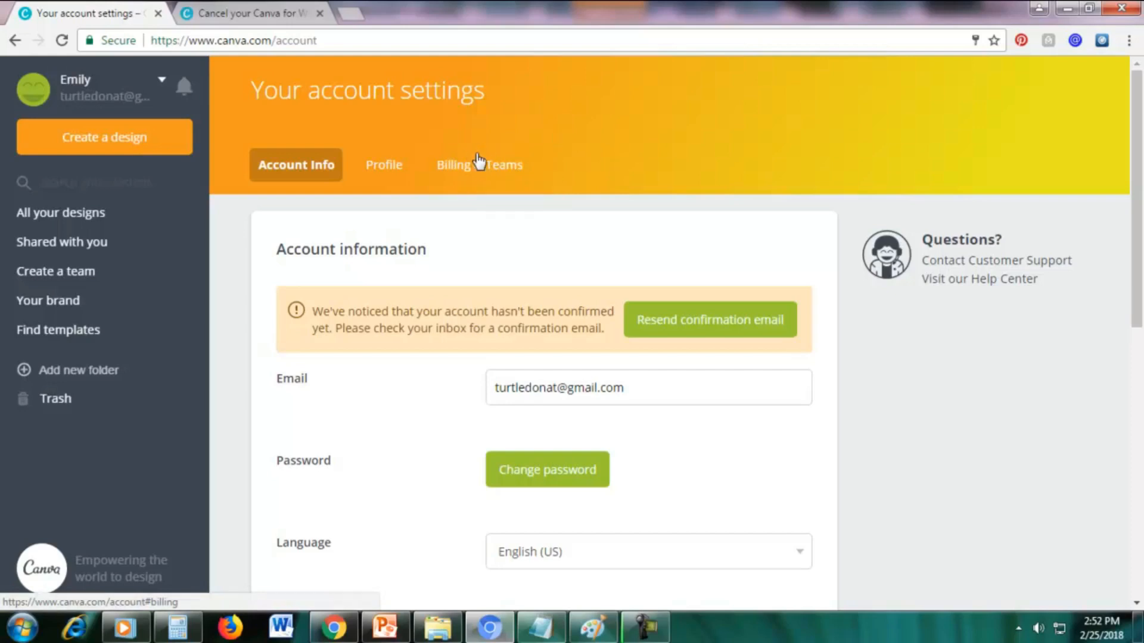
pyautogui.click(475, 175)
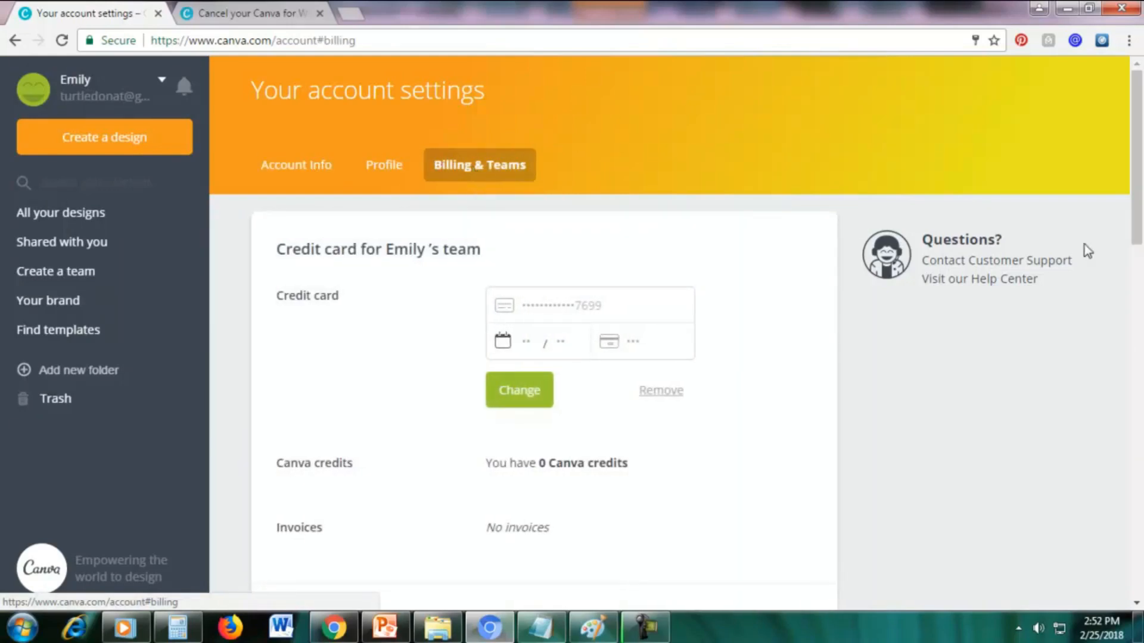
# Review the yearly and monthly options for the team's Canva for Work plan, and leave without confirming a change.
pyautogui.scroll(-9, 1128, 250)
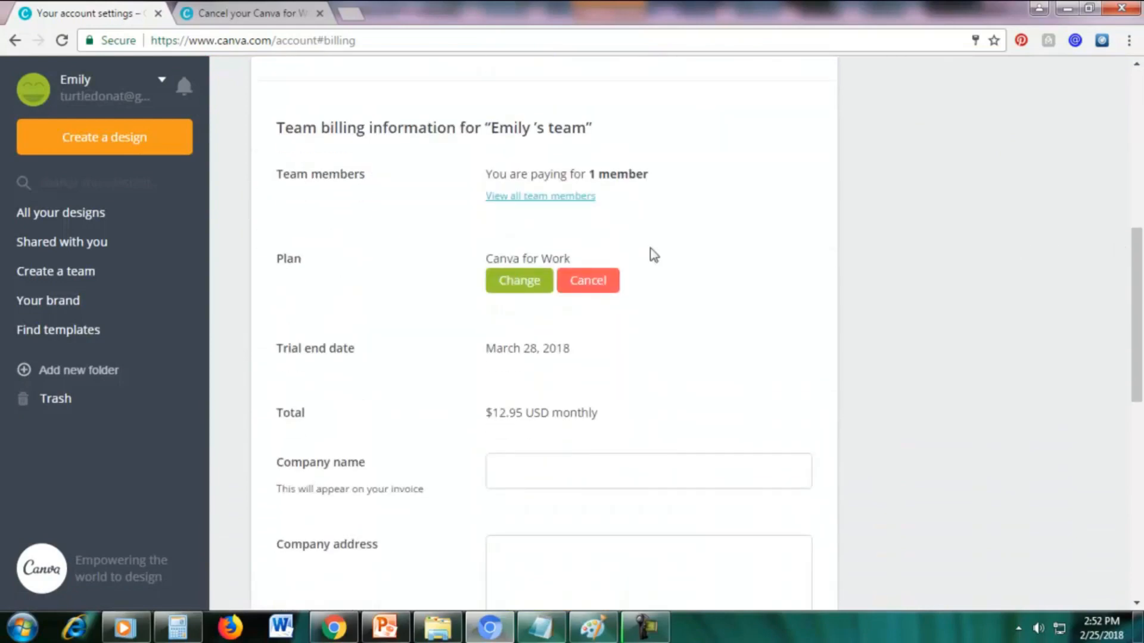
pyautogui.moveTo(284, 262); pyautogui.dragTo(305, 262)
pyautogui.click(306, 263)
pyautogui.click(512, 291)
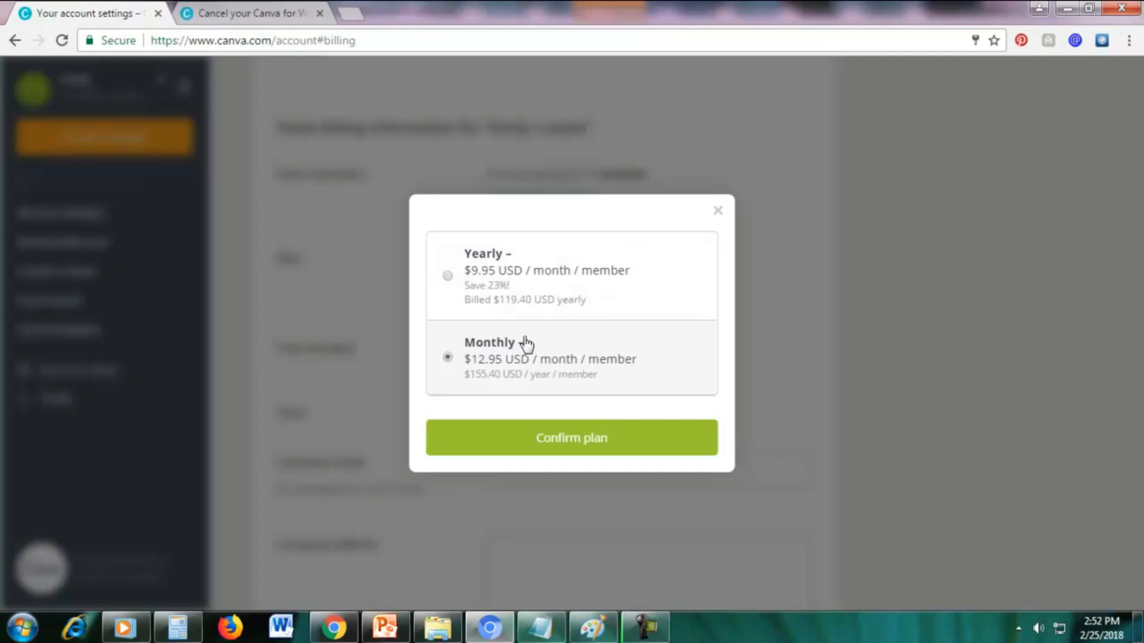
pyautogui.click(450, 285)
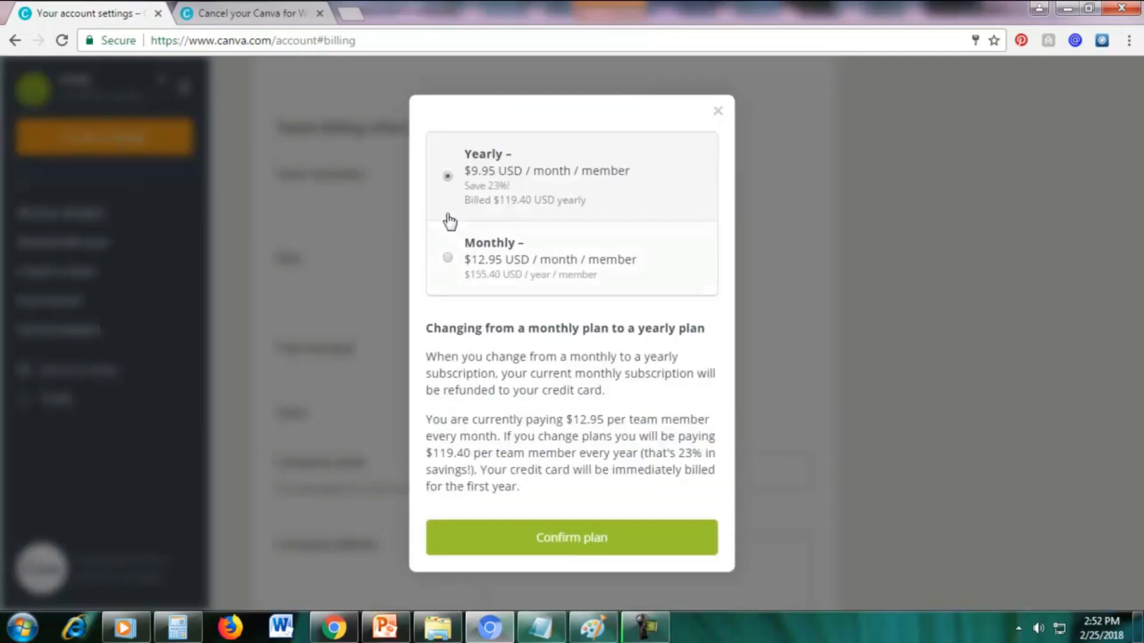
pyautogui.click(447, 257)
pyautogui.click(717, 210)
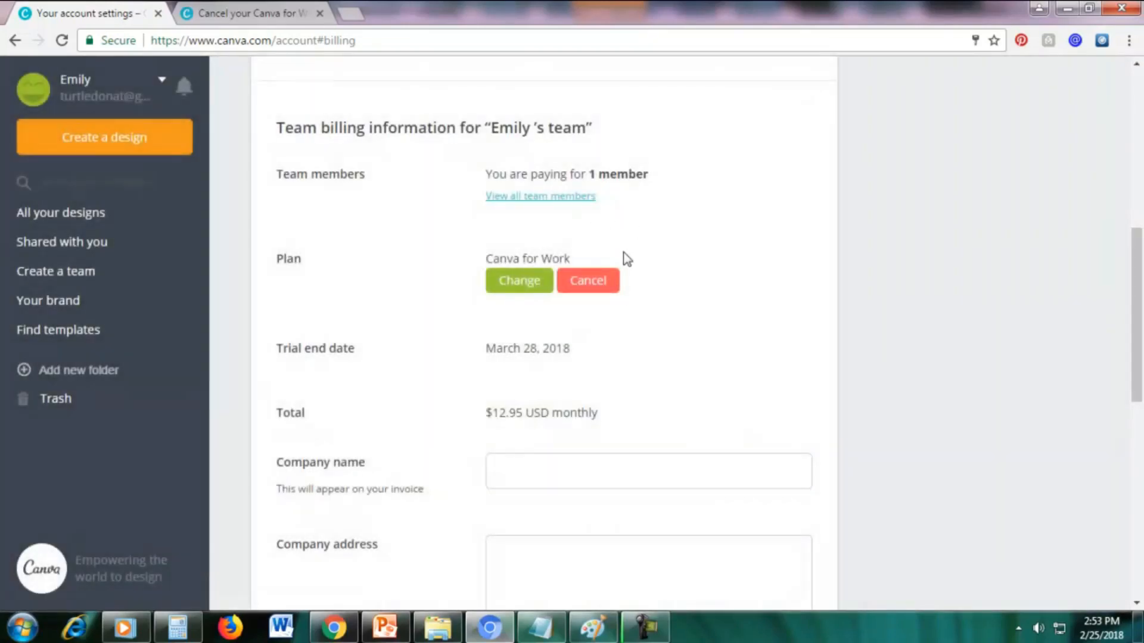
# Cancel the Canva for Work subscription and decline the feedback survey.
pyautogui.click(588, 283)
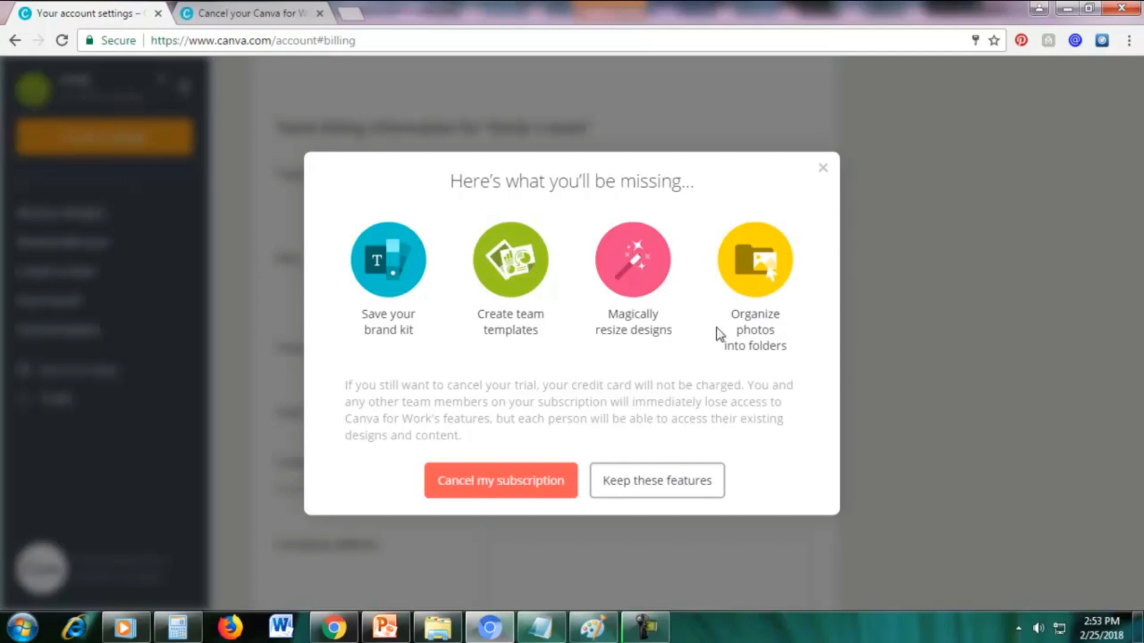
pyautogui.click(480, 481)
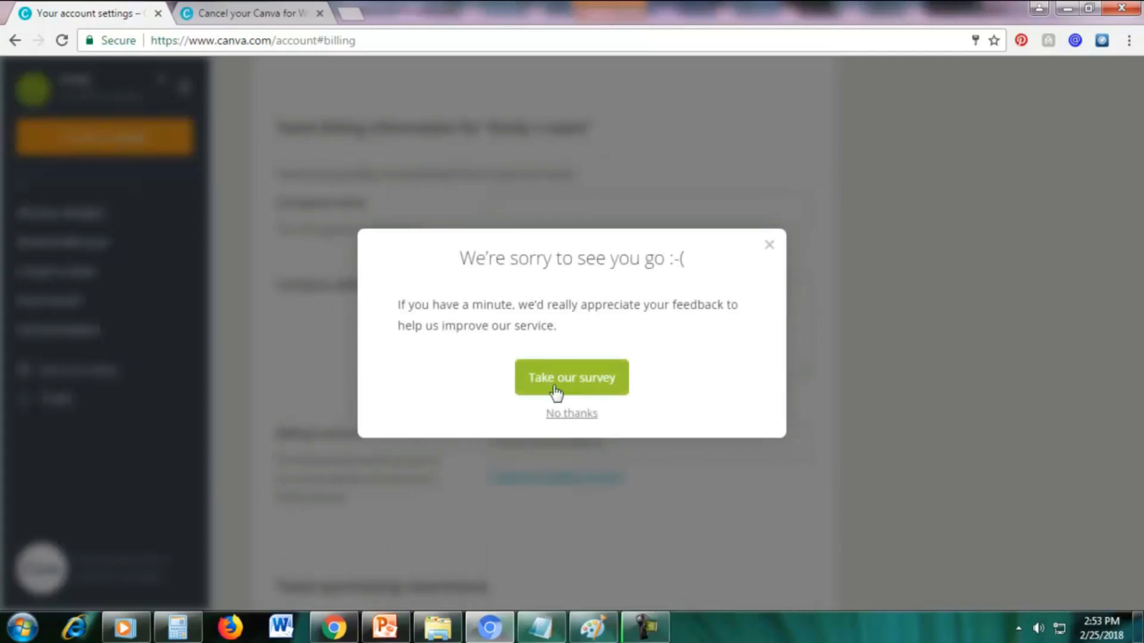
pyautogui.click(564, 414)
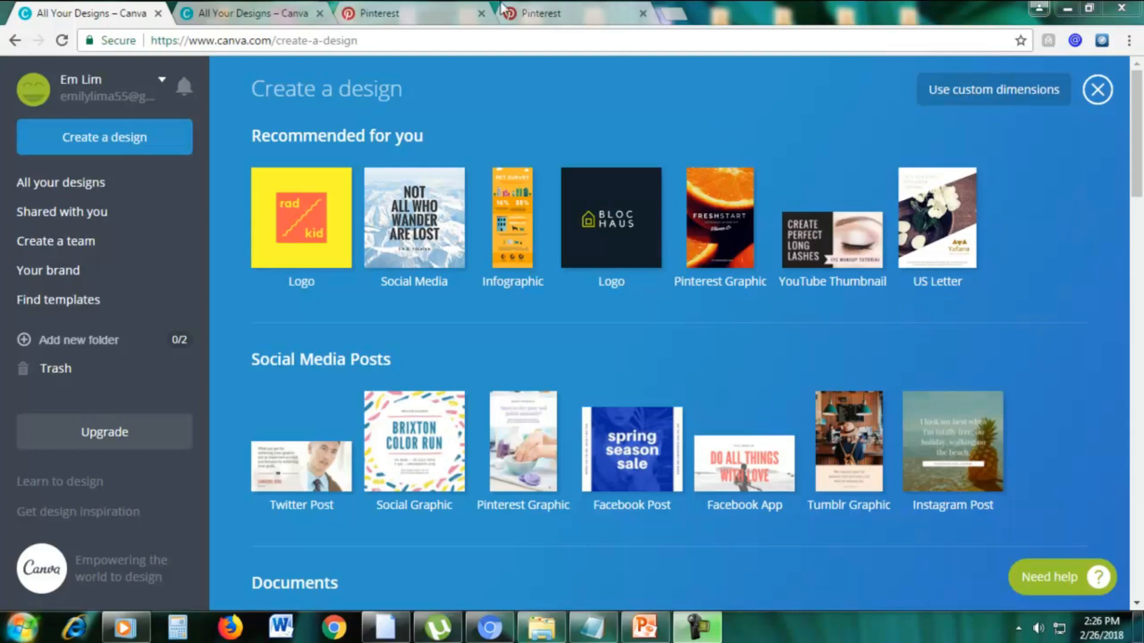
# Switch to the Pinterest home feed and examine the shapes, lengths and text styles of its blogging and marketing pins.
pyautogui.click(540, 12)
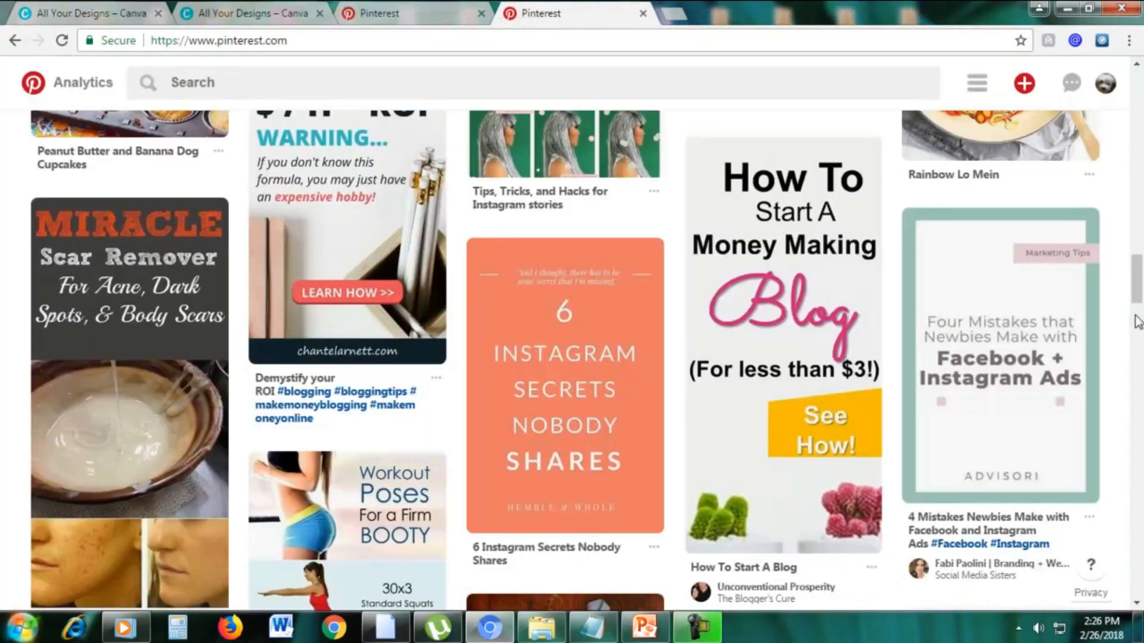
pyautogui.scroll(-8, 1137, 298)
pyautogui.moveTo(1138, 299); pyautogui.dragTo(1138, 76)
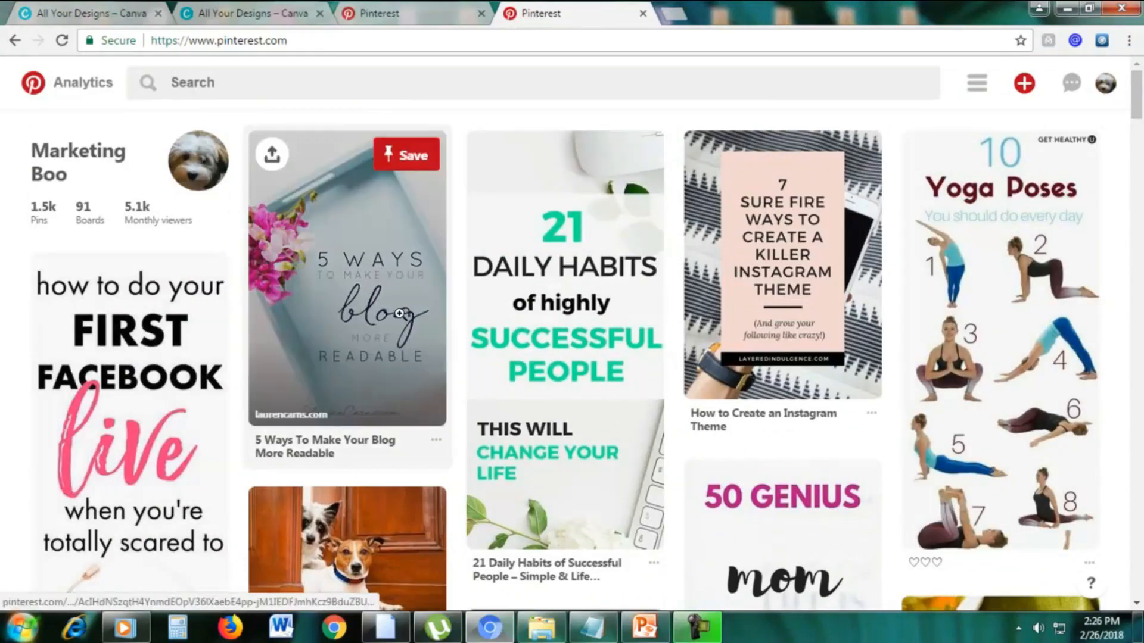
pyautogui.scroll(-4, 870, 262)
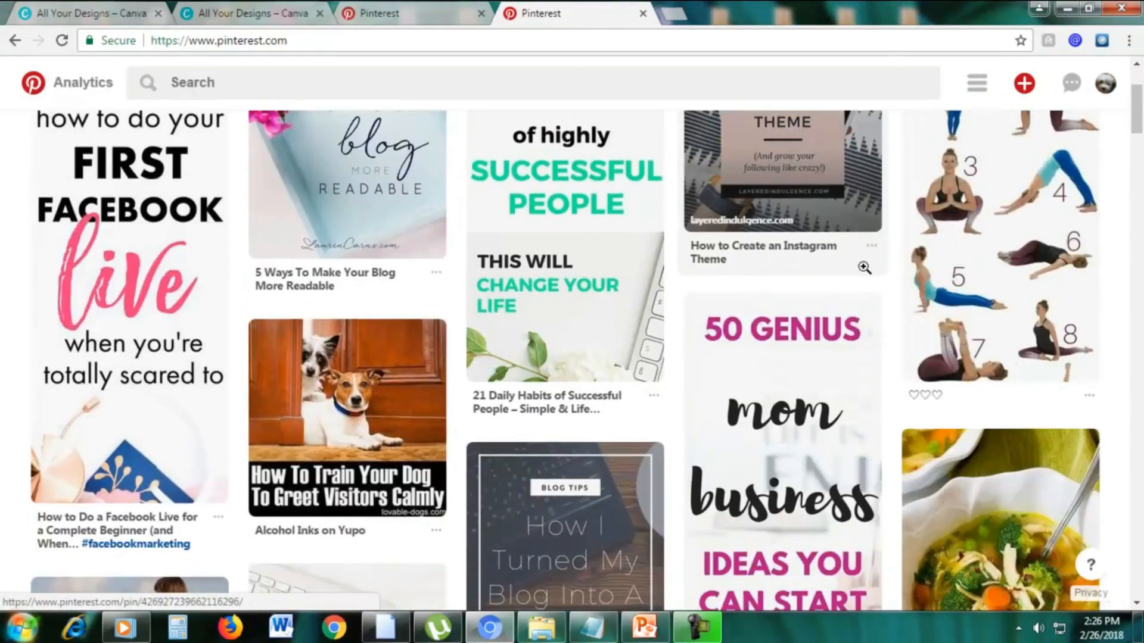
pyautogui.scroll(-10, 865, 268)
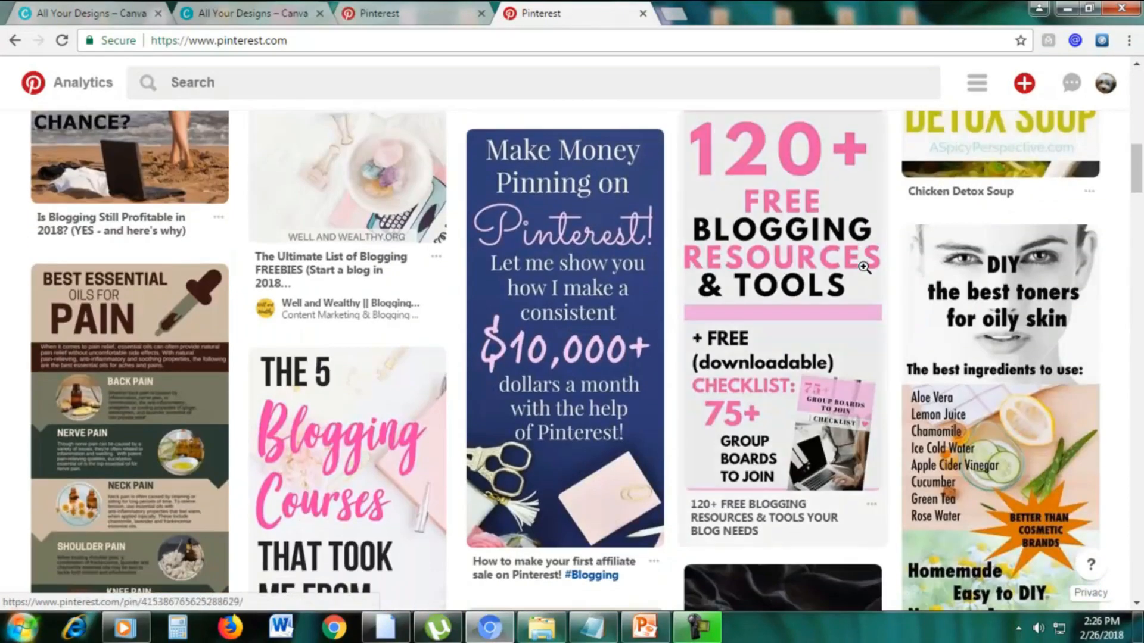
pyautogui.scroll(2, 769, 277)
pyautogui.scroll(-2, 766, 280)
pyautogui.scroll(2, 766, 279)
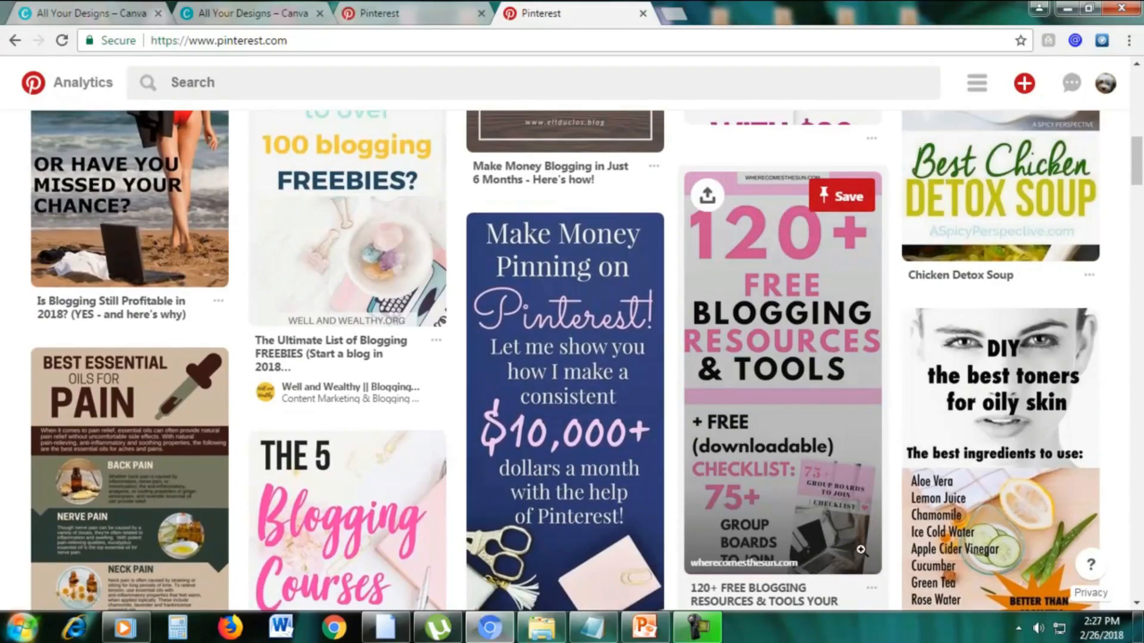
pyautogui.scroll(-6, 650, 404)
pyautogui.scroll(-4, 725, 358)
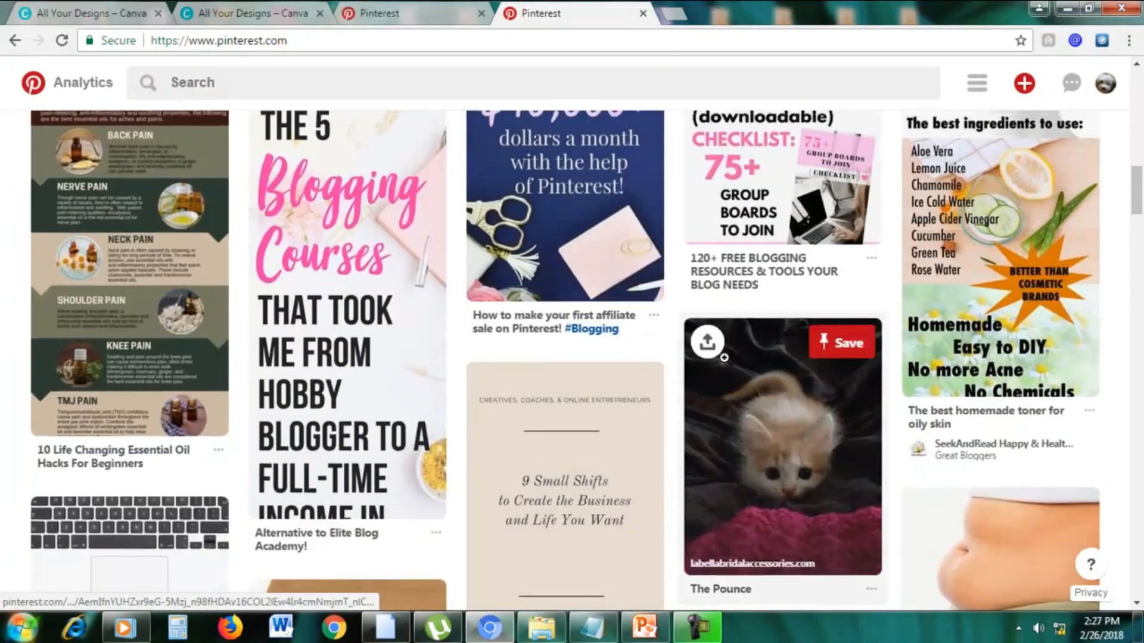
pyautogui.scroll(-7, 725, 359)
pyautogui.scroll(1, 724, 359)
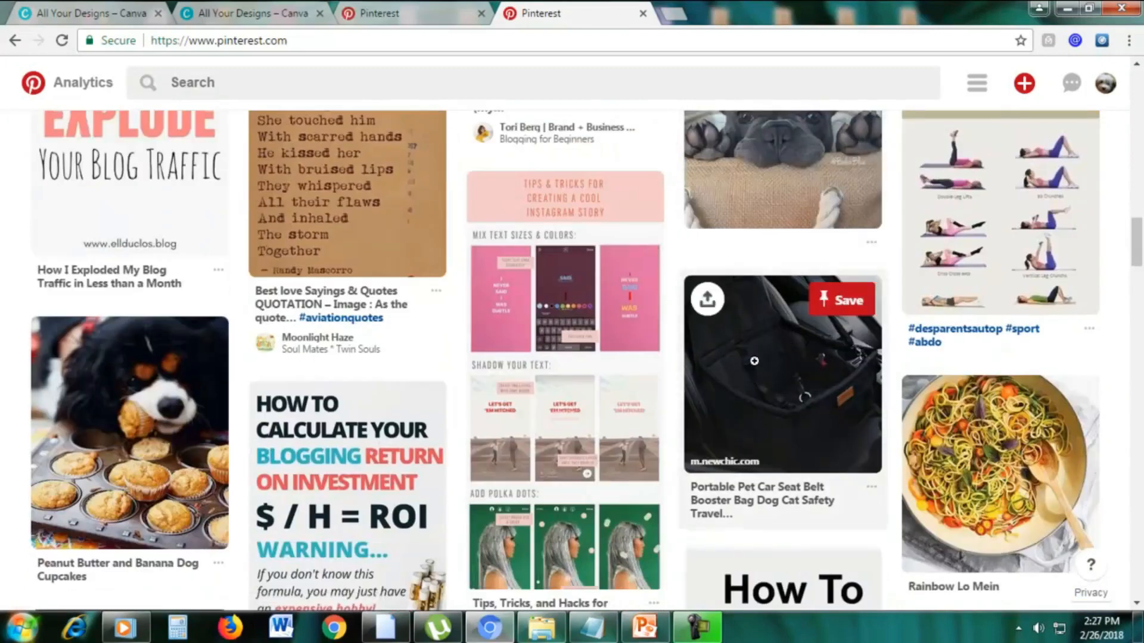
pyautogui.scroll(-1, 774, 381)
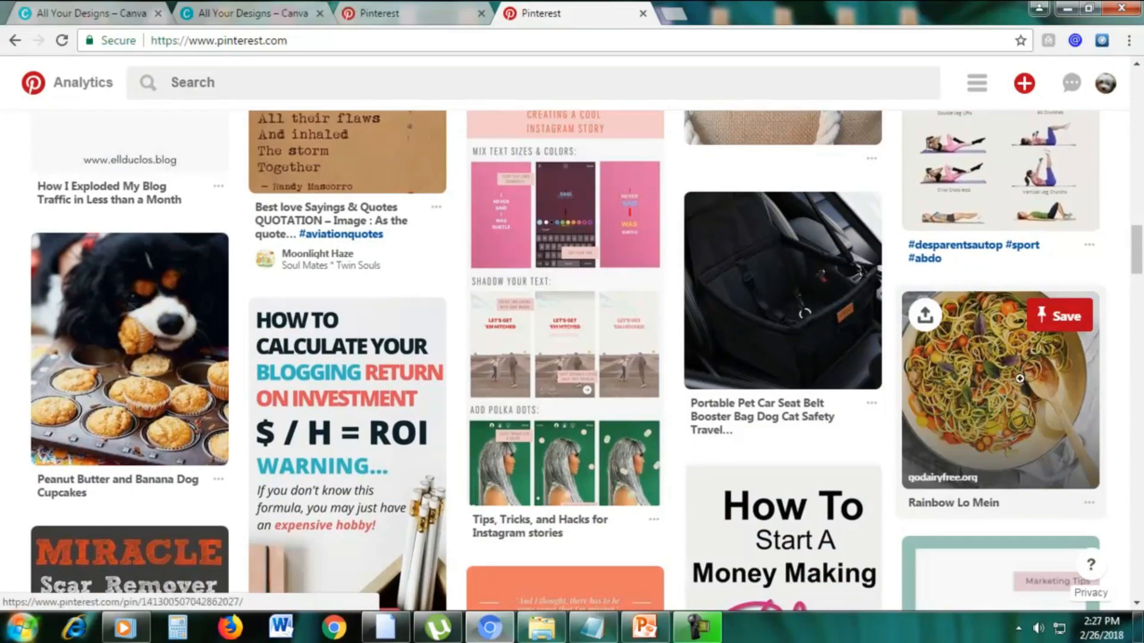
pyautogui.scroll(-5, 1019, 379)
pyautogui.scroll(-5, 1021, 378)
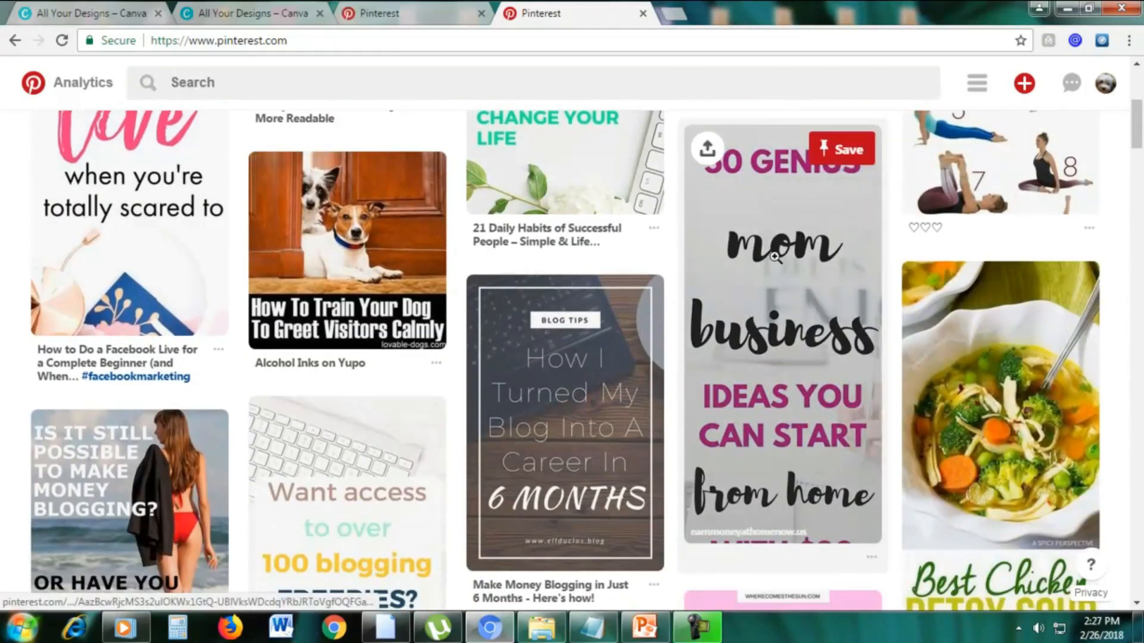
pyautogui.scroll(-7, 774, 256)
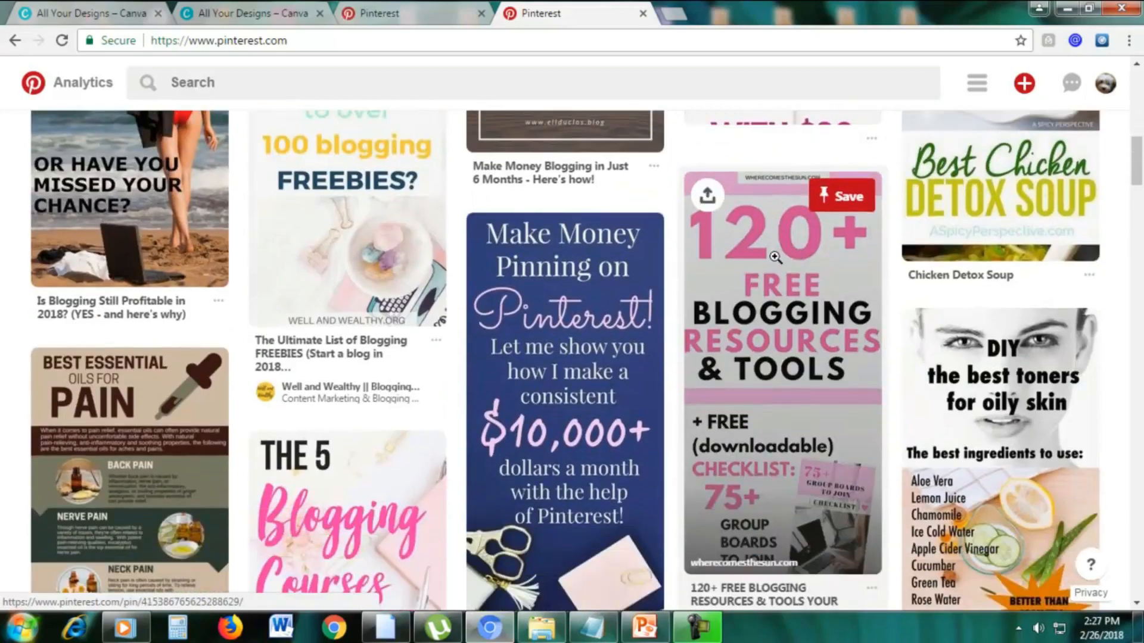
pyautogui.scroll(-2, 774, 257)
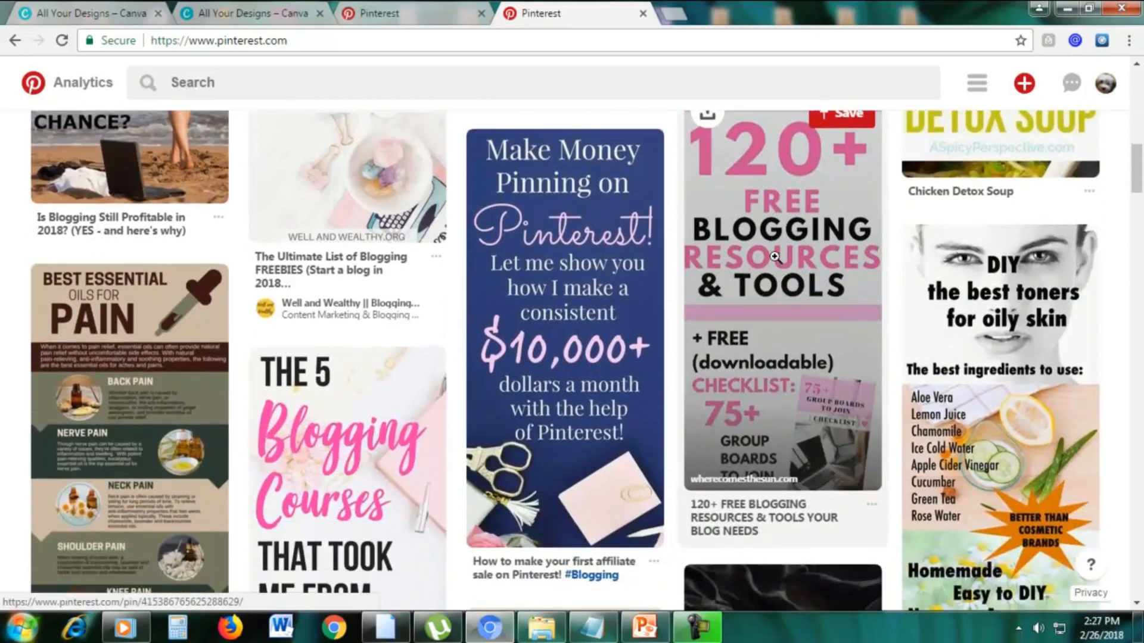
pyautogui.scroll(-2, 774, 256)
pyautogui.scroll(8, 775, 256)
pyautogui.scroll(-5, 775, 257)
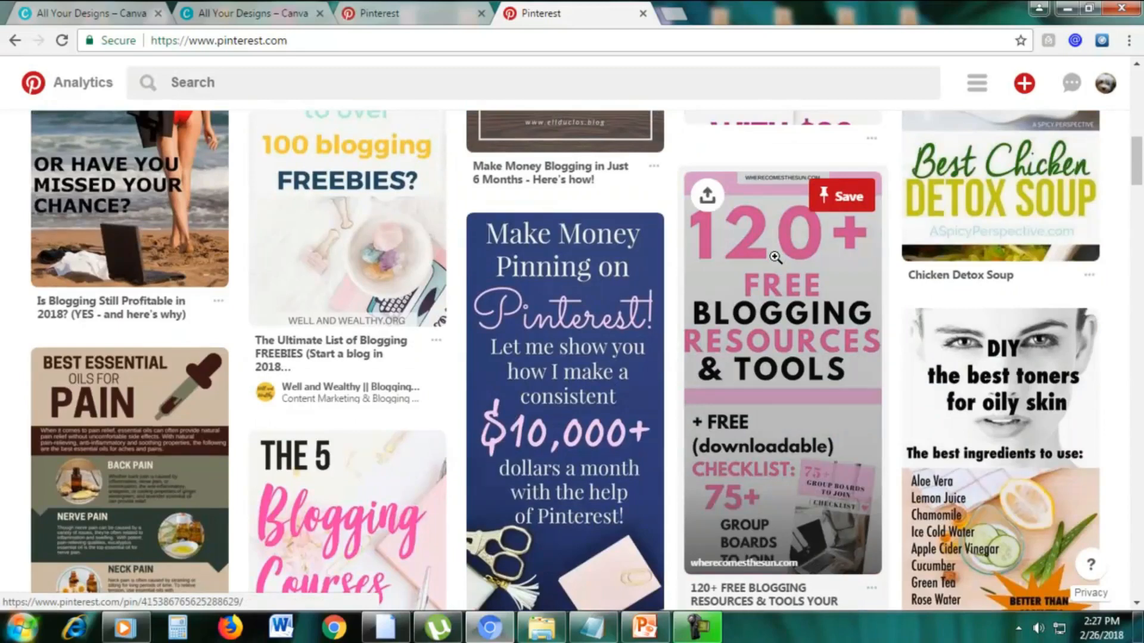
pyautogui.scroll(-2, 774, 257)
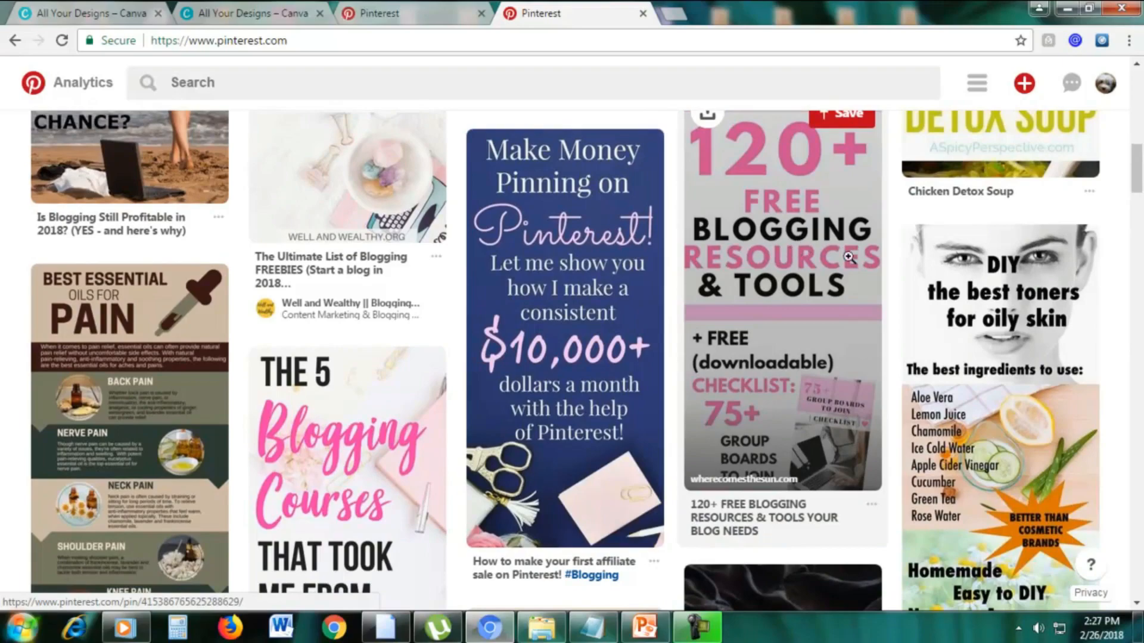
pyautogui.scroll(-15, 830, 252)
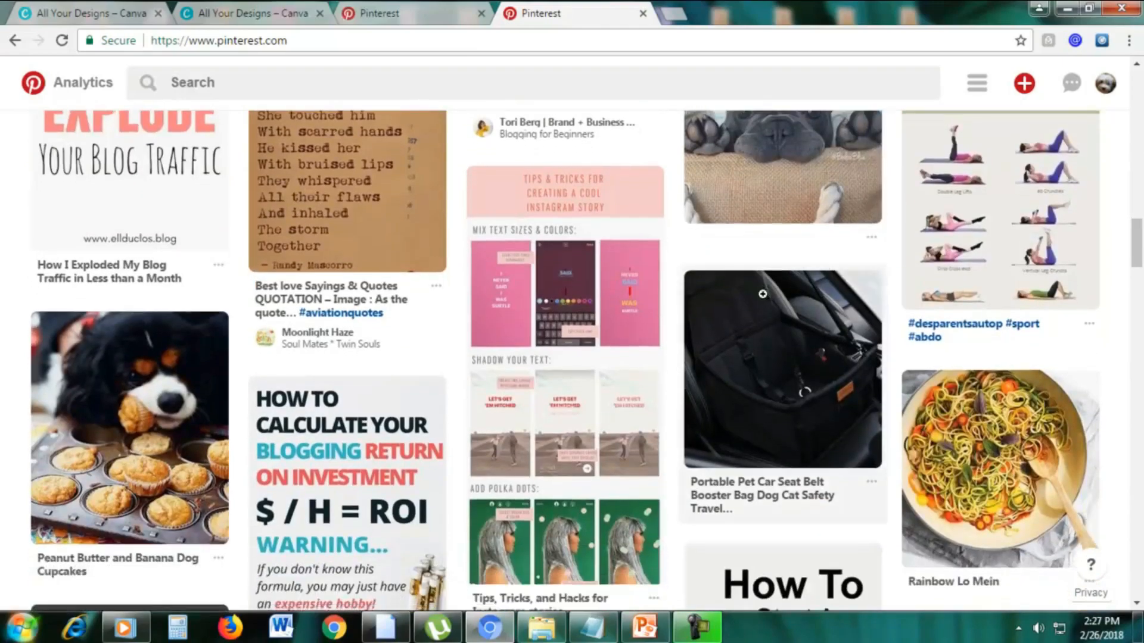
pyautogui.scroll(-12, 768, 291)
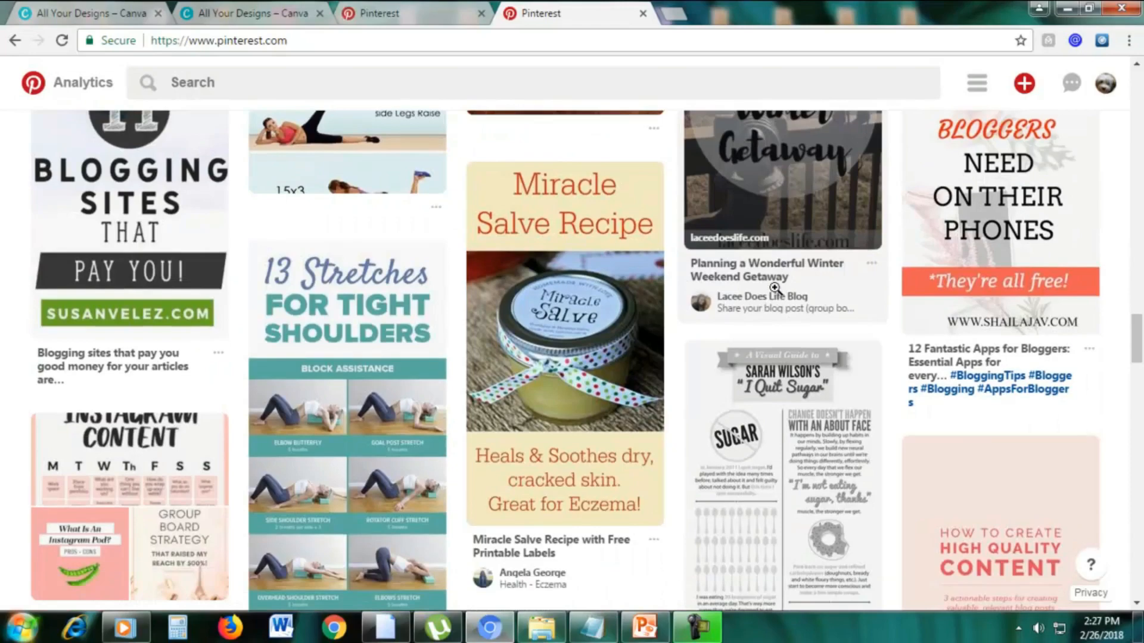
pyautogui.moveTo(1137, 338); pyautogui.dragTo(1137, 133)
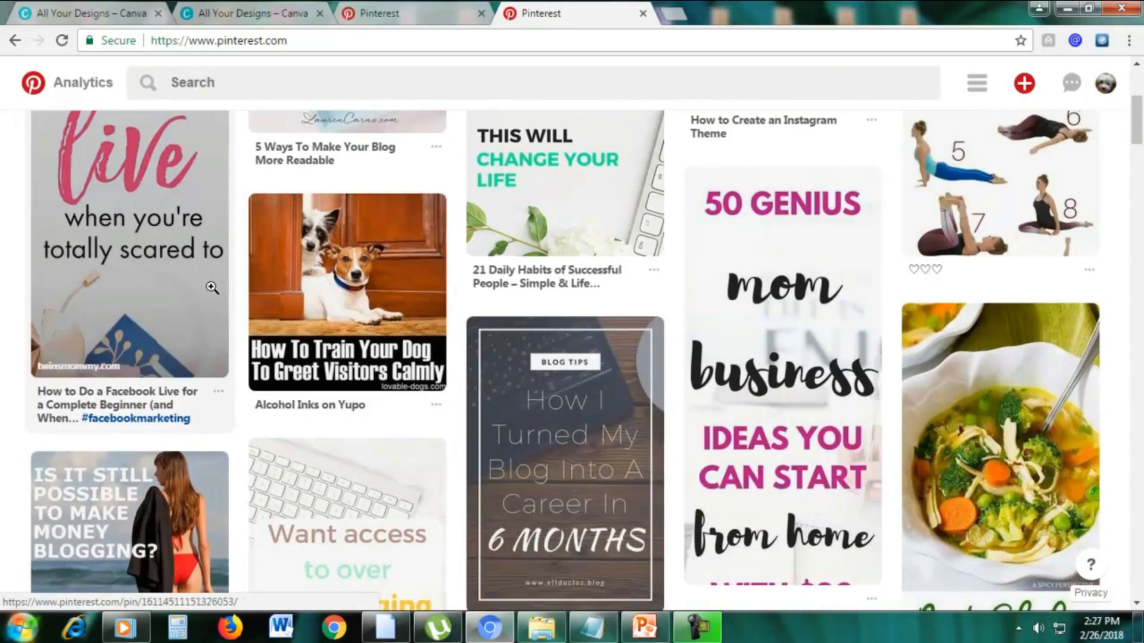
pyautogui.scroll(3, 75, 259)
pyautogui.scroll(-10, 167, 274)
pyautogui.scroll(5, 672, 313)
pyautogui.scroll(-3, 550, 310)
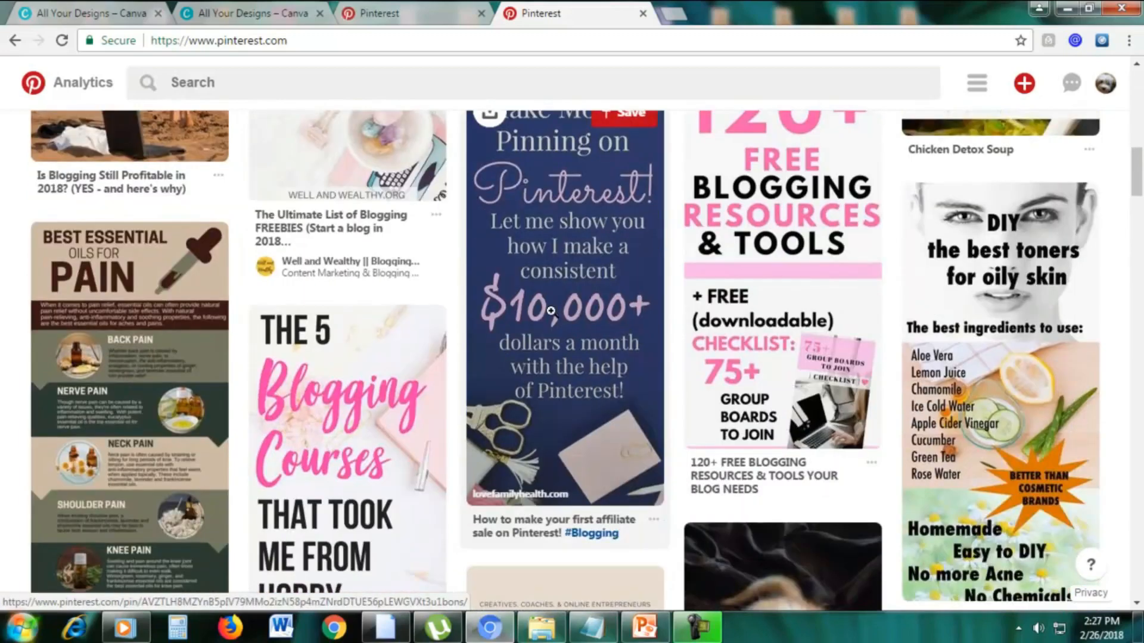
pyautogui.scroll(-3, 327, 466)
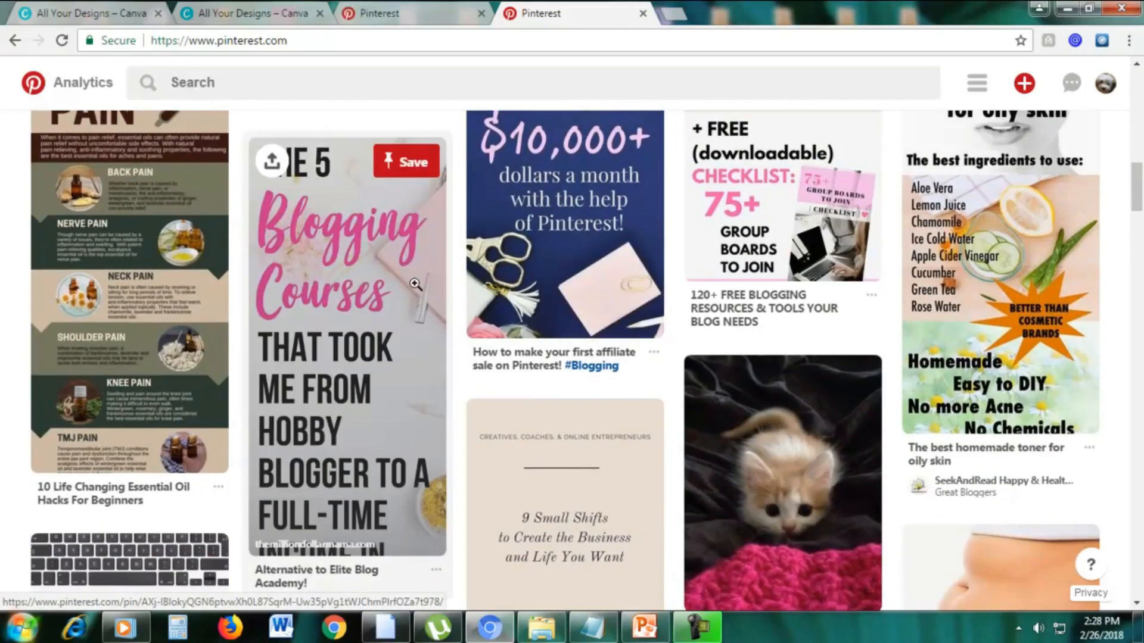
pyautogui.scroll(4, 415, 285)
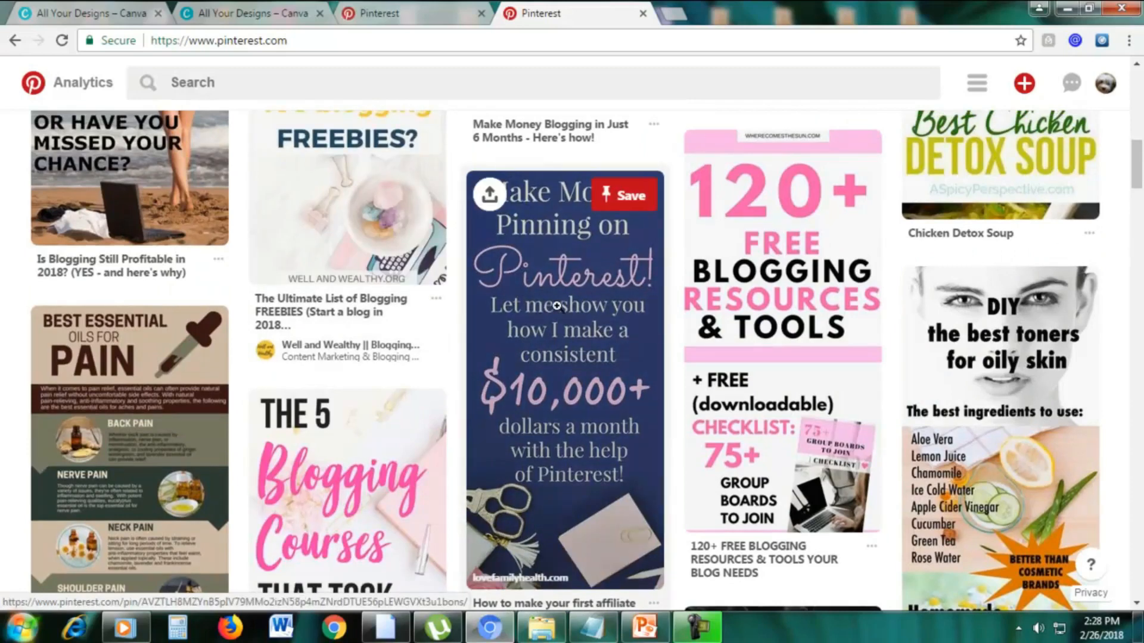
# Switch back to Canva, create a 735 × 1102 px Pinterest Graphic and apply the free purple quote layout with red quotation marks.
pyautogui.click(128, 15)
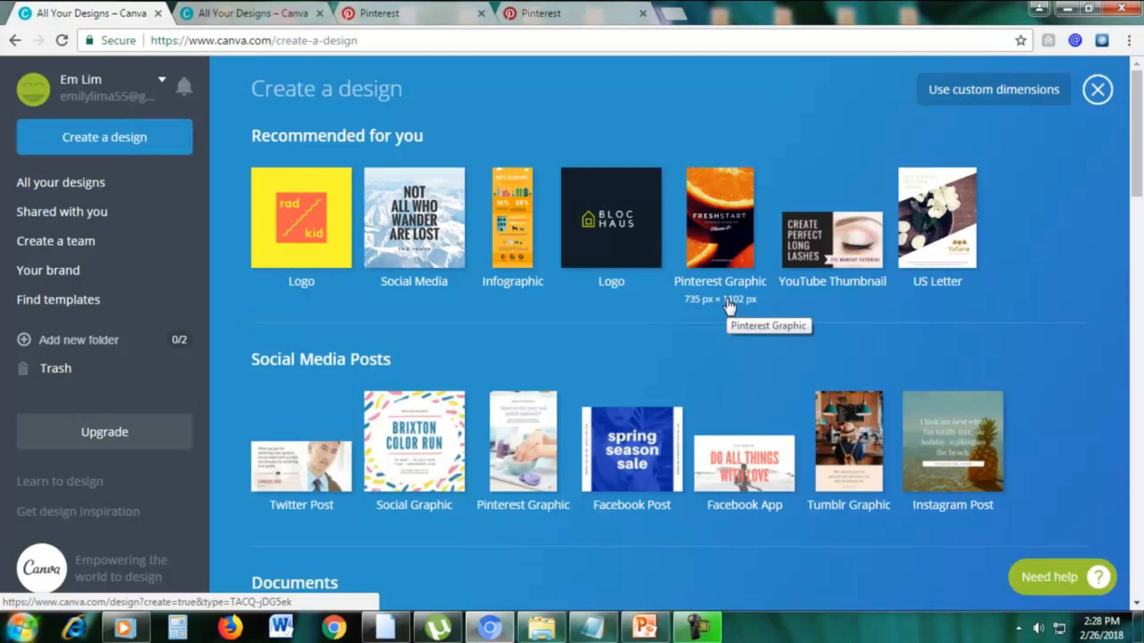
pyautogui.click(703, 249)
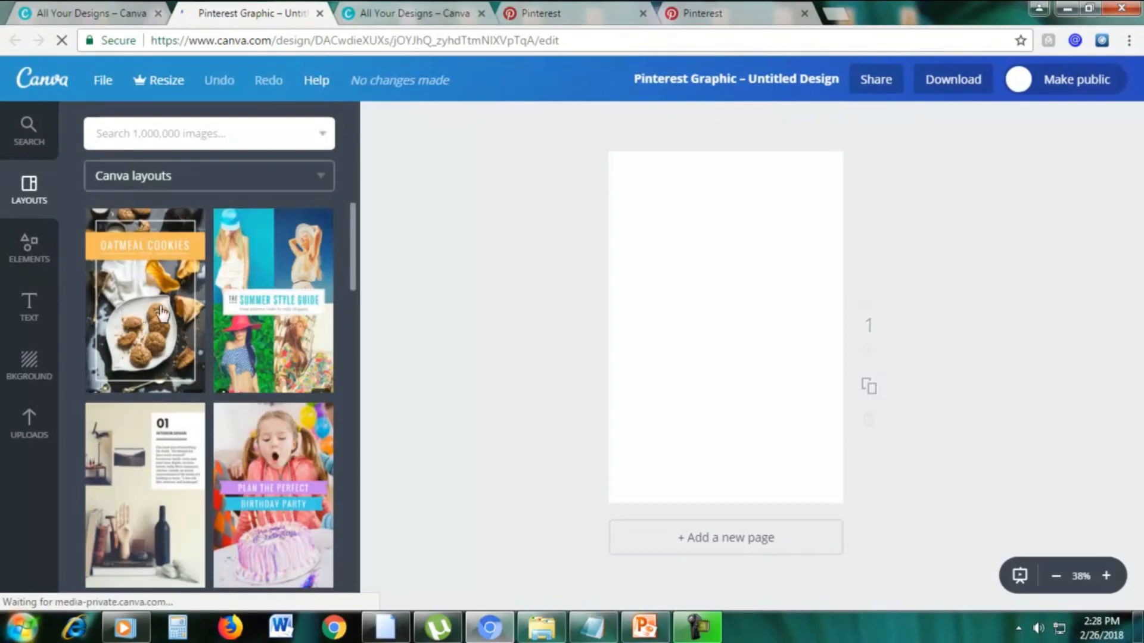
pyautogui.scroll(-5, 298, 316)
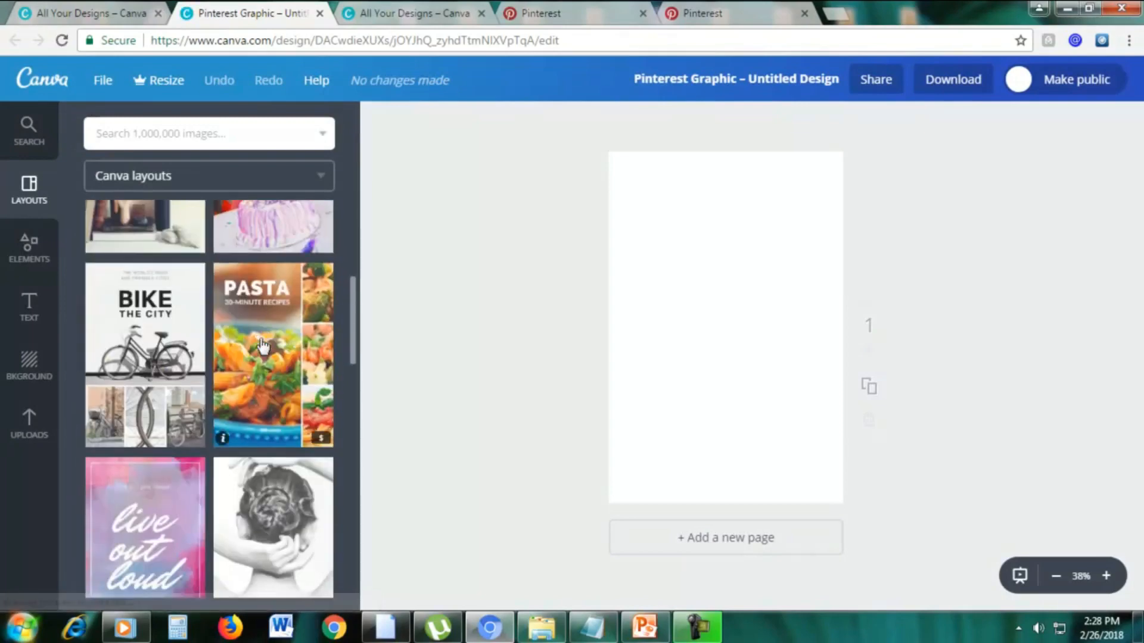
pyautogui.scroll(-10, 262, 345)
pyautogui.click(143, 351)
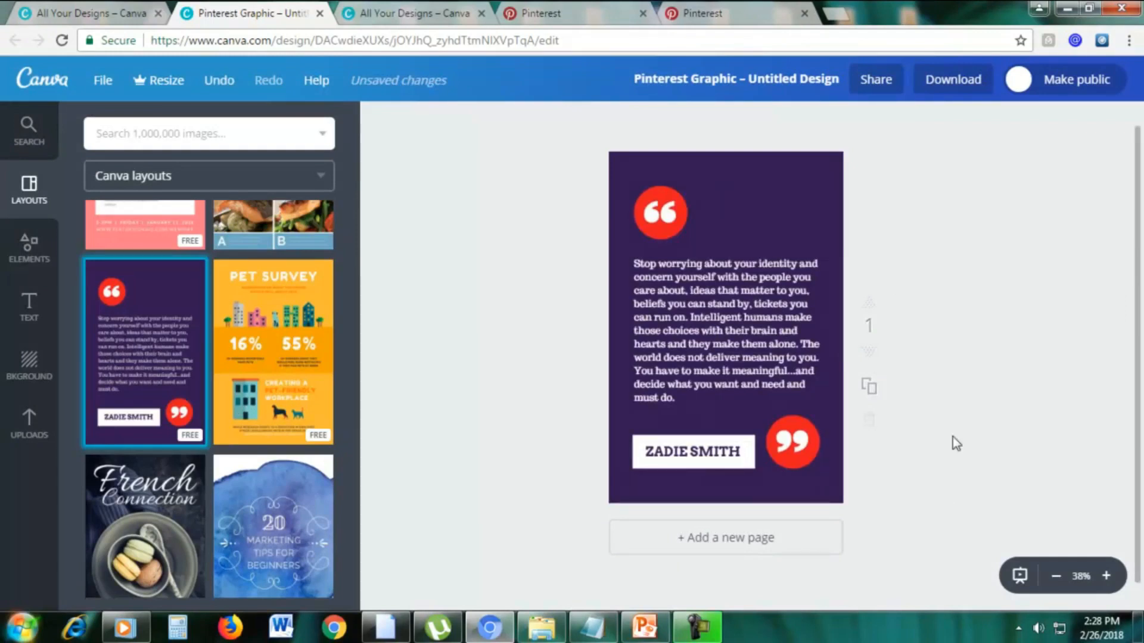
pyautogui.scroll(1, 952, 433)
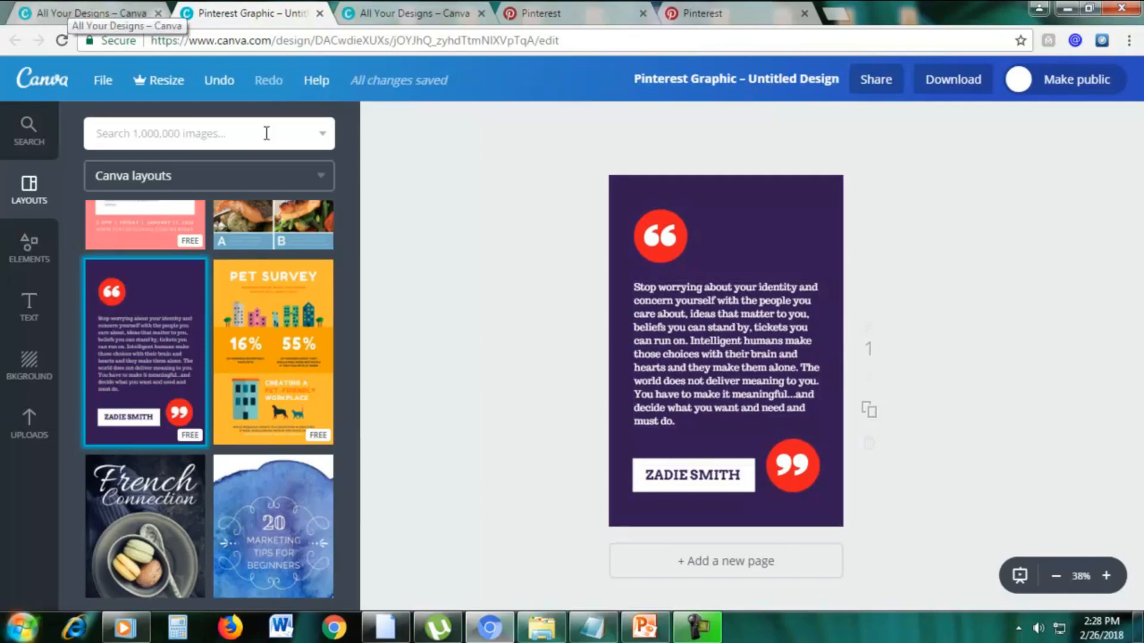
# Compare the length of the purple quote pin with the squeeze pages pin on Pinterest's COMPARISON board, checking against the Canva design.
pyautogui.click(539, 13)
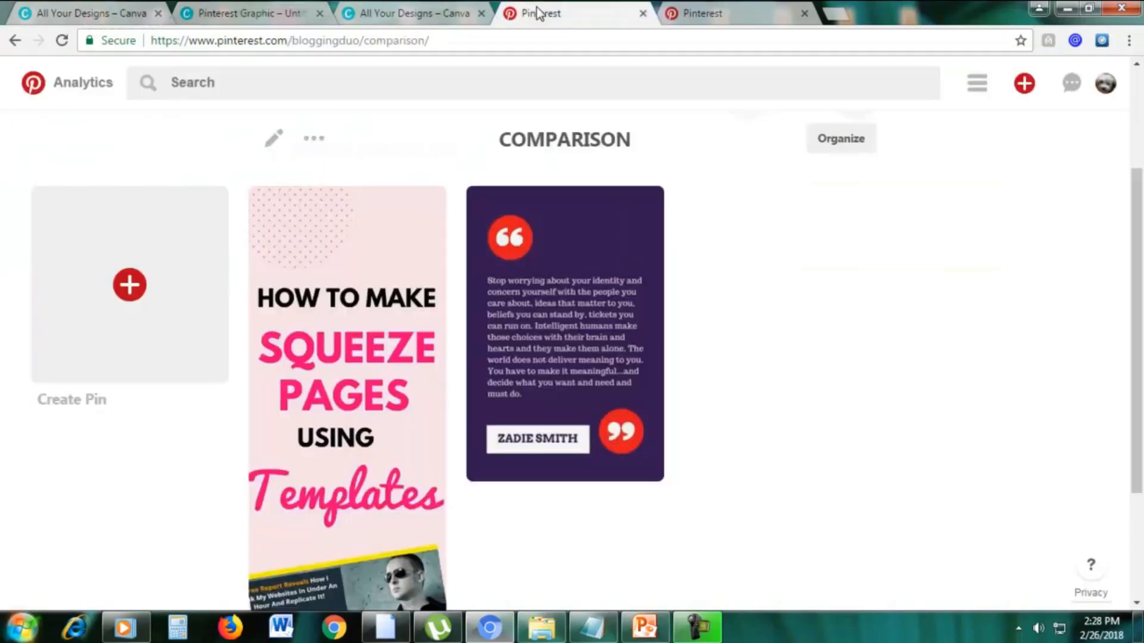
pyautogui.moveTo(1142, 215); pyautogui.dragTo(1141, 208)
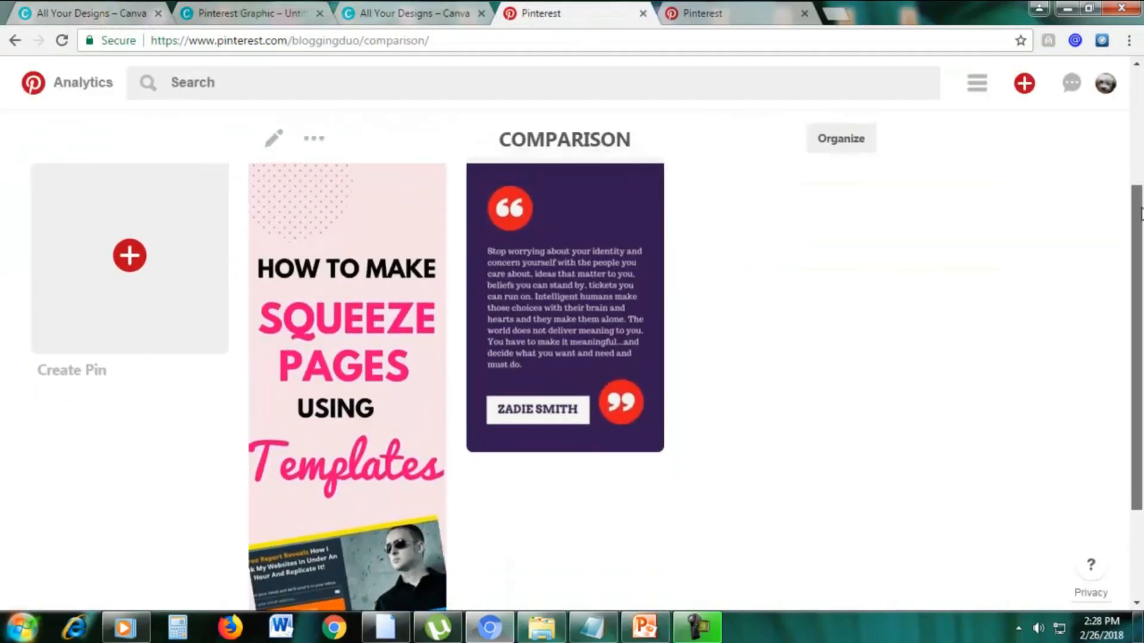
pyautogui.moveTo(577, 271)
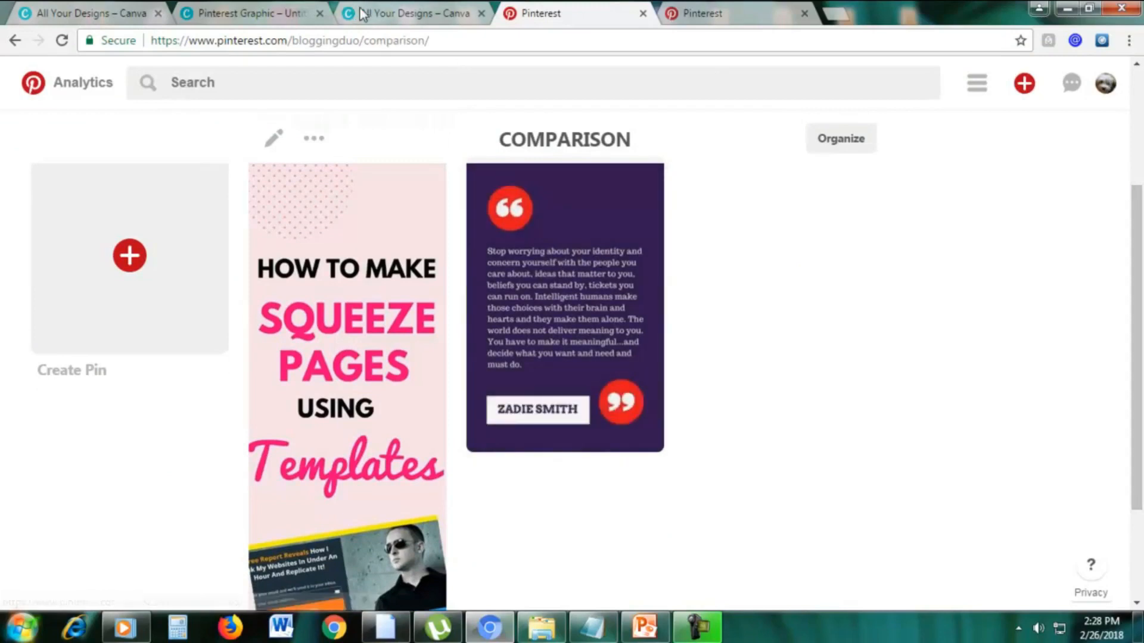
pyautogui.click(280, 8)
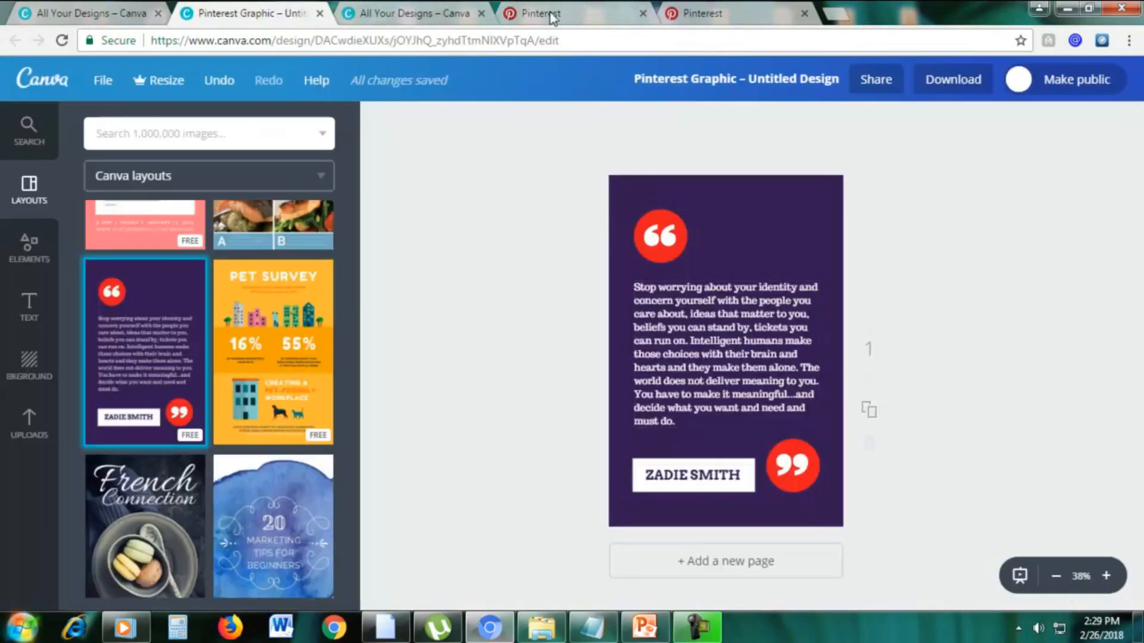
pyautogui.click(601, 10)
pyautogui.scroll(2, 797, 327)
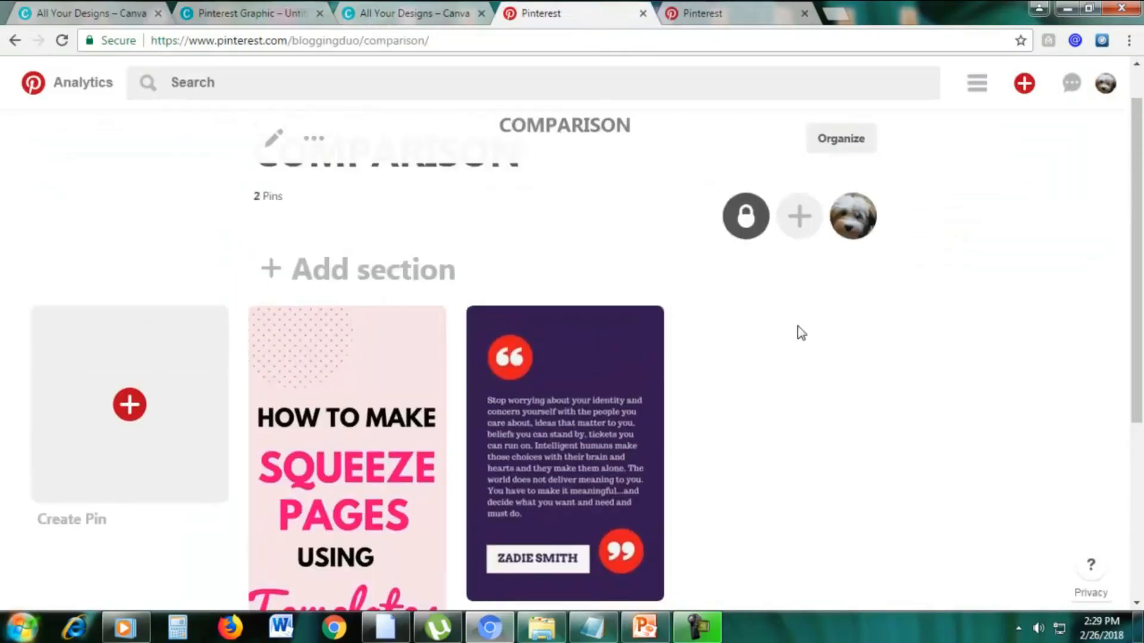
pyautogui.scroll(-2, 865, 363)
pyautogui.scroll(-1, 866, 364)
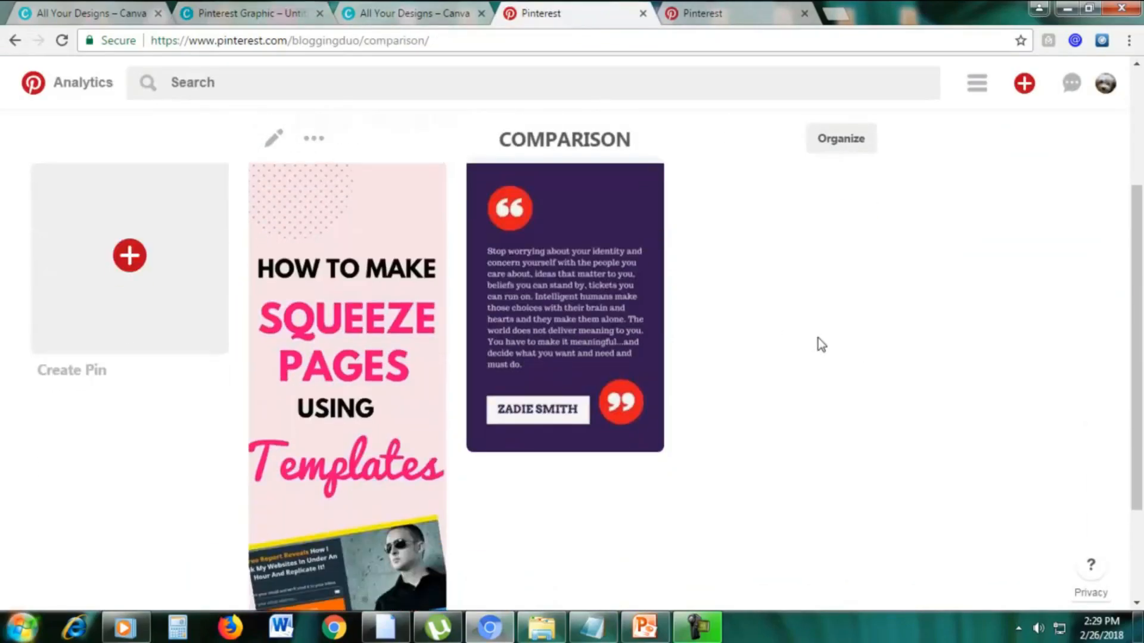
pyautogui.scroll(1, 817, 337)
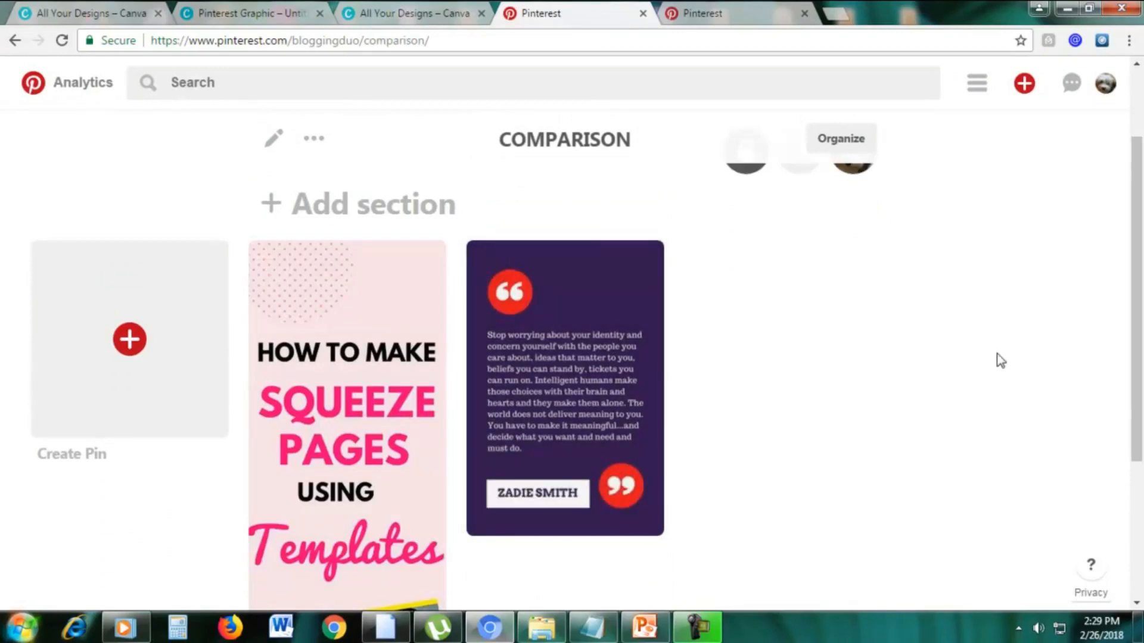
pyautogui.scroll(-2, 996, 353)
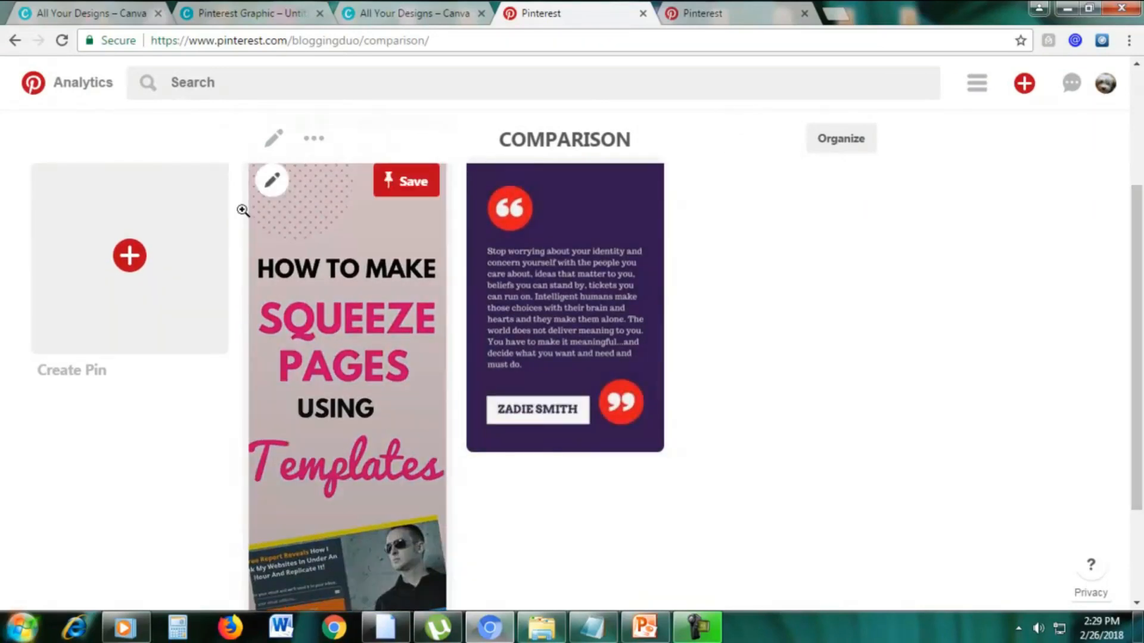
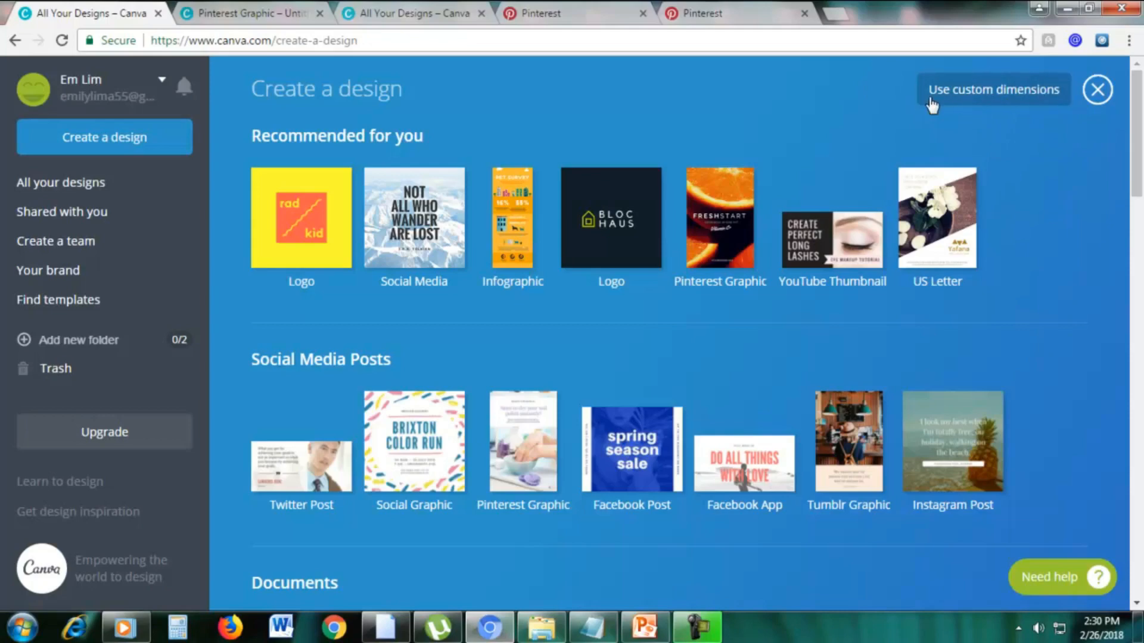
# Create a custom 441 × 1199 px design in Canva, taking the dimensions from the Pinterest graphic slide in PowerPoint.
pyautogui.click(950, 103)
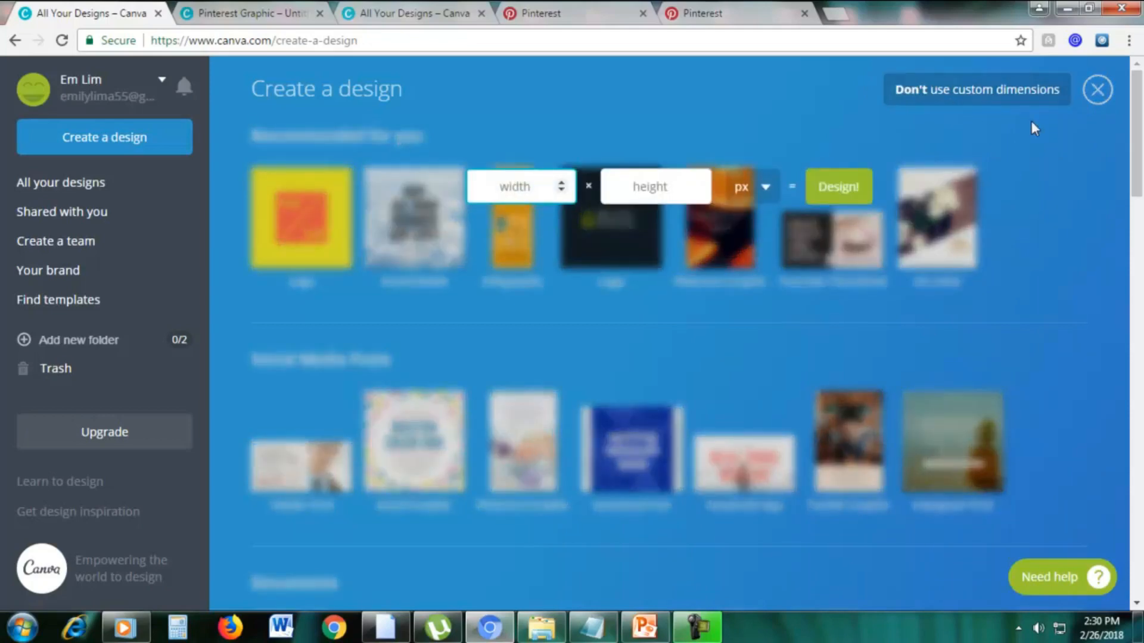
pyautogui.click(648, 635)
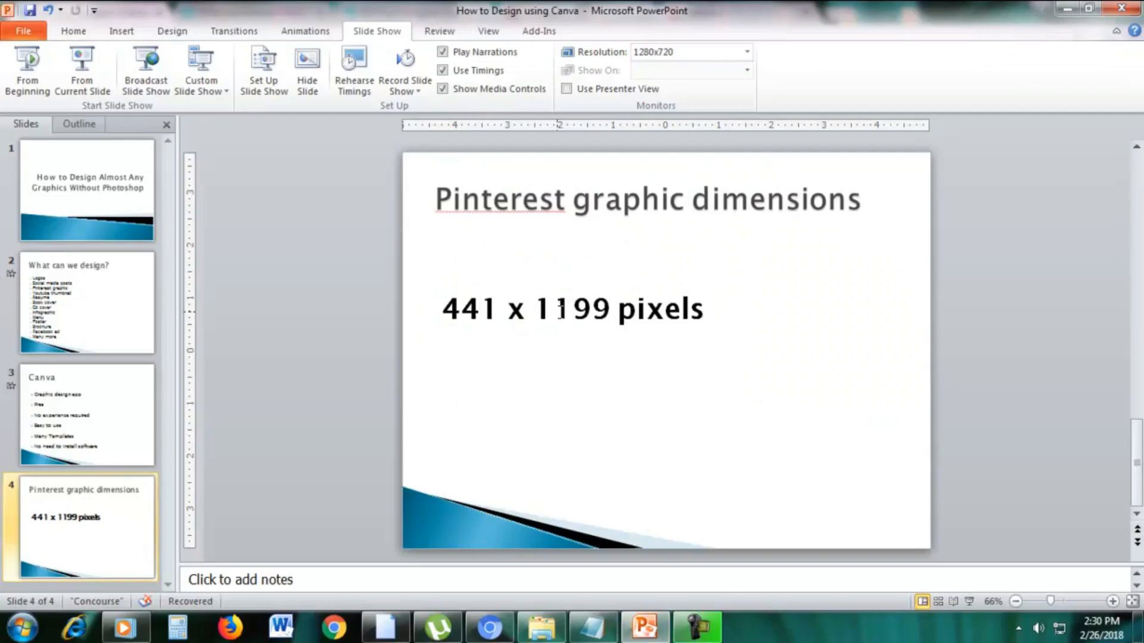
pyautogui.click(1066, 8)
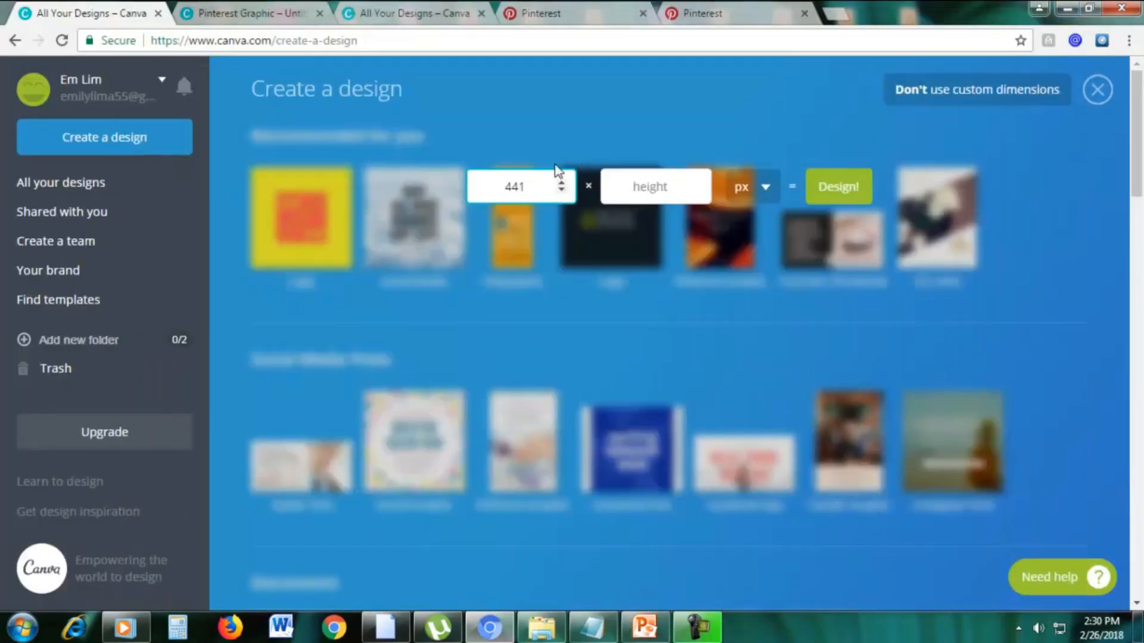
pyautogui.click(638, 183)
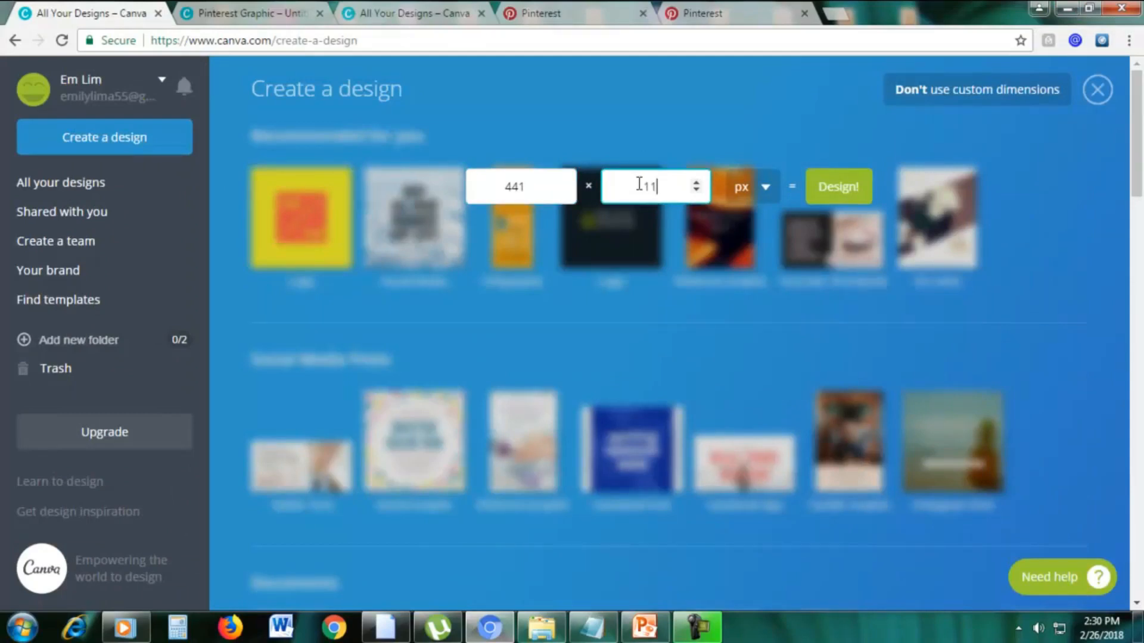
pyautogui.click(838, 187)
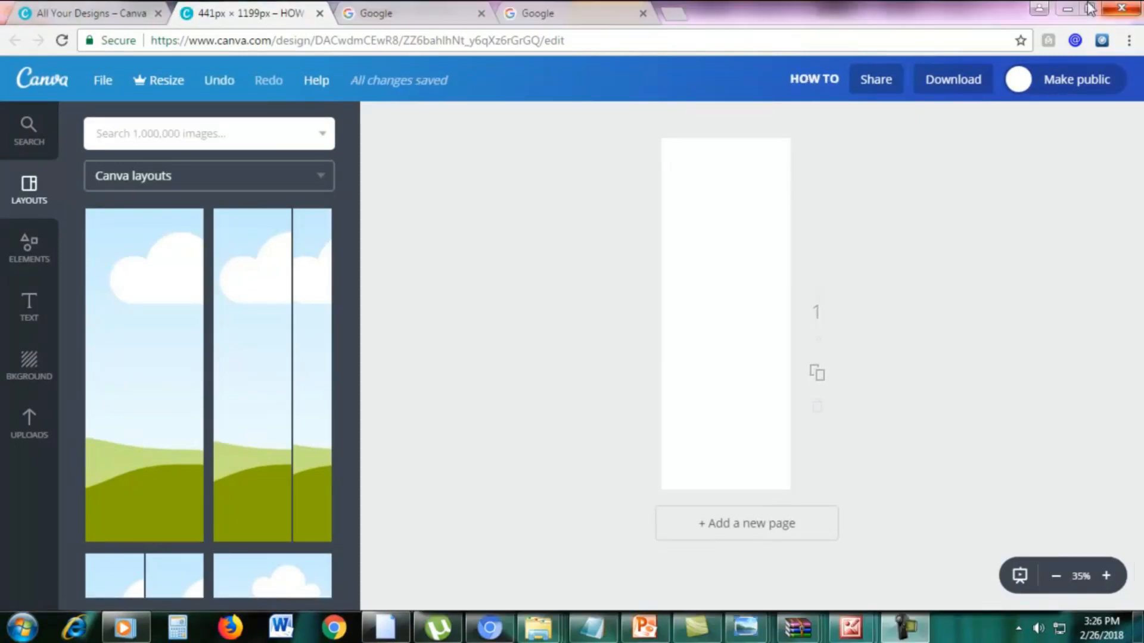
# Switch to PowerPoint and read the stock photo search phrase on slide 5.
pyautogui.click(644, 628)
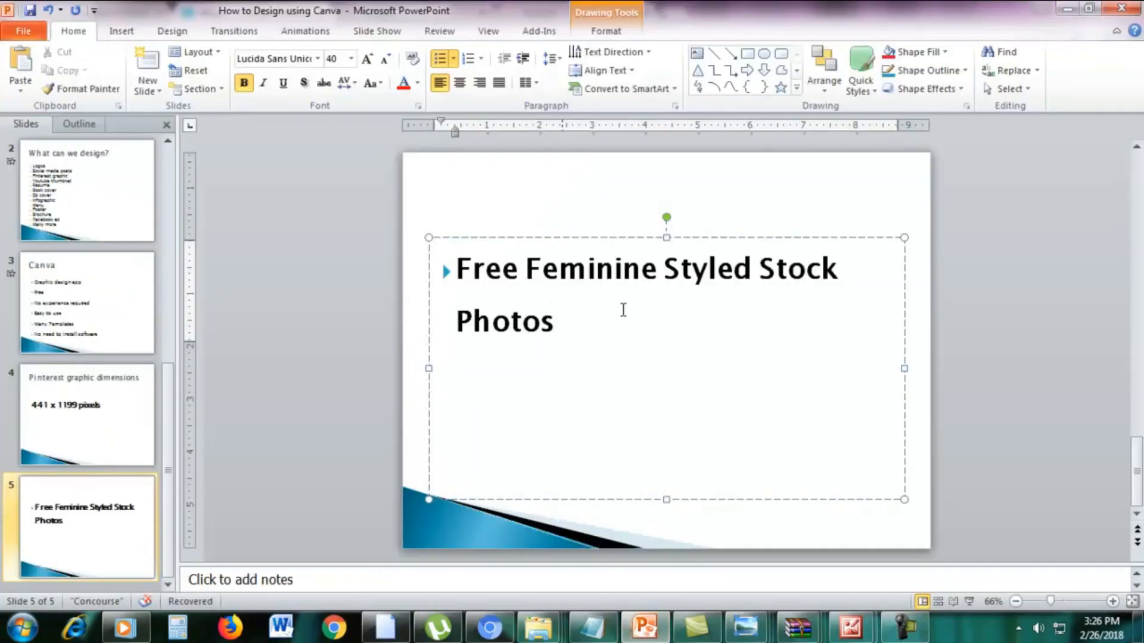
pyautogui.hotkey('ctrl', 'a')
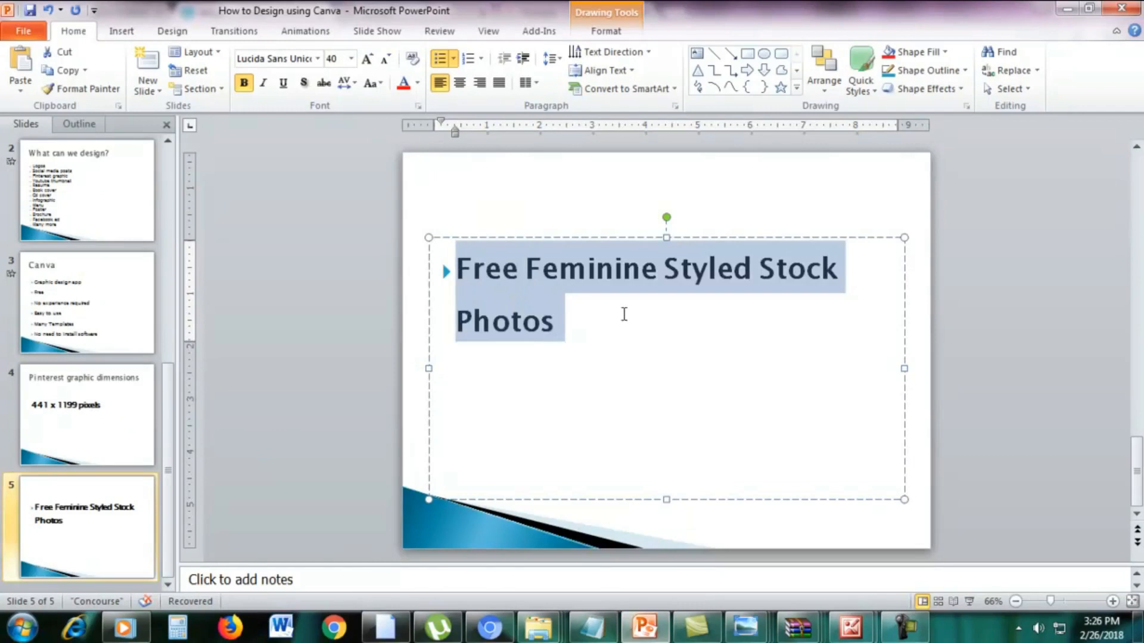
pyautogui.press('Right')
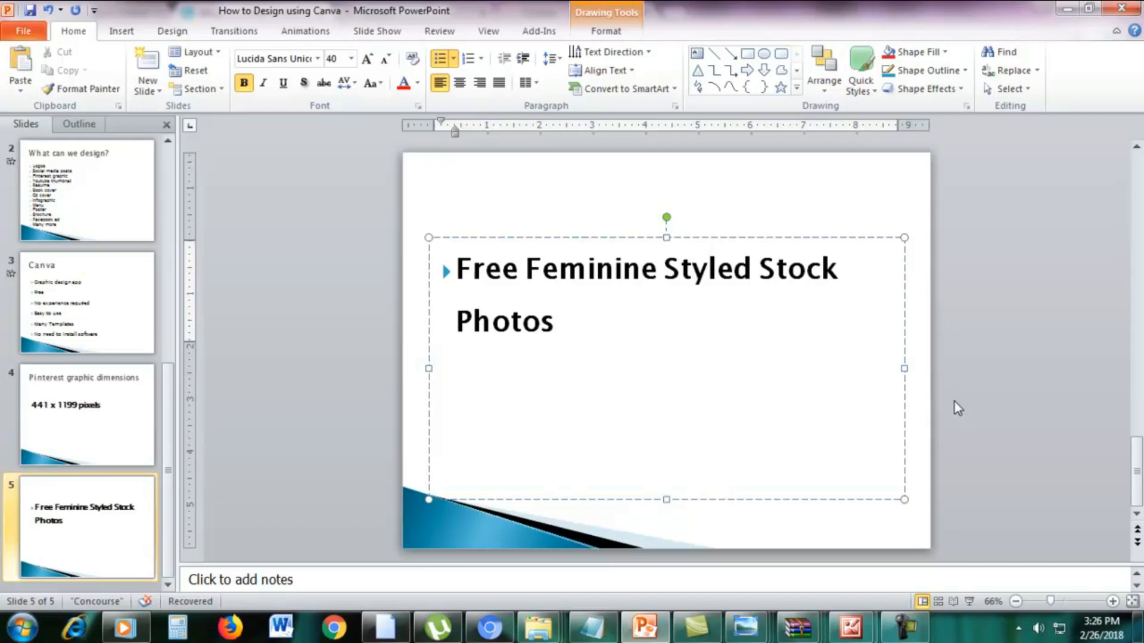
# Switch back to the browser and search Google for "free feminine styled stock photos".
pyautogui.click(489, 626)
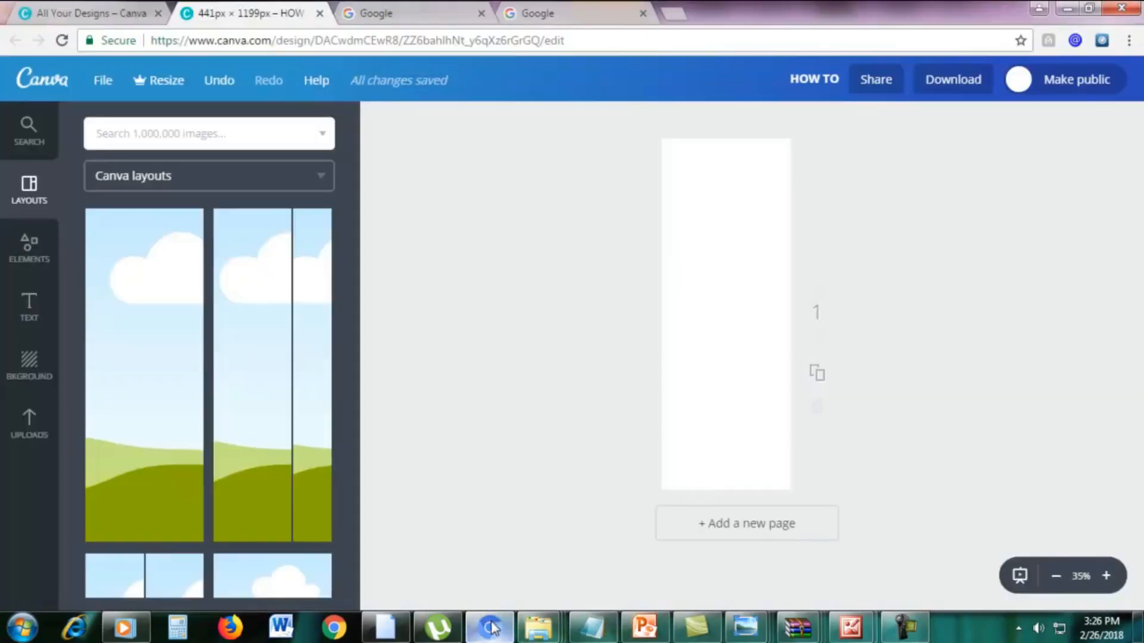
pyautogui.click(399, 16)
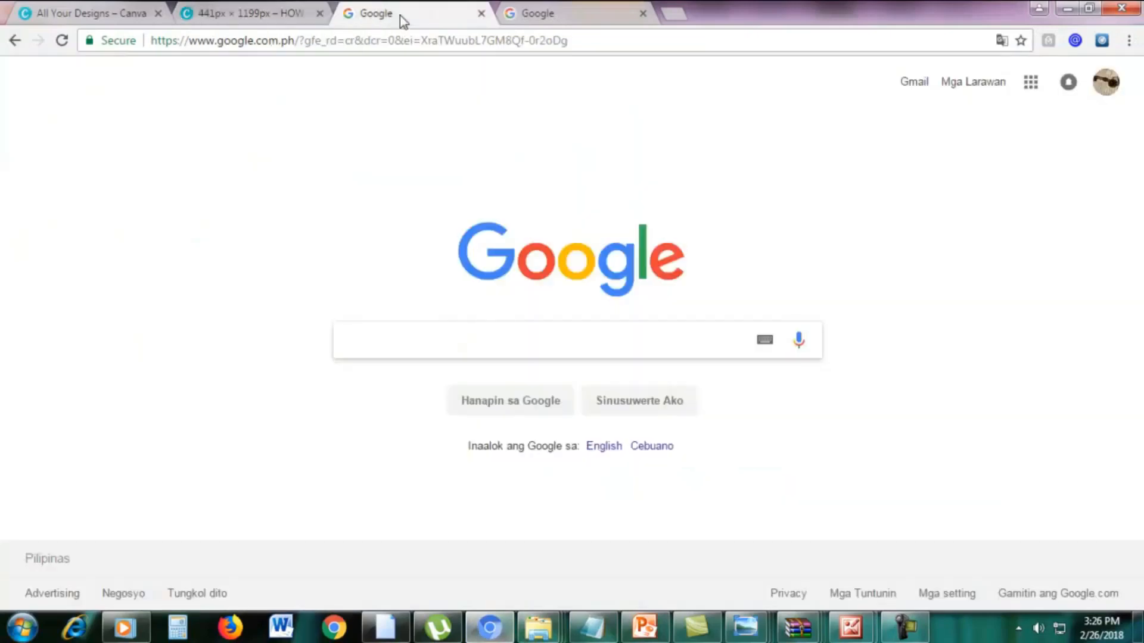
pyautogui.write('free f')
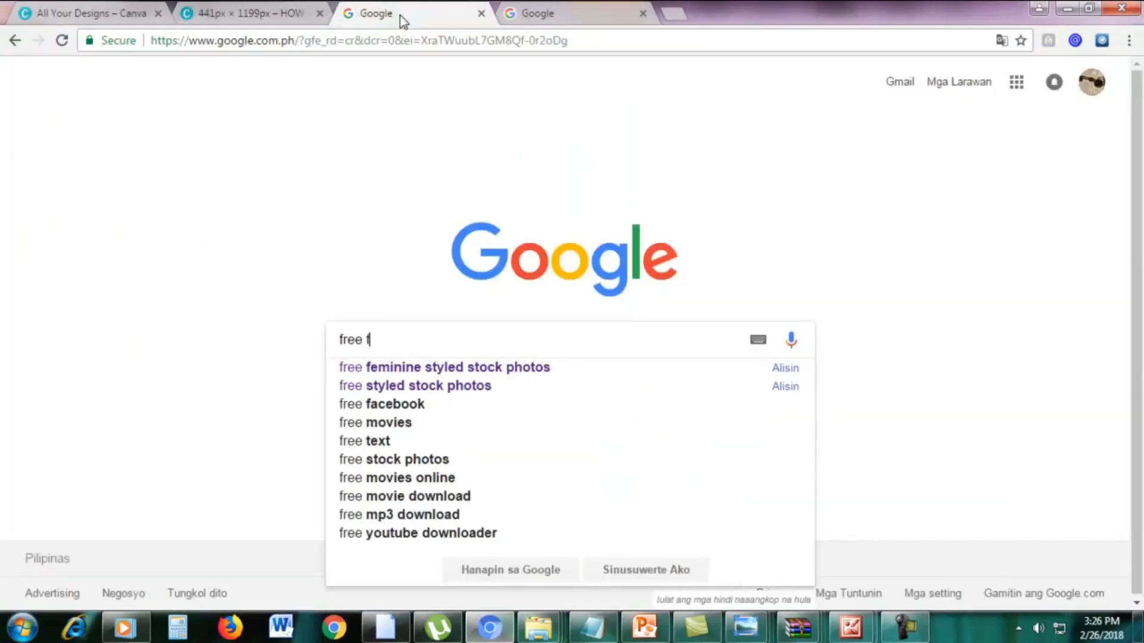
pyautogui.write('eminine sty')
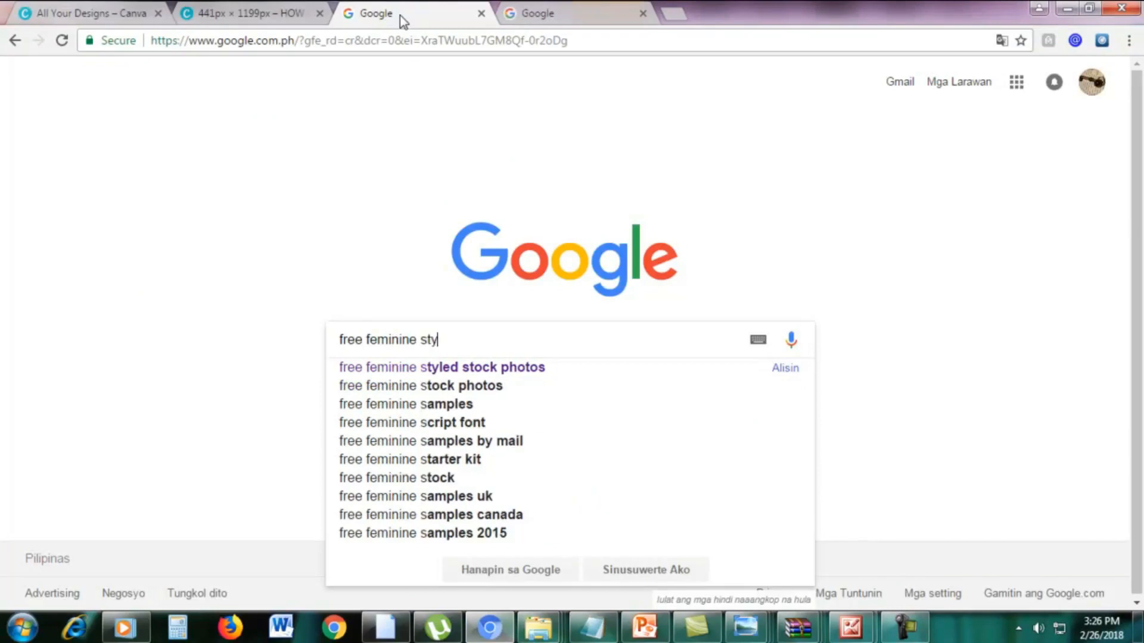
pyautogui.write('led stock photos')
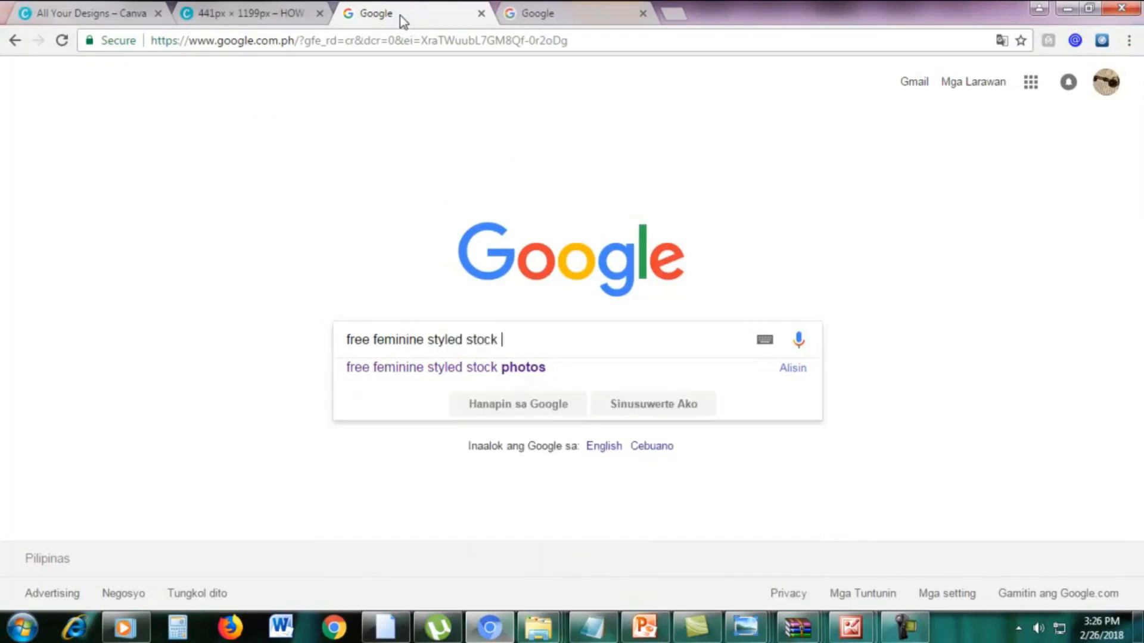
pyautogui.press('Return')
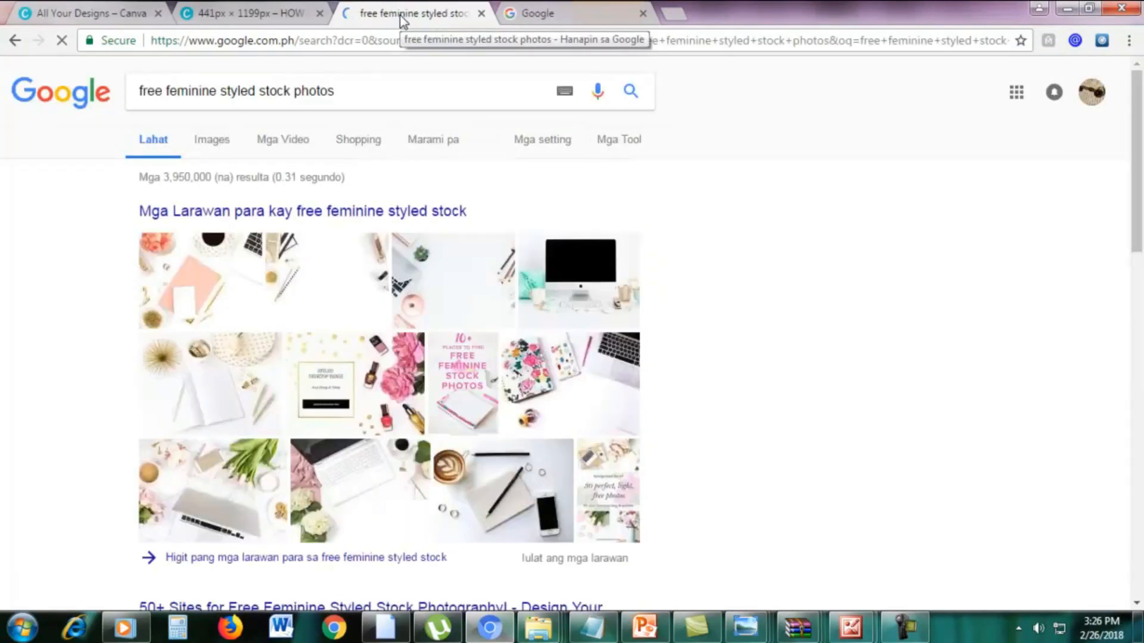
# Open the Twins Mommy result "18 Places for FREE Girly and Styled Stock Photos" in a new tab and view it.
pyautogui.scroll(-7, 744, 253)
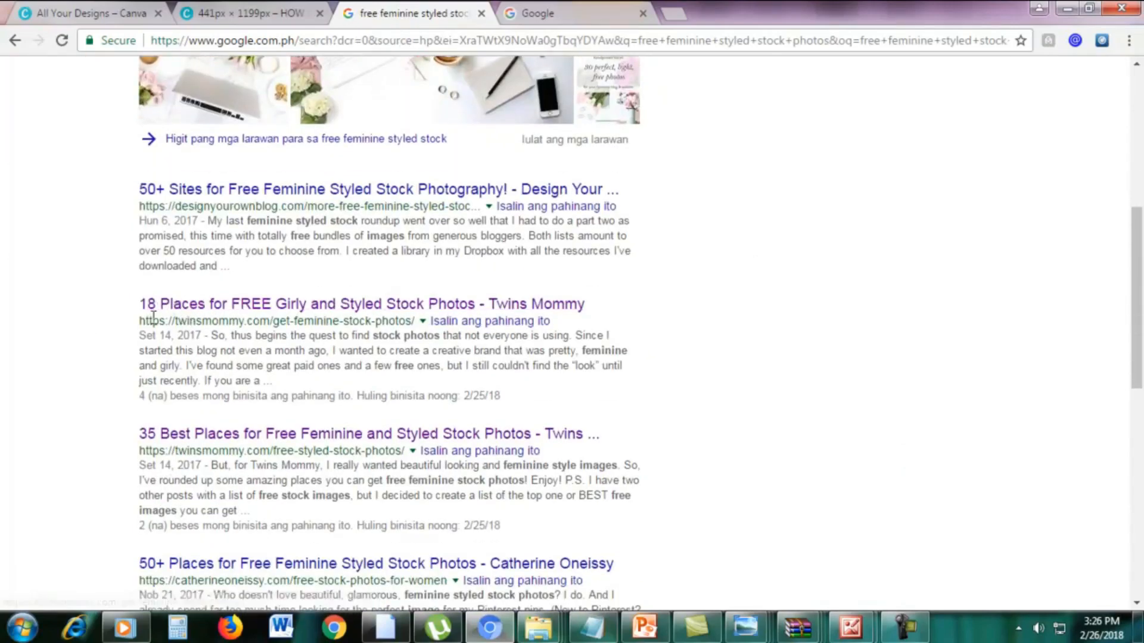
pyautogui.moveTo(119, 314); pyautogui.dragTo(624, 299)
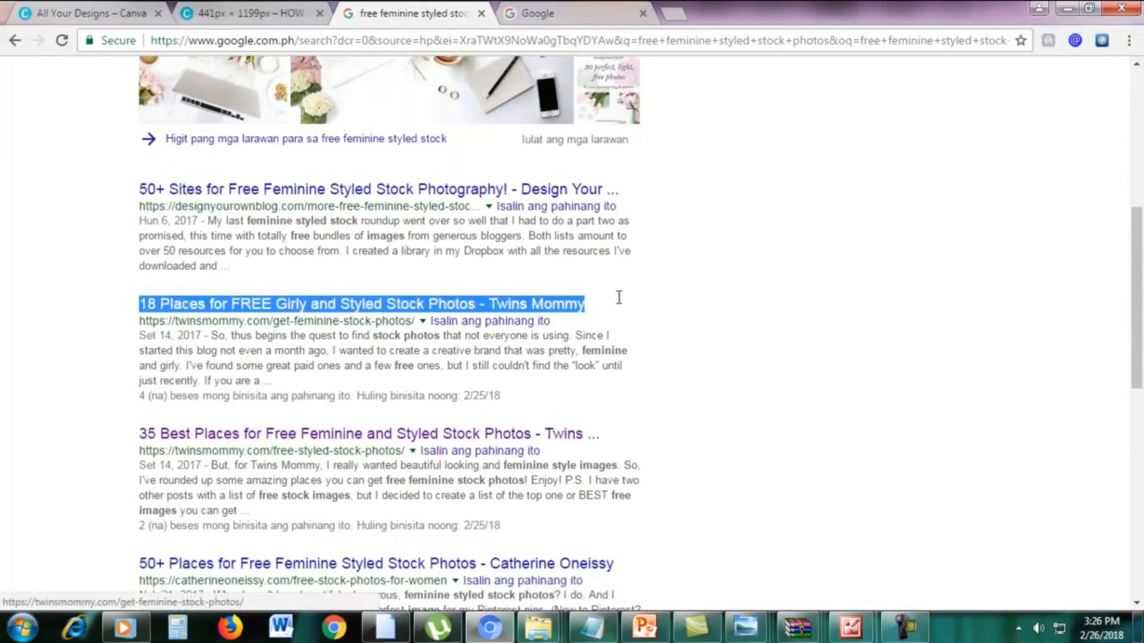
pyautogui.click(700, 296)
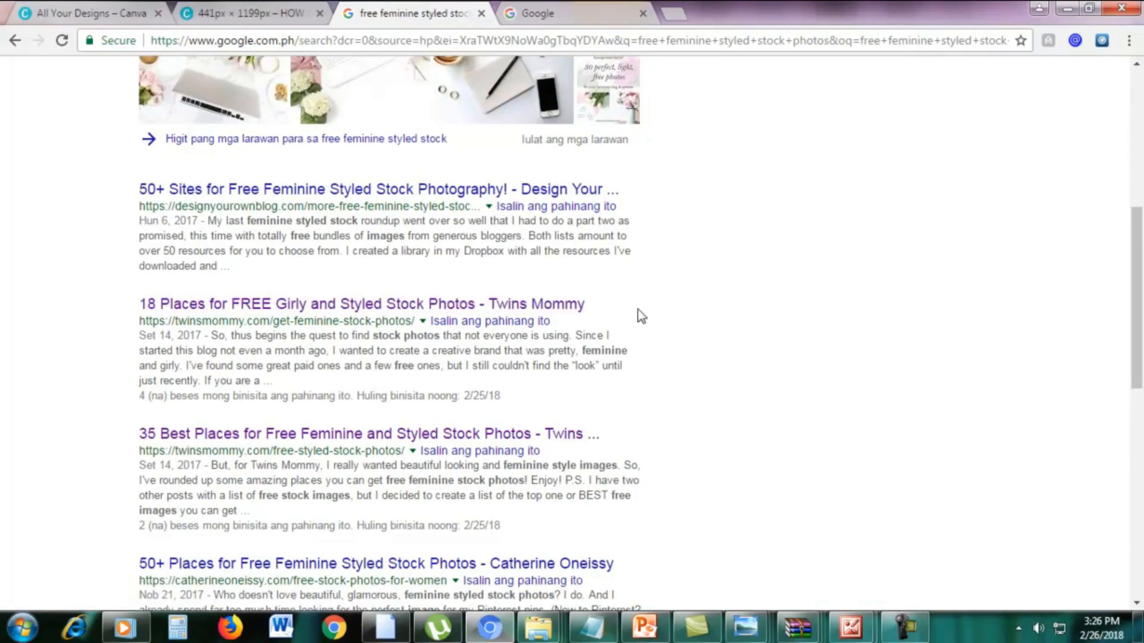
pyautogui.rightClick(389, 313)
pyautogui.click(429, 319)
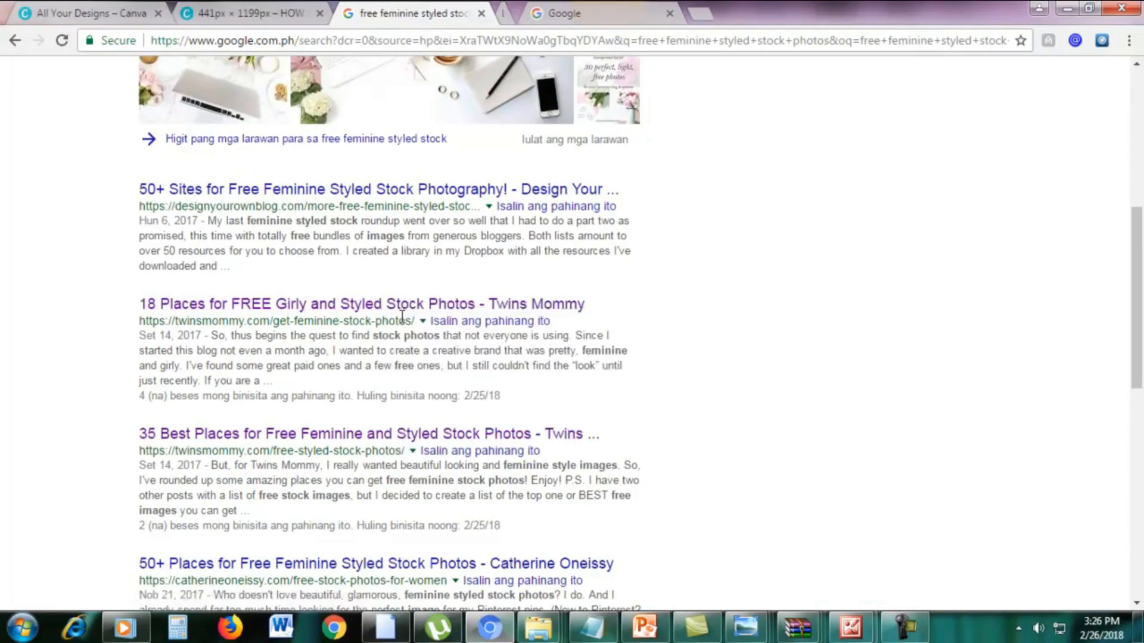
pyautogui.click(562, 13)
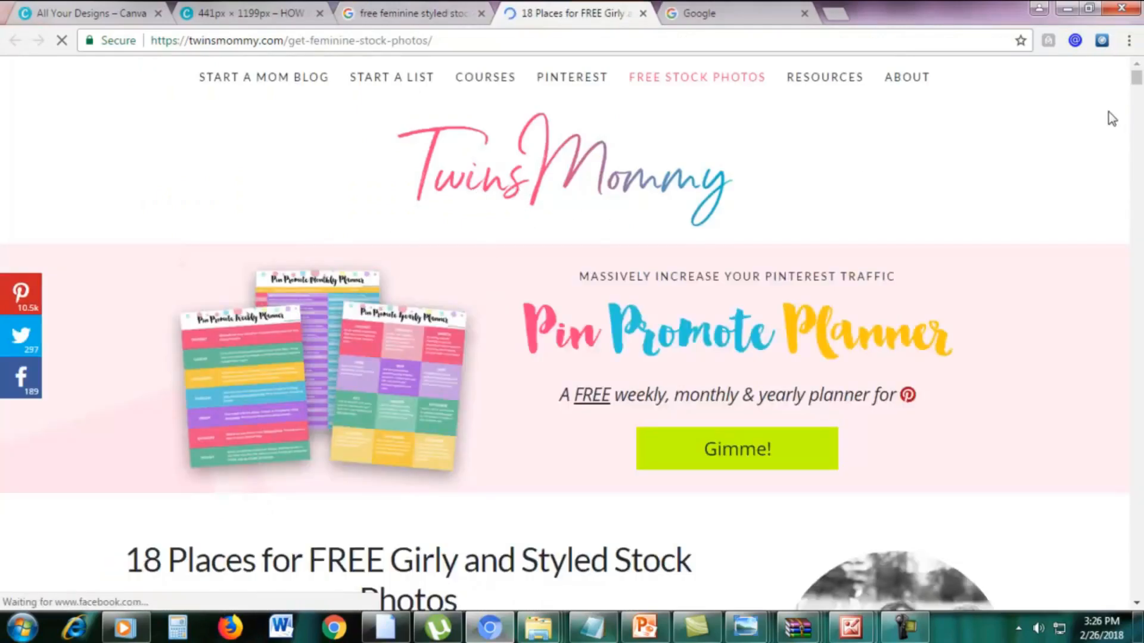
# Review the article's first stock photo sources and open the Haute Stock sign-up link in a new tab.
pyautogui.scroll(-15, 441, 316)
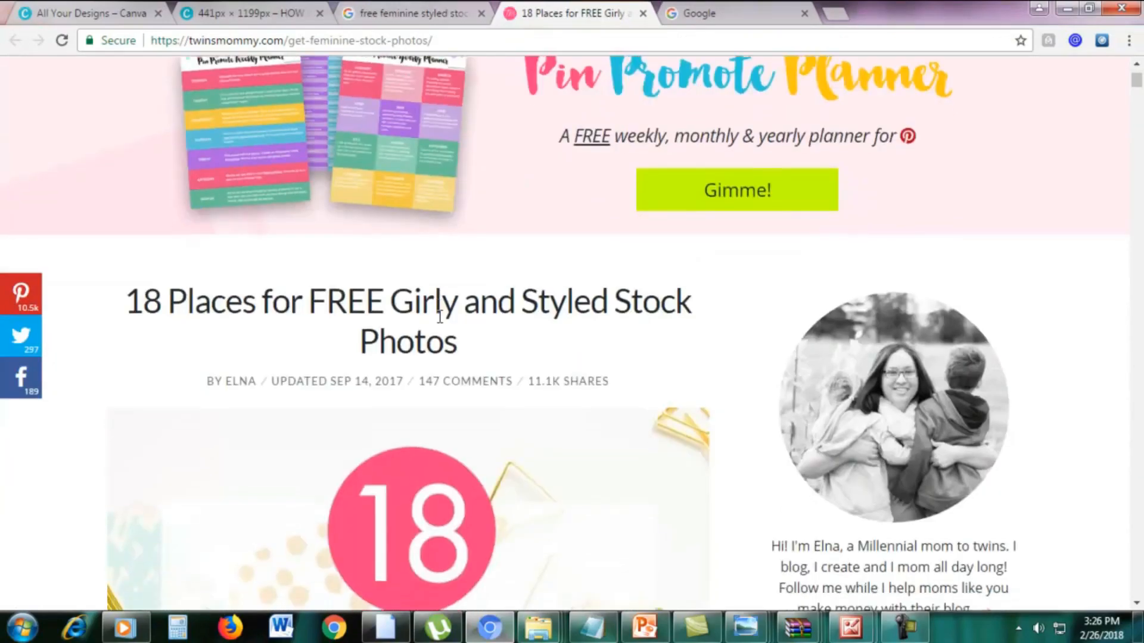
pyautogui.scroll(-13, 440, 325)
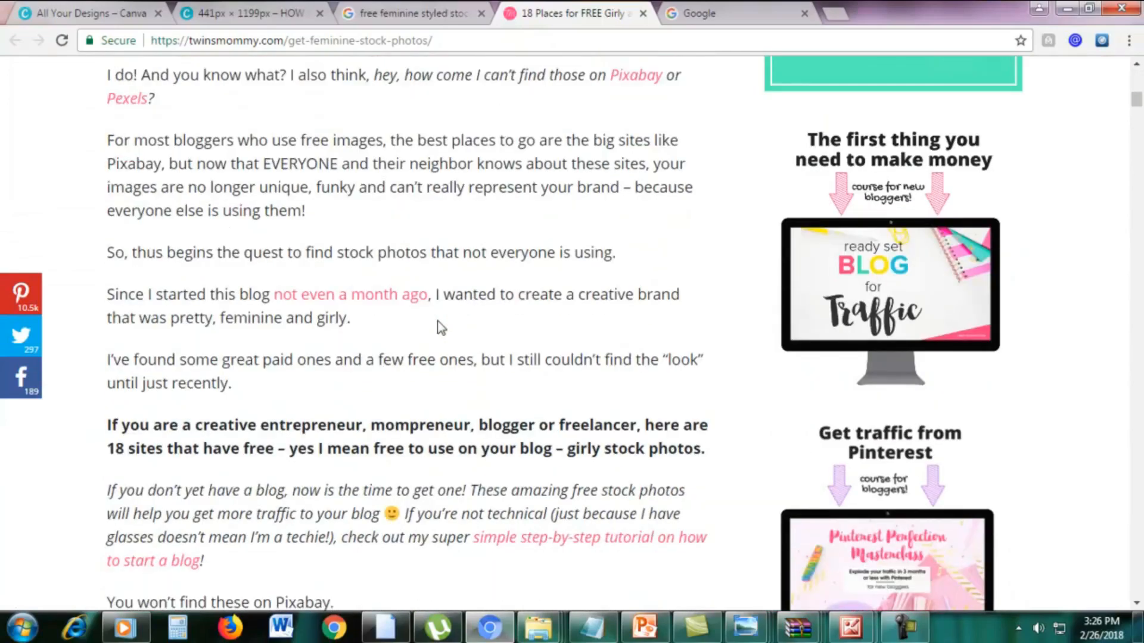
pyautogui.scroll(-12, 441, 322)
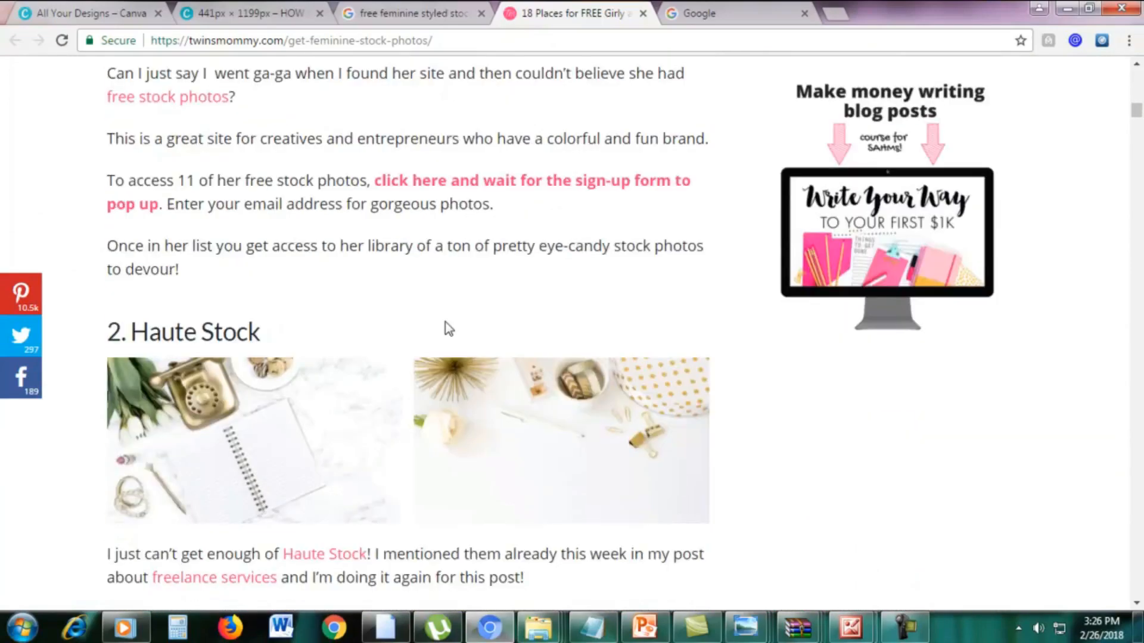
pyautogui.scroll(-3, 448, 329)
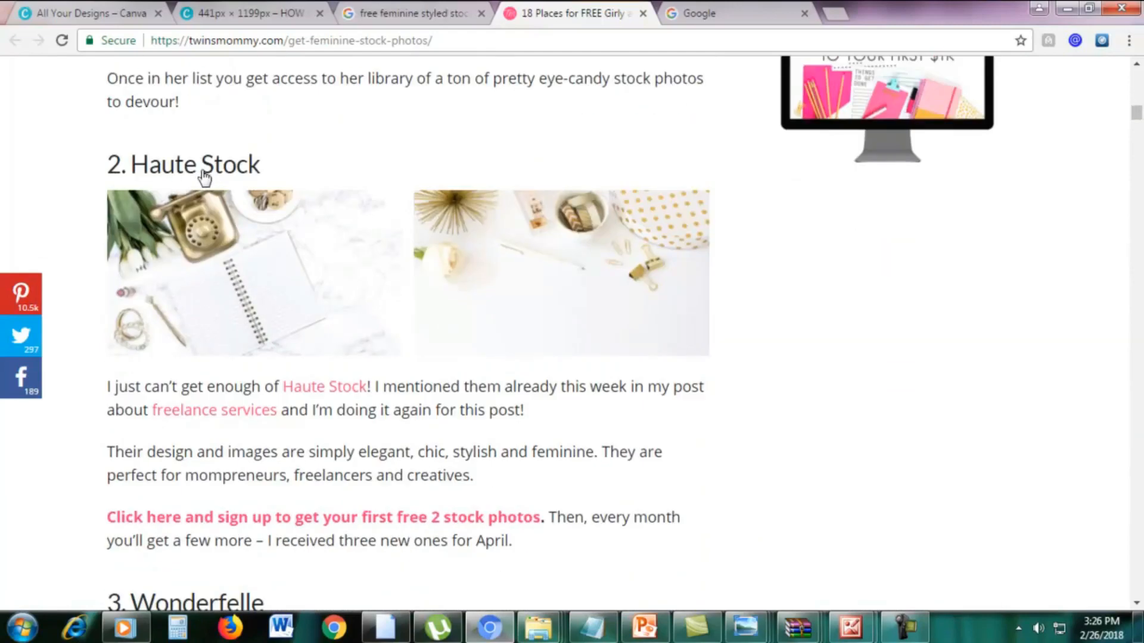
pyautogui.scroll(8, 265, 178)
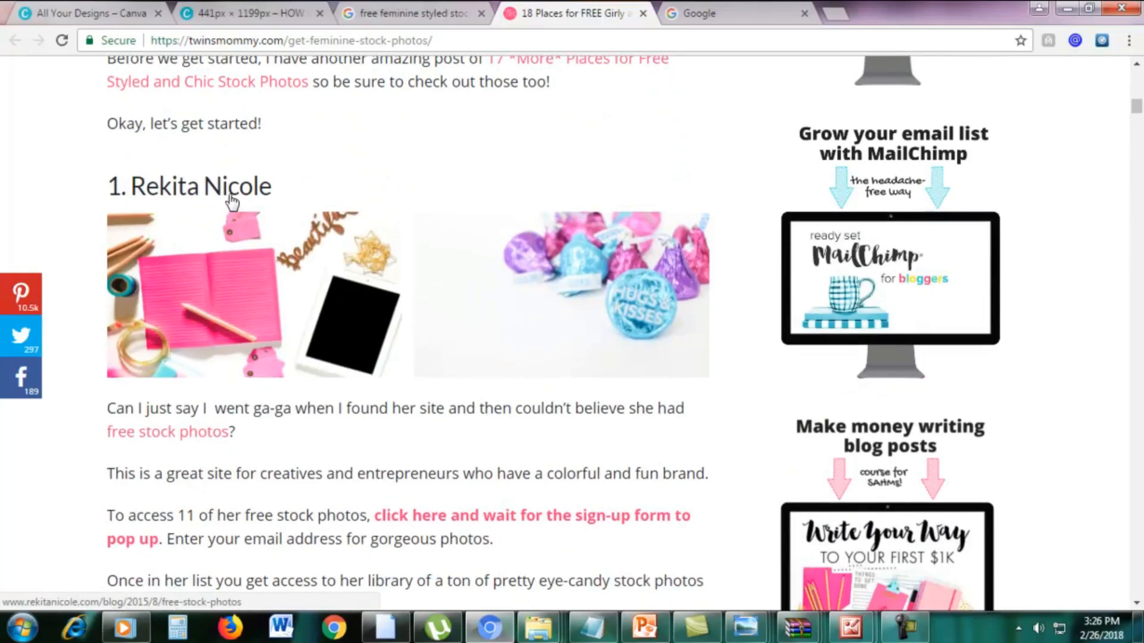
pyautogui.scroll(-7, 233, 203)
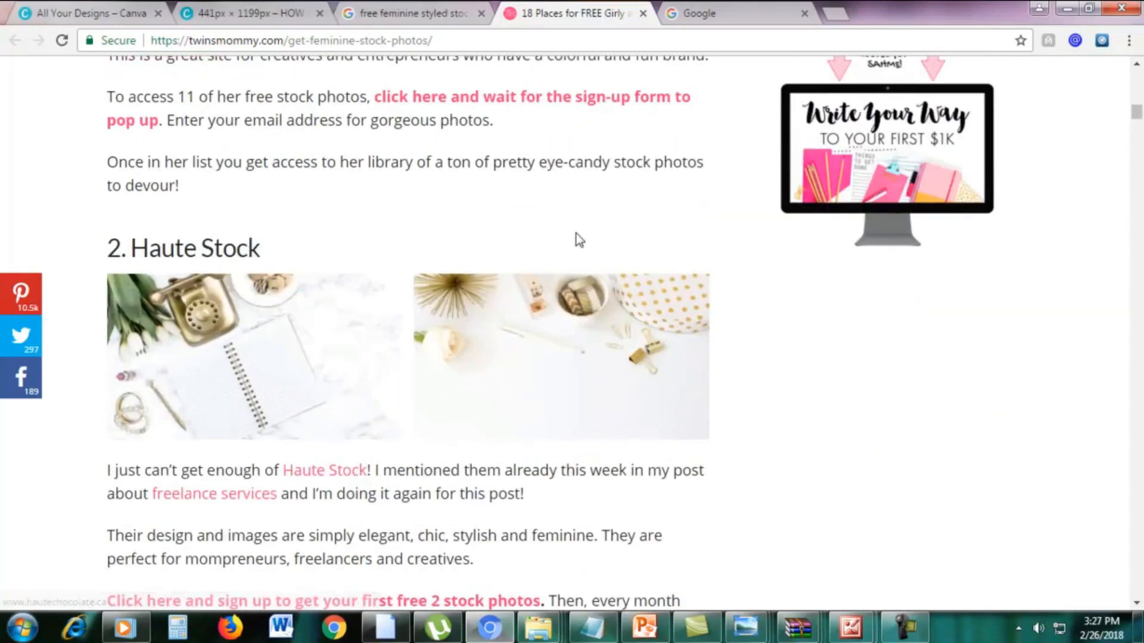
pyautogui.scroll(-3, 576, 234)
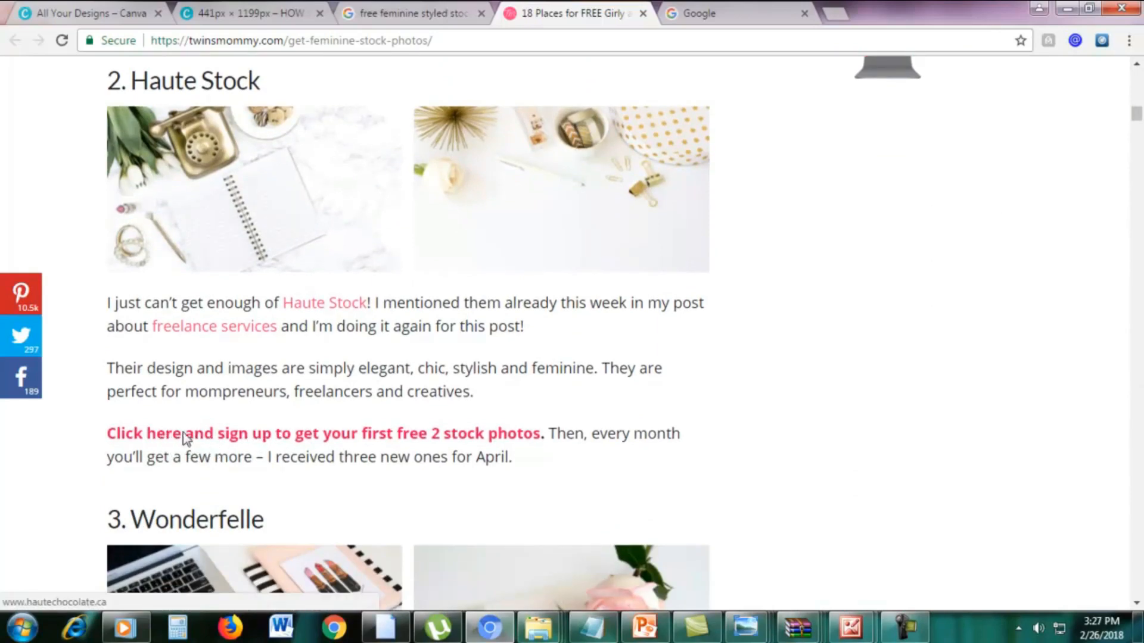
pyautogui.rightClick(185, 438)
pyautogui.click(209, 443)
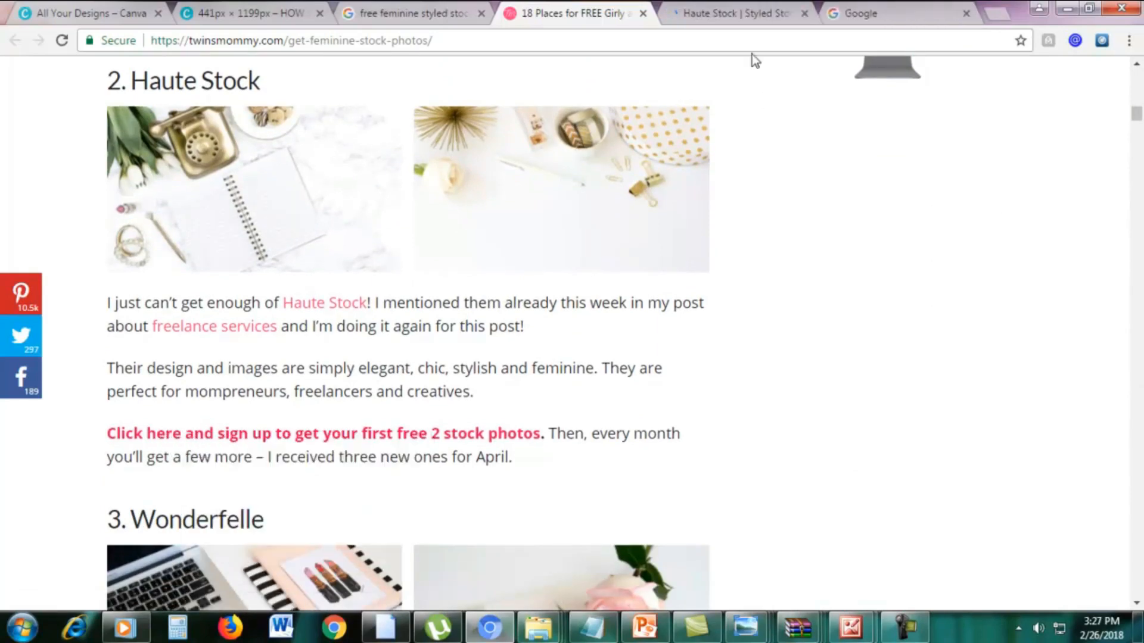
pyautogui.click(739, 14)
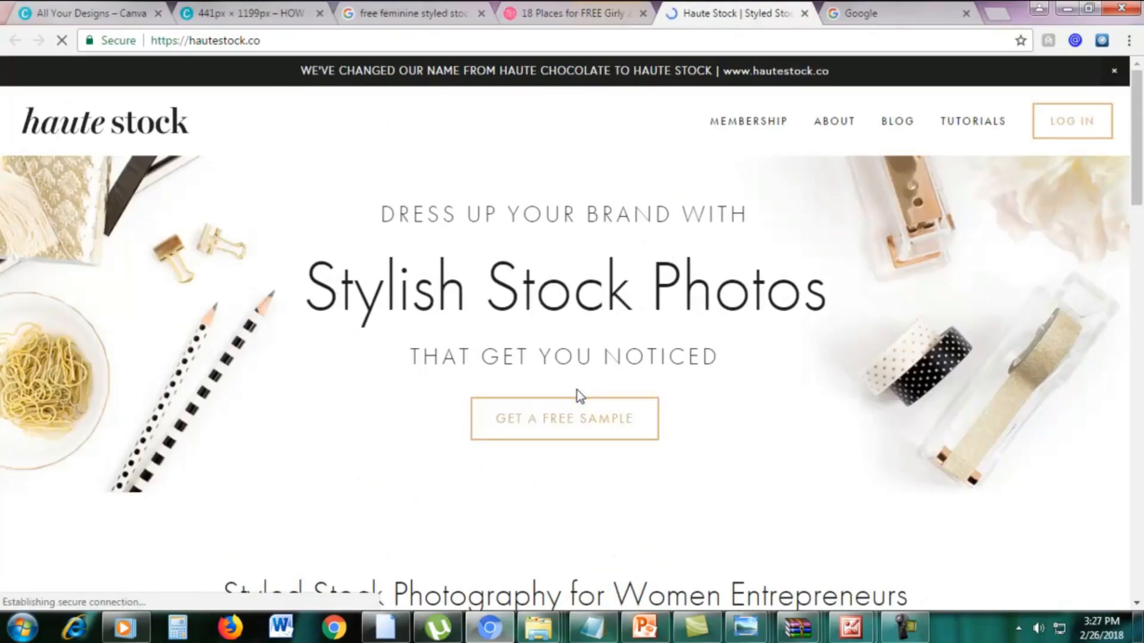
# Request Haute Stock's free sample and submit the sign-up form with the subscriber's e-mail address.
pyautogui.click(538, 421)
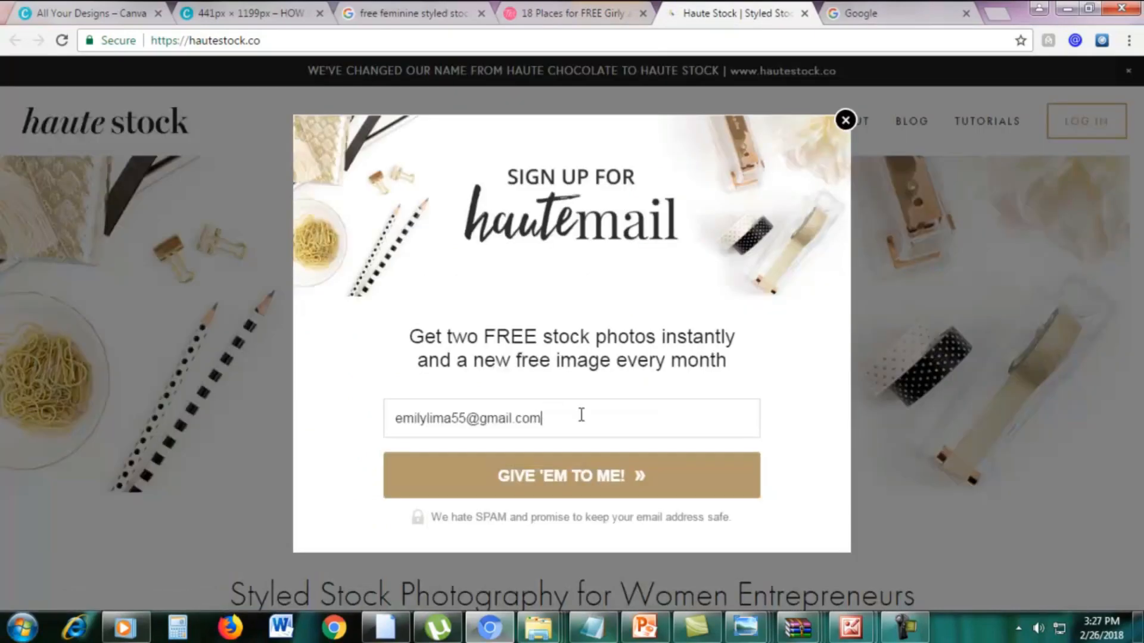
pyautogui.click(582, 416)
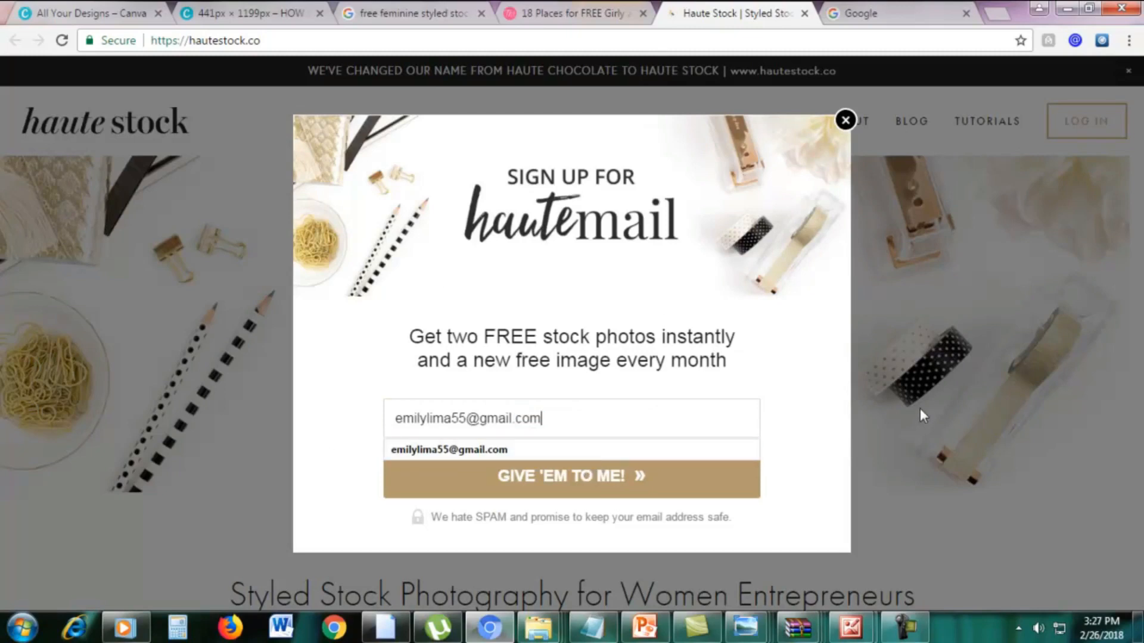
pyautogui.click(802, 402)
pyautogui.click(530, 477)
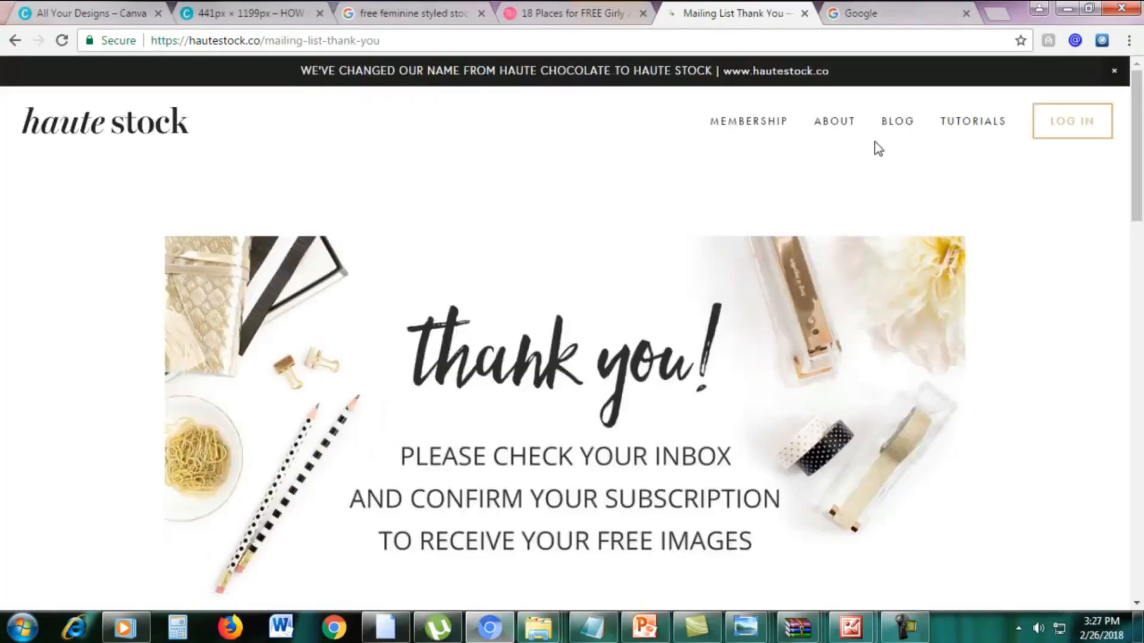
# Go to mail.google.com in the Google tab and open the Haute Chocolate subscription confirmation message.
pyautogui.click(878, 11)
pyautogui.click(793, 41)
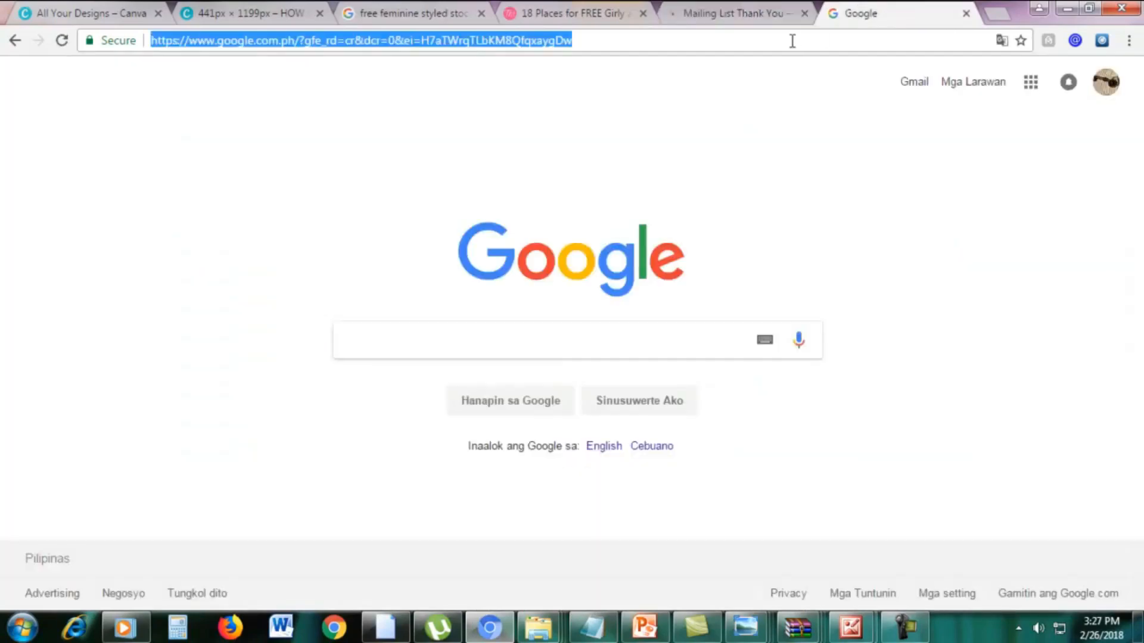
pyautogui.write('mail.google.com')
pyautogui.press('Return')
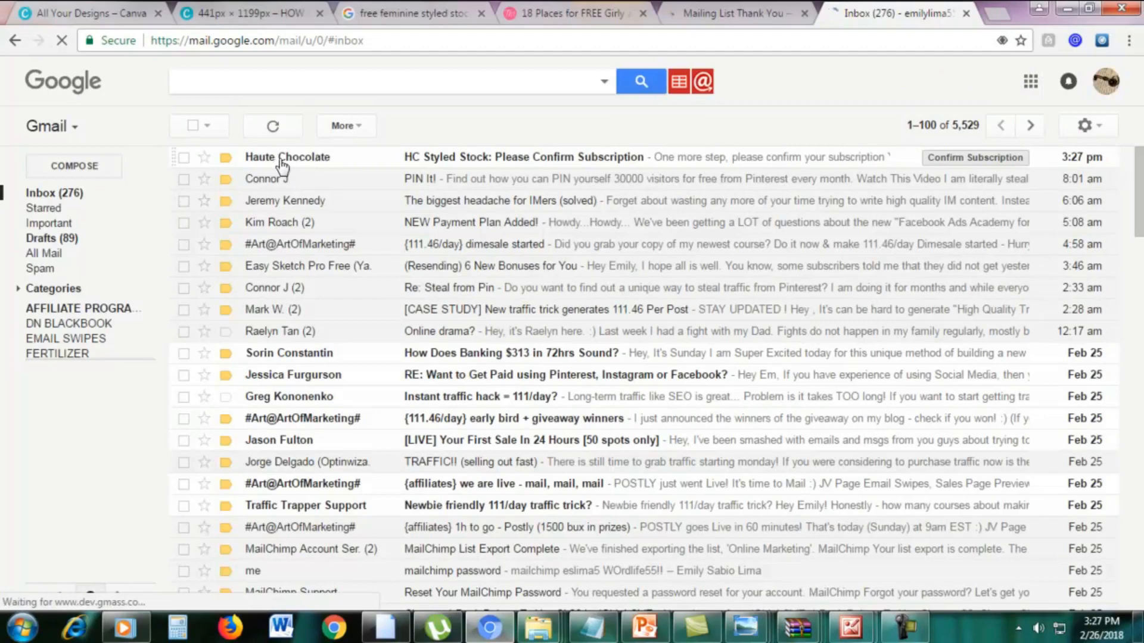
pyautogui.click(428, 158)
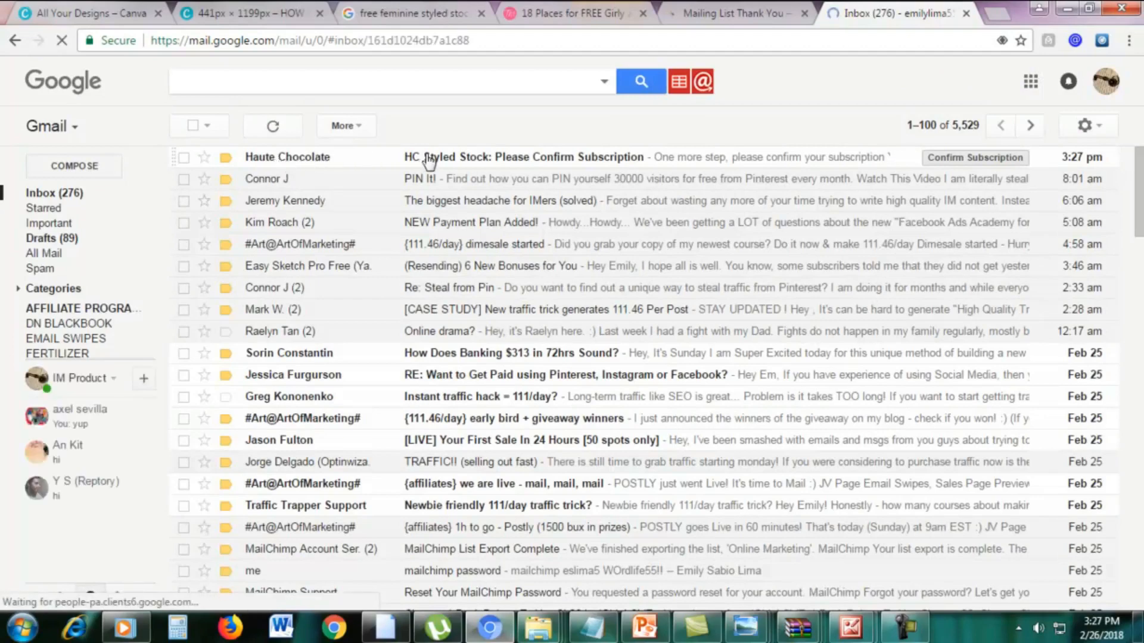
pyautogui.scroll(-3, 557, 506)
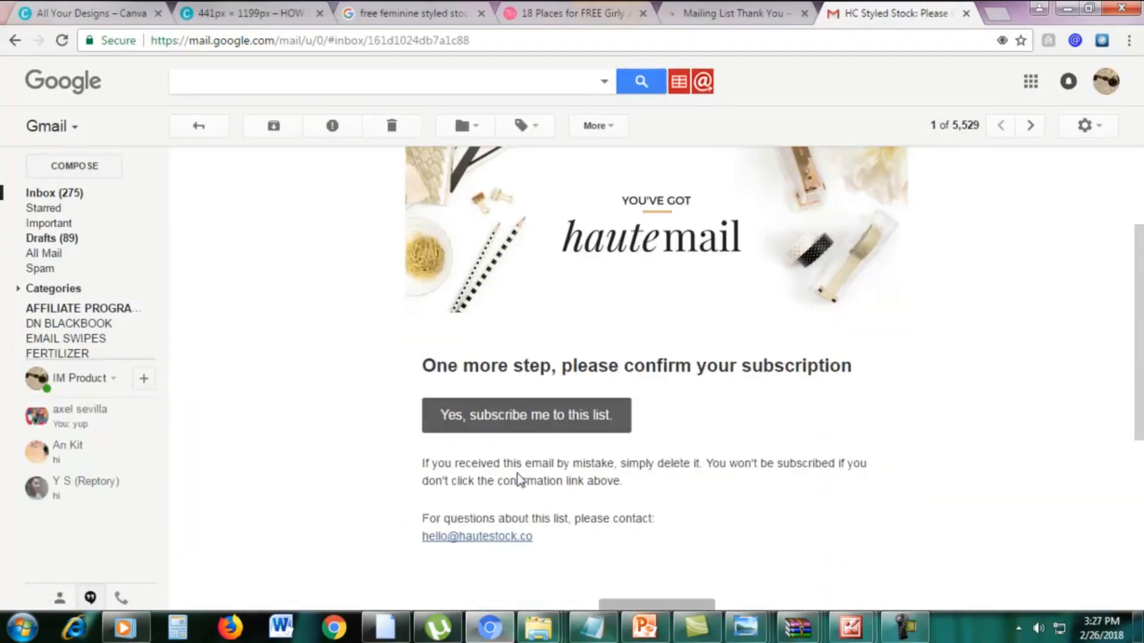
# Confirm the Haute Stock subscription from the e-mail and download the free newsletter photos directly from the linked Dropbox folder.
pyautogui.click(463, 416)
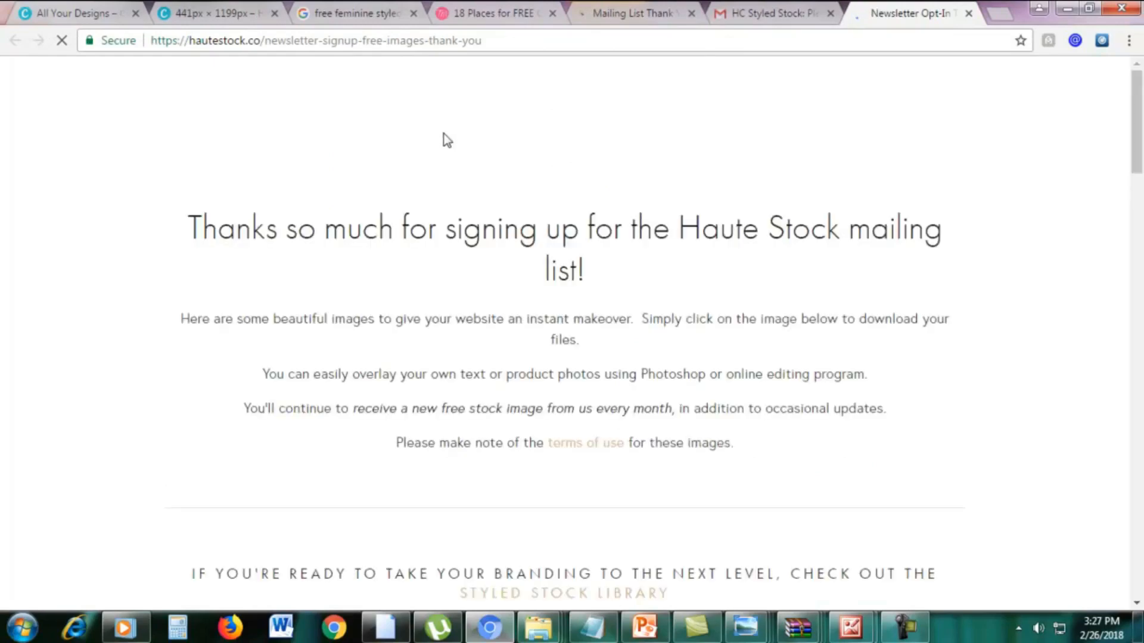
pyautogui.scroll(-10, 531, 247)
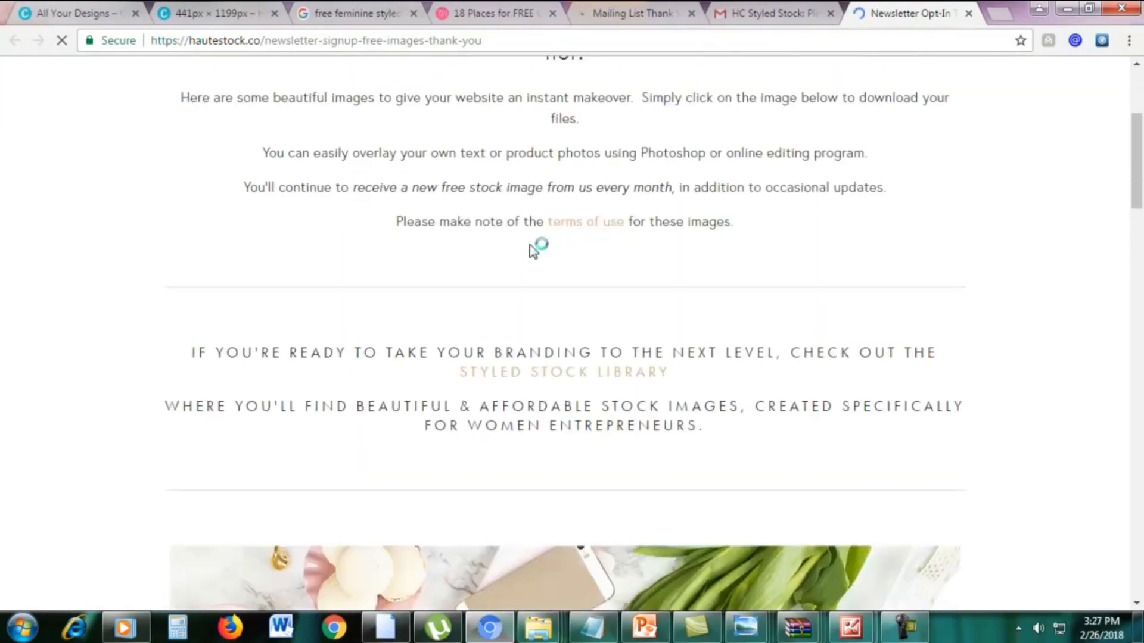
pyautogui.scroll(-5, 532, 251)
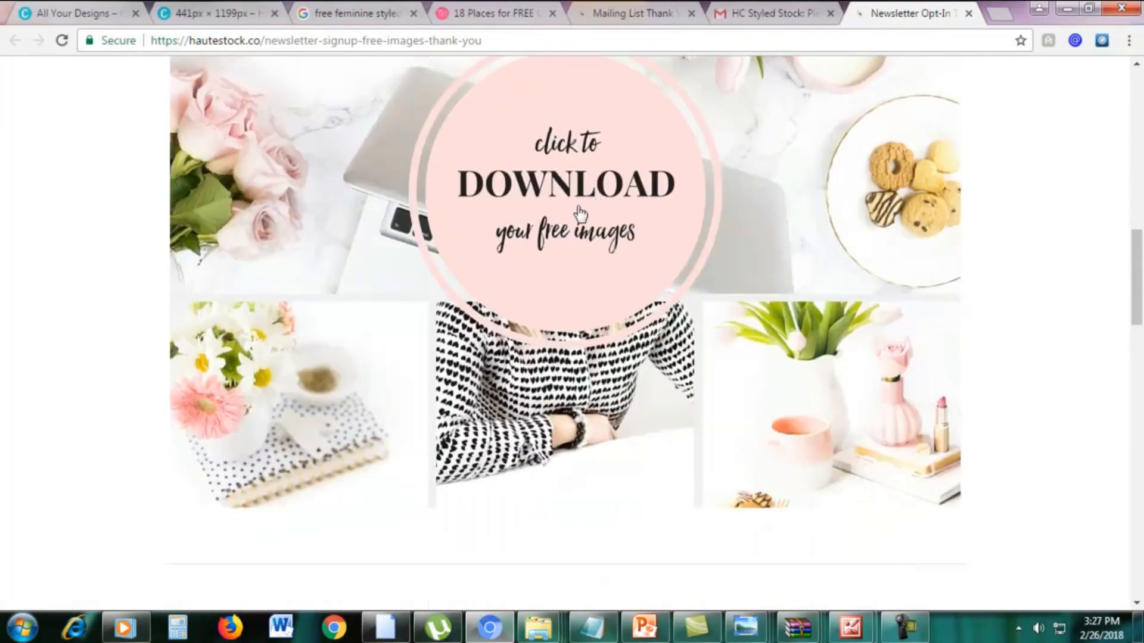
pyautogui.scroll(3, 589, 251)
pyautogui.click(571, 358)
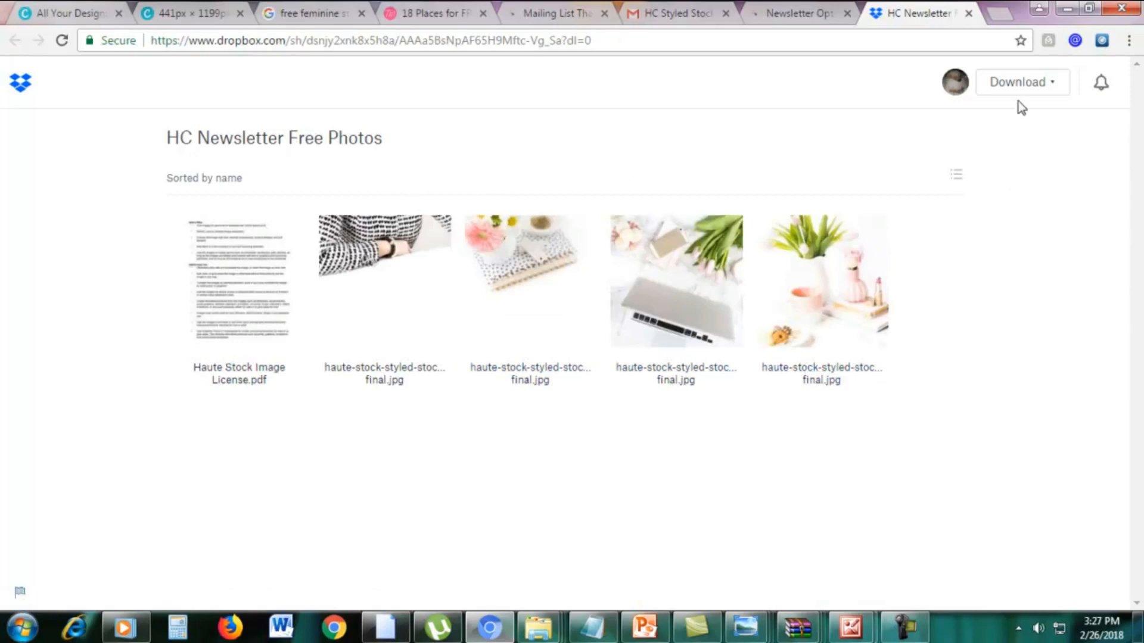
pyautogui.click(1023, 83)
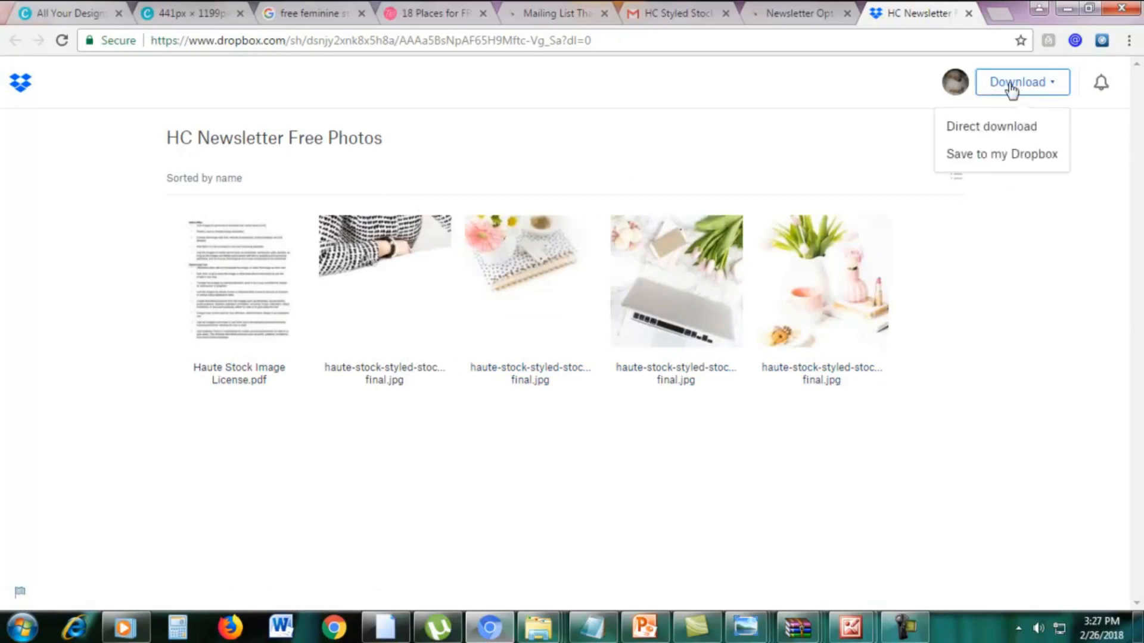
pyautogui.click(990, 125)
# Return to the Twins Mommy stock photo article and close the Haute Stock thank-you, newsletter and Dropbox tabs.
pyautogui.click(667, 13)
pyautogui.click(500, 16)
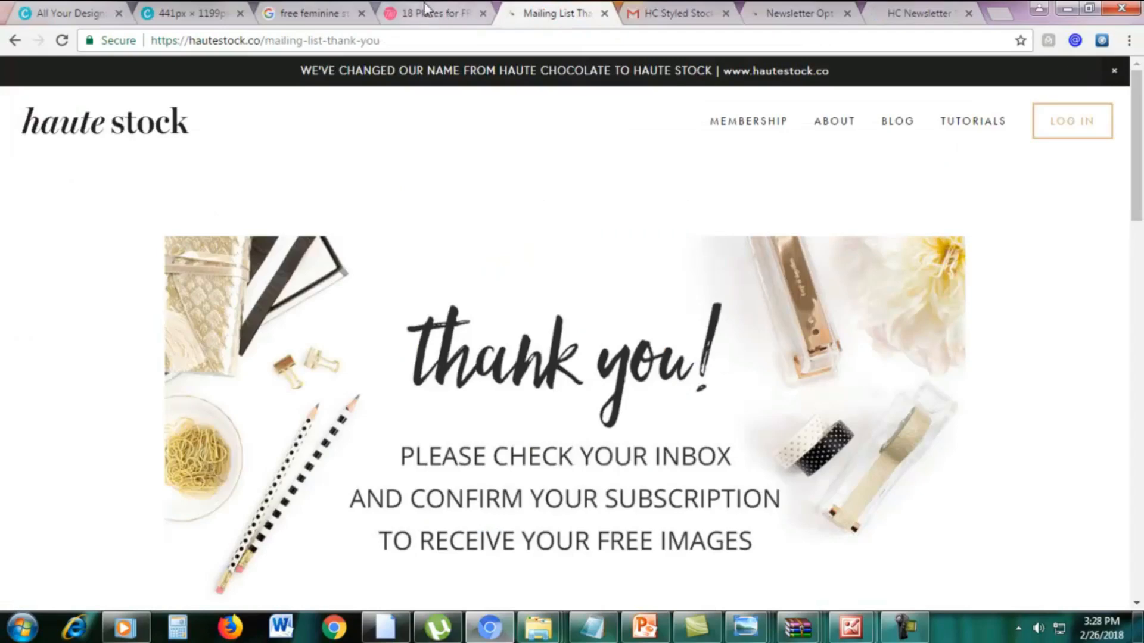
pyautogui.click(426, 11)
pyautogui.scroll(-7, 866, 291)
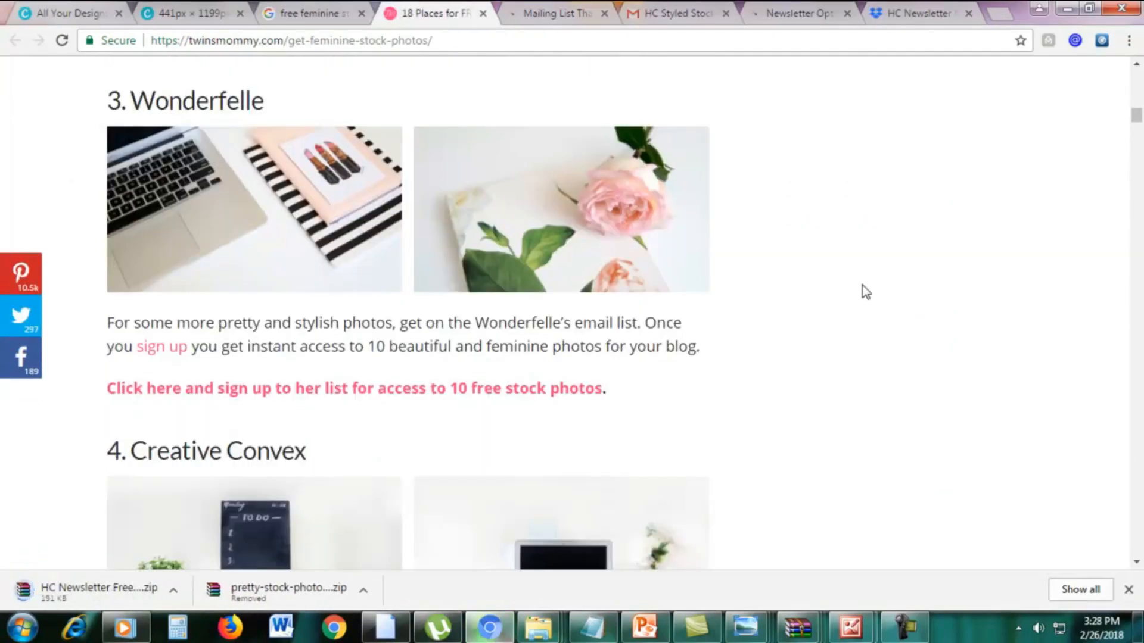
pyautogui.scroll(-2, 860, 291)
pyautogui.scroll(2, 846, 274)
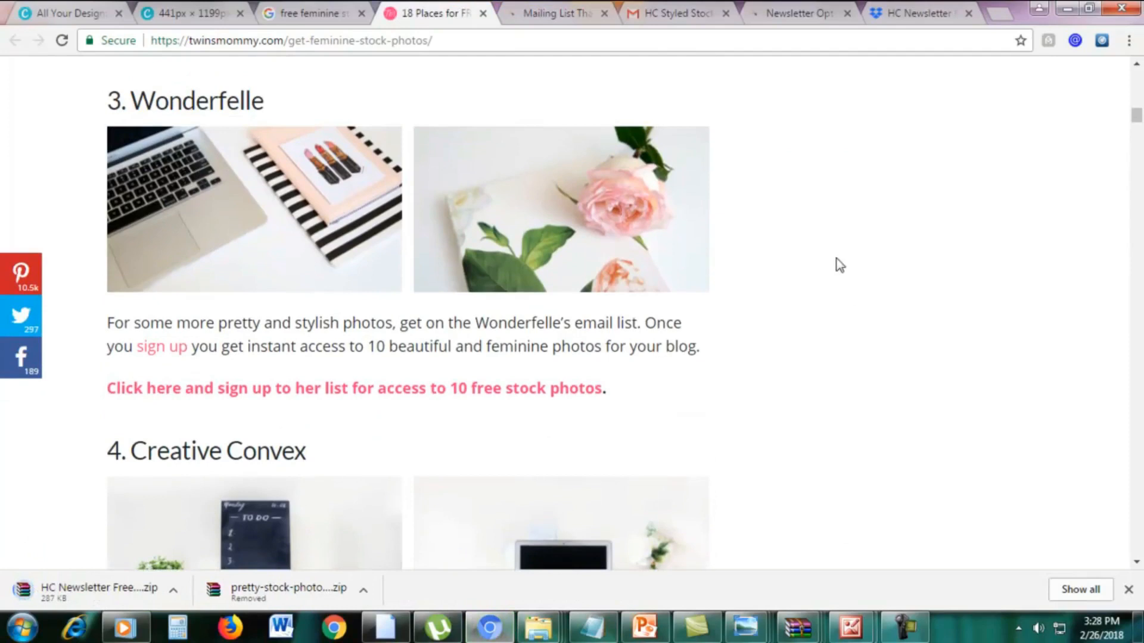
pyautogui.click(604, 13)
pyautogui.click(725, 13)
pyautogui.click(724, 13)
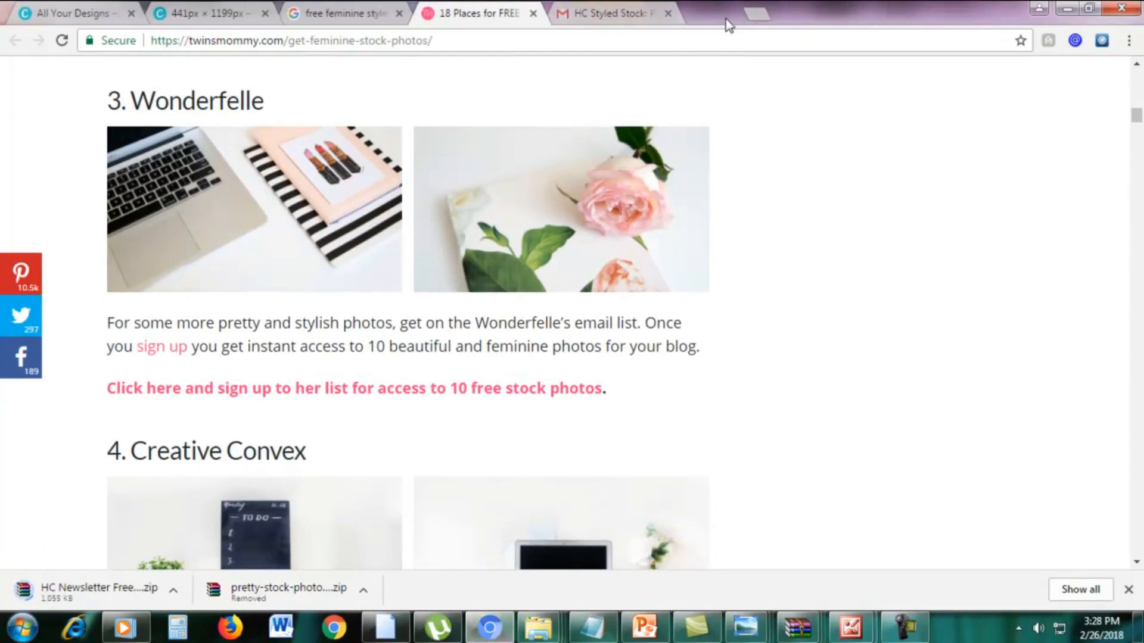
# Open the Wonderfelle sign-up link for 10 free stock photos in a new tab and view it.
pyautogui.rightClick(329, 397)
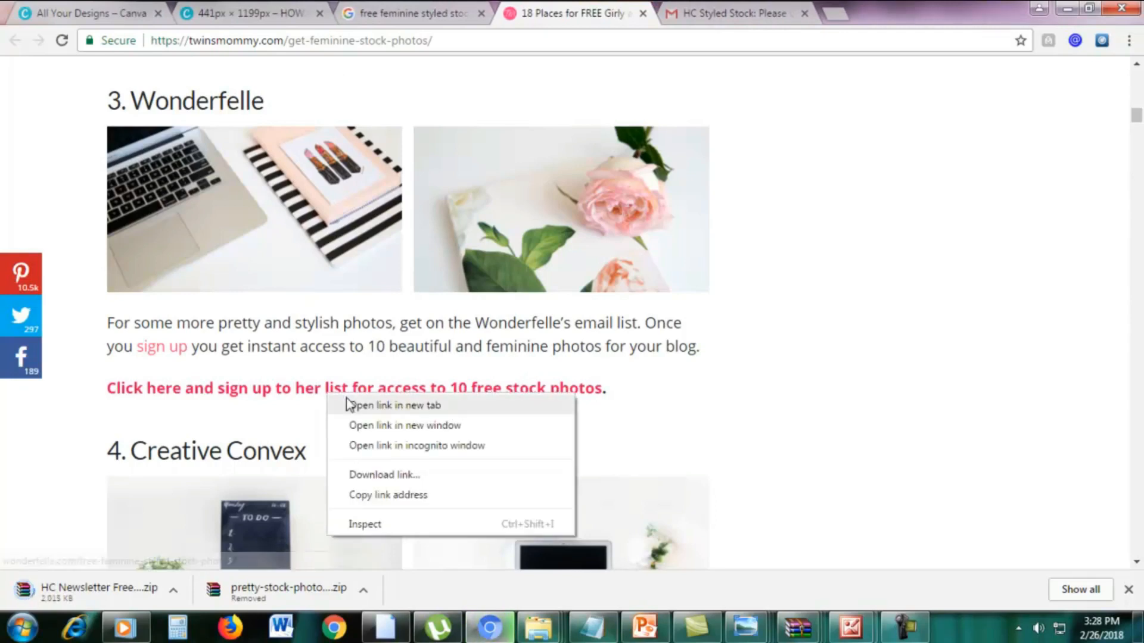
pyautogui.click(346, 404)
pyautogui.click(751, 7)
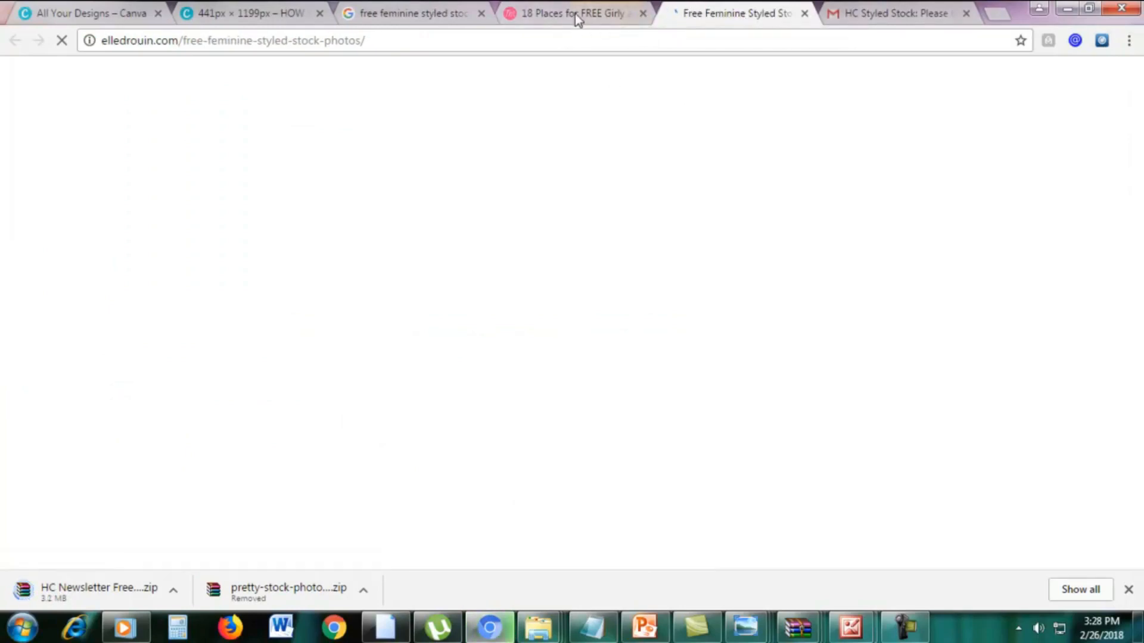
# Go back to the Twins Mommy article and open the Wonderlass photo pack access link in a new tab.
pyautogui.click(560, 11)
pyautogui.scroll(-7, 837, 314)
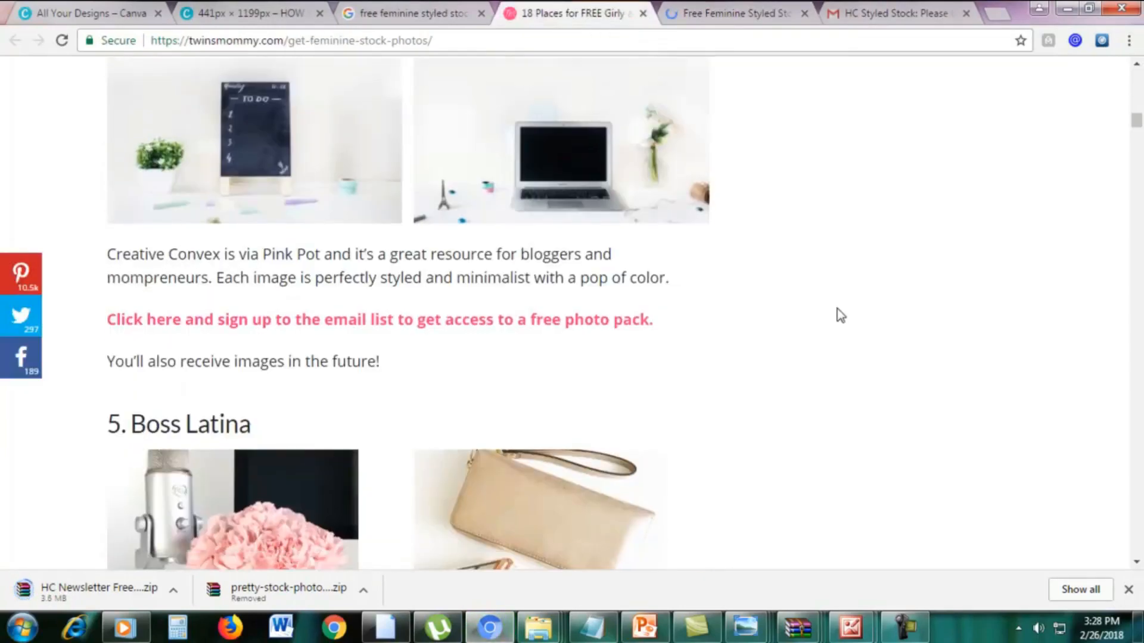
pyautogui.scroll(-3, 839, 314)
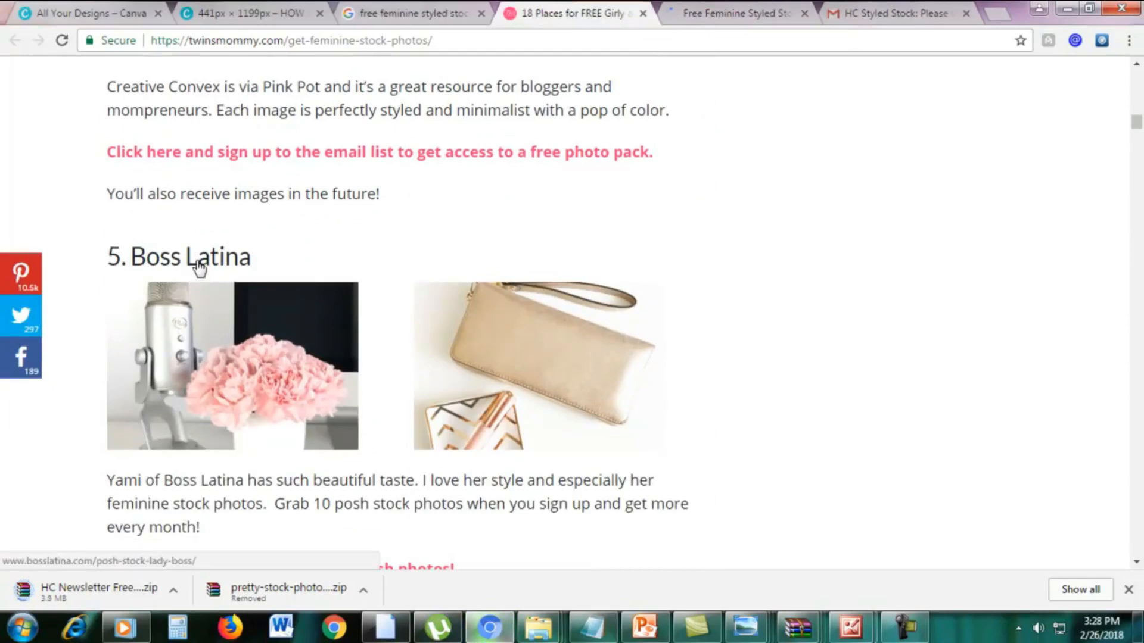
pyautogui.scroll(-6, 387, 262)
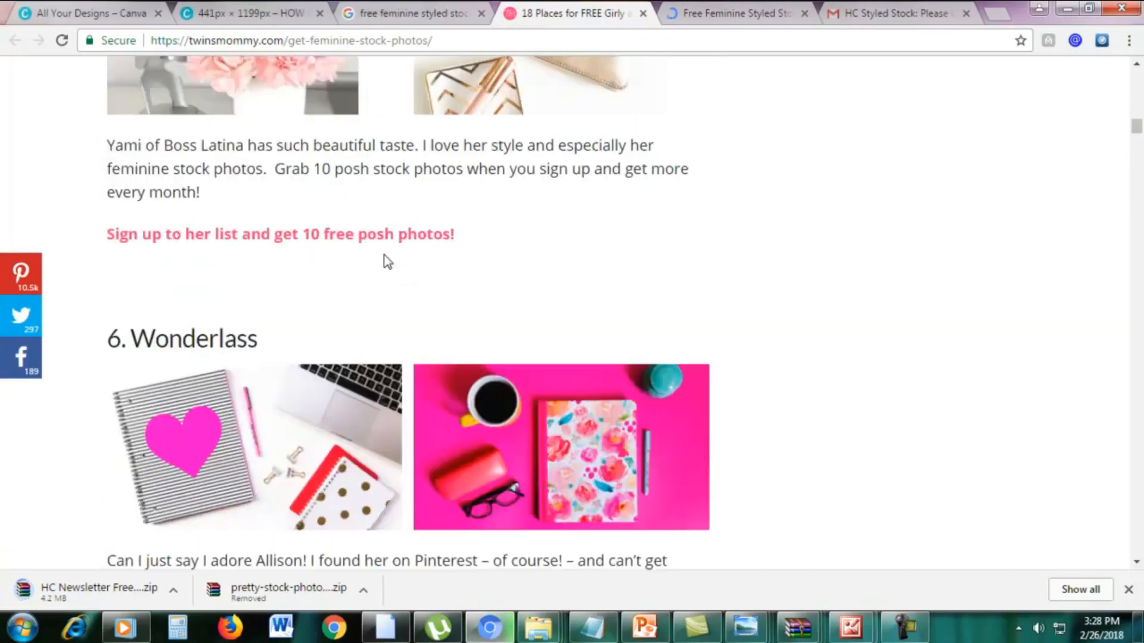
pyautogui.scroll(-3, 892, 336)
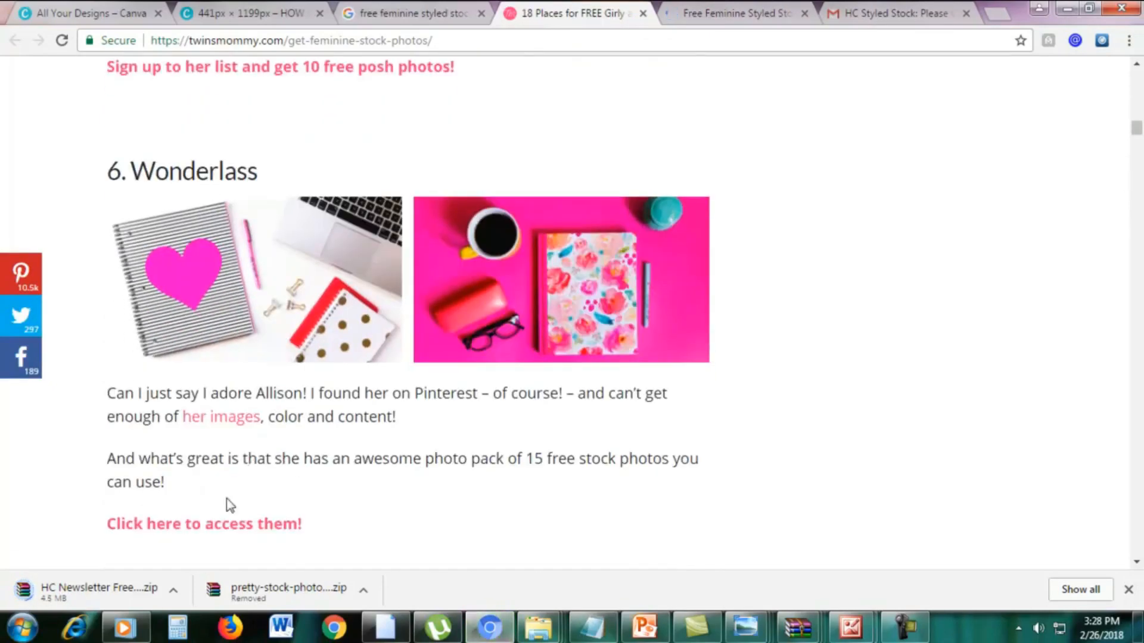
pyautogui.rightClick(196, 529)
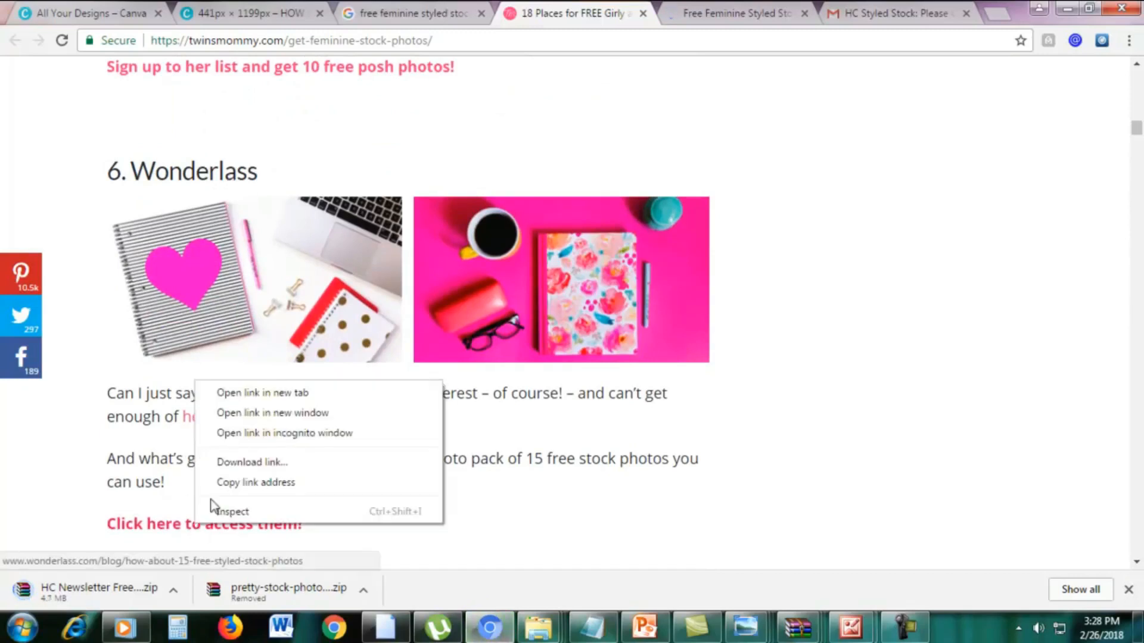
pyautogui.click(268, 390)
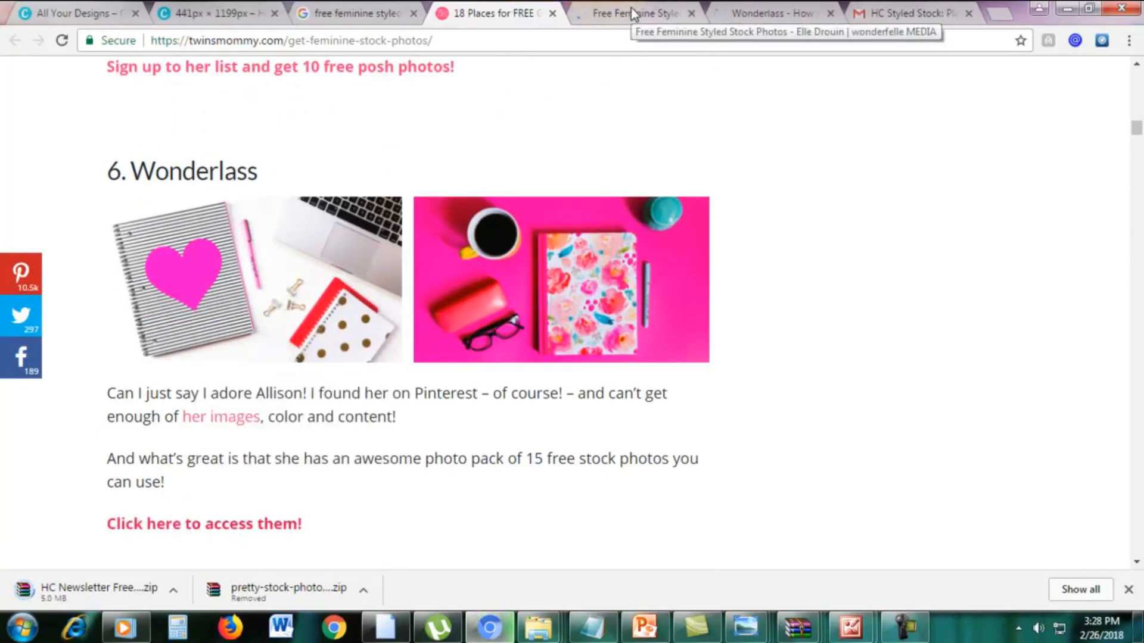
# Switch to the Wonderfelle free feminine styled stock photos page and open its sign-up form for monthly free photos.
pyautogui.click(636, 13)
pyautogui.scroll(-8, 842, 298)
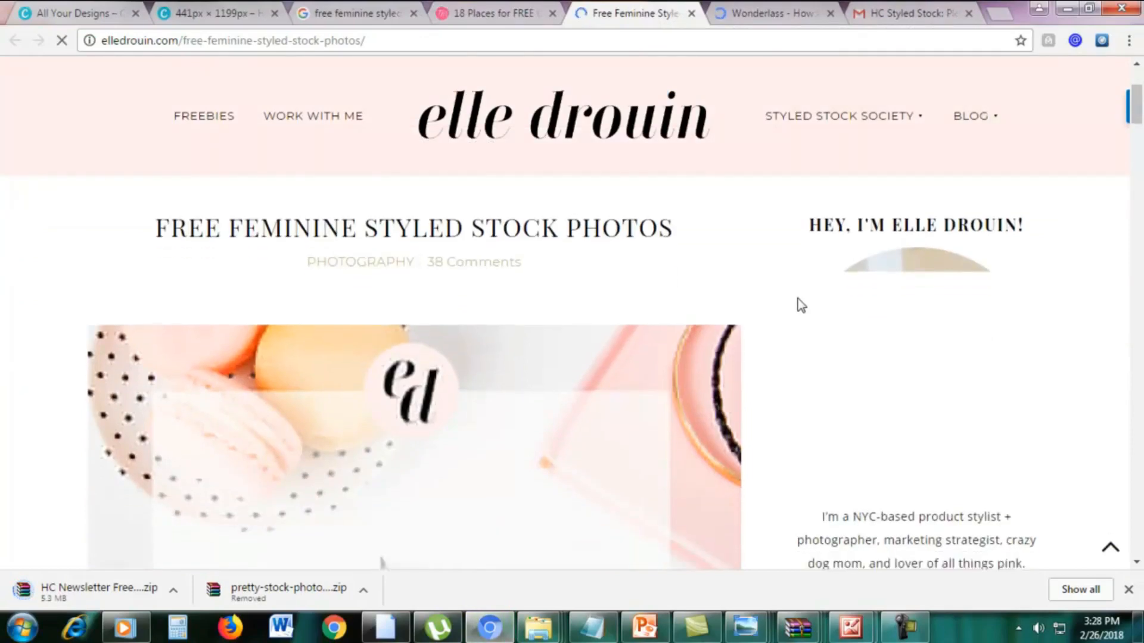
pyautogui.scroll(-10, 371, 384)
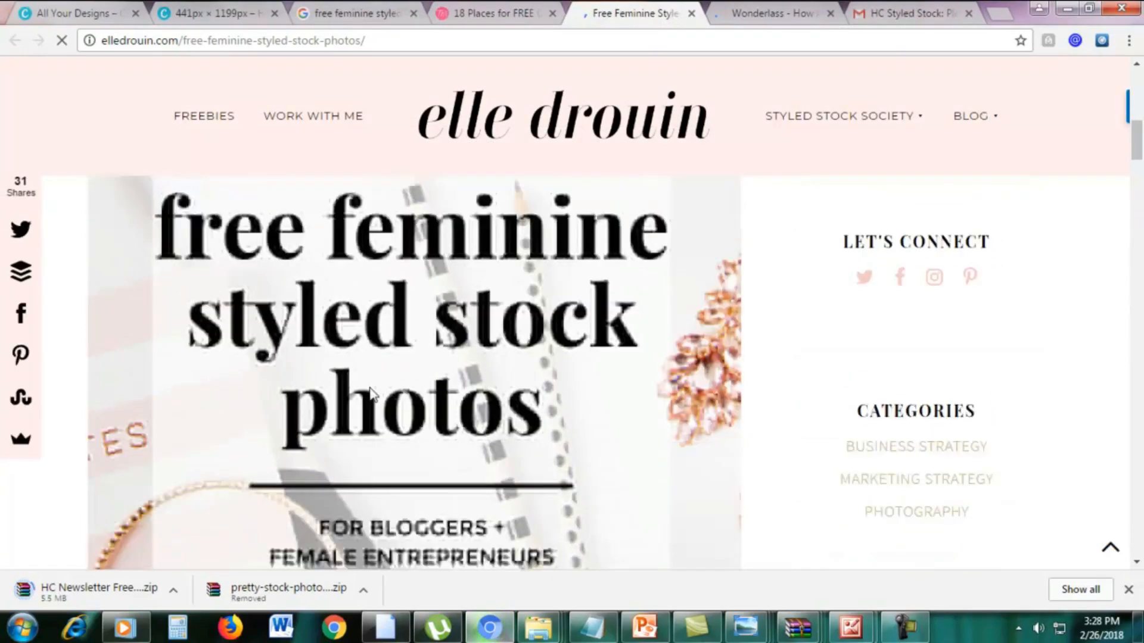
pyautogui.scroll(-2, 372, 393)
pyautogui.scroll(2, 372, 395)
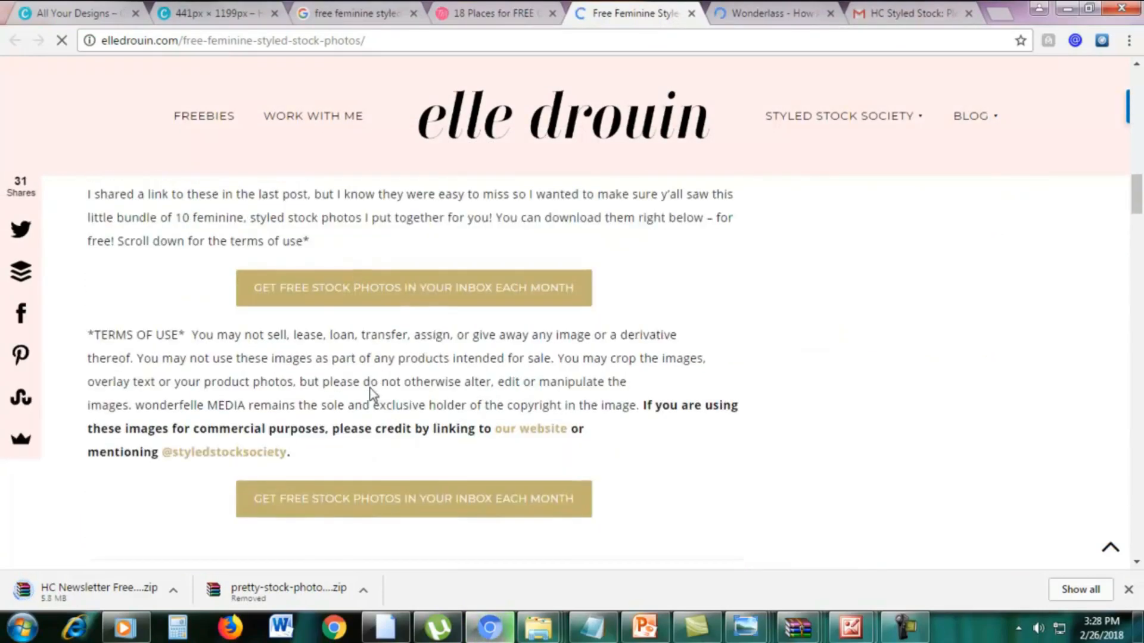
pyautogui.click(399, 300)
# Enter the subscriber's name and e-mail address in the form and submit it to request the 10 free stock photos.
pyautogui.click(457, 392)
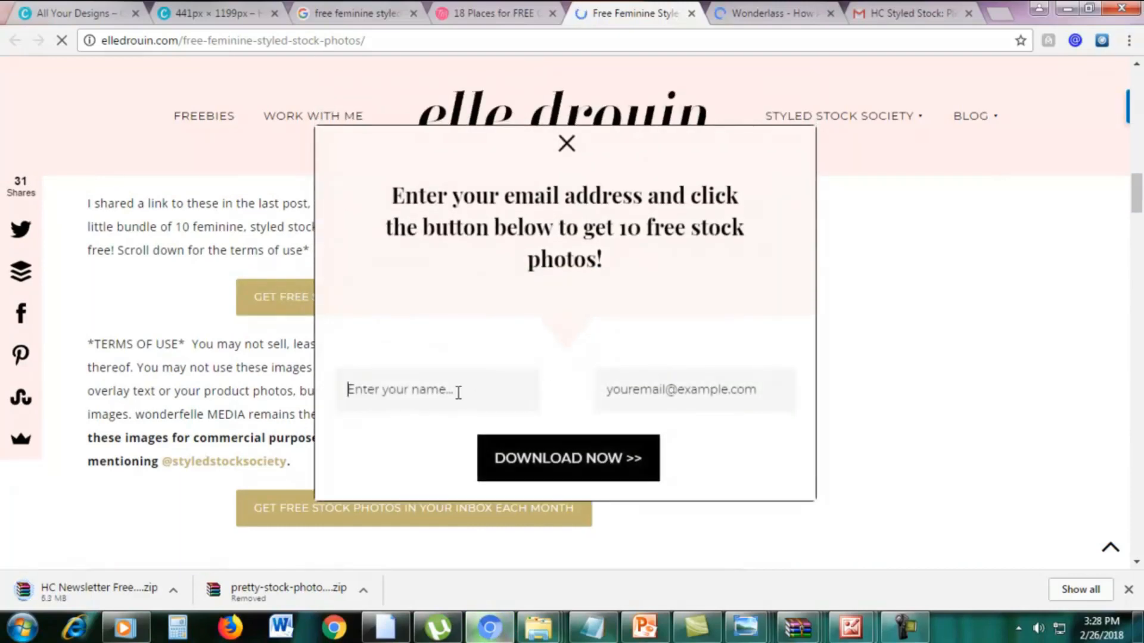
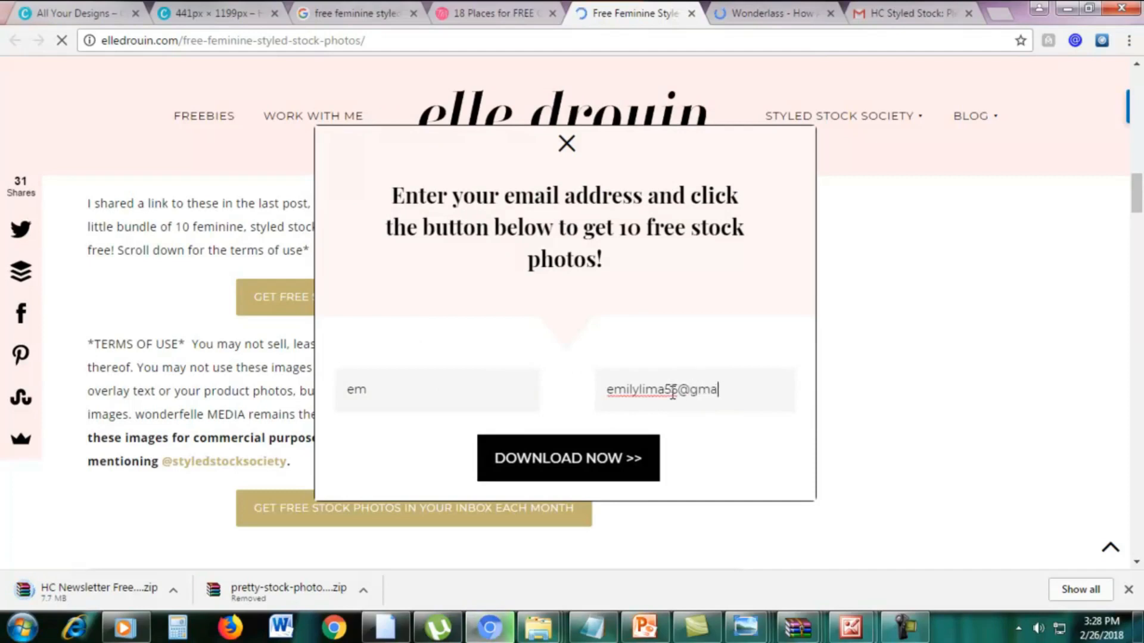
pyautogui.click(564, 457)
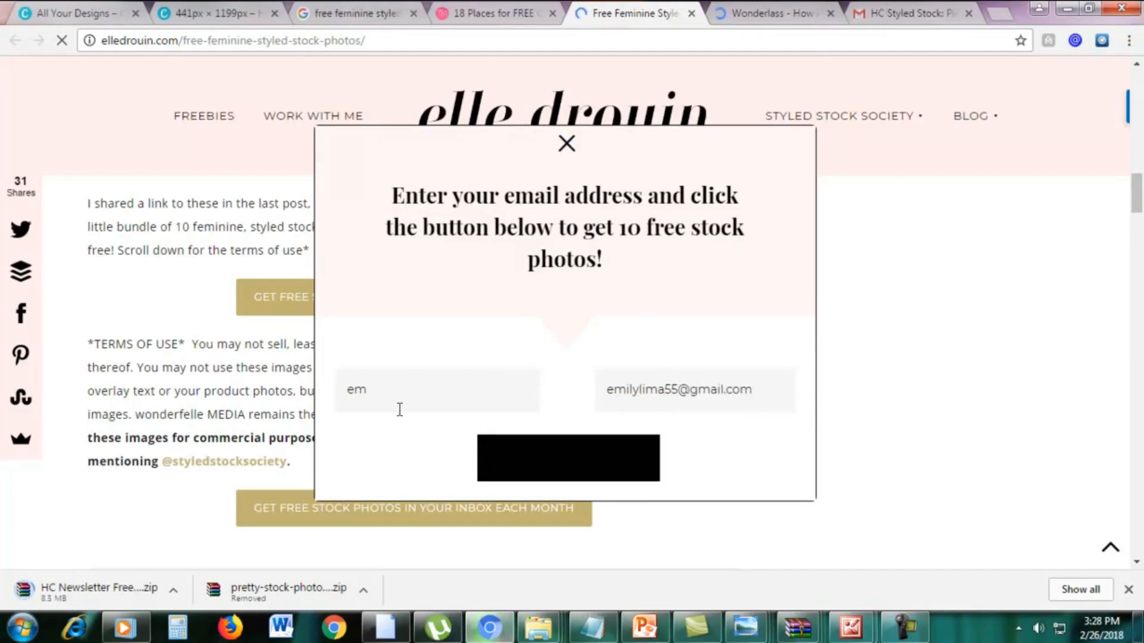
# Open the free stock photos form on the Wonderlass page and submit it with the prefilled subscriber details.
pyautogui.click(759, 5)
pyautogui.scroll(-5, 483, 274)
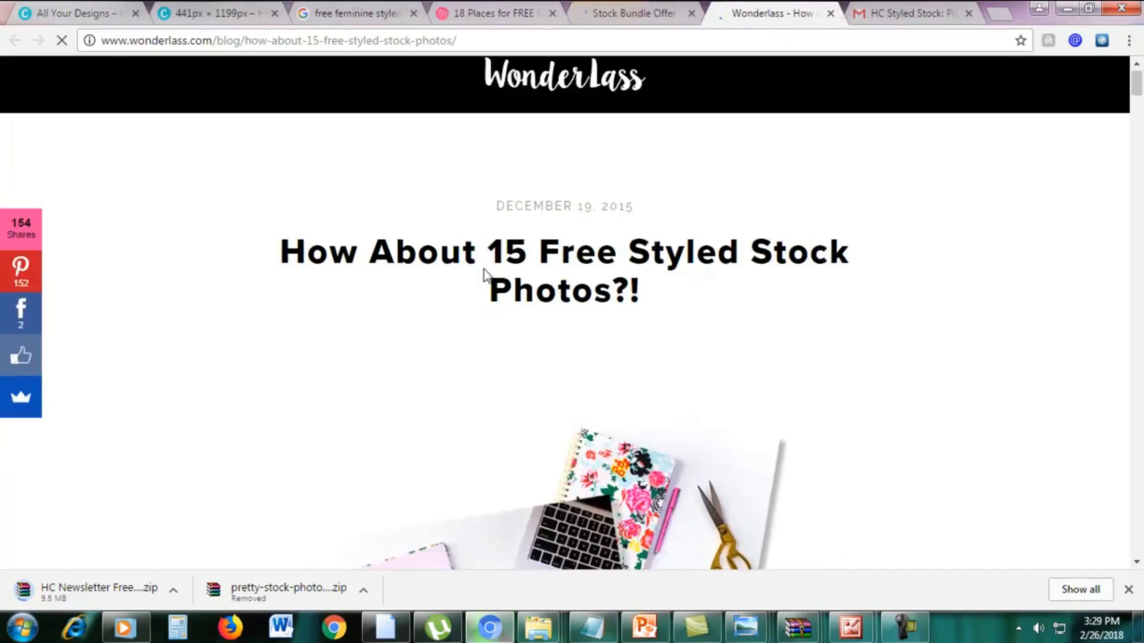
pyautogui.scroll(-20, 482, 280)
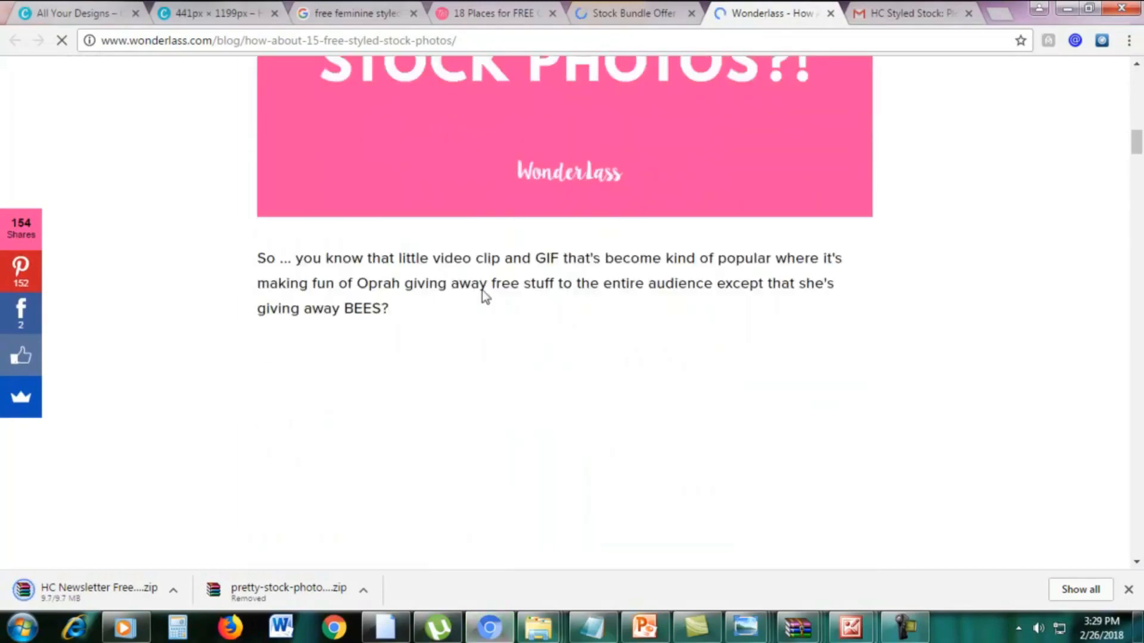
pyautogui.scroll(-10, 485, 295)
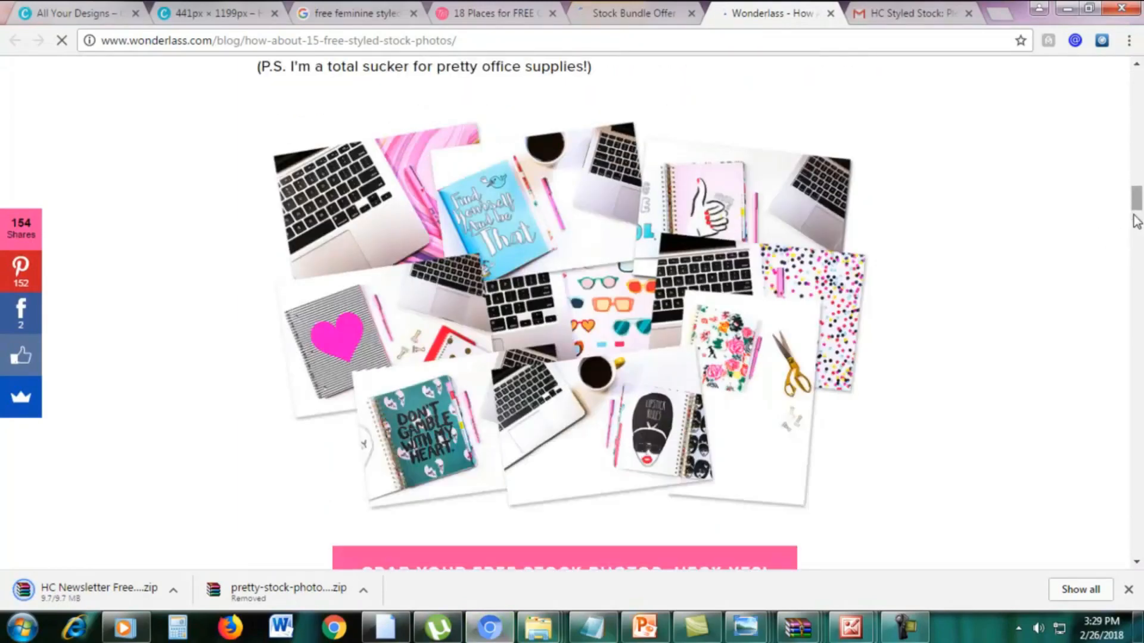
pyautogui.moveTo(1133, 218)
pyautogui.mouseDown()
pyautogui.moveTo(1136, 228)
pyautogui.moveTo(1136, 208)
pyautogui.mouseUp()
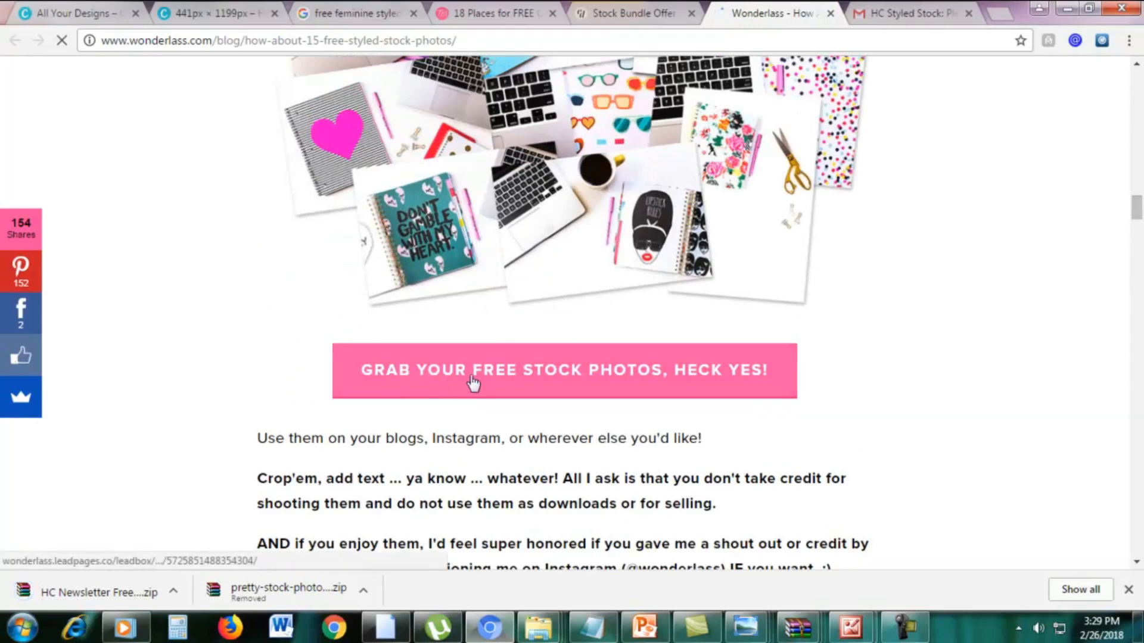
pyautogui.click(540, 369)
pyautogui.scroll(-3, 1044, 293)
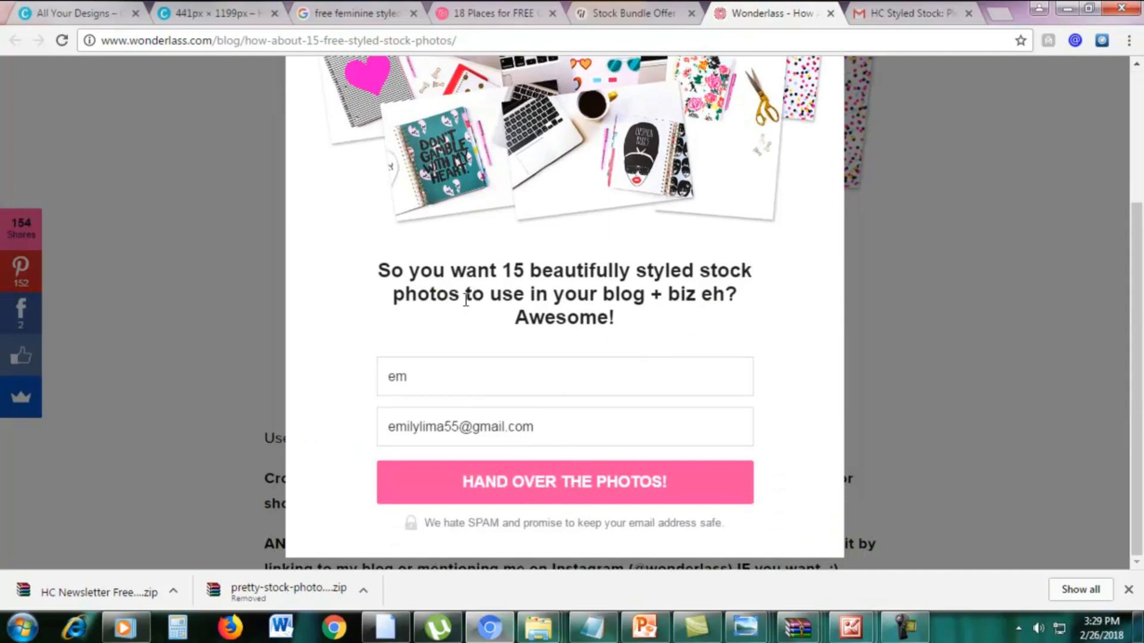
pyautogui.click(493, 484)
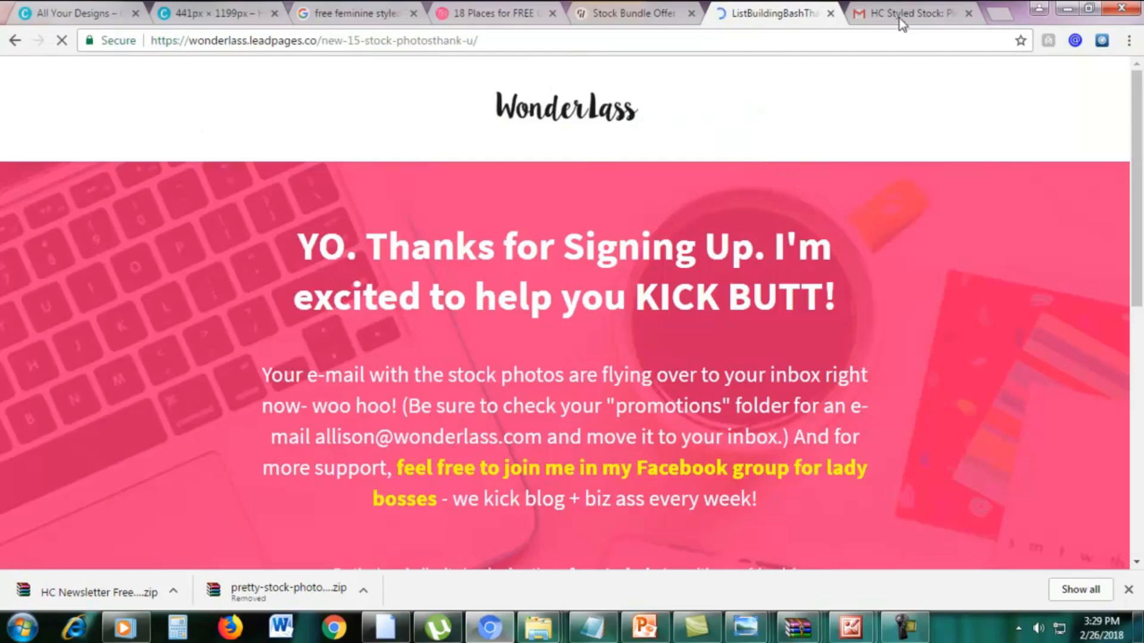
# Follow the download link in Gmail's "Here are your free stock photos!" message and return to the Twins Mommy article.
pyautogui.click(900, 14)
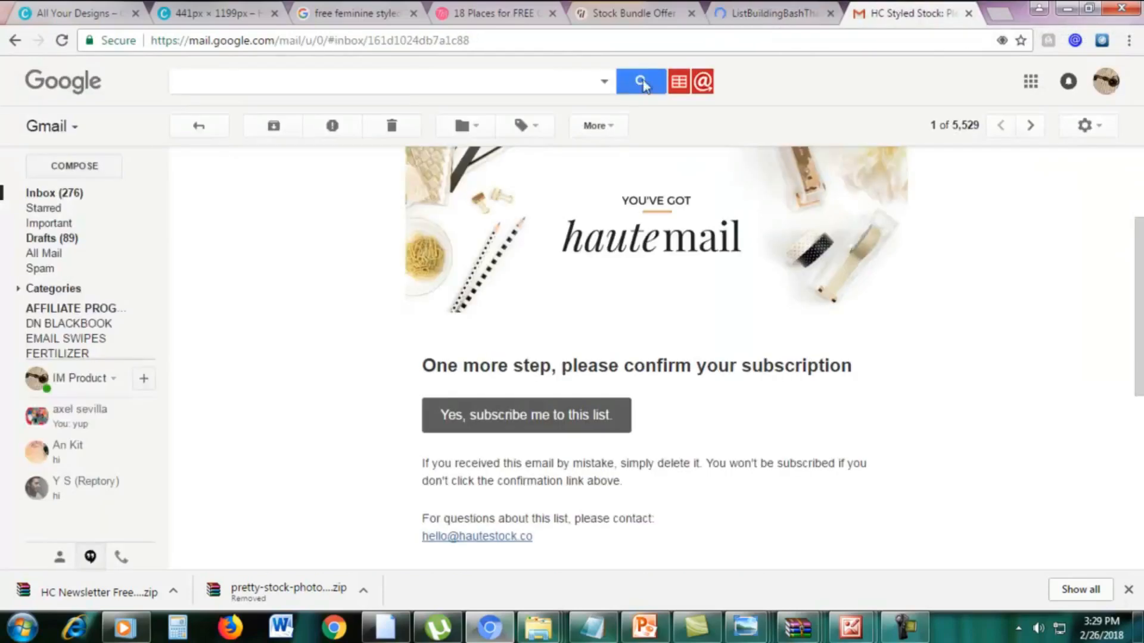
pyautogui.click(43, 192)
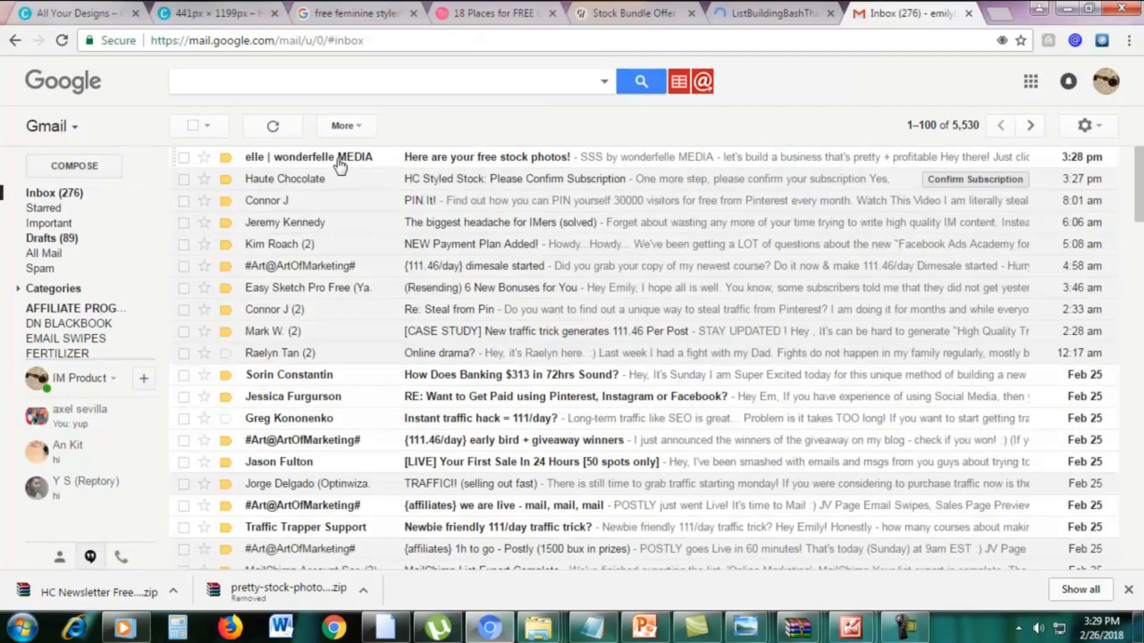
pyautogui.click(424, 160)
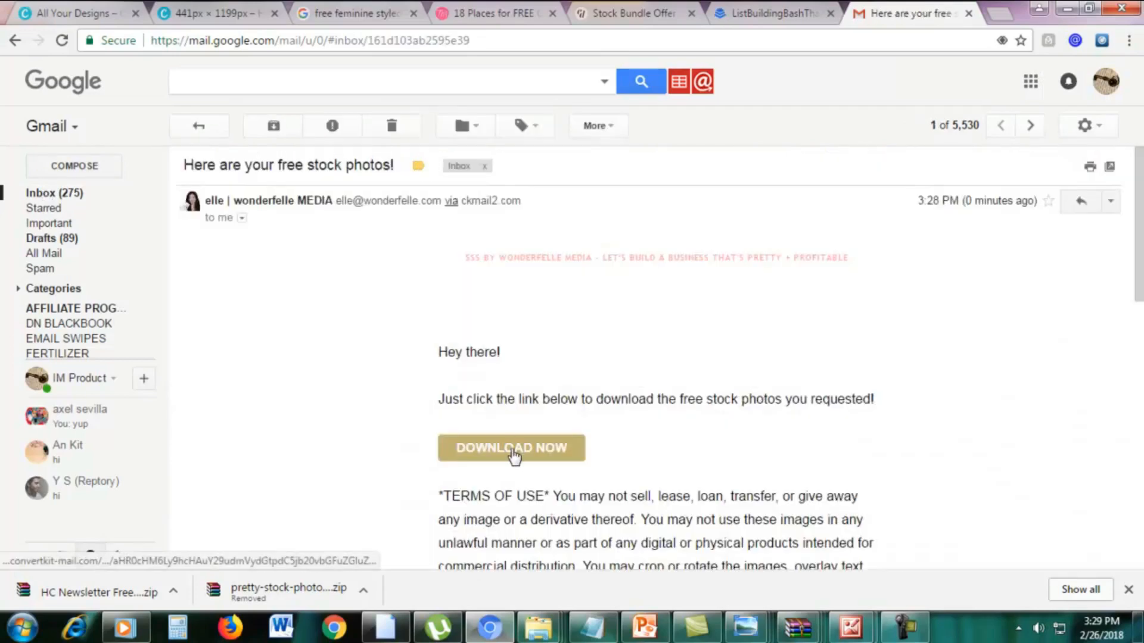
pyautogui.click(510, 453)
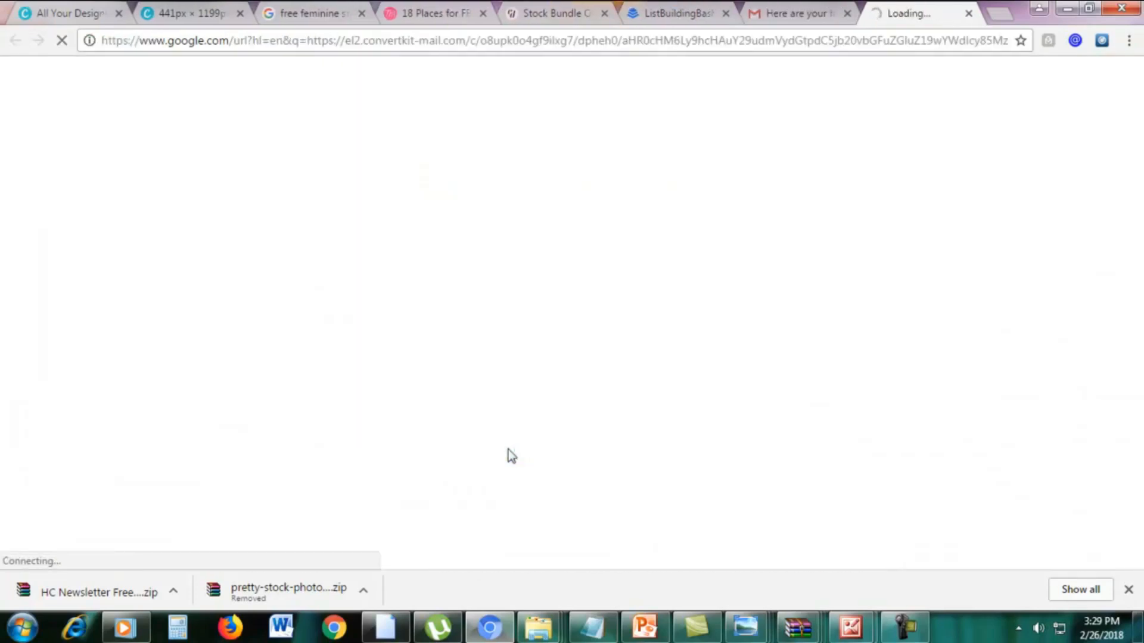
pyautogui.click(438, 13)
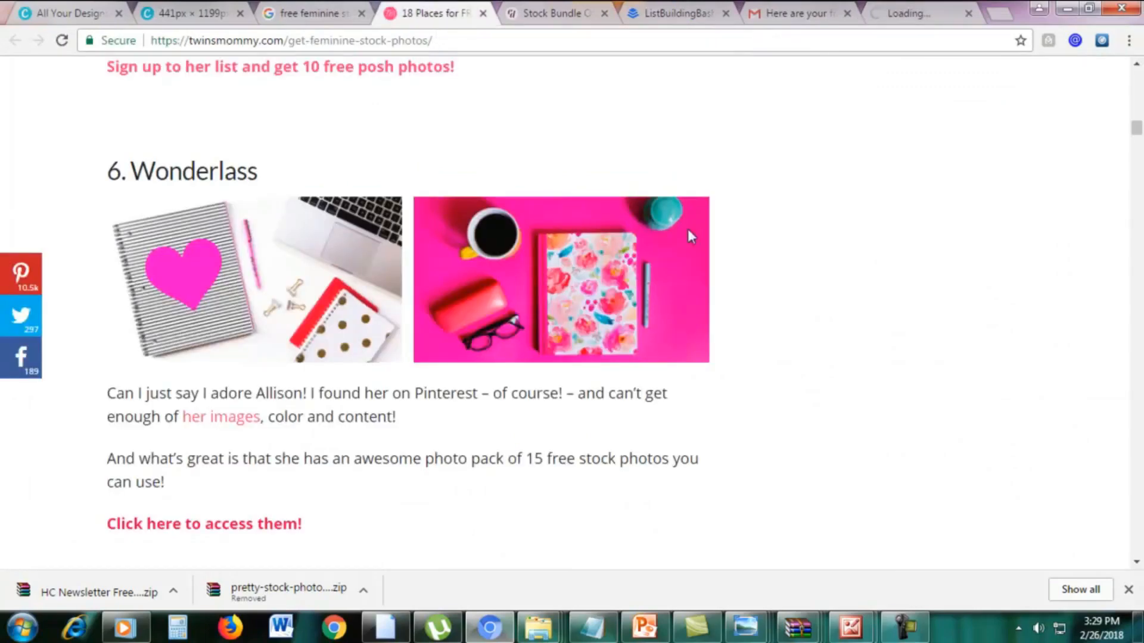
# Skim the Twins Mommy article on free styled stock photos, from its title down to the reader comments.
pyautogui.moveTo(1136, 130); pyautogui.dragTo(1136, 77)
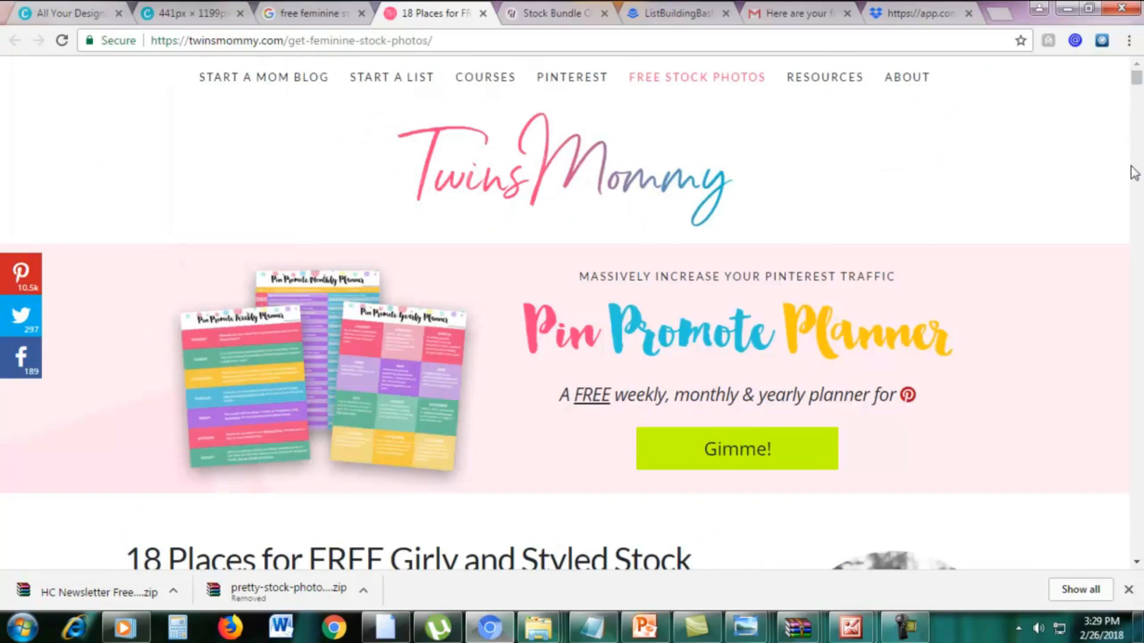
pyautogui.scroll(-4, 554, 378)
pyautogui.moveTo(180, 315); pyautogui.dragTo(539, 313)
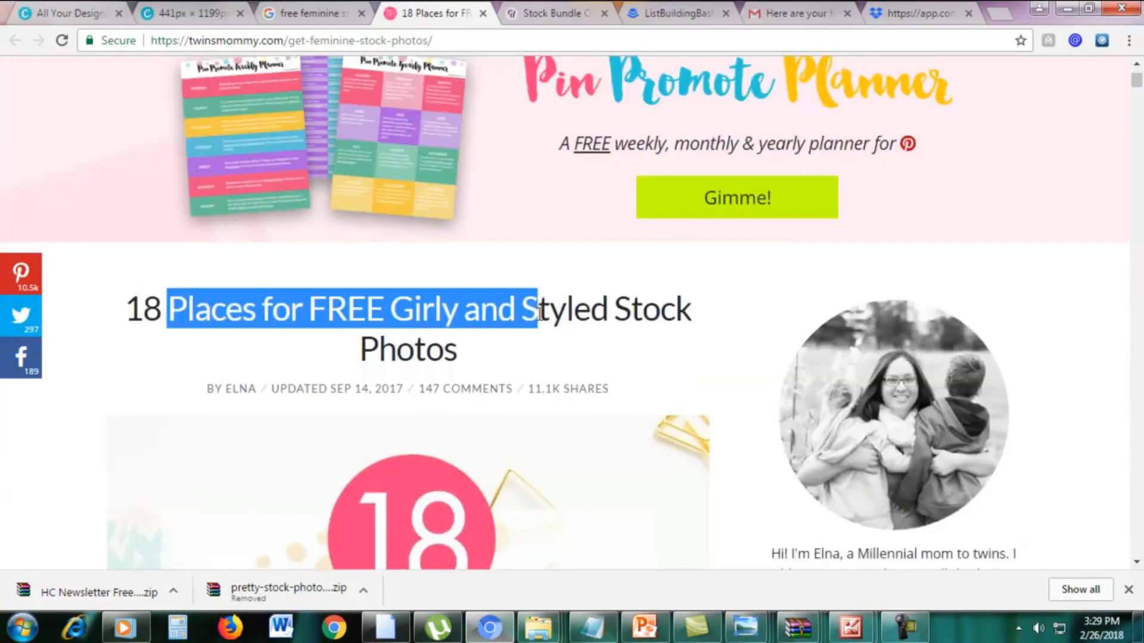
pyautogui.click(547, 348)
pyautogui.scroll(-4, 548, 345)
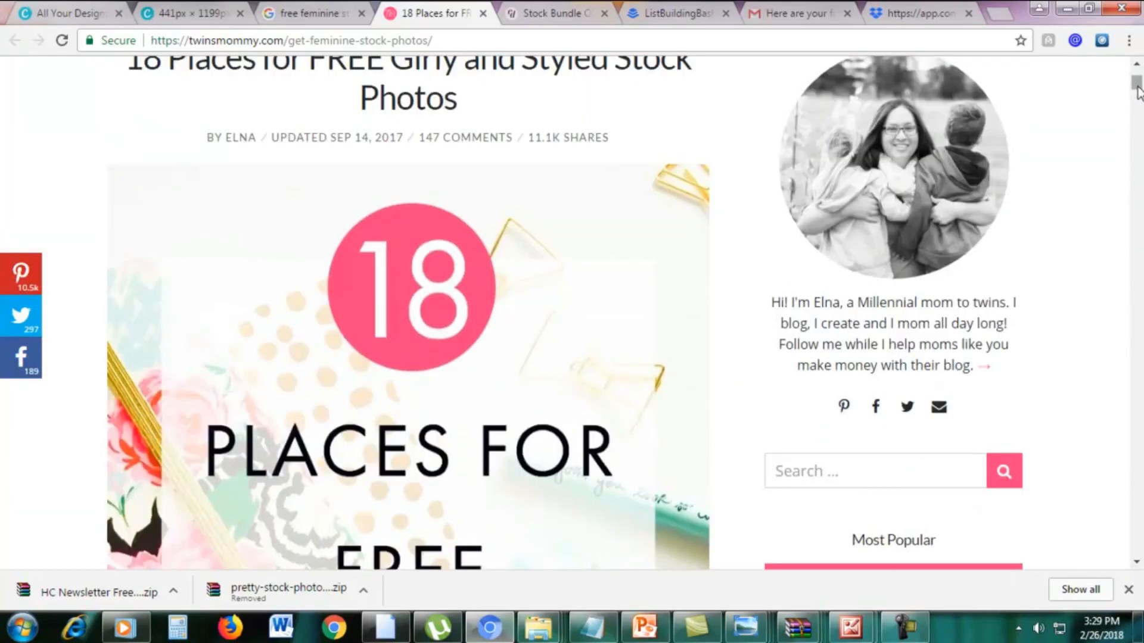
pyautogui.moveTo(1138, 87); pyautogui.dragTo(1125, 234)
pyautogui.scroll(-3, 1030, 334)
pyautogui.scroll(8, 977, 250)
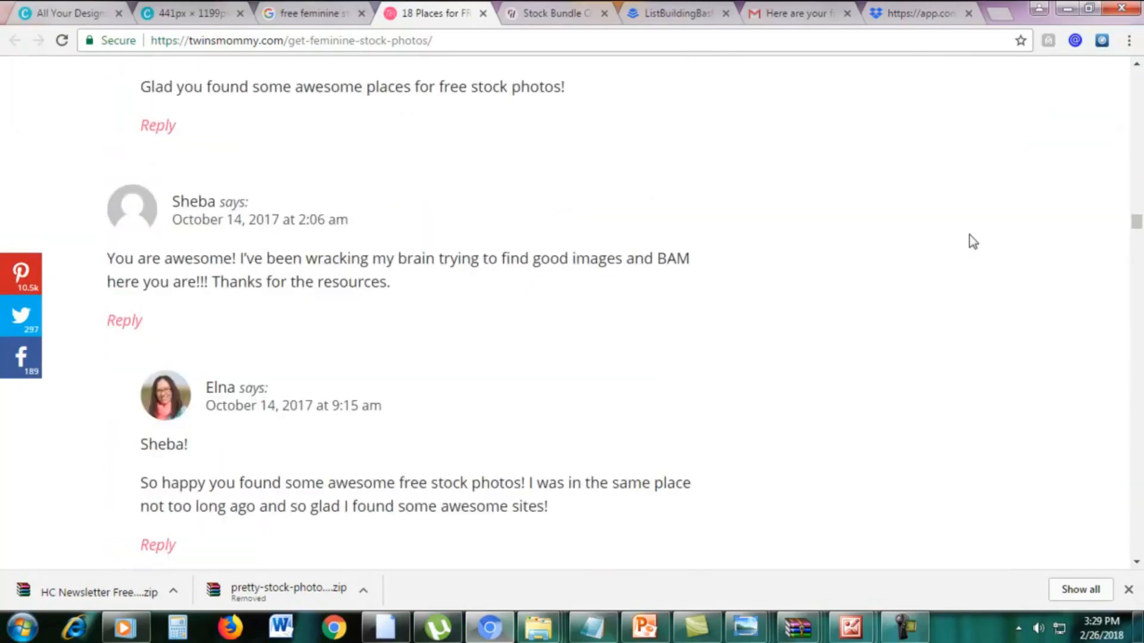
# Switch to the STOCK PHOTOS folder in Windows Explorer and preview its photos from fstockphotosb-3 to fstockphotosb-11.
pyautogui.moveTo(539, 627)
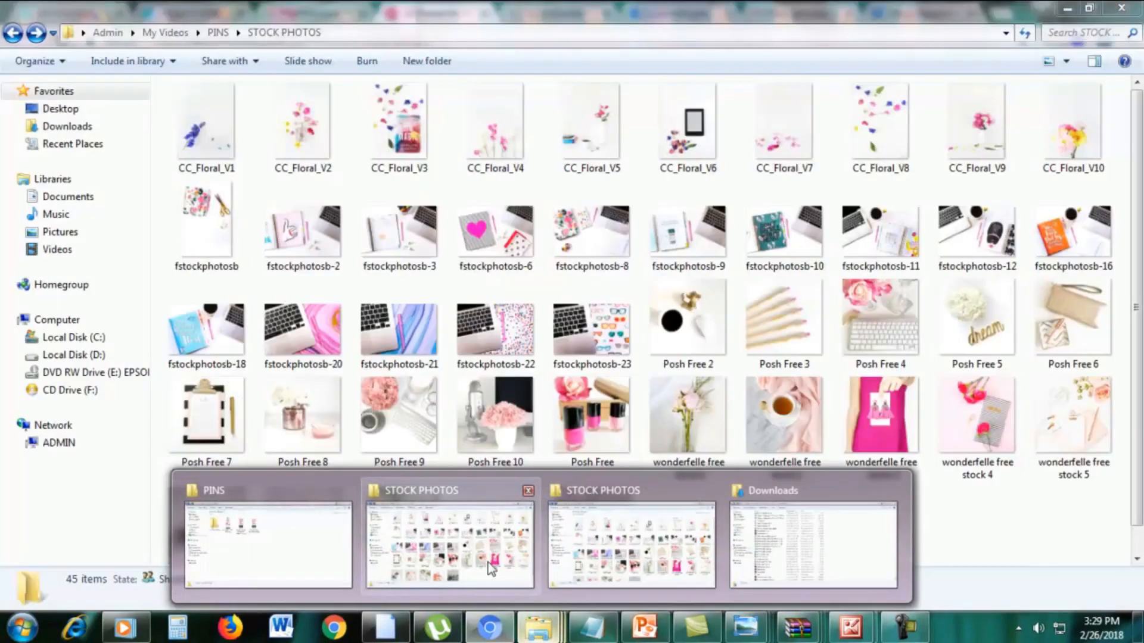
pyautogui.click(490, 568)
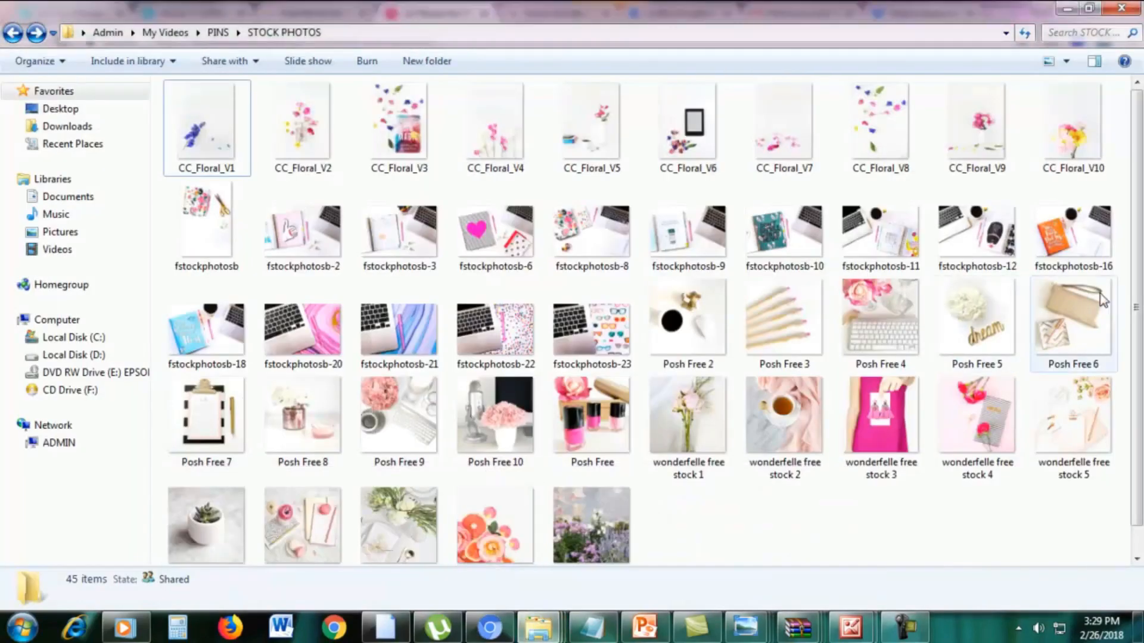
pyautogui.scroll(-1, 739, 387)
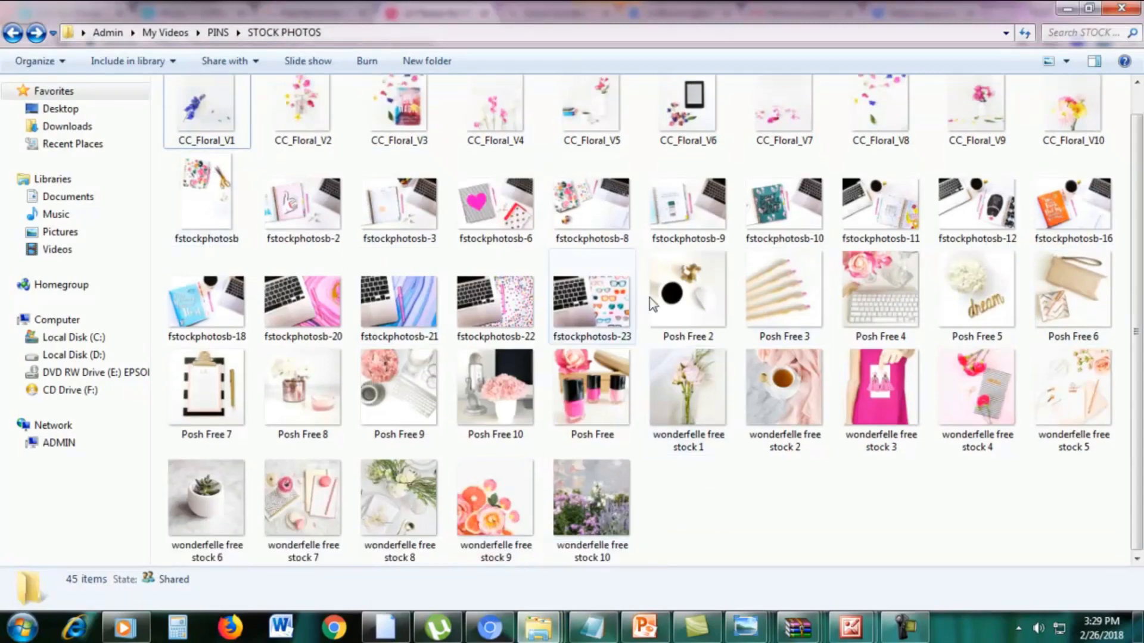
pyautogui.click(387, 227)
pyautogui.doubleClick(388, 223)
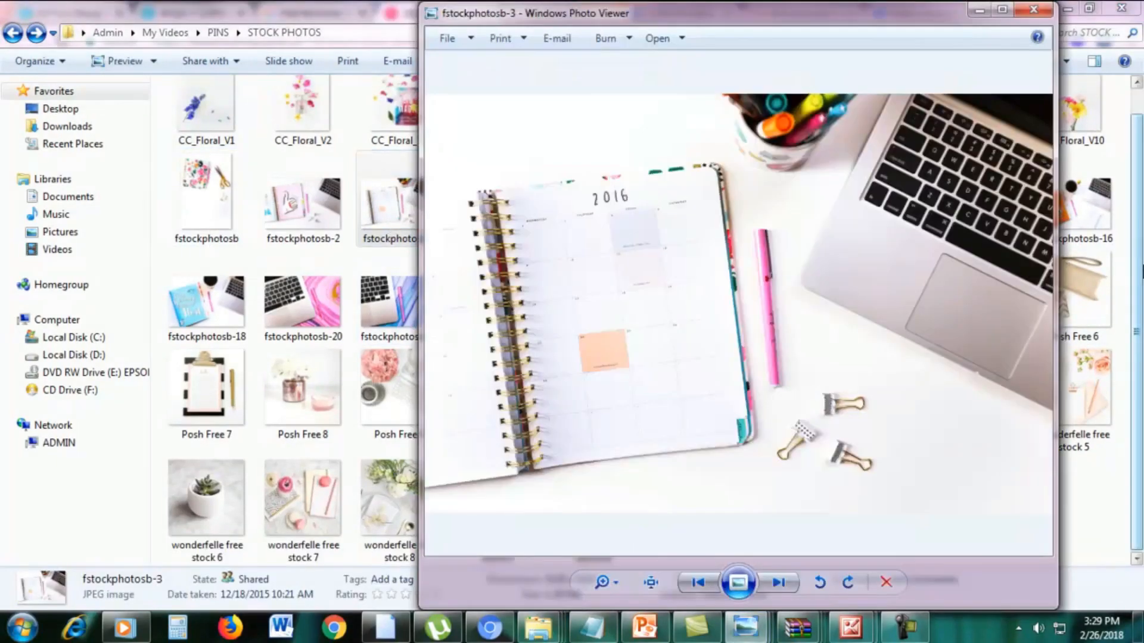
pyautogui.press('Right')
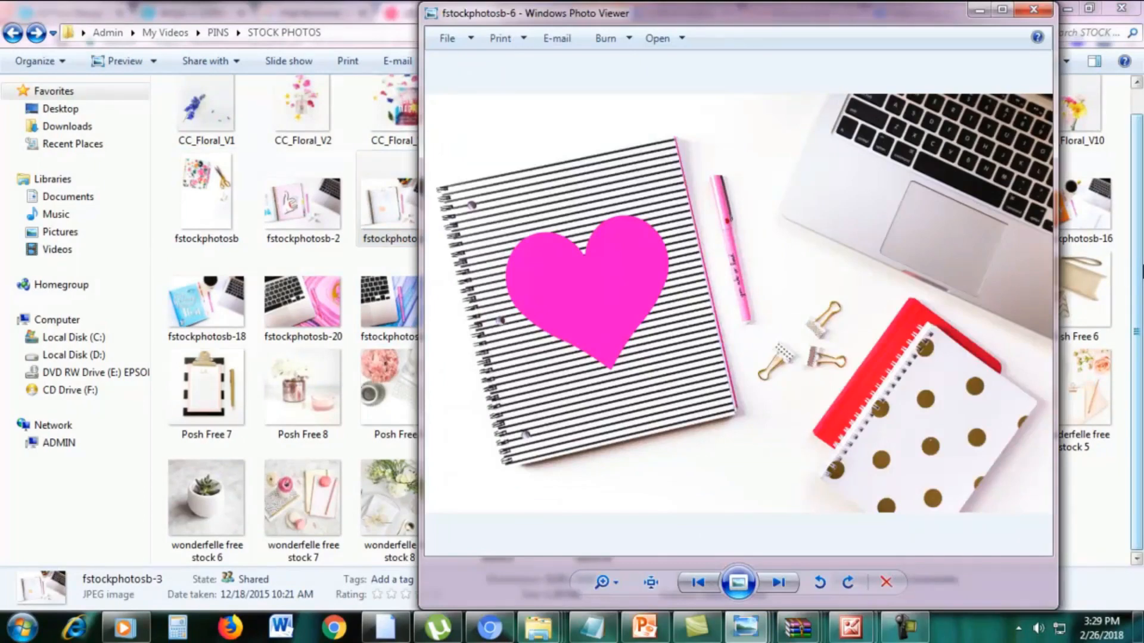
pyautogui.press('Right')
pyautogui.press('Right')
pyautogui.press('Right')
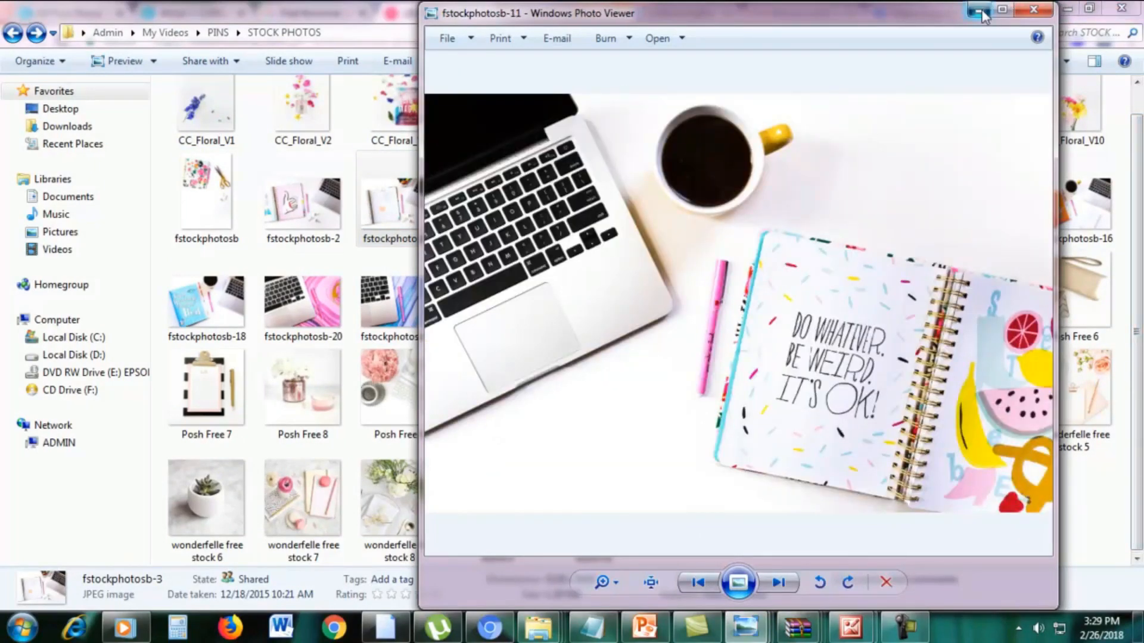
pyautogui.click(980, 10)
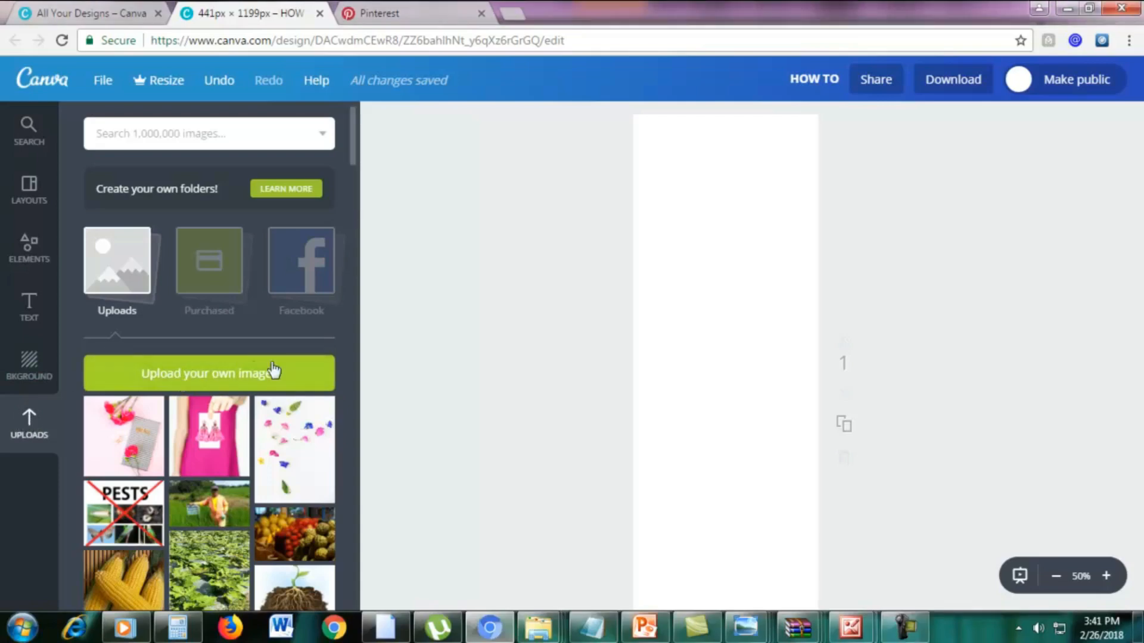
# Choose the photo "wonderfelle free stock 4" from the STOCK PHOTOS folder to upload it to Canva.
pyautogui.click(201, 380)
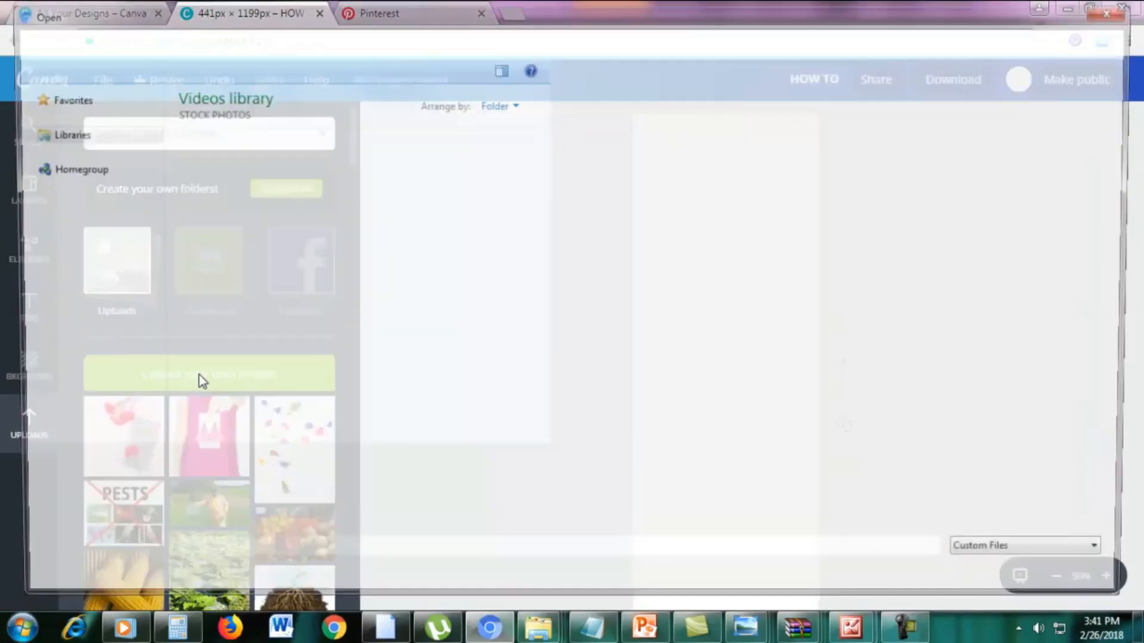
pyautogui.moveTo(1134, 182); pyautogui.dragTo(1134, 234)
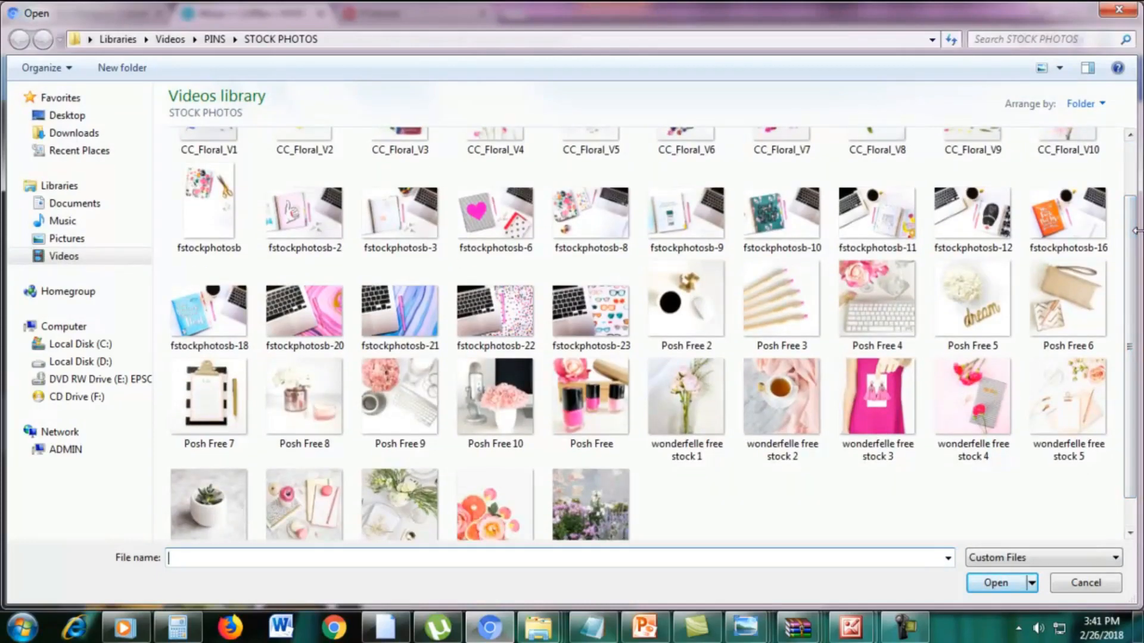
pyautogui.click(964, 396)
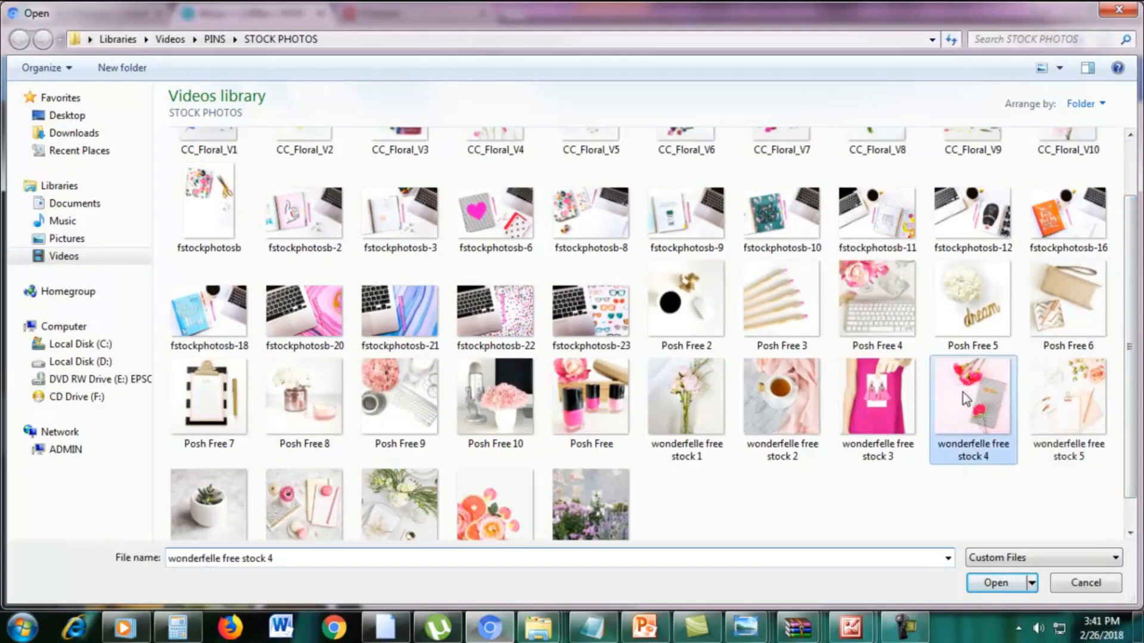
pyautogui.doubleClick(963, 392)
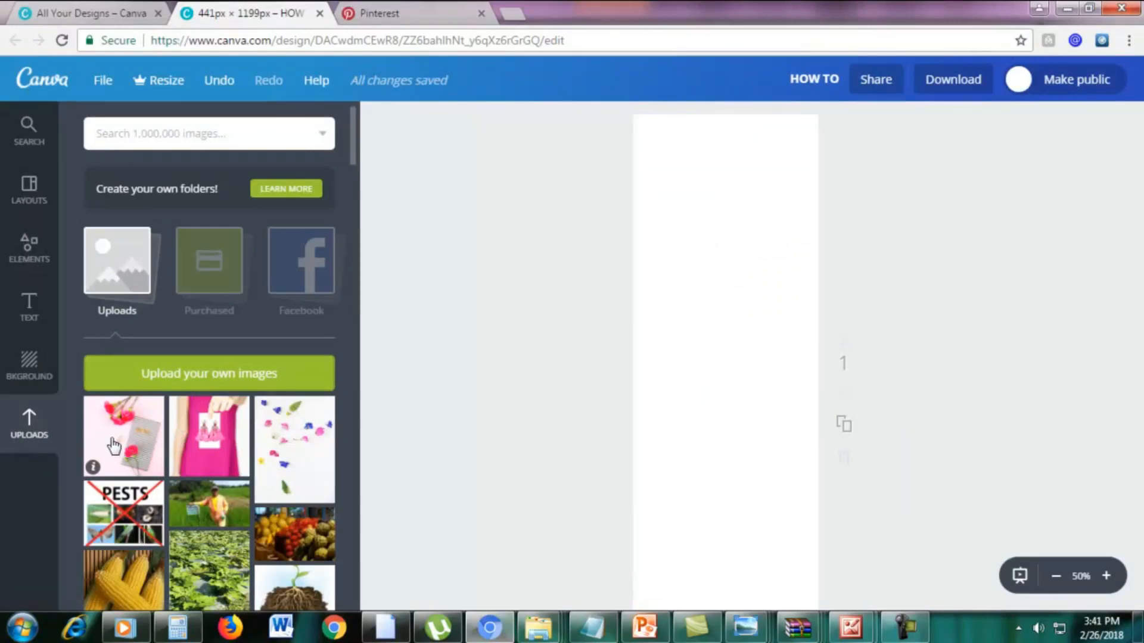
# Place the uploaded pink photo with carnations and a striped notebook on the blank page.
pyautogui.moveTo(115, 445); pyautogui.dragTo(706, 454)
pyautogui.scroll(-2, 846, 434)
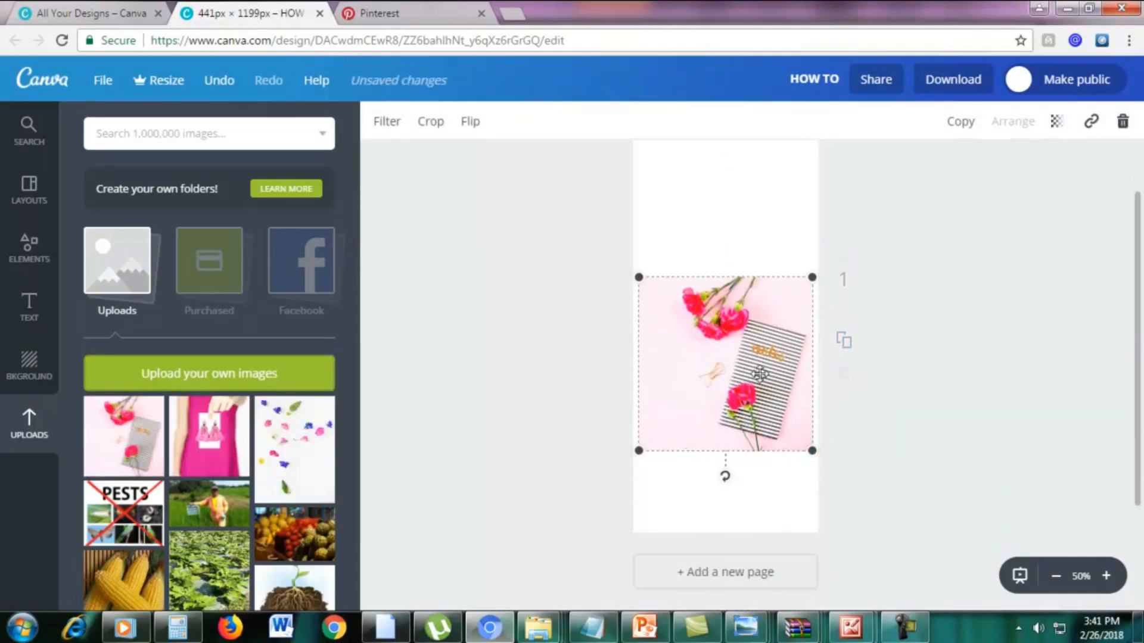
pyautogui.scroll(2, 761, 374)
pyautogui.scroll(-2, 1013, 536)
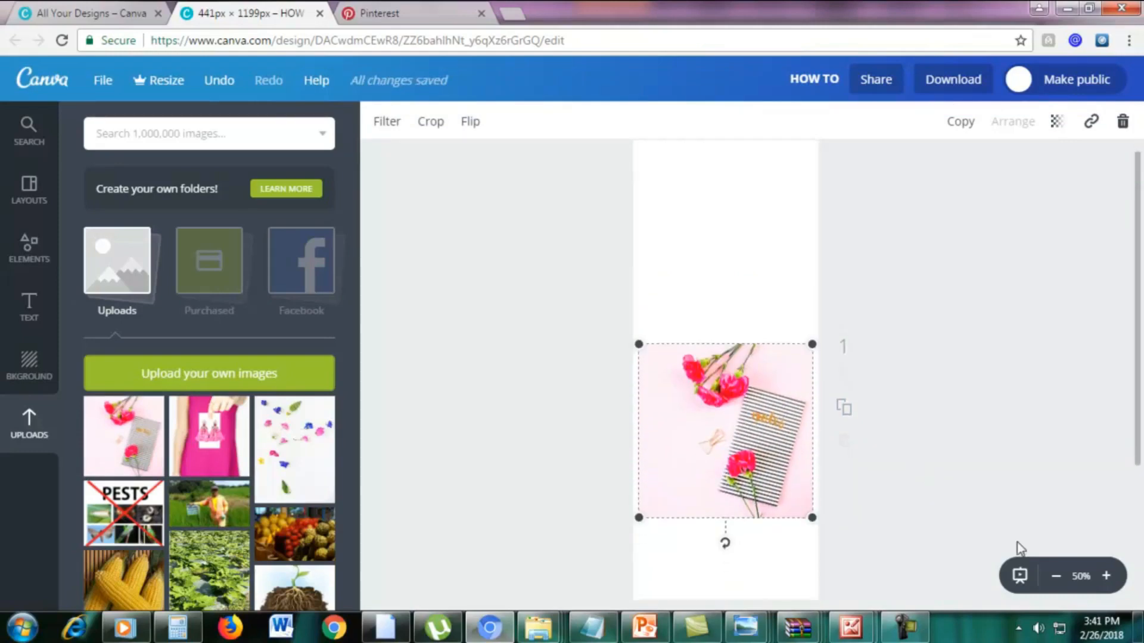
# Enlarge the carnation photo beyond the page edges so it covers the whole page as a background.
pyautogui.click(1057, 576)
pyautogui.scroll(1, 804, 486)
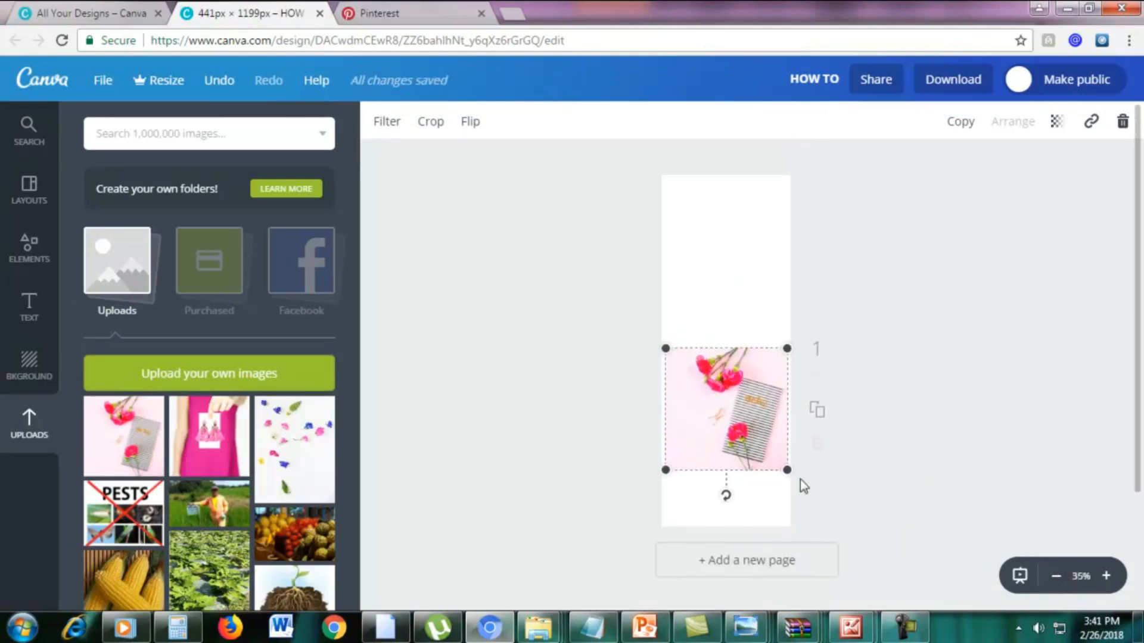
pyautogui.moveTo(665, 470); pyautogui.dragTo(632, 502)
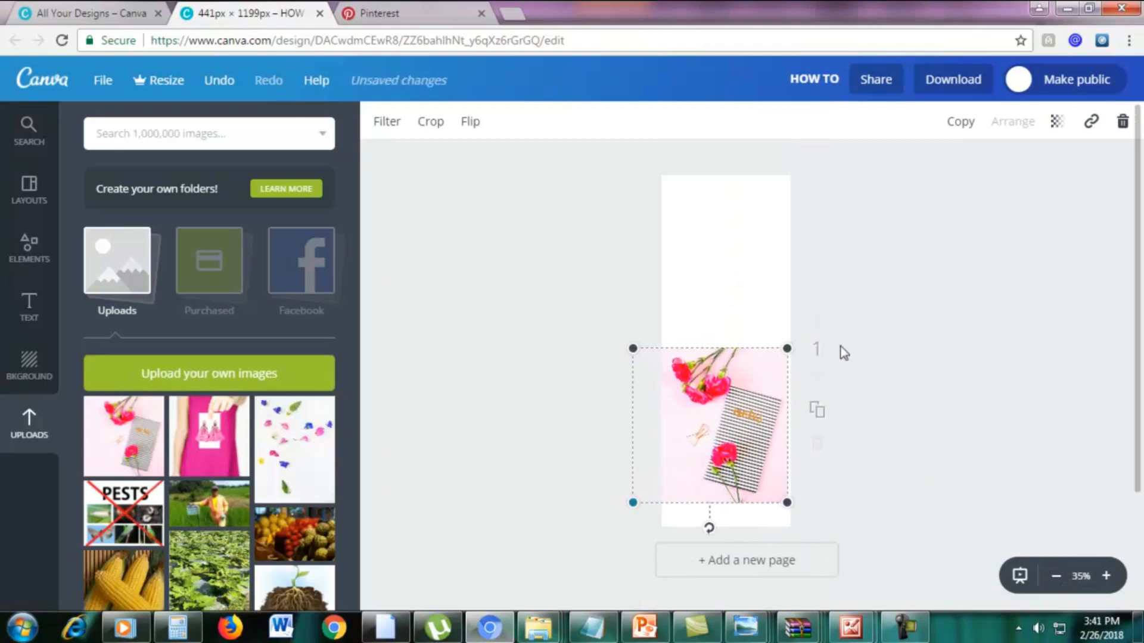
pyautogui.moveTo(791, 352); pyautogui.dragTo(966, 169)
pyautogui.moveTo(633, 502); pyautogui.dragTo(604, 532)
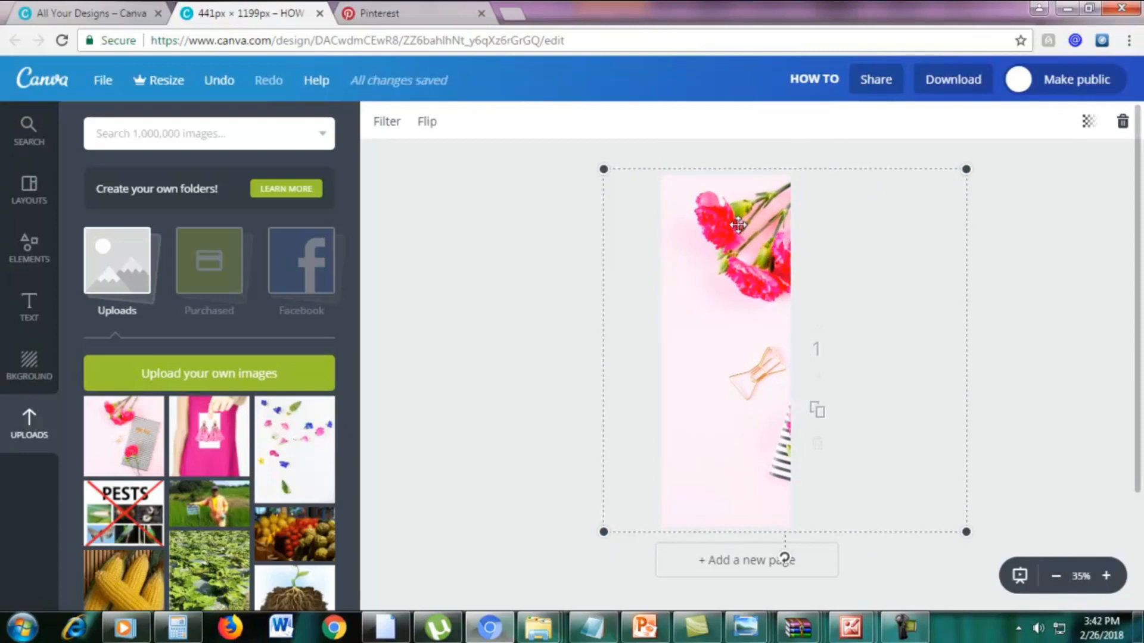
# Flip the background photo vertically after trying out and reverting a horizontal flip.
pyautogui.click(429, 123)
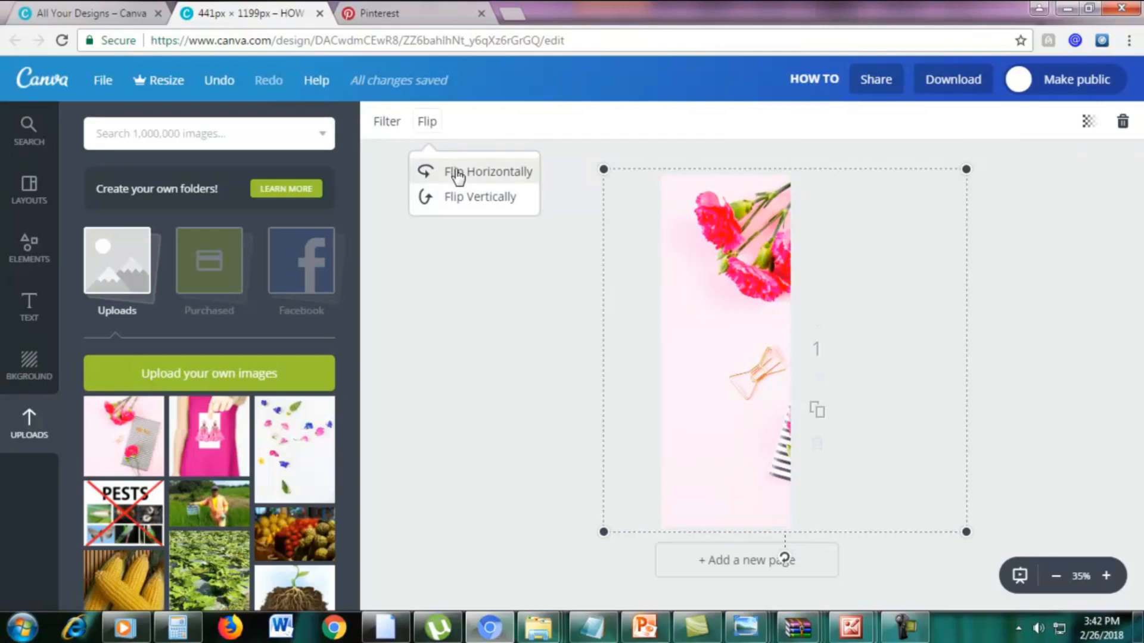
pyautogui.click(478, 175)
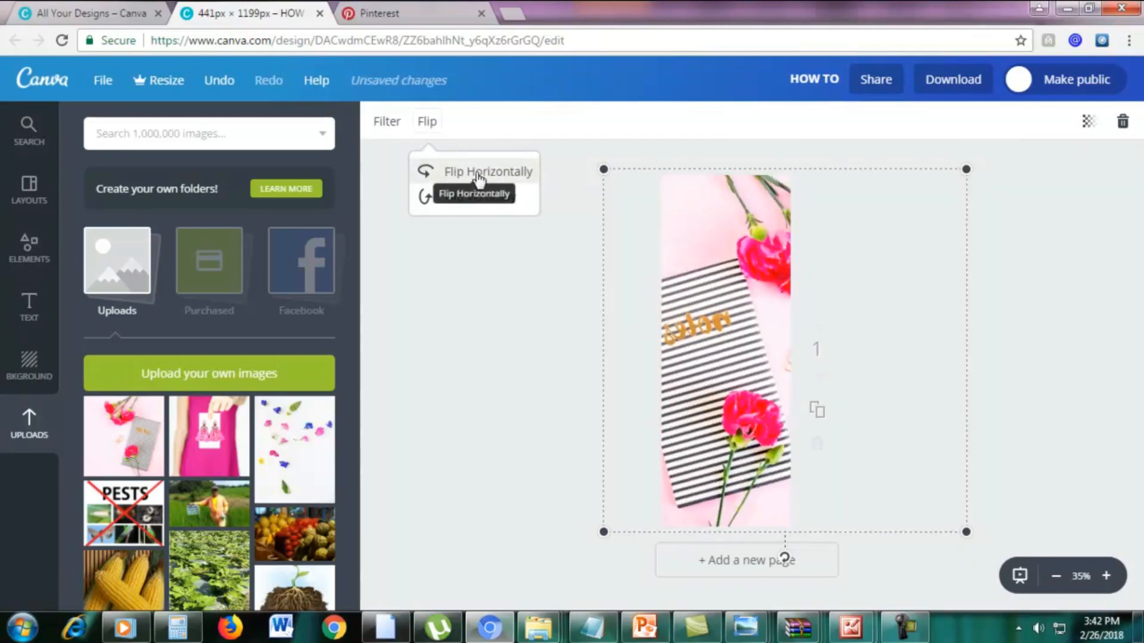
pyautogui.click(478, 174)
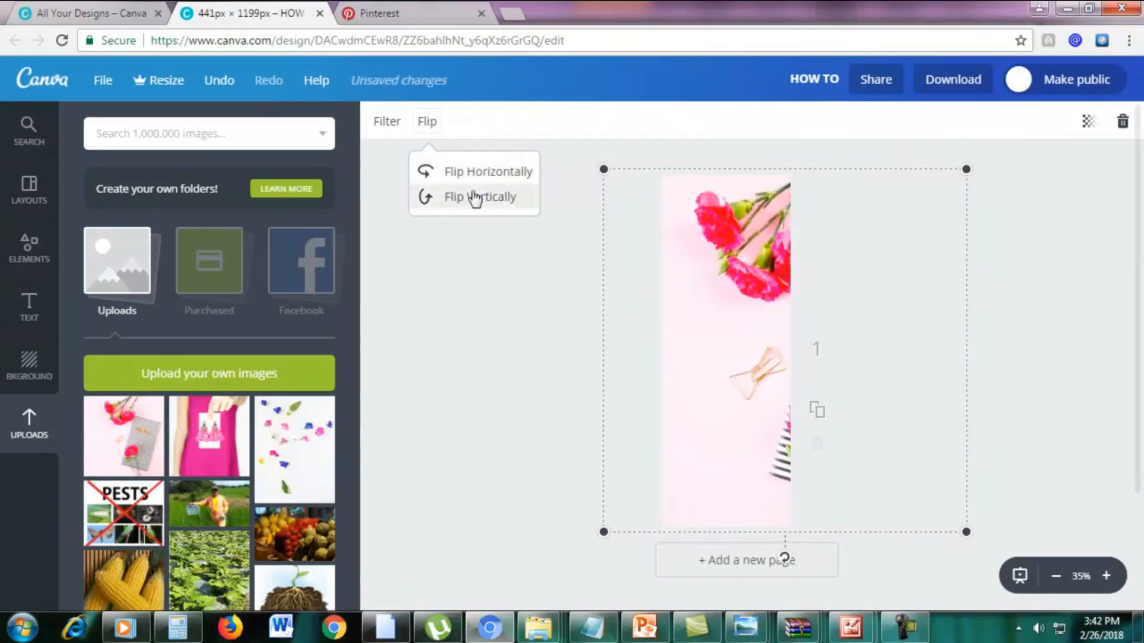
pyautogui.click(474, 197)
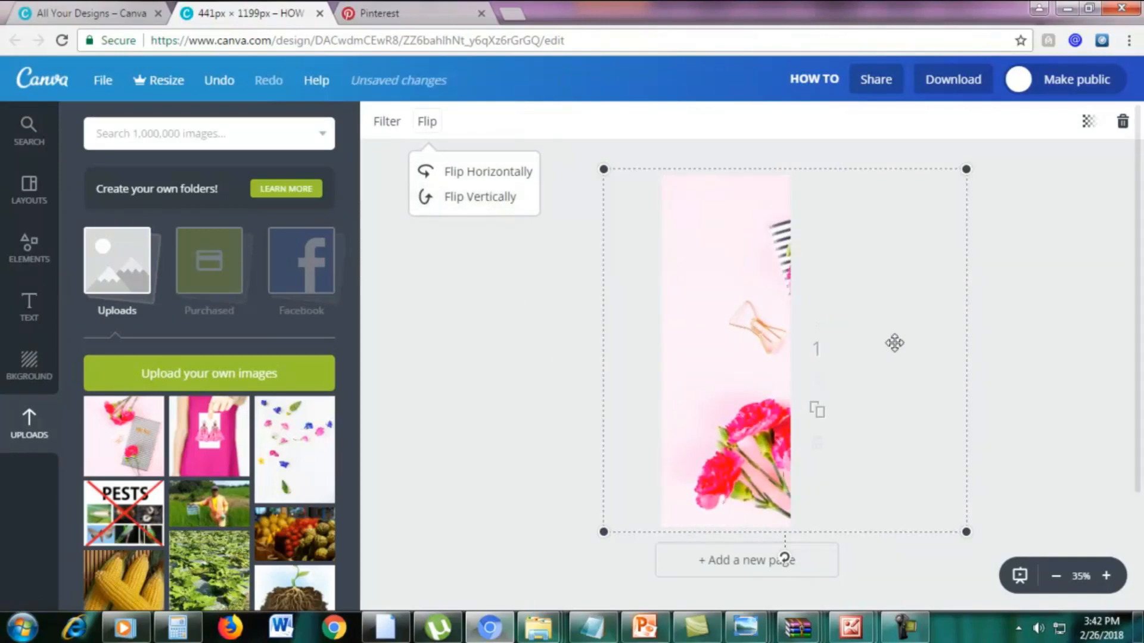
pyautogui.click(1042, 380)
pyautogui.click(1042, 376)
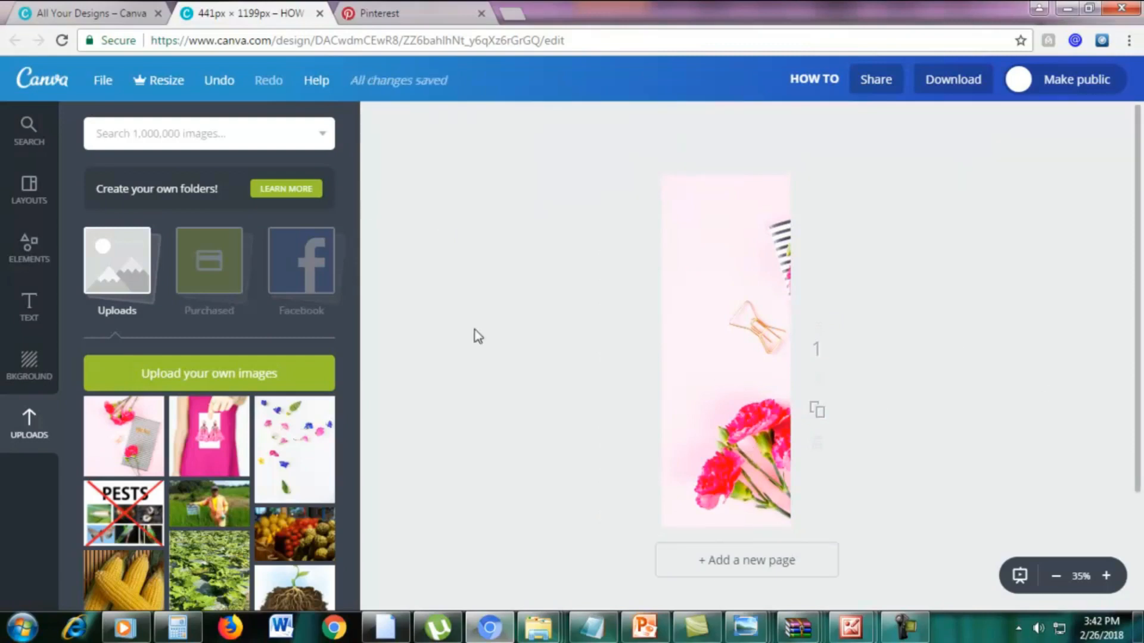
# Check the "5 Tips to Skyrocket Your Motivation" pin in All Your Designs for reference, and open the Shapes collection for the new design.
pyautogui.click(112, 11)
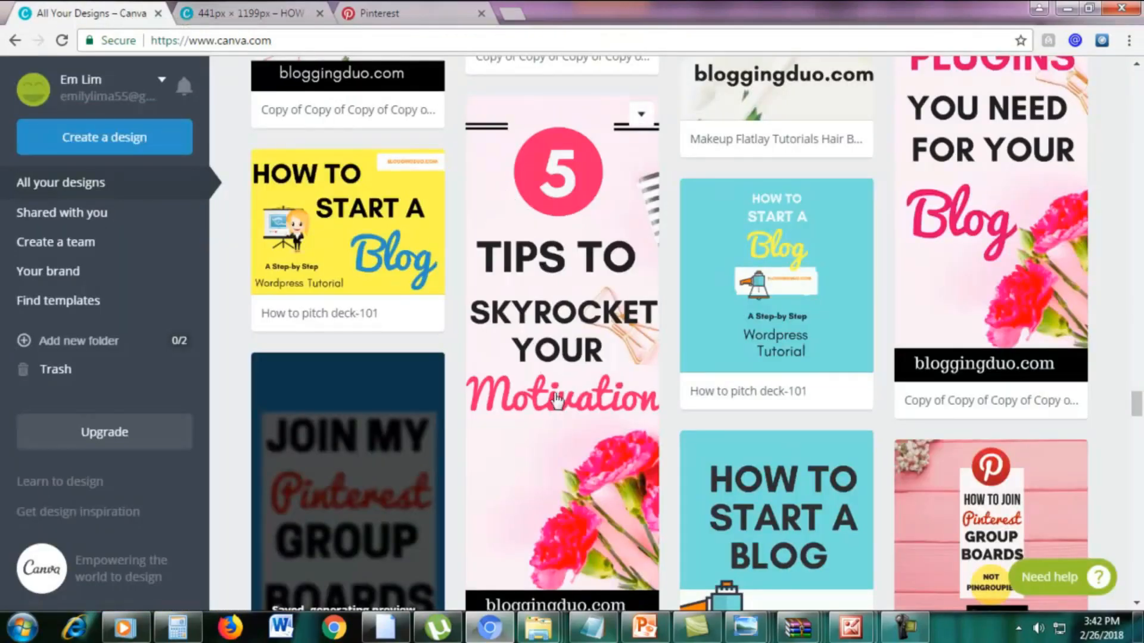
pyautogui.click(259, 15)
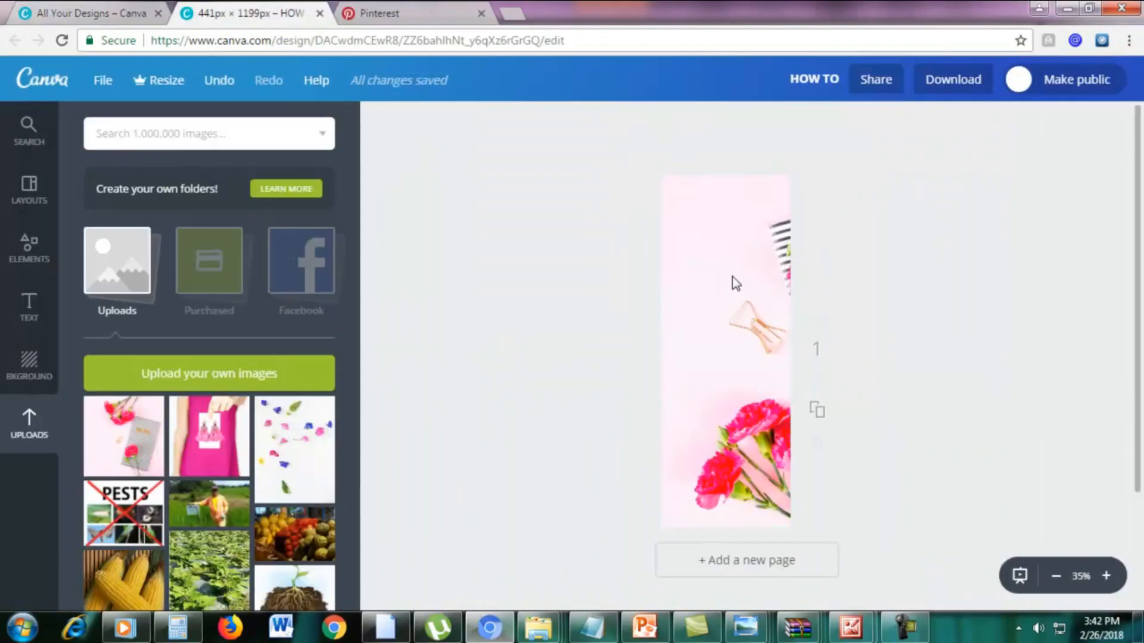
pyautogui.click(30, 259)
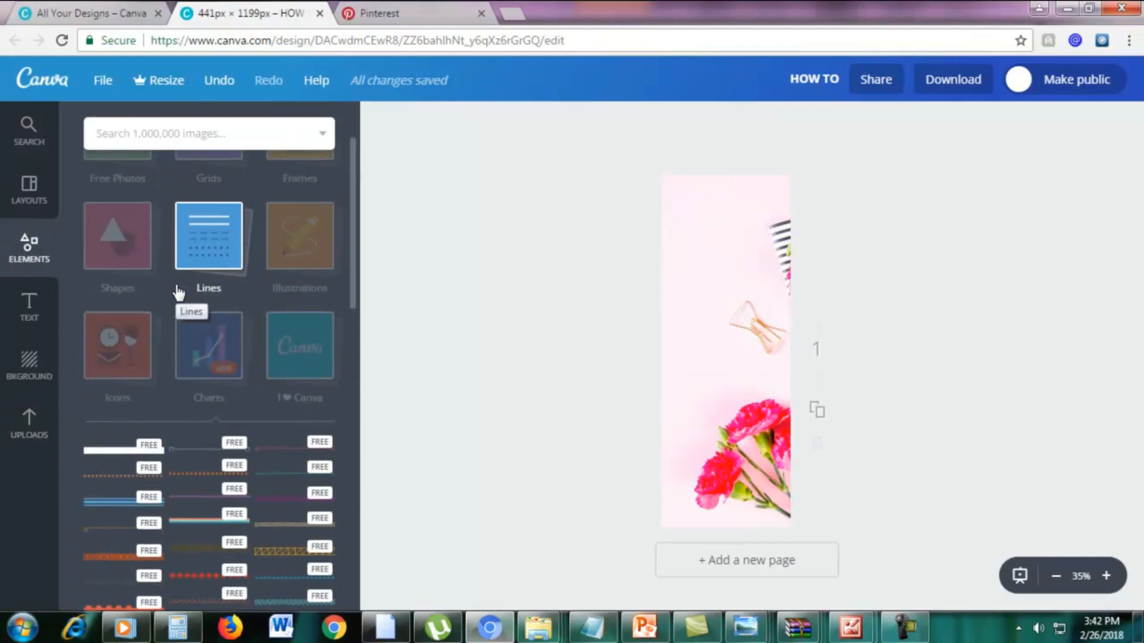
pyautogui.scroll(2, 179, 288)
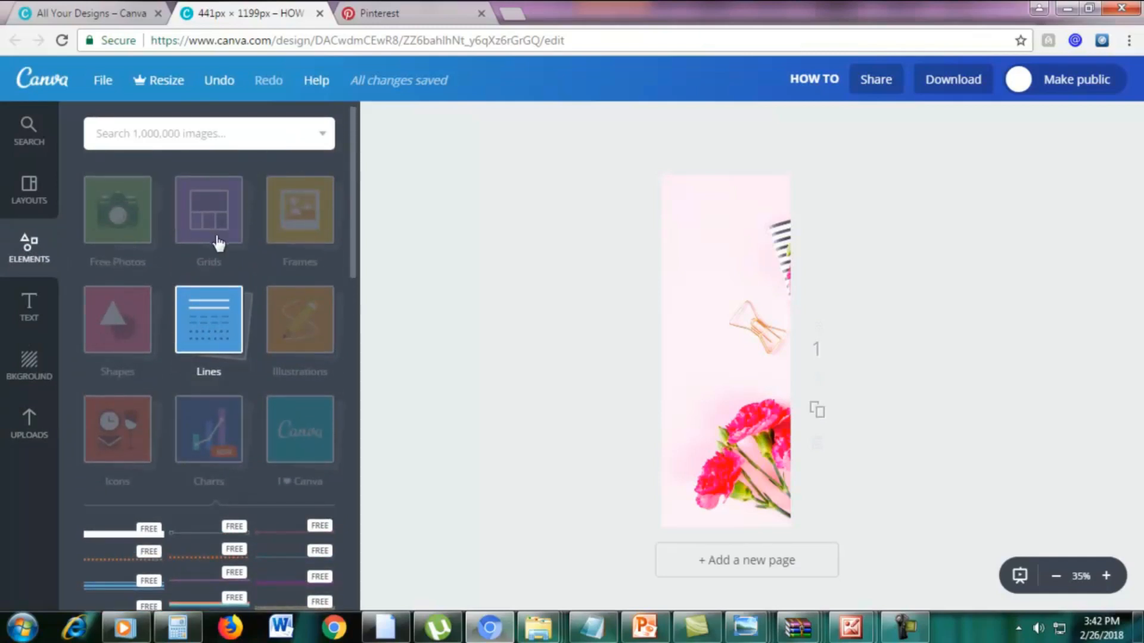
pyautogui.click(107, 338)
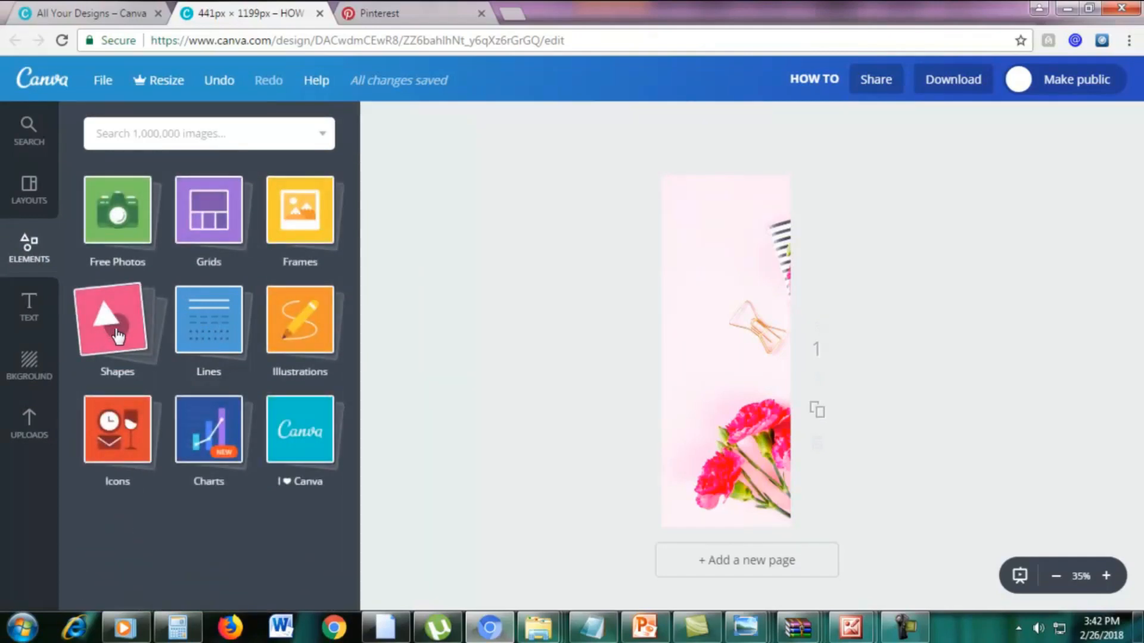
pyautogui.click(118, 337)
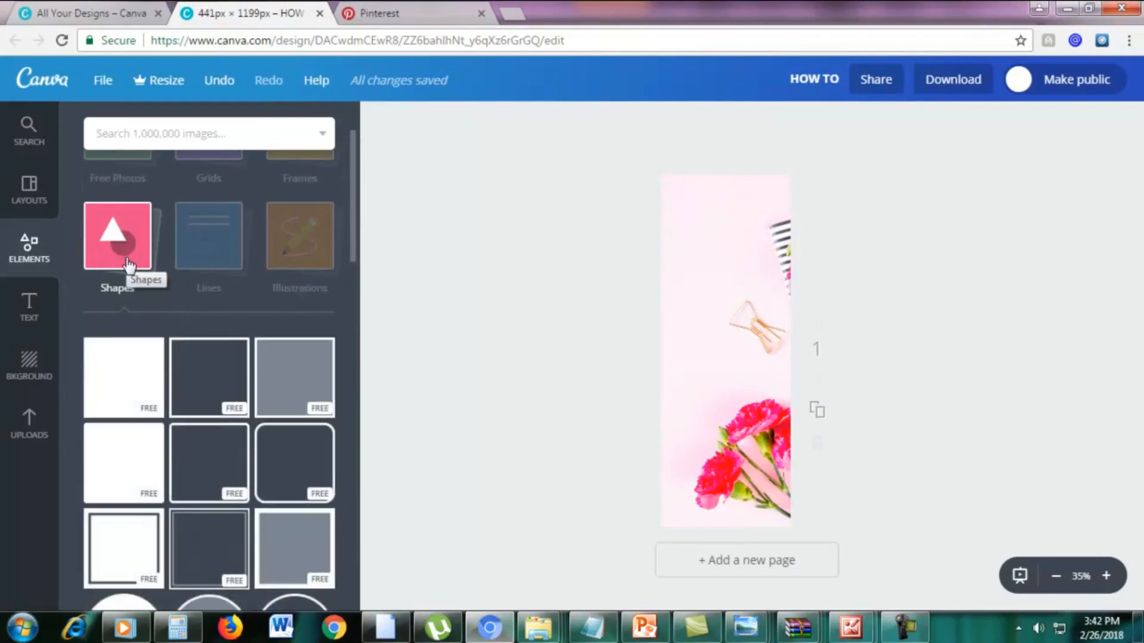
# Add a solid circle shape, shrink it to about 60% of the page width, and centre it near the page's upper edge.
pyautogui.scroll(-1, 128, 265)
pyautogui.scroll(-1, 129, 264)
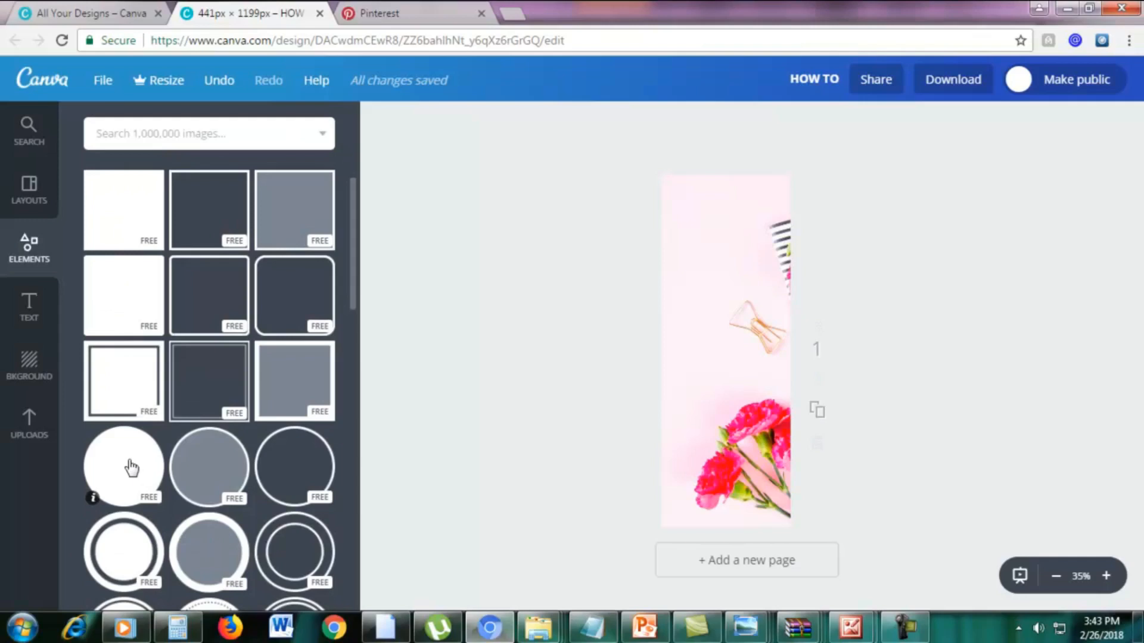
pyautogui.moveTo(131, 469); pyautogui.dragTo(731, 238)
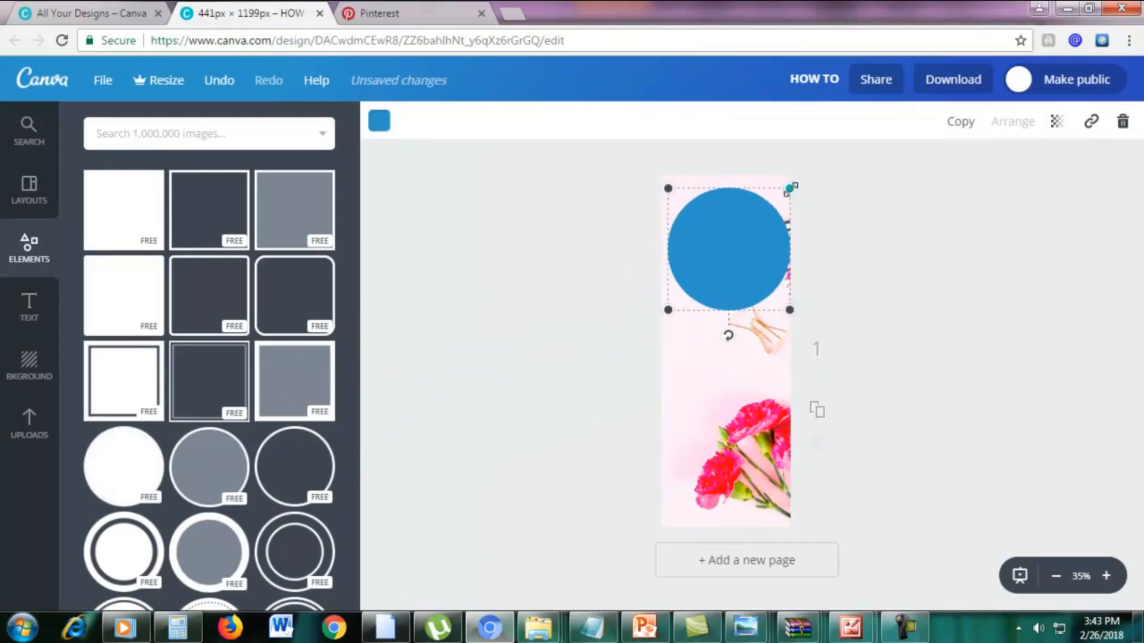
pyautogui.moveTo(789, 189); pyautogui.dragTo(746, 232)
pyautogui.moveTo(707, 265); pyautogui.dragTo(729, 226)
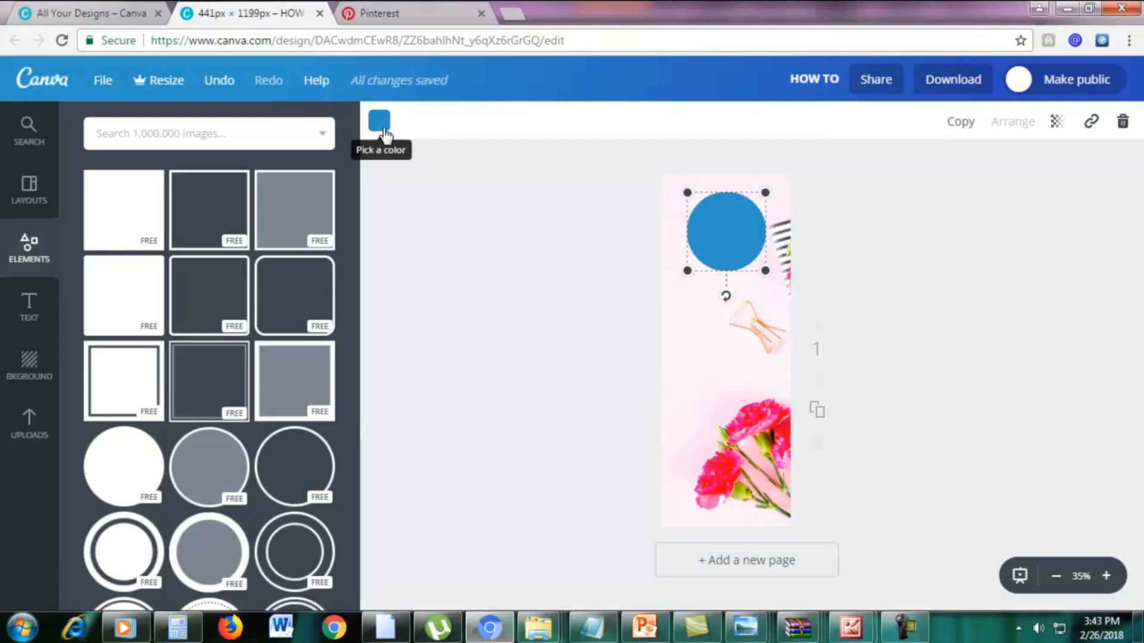
# Recolour the circle with the lighter of the two pink document colours after trying the darker one.
pyautogui.click(379, 121)
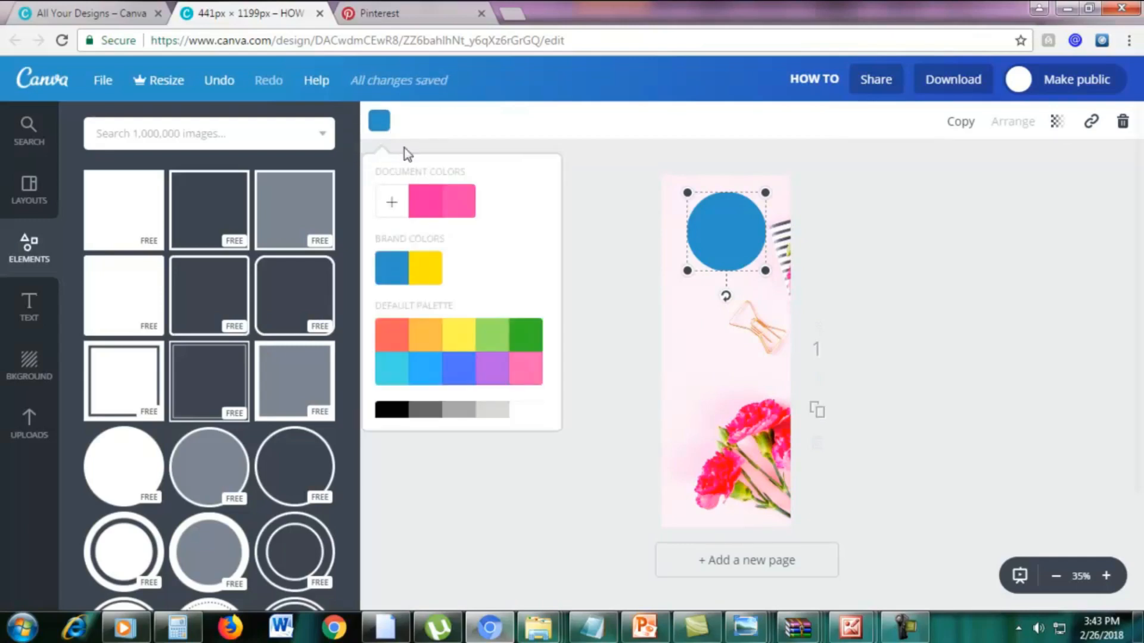
pyautogui.click(428, 206)
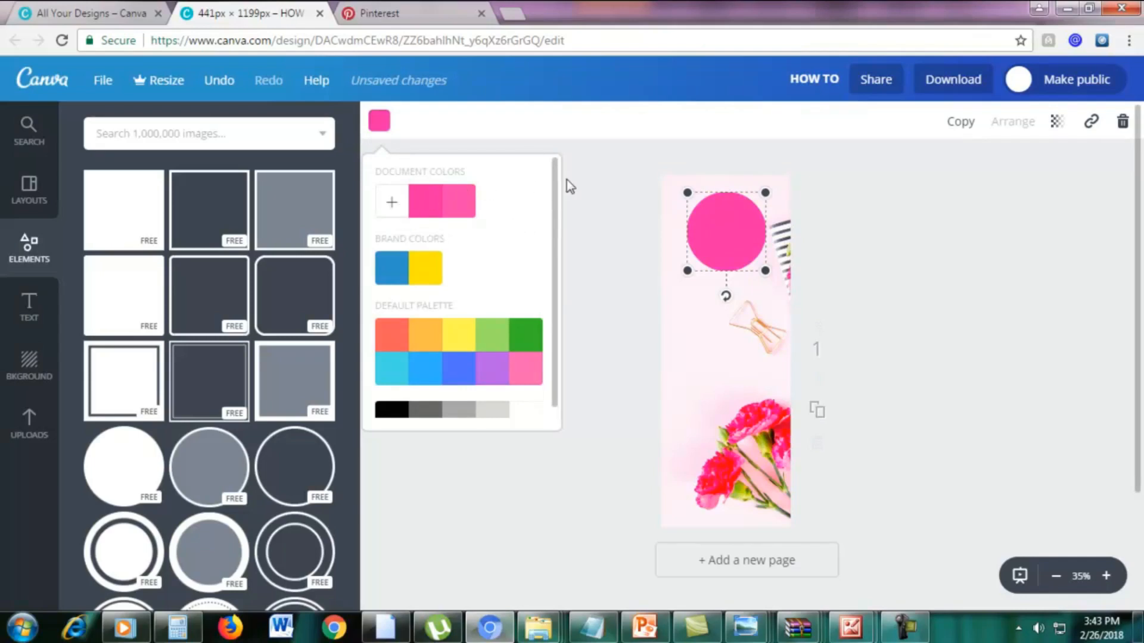
pyautogui.scroll(-1, 527, 338)
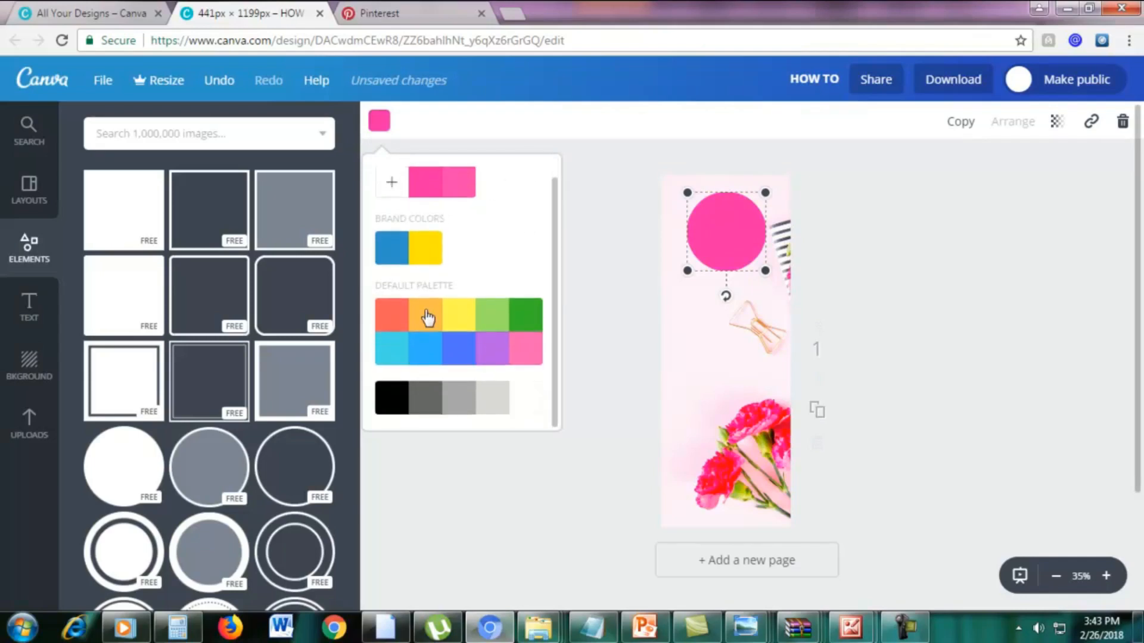
pyautogui.scroll(1, 454, 283)
pyautogui.click(396, 209)
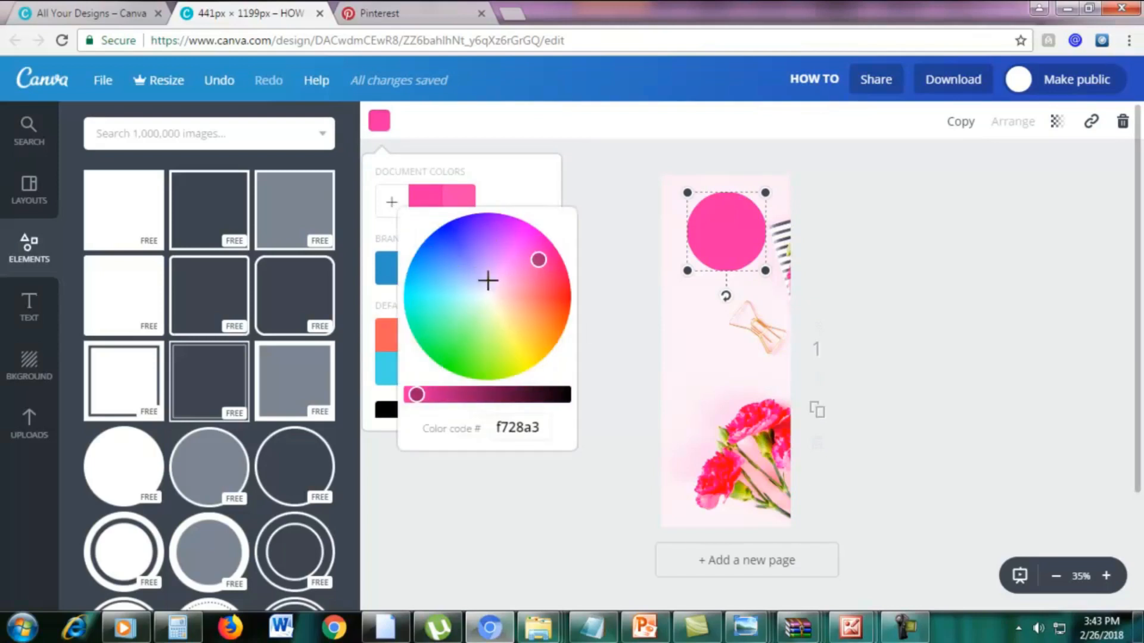
pyautogui.click(512, 192)
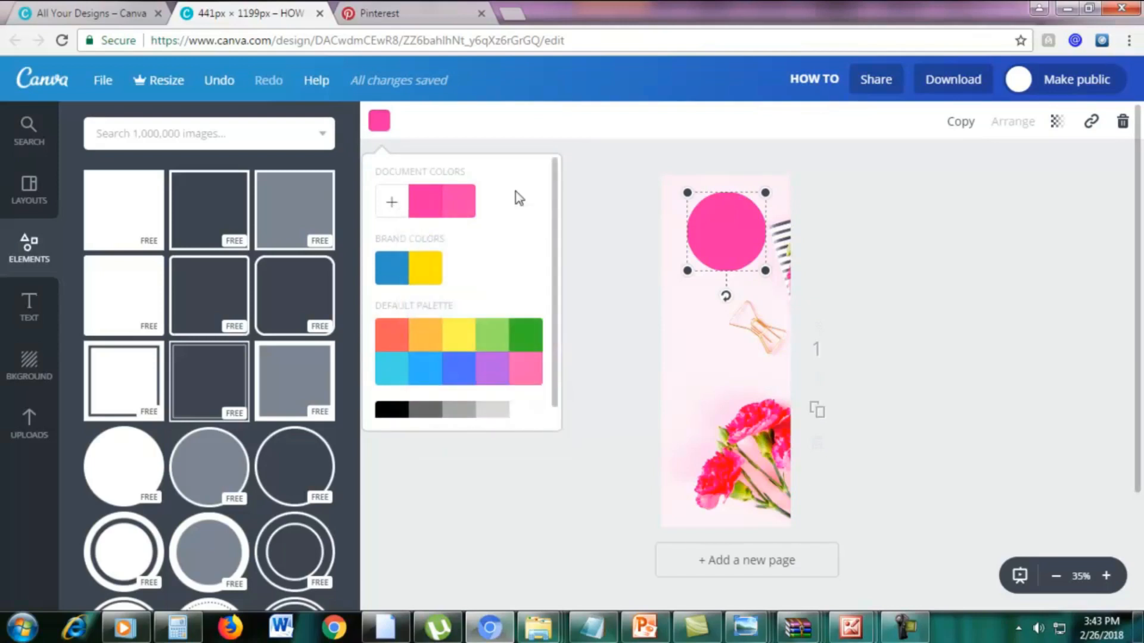
pyautogui.click(471, 208)
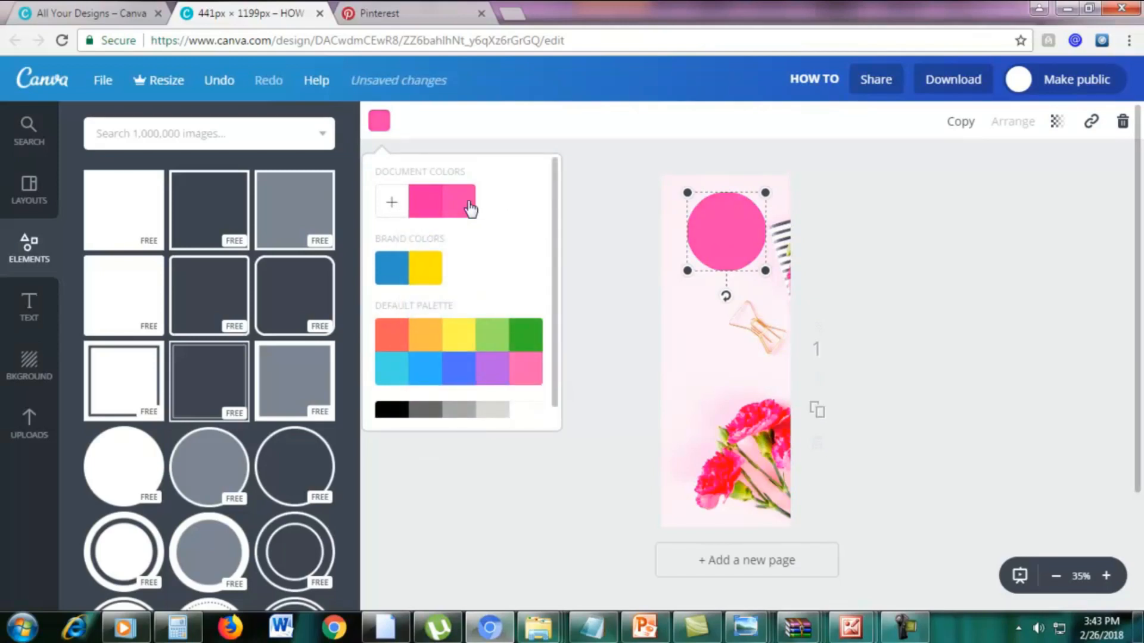
pyautogui.click(911, 235)
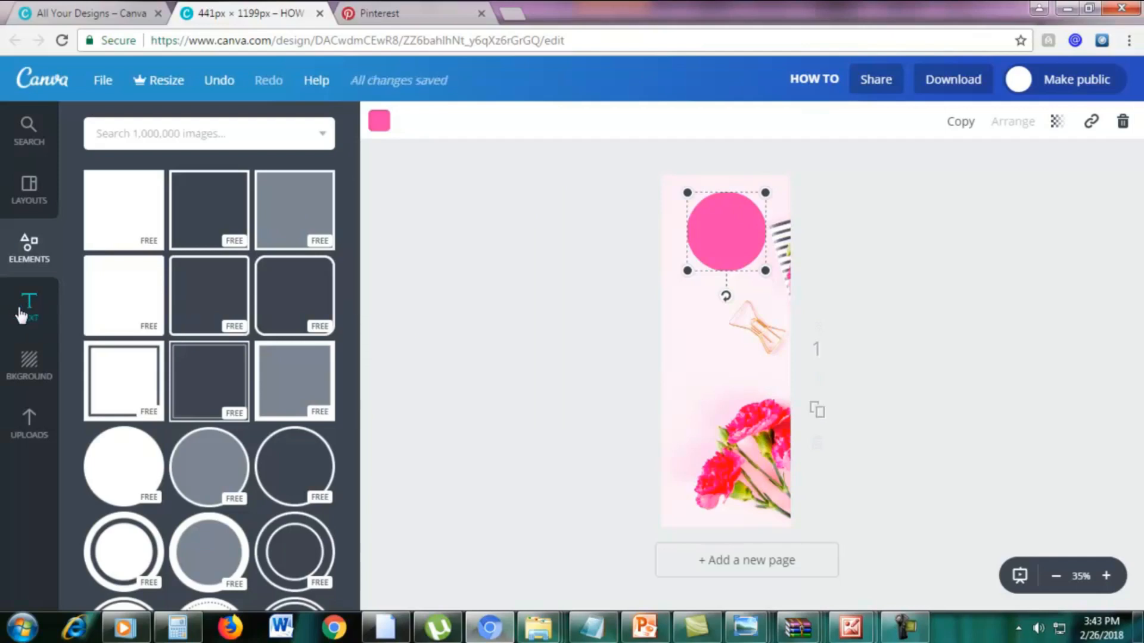
# Add a heading reading "5" over the pink circle and compare it with the "5 Tips" reference pin in All Your Designs.
pyautogui.click(33, 321)
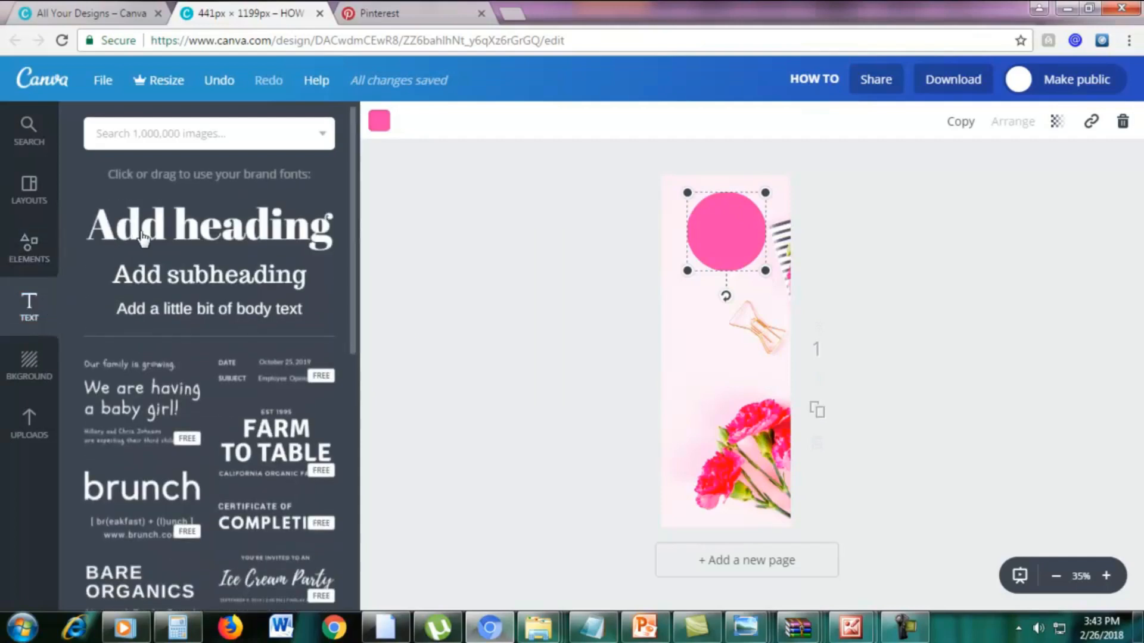
pyautogui.click(143, 237)
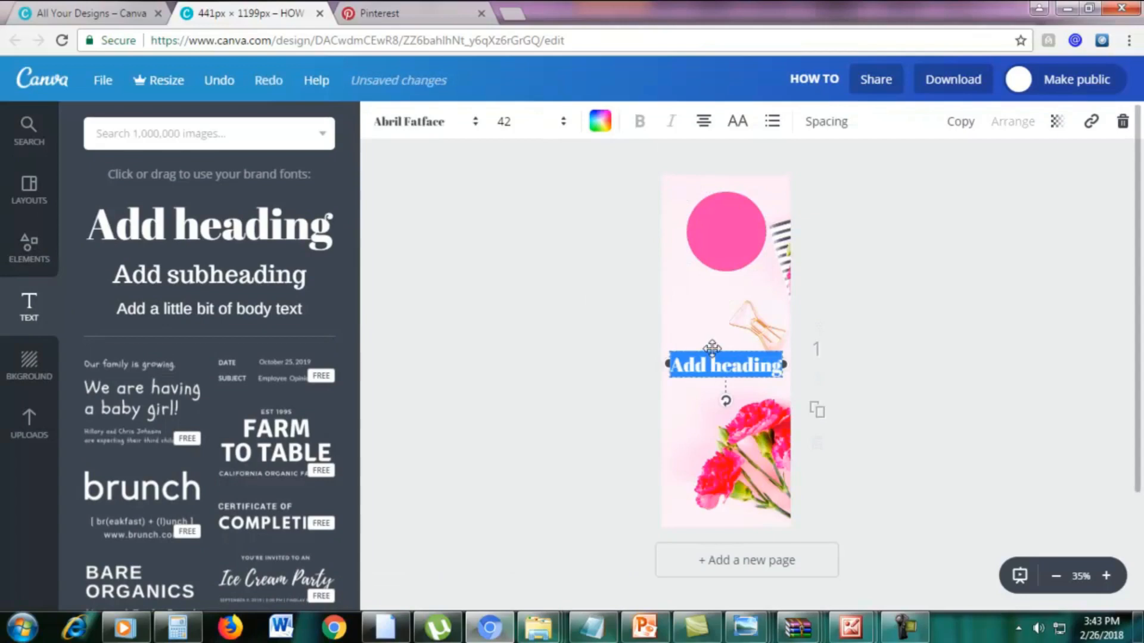
pyautogui.moveTo(712, 348); pyautogui.dragTo(710, 213)
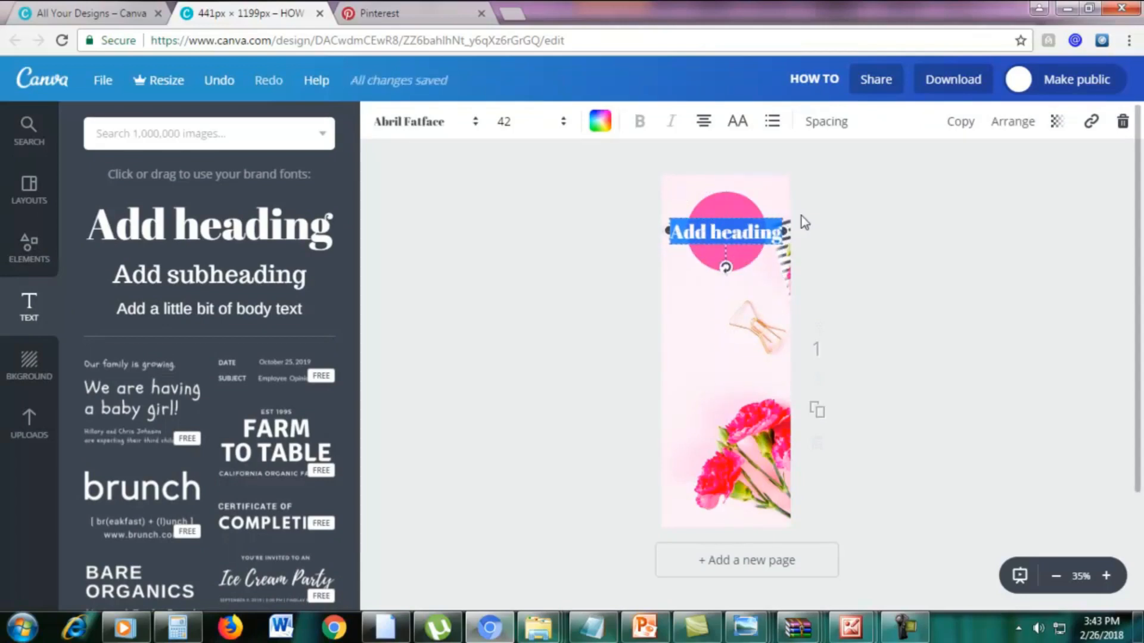
pyautogui.write('5')
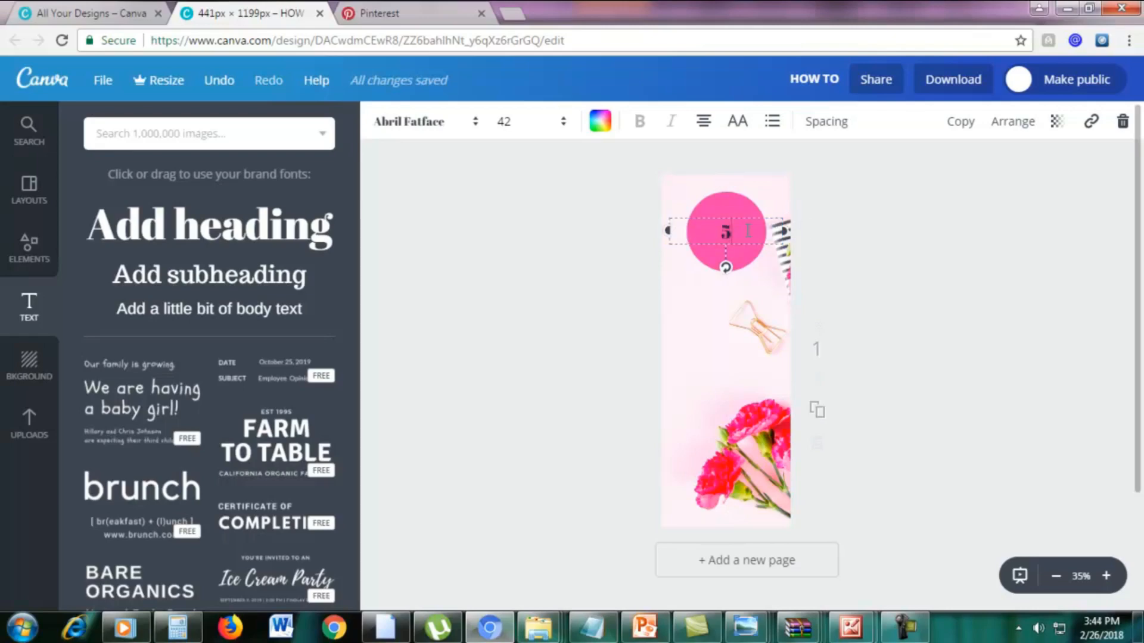
pyautogui.click(43, 9)
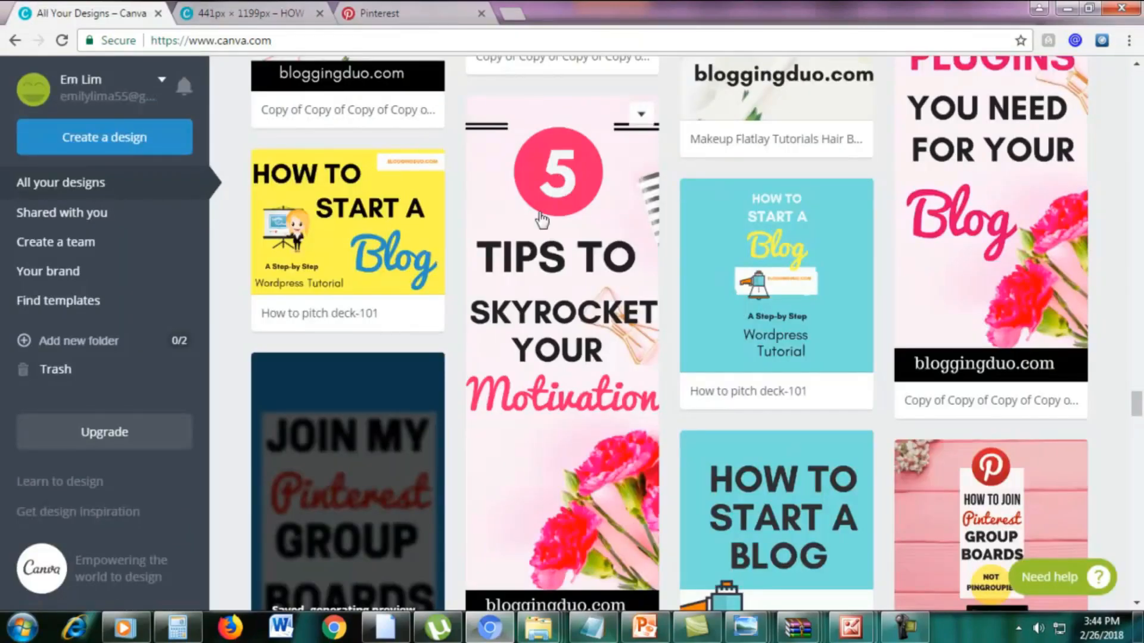
pyautogui.click(259, 12)
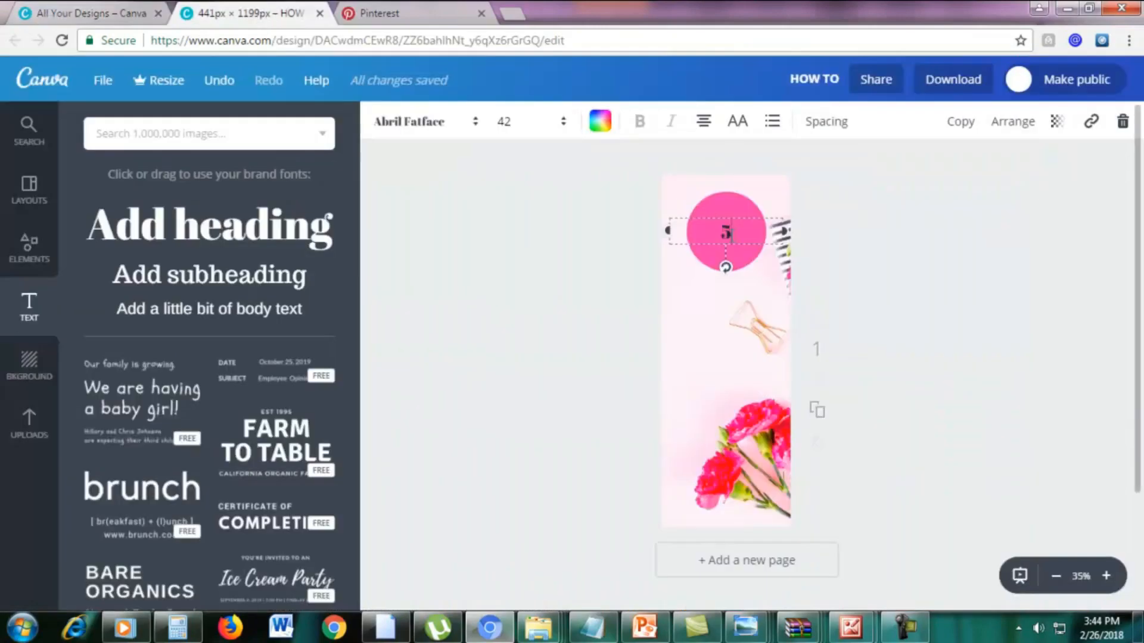
# Set the font size of the "5" to 56, then raise it to 64.
pyautogui.moveTo(731, 233); pyautogui.dragTo(718, 235)
pyautogui.click(504, 123)
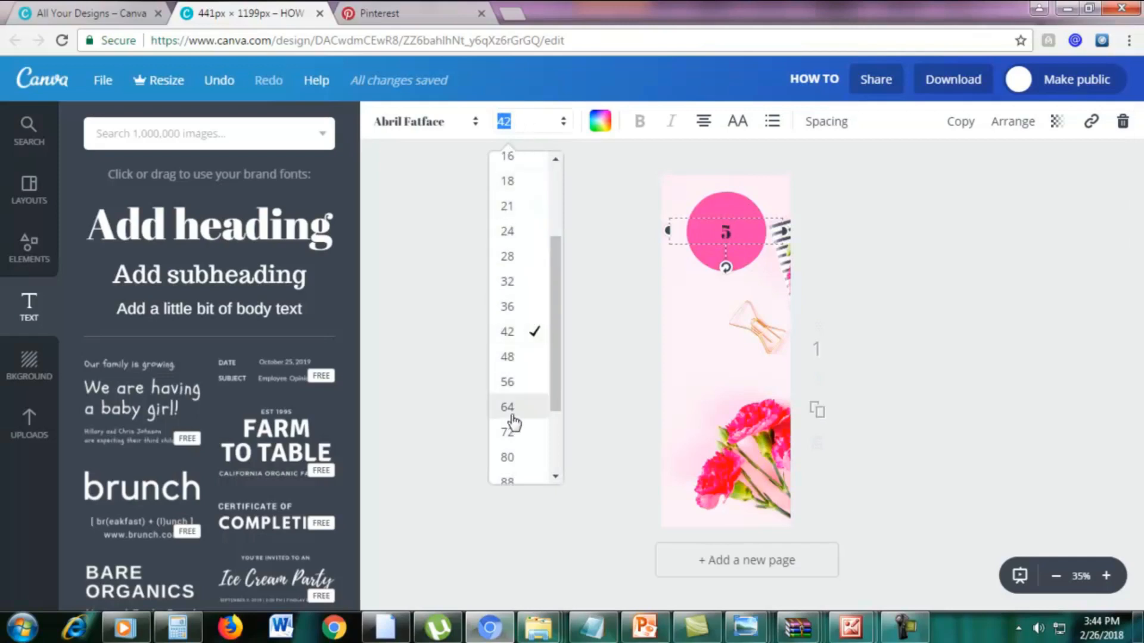
pyautogui.click(508, 382)
pyautogui.click(510, 122)
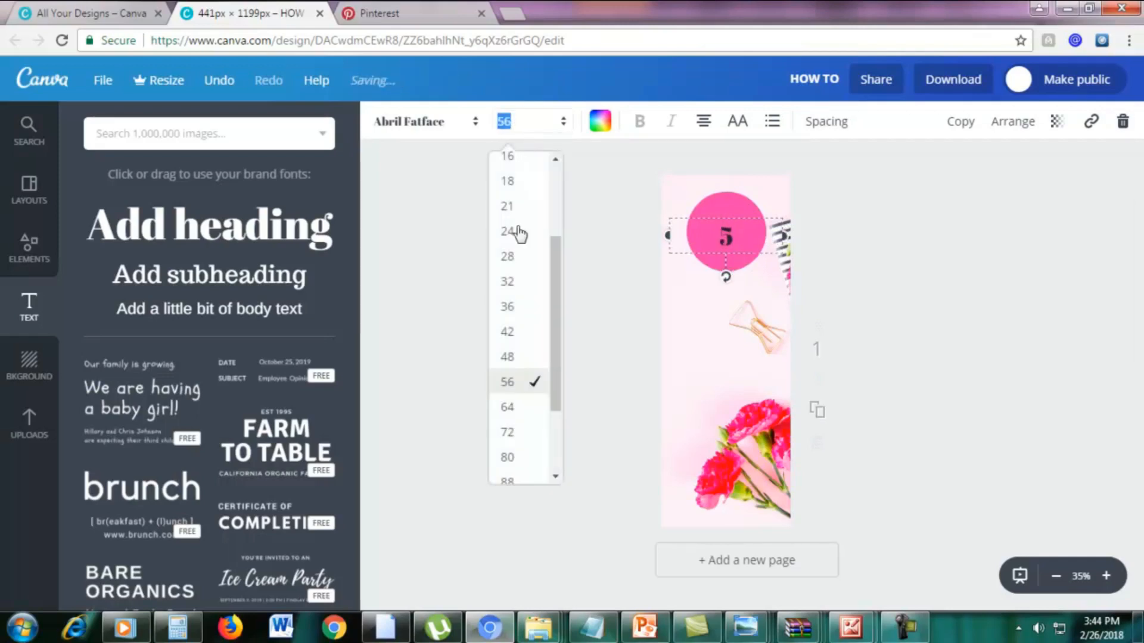
pyautogui.click(507, 406)
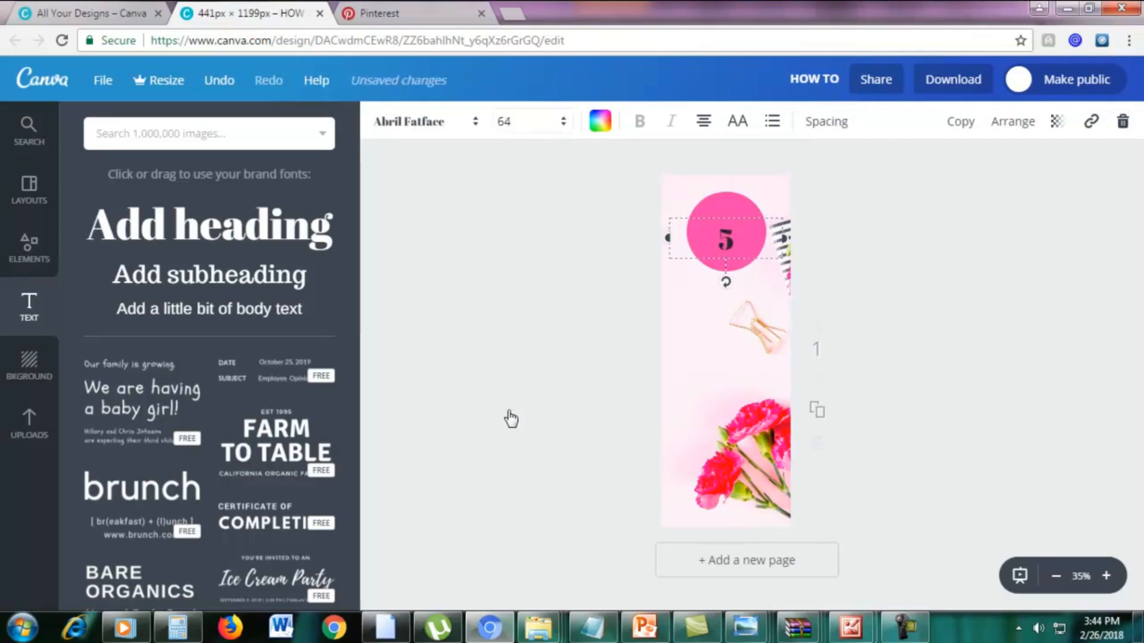
pyautogui.click(891, 214)
# Change the text colour of the "5" to white.
pyautogui.click(731, 236)
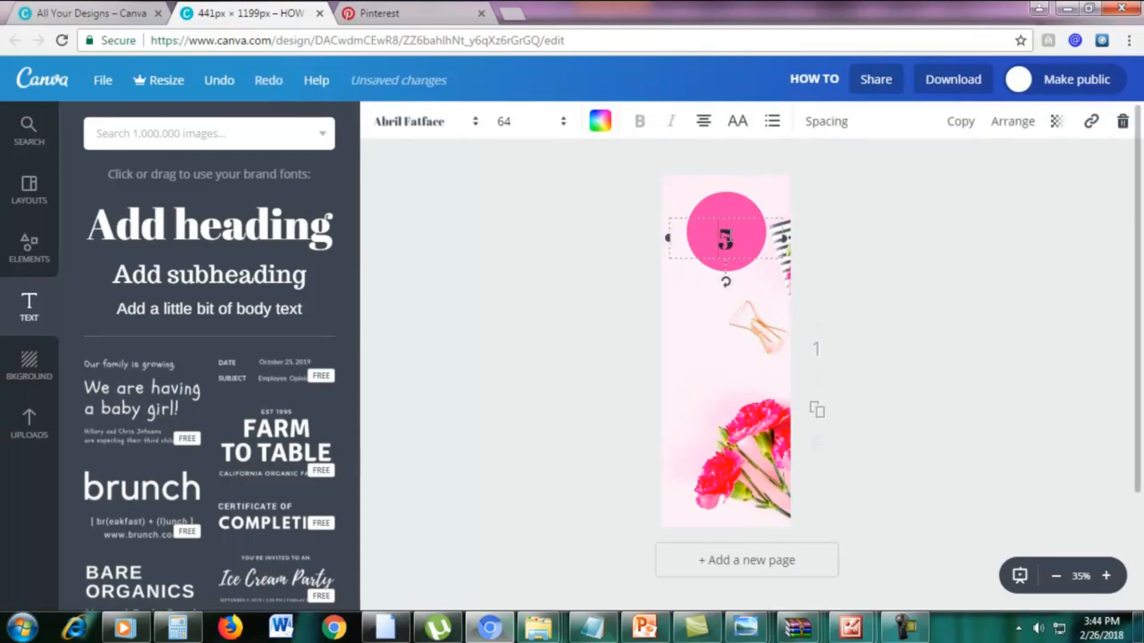
pyautogui.hotkey('ctrl', 'a')
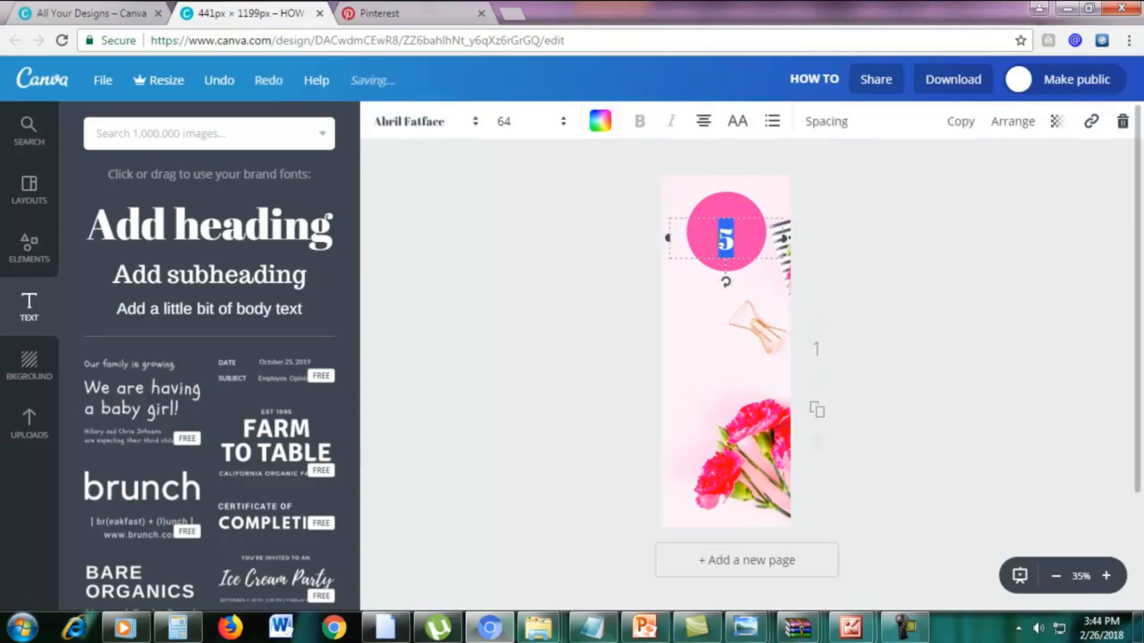
pyautogui.click(601, 127)
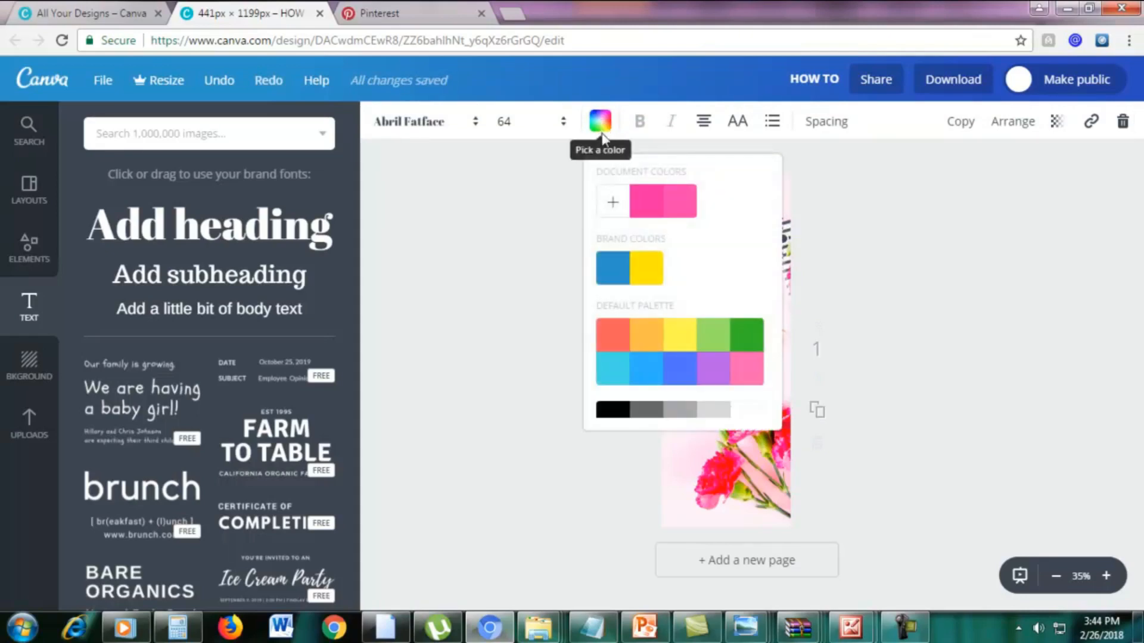
pyautogui.scroll(-1, 732, 385)
pyautogui.click(742, 407)
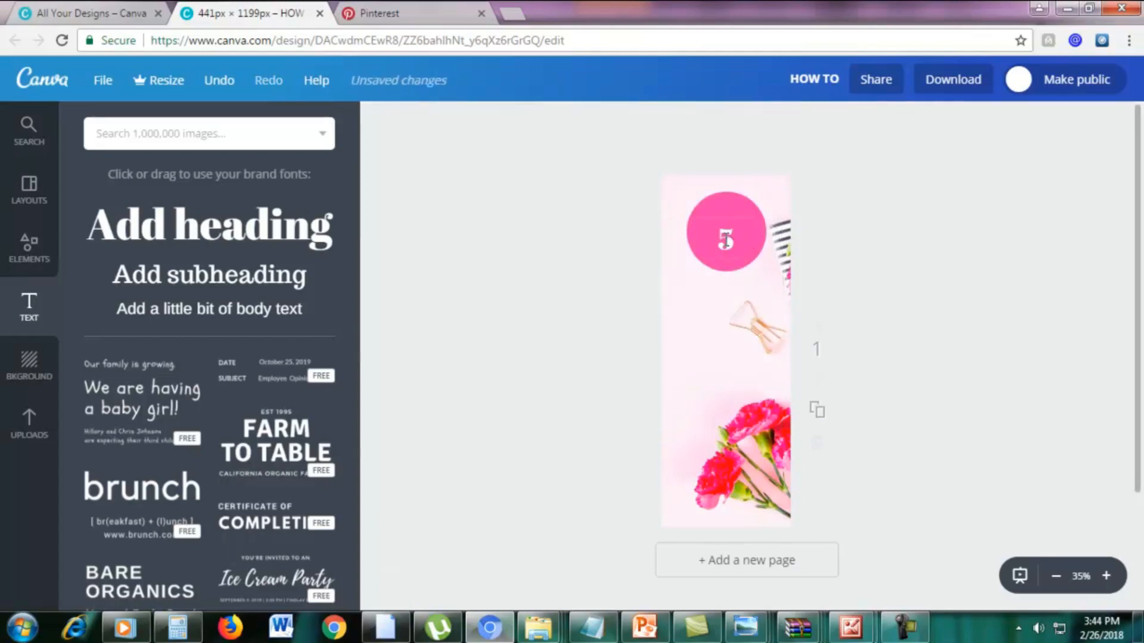
# Set the font size of the "5" to 80 and re-centre it in the circle.
pyautogui.doubleClick(726, 240)
pyautogui.click(516, 124)
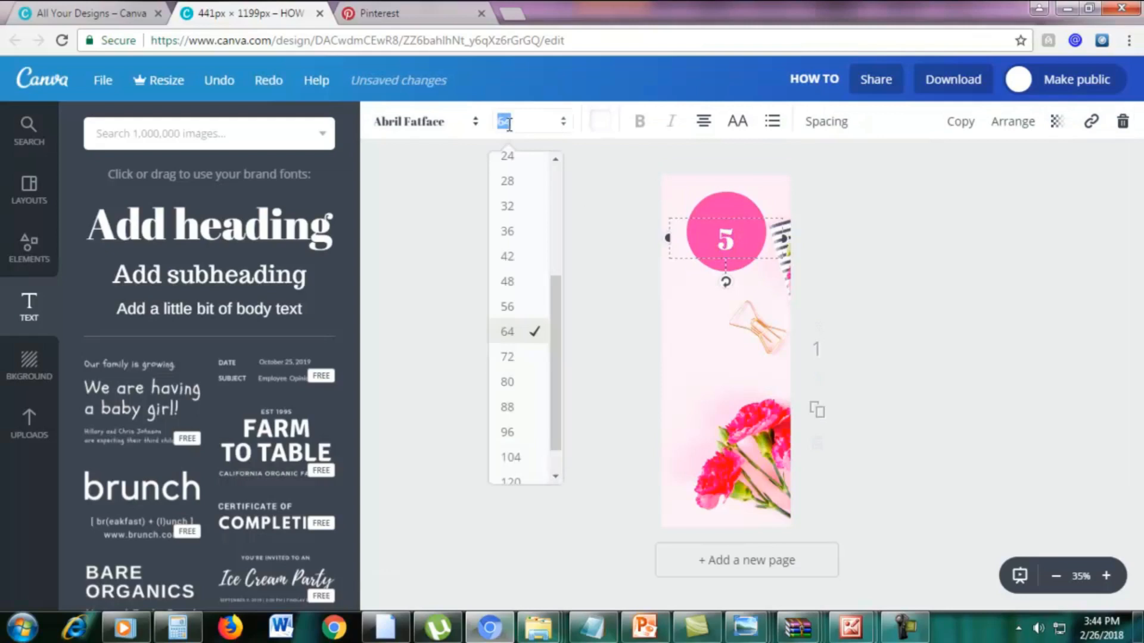
pyautogui.click(506, 383)
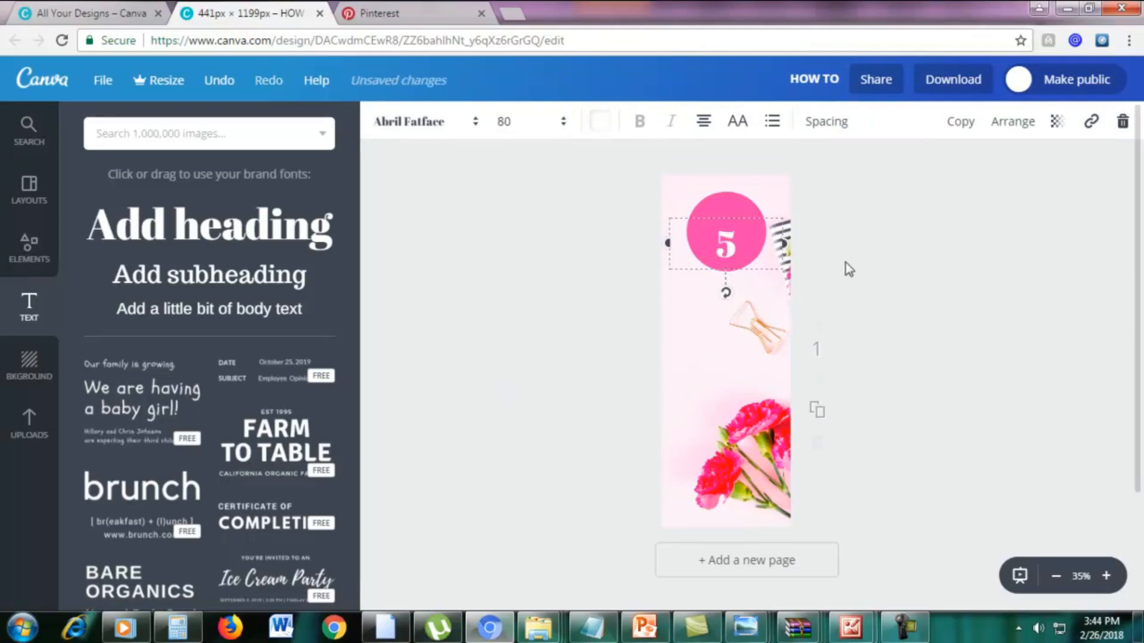
pyautogui.moveTo(753, 215); pyautogui.dragTo(710, 229)
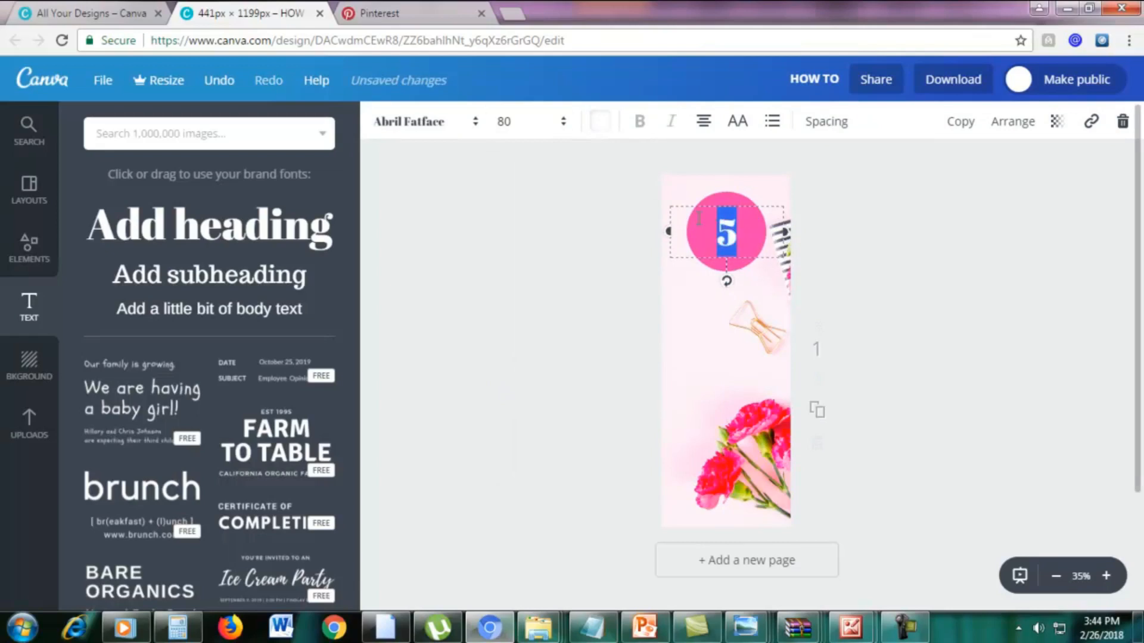
# Change the font of the "5" to League Spartan.
pyautogui.click(395, 127)
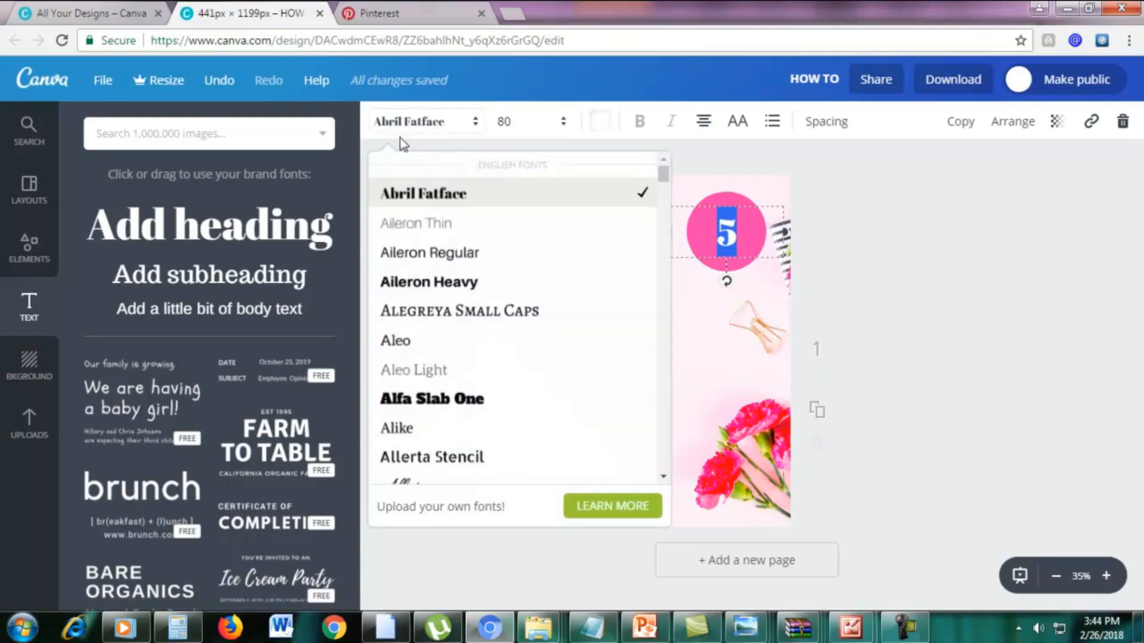
pyautogui.scroll(-20, 474, 366)
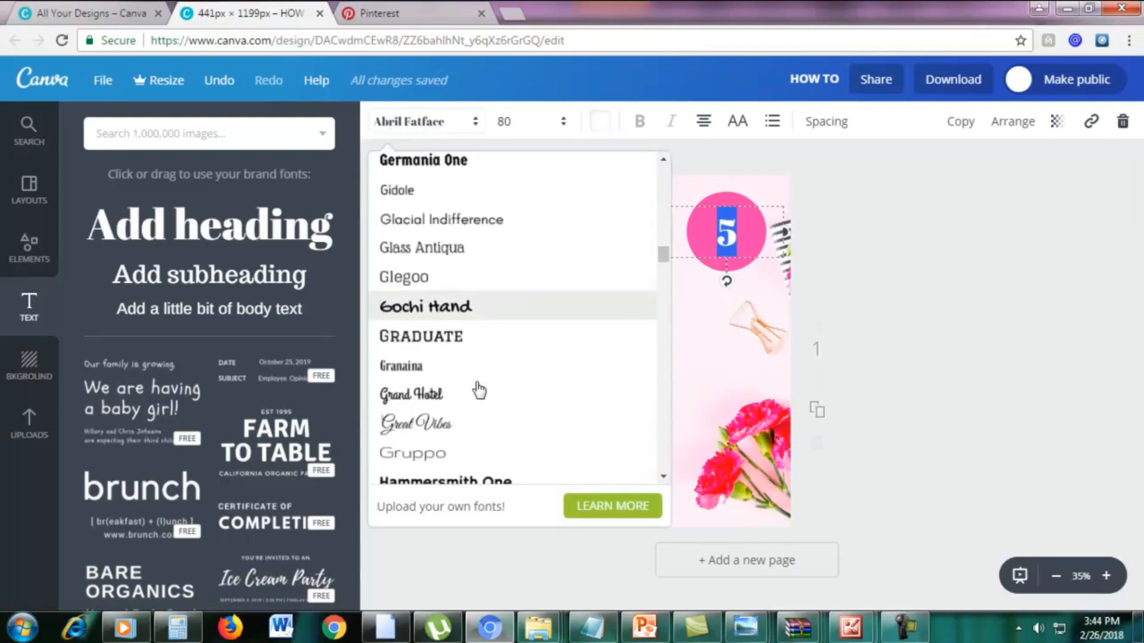
pyautogui.scroll(-4, 477, 383)
pyautogui.moveTo(664, 269); pyautogui.dragTo(662, 289)
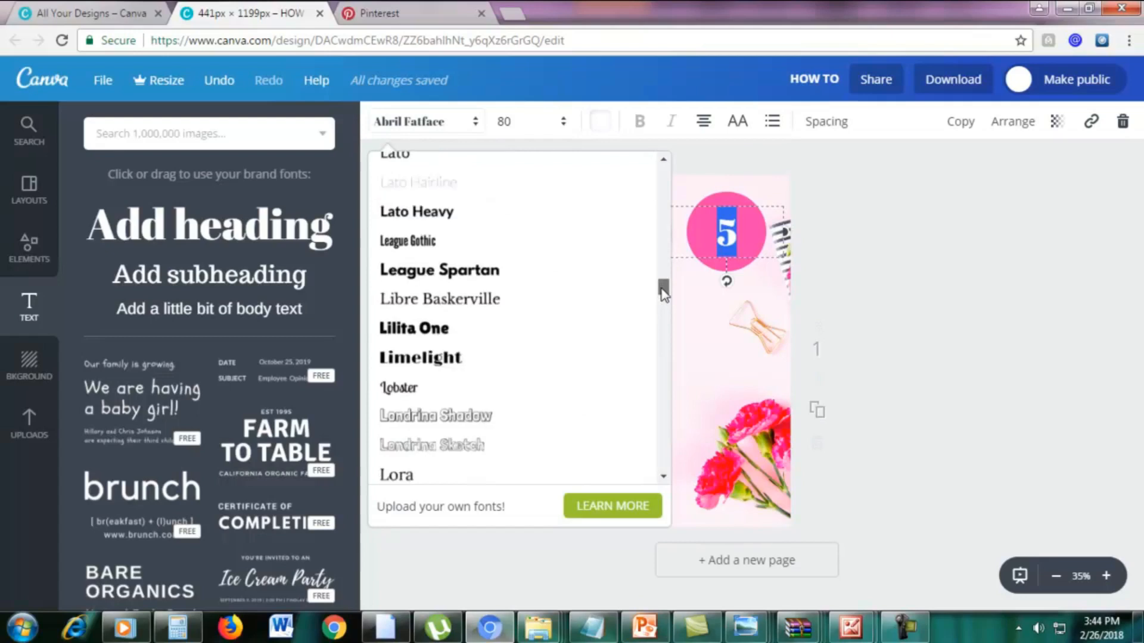
pyautogui.click(466, 274)
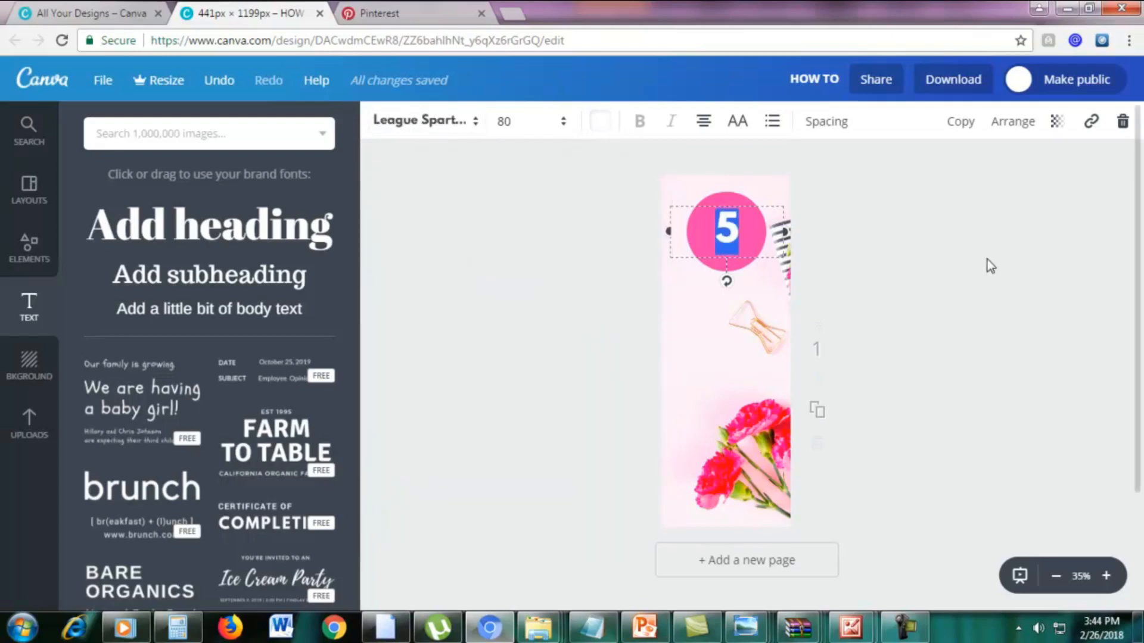
# Move the "5" slightly lower and shrink the pink circle to about half the page width, centred around the number.
pyautogui.click(809, 242)
pyautogui.moveTo(729, 225); pyautogui.dragTo(732, 235)
pyautogui.click(735, 208)
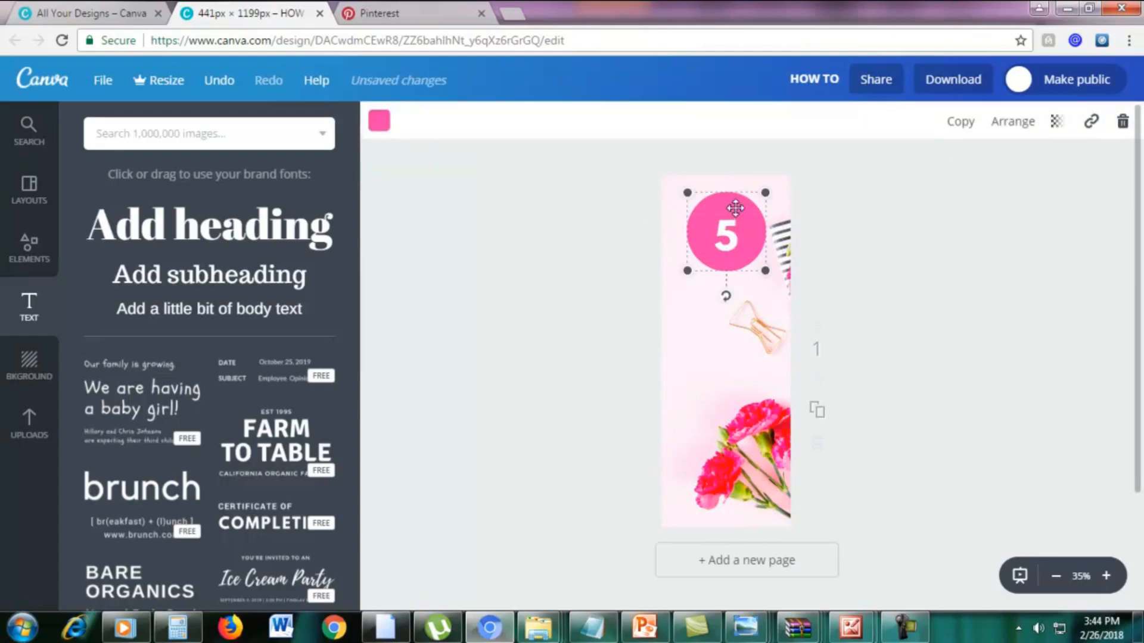
pyautogui.moveTo(767, 194); pyautogui.dragTo(727, 240)
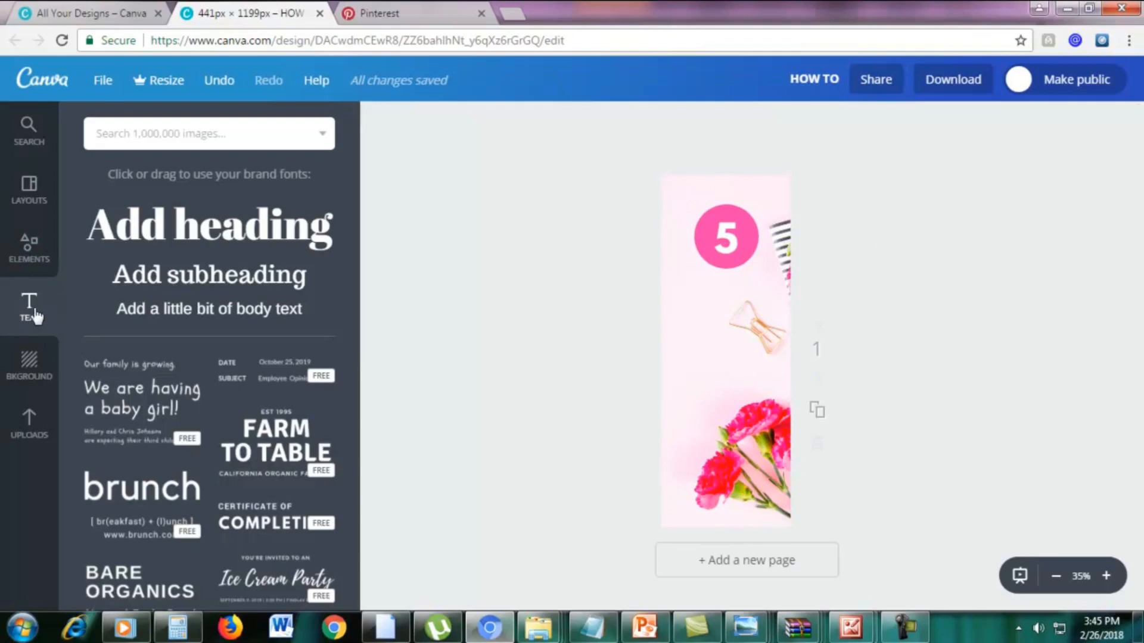
# Add a heading reading "TIPS TO" just below the circle and set its font to League Spartan.
pyautogui.click(185, 241)
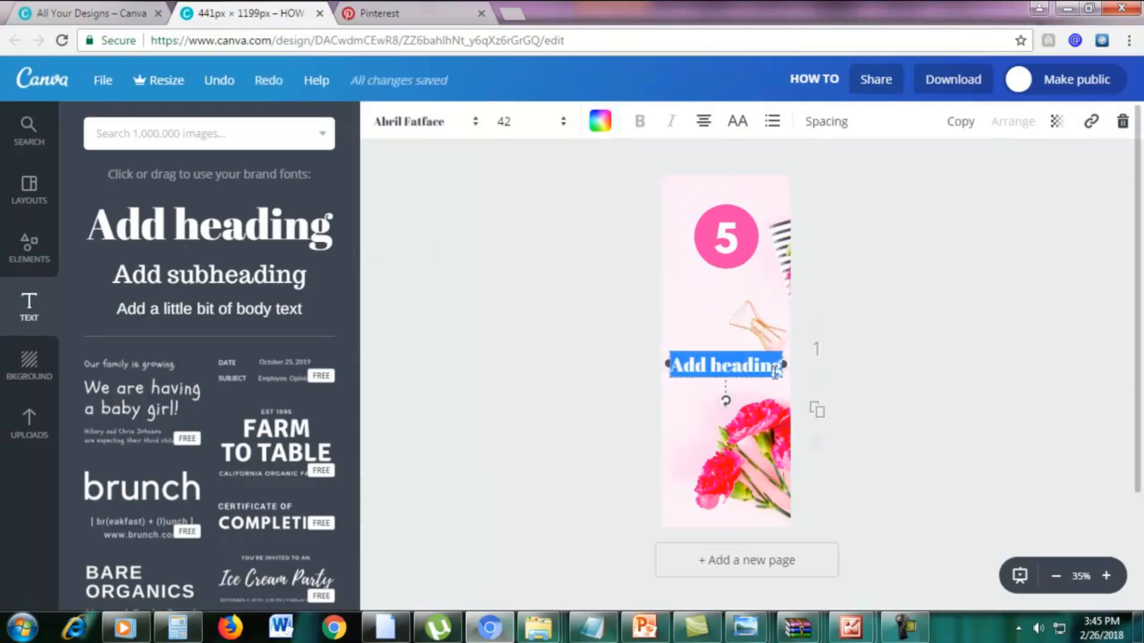
pyautogui.moveTo(749, 349); pyautogui.dragTo(752, 280)
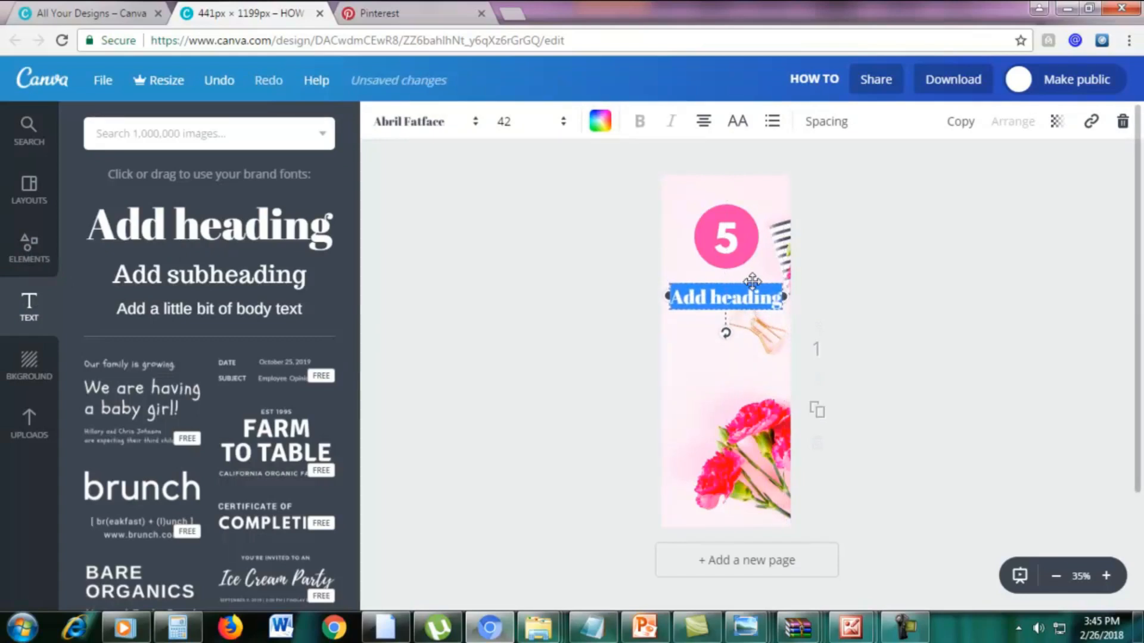
pyautogui.write('TIPS TO')
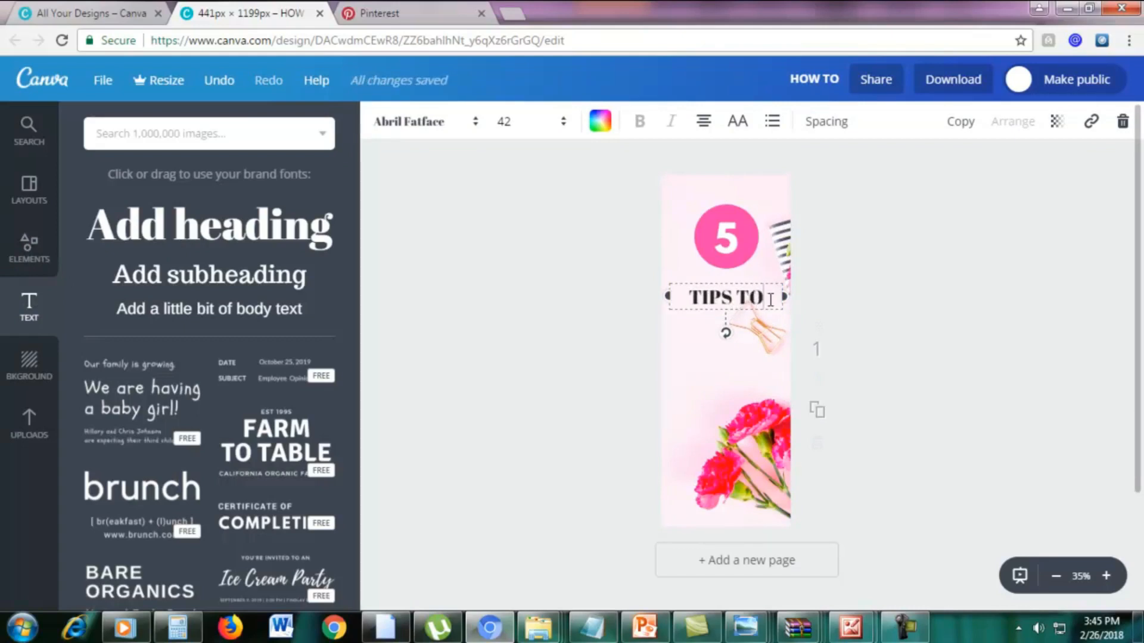
pyautogui.moveTo(771, 300); pyautogui.dragTo(682, 301)
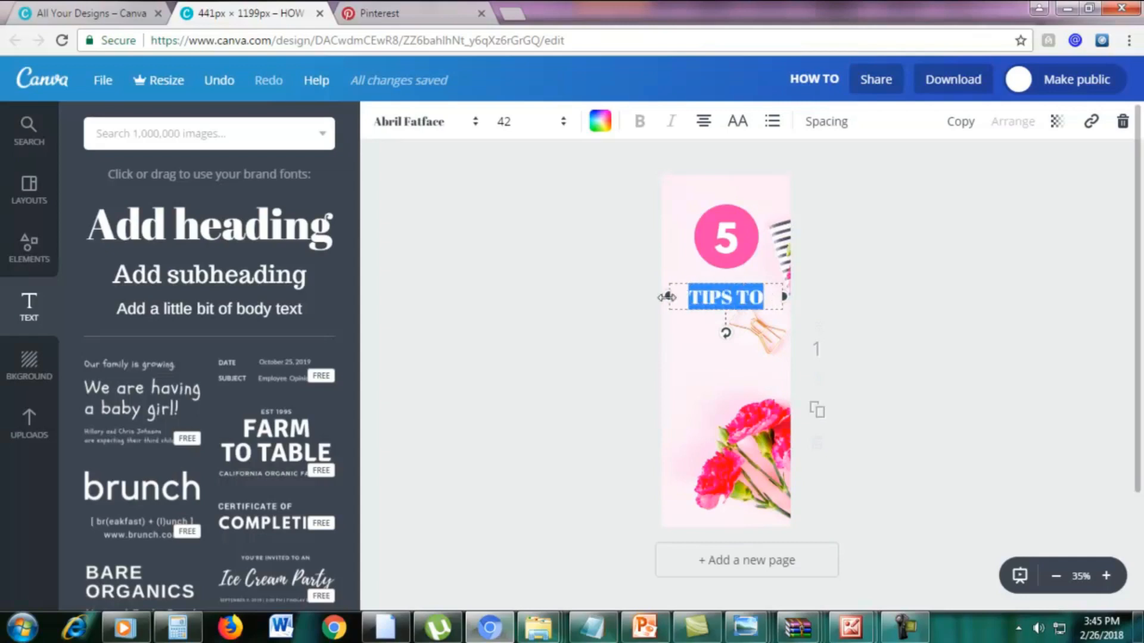
pyautogui.click(426, 128)
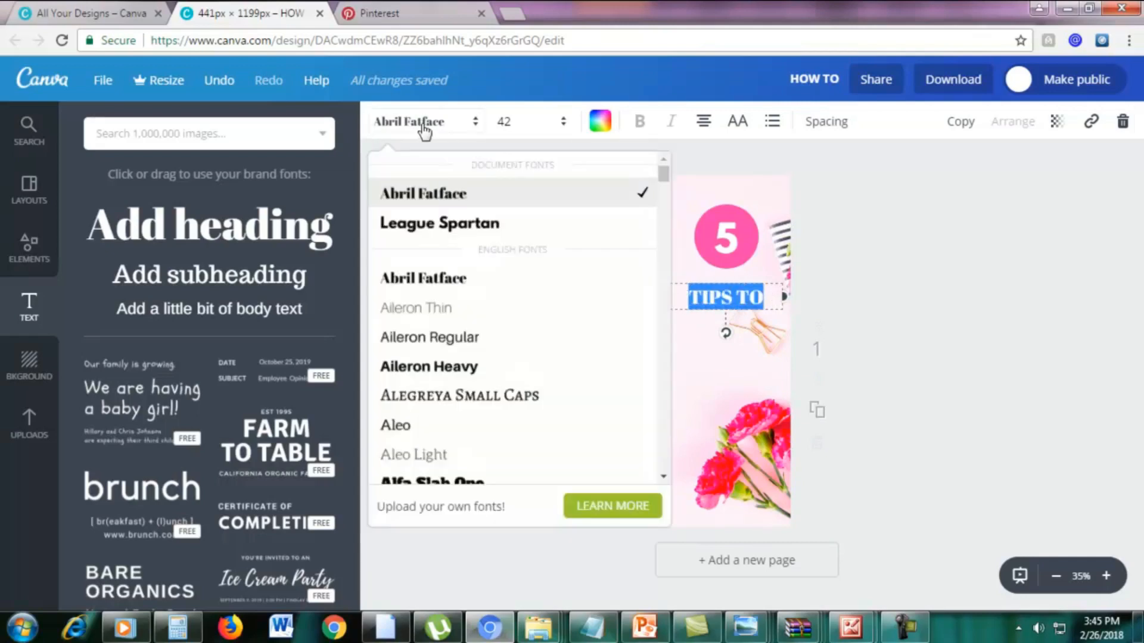
pyautogui.click(441, 225)
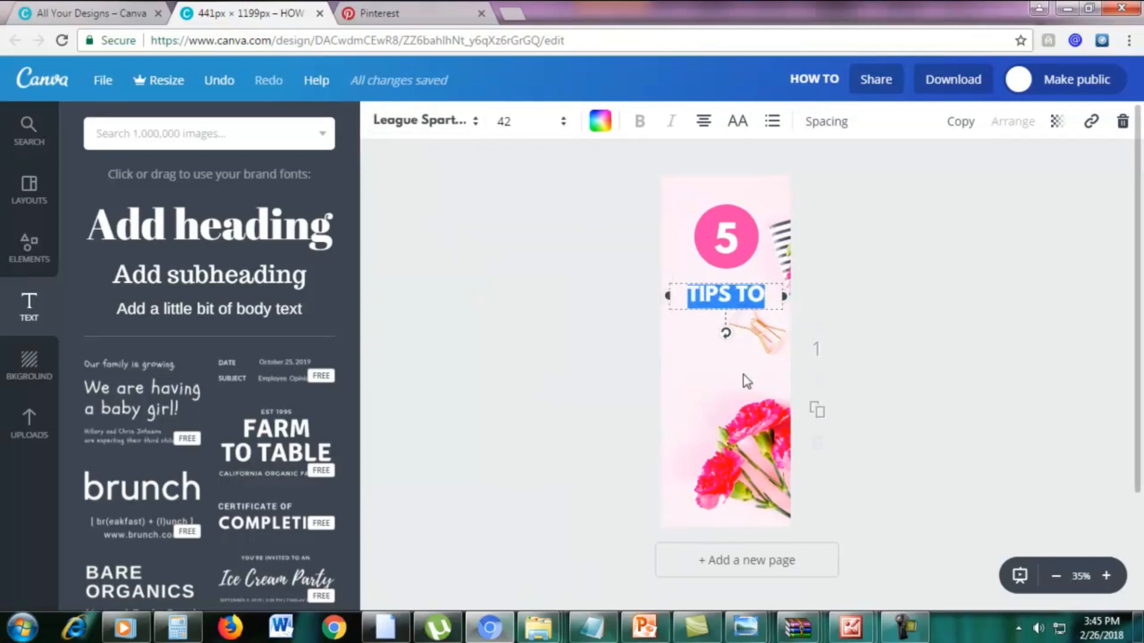
# Set the font size of the "TIPS TO" heading to 50.
pyautogui.click(511, 121)
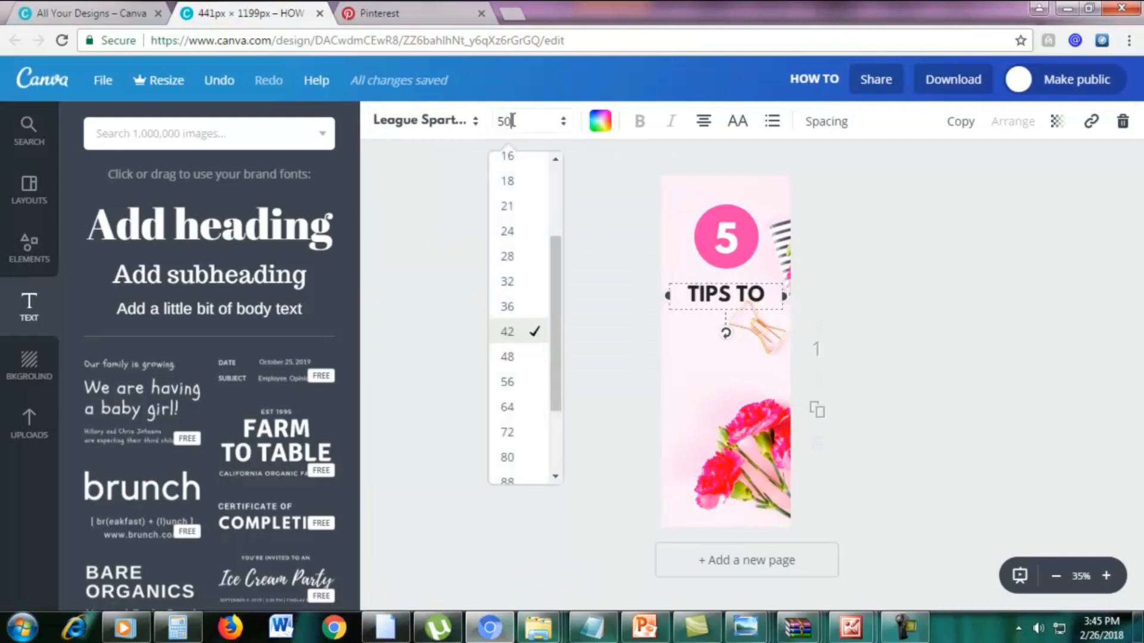
pyautogui.write('50')
pyautogui.press('Return')
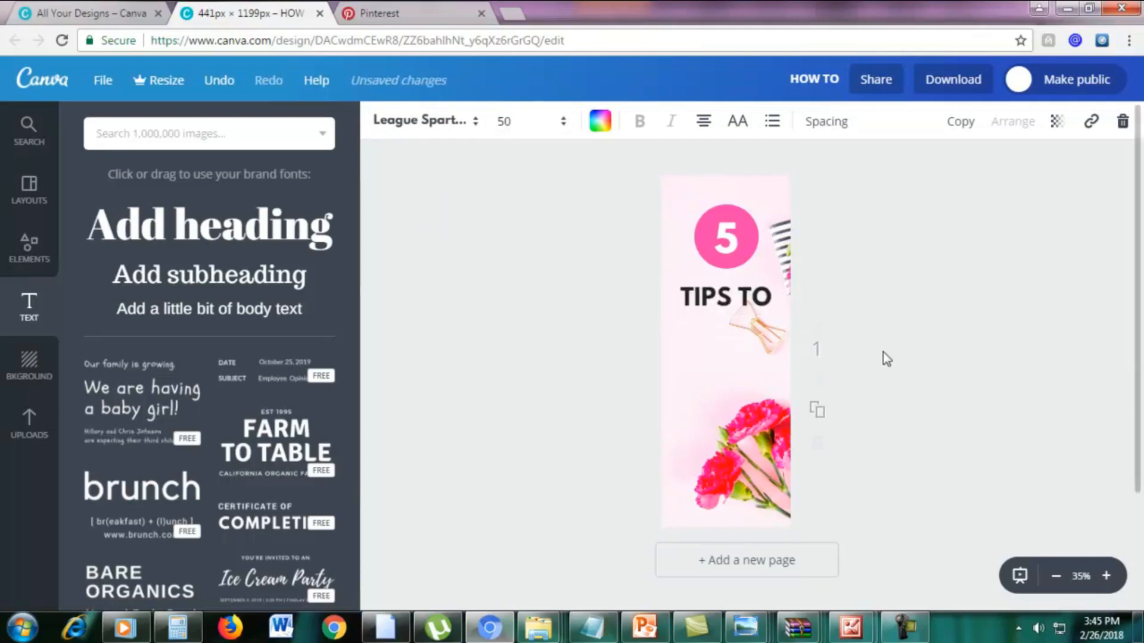
pyautogui.click(886, 358)
# Duplicate the "TIPS TO" heading, place the copy directly below it, and change its text to "SKYROCKET".
pyautogui.click(721, 292)
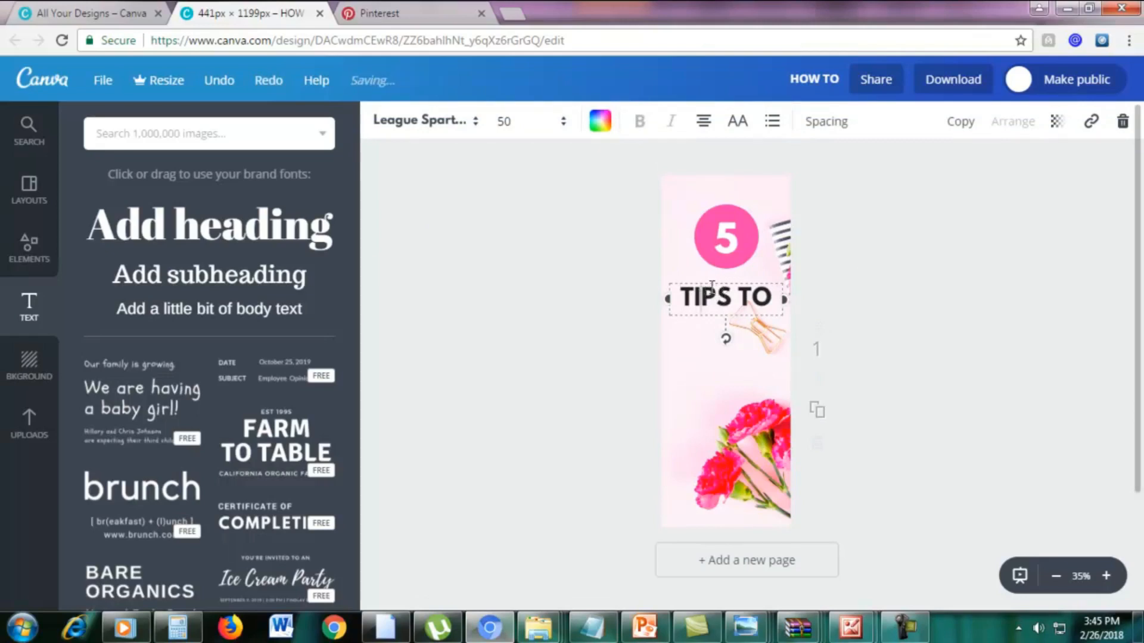
pyautogui.tripleClick(711, 287)
pyautogui.click(712, 303)
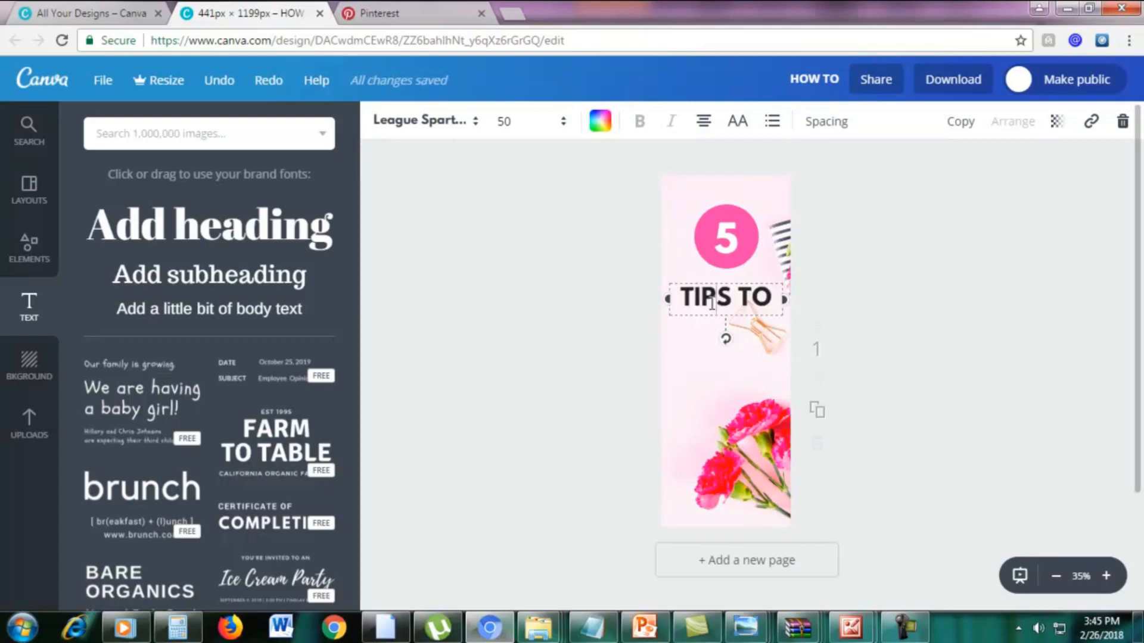
pyautogui.click(960, 122)
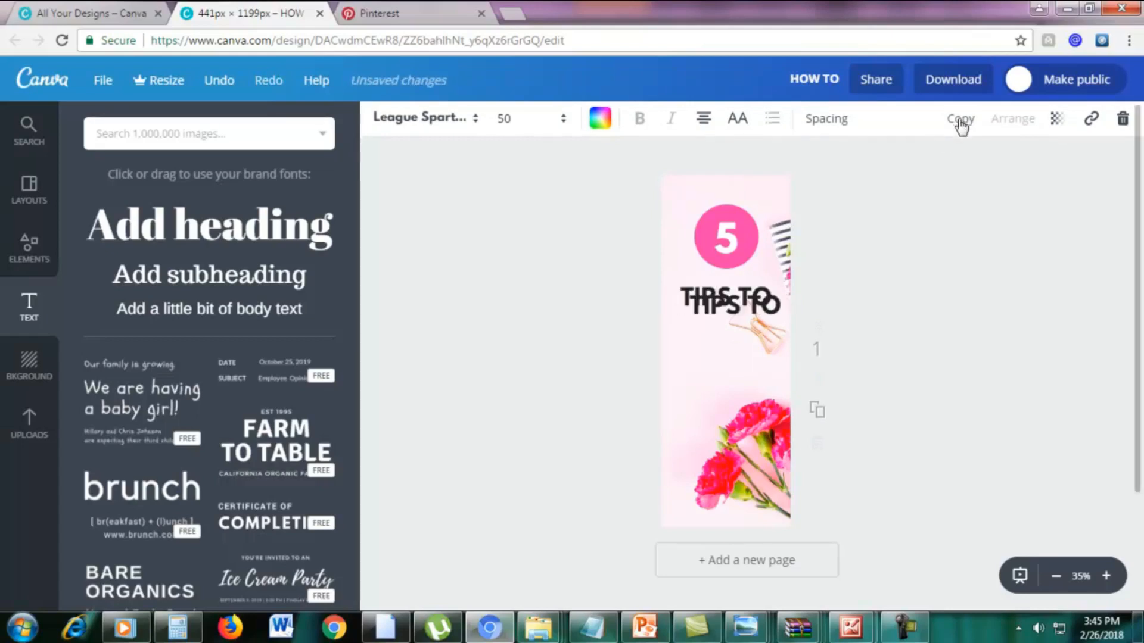
pyautogui.moveTo(771, 300); pyautogui.dragTo(777, 313)
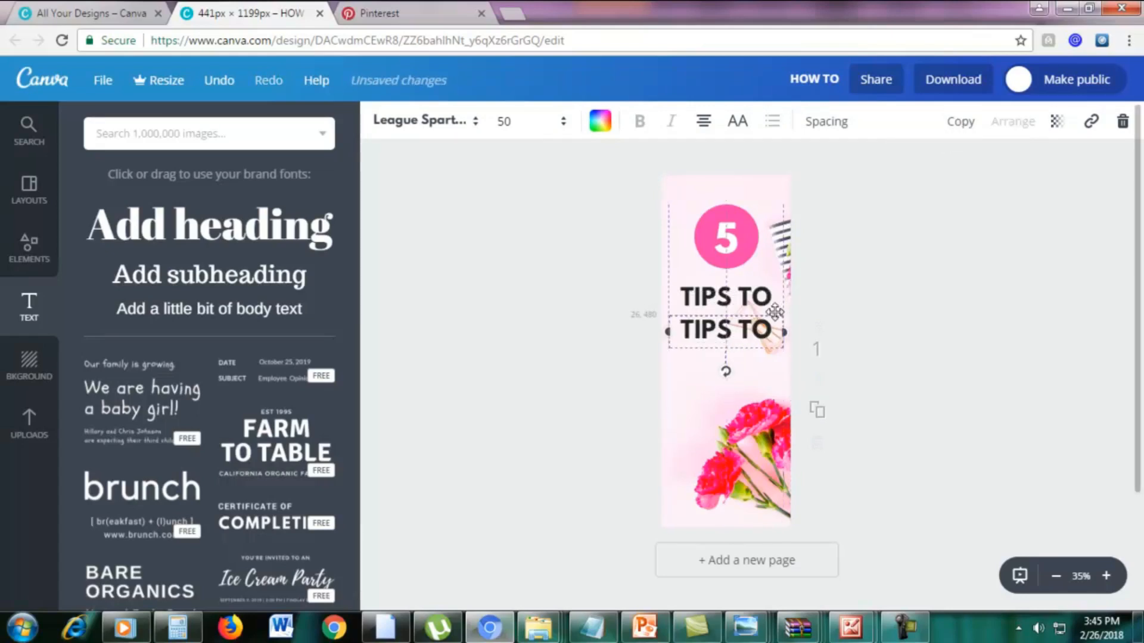
pyautogui.tripleClick(757, 329)
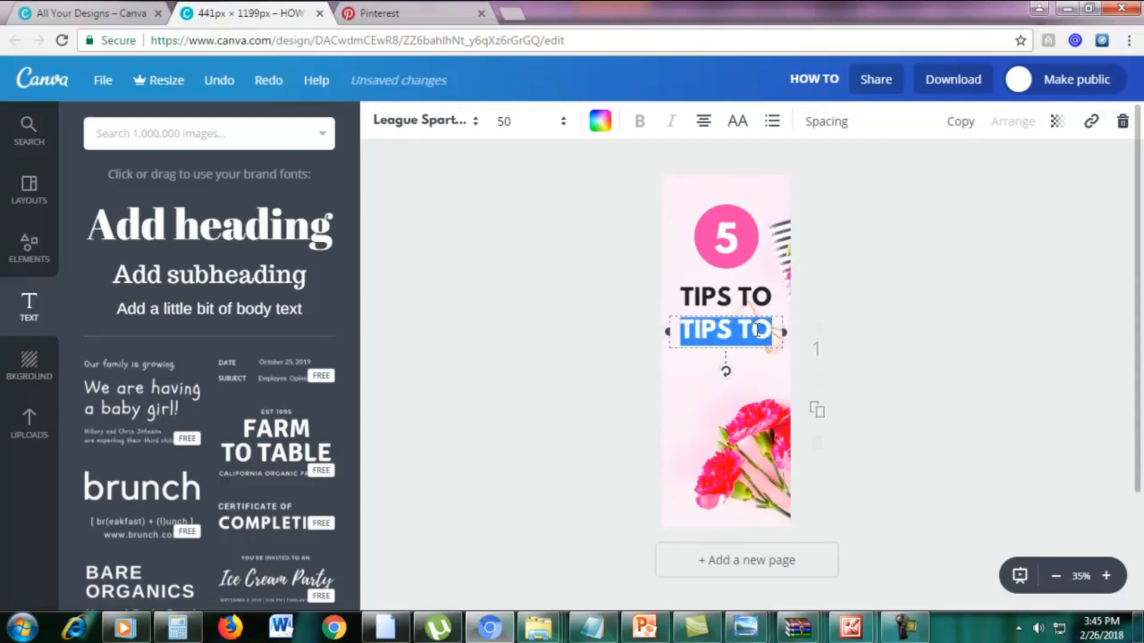
pyautogui.write('S')
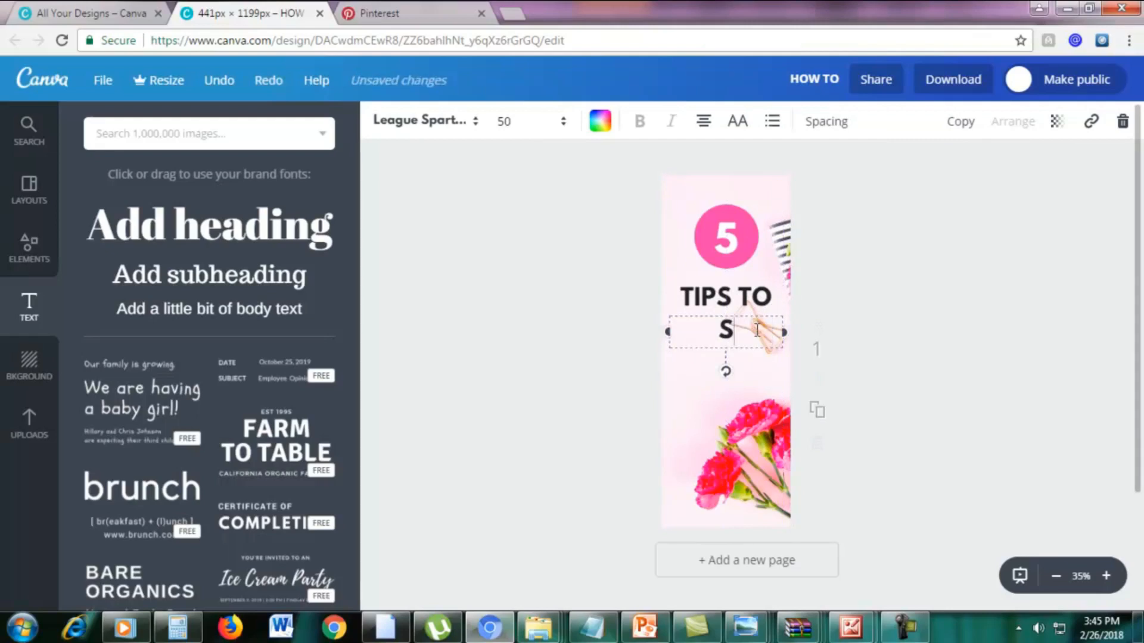
pyautogui.write('KYROCKET')
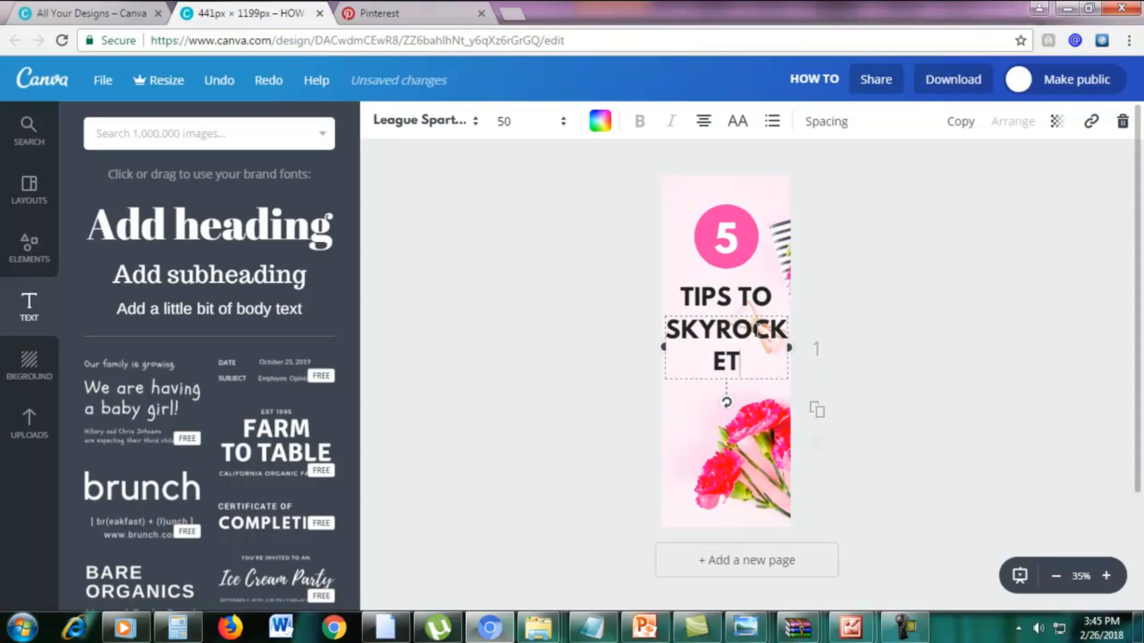
# Reduce the font size of "SKYROCKET" to 40 so the word fits on a single line.
pyautogui.tripleClick(755, 361)
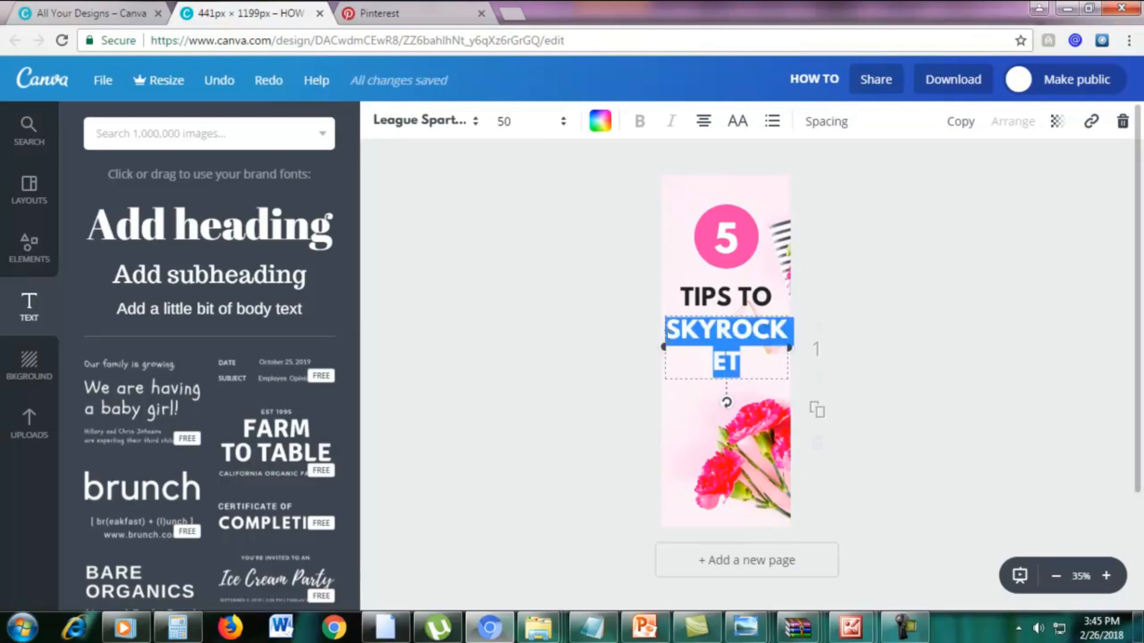
pyautogui.click(513, 123)
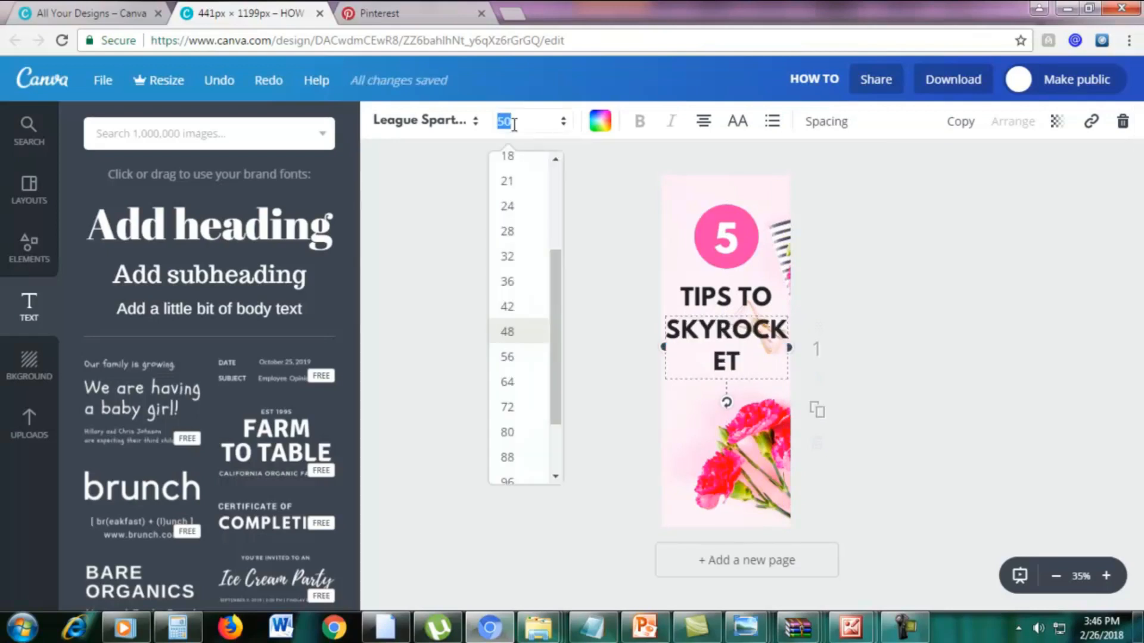
pyautogui.write('45')
pyautogui.press('Return')
pyautogui.click(518, 134)
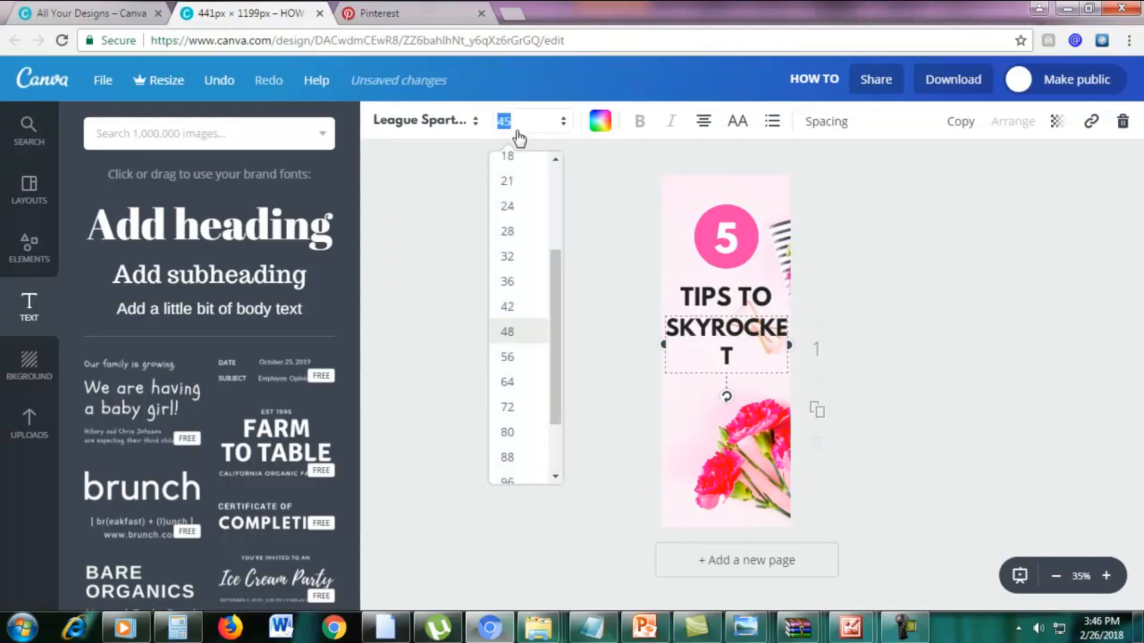
pyautogui.write('42')
pyautogui.press('Return')
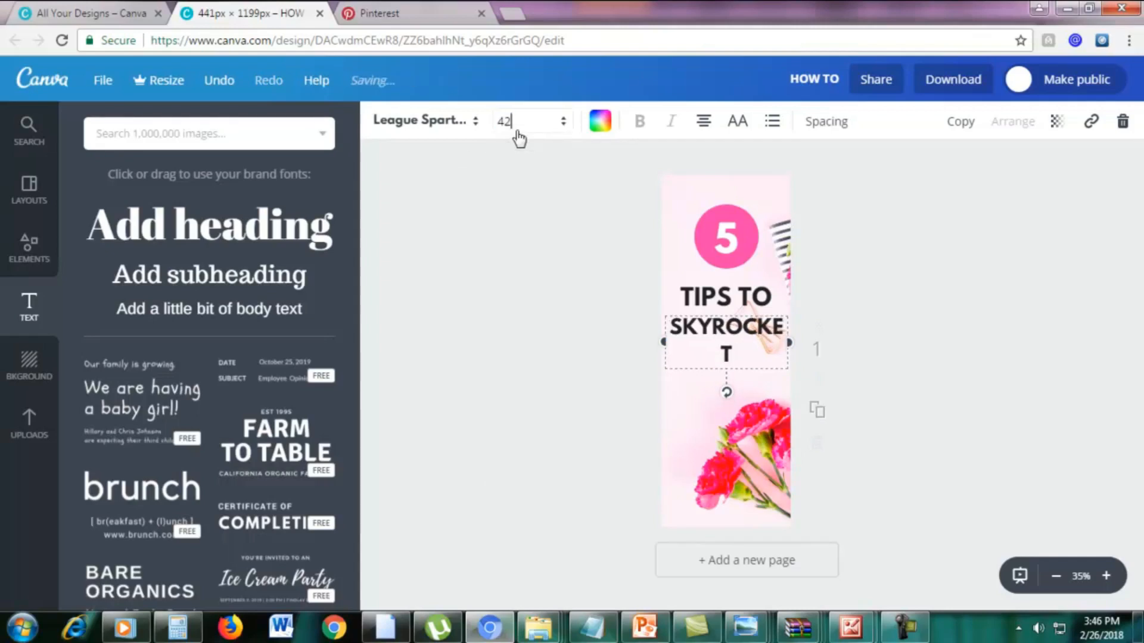
pyautogui.click(519, 135)
pyautogui.write('40')
pyautogui.press('Return')
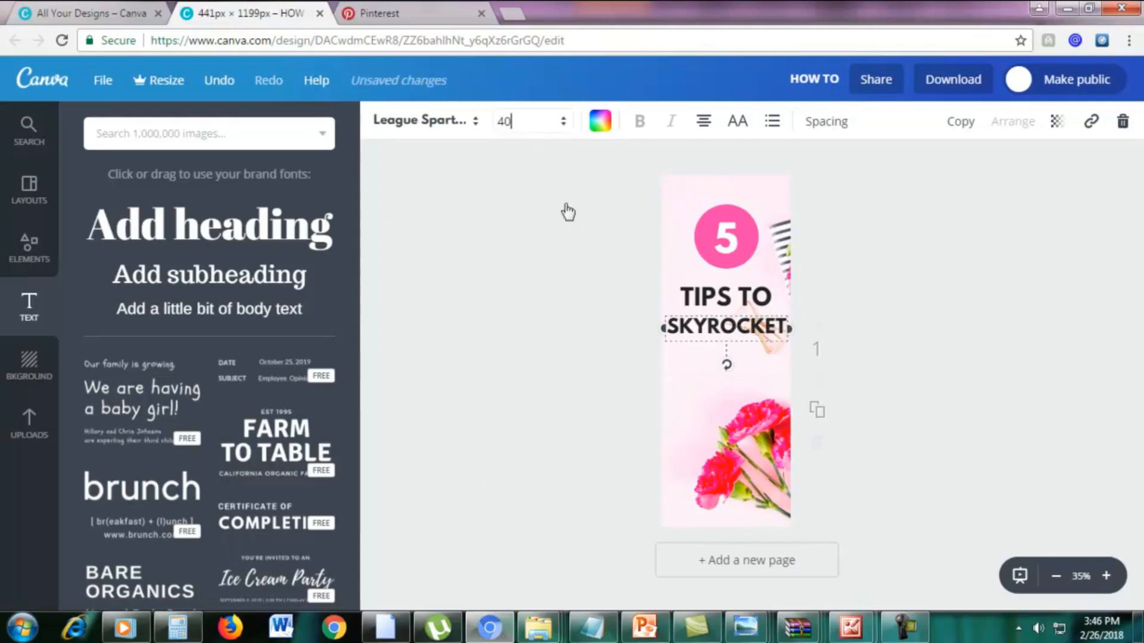
pyautogui.moveTo(749, 326); pyautogui.dragTo(750, 328)
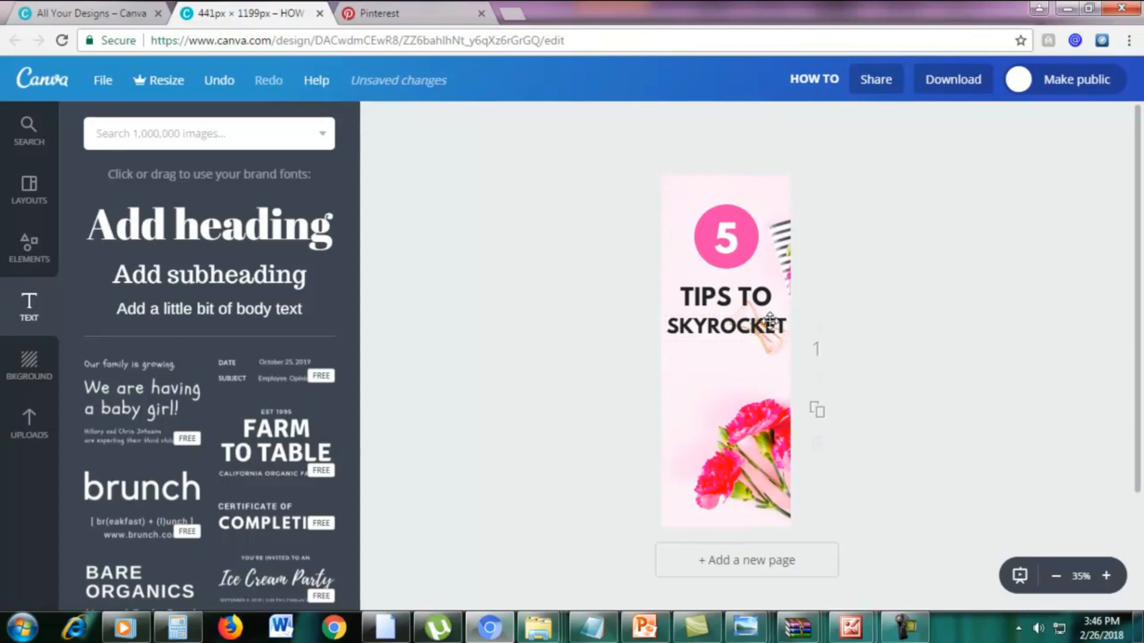
# Duplicate the "SKYROCKET" text, centre the copy directly below it, and replace its wording with "YOUR".
pyautogui.click(770, 320)
pyautogui.doubleClick(752, 334)
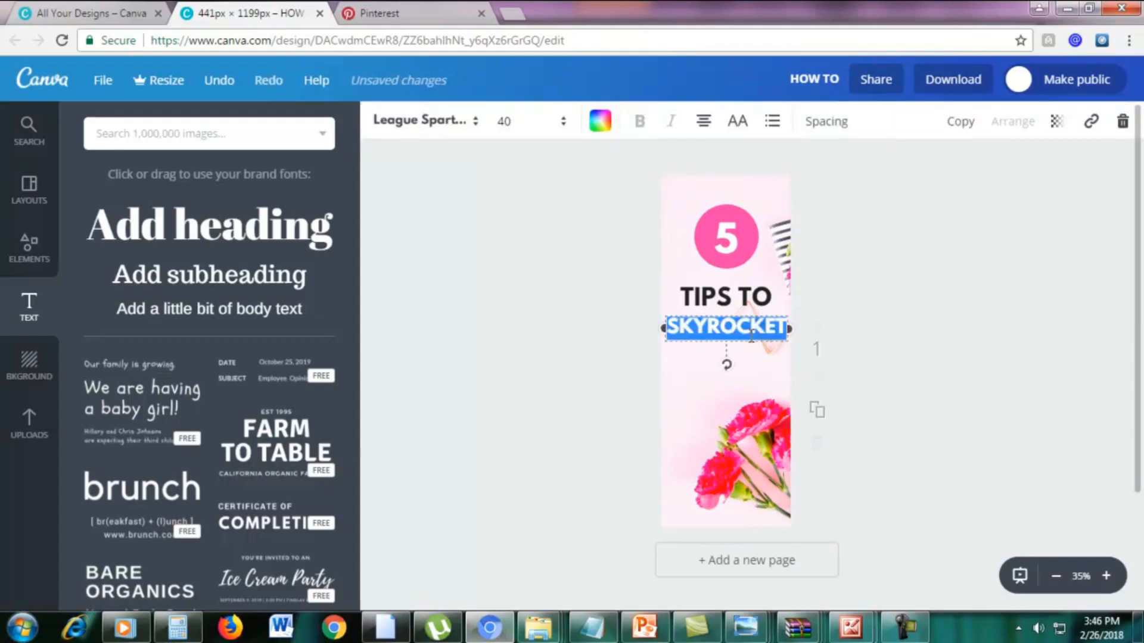
pyautogui.click(962, 125)
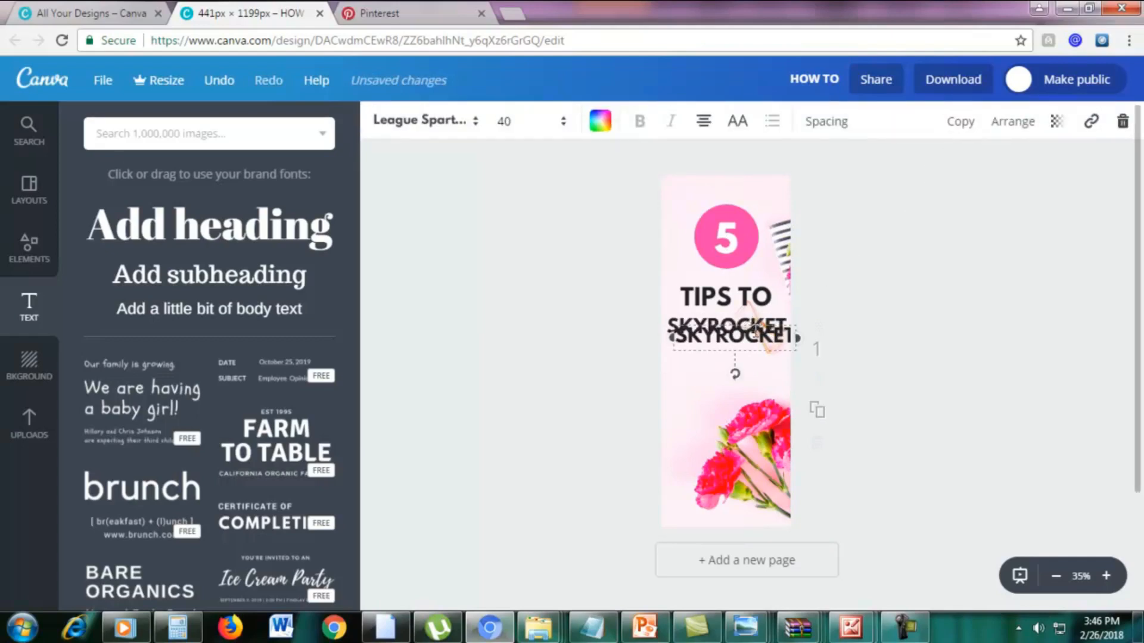
pyautogui.moveTo(755, 332); pyautogui.dragTo(749, 351)
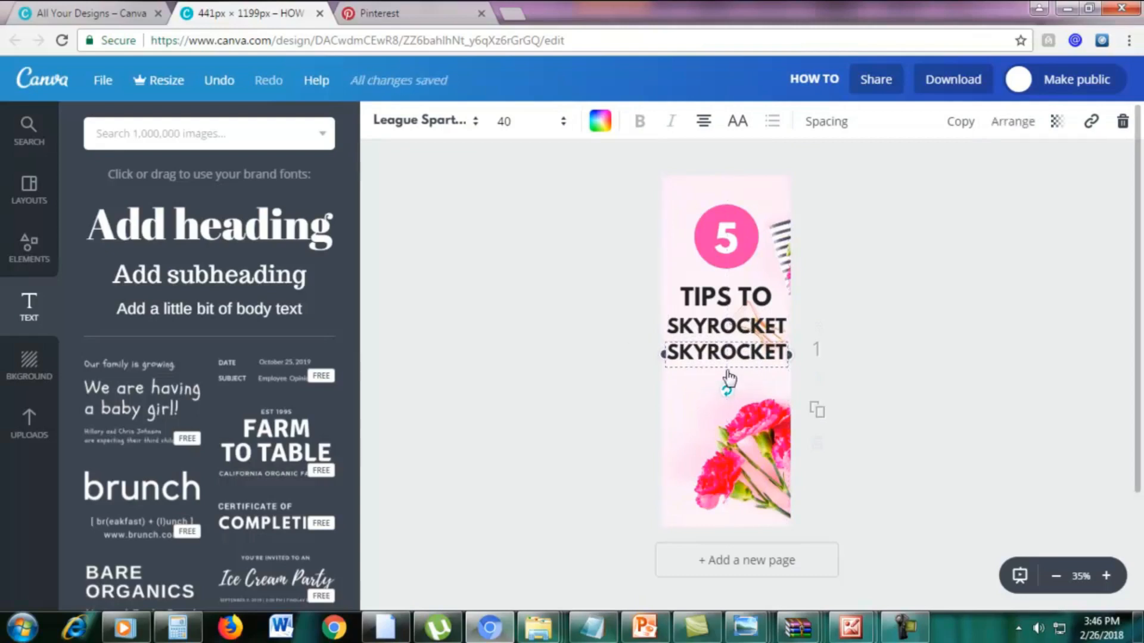
pyautogui.doubleClick(727, 353)
pyautogui.write('YOUR')
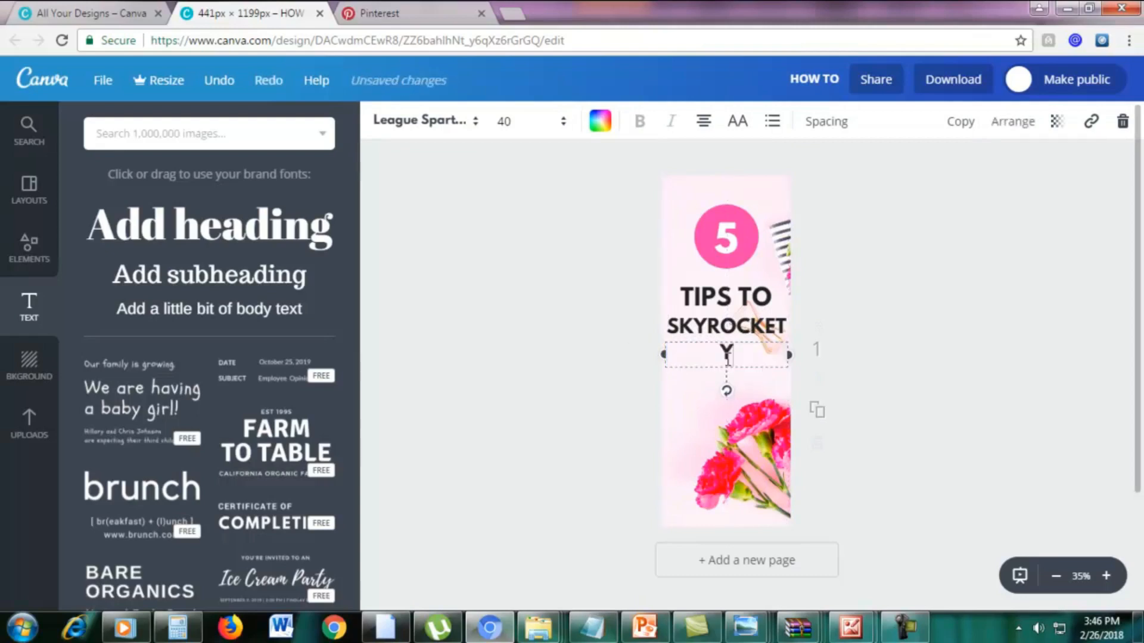
pyautogui.click(1043, 399)
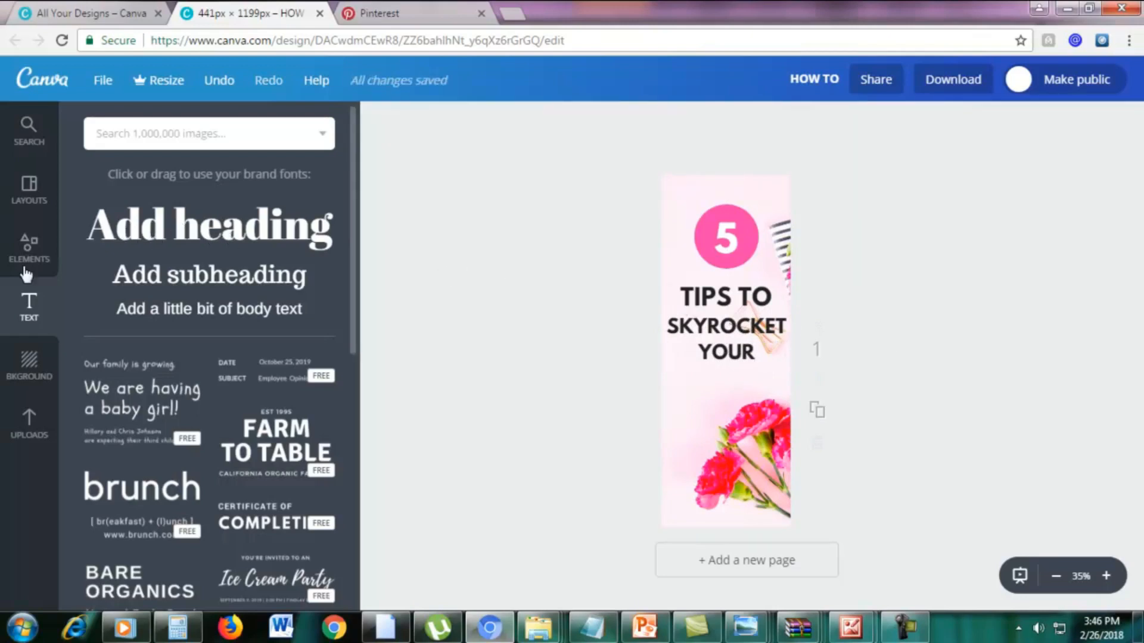
# Add a new heading reading "Motivation" directly below "YOUR".
pyautogui.click(143, 217)
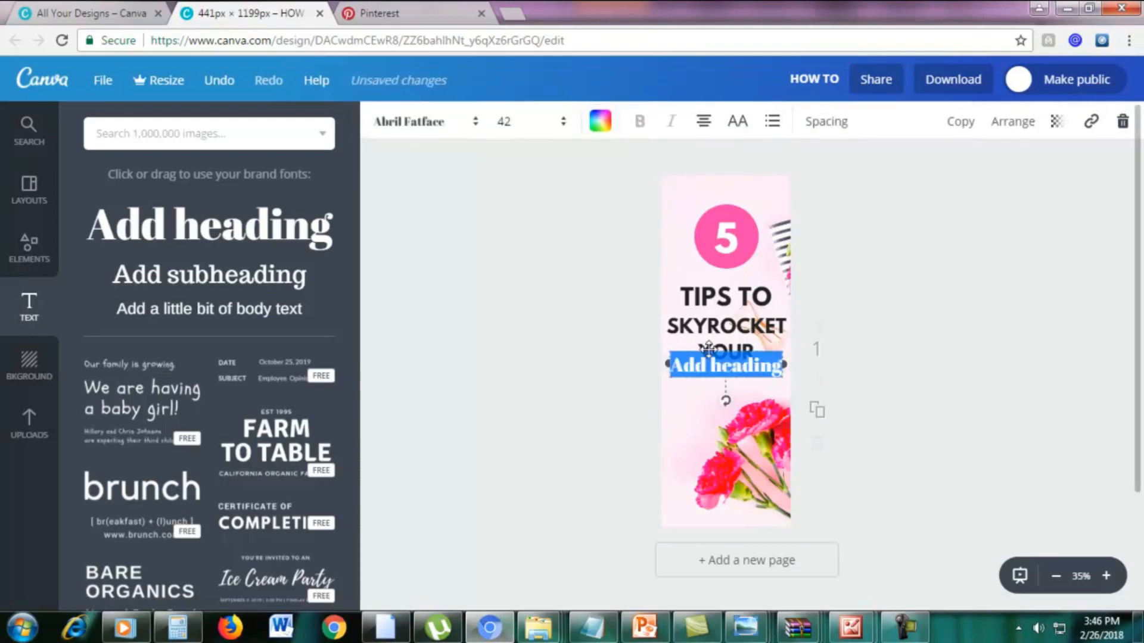
pyautogui.moveTo(707, 348); pyautogui.dragTo(707, 366)
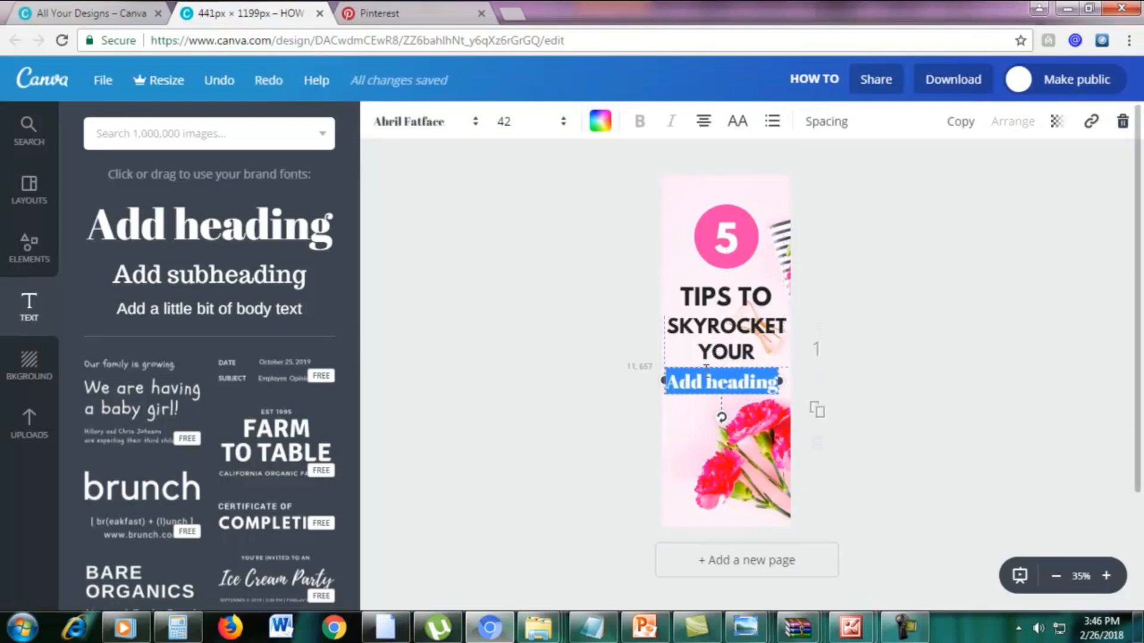
pyautogui.write('M')
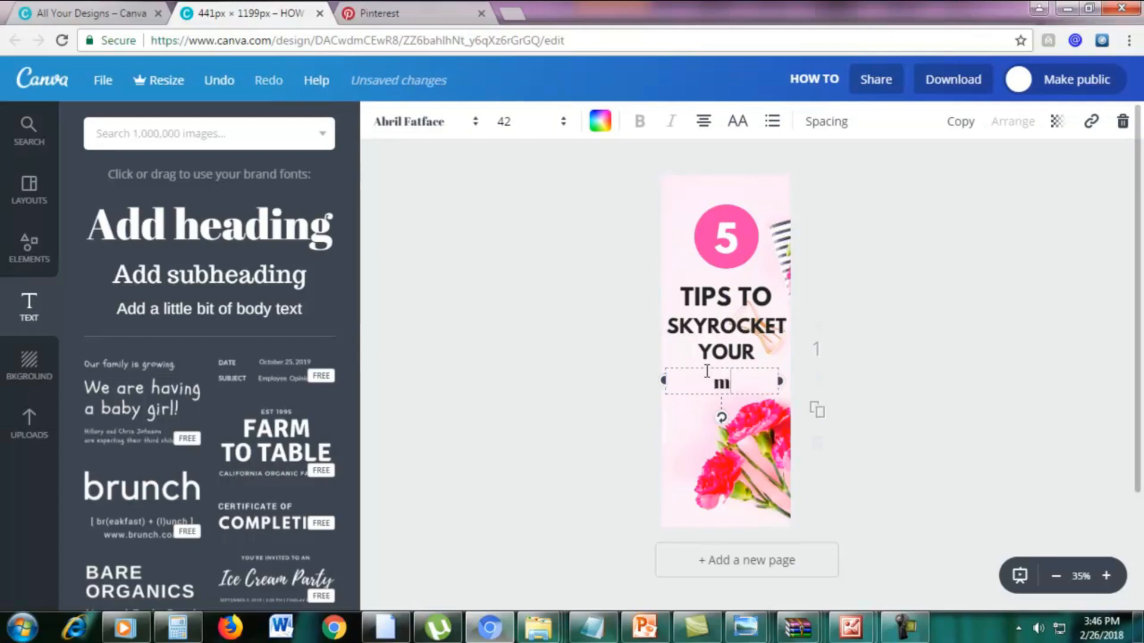
pyautogui.write('ivation')
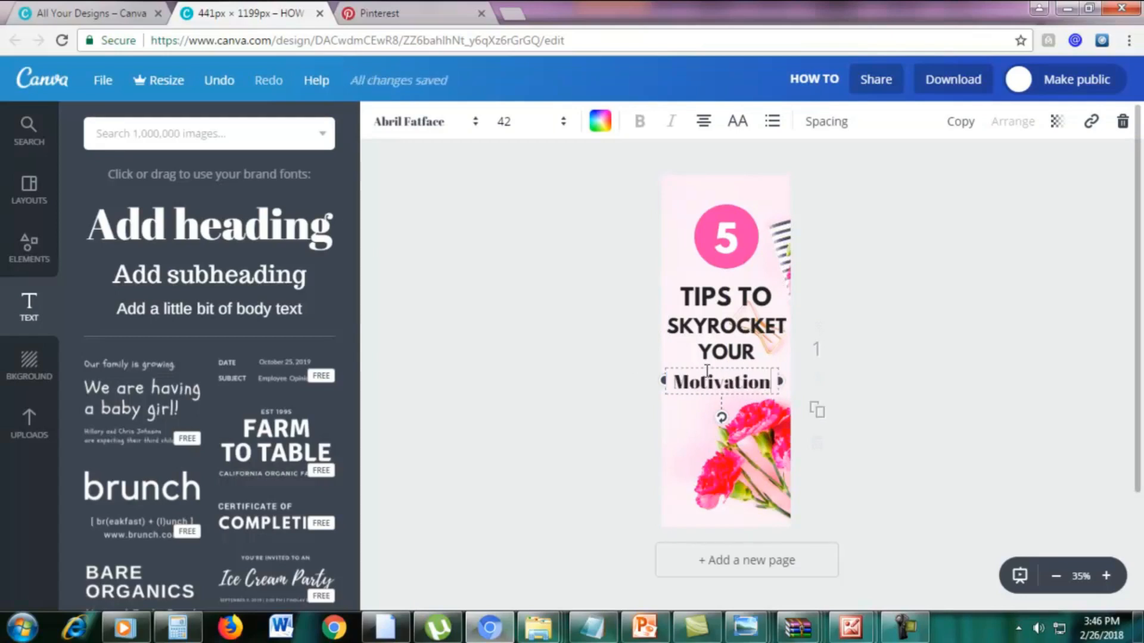
# Change the font of the "Motivation" heading to Pacifico.
pyautogui.moveTo(687, 386); pyautogui.dragTo(772, 379)
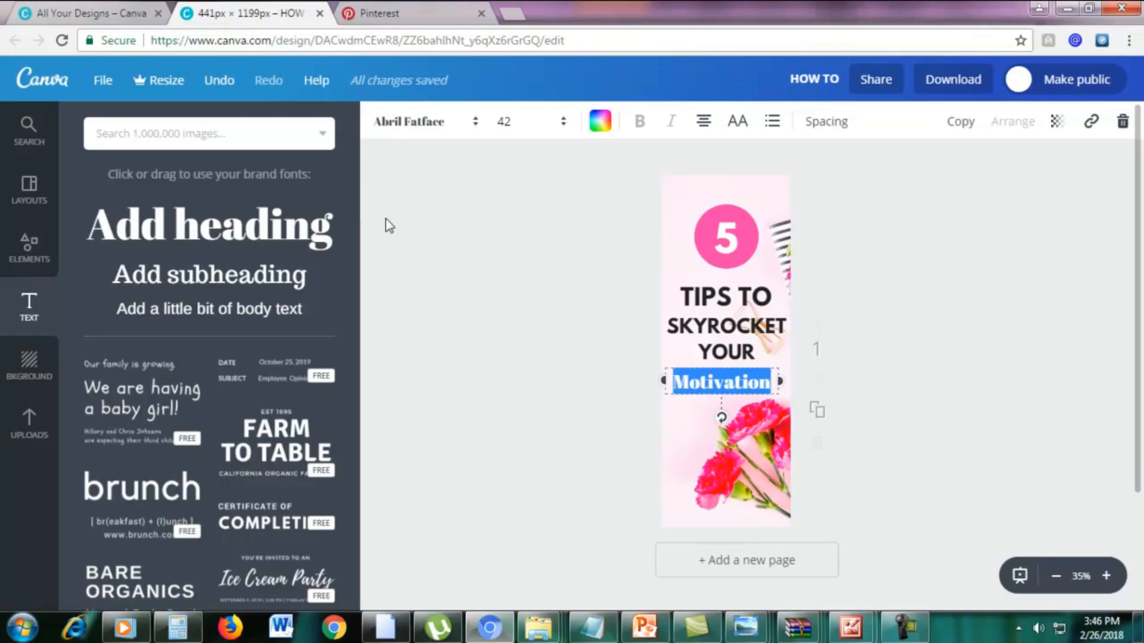
pyautogui.click(416, 126)
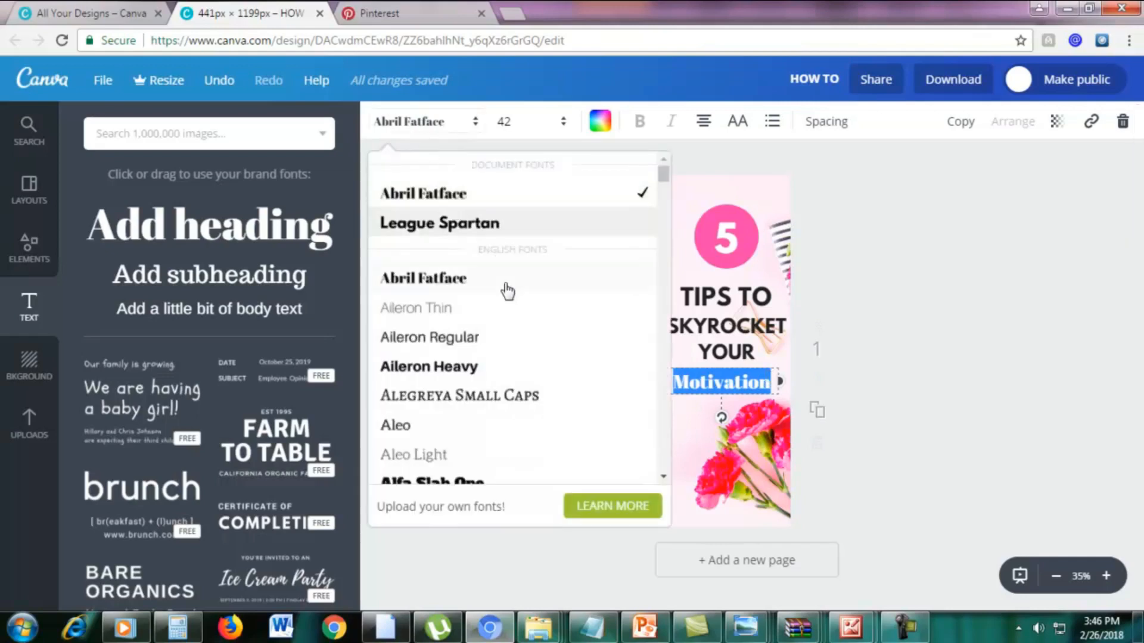
pyautogui.scroll(-15, 510, 387)
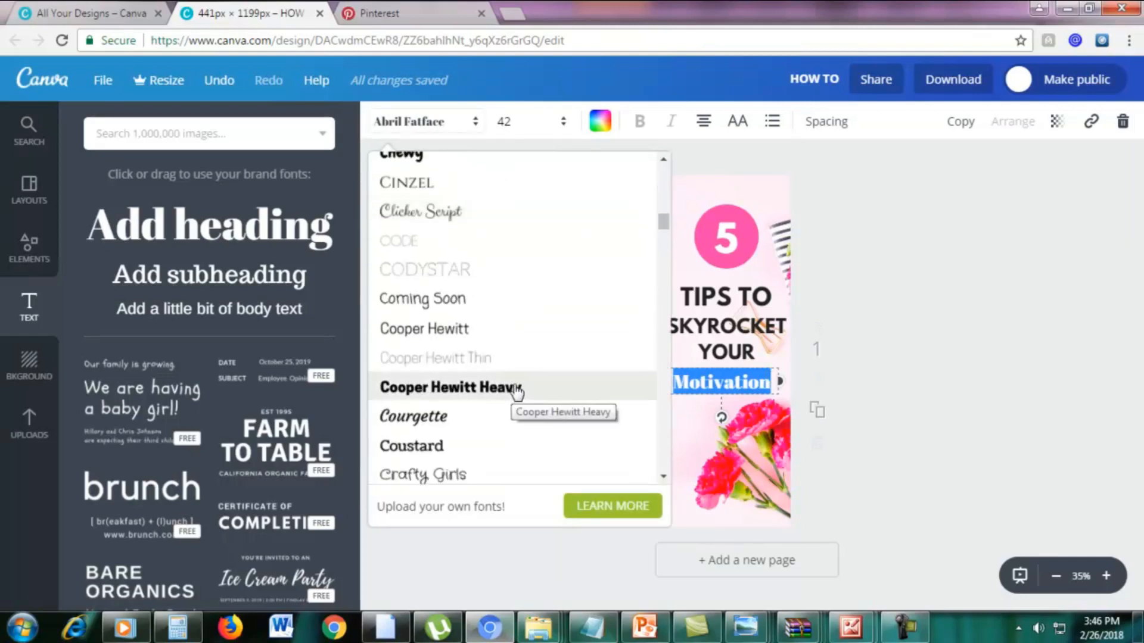
pyautogui.scroll(-15, 516, 391)
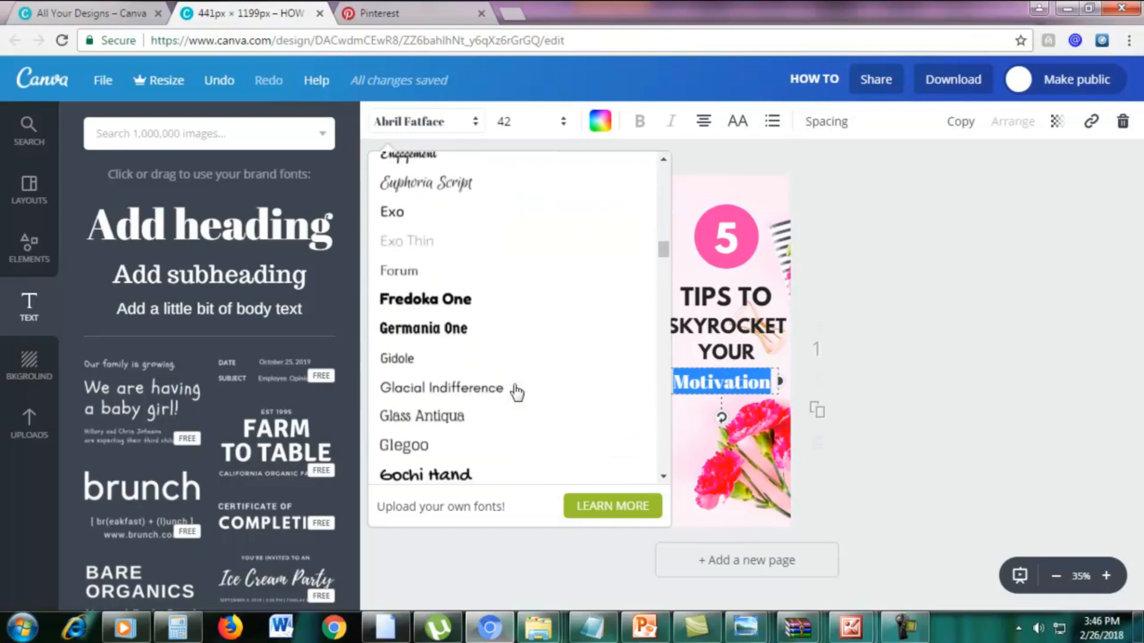
pyautogui.scroll(-15, 515, 391)
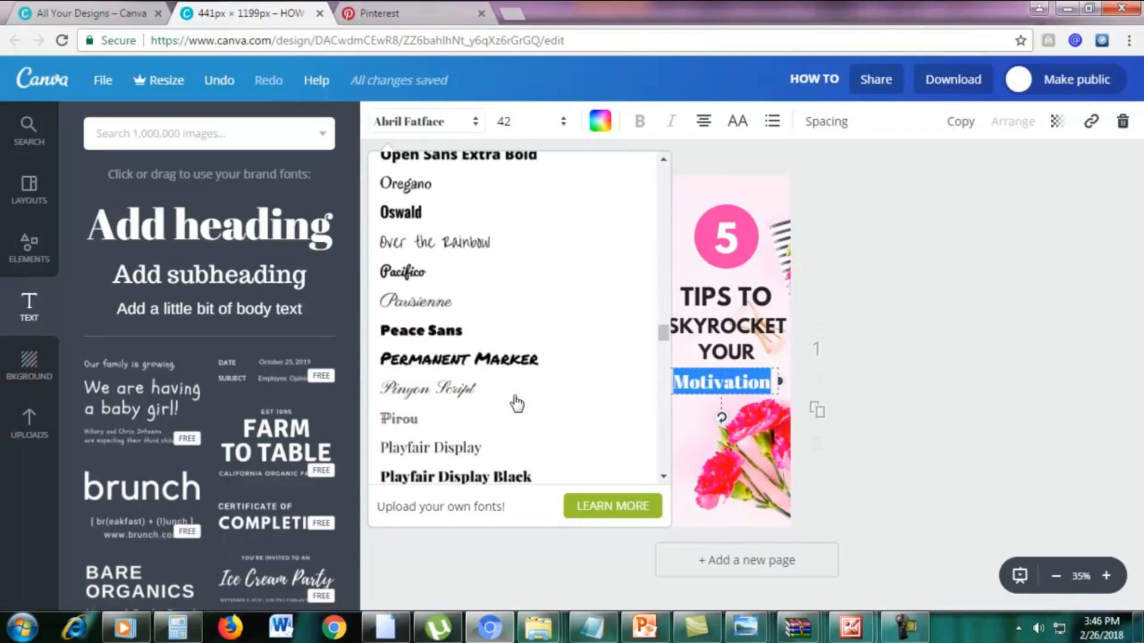
pyautogui.scroll(8, 517, 404)
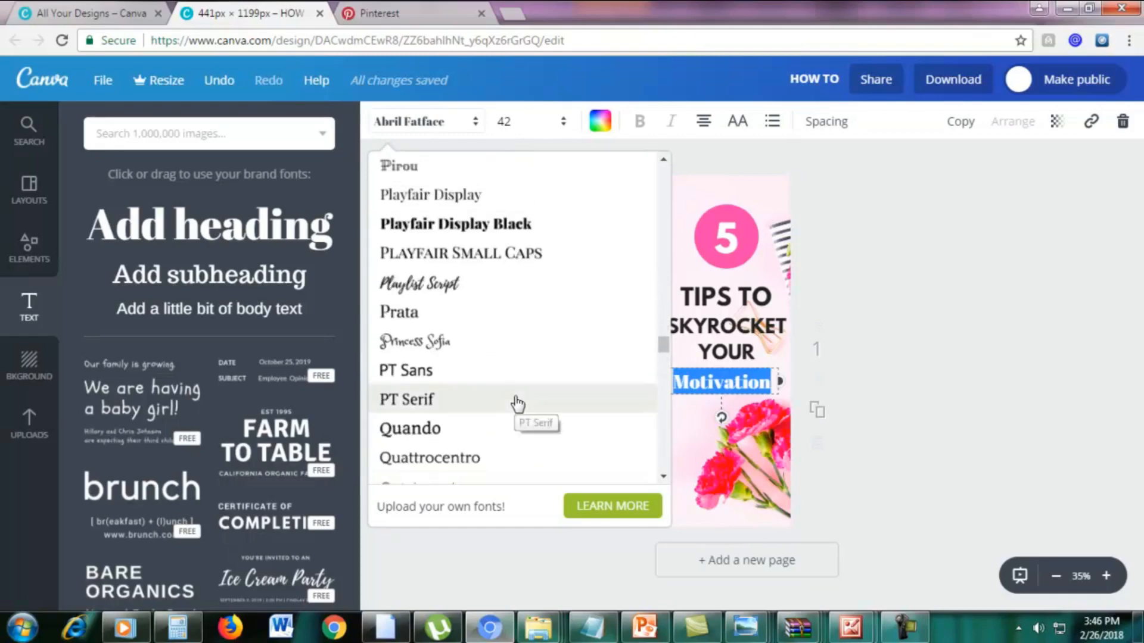
pyautogui.scroll(4, 517, 404)
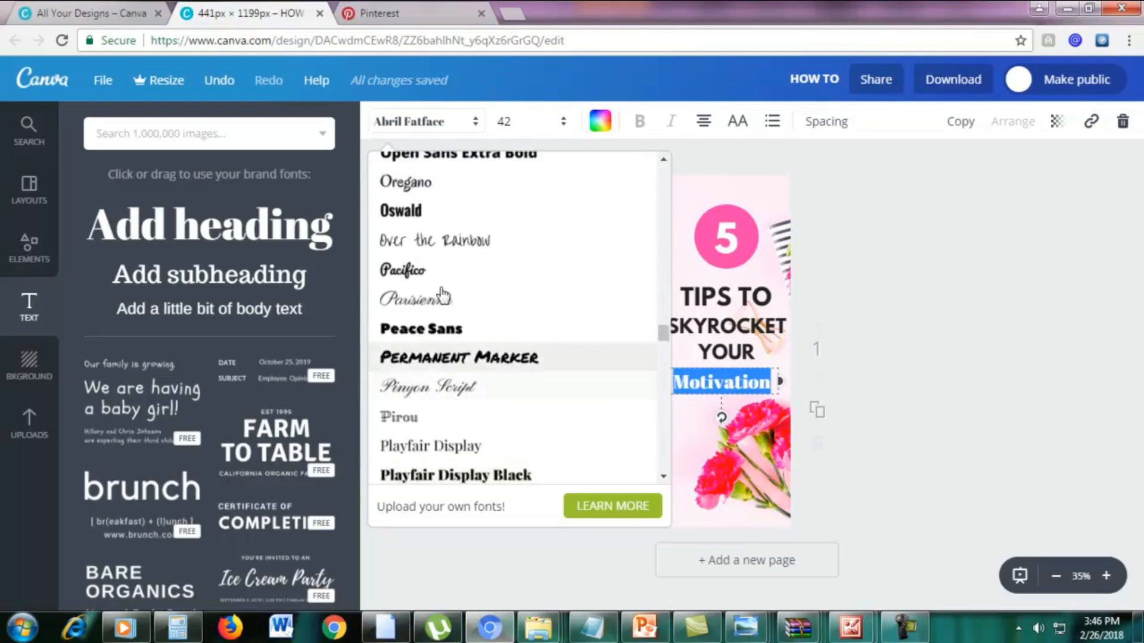
pyautogui.click(436, 278)
pyautogui.click(762, 379)
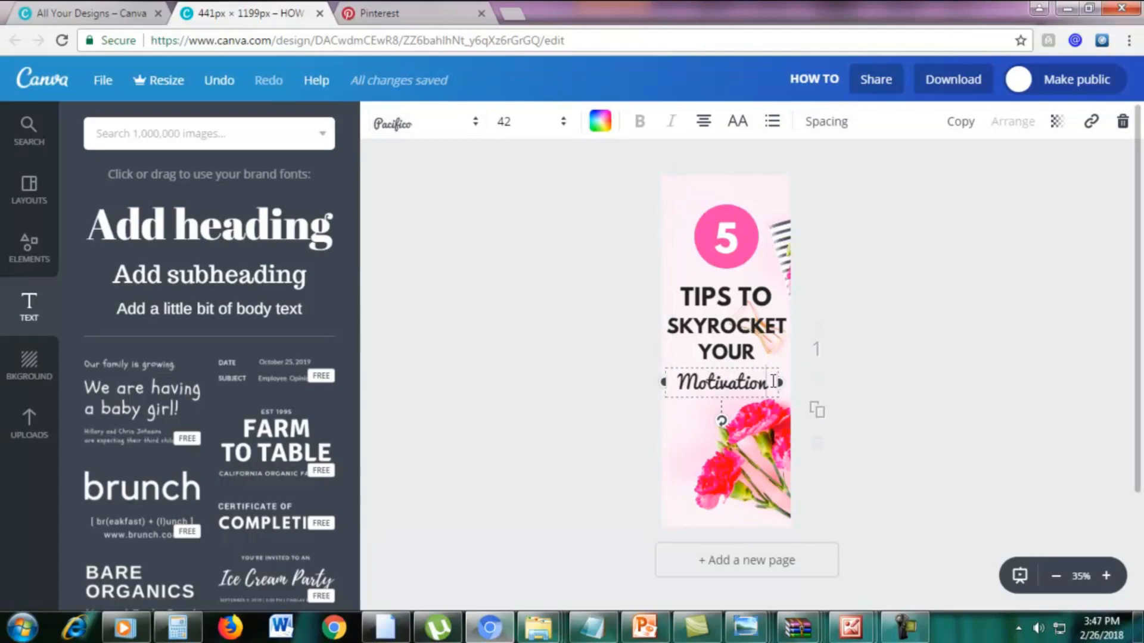
# Increase the font size of the "Motivation" heading to 53.
pyautogui.moveTo(773, 382); pyautogui.dragTo(674, 388)
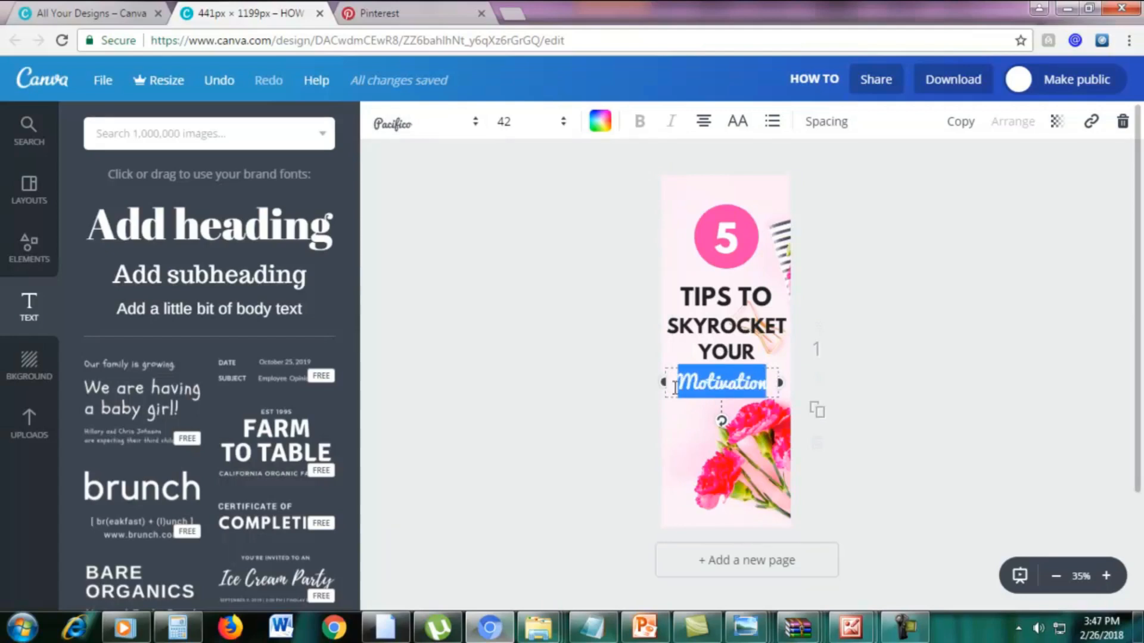
pyautogui.click(527, 125)
pyautogui.write('50')
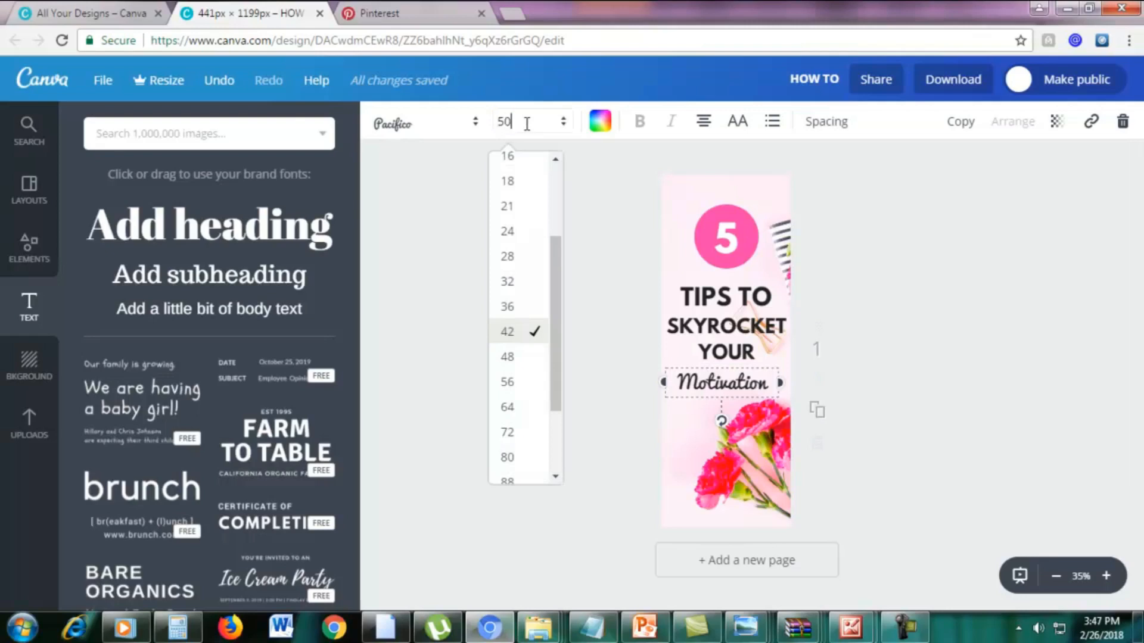
pyautogui.press('Return')
pyautogui.click(528, 125)
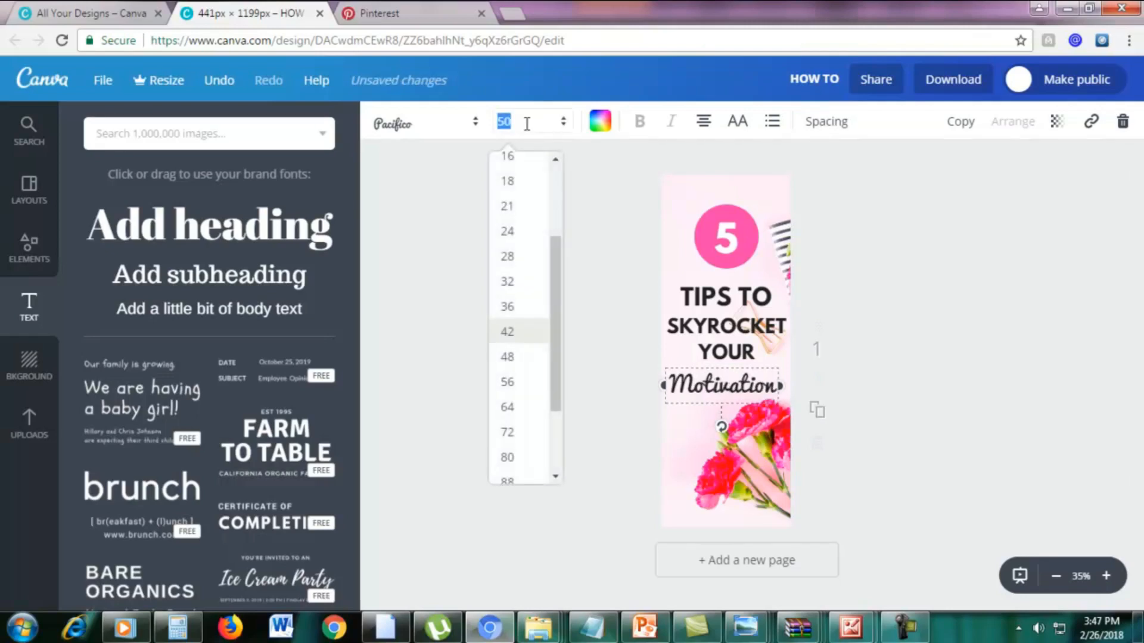
pyautogui.write('5')
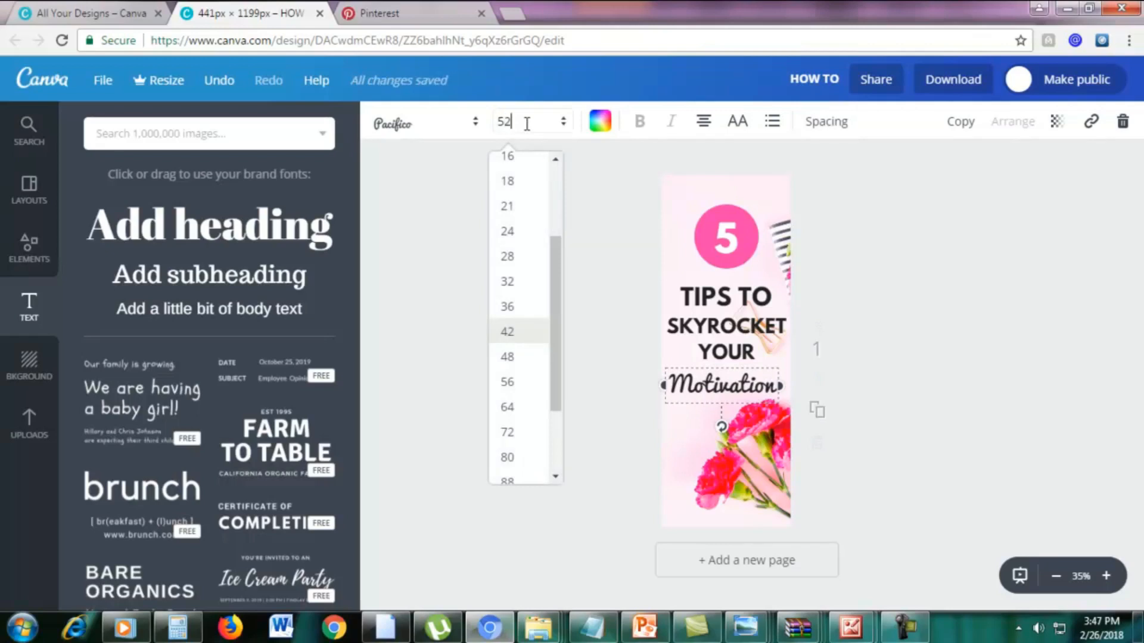
pyautogui.write('2')
pyautogui.press('Return')
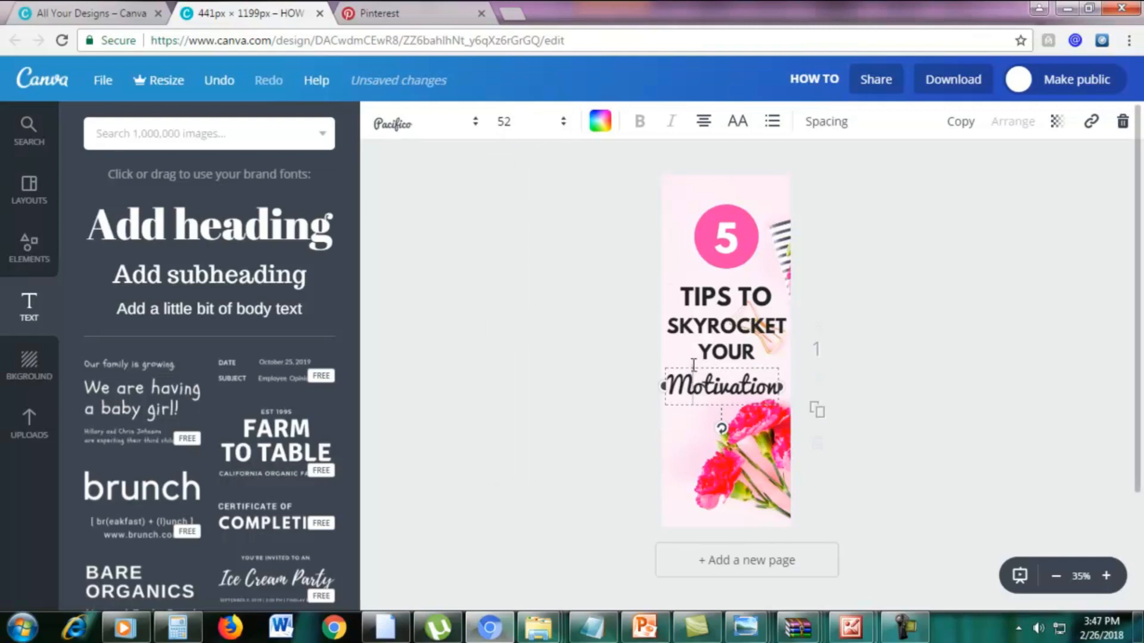
pyautogui.moveTo(688, 362); pyautogui.dragTo(700, 370)
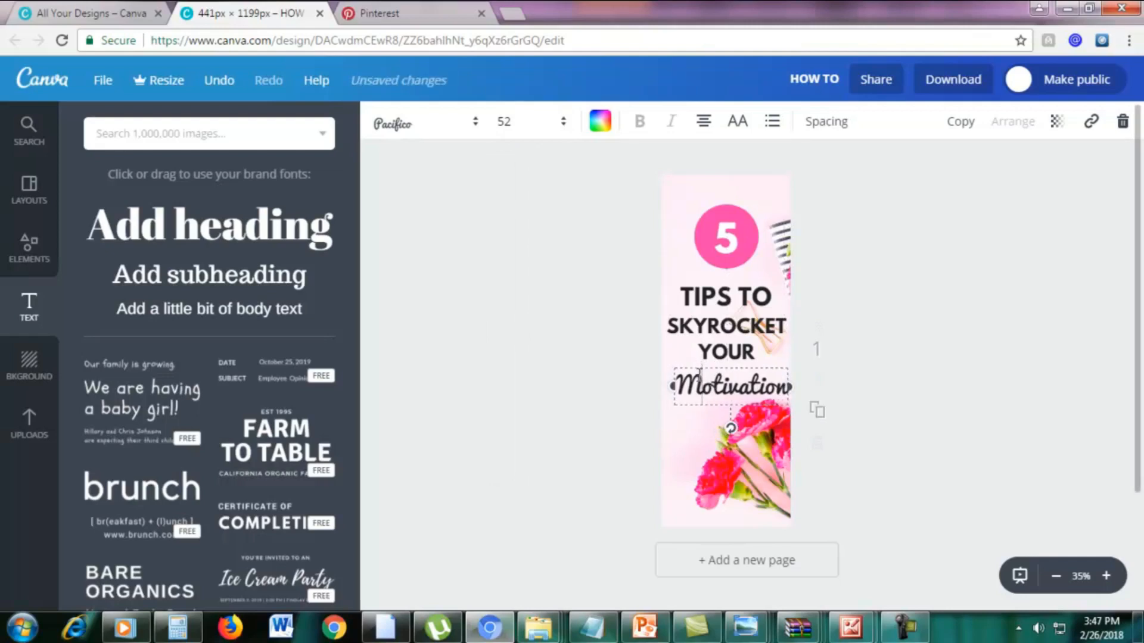
pyautogui.doubleClick(700, 371)
pyautogui.click(529, 123)
pyautogui.write('5')
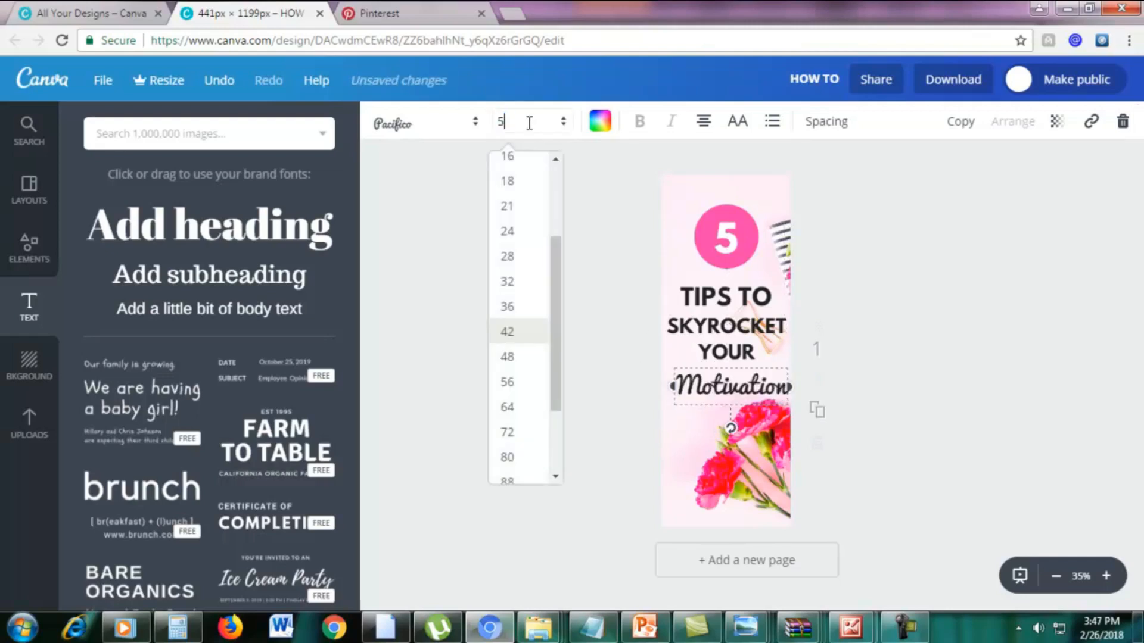
pyautogui.press('Return')
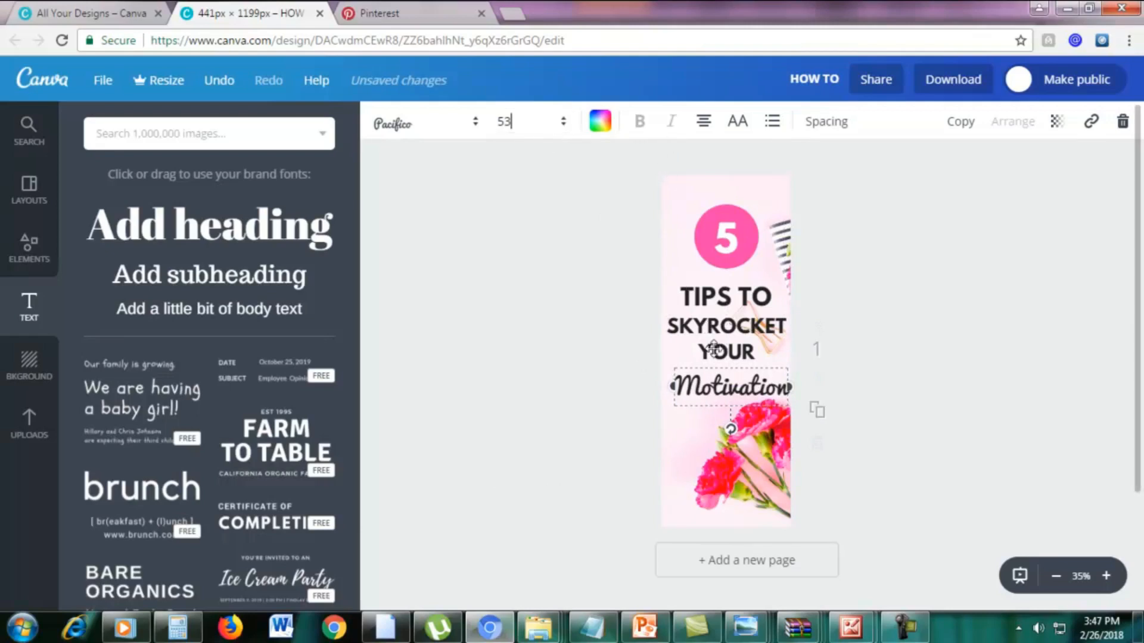
# Resize the "Motivation" text box to about 417 px wide so it sits centred beneath "YOUR".
pyautogui.moveTo(790, 392); pyautogui.dragTo(787, 391)
pyautogui.moveTo(674, 412); pyautogui.dragTo(661, 403)
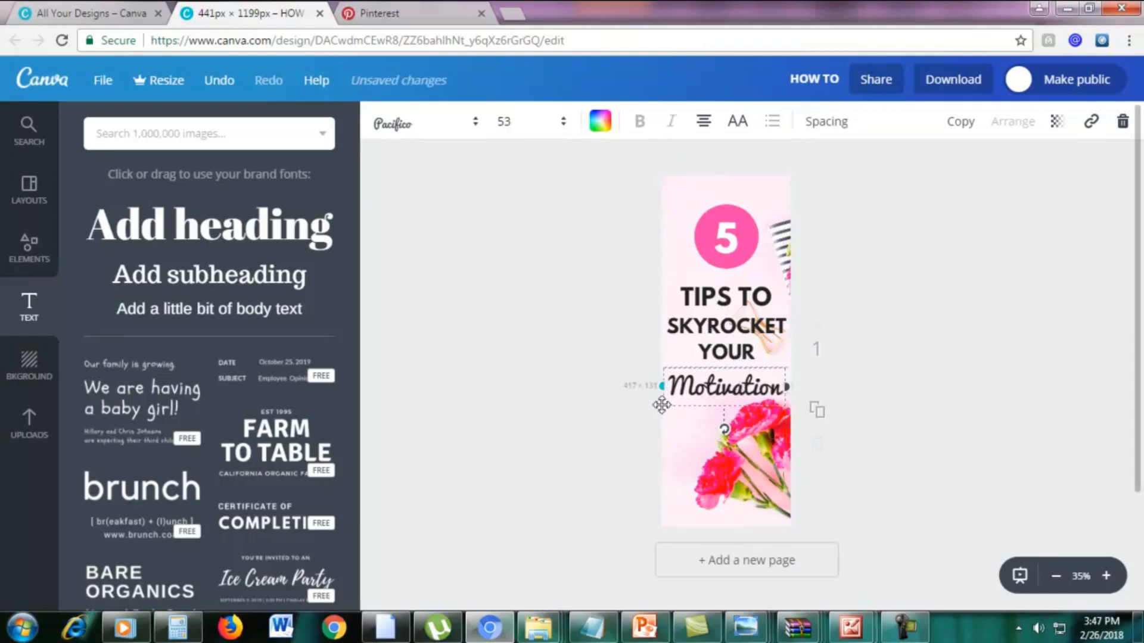
pyautogui.click(895, 350)
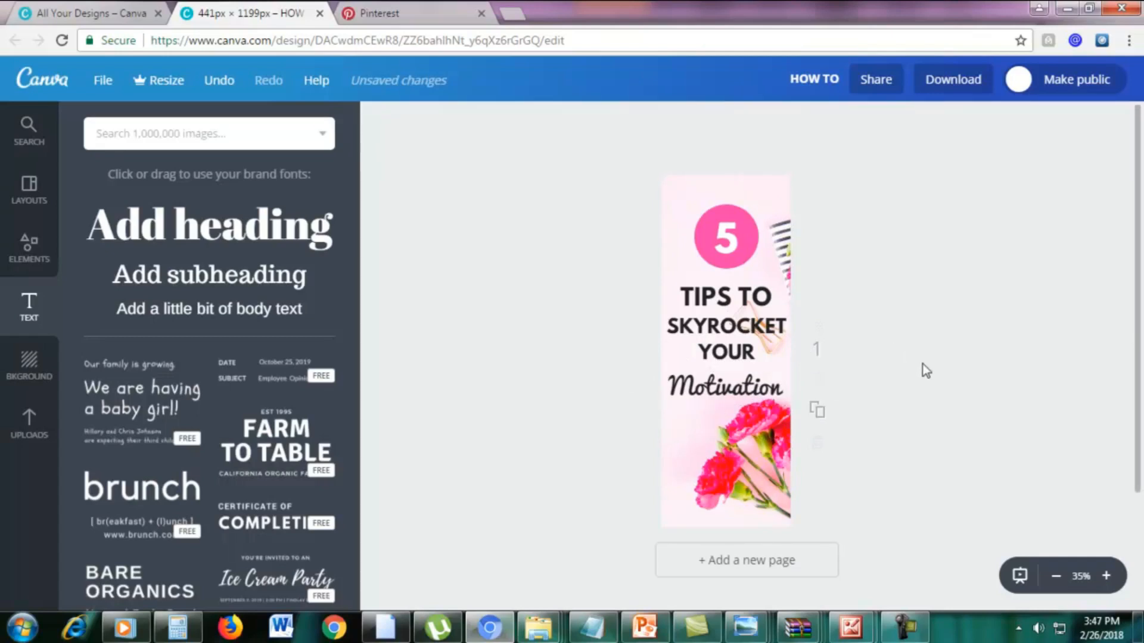
# Compare the font and size settings of the "TIPS TO" and "Motivation" text.
pyautogui.tripleClick(724, 295)
pyautogui.doubleClick(727, 296)
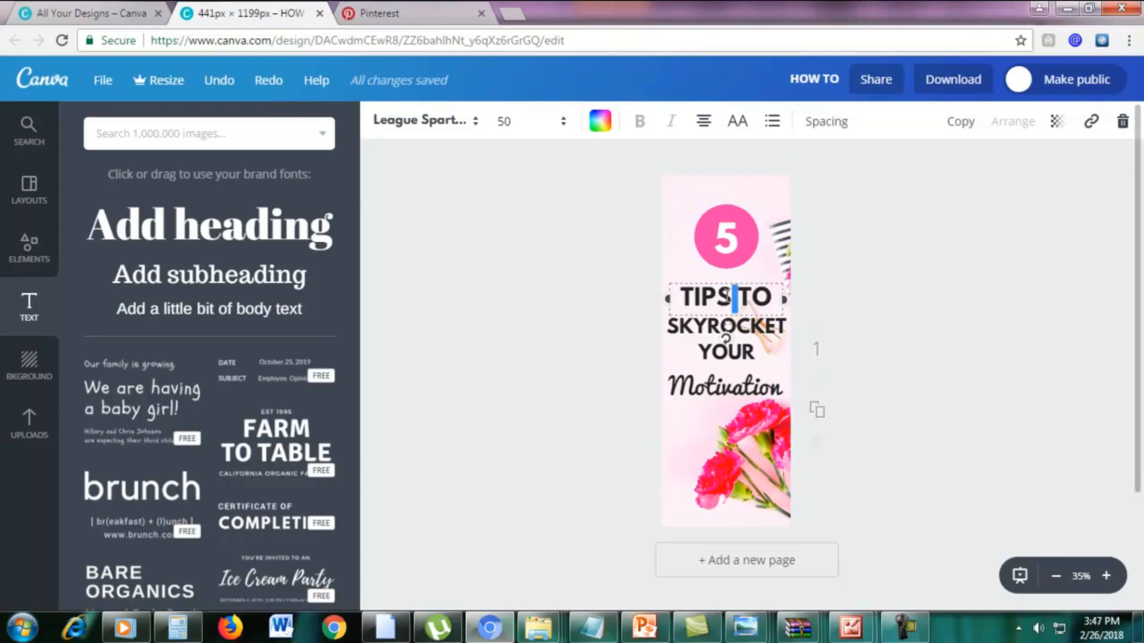
pyautogui.moveTo(681, 300); pyautogui.dragTo(768, 302)
pyautogui.click(767, 302)
pyautogui.click(732, 381)
pyautogui.doubleClick(732, 381)
pyautogui.click(732, 380)
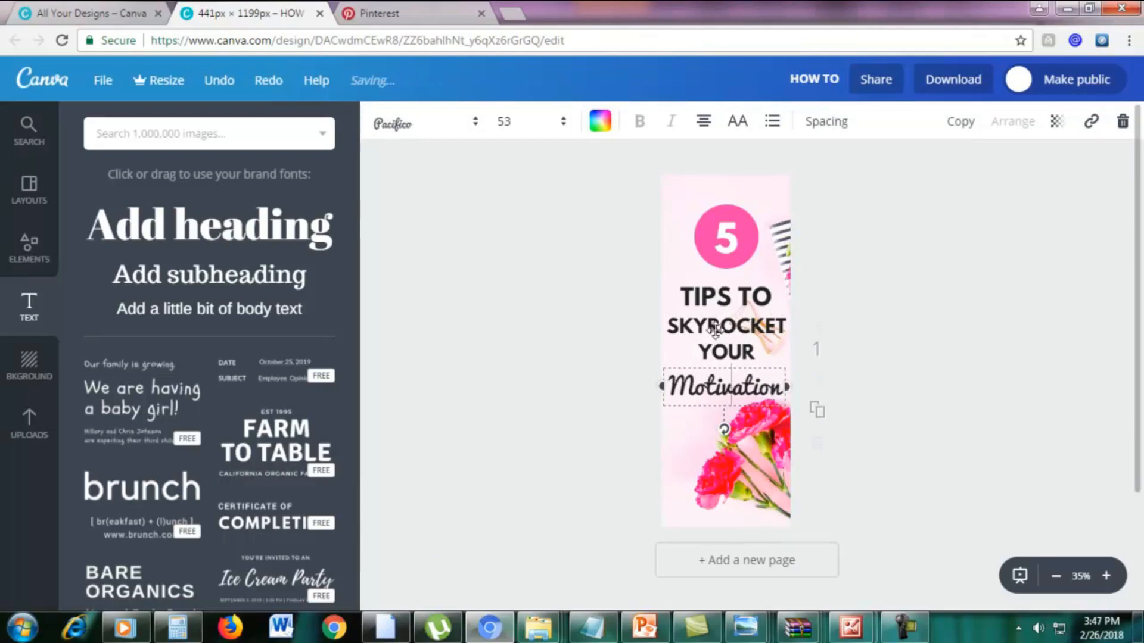
pyautogui.doubleClick(706, 299)
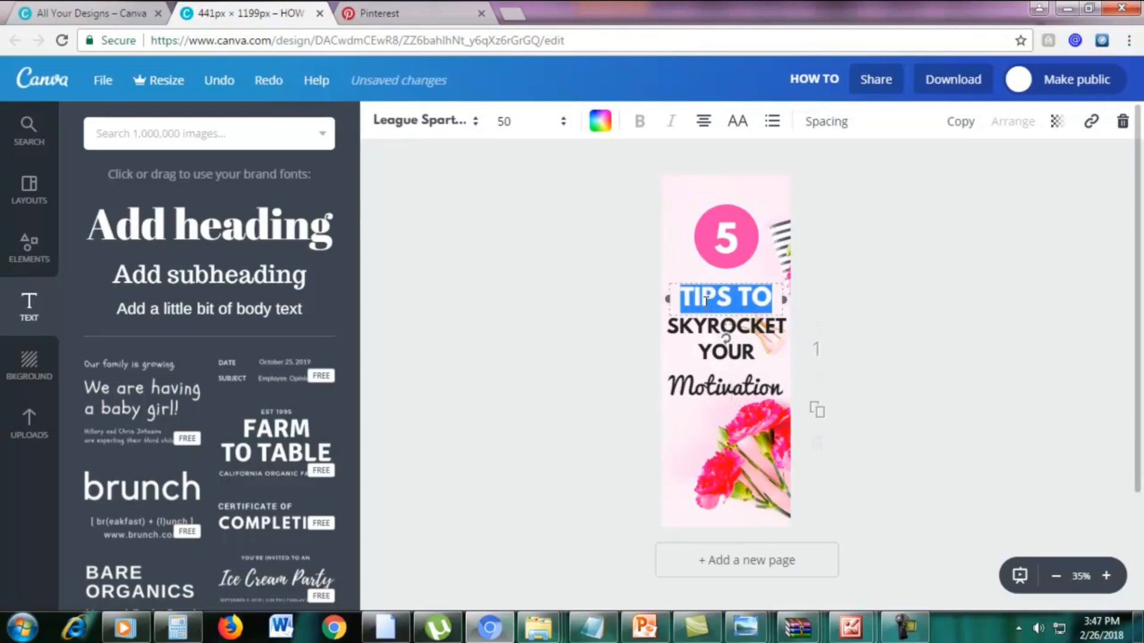
pyautogui.doubleClick(704, 385)
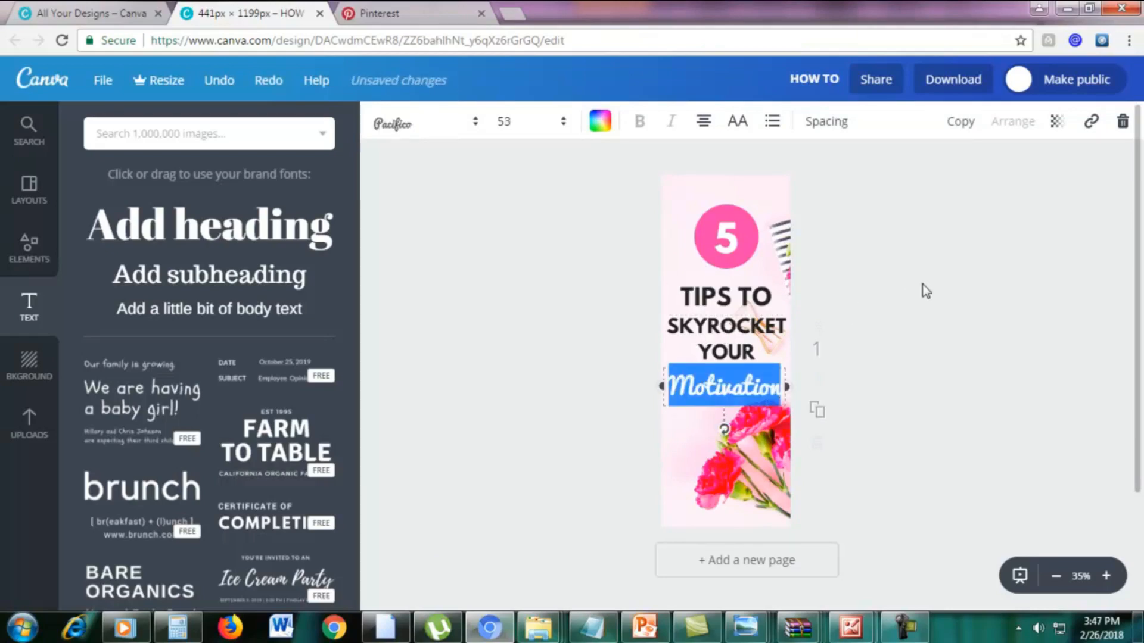
pyautogui.click(776, 379)
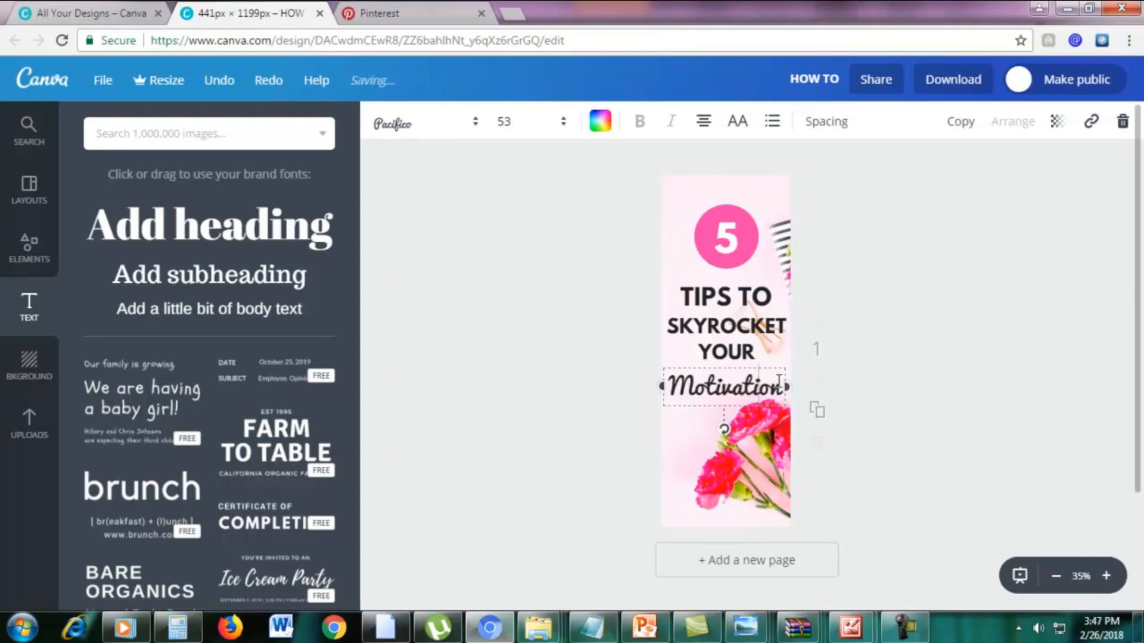
# Recolour the "Motivation" heading with the first pink from the document colours.
pyautogui.moveTo(773, 380); pyautogui.dragTo(670, 388)
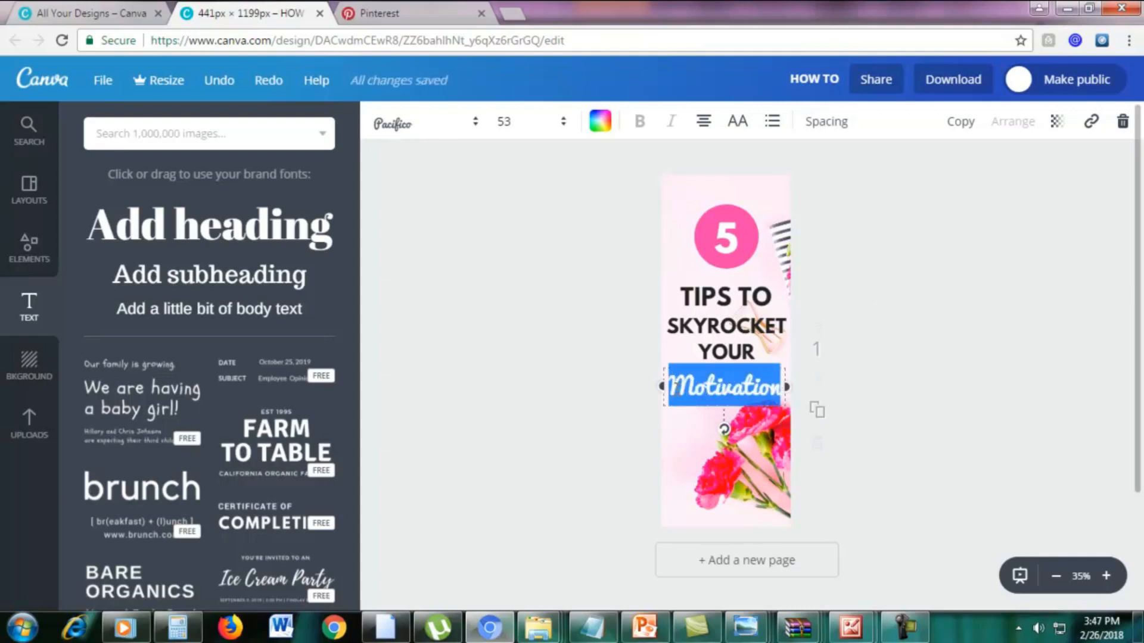
pyautogui.click(602, 125)
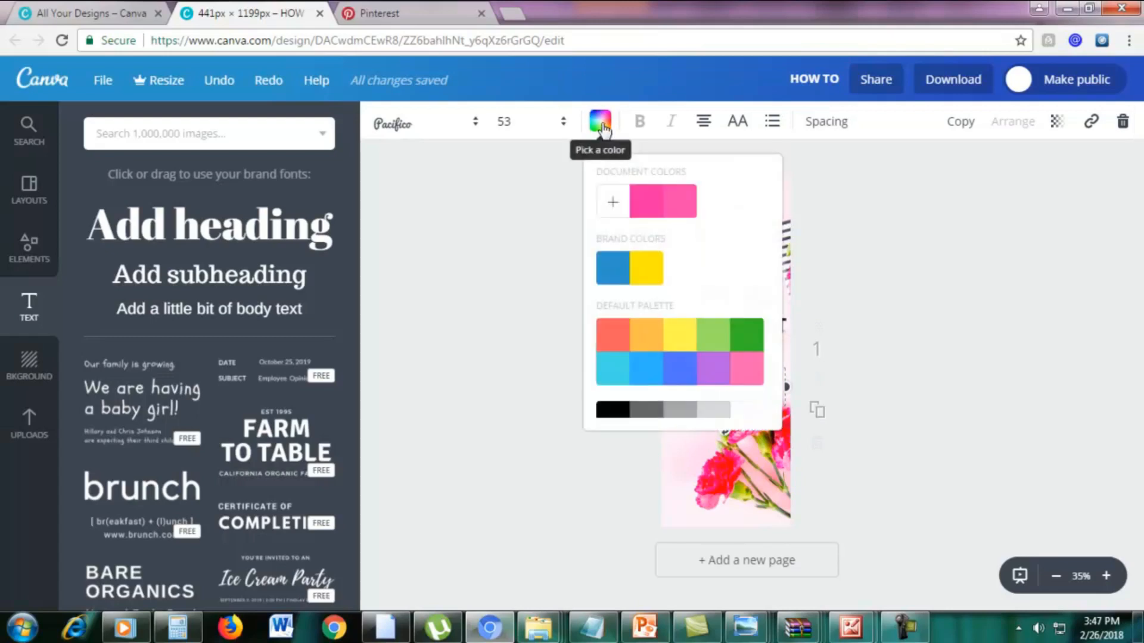
pyautogui.click(647, 206)
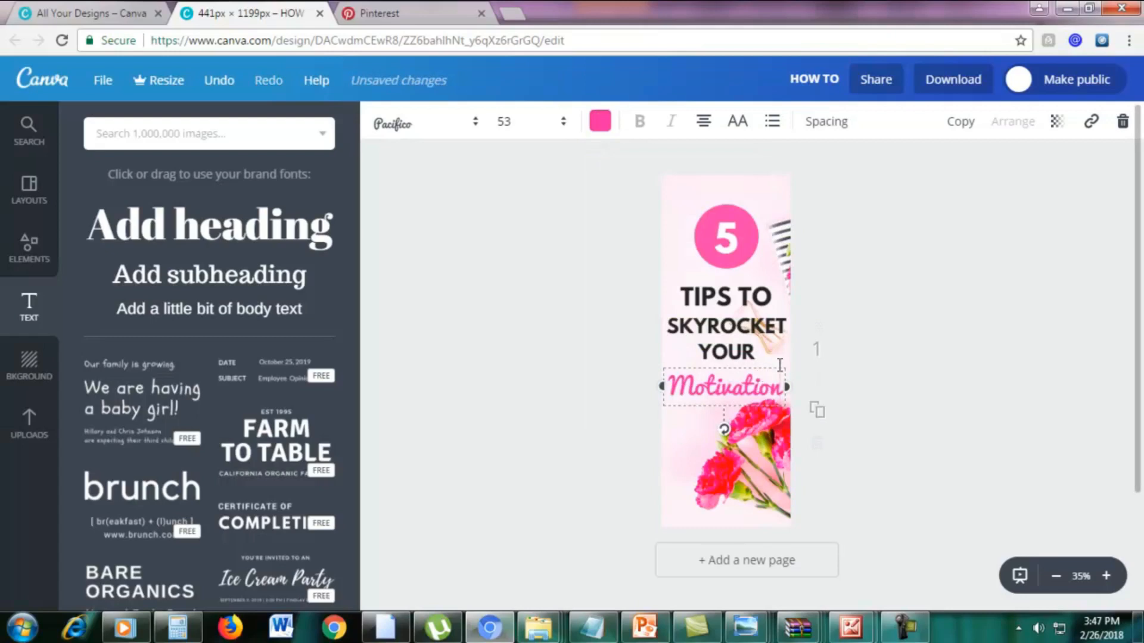
pyautogui.click(925, 408)
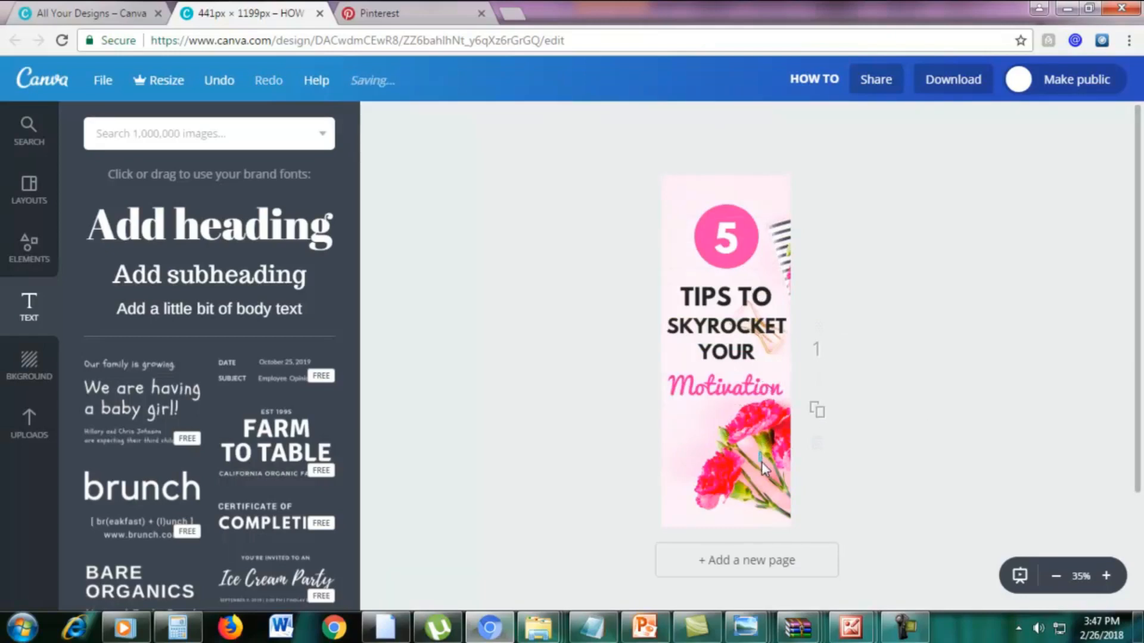
# Move the "Motivation" heading up closer beneath "YOUR" and slightly increase its font size.
pyautogui.click(760, 386)
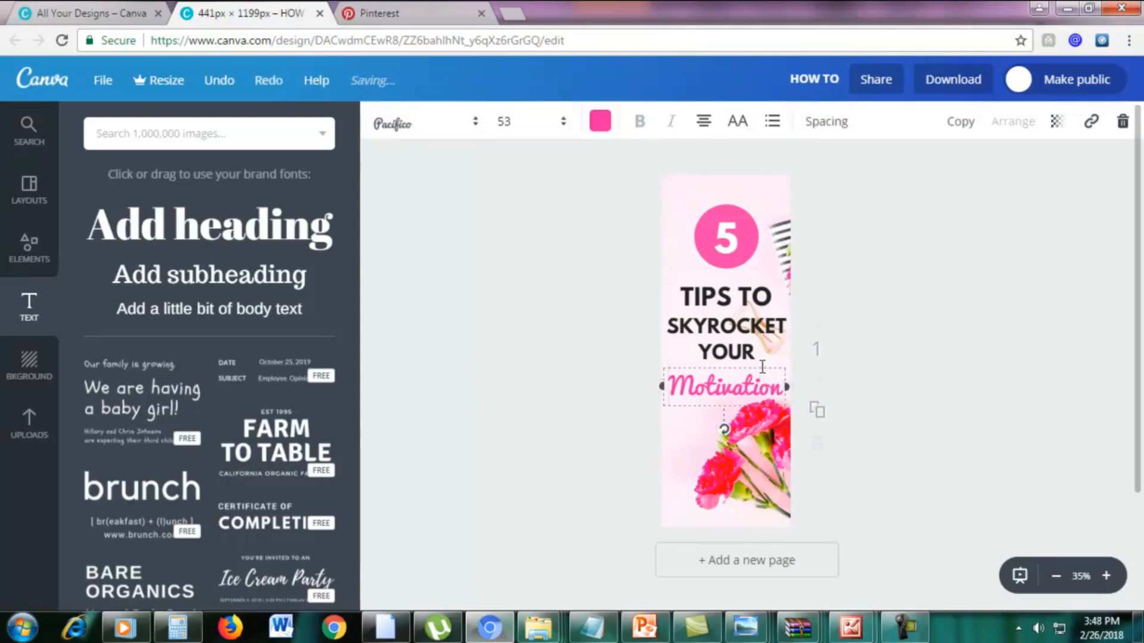
pyautogui.moveTo(761, 386); pyautogui.dragTo(766, 377)
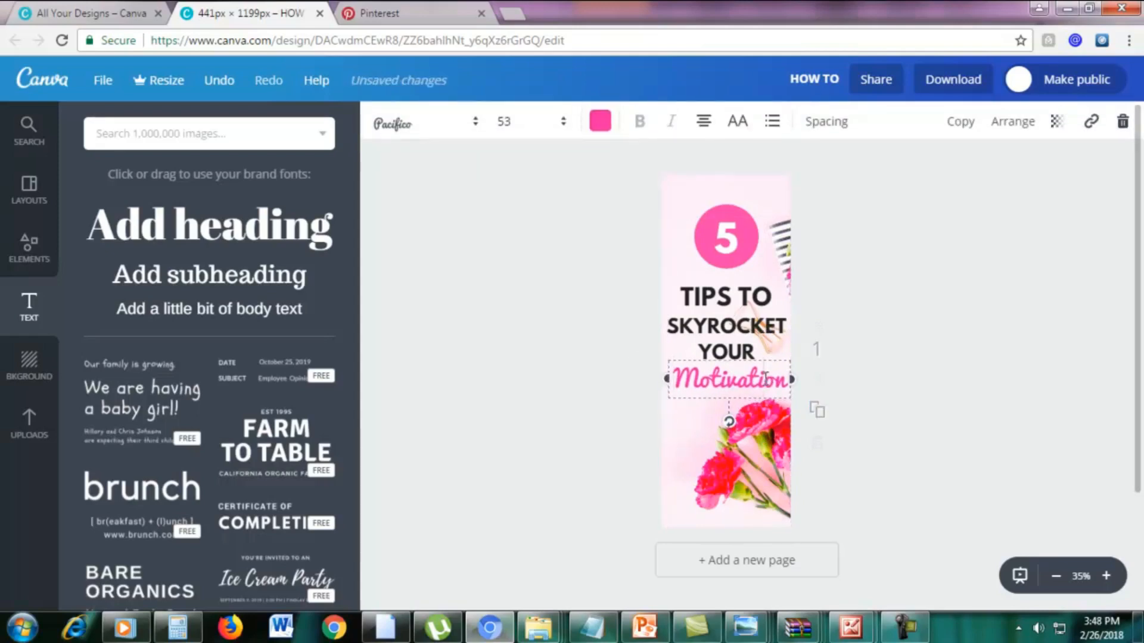
pyautogui.click(511, 122)
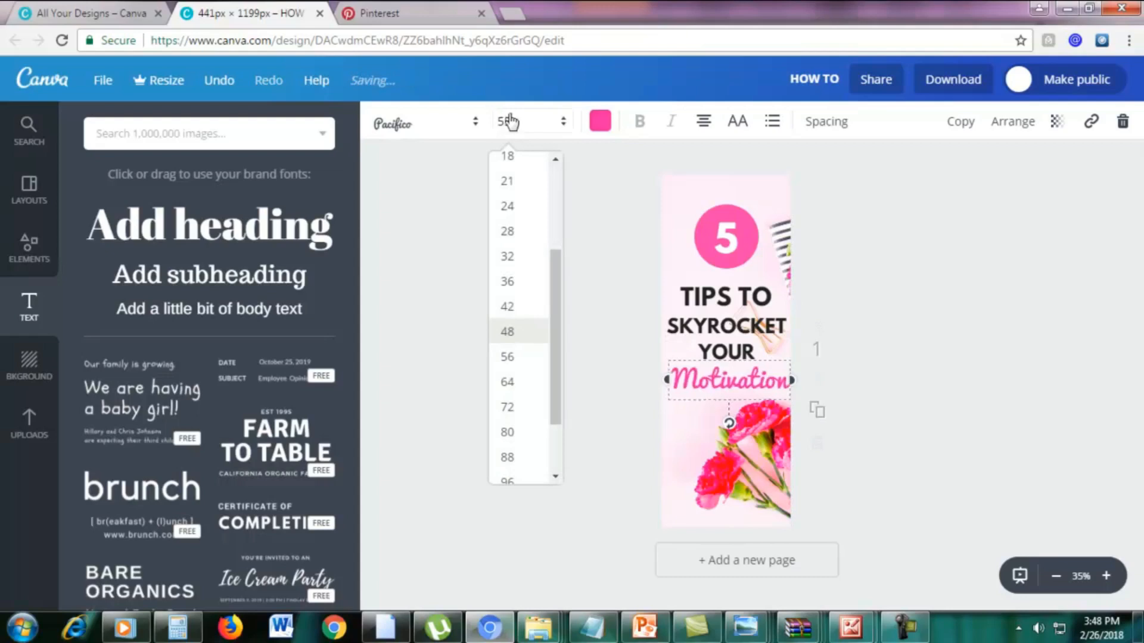
pyautogui.click(512, 122)
pyautogui.click(889, 364)
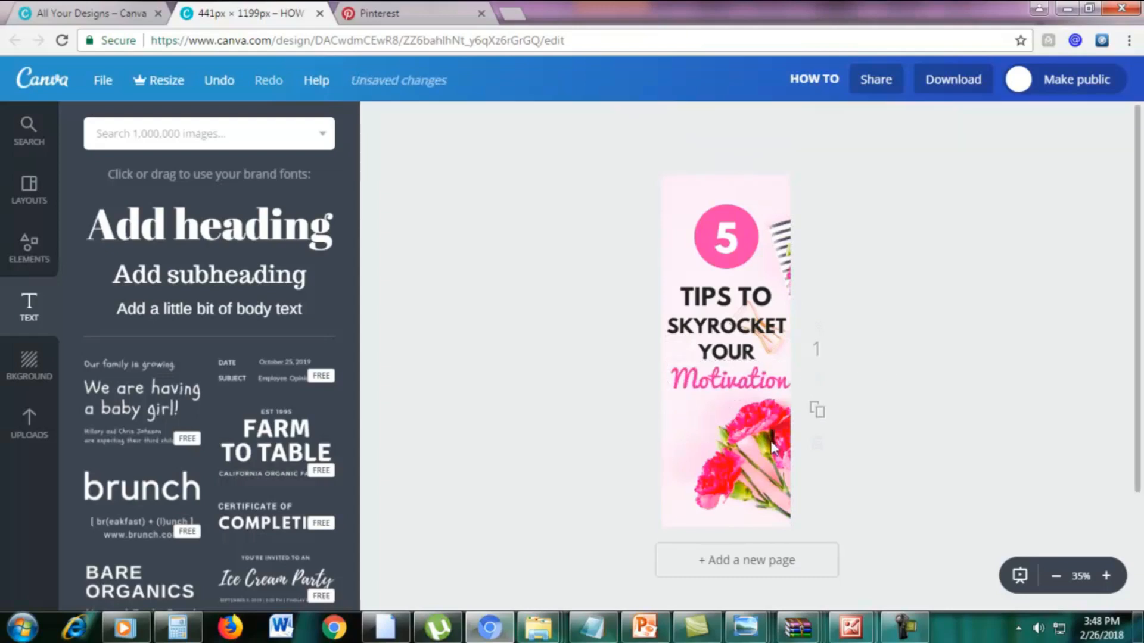
pyautogui.click(772, 446)
pyautogui.click(1109, 388)
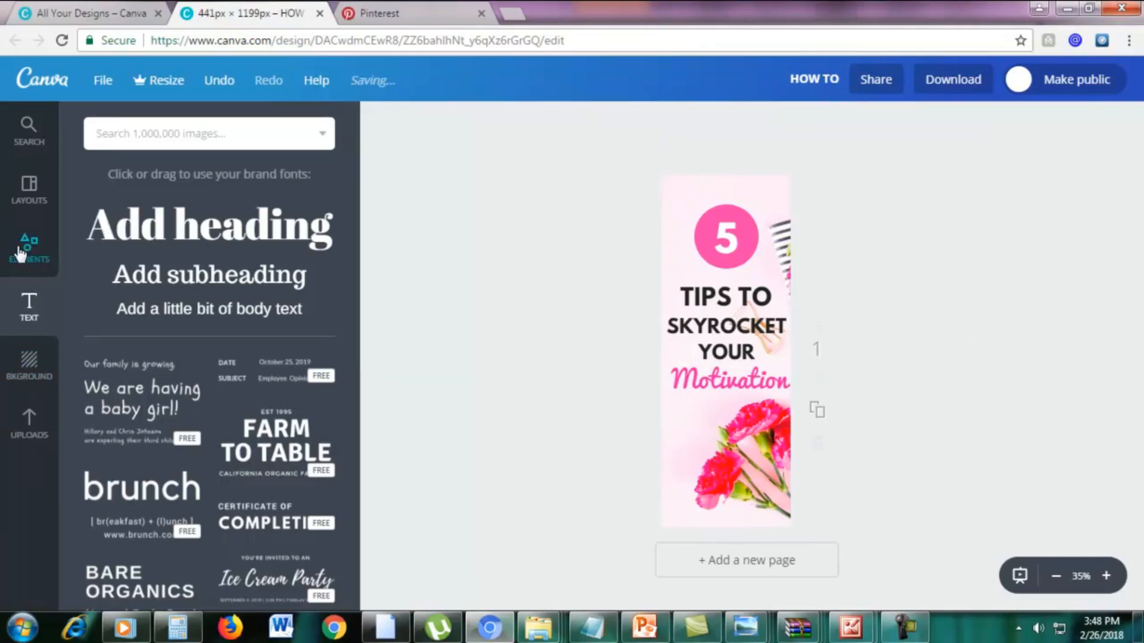
# Add a solid square shape and reshape it into a narrow band spanning the bottom edge of the graphic.
pyautogui.click(31, 247)
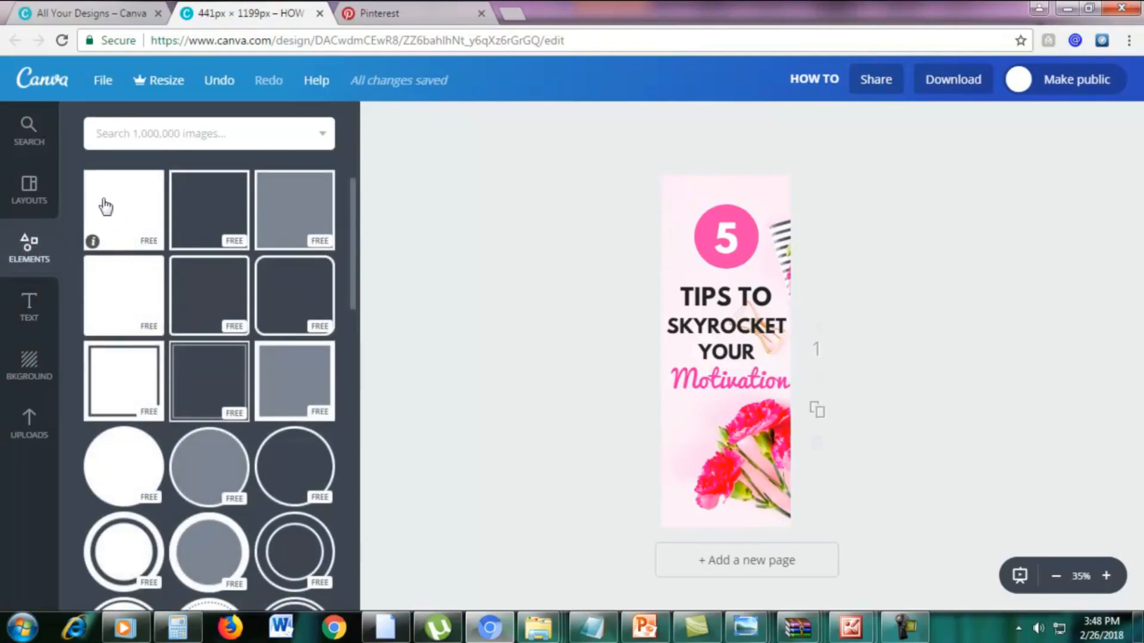
pyautogui.click(126, 200)
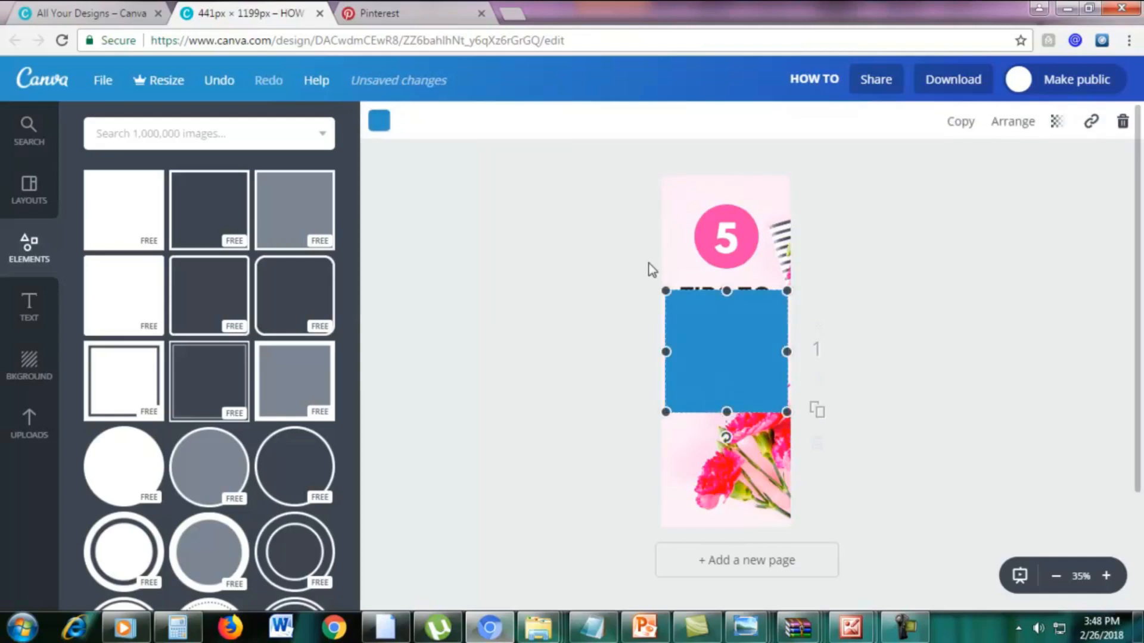
pyautogui.moveTo(732, 325); pyautogui.dragTo(726, 501)
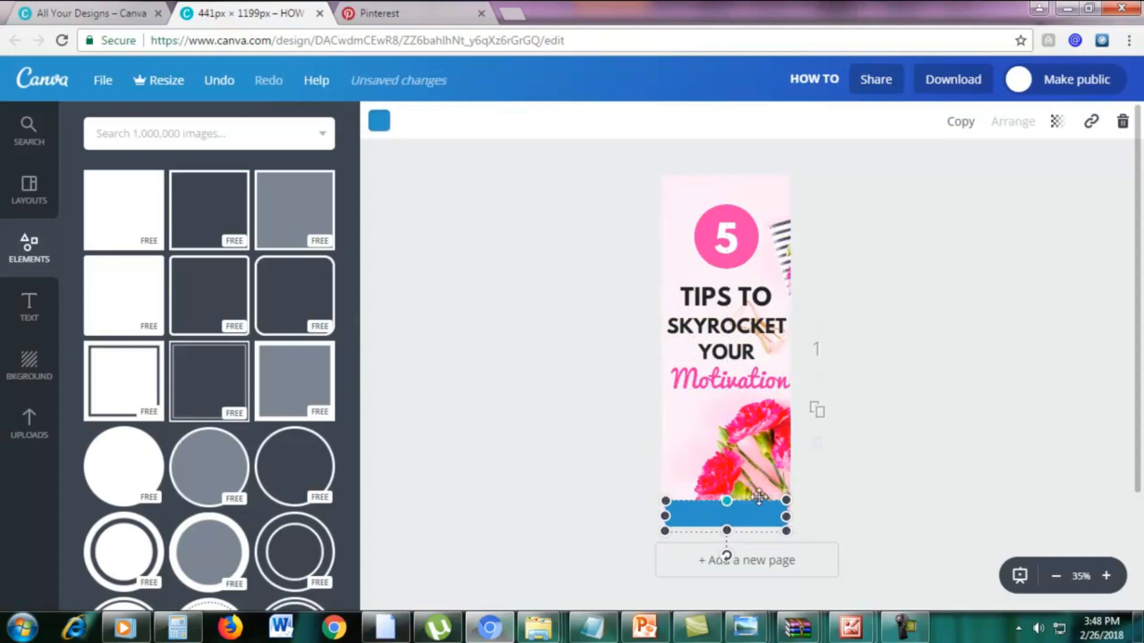
pyautogui.moveTo(791, 516); pyautogui.dragTo(797, 516)
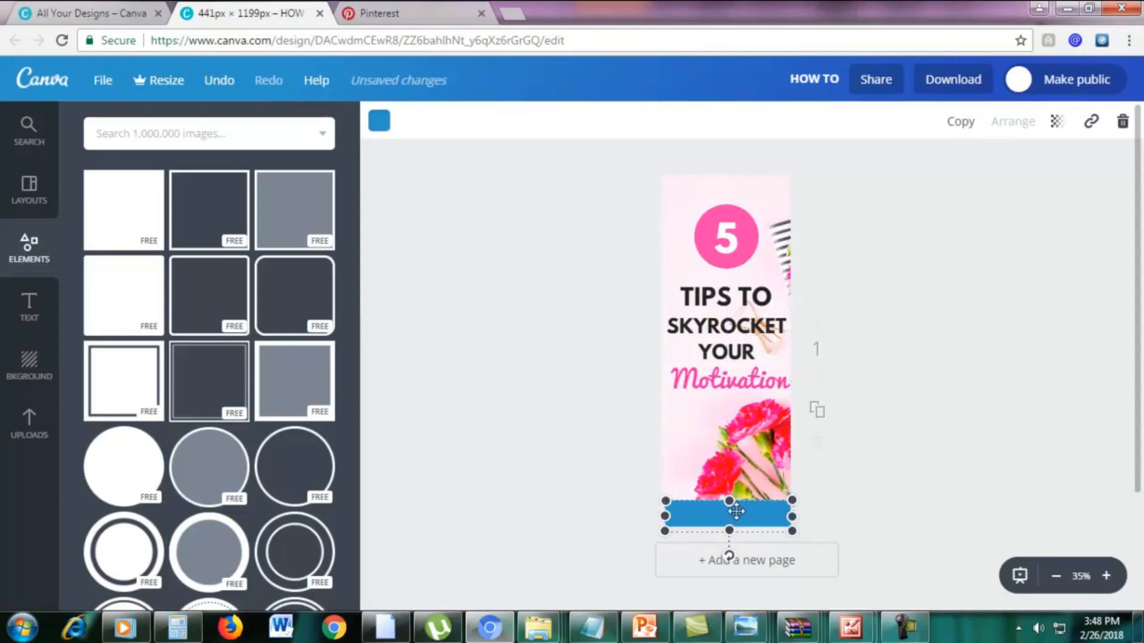
pyautogui.click(985, 480)
# Change the colour of the bottom band to black from the default palette.
pyautogui.click(699, 517)
pyautogui.click(381, 122)
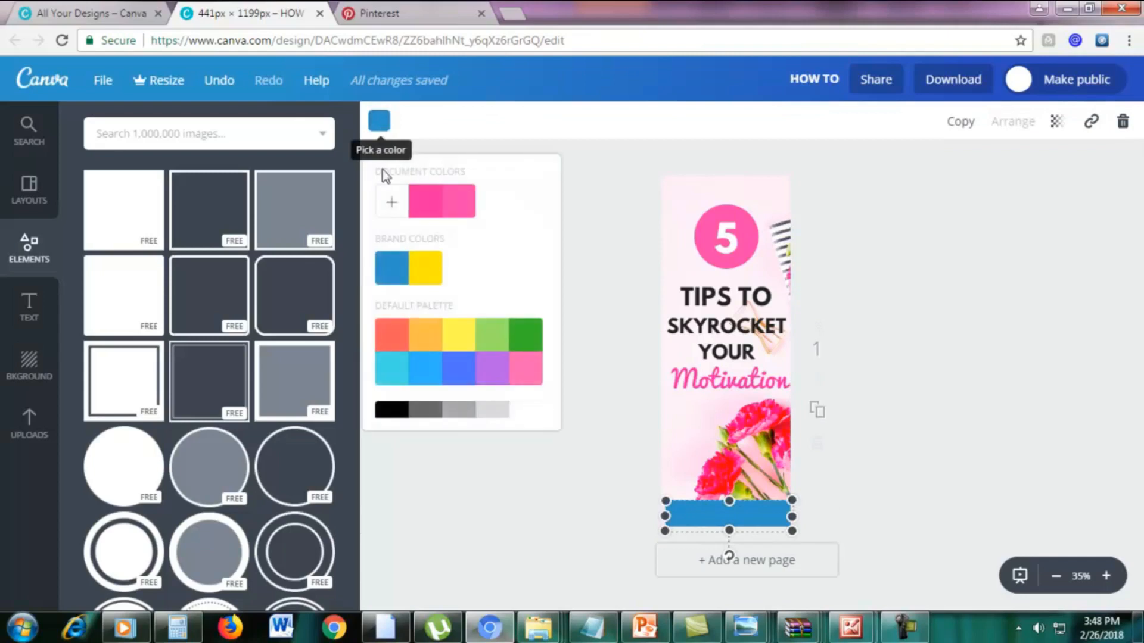
pyautogui.scroll(-1, 398, 375)
pyautogui.click(393, 396)
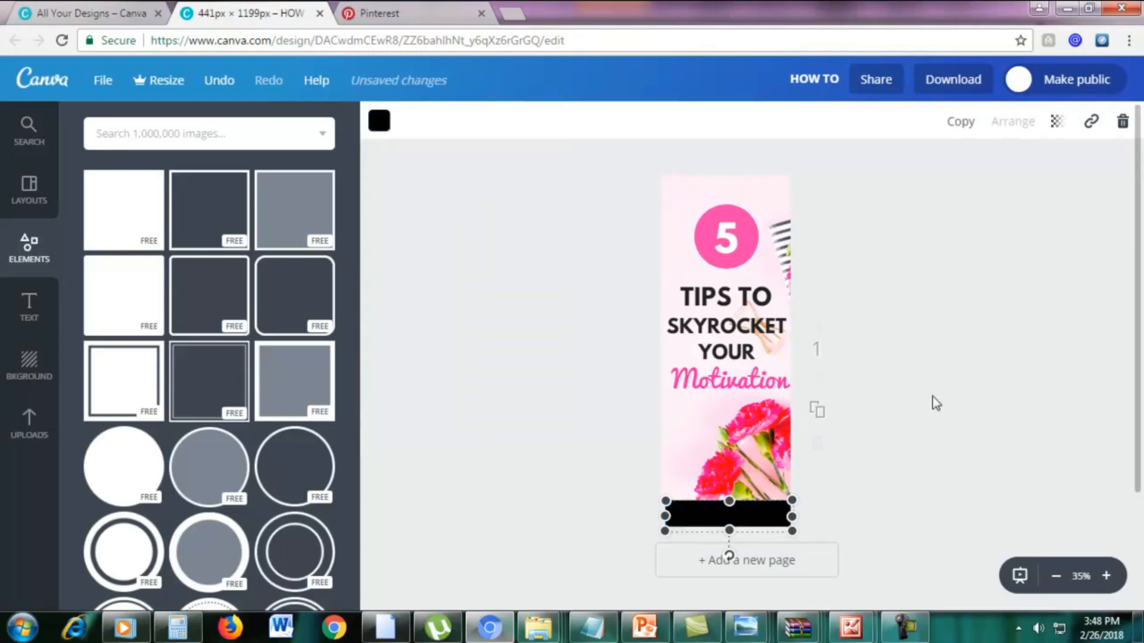
pyautogui.click(518, 404)
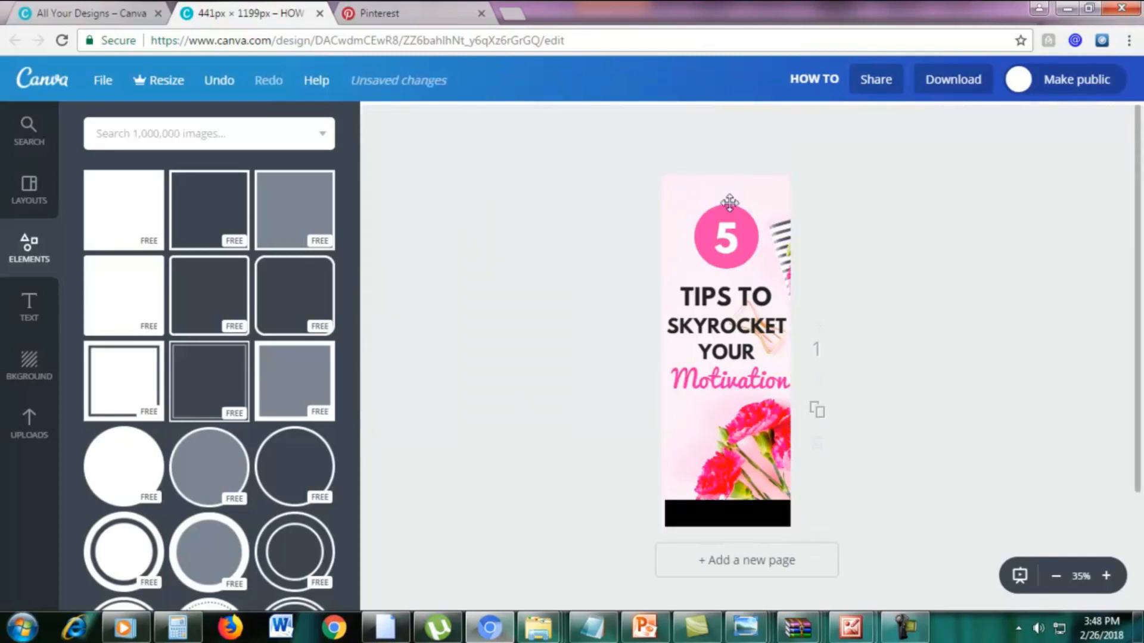
# Add a subheading reading "marketingboo.com" and place it centred on the black band along the graphic's bottom edge.
pyautogui.click(26, 310)
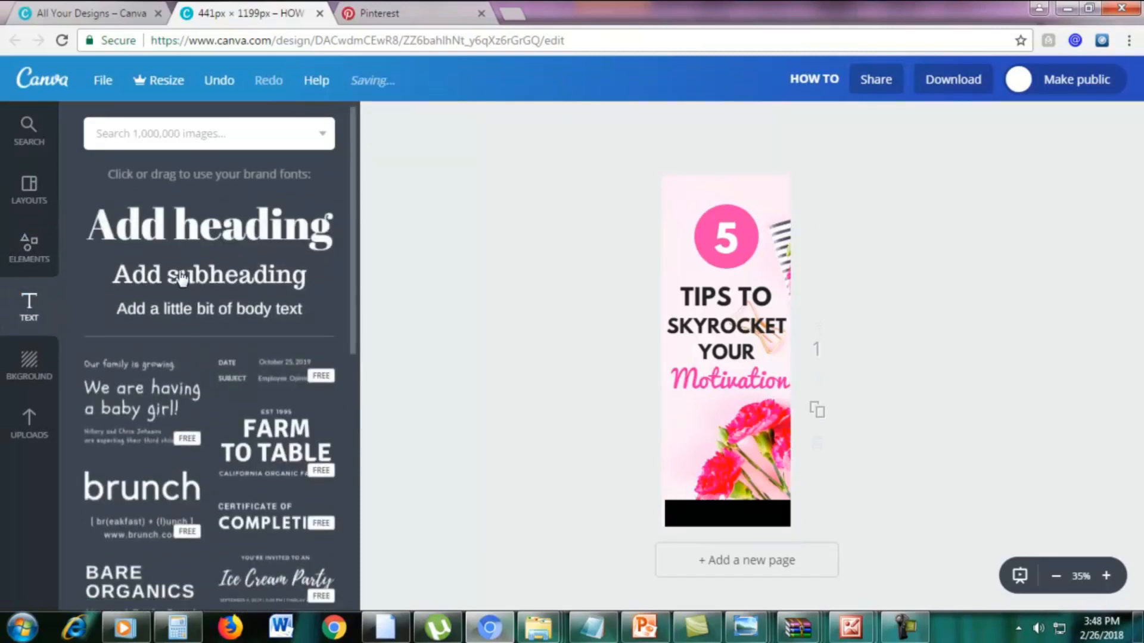
pyautogui.click(196, 283)
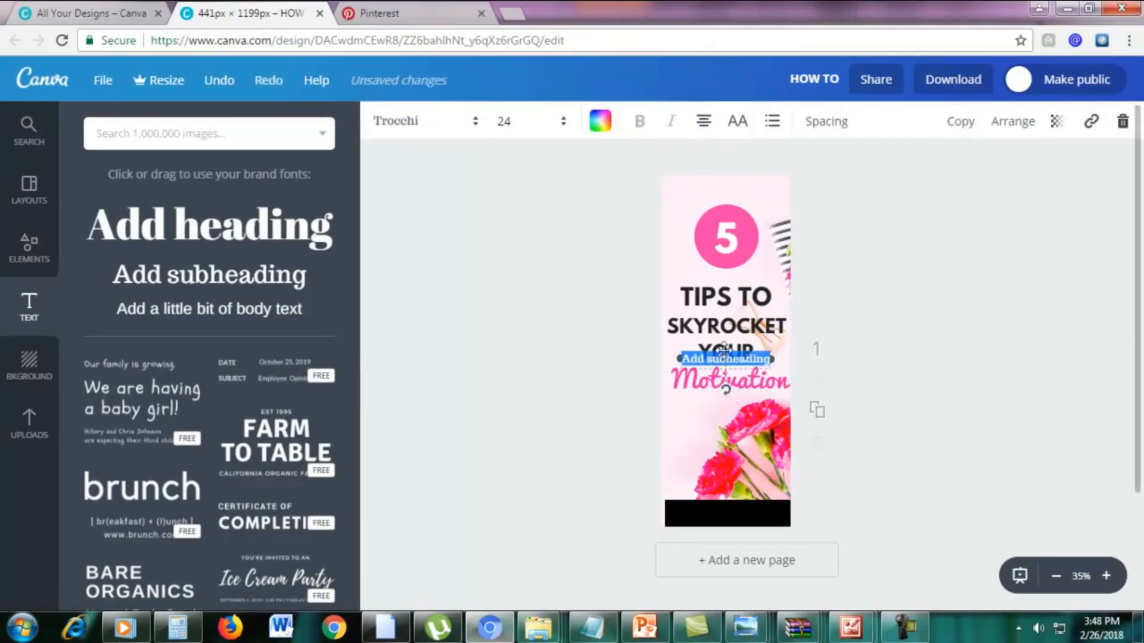
pyautogui.moveTo(723, 369); pyautogui.dragTo(719, 507)
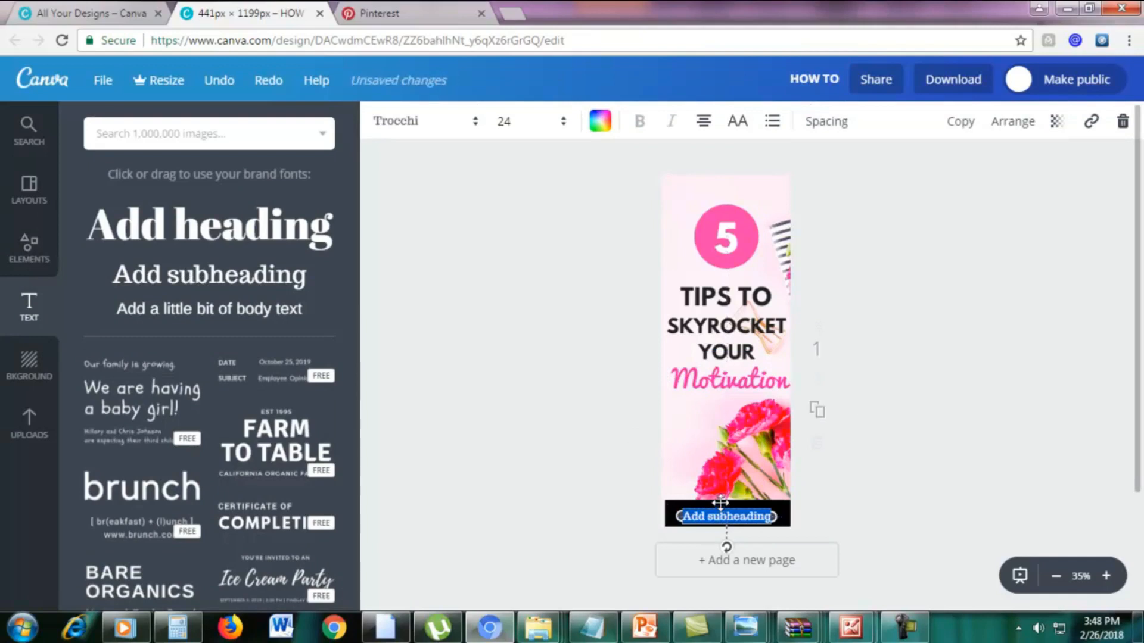
pyautogui.press('BackSpace')
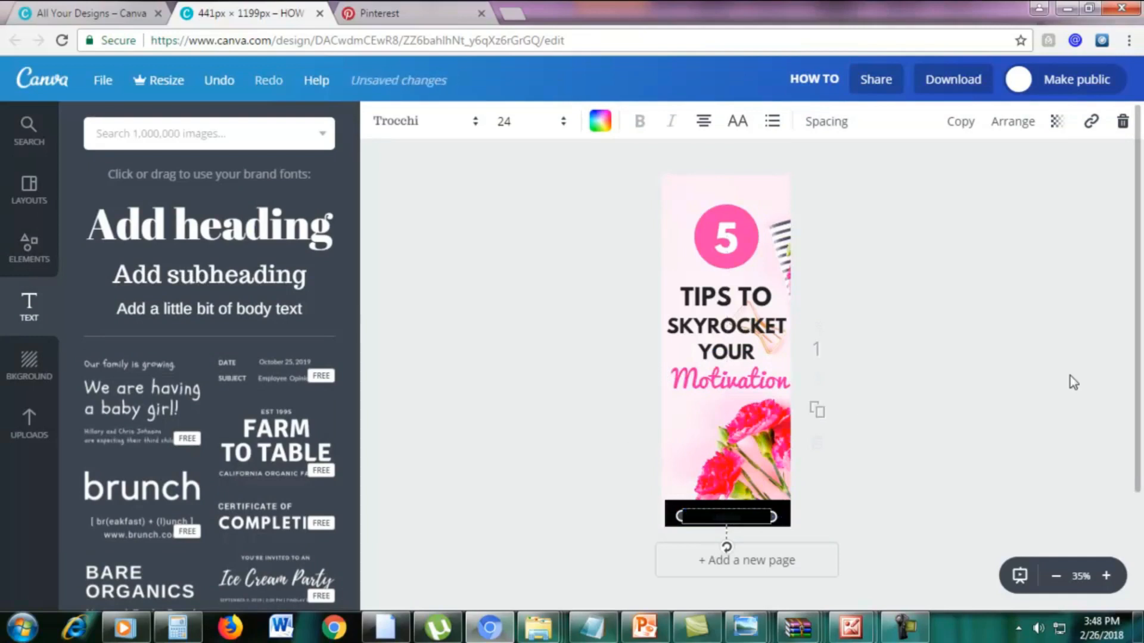
pyautogui.write('com')
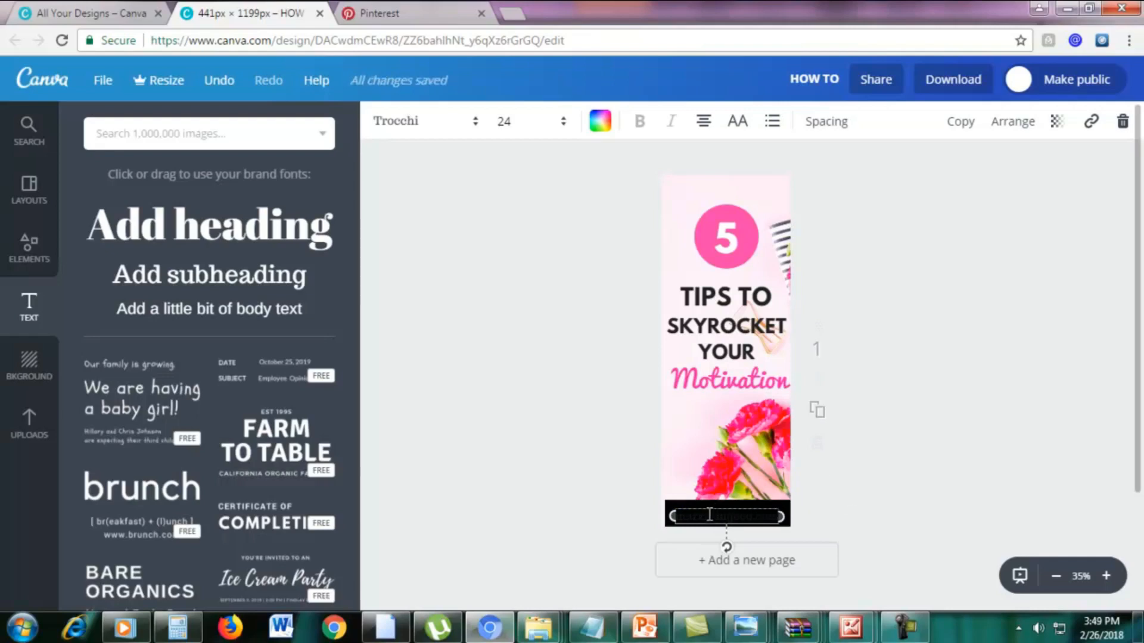
# Recolour the "marketingboo.com" caption white from the default palette and fine-tune its position on the black band.
pyautogui.doubleClick(689, 517)
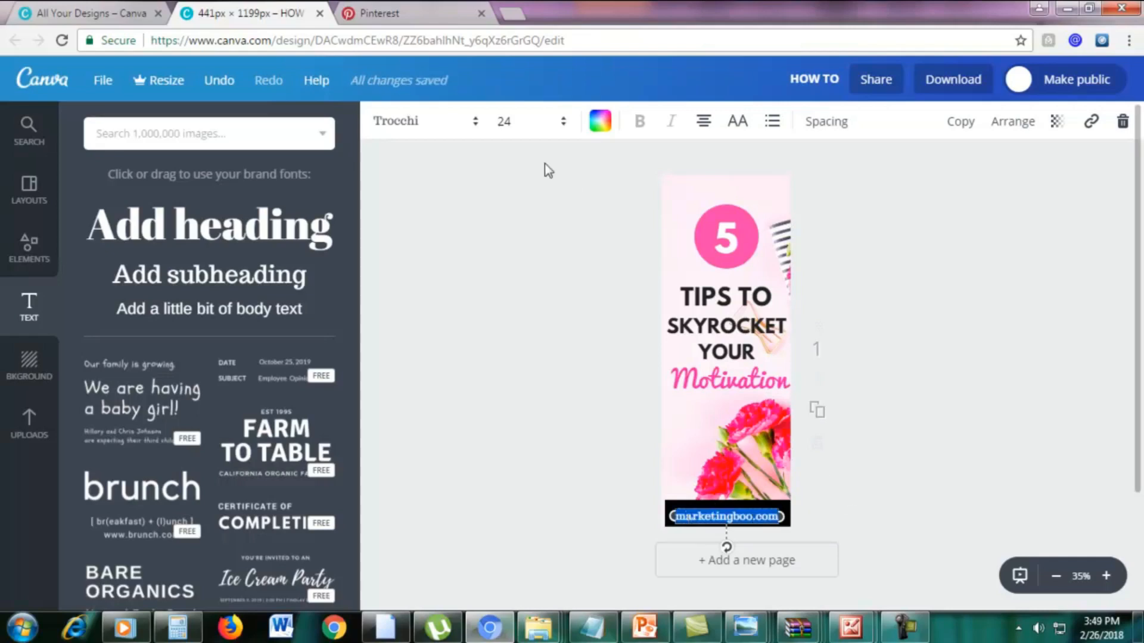
pyautogui.click(598, 123)
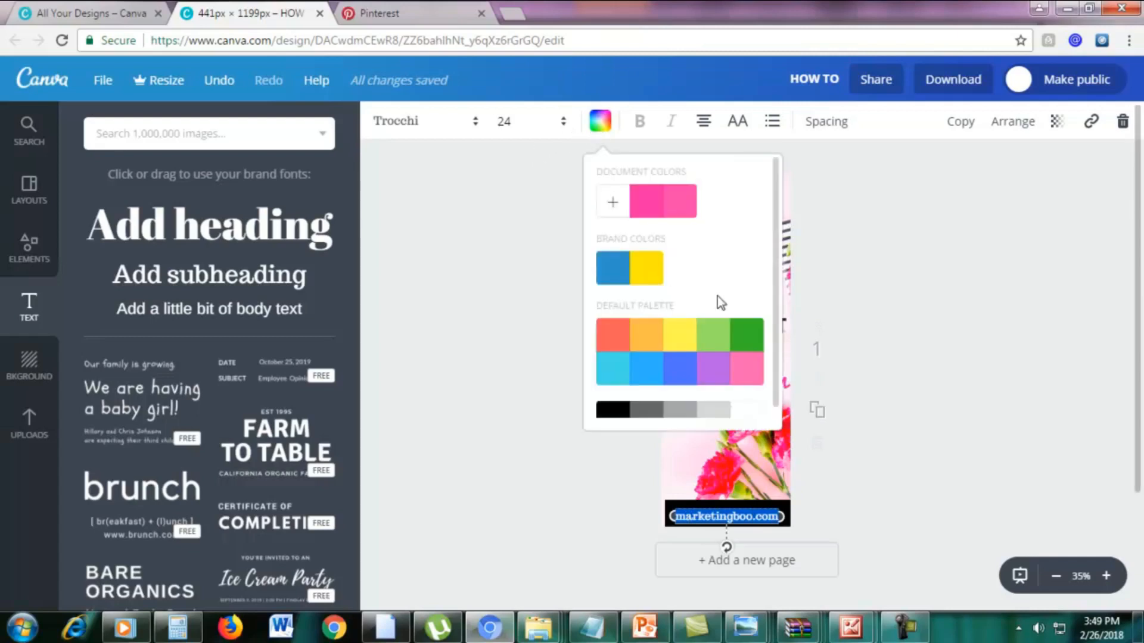
pyautogui.scroll(-1, 732, 405)
pyautogui.click(747, 397)
pyautogui.click(999, 463)
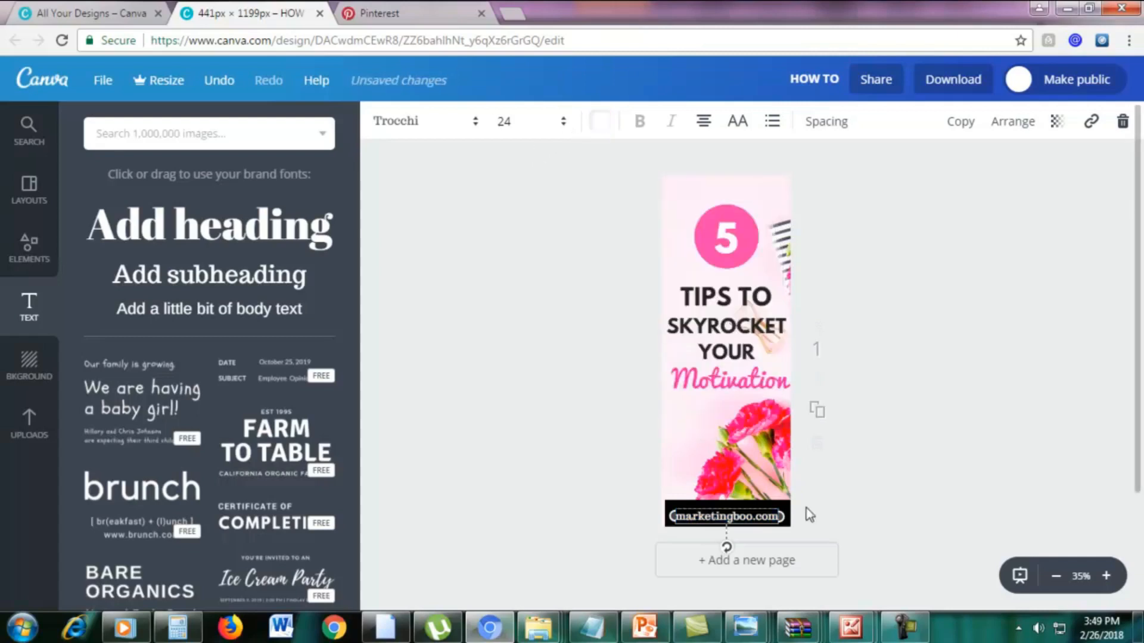
pyautogui.click(839, 500)
pyautogui.moveTo(768, 509); pyautogui.dragTo(766, 516)
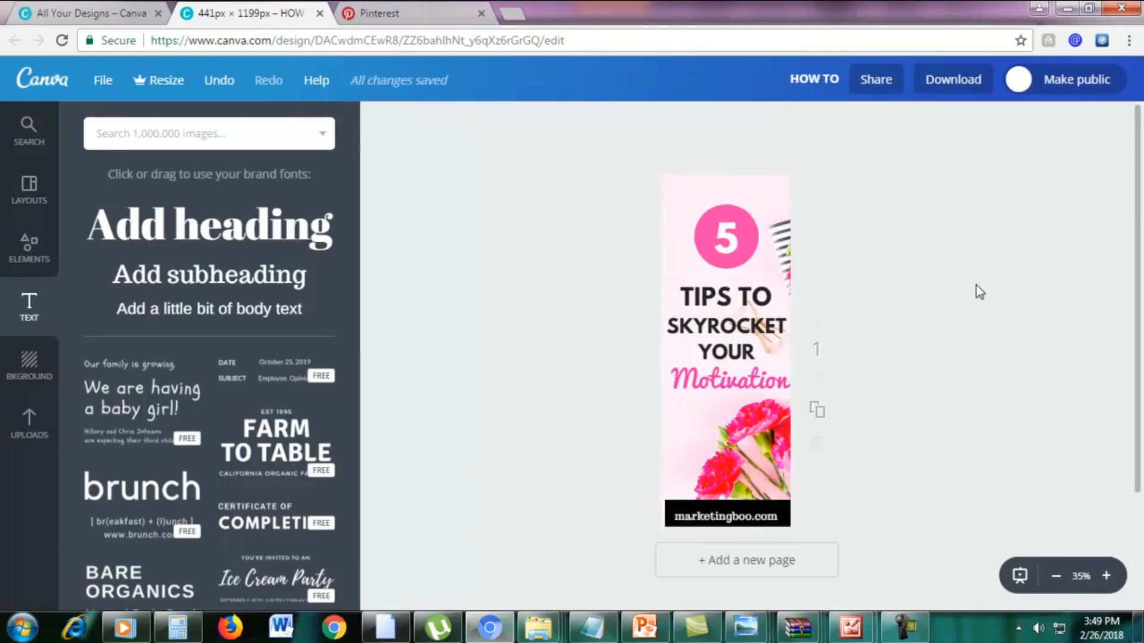
# Download the finished graphic as a PNG (Recommended) file and dismiss the download notice.
pyautogui.scroll(-1, 992, 328)
pyautogui.scroll(1, 992, 329)
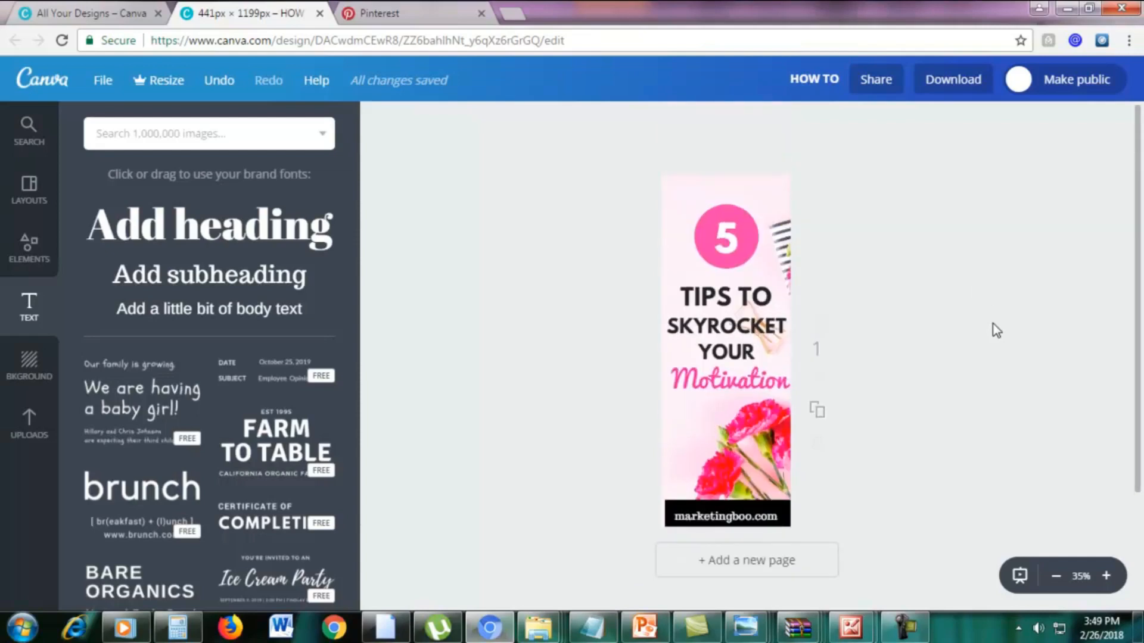
pyautogui.click(1106, 577)
pyautogui.scroll(1, 1055, 474)
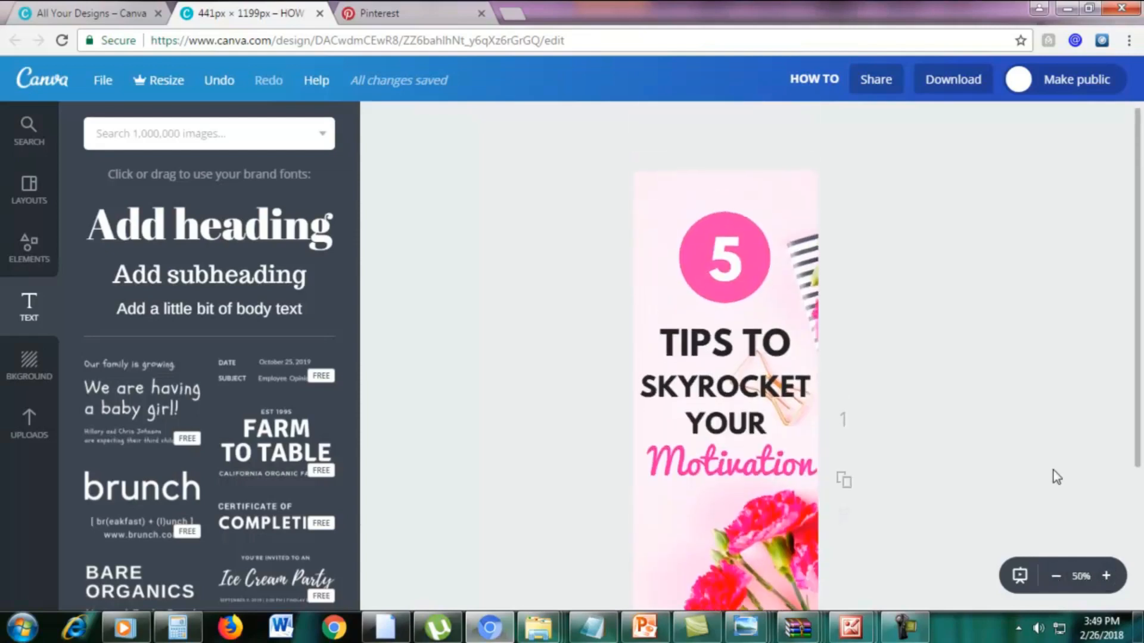
pyautogui.scroll(-1, 1054, 475)
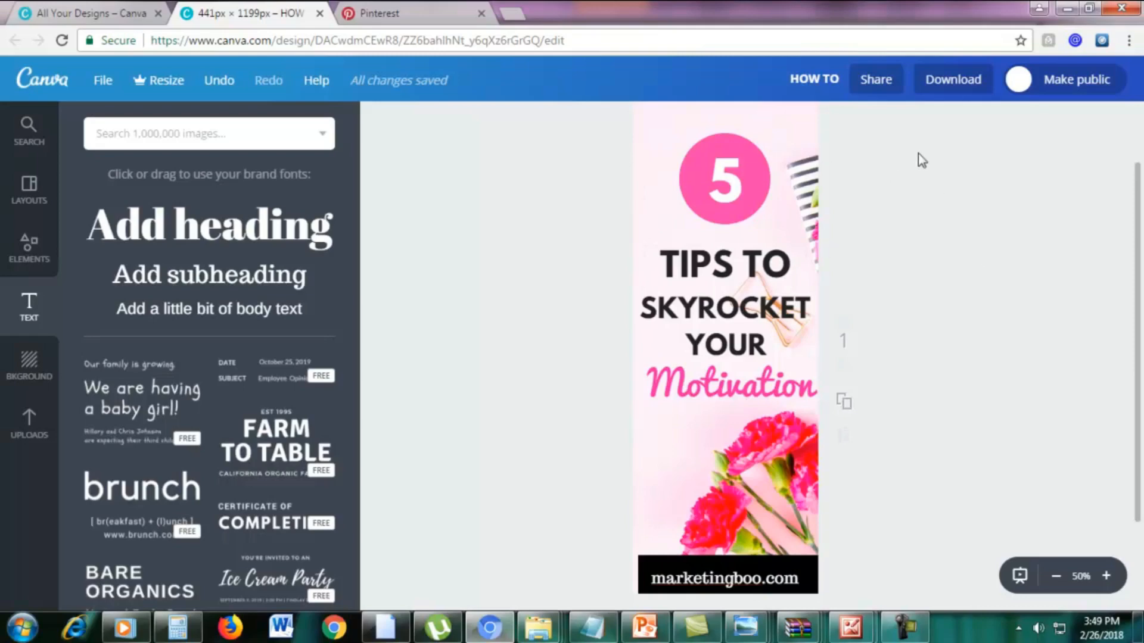
pyautogui.click(957, 82)
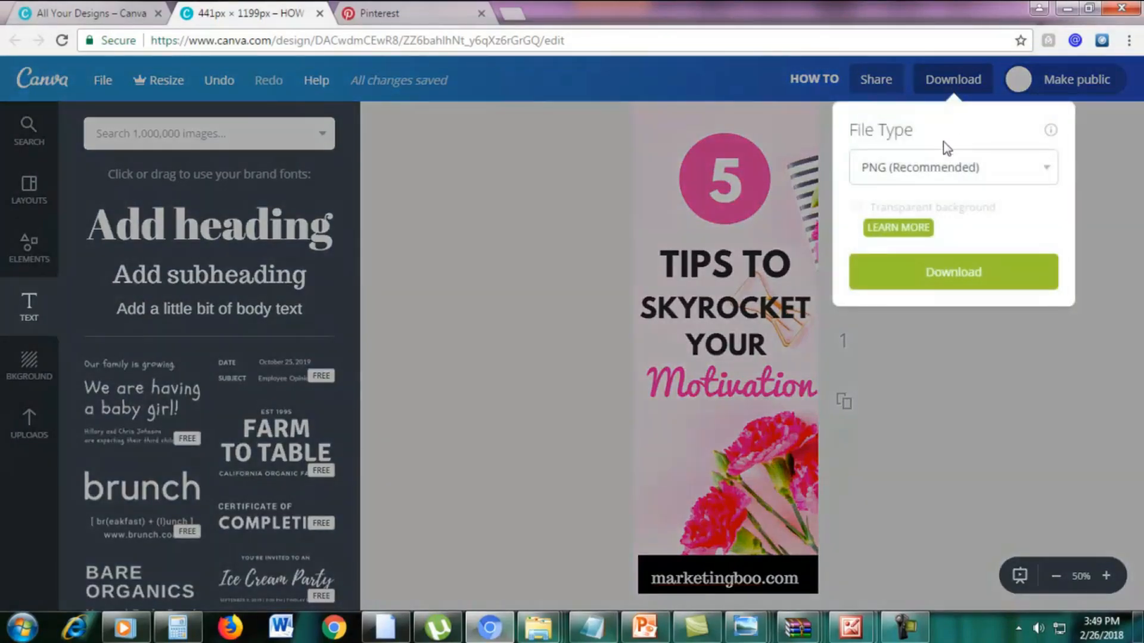
pyautogui.click(940, 166)
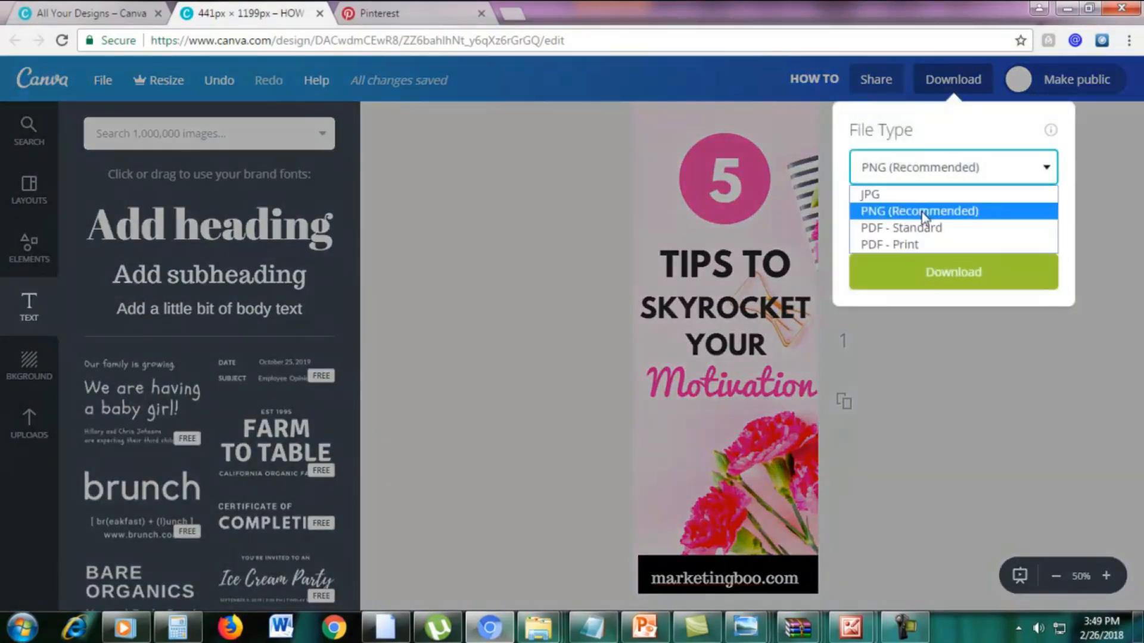
pyautogui.click(921, 212)
pyautogui.click(926, 271)
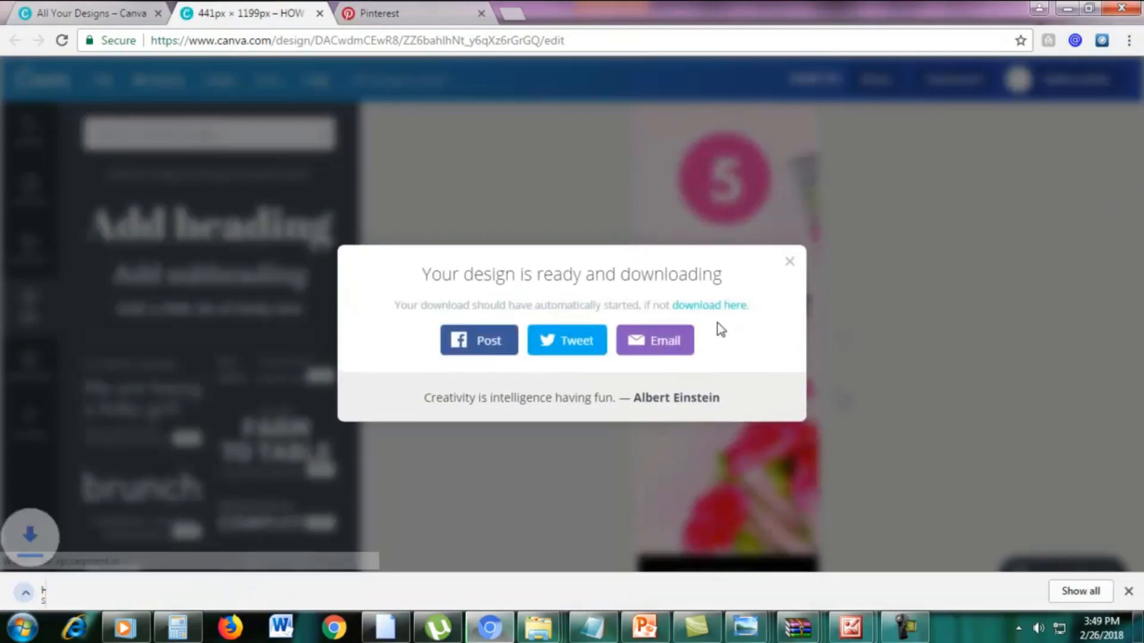
pyautogui.click(788, 243)
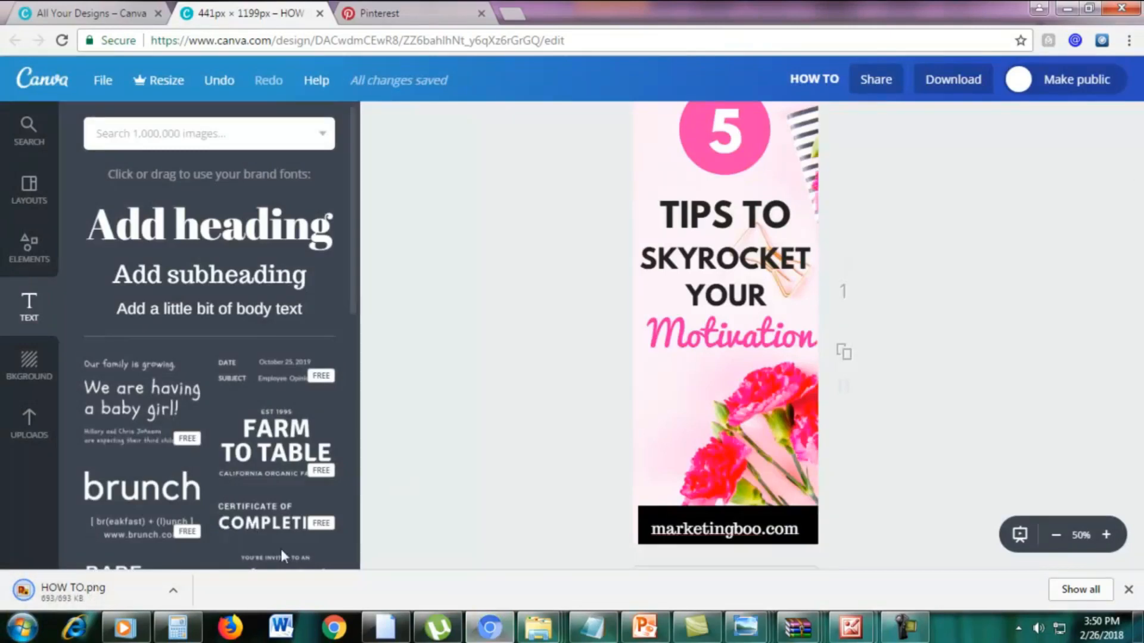
# Open the downloaded HOW TO.png in Windows Photo Viewer and examine the graphic both enlarged and as a whole.
pyautogui.click(1129, 40)
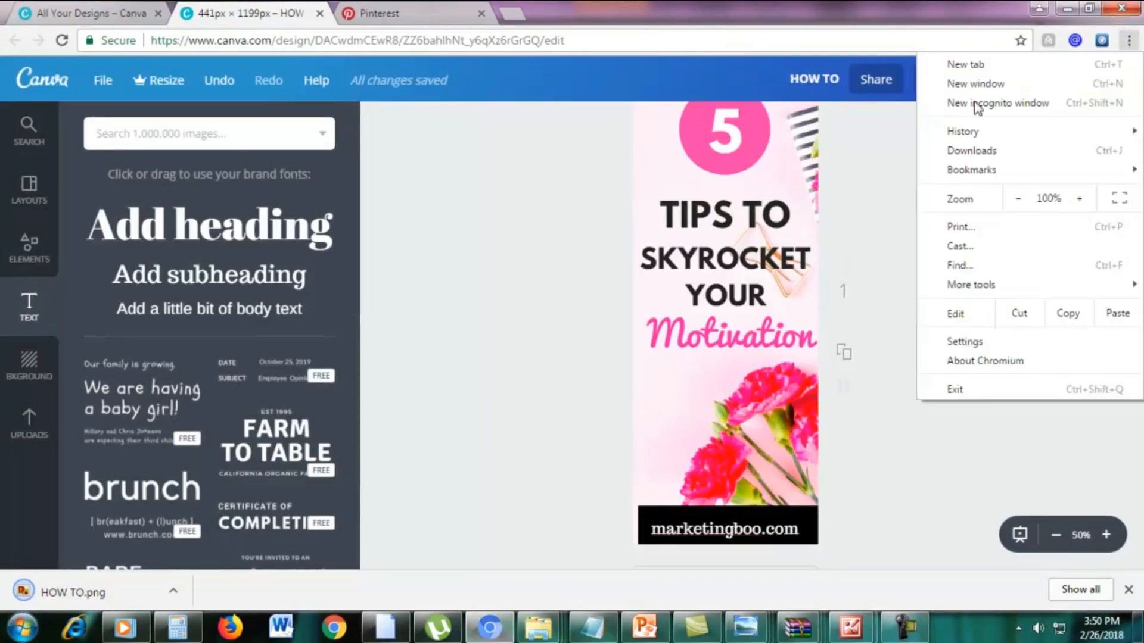
pyautogui.click(506, 332)
pyautogui.click(54, 592)
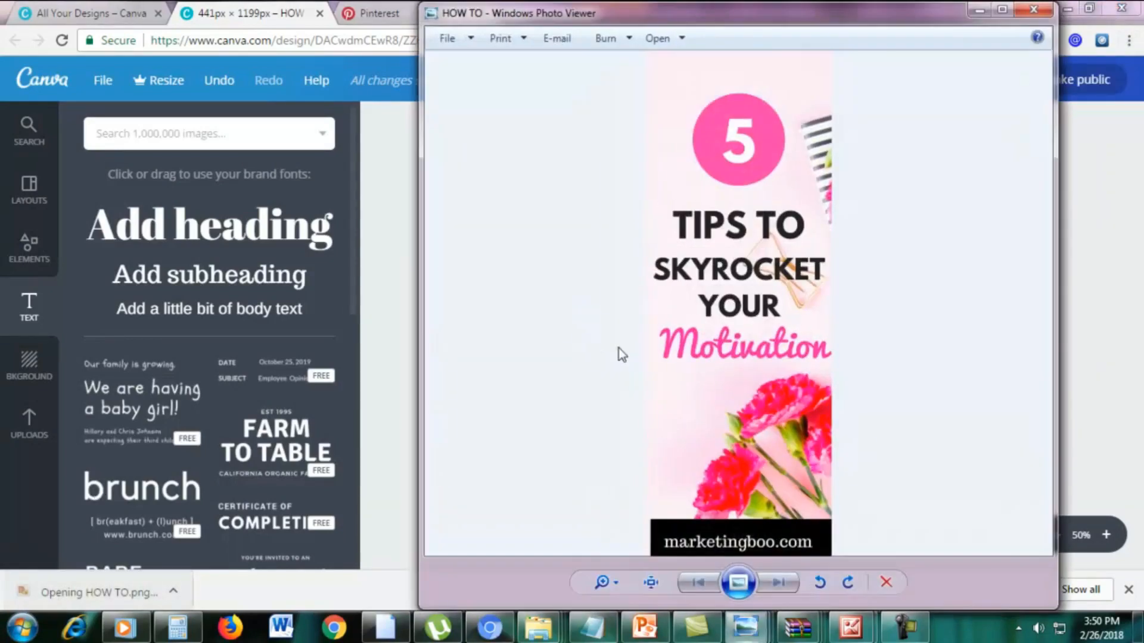
pyautogui.click(617, 583)
pyautogui.moveTo(618, 582); pyautogui.dragTo(620, 575)
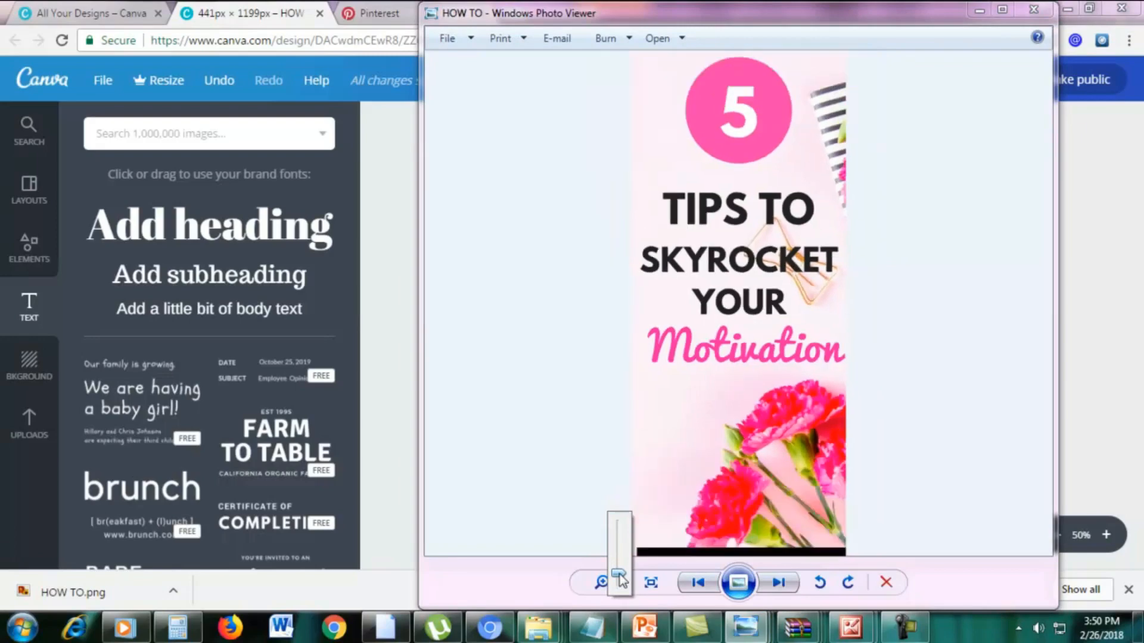
pyautogui.click(1002, 9)
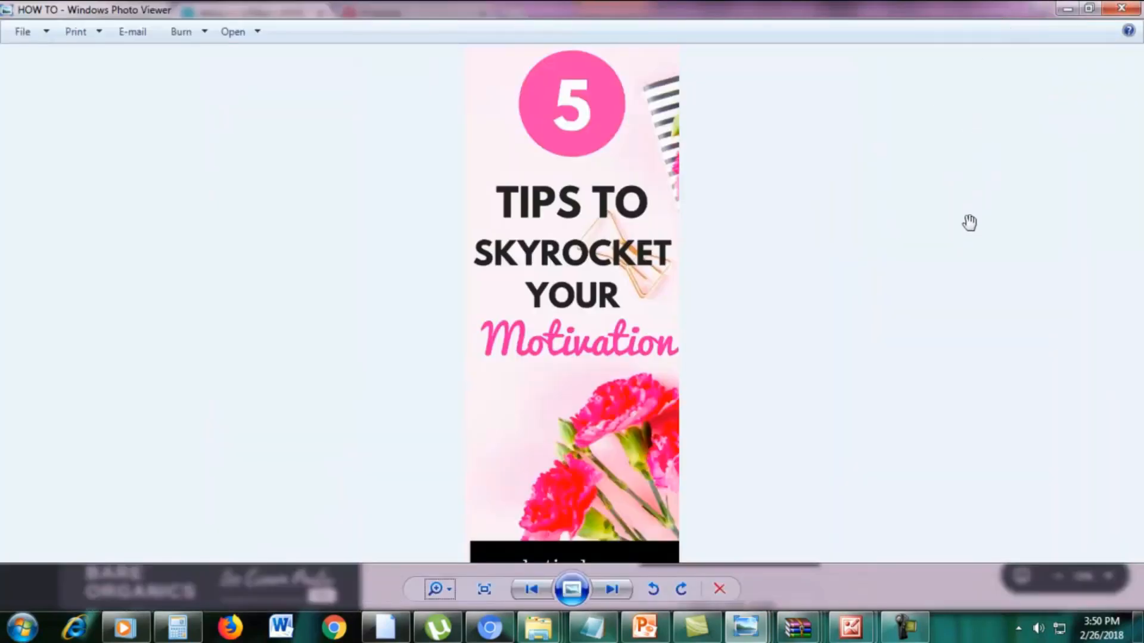
pyautogui.scroll(3, 950, 252)
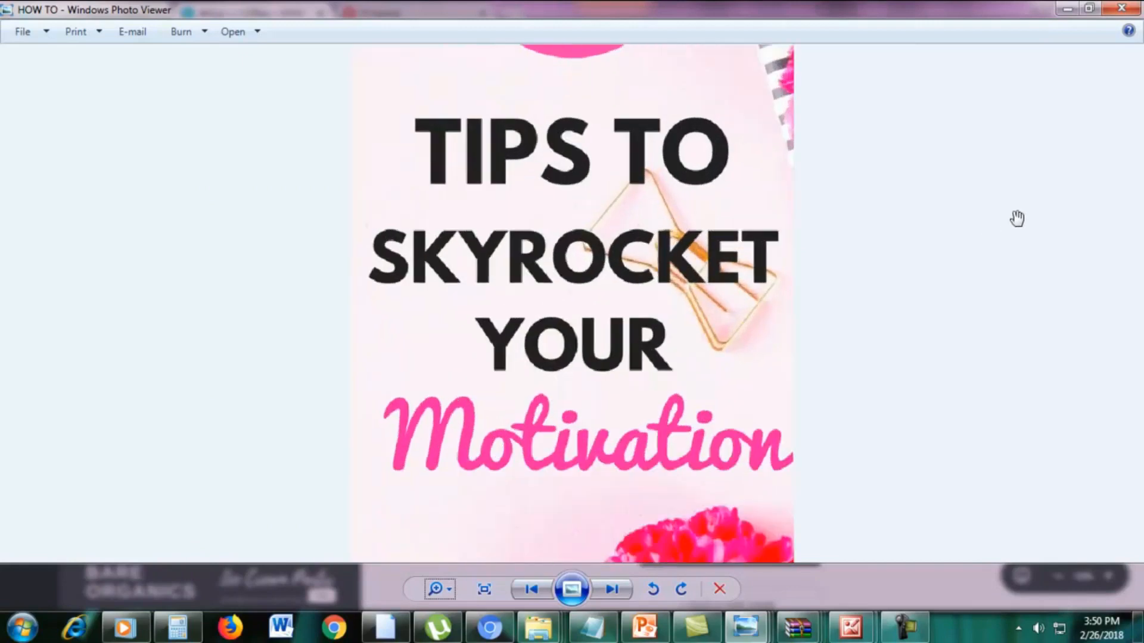
pyautogui.scroll(-4, 1015, 220)
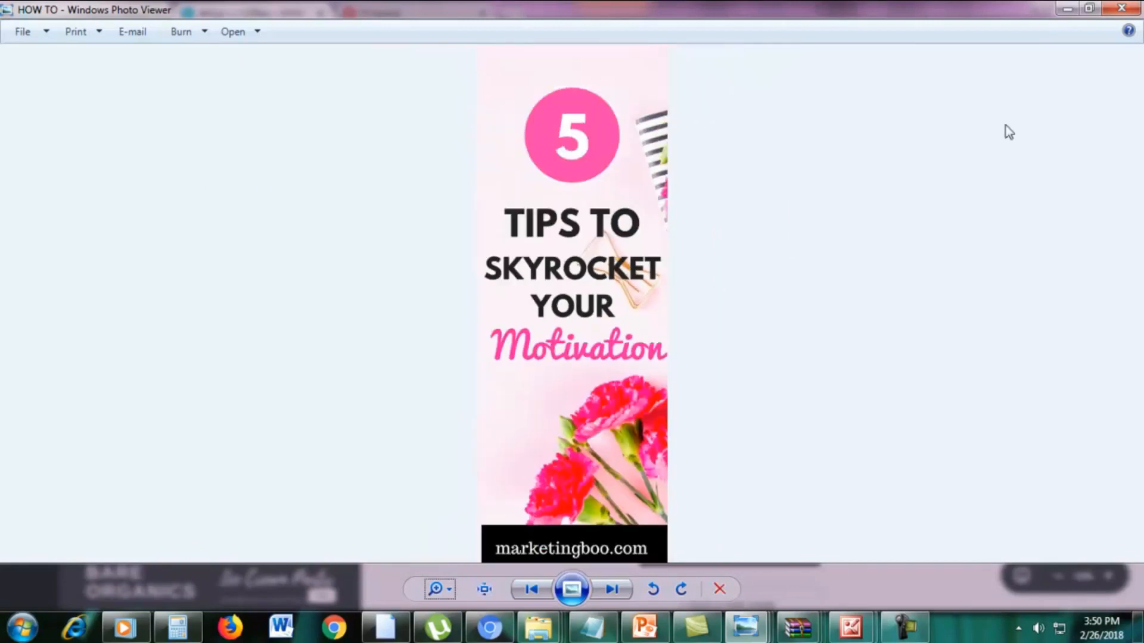
pyautogui.click(1065, 8)
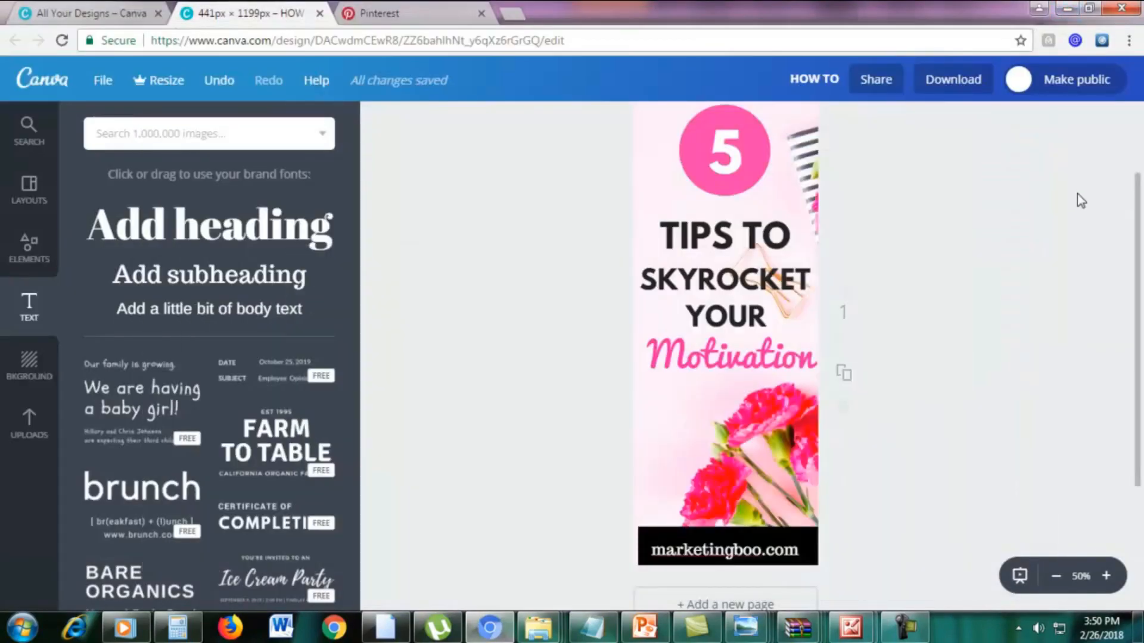
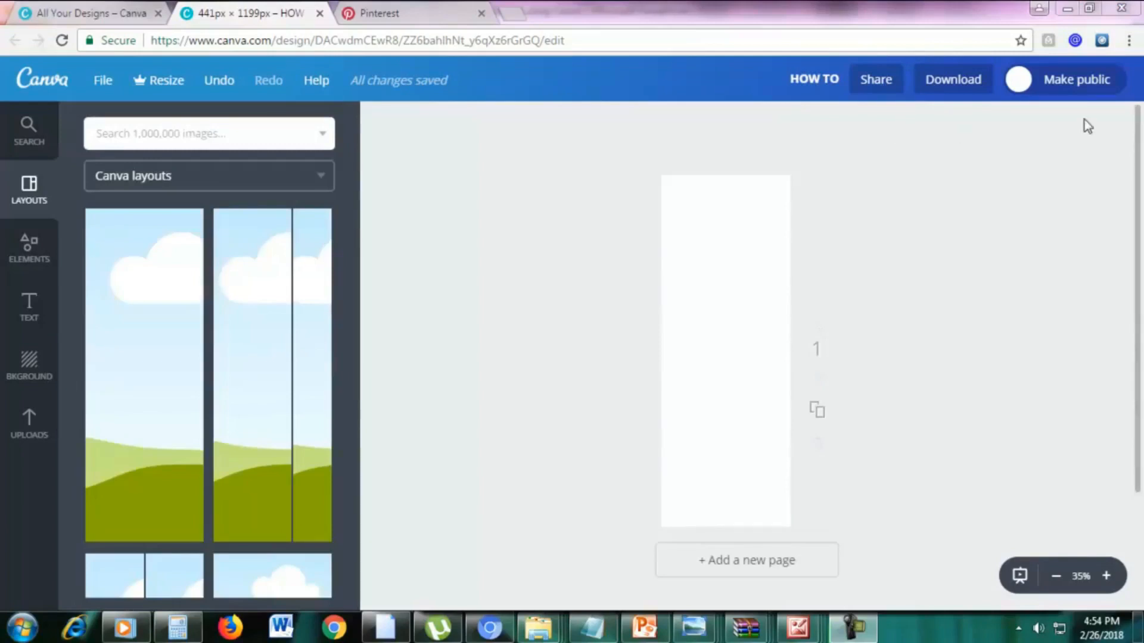
# Upload the stock photo of a laptop on blue-and-purple marbling from the STOCK PHOTOS folder.
pyautogui.click(26, 436)
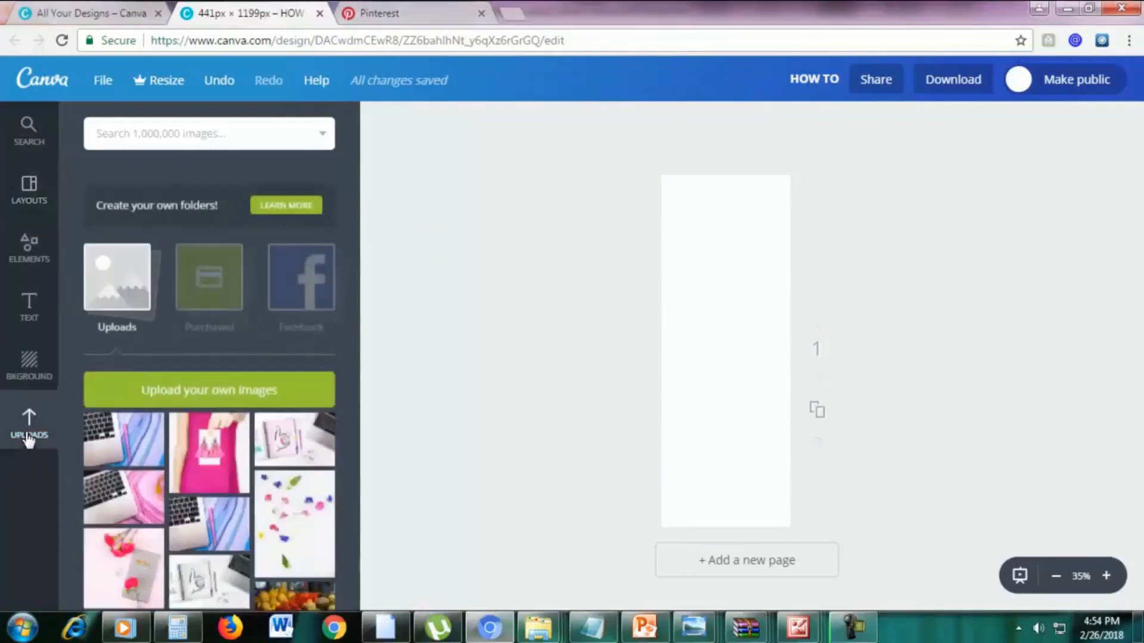
pyautogui.click(147, 376)
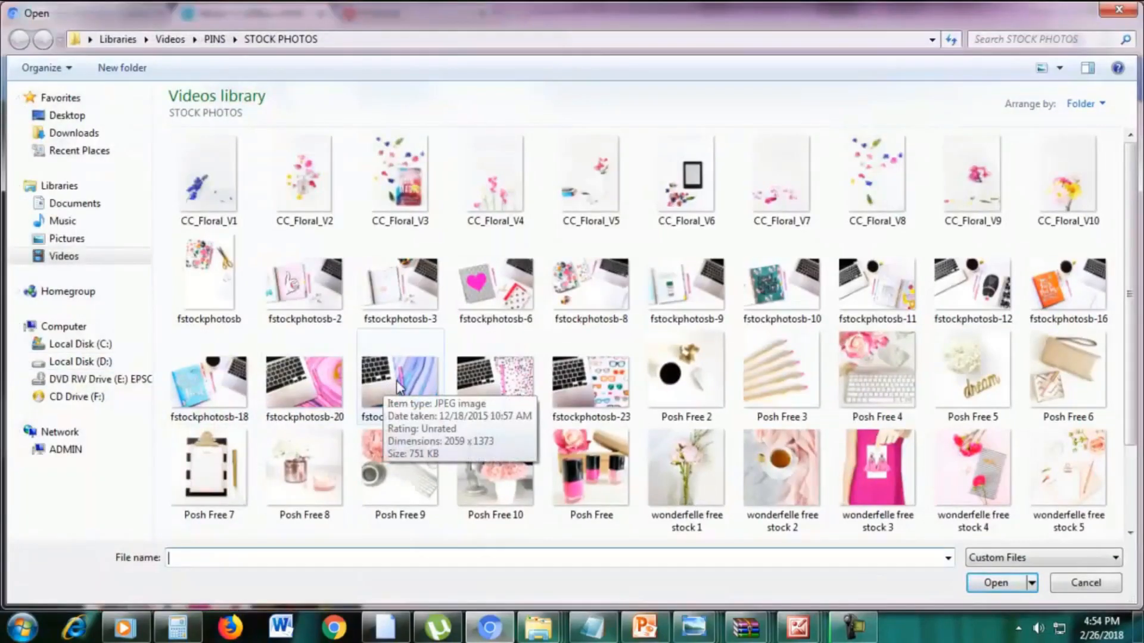
pyautogui.doubleClick(396, 384)
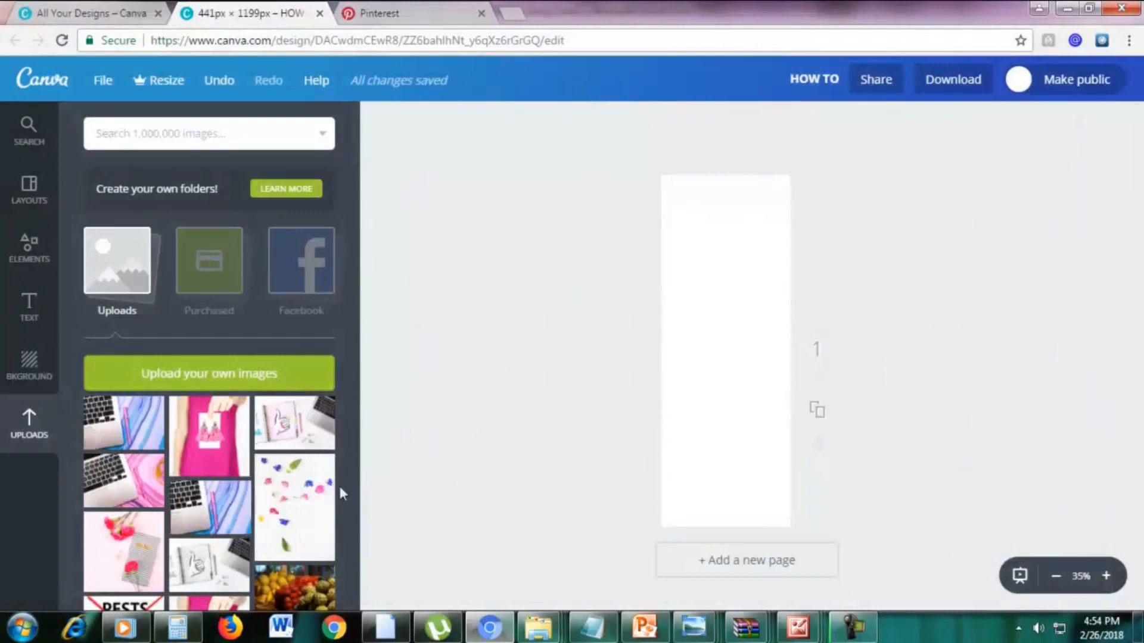
# Place the blue-and-purple marbled laptop photo on the blank page and enlarge it to cover the whole canvas, with the pink pen in view.
pyautogui.moveTo(208, 506); pyautogui.dragTo(699, 484)
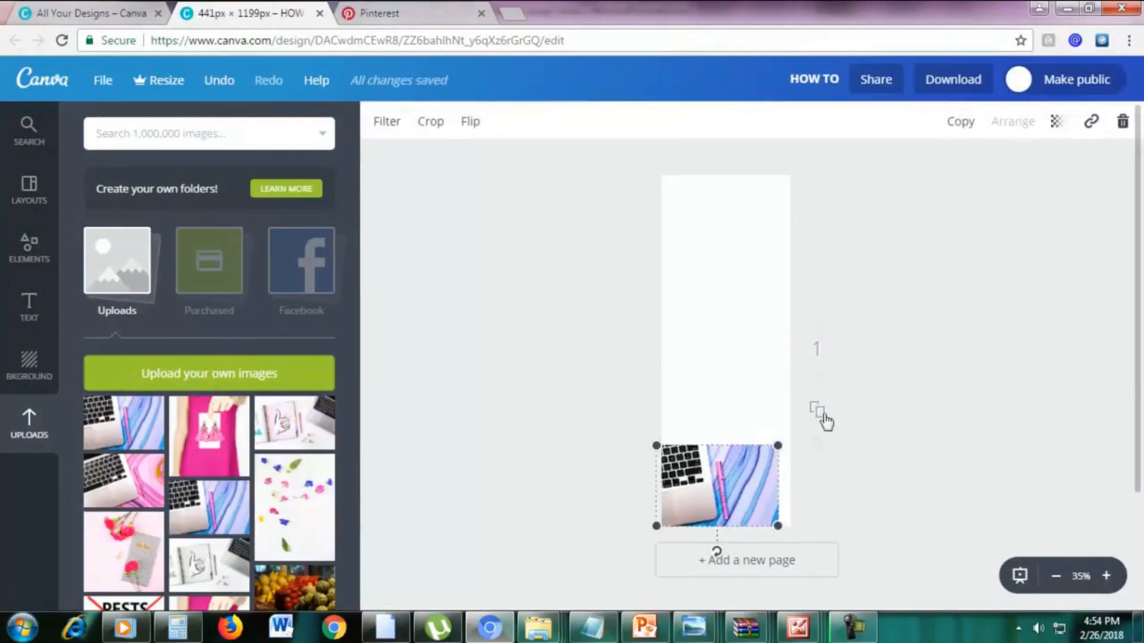
pyautogui.moveTo(779, 444); pyautogui.dragTo(1142, 119)
pyautogui.moveTo(894, 314); pyautogui.dragTo(667, 321)
pyautogui.click(1025, 299)
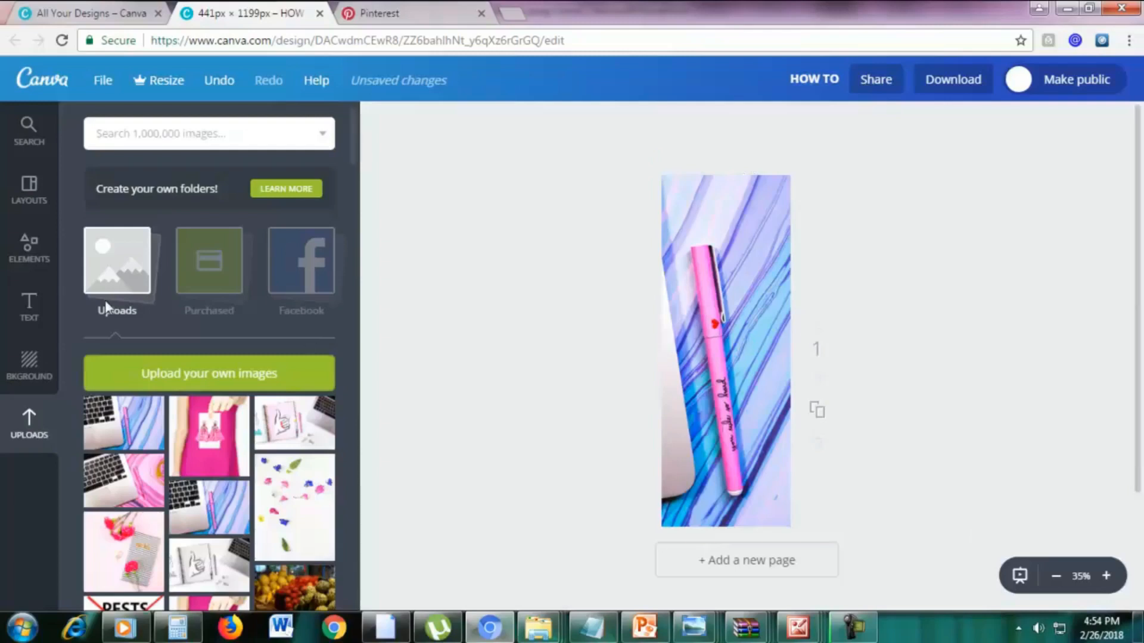
# Add a solid square shape and stretch it into a tall rectangle over the photo, leaving a margin of background on every side.
pyautogui.click(13, 259)
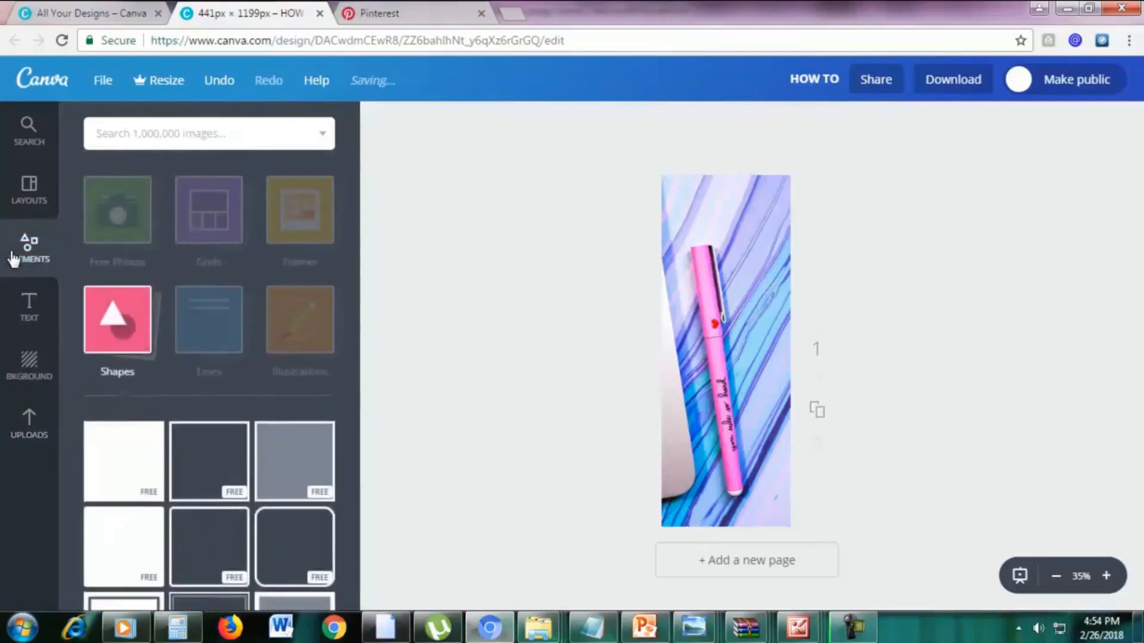
pyautogui.click(121, 348)
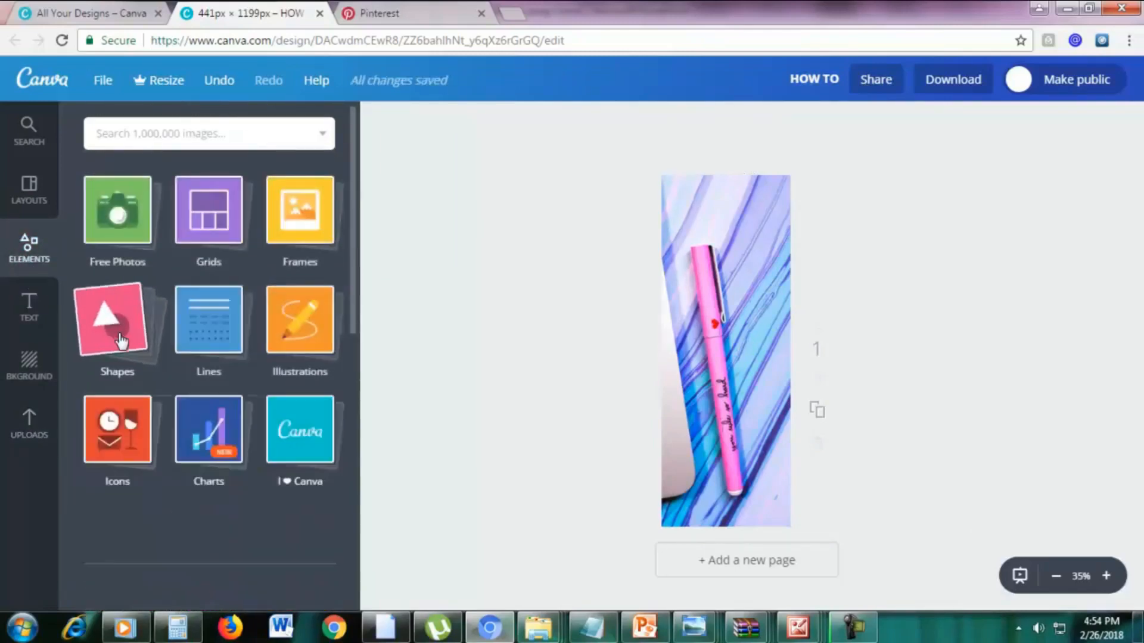
pyautogui.click(126, 344)
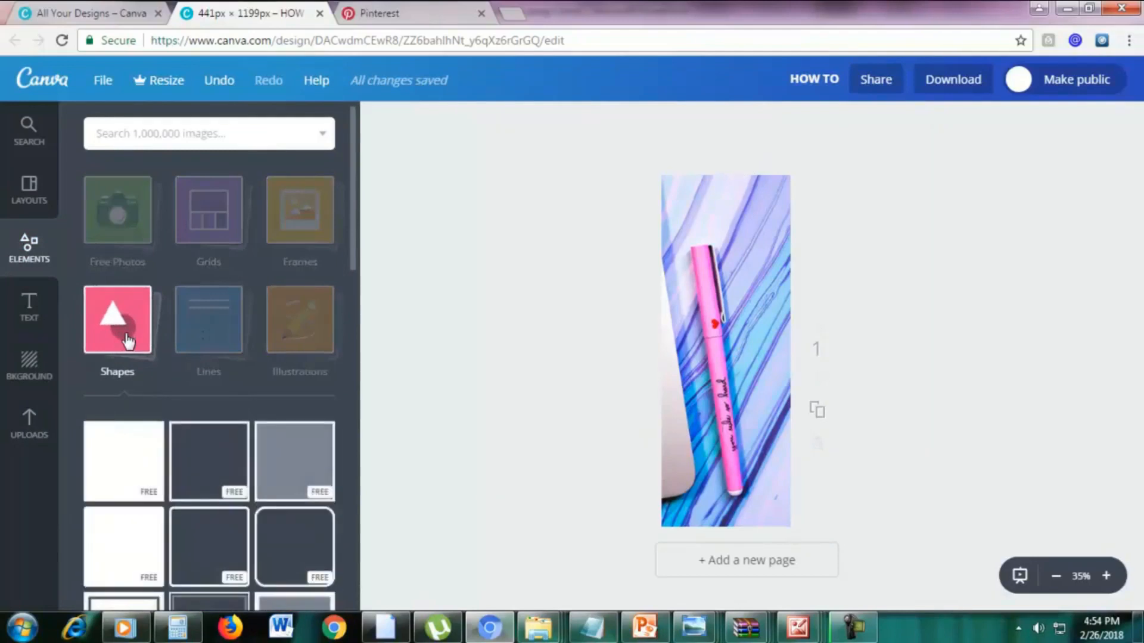
pyautogui.click(127, 467)
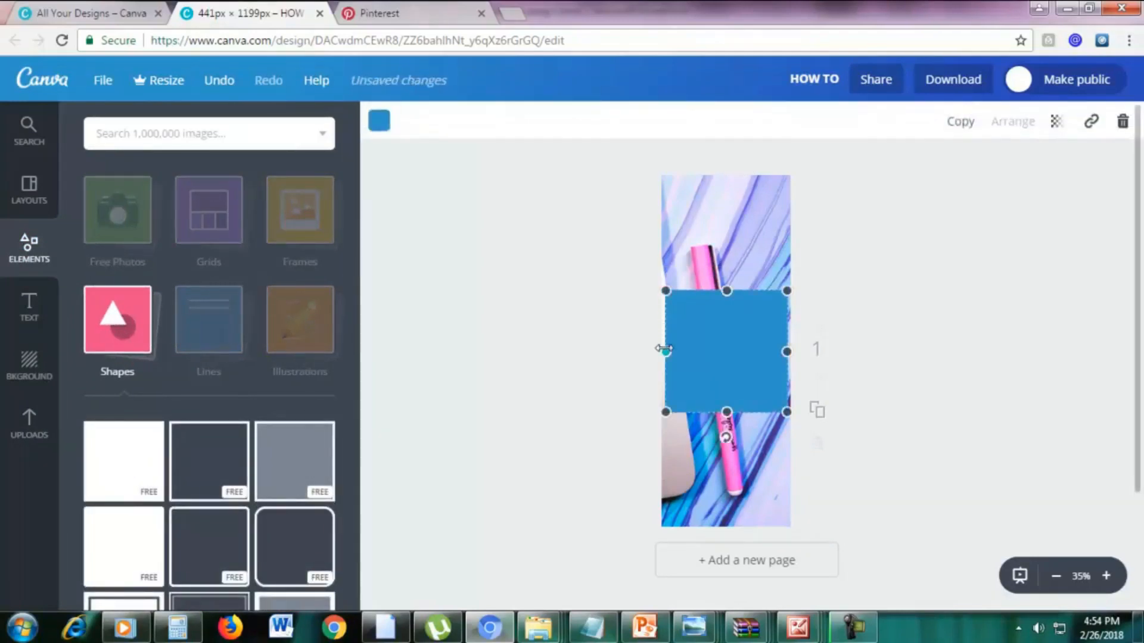
pyautogui.moveTo(665, 349); pyautogui.dragTo(677, 350)
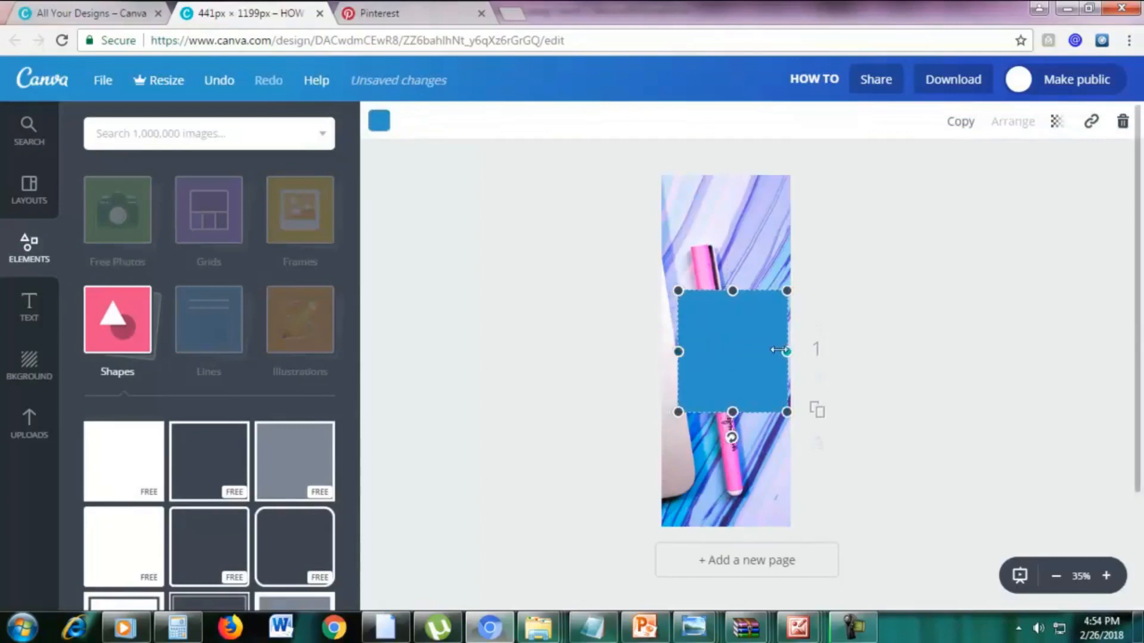
pyautogui.moveTo(779, 350); pyautogui.dragTo(772, 350)
pyautogui.moveTo(727, 291); pyautogui.dragTo(725, 205)
pyautogui.moveTo(680, 308); pyautogui.dragTo(672, 308)
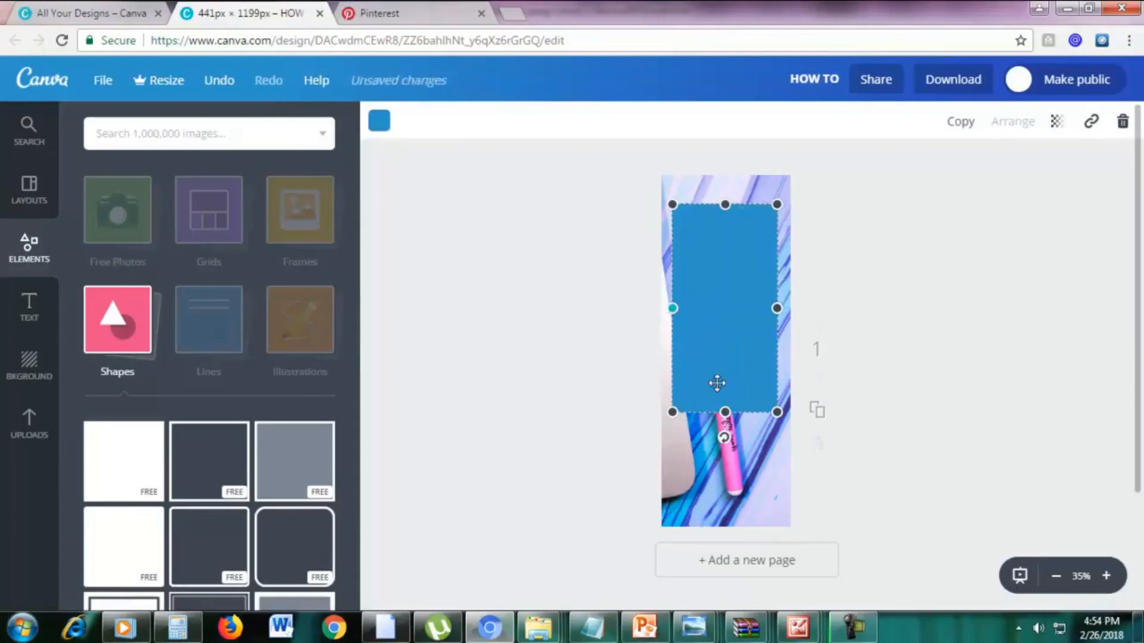
pyautogui.moveTo(728, 408); pyautogui.dragTo(725, 480)
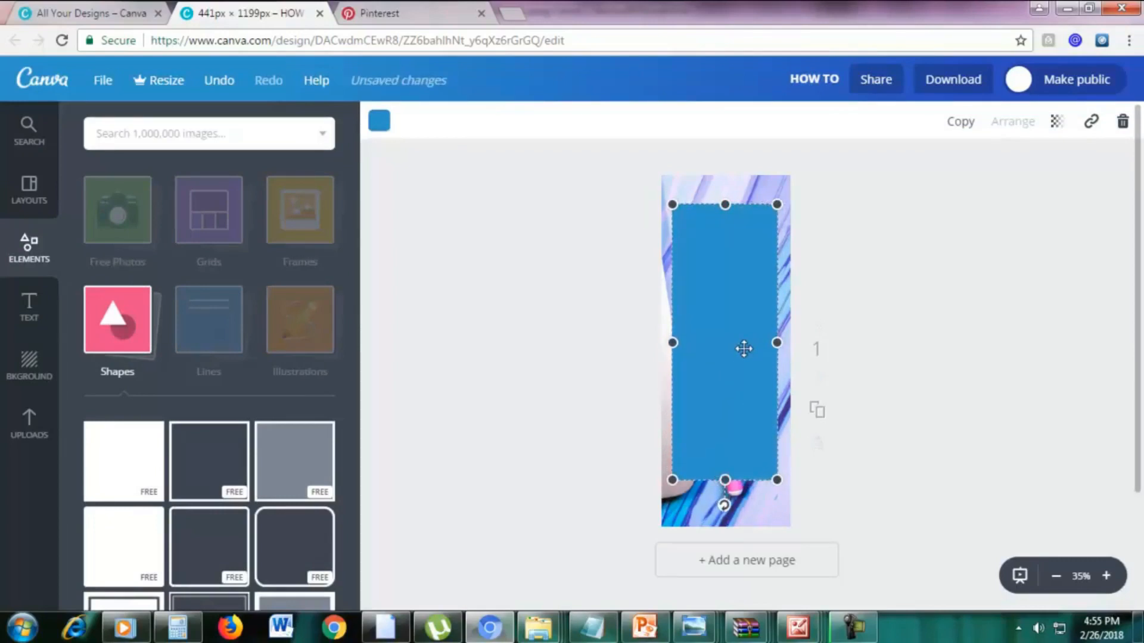
# Recolour the rectangle white from the default palette, narrow it slightly on both sides and extend its lower edge.
pyautogui.click(380, 123)
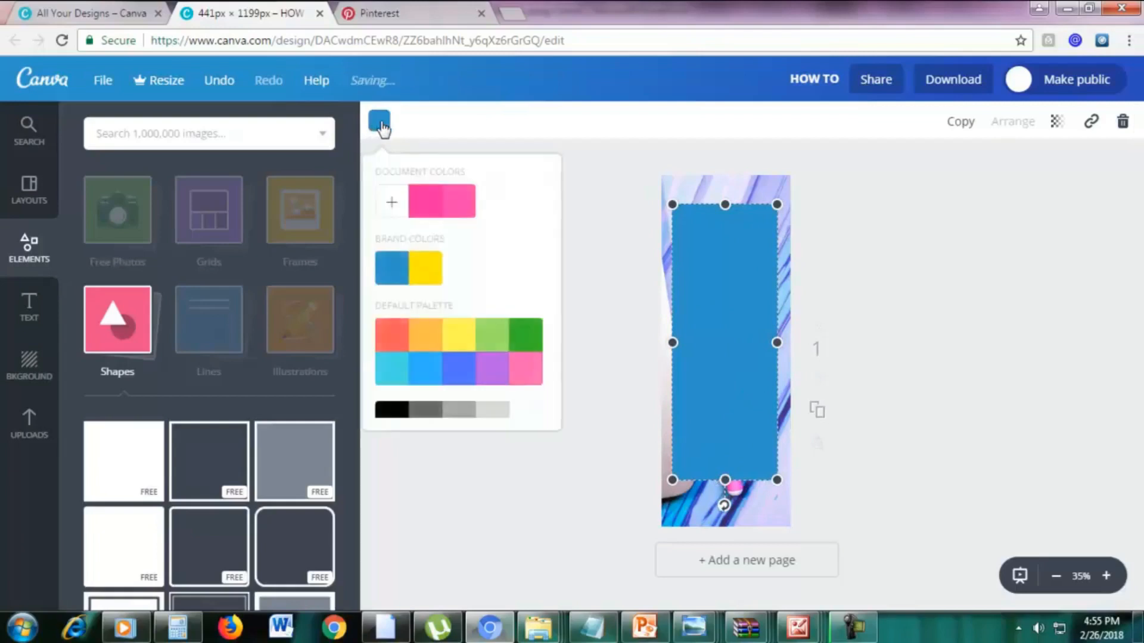
pyautogui.click(528, 413)
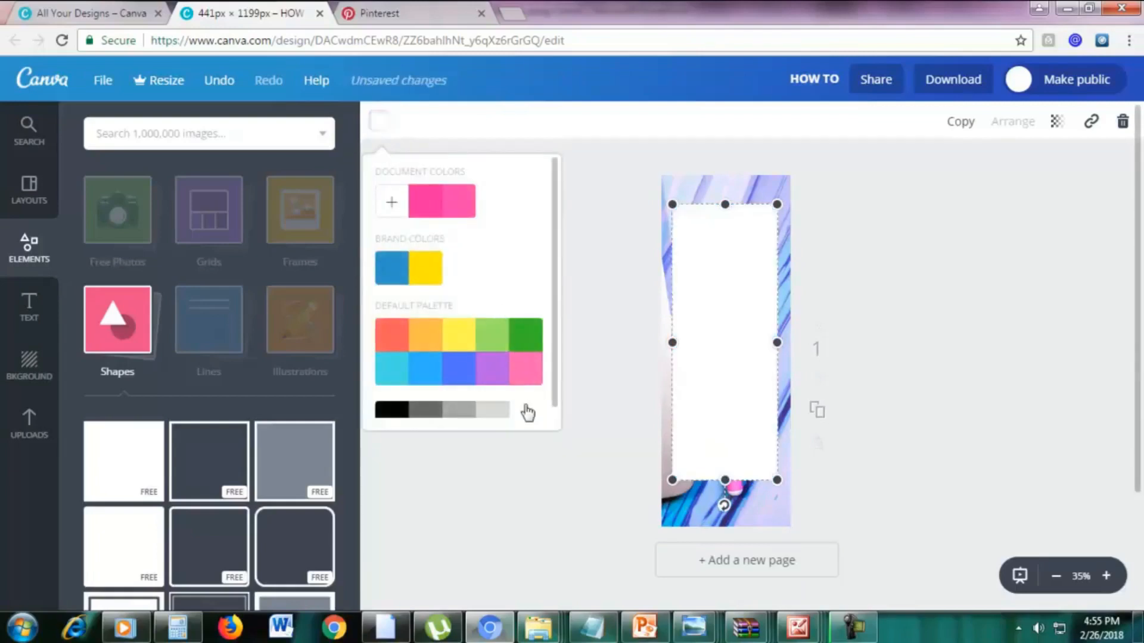
pyautogui.moveTo(673, 343); pyautogui.dragTo(679, 342)
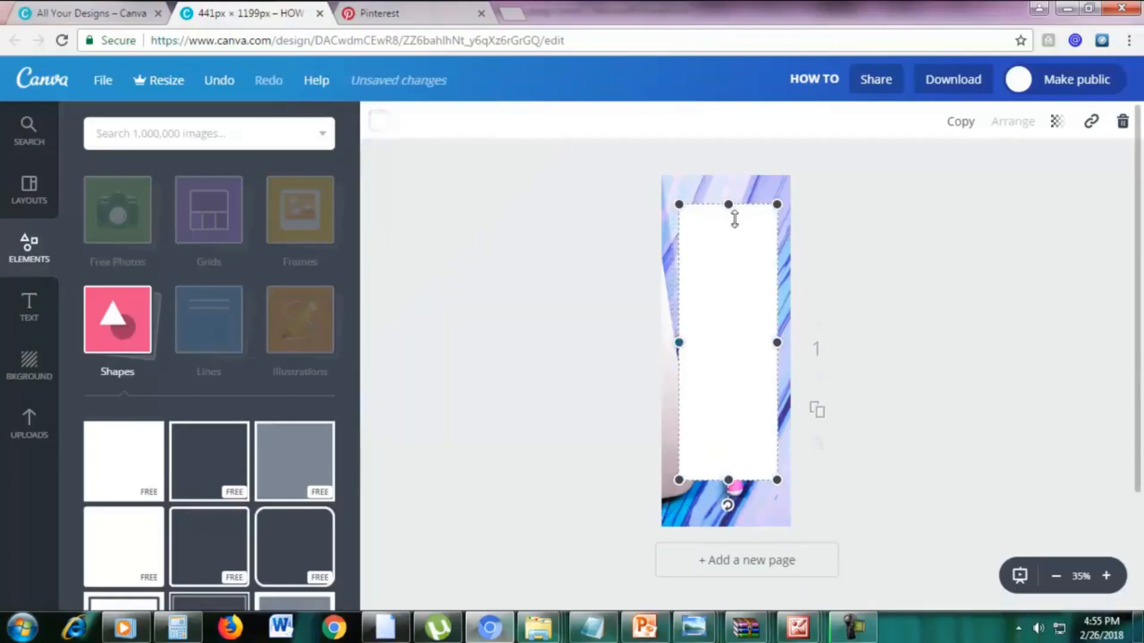
pyautogui.moveTo(777, 342); pyautogui.dragTo(773, 345)
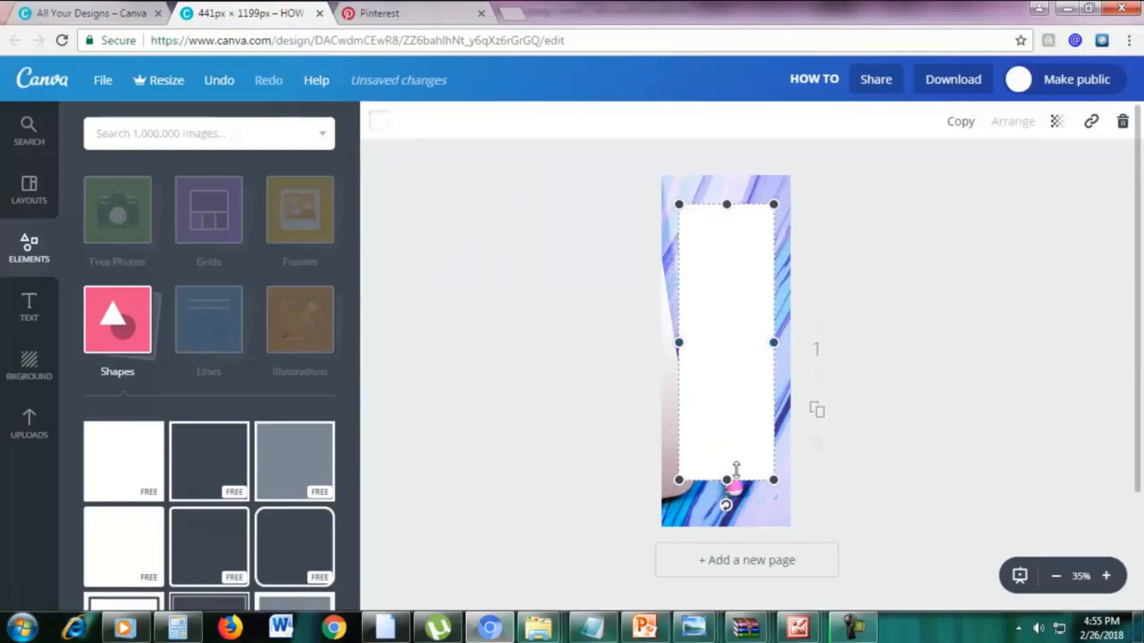
pyautogui.moveTo(726, 479); pyautogui.dragTo(726, 493)
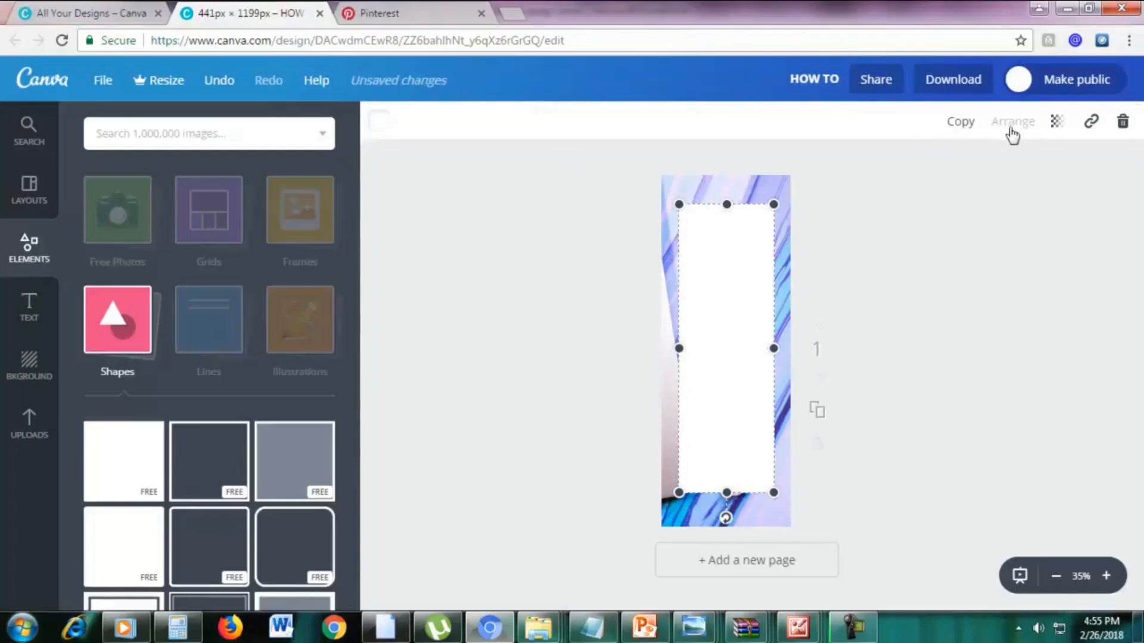
# Set the white rectangle's transparency to 90 so the photo shows faintly through it.
pyautogui.click(1057, 125)
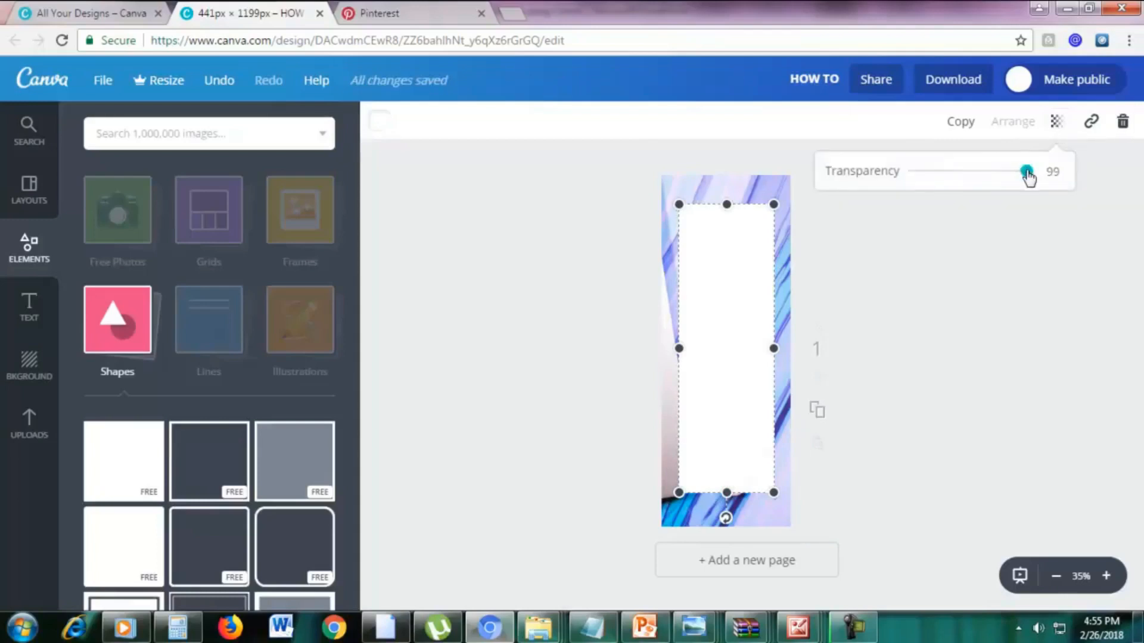
pyautogui.moveTo(1027, 173); pyautogui.dragTo(1019, 173)
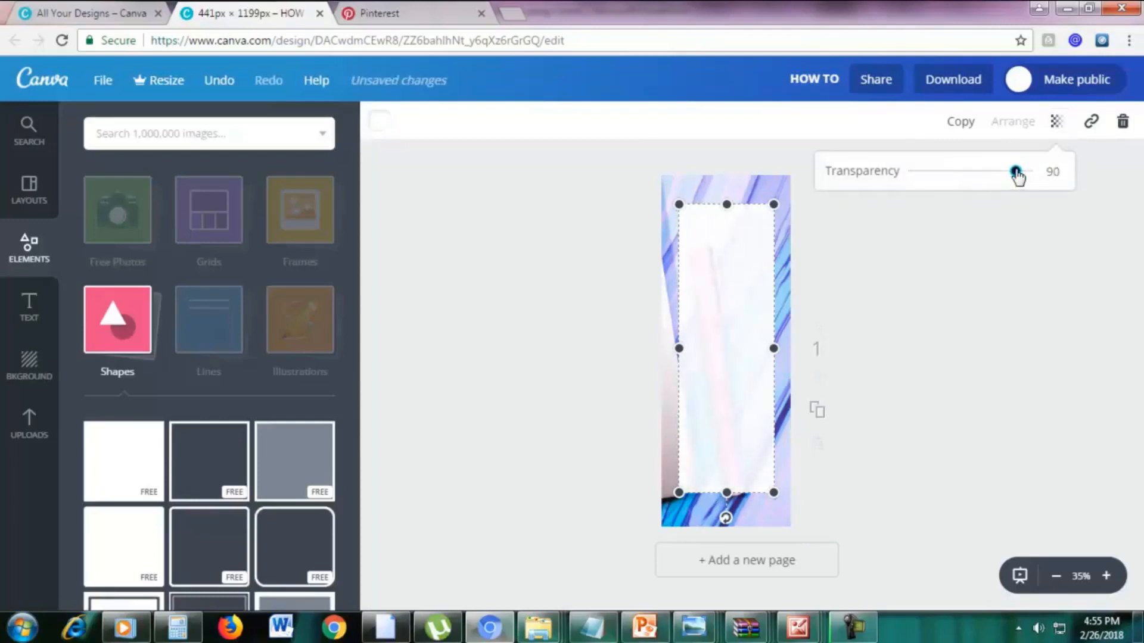
pyautogui.click(949, 253)
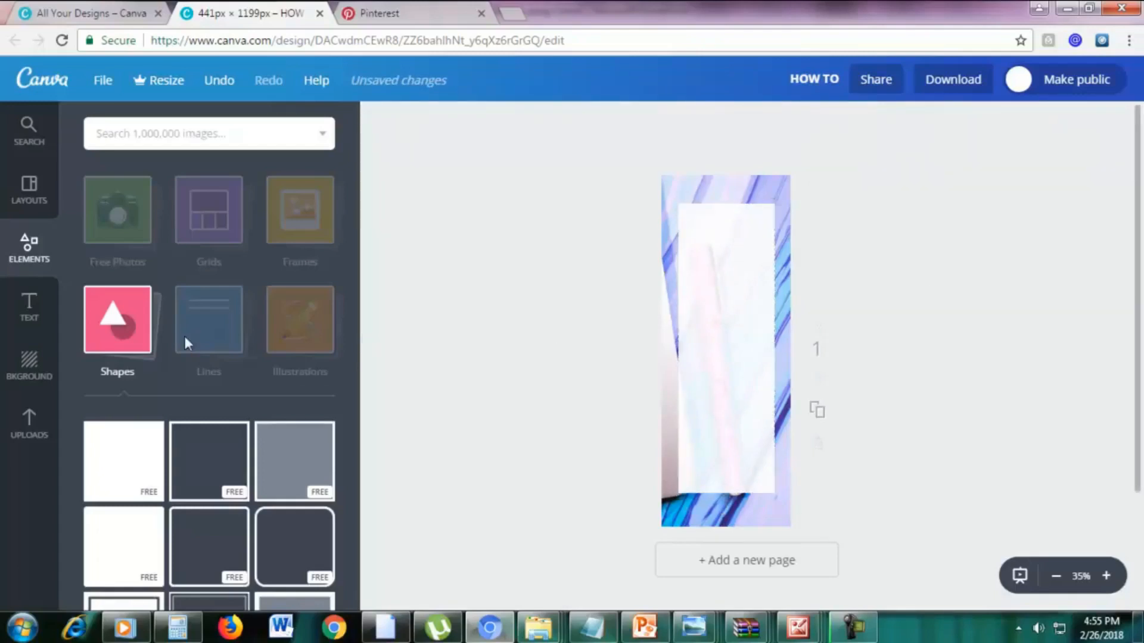
# Add a heading reading "HOW TO" and place it near the upper edge of the white panel.
pyautogui.click(30, 307)
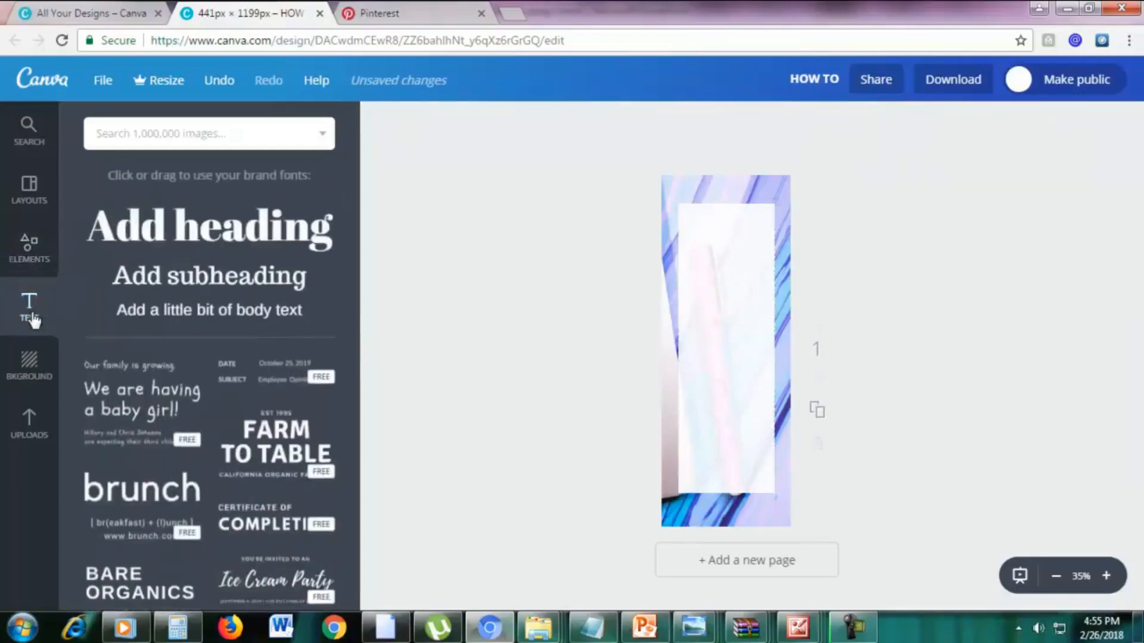
pyautogui.click(178, 234)
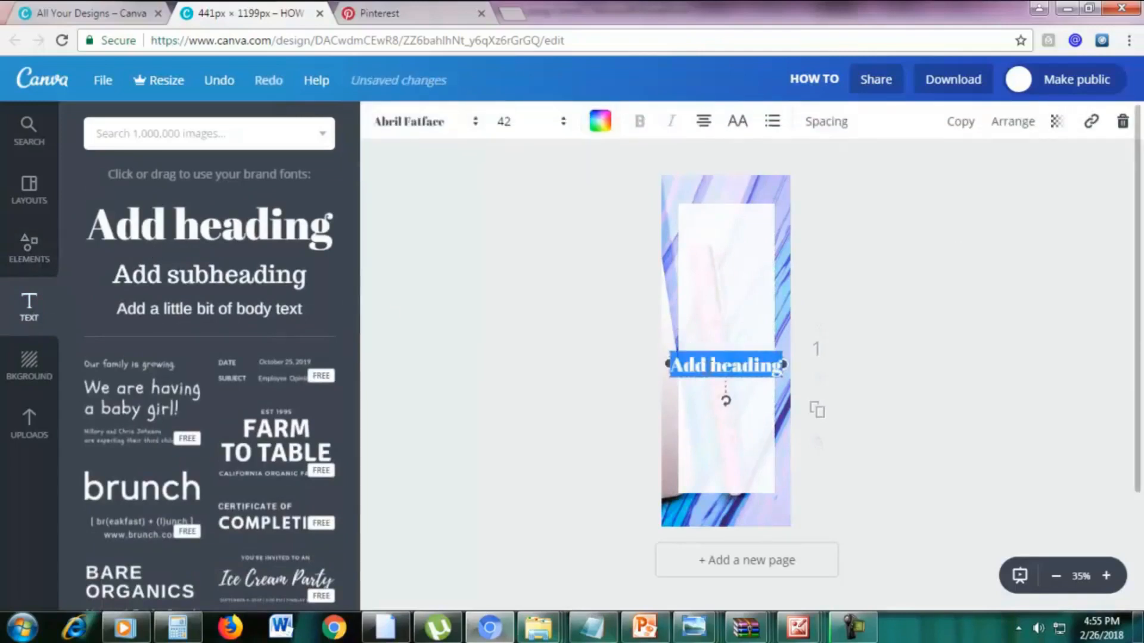
pyautogui.write('HOW TO')
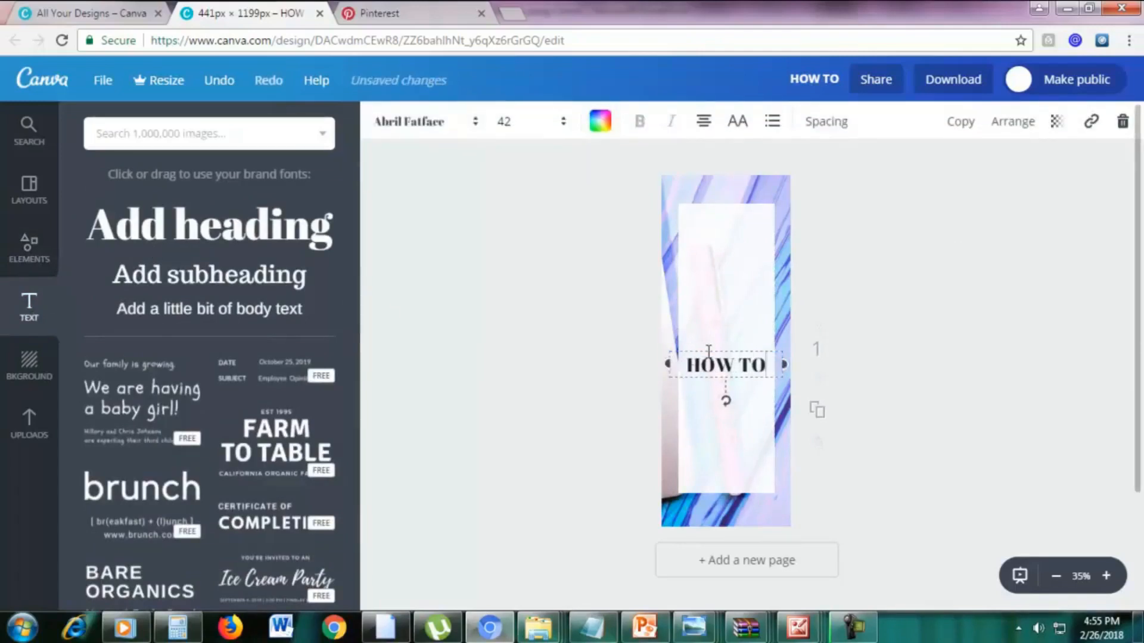
pyautogui.moveTo(707, 340); pyautogui.dragTo(707, 218)
# Change the font of the "HOW TO" heading to League Spartan.
pyautogui.doubleClick(709, 237)
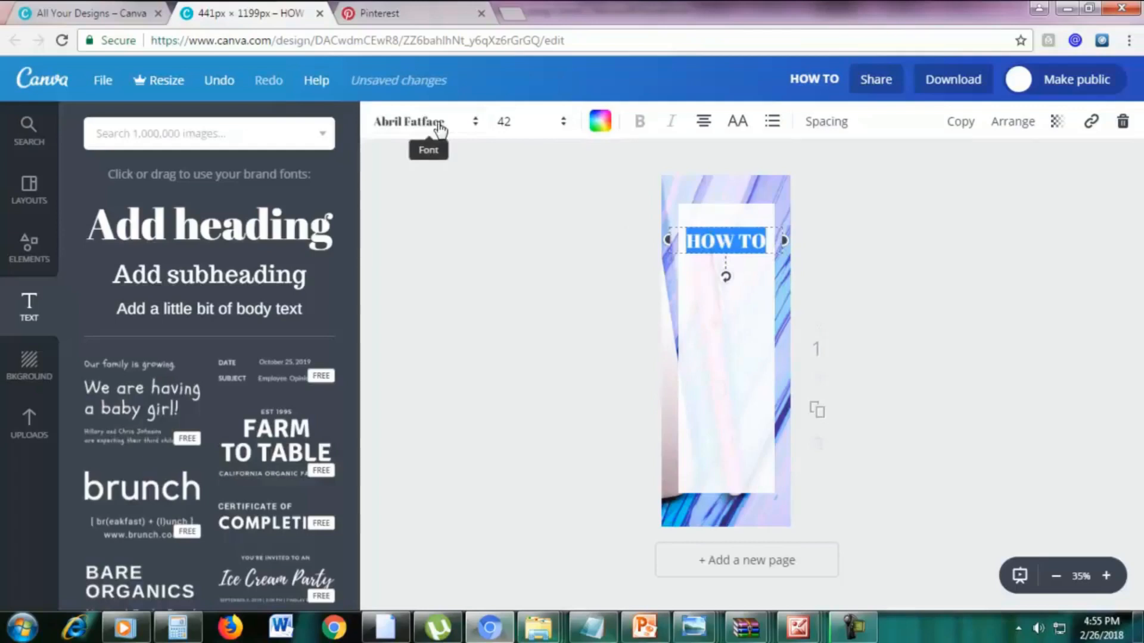
pyautogui.click(406, 122)
pyautogui.scroll(-20, 492, 321)
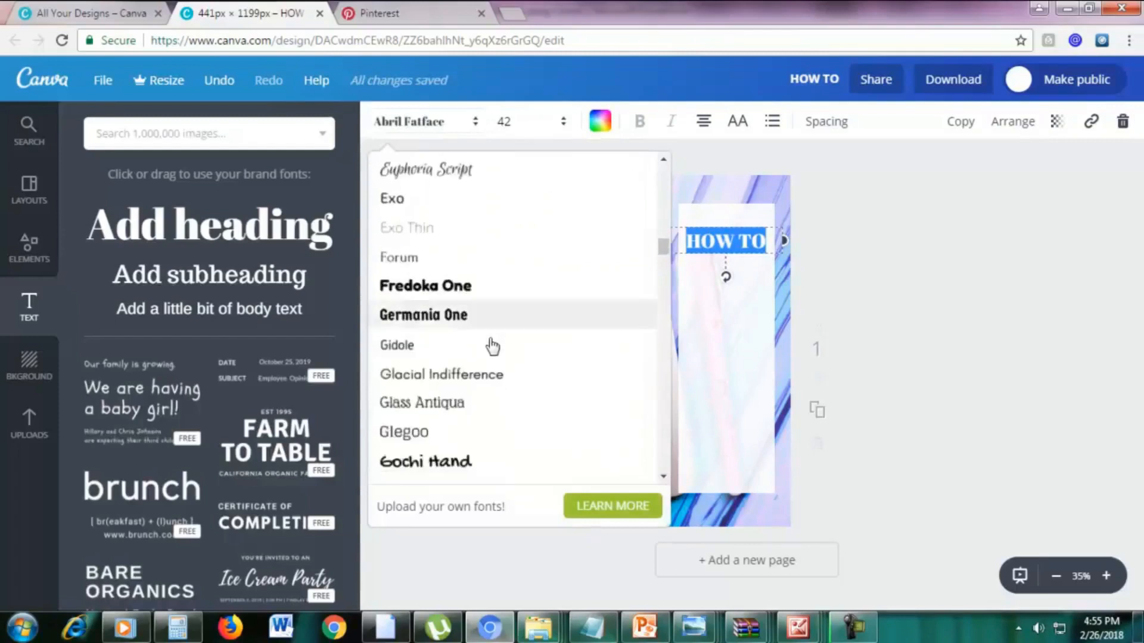
pyautogui.scroll(3, 490, 355)
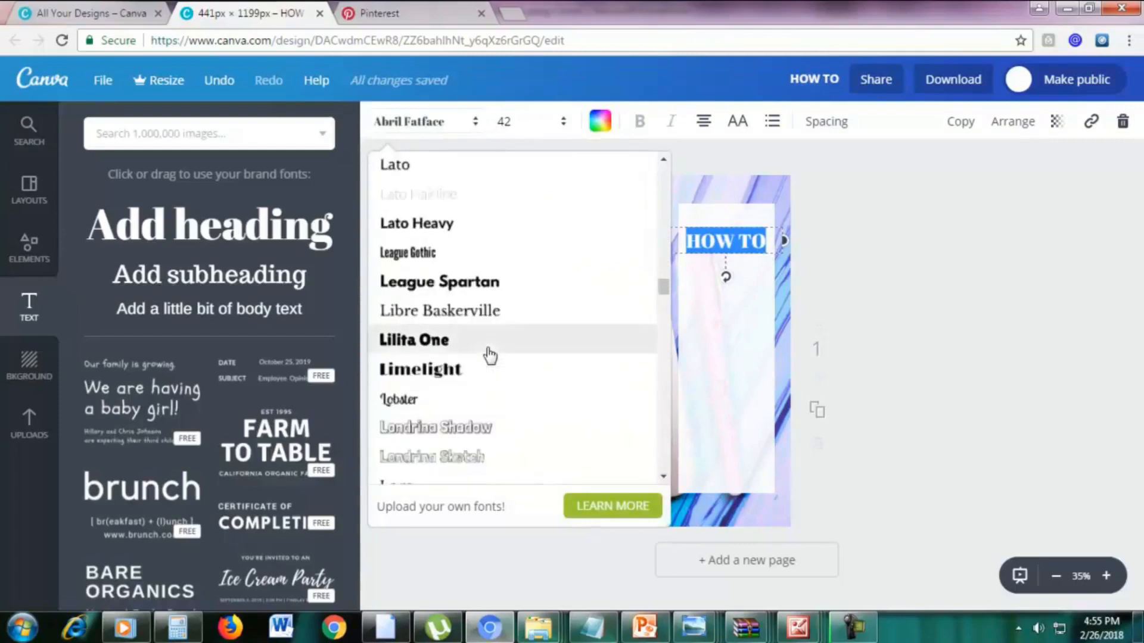
pyautogui.click(466, 283)
pyautogui.click(858, 292)
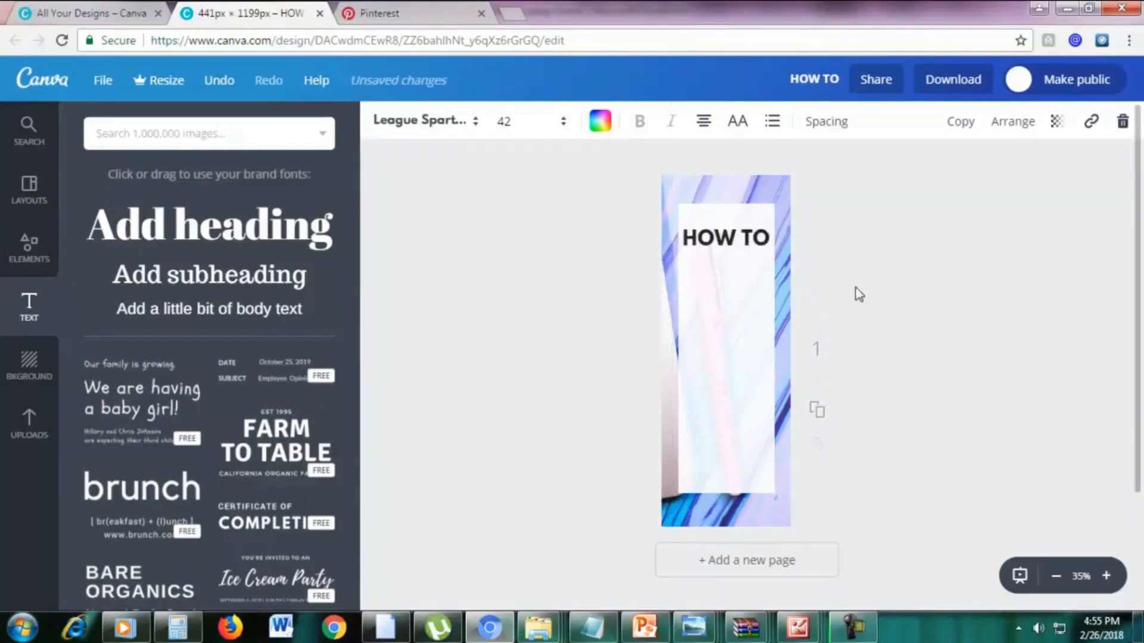
# Duplicate the "HOW TO" heading, position the copy directly beneath it and change its text to "START A".
pyautogui.click(739, 237)
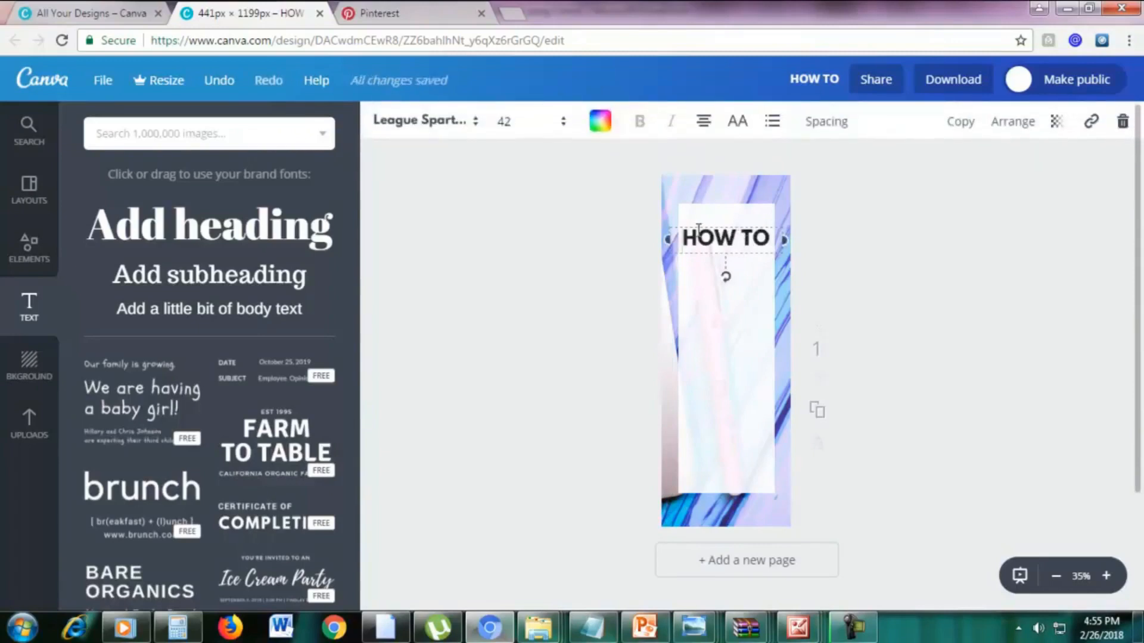
pyautogui.click(959, 121)
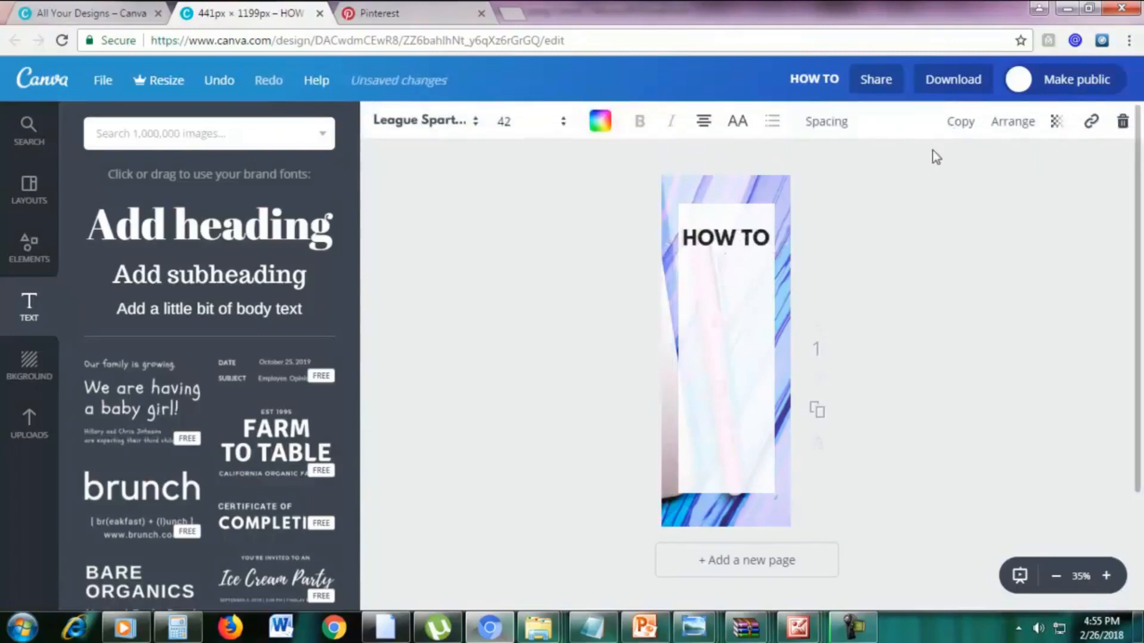
pyautogui.moveTo(751, 229); pyautogui.dragTo(743, 251)
pyautogui.doubleClick(739, 264)
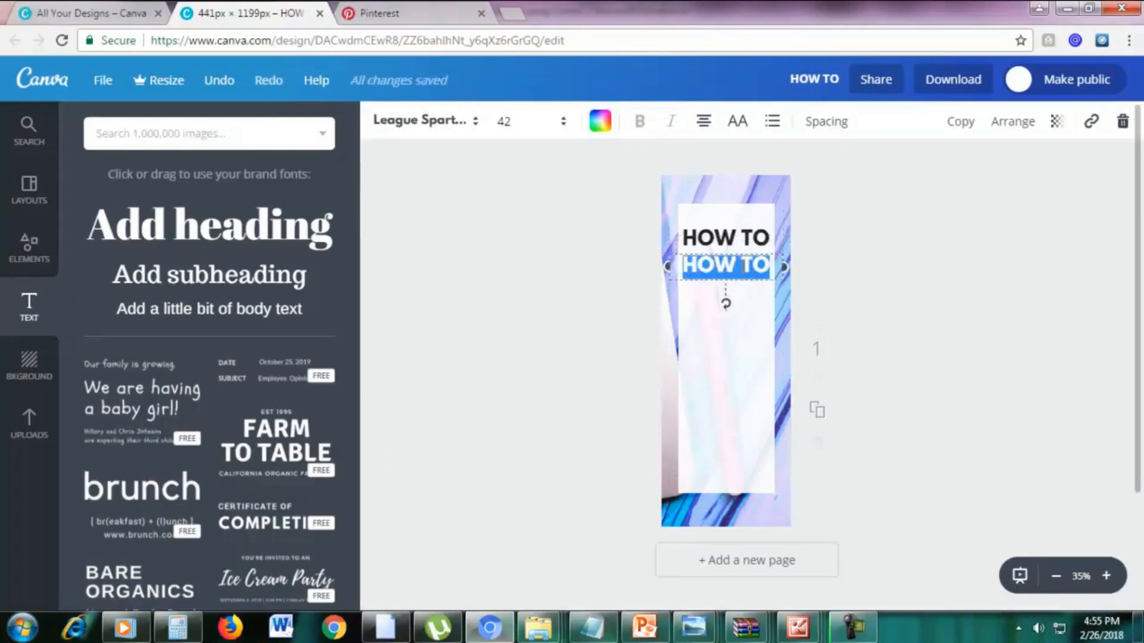
pyautogui.write('START A')
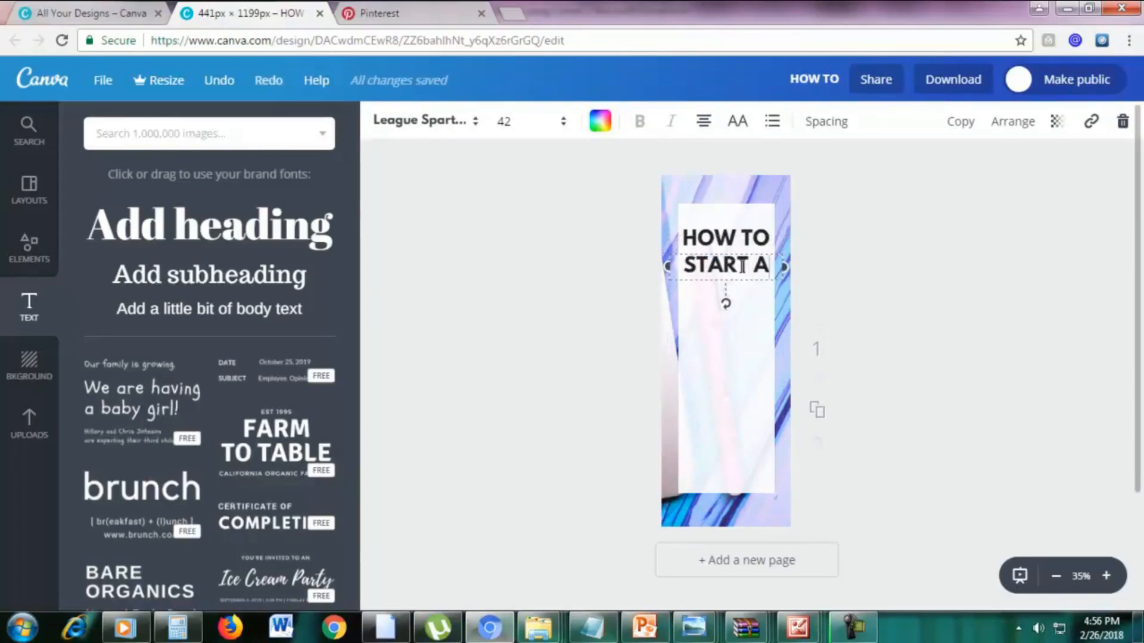
pyautogui.moveTo(750, 279); pyautogui.dragTo(749, 269)
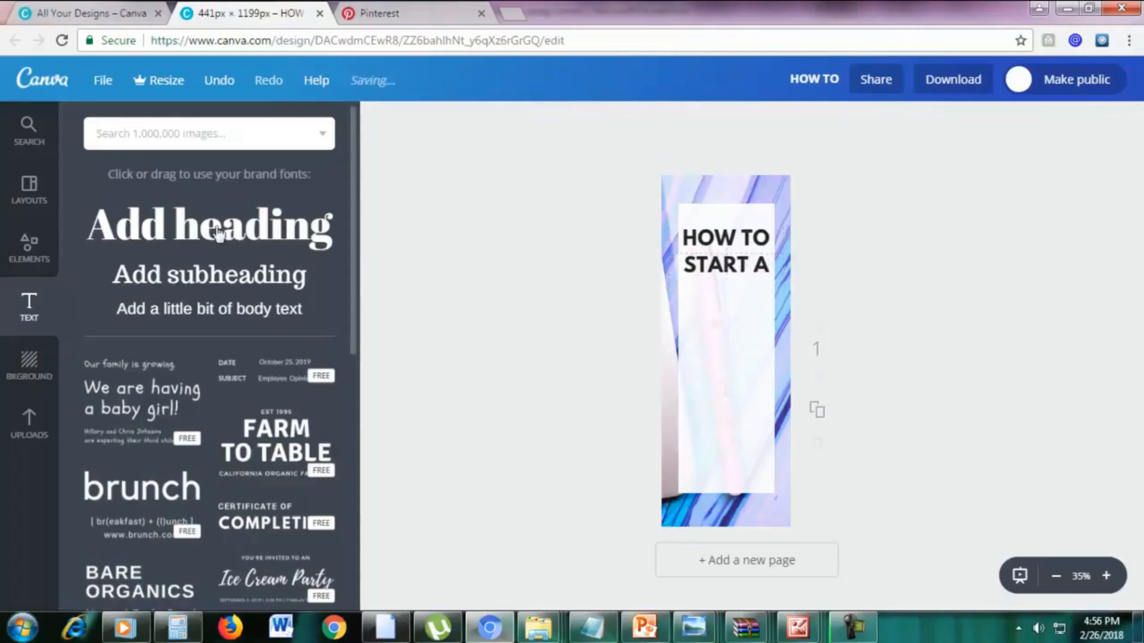
# Add another heading reading "Blog" and place it centred just below the "START A" line.
pyautogui.click(154, 227)
pyautogui.click(758, 369)
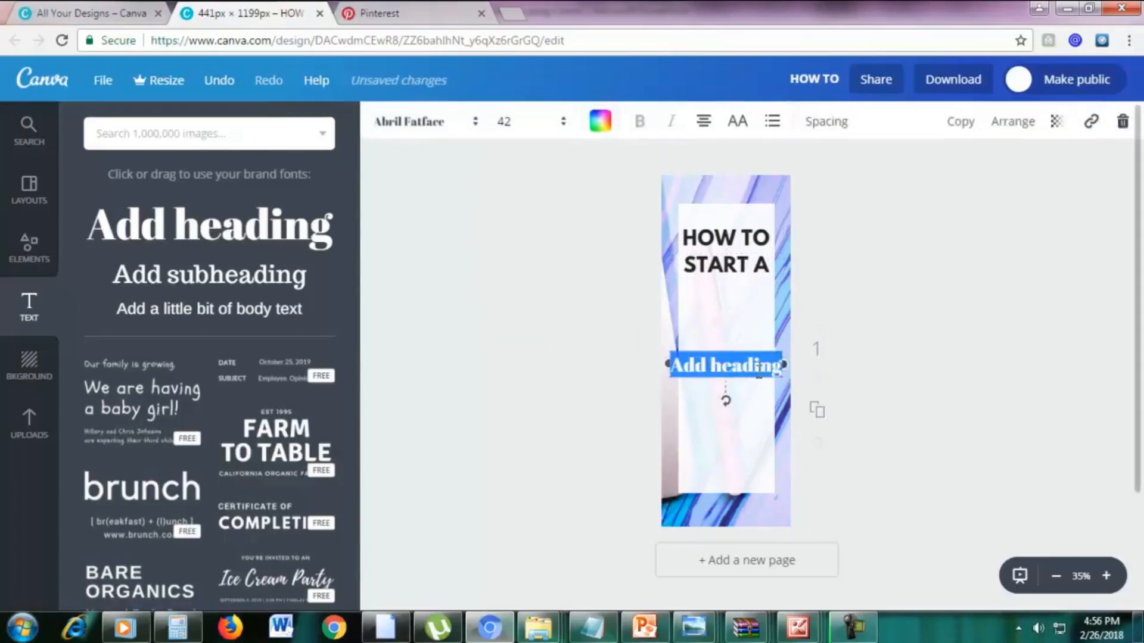
pyautogui.write('h')
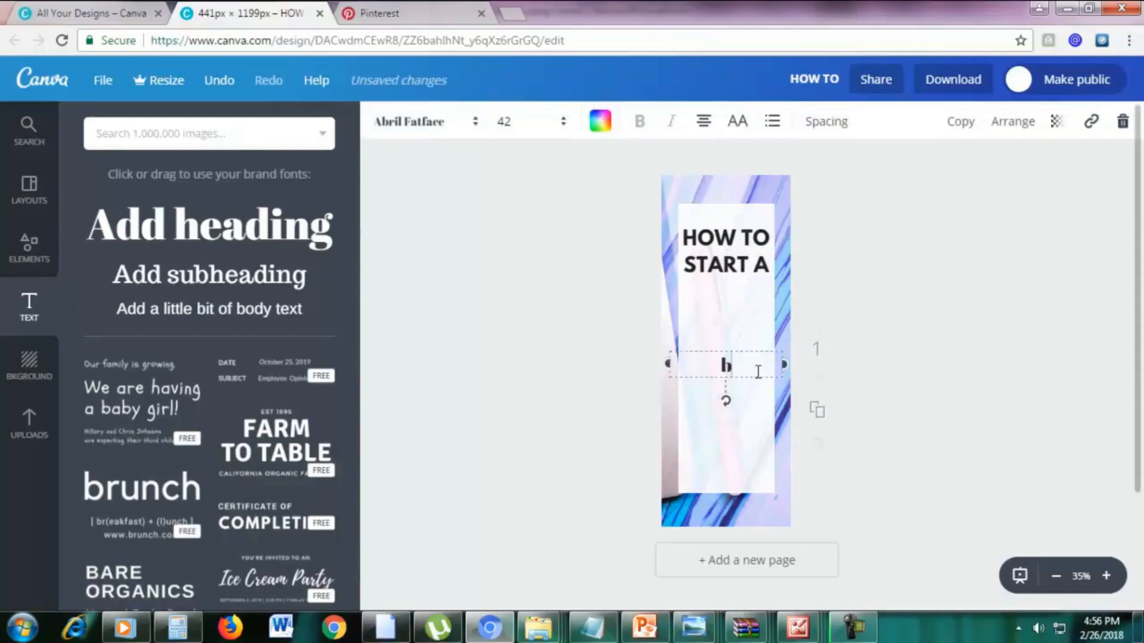
pyautogui.write('log')
pyautogui.moveTo(744, 339); pyautogui.dragTo(745, 285)
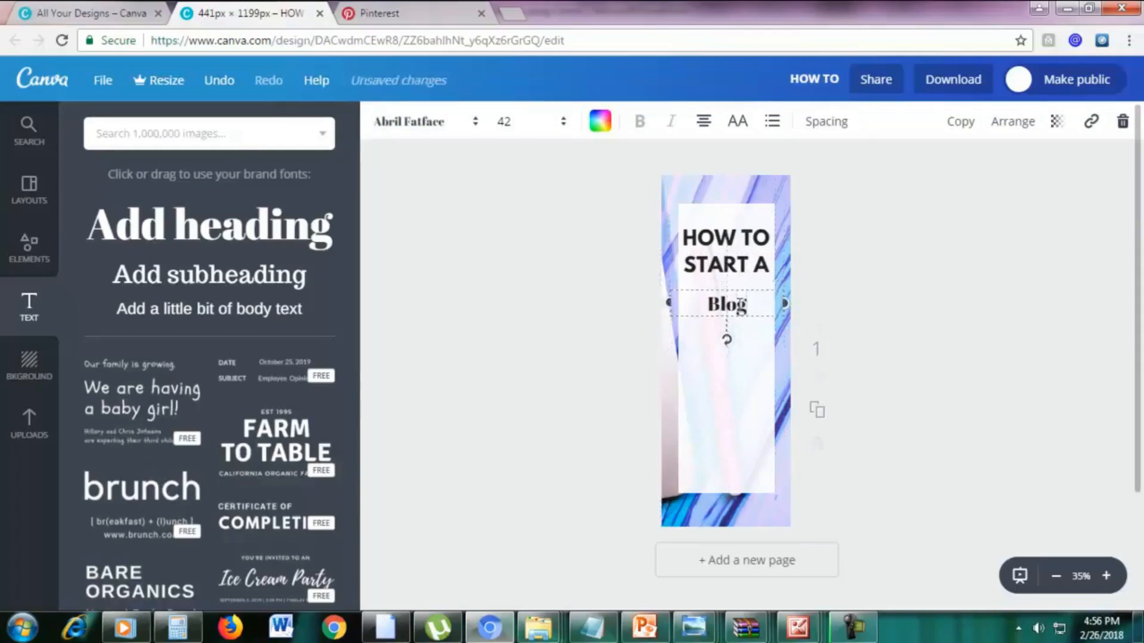
# Set the font size of the "Blog" heading to 80.
pyautogui.doubleClick(739, 304)
pyautogui.click(505, 123)
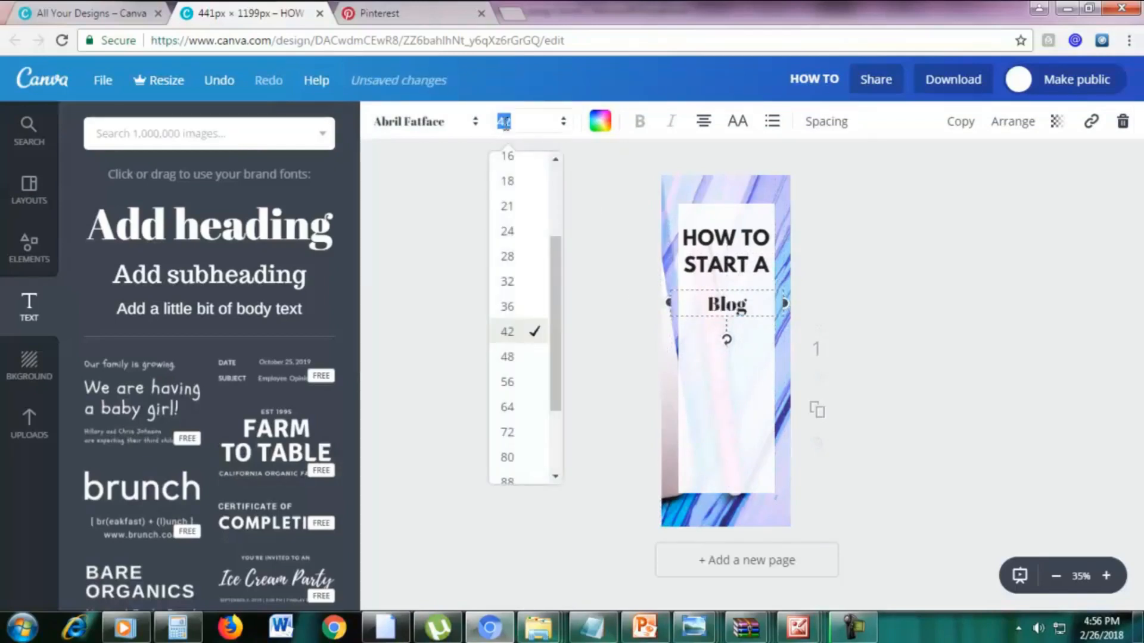
pyautogui.write('80')
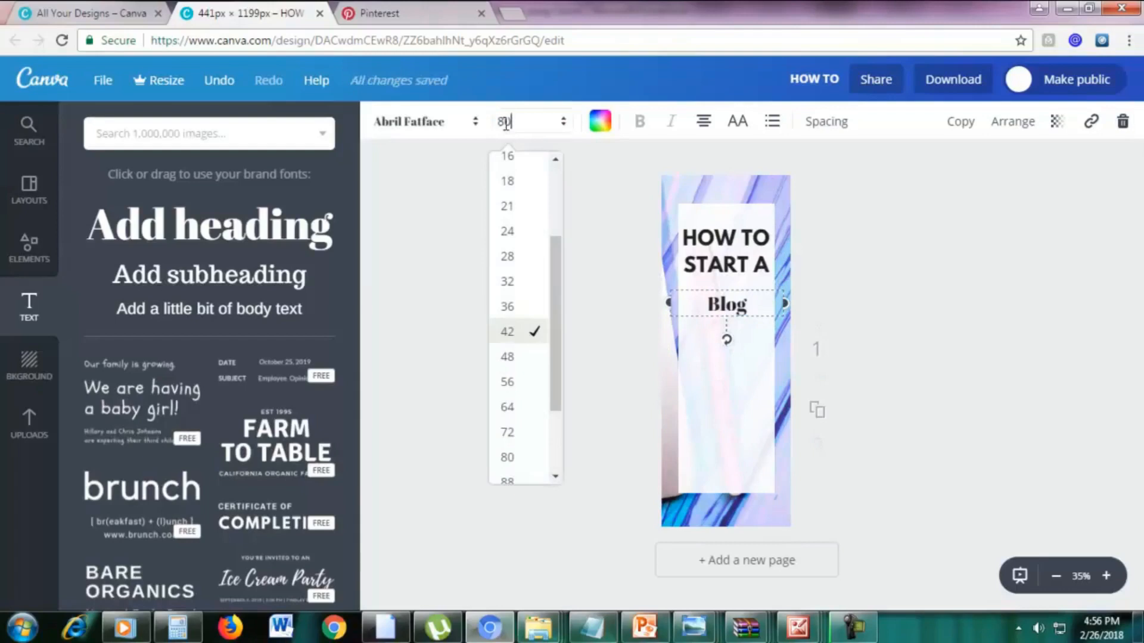
pyautogui.press('Return')
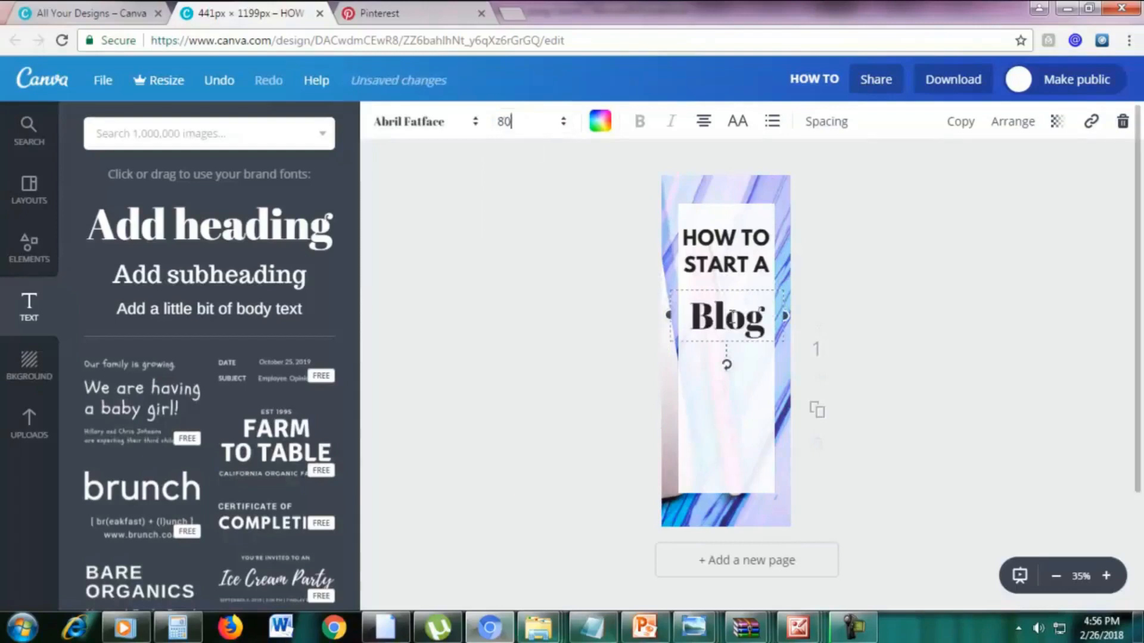
# Change the font of the "Blog" heading to Pacifico.
pyautogui.doubleClick(743, 322)
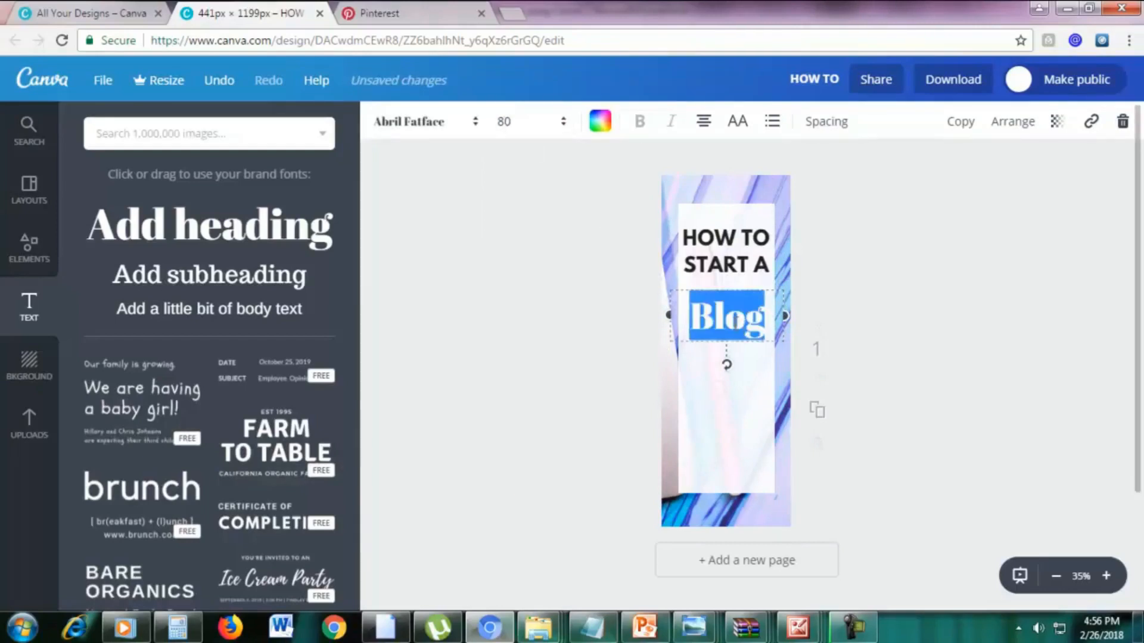
pyautogui.click(430, 126)
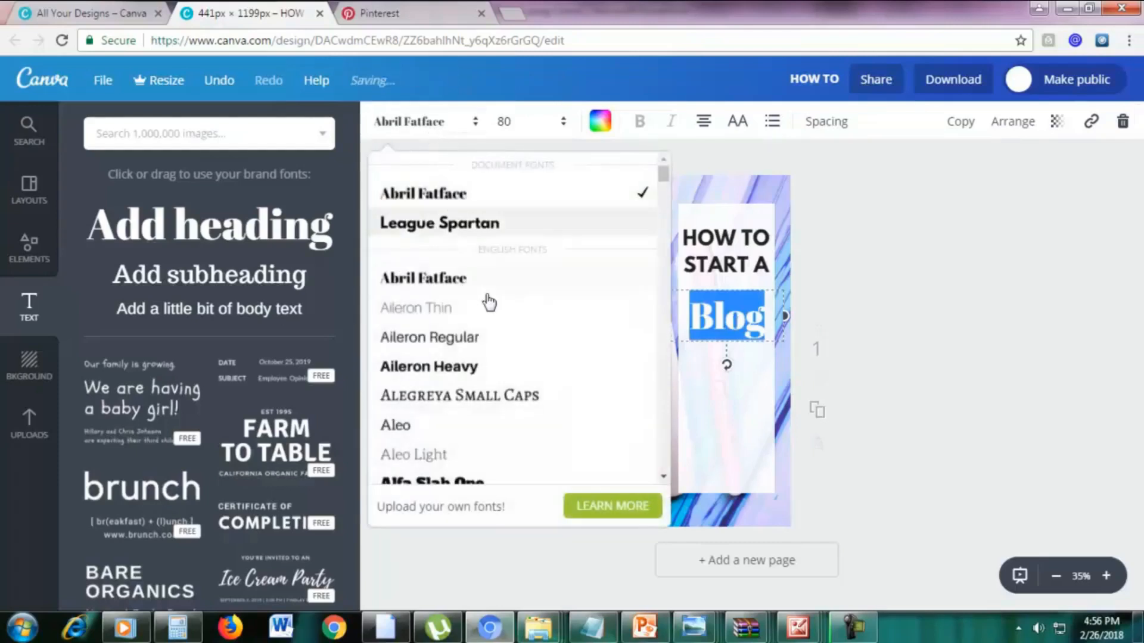
pyautogui.scroll(-10, 485, 304)
pyautogui.scroll(-12, 494, 338)
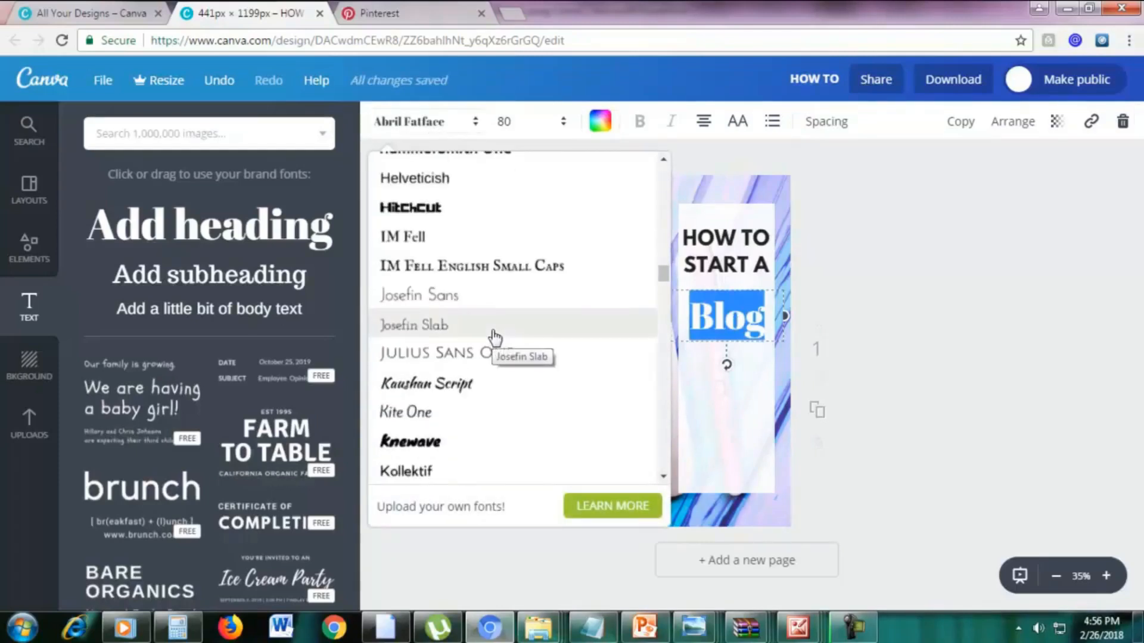
pyautogui.scroll(-12, 493, 338)
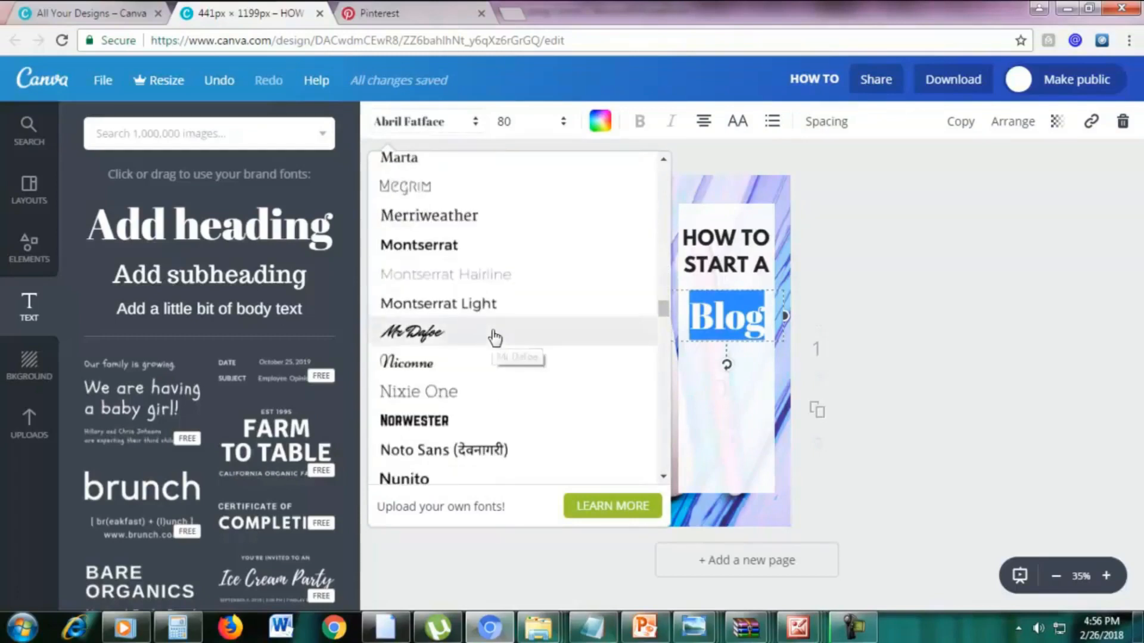
pyautogui.scroll(-7, 493, 338)
pyautogui.scroll(1, 493, 332)
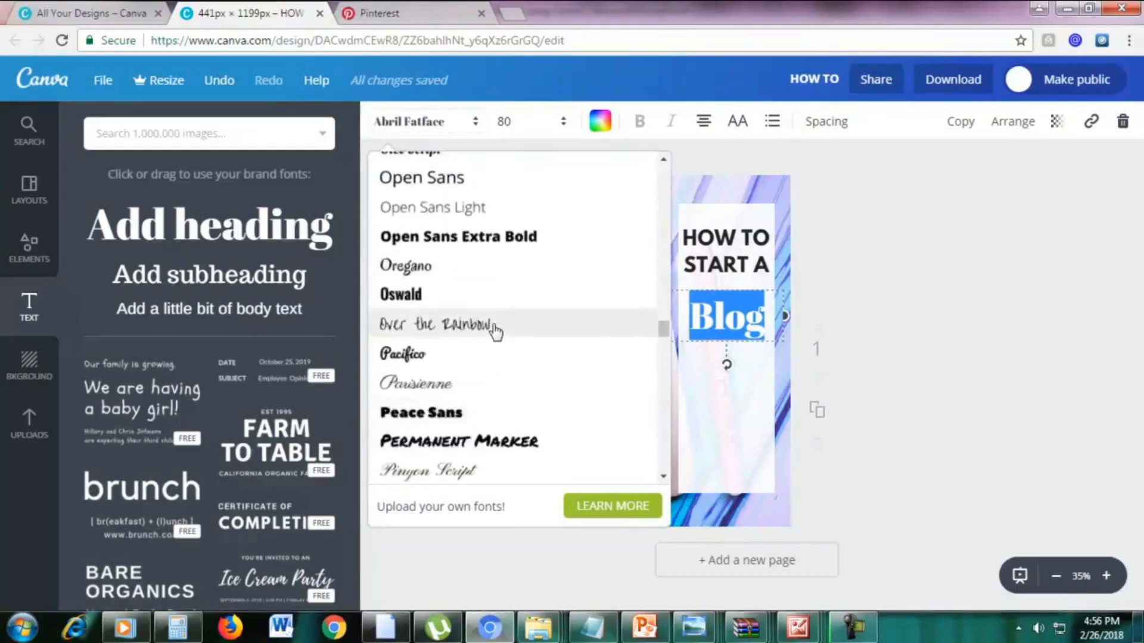
pyautogui.click(489, 357)
pyautogui.click(764, 327)
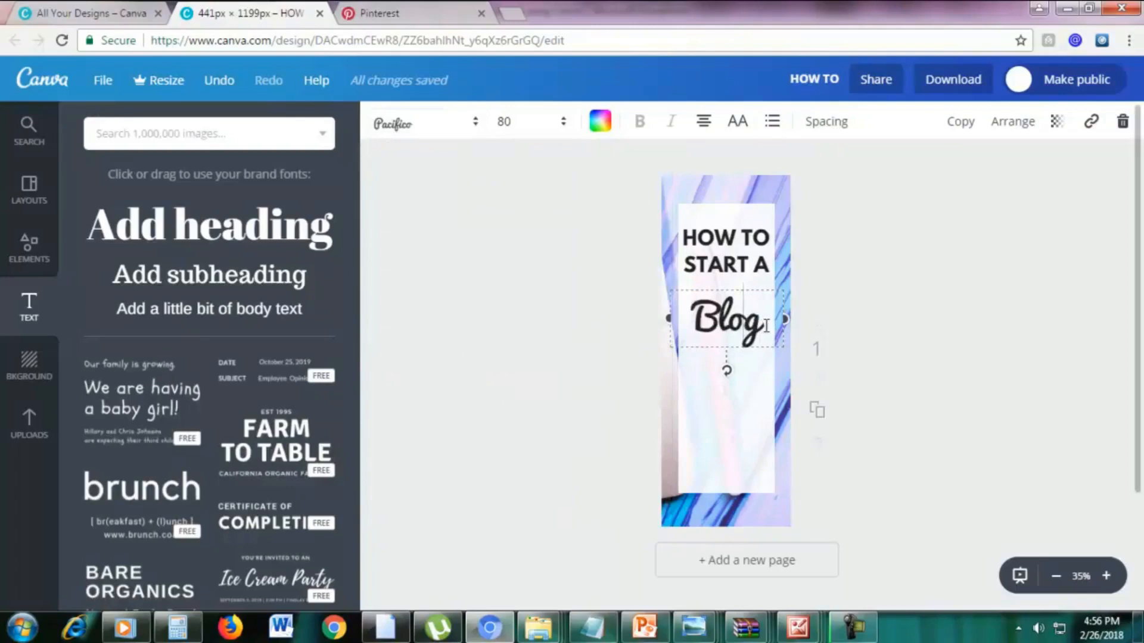
# Recolour the "Blog" text with the first pink from the document colours.
pyautogui.moveTo(766, 326); pyautogui.dragTo(700, 324)
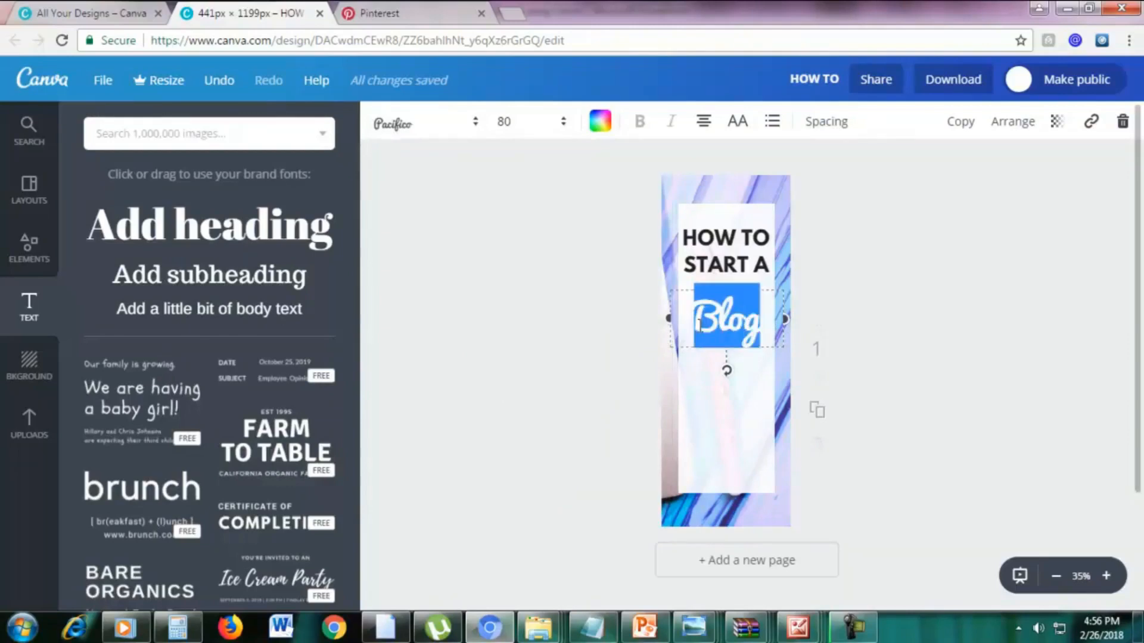
pyautogui.click(600, 132)
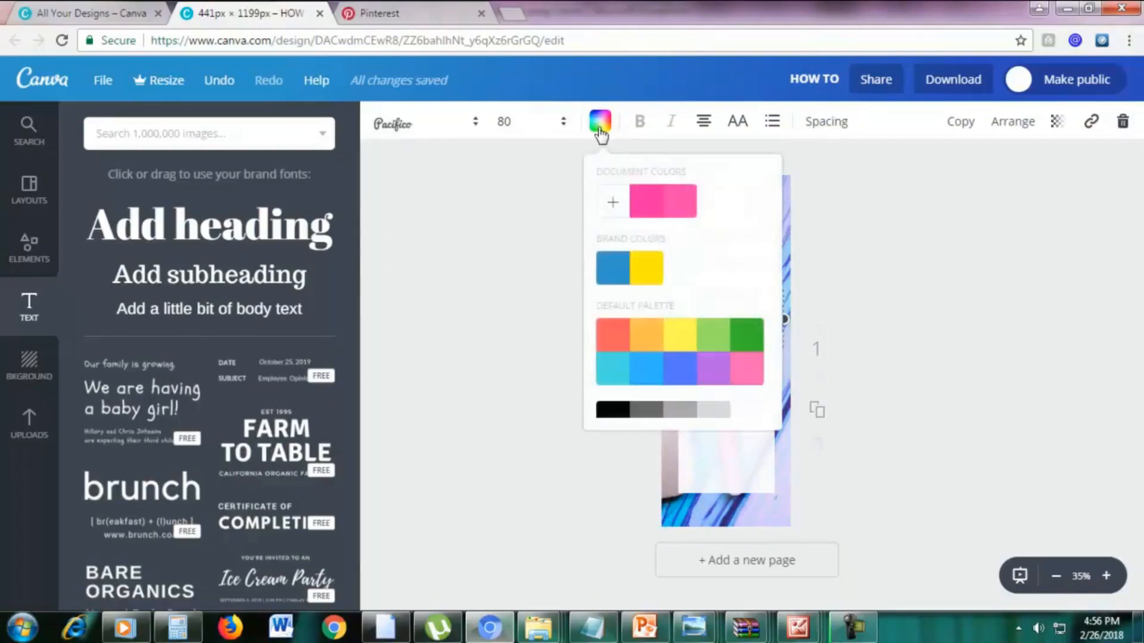
pyautogui.click(649, 207)
pyautogui.click(927, 263)
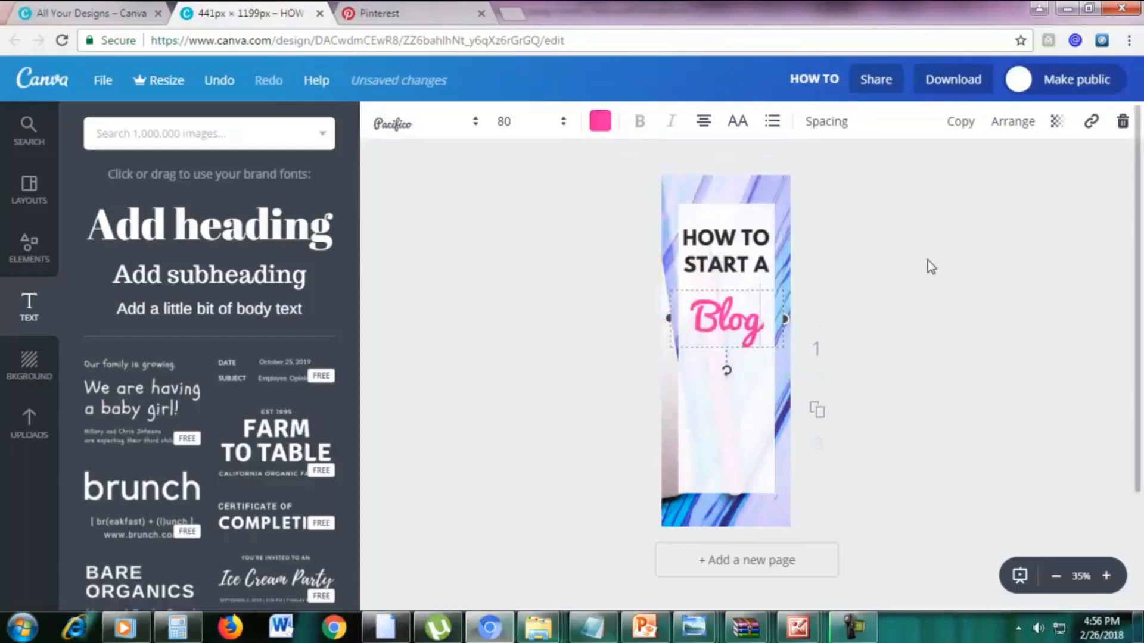
# Move the "START A" line slightly lower so it sits midway between "HOW TO" and "Blog".
pyautogui.moveTo(747, 250); pyautogui.dragTo(749, 268)
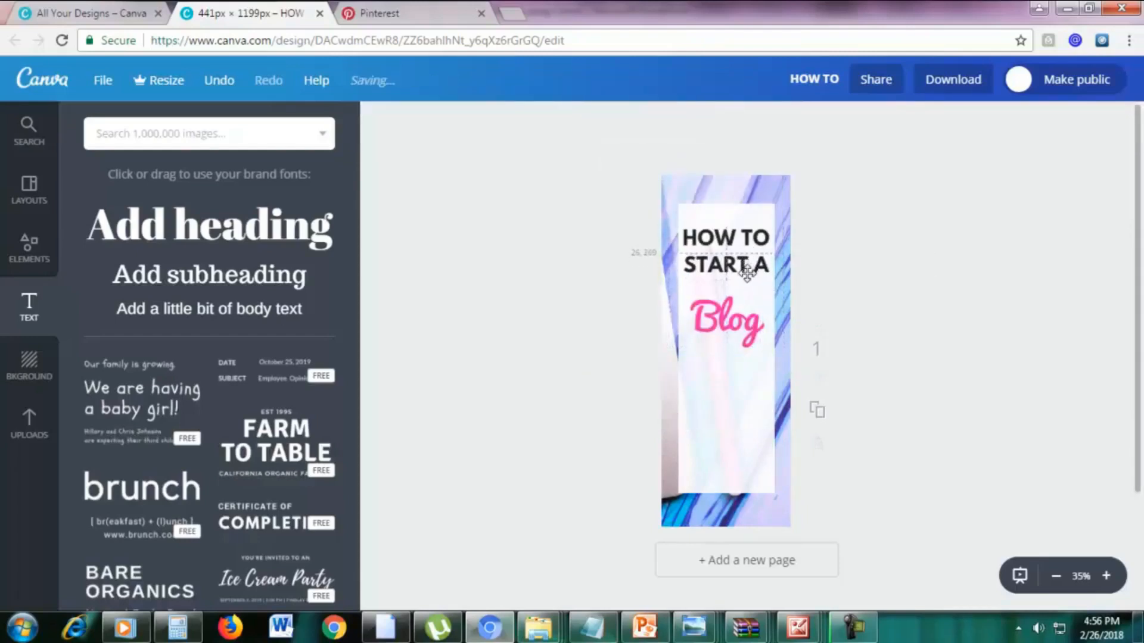
pyautogui.click(745, 243)
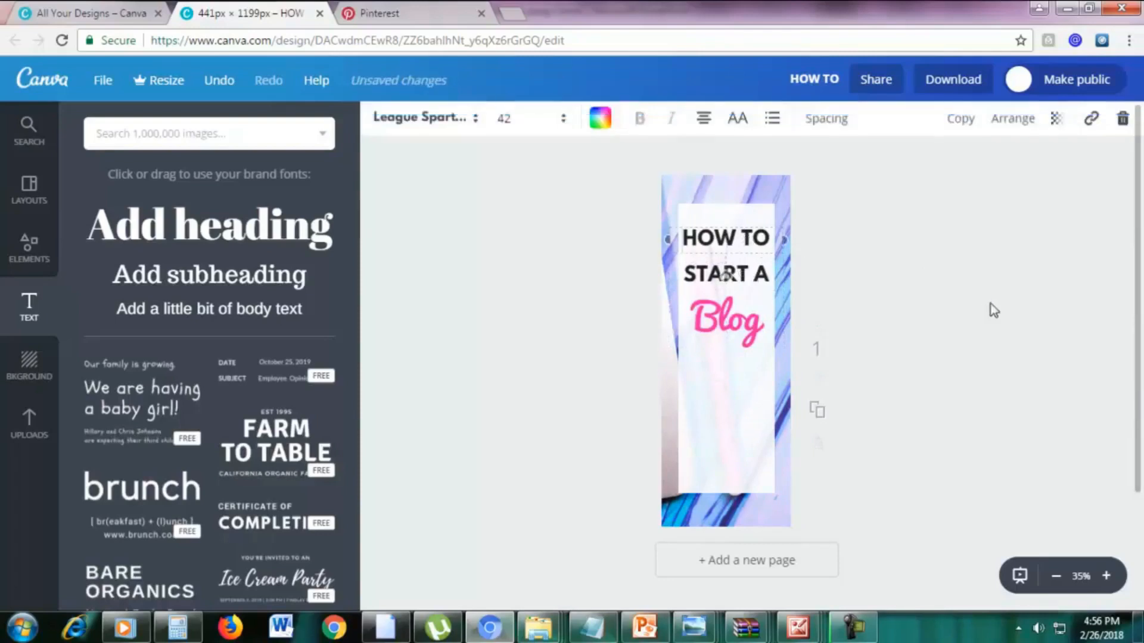
pyautogui.click(990, 303)
# Duplicate the "START A" line, centre the copy just below "Blog" and change its text to "IN JUST".
pyautogui.click(745, 280)
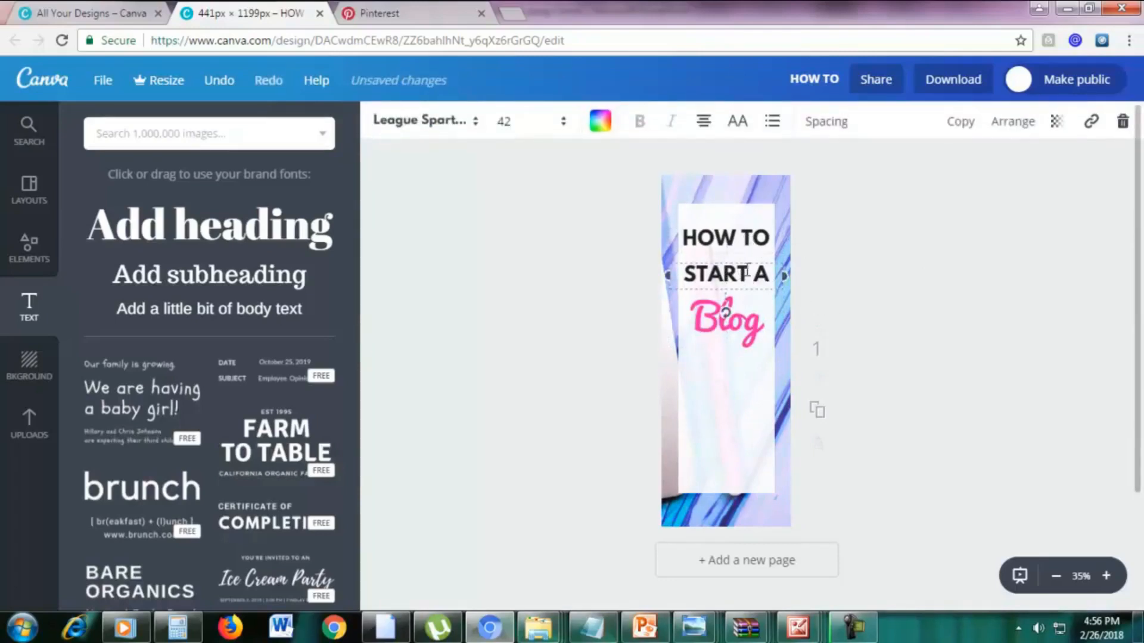
pyautogui.hotkey('ctrl', 'd')
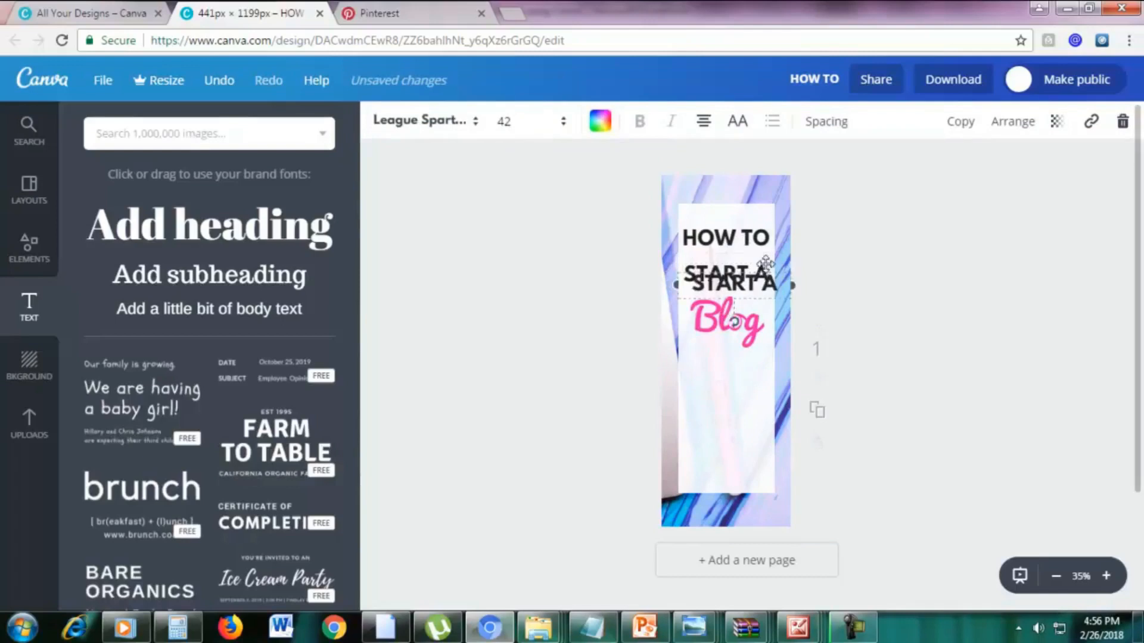
pyautogui.moveTo(769, 273); pyautogui.dragTo(756, 360)
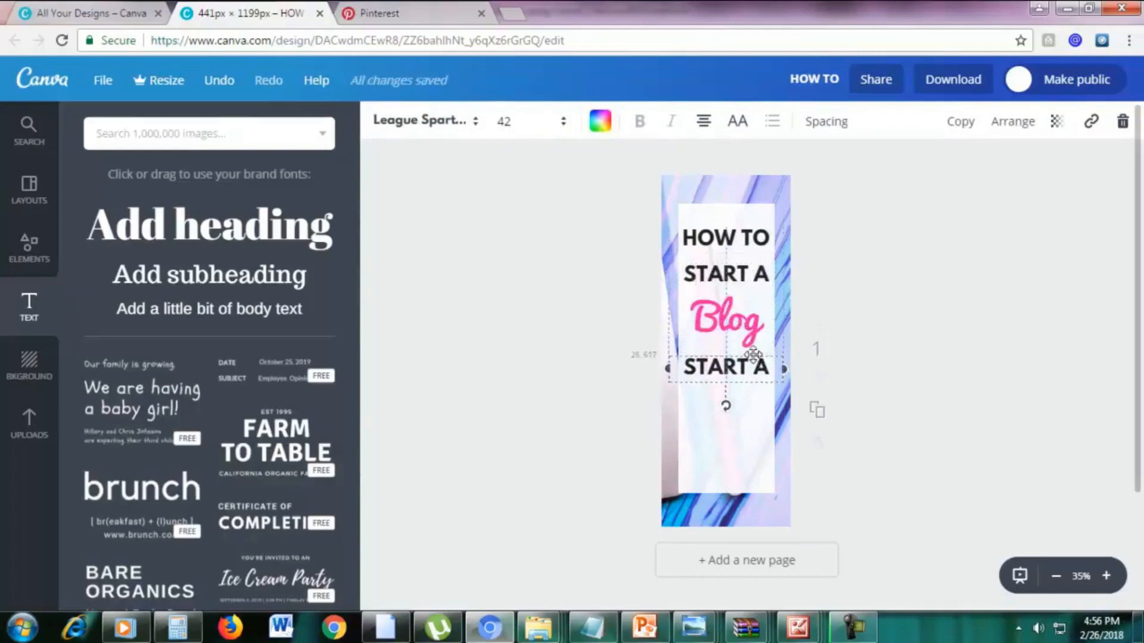
pyautogui.tripleClick(757, 367)
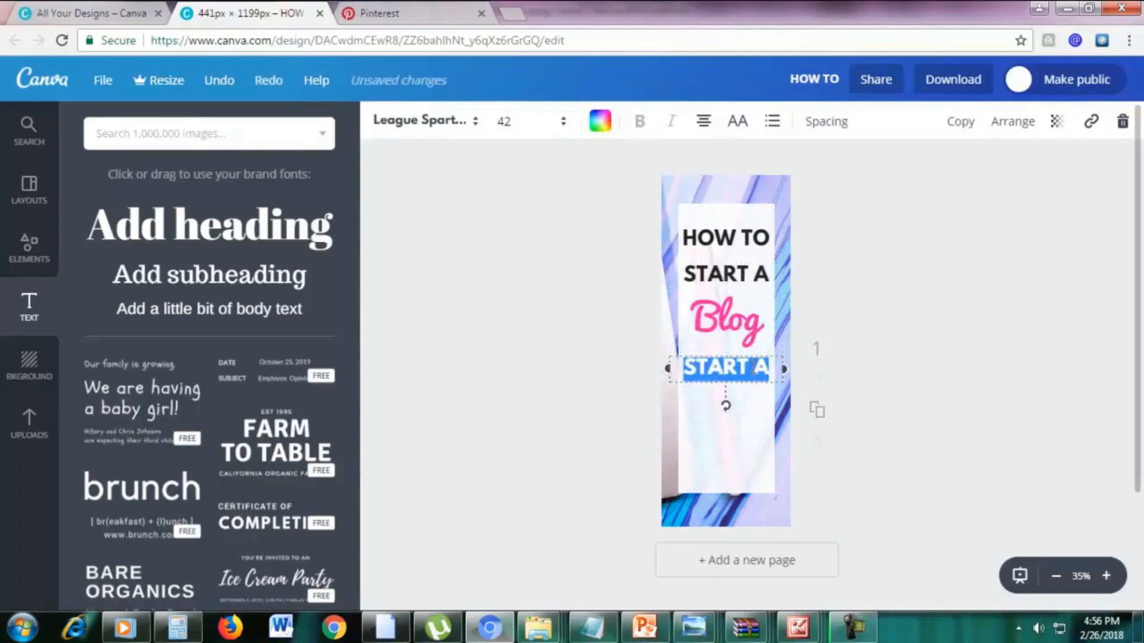
pyautogui.write('in')
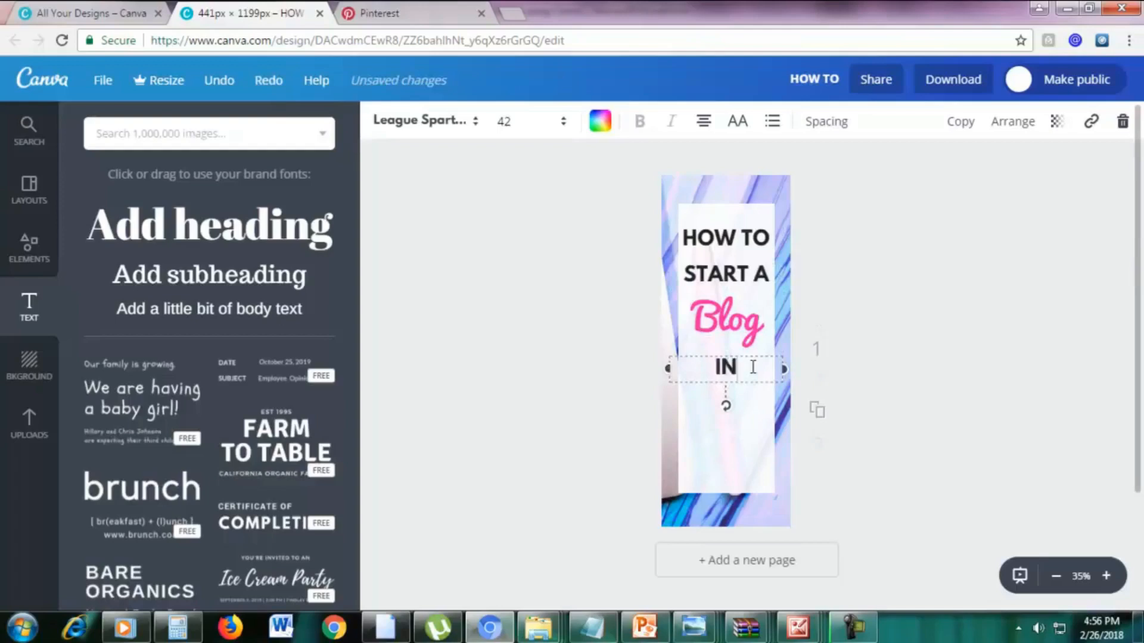
pyautogui.write(' just')
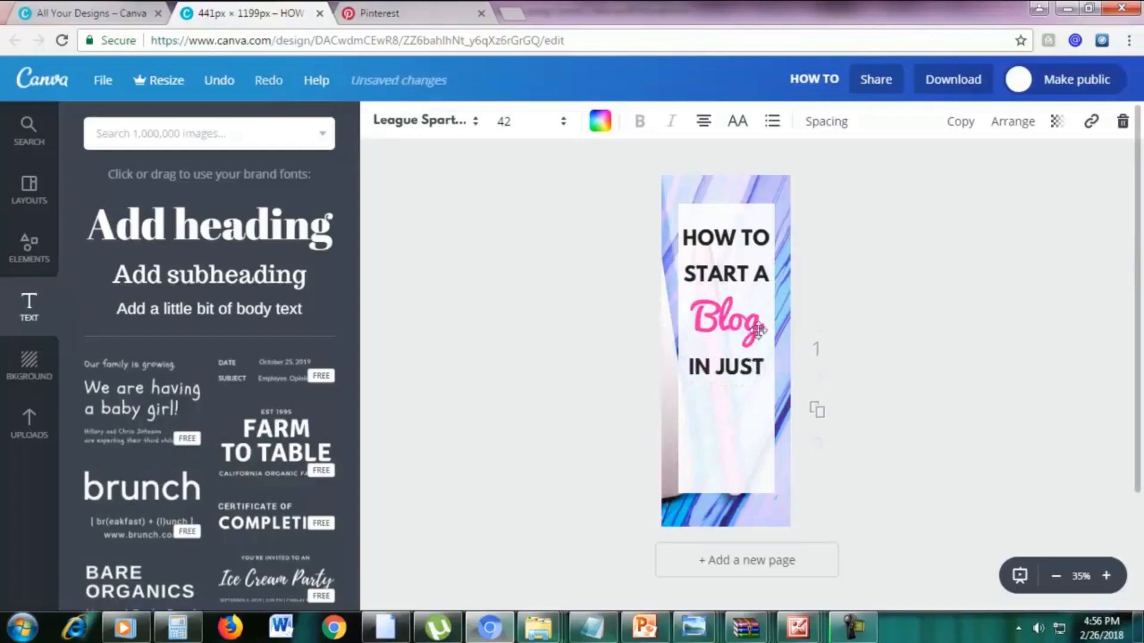
# Duplicate the pink "Blog" heading, place the copy centred beneath "IN JUST" and change its text to "20".
pyautogui.click(752, 331)
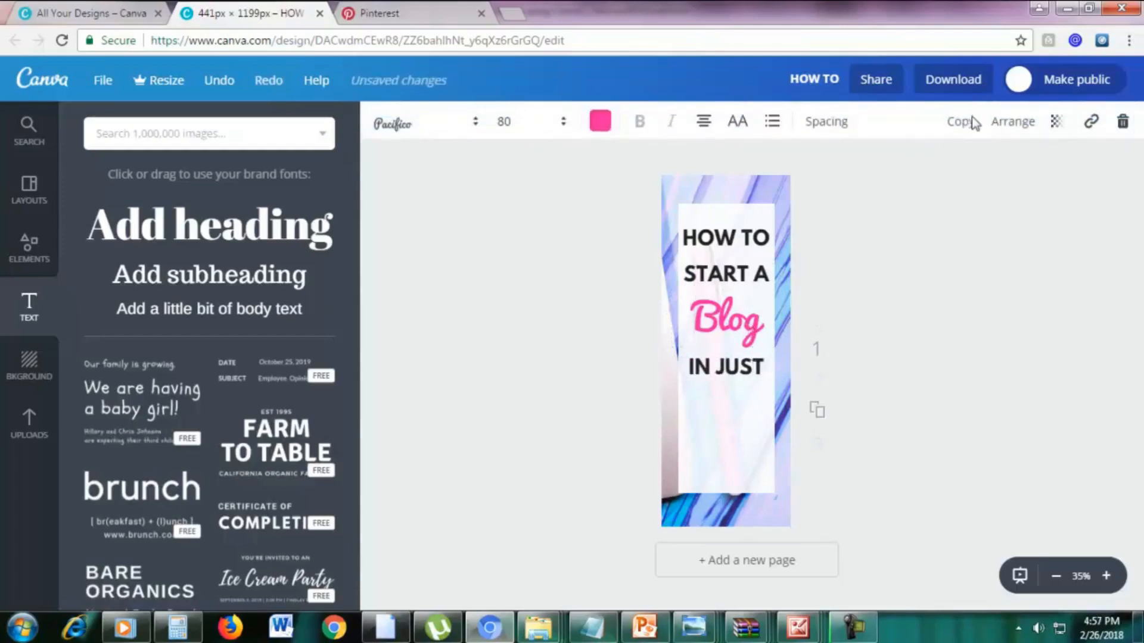
pyautogui.click(971, 122)
pyautogui.moveTo(784, 314); pyautogui.dragTo(774, 390)
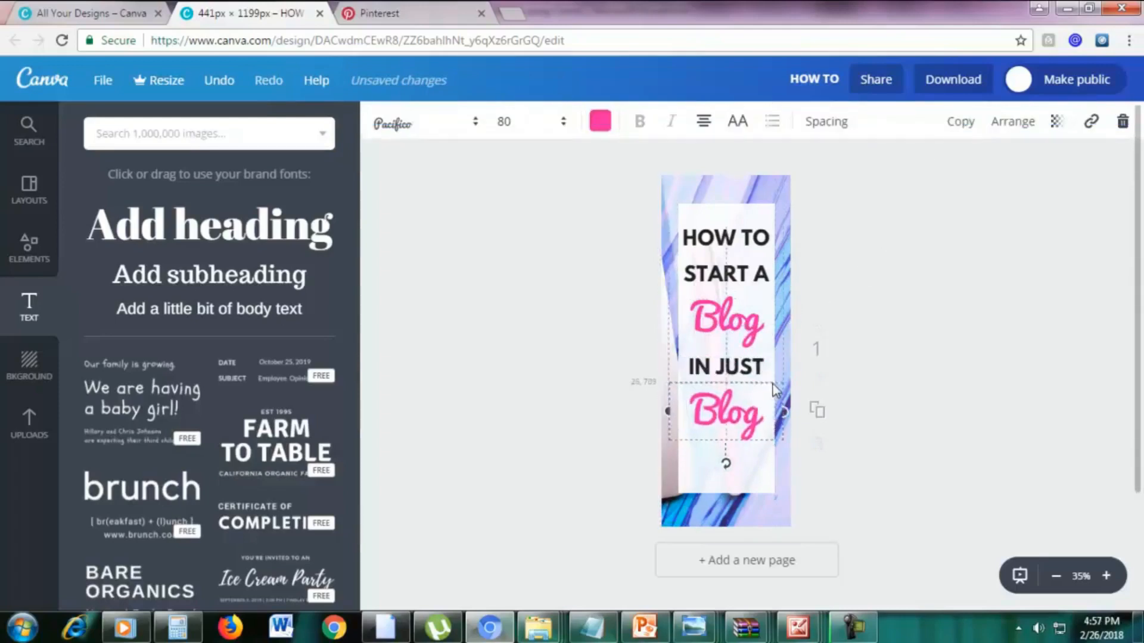
pyautogui.doubleClick(739, 400)
pyautogui.write('20')
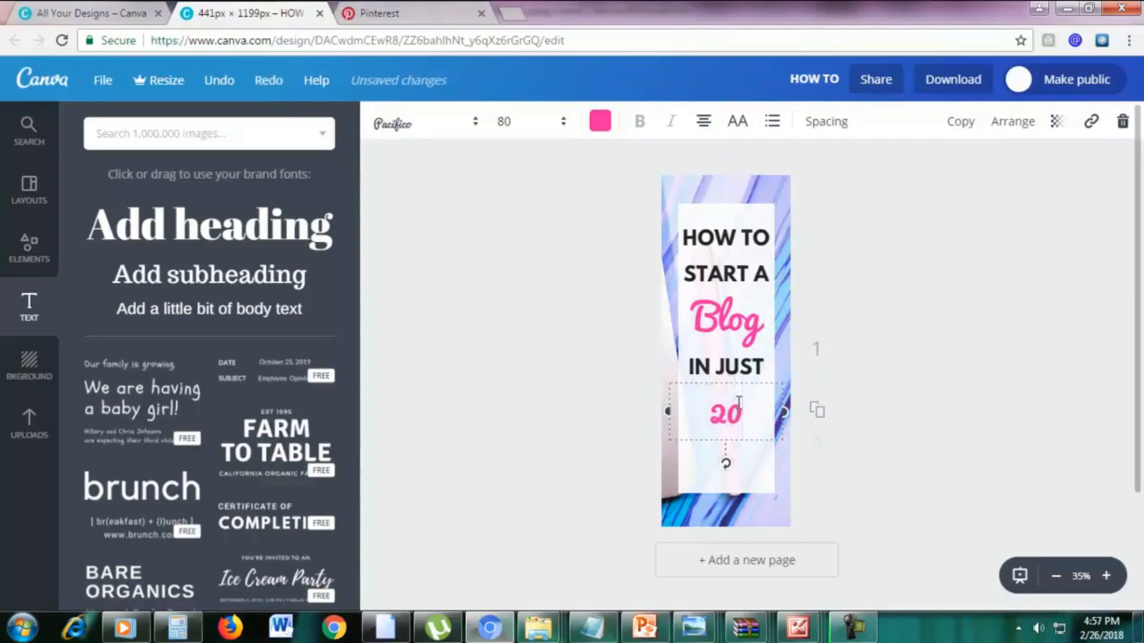
pyautogui.click(940, 425)
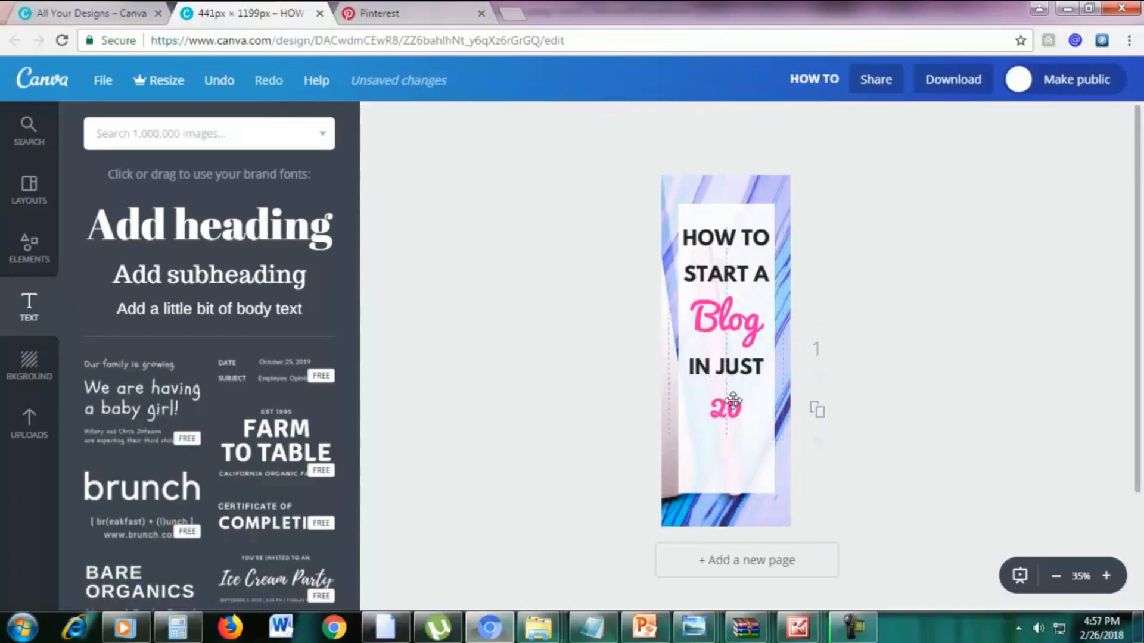
# Duplicate the "IN JUST" line, position the copy directly beneath the pink "20" and change its text to "MINUTES".
pyautogui.click(728, 366)
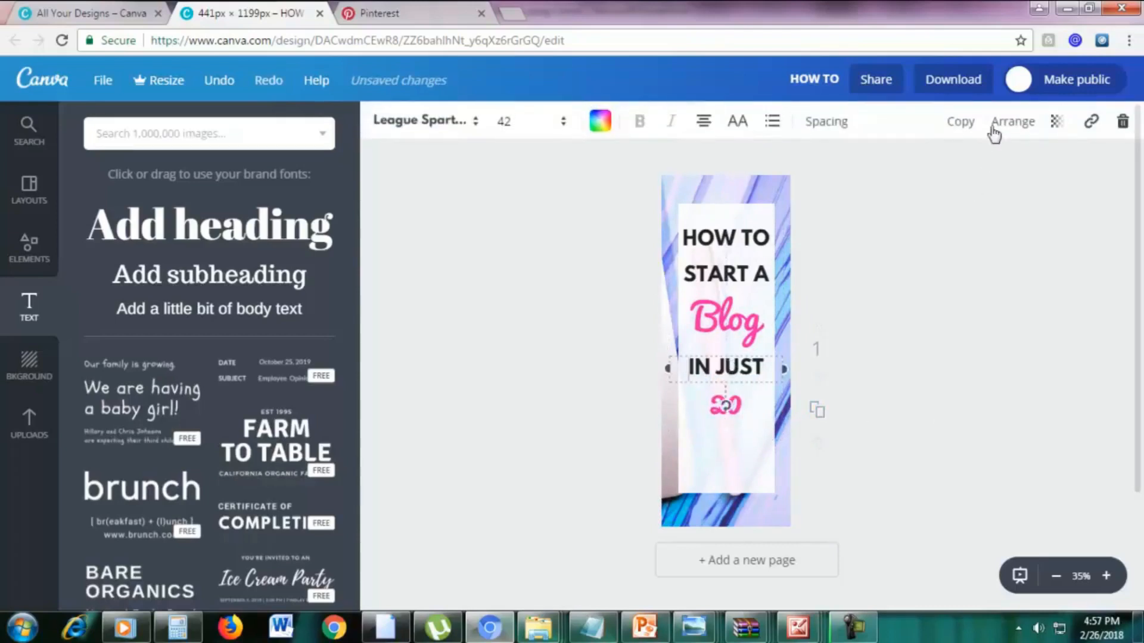
pyautogui.click(954, 132)
pyautogui.moveTo(738, 361); pyautogui.dragTo(727, 419)
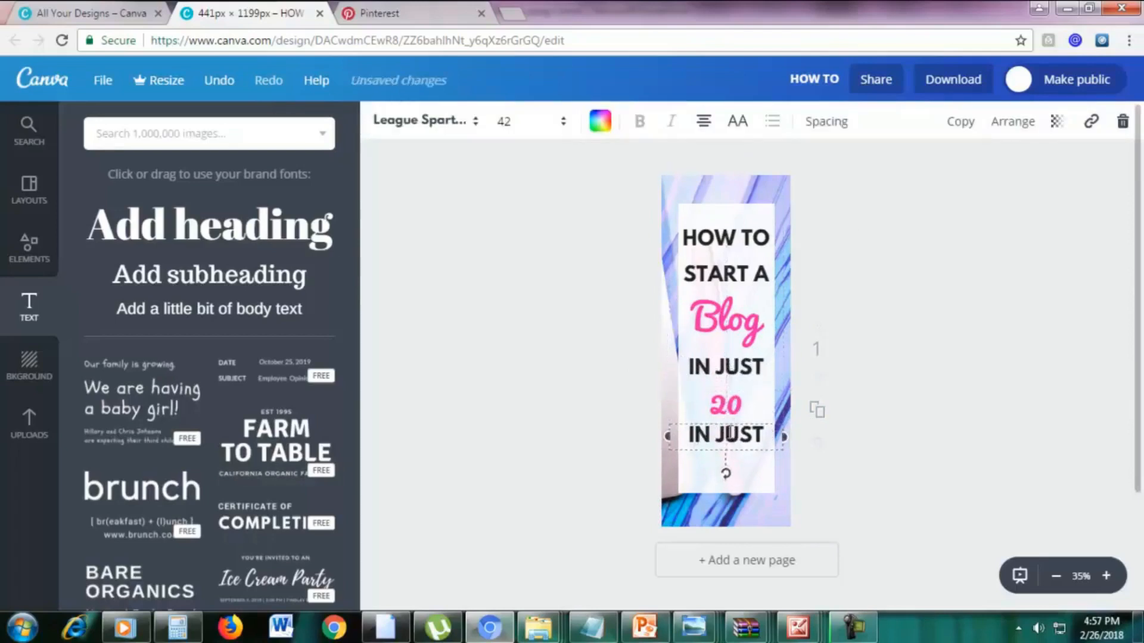
pyautogui.tripleClick(734, 434)
pyautogui.write('MINUTES')
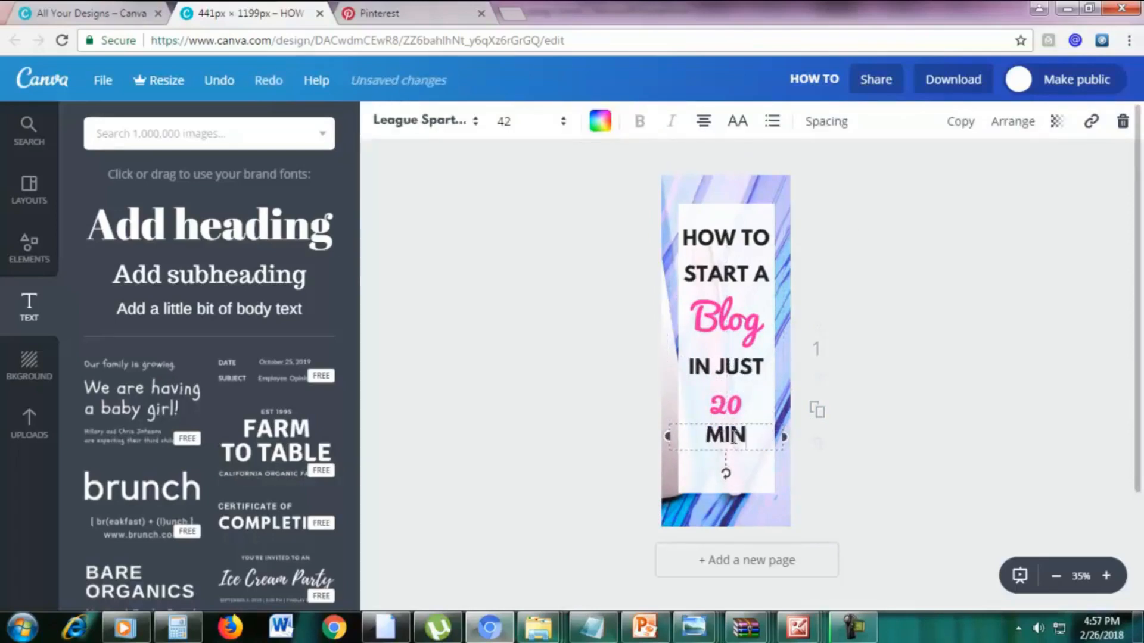
pyautogui.click(957, 422)
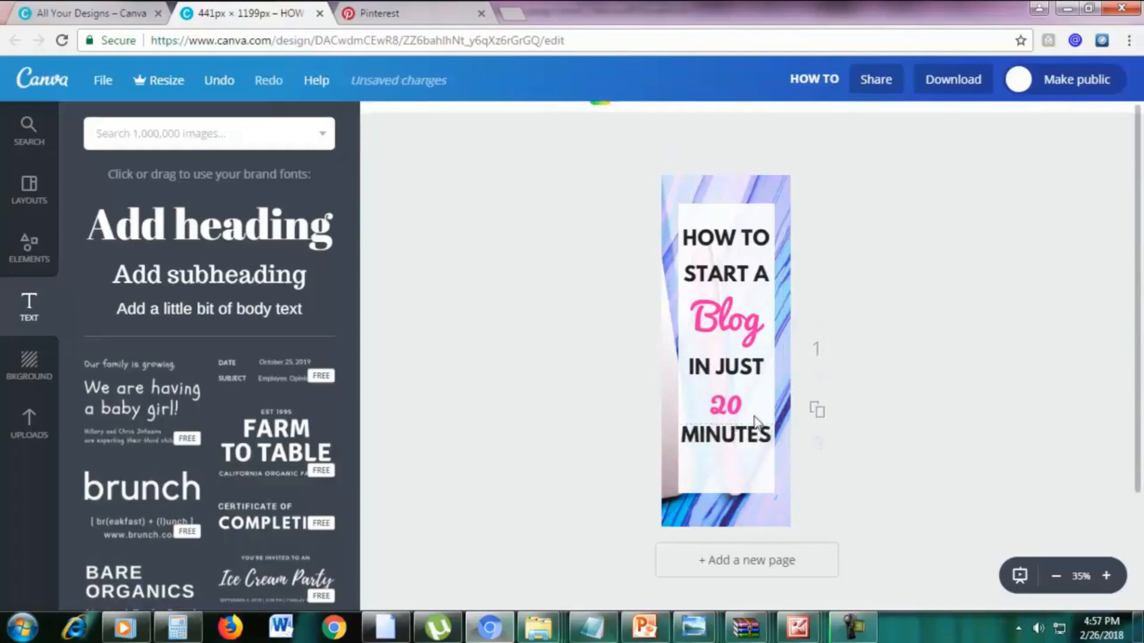
# Try a font size of 120 on the pink "20".
pyautogui.doubleClick(730, 409)
pyautogui.click(517, 124)
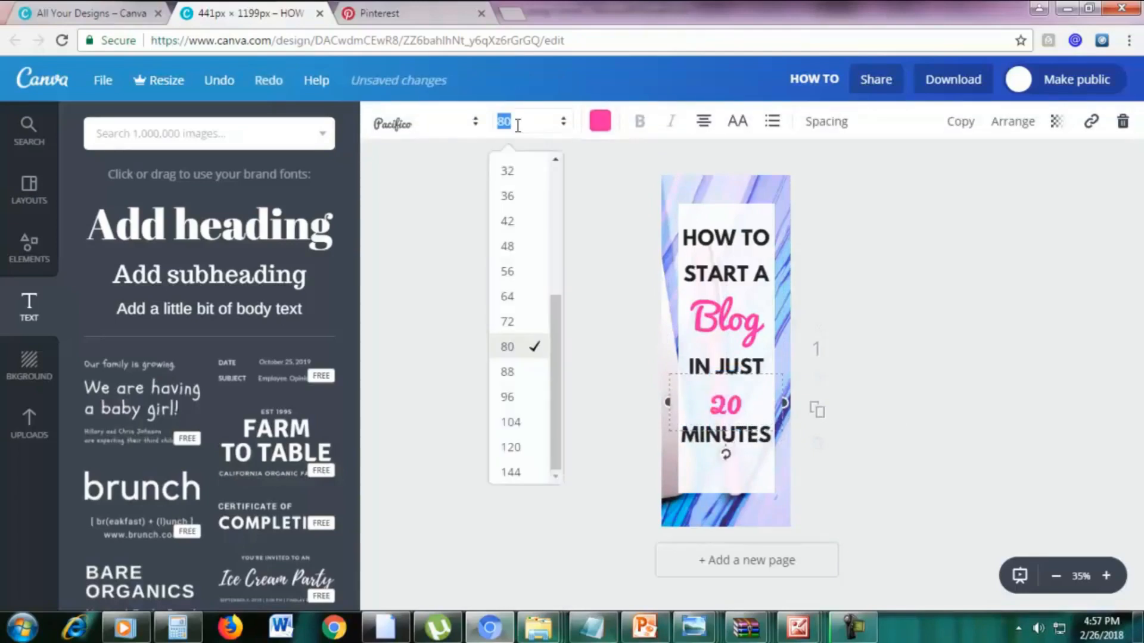
pyautogui.write('120')
pyautogui.press('Return')
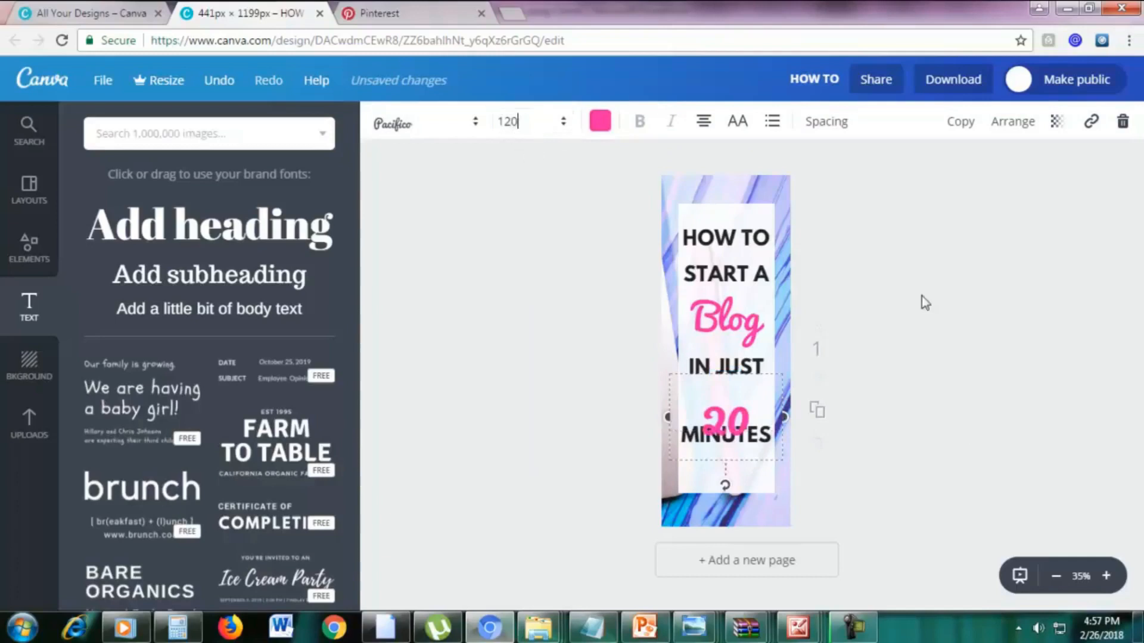
# Set the font size of the pink "20" to 110 and move it up between "IN JUST" and "MINUTES".
pyautogui.click(519, 121)
pyautogui.write('110')
pyautogui.press('Return')
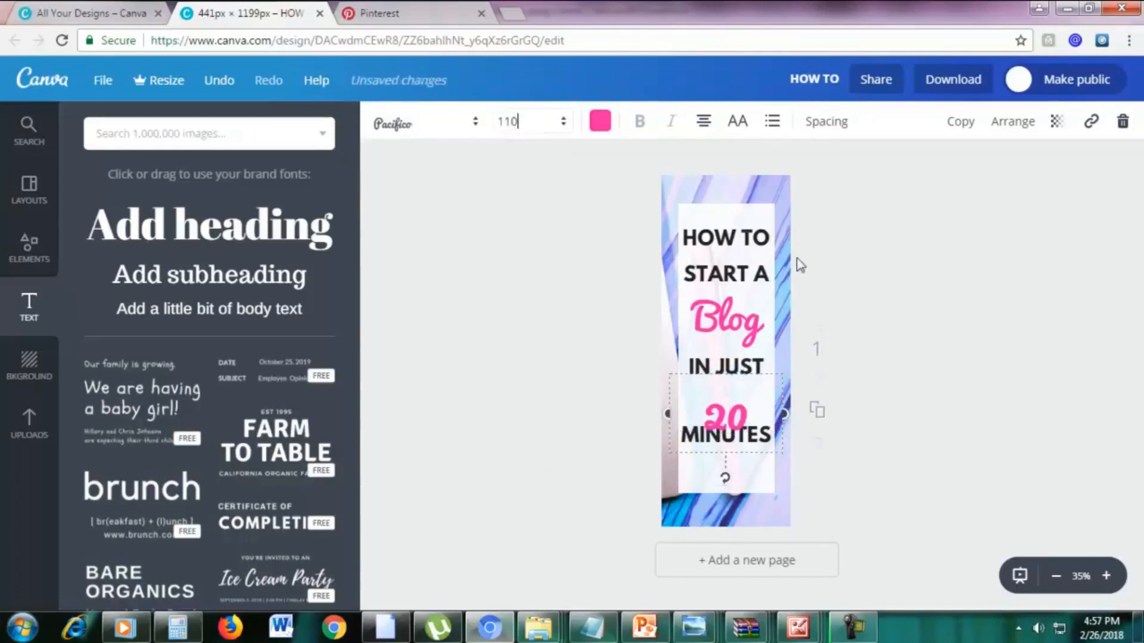
pyautogui.press('Escape')
pyautogui.moveTo(731, 401); pyautogui.dragTo(730, 395)
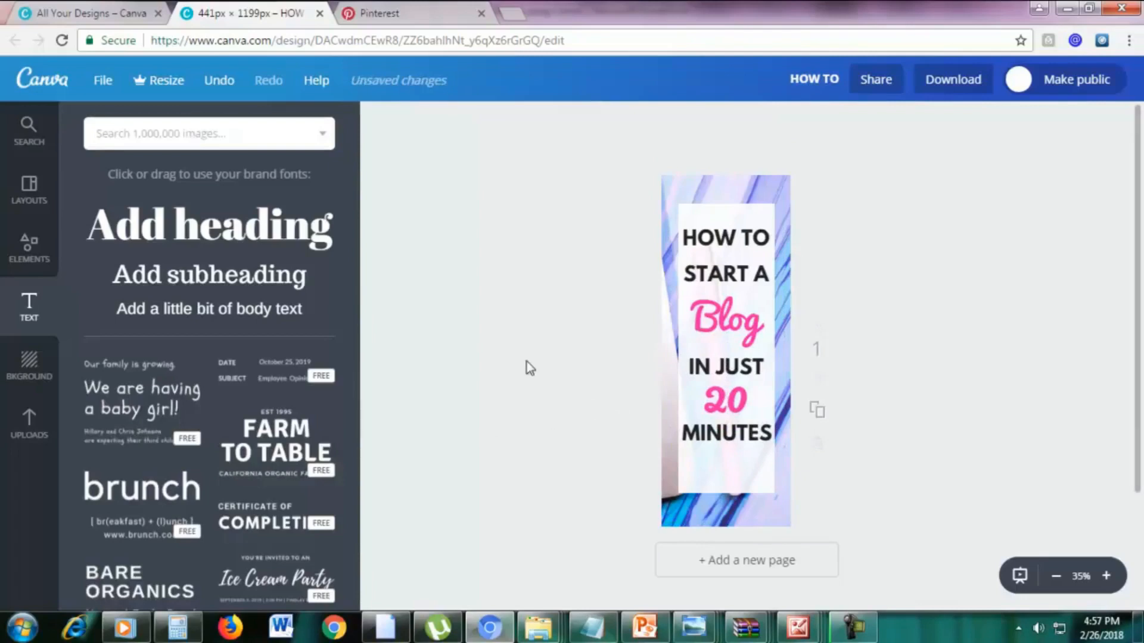
# Add a solid square shape as a full-width bar along the bottom edge of the design and colour it black.
pyautogui.click(30, 265)
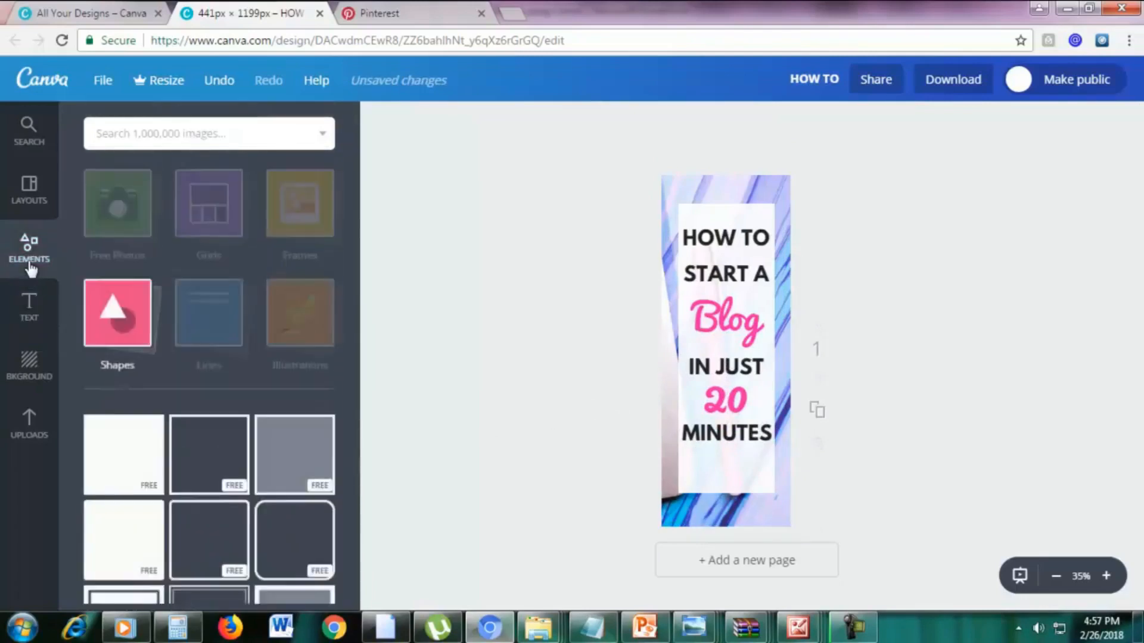
pyautogui.click(119, 475)
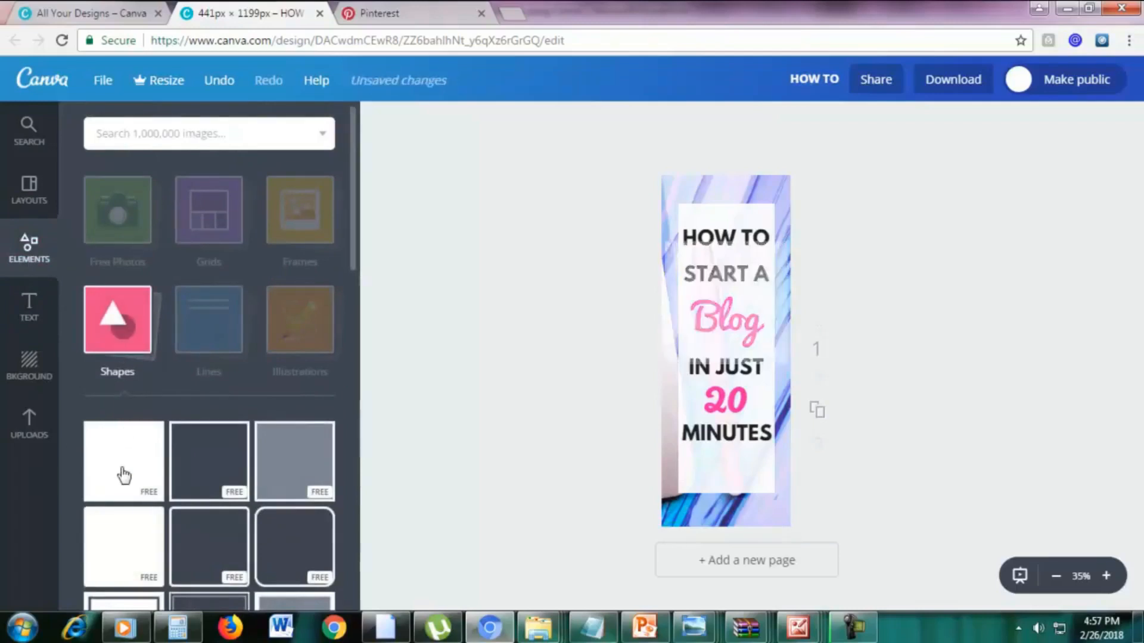
pyautogui.moveTo(726, 291); pyautogui.dragTo(706, 513)
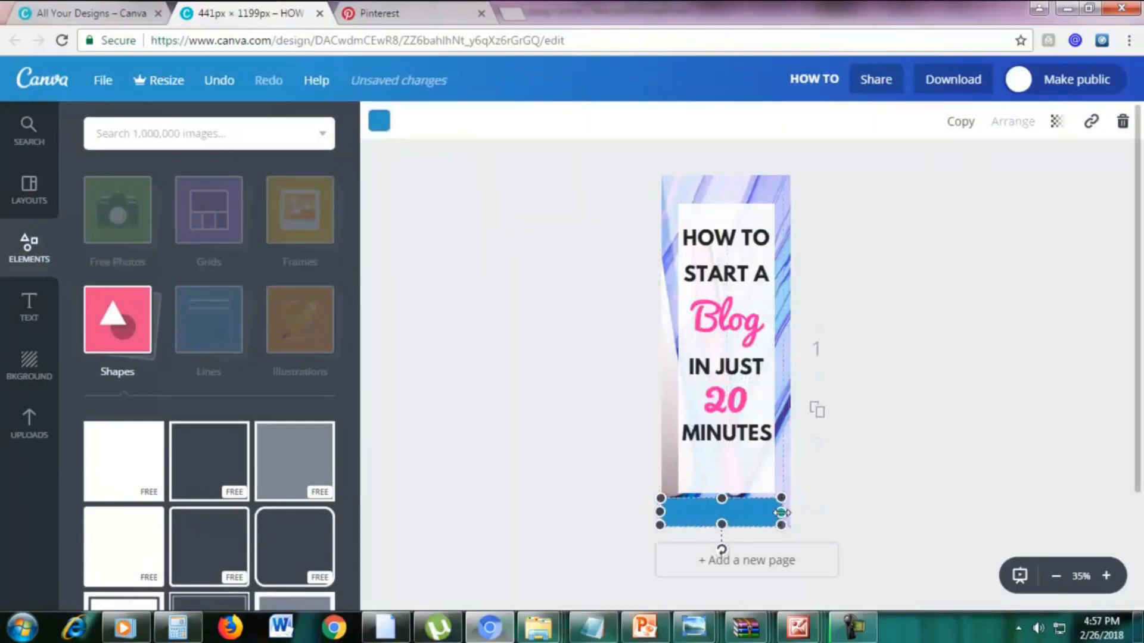
pyautogui.moveTo(781, 512); pyautogui.dragTo(800, 512)
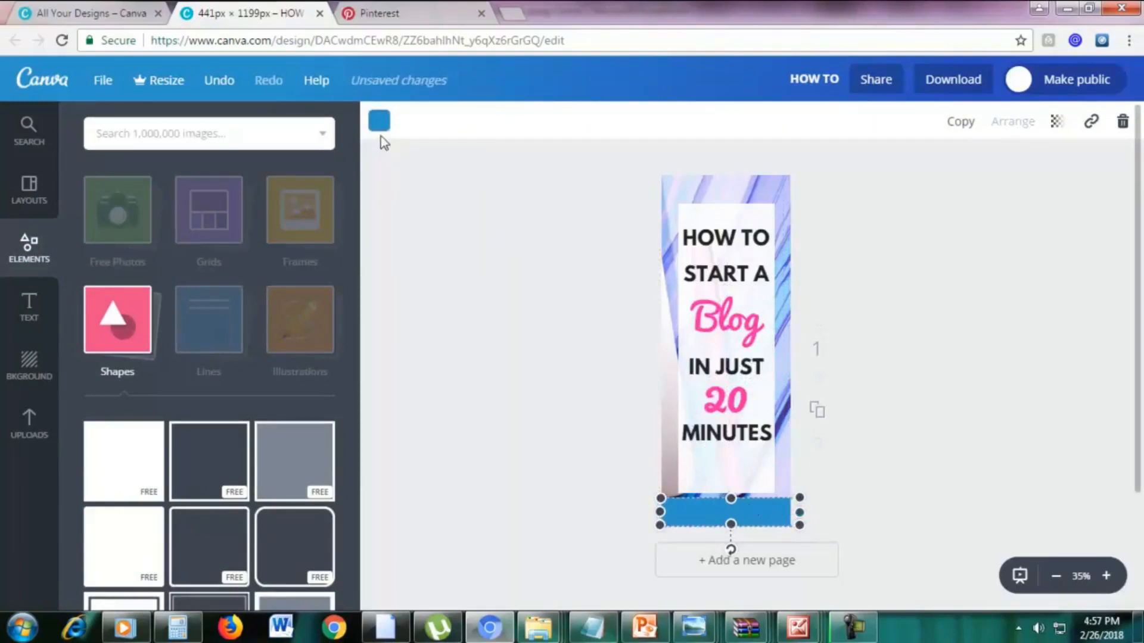
pyautogui.click(379, 121)
pyautogui.click(392, 411)
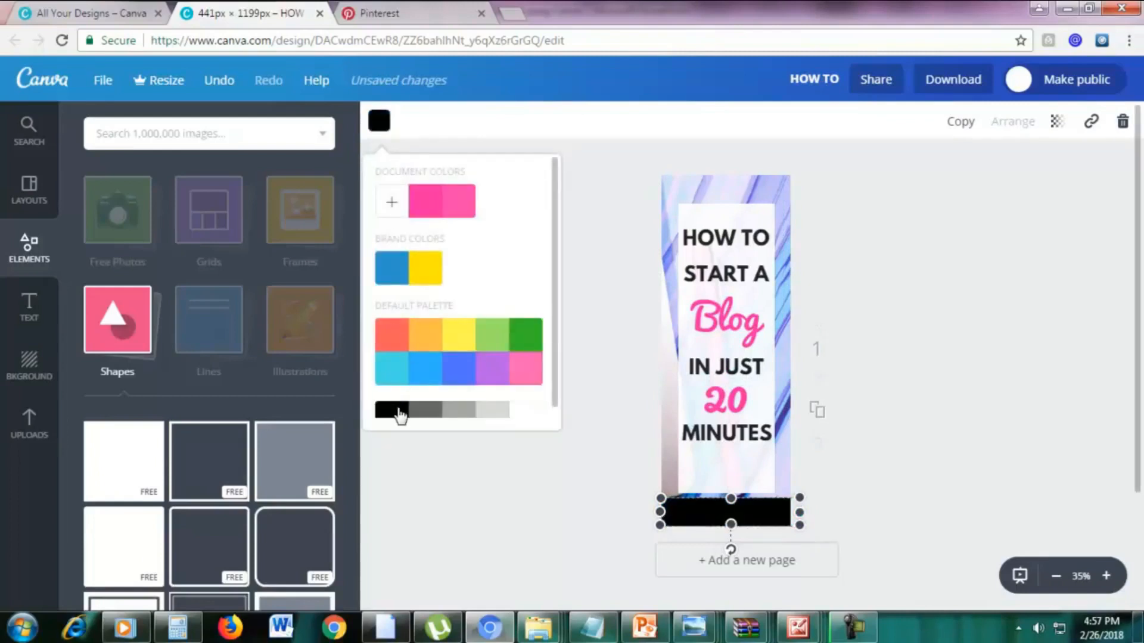
pyautogui.click(1002, 403)
pyautogui.click(1002, 402)
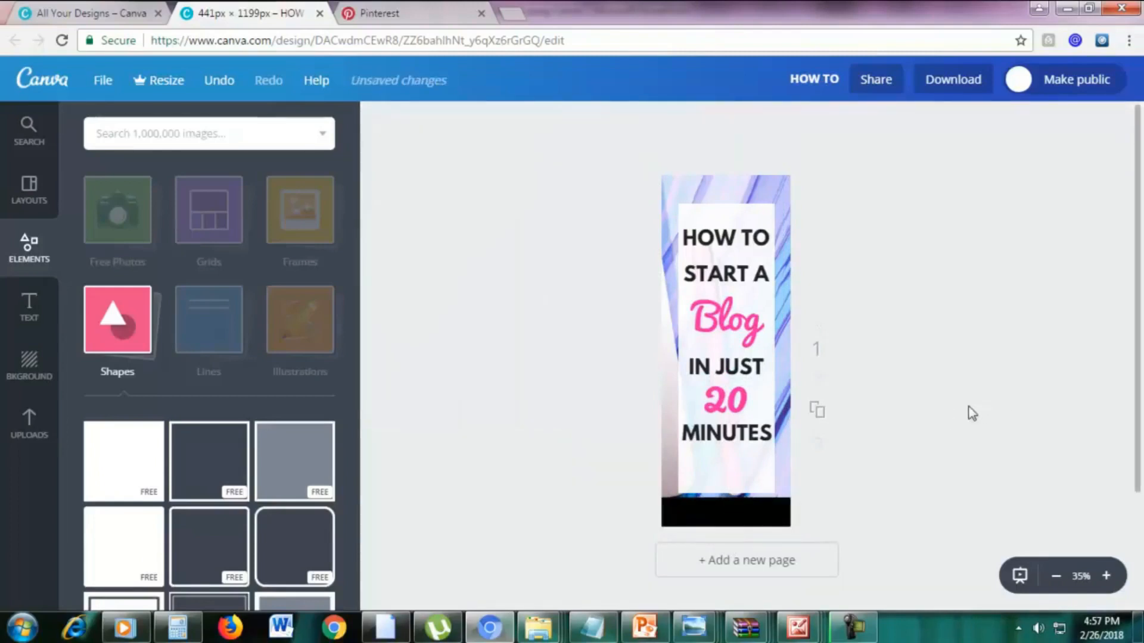
# Shorten the white panel behind the title so it ends just below "MINUTES" and set its transparency to 91.
pyautogui.click(729, 480)
pyautogui.moveTo(727, 493); pyautogui.dragTo(726, 458)
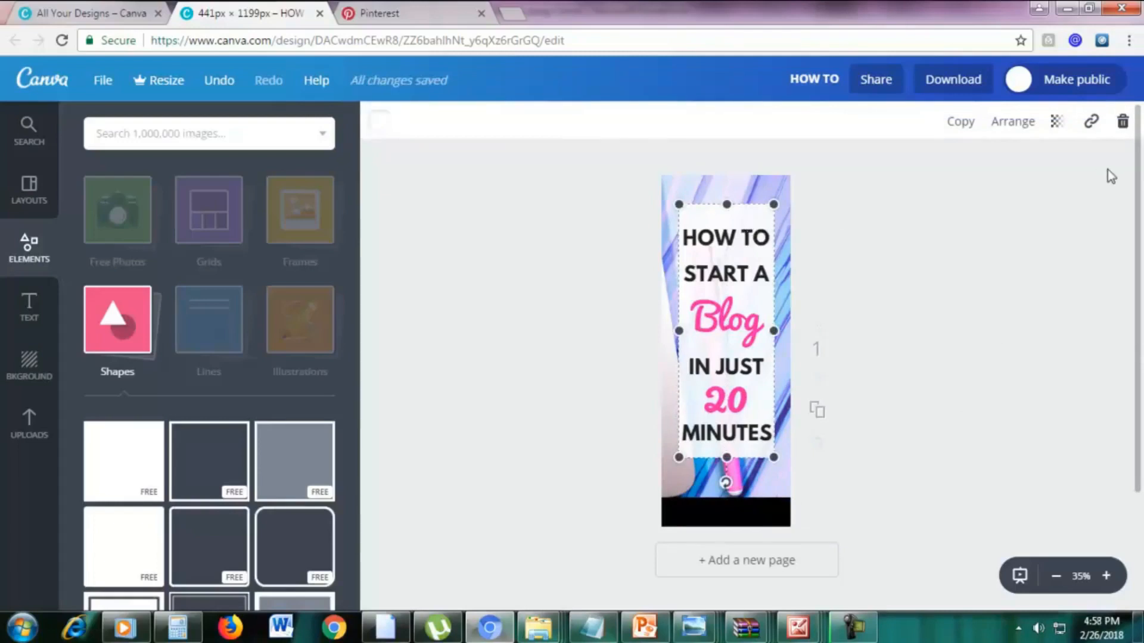
pyautogui.click(1061, 125)
pyautogui.moveTo(1010, 174); pyautogui.dragTo(1042, 176)
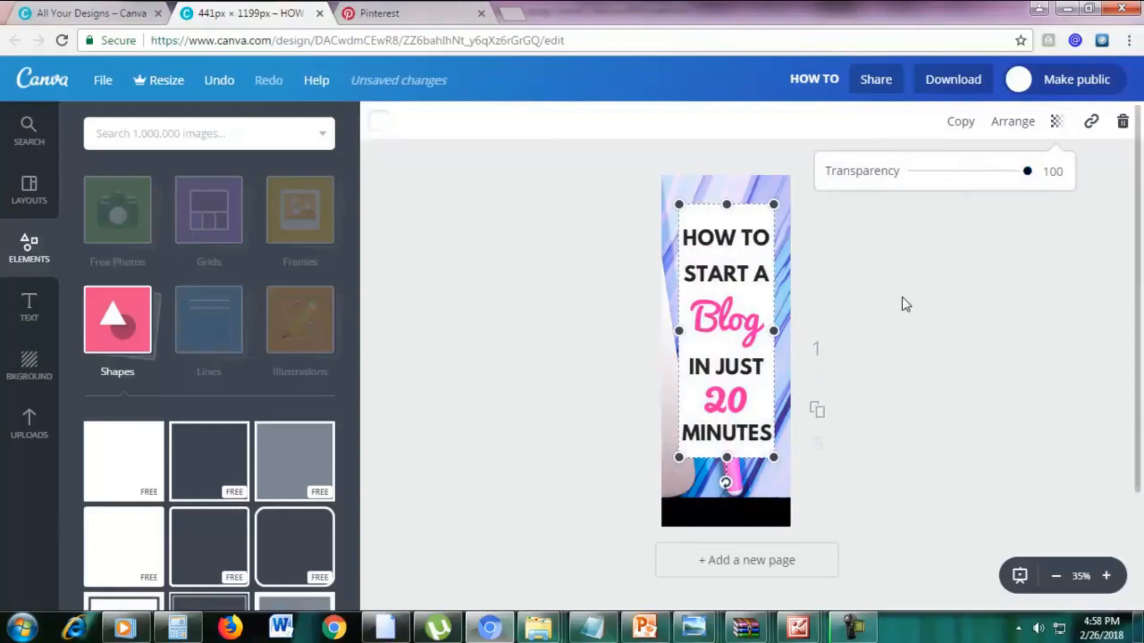
pyautogui.moveTo(1027, 172)
pyautogui.mouseDown()
pyautogui.moveTo(989, 179)
pyautogui.moveTo(1021, 183)
pyautogui.mouseUp()
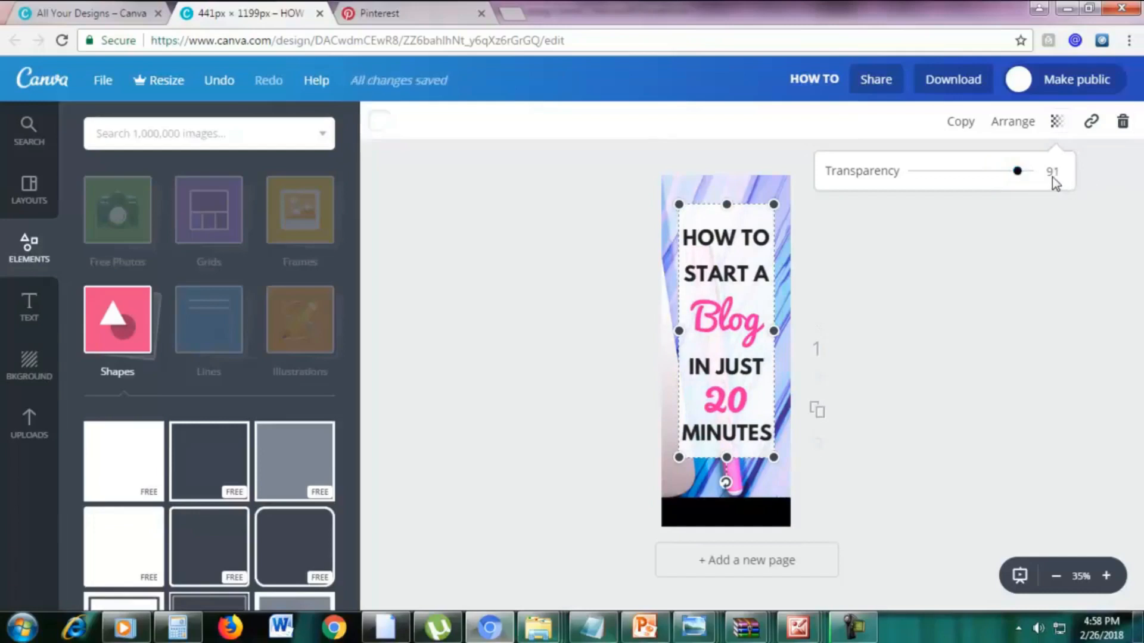
pyautogui.click(1011, 266)
pyautogui.click(934, 352)
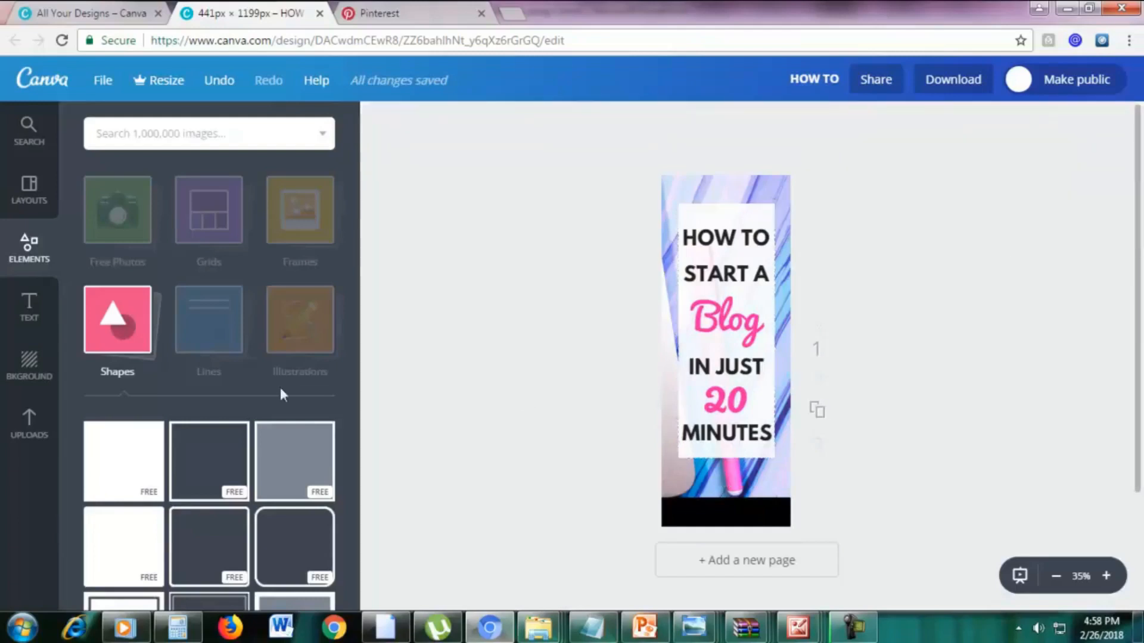
# Add a subheading text, centre it on the black bottom bar and colour it white.
pyautogui.click(30, 307)
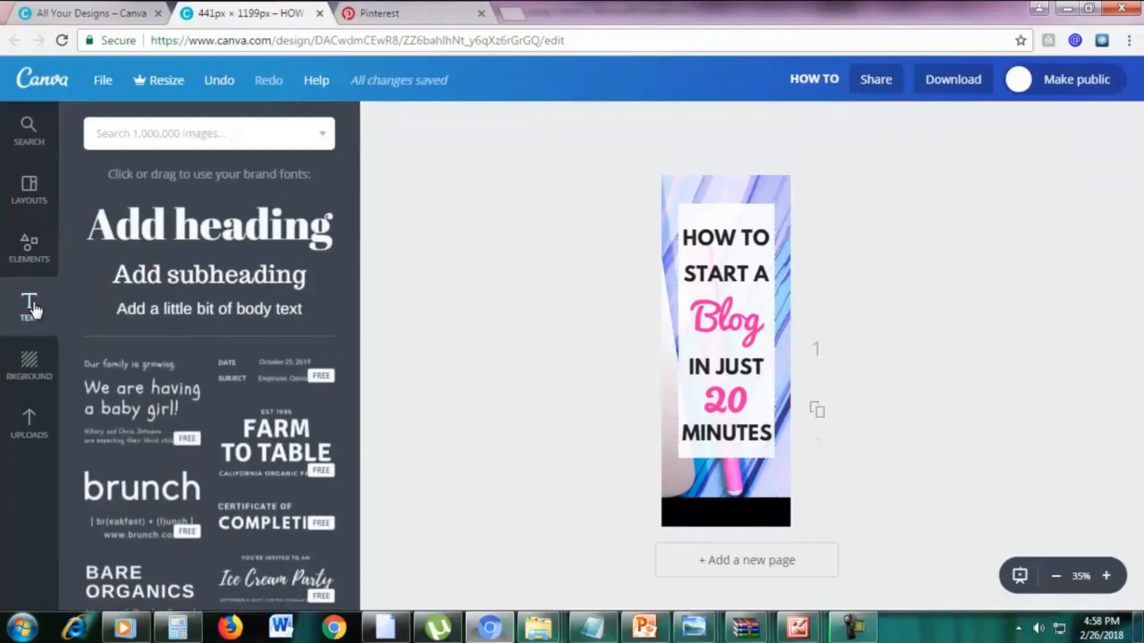
pyautogui.click(196, 285)
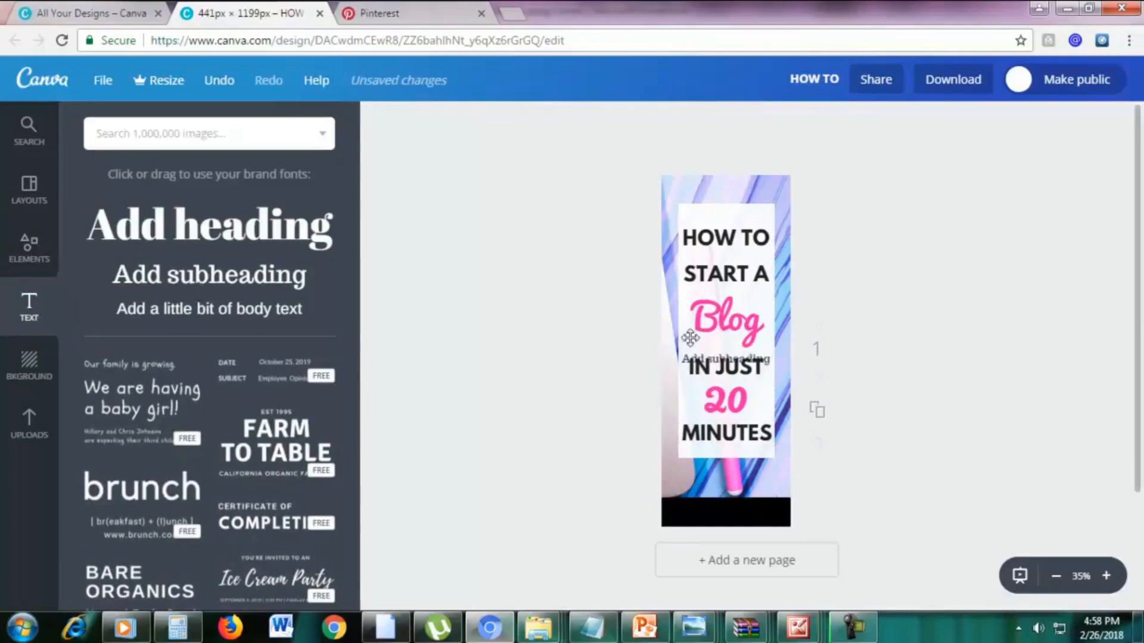
pyautogui.moveTo(710, 388); pyautogui.dragTo(708, 500)
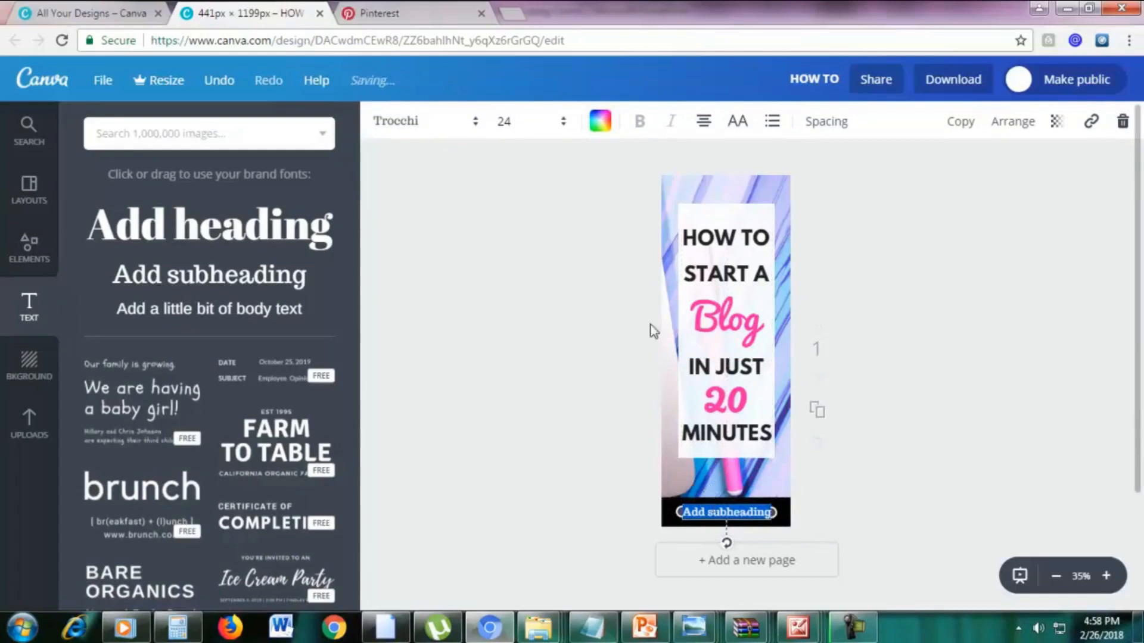
pyautogui.click(601, 124)
pyautogui.scroll(-1, 744, 398)
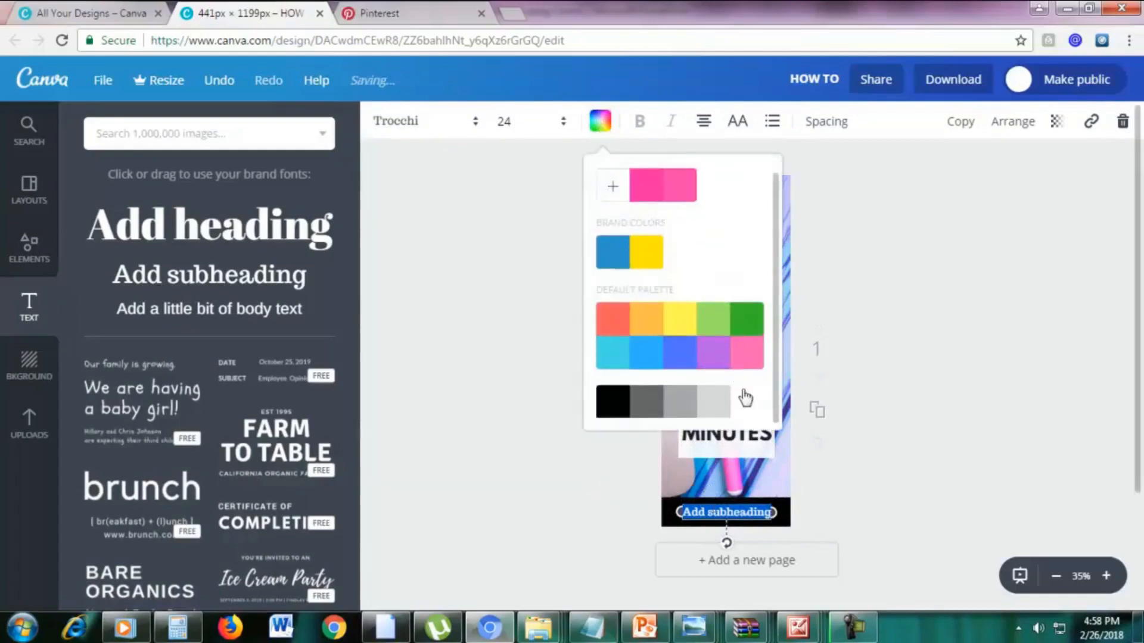
# Change the subheading text on the black bar to "marketingboo.com".
pyautogui.doubleClick(755, 512)
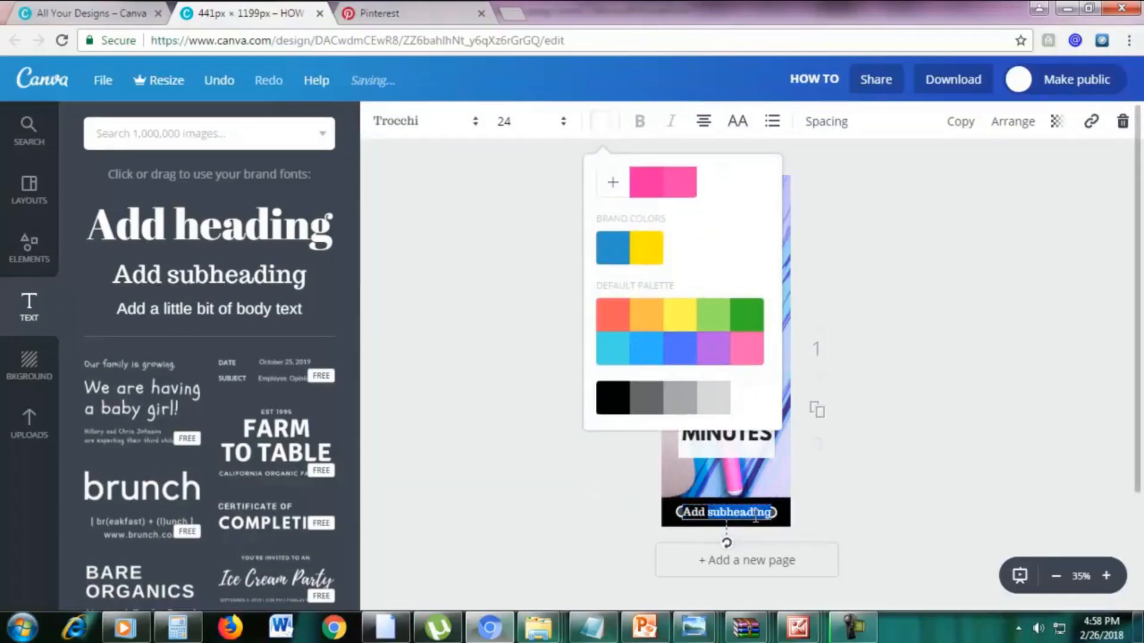
pyautogui.click(755, 514)
pyautogui.write('MA')
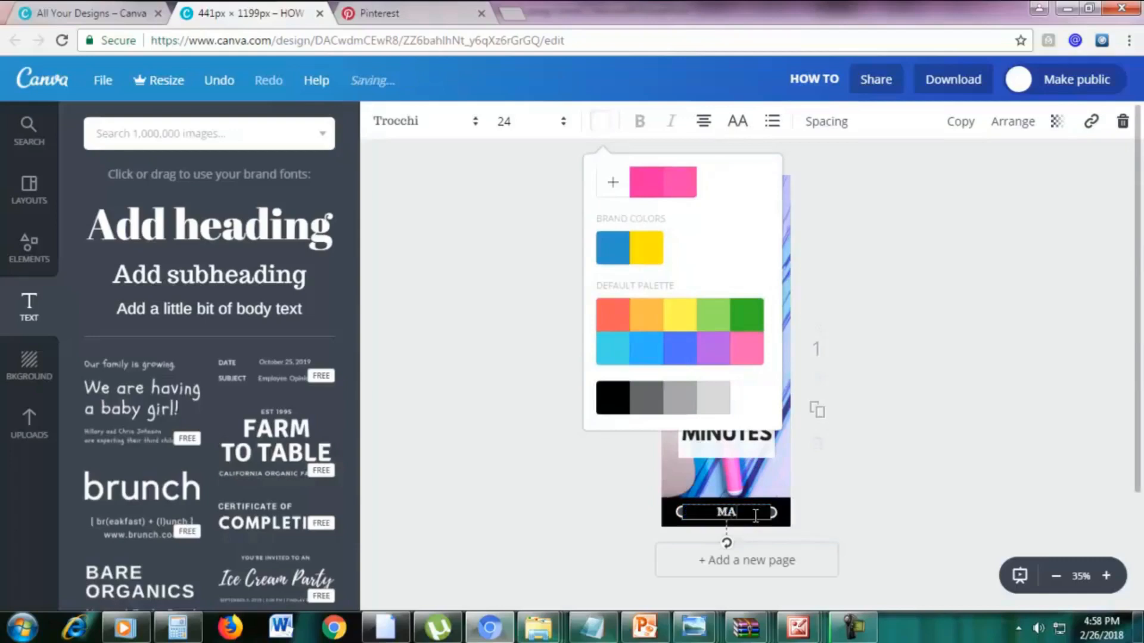
pyautogui.write('rketingboo.com')
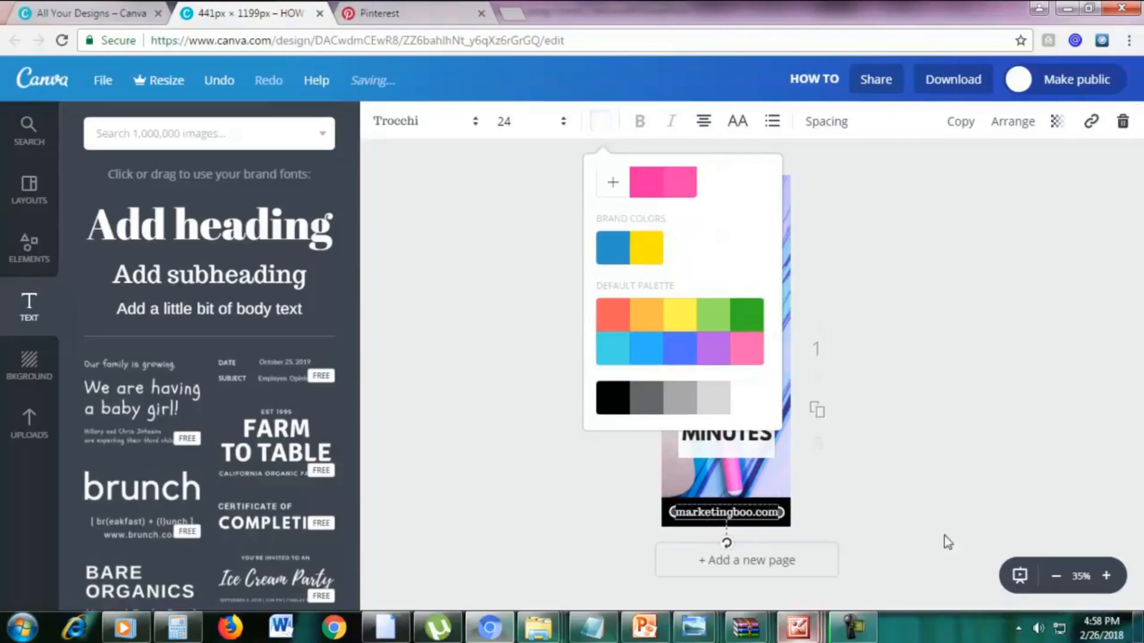
pyautogui.click(961, 367)
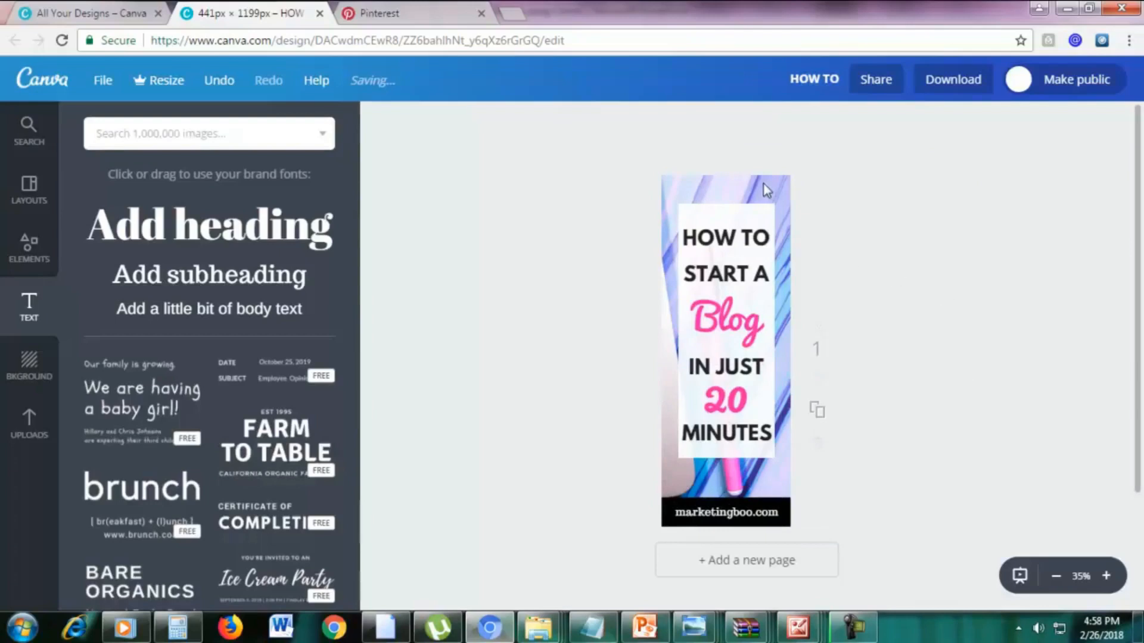
# Upload the pink laptop photo fstockphotosb-20 from the STOCK PHOTOS folder.
pyautogui.click(28, 426)
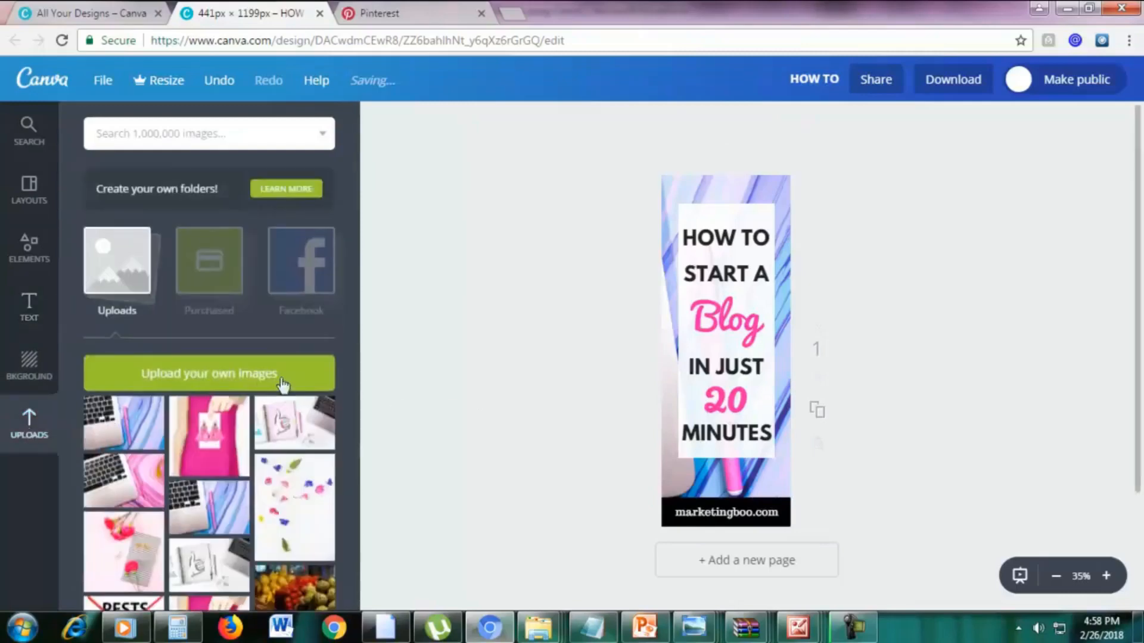
pyautogui.click(242, 384)
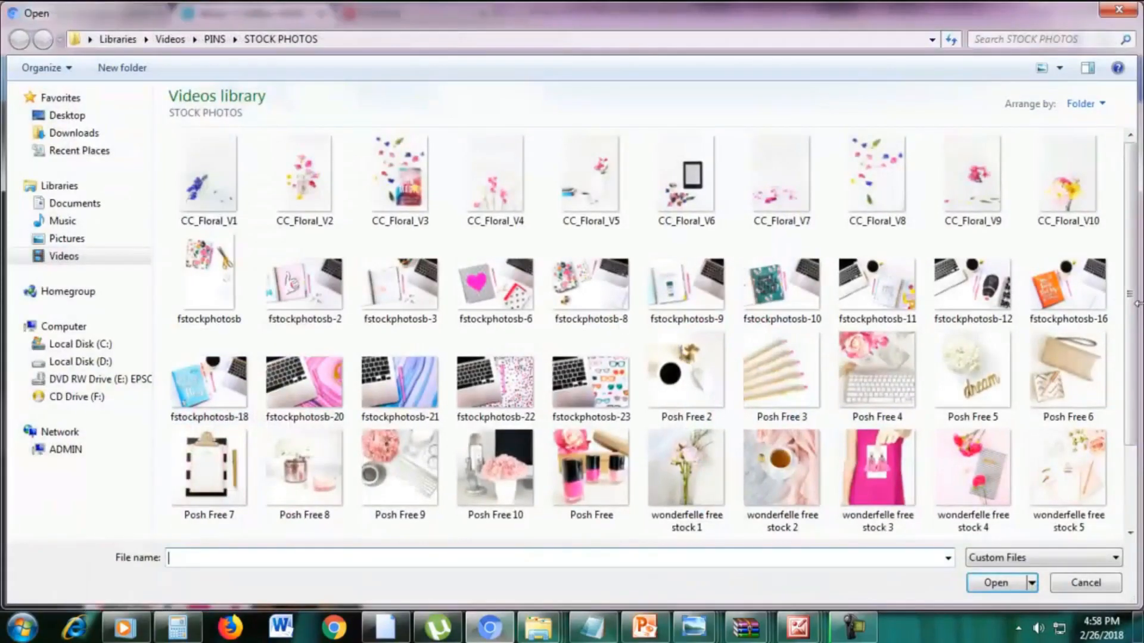
pyautogui.moveTo(1130, 303); pyautogui.dragTo(1131, 350)
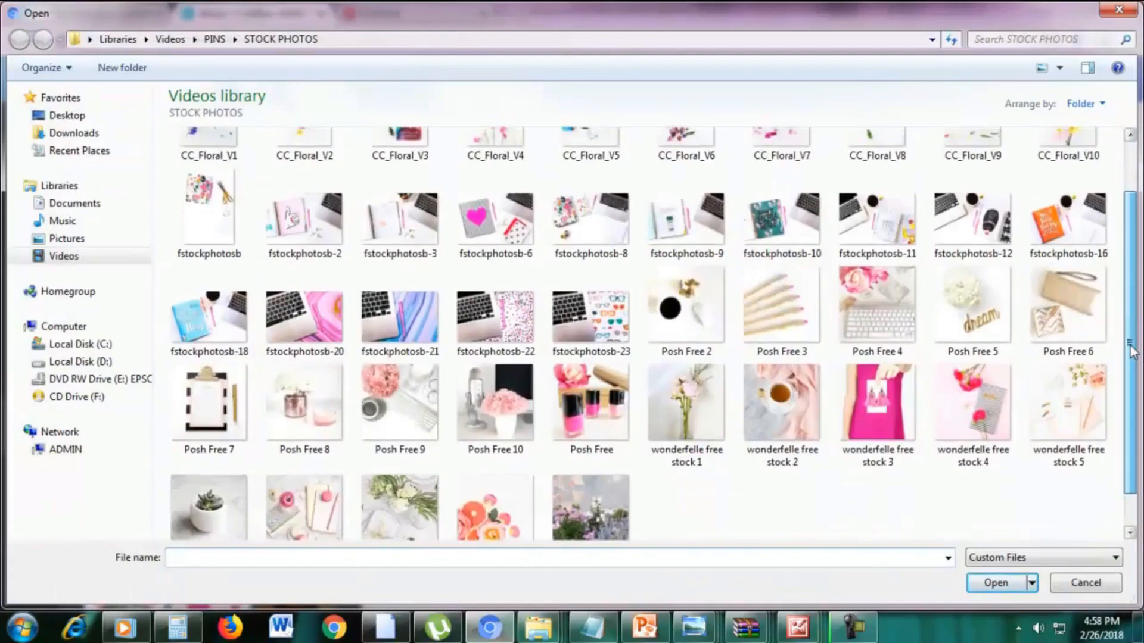
pyautogui.doubleClick(321, 333)
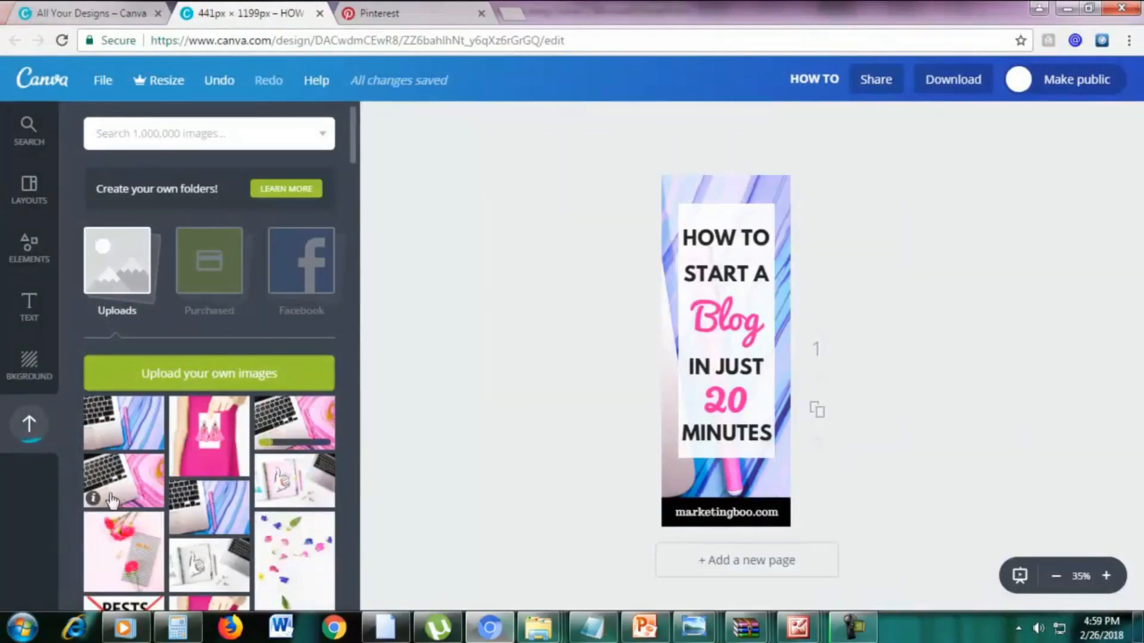
# Place the pink marbled laptop photo at the lower end of the design and send it behind "MINUTES" and the black bar.
pyautogui.moveTo(111, 500); pyautogui.dragTo(704, 441)
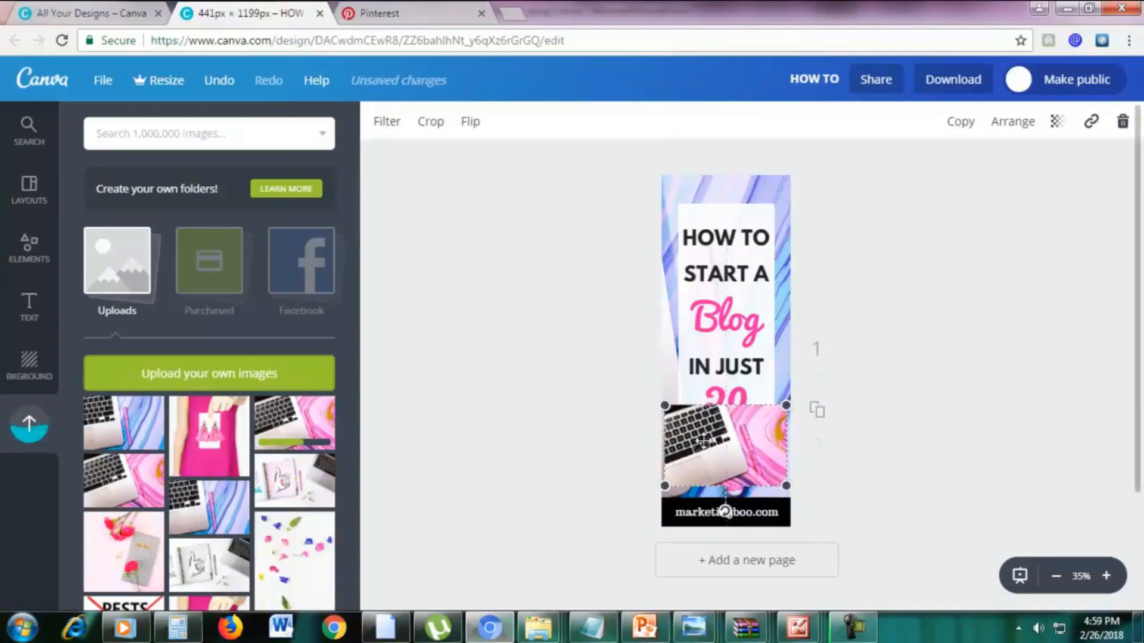
pyautogui.click(1002, 126)
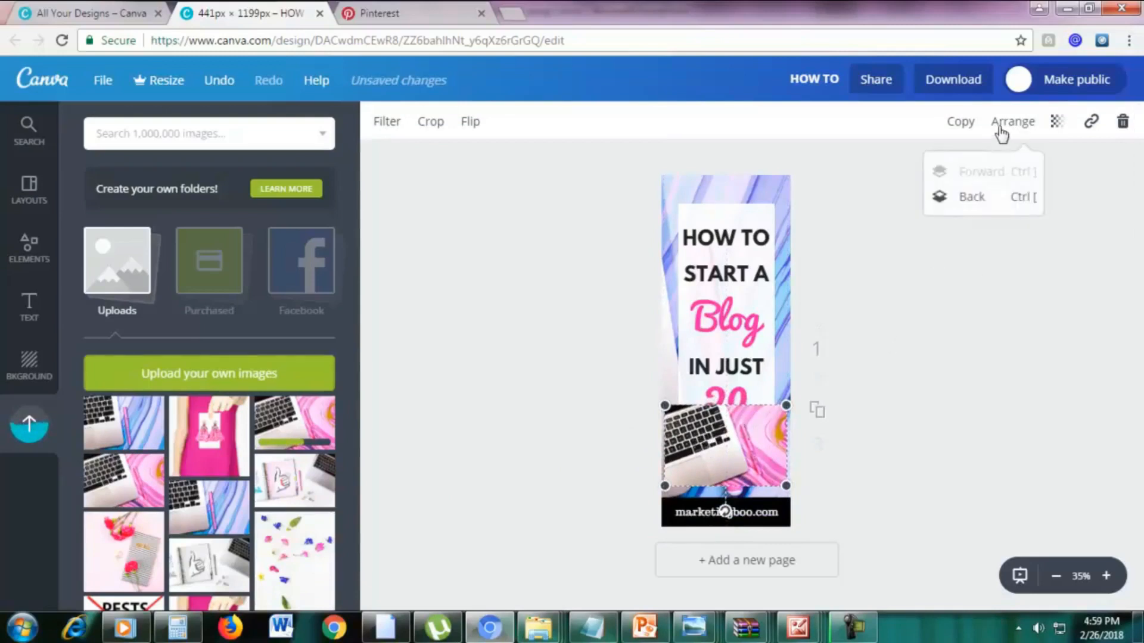
pyautogui.click(972, 197)
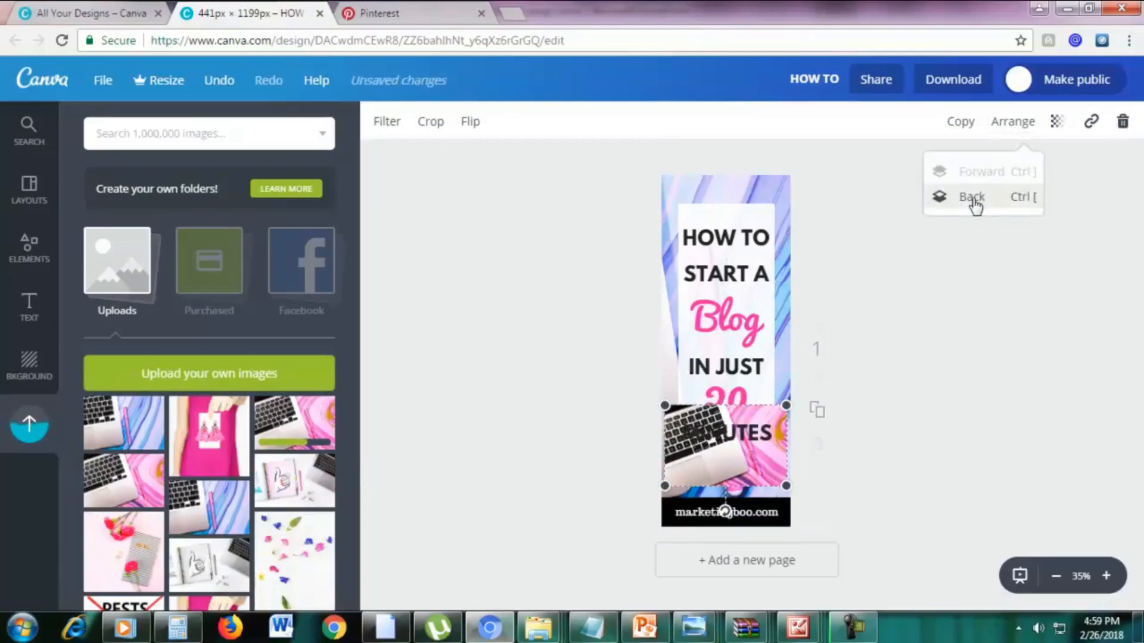
pyautogui.moveTo(753, 463); pyautogui.dragTo(755, 492)
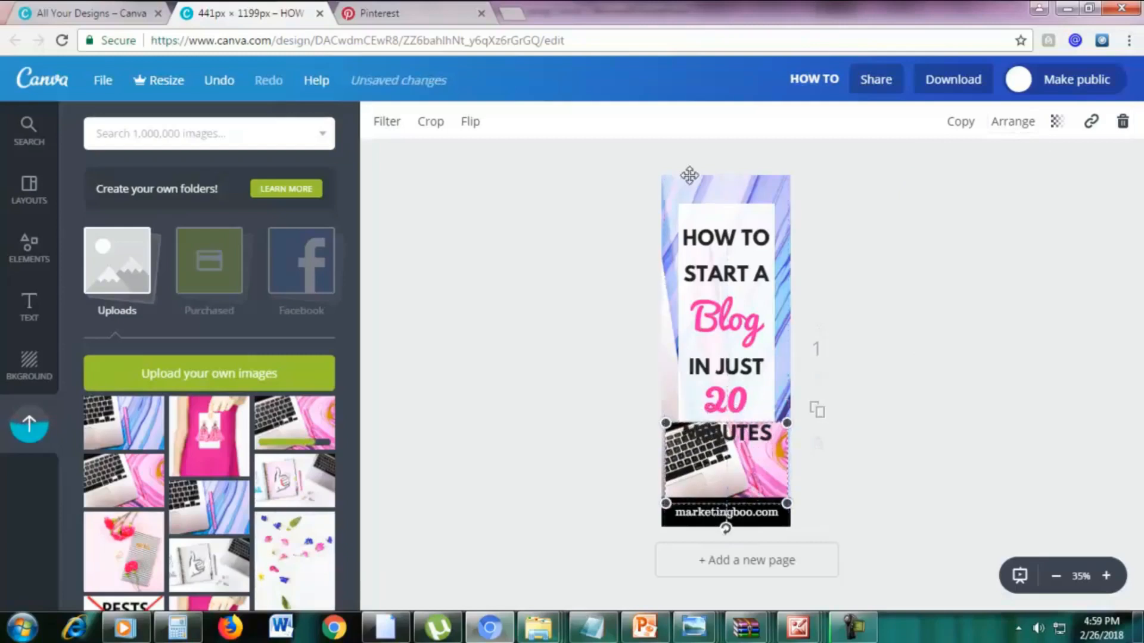
# Delete the blue background photo and enlarge the pink laptop photo beyond the page width to nearly full page height.
pyautogui.click(722, 187)
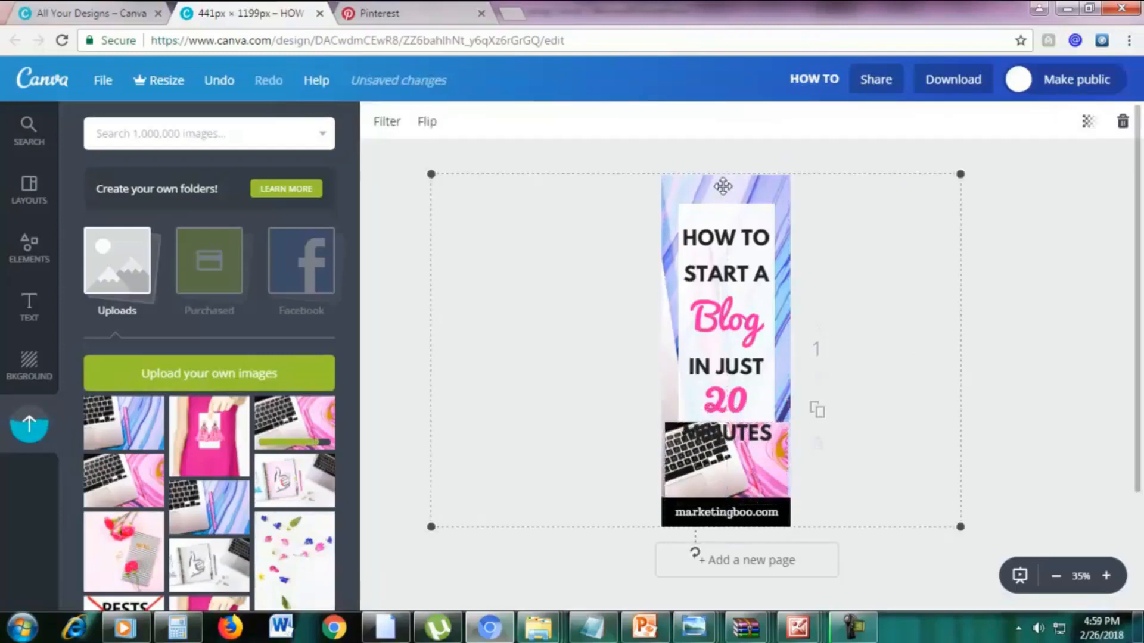
pyautogui.click(1123, 119)
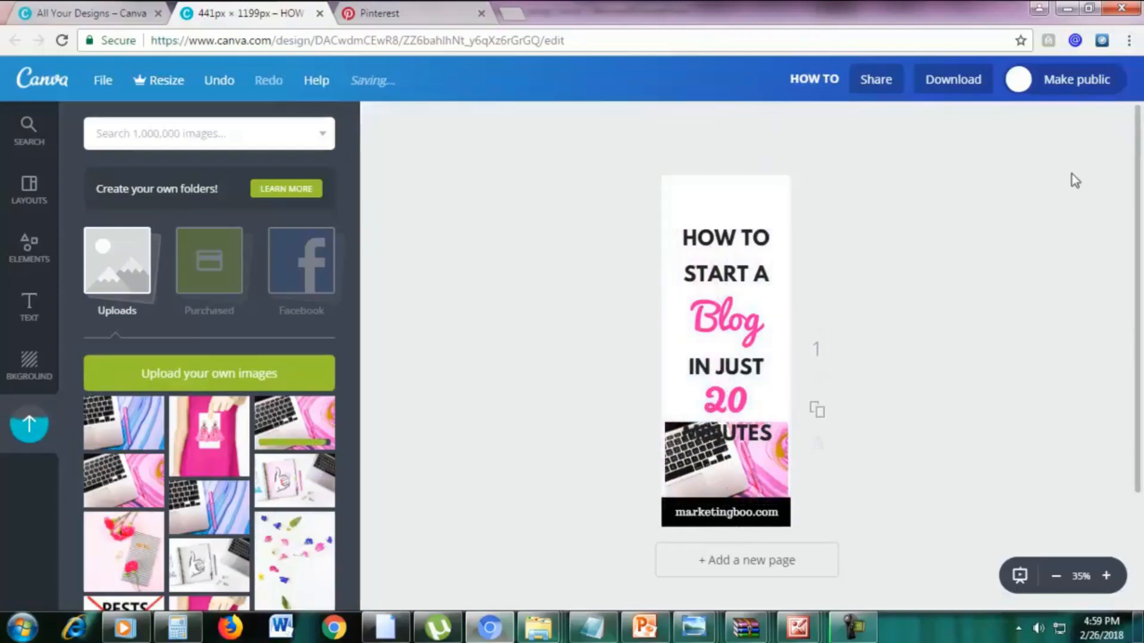
pyautogui.moveTo(712, 467); pyautogui.dragTo(674, 479)
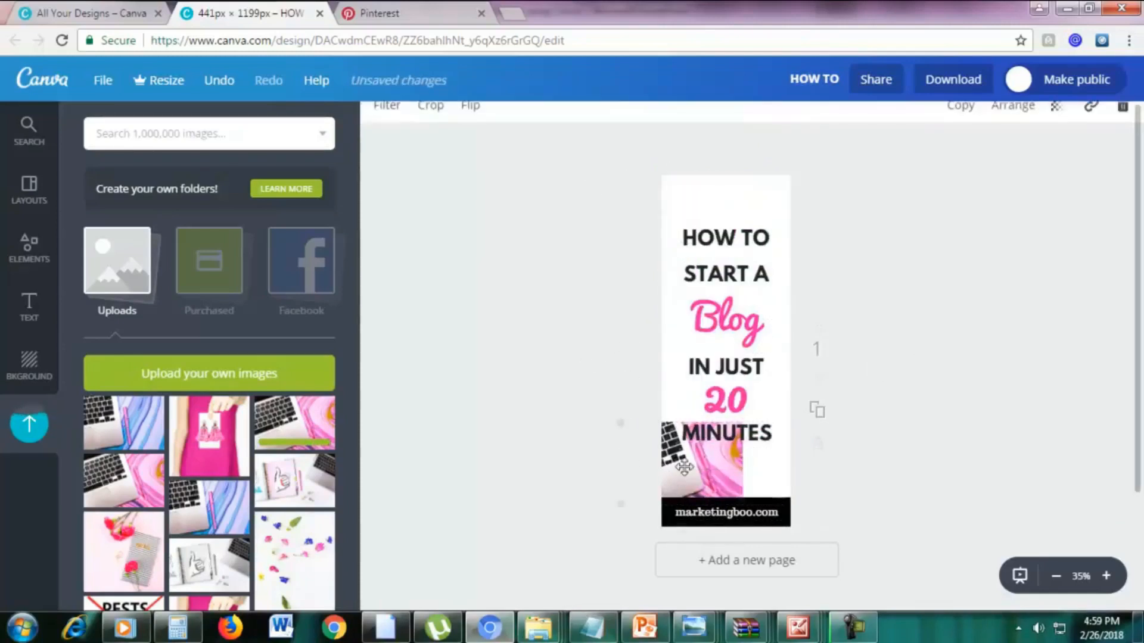
pyautogui.doubleClick(744, 423)
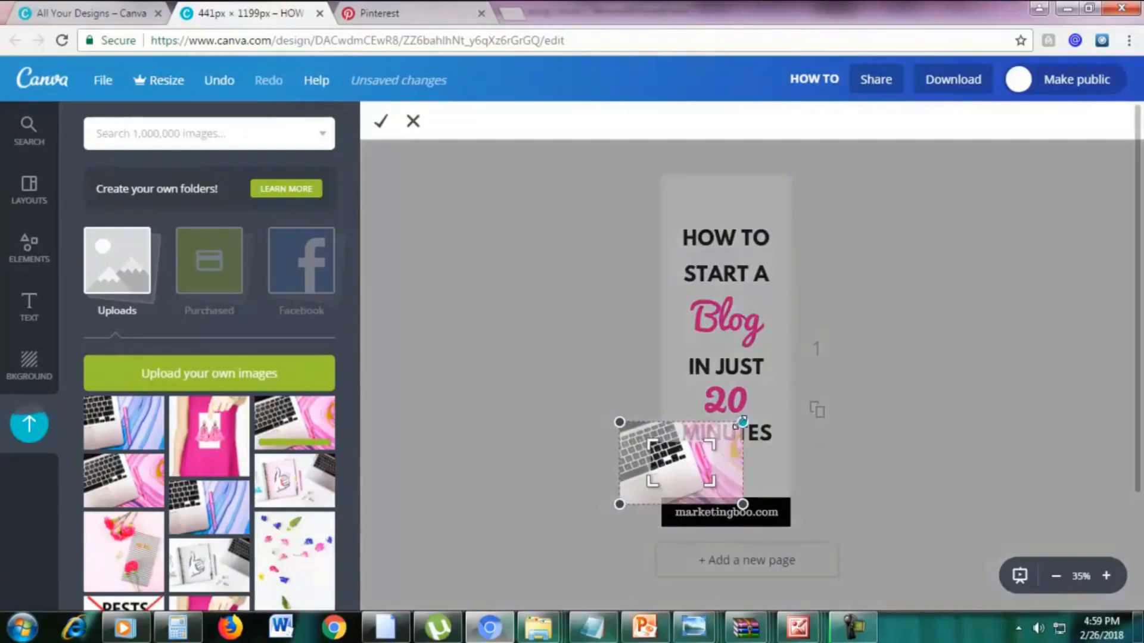
pyautogui.click(413, 124)
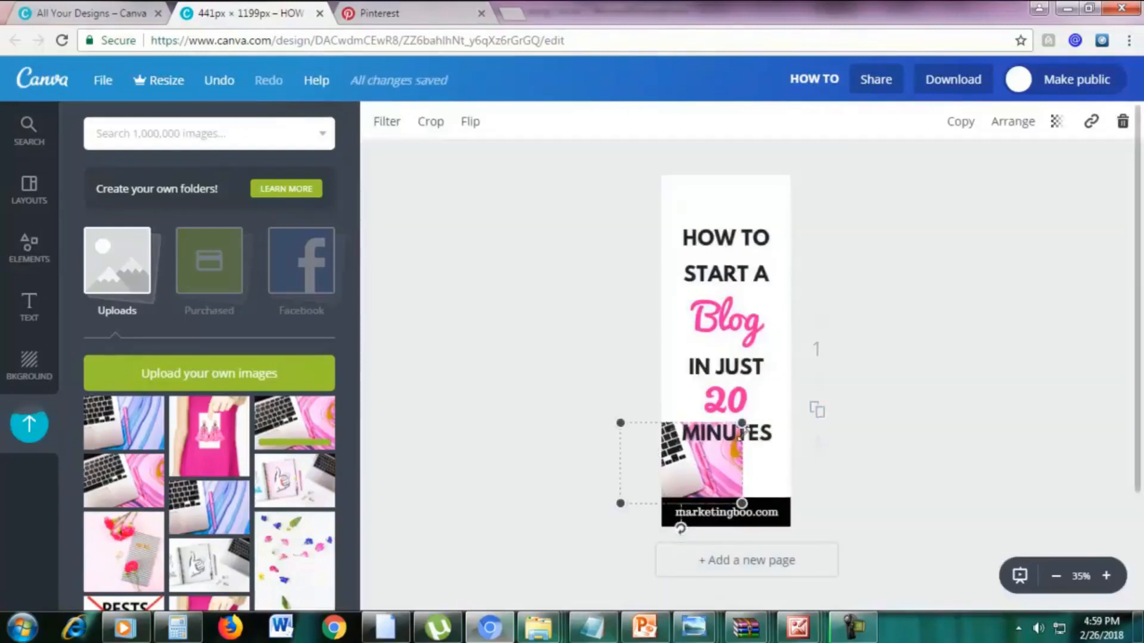
pyautogui.moveTo(812, 314); pyautogui.dragTo(1134, 123)
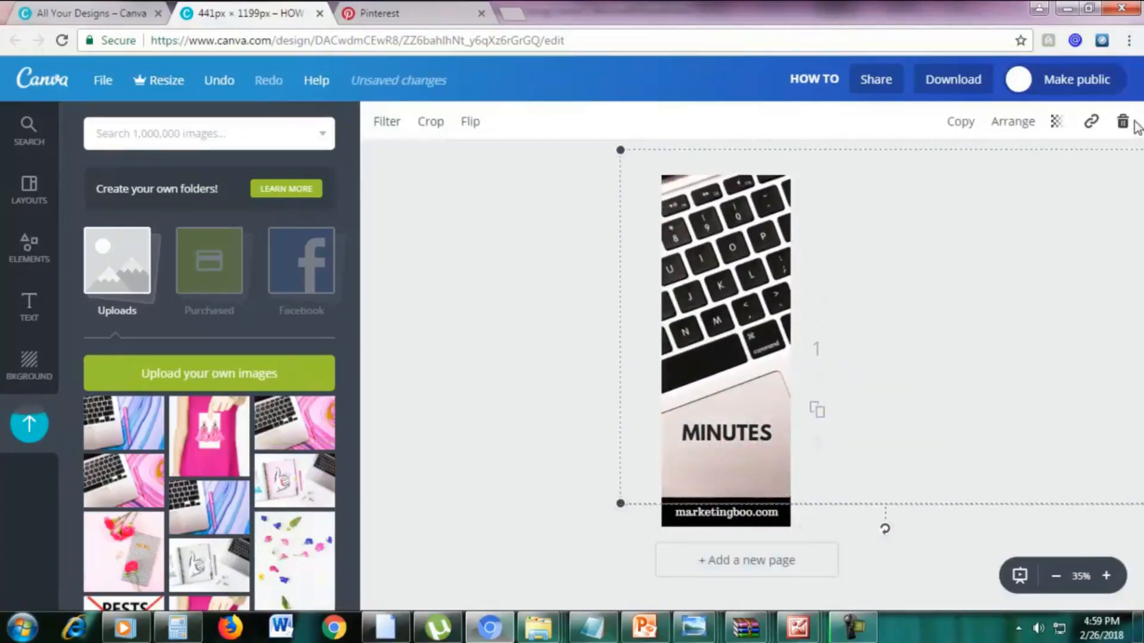
# Shift the pink laptop photo so its marbled side covers the page width, send it behind the title text, and lower it.
pyautogui.moveTo(862, 344); pyautogui.dragTo(696, 325)
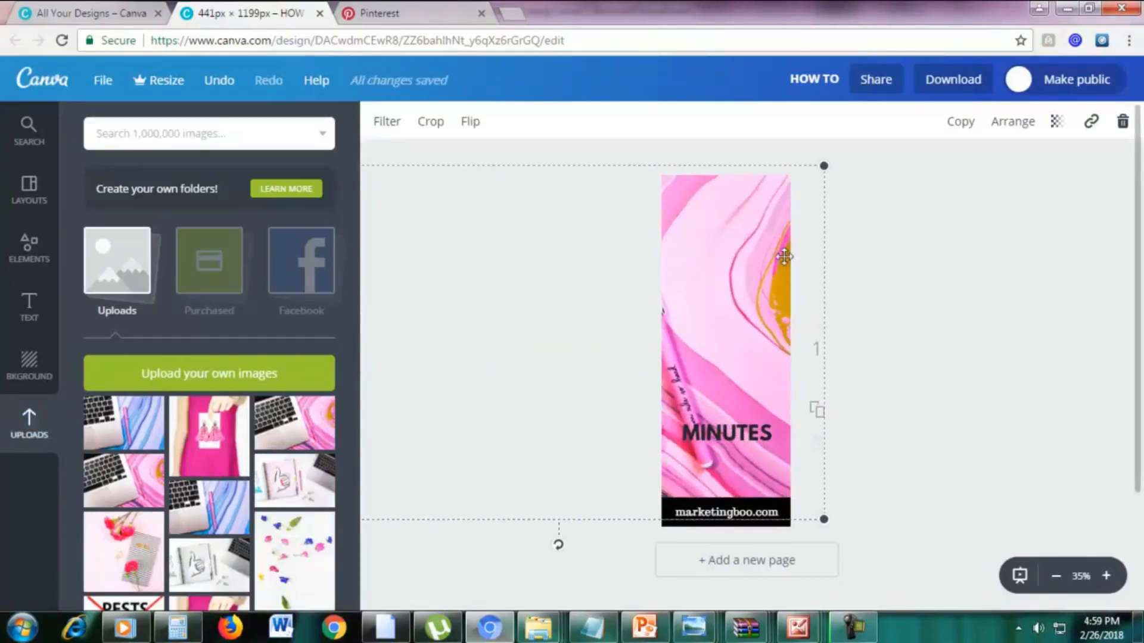
pyautogui.moveTo(784, 260); pyautogui.dragTo(780, 313)
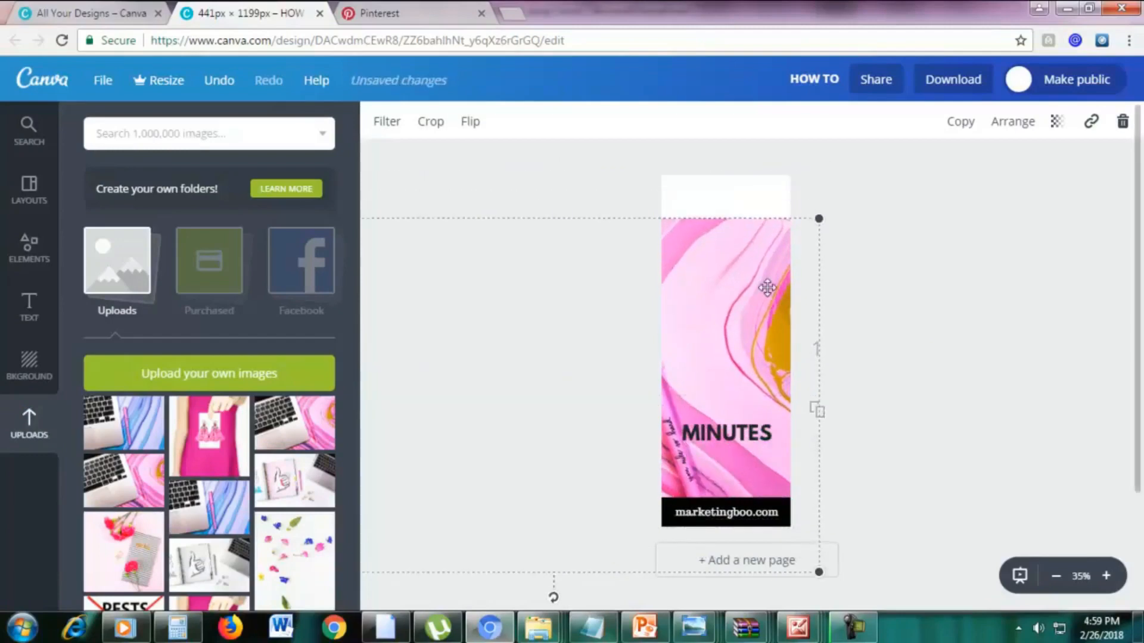
pyautogui.doubleClick(766, 288)
pyautogui.click(408, 122)
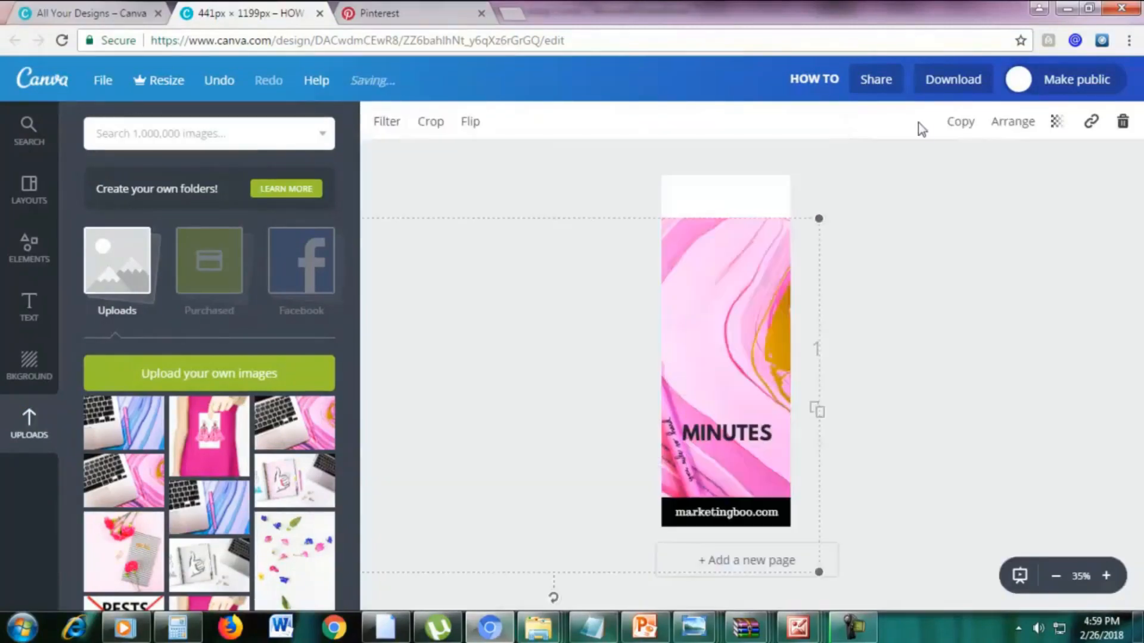
pyautogui.click(1012, 122)
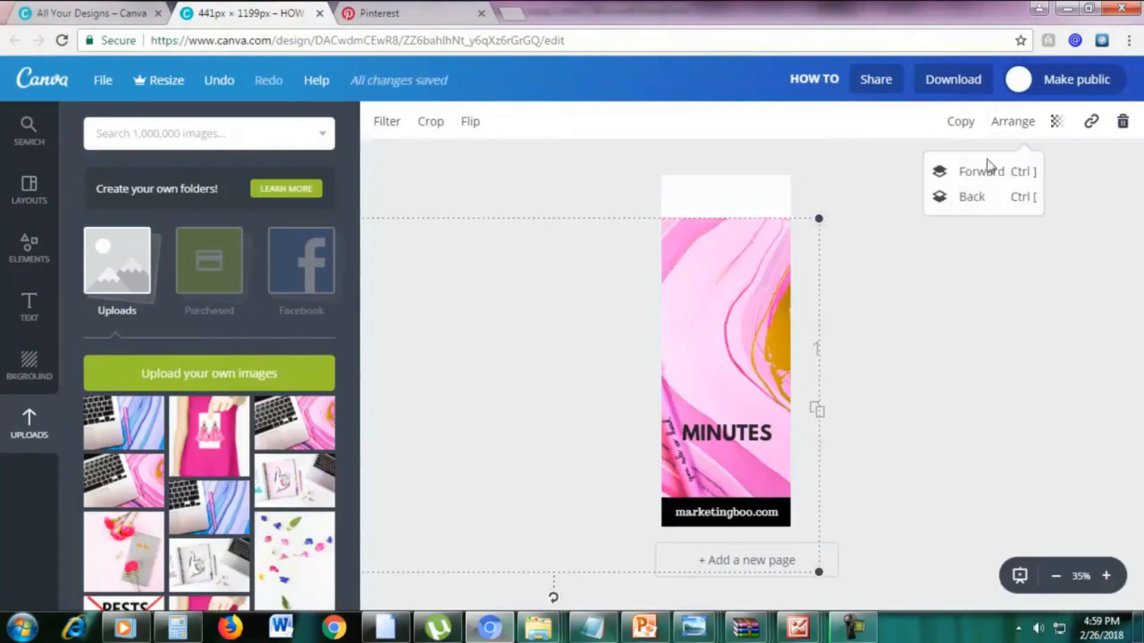
pyautogui.click(970, 203)
pyautogui.moveTo(795, 271); pyautogui.dragTo(754, 471)
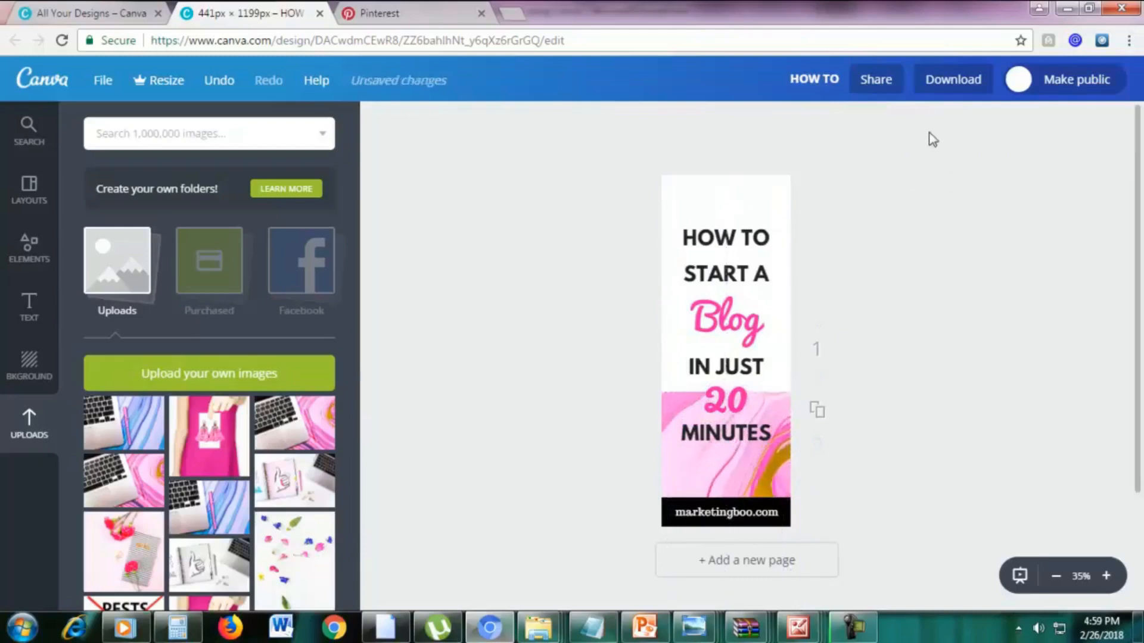
# Send the marbled photo to the very back behind the white title box and move it up to cover the area above the black bar.
pyautogui.click(732, 240)
pyautogui.click(732, 450)
pyautogui.click(727, 480)
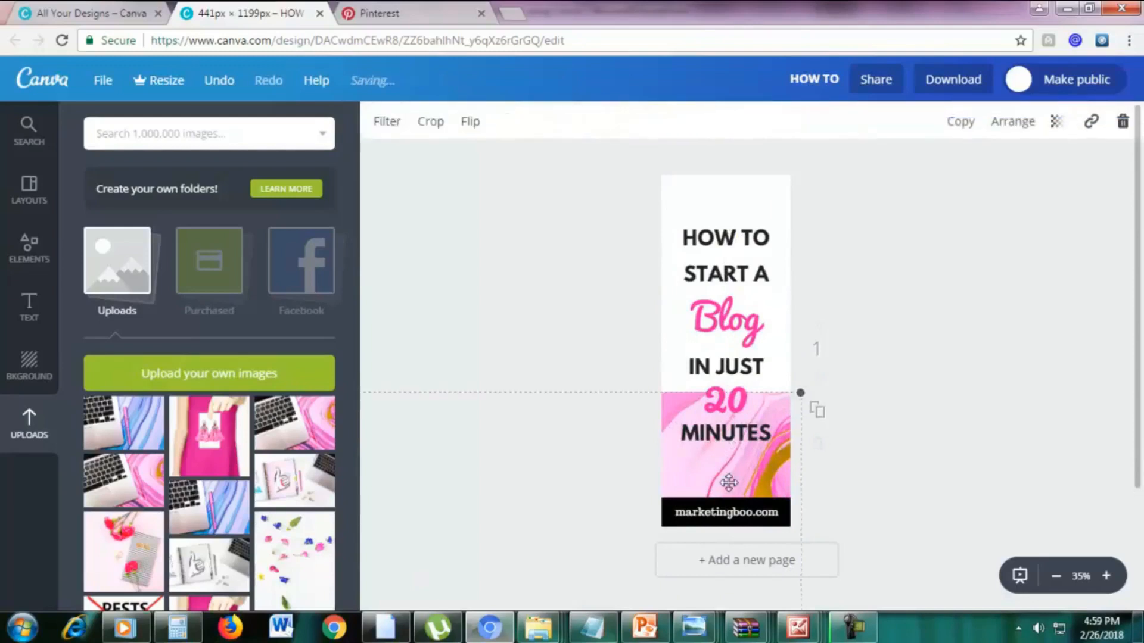
pyautogui.click(1013, 120)
pyautogui.click(959, 200)
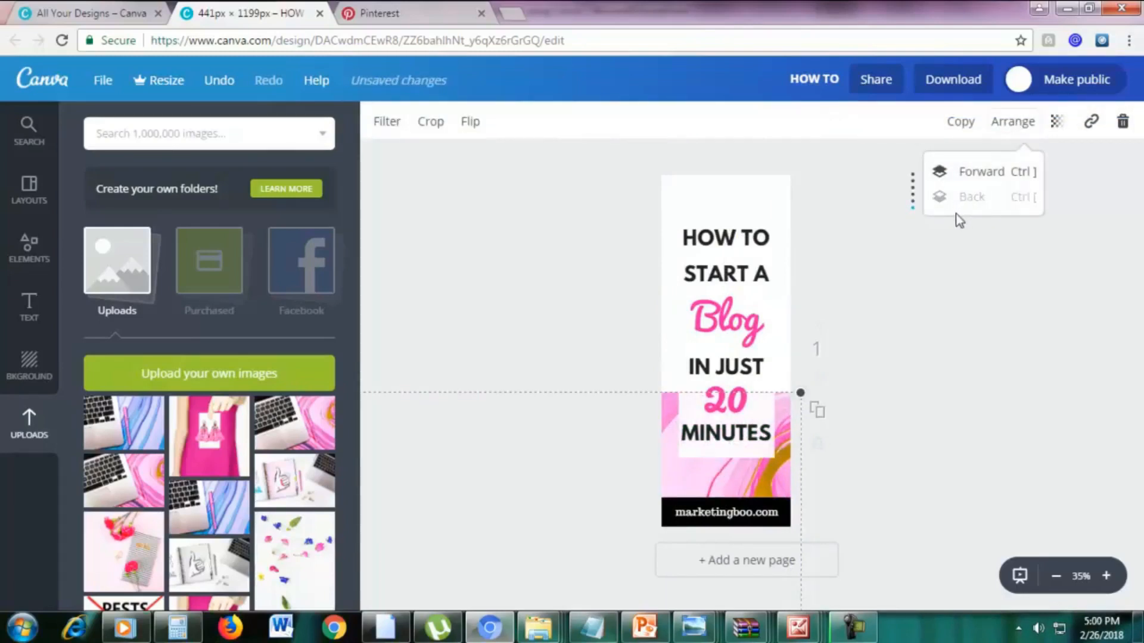
pyautogui.moveTo(761, 479); pyautogui.dragTo(795, 263)
pyautogui.click(904, 267)
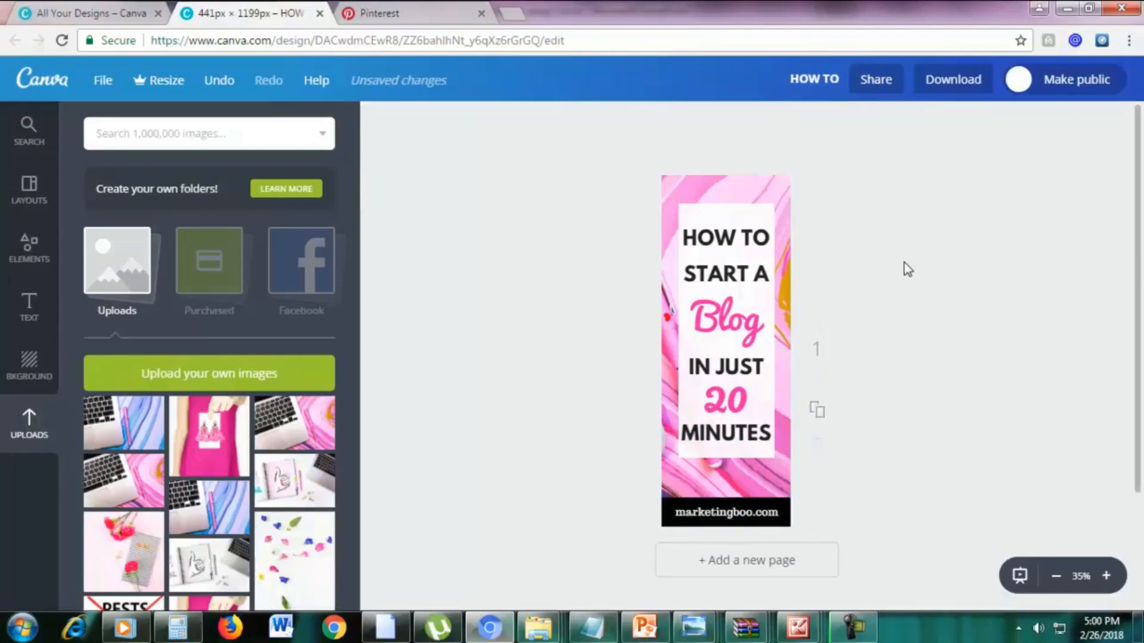
pyautogui.click(713, 179)
pyautogui.moveTo(738, 184)
pyautogui.mouseDown()
pyautogui.moveTo(703, 192)
pyautogui.moveTo(727, 182)
pyautogui.mouseUp()
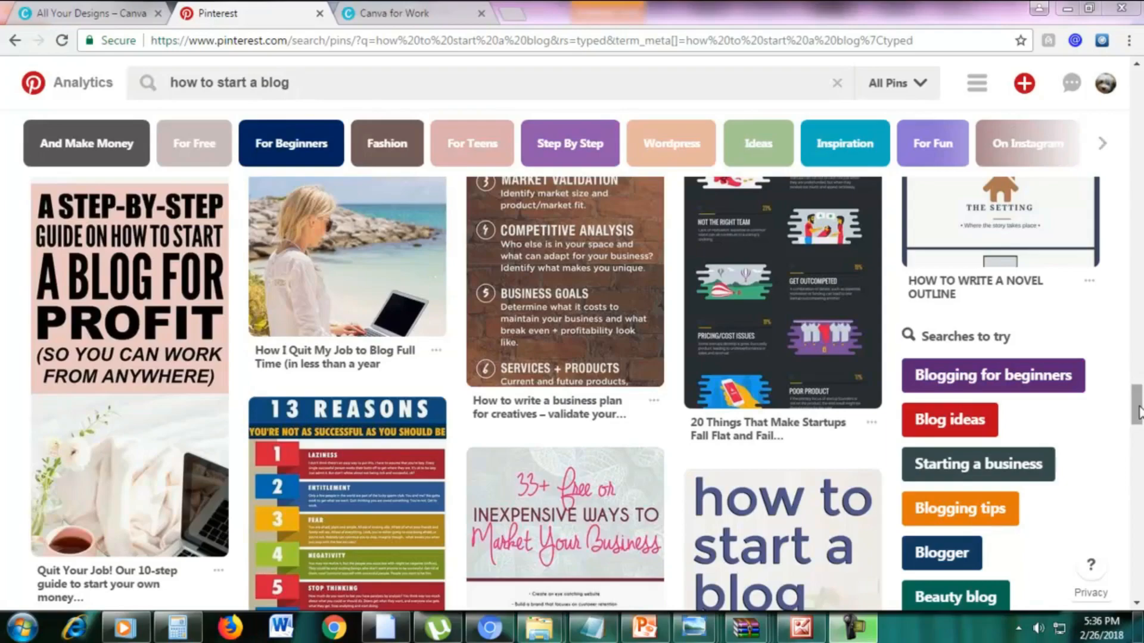
# Browse the Pinterest results for "how to start a blog" to examine the layouts, fonts and colors of the pins.
pyautogui.moveTo(1138, 411); pyautogui.dragTo(1139, 86)
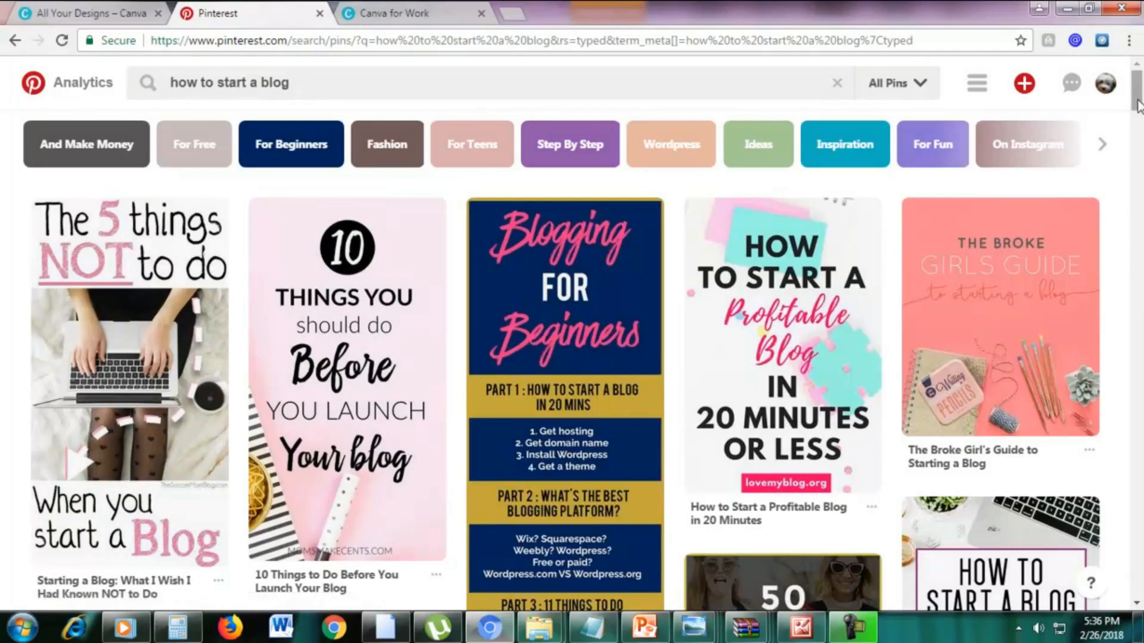
pyautogui.scroll(-5, 1117, 277)
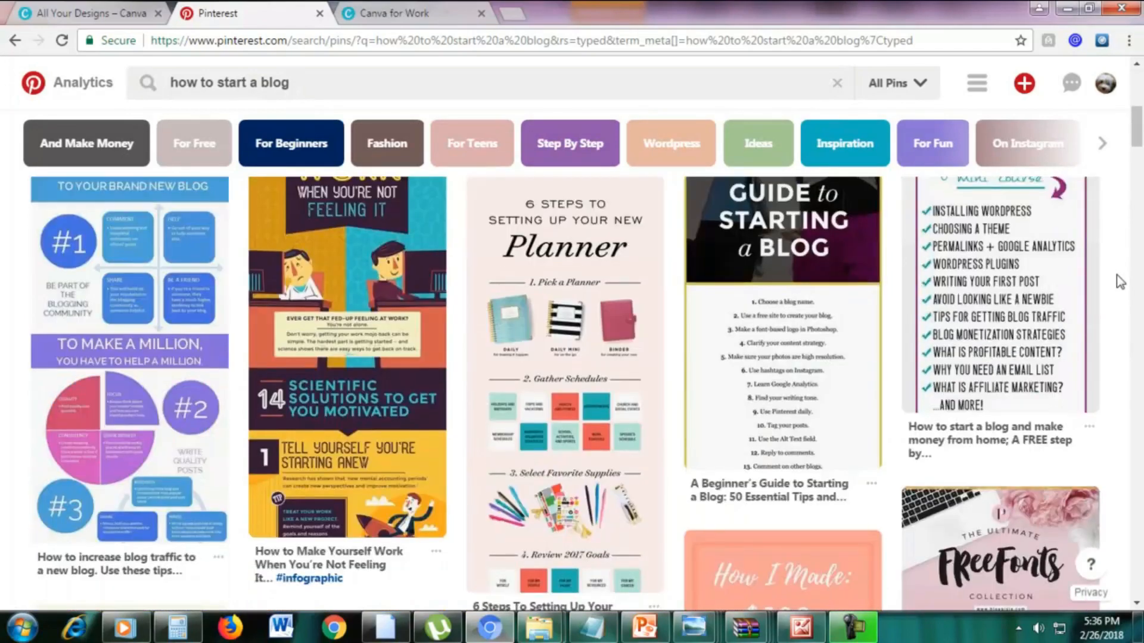
pyautogui.scroll(-10, 1117, 277)
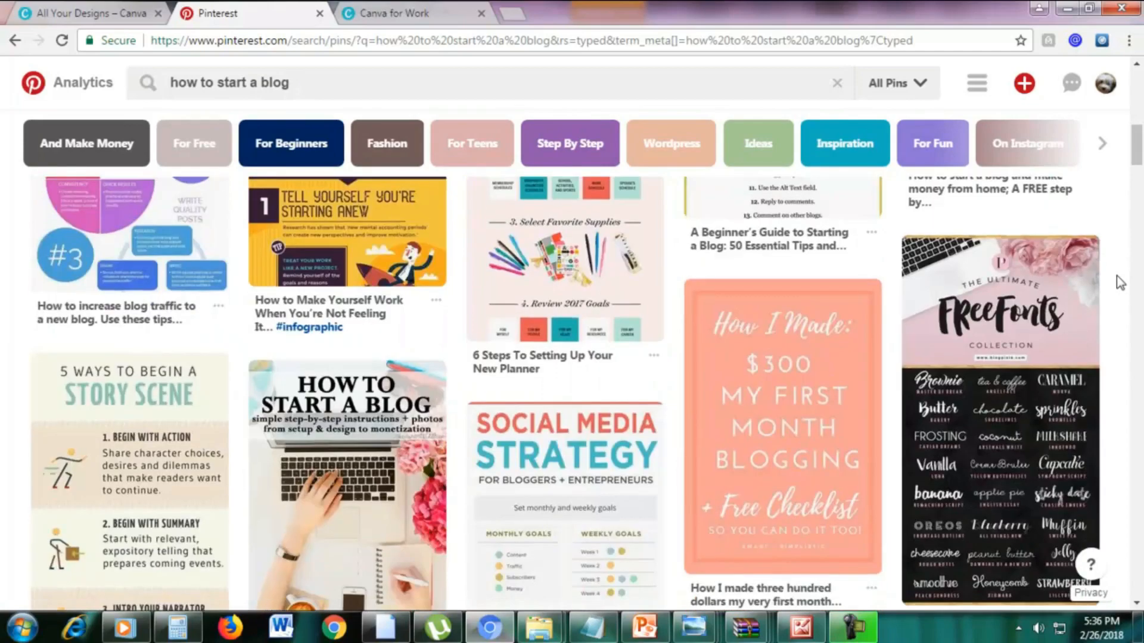
pyautogui.scroll(-3, 1120, 283)
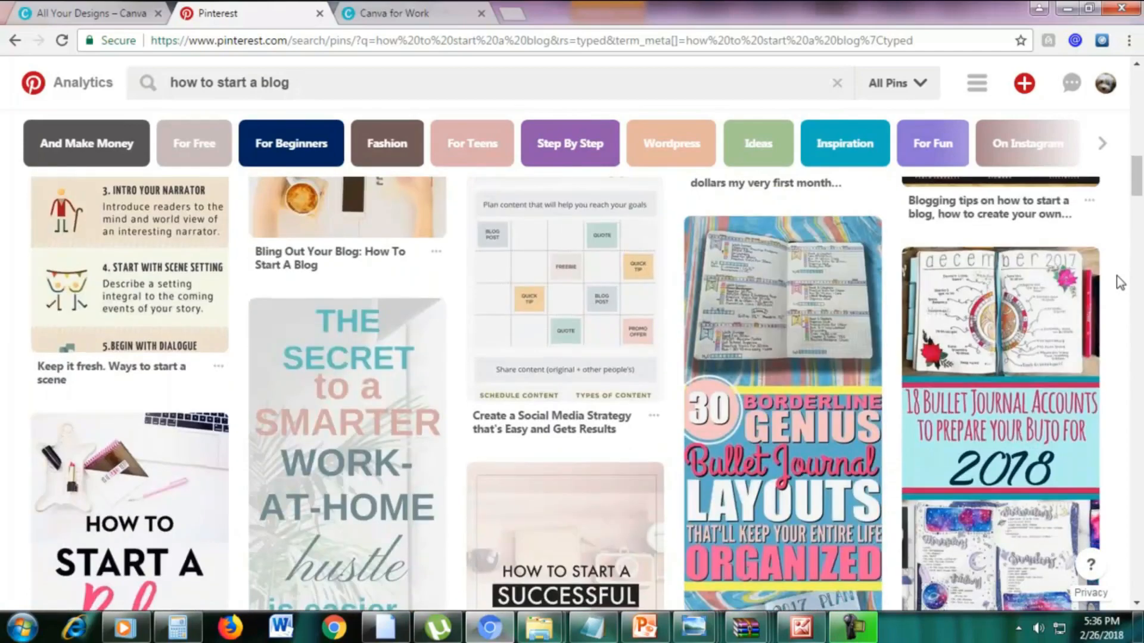
pyautogui.scroll(-4, 1117, 277)
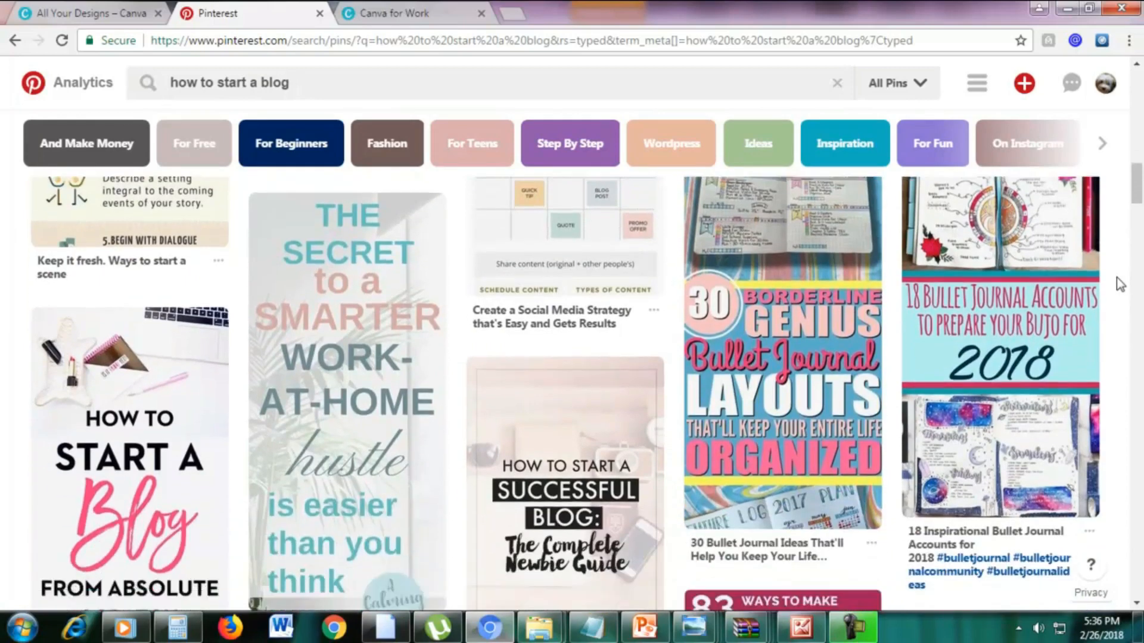
pyautogui.scroll(1, 1118, 284)
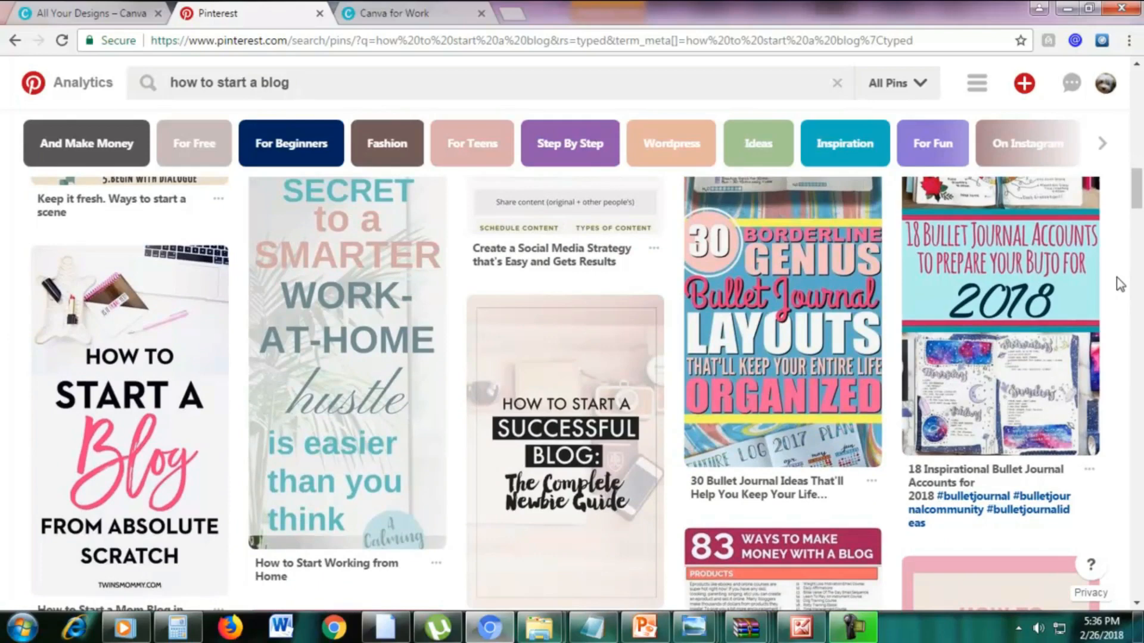
pyautogui.scroll(-7, 1117, 277)
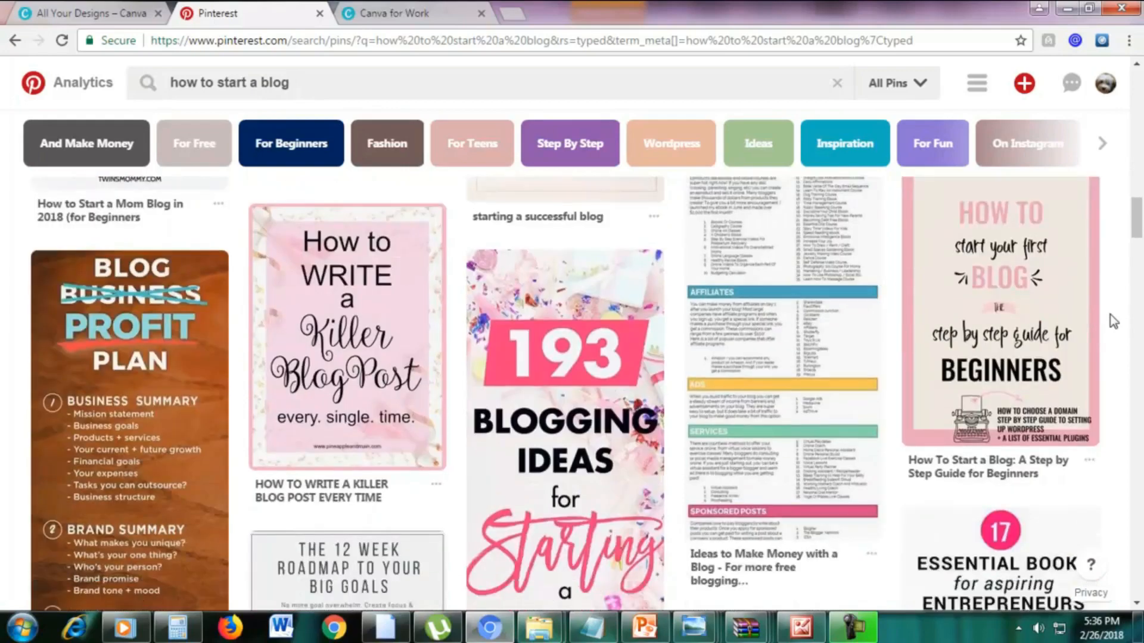
pyautogui.scroll(-8, 1113, 321)
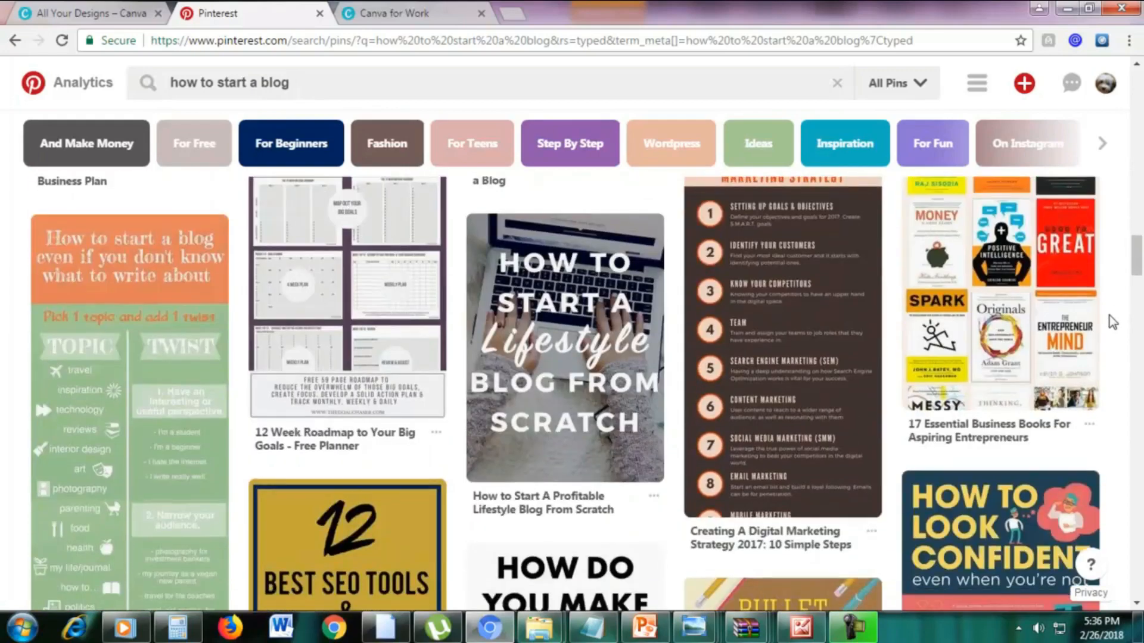
pyautogui.scroll(-4, 1109, 316)
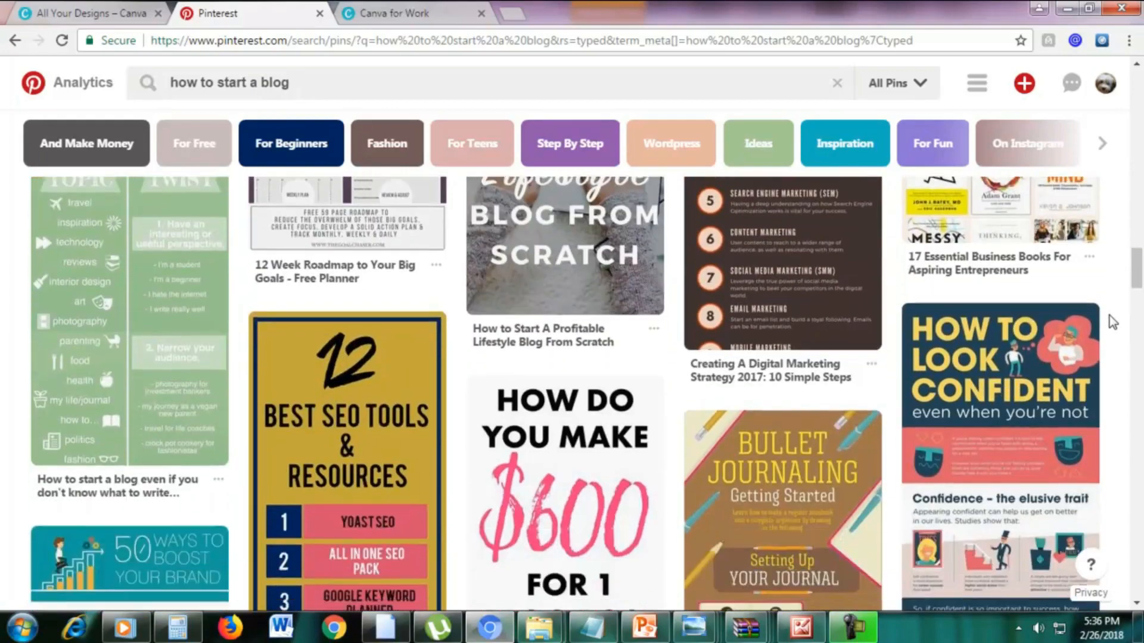
pyautogui.scroll(-2, 1109, 316)
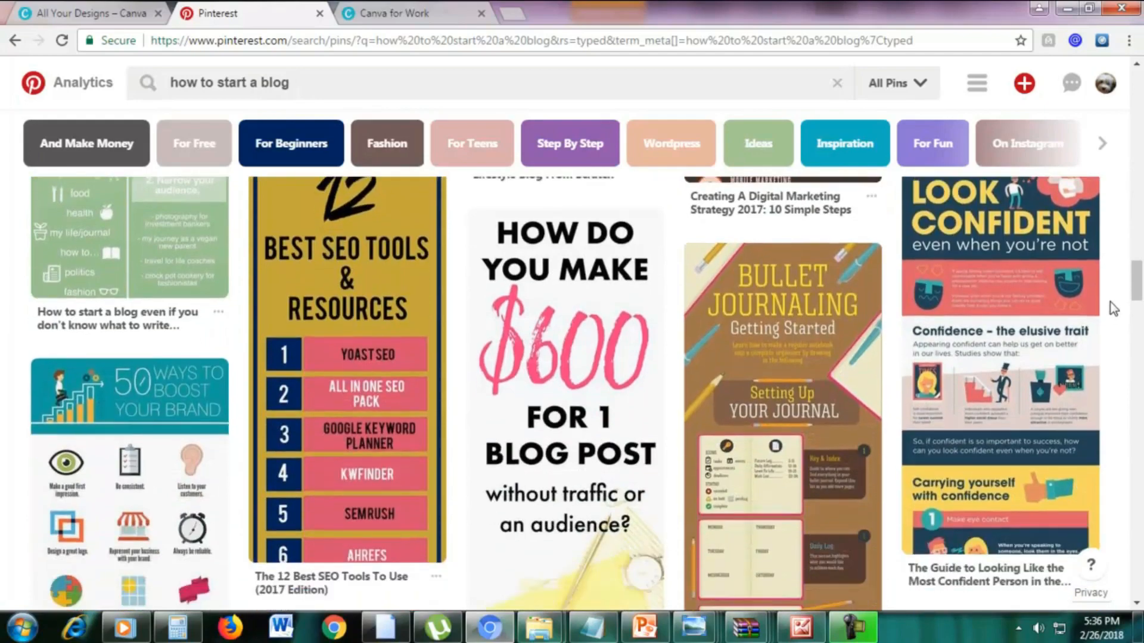
pyautogui.scroll(-7, 1110, 302)
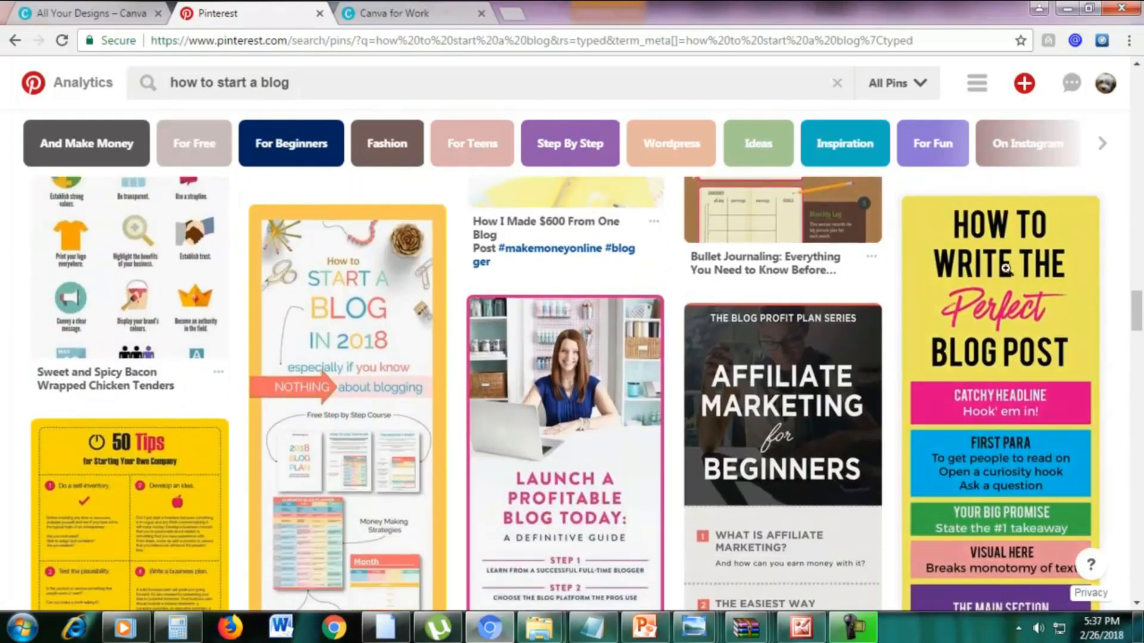
# Go to the Canva for Work pricing page and calculate the yearly cost of the annual plan in Calculator as 9.95 × 12.
pyautogui.click(60, 12)
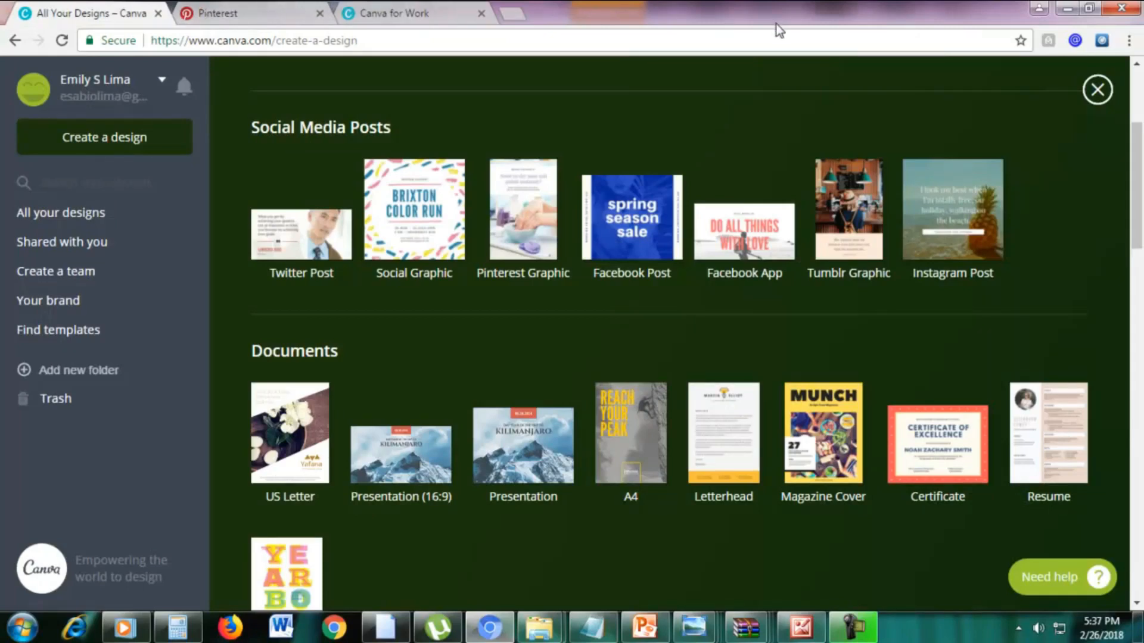
pyautogui.click(404, 7)
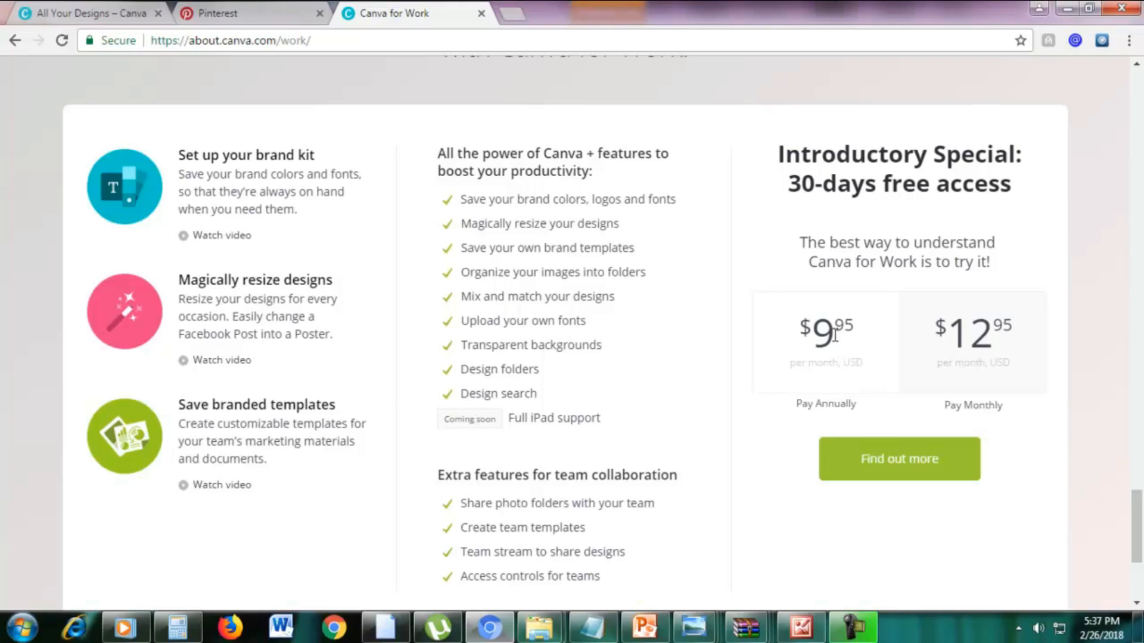
pyautogui.click(177, 627)
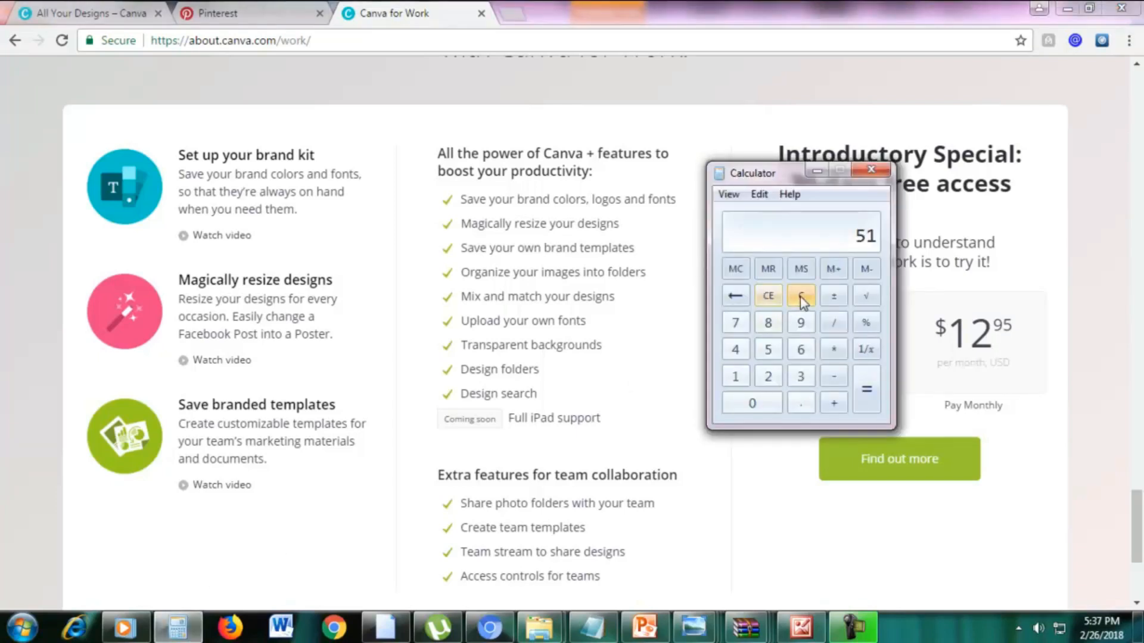
pyautogui.click(799, 296)
pyautogui.write('9.95')
pyautogui.press('*')
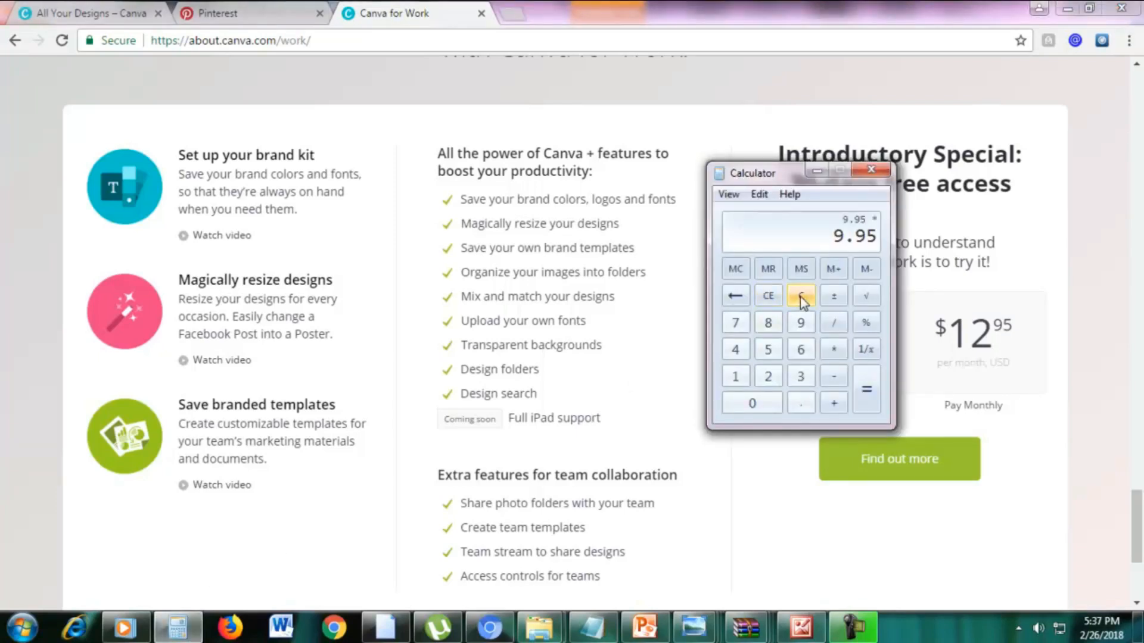
pyautogui.write('12')
pyautogui.press('Return')
pyautogui.click(814, 174)
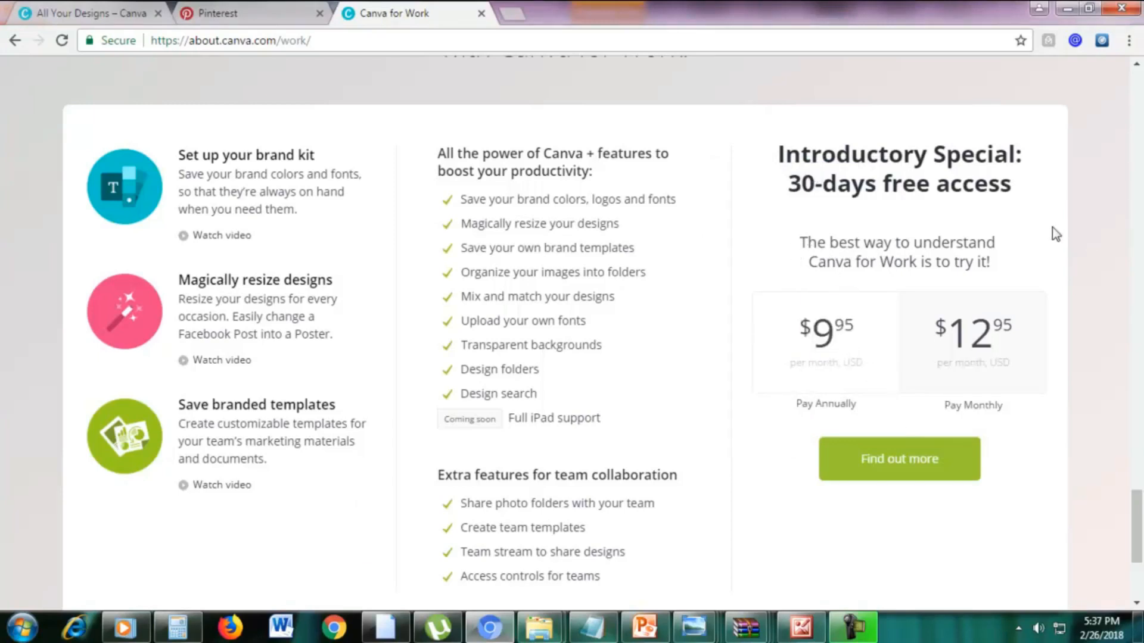
# Examine the Canva for Work feature list beside the pricing options.
pyautogui.scroll(-1, 1095, 251)
pyautogui.scroll(1, 1095, 251)
pyautogui.moveTo(652, 197); pyautogui.dragTo(574, 213)
pyautogui.click(505, 220)
# Check the Pinterest graphic dimensions slide in PowerPoint, return to Canva, and create a blank Pinterest Graphic design.
pyautogui.click(91, 8)
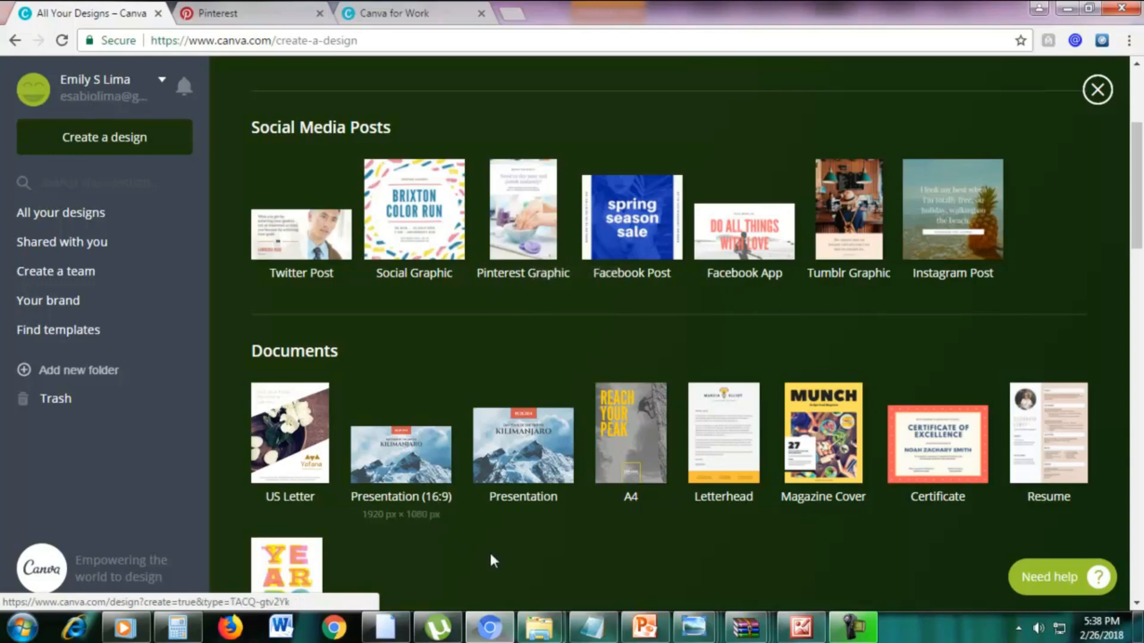
pyautogui.click(636, 626)
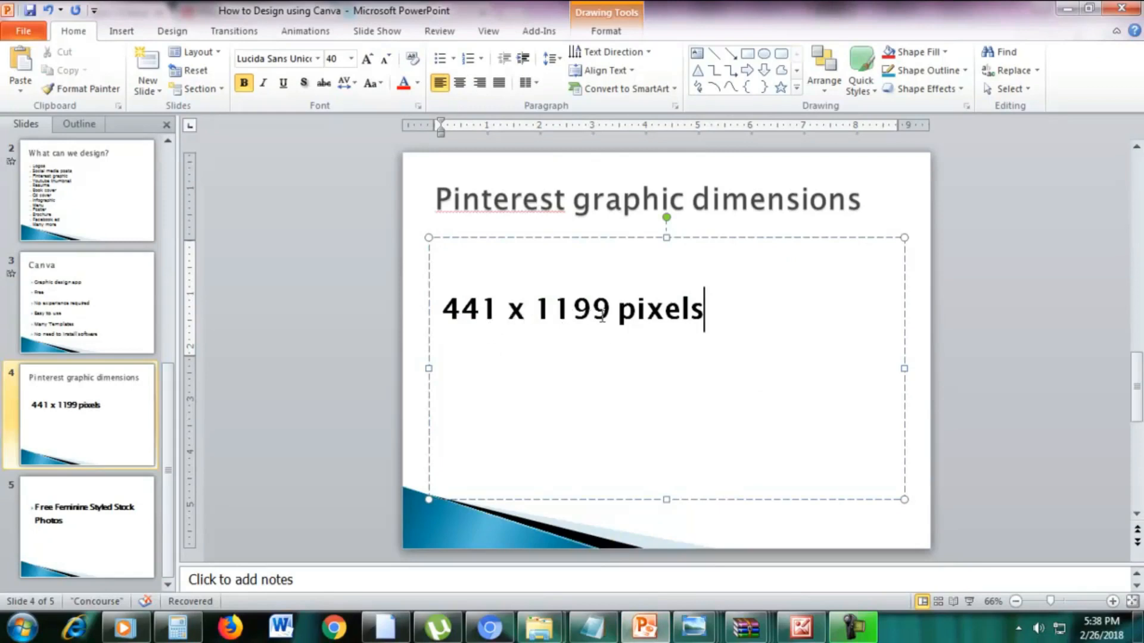
pyautogui.click(489, 623)
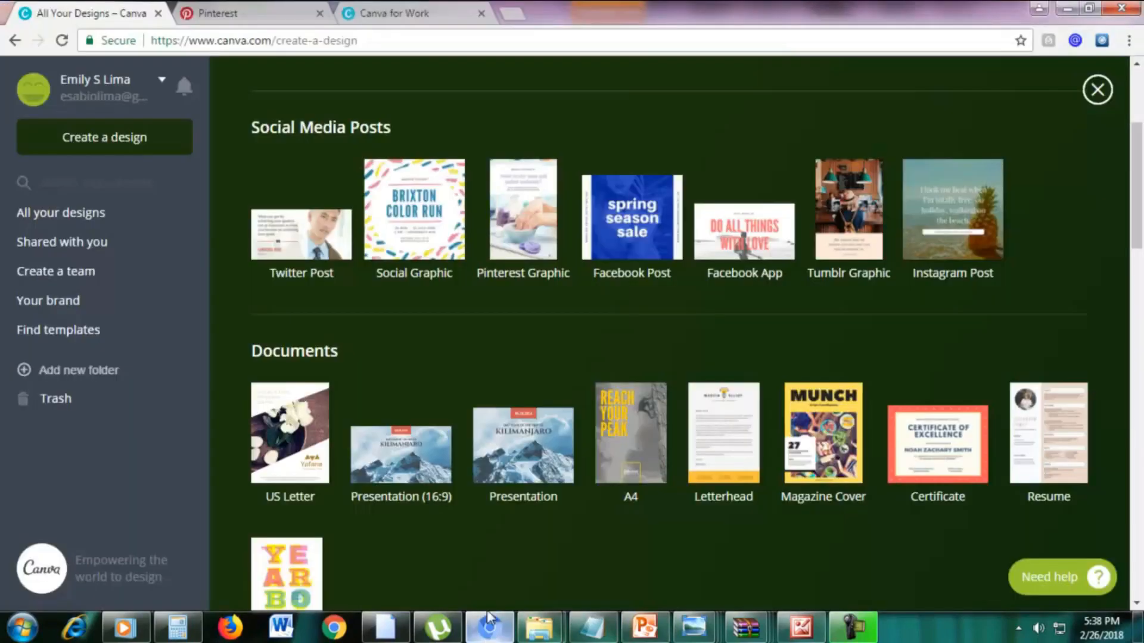
pyautogui.click(522, 219)
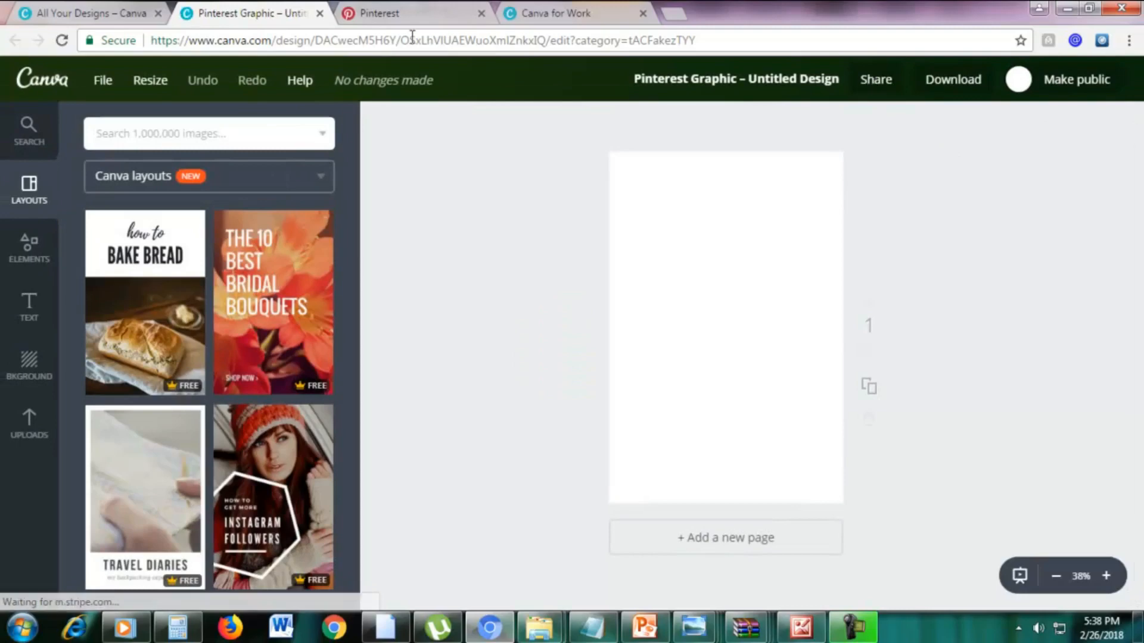
# Copy and resize the blank Pinterest design to the Logo format only, deselecting Social Graphic and Presentation.
pyautogui.click(156, 80)
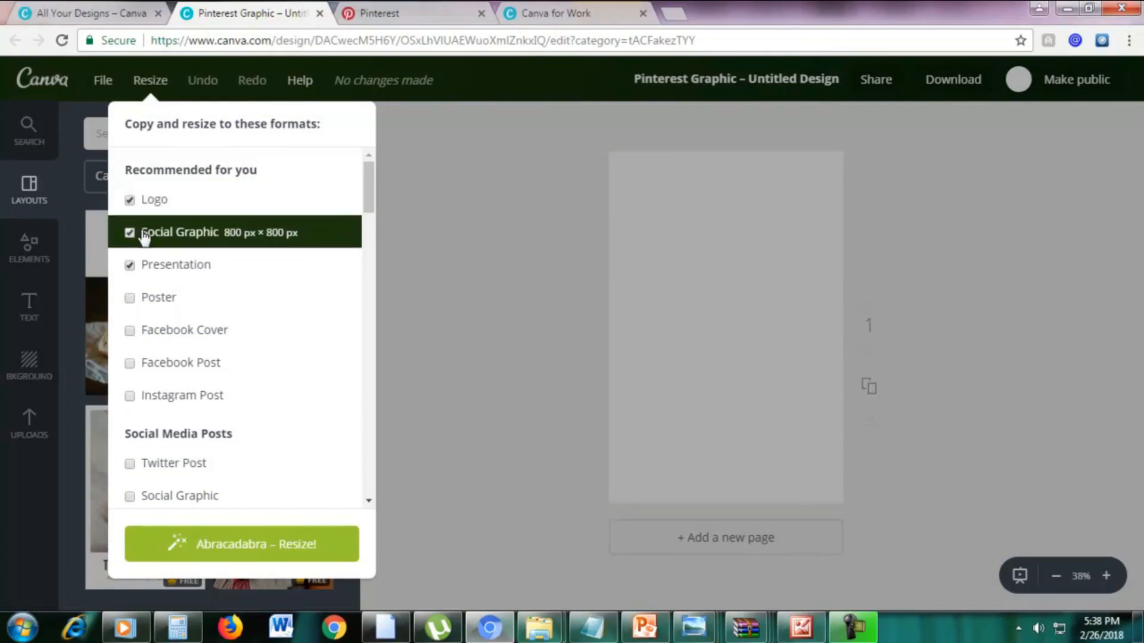
pyautogui.scroll(-15, 216, 310)
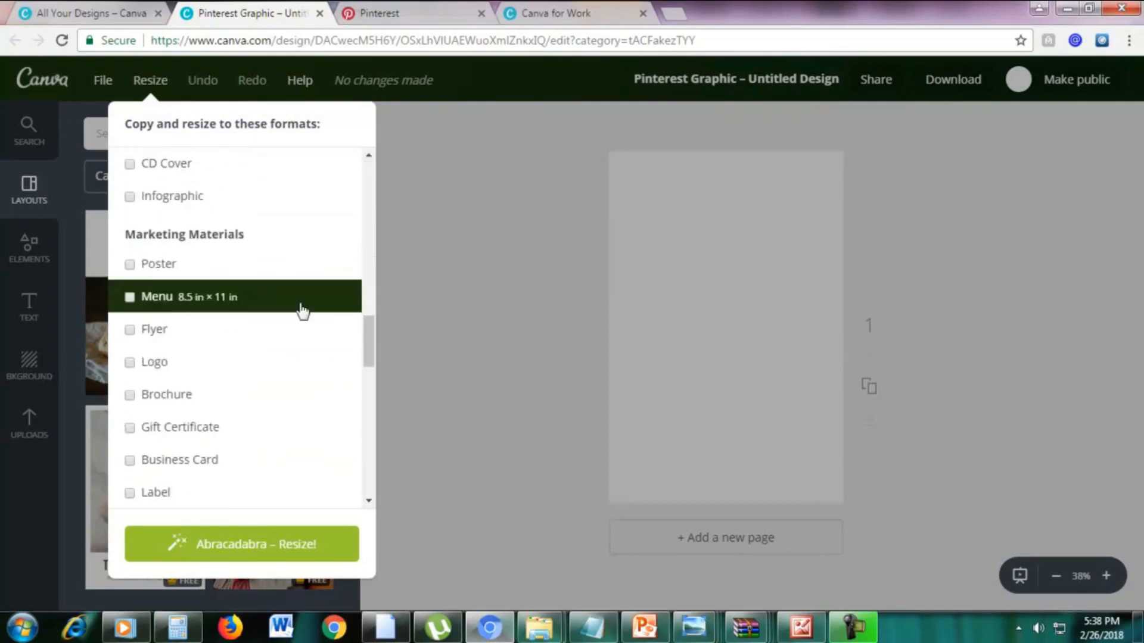
pyautogui.moveTo(370, 332); pyautogui.dragTo(374, 159)
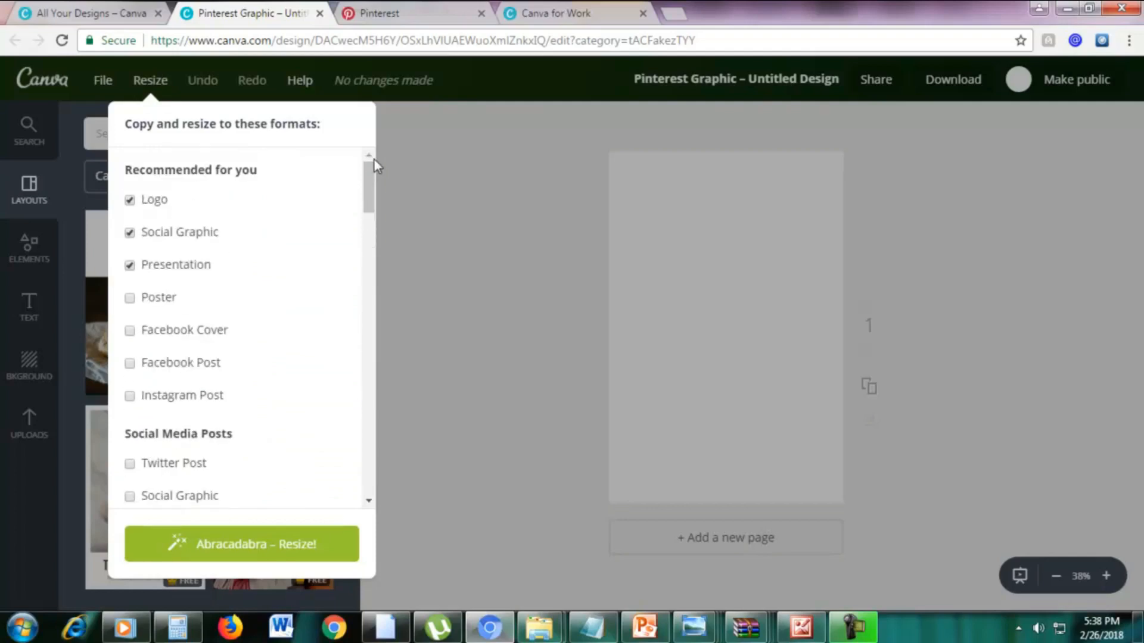
pyautogui.click(130, 233)
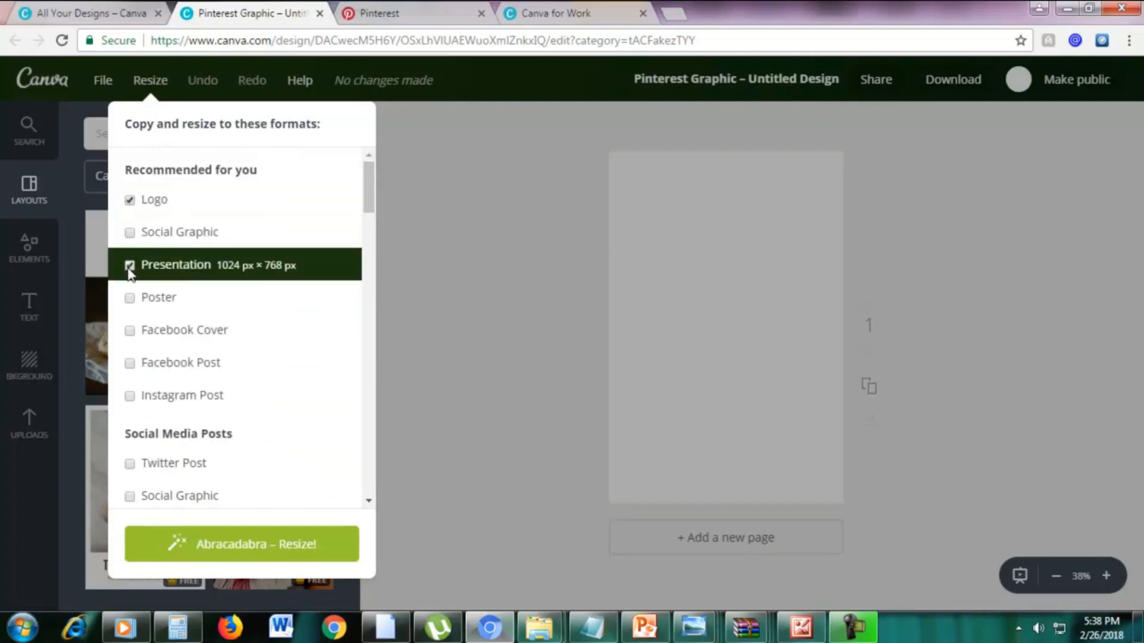
pyautogui.click(130, 267)
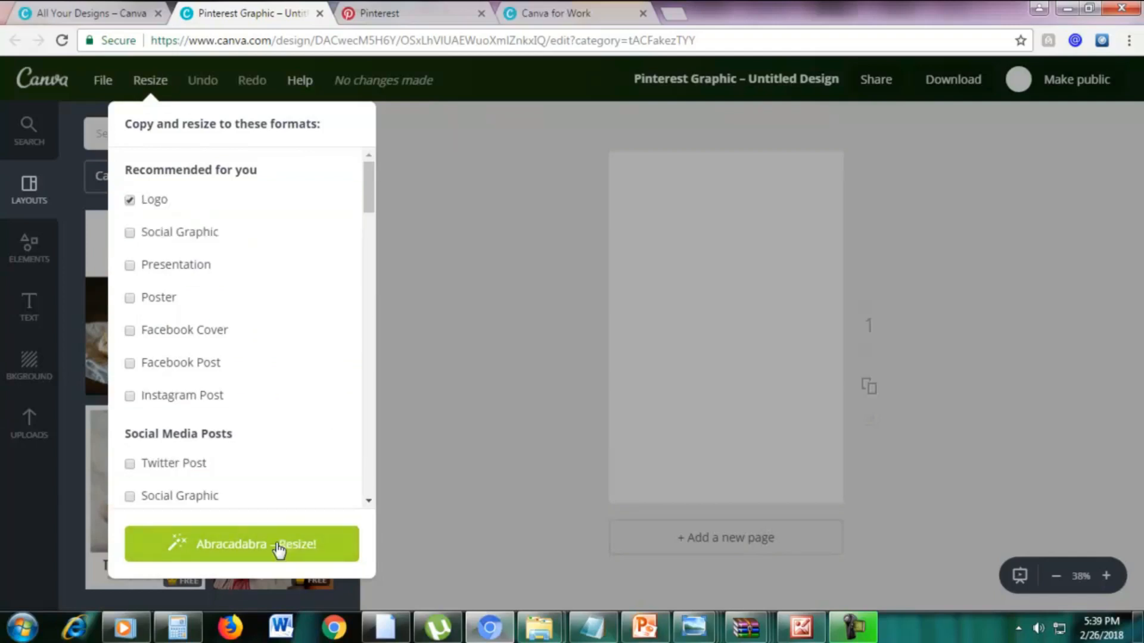
pyautogui.click(130, 200)
pyautogui.click(130, 201)
pyautogui.click(255, 551)
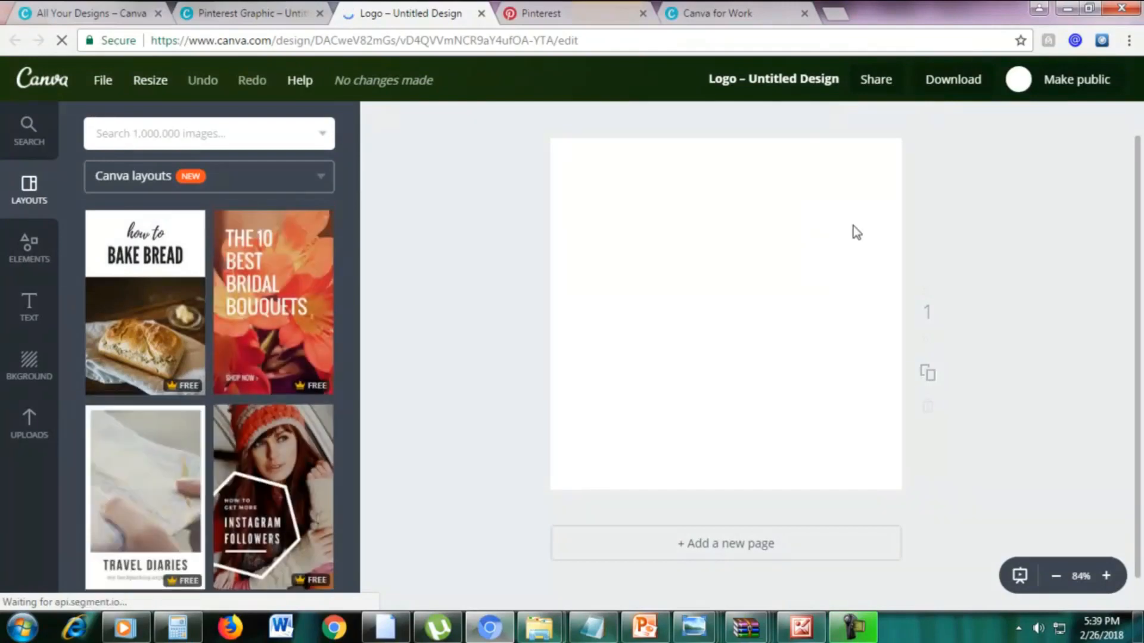
# Apply the How to Bake Bread layout to the logo design and close that design.
pyautogui.click(160, 320)
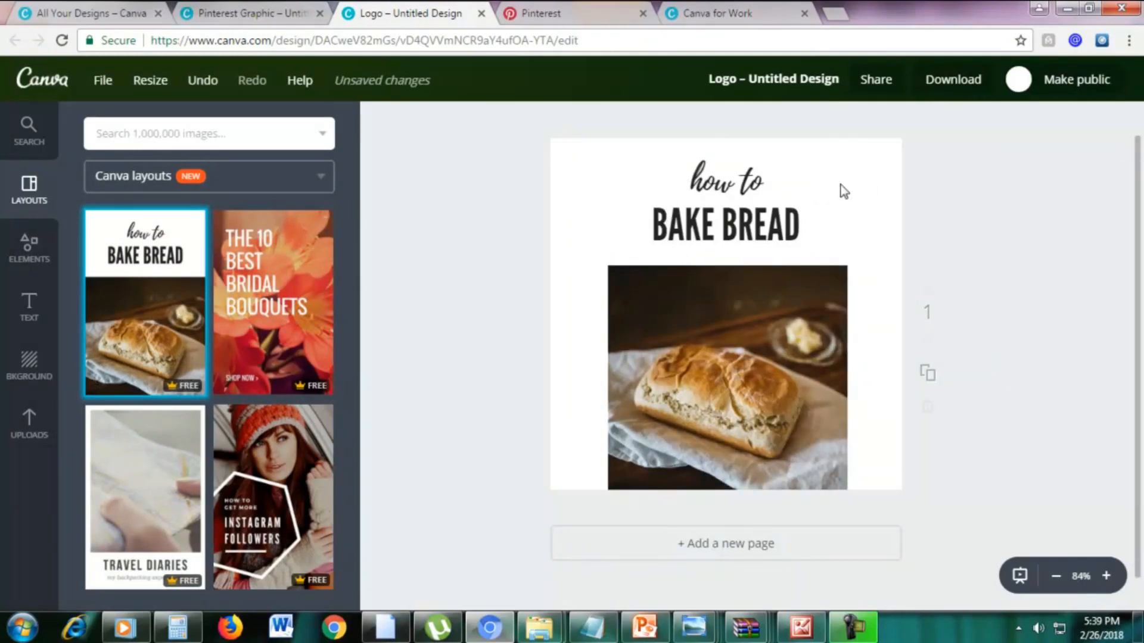
pyautogui.click(482, 13)
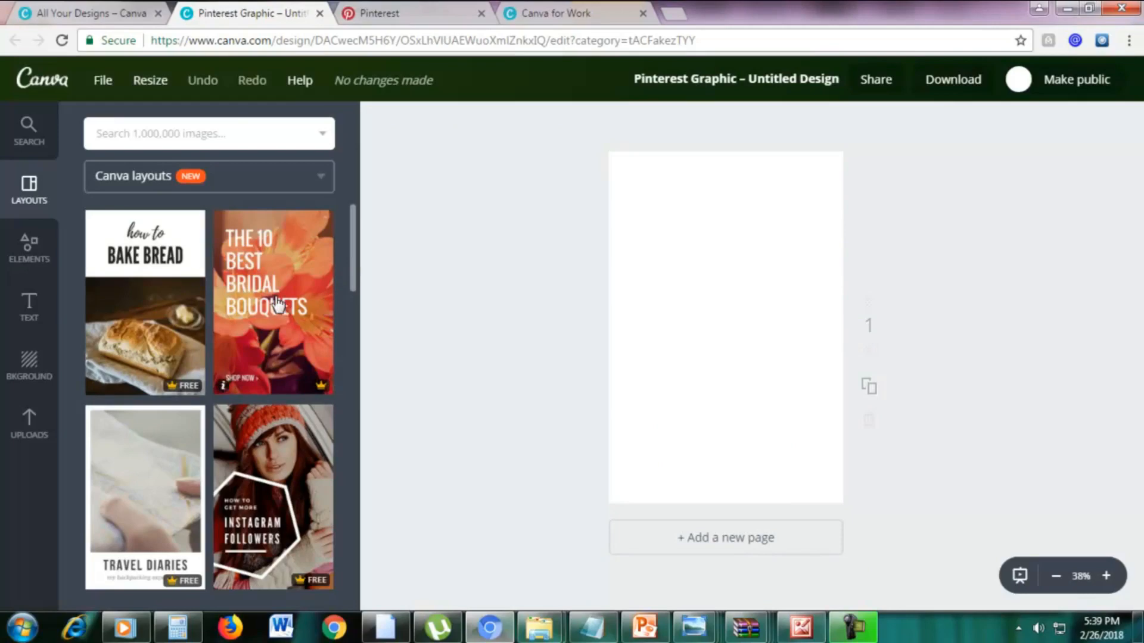
# Apply the All About Boom Netting layout to the blank Pinterest graphic.
pyautogui.scroll(-10, 278, 304)
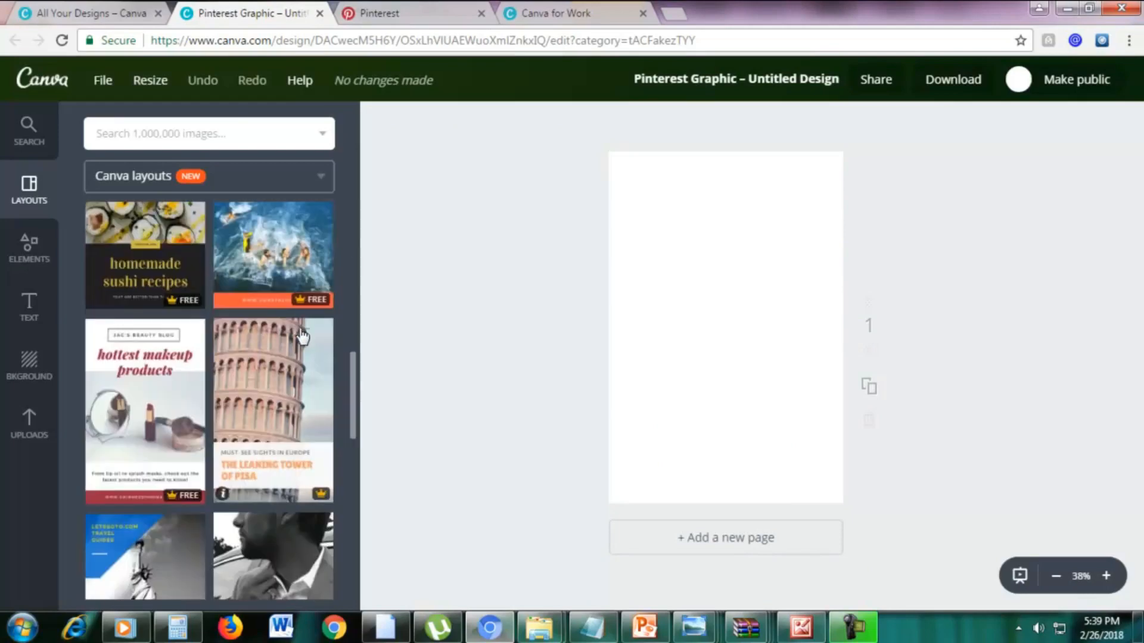
pyautogui.scroll(3, 303, 335)
pyautogui.click(301, 402)
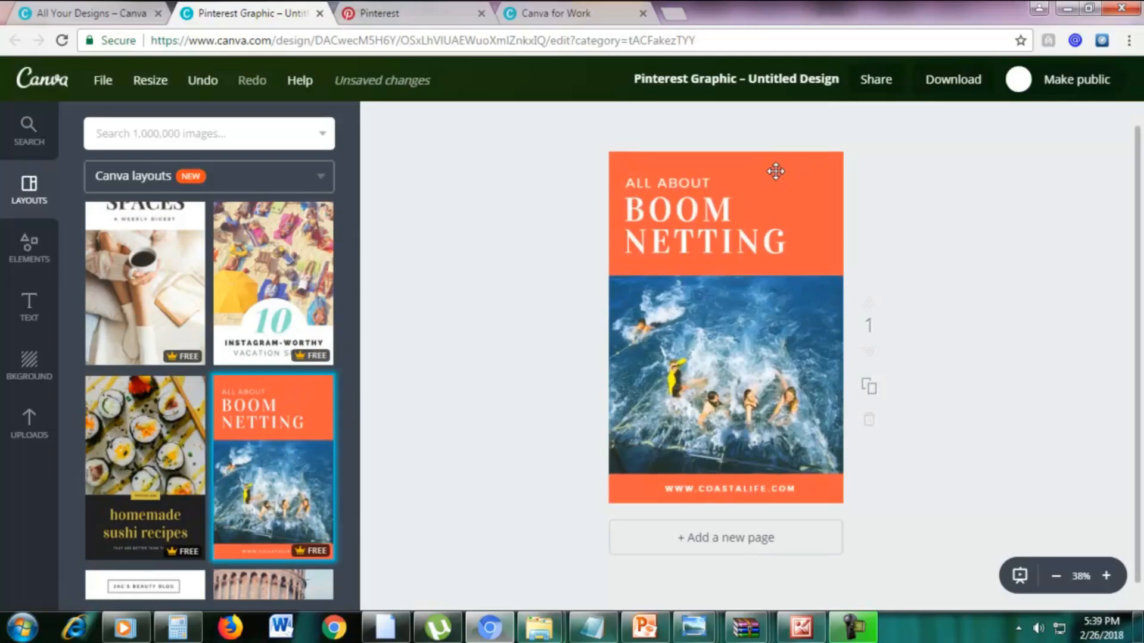
# Try to copy and resize the Boom Netting Pinterest graphic to the Facebook Post format only, deselecting Logo, Social Graphic and Presentation.
pyautogui.click(146, 79)
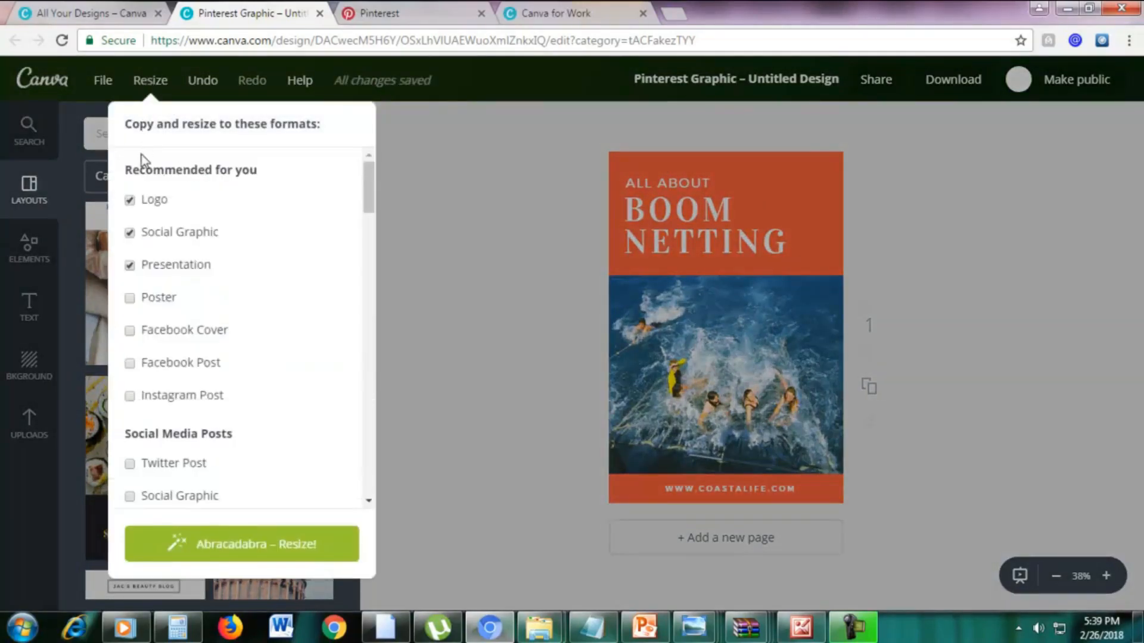
pyautogui.click(129, 200)
pyautogui.click(131, 265)
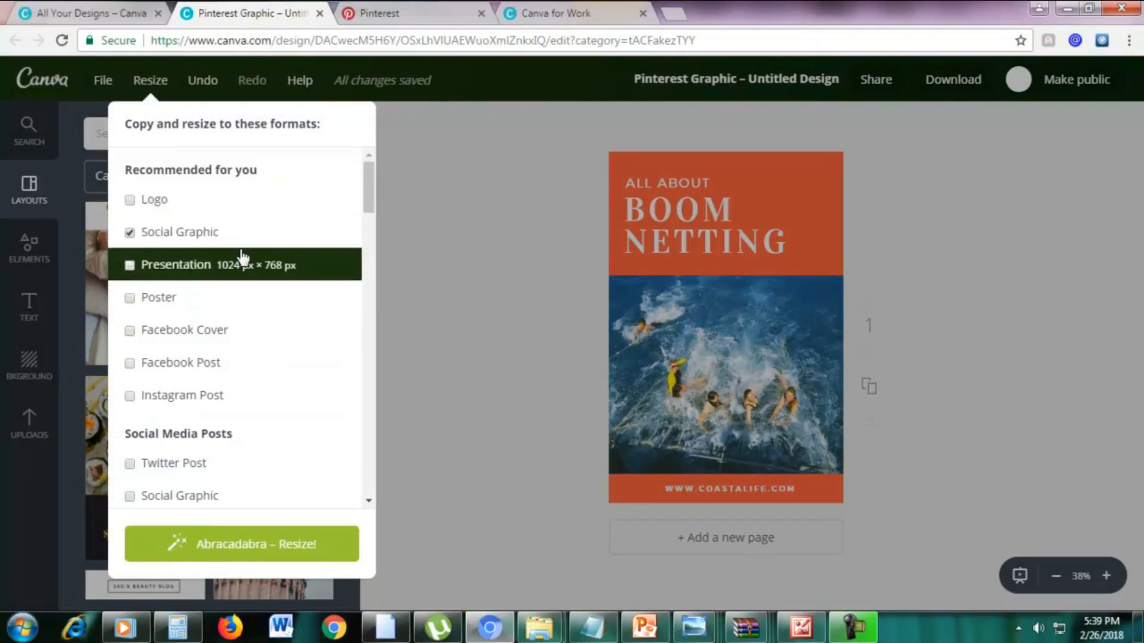
pyautogui.scroll(-4, 243, 265)
pyautogui.scroll(-1, 243, 263)
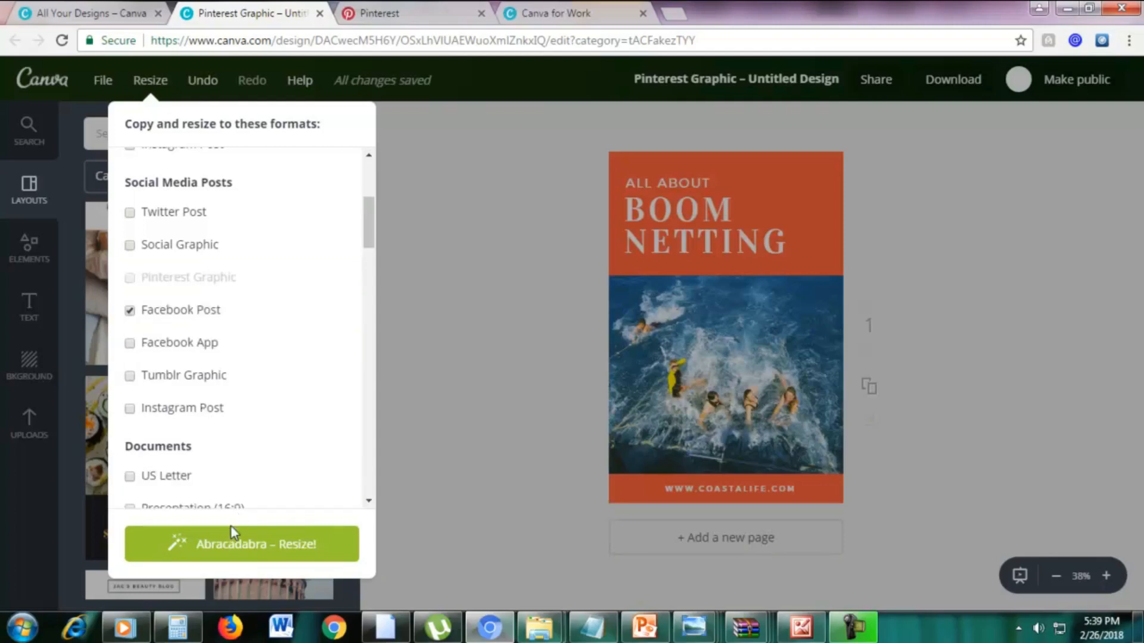
pyautogui.click(244, 549)
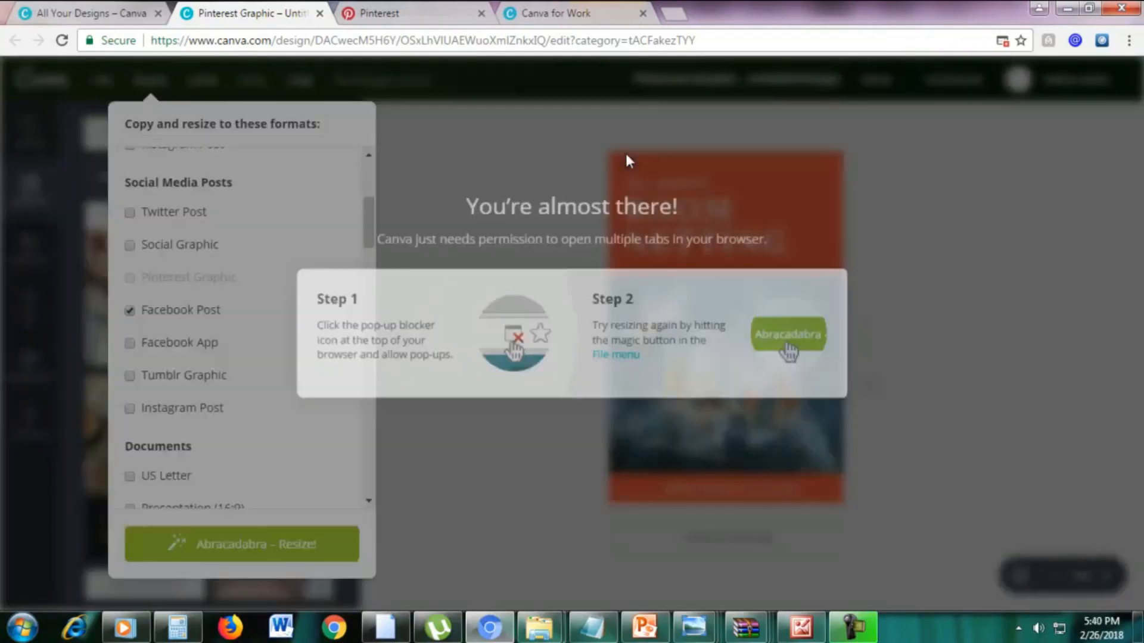
pyautogui.click(626, 154)
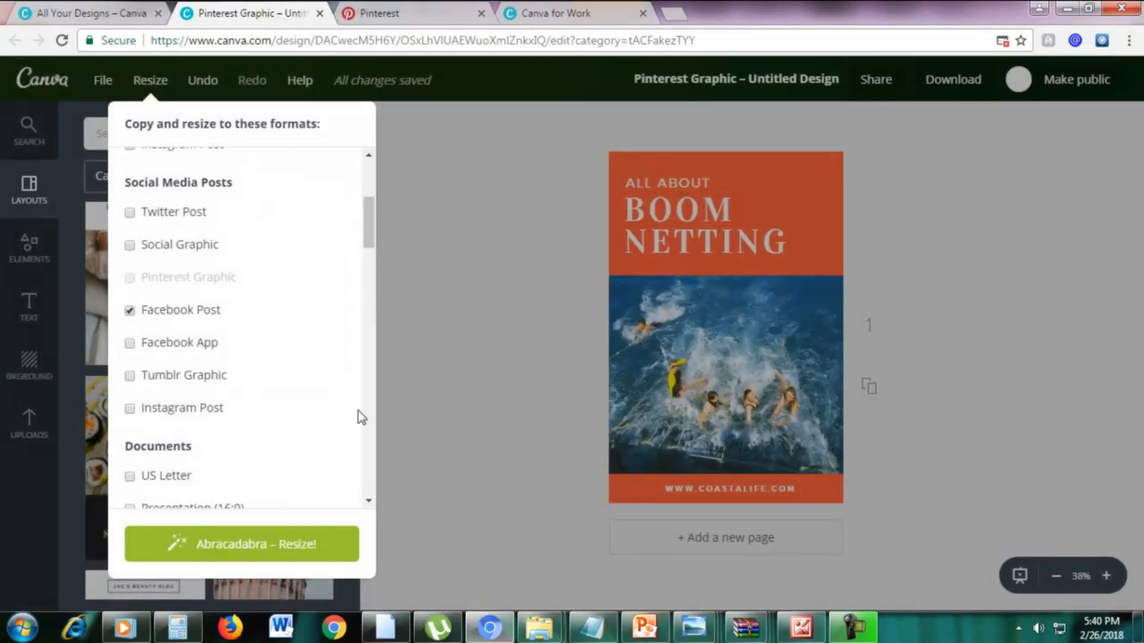
pyautogui.click(226, 544)
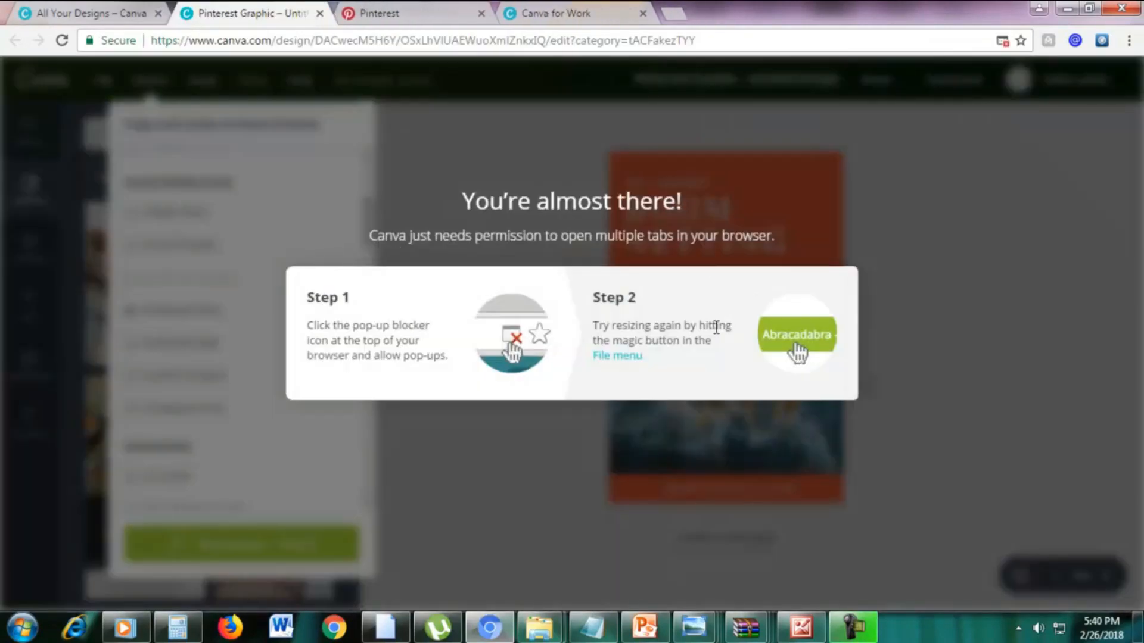
pyautogui.click(1003, 42)
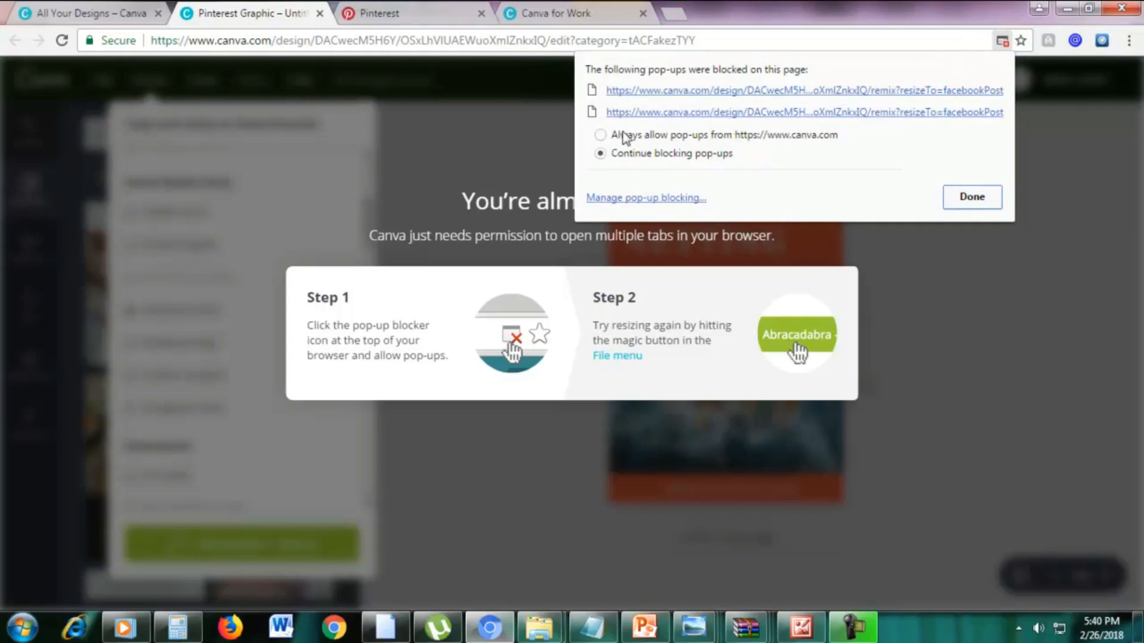
pyautogui.click(600, 135)
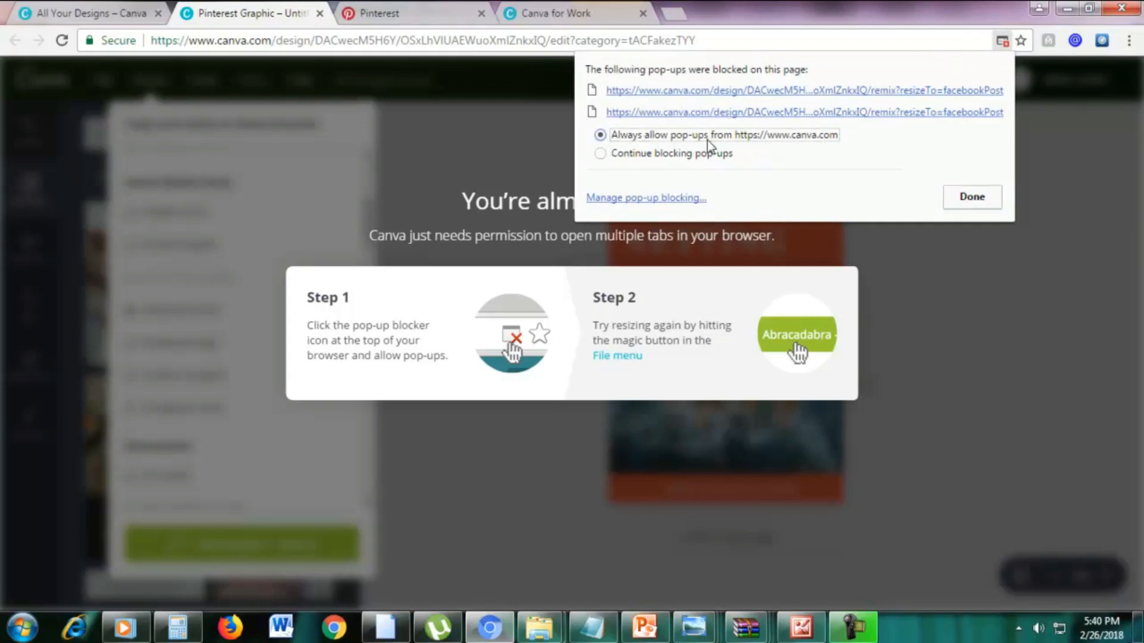
pyautogui.click(963, 195)
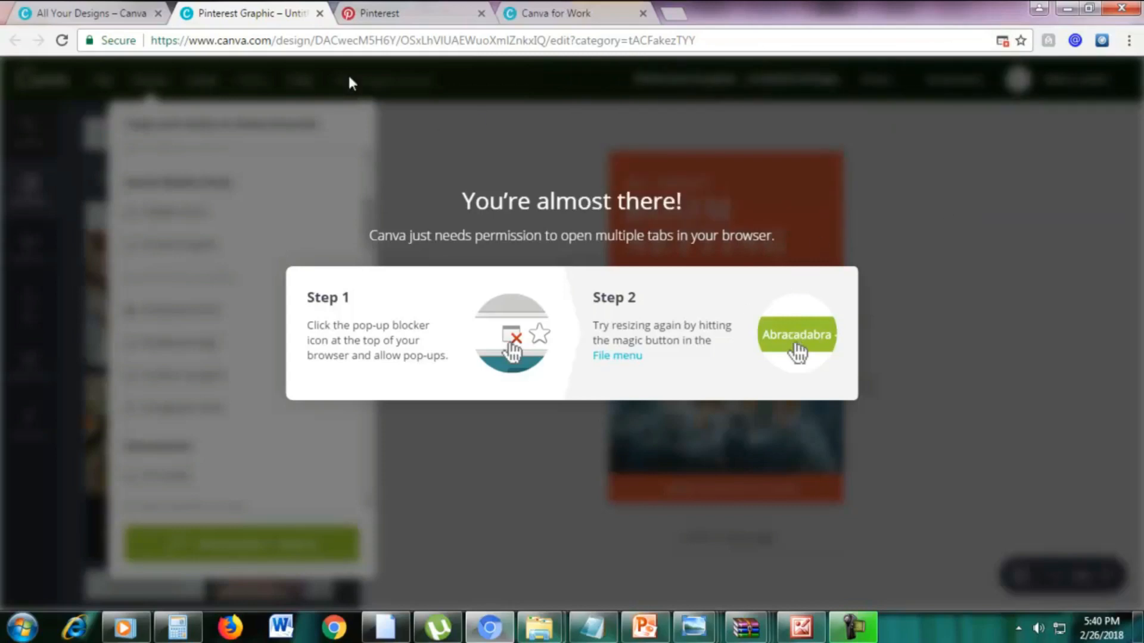
pyautogui.click(351, 43)
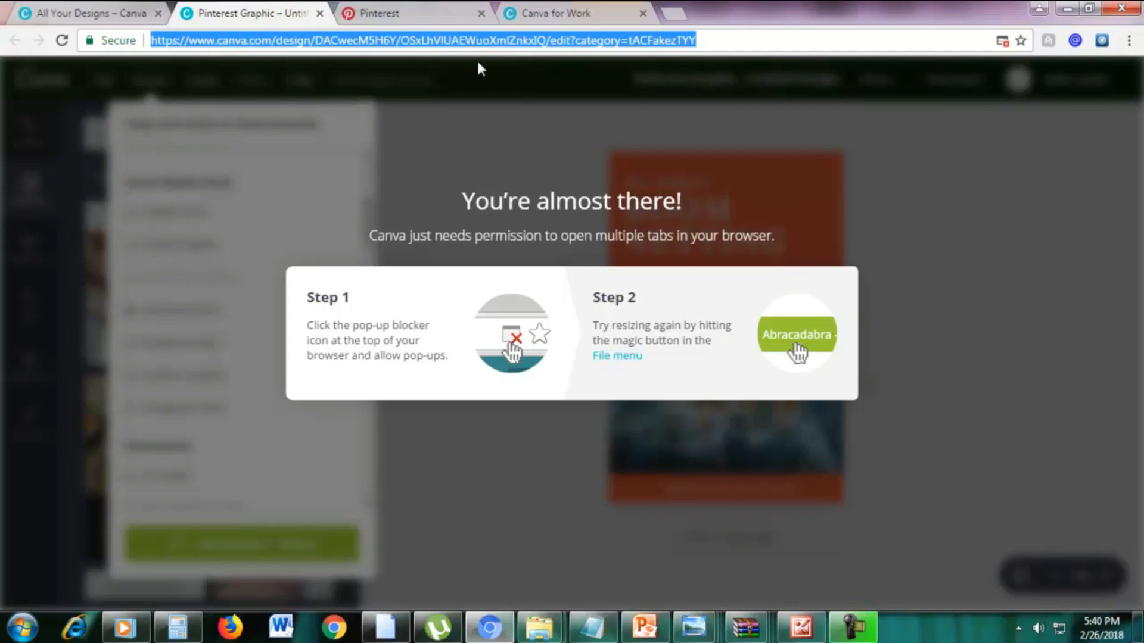
pyautogui.press('Return')
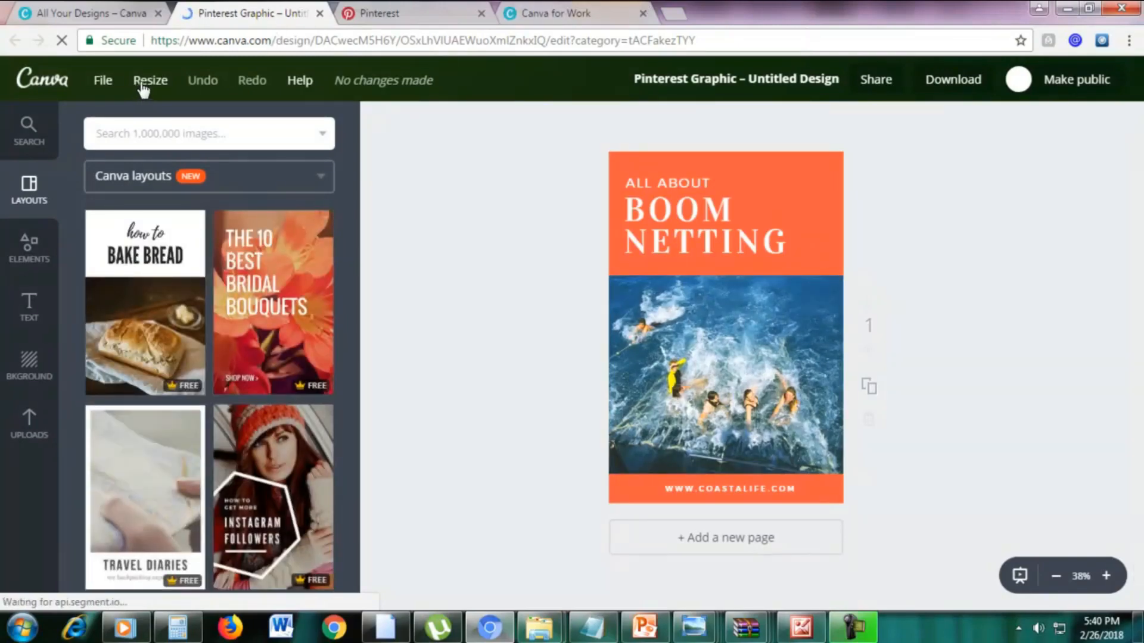
# Copy and resize the Boom Netting design to Facebook Post only, deselecting Logo, Social Graphic and Presentation.
pyautogui.click(146, 82)
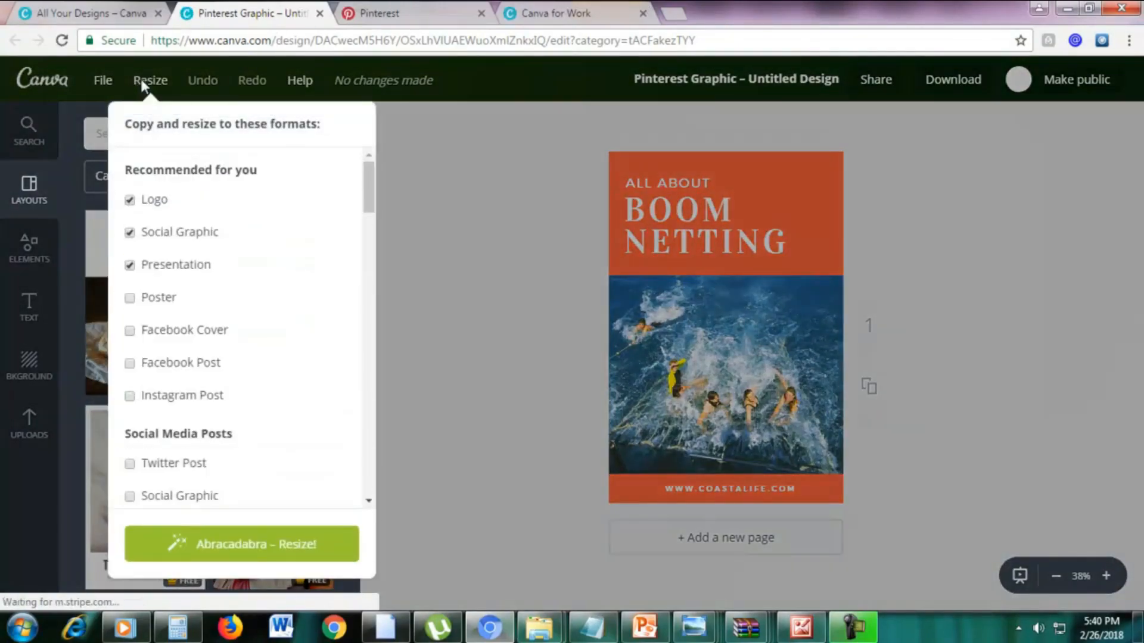
pyautogui.click(130, 201)
pyautogui.click(130, 233)
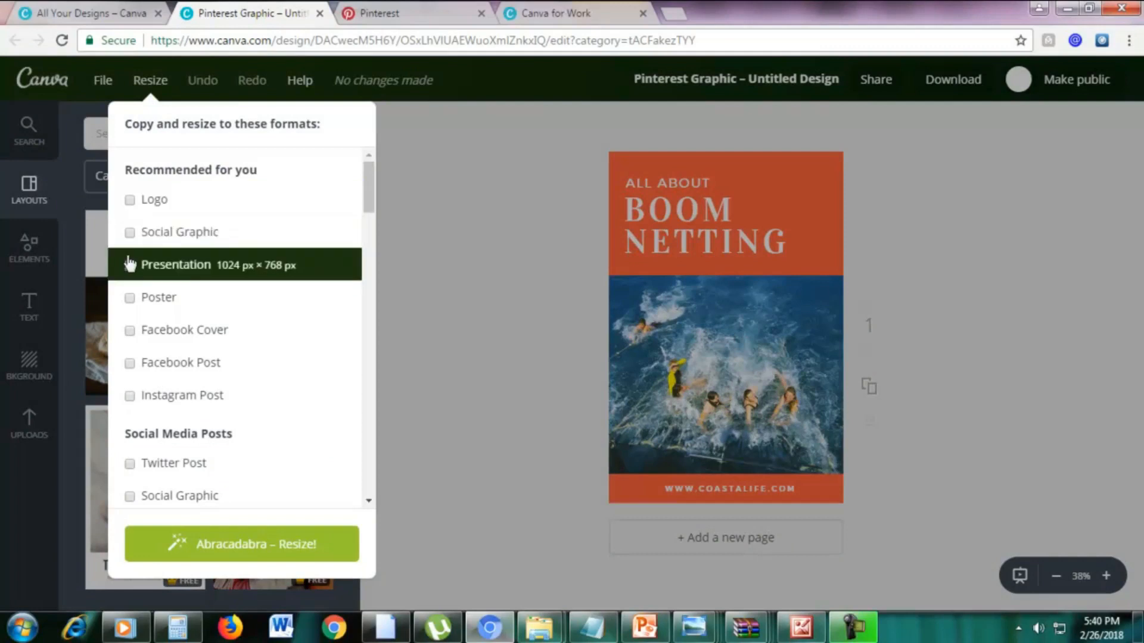
pyautogui.click(129, 265)
pyautogui.scroll(-7, 256, 265)
pyautogui.scroll(3, 256, 272)
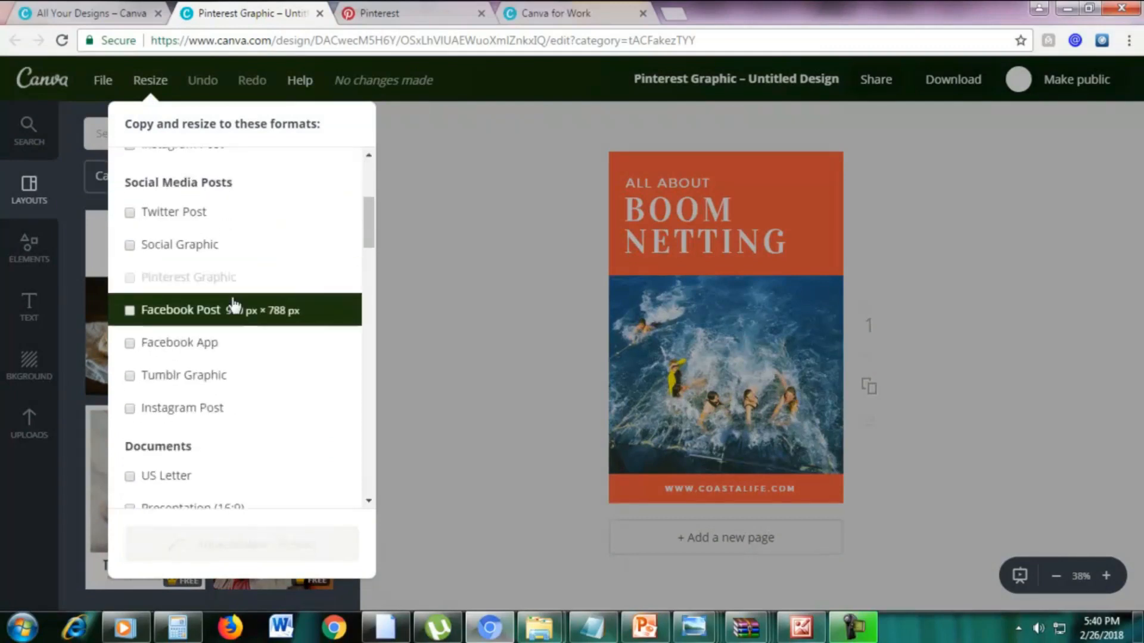
pyautogui.click(130, 311)
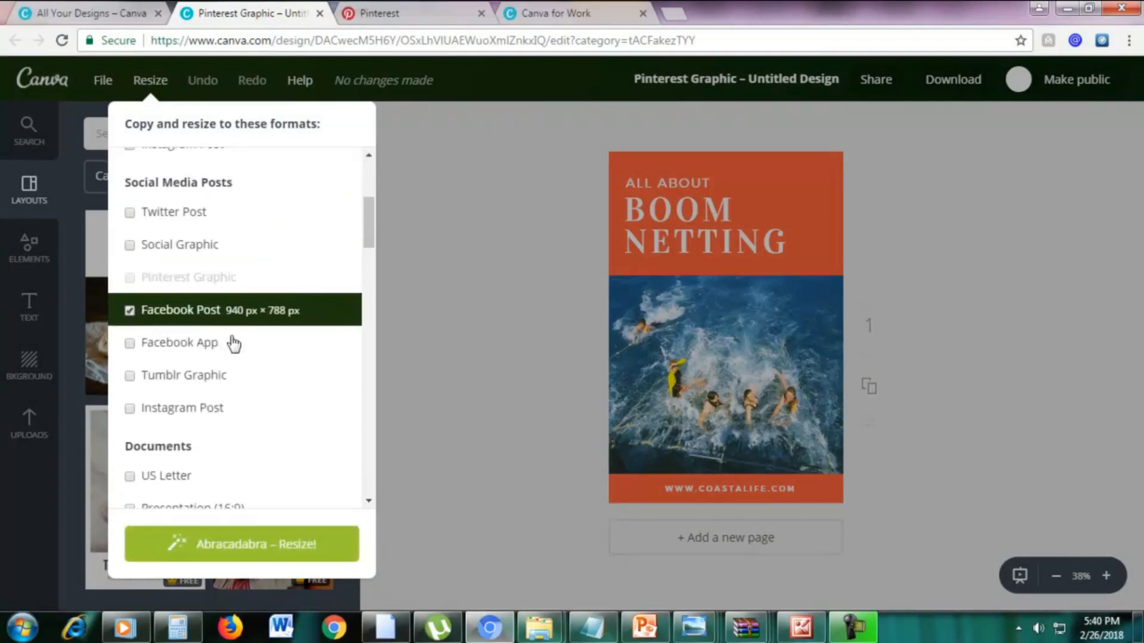
pyautogui.click(265, 545)
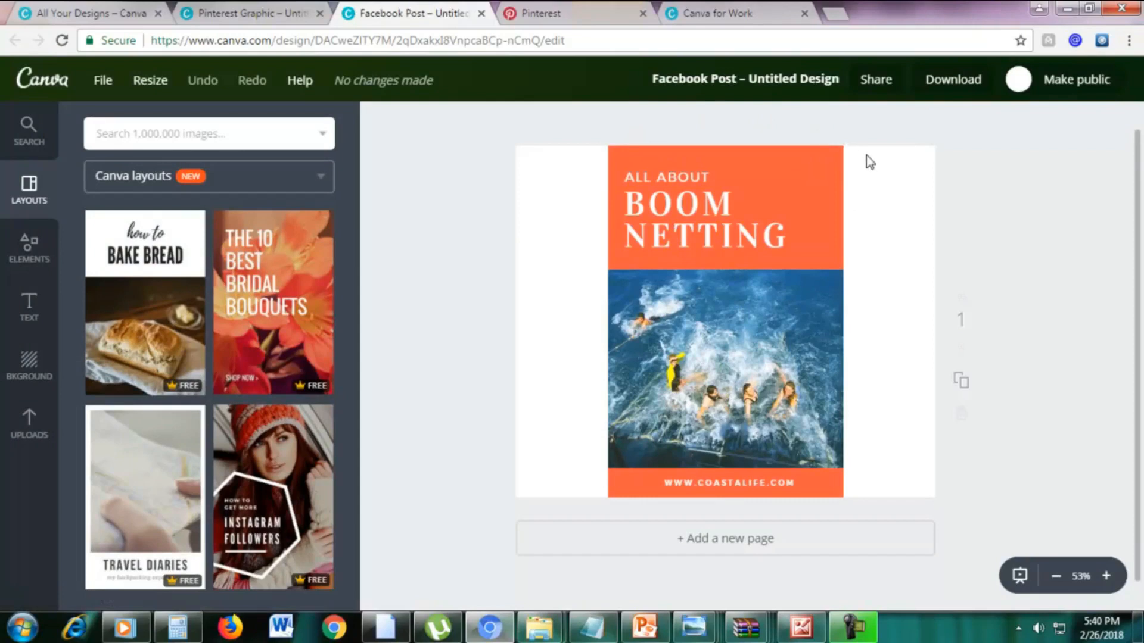
# Stretch the orange header block behind the title past both side edges of the Facebook Post.
pyautogui.click(830, 158)
pyautogui.moveTo(840, 204); pyautogui.dragTo(960, 208)
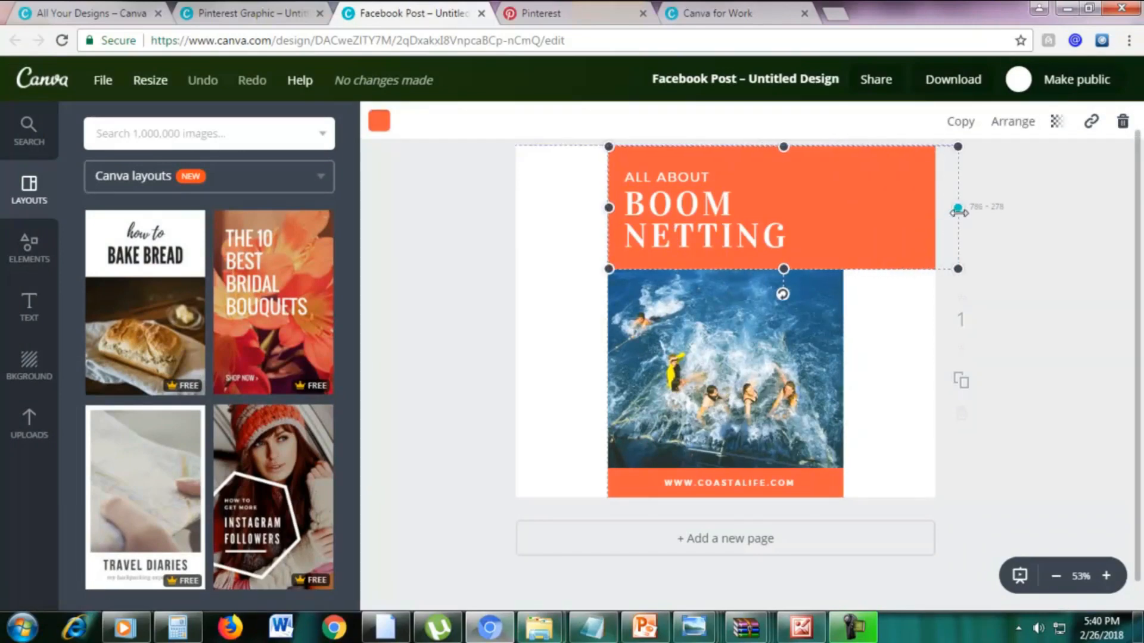
pyautogui.moveTo(608, 206); pyautogui.dragTo(503, 204)
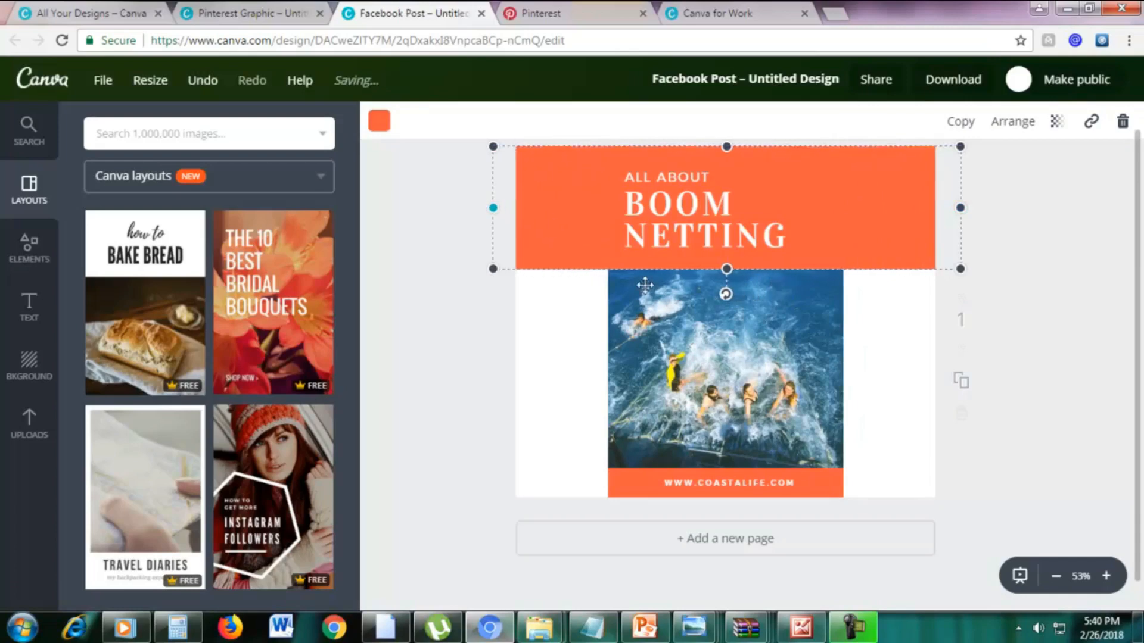
# Enlarge the swimmers photo so it fills the full width of the Facebook Post below the header.
pyautogui.click(691, 325)
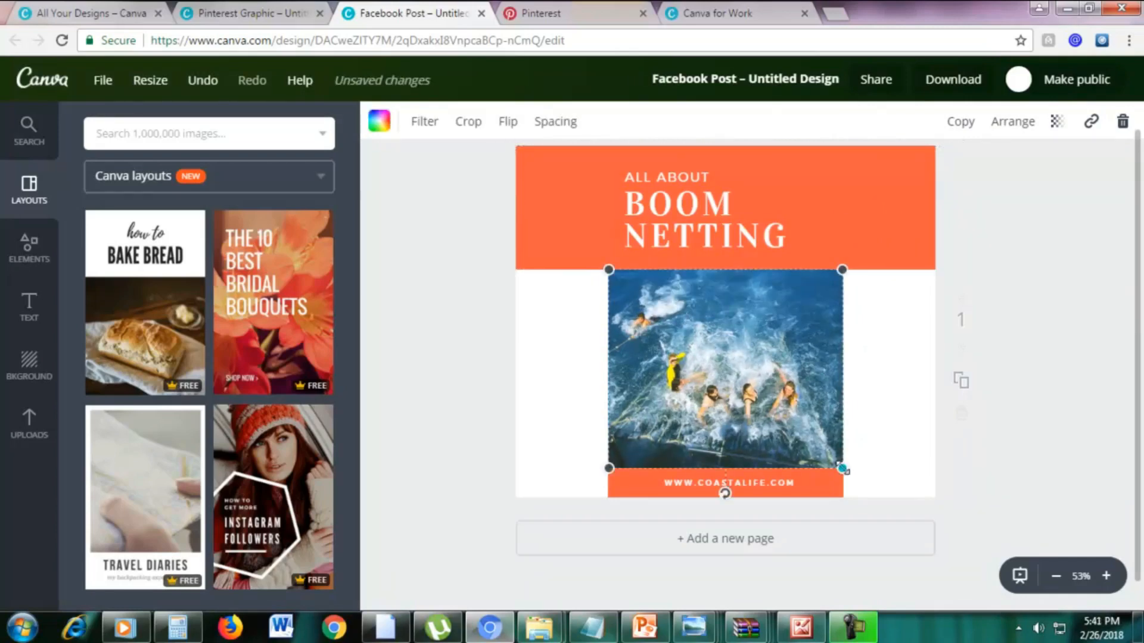
pyautogui.moveTo(842, 468); pyautogui.dragTo(965, 490)
pyautogui.moveTo(607, 490); pyautogui.dragTo(501, 506)
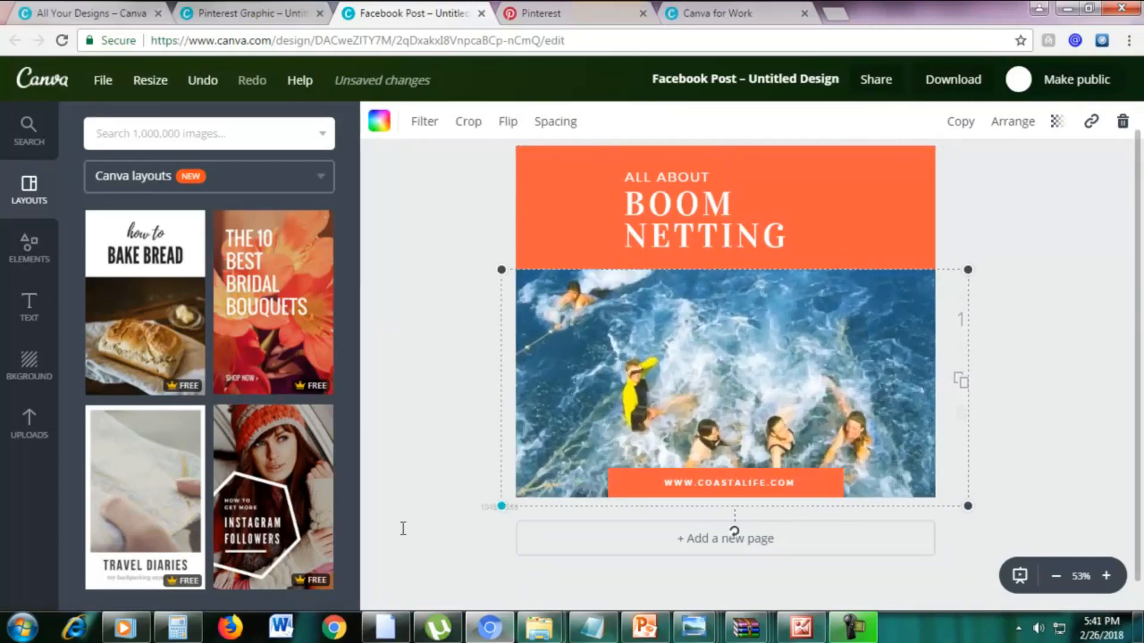
pyautogui.moveTo(404, 529); pyautogui.dragTo(393, 534)
pyautogui.click(1091, 330)
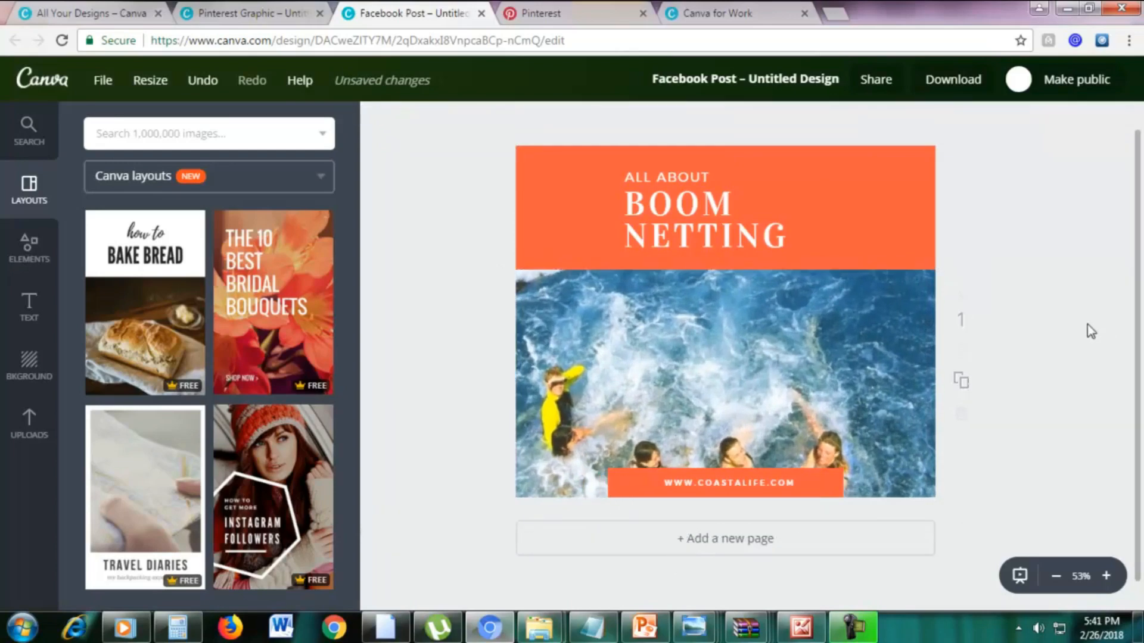
# Stretch the orange footer bar behind the web address across the full width of the Facebook Post.
pyautogui.click(633, 483)
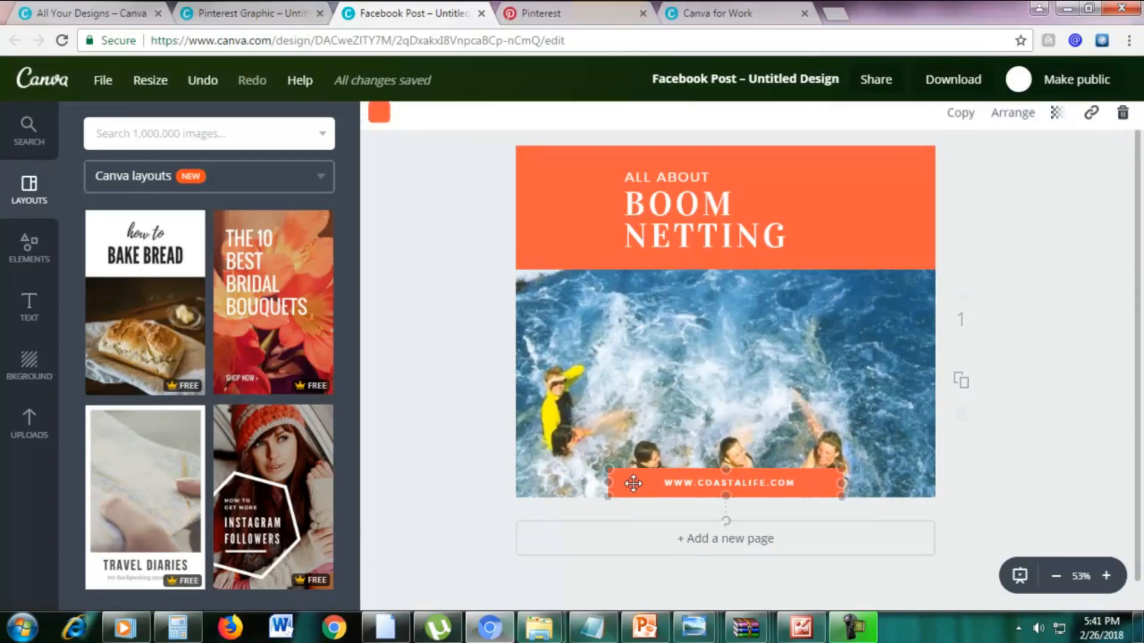
pyautogui.moveTo(607, 483); pyautogui.dragTo(501, 483)
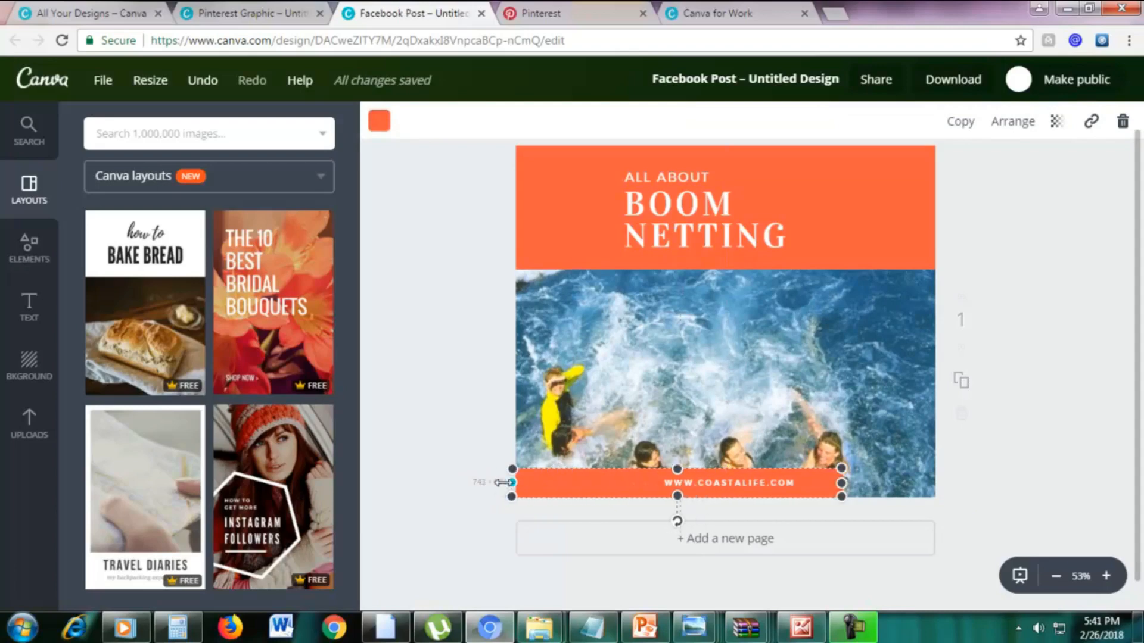
pyautogui.moveTo(844, 484); pyautogui.dragTo(977, 481)
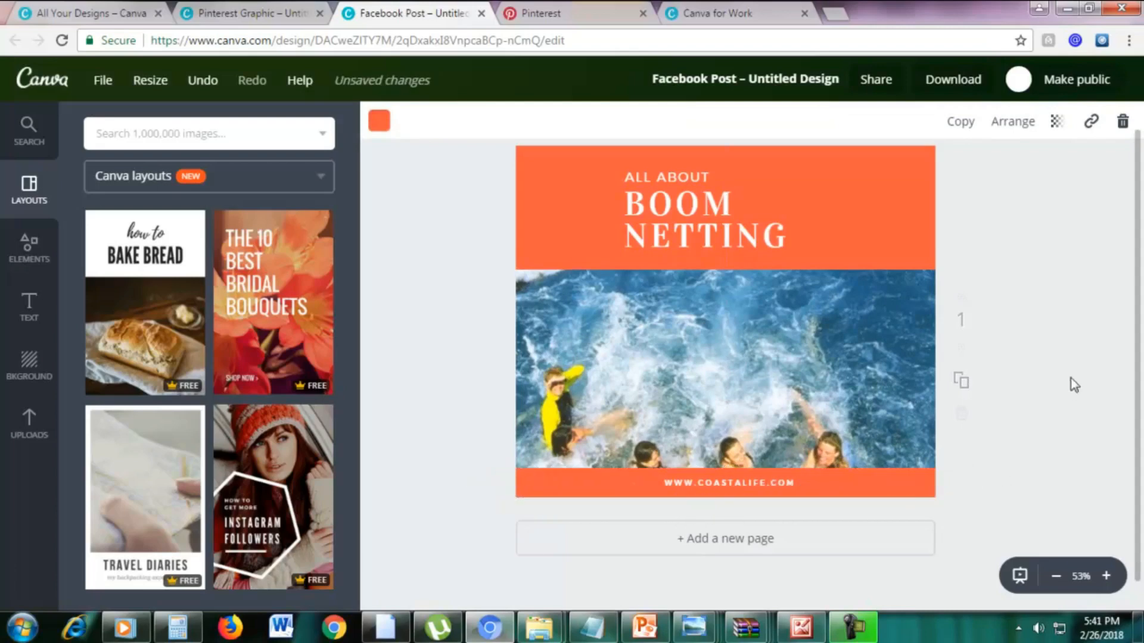
pyautogui.click(1071, 377)
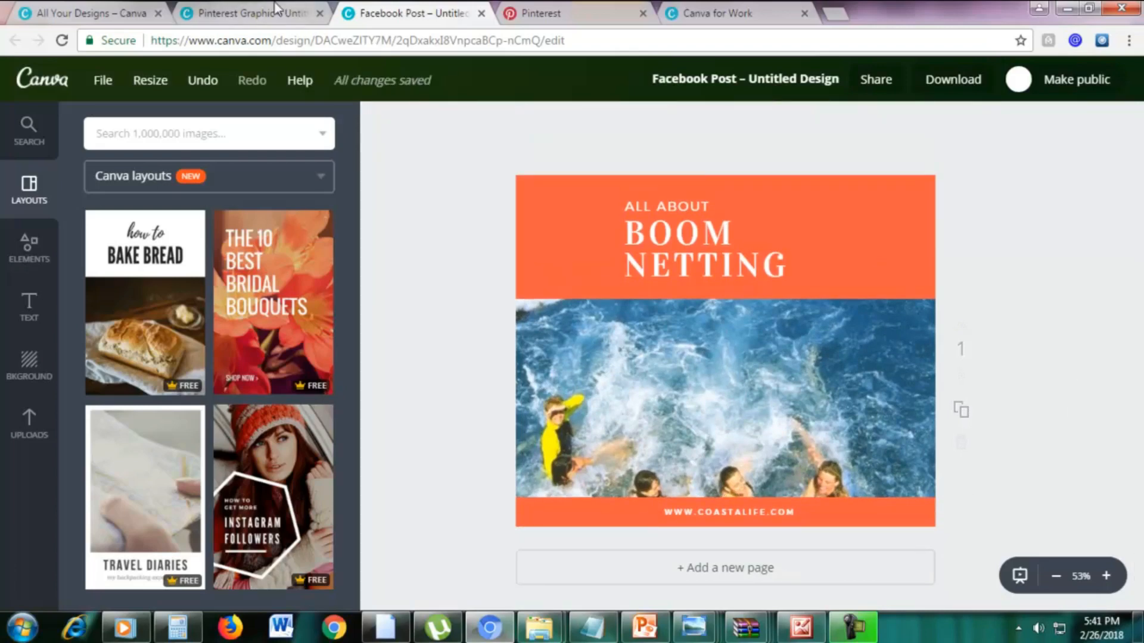
# Close the Facebook Post copy and examine the social media and document formats available for resizing the Pinterest graphic.
pyautogui.click(274, 13)
pyautogui.click(481, 13)
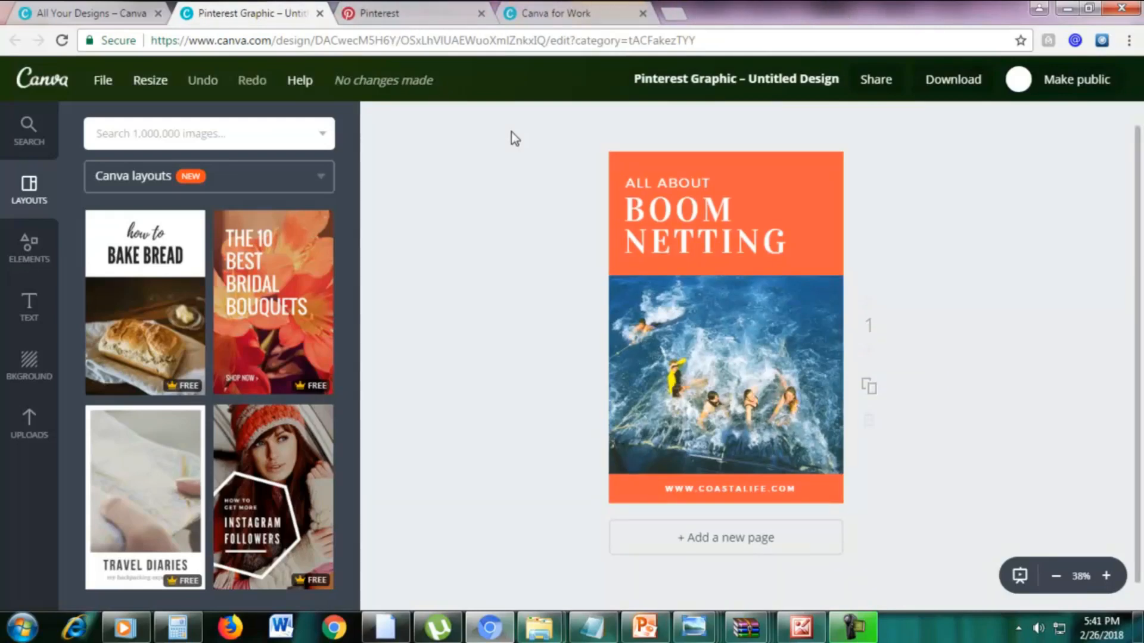
pyautogui.click(145, 84)
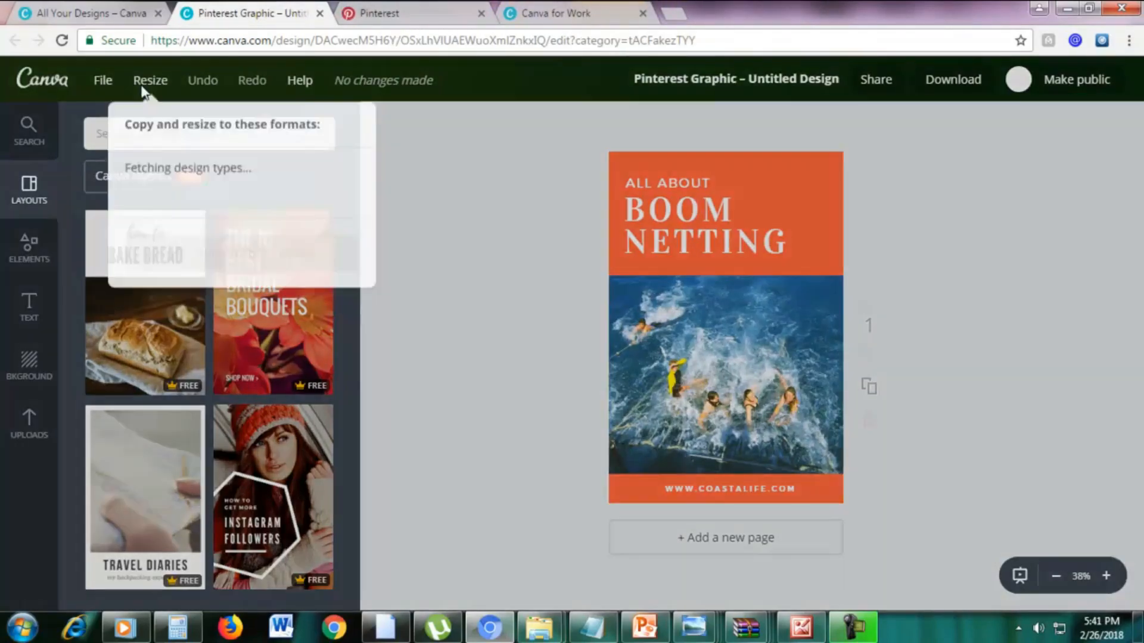
pyautogui.scroll(-2, 322, 250)
pyautogui.scroll(-2, 336, 274)
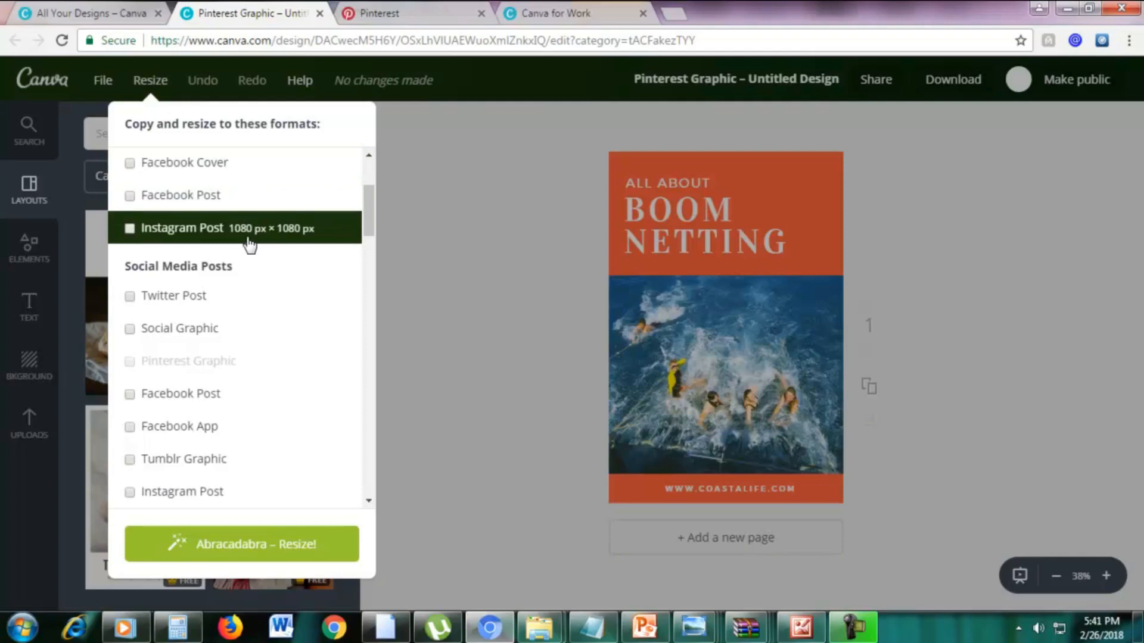
pyautogui.scroll(-3, 297, 242)
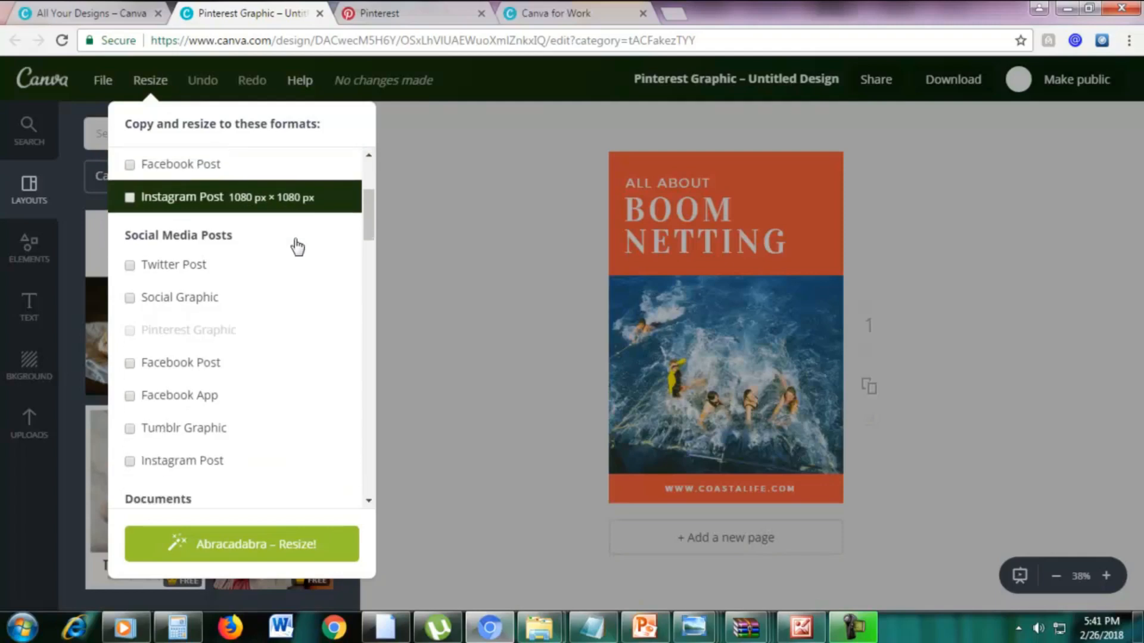
pyautogui.scroll(-3, 296, 243)
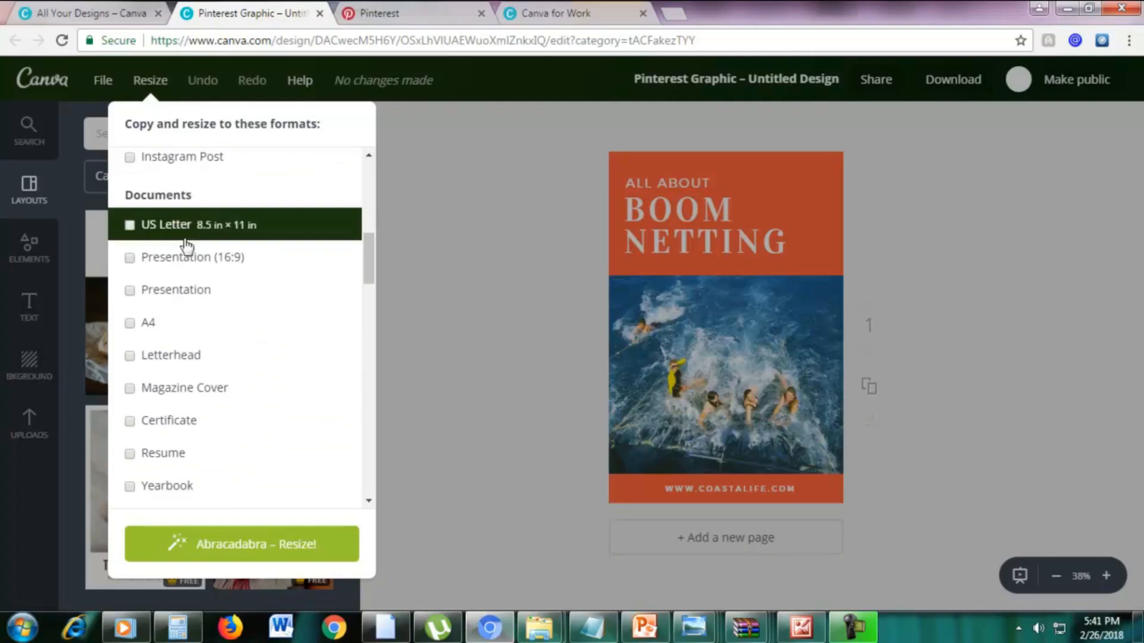
pyautogui.click(441, 229)
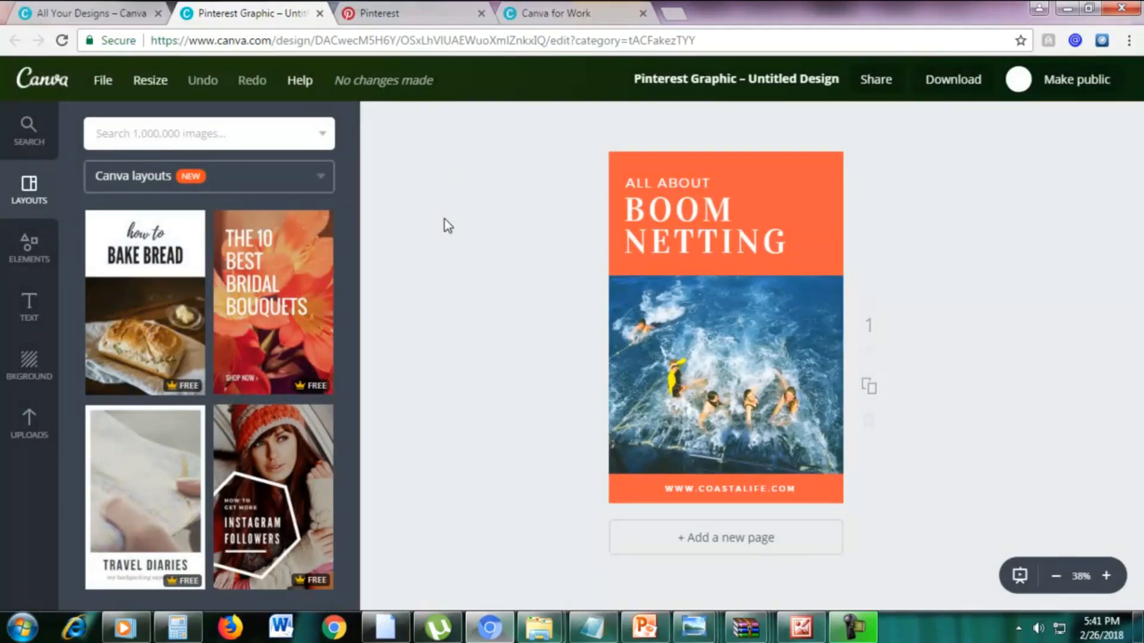
# Look up the Pinterest graphic dimensions in the PowerPoint slides and resize the Boom Netting design in Canva to custom dimensions of 441 × 1199 px.
pyautogui.click(104, 81)
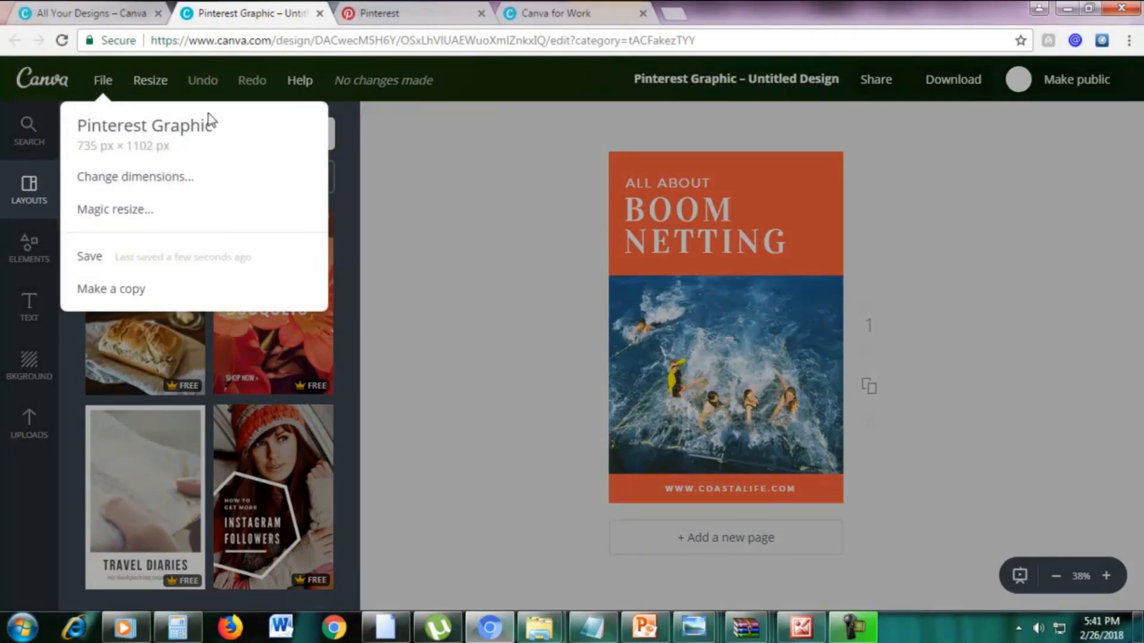
pyautogui.click(160, 180)
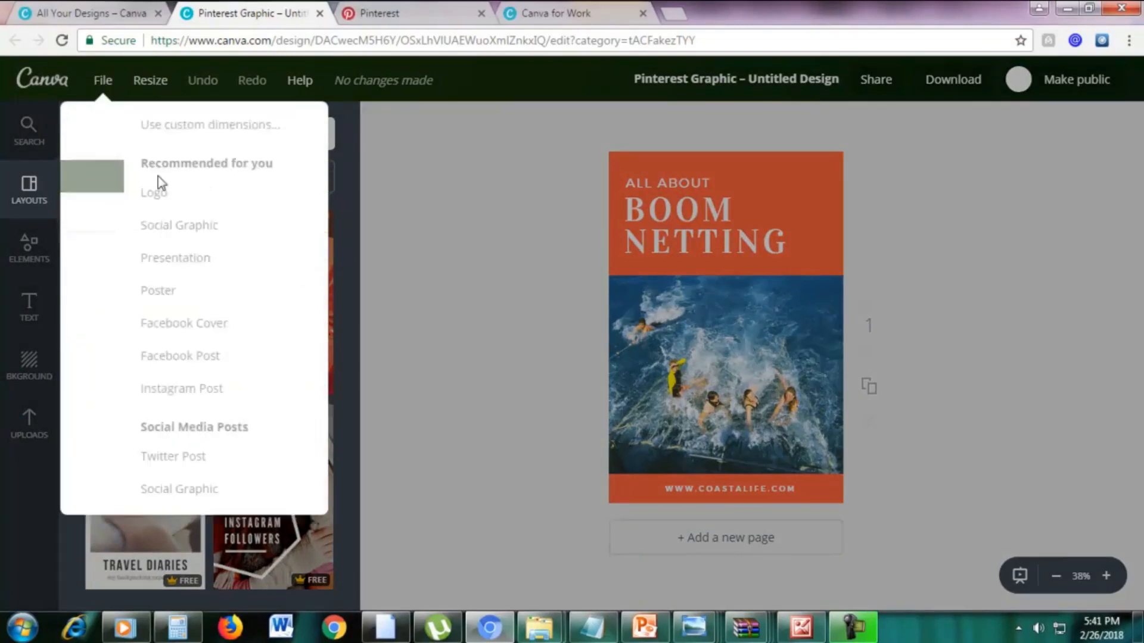
pyautogui.click(167, 135)
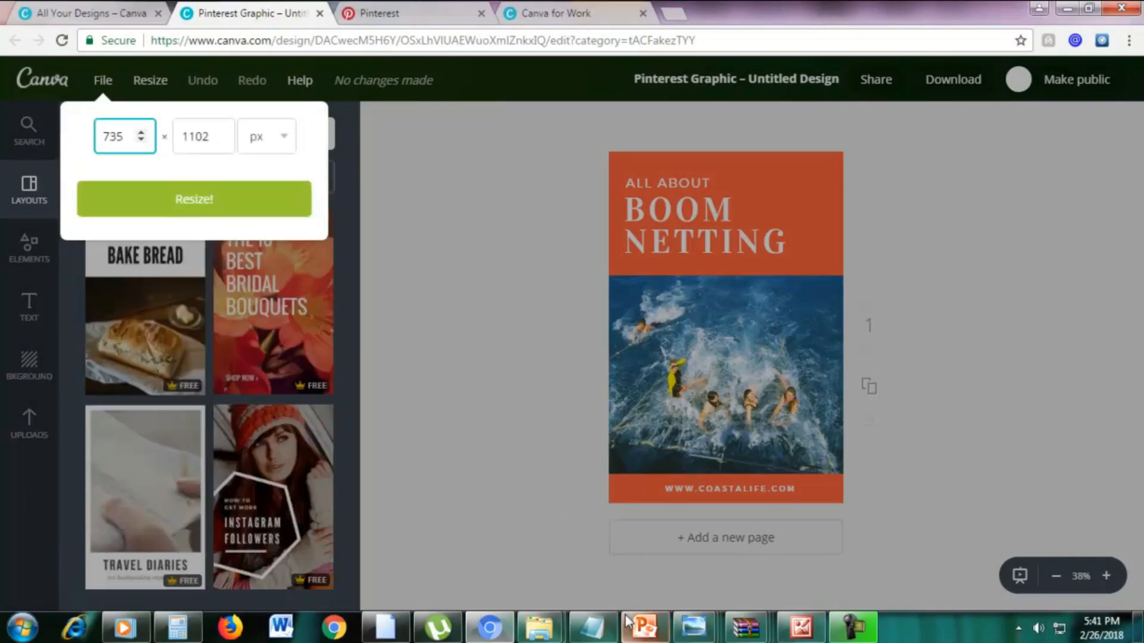
pyautogui.click(644, 627)
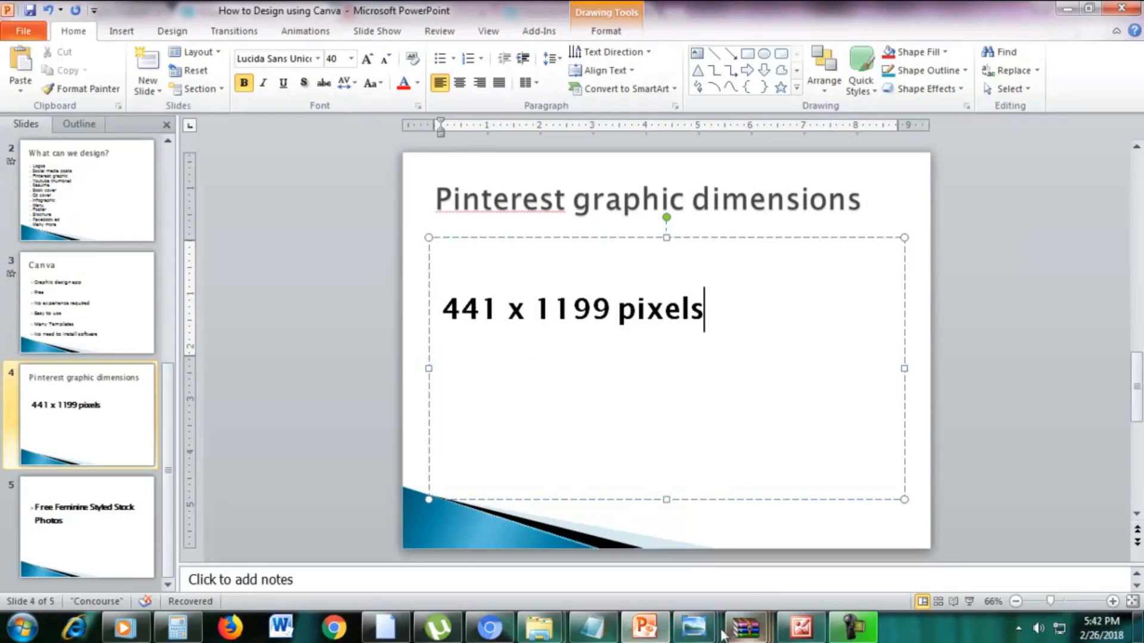
pyautogui.click(490, 627)
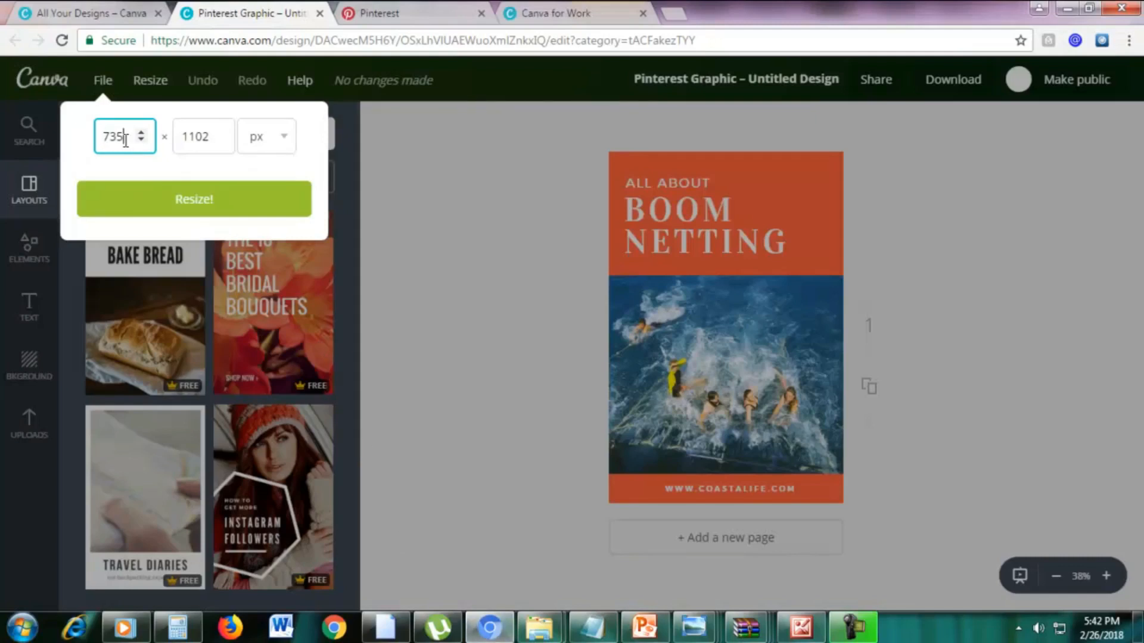
pyautogui.doubleClick(123, 138)
pyautogui.write('441')
pyautogui.doubleClick(195, 136)
pyautogui.write('1')
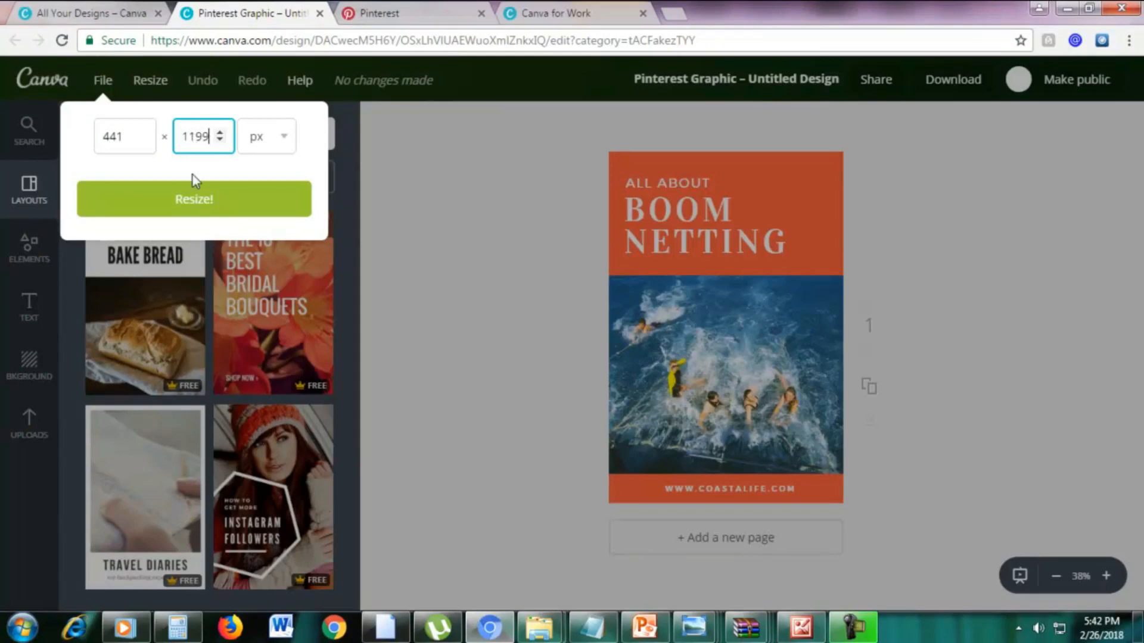
pyautogui.click(194, 195)
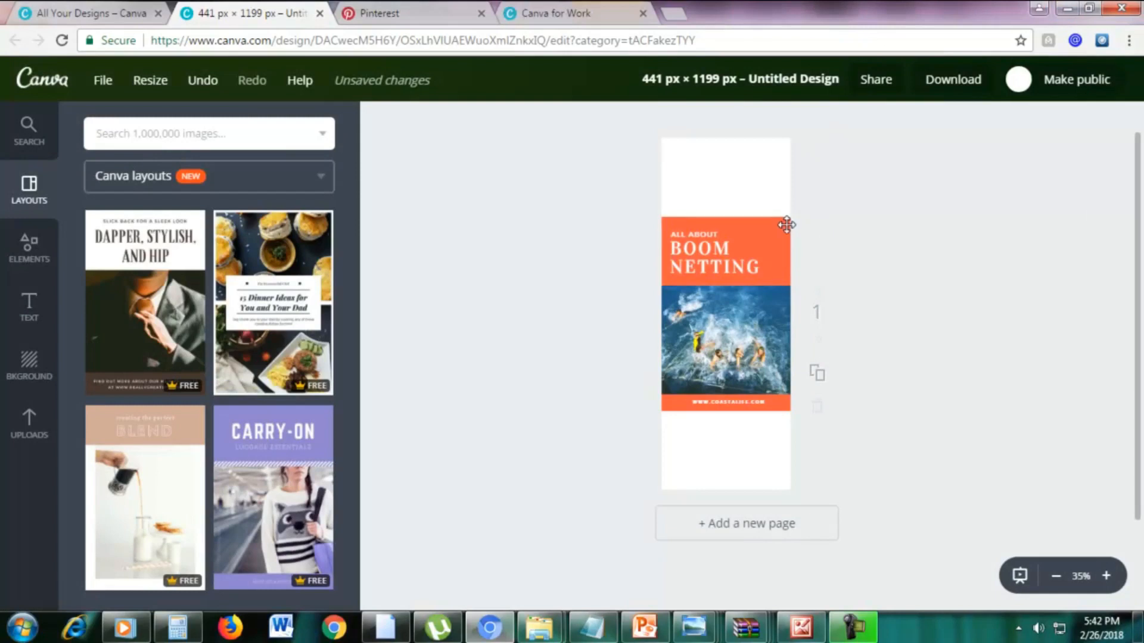
# Extend the orange header block up and the orange footer bar down to cover the blank areas of the resized graphic.
pyautogui.moveTo(786, 224); pyautogui.dragTo(969, 163)
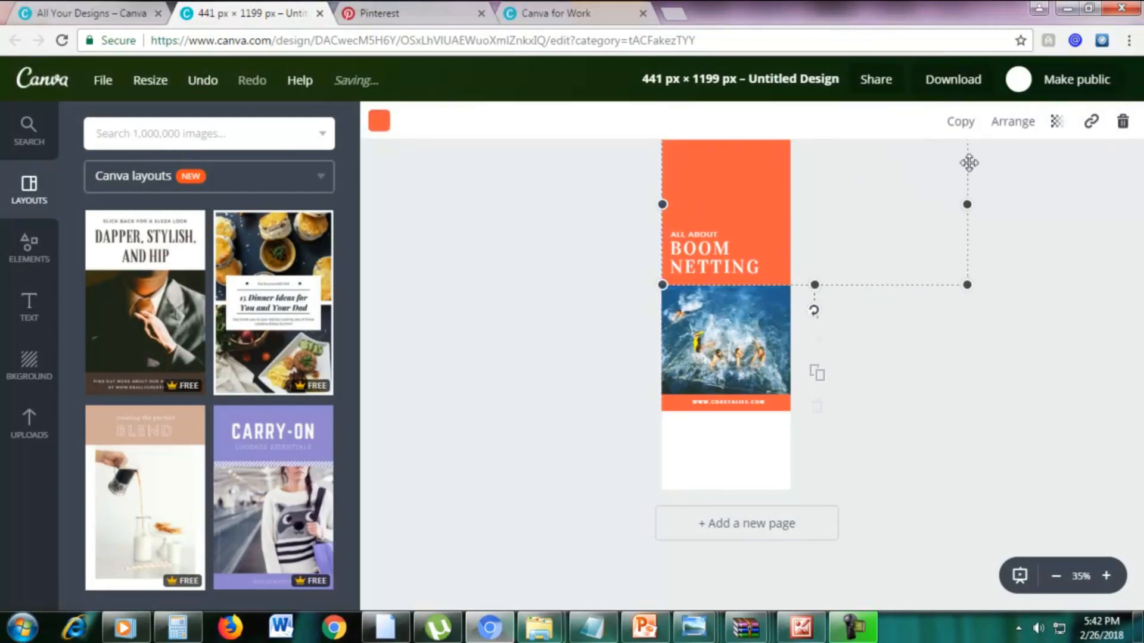
pyautogui.click(948, 298)
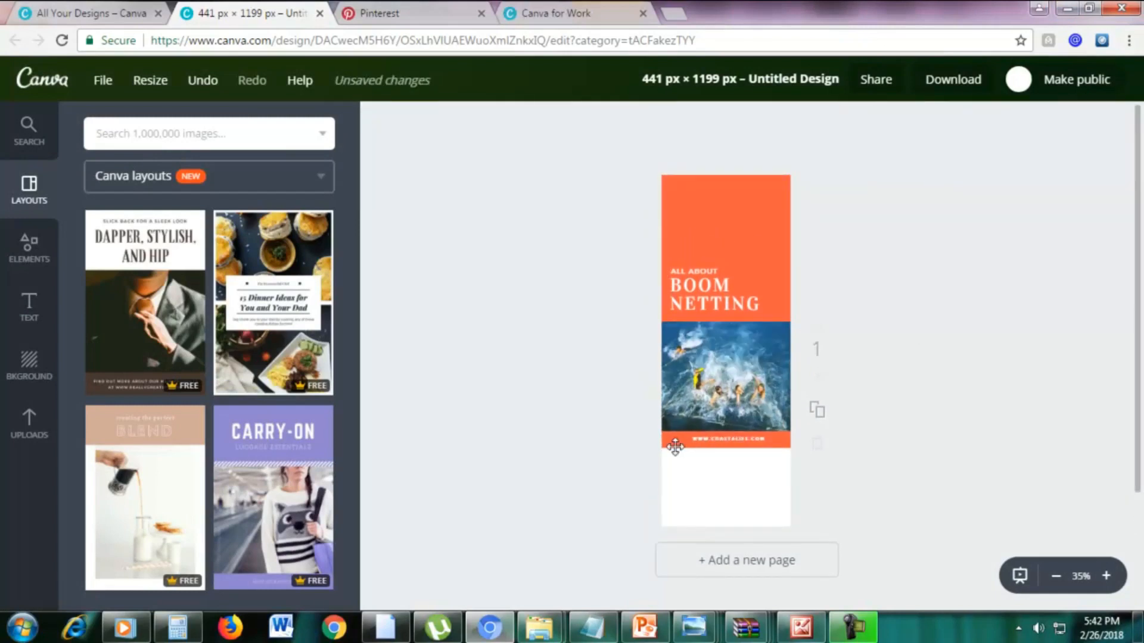
pyautogui.click(675, 447)
pyautogui.moveTo(661, 448); pyautogui.dragTo(660, 521)
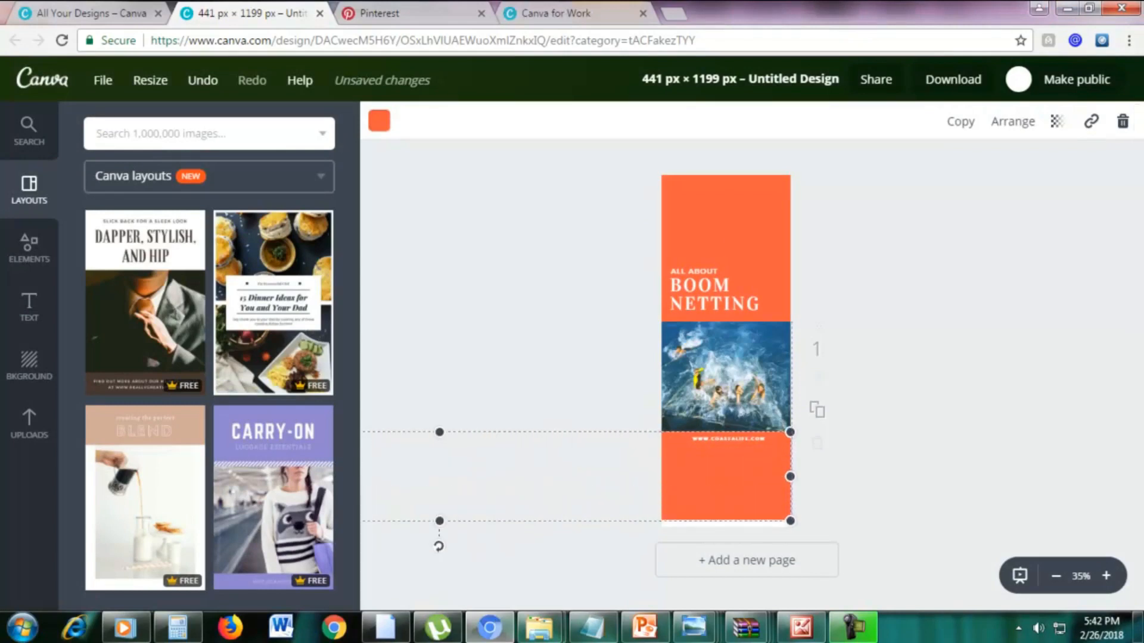
pyautogui.moveTo(511, 488); pyautogui.dragTo(577, 498)
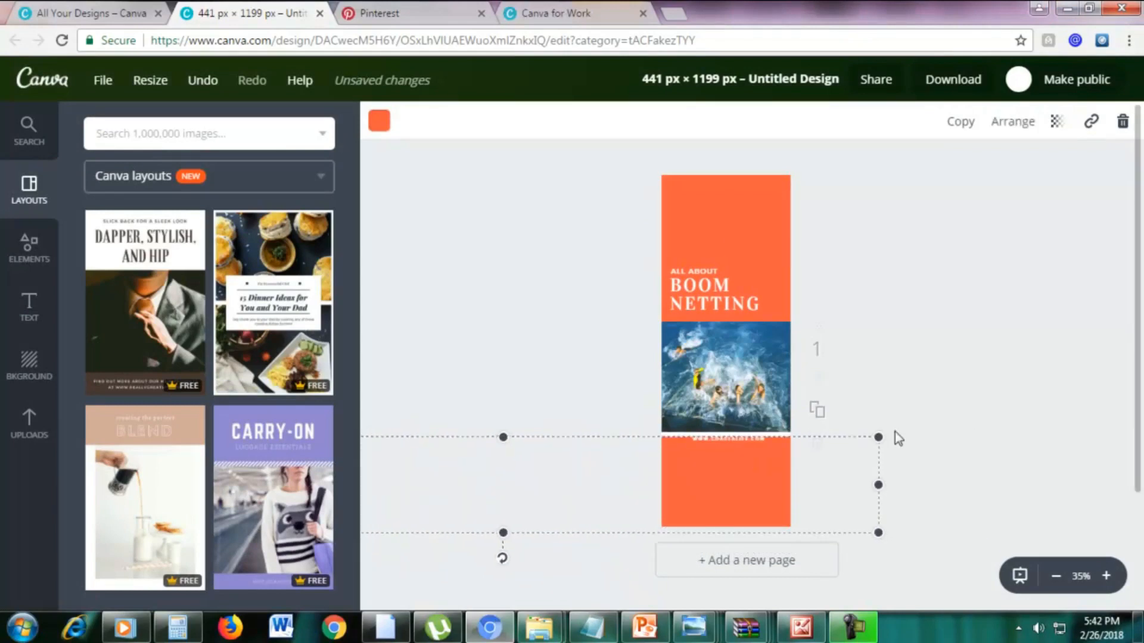
pyautogui.moveTo(879, 438); pyautogui.dragTo(948, 415)
pyautogui.click(936, 405)
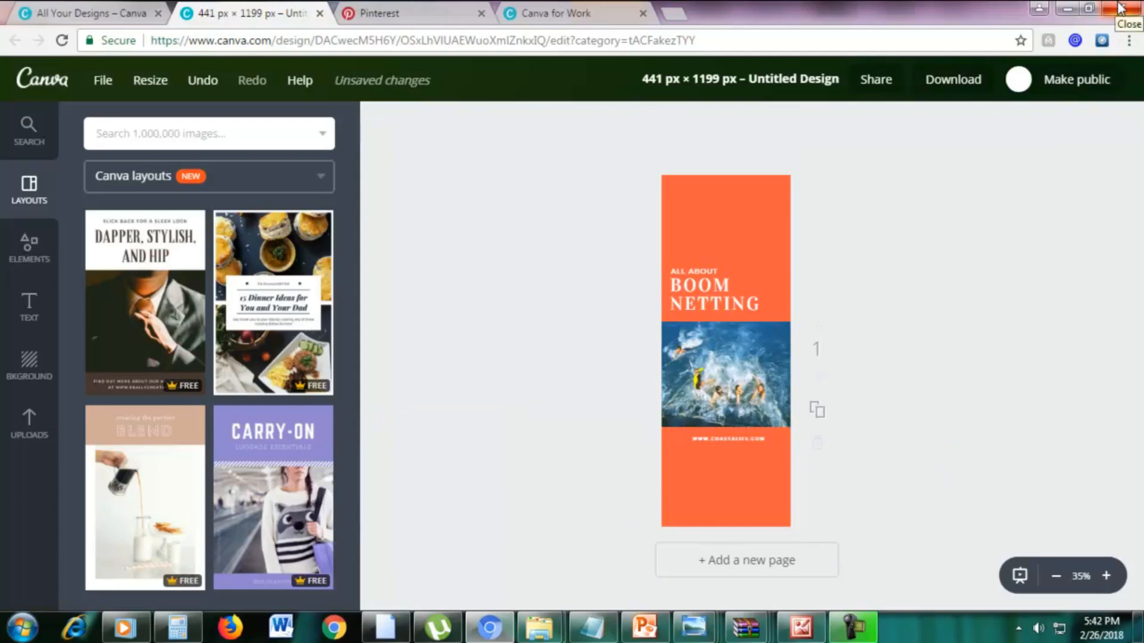
# Review the Canva for Work features and pricing page, and return to the resized graphic.
pyautogui.click(534, 11)
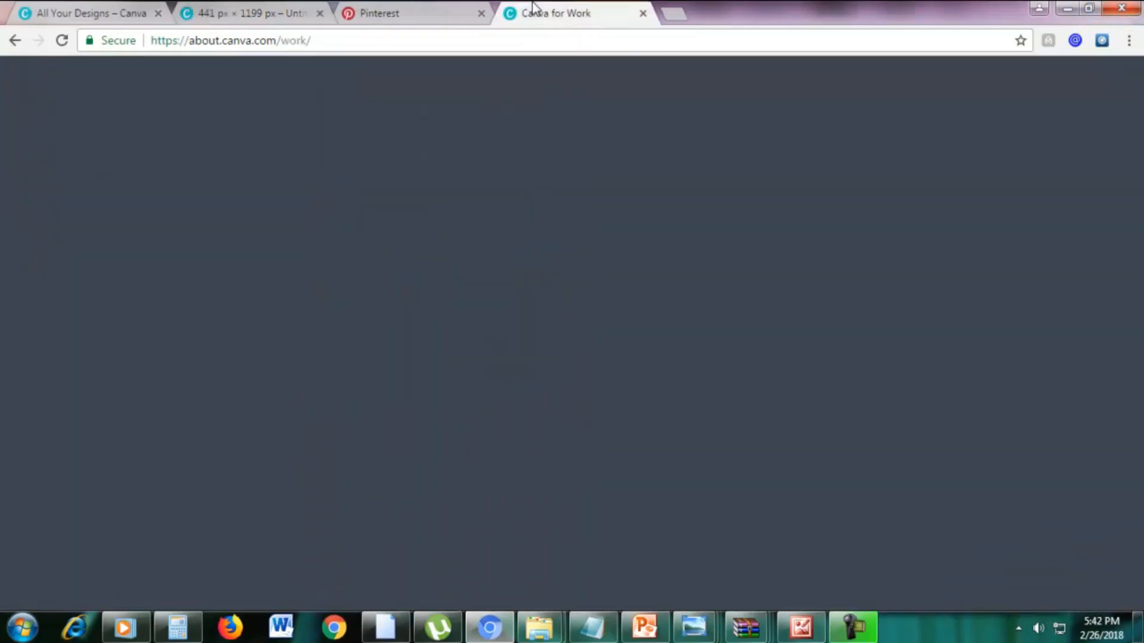
pyautogui.click(296, 7)
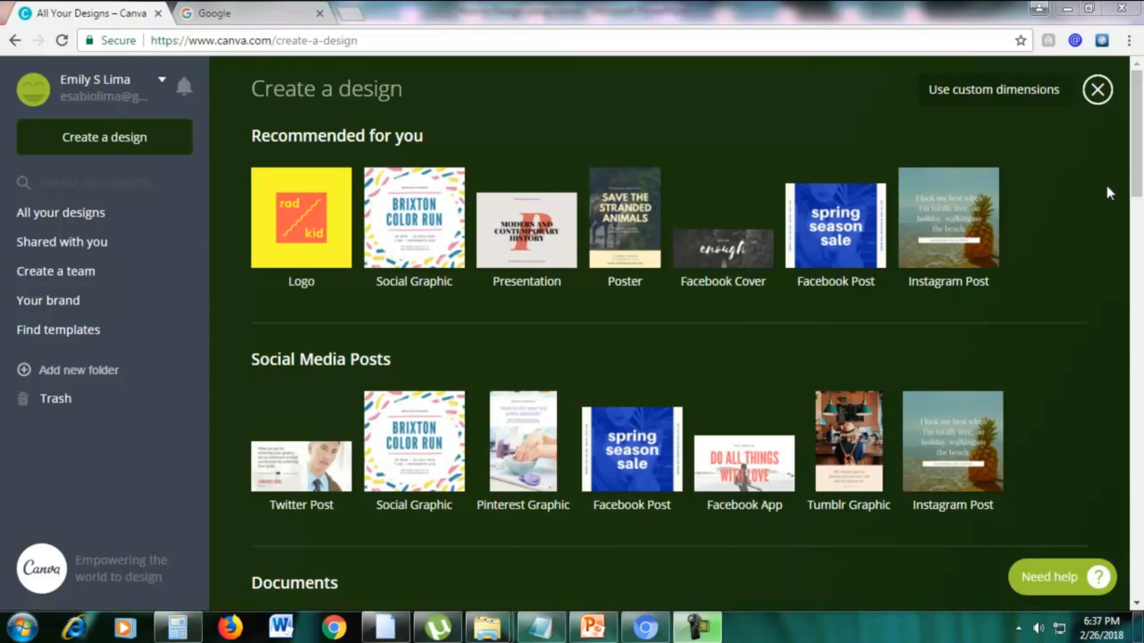
# Create a new YouTube Thumbnail design from the Social Media & Email Headers formats.
pyautogui.moveTo(1138, 182); pyautogui.dragTo(1138, 481)
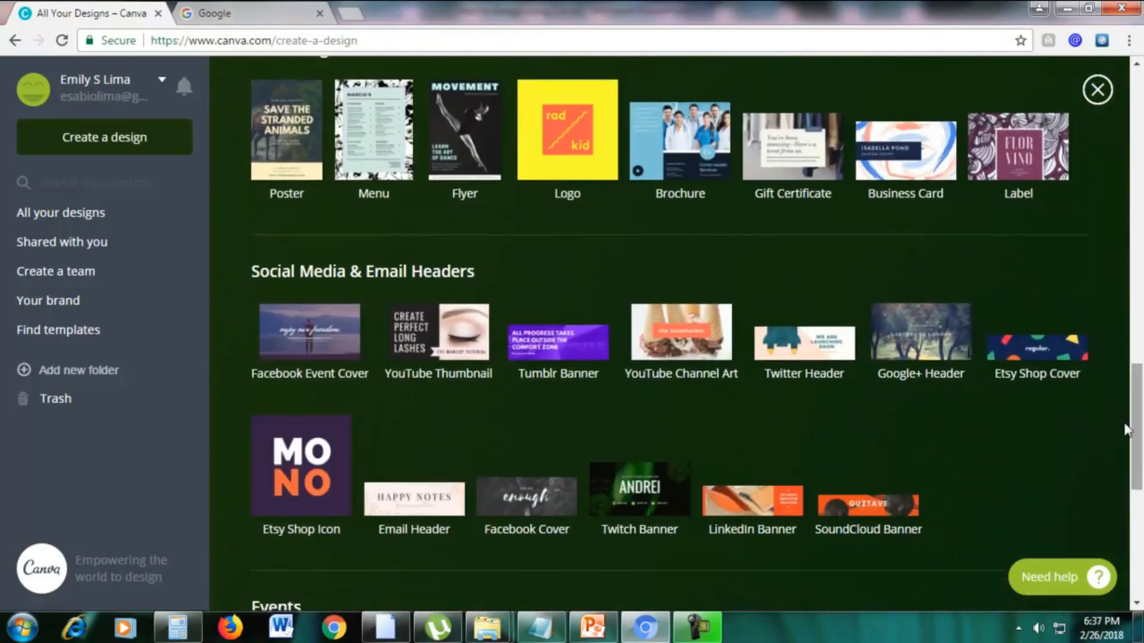
pyautogui.scroll(-1, 1126, 429)
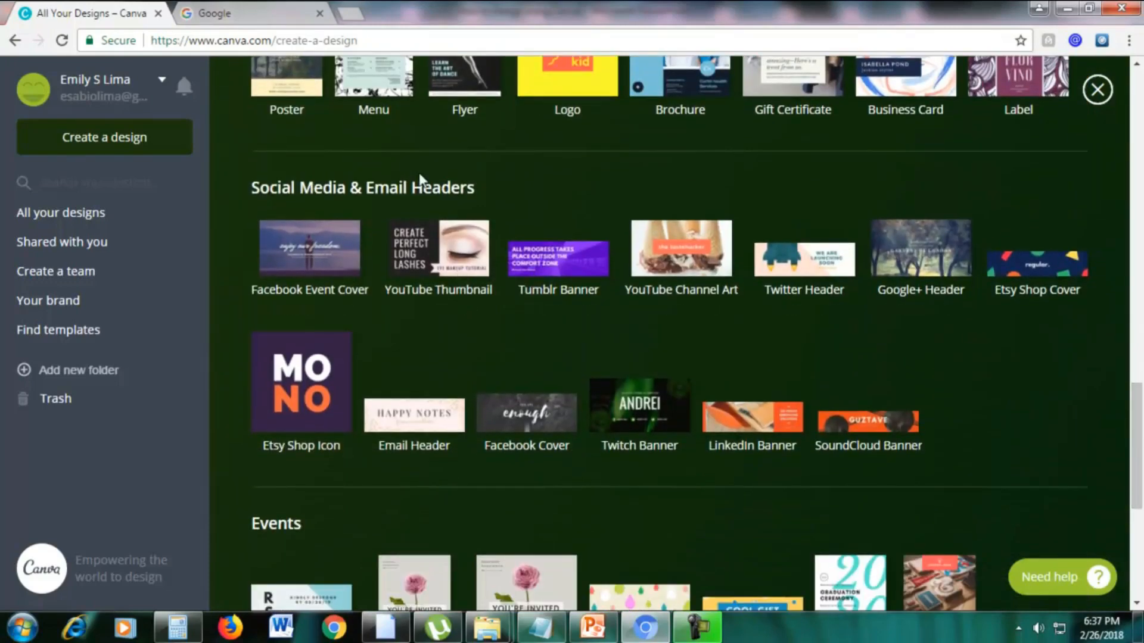
pyautogui.click(419, 246)
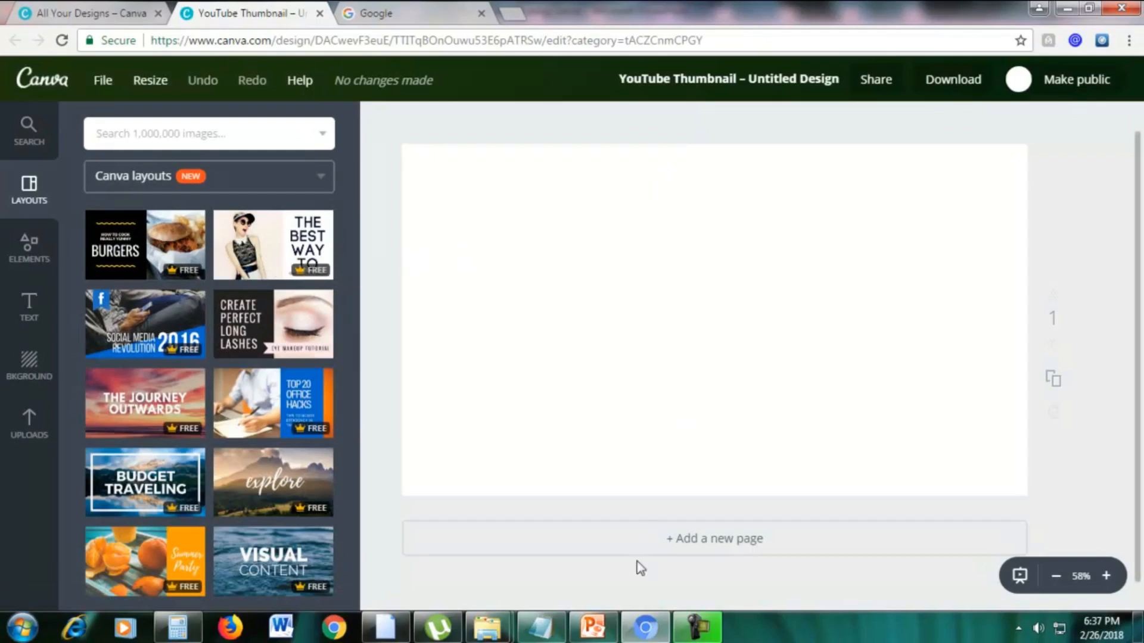
# Switch to PowerPoint, start the slide show from the Royalty Free Photos slide and reveal its first bullet point.
pyautogui.click(597, 633)
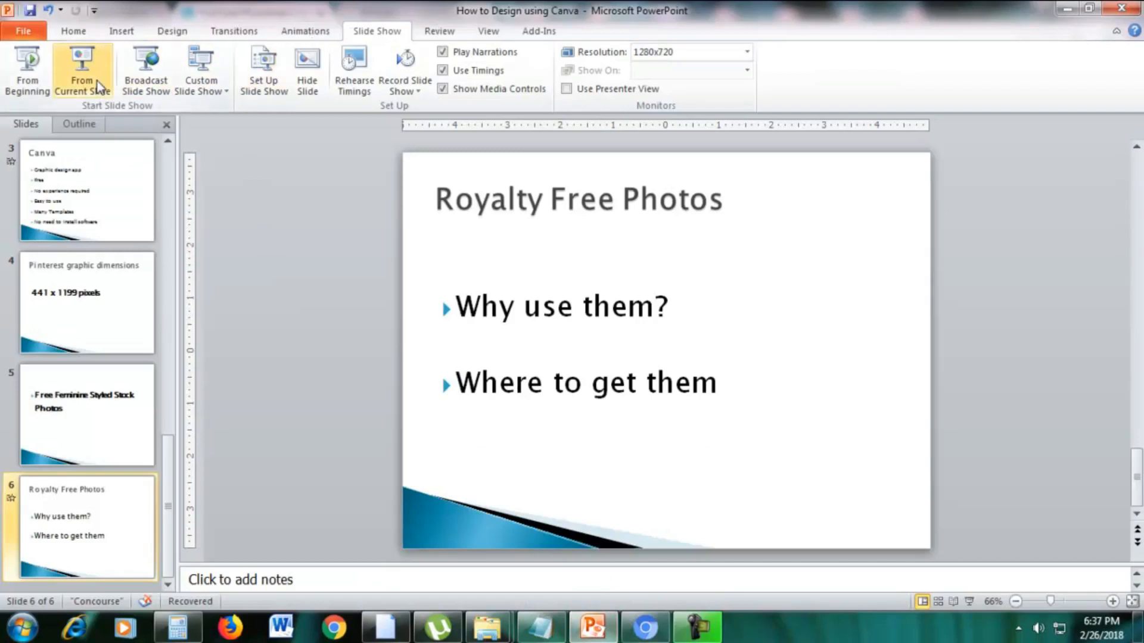
pyautogui.click(98, 81)
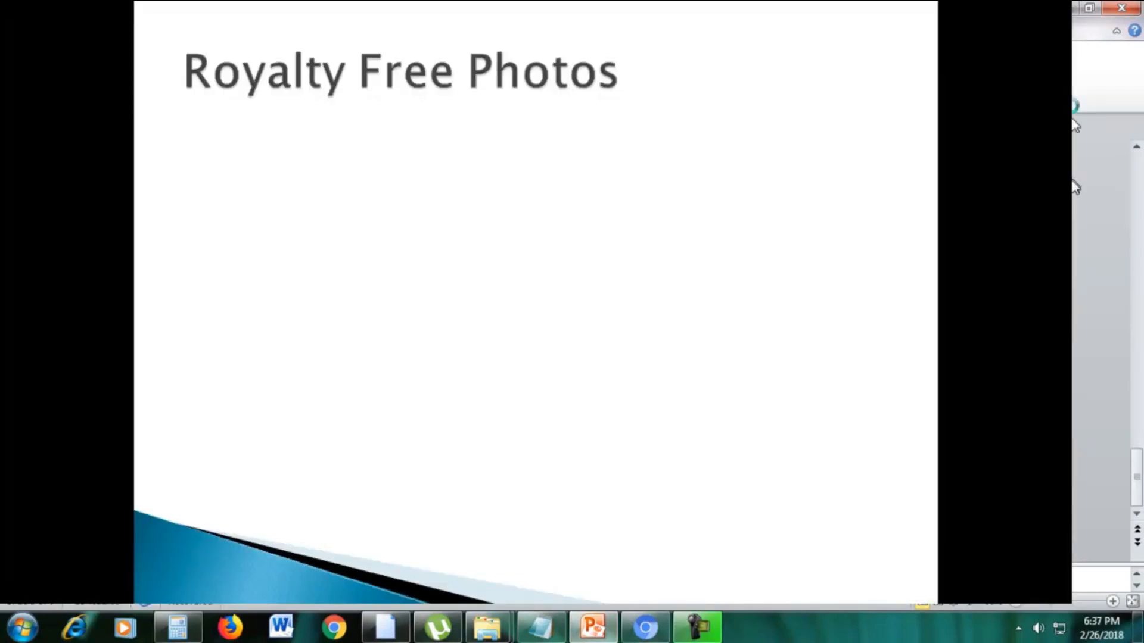
pyautogui.click(691, 402)
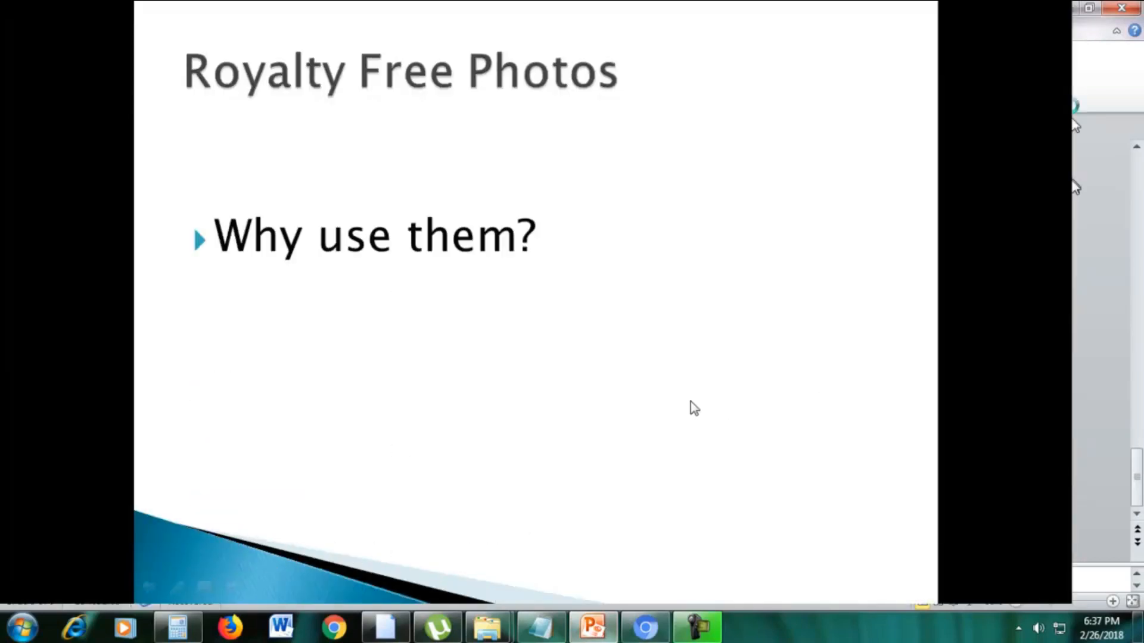
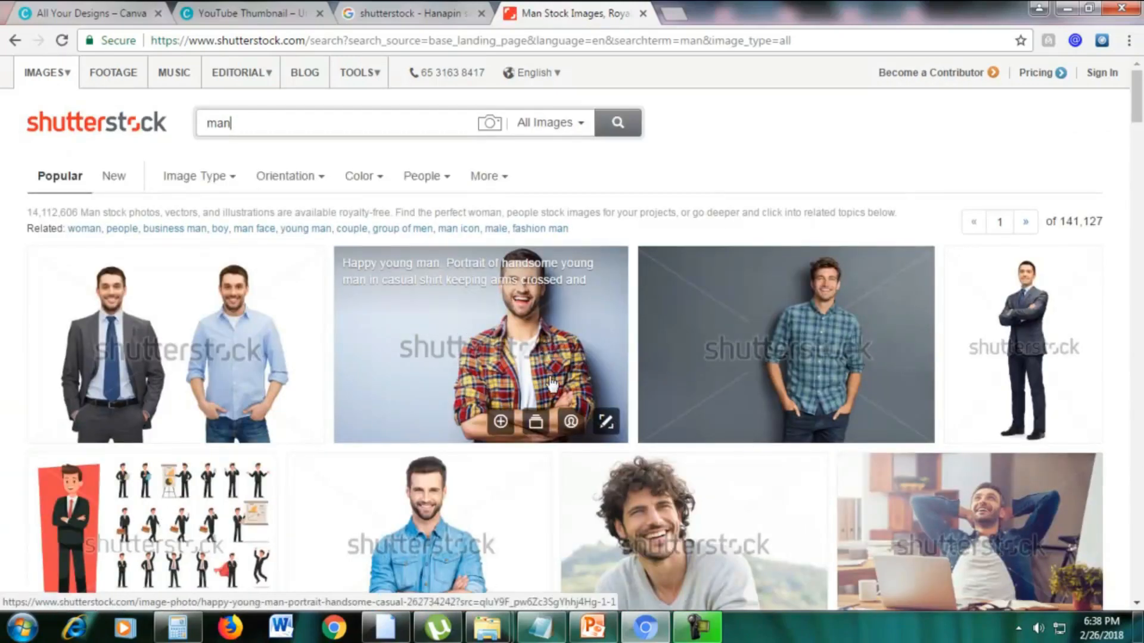
# Browse the Shutterstock results for man and open the site's Pricing page in a separate tab.
pyautogui.scroll(-2, 435, 334)
pyautogui.scroll(2, 503, 360)
pyautogui.scroll(-15, 337, 364)
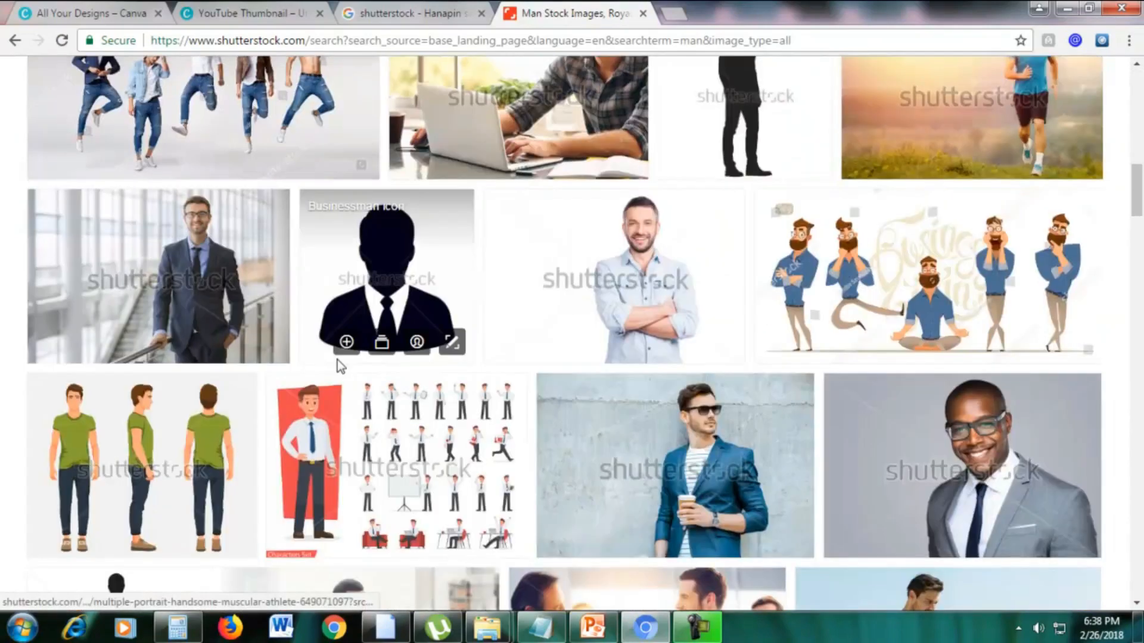
pyautogui.scroll(15, 335, 364)
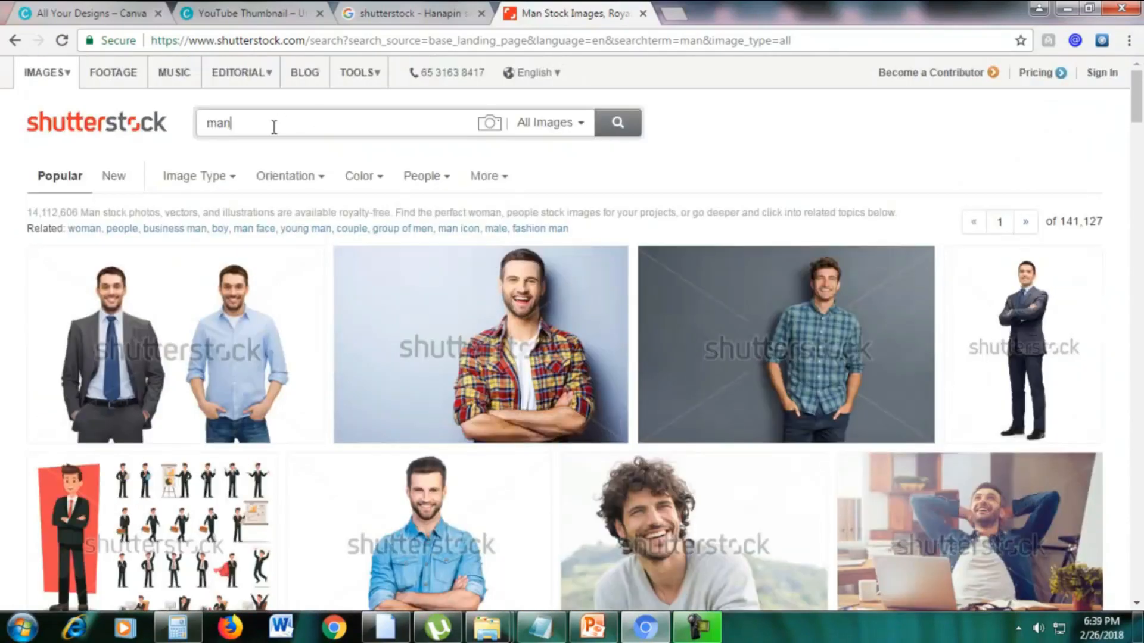
pyautogui.rightClick(1039, 84)
pyautogui.click(983, 89)
pyautogui.click(691, 3)
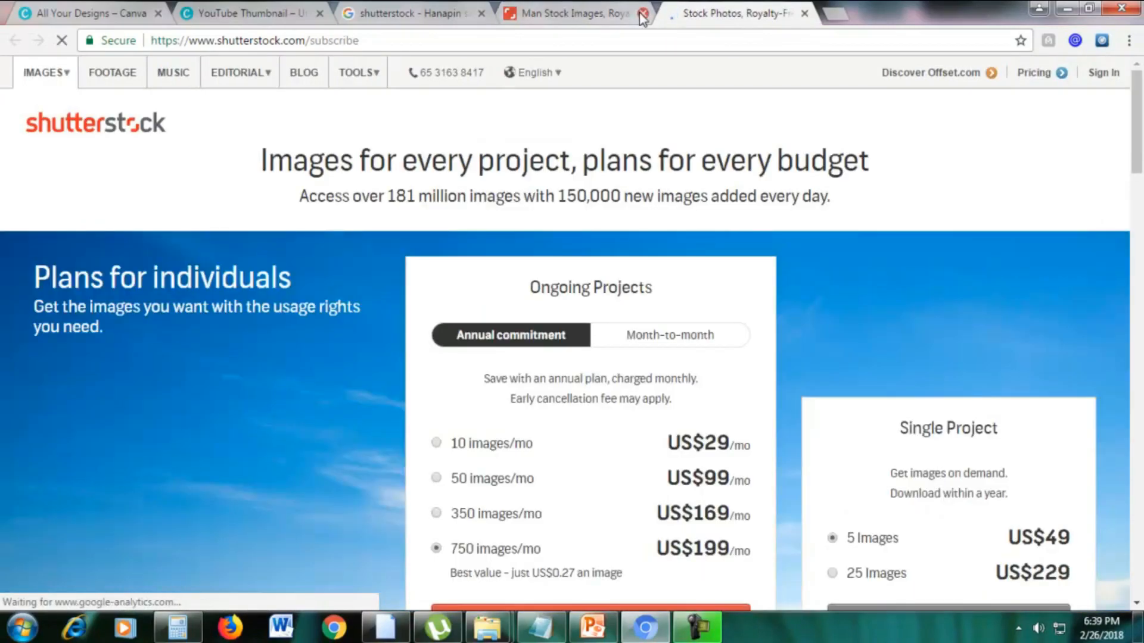
# Review the Shutterstock plans for individuals, including the Month-to-month prices for Ongoing Projects and the Single Project plan.
pyautogui.scroll(-2, 876, 215)
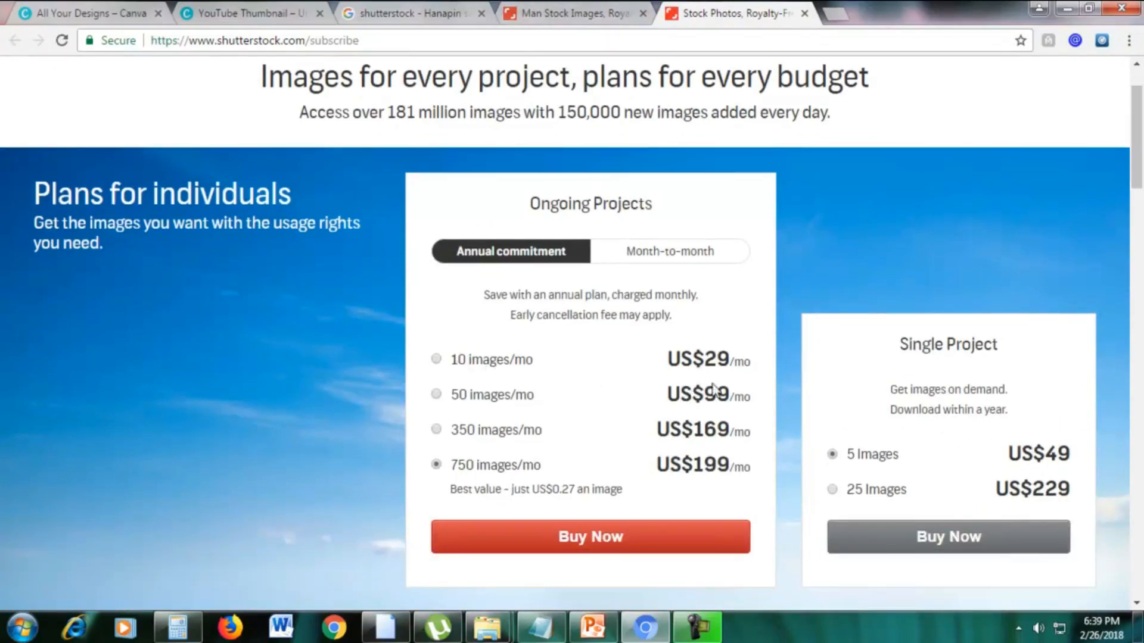
pyautogui.click(642, 253)
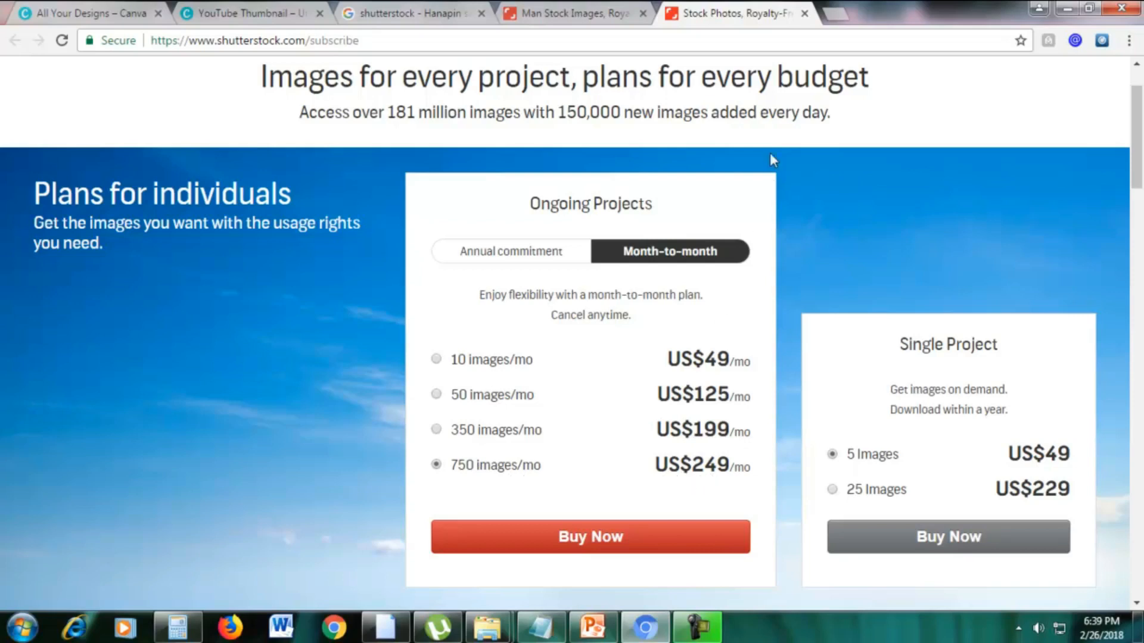
pyautogui.scroll(-2, 1024, 312)
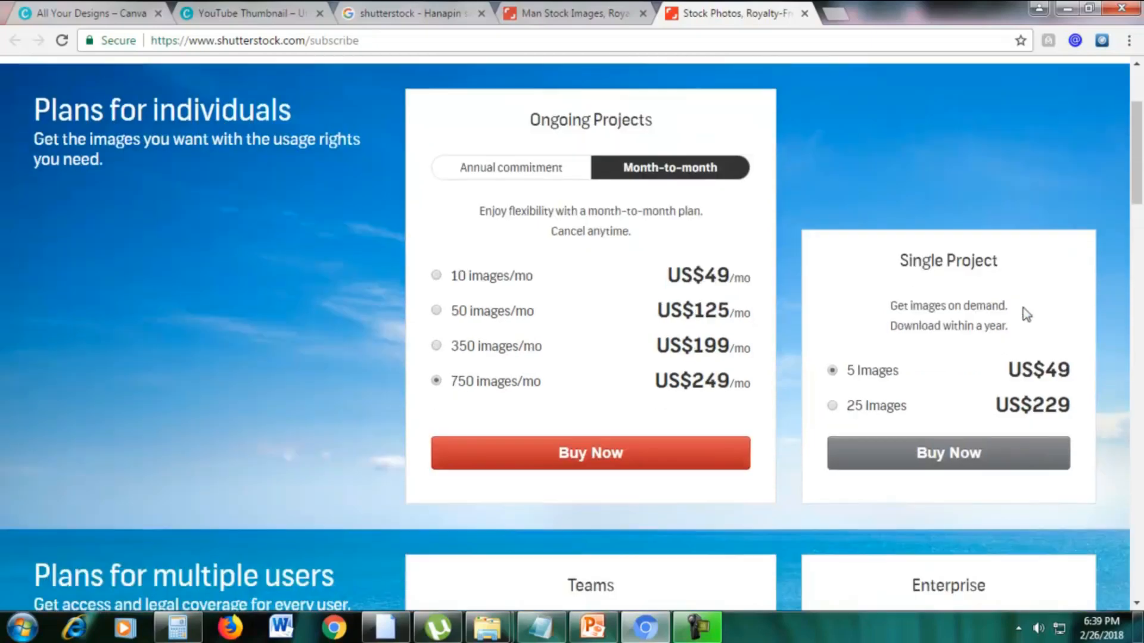
pyautogui.scroll(2, 960, 283)
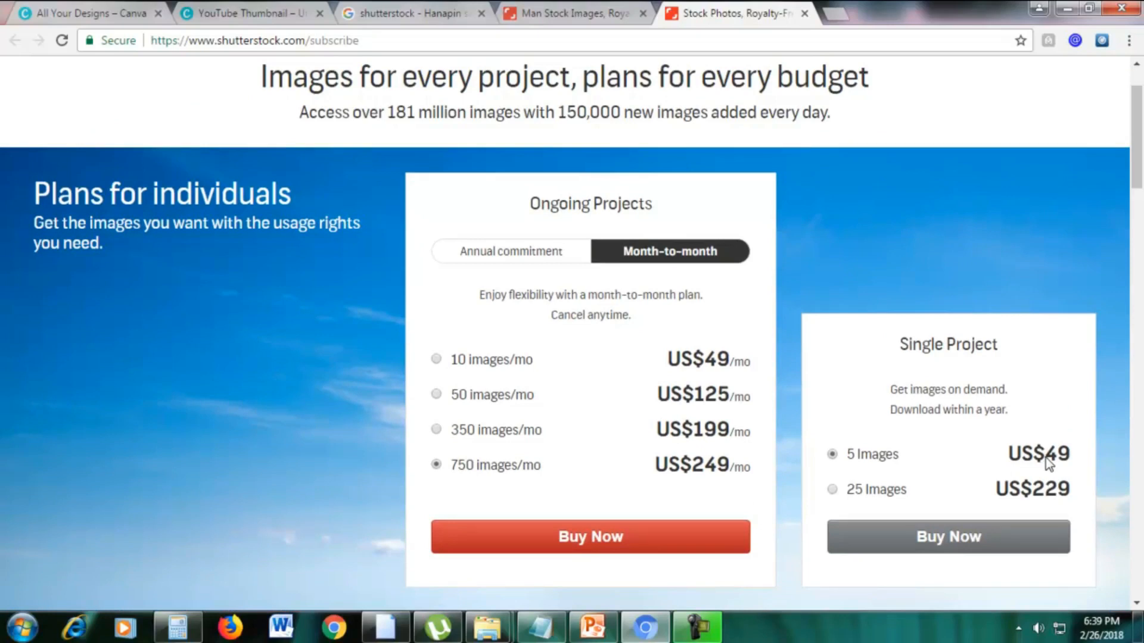
# Close the two Shutterstock tabs and search Google for pond5.
pyautogui.click(805, 13)
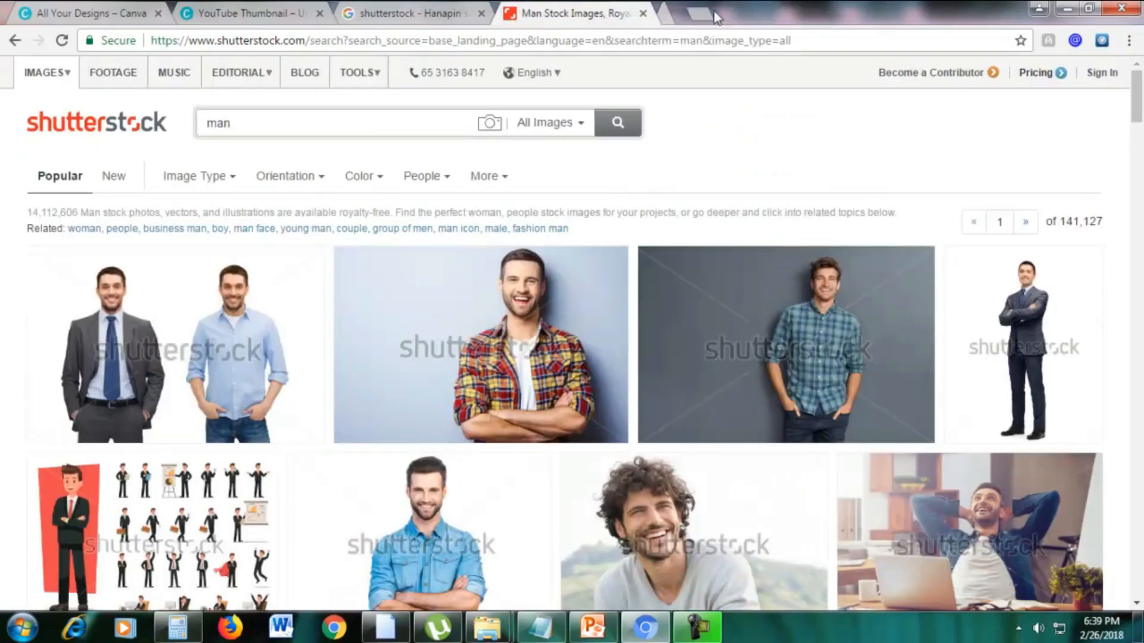
pyautogui.click(642, 13)
pyautogui.click(466, 100)
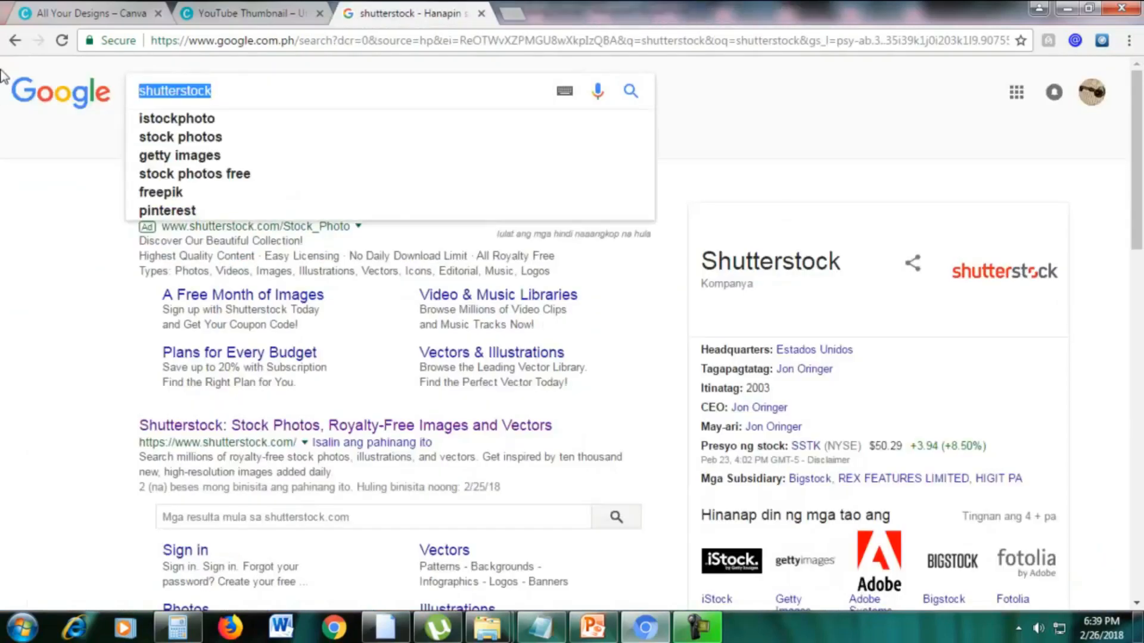
pyautogui.write('pond')
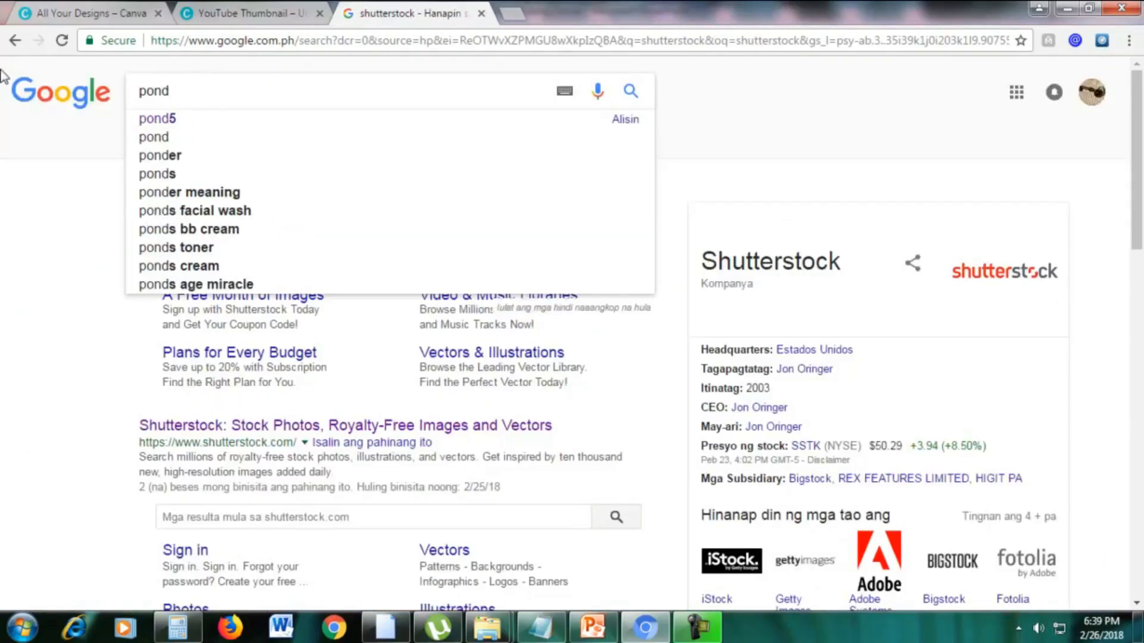
pyautogui.write('5')
pyautogui.press('Return')
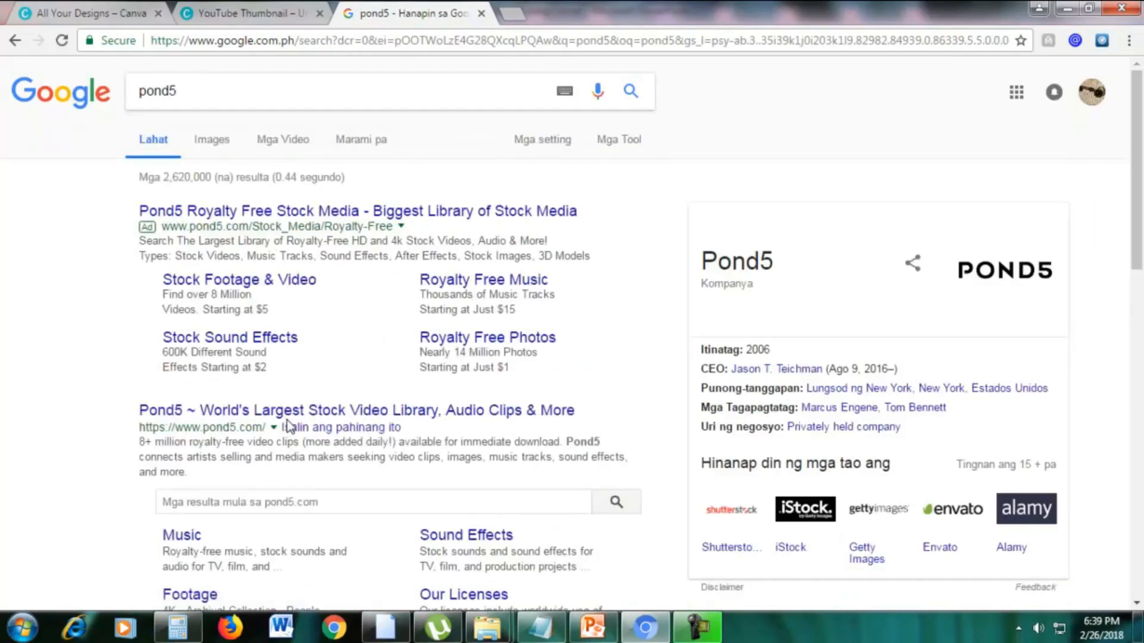
# Open the Pond5 website from the search results in a new tab and go to its Stock Images section.
pyautogui.rightClick(301, 414)
pyautogui.click(334, 424)
pyautogui.click(547, 12)
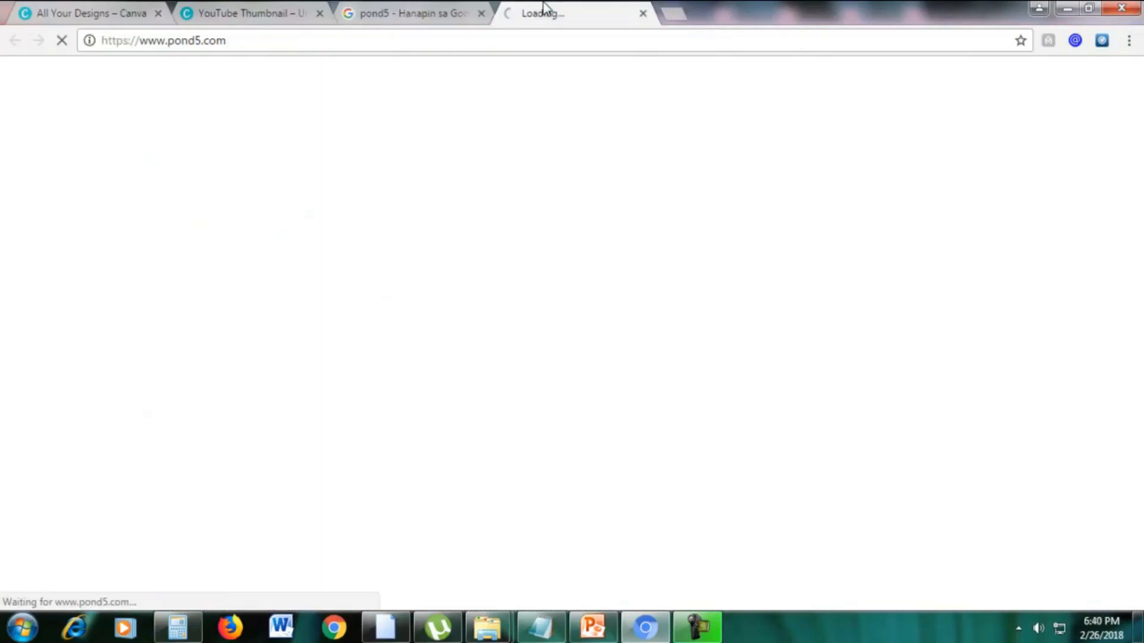
pyautogui.click(444, 12)
pyautogui.click(556, 9)
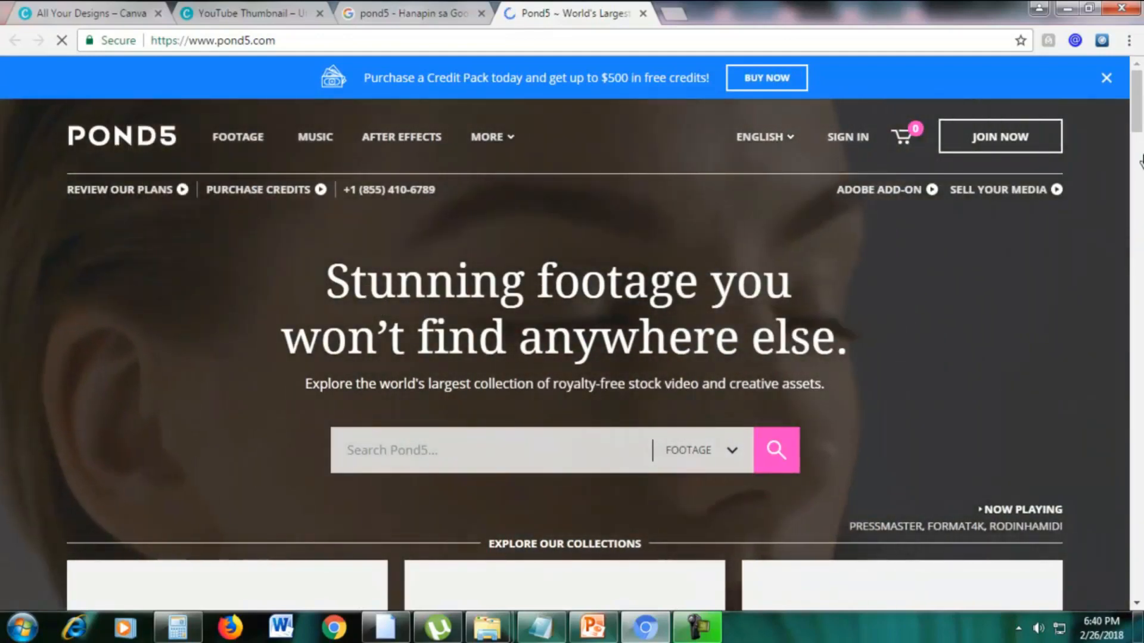
pyautogui.moveTo(1137, 122); pyautogui.dragTo(1139, 283)
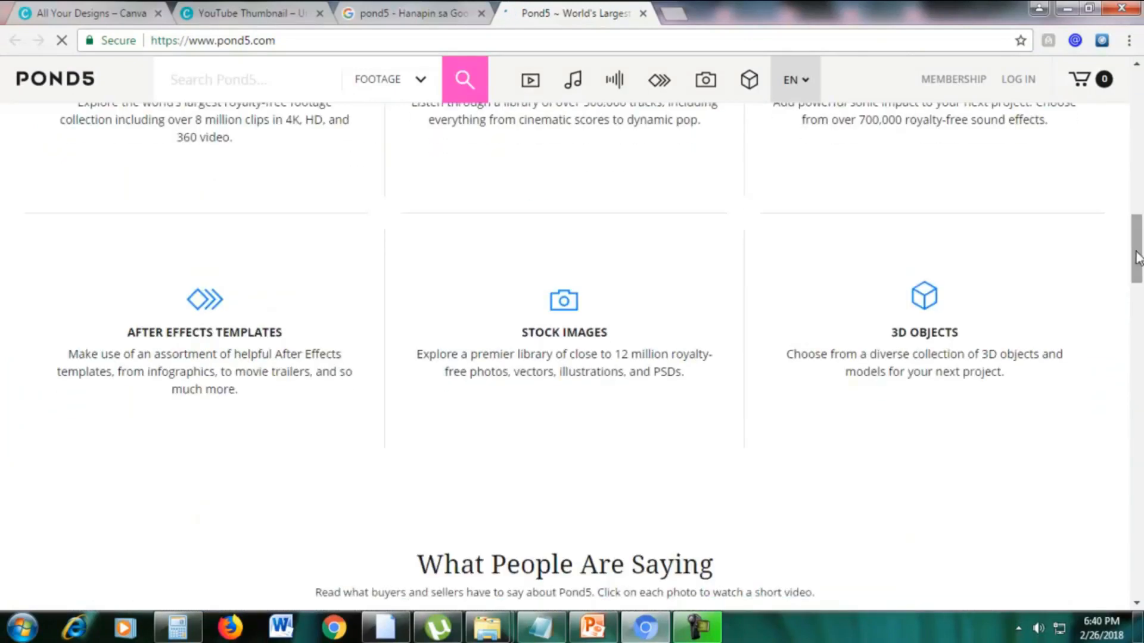
pyautogui.click(558, 307)
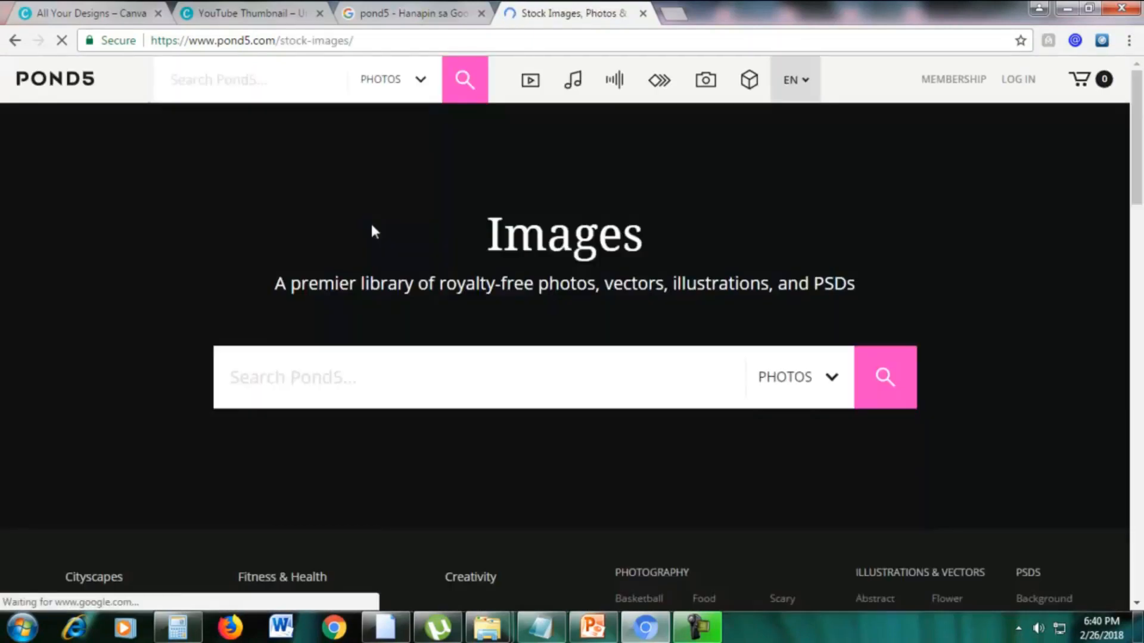
# Search the Pond5 photos for office and look over the results.
pyautogui.scroll(-3, 488, 251)
pyautogui.scroll(3, 488, 251)
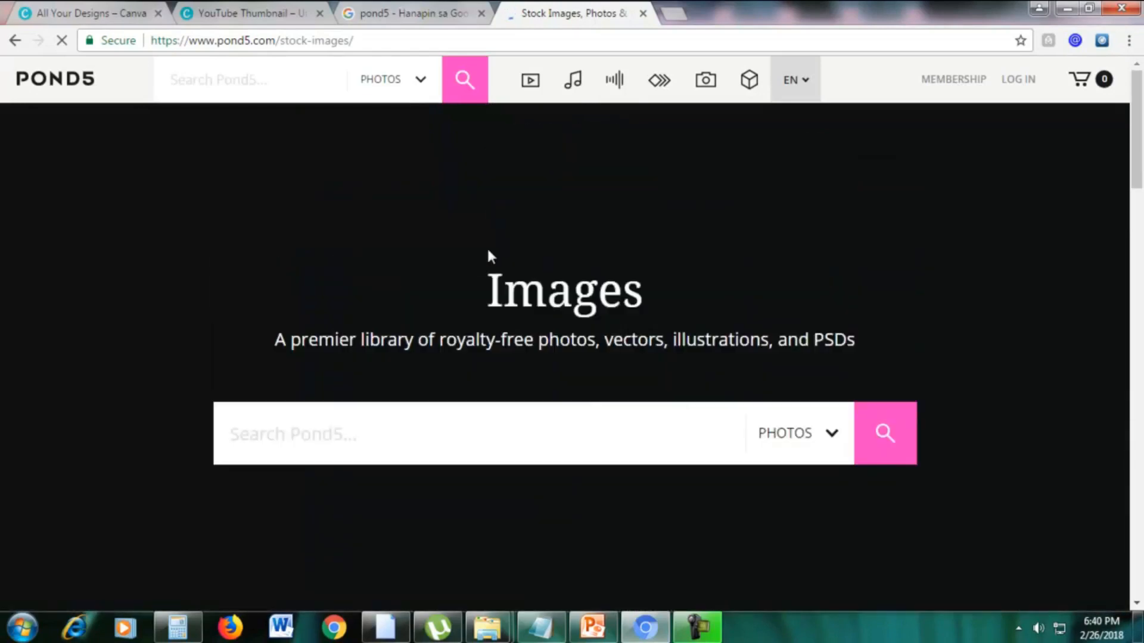
pyautogui.click(454, 432)
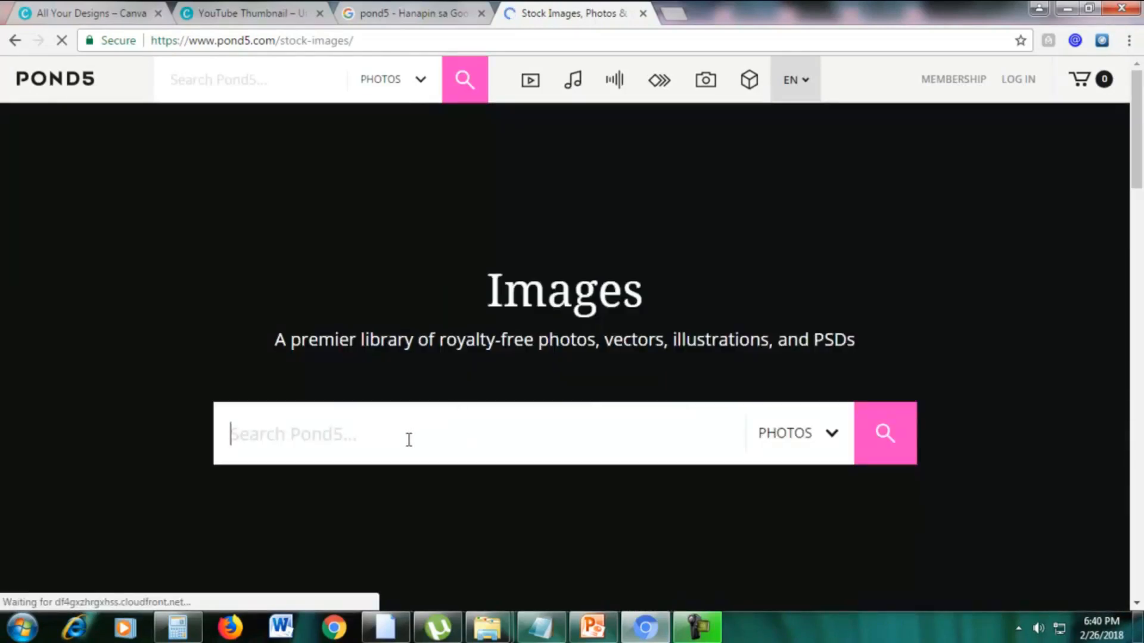
pyautogui.write('office')
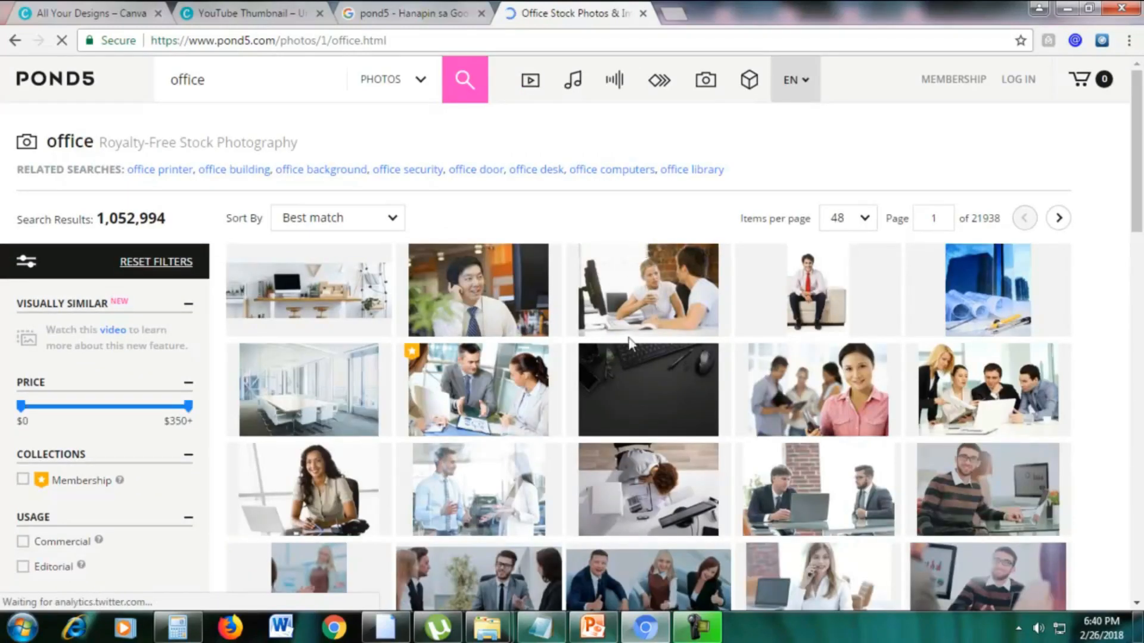
pyautogui.scroll(-3, 631, 339)
pyautogui.scroll(3, 589, 311)
# Open the photo of the businessman wearing a headset and compare the dimensions and prices of its XL, L, M and S sizes.
pyautogui.moveTo(476, 298)
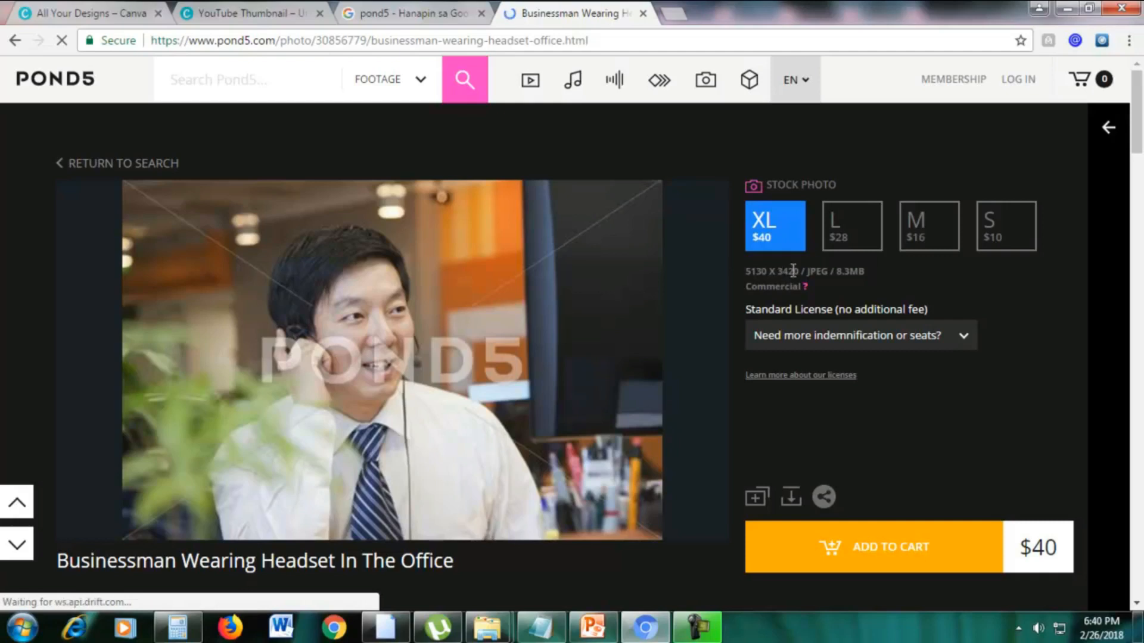
pyautogui.moveTo(746, 271); pyautogui.dragTo(800, 271)
pyautogui.click(948, 275)
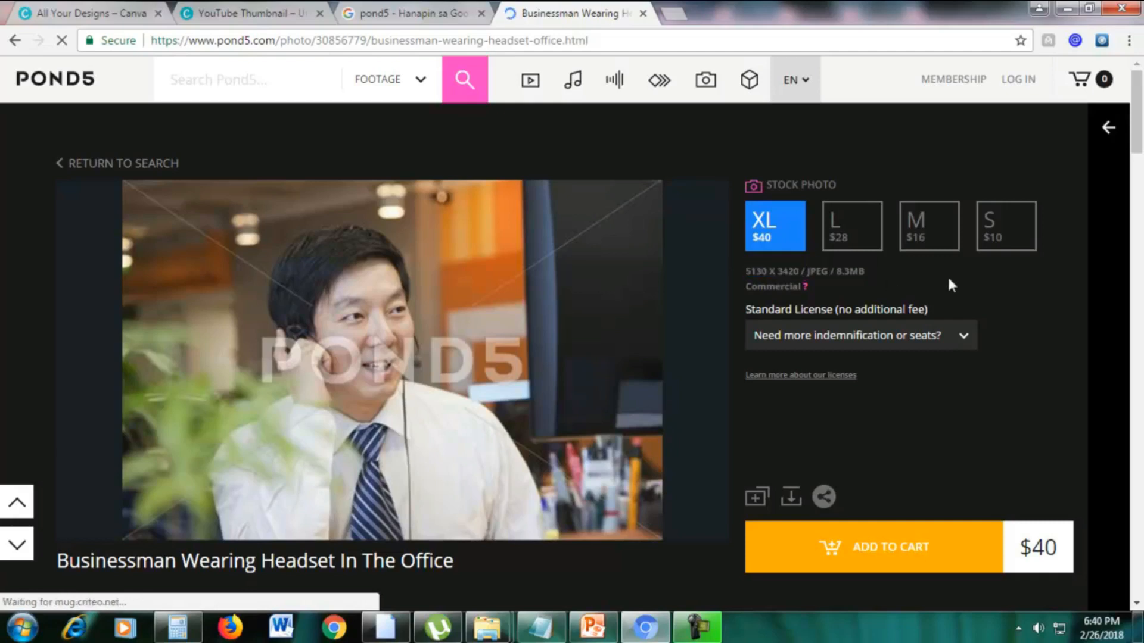
pyautogui.click(856, 237)
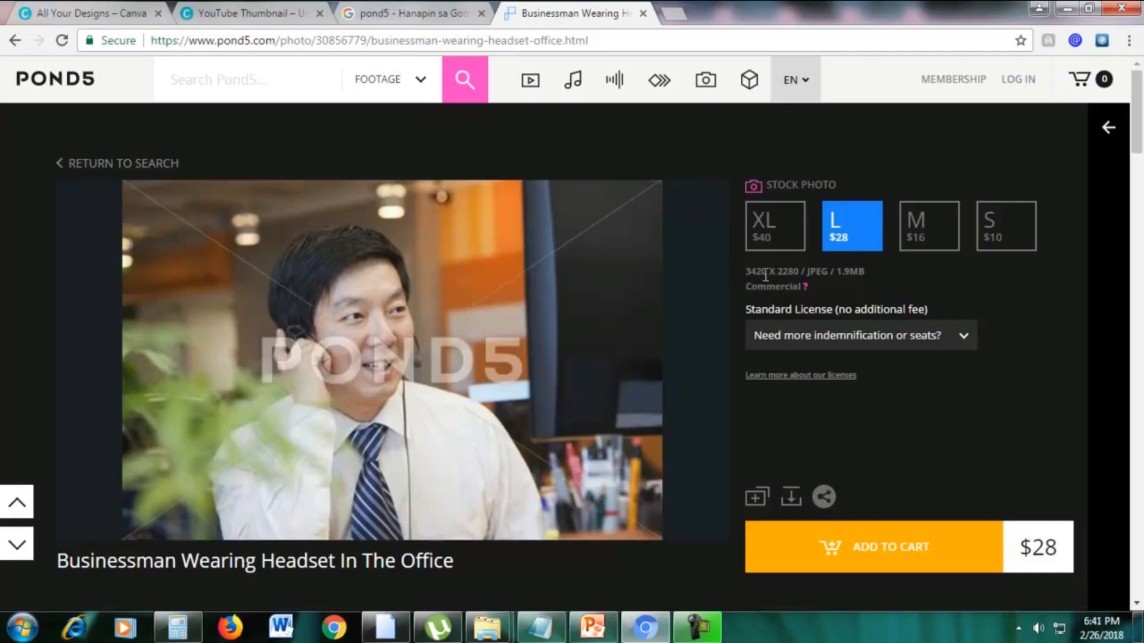
pyautogui.moveTo(745, 271); pyautogui.dragTo(794, 273)
pyautogui.click(794, 274)
pyautogui.click(925, 238)
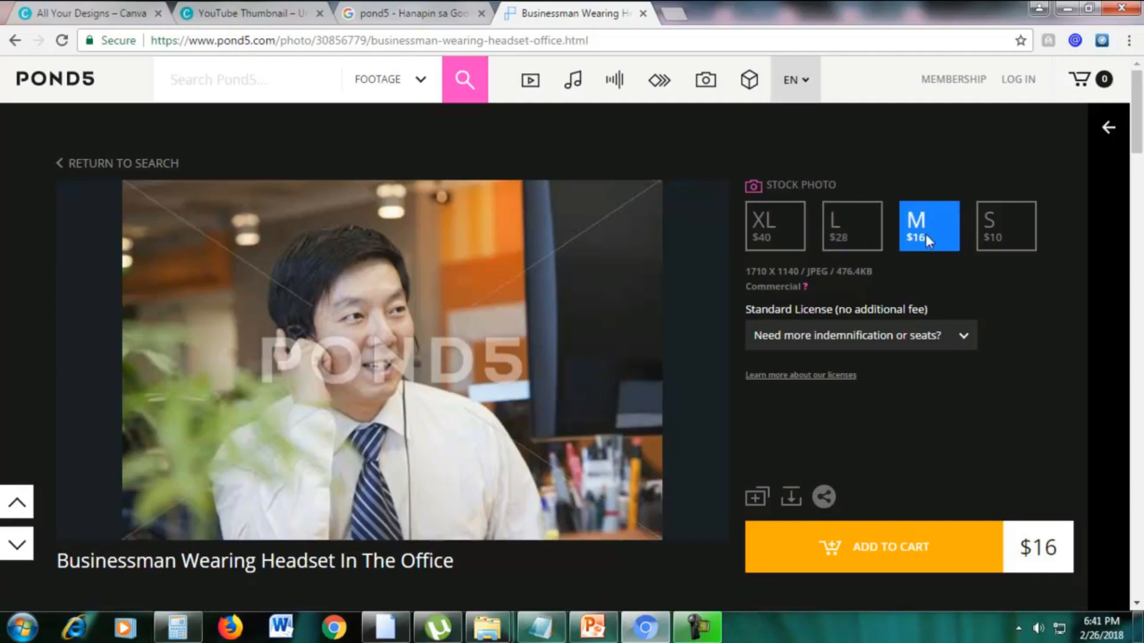
pyautogui.click(998, 232)
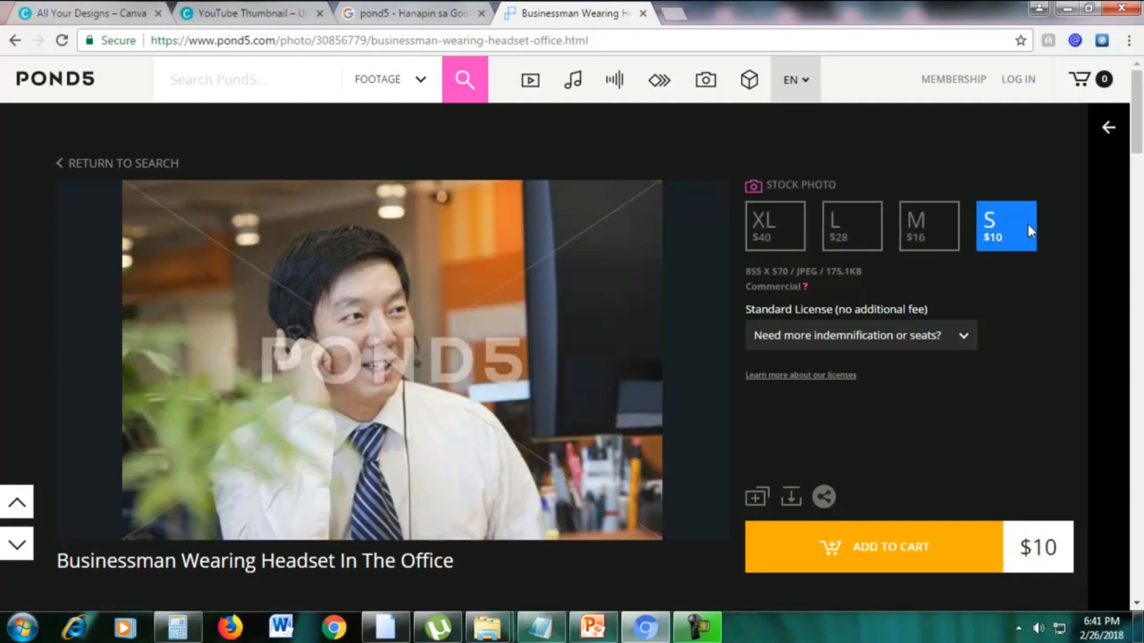
pyautogui.scroll(-4, 950, 385)
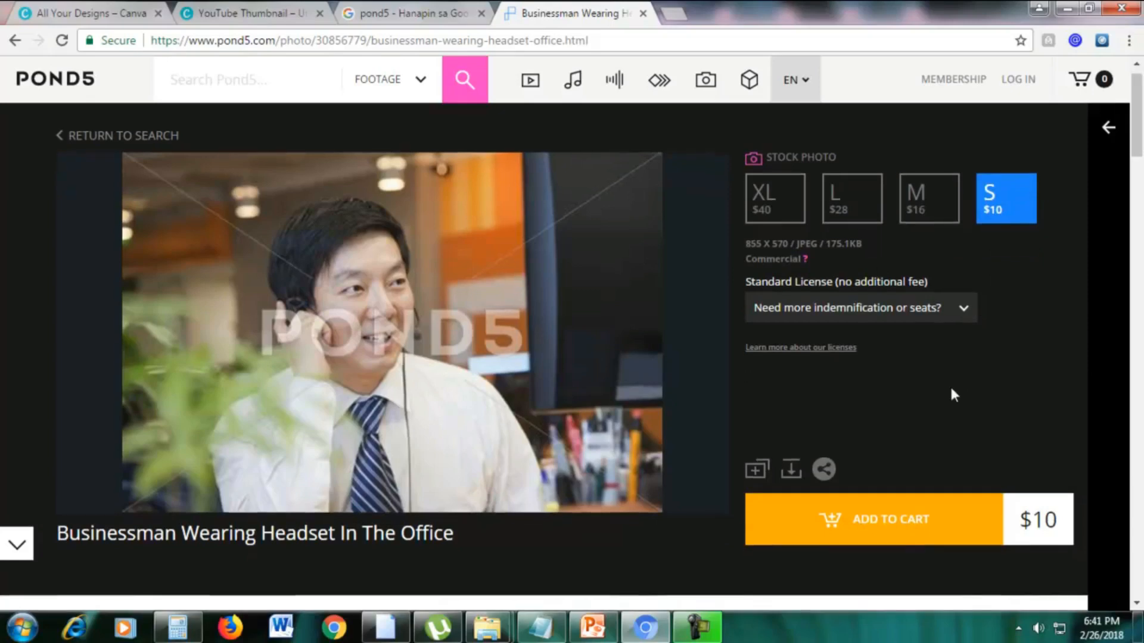
pyautogui.scroll(5, 503, 444)
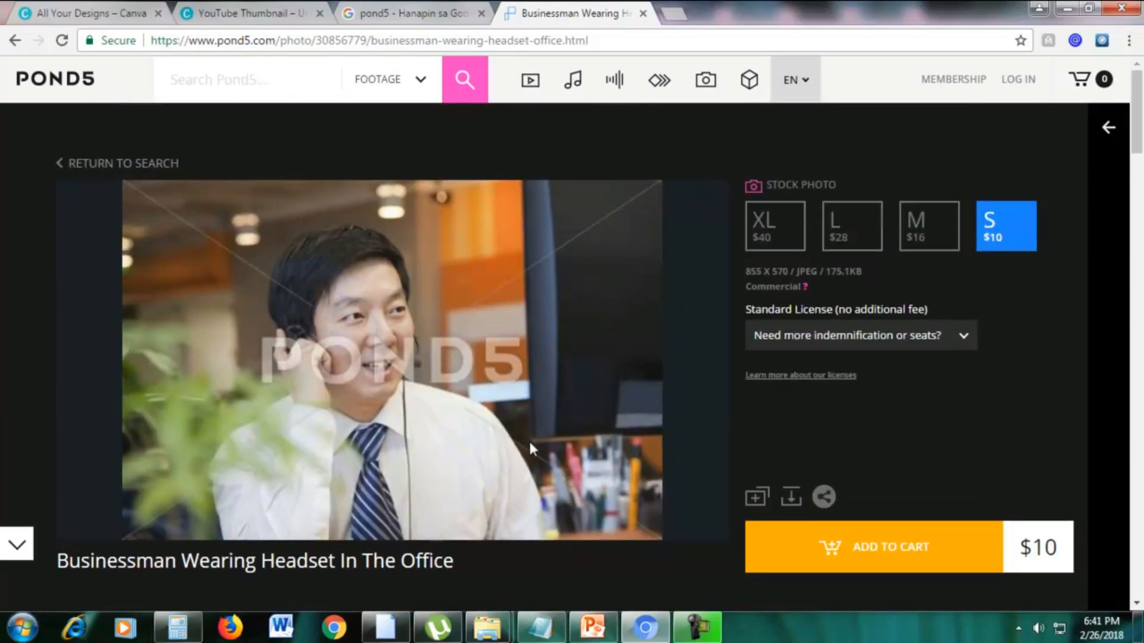
# Close the Pond5 tab, load google.com and search for pixabay.
pyautogui.click(643, 14)
pyautogui.tripleClick(450, 91)
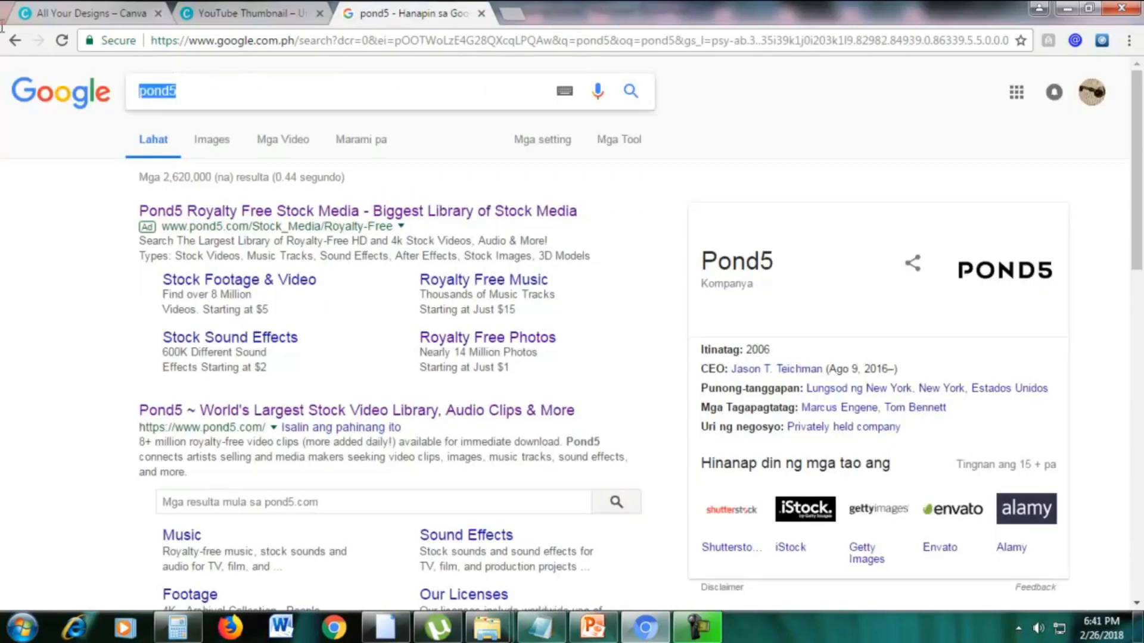
pyautogui.click(691, 48)
pyautogui.write('google.com')
pyautogui.press('Return')
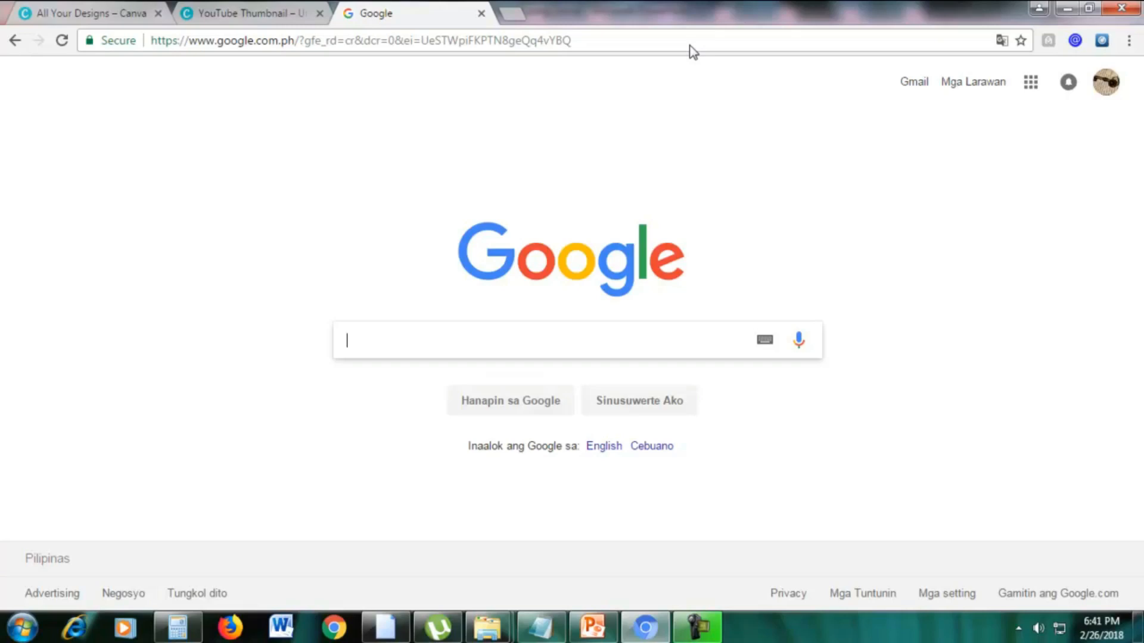
pyautogui.write('pixabaya')
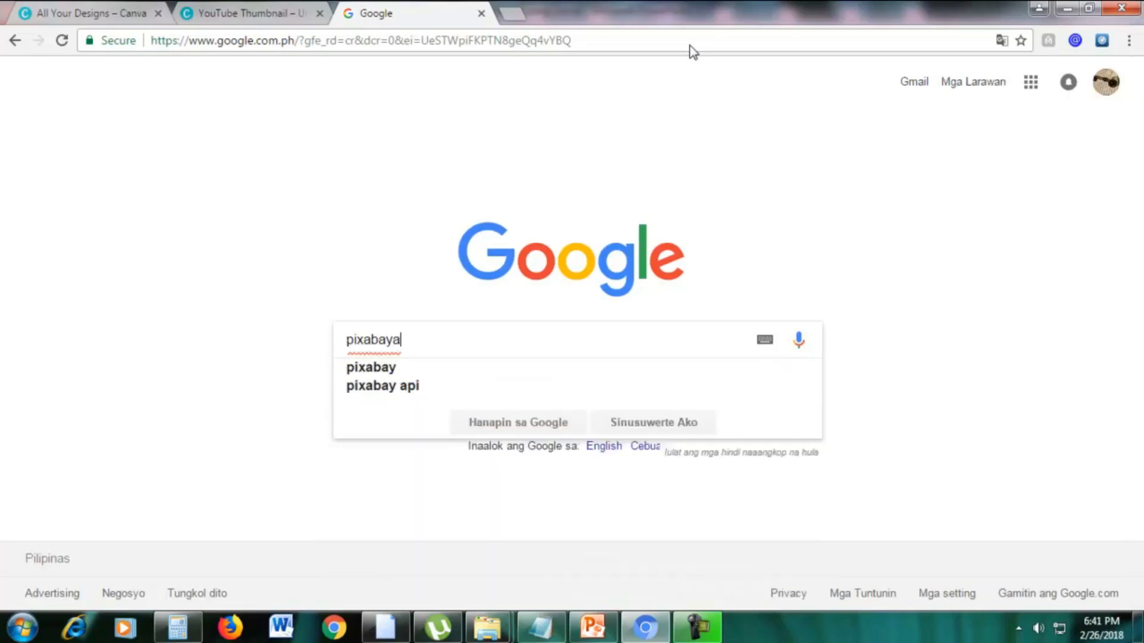
pyautogui.press('BackSpace')
pyautogui.press('Return')
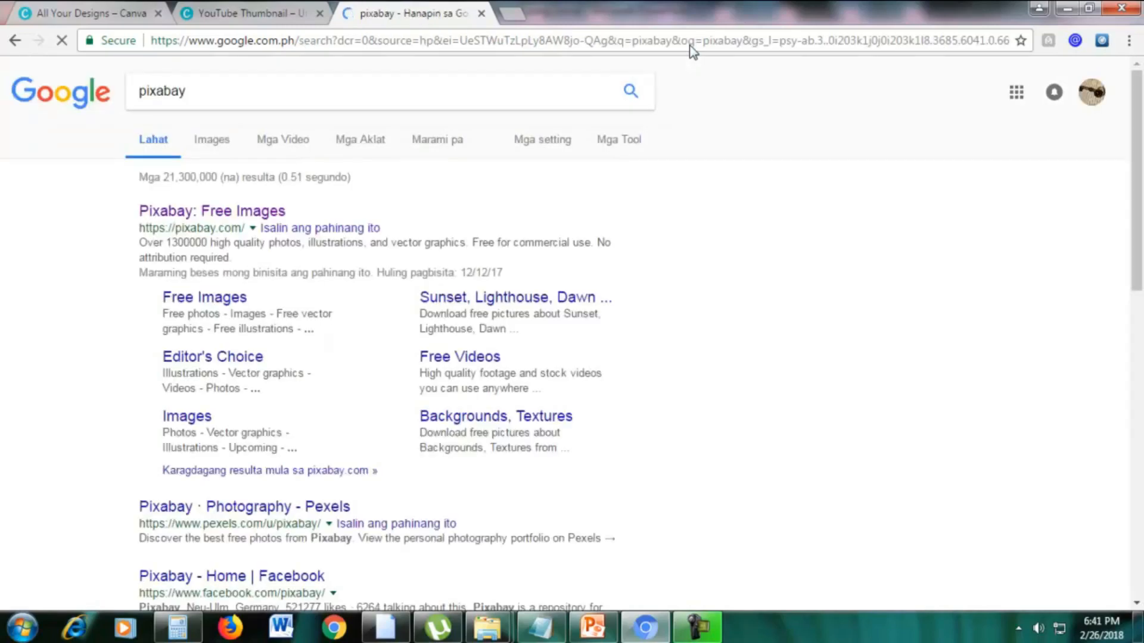
# Open the Pixabay website from the search results and search its free images for woman.
pyautogui.click(230, 212)
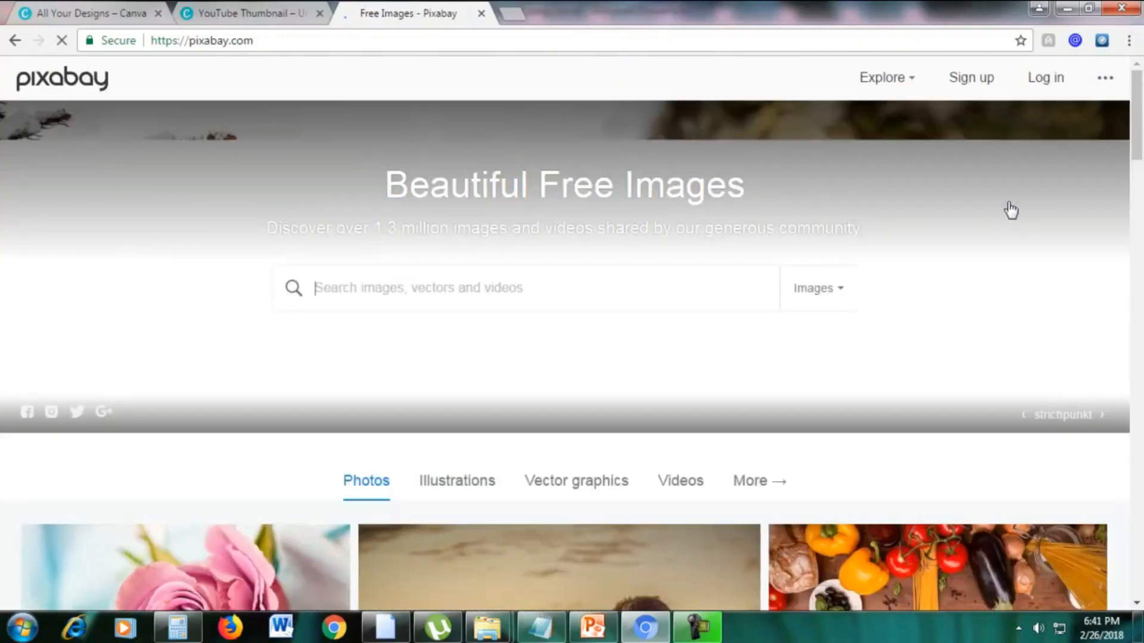
pyautogui.scroll(-4, 999, 248)
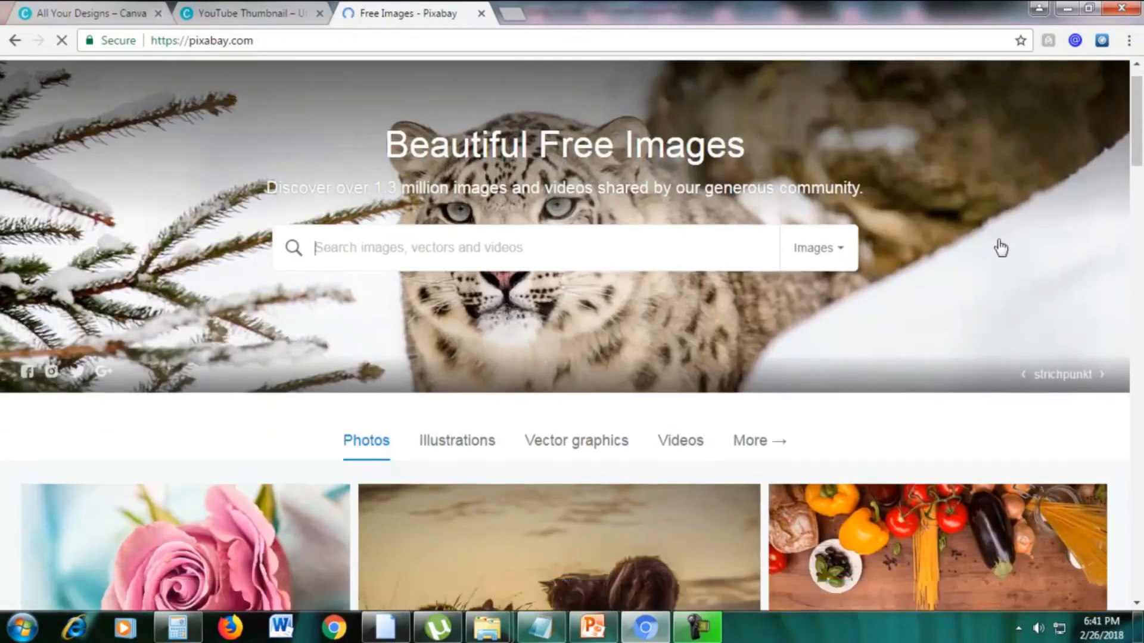
pyautogui.scroll(4, 999, 247)
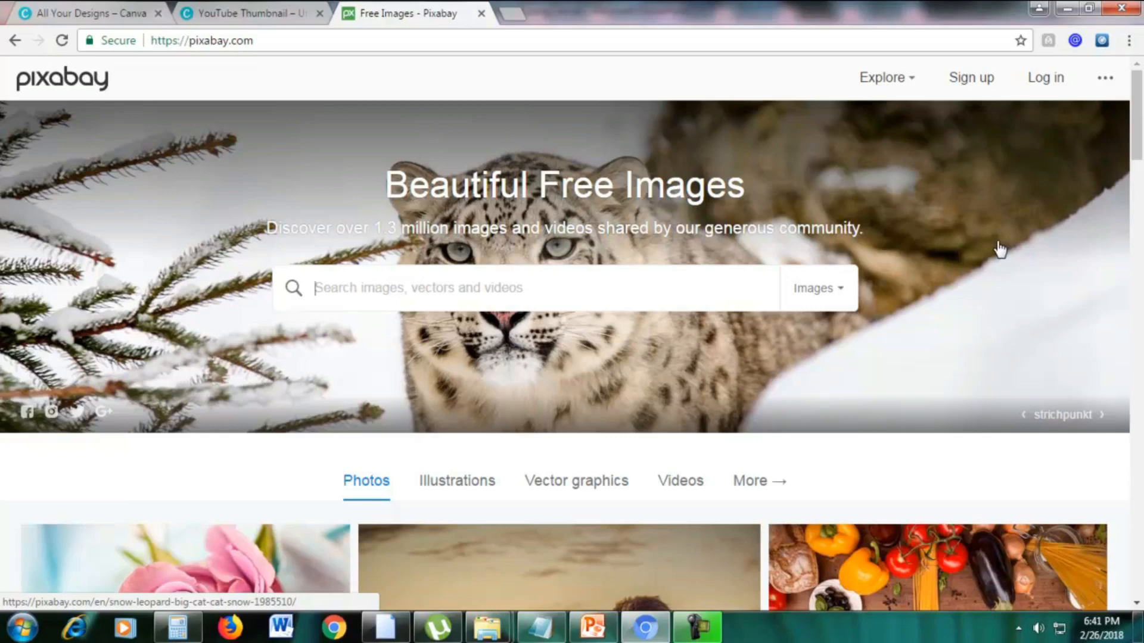
pyautogui.scroll(-4, 904, 258)
pyautogui.scroll(4, 904, 257)
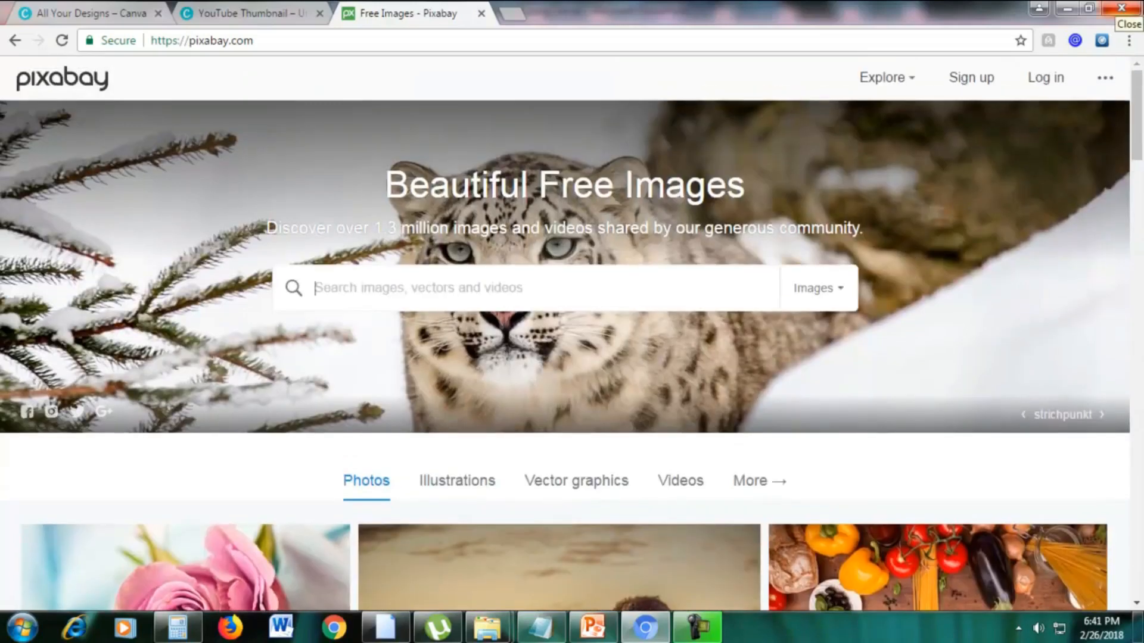
pyautogui.write('womna')
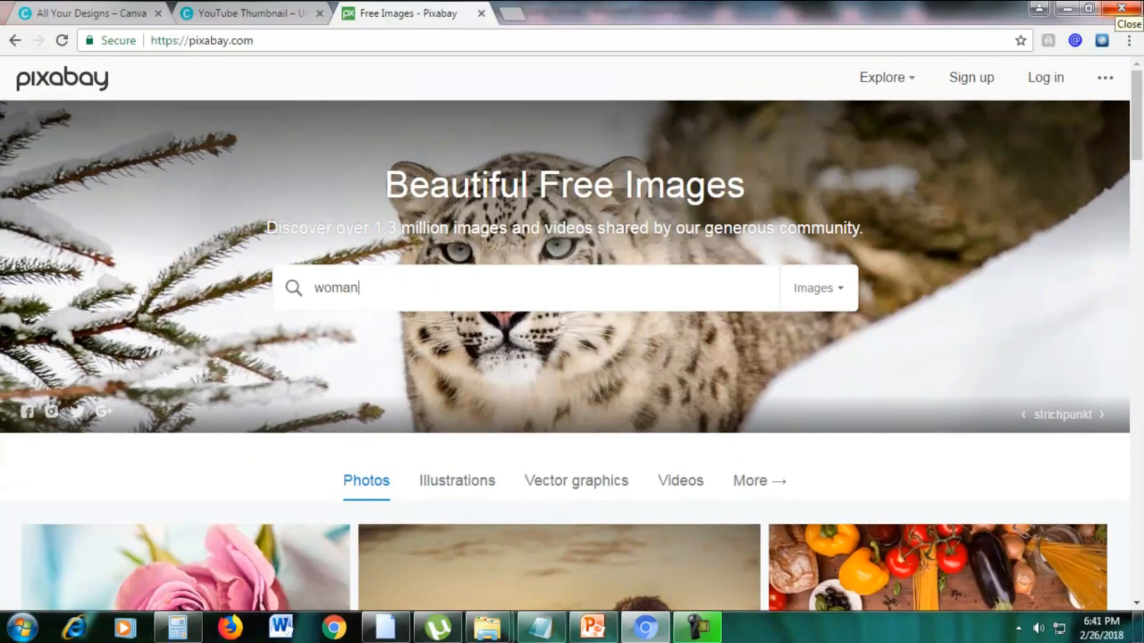
pyautogui.press('Return')
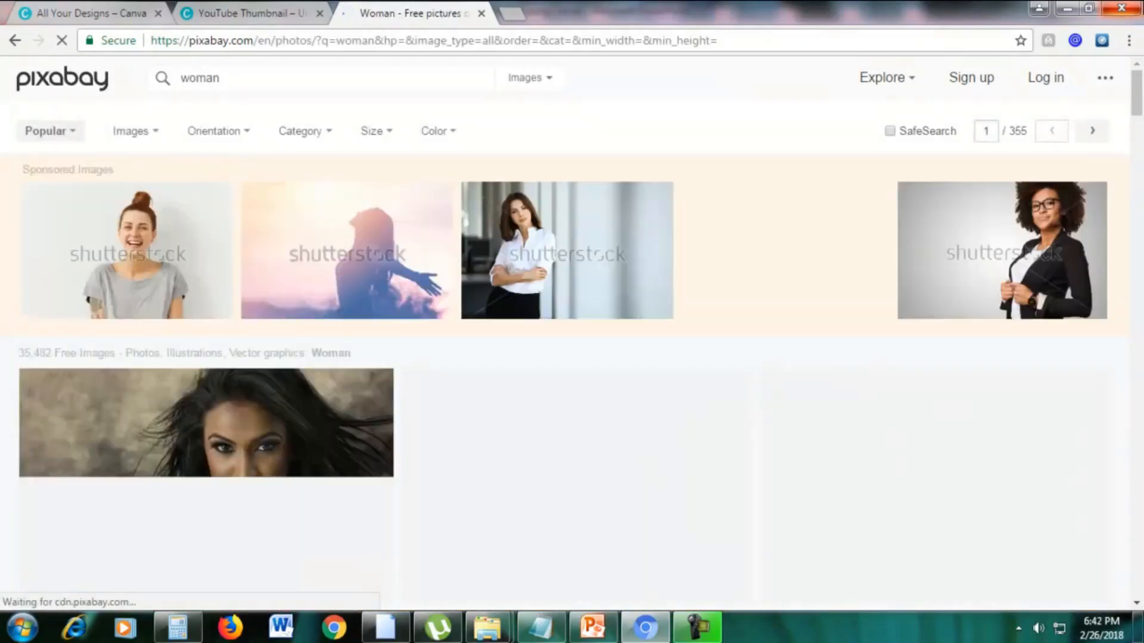
# Open the portrait of the dark-haired woman from the search results and check its licence terms for commercial use and attribution.
pyautogui.scroll(-3, 975, 262)
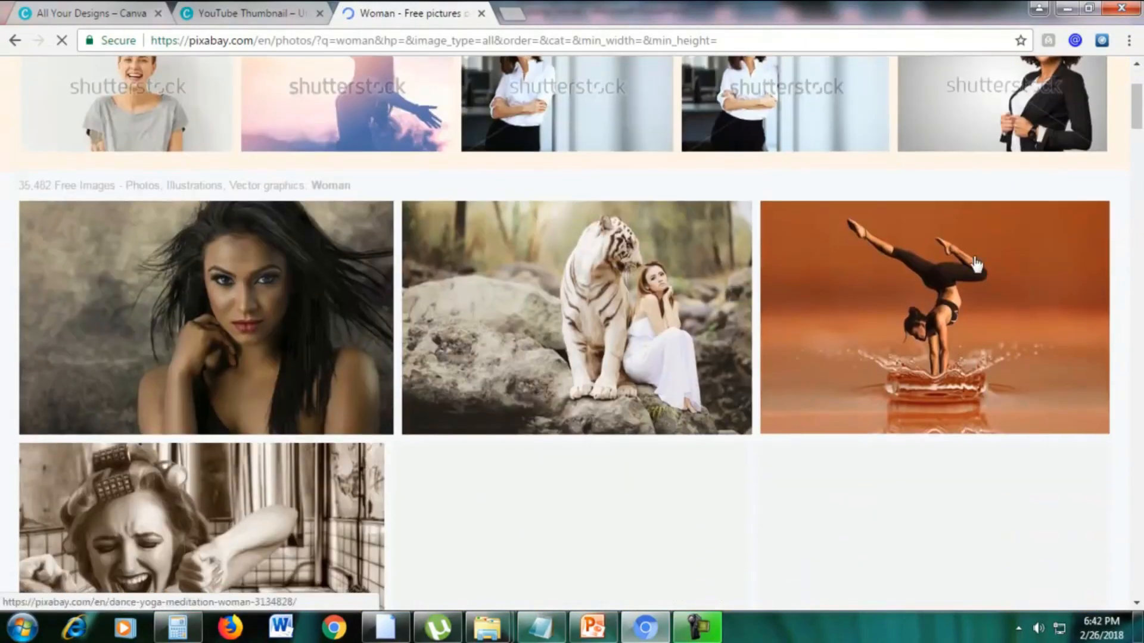
pyautogui.moveTo(1142, 121)
pyautogui.mouseDown()
pyautogui.moveTo(1142, 176)
pyautogui.moveTo(1142, 122)
pyautogui.mouseUp()
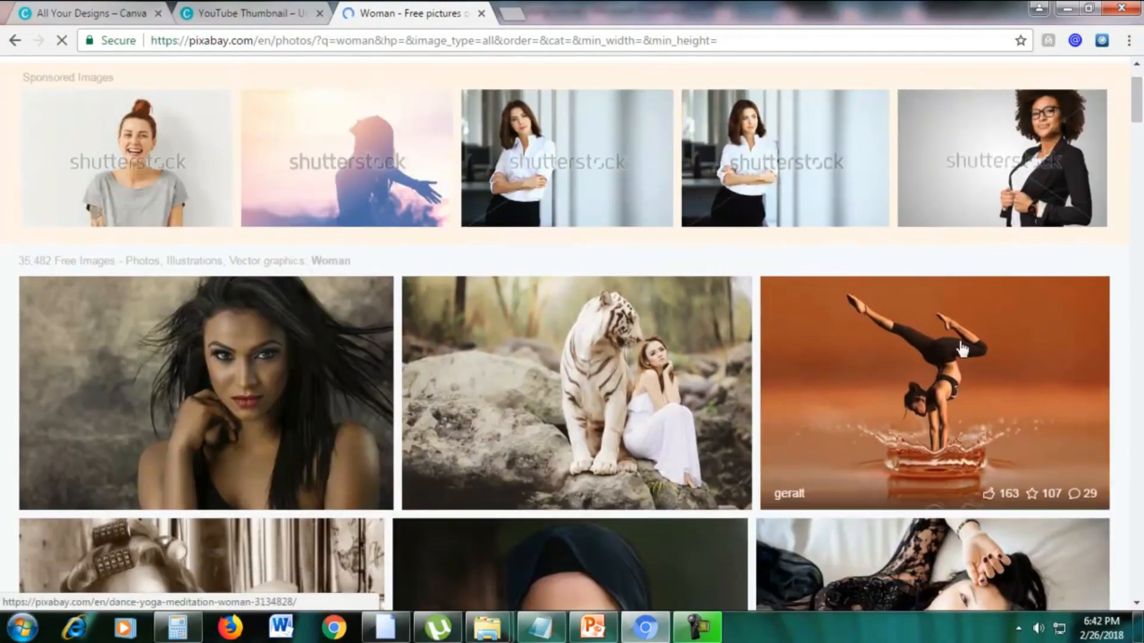
pyautogui.click(145, 357)
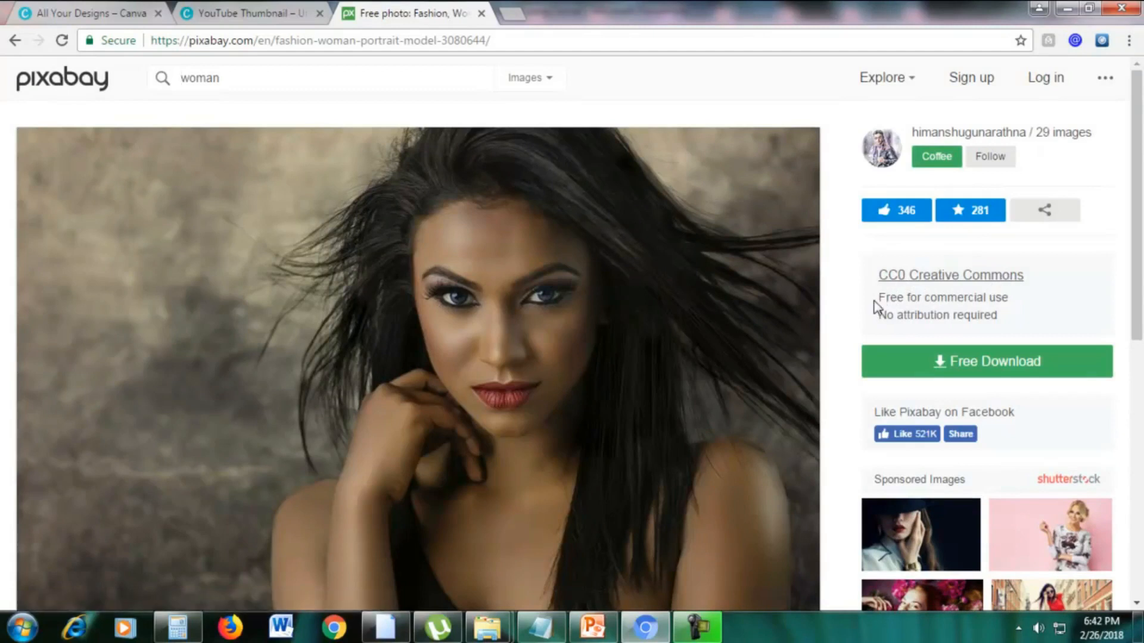
pyautogui.moveTo(873, 302); pyautogui.dragTo(1012, 296)
pyautogui.click(1012, 296)
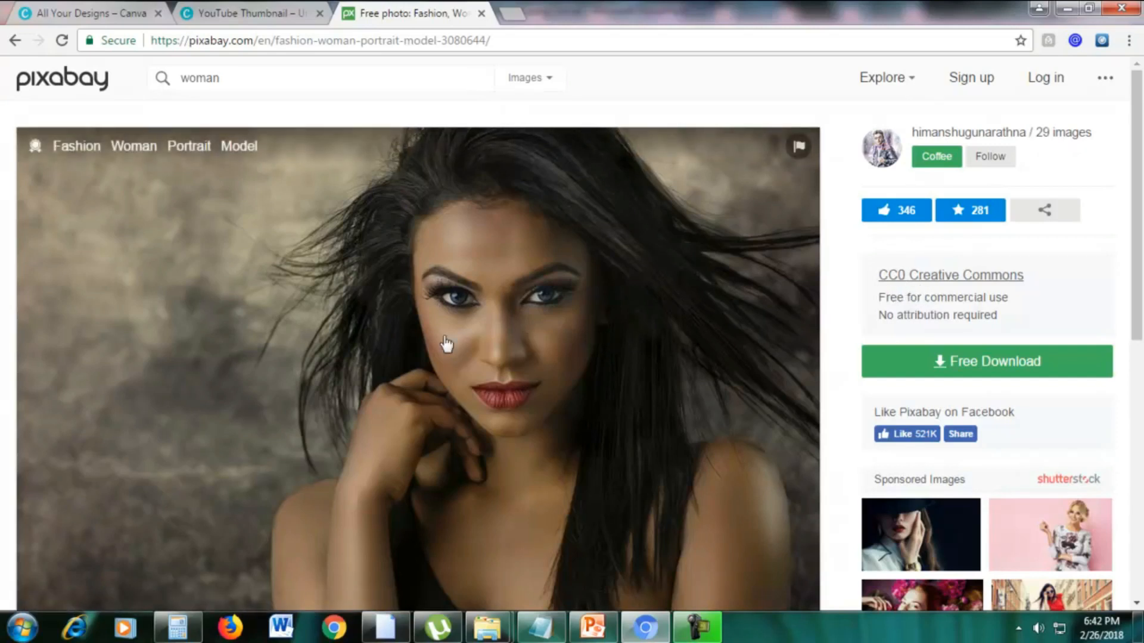
pyautogui.scroll(-7, 441, 352)
pyautogui.scroll(7, 440, 361)
# Choose the 1280×799 JPG size for the woman's portrait and request its free download.
pyautogui.click(968, 363)
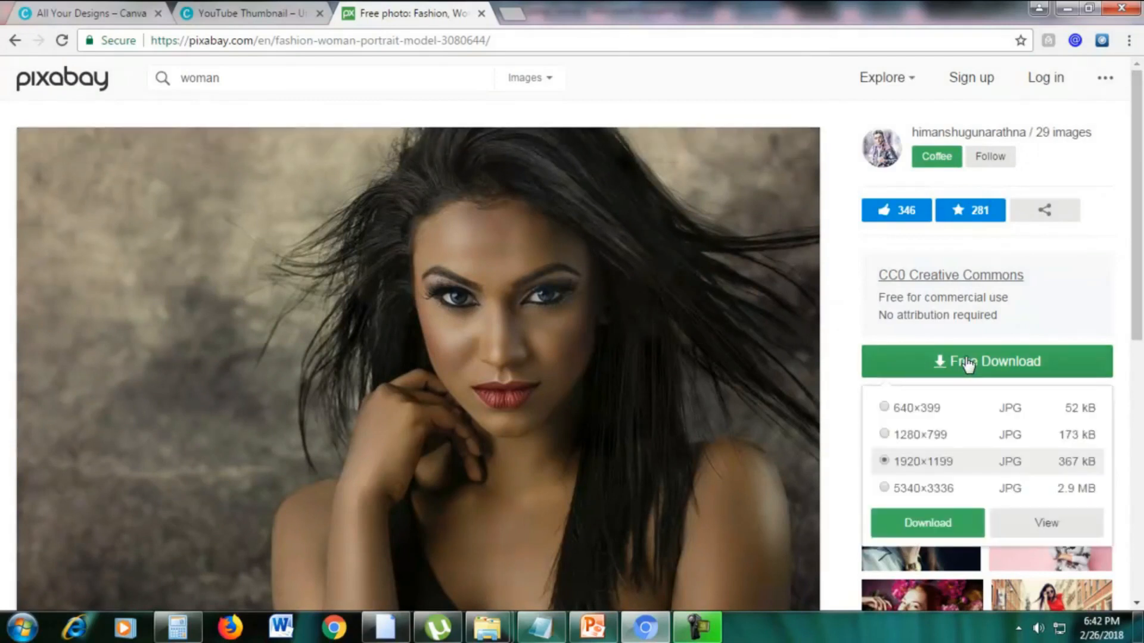
pyautogui.scroll(-1, 968, 363)
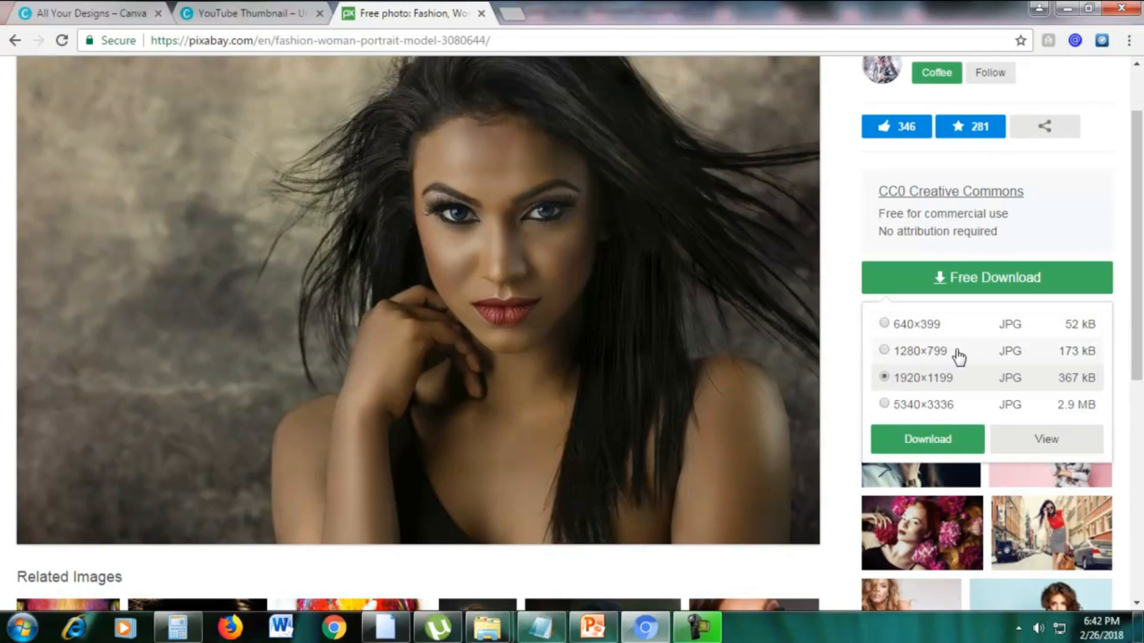
pyautogui.click(885, 405)
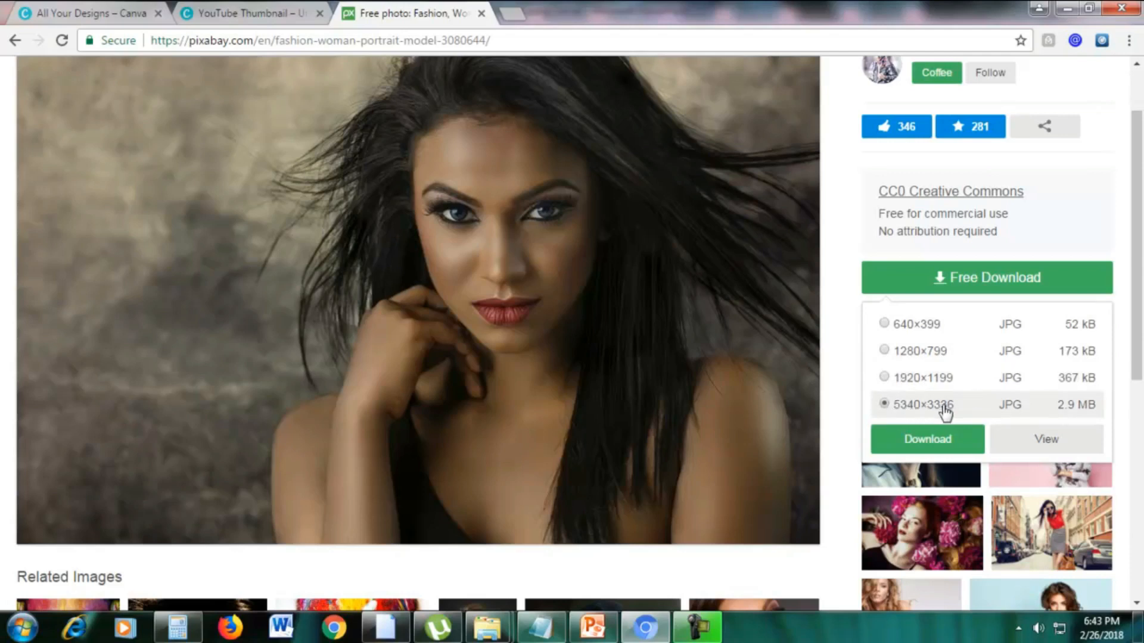
pyautogui.click(884, 352)
pyautogui.click(911, 442)
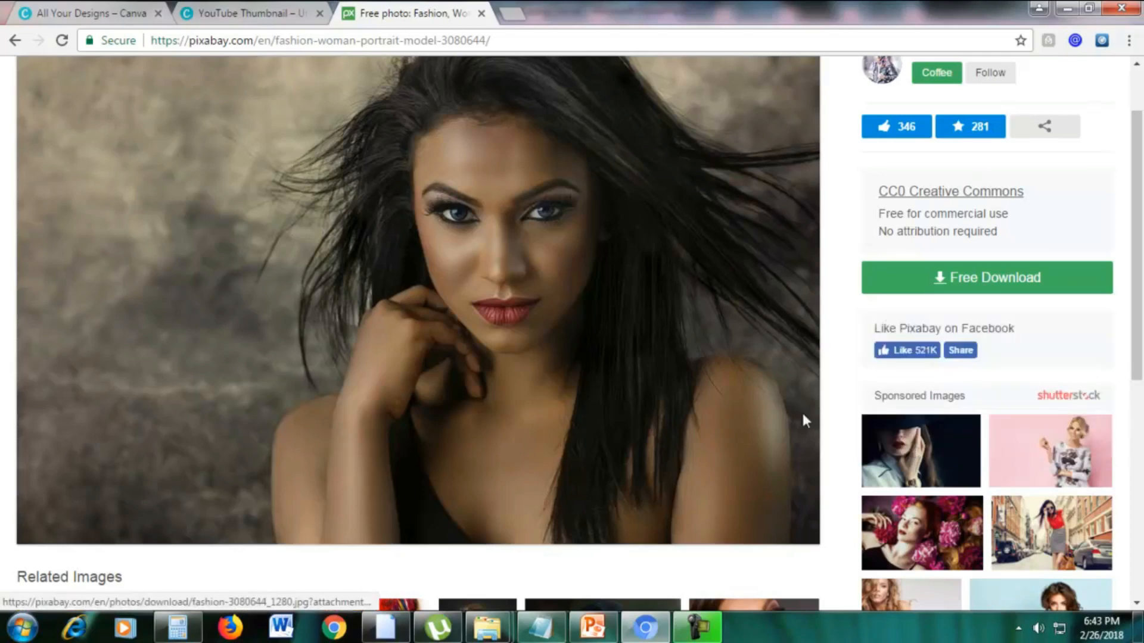
# Complete the not-a-robot check to download the portrait, and dismiss the Support Pixabay overlay.
pyautogui.click(1067, 288)
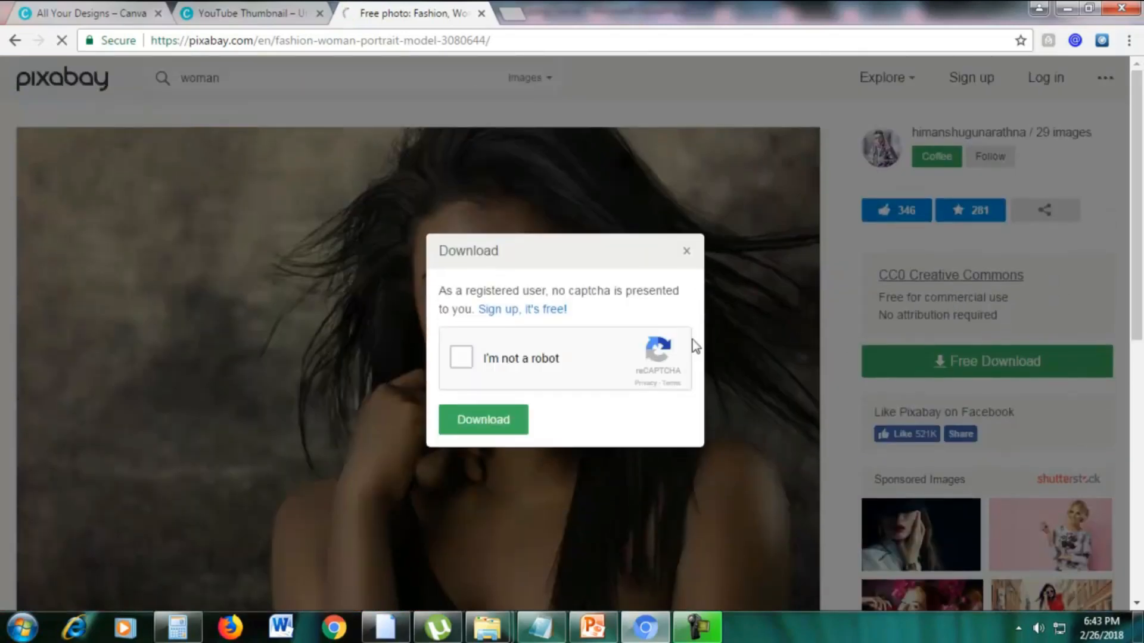
pyautogui.click(459, 360)
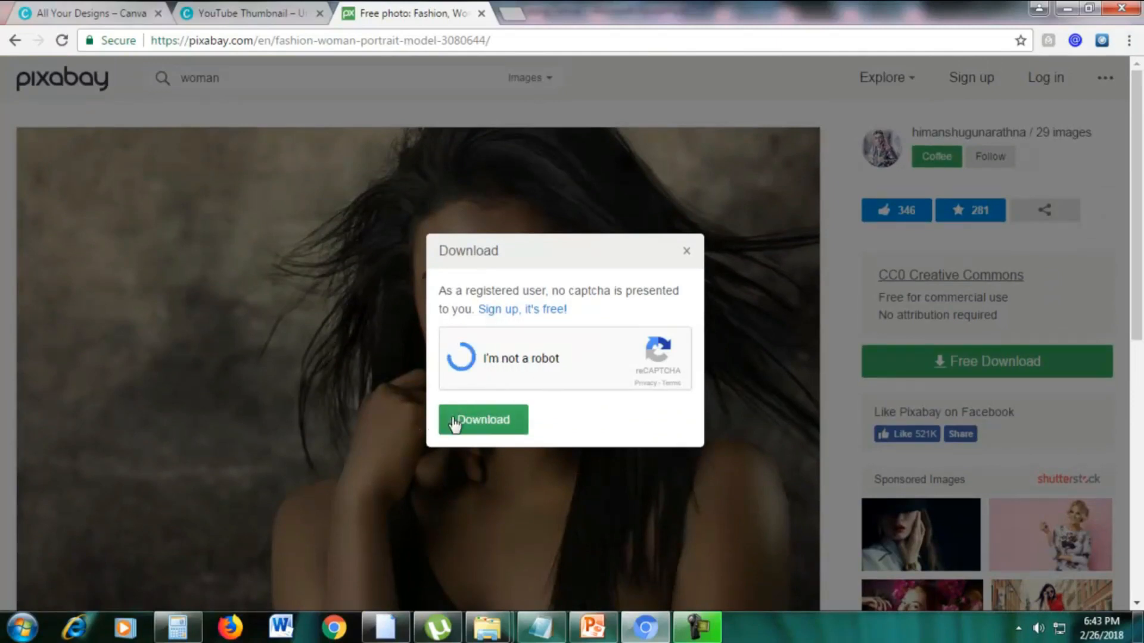
pyautogui.click(495, 423)
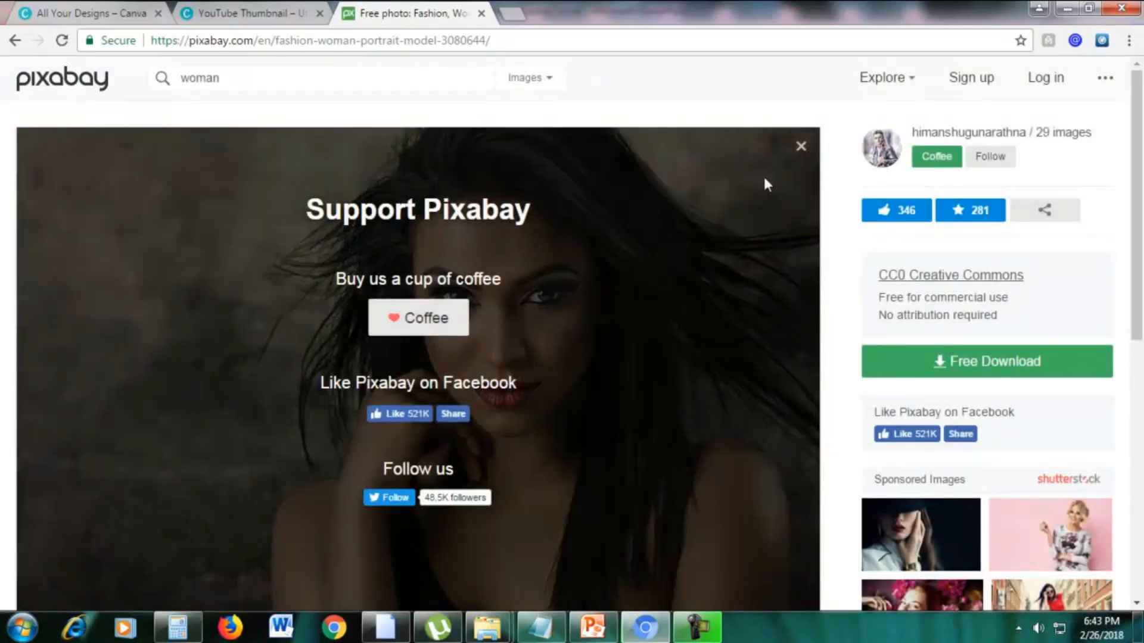
pyautogui.scroll(-2, 756, 225)
pyautogui.scroll(2, 671, 241)
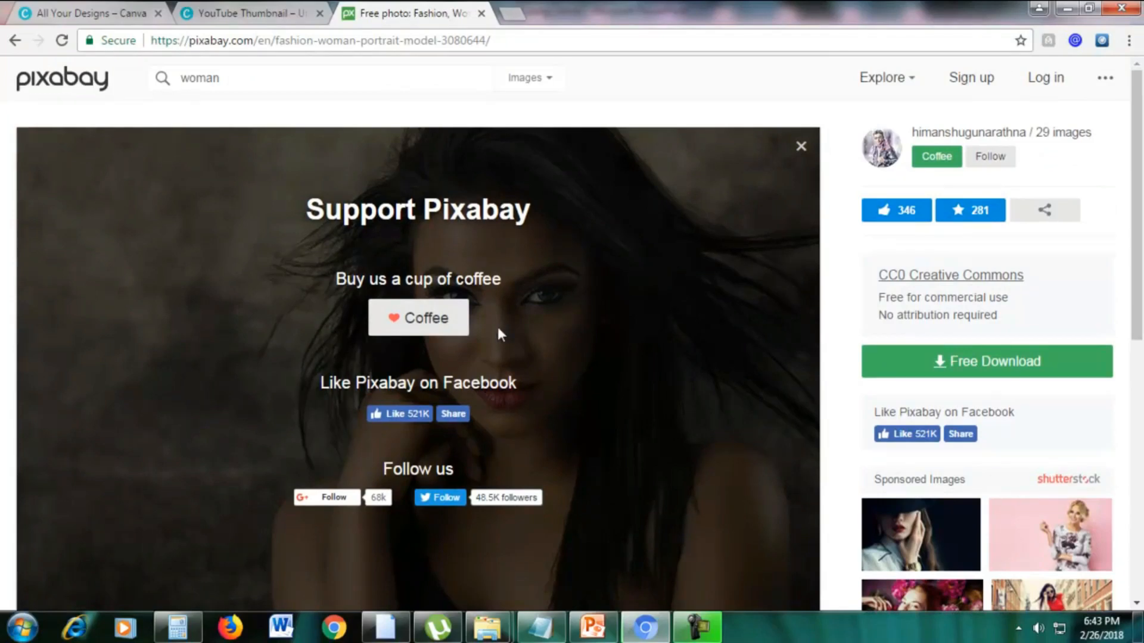
pyautogui.click(937, 363)
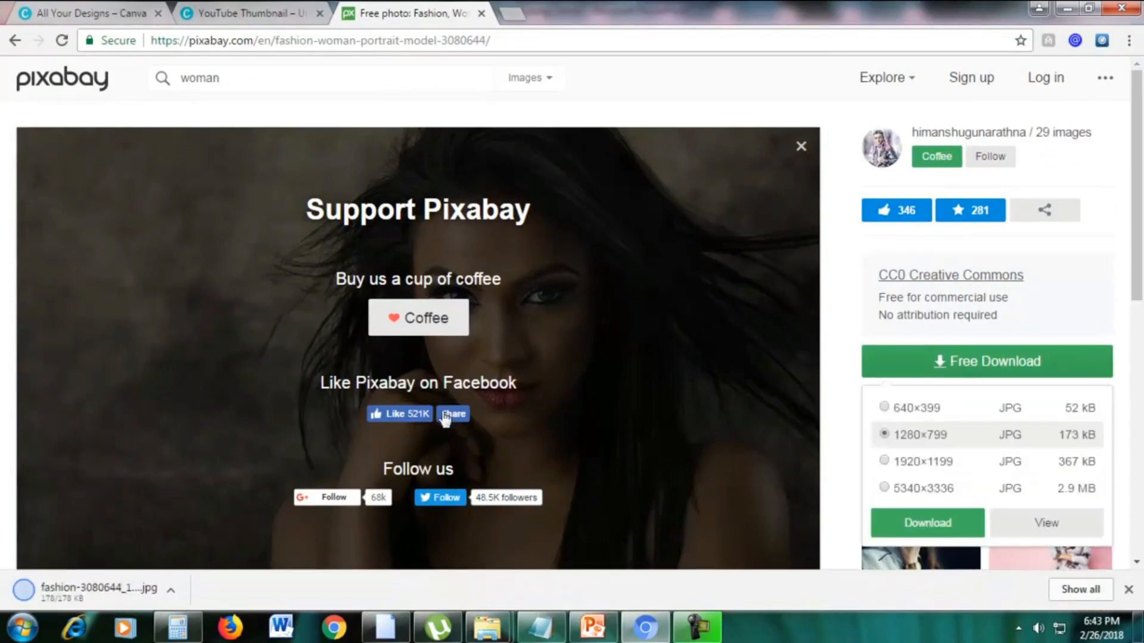
pyautogui.click(802, 149)
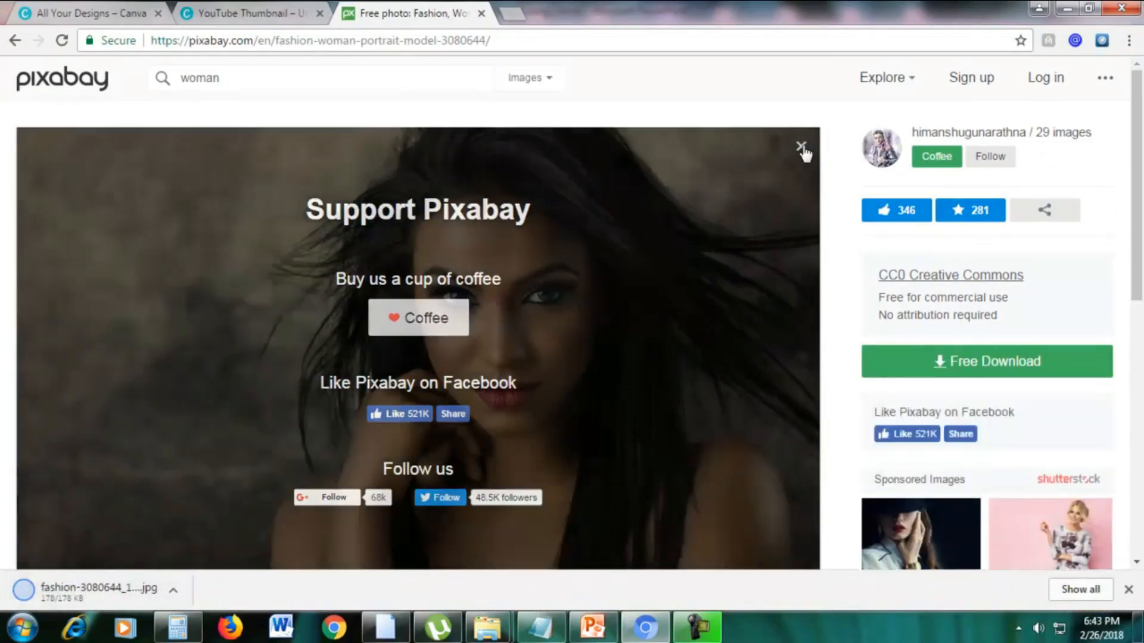
# Go to the Pixabay home page and browse its Illustrations and Vector graphics categories.
pyautogui.moveTo(255, 40); pyautogui.dragTo(902, 38)
pyautogui.press('BackSpace')
pyautogui.press('Return')
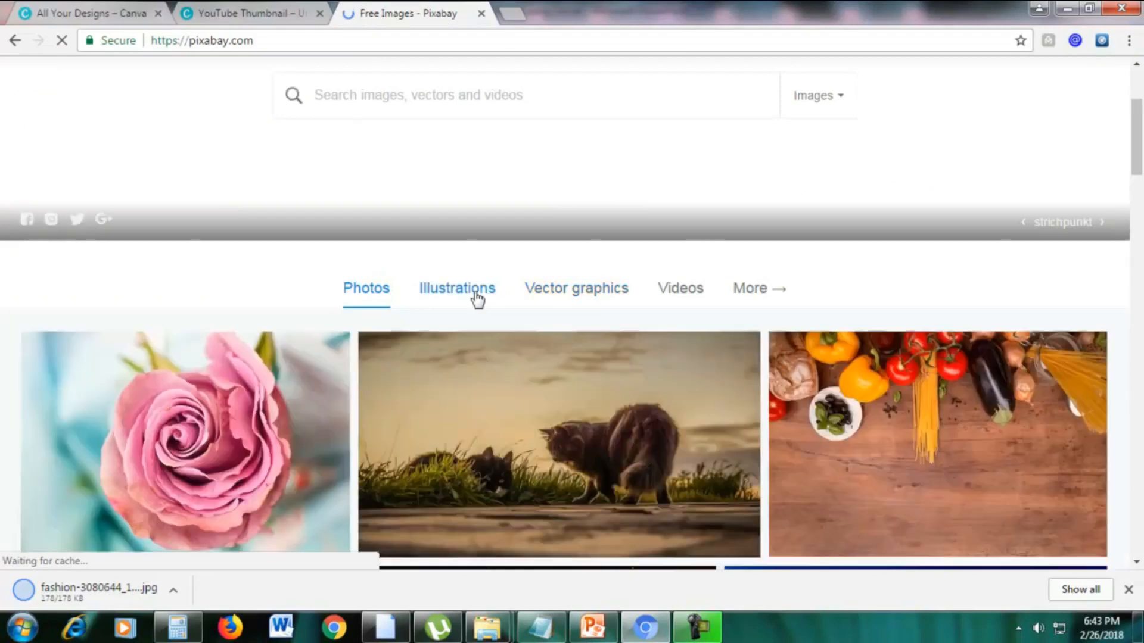
pyautogui.click(471, 292)
pyautogui.scroll(-2, 539, 204)
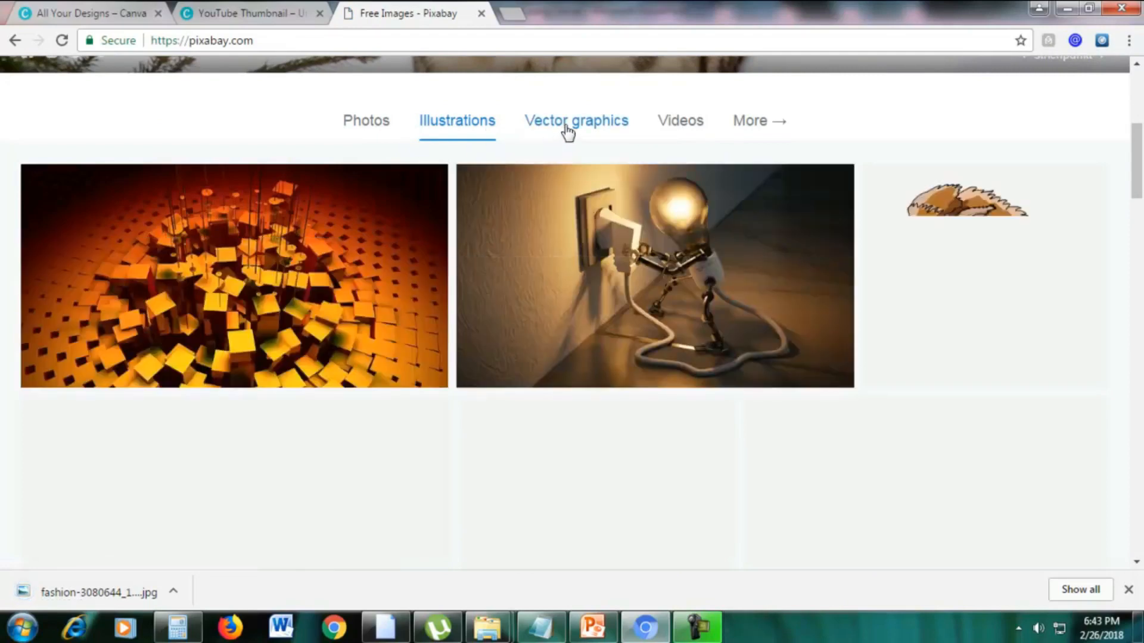
pyautogui.click(568, 133)
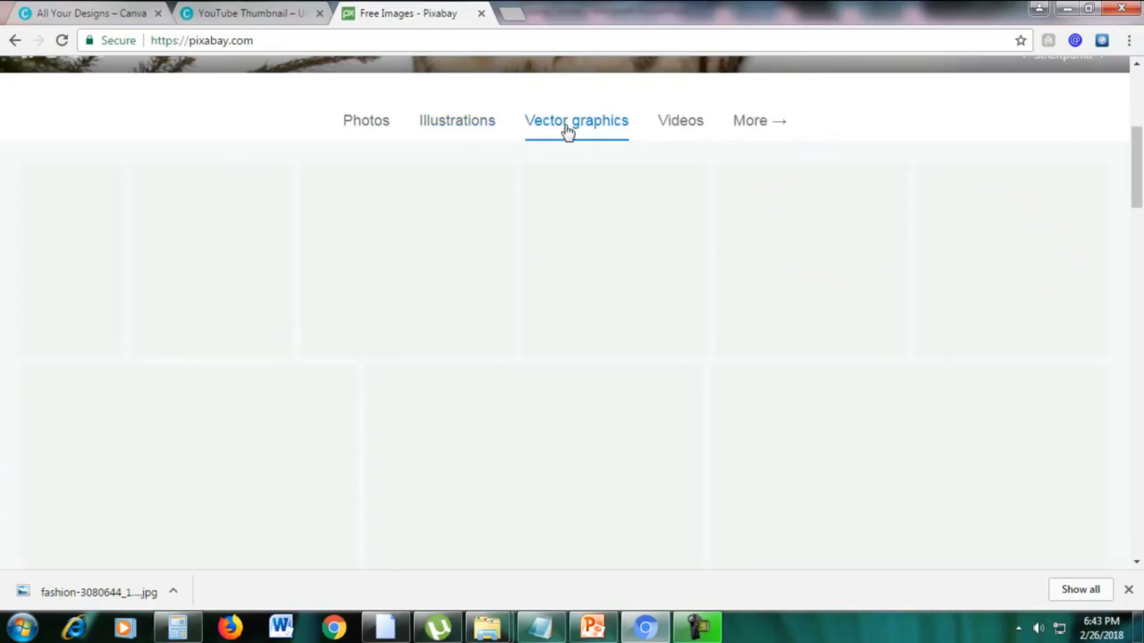
# Open the purple cartoon eggplant vector graphic in a new tab and switch to that tab.
pyautogui.rightClick(398, 229)
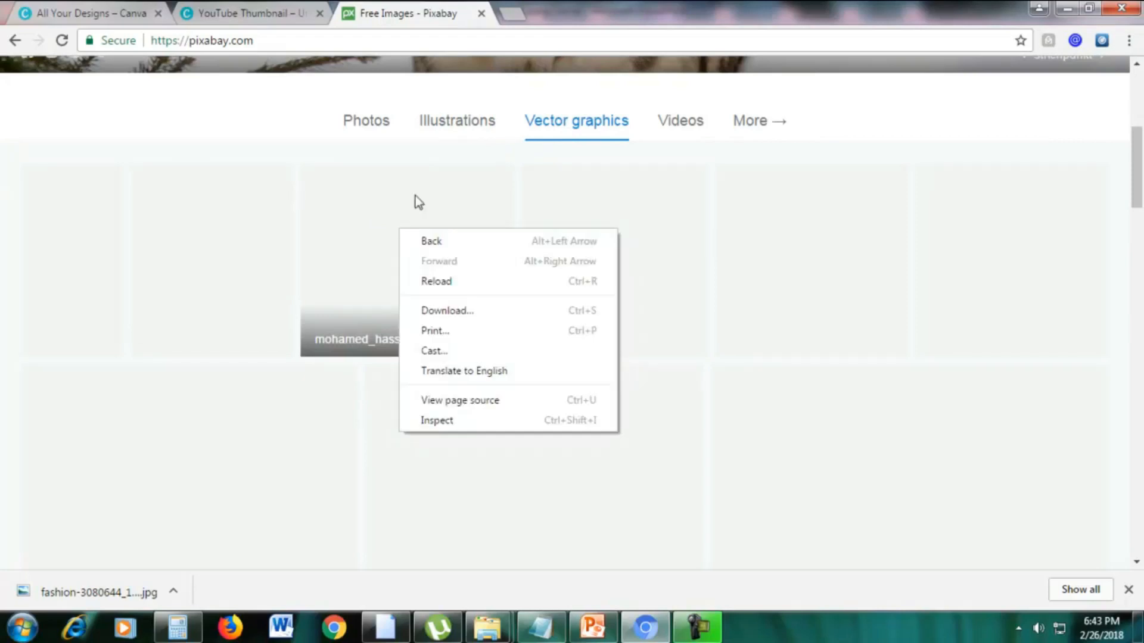
pyautogui.click(672, 78)
pyautogui.scroll(4, 688, 173)
pyautogui.scroll(-3, 467, 326)
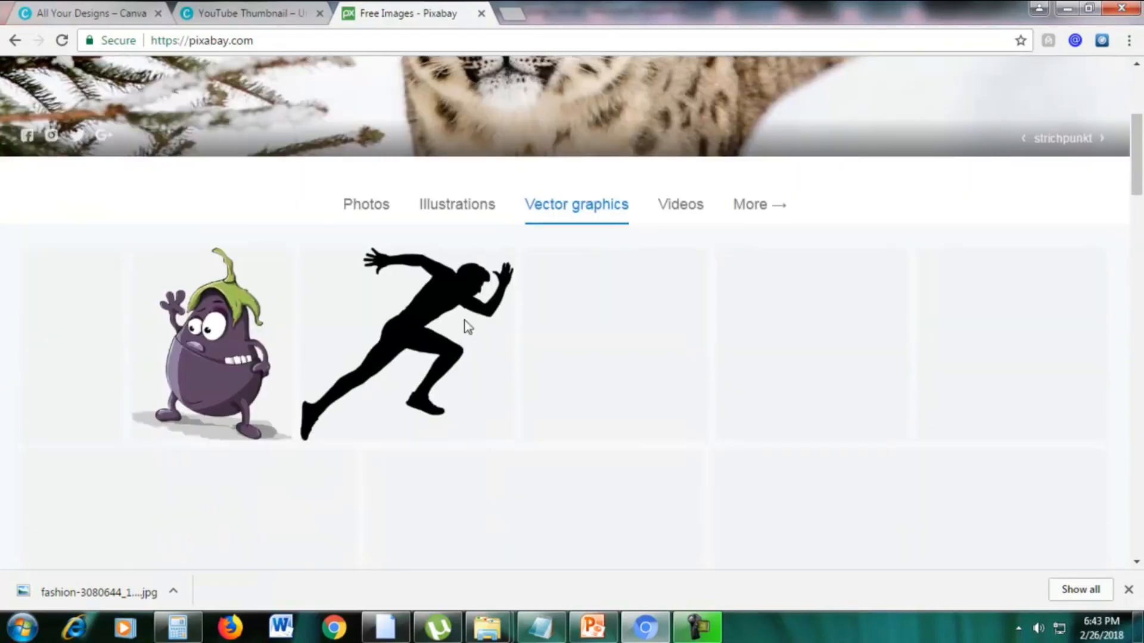
pyautogui.rightClick(220, 333)
pyautogui.click(256, 347)
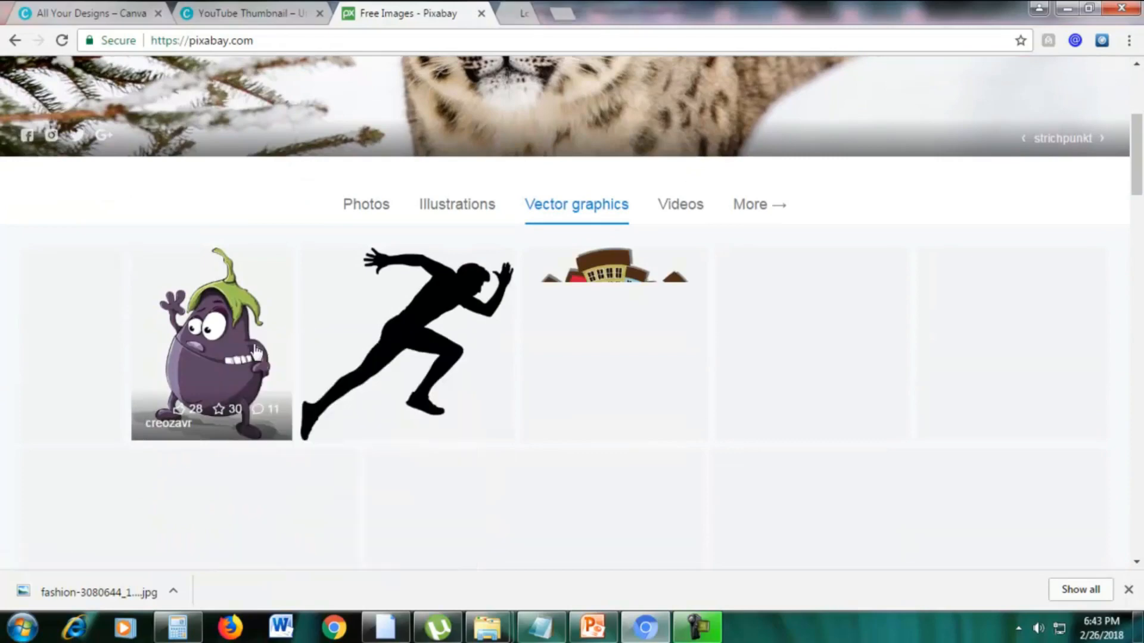
pyautogui.click(536, 12)
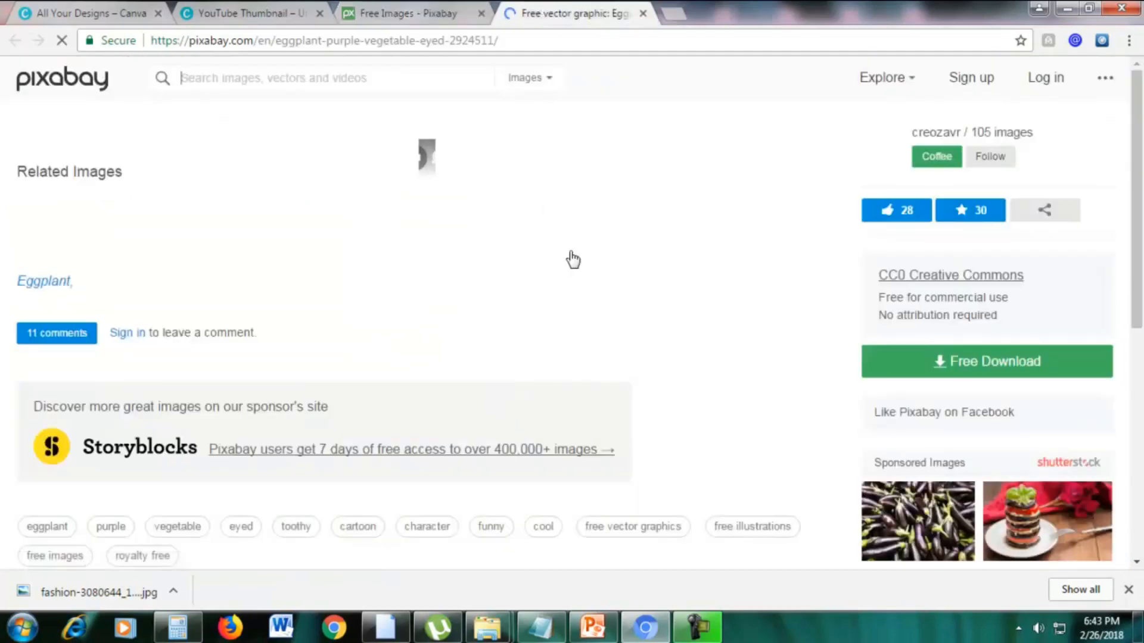
# Examine the eggplant graphic's background and its terms for commercial use and attribution.
pyautogui.scroll(-5, 541, 250)
pyautogui.scroll(5, 541, 250)
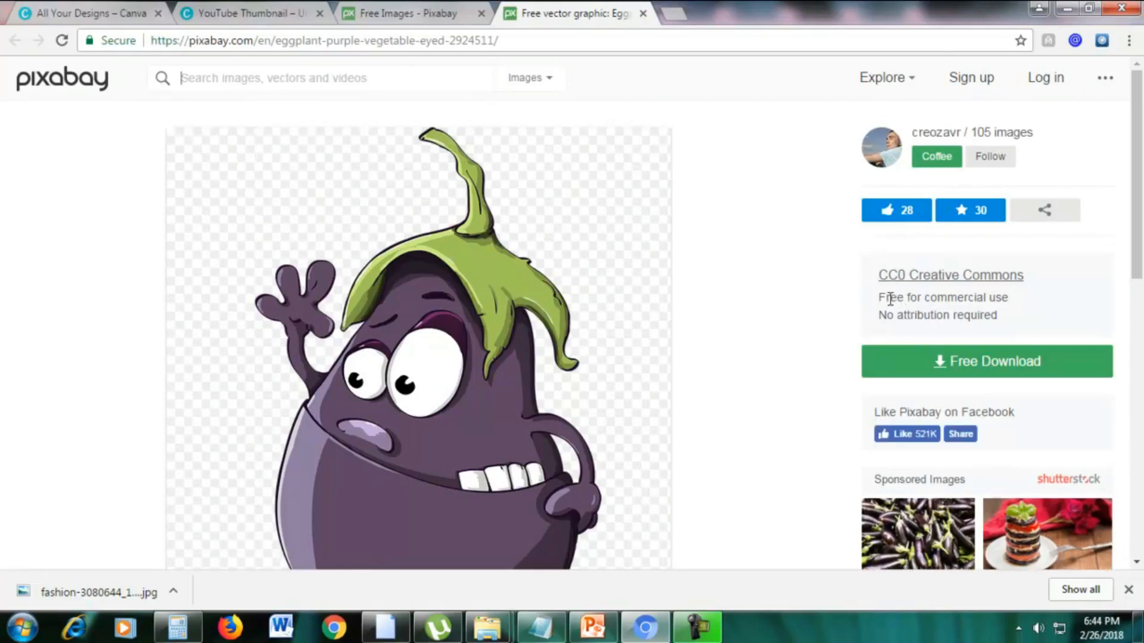
pyautogui.moveTo(880, 297); pyautogui.dragTo(876, 347)
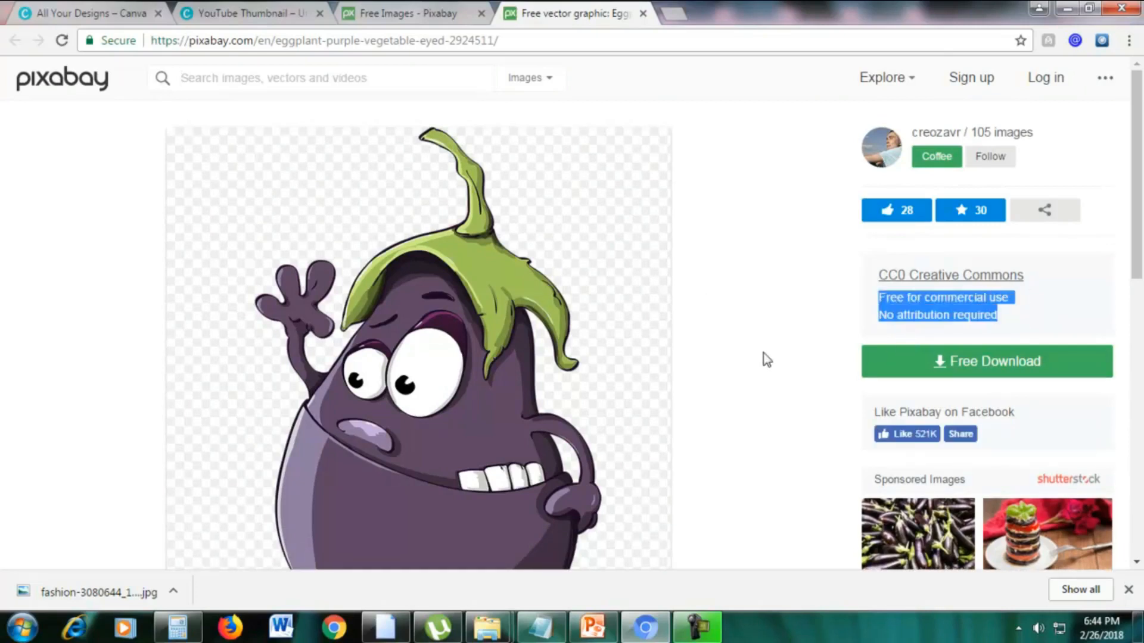
pyautogui.click(768, 359)
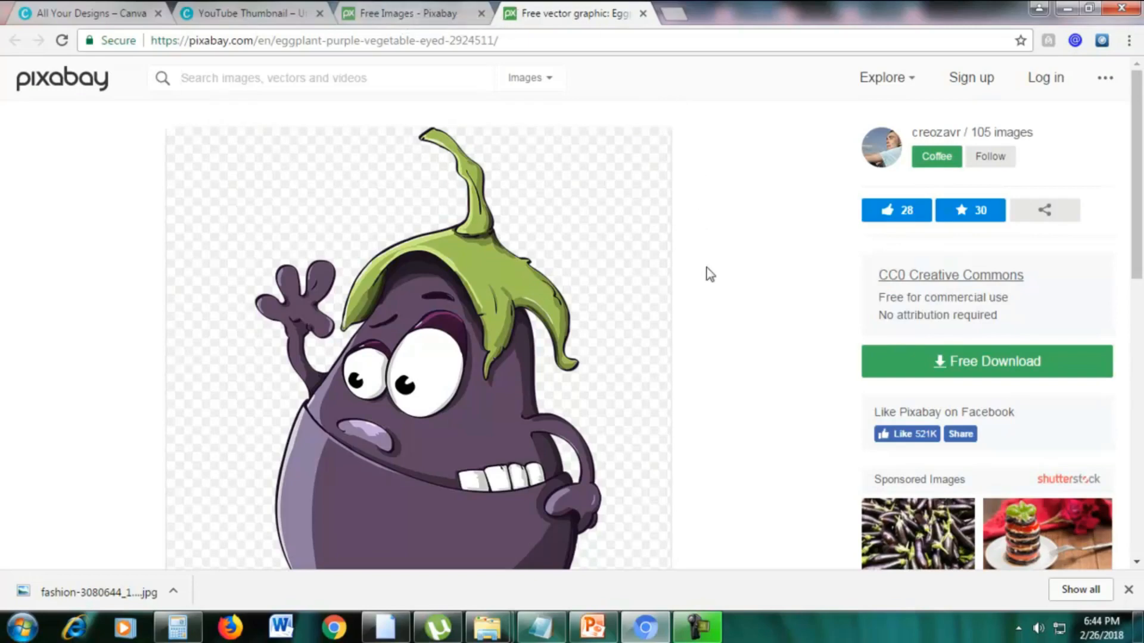
pyautogui.scroll(-2, 707, 273)
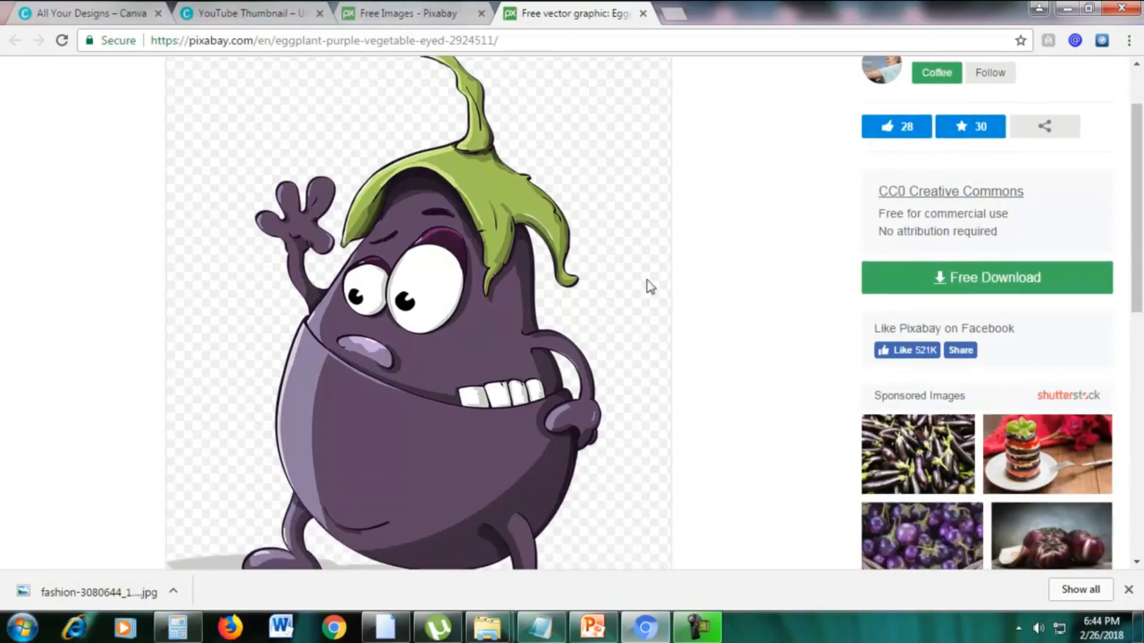
pyautogui.scroll(2, 472, 385)
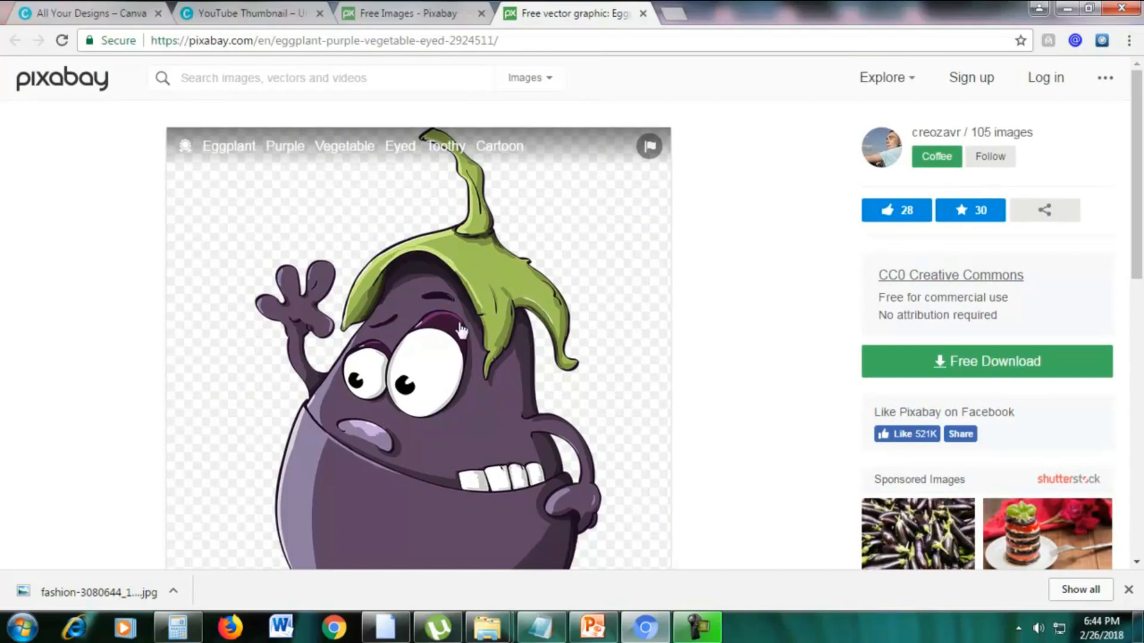
# Display the Photos category on the Pixabay home page and compare those photos with the eggplant vector graphic.
pyautogui.click(442, 4)
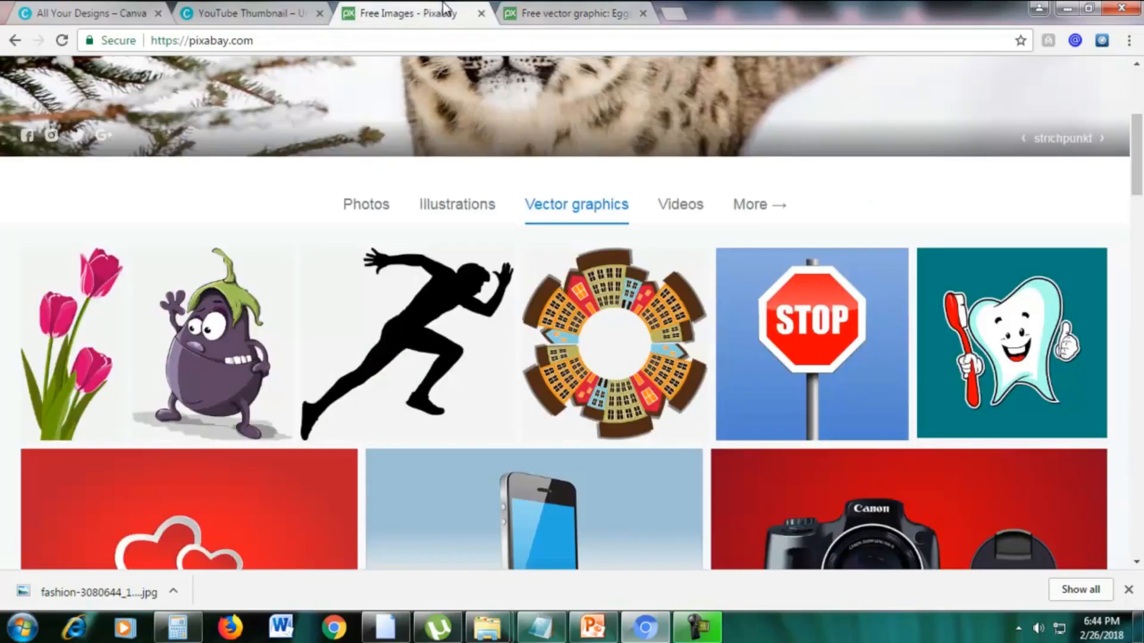
pyautogui.click(374, 211)
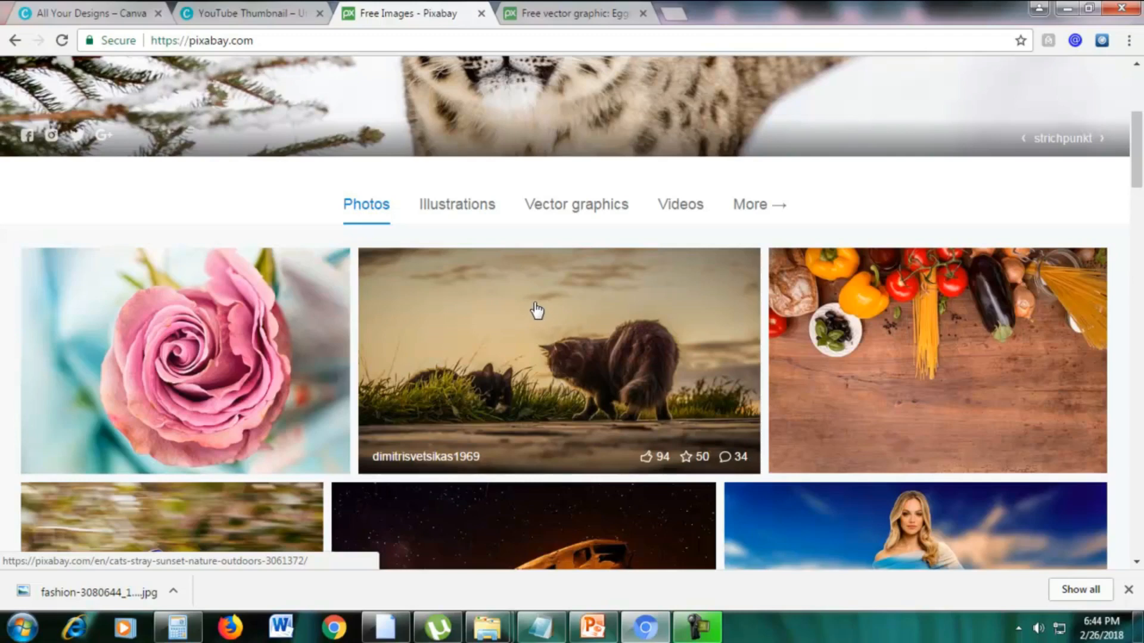
pyautogui.click(538, 8)
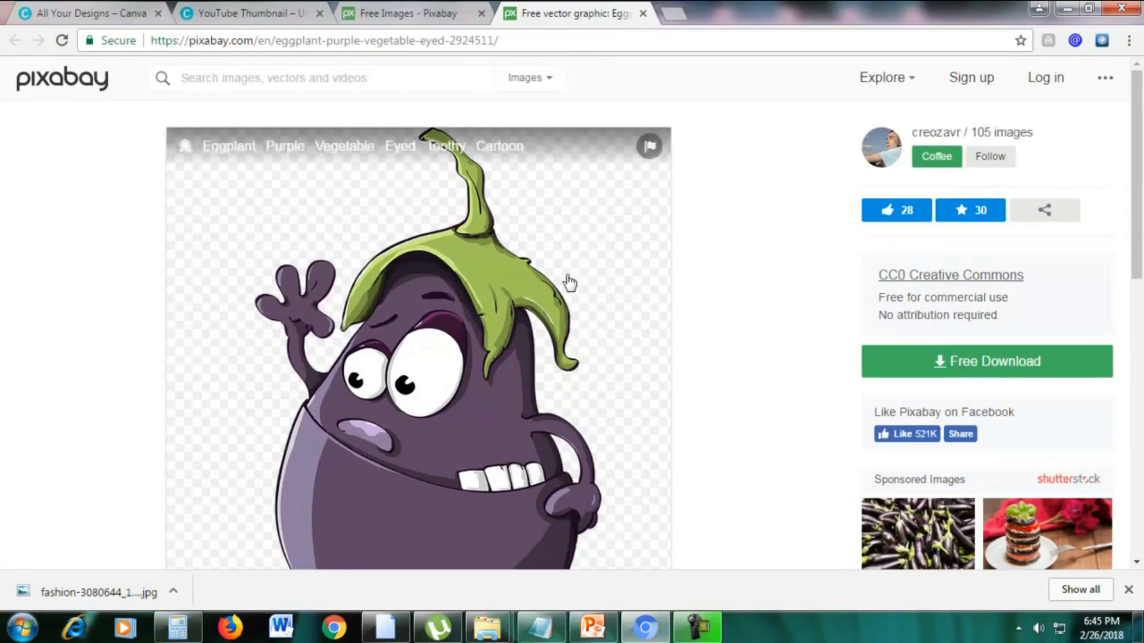
pyautogui.scroll(-3, 563, 298)
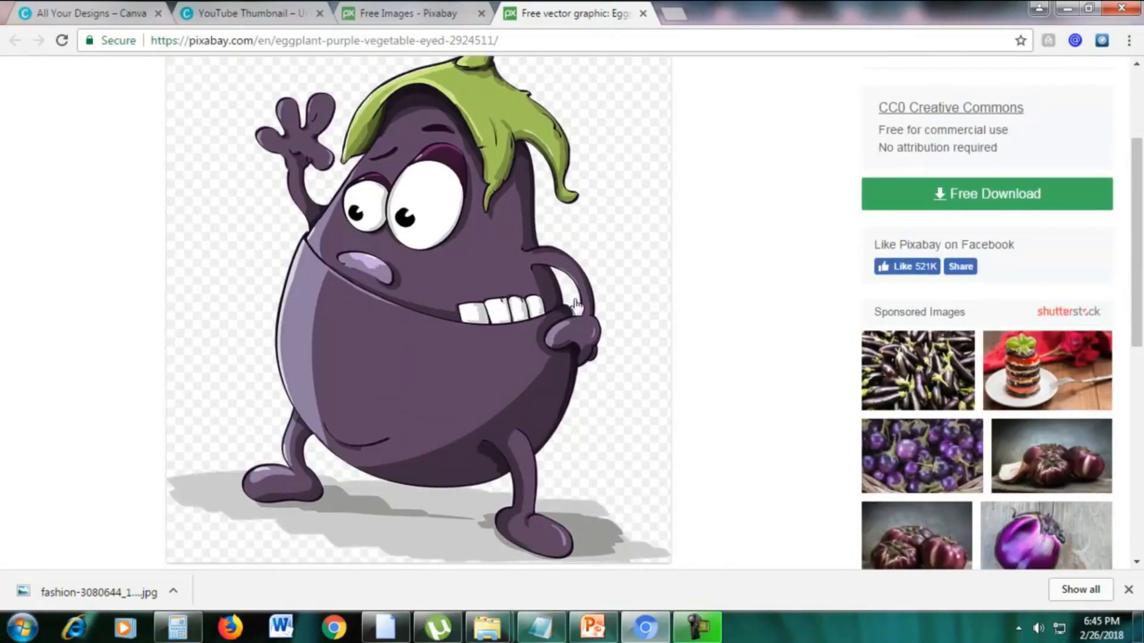
pyautogui.scroll(3, 718, 254)
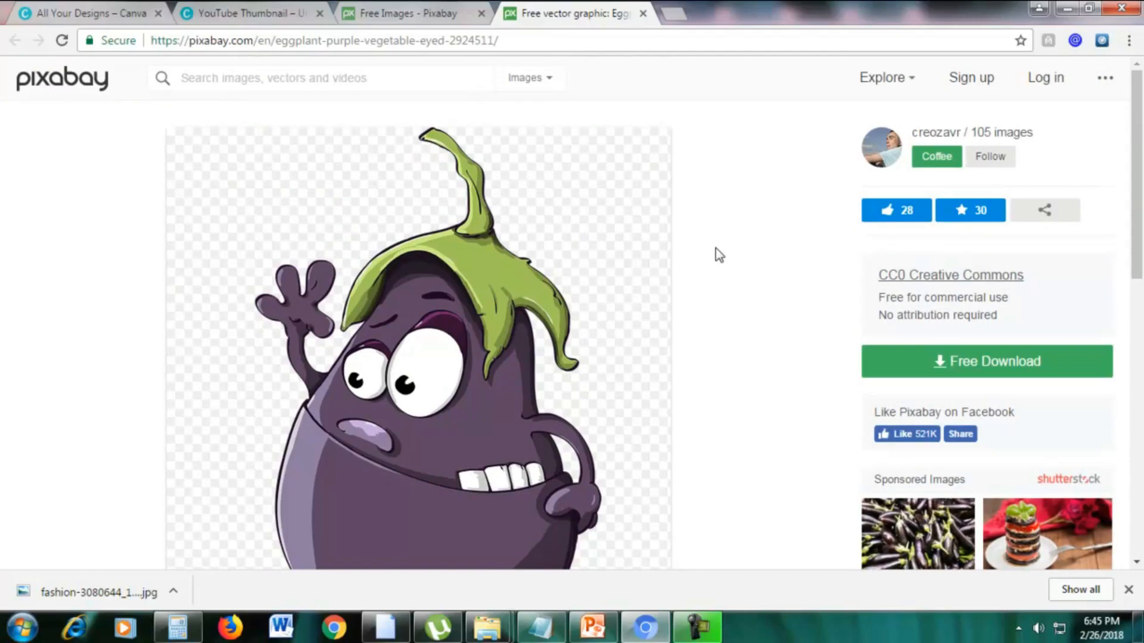
# Return to the Pixabay home page and look through its free Videos category.
pyautogui.click(381, 14)
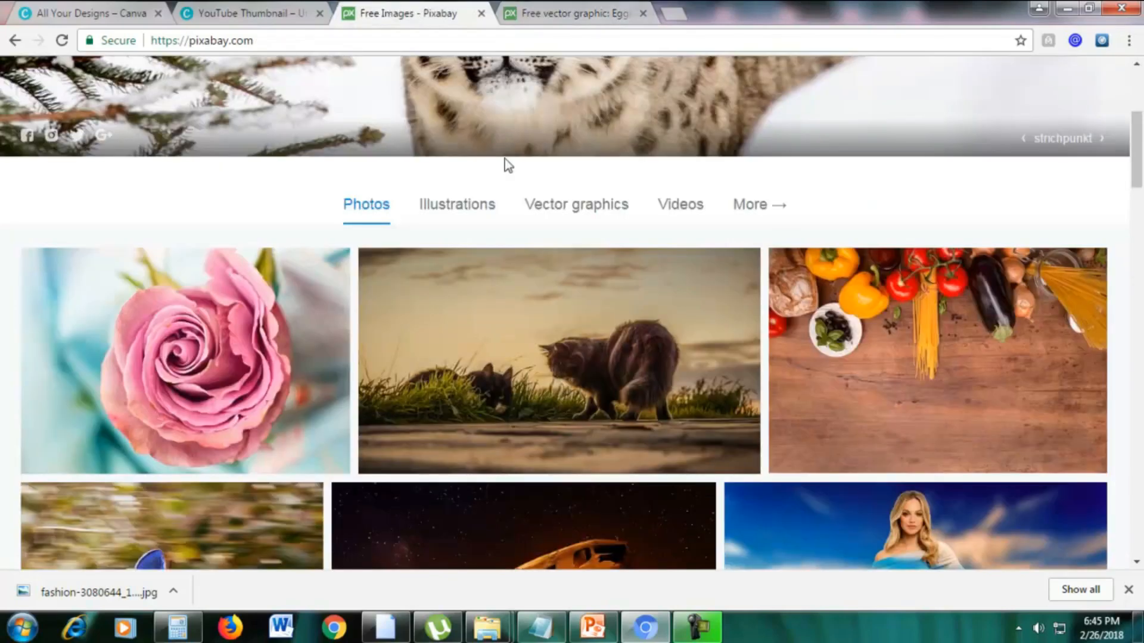
pyautogui.scroll(5, 433, 216)
pyautogui.scroll(-2, 349, 414)
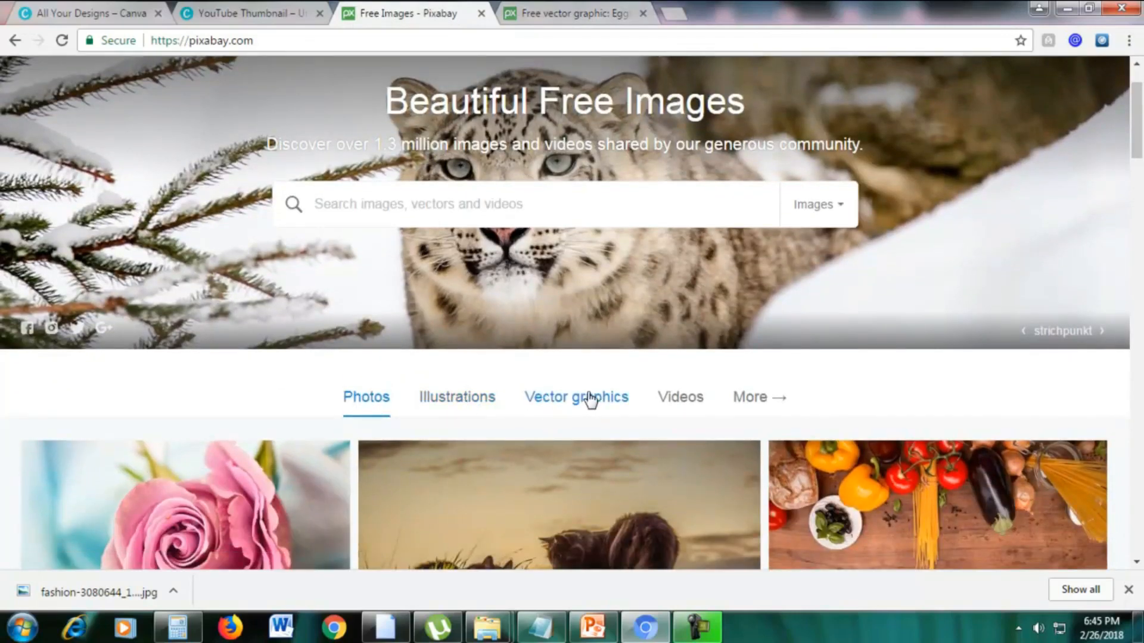
pyautogui.click(675, 401)
pyautogui.scroll(-5, 771, 276)
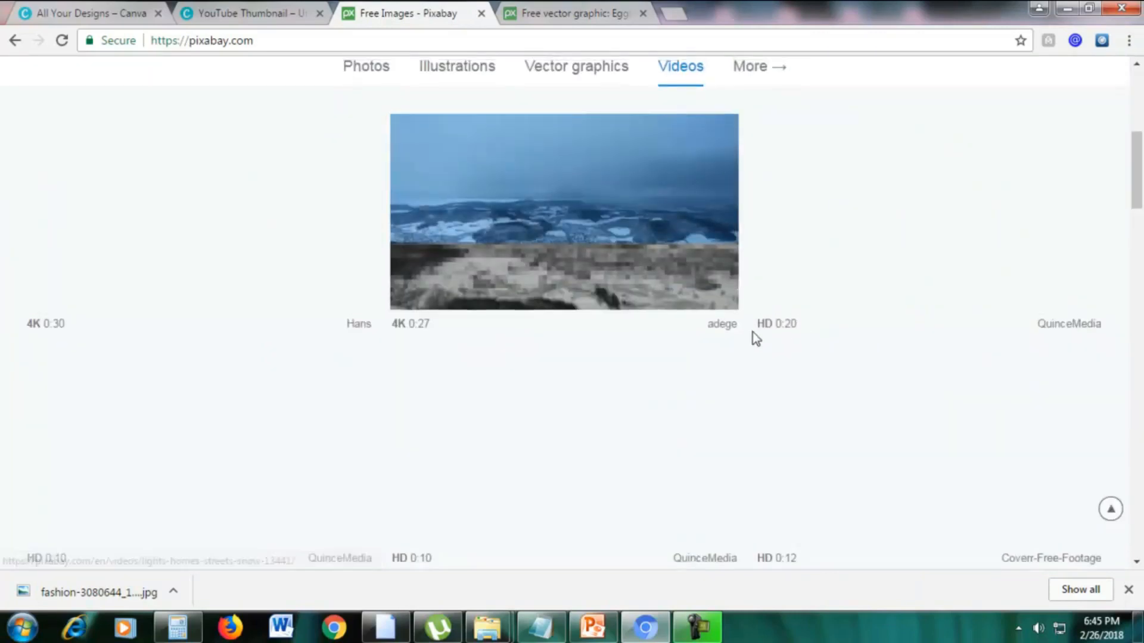
pyautogui.scroll(1, 345, 255)
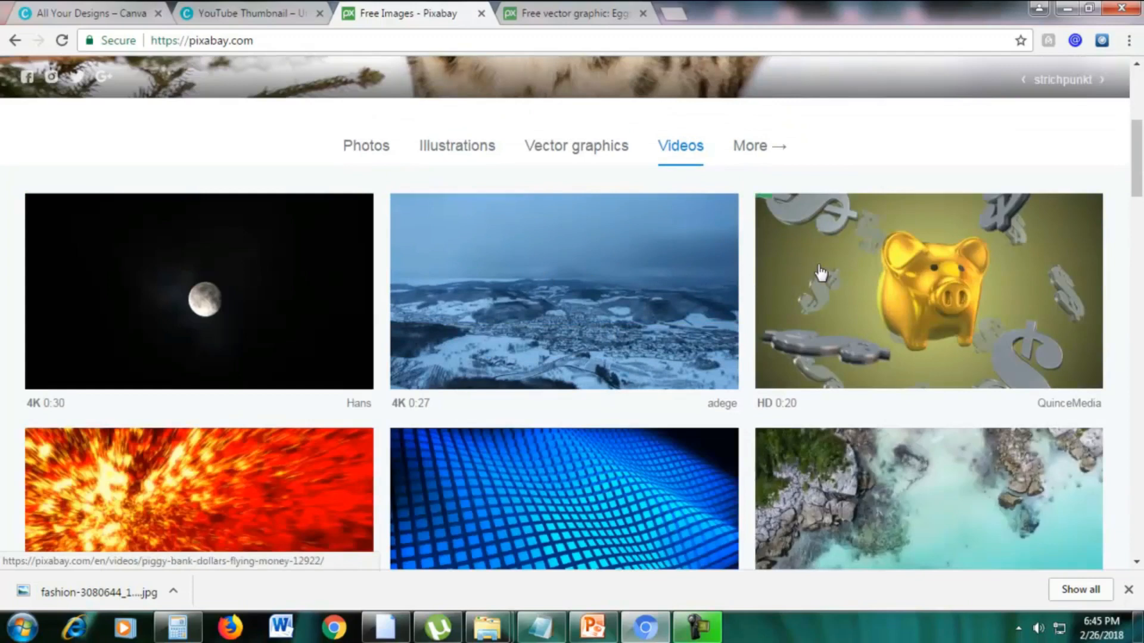
# Open the golden piggy bank video from the Videos category in a new tab and view its page.
pyautogui.rightClick(787, 272)
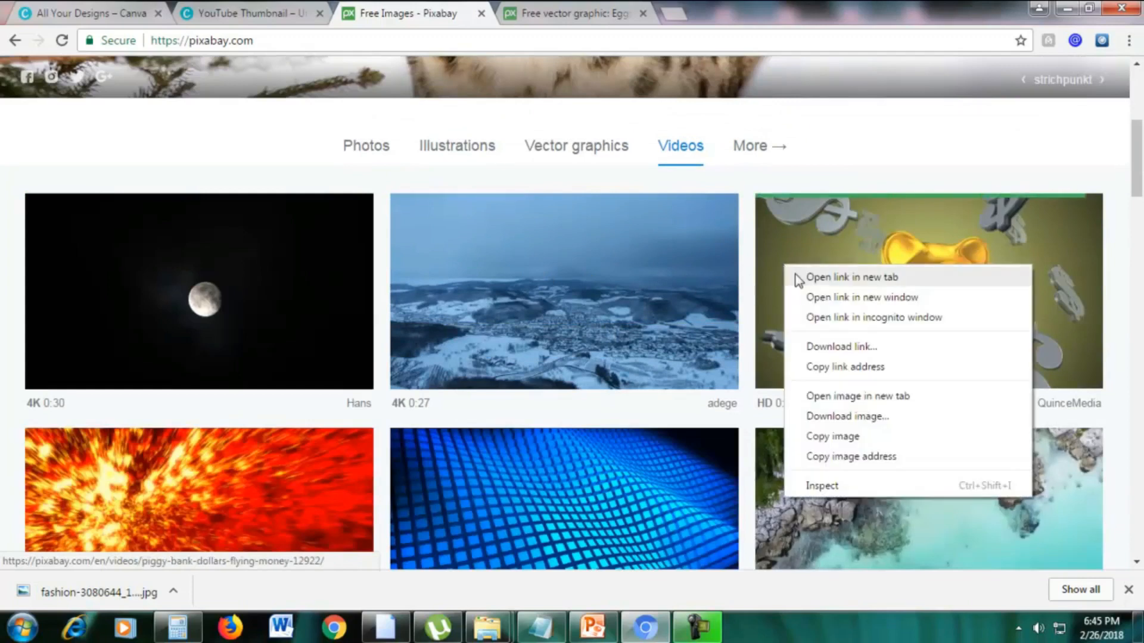
pyautogui.click(797, 276)
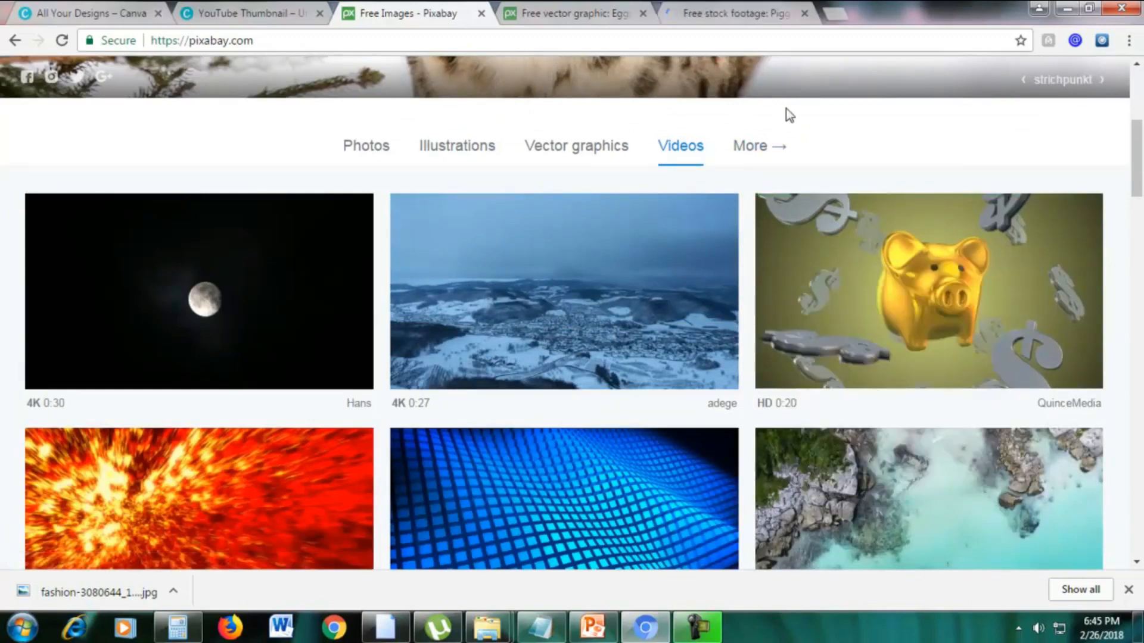
pyautogui.click(742, 9)
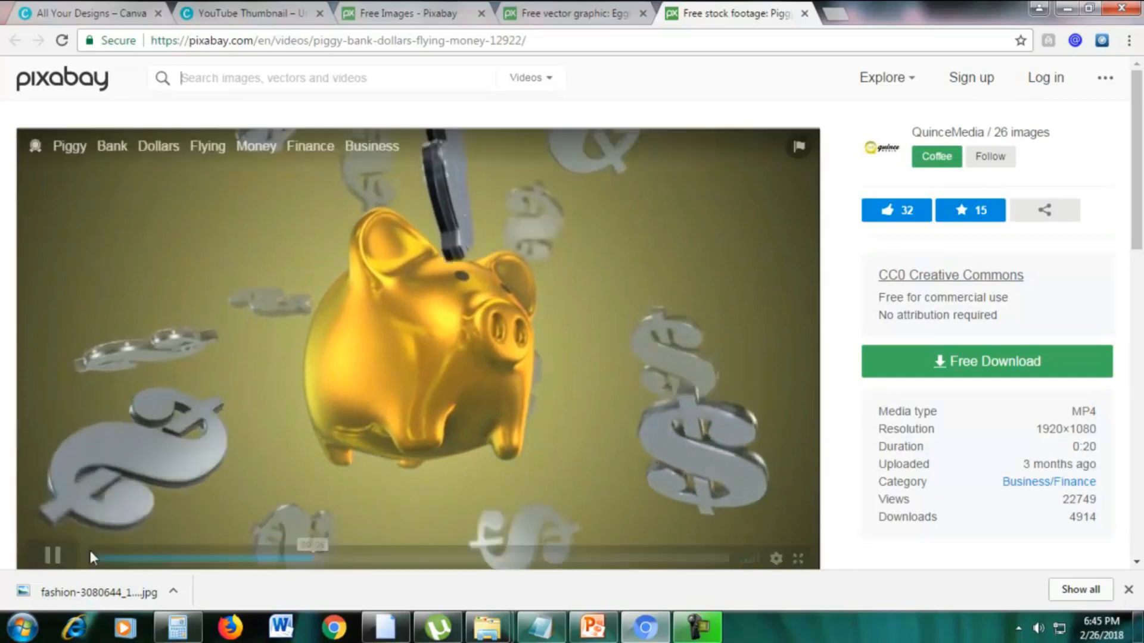
# View the downloaded fashion photo full size in Windows Photo Viewer, then minimize the viewer.
pyautogui.click(21, 592)
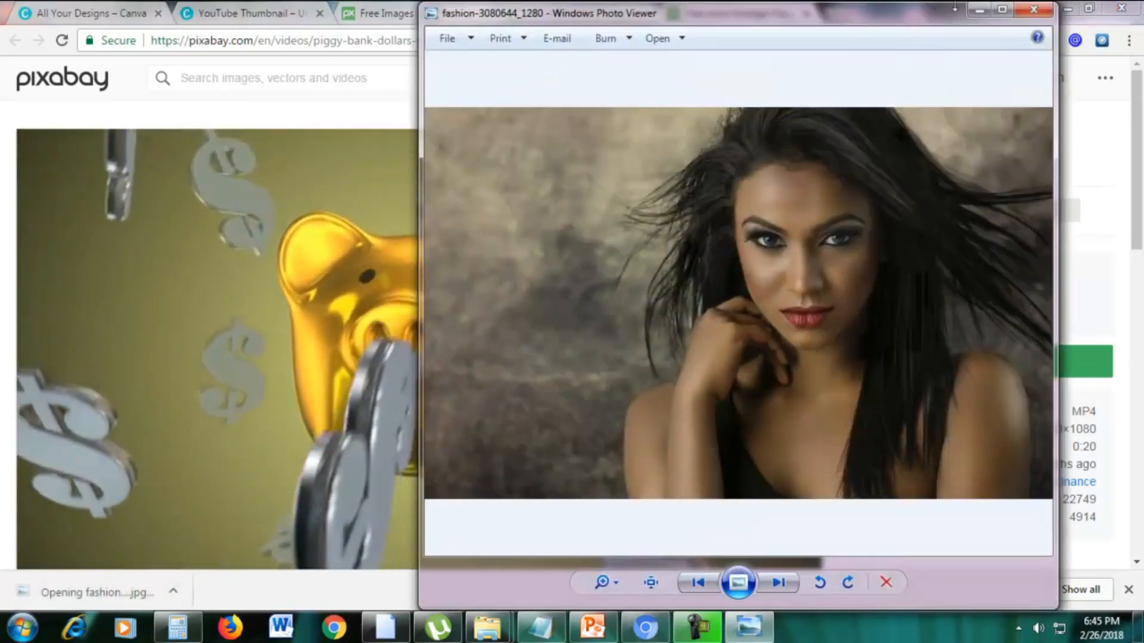
pyautogui.click(1002, 9)
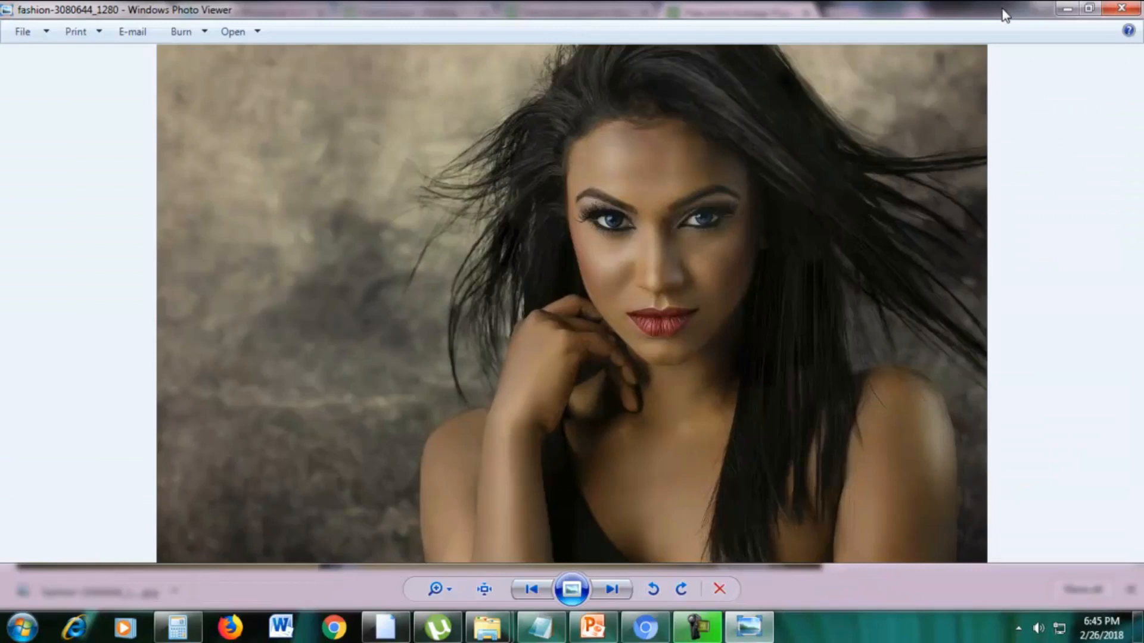
pyautogui.click(1090, 8)
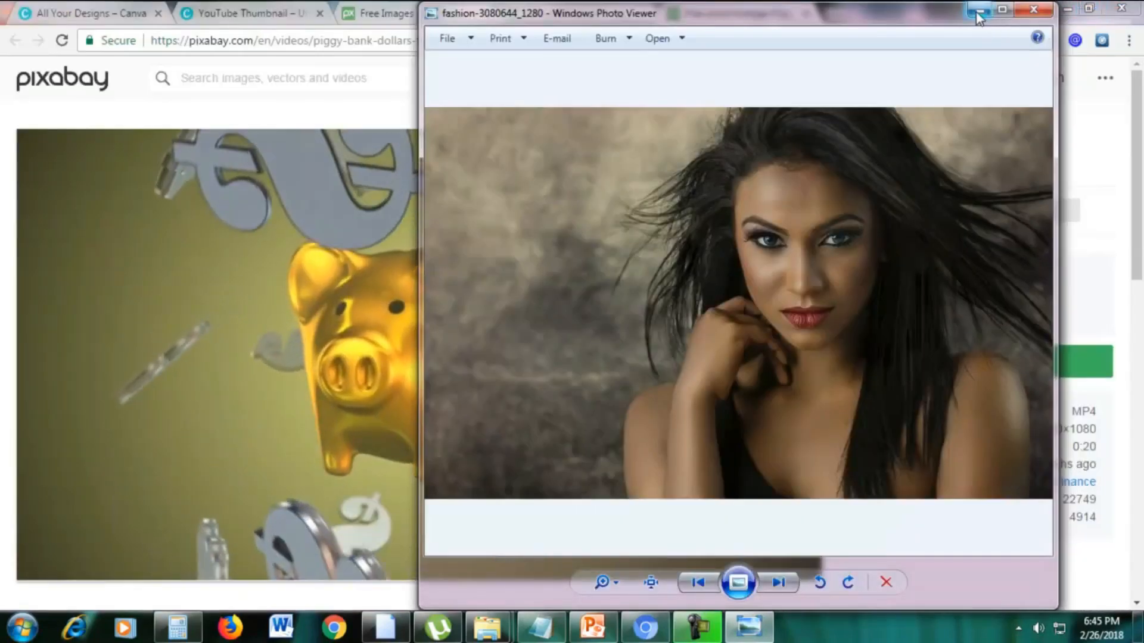
pyautogui.click(996, 8)
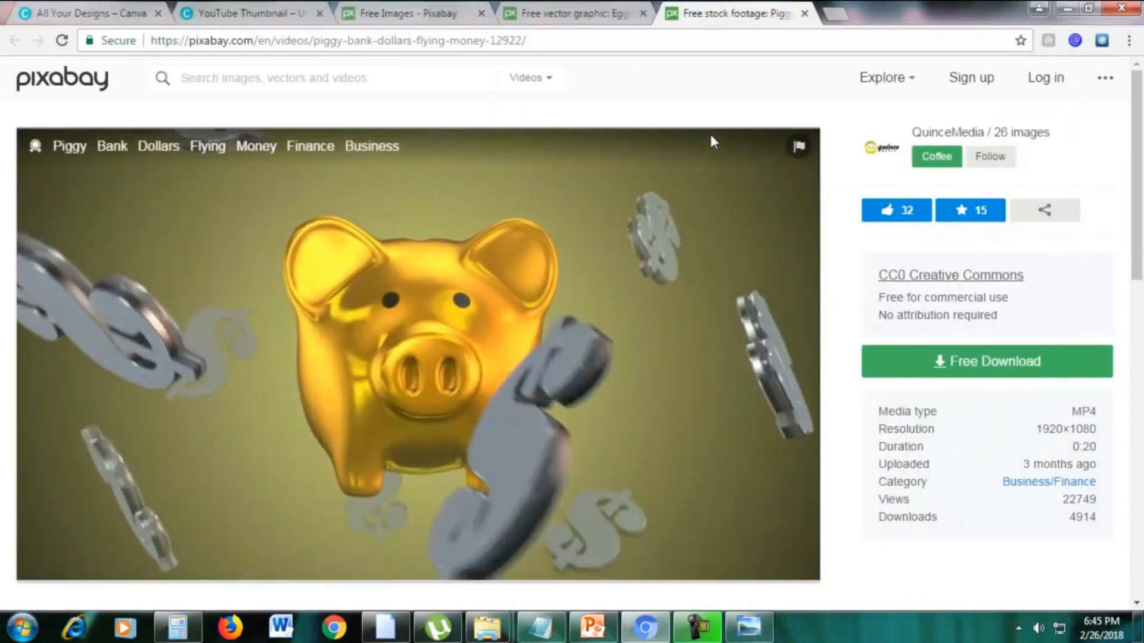
# Close all the Pixabay tabs to return to Canva and apply the "Top 20 Office Hacks" layout to the YouTube thumbnail.
pyautogui.click(804, 13)
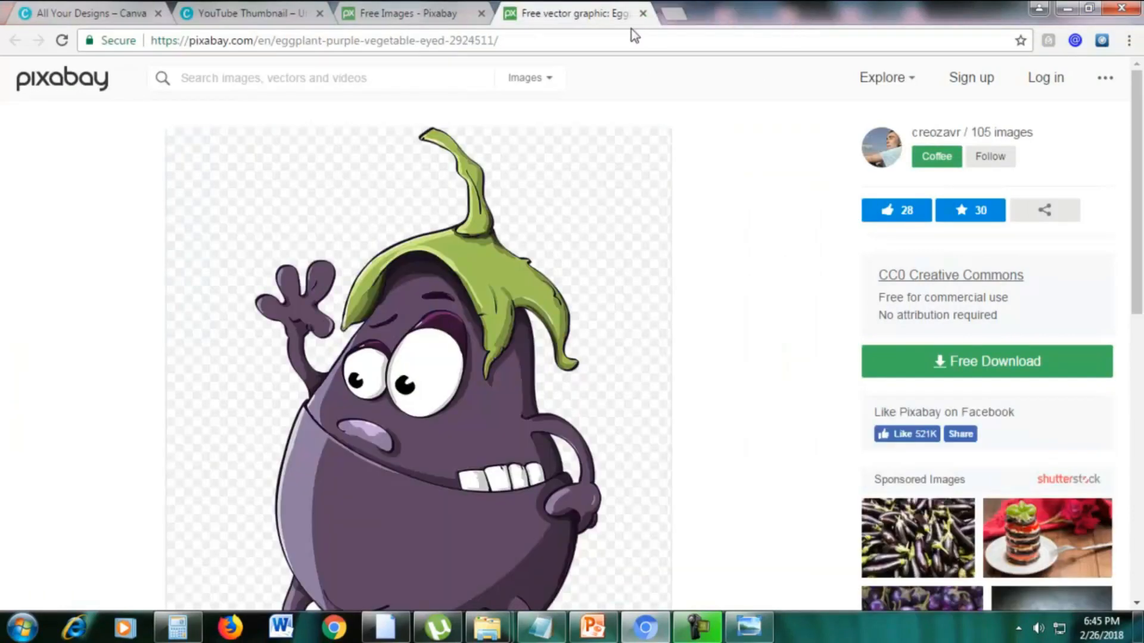
pyautogui.click(642, 13)
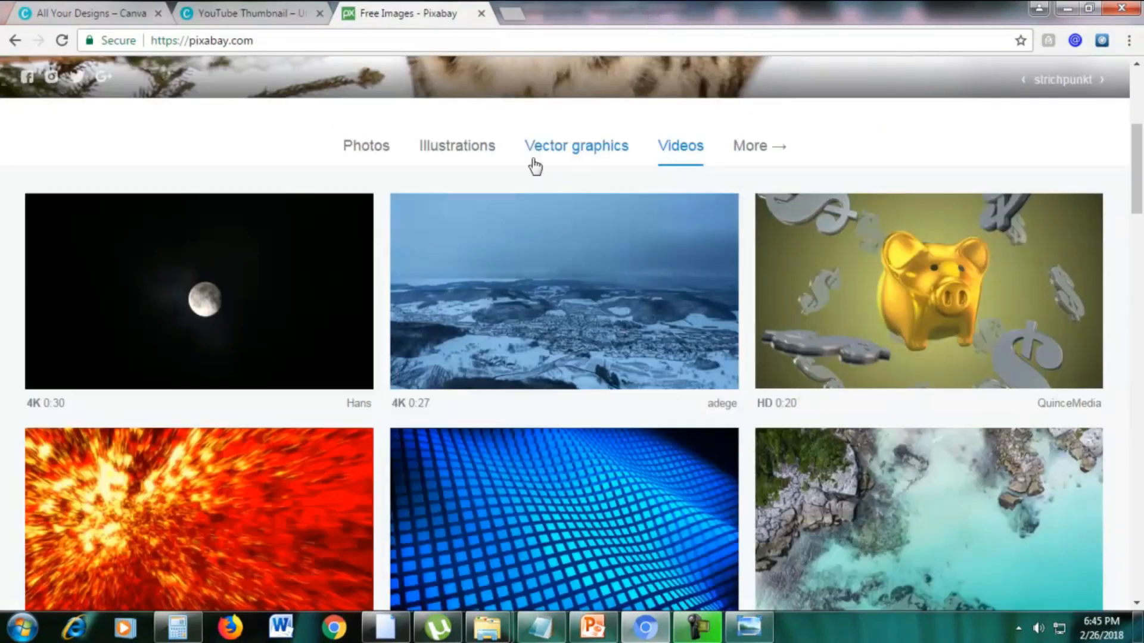
pyautogui.scroll(3, 559, 176)
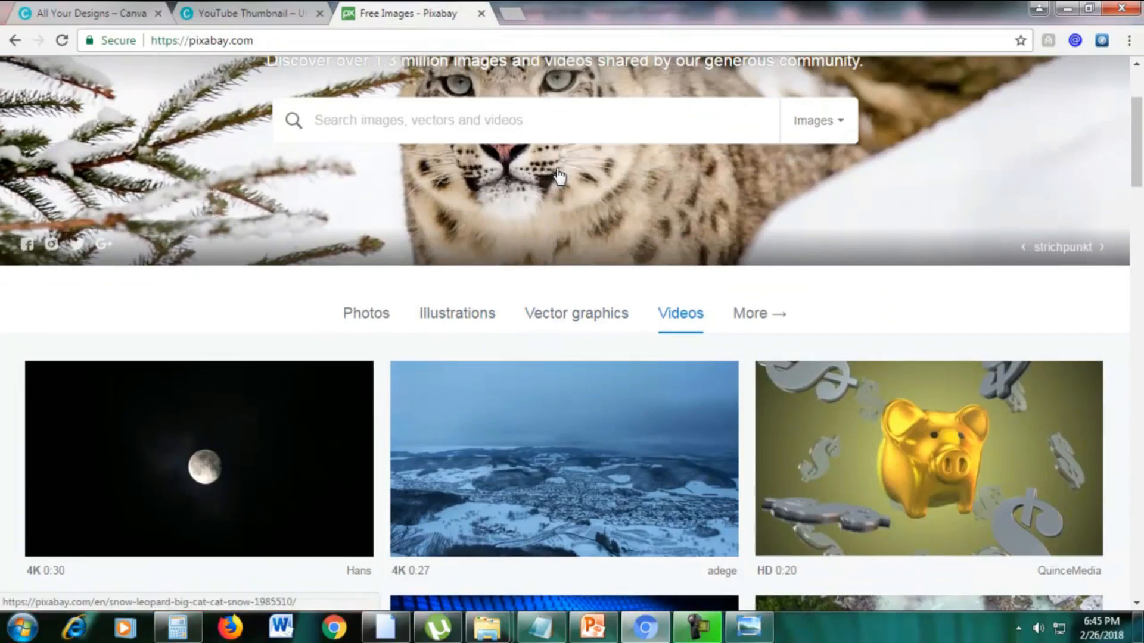
pyautogui.click(481, 13)
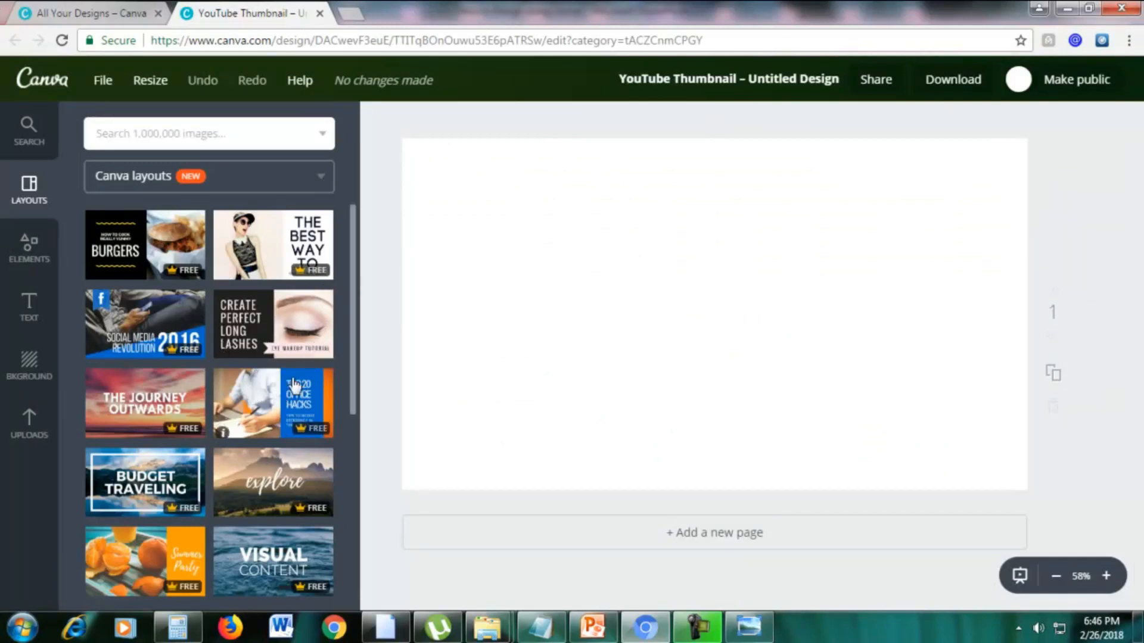
pyautogui.click(253, 404)
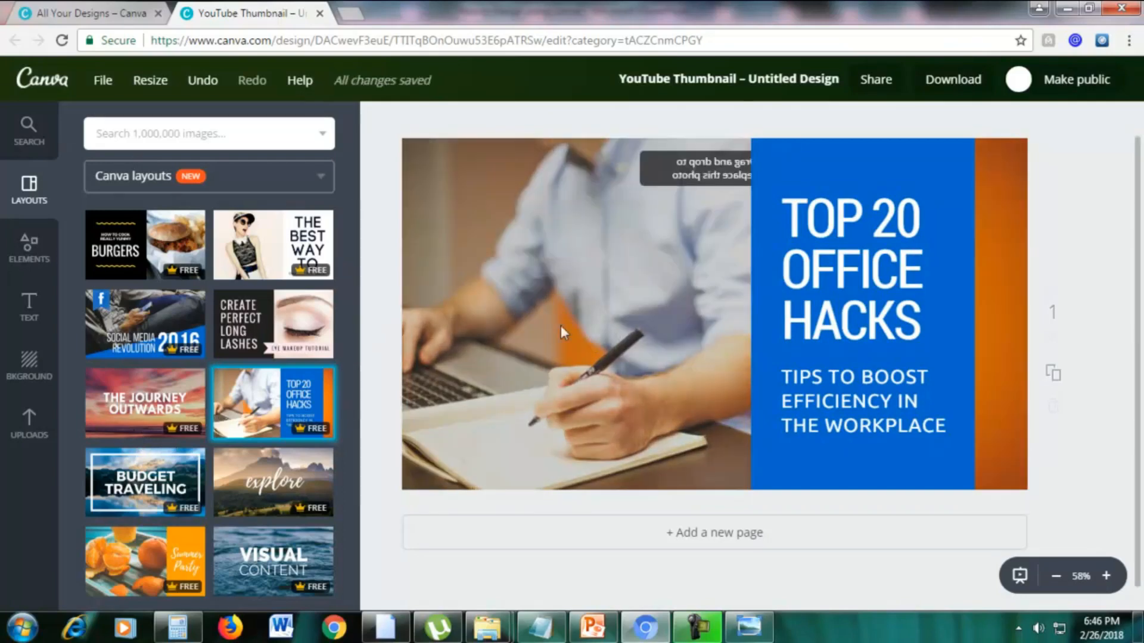
# Upload Woman.jpg from the Downloads folder and replace the layout's office photo with it.
pyautogui.click(27, 441)
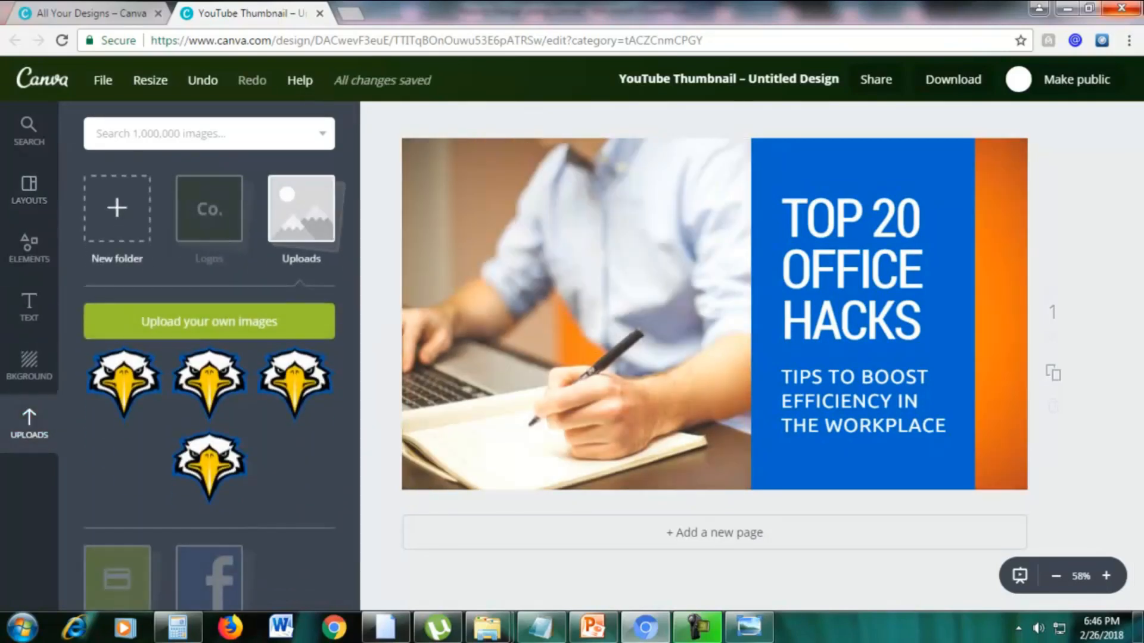
pyautogui.click(229, 324)
pyautogui.click(89, 133)
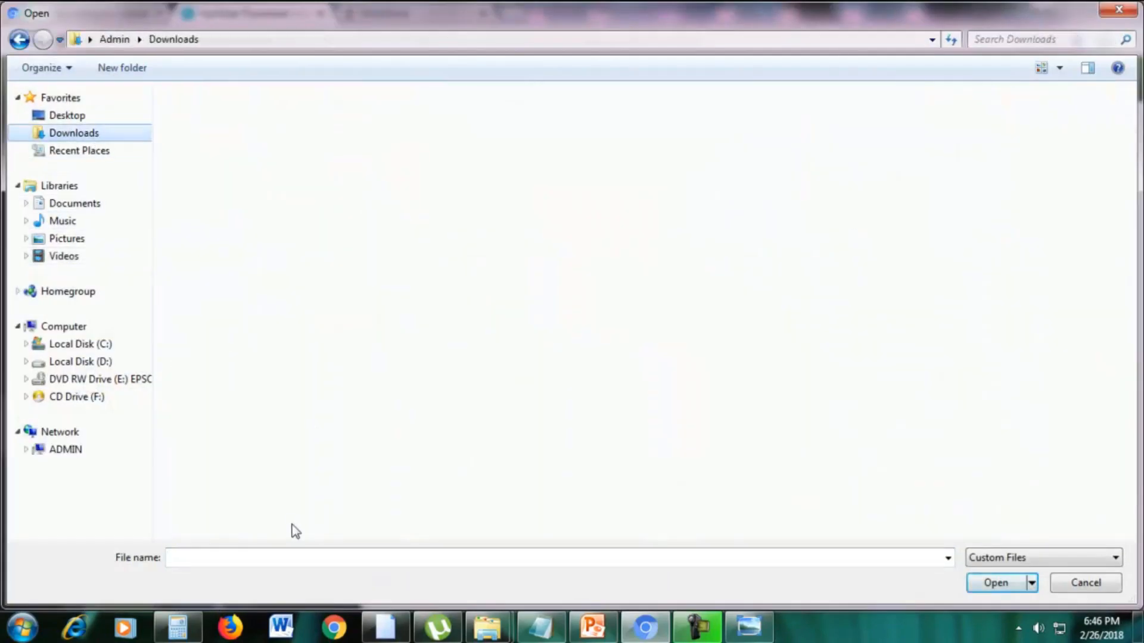
pyautogui.click(296, 556)
pyautogui.write('woman')
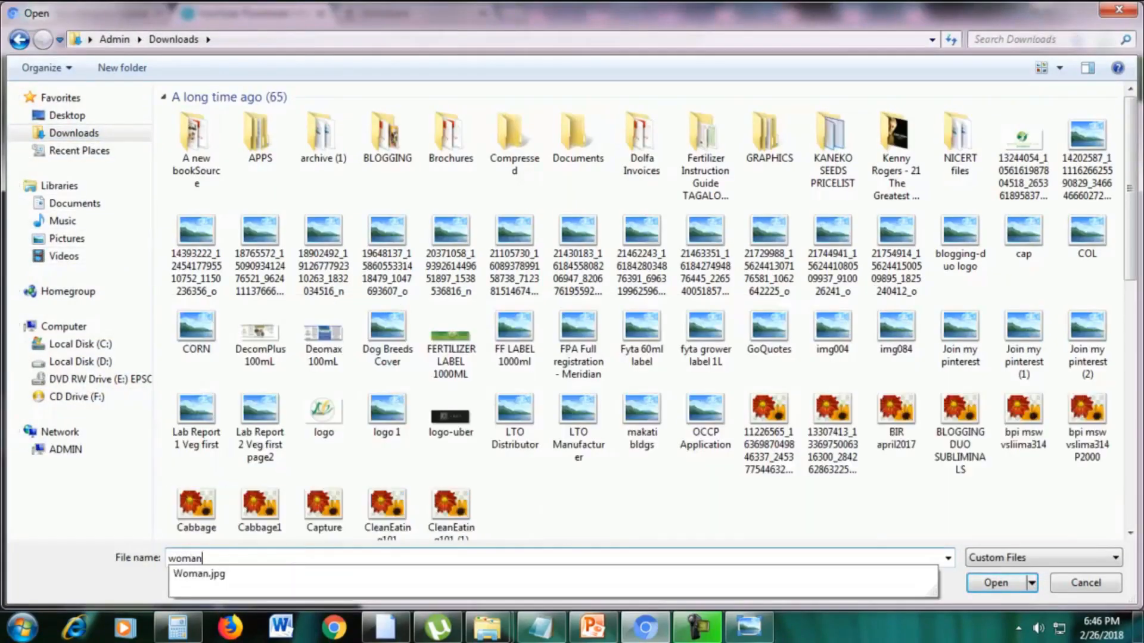
pyautogui.press('Down')
pyautogui.press('Return')
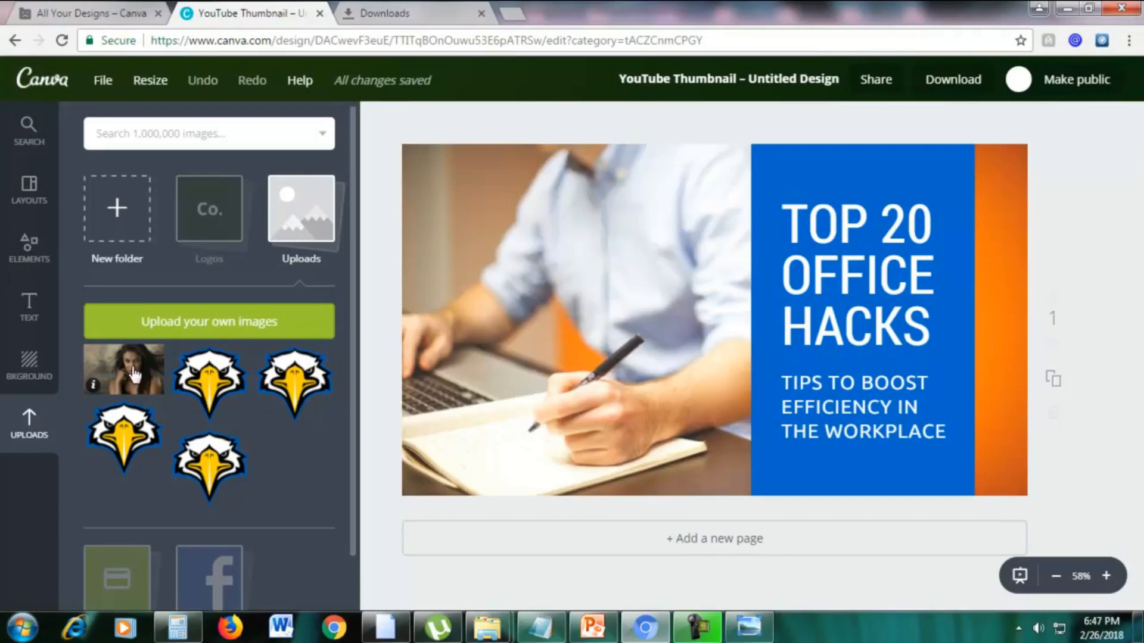
pyautogui.moveTo(145, 349); pyautogui.dragTo(506, 310)
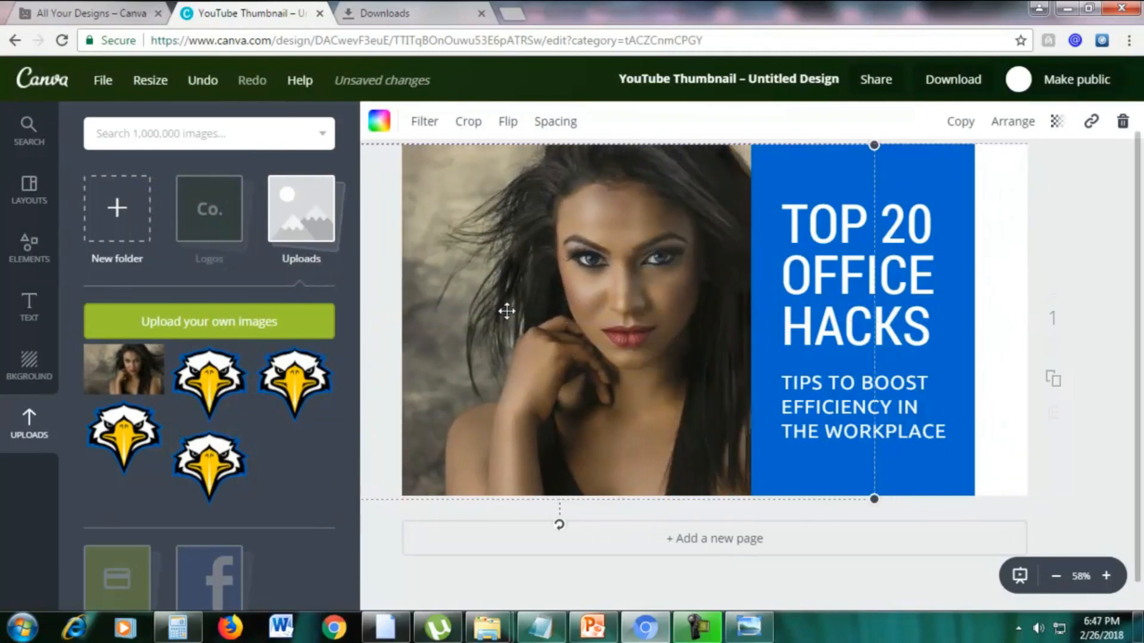
pyautogui.click(999, 298)
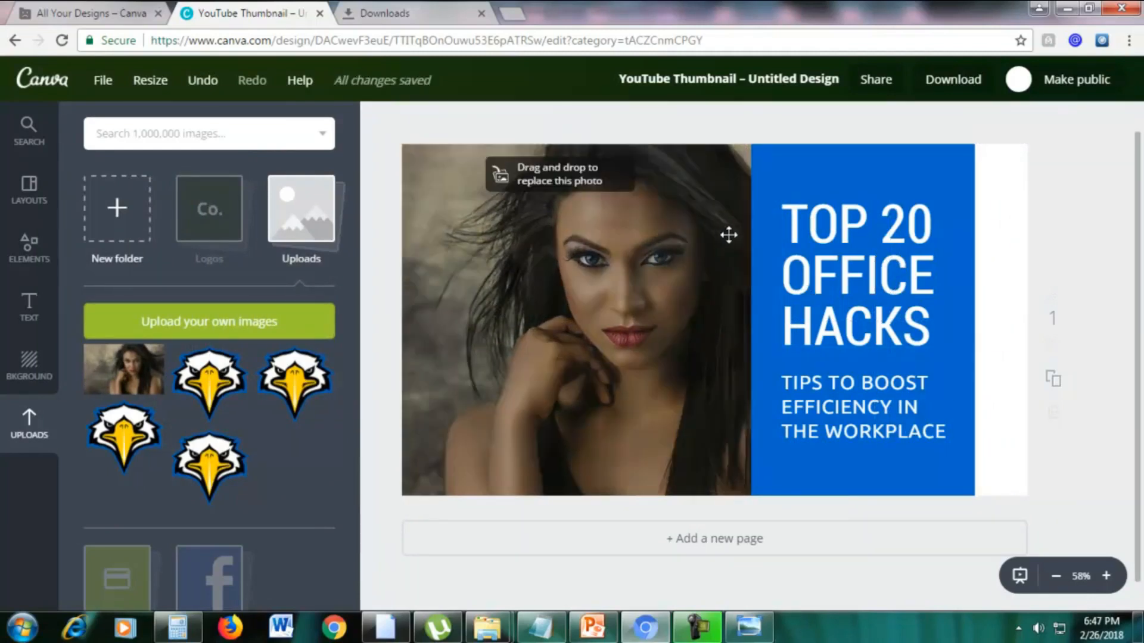
# Replace the thumbnail's heading text with "TOP 20 MAKEUP HACKS".
pyautogui.click(824, 223)
pyautogui.click(798, 219)
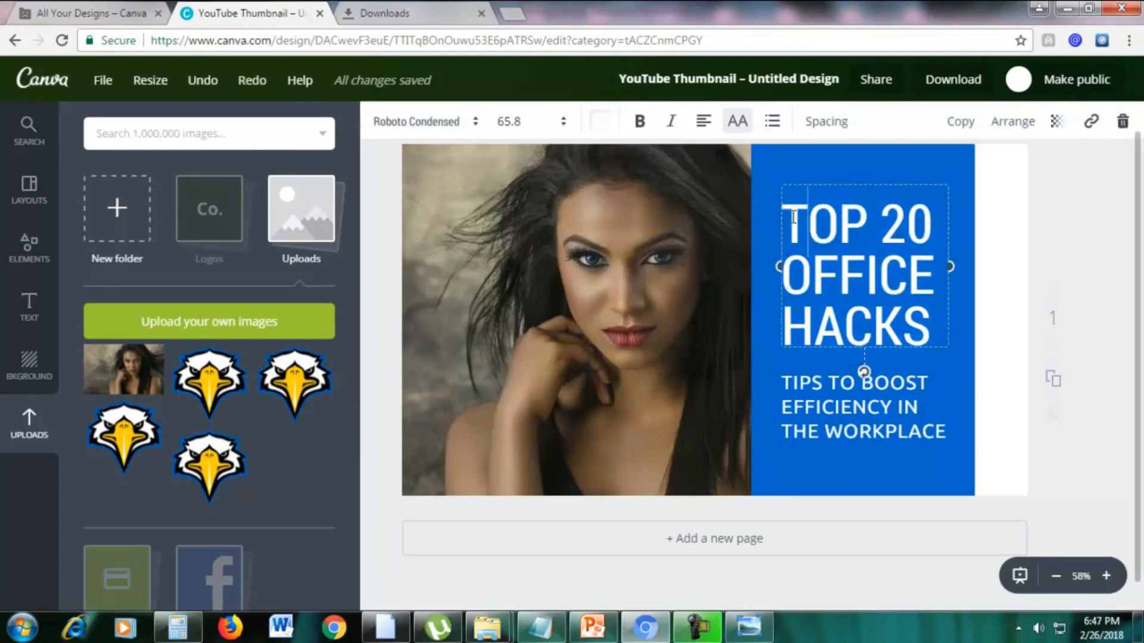
pyautogui.moveTo(821, 233); pyautogui.dragTo(930, 310)
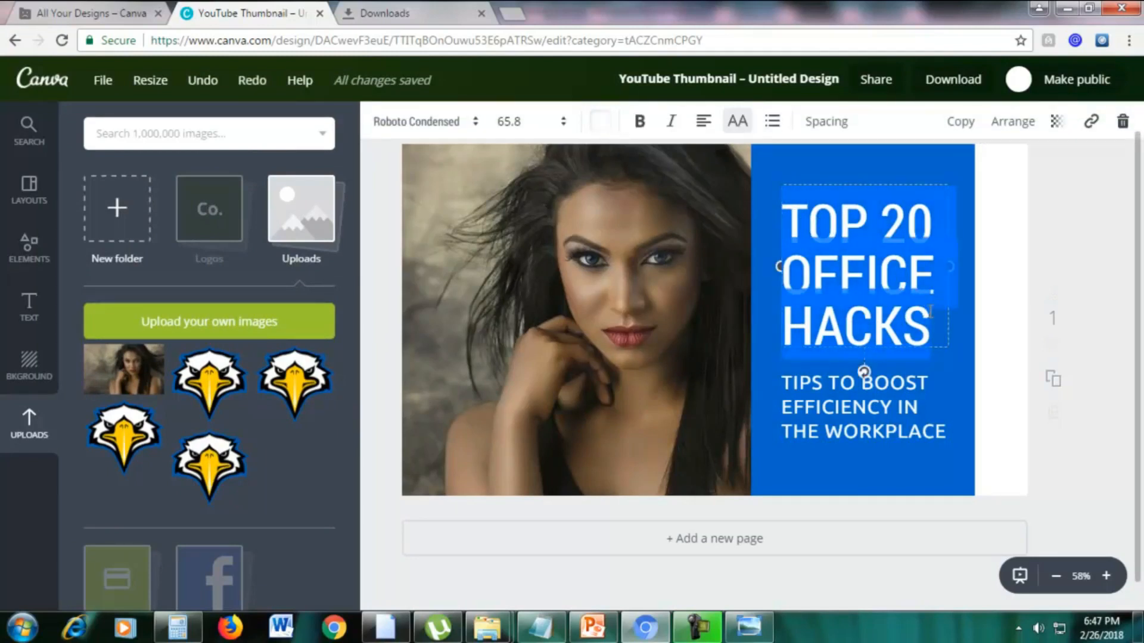
pyautogui.write('TO')
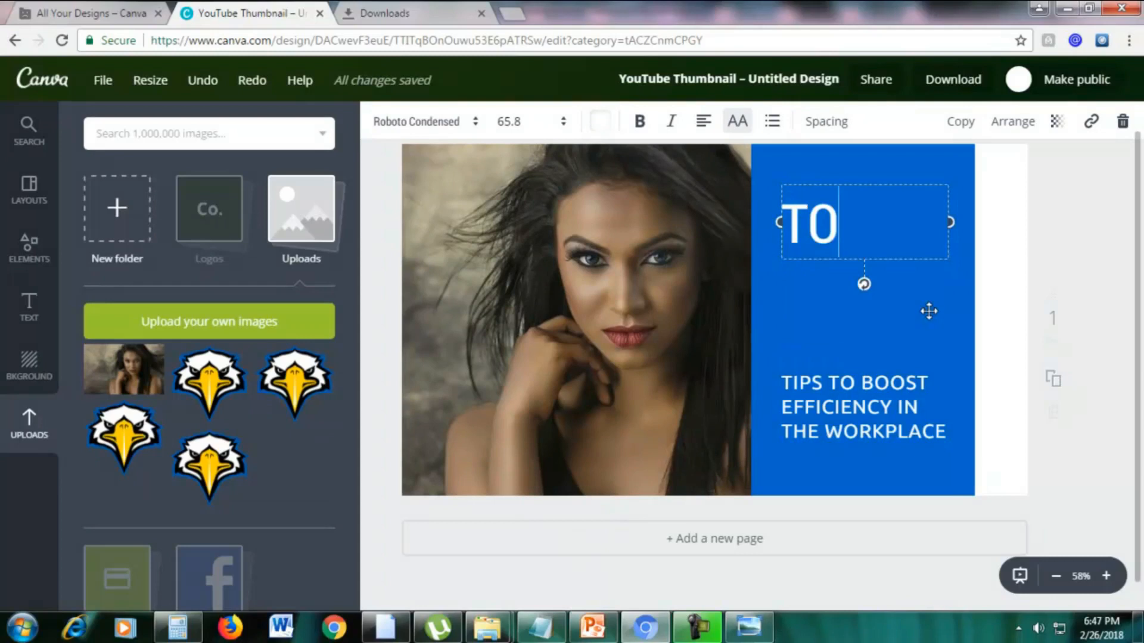
pyautogui.write('P 20 MAKEUP')
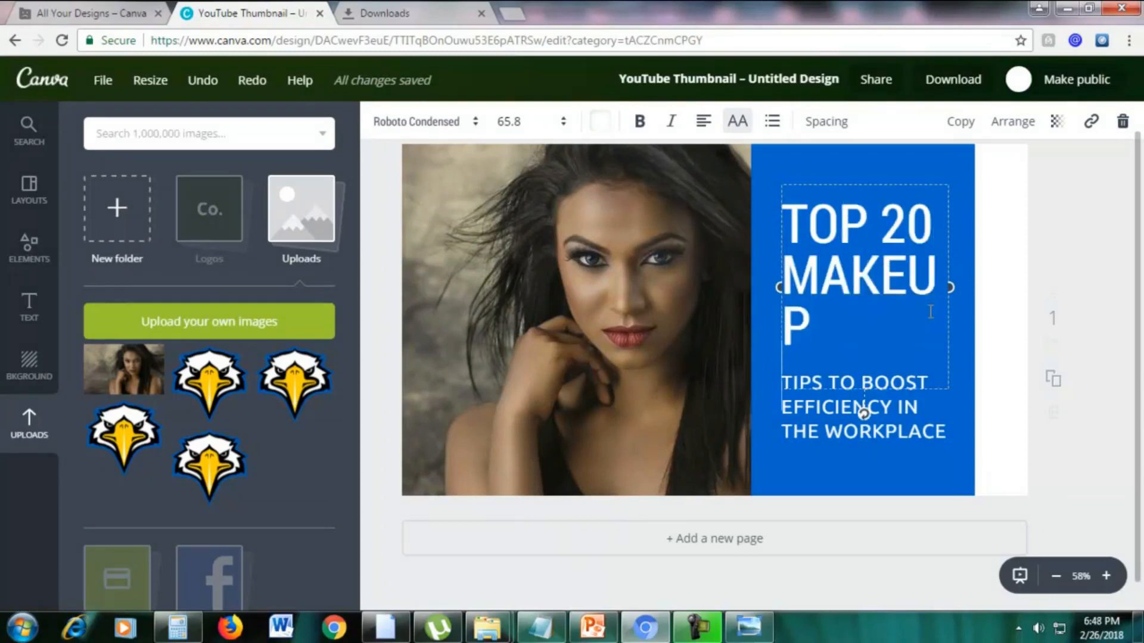
pyautogui.write(' H')
pyautogui.press('BackSpace')
pyautogui.press('BackSpace')
pyautogui.press('BackSpace')
pyautogui.write('HACKS')
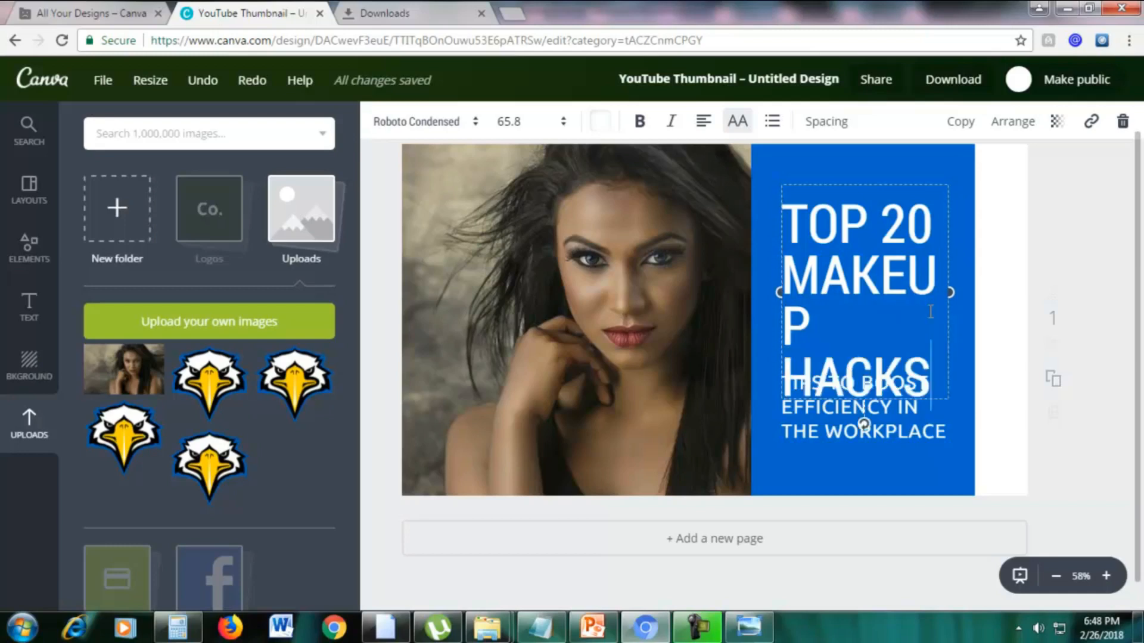
# Widen the heading's text box on both sides so that "MAKEUP" fits on one line.
pyautogui.moveTo(952, 292); pyautogui.dragTo(972, 292)
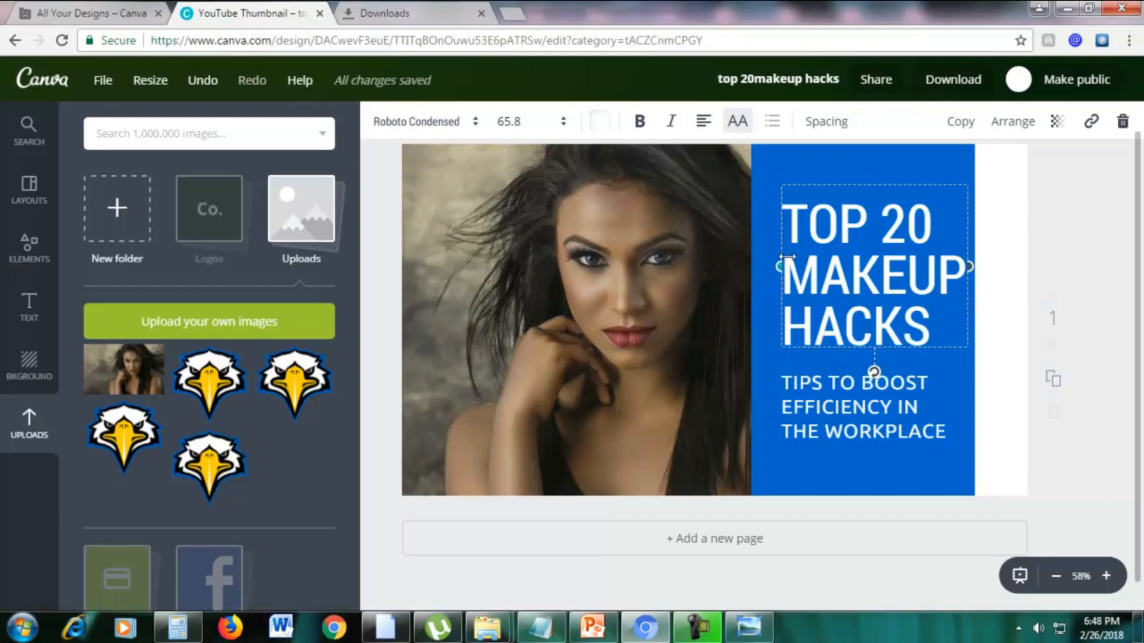
pyautogui.moveTo(779, 266); pyautogui.dragTo(773, 266)
pyautogui.click(830, 472)
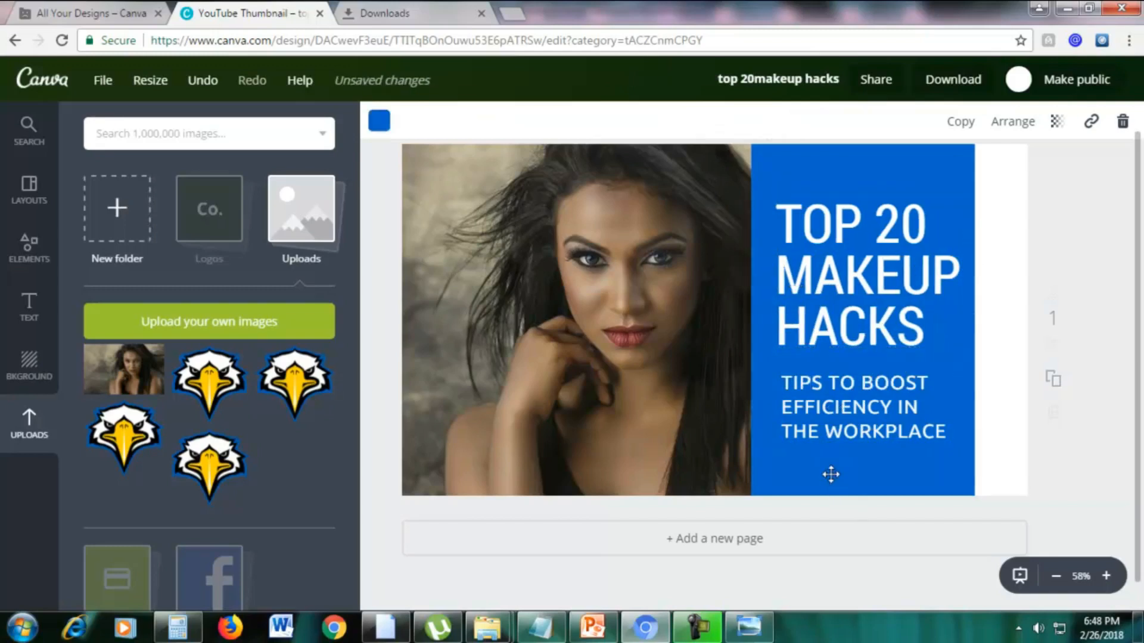
# Recolor the blue panel behind the text pink and set the thumbnail's background to blue from the default palette.
pyautogui.click(782, 190)
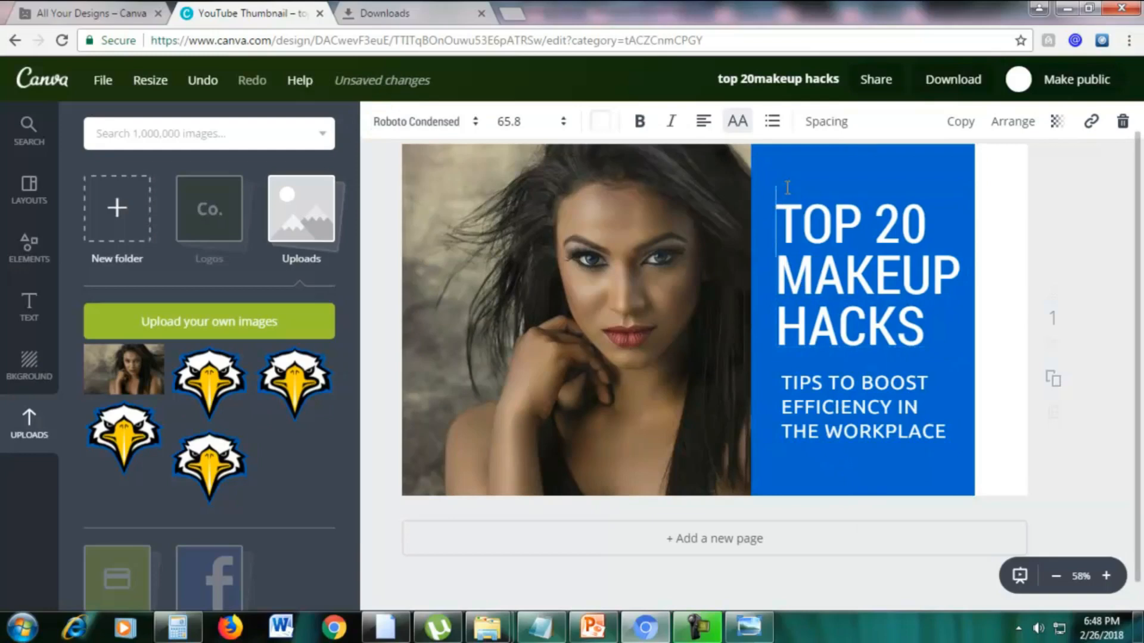
pyautogui.click(797, 158)
pyautogui.click(379, 121)
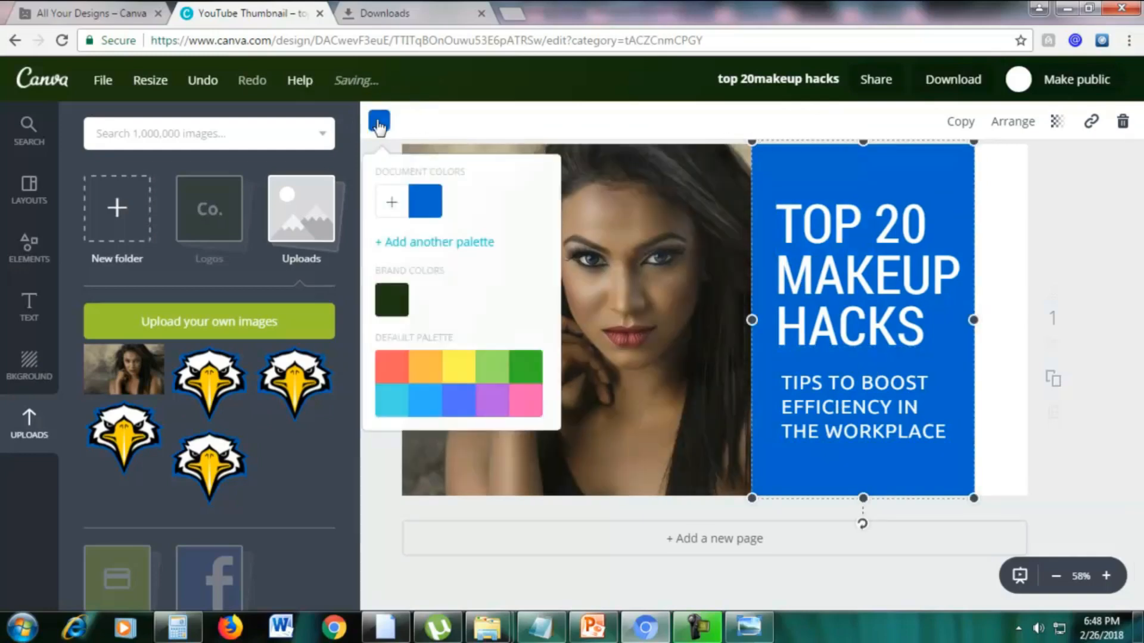
pyautogui.click(520, 403)
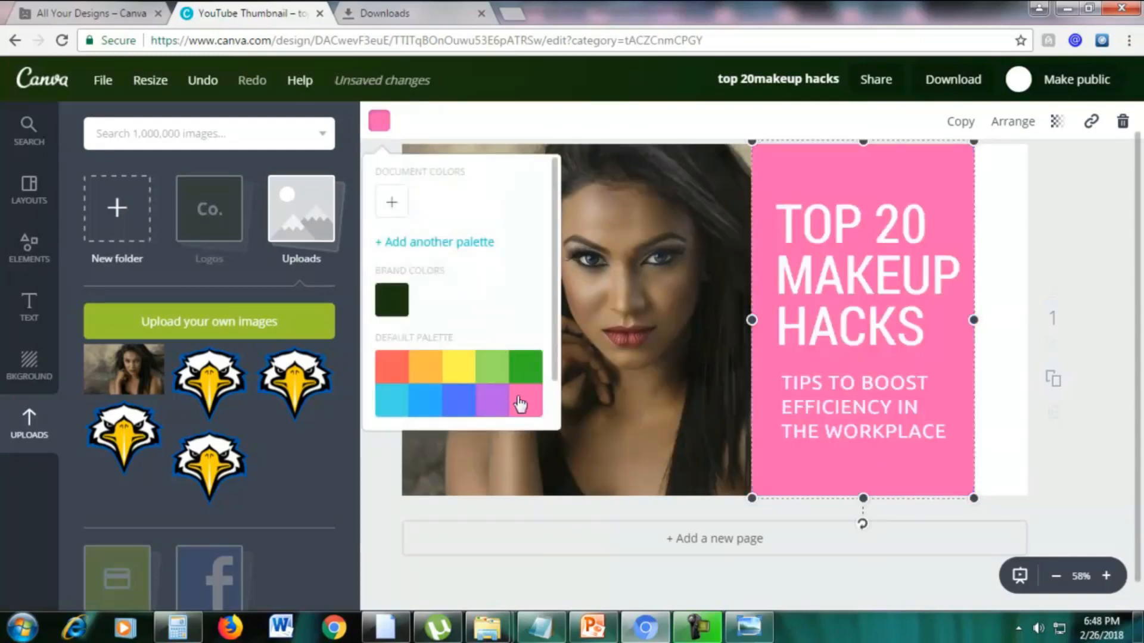
pyautogui.click(1094, 302)
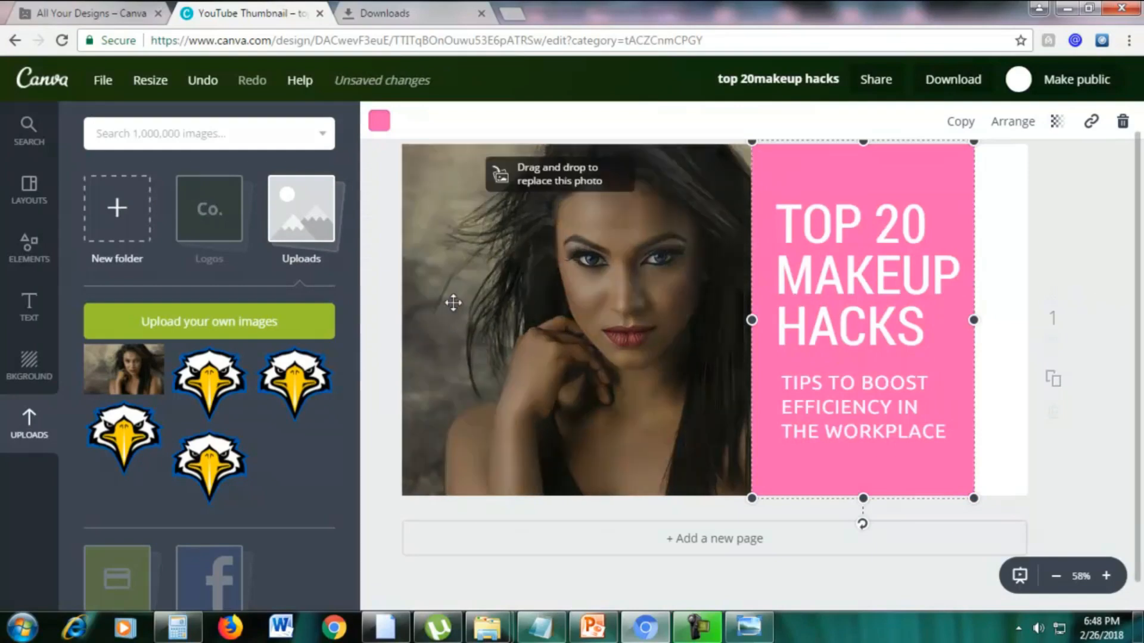
pyautogui.click(34, 366)
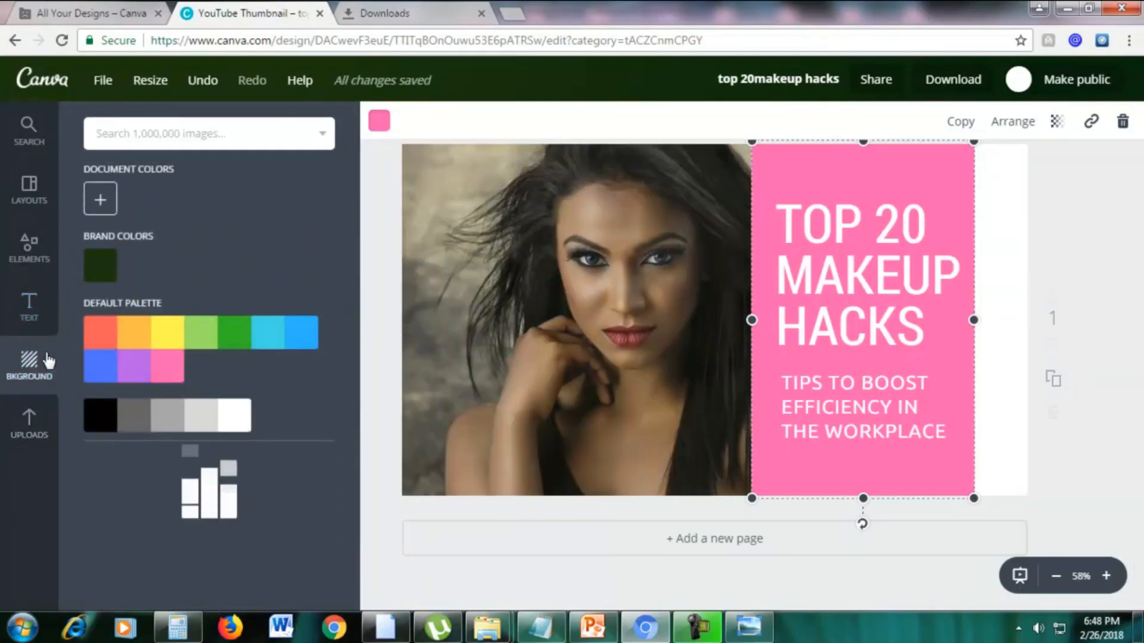
pyautogui.click(113, 367)
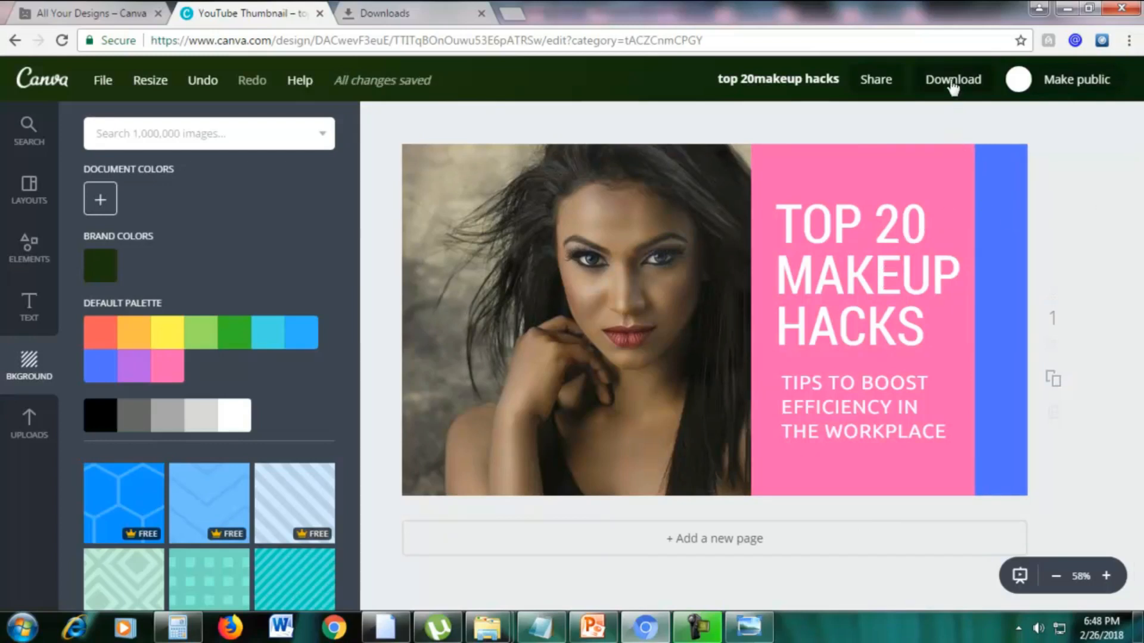
# Replace the subtitle below the heading with "THE BEST MAKEUP TIPS".
pyautogui.click(845, 420)
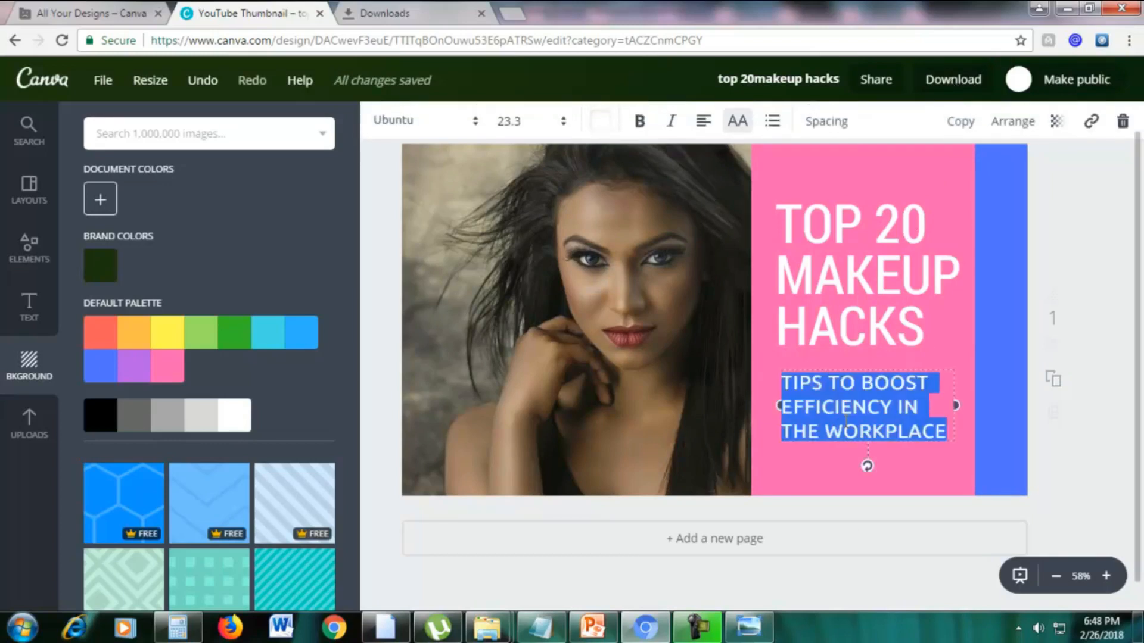
pyautogui.press('BackSpace')
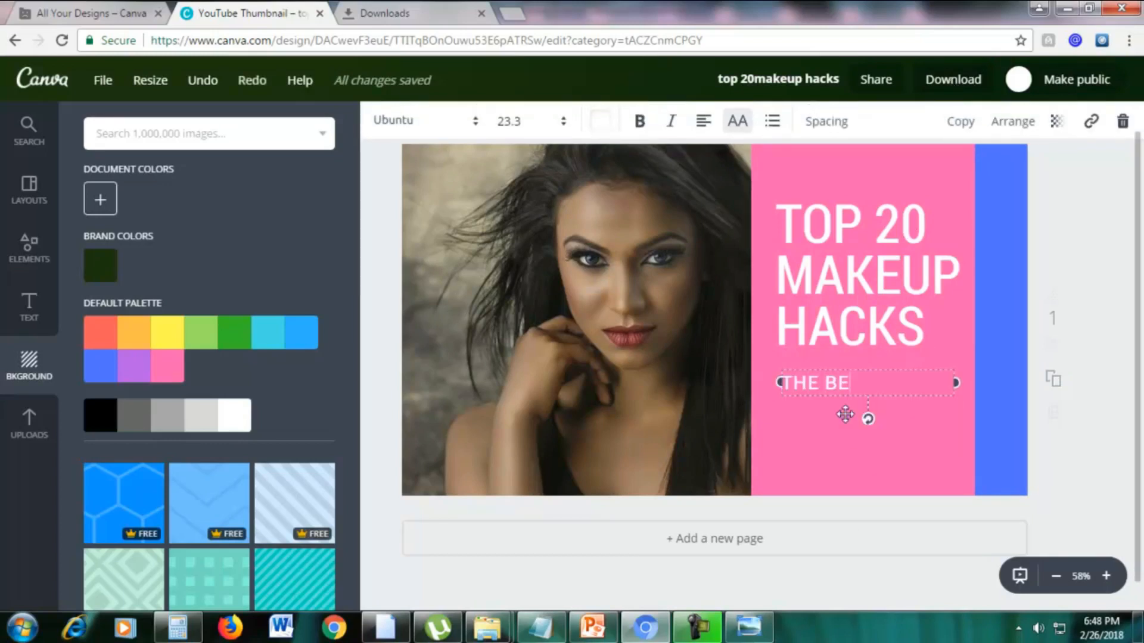
pyautogui.write('THE BEST MAKEU')
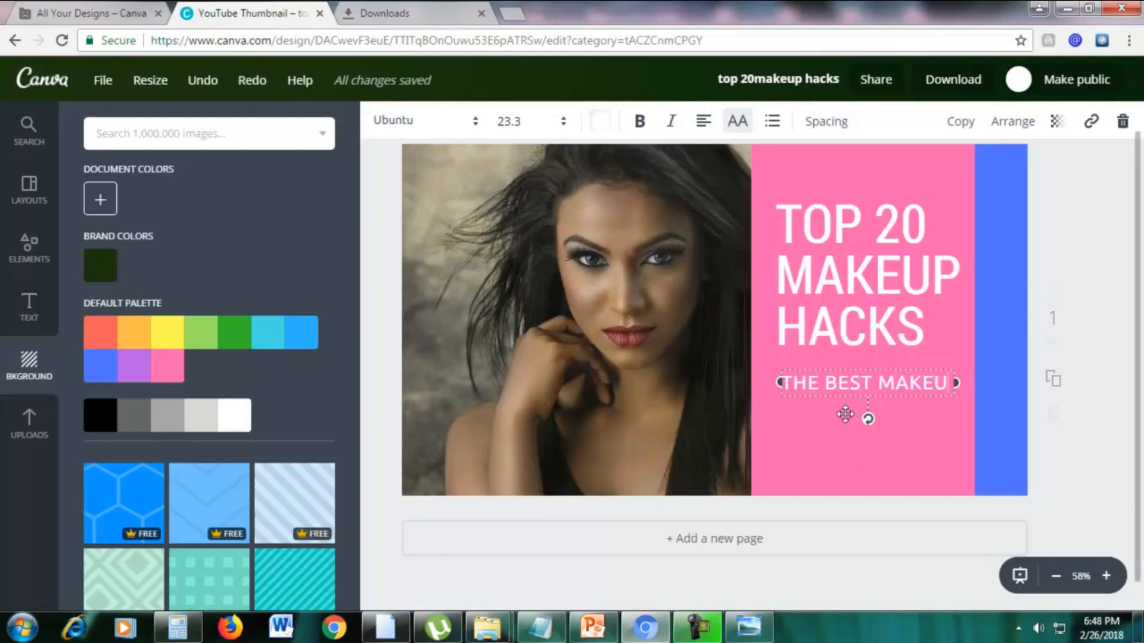
pyautogui.write('P TIPS')
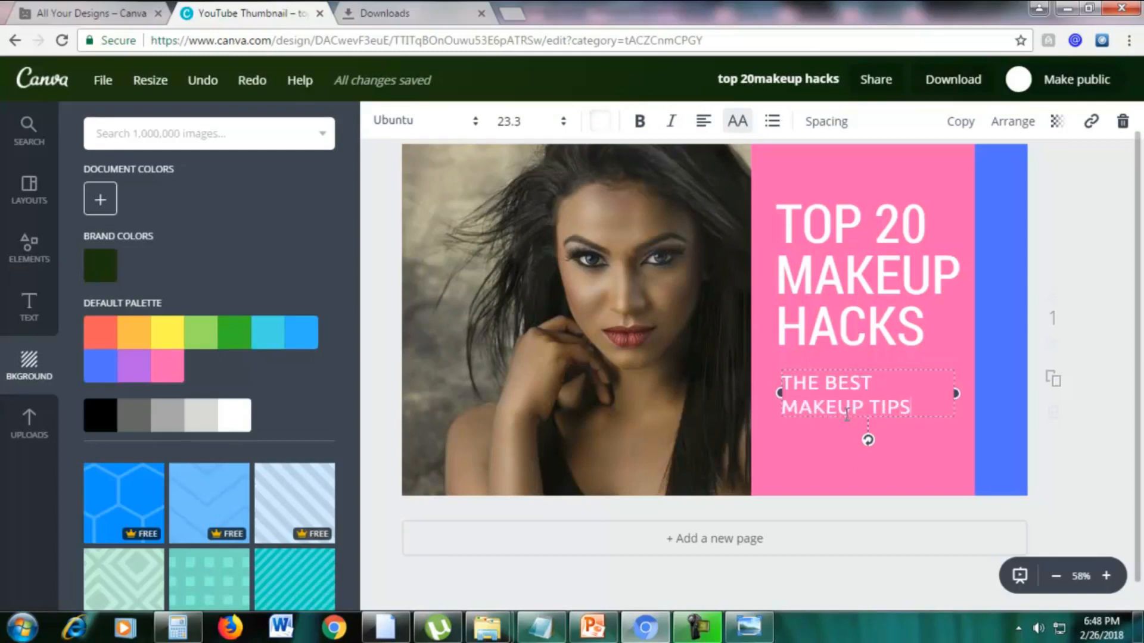
# Download the finished thumbnail design as a JPG file.
pyautogui.click(1107, 259)
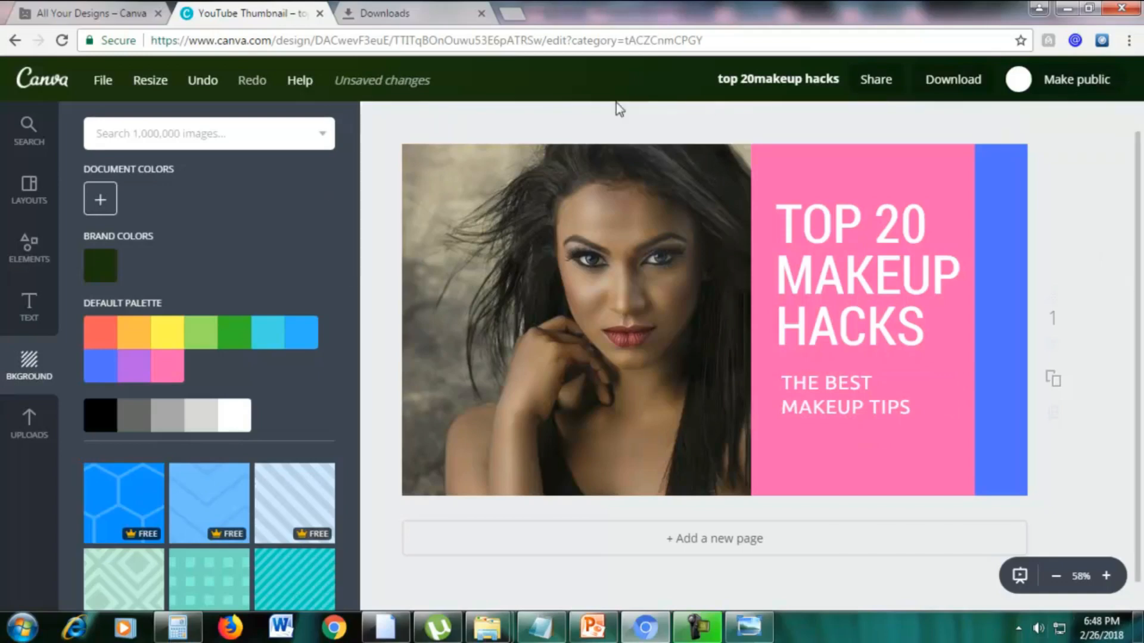
pyautogui.click(953, 80)
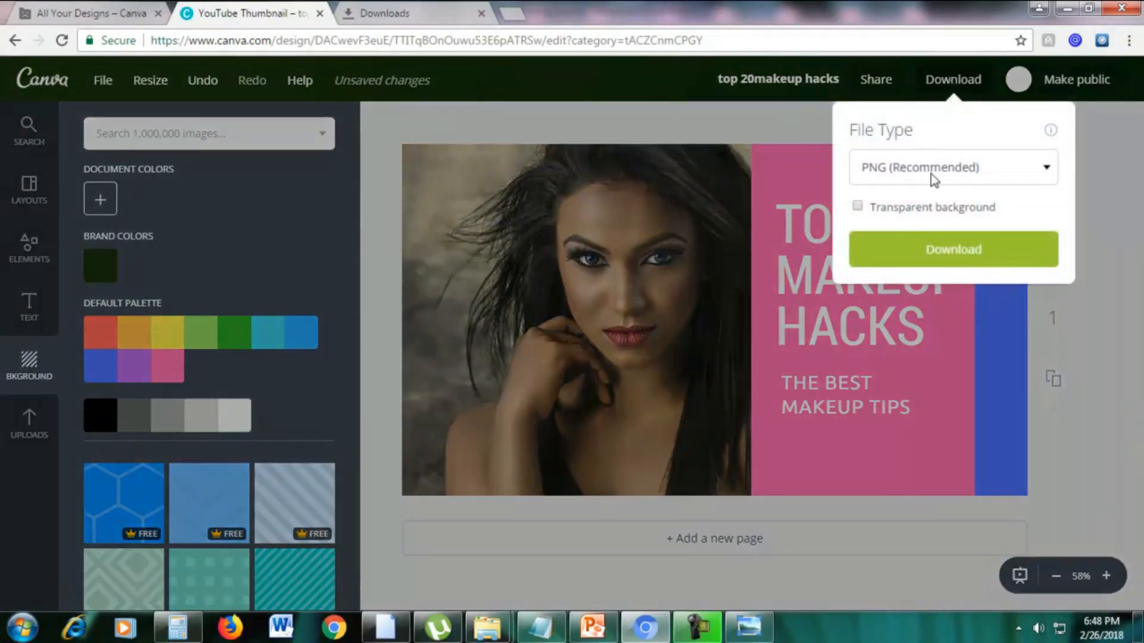
pyautogui.click(931, 174)
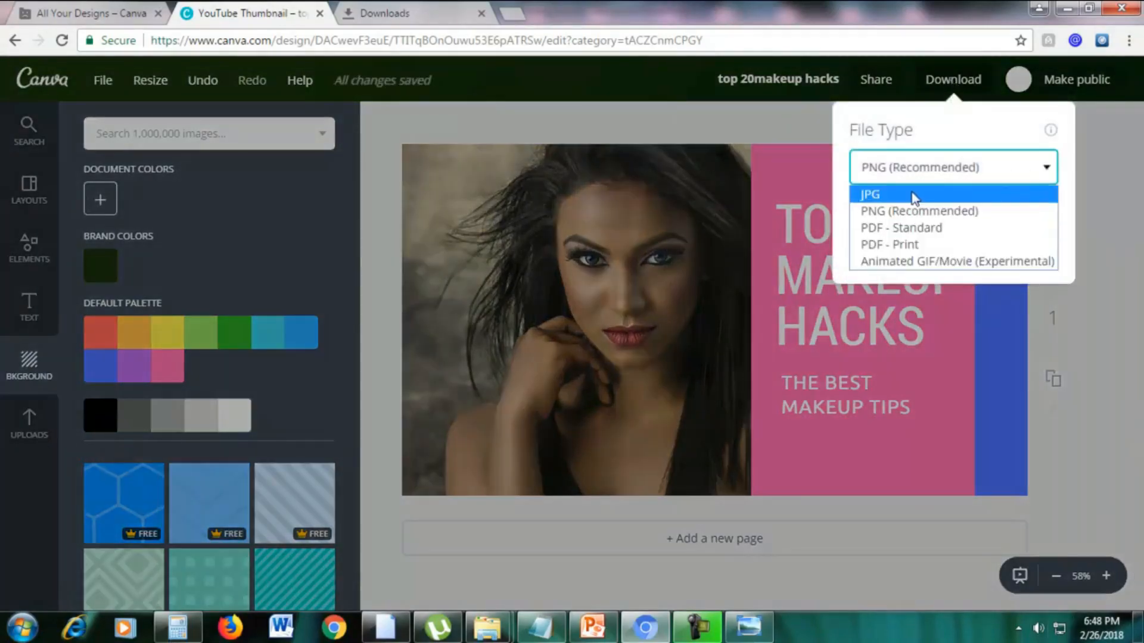
pyautogui.click(907, 195)
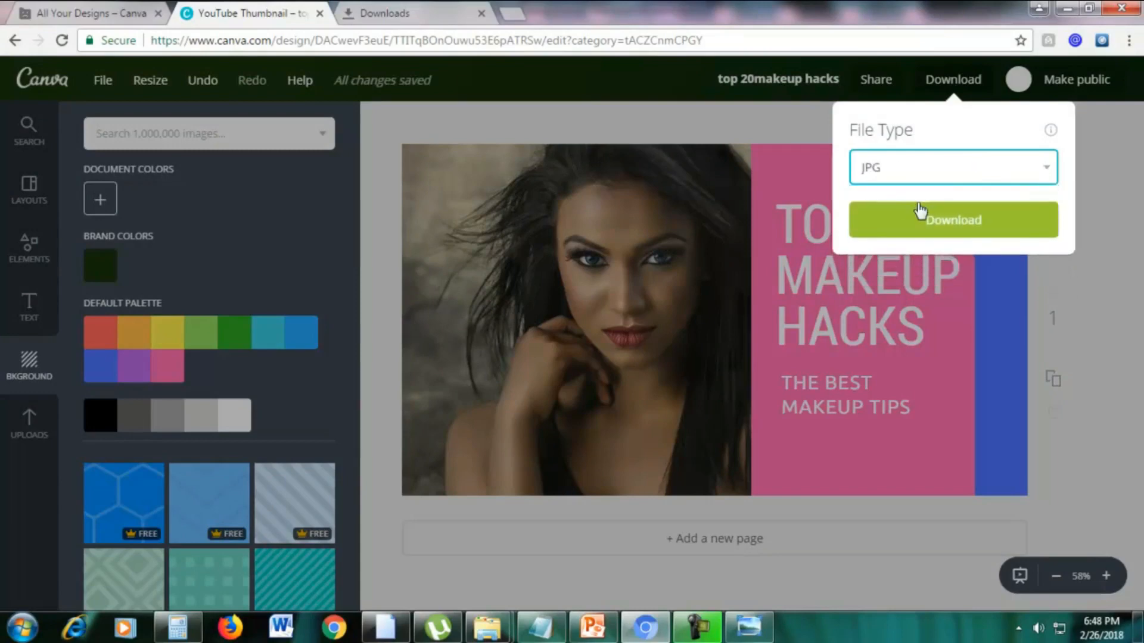
pyautogui.click(885, 228)
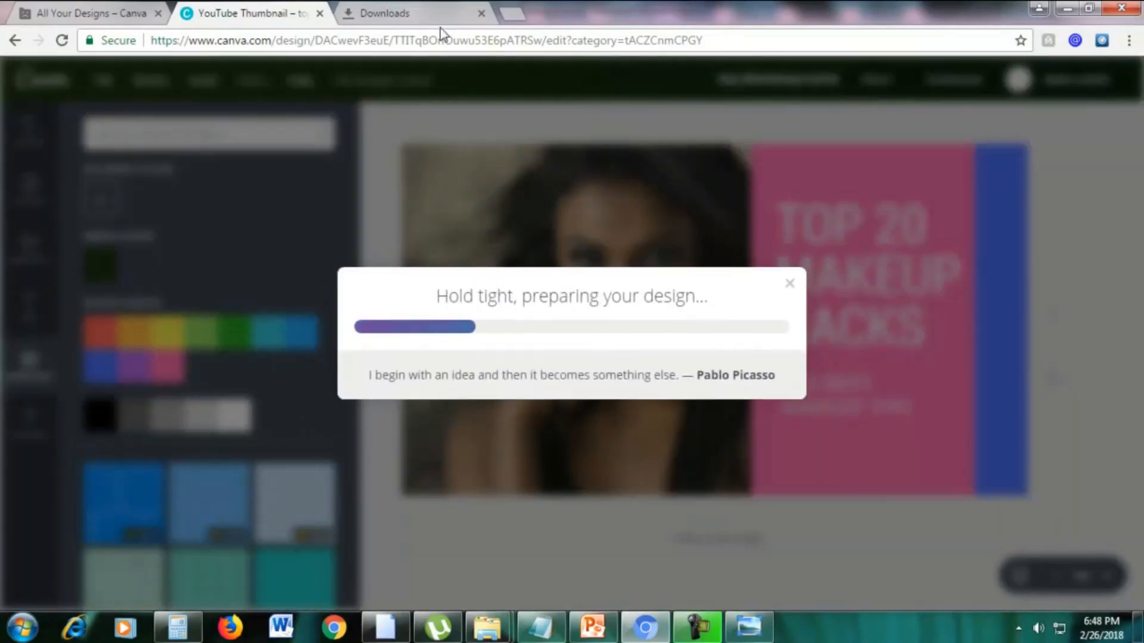
# Switch to YouTube in the browser's Downloads tab and open the account's own channel page.
pyautogui.click(417, 16)
pyautogui.click(369, 39)
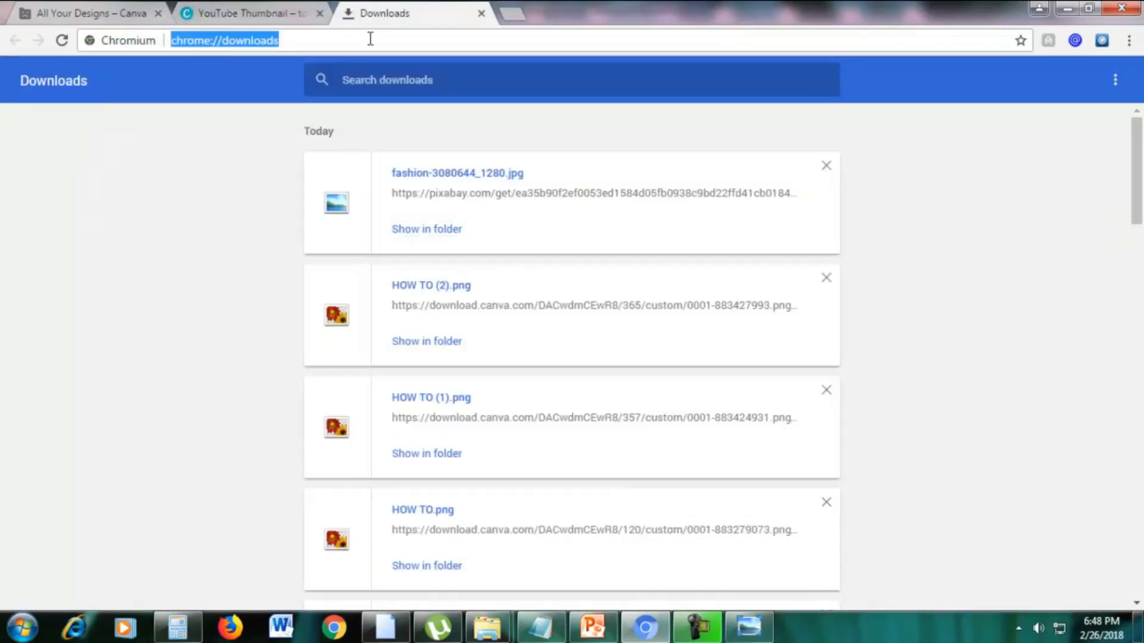
pyautogui.write('youtube.com')
pyautogui.press('Return')
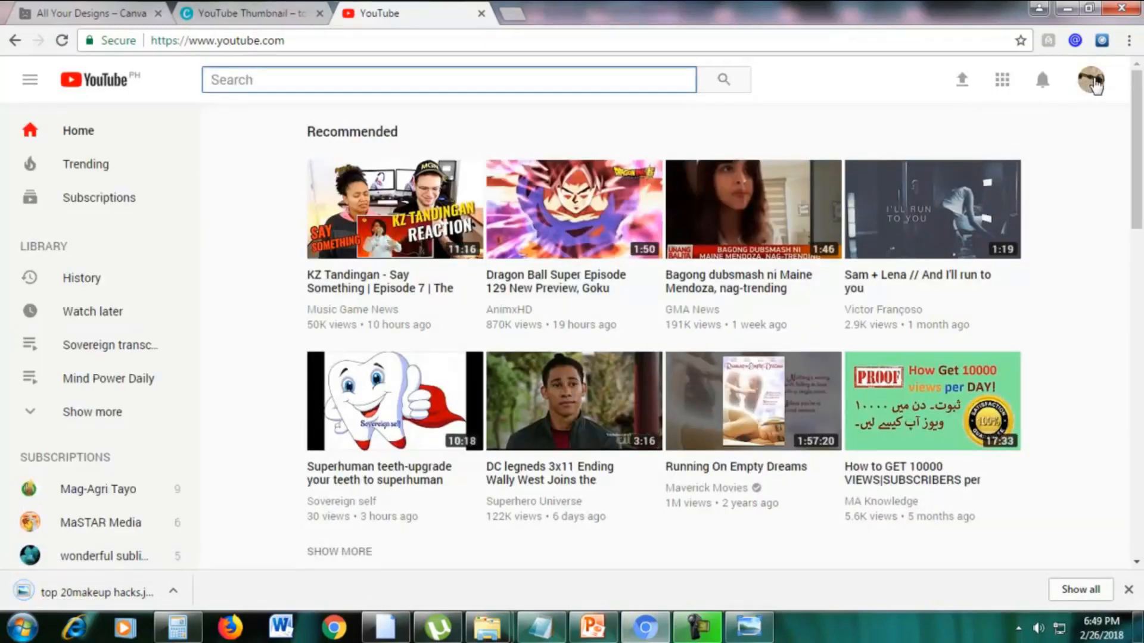
pyautogui.click(1095, 81)
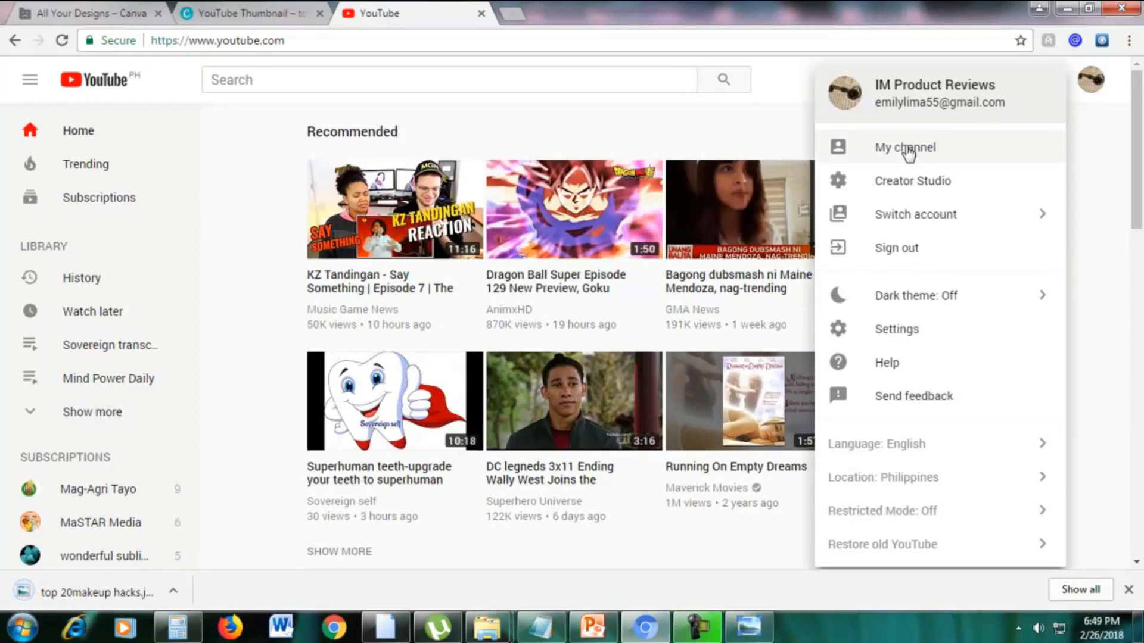
pyautogui.click(907, 149)
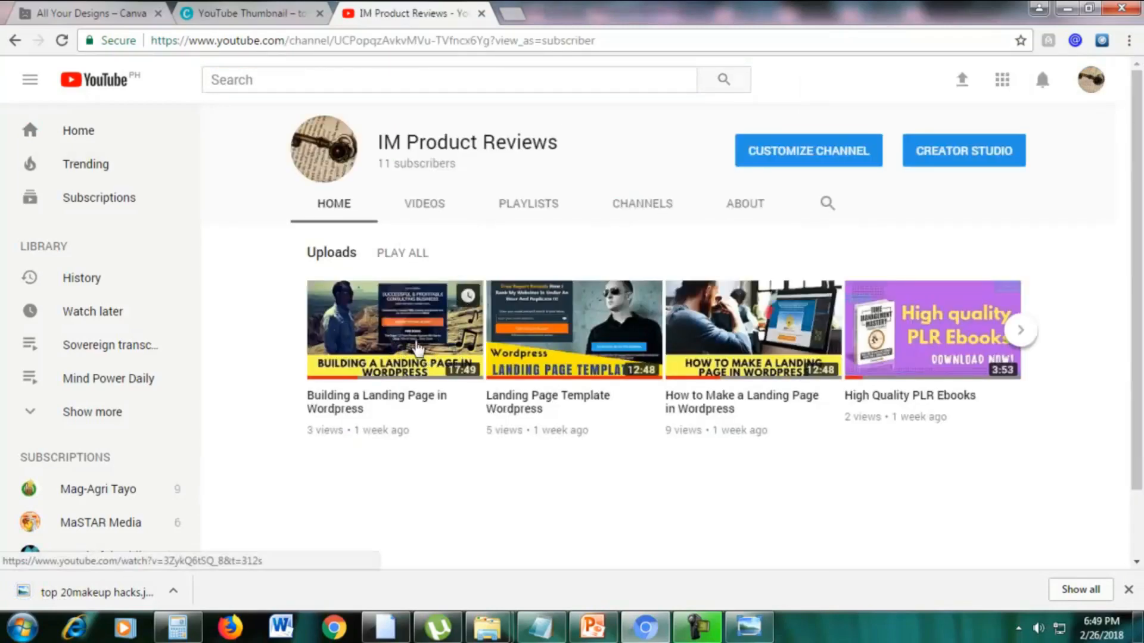
# Open the uploaded video "Building a Landing Page in Wordpress" and bring up its editing page.
pyautogui.click(416, 347)
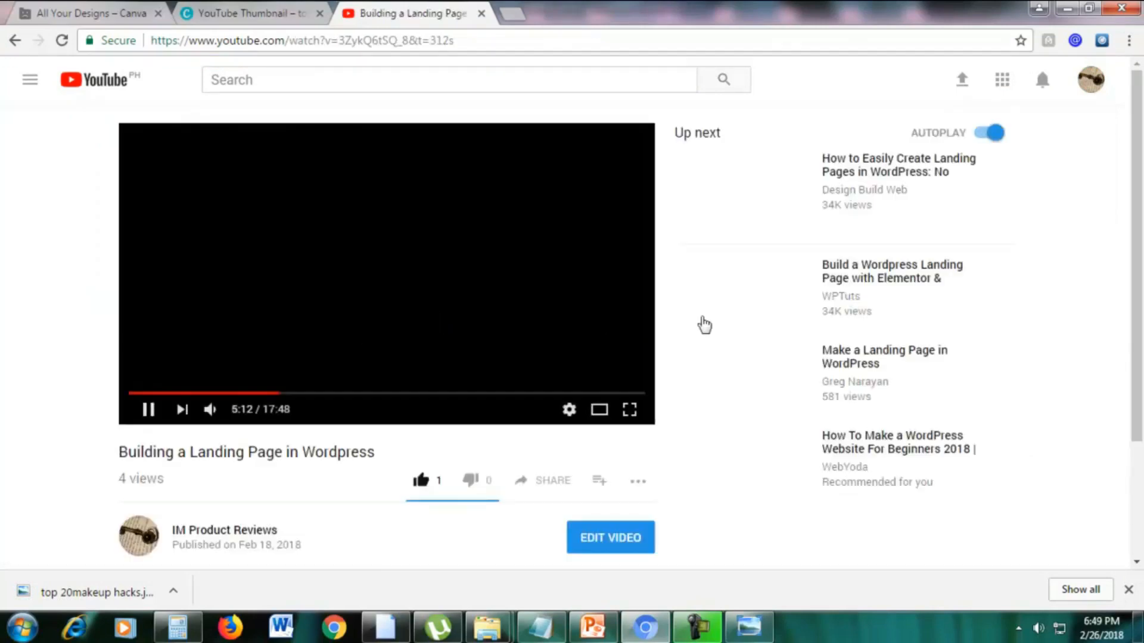
pyautogui.scroll(-3, 702, 364)
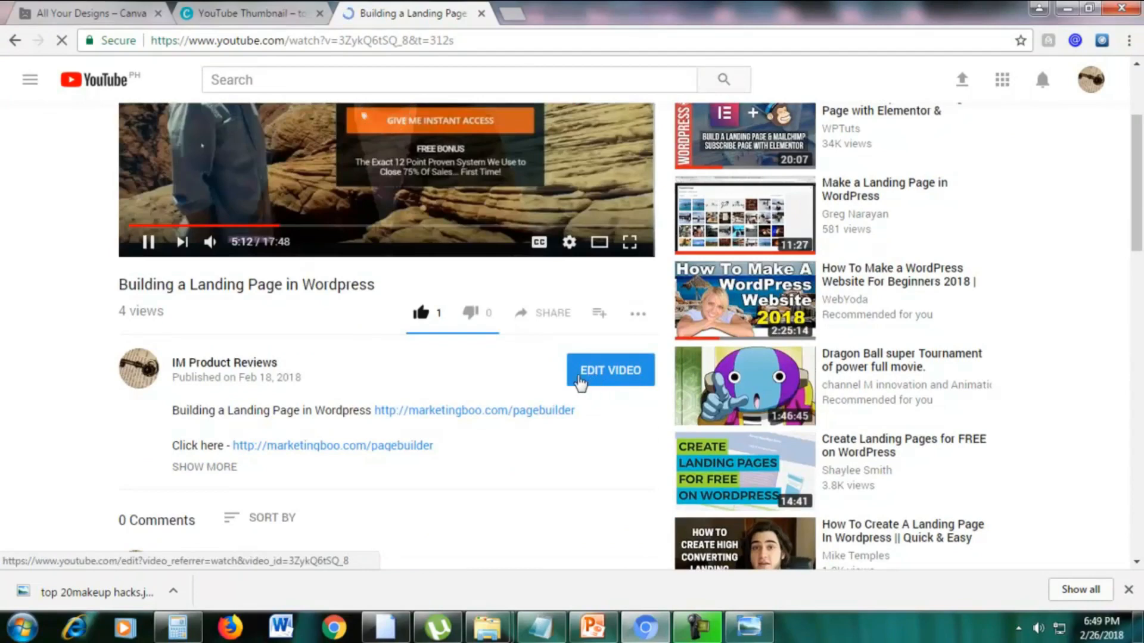
pyautogui.click(597, 379)
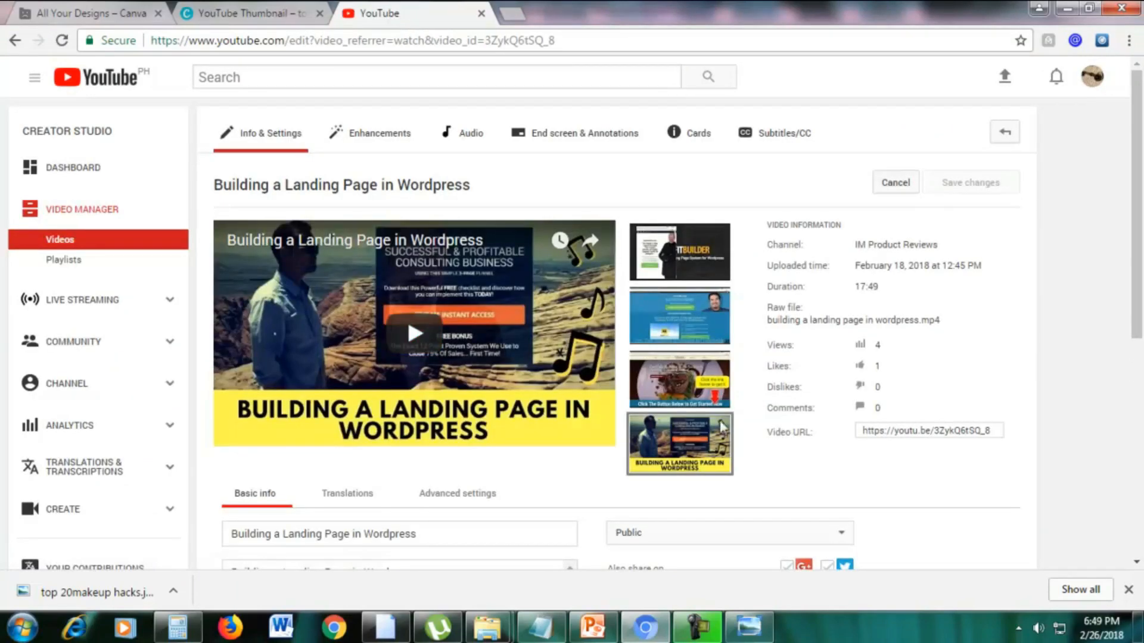
pyautogui.scroll(-1, 798, 477)
pyautogui.scroll(-1, 798, 477)
pyautogui.moveTo(685, 374)
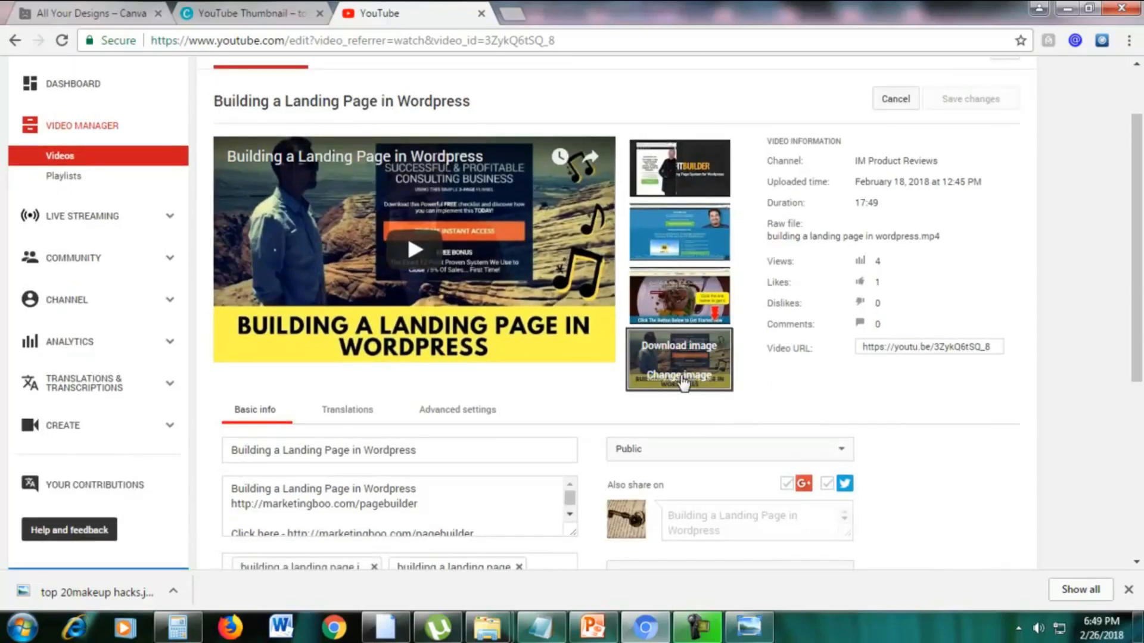
pyautogui.scroll(2, 687, 393)
pyautogui.moveTo(698, 263)
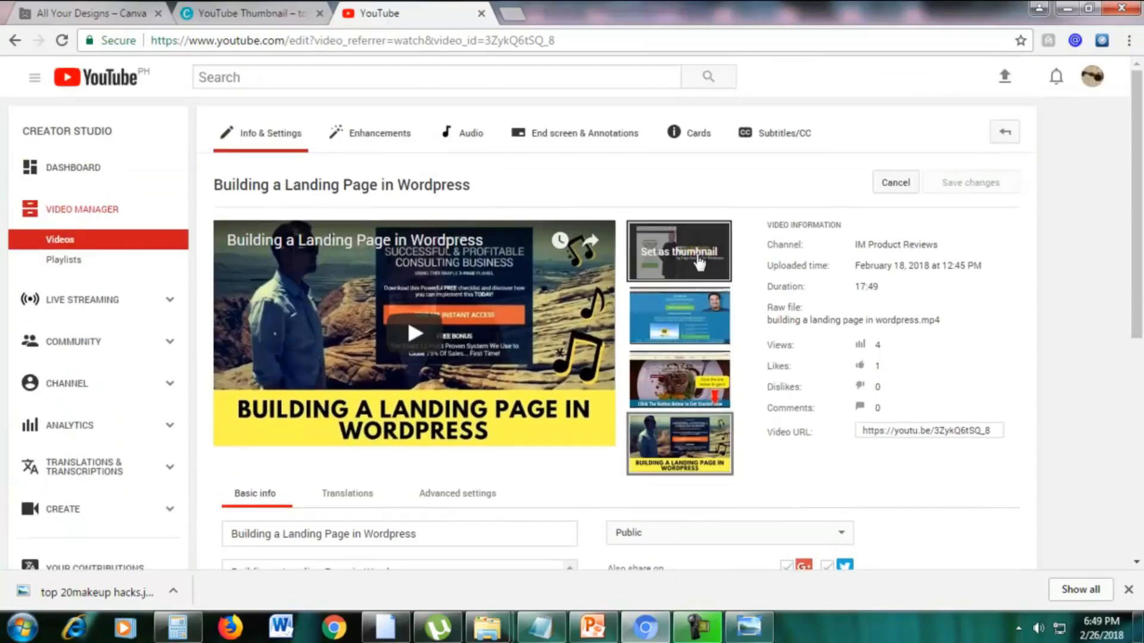
pyautogui.moveTo(678, 428)
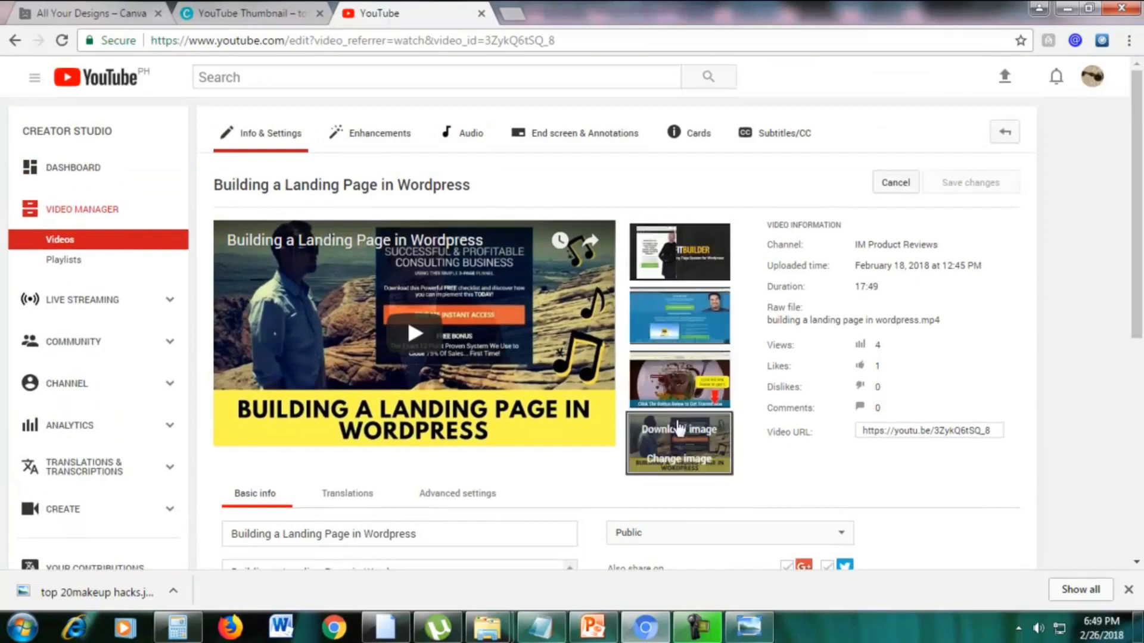
pyautogui.click(681, 464)
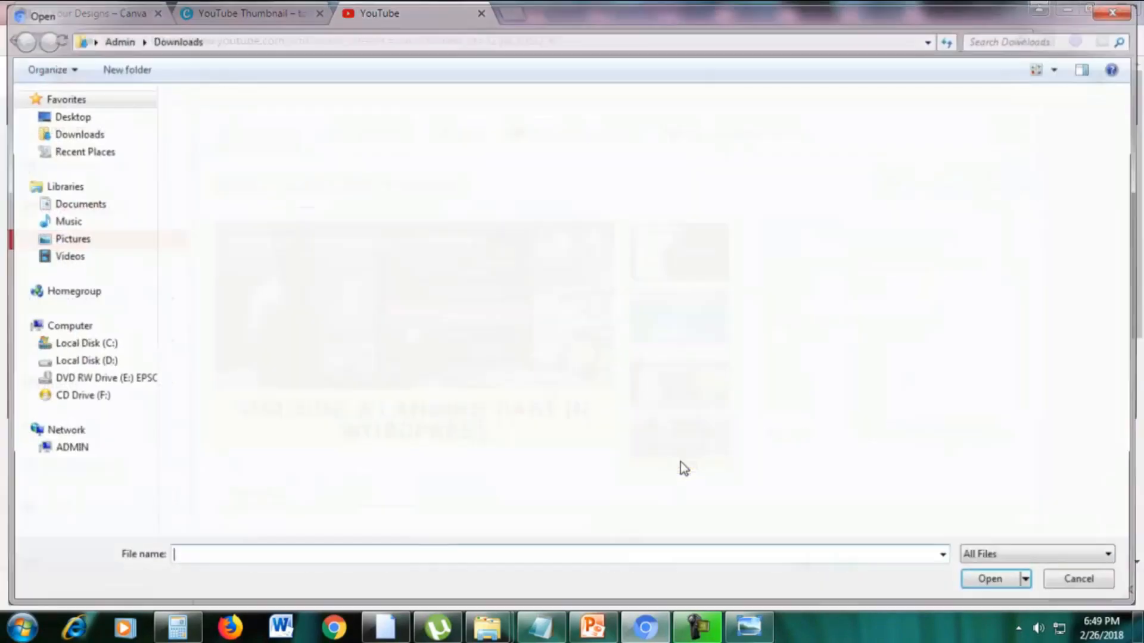
pyautogui.click(82, 139)
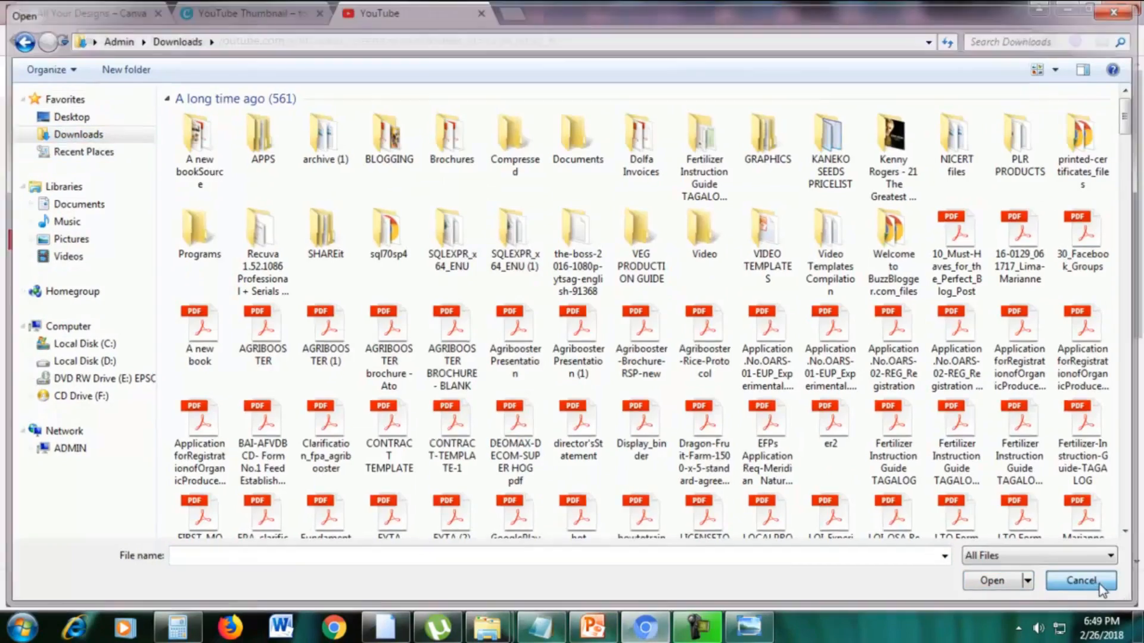
pyautogui.click(1100, 583)
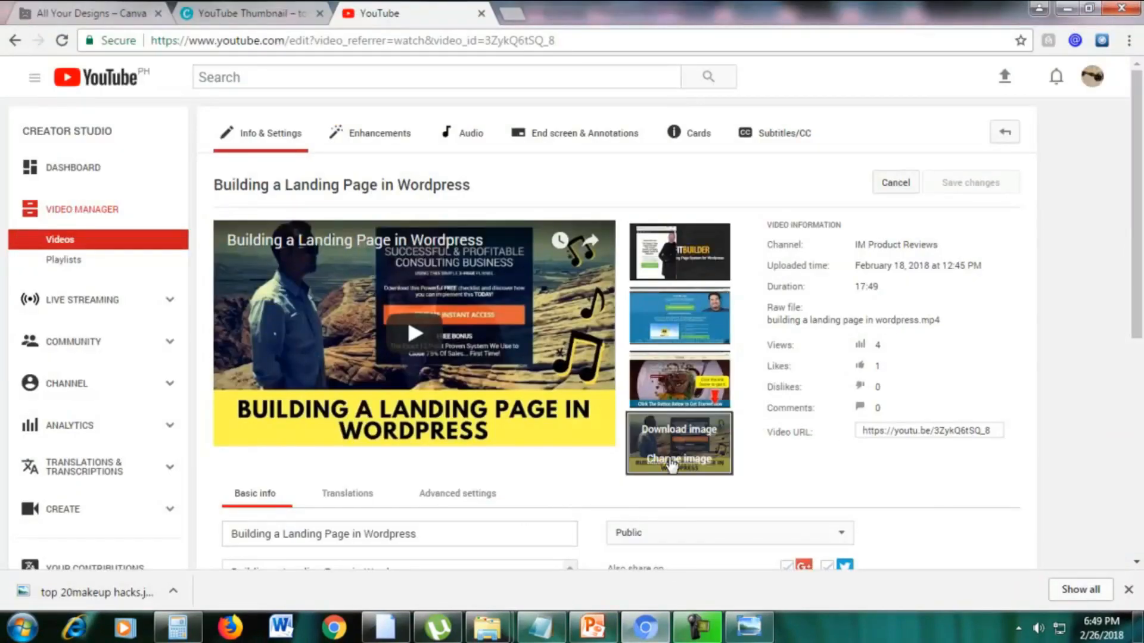
# Replace the video's custom thumbnail with "top 20makeup hacks.jpg" from the Downloads folder.
pyautogui.click(703, 453)
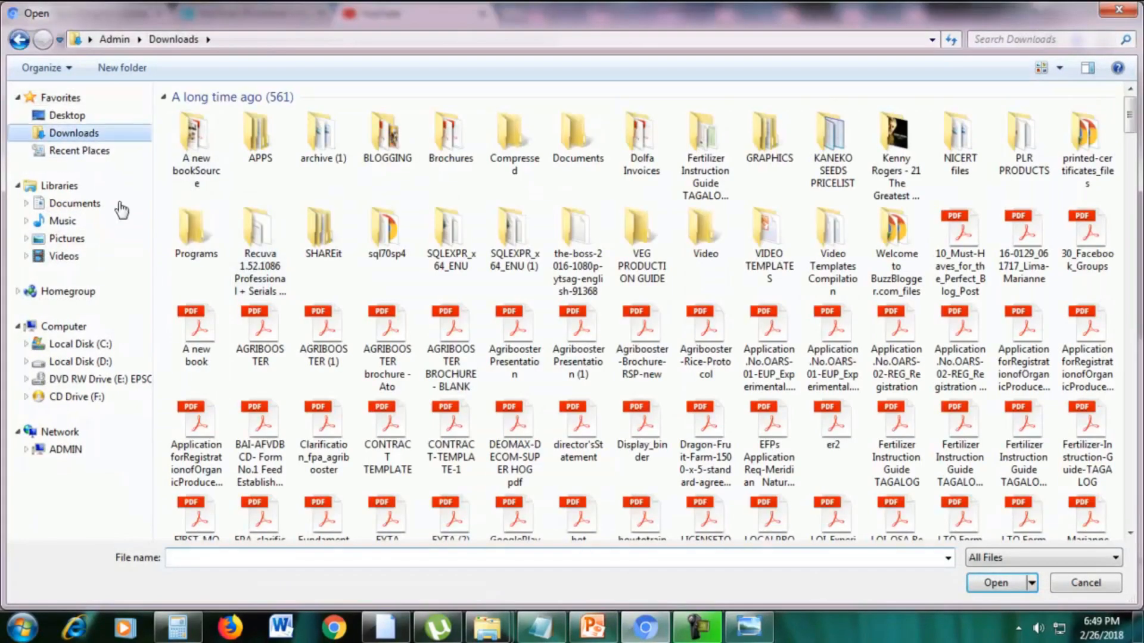
pyautogui.click(309, 556)
pyautogui.write('top')
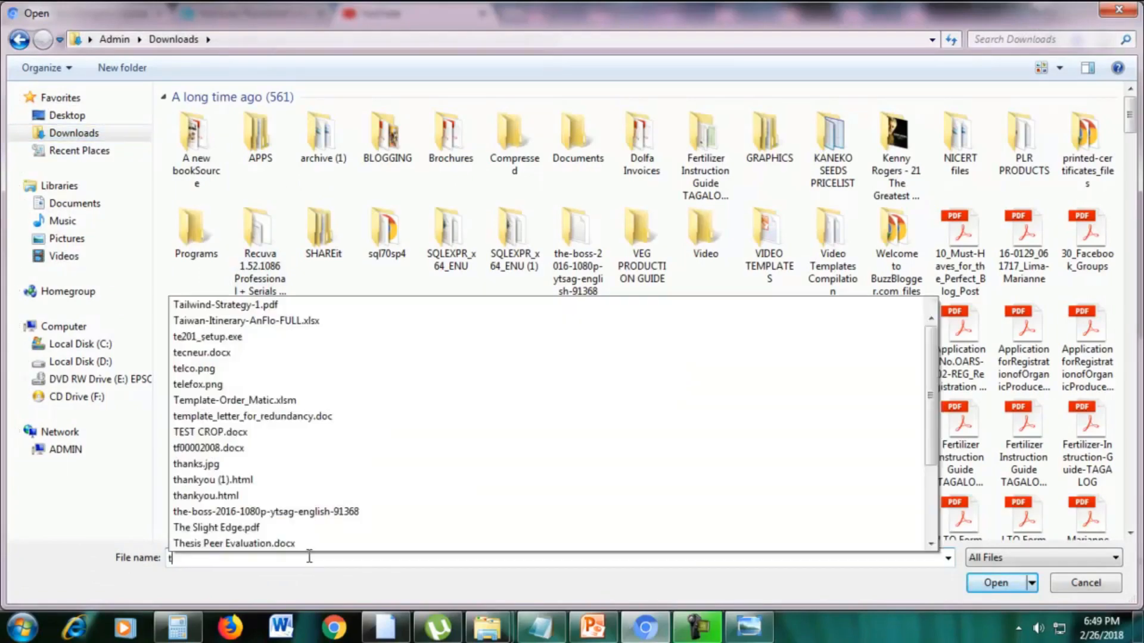
pyautogui.press('Down')
pyautogui.press('Down')
pyautogui.press('Down')
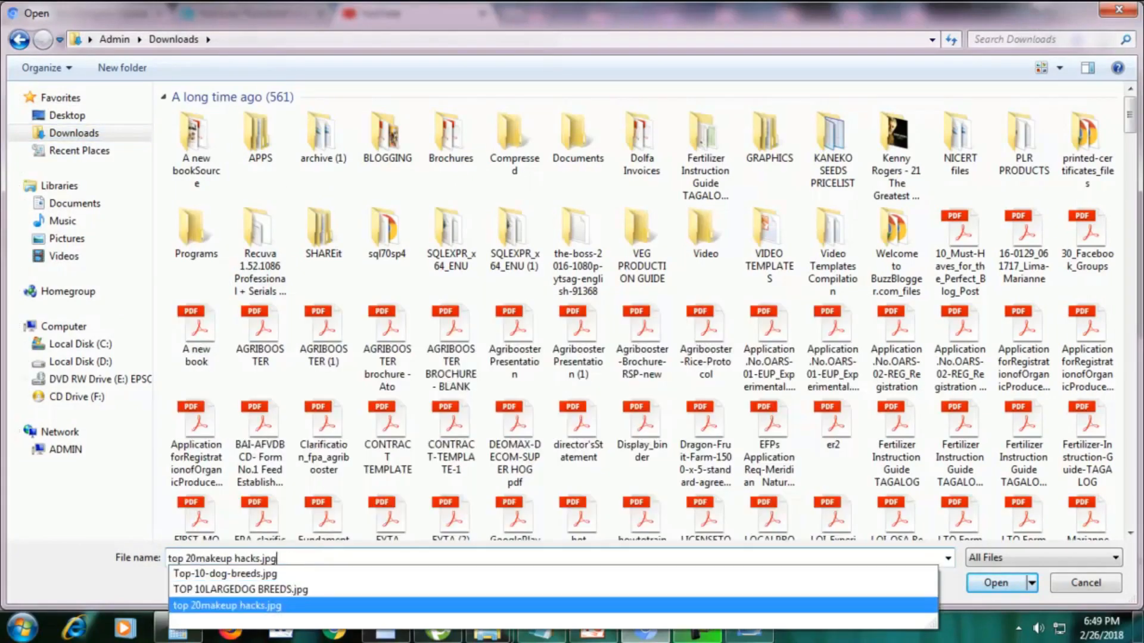
pyautogui.press('Return')
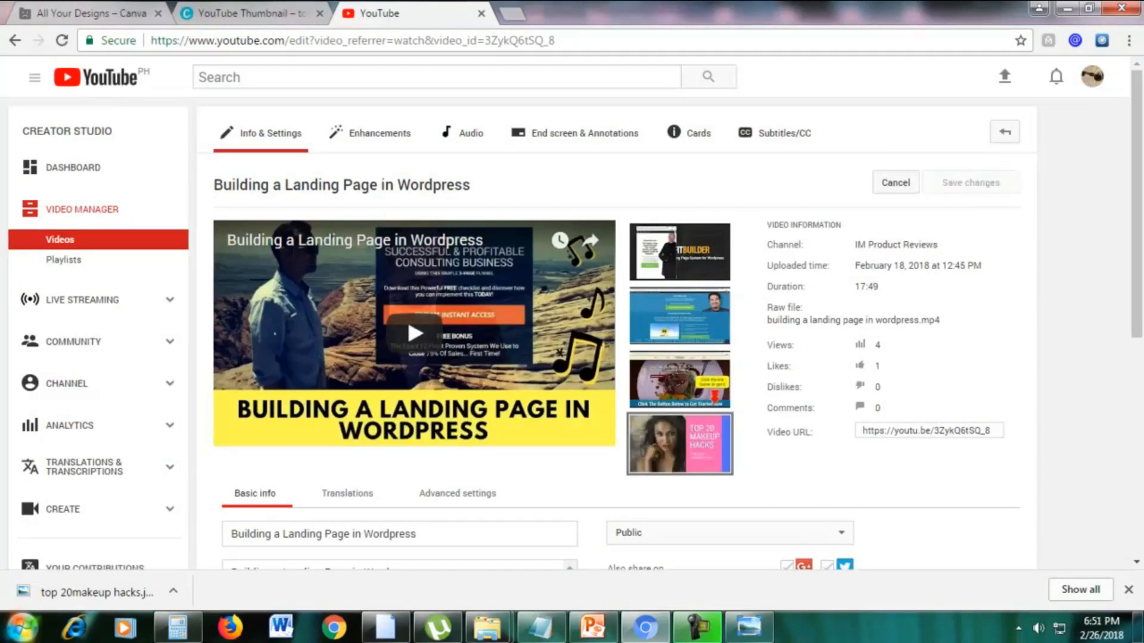
pyautogui.moveTo(672, 462)
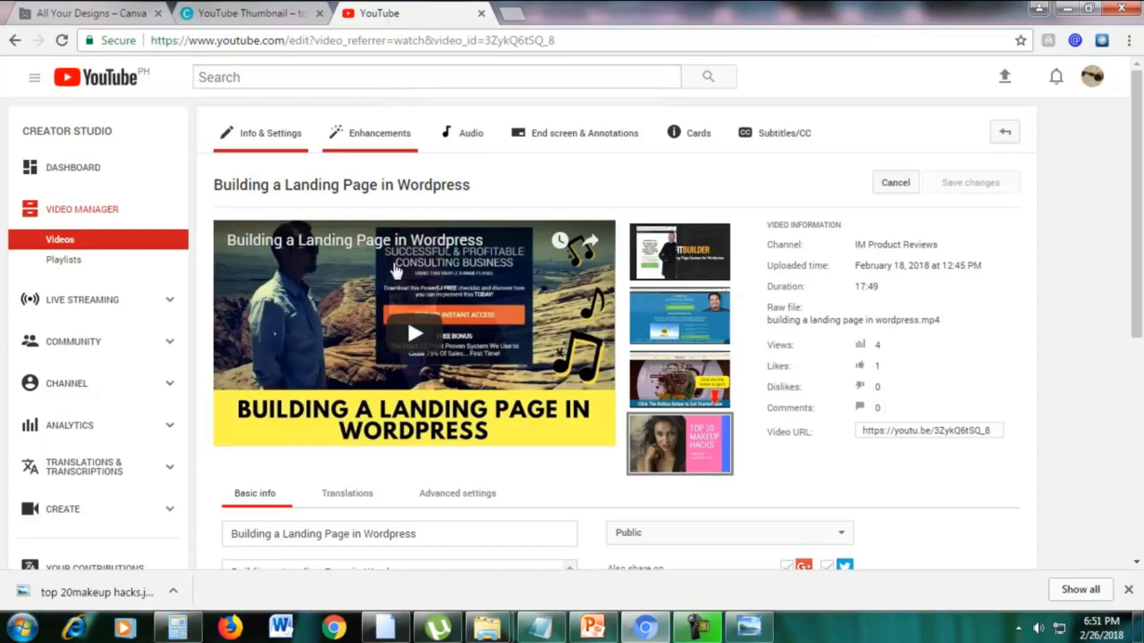
# Check the channel's uploaded videos in a new YouTube tab and reload the page to look for the new thumbnail.
pyautogui.click(516, 12)
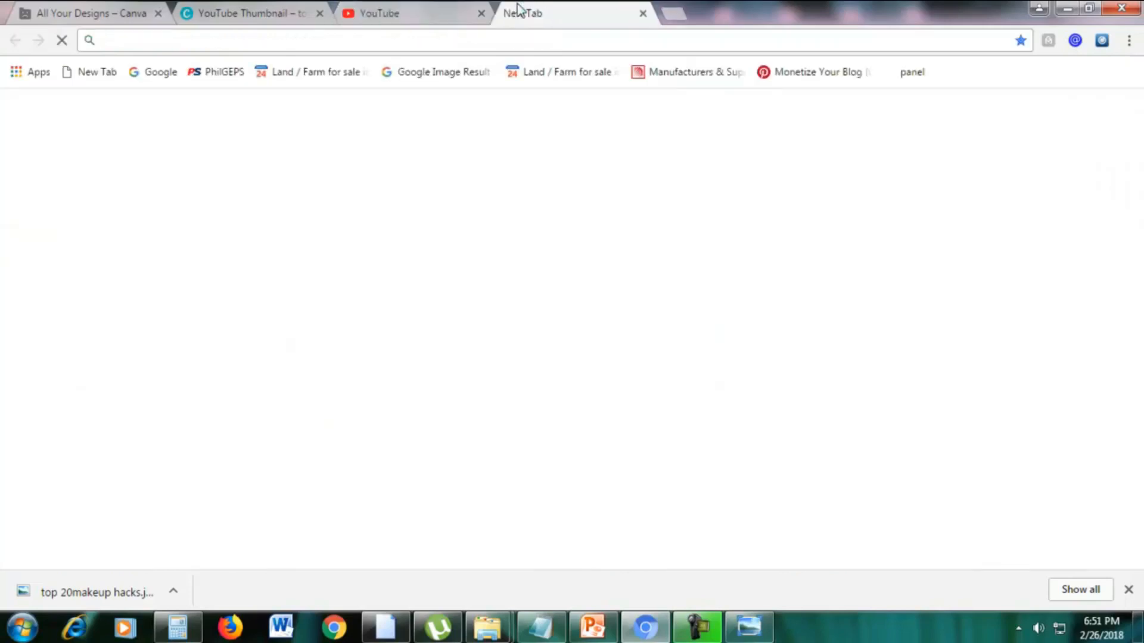
pyautogui.write('y')
pyautogui.press('Return')
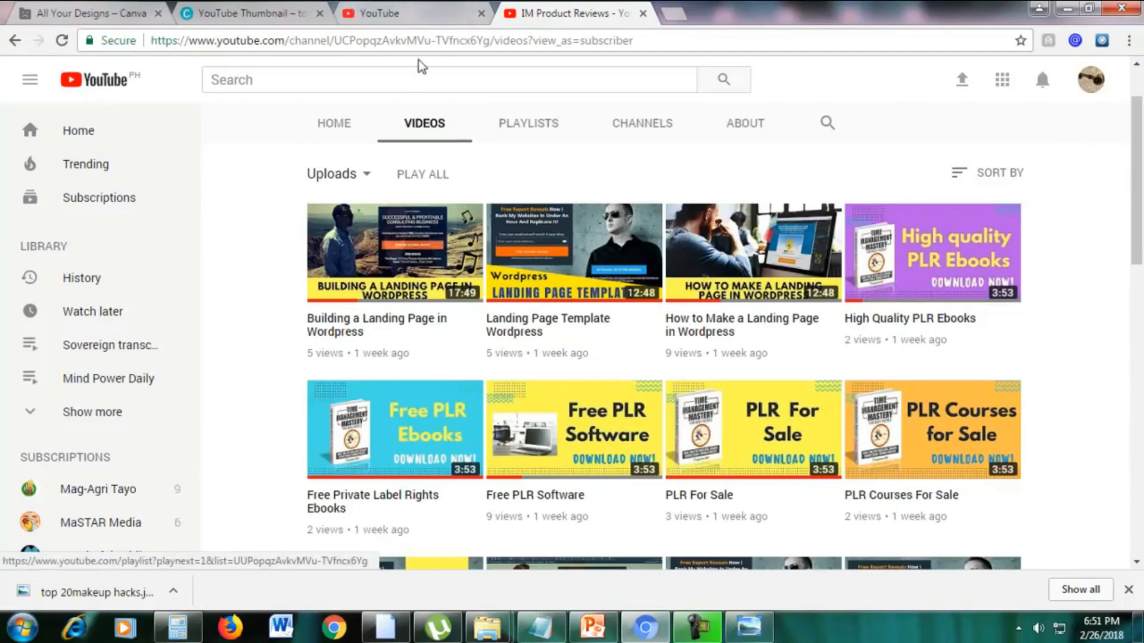
pyautogui.click(416, 14)
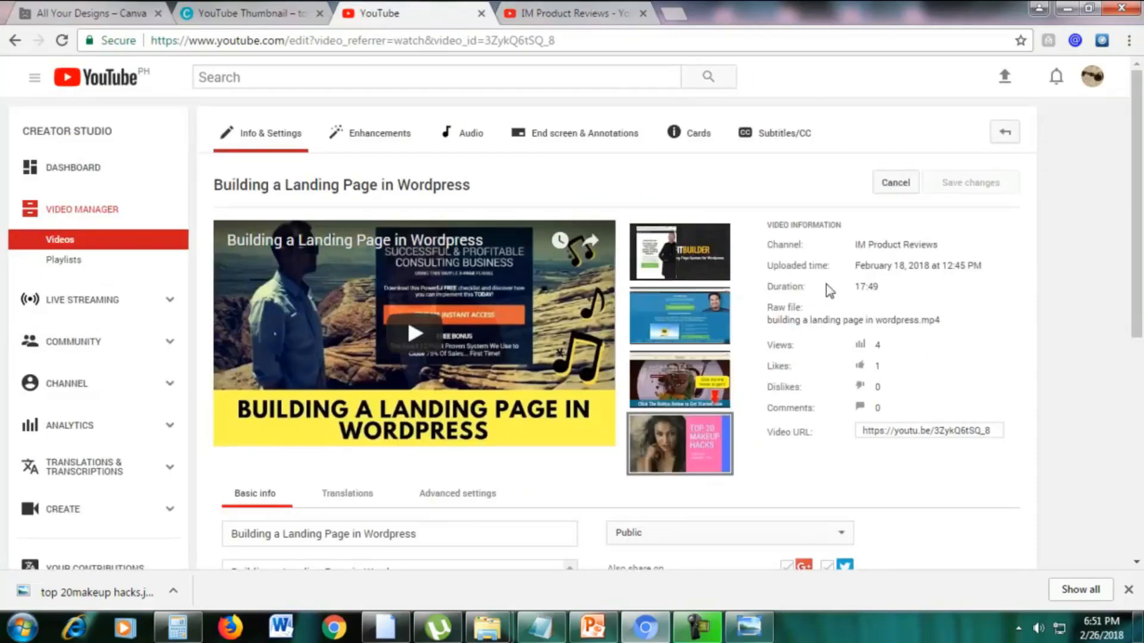
pyautogui.click(553, 42)
pyautogui.press('Return')
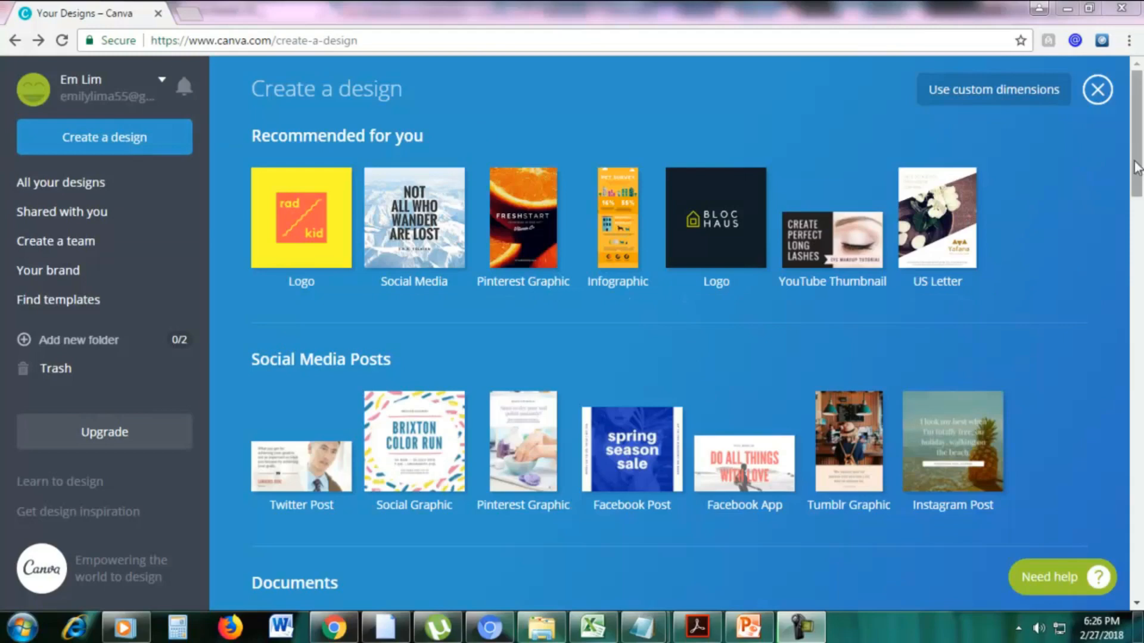
# Create a new Menu design from the Marketing Materials category in Canva.
pyautogui.moveTo(1138, 167); pyautogui.dragTo(1139, 451)
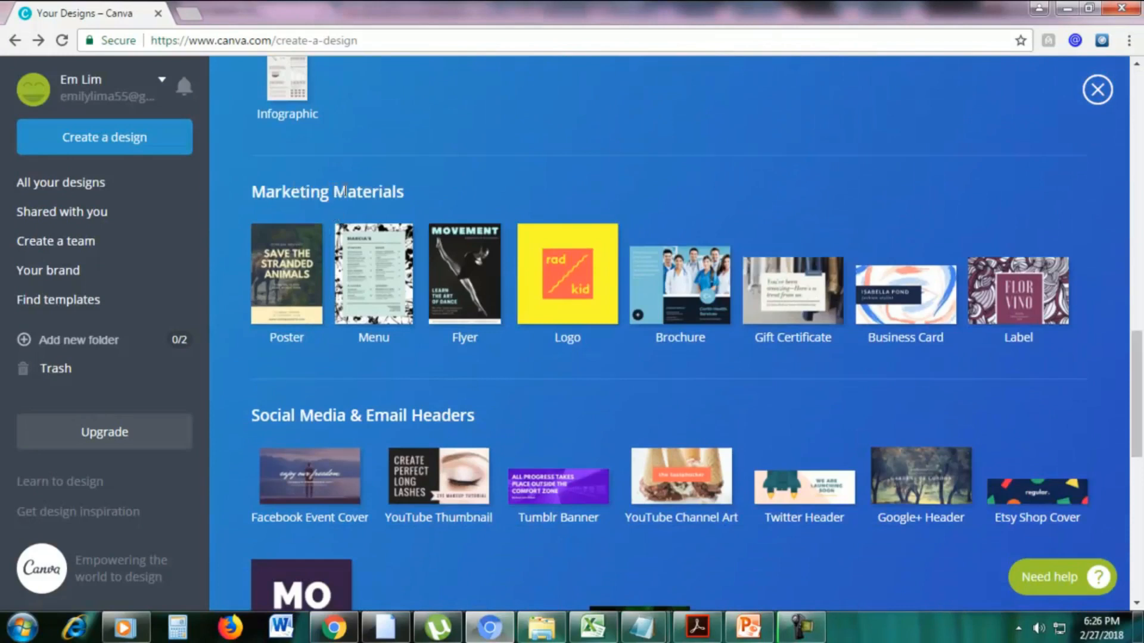
pyautogui.click(361, 294)
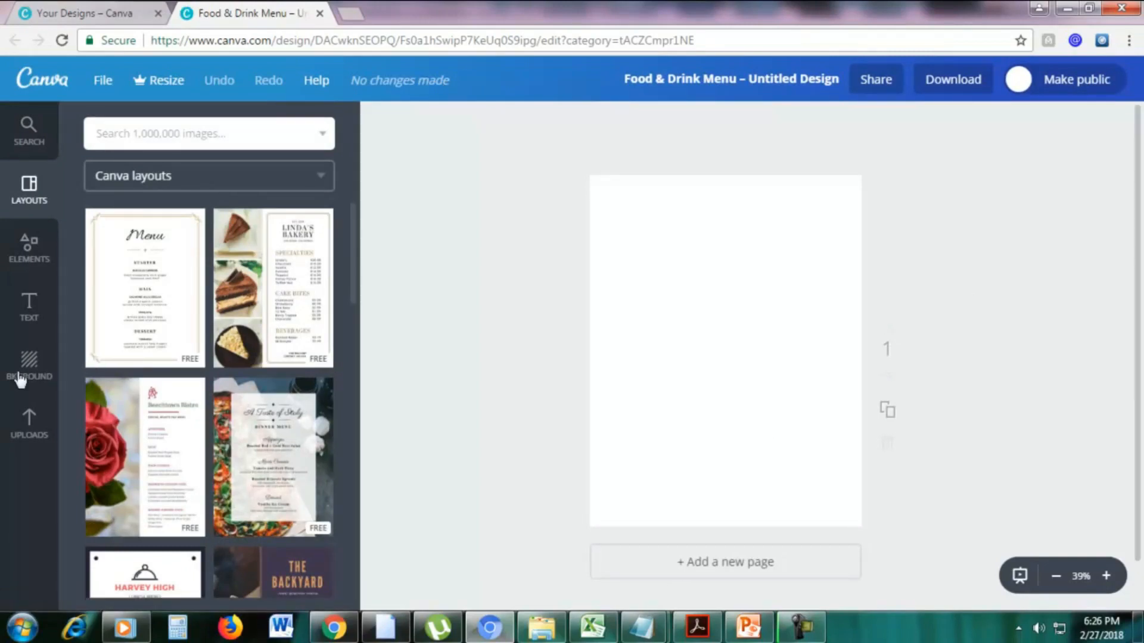
# Apply the free bakery menu layout with three cake photos to the page and look it over.
pyautogui.click(283, 316)
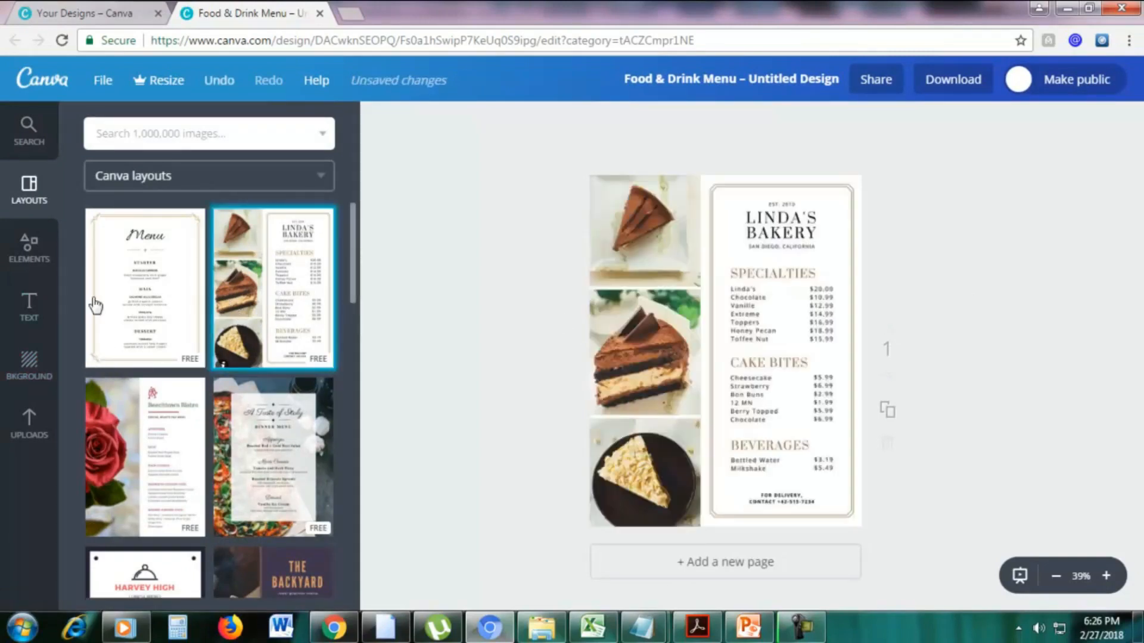
pyautogui.click(1107, 577)
pyautogui.scroll(2, 973, 429)
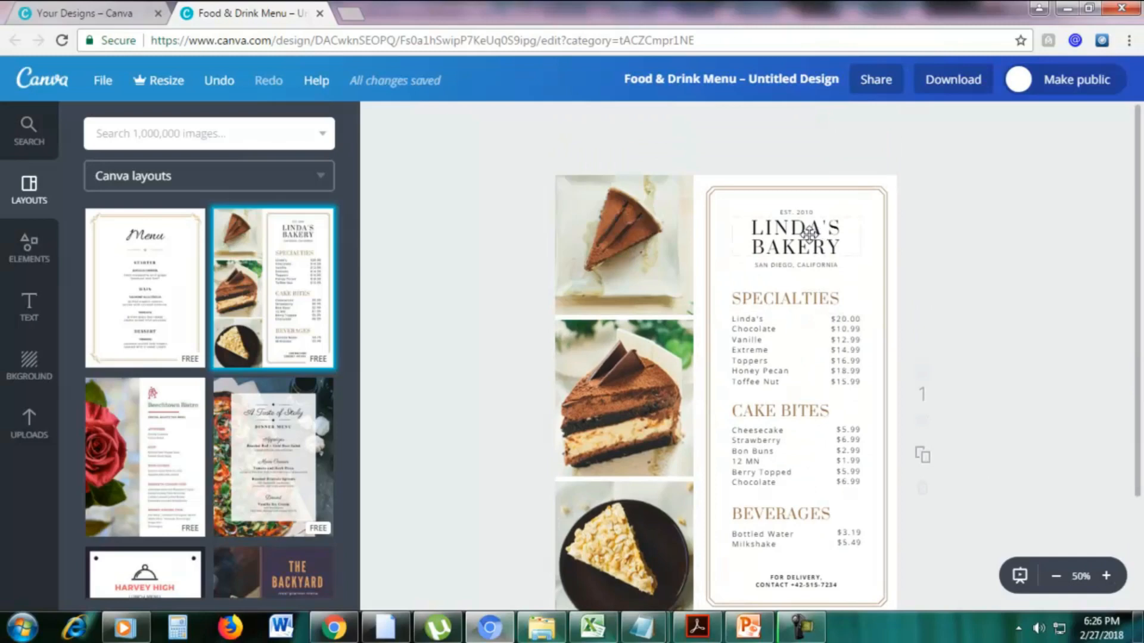
pyautogui.scroll(-2, 816, 316)
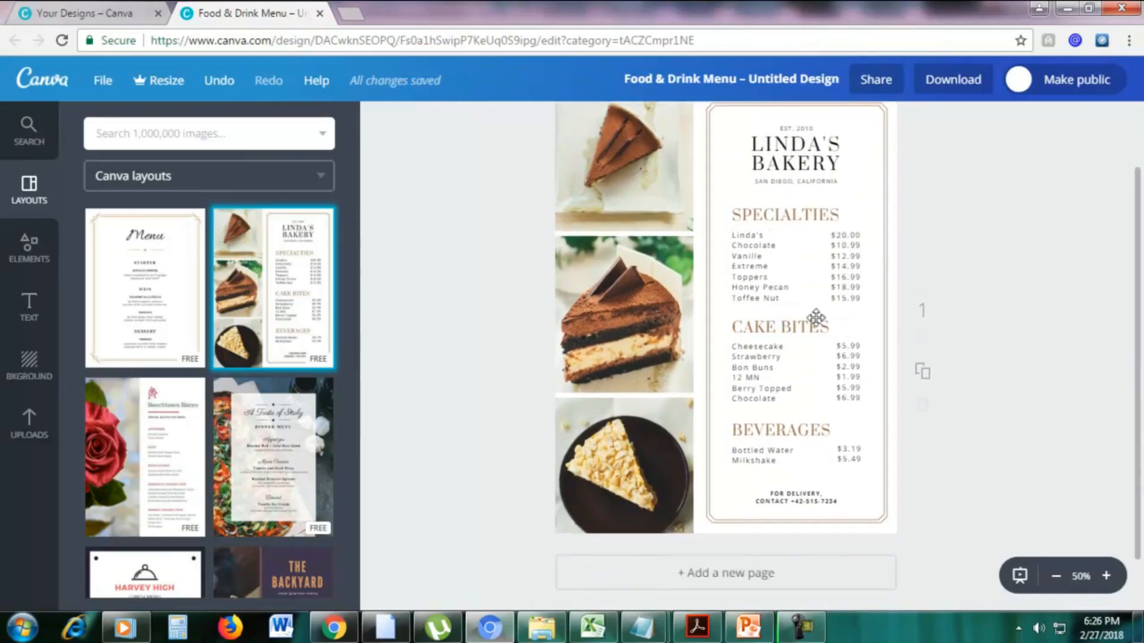
pyautogui.scroll(2, 788, 299)
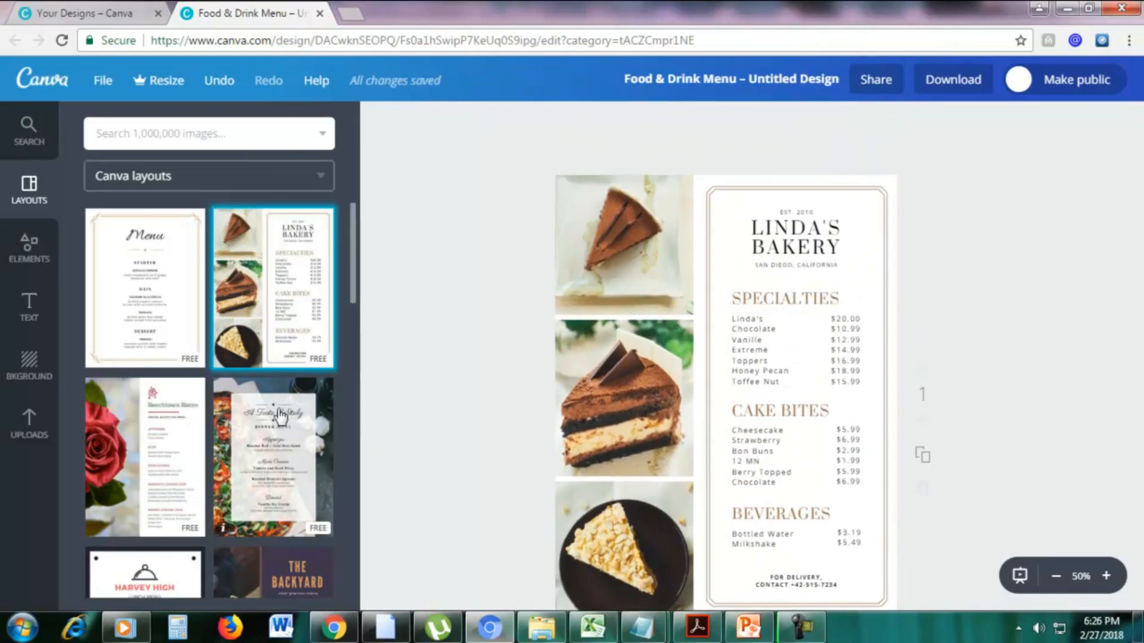
# Apply the free "The Backyard" meal planner layout with the burger photo to the menu page.
pyautogui.scroll(-3, 280, 414)
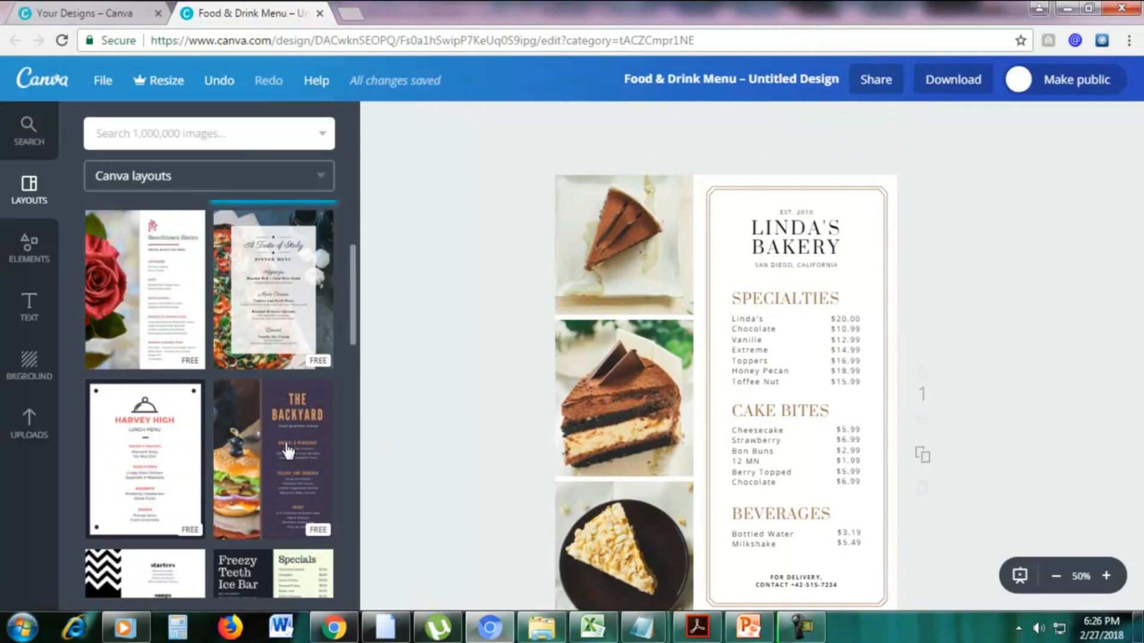
pyautogui.moveTo(287, 451); pyautogui.dragTo(706, 361)
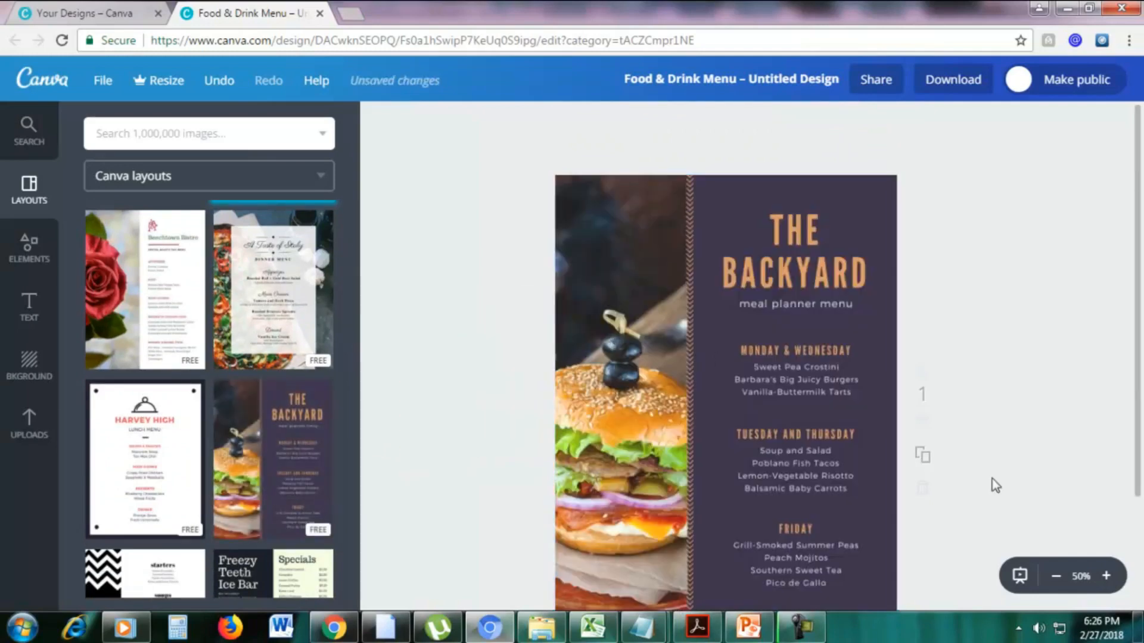
# Recolor the Backyard menu's dark purple background, trying the blue brand color and ending on a blue from the default palette.
pyautogui.click(1055, 576)
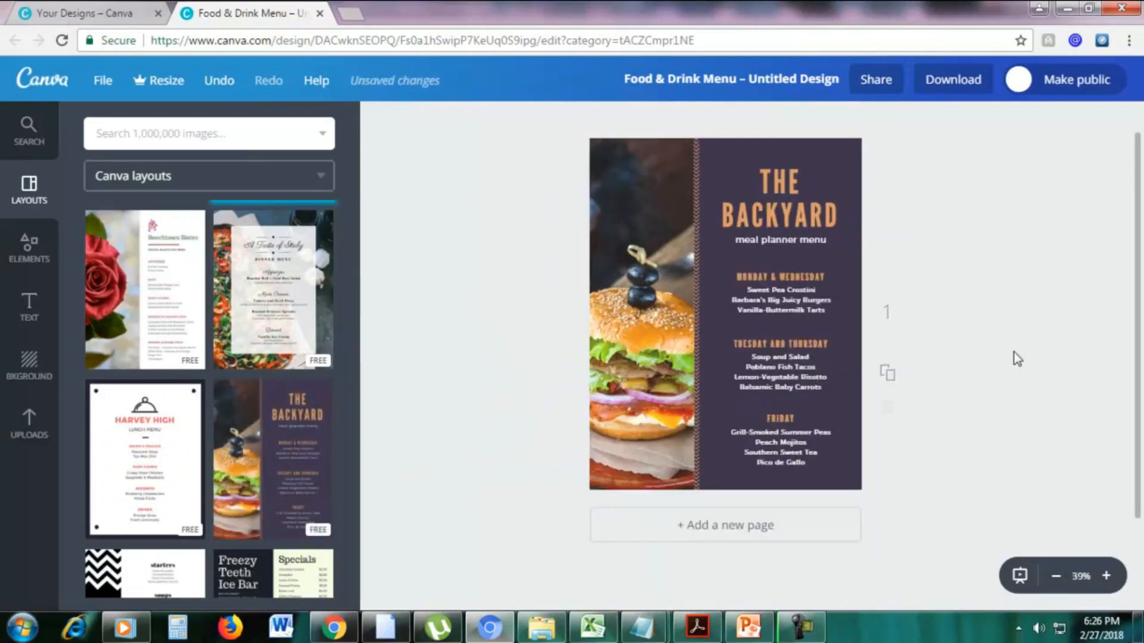
pyautogui.click(780, 180)
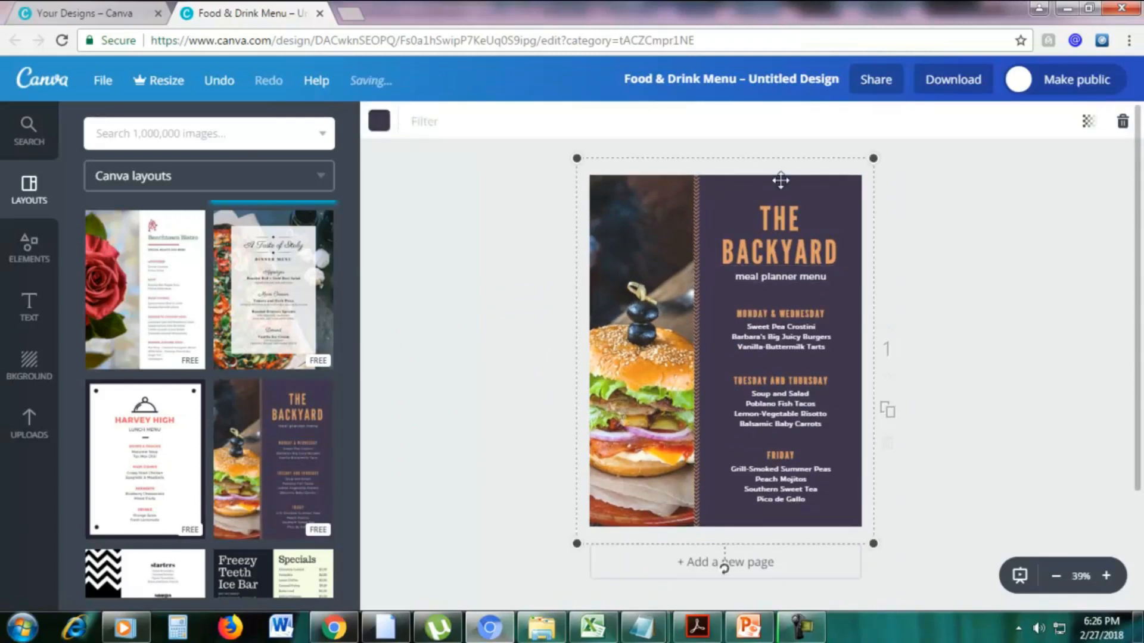
pyautogui.click(382, 122)
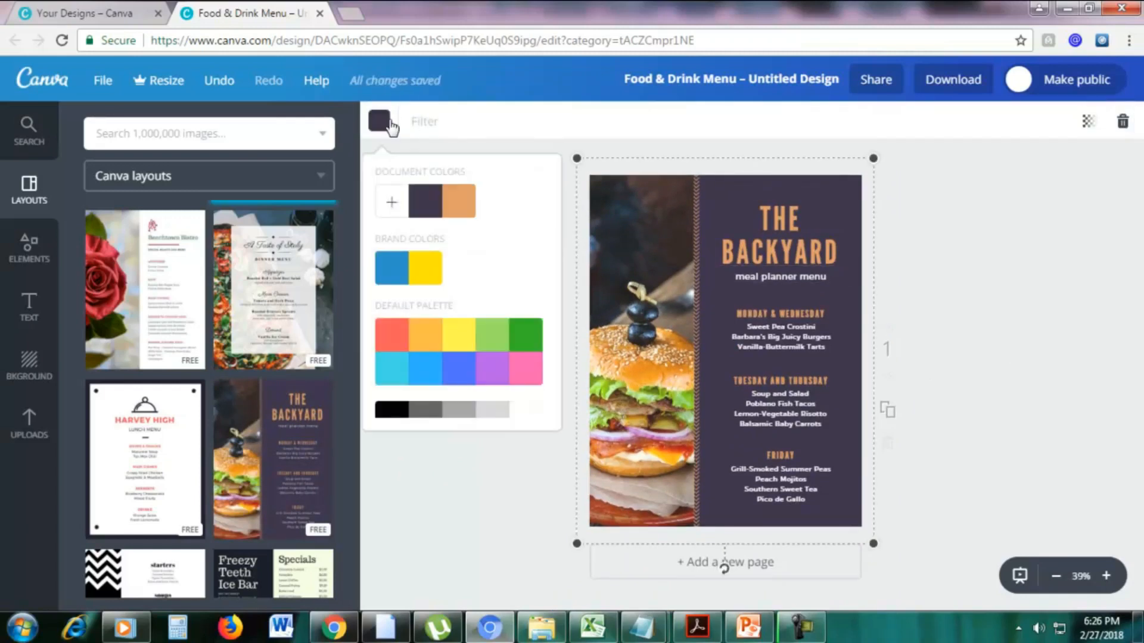
pyautogui.click(425, 276)
pyautogui.click(397, 273)
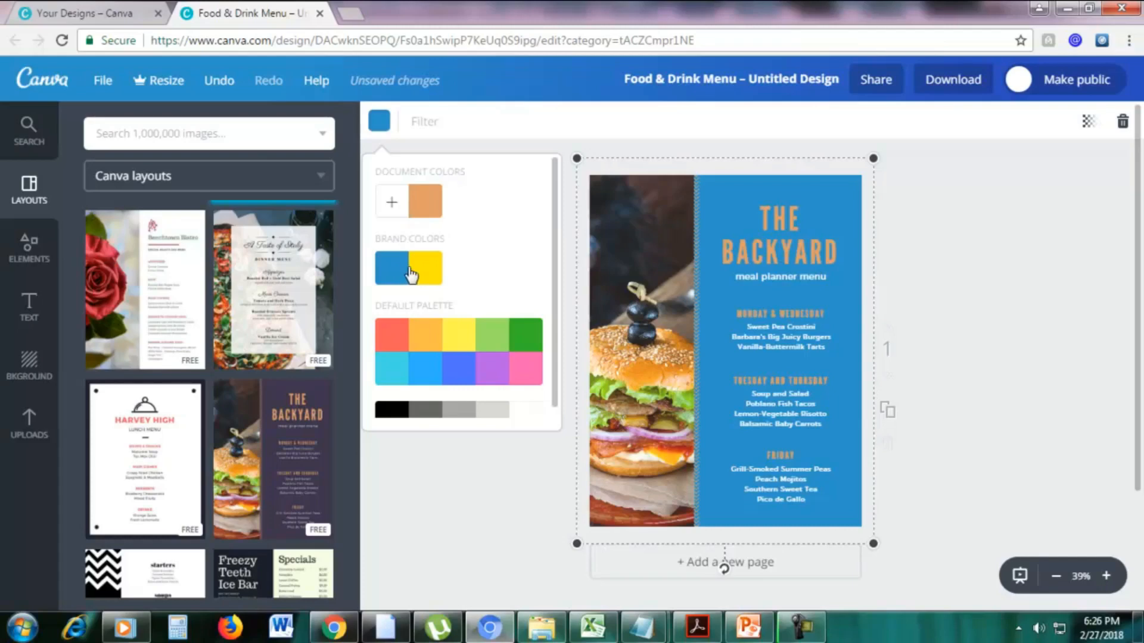
pyautogui.click(459, 382)
pyautogui.click(1039, 351)
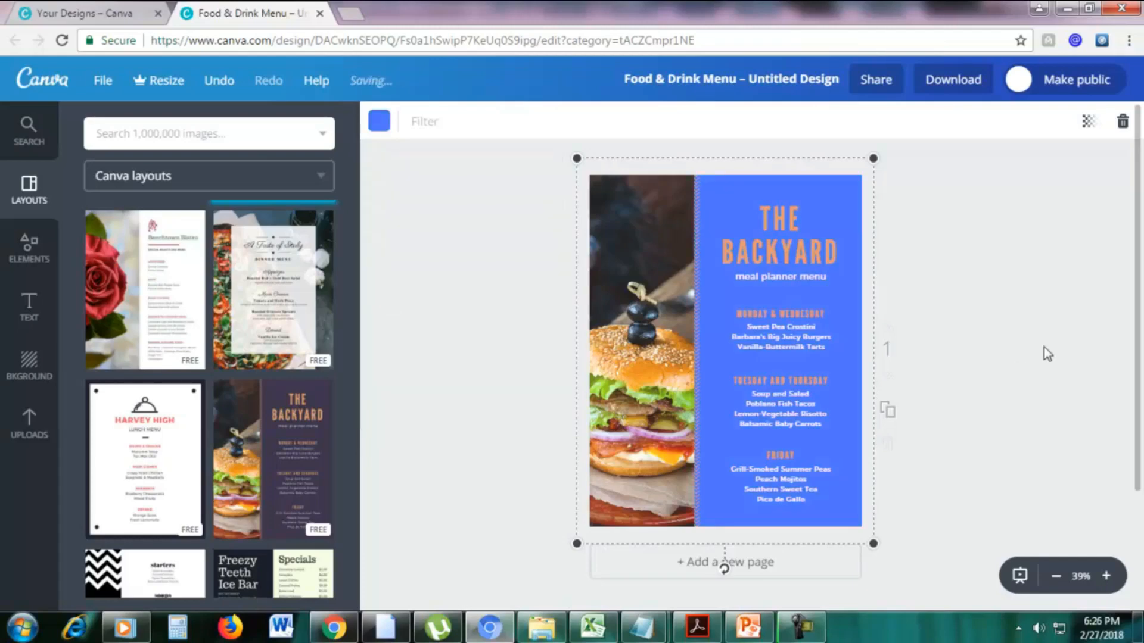
# Replace the page content with the free "Harvey High" lunch menu layout and move its food list to the right side of the page.
pyautogui.click(151, 451)
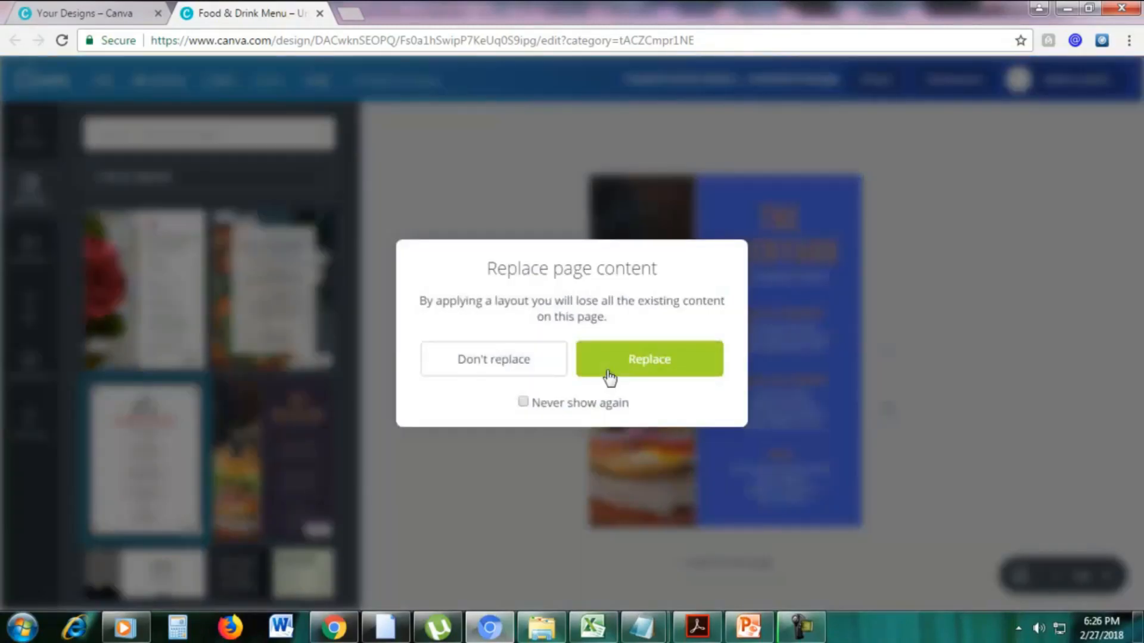
pyautogui.click(632, 367)
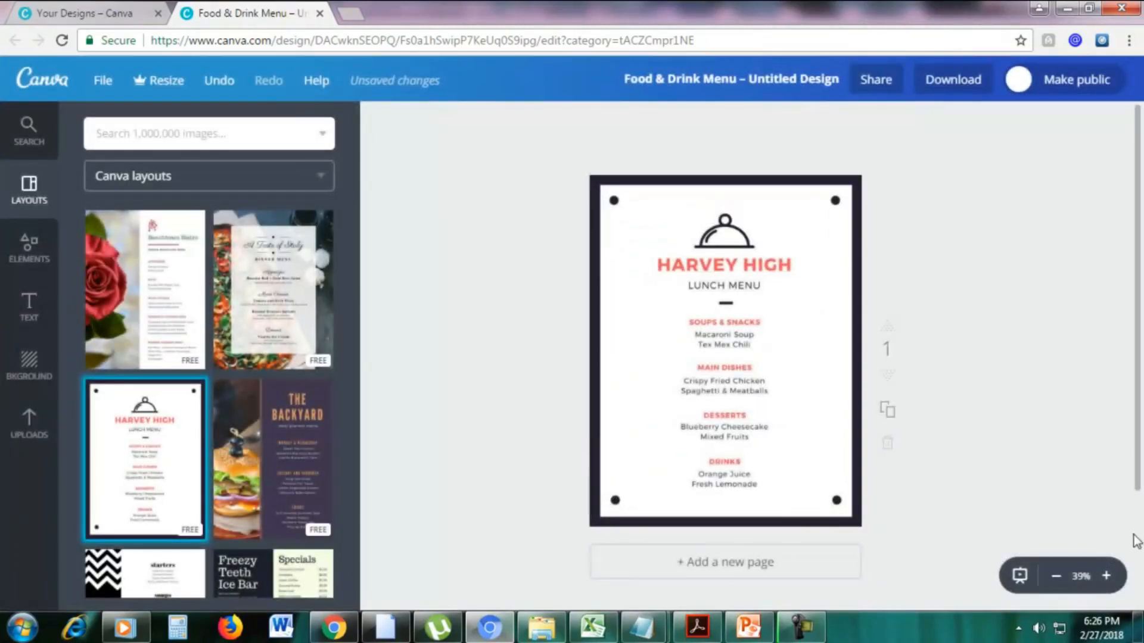
pyautogui.click(1106, 576)
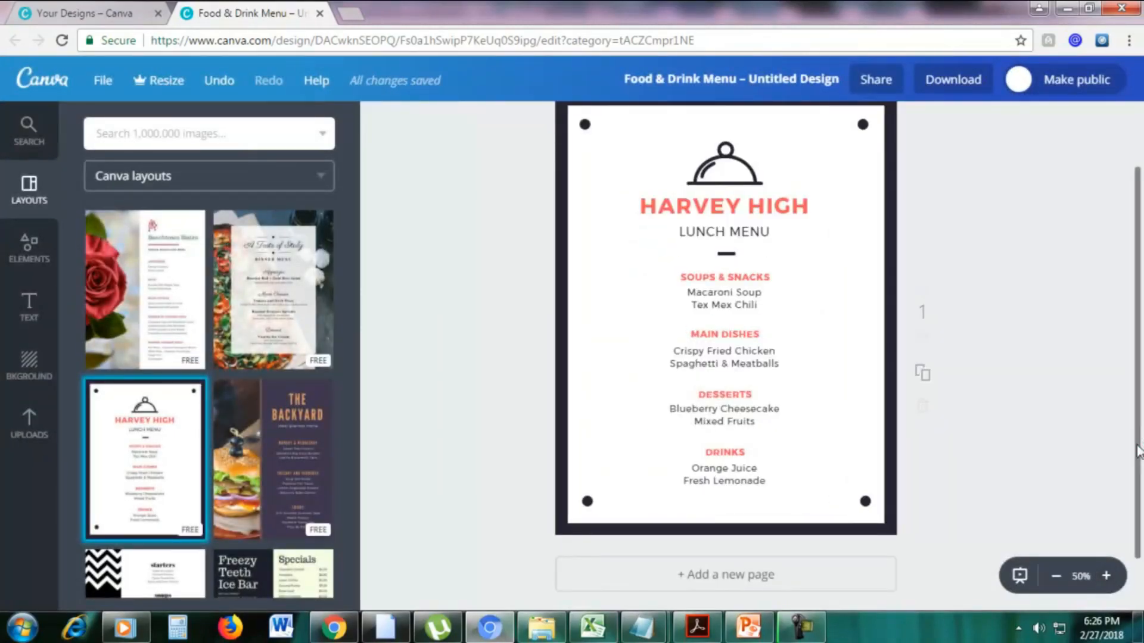
pyautogui.moveTo(1137, 451); pyautogui.dragTo(1138, 423)
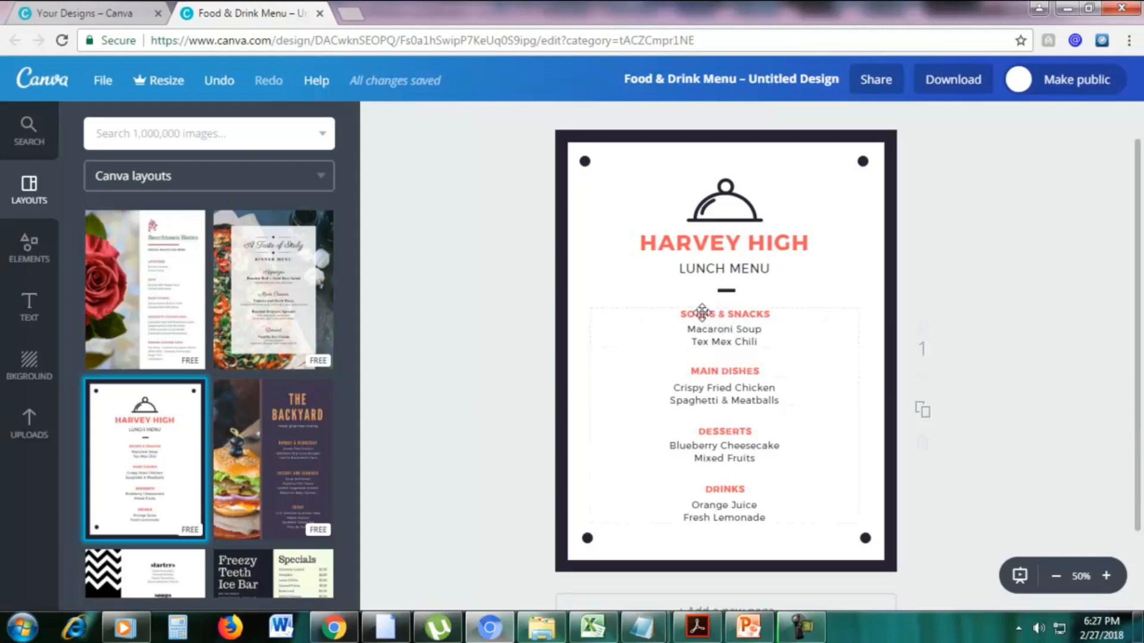
pyautogui.moveTo(702, 311); pyautogui.dragTo(772, 315)
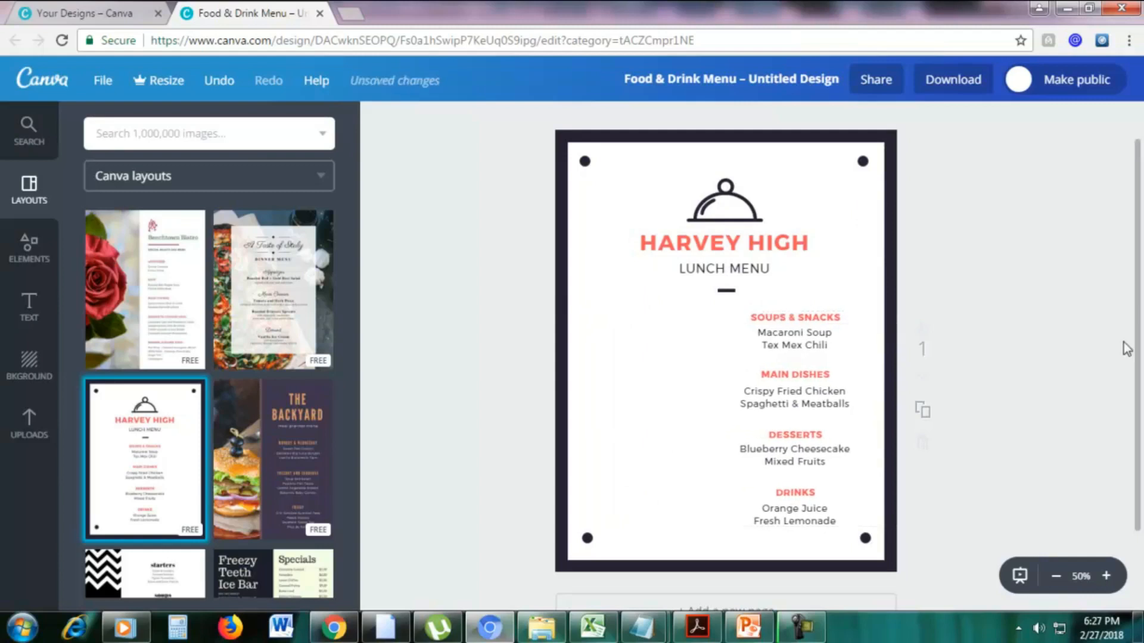
# Add a plain circular photo frame to the menu, shrink it and place it beside the Soups & Snacks and Main Dishes sections.
pyautogui.click(31, 263)
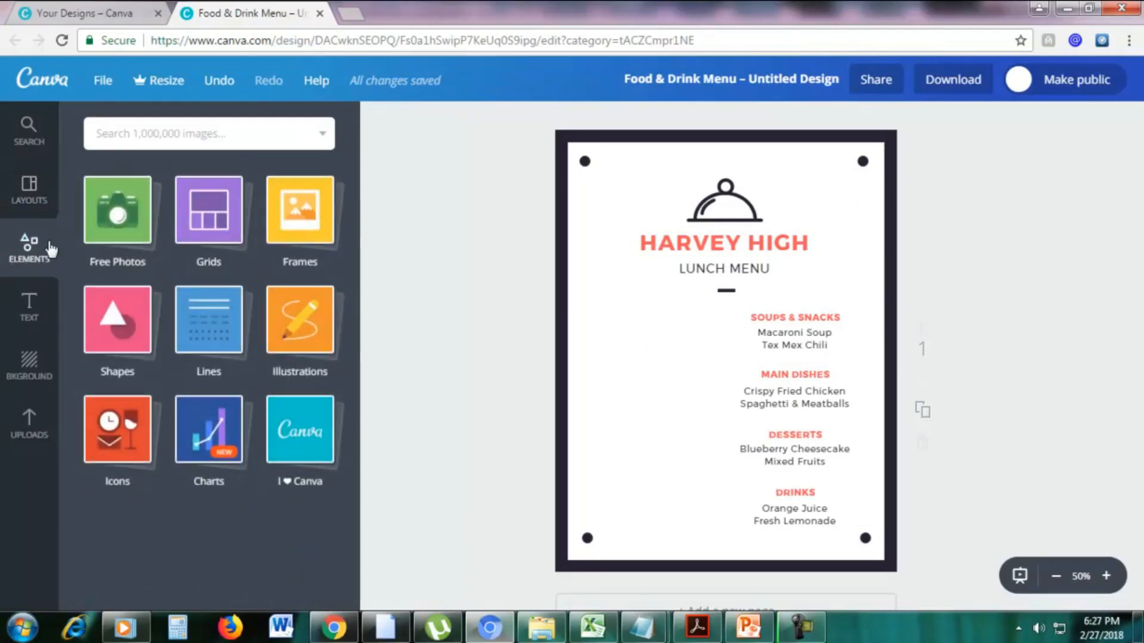
pyautogui.click(302, 228)
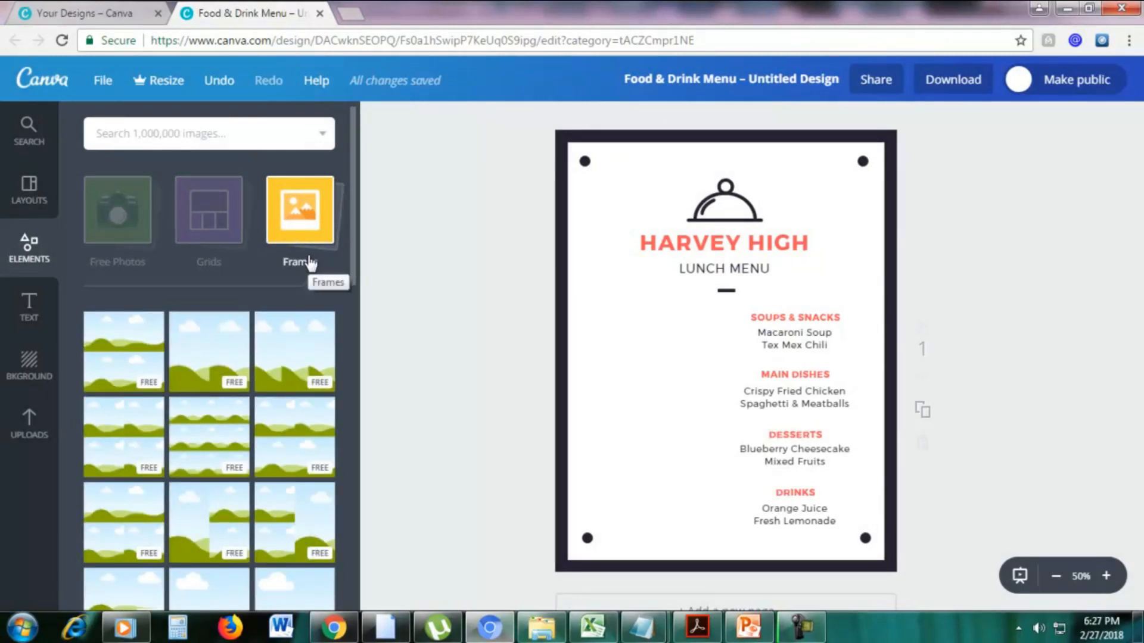
pyautogui.scroll(-5, 309, 262)
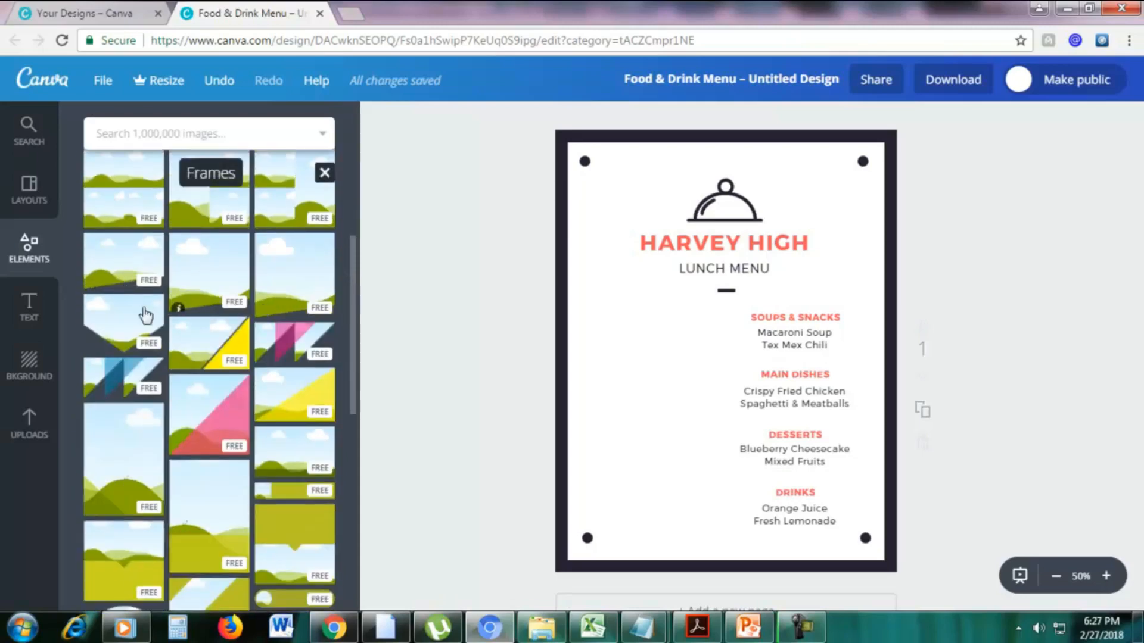
pyautogui.scroll(-5, 211, 403)
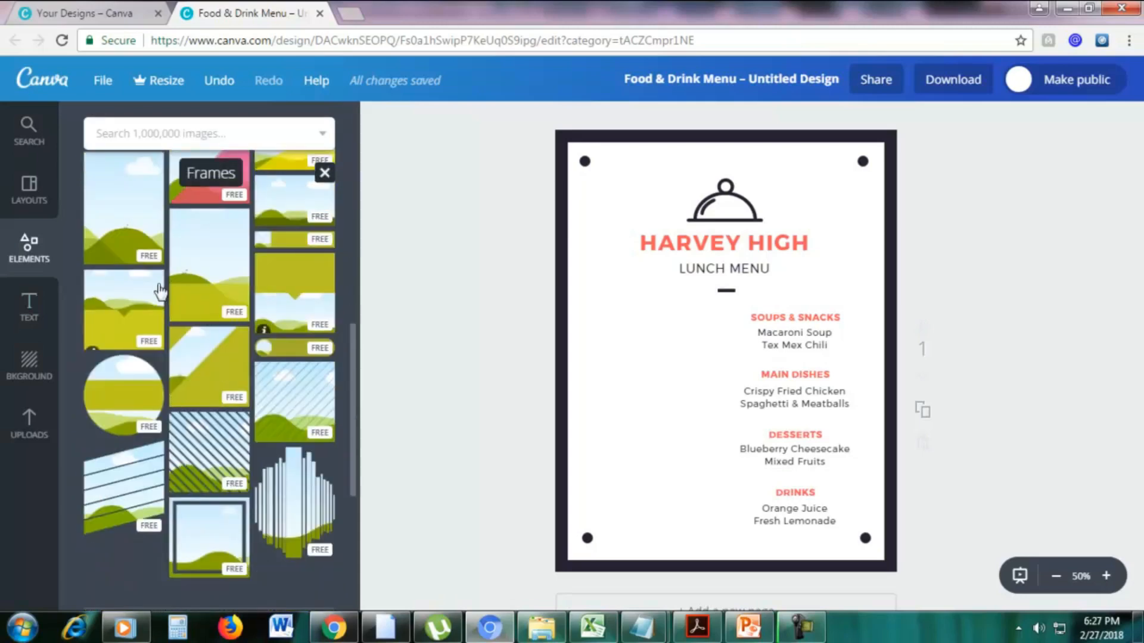
pyautogui.scroll(-10, 243, 287)
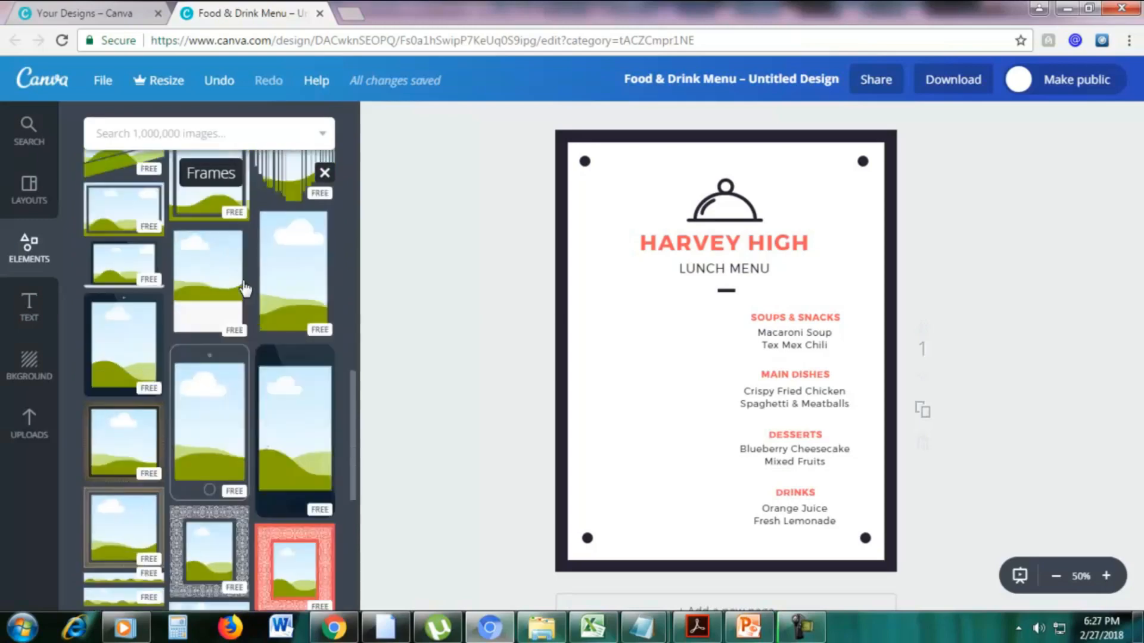
pyautogui.scroll(-8, 243, 287)
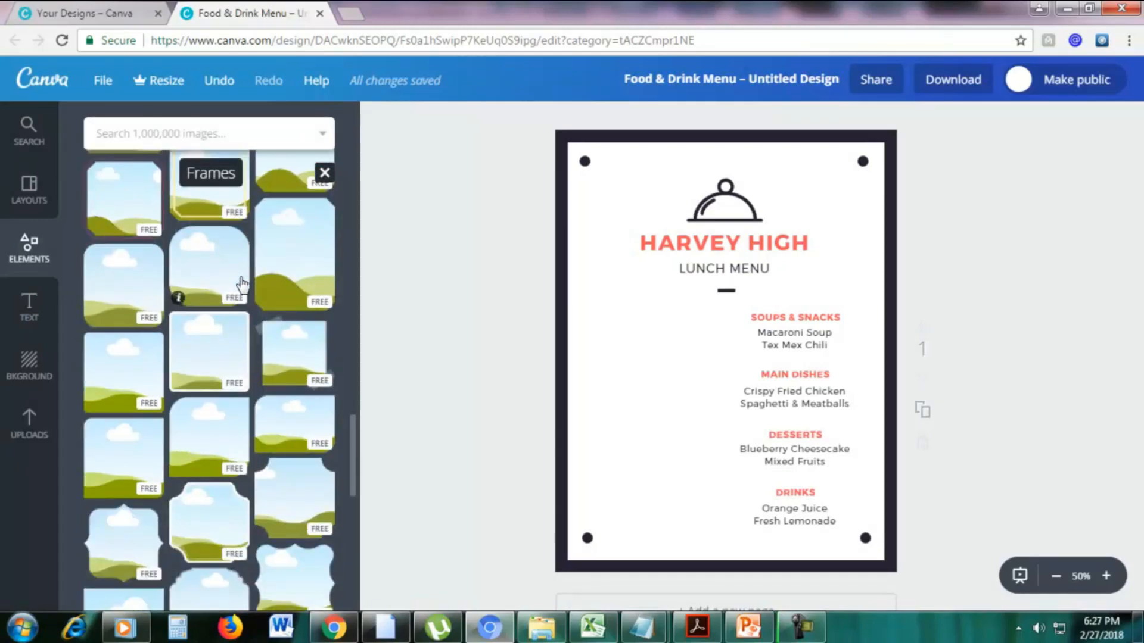
pyautogui.scroll(-5, 241, 284)
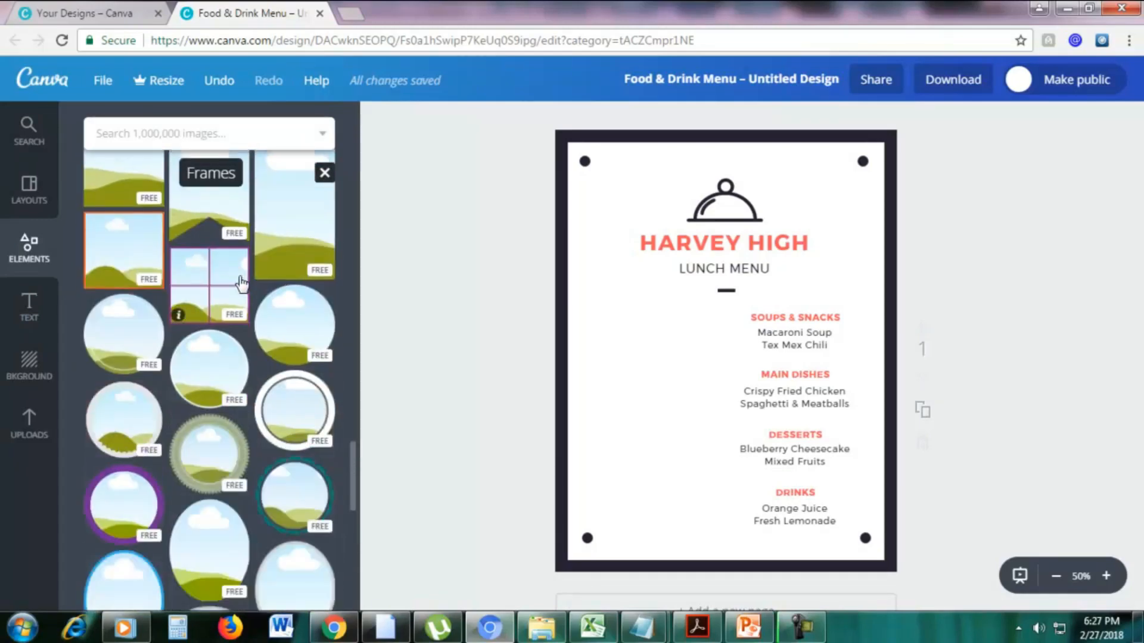
pyautogui.moveTo(294, 325); pyautogui.dragTo(685, 331)
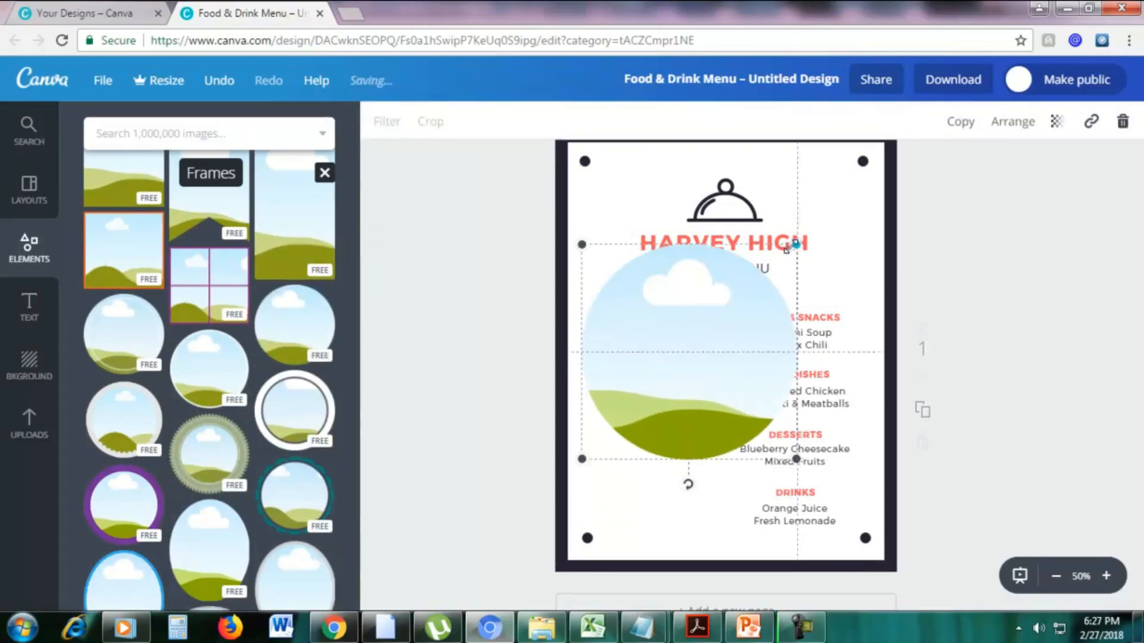
pyautogui.moveTo(795, 243); pyautogui.dragTo(684, 358)
pyautogui.moveTo(646, 403); pyautogui.dragTo(662, 342)
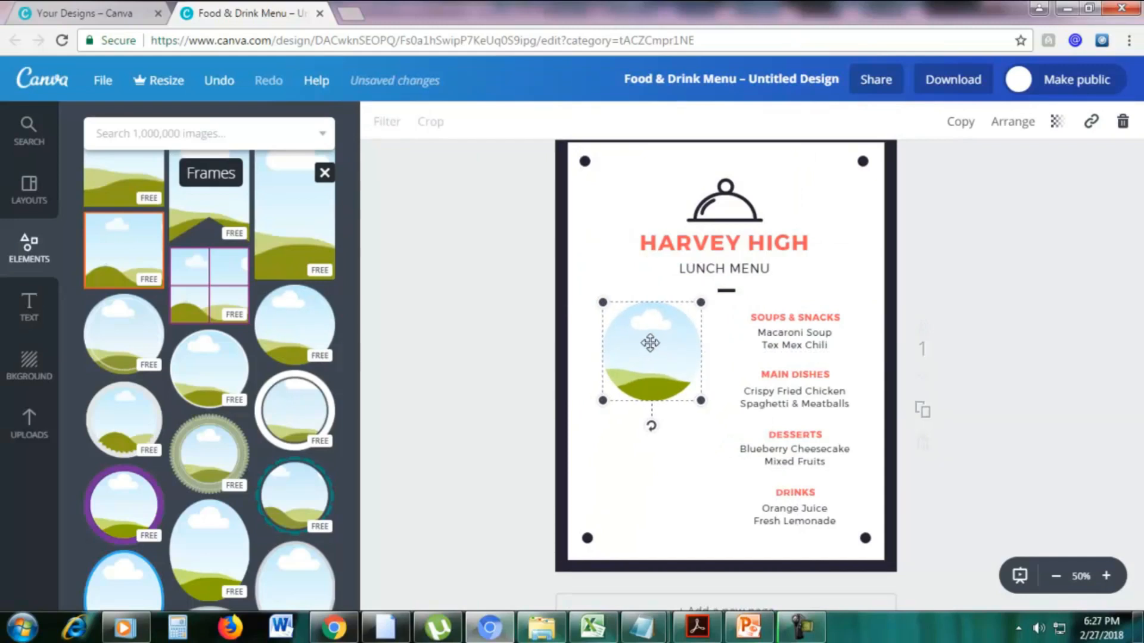
# Duplicate the circular frame and align the copy directly below the original, beside the Desserts and Drinks sections.
pyautogui.click(960, 121)
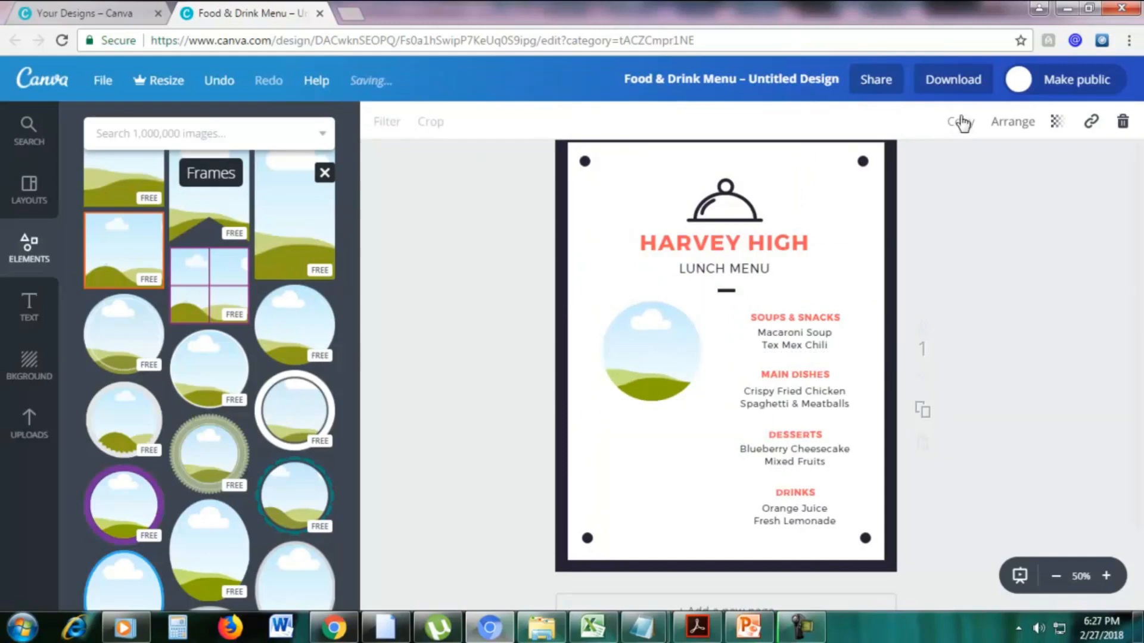
pyautogui.moveTo(673, 370); pyautogui.dragTo(660, 473)
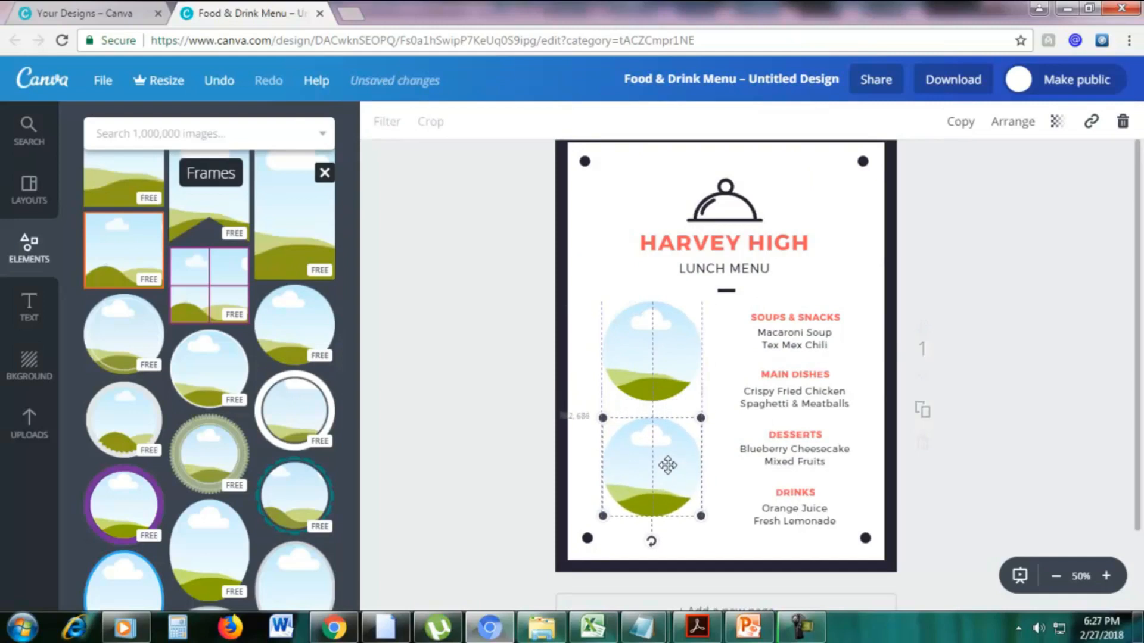
pyautogui.click(1068, 375)
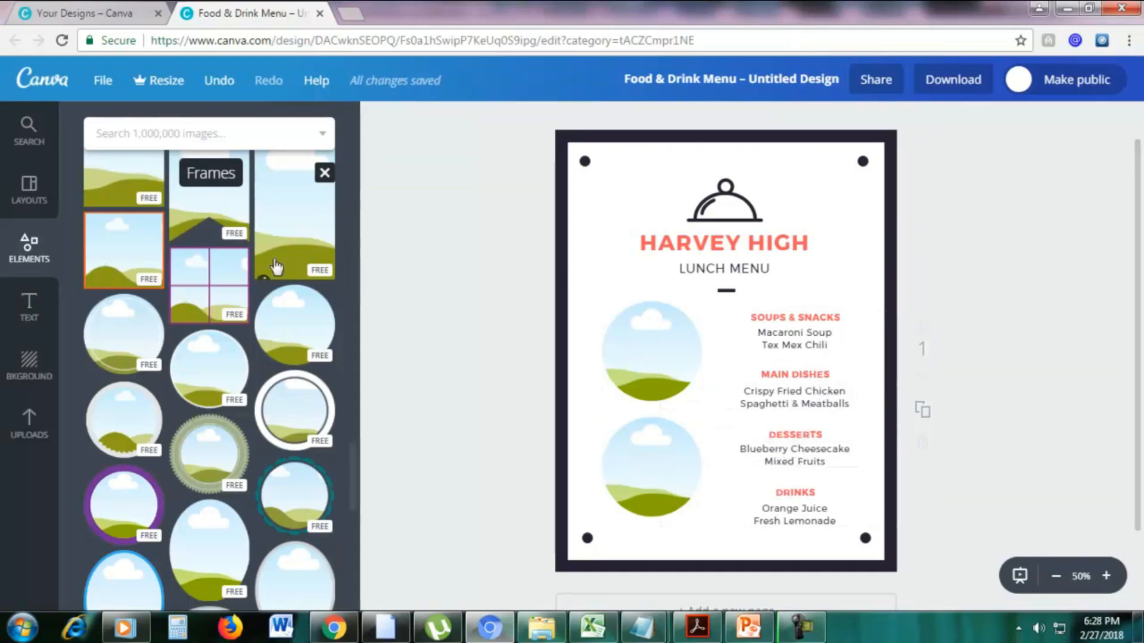
# Search Canva's image library for "fried chicken" and look through the results for a suitable free photo.
pyautogui.click(181, 141)
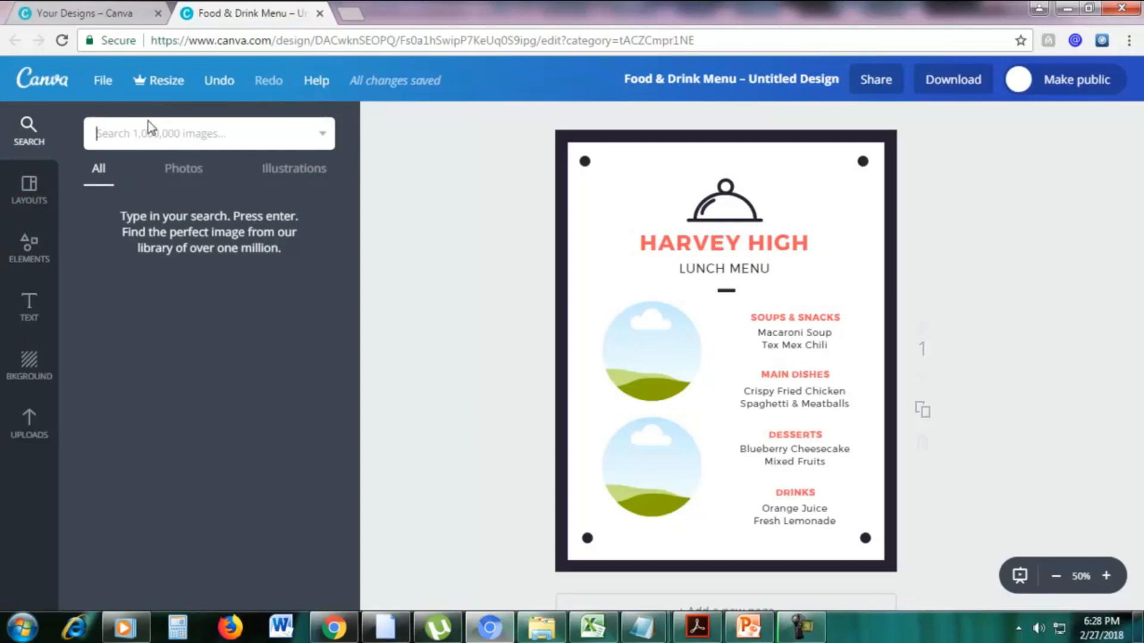
pyautogui.write('frie')
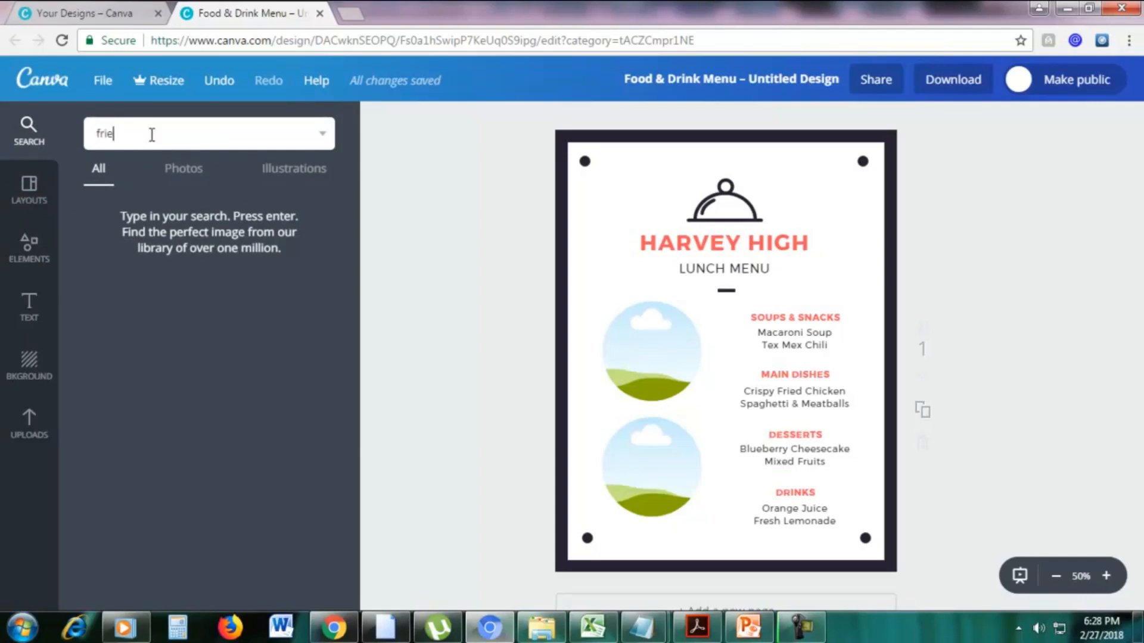
pyautogui.write('d chicken')
pyautogui.press('Return')
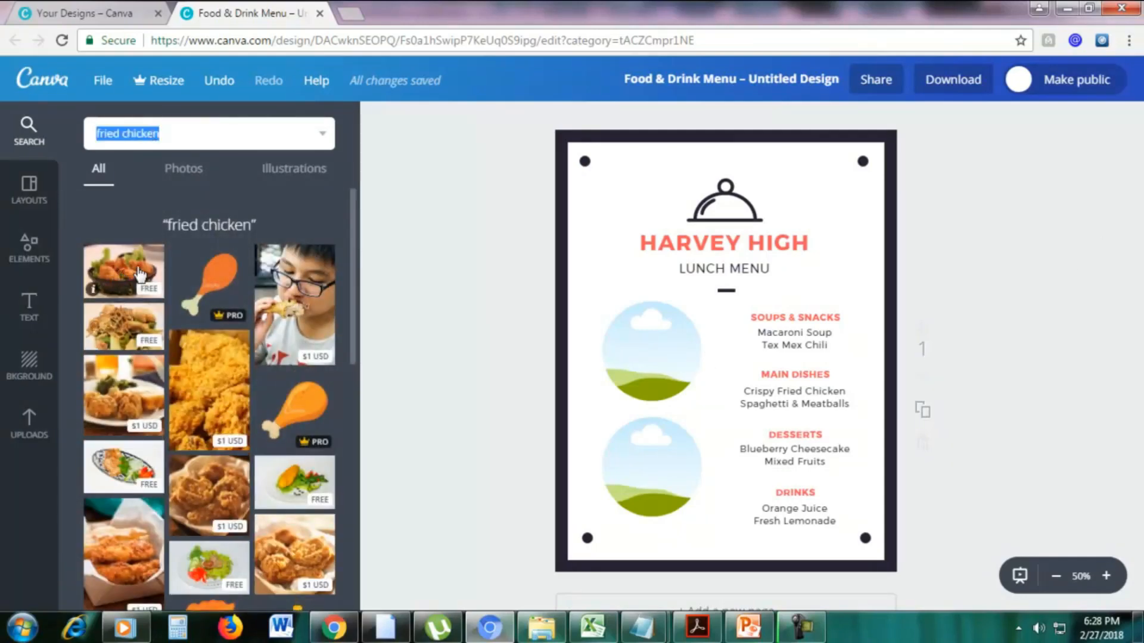
pyautogui.scroll(-1, 140, 274)
pyautogui.scroll(1, 139, 274)
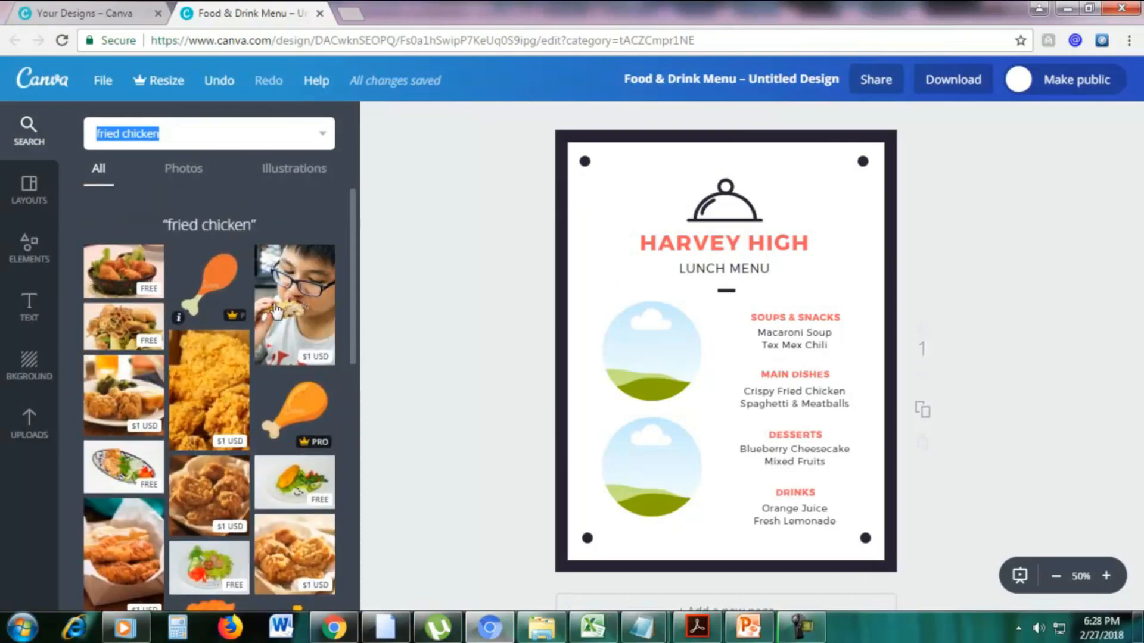
pyautogui.scroll(-3, 276, 311)
pyautogui.scroll(-3, 240, 360)
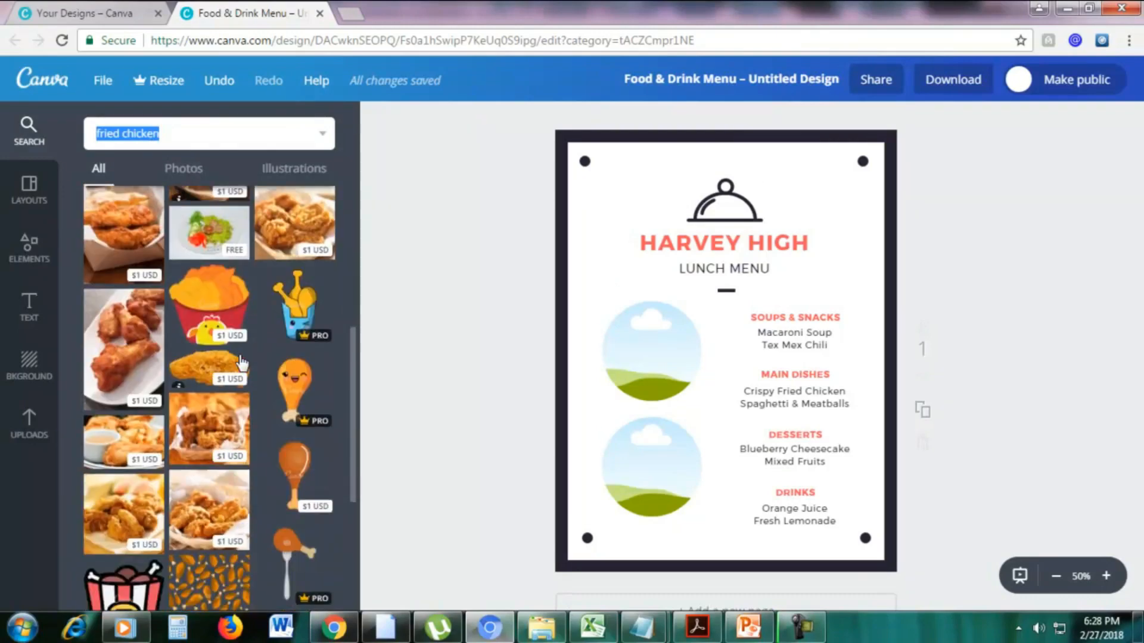
pyautogui.scroll(6, 241, 362)
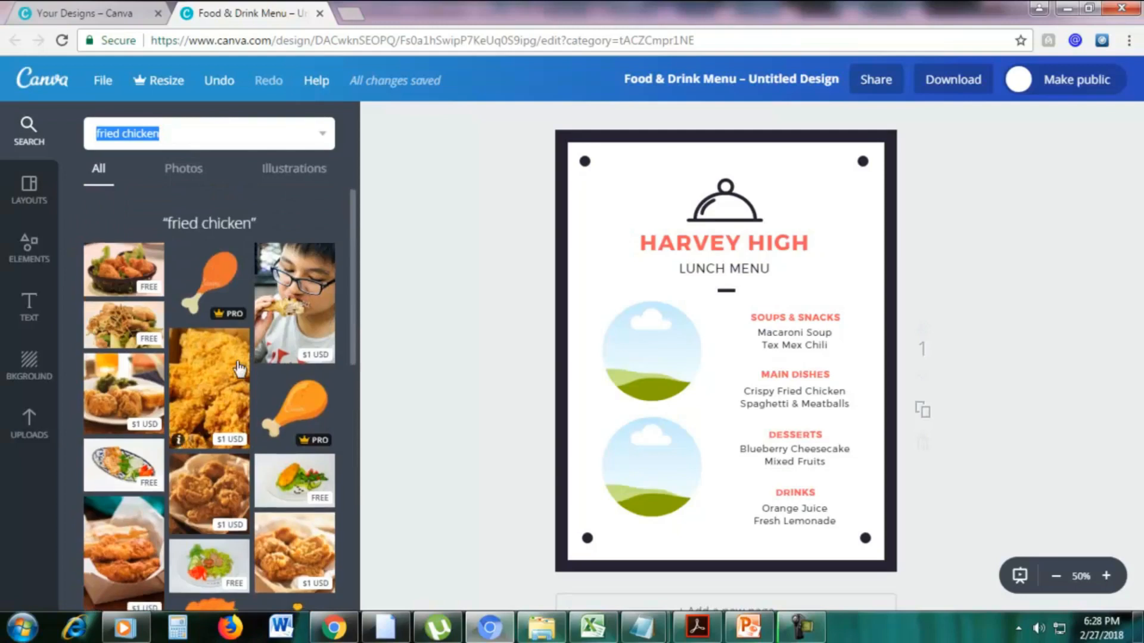
pyautogui.scroll(-1, 239, 368)
pyautogui.scroll(1, 239, 369)
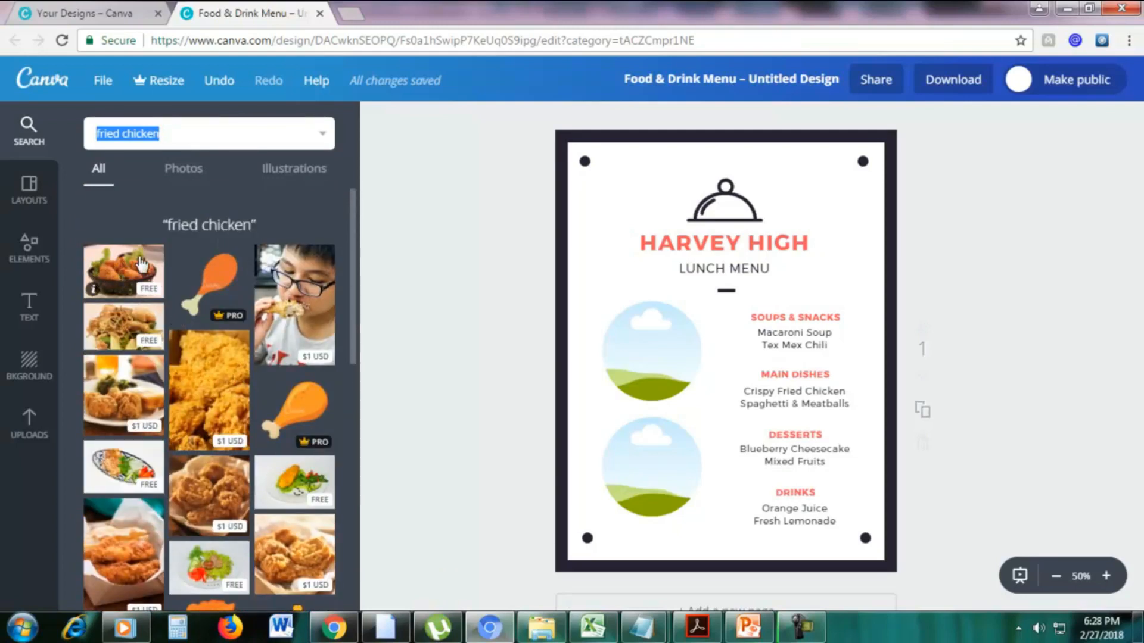
# Search Pixabay in a new browser tab for "fried chicken", look through the free images, and return to the Canva menu design.
pyautogui.click(357, 8)
pyautogui.write('pixabay.com')
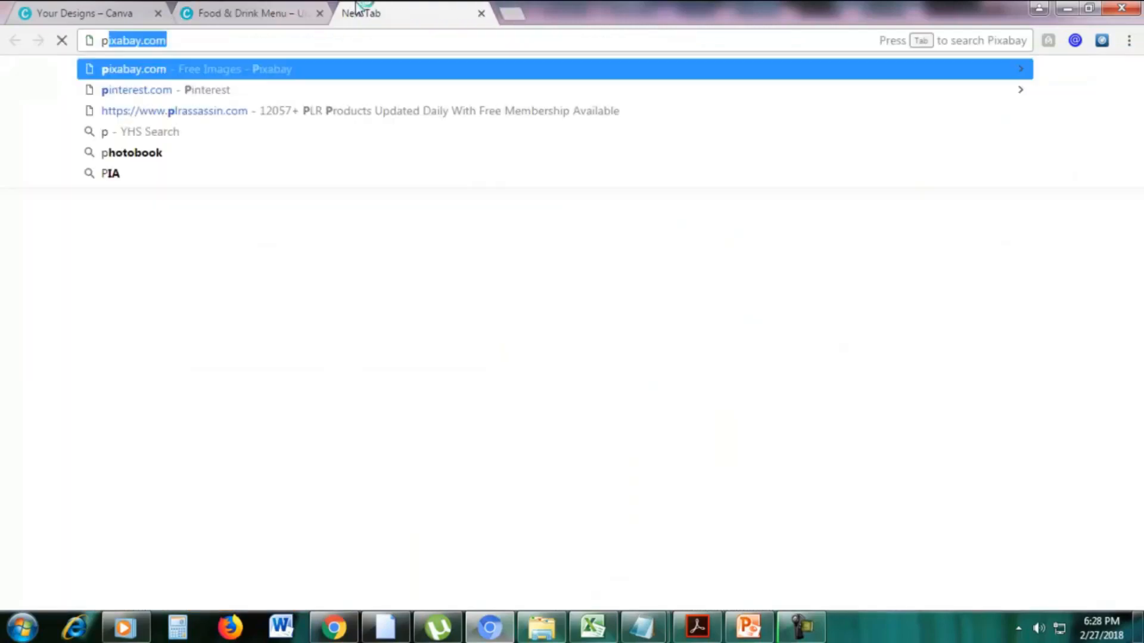
pyautogui.press('Return')
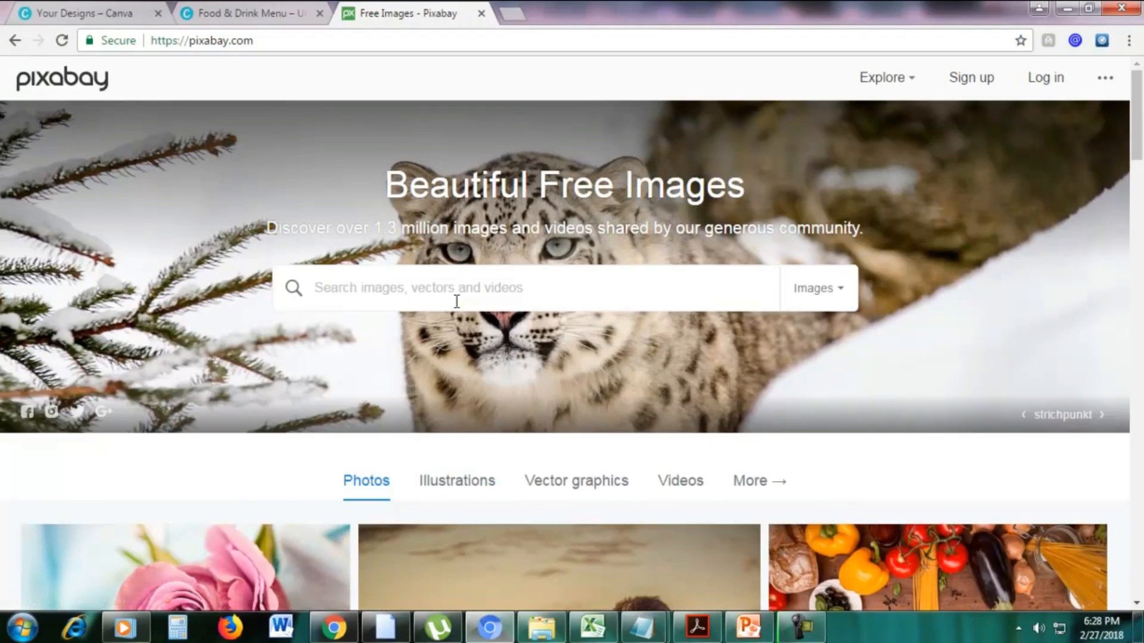
pyautogui.write('frie')
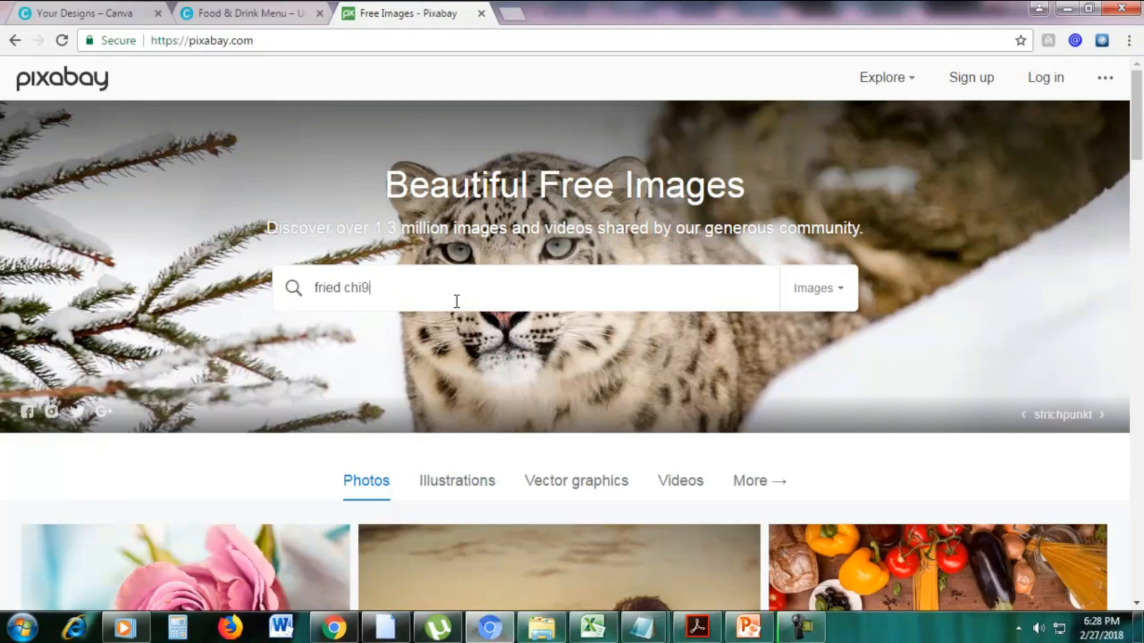
pyautogui.write('d chicken')
pyautogui.press('Return')
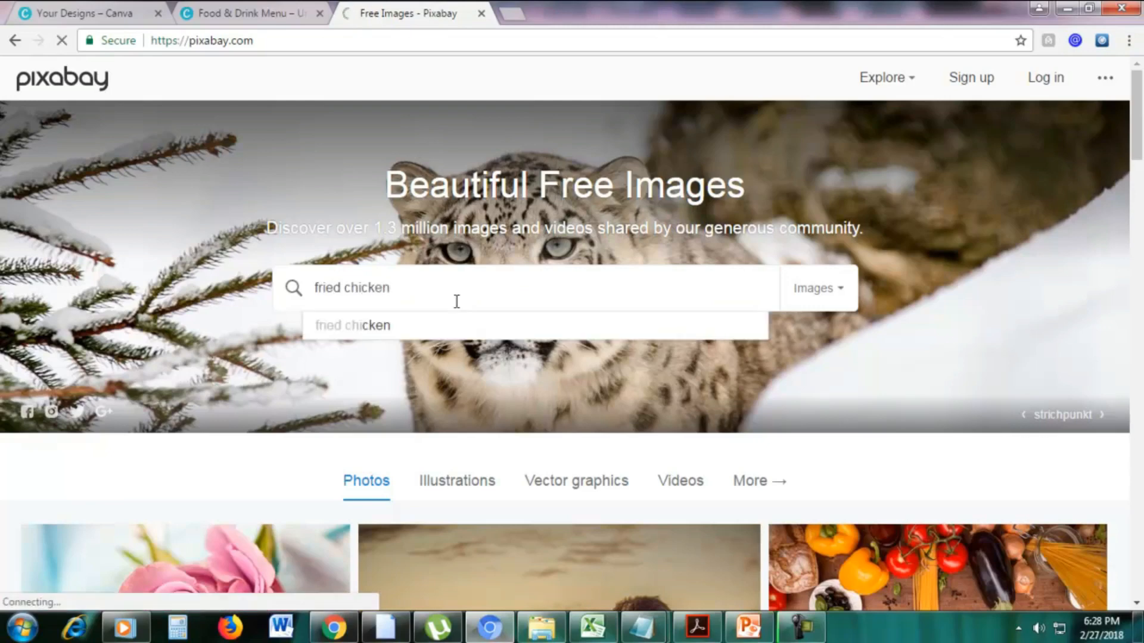
pyautogui.scroll(-9, 1082, 329)
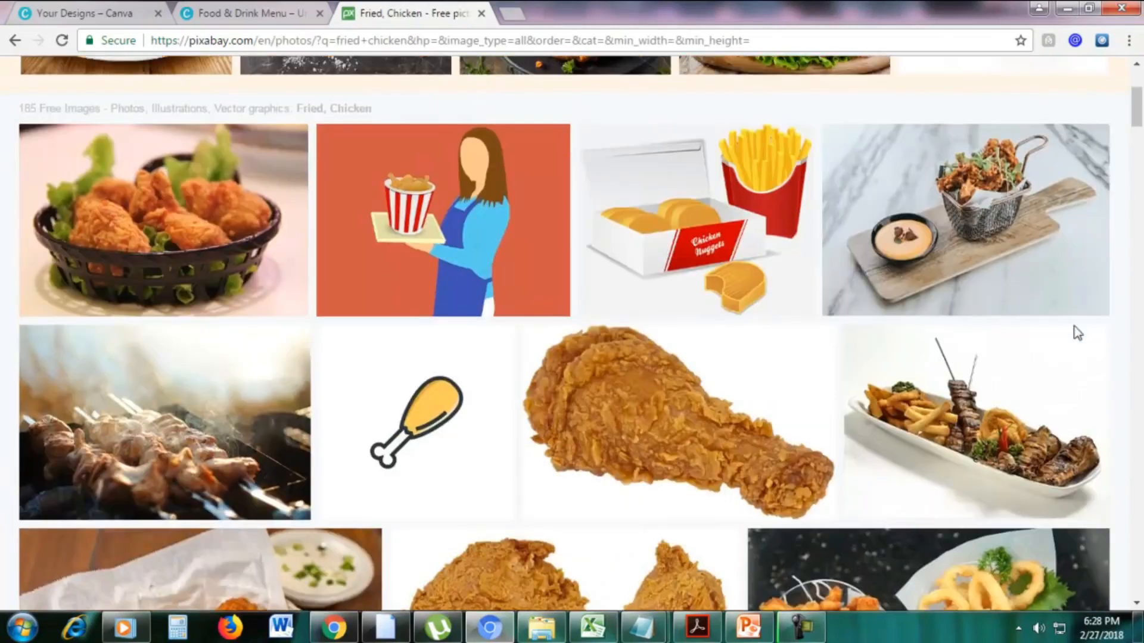
pyautogui.scroll(-13, 439, 253)
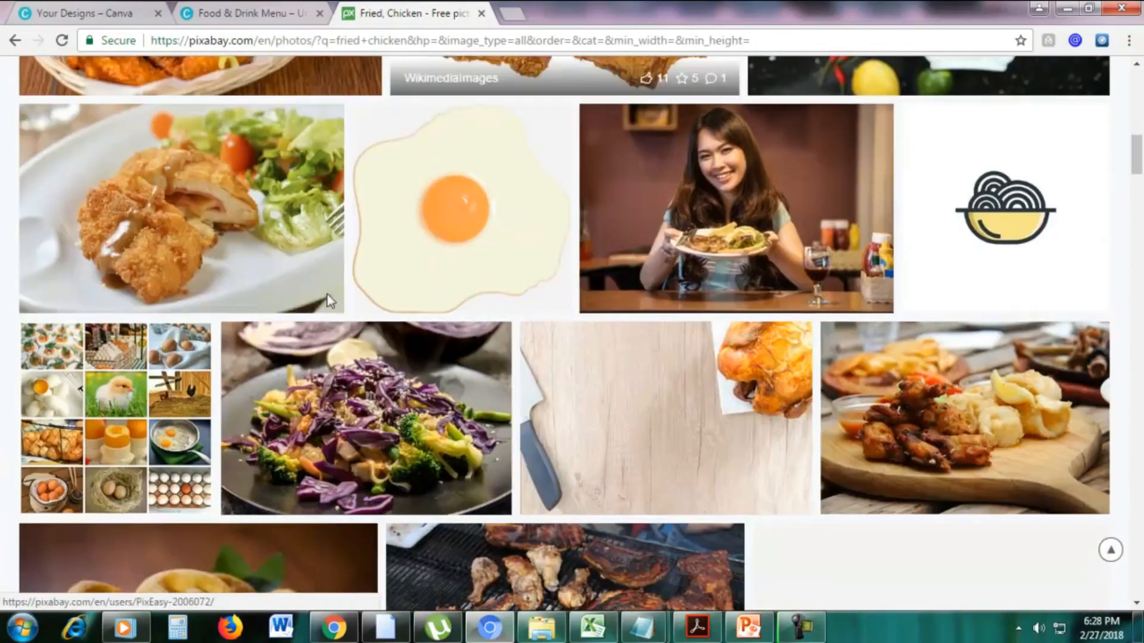
pyautogui.scroll(16, 381, 312)
pyautogui.scroll(5, 377, 306)
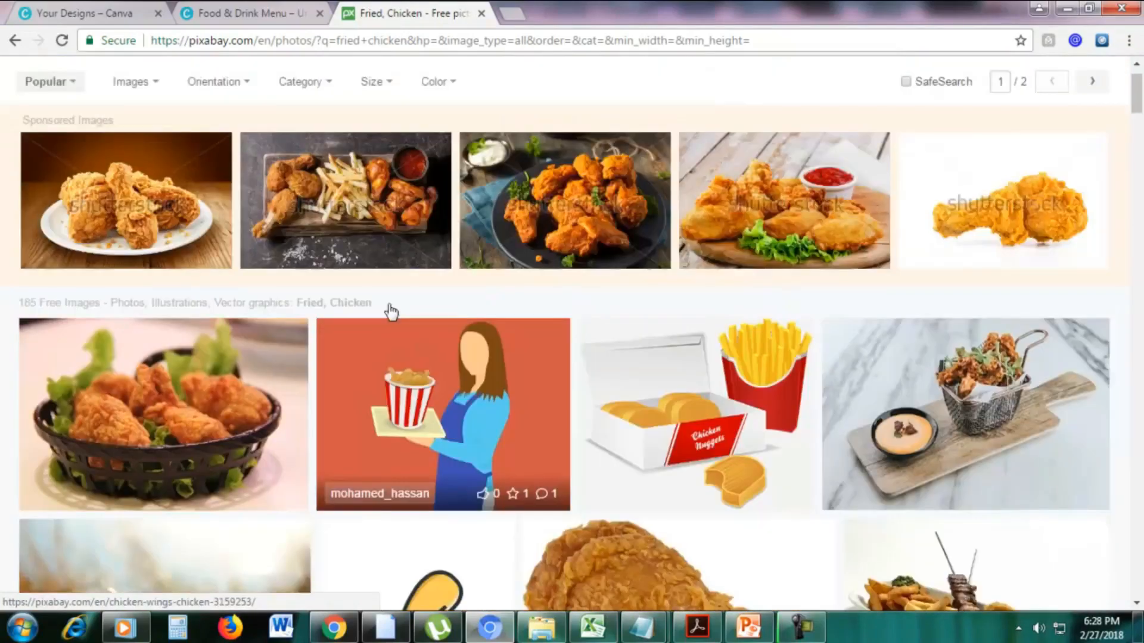
pyautogui.click(242, 8)
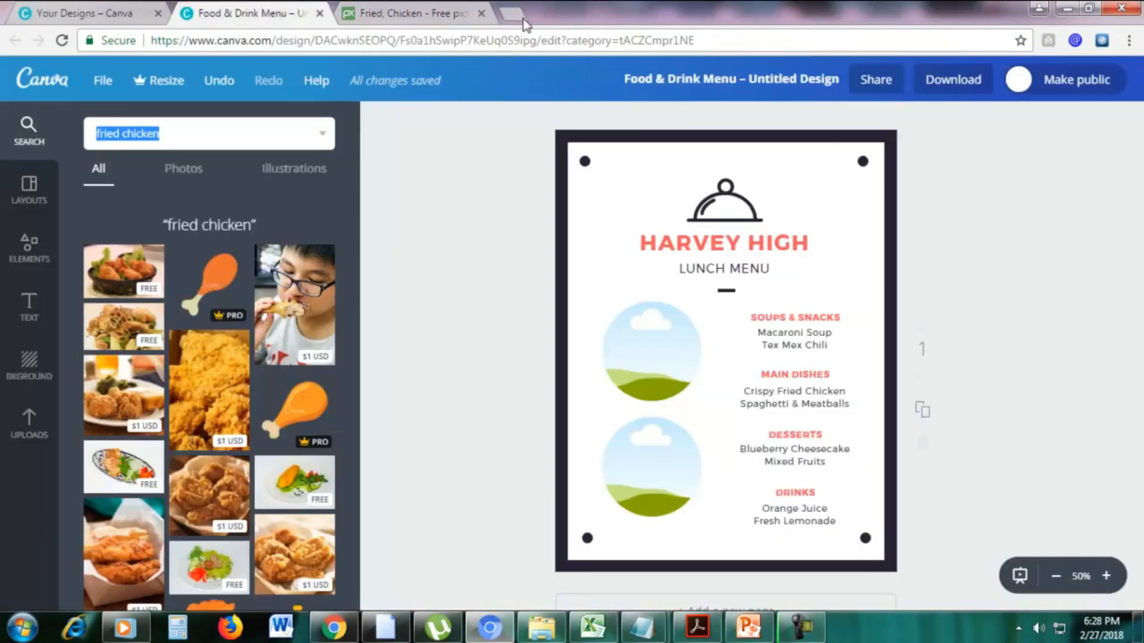
pyautogui.click(481, 13)
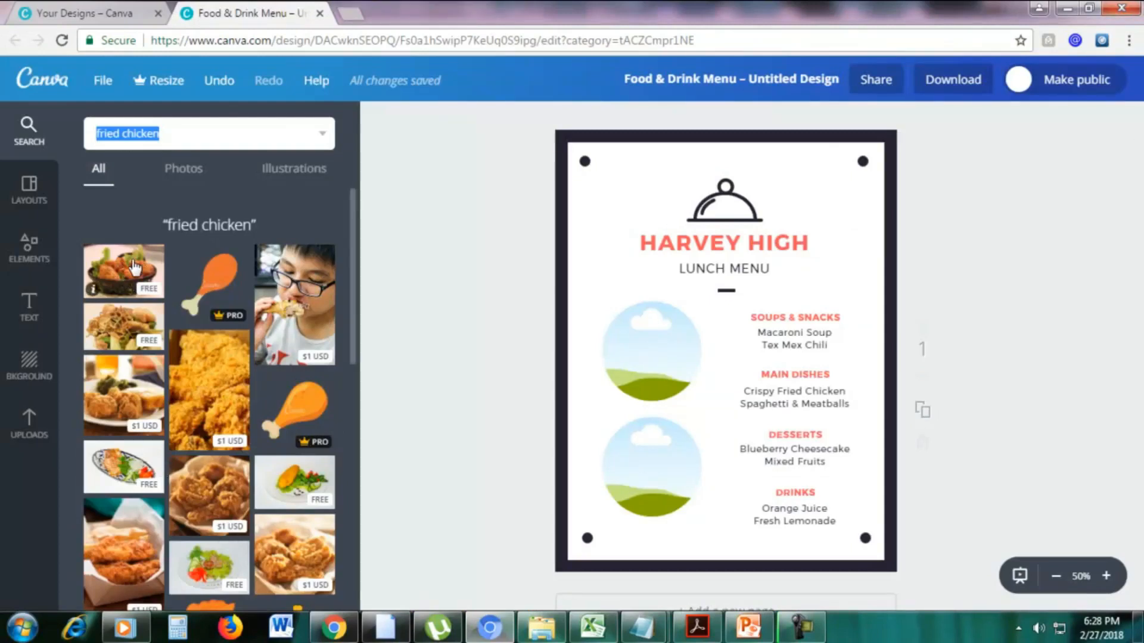
# Fill the upper circular frame with the free photo of fried chicken in a black basket.
pyautogui.moveTo(135, 268); pyautogui.dragTo(481, 329)
pyautogui.moveTo(616, 340); pyautogui.dragTo(655, 329)
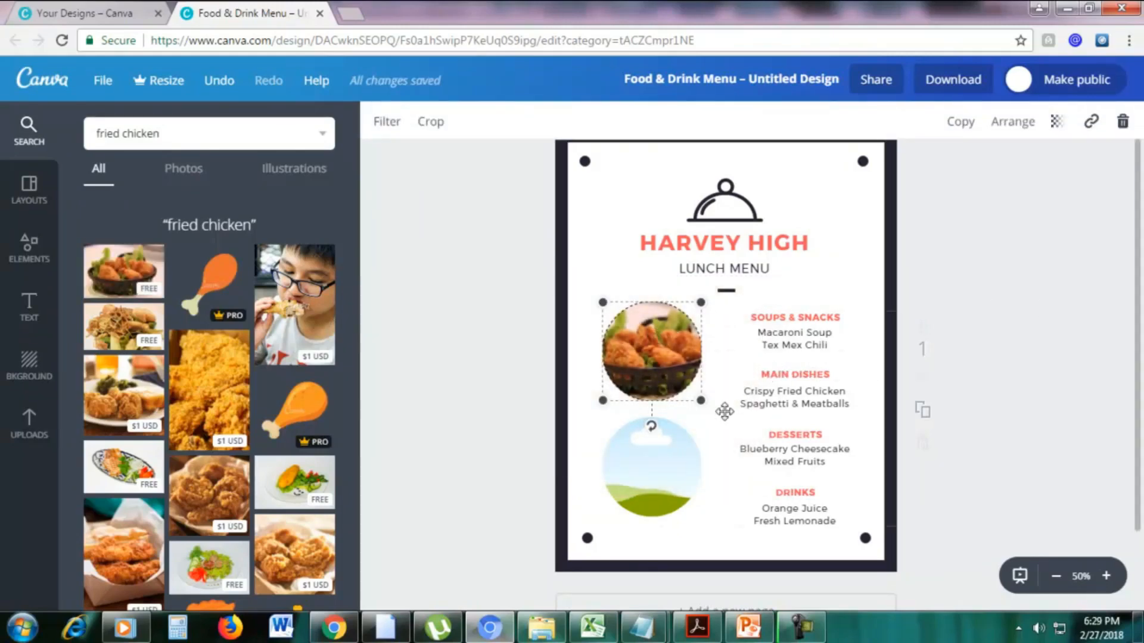
pyautogui.click(715, 434)
pyautogui.click(648, 344)
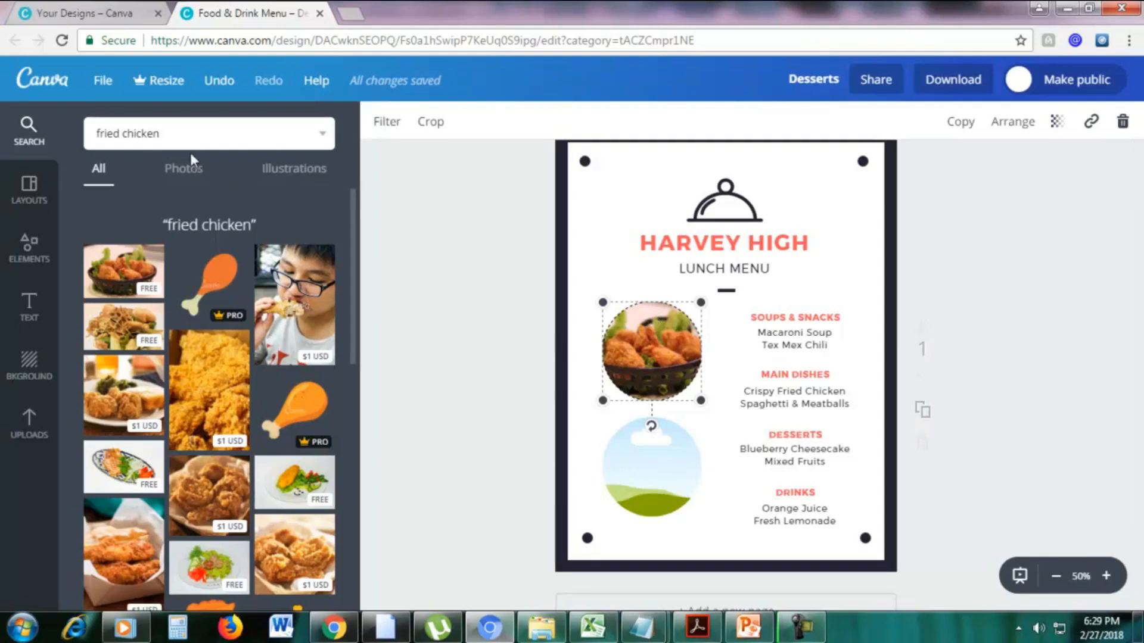
# Search the image library for "fruit" and fill the lower circular frame with the free photo of oranges and apples in a dark bowl.
pyautogui.tripleClick(172, 134)
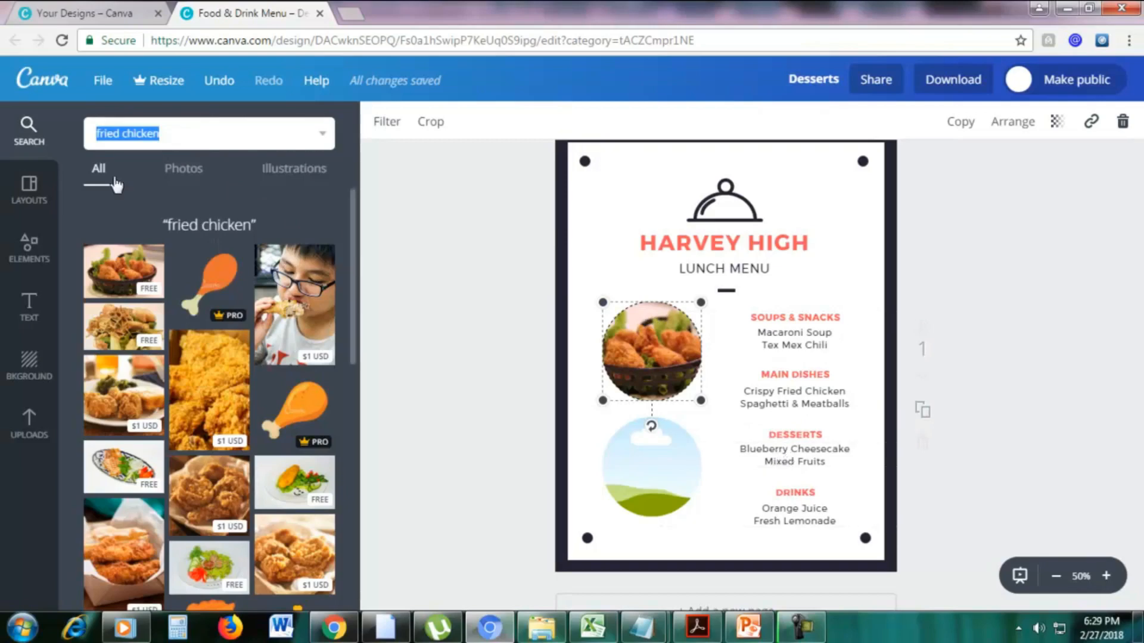
pyautogui.write('fruit')
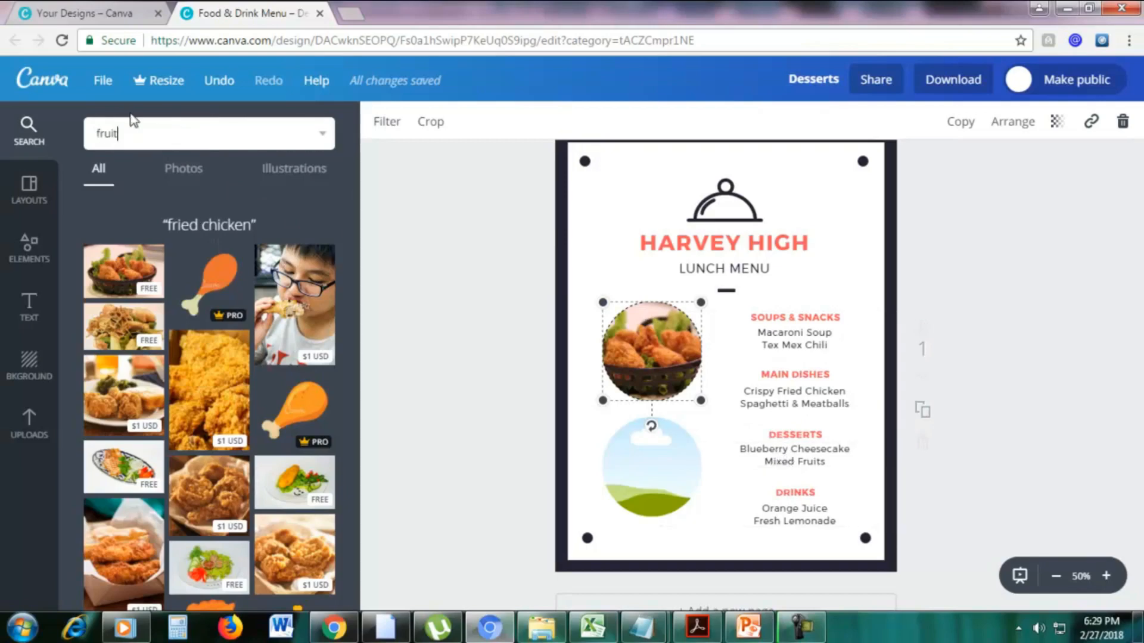
pyautogui.press('Return')
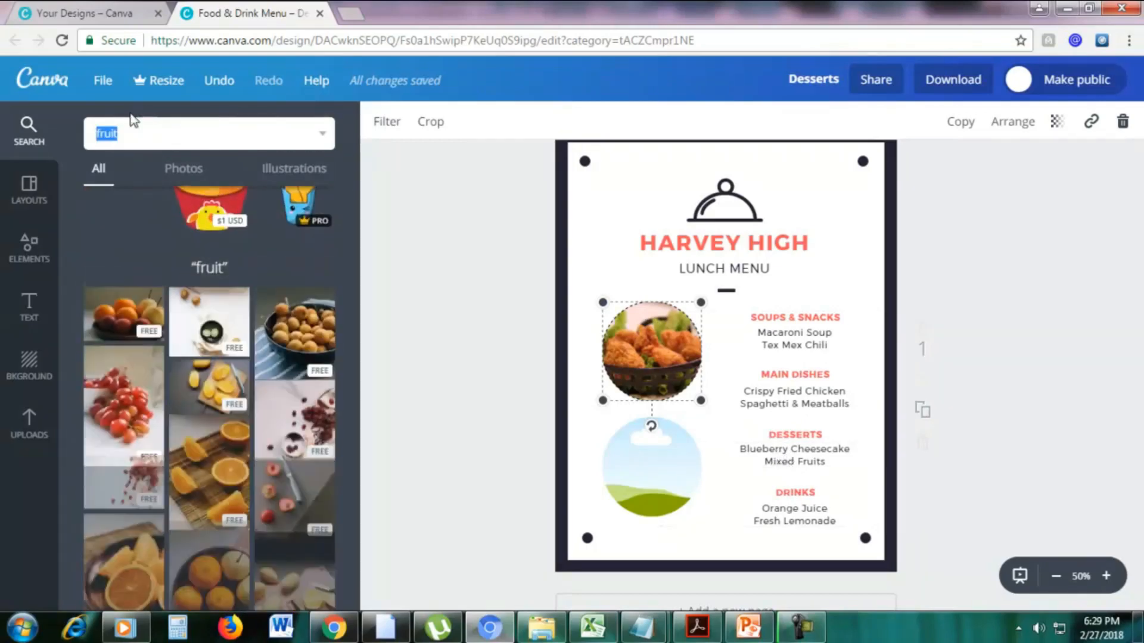
pyautogui.scroll(-3, 274, 322)
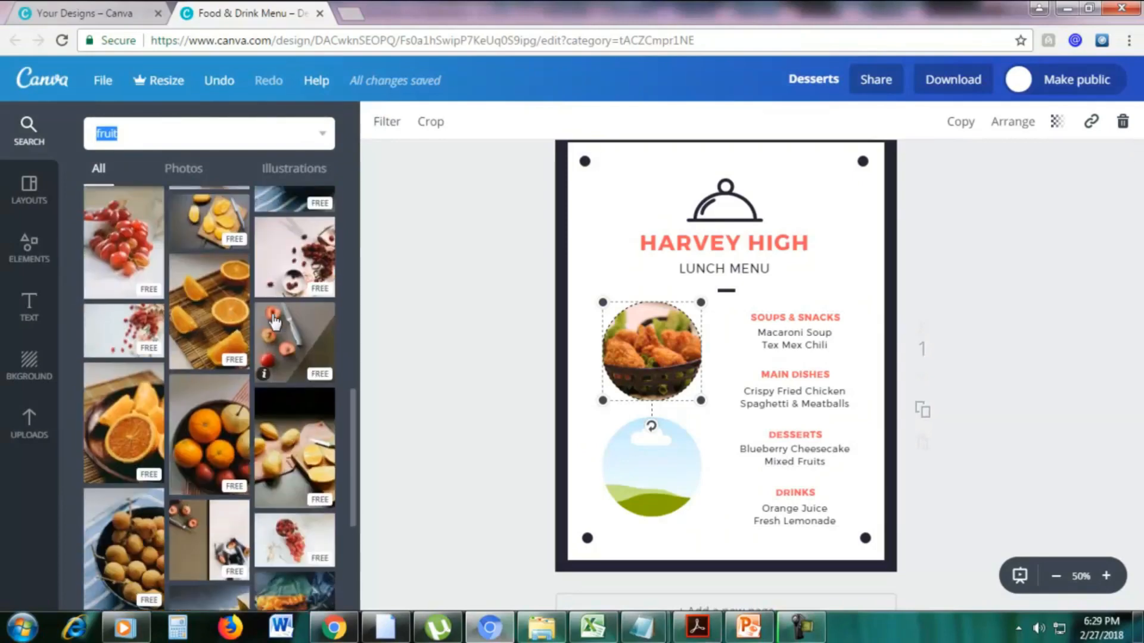
pyautogui.scroll(-2, 269, 324)
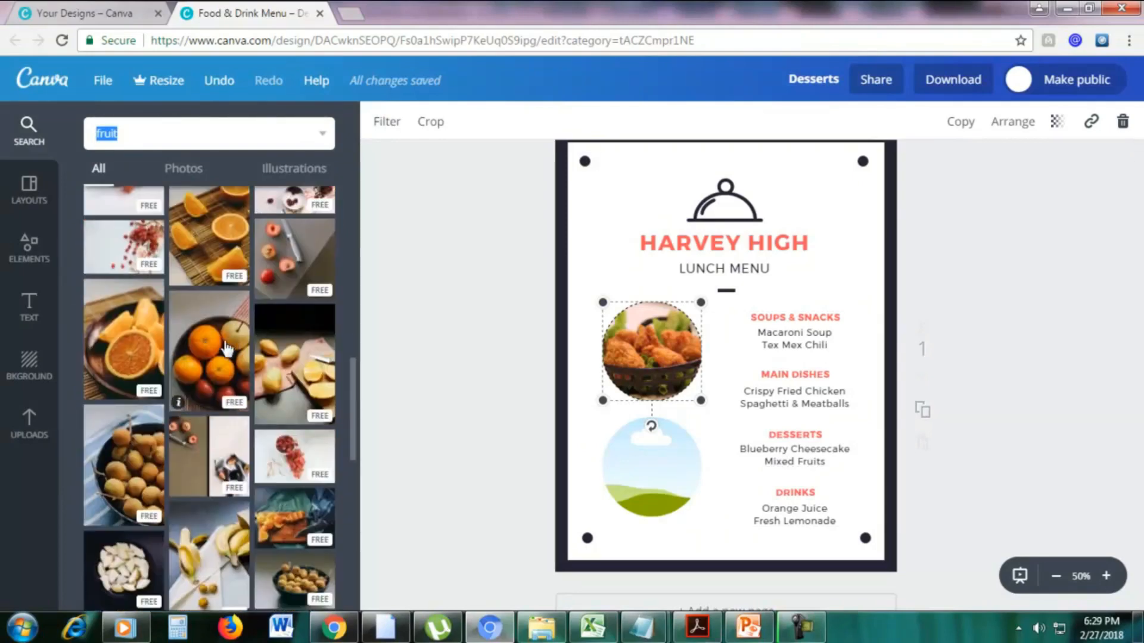
pyautogui.moveTo(227, 348); pyautogui.dragTo(637, 461)
pyautogui.click(1107, 314)
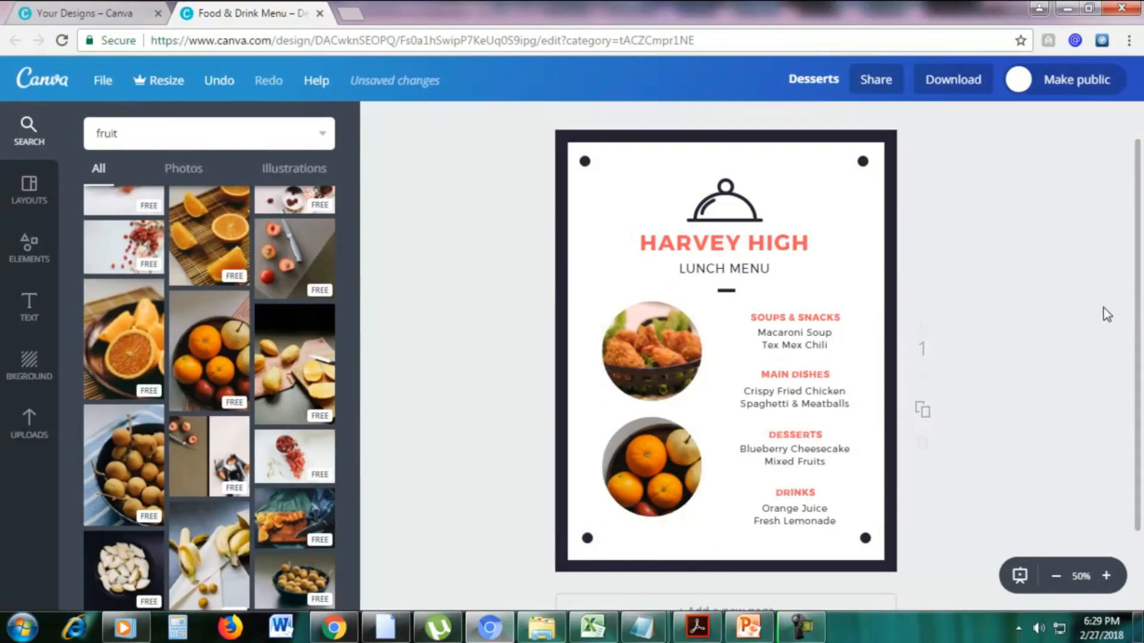
# Duplicate the finished lunch menu page as a second page.
pyautogui.scroll(-1, 1106, 314)
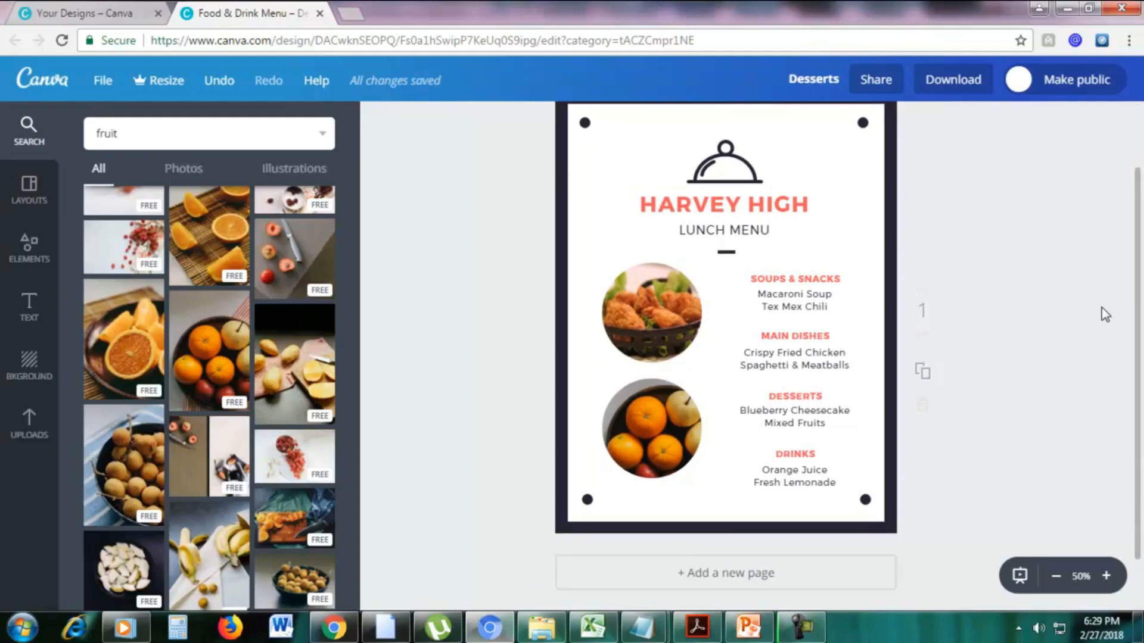
pyautogui.scroll(-1, 1106, 314)
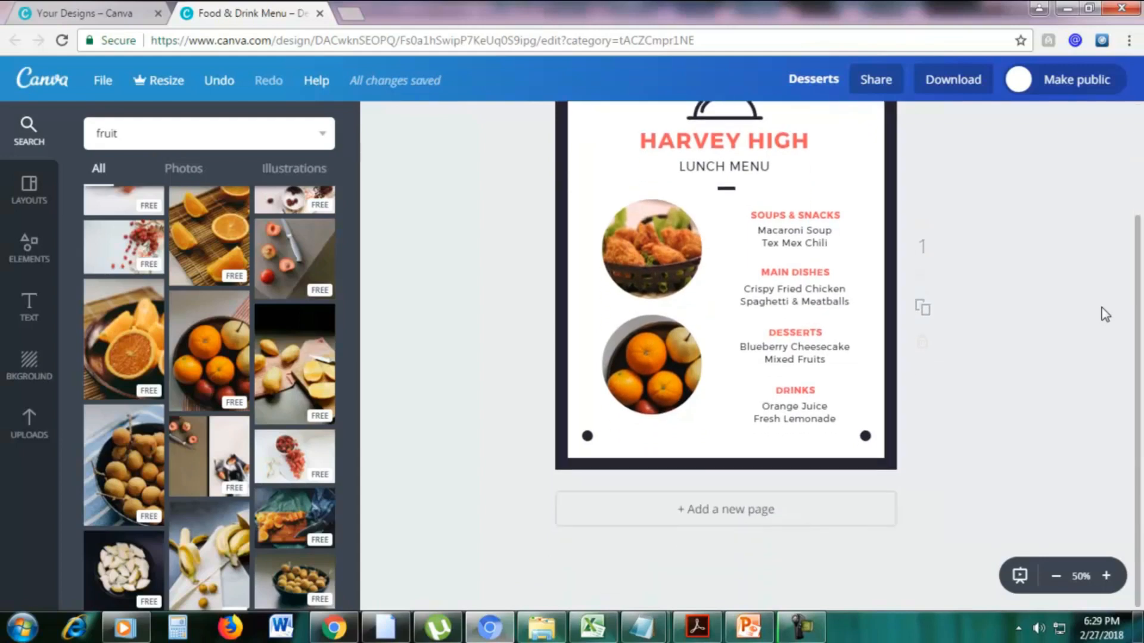
pyautogui.scroll(2, 1008, 316)
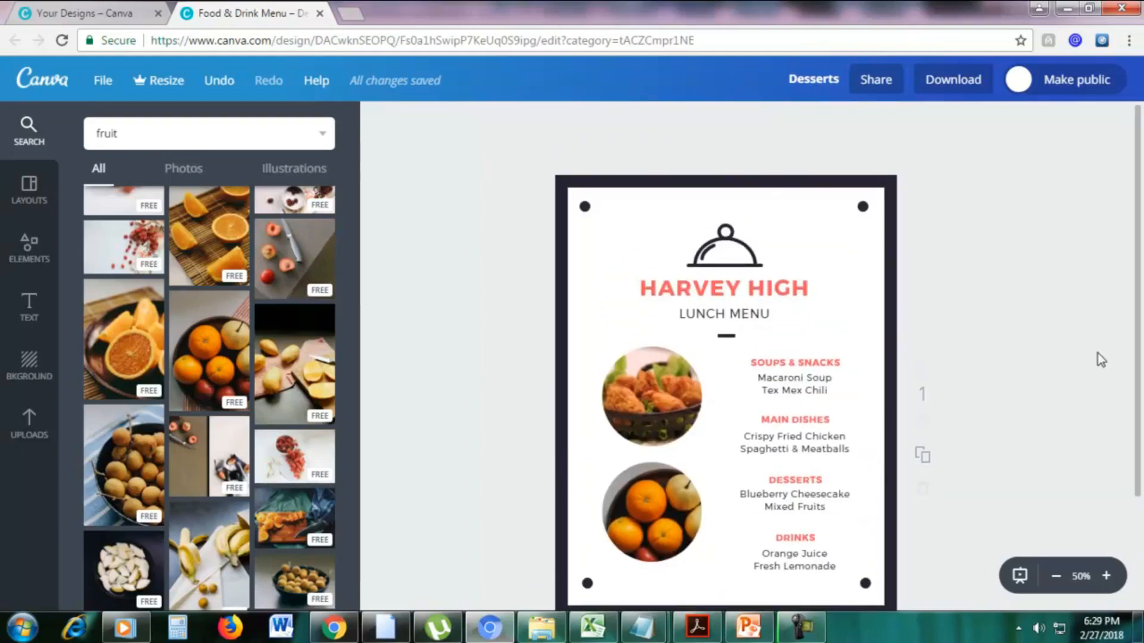
pyautogui.moveTo(1131, 347); pyautogui.dragTo(1138, 385)
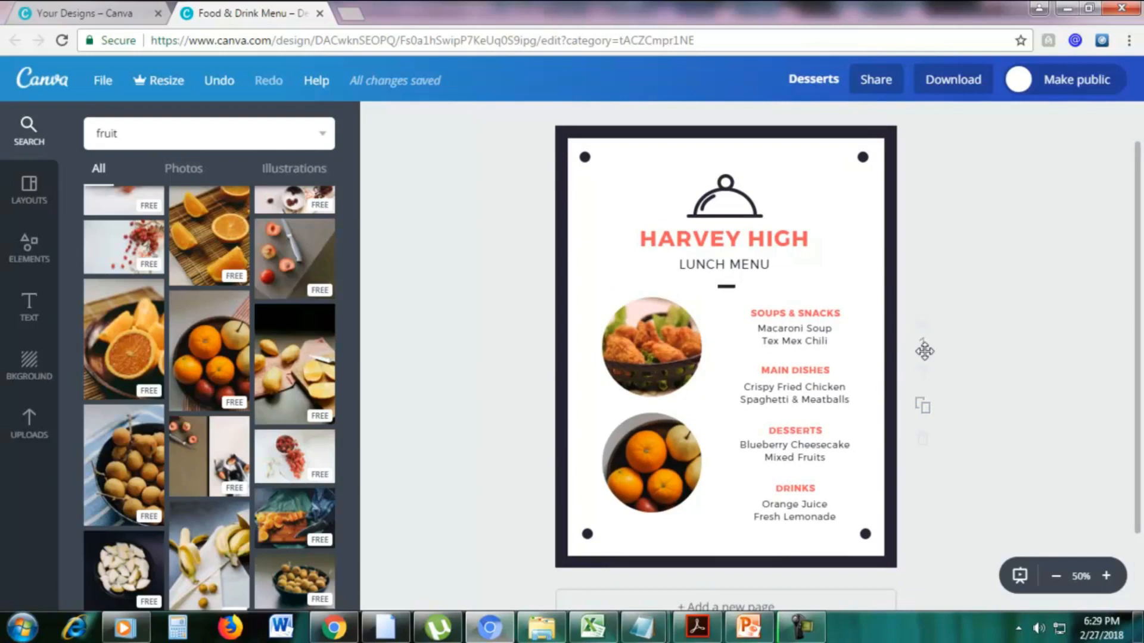
pyautogui.click(923, 409)
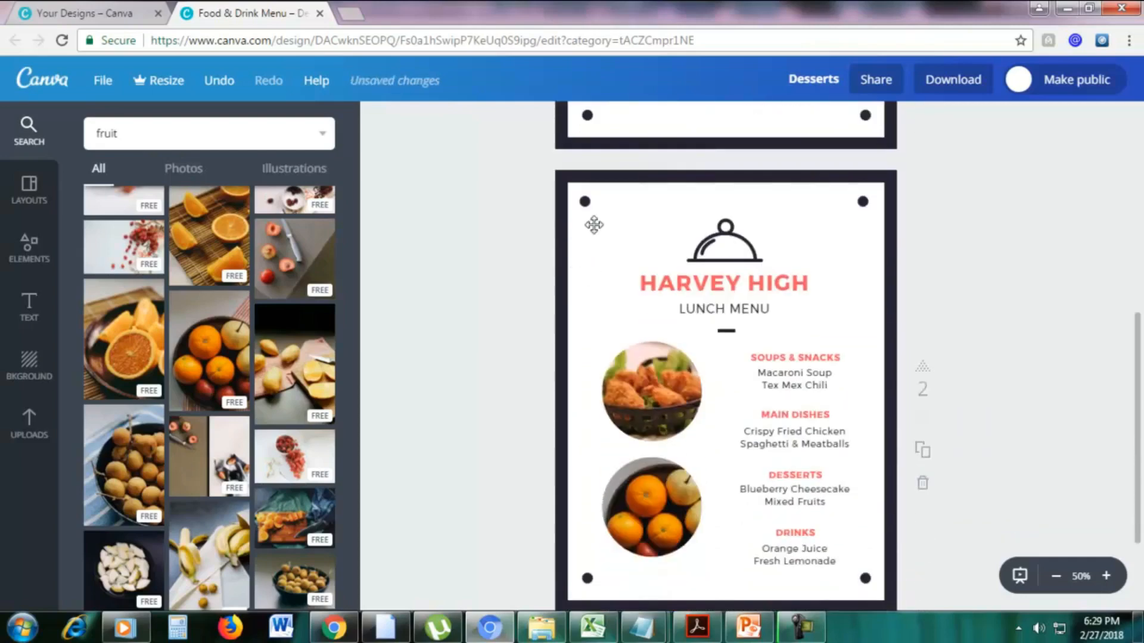
pyautogui.scroll(-2, 1142, 227)
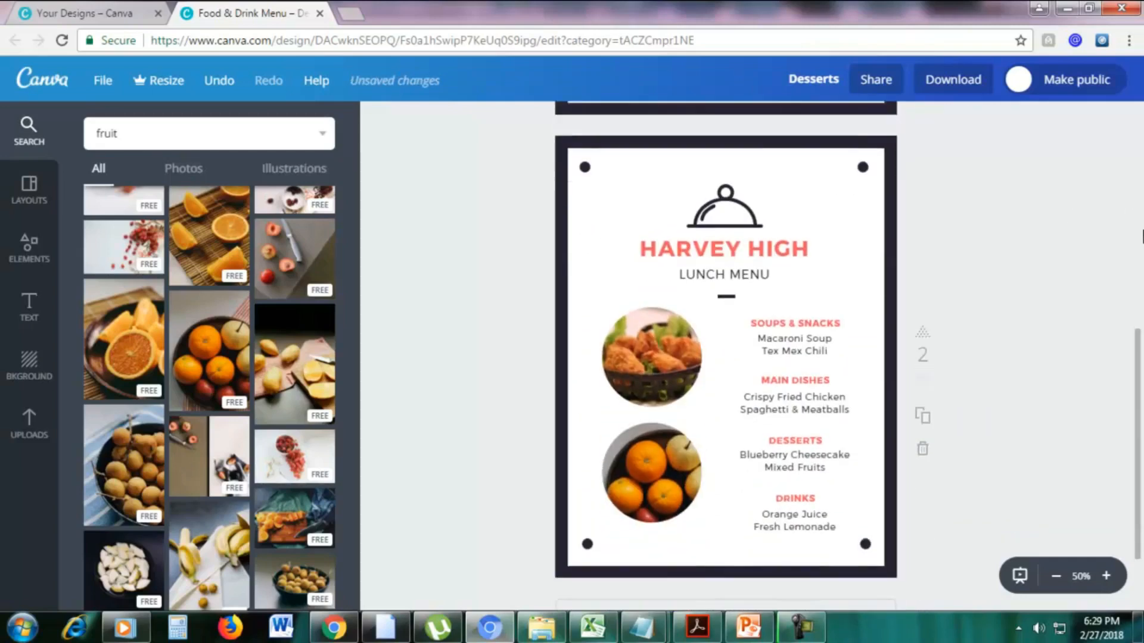
# Delete the fried chicken and fruit circular frames, including their photos, from the second page.
pyautogui.click(600, 314)
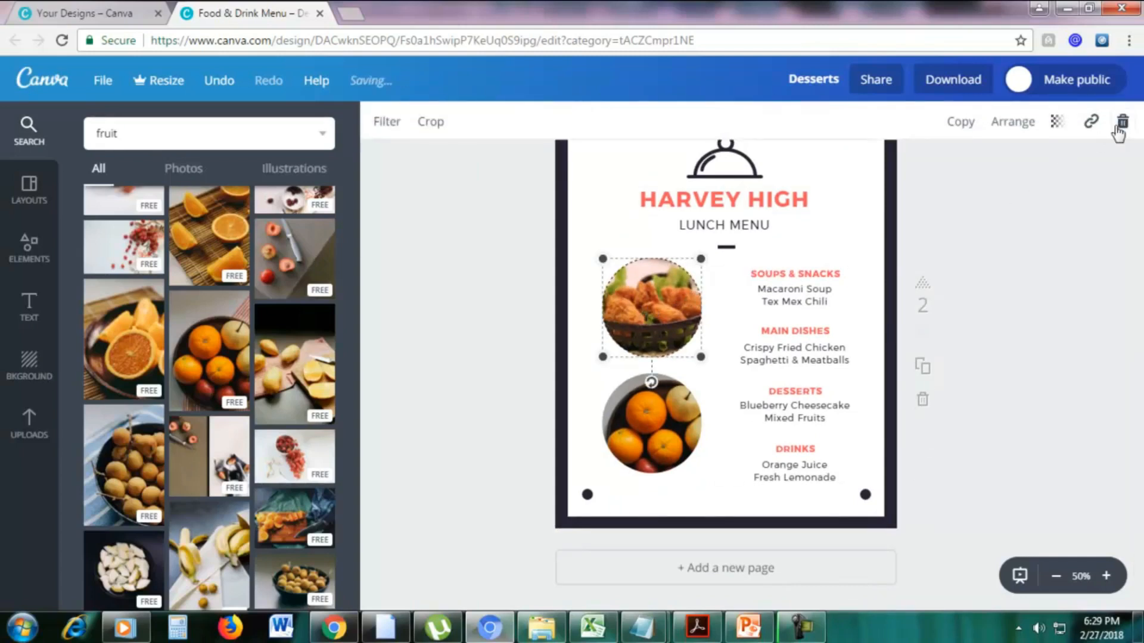
pyautogui.click(1122, 123)
pyautogui.click(1106, 198)
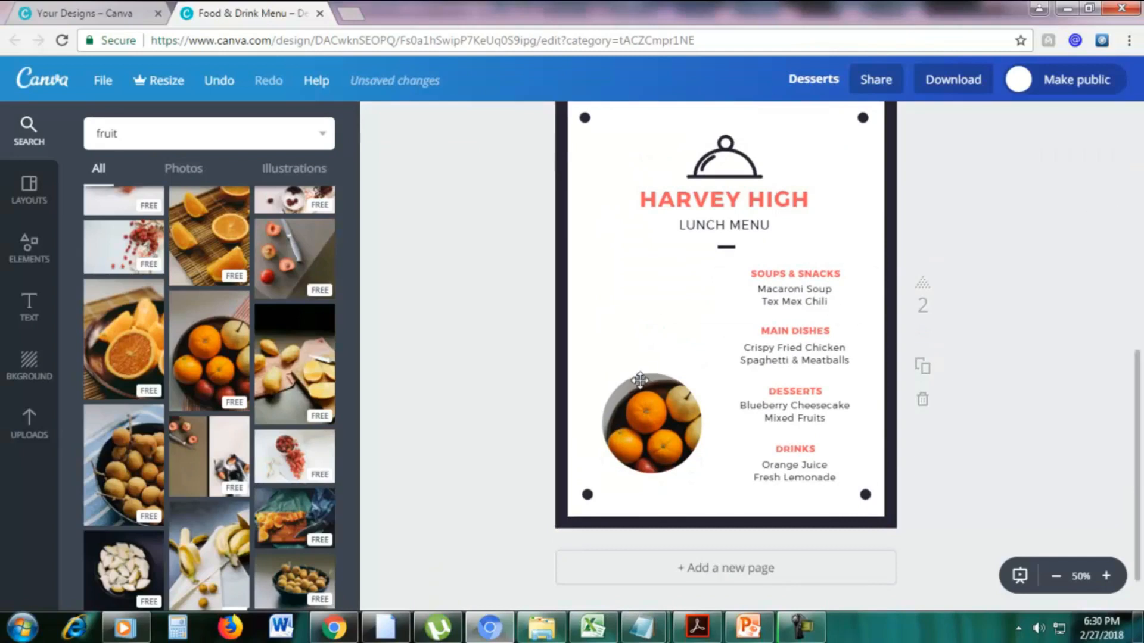
pyautogui.click(1122, 123)
pyautogui.click(1078, 200)
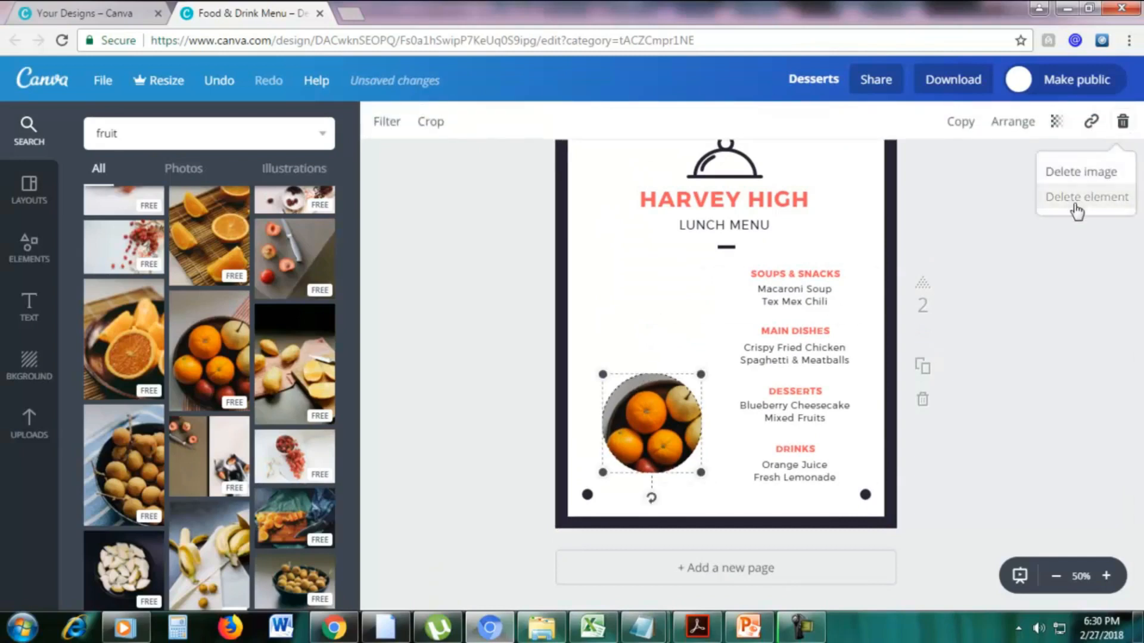
# Delete the whole grouped food list and the "Lunch Menu" subtitle from the second page.
pyautogui.click(812, 288)
pyautogui.click(1122, 120)
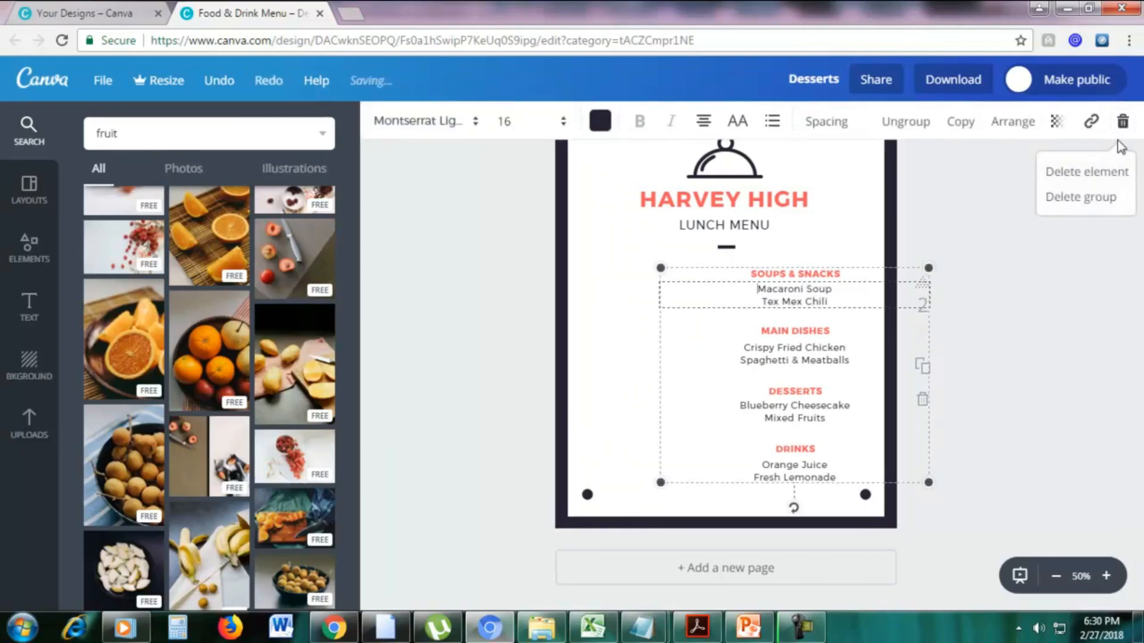
pyautogui.click(1030, 198)
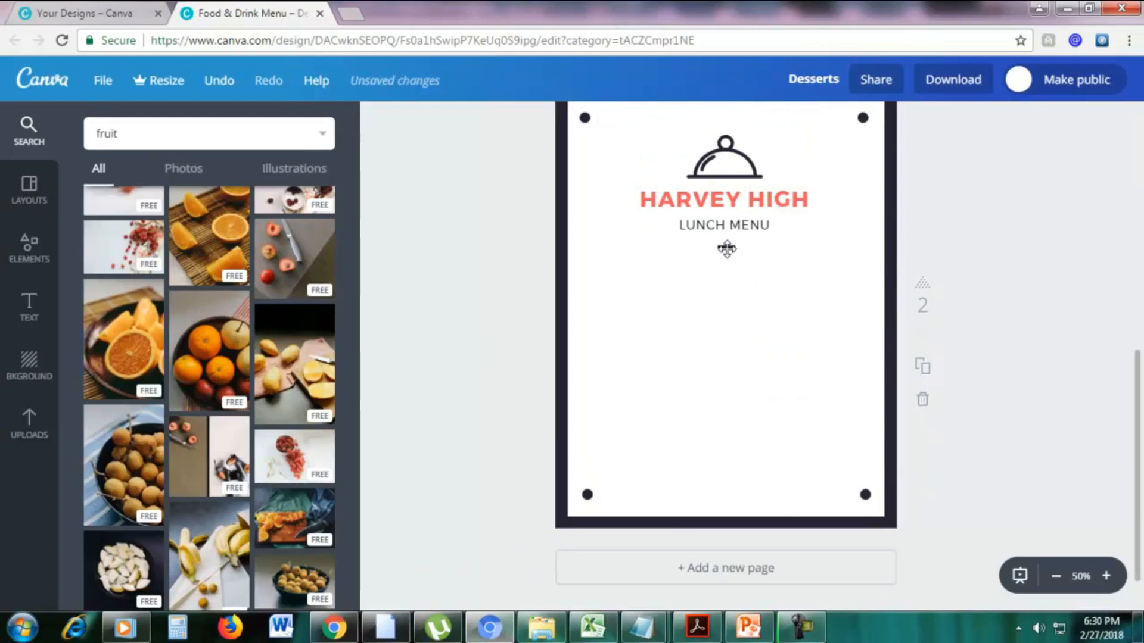
pyautogui.click(726, 249)
pyautogui.click(700, 207)
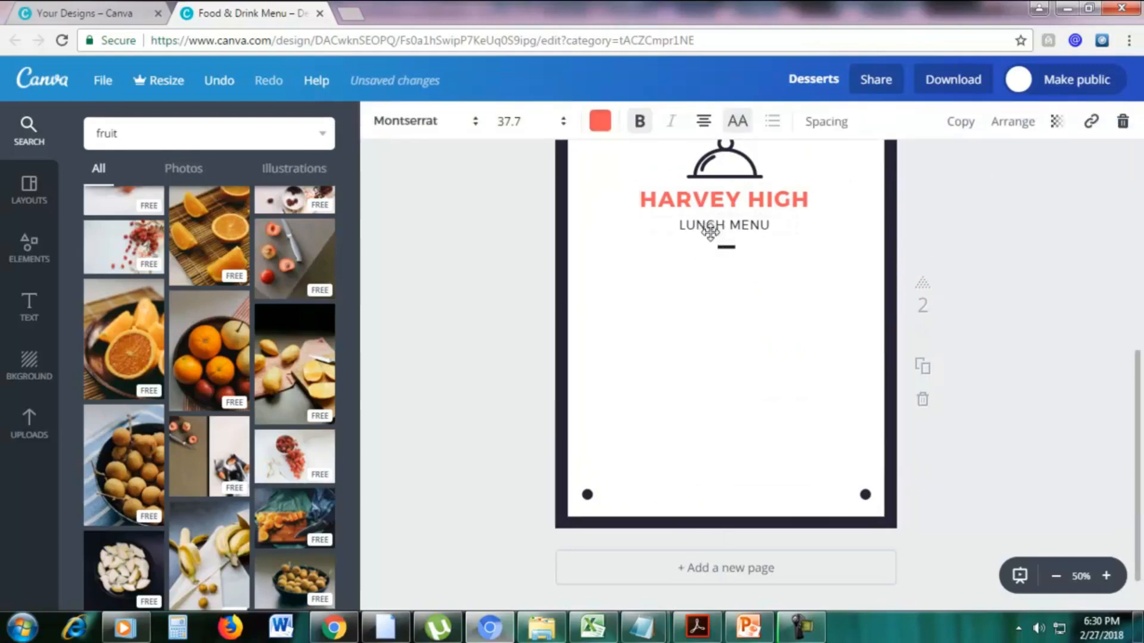
pyautogui.click(710, 226)
pyautogui.click(1125, 122)
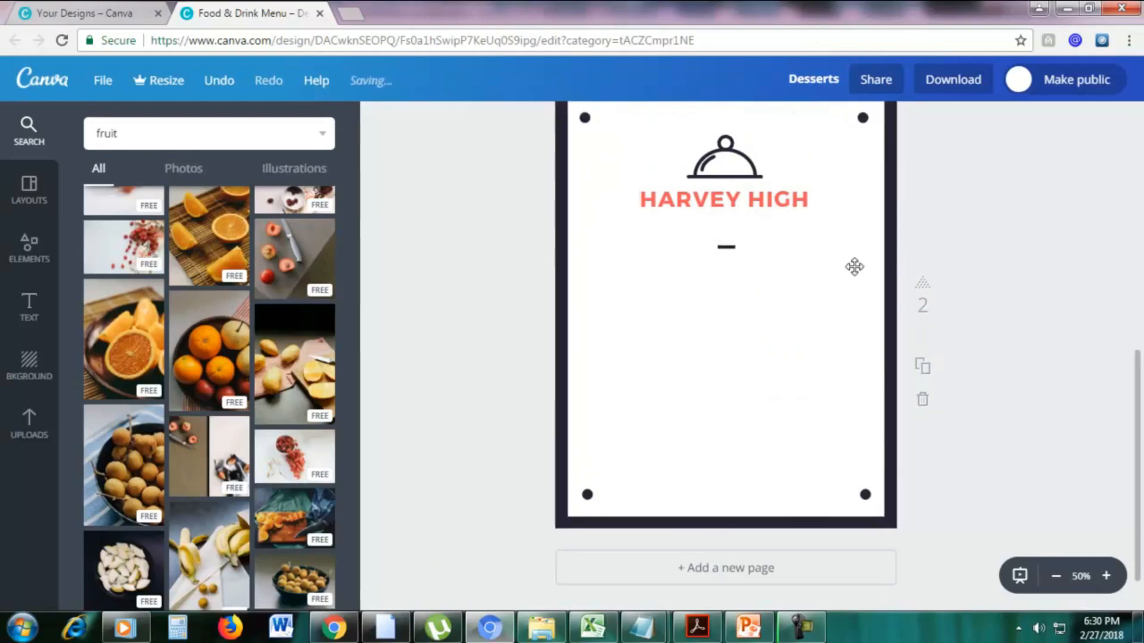
# Add the nine-cell, three-by-three square photo frame to the second page, below the Harvey High heading.
pyautogui.scroll(4, 1003, 257)
pyautogui.scroll(-4, 972, 260)
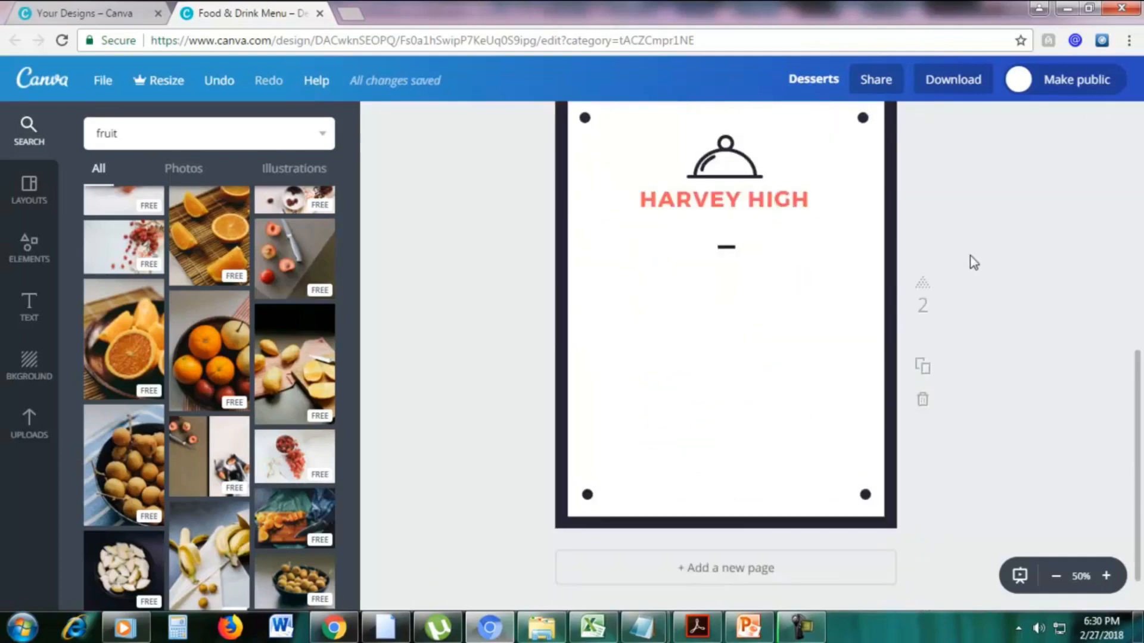
pyautogui.scroll(1, 974, 262)
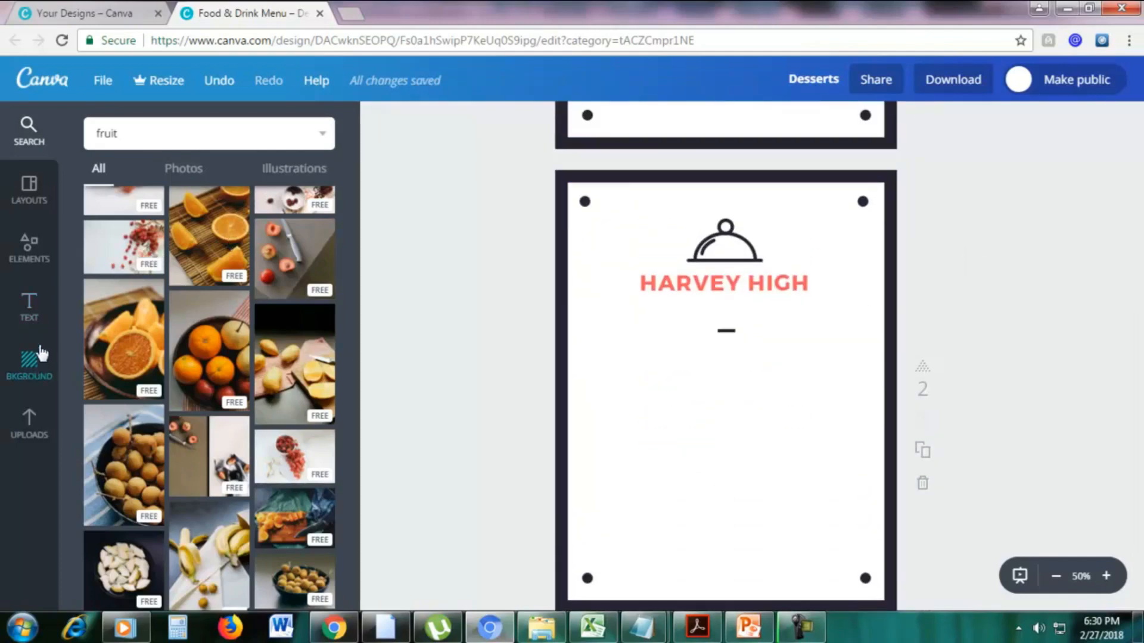
pyautogui.click(18, 256)
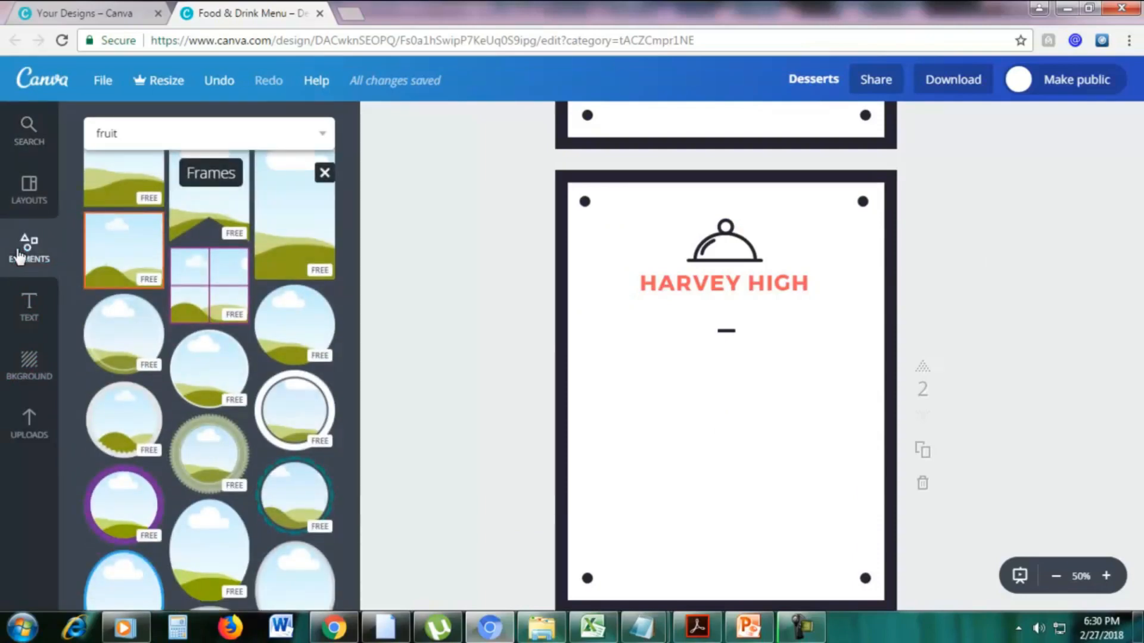
pyautogui.scroll(10, 173, 232)
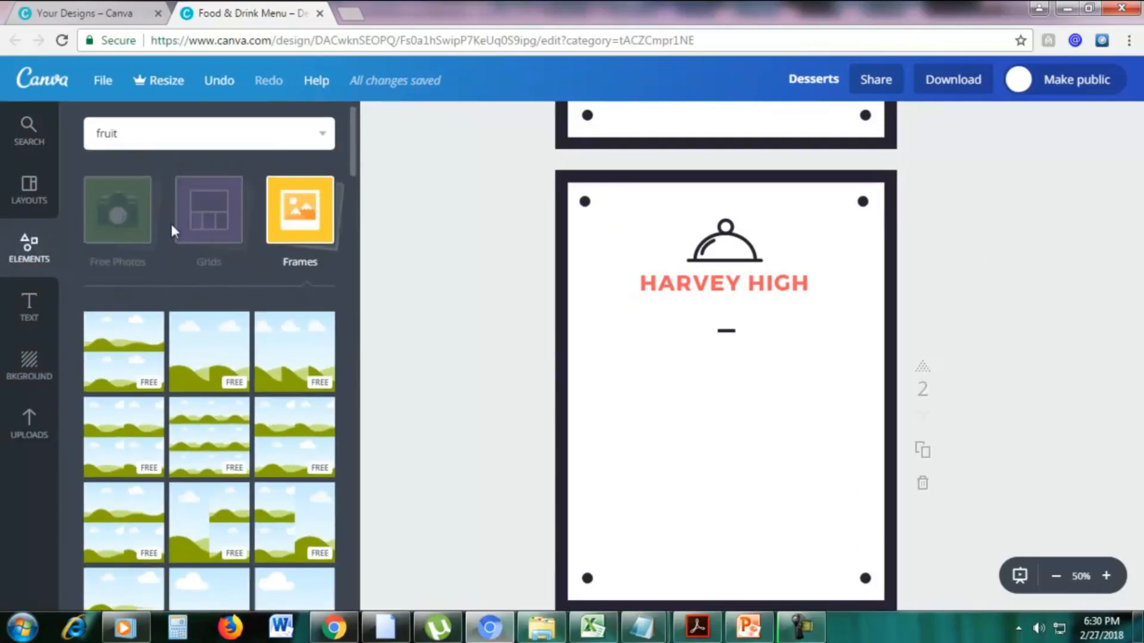
pyautogui.click(326, 225)
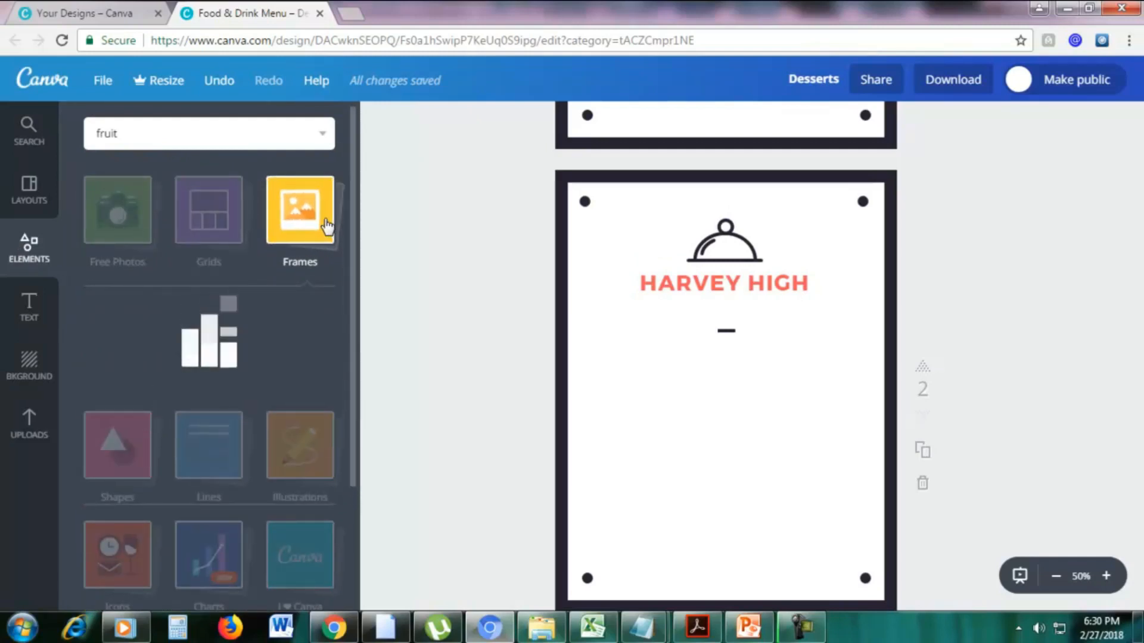
pyautogui.scroll(-1, 303, 254)
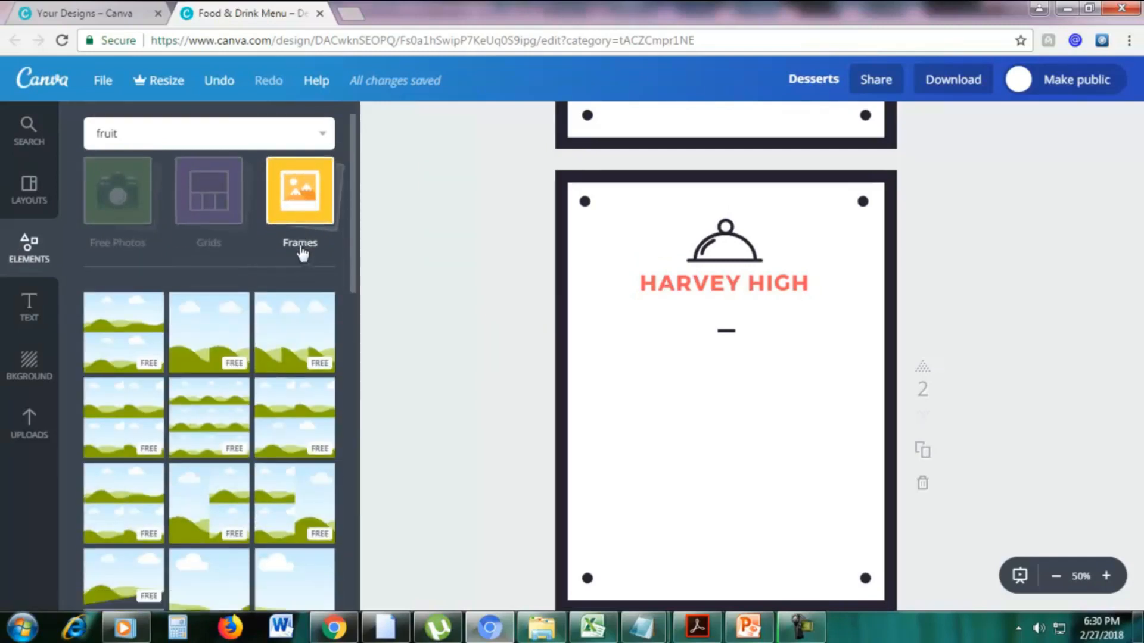
pyautogui.scroll(-3, 303, 253)
pyautogui.moveTo(225, 362); pyautogui.dragTo(677, 445)
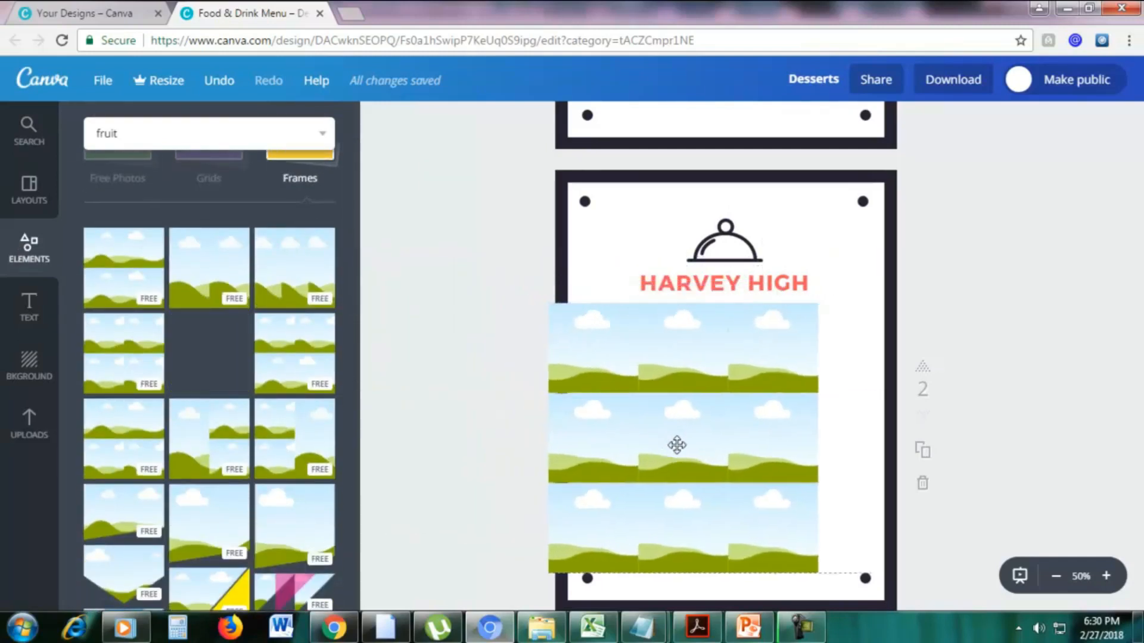
# Shrink the nine-cell frame slightly and move it up to sit centered just below the heading, inside the corner dots.
pyautogui.click(729, 417)
pyautogui.moveTo(860, 316); pyautogui.dragTo(850, 322)
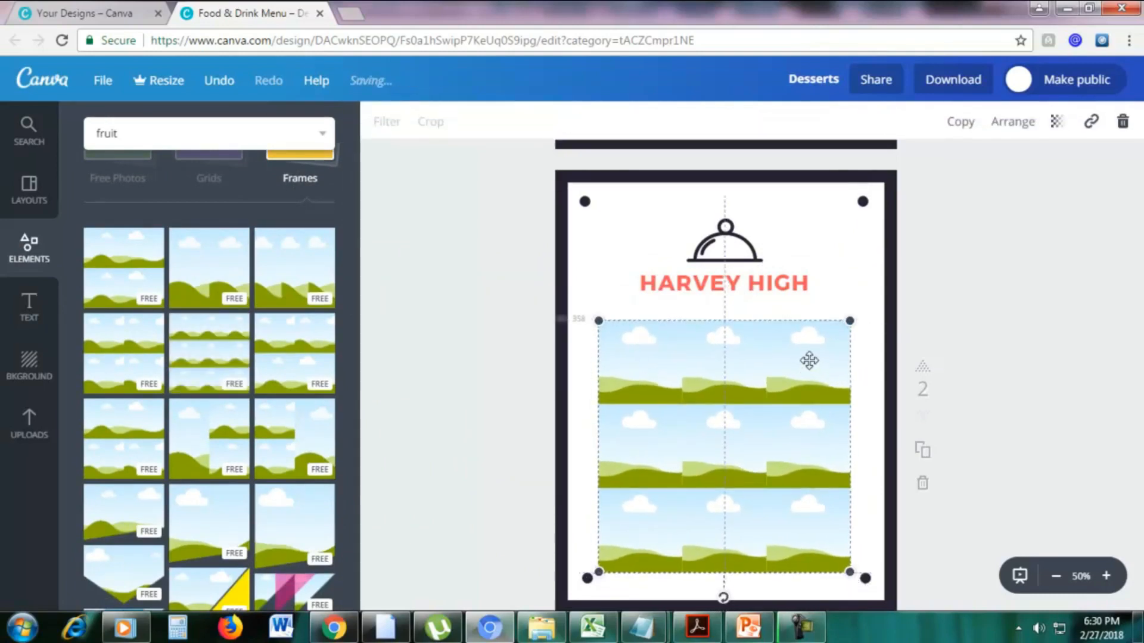
pyautogui.moveTo(809, 360); pyautogui.dragTo(798, 322)
# Replace the heading text on the second page with "FRUITS".
pyautogui.doubleClick(772, 286)
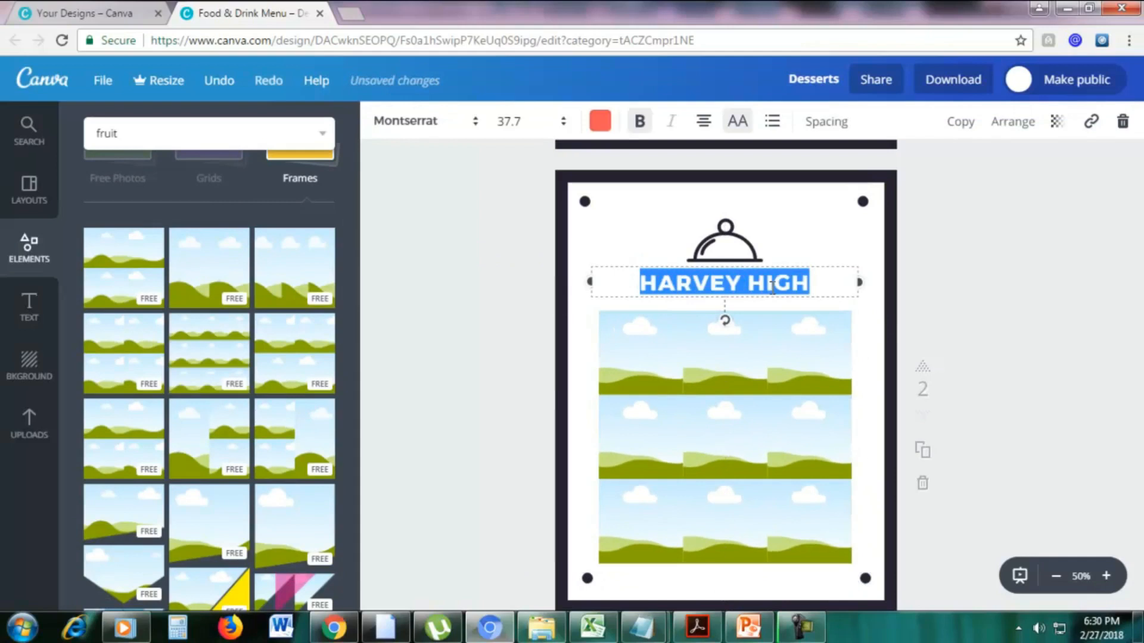
pyautogui.write('F')
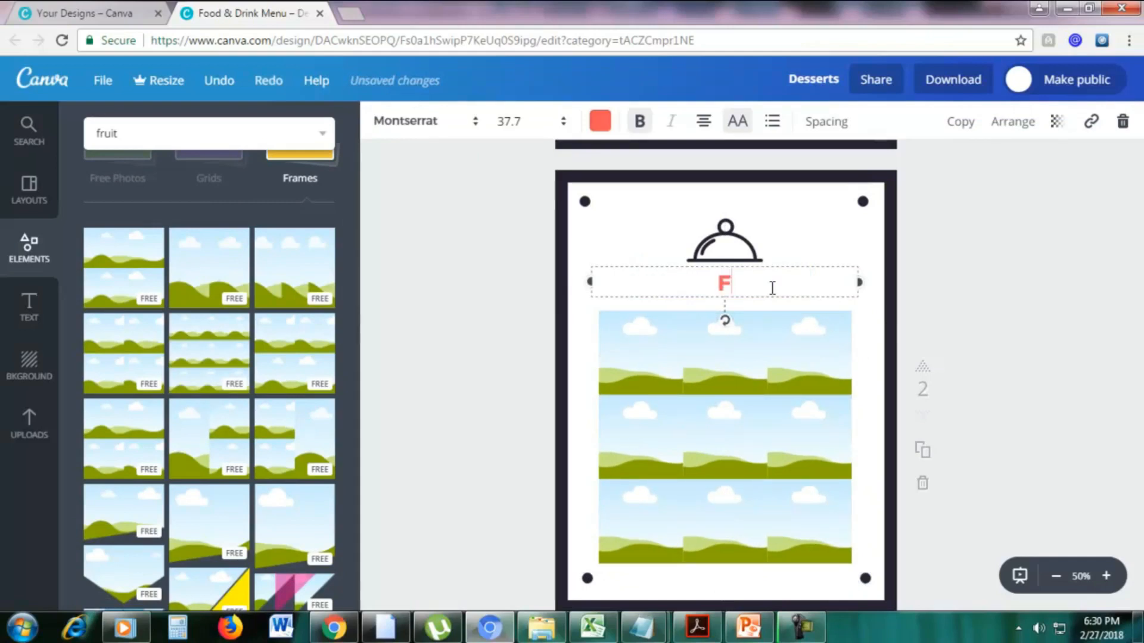
pyautogui.write('RUITS')
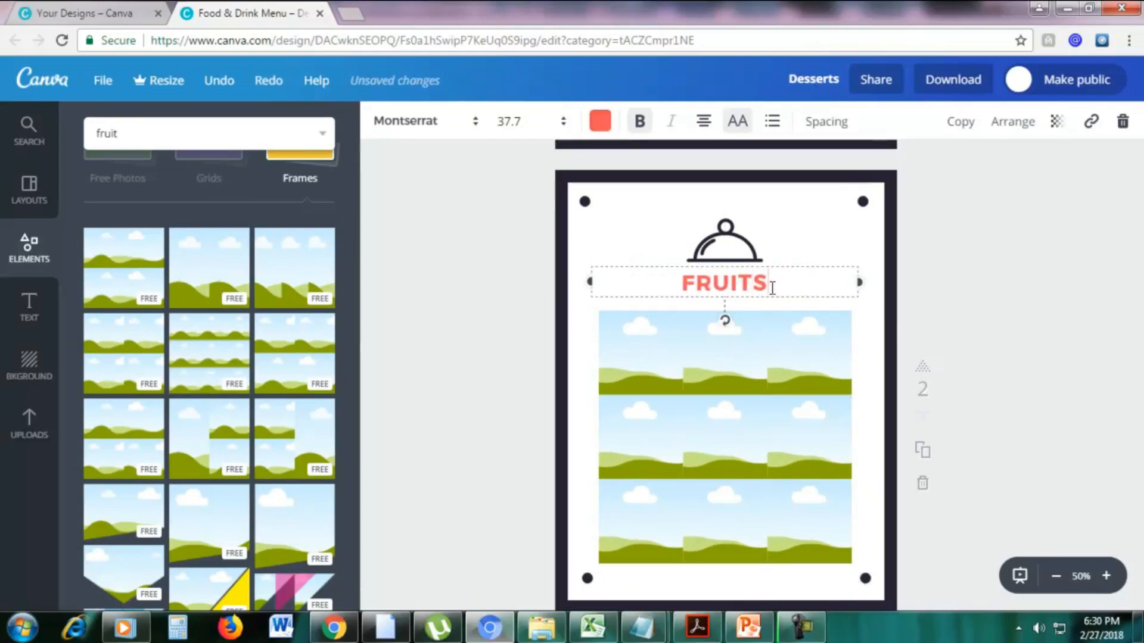
pyautogui.click(455, 310)
# From the "fruit" results, fill the frame's top-left cell with oranges and apples, middle-left with red grapes, and top-center with the bowl of round brown fruit.
pyautogui.click(180, 126)
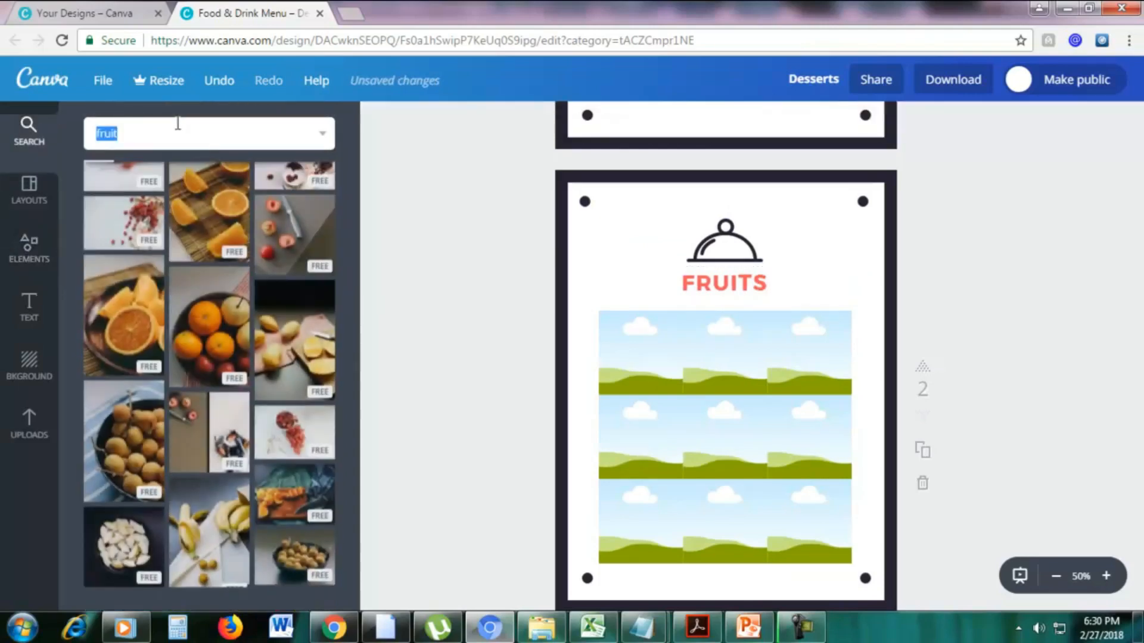
pyautogui.scroll(3, 198, 212)
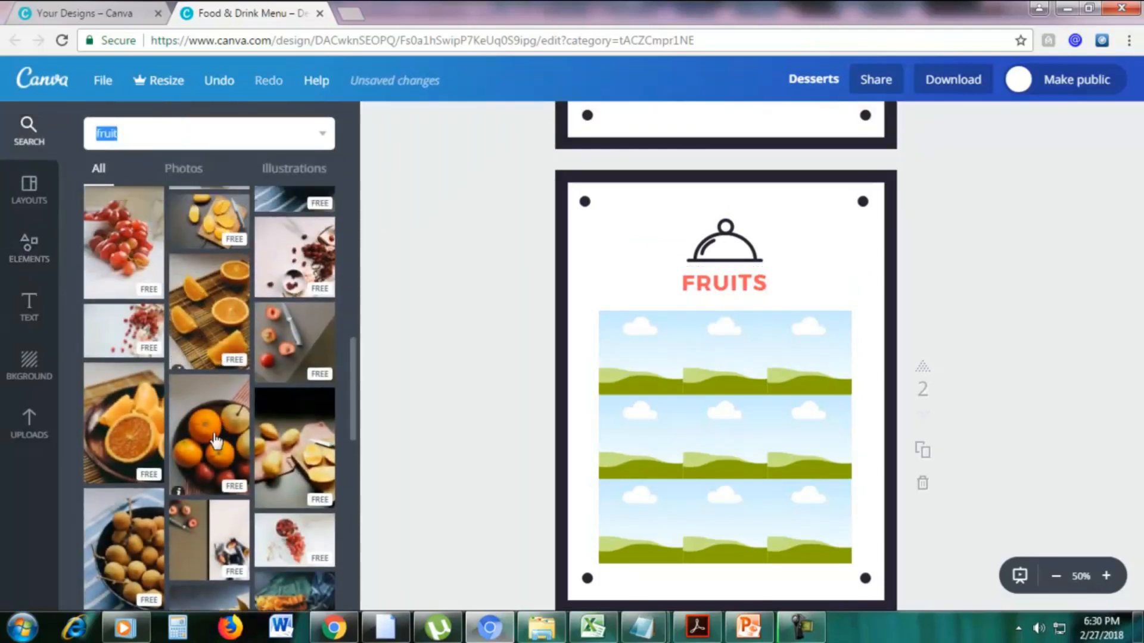
pyautogui.moveTo(210, 435); pyautogui.dragTo(638, 357)
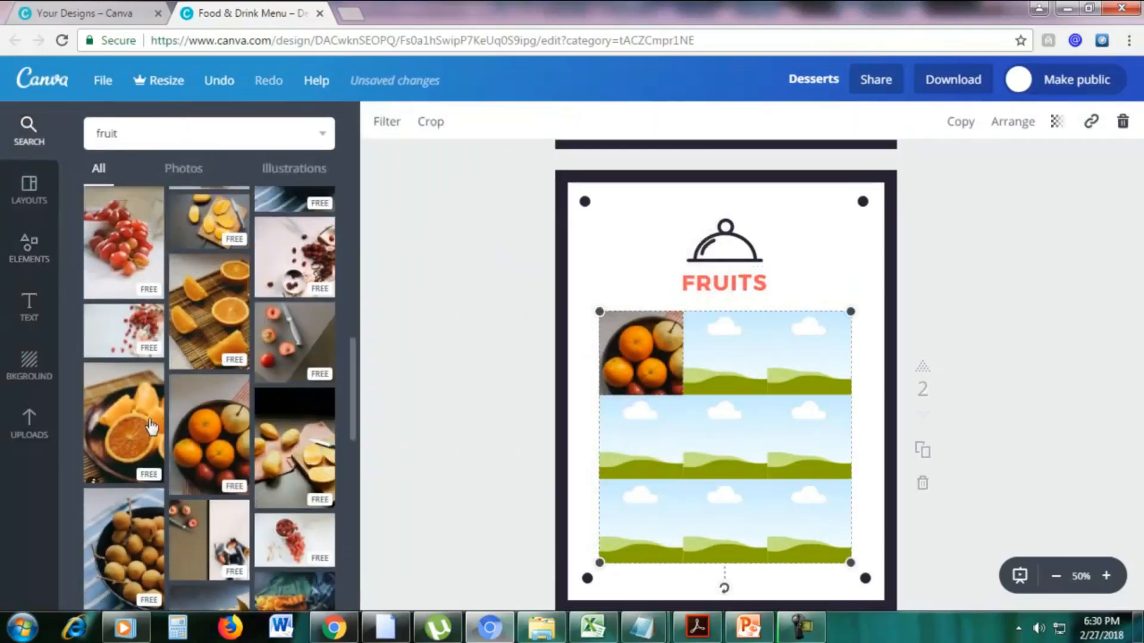
pyautogui.scroll(1, 153, 428)
pyautogui.moveTo(129, 354); pyautogui.dragTo(641, 438)
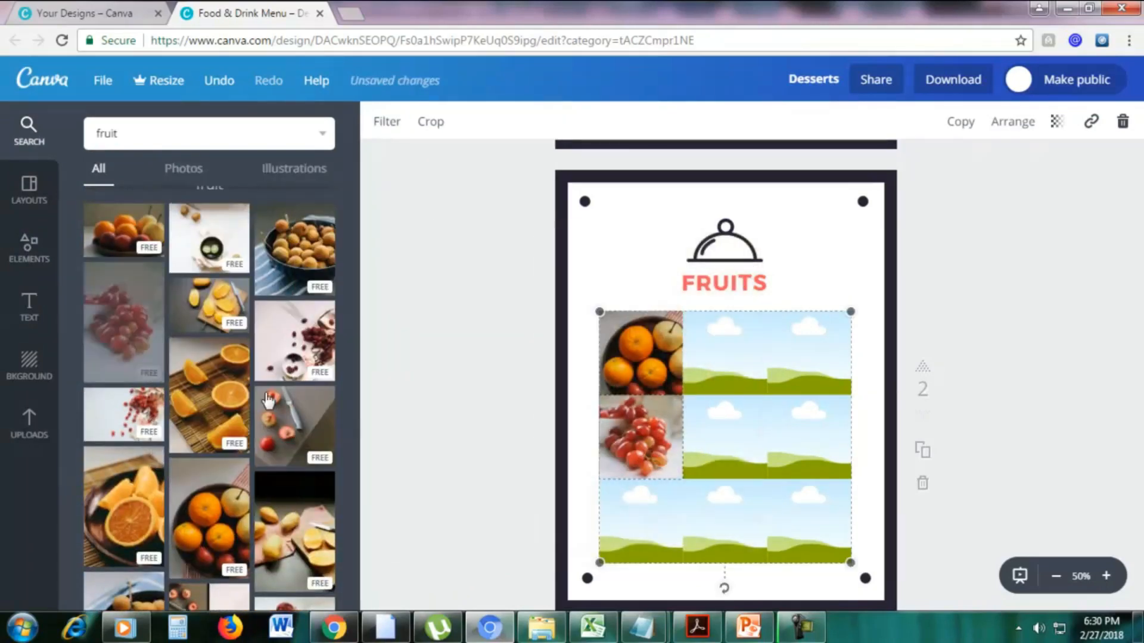
pyautogui.moveTo(304, 256); pyautogui.dragTo(696, 362)
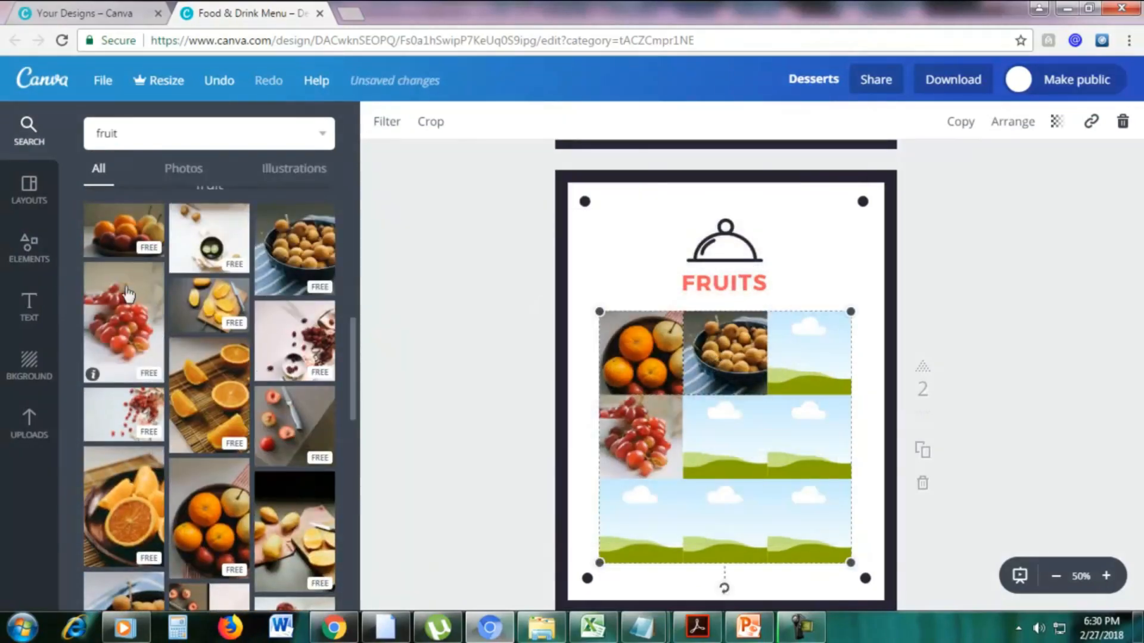
# Fill the center cell with the orange fruit on a board, the bottom-center with sliced yellow fruit, and the top-right with cut oranges.
pyautogui.moveTo(138, 234); pyautogui.dragTo(263, 313)
pyautogui.moveTo(300, 256); pyautogui.dragTo(169, 247)
pyautogui.scroll(-4, 238, 387)
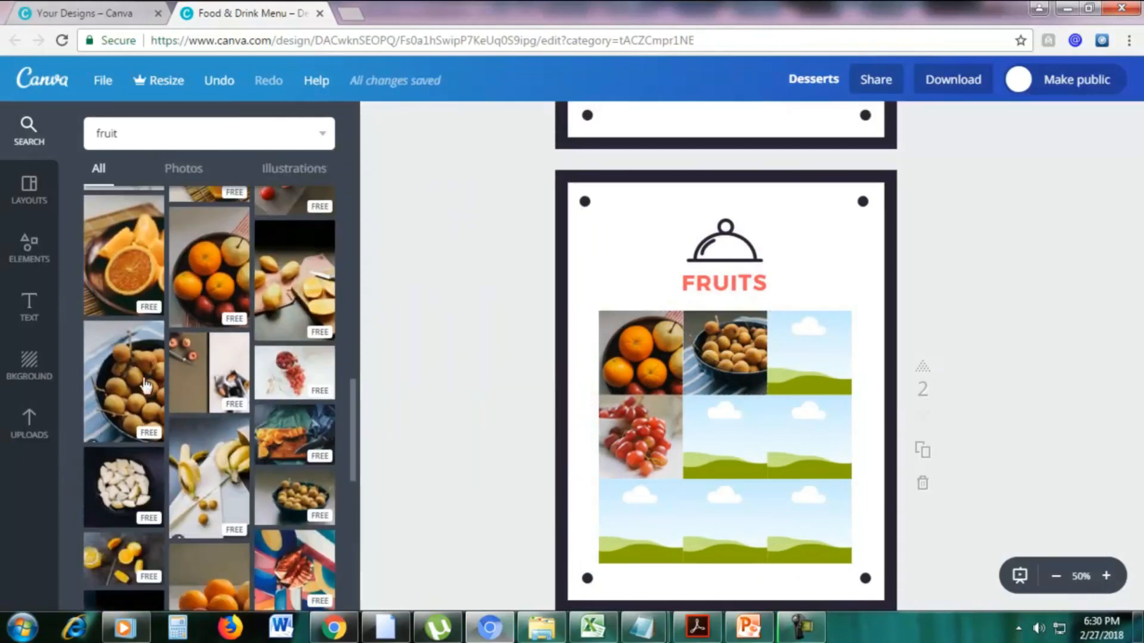
pyautogui.moveTo(298, 439); pyautogui.dragTo(725, 437)
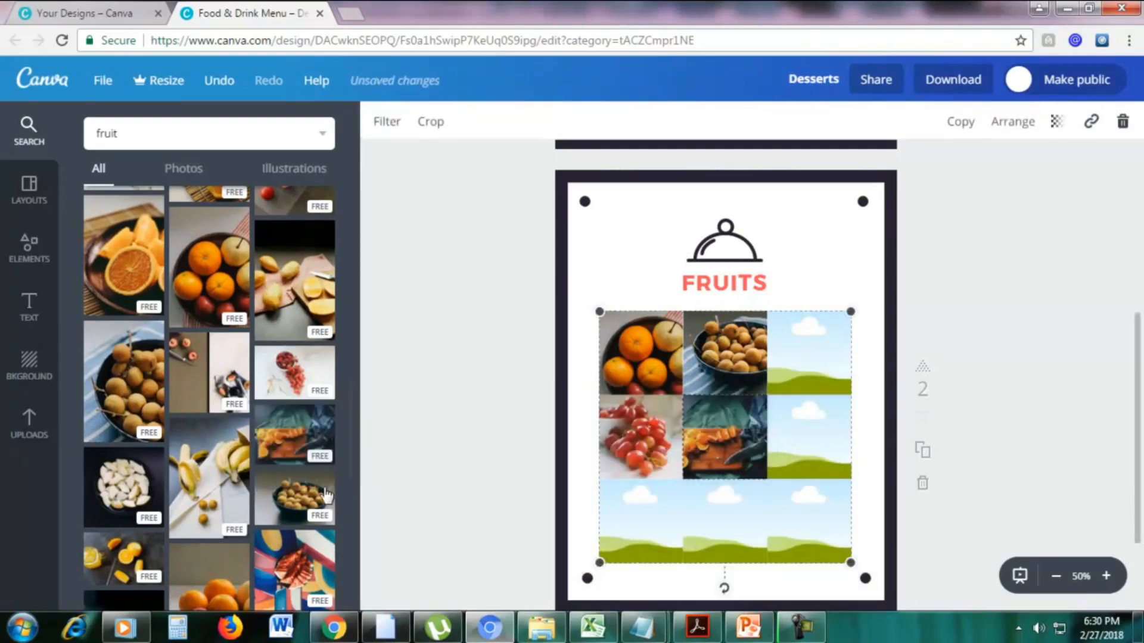
pyautogui.scroll(-4, 233, 402)
pyautogui.moveTo(125, 405); pyautogui.dragTo(725, 521)
pyautogui.moveTo(119, 307); pyautogui.dragTo(785, 381)
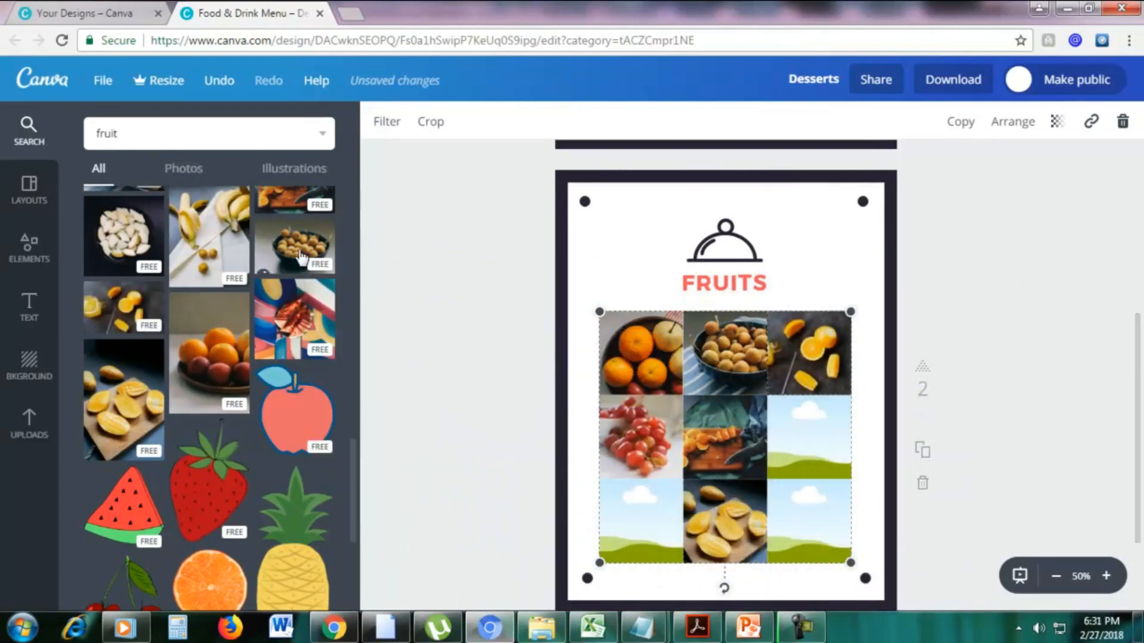
# Fill middle-right and bottom-left cells with the dark bowl of brown fruit, replace the center with white pieces, and fill bottom-right with yellow fruit on a board.
pyautogui.moveTo(293, 247); pyautogui.dragTo(709, 393)
pyautogui.moveTo(123, 235); pyautogui.dragTo(708, 462)
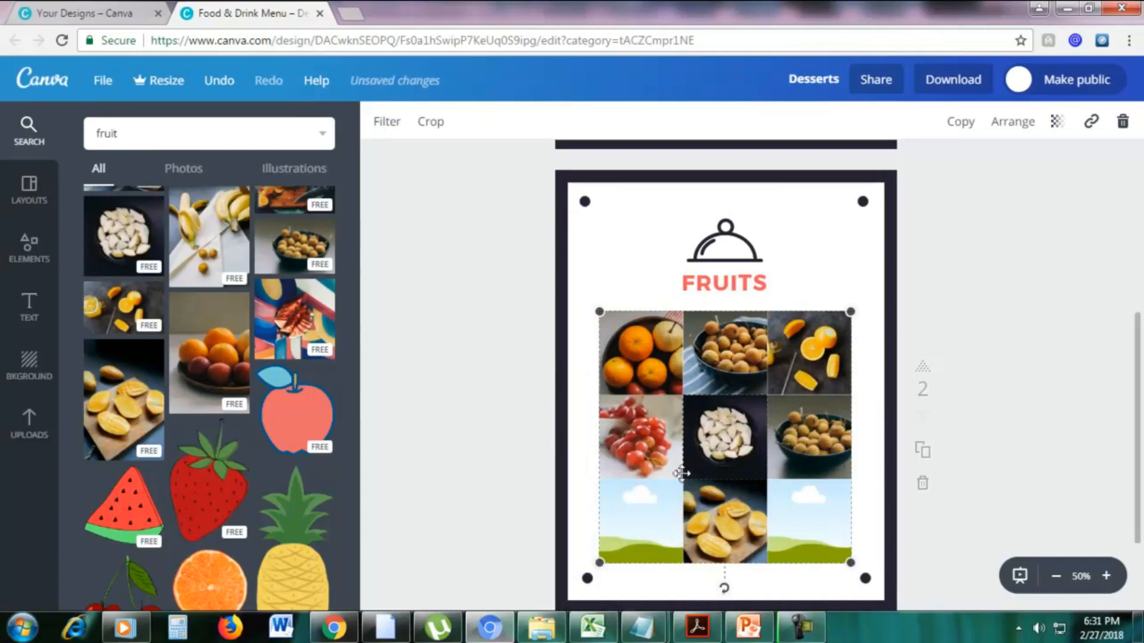
pyautogui.moveTo(308, 244); pyautogui.dragTo(619, 513)
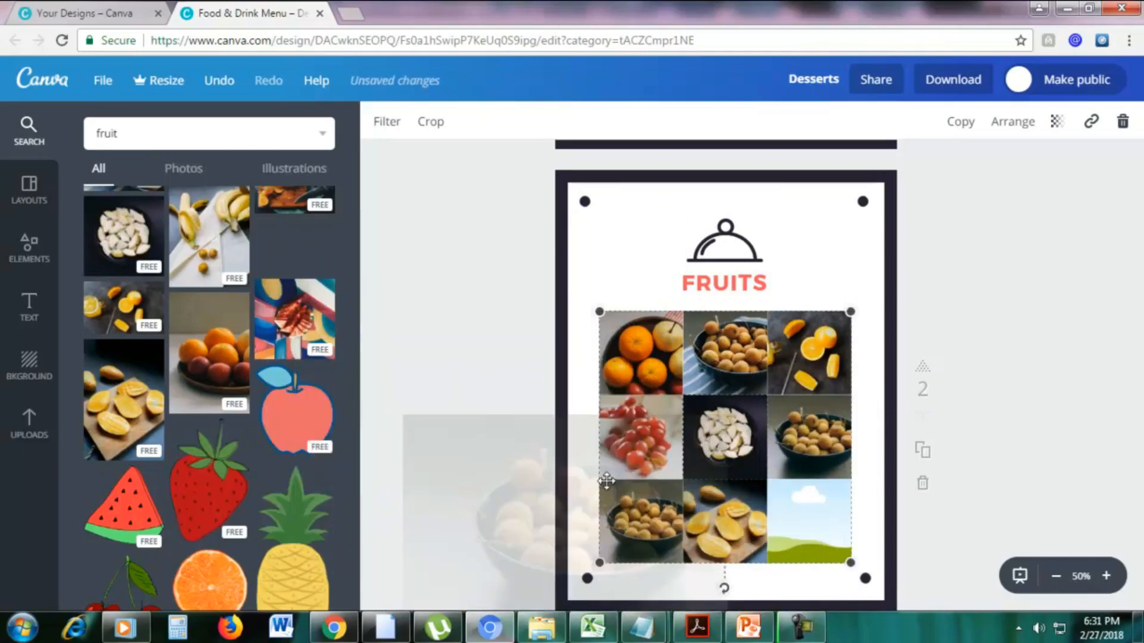
pyautogui.scroll(4, 225, 261)
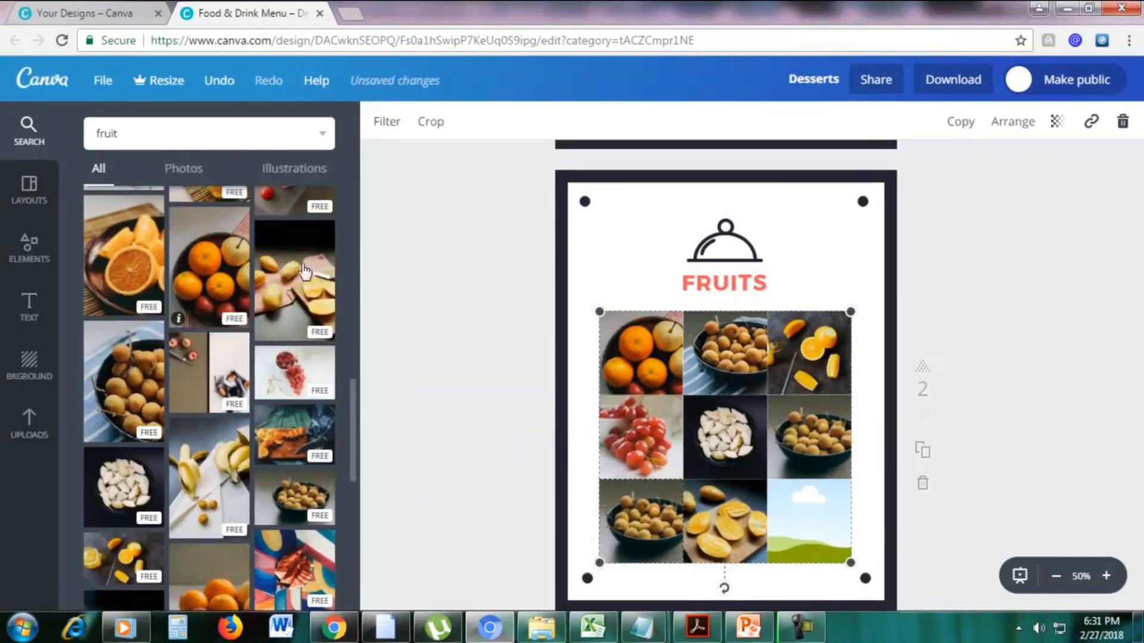
pyautogui.moveTo(294, 280); pyautogui.dragTo(809, 519)
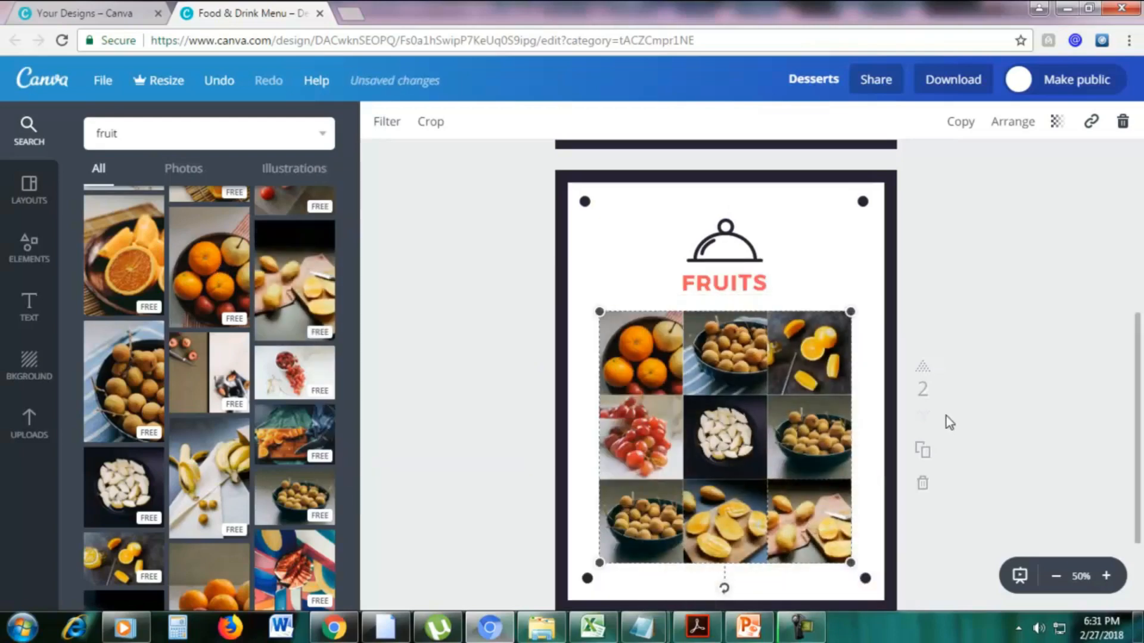
pyautogui.scroll(-3, 953, 409)
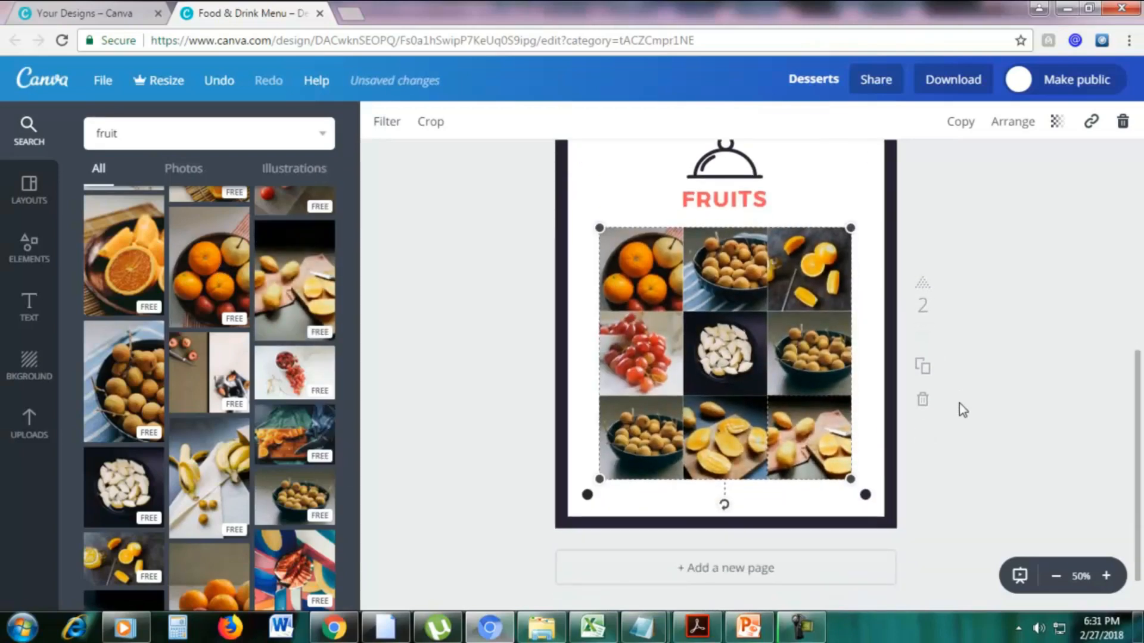
pyautogui.scroll(3, 959, 403)
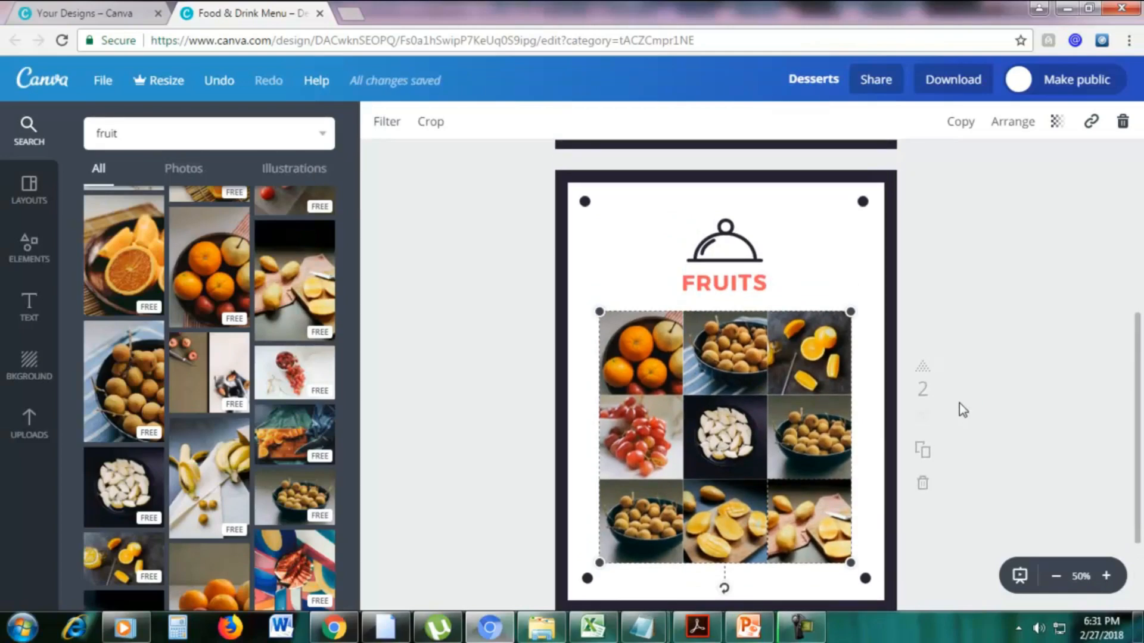
# Add a new blank third page after the Fruits page.
pyautogui.scroll(-4, 959, 403)
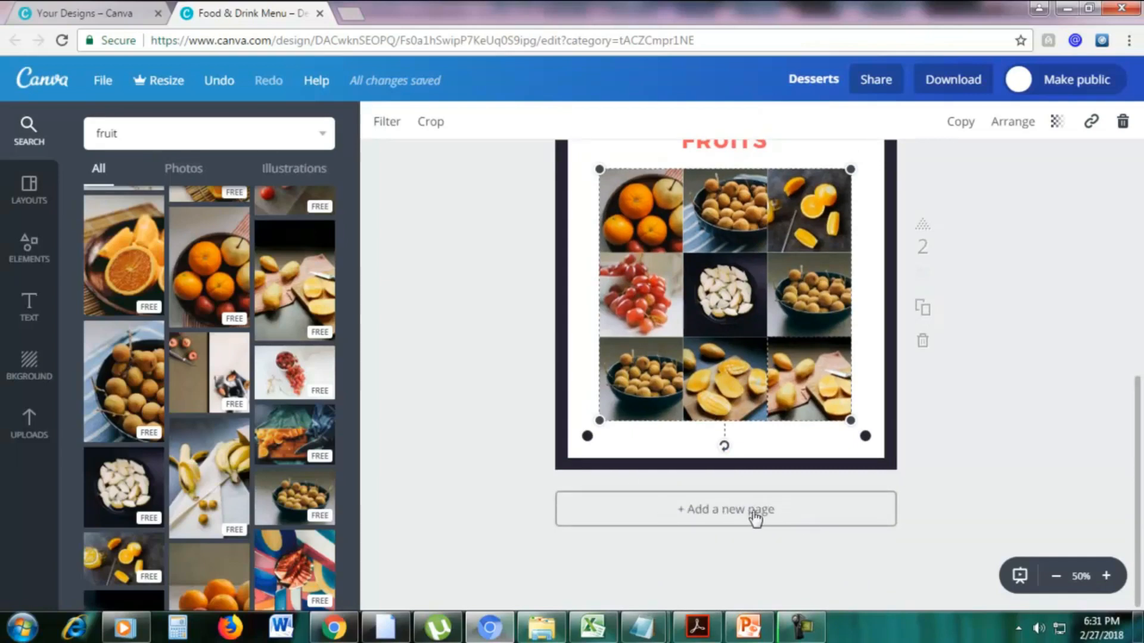
pyautogui.click(727, 517)
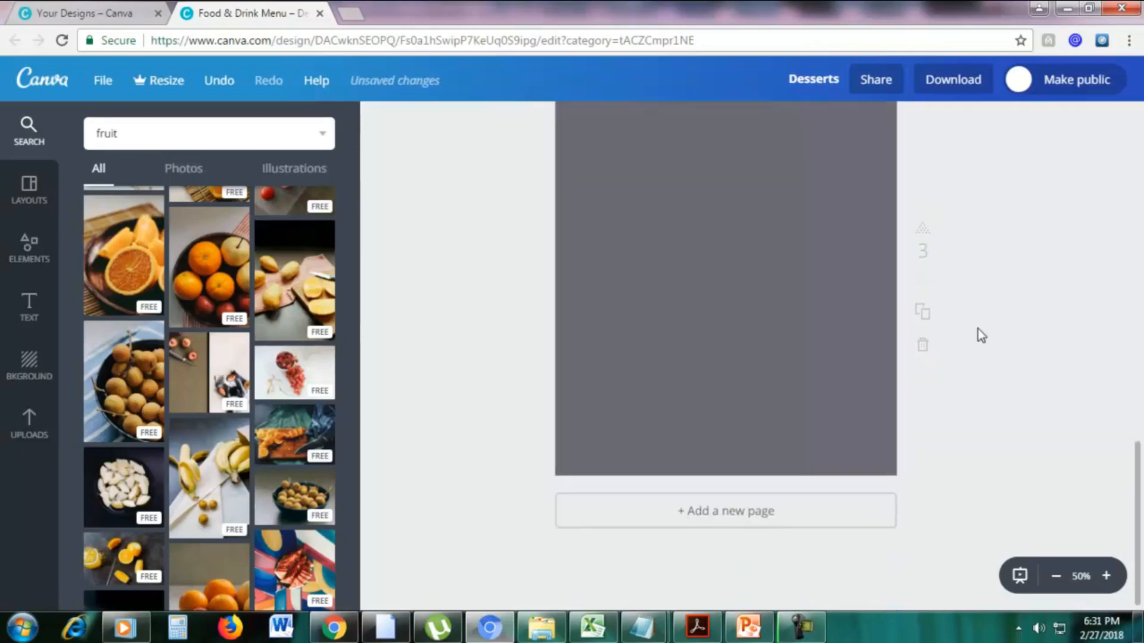
pyautogui.scroll(2, 978, 337)
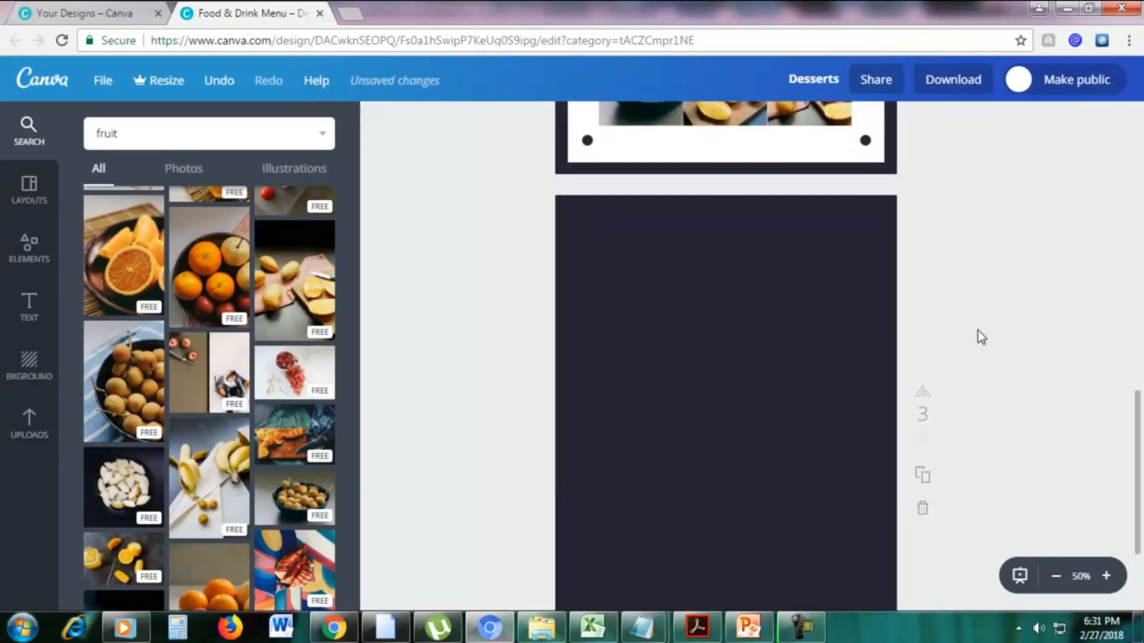
pyautogui.scroll(-2, 1012, 345)
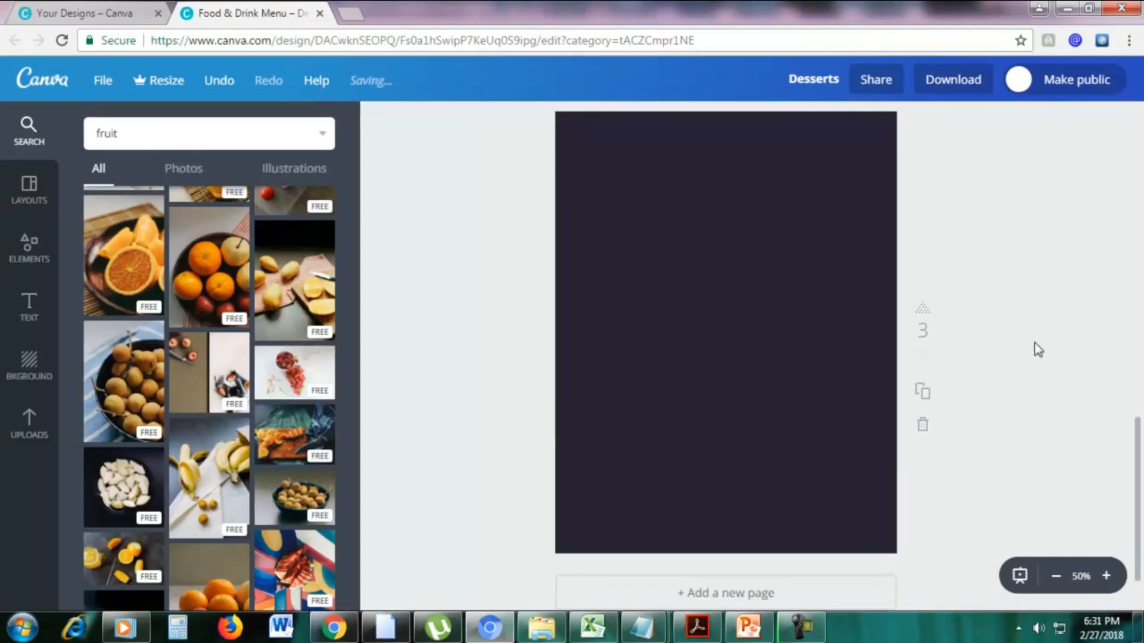
pyautogui.scroll(2, 1037, 350)
pyautogui.scroll(-1, 1141, 432)
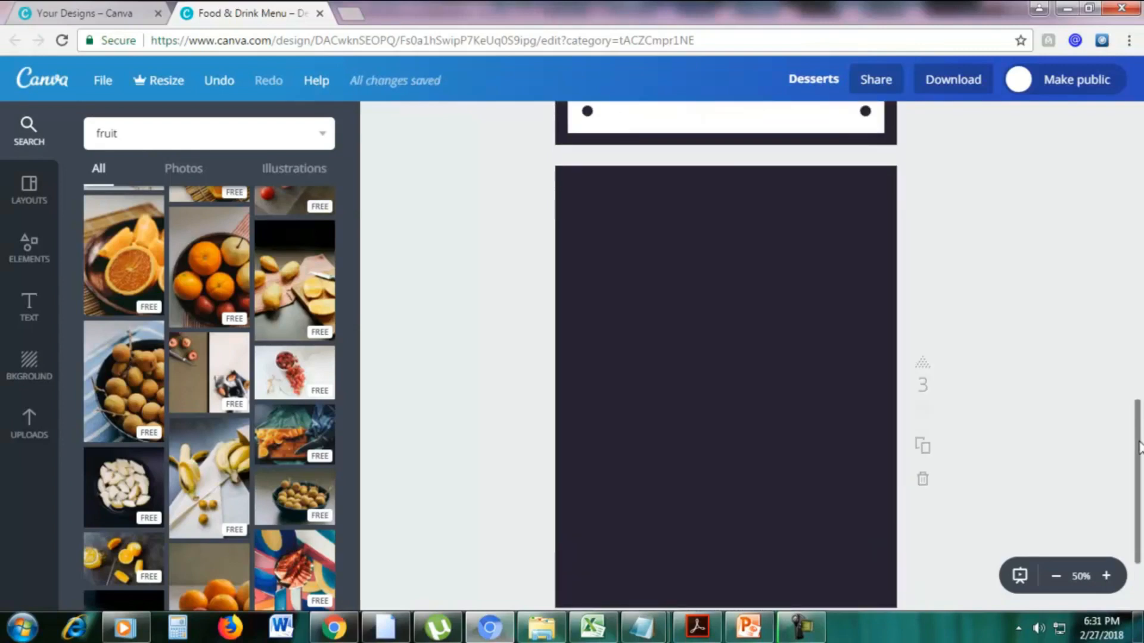
# Fill the third page with the four-cell photo grid that has one tall cell, two small upper cells and one wide lower cell.
pyautogui.click(19, 260)
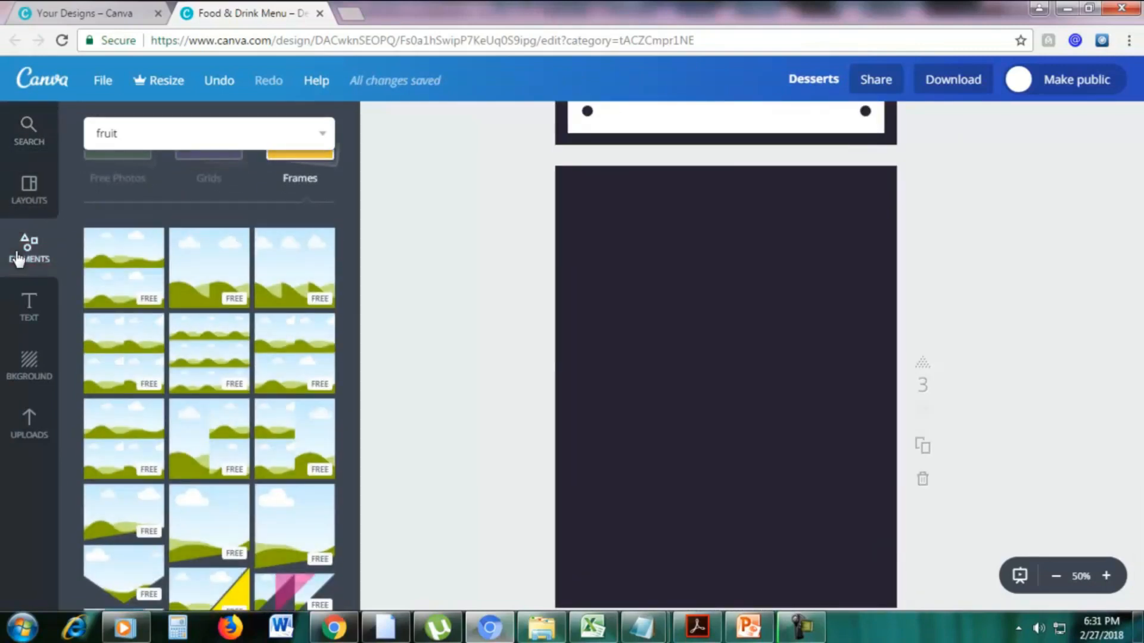
pyautogui.scroll(2, 212, 250)
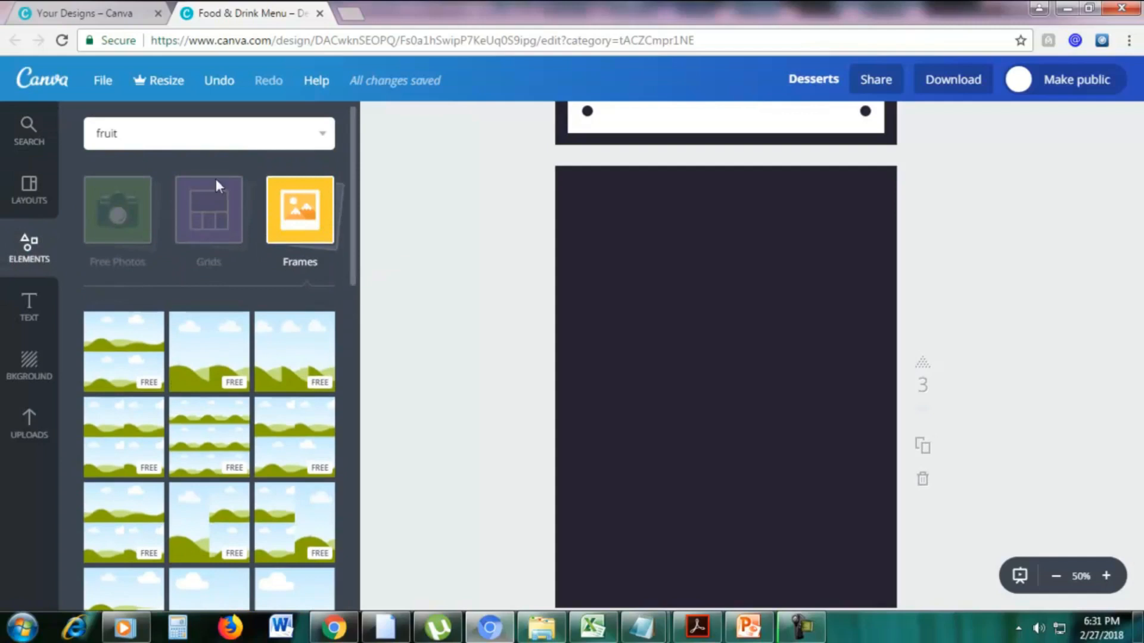
pyautogui.click(213, 215)
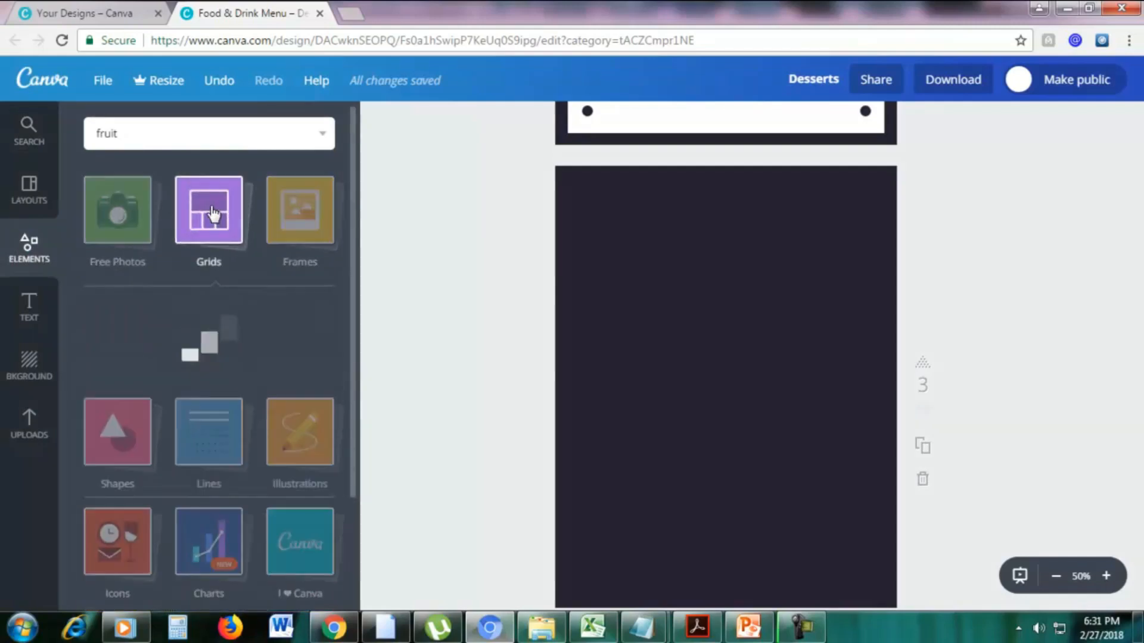
pyautogui.scroll(-3, 283, 270)
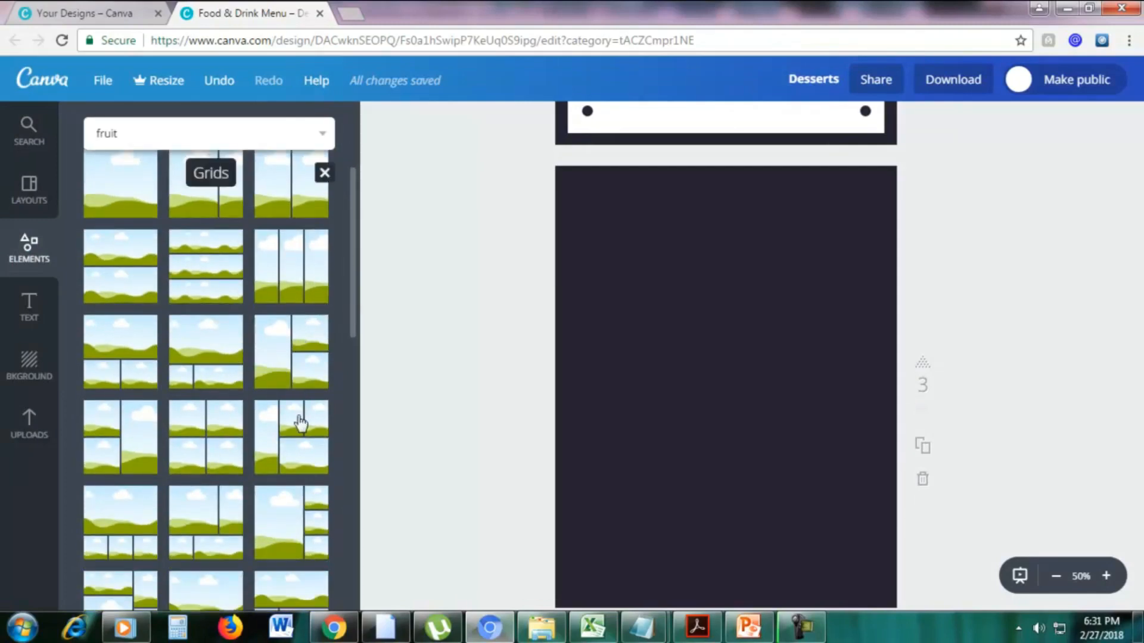
pyautogui.moveTo(301, 424); pyautogui.dragTo(618, 365)
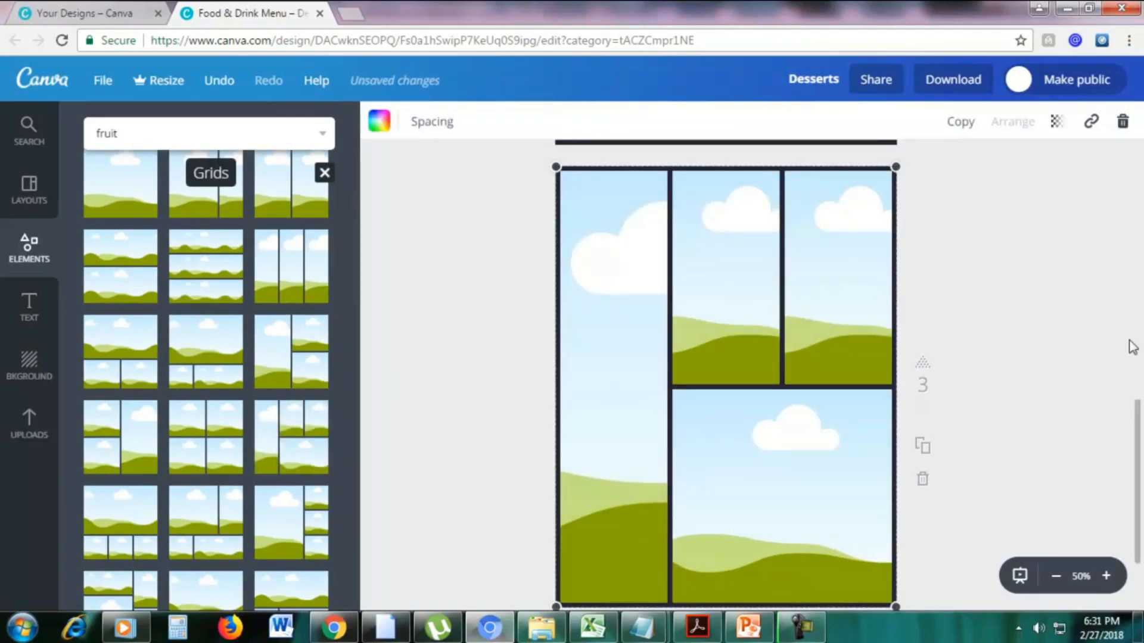
# Fill the third page's first small upper cell with the bowl of oranges and apples, and the wide lower cell with yellow fruit beside a knife.
pyautogui.click(25, 138)
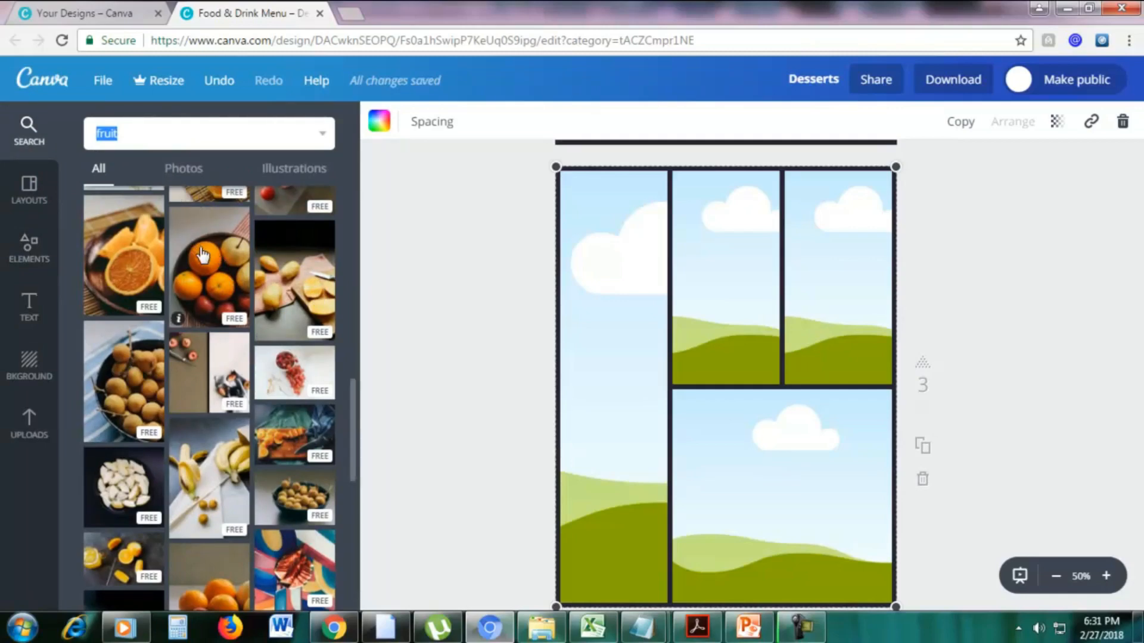
pyautogui.moveTo(552, 305); pyautogui.dragTo(685, 297)
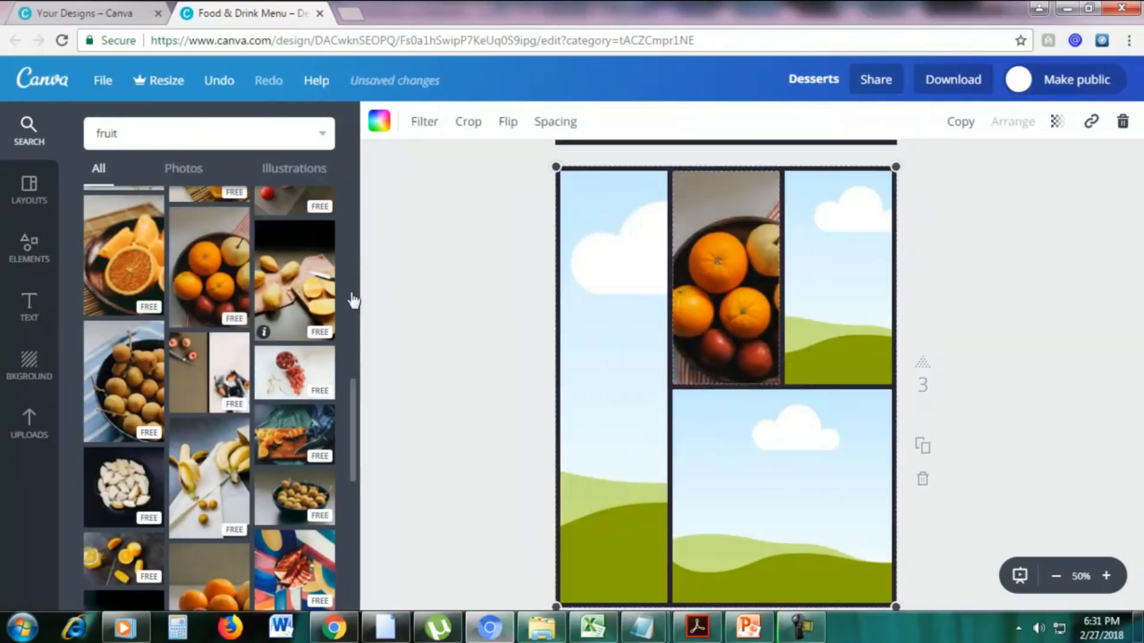
pyautogui.moveTo(262, 331); pyautogui.dragTo(778, 434)
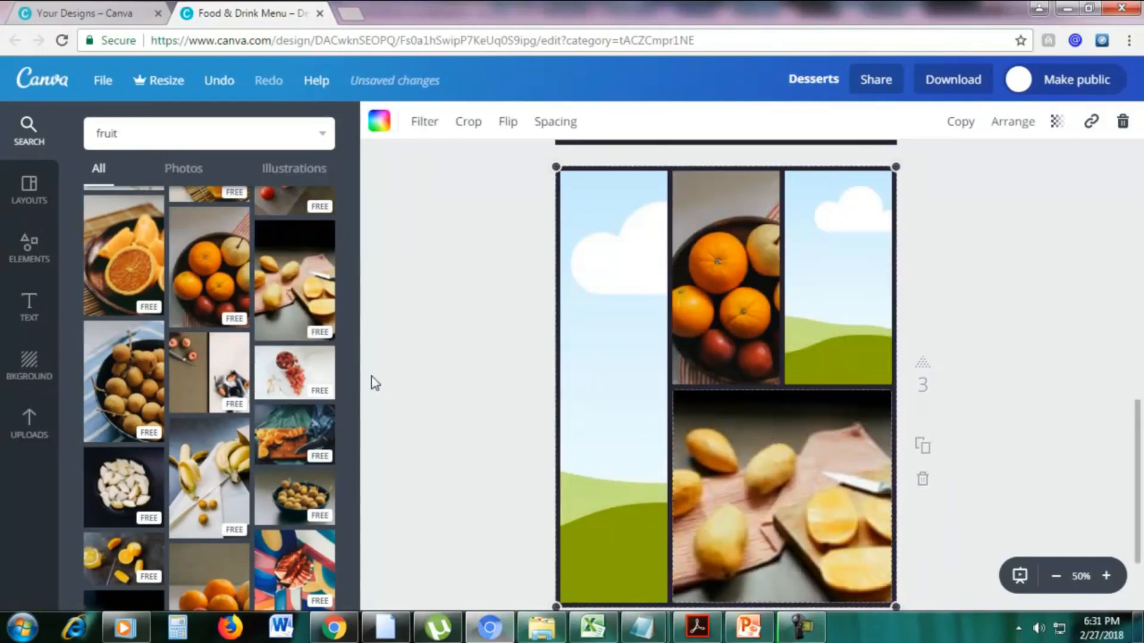
# Fill the tall cell with the orange wedges on a wooden board and the remaining small upper cell with the red grapes.
pyautogui.moveTo(131, 269); pyautogui.dragTo(638, 345)
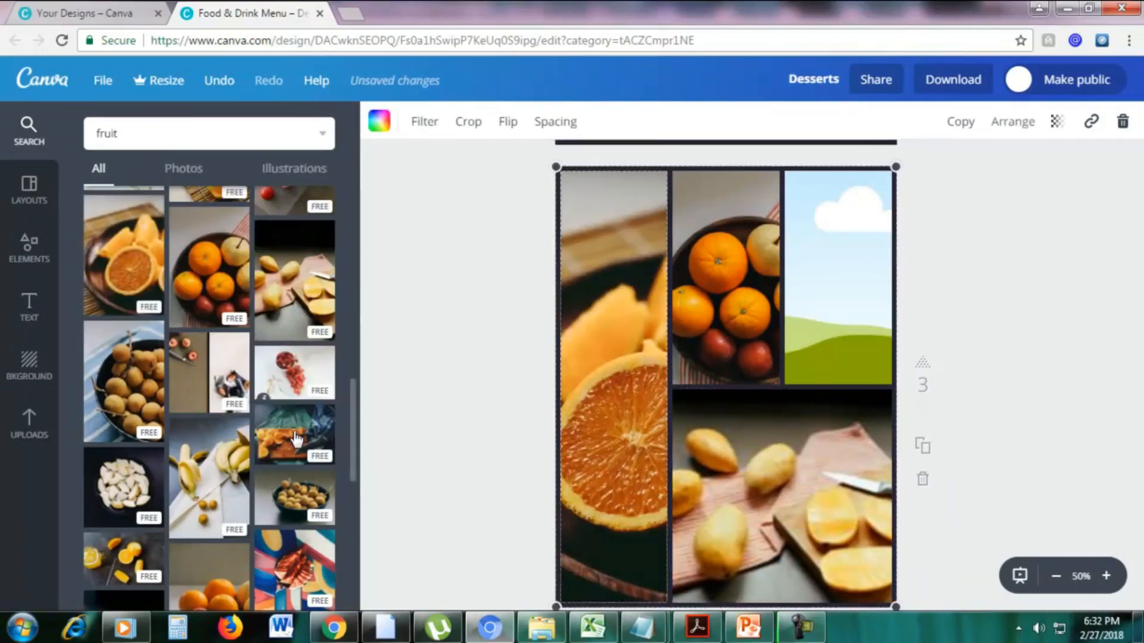
pyautogui.moveTo(295, 440); pyautogui.dragTo(582, 340)
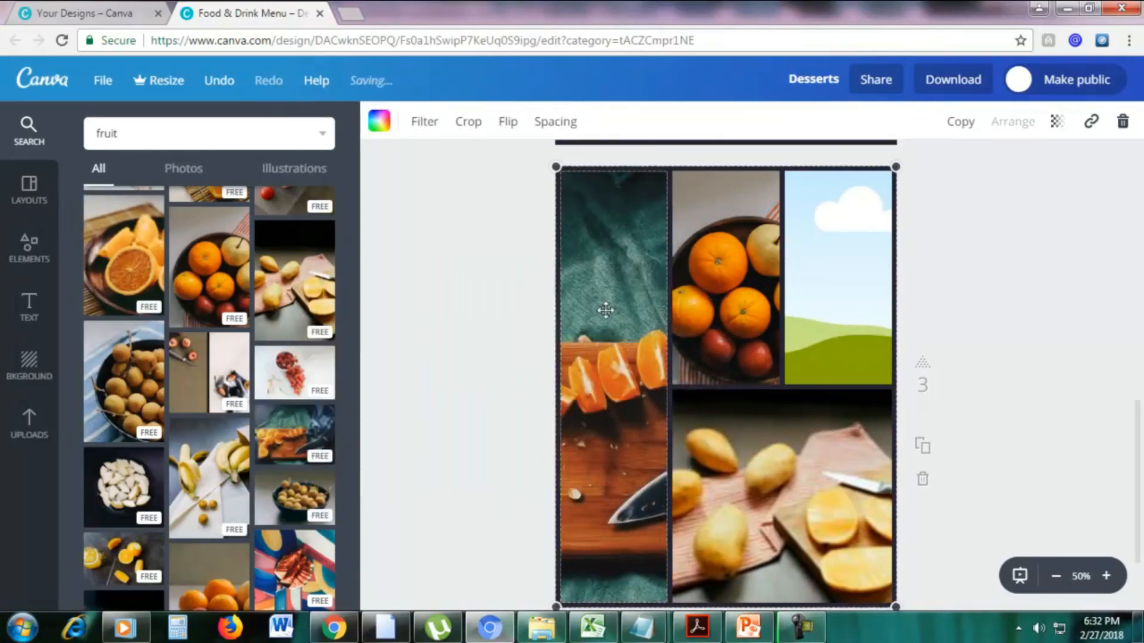
pyautogui.scroll(2, 277, 302)
pyautogui.scroll(2, 242, 275)
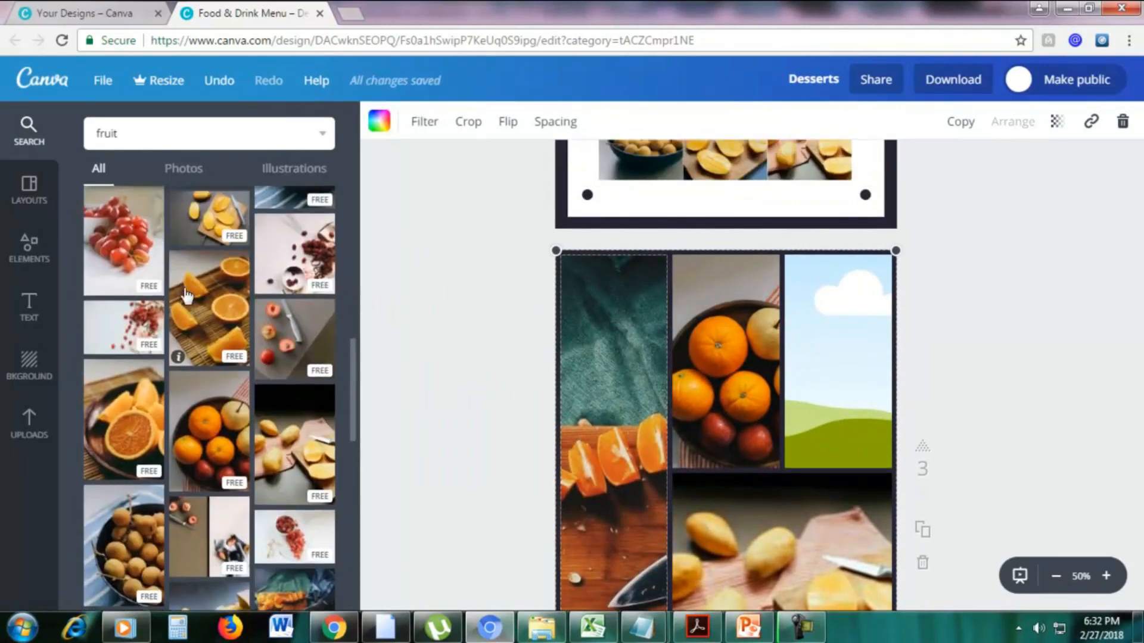
pyautogui.moveTo(124, 238); pyautogui.dragTo(828, 357)
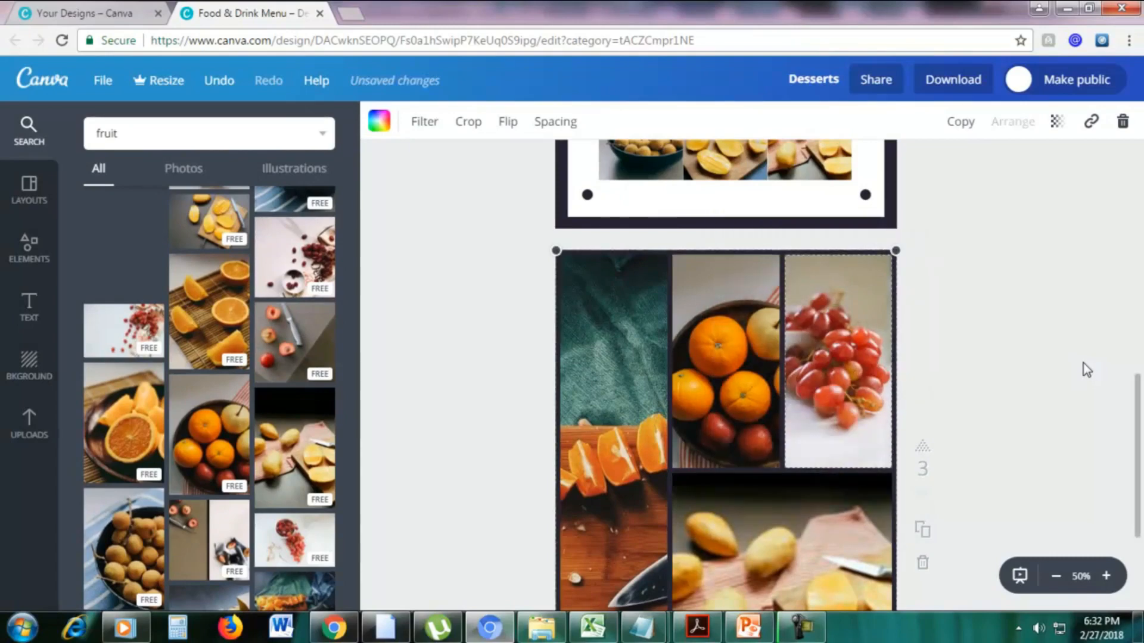
pyautogui.scroll(-4, 1084, 363)
pyautogui.moveTo(1138, 455); pyautogui.dragTo(1137, 411)
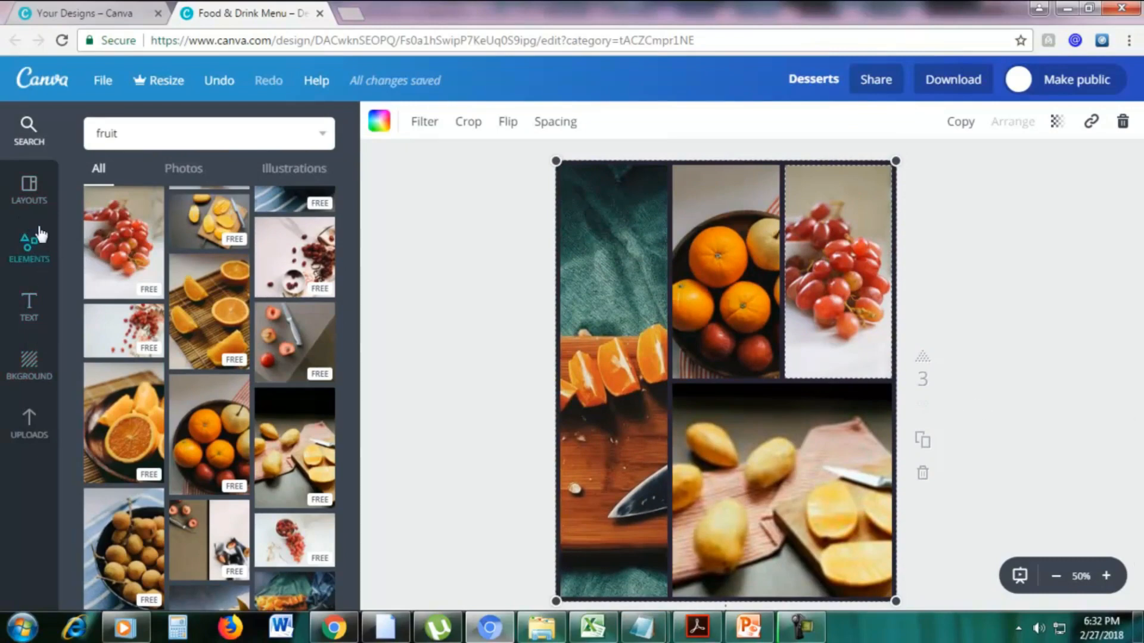
# Show the Frames collection and add a new blank fourth page.
pyautogui.click(33, 250)
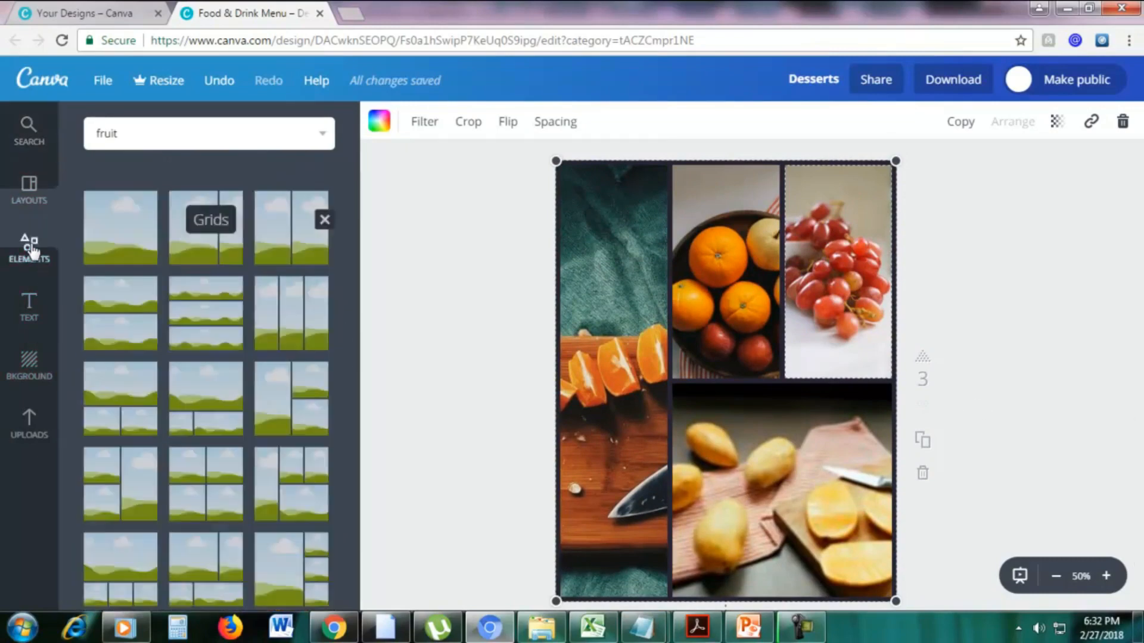
pyautogui.scroll(-3, 242, 365)
pyautogui.scroll(5, 242, 366)
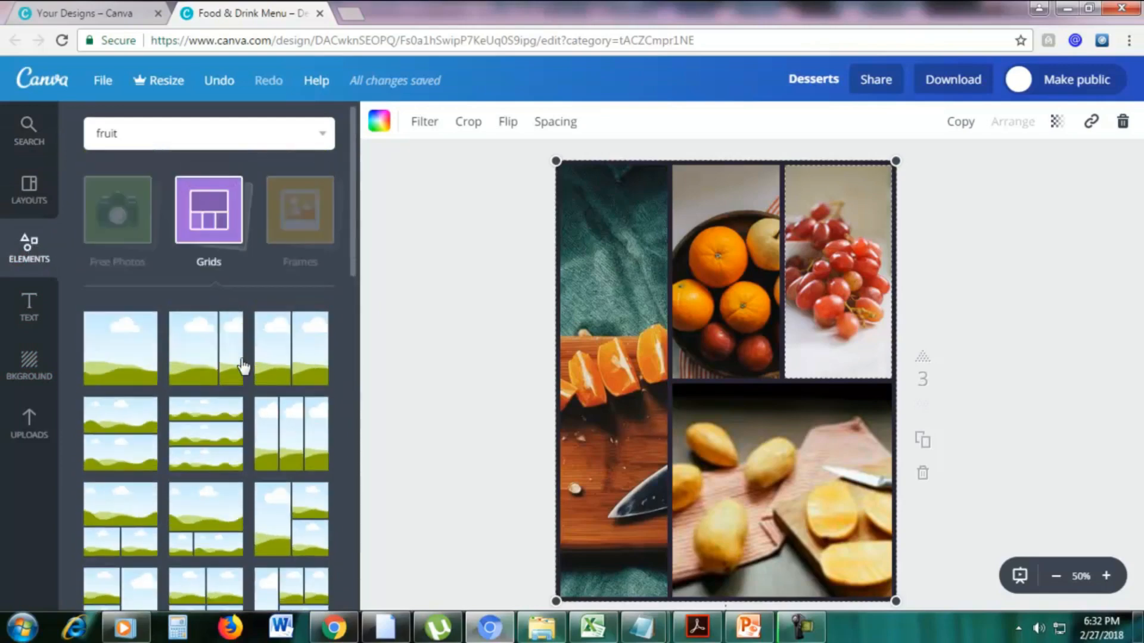
pyautogui.click(293, 249)
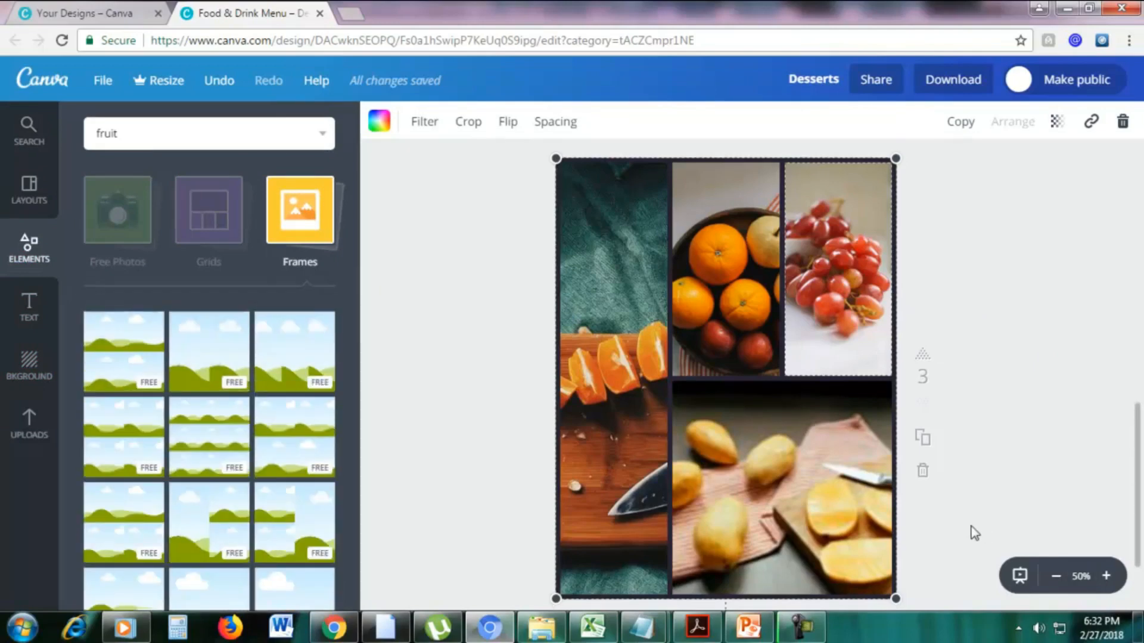
pyautogui.scroll(-2, 764, 531)
pyautogui.click(706, 516)
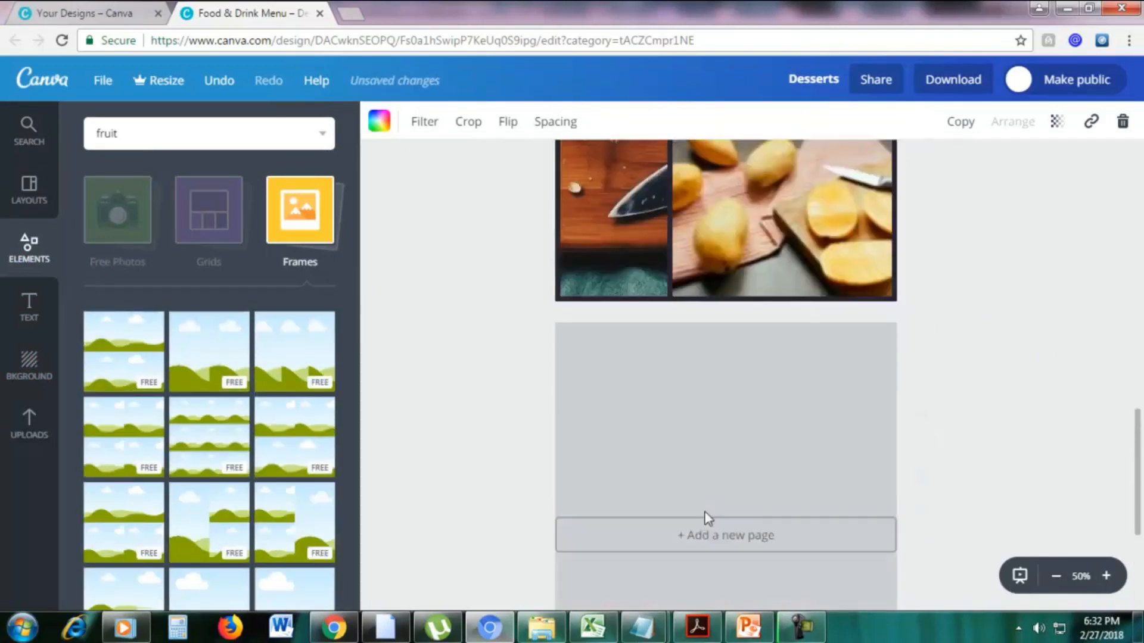
pyautogui.scroll(-5, 280, 309)
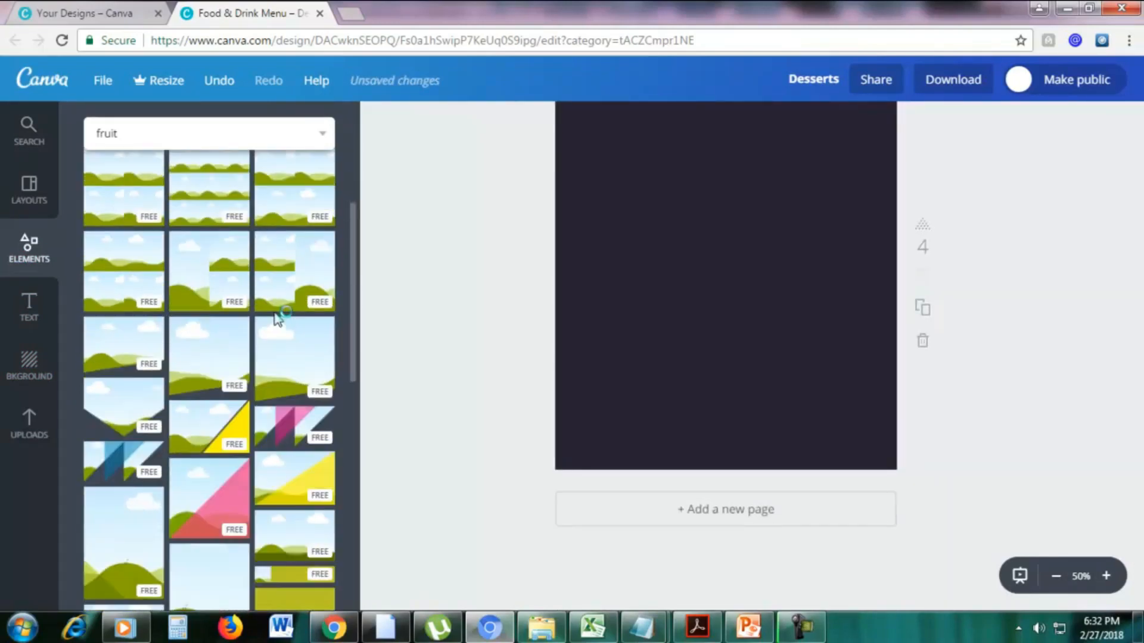
# Place the dark smartphone frame on the fourth page.
pyautogui.scroll(-3, 227, 350)
pyautogui.scroll(-3, 228, 348)
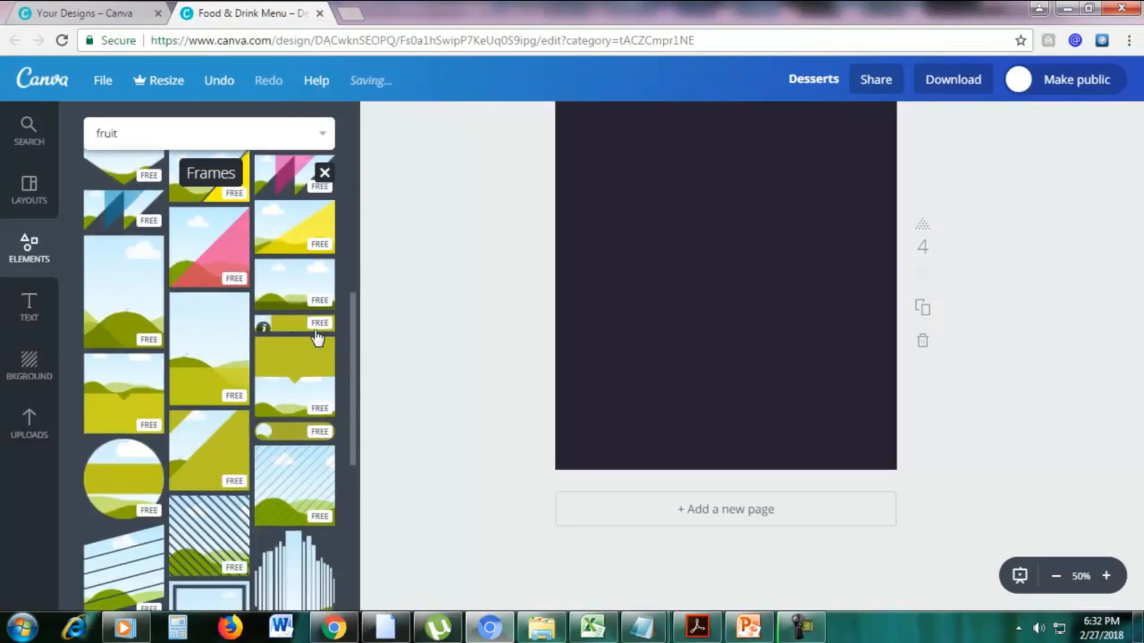
pyautogui.scroll(4, 545, 333)
pyautogui.scroll(-3, 545, 331)
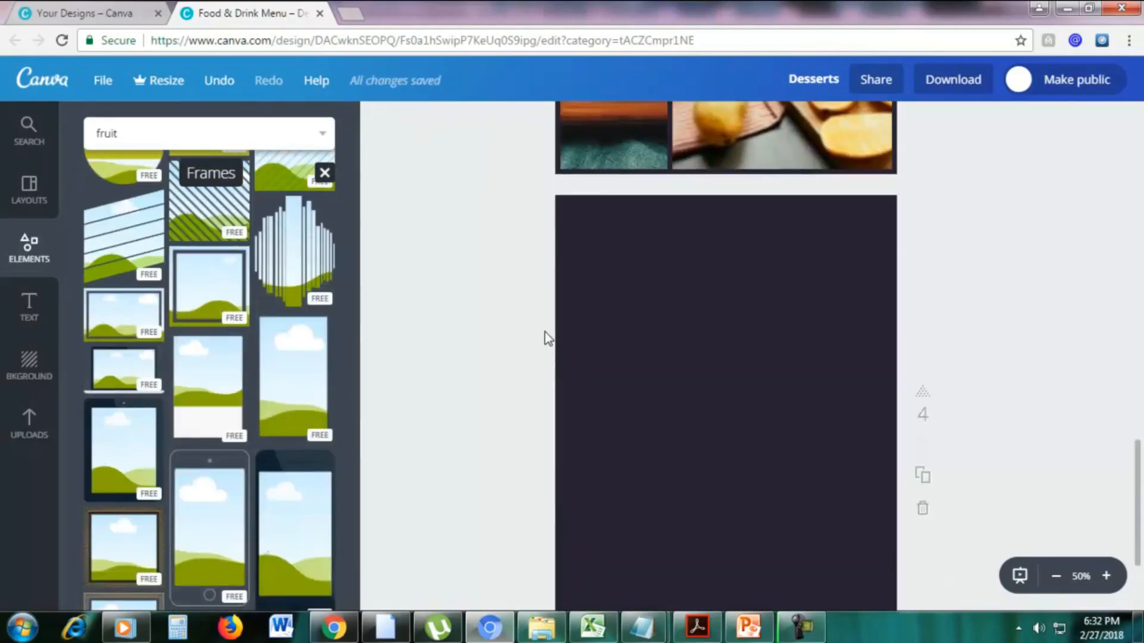
pyautogui.scroll(-2, 253, 350)
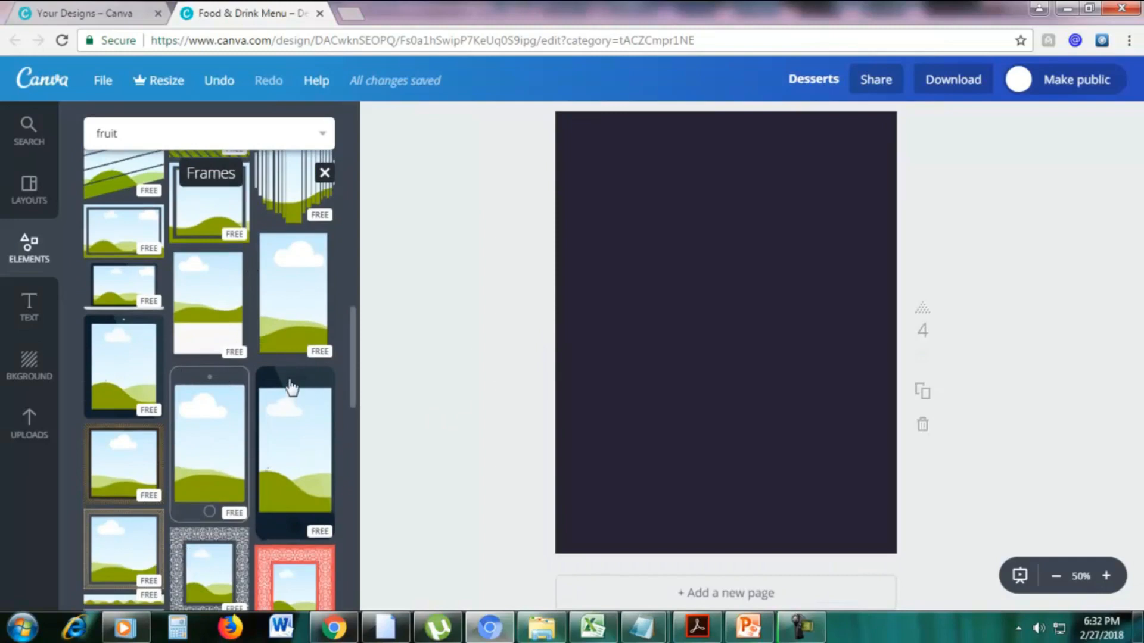
pyautogui.moveTo(290, 388); pyautogui.dragTo(661, 268)
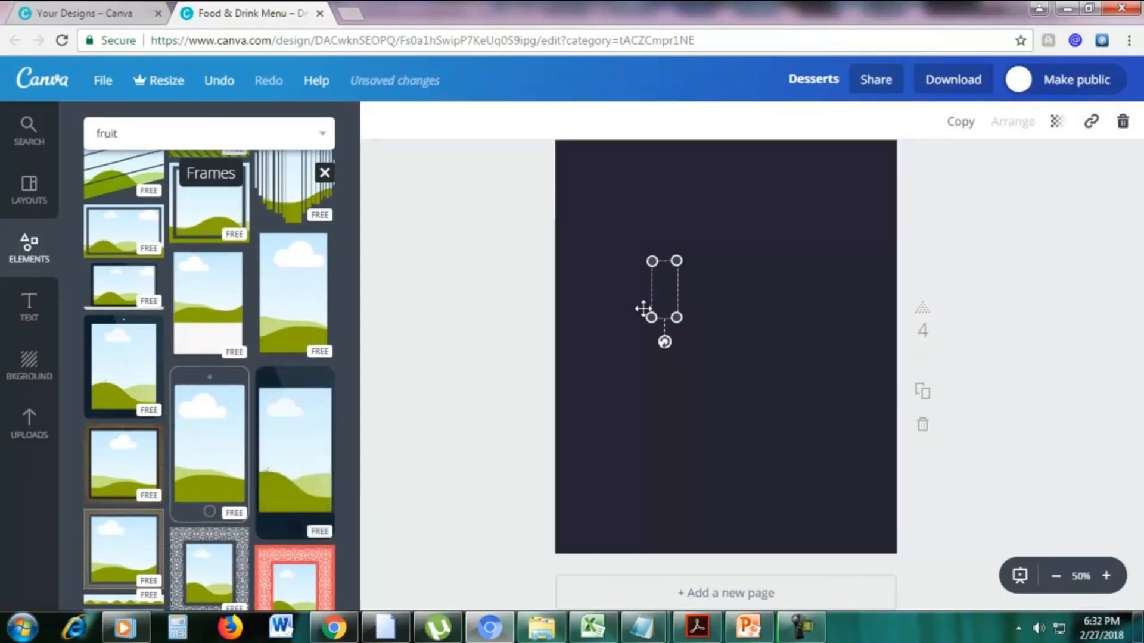
# Enlarge the smartphone frame to over half the page height and center it on the page.
pyautogui.moveTo(651, 317); pyautogui.dragTo(600, 433)
pyautogui.moveTo(676, 260); pyautogui.dragTo(823, 266)
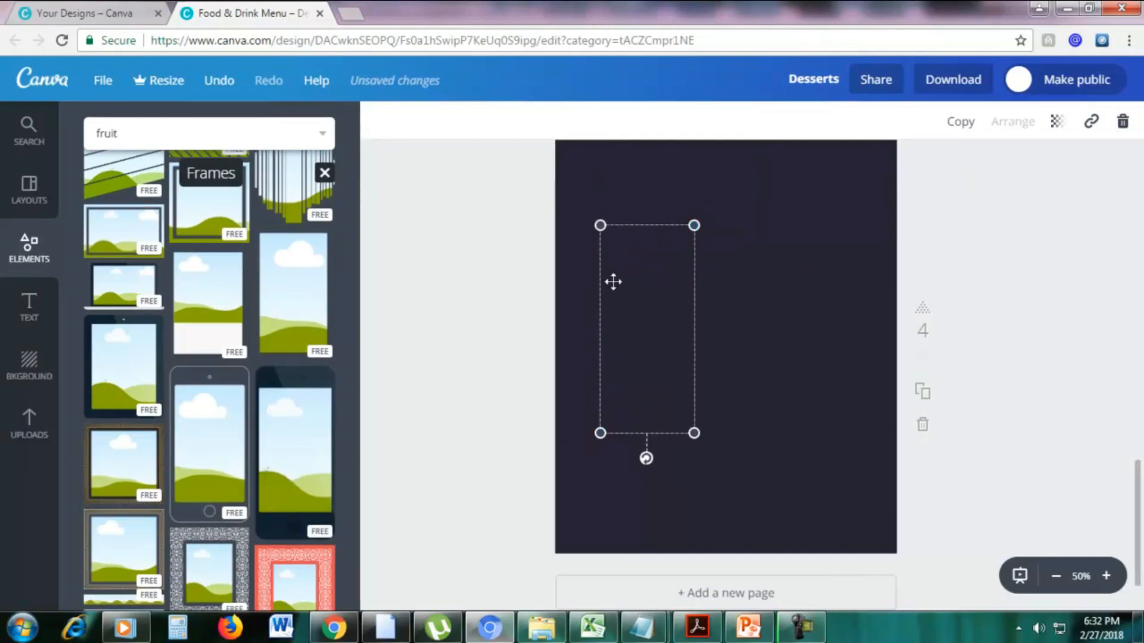
pyautogui.click(837, 251)
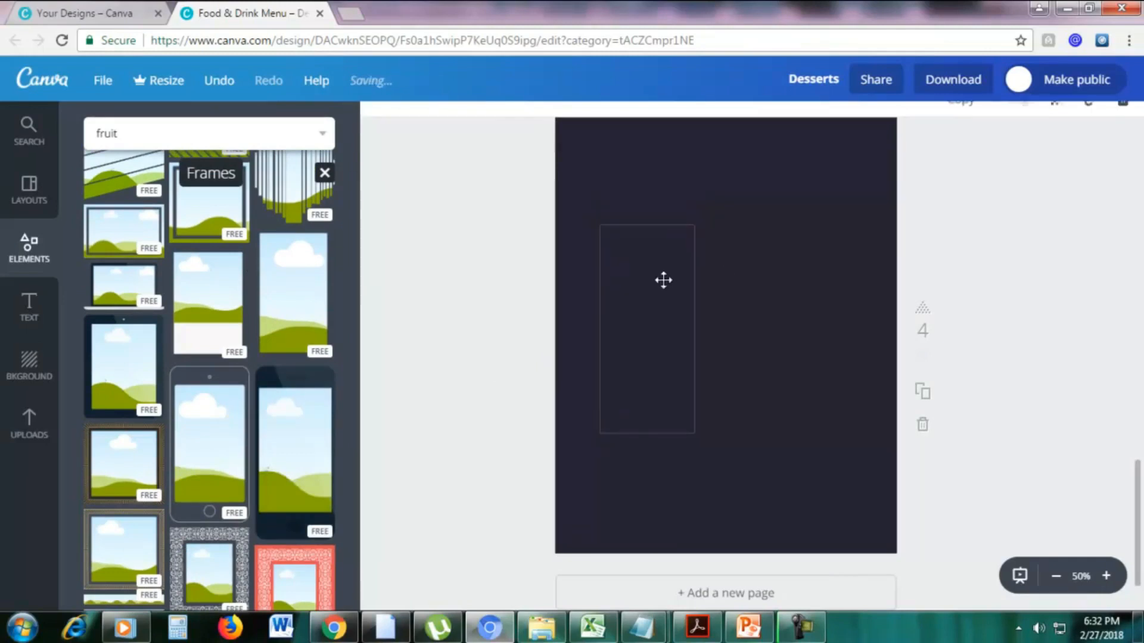
pyautogui.click(663, 280)
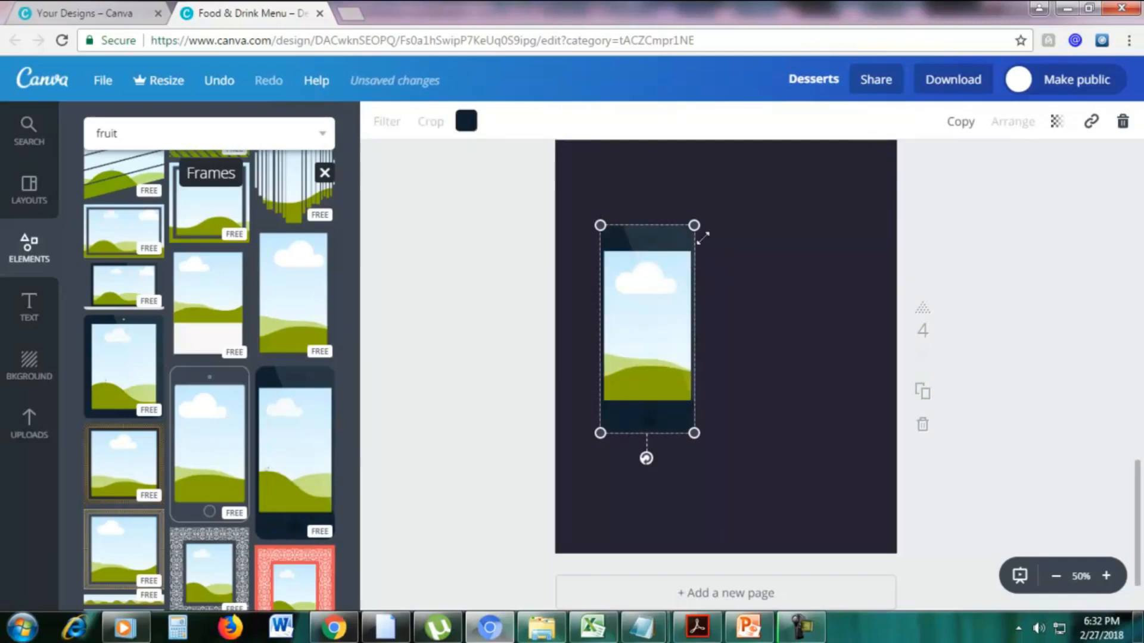
pyautogui.moveTo(695, 227); pyautogui.dragTo(751, 190)
pyautogui.moveTo(642, 268); pyautogui.dragTo(726, 304)
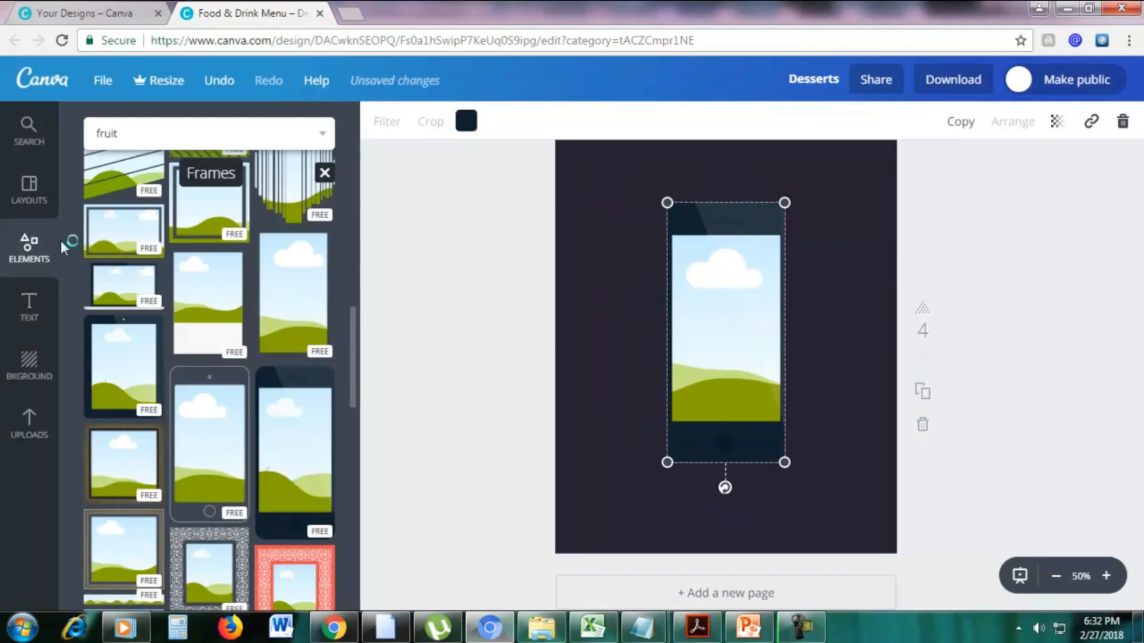
# Fill the smartphone frame with the photo of cut oranges on a bamboo mat.
pyautogui.click(30, 131)
pyautogui.moveTo(215, 301); pyautogui.dragTo(723, 304)
pyautogui.click(544, 296)
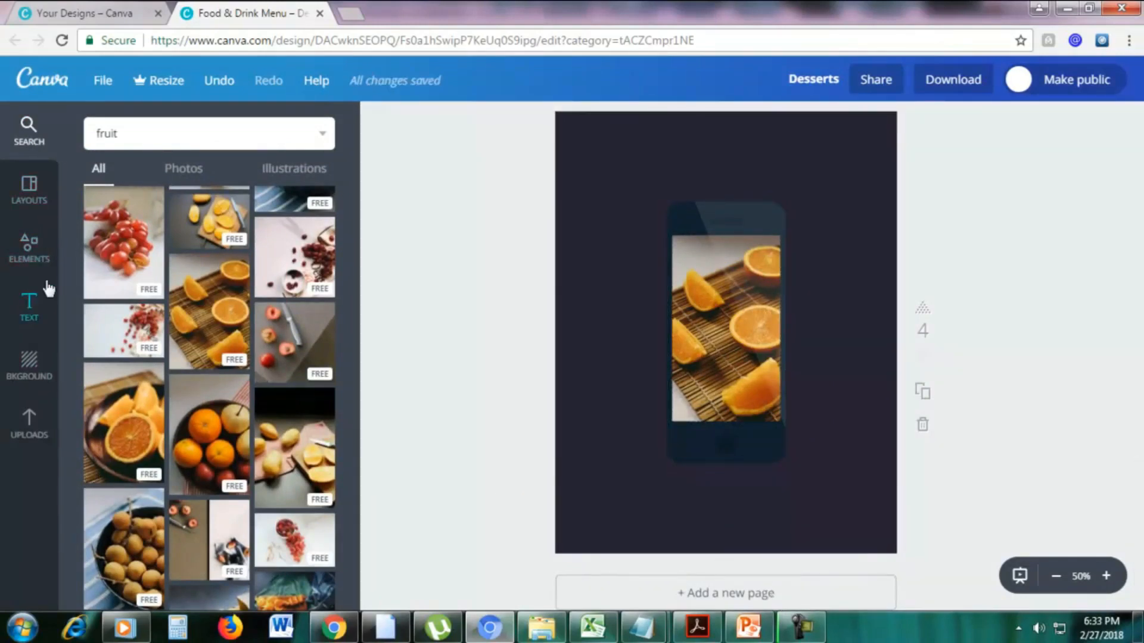
# Delete the whole smartphone frame element, including its photo, from the fourth page.
pyautogui.click(29, 246)
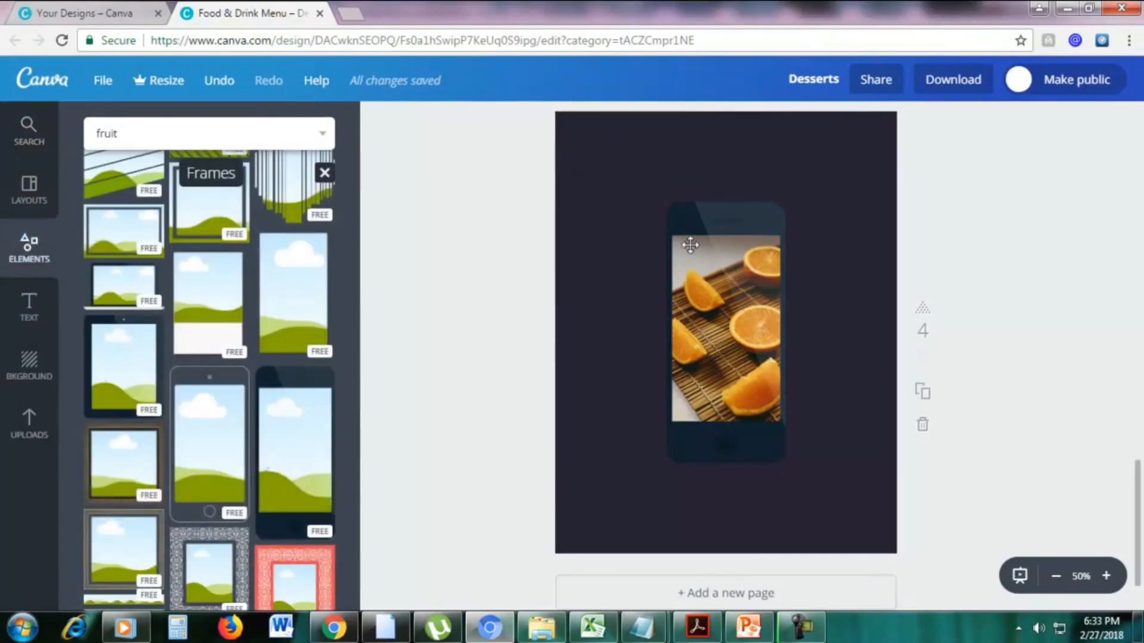
pyautogui.click(699, 219)
pyautogui.click(1123, 122)
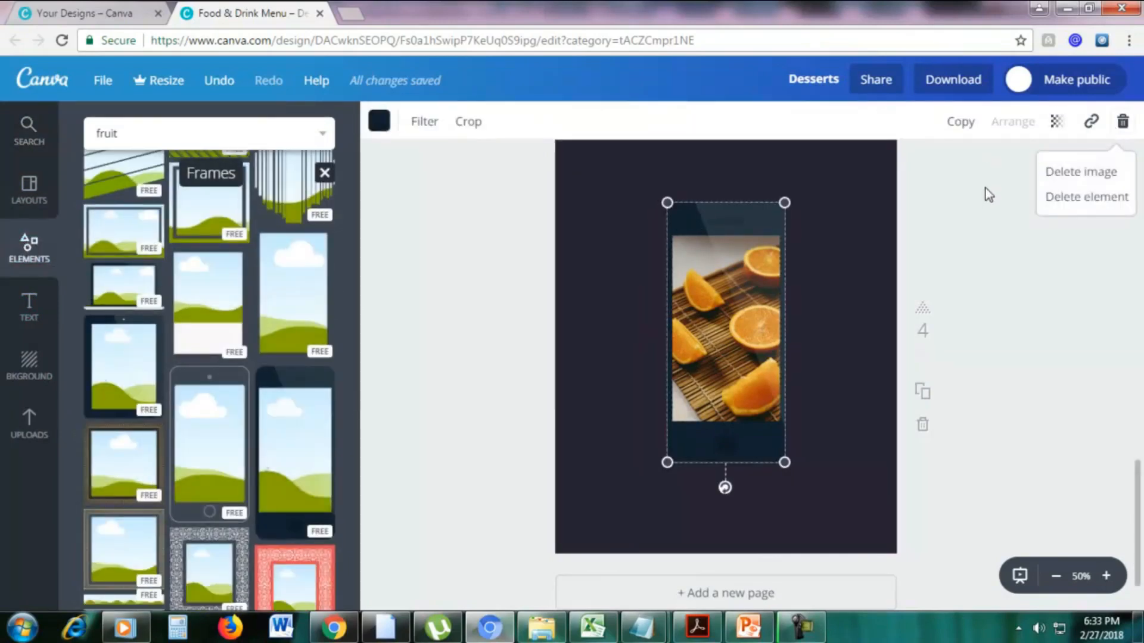
pyautogui.click(1061, 198)
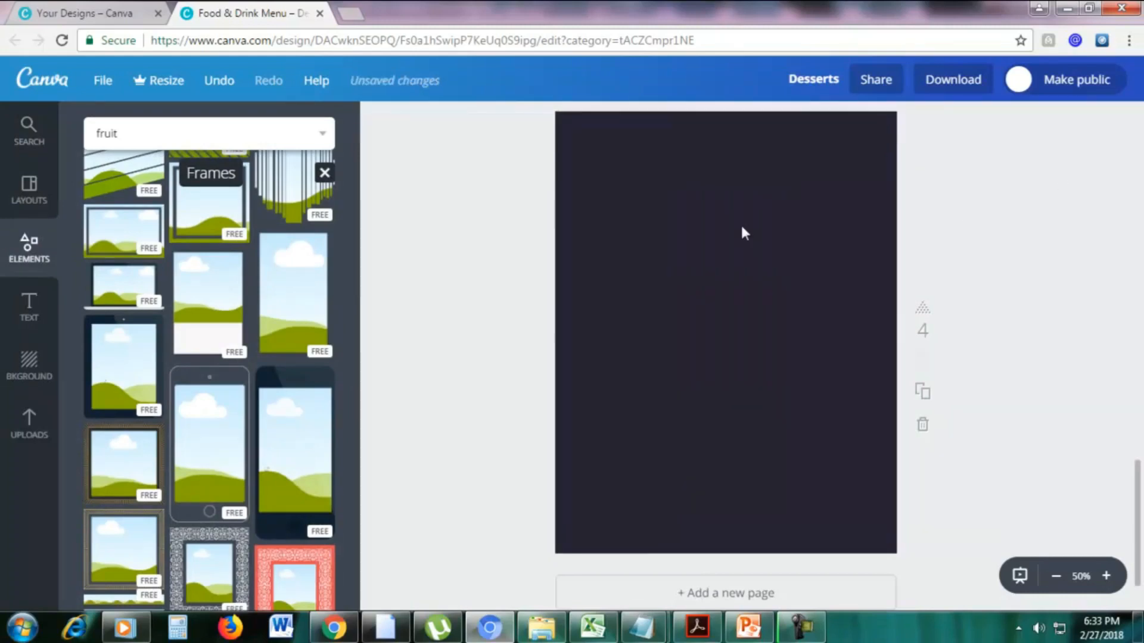
# Change the fourth page's background to the yellow of the default palette.
pyautogui.click(380, 122)
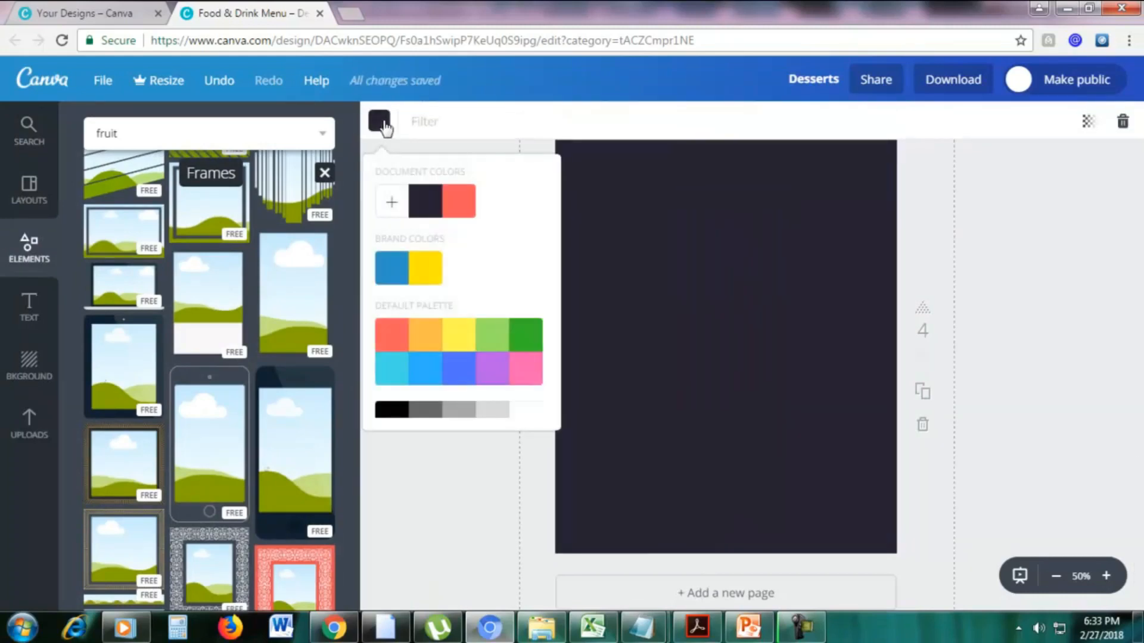
pyautogui.click(463, 337)
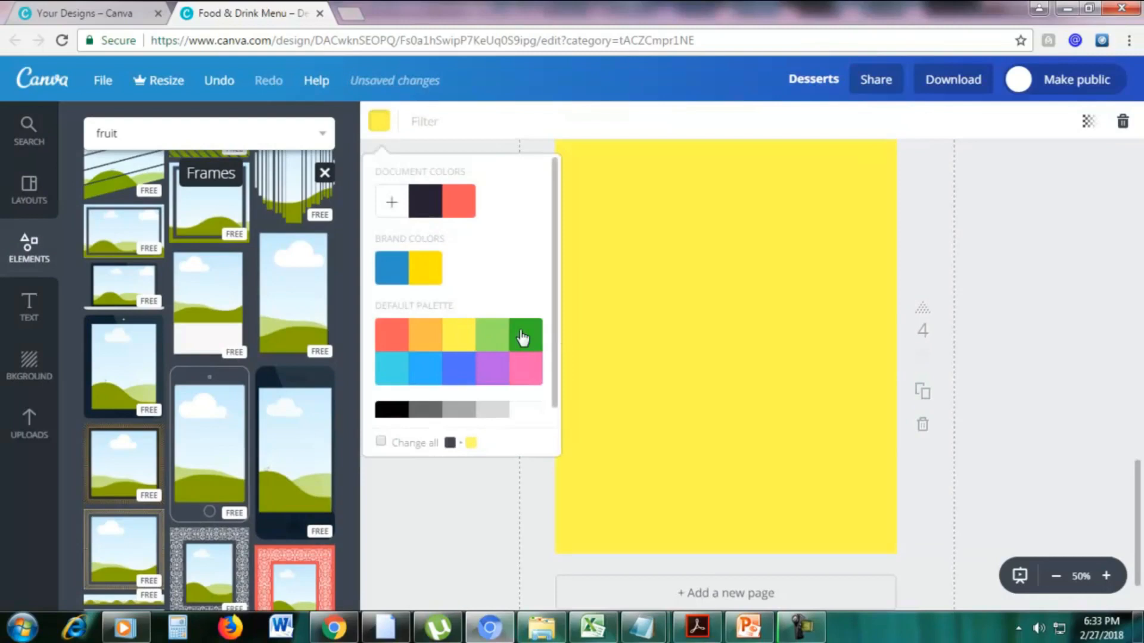
pyautogui.click(1019, 321)
# Place the laptop frame on the yellow page, enlarge it to about 646 × 382, and center it horizontally in the upper half.
pyautogui.scroll(-3, 255, 394)
pyautogui.scroll(4, 255, 393)
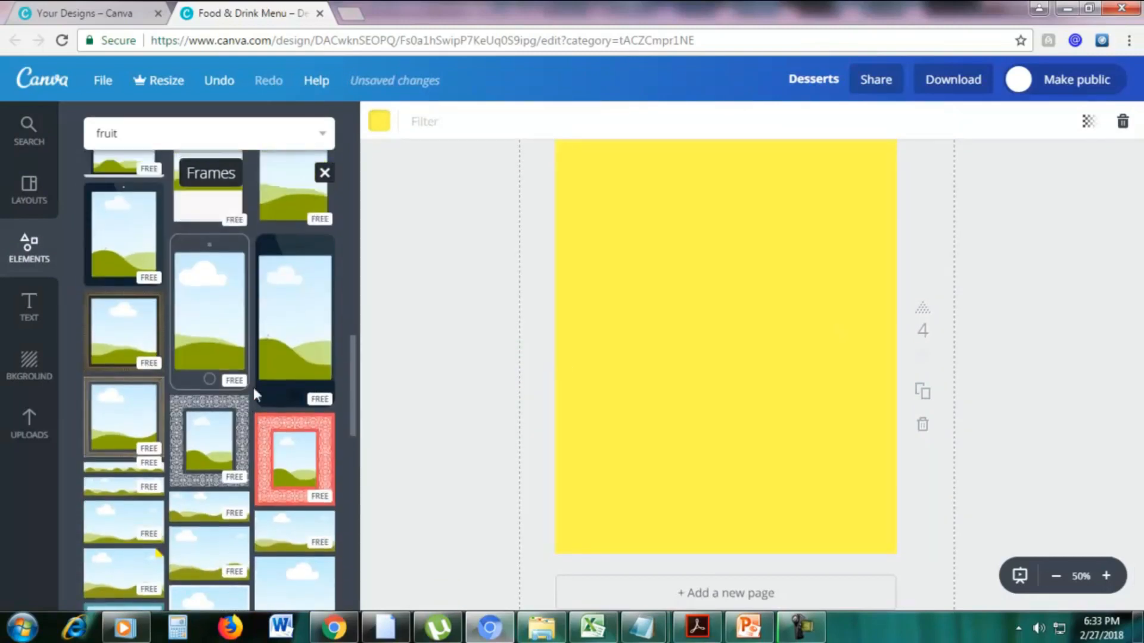
pyautogui.moveTo(156, 376); pyautogui.dragTo(688, 326)
pyautogui.moveTo(786, 288); pyautogui.dragTo(847, 197)
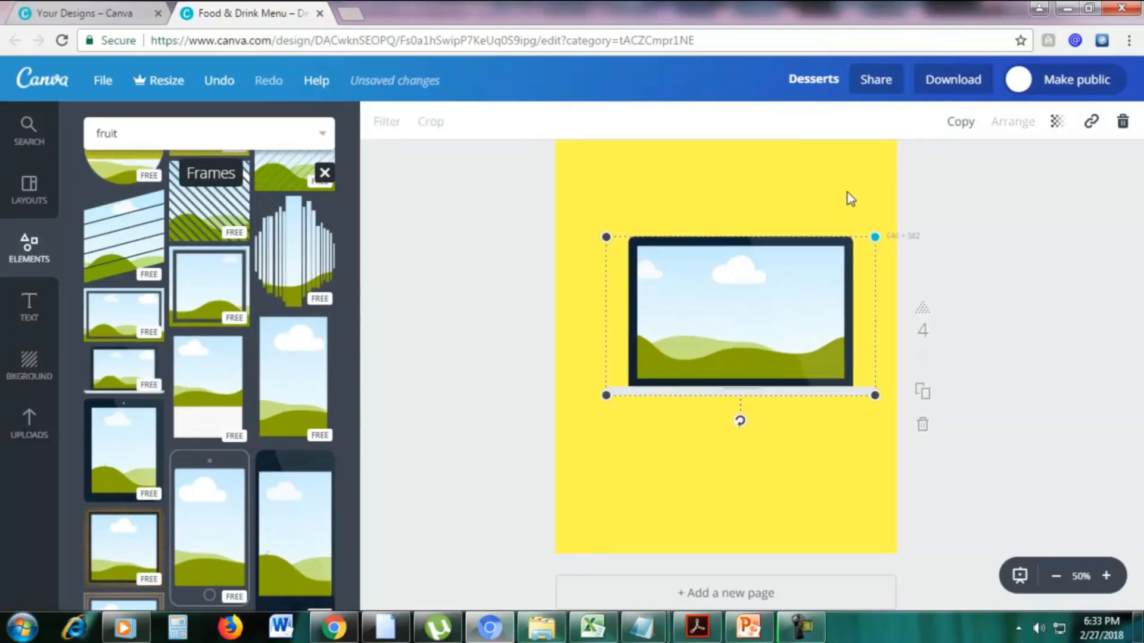
pyautogui.moveTo(768, 258); pyautogui.dragTo(755, 225)
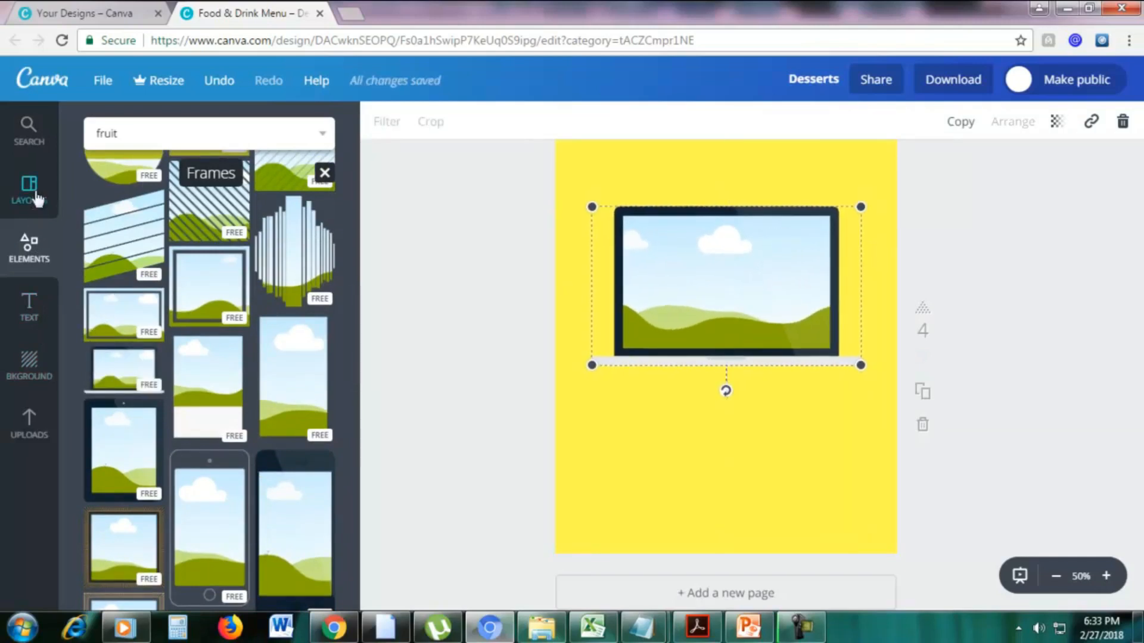
# Fill the laptop frame's screen with the photo of the bowl of oranges and apples.
pyautogui.click(31, 134)
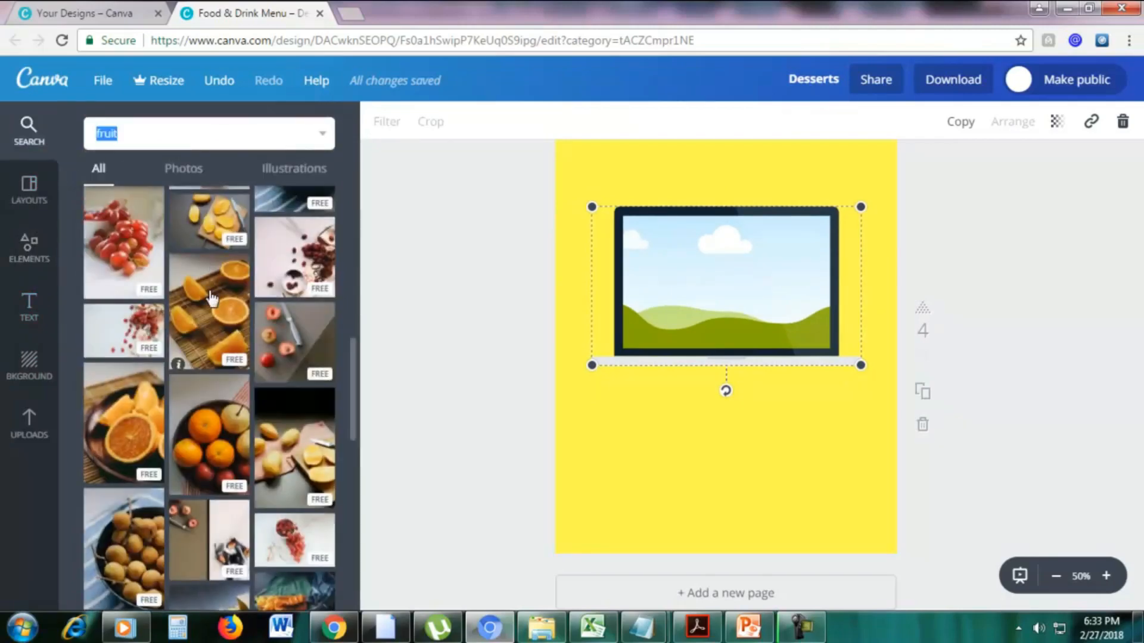
pyautogui.moveTo(220, 442); pyautogui.dragTo(723, 310)
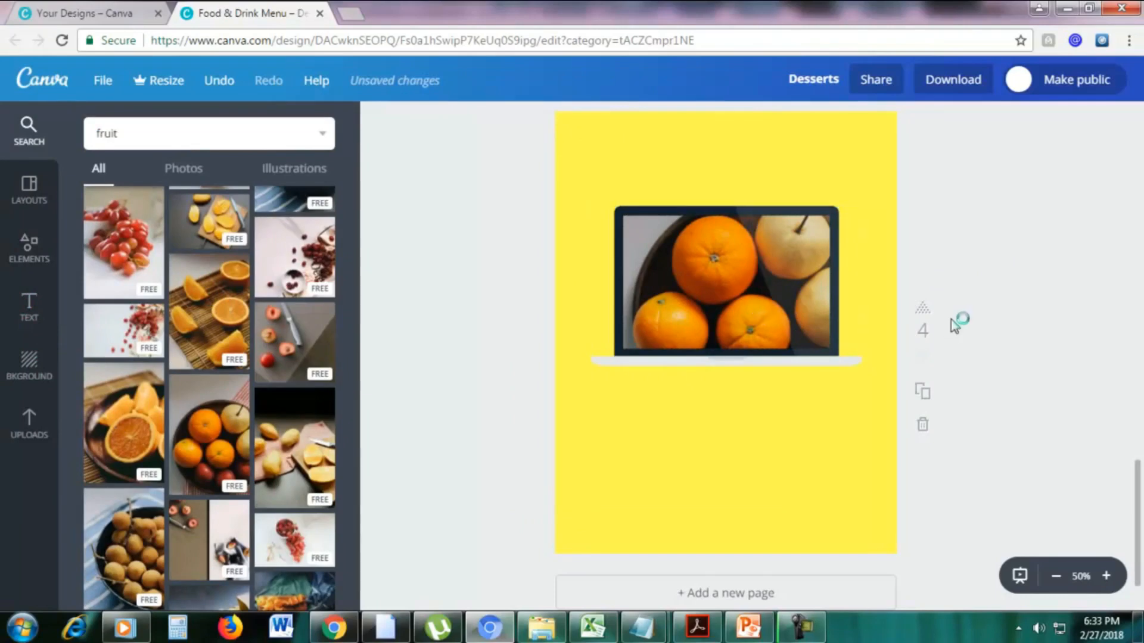
pyautogui.scroll(15, 912, 333)
pyautogui.scroll(8, 909, 331)
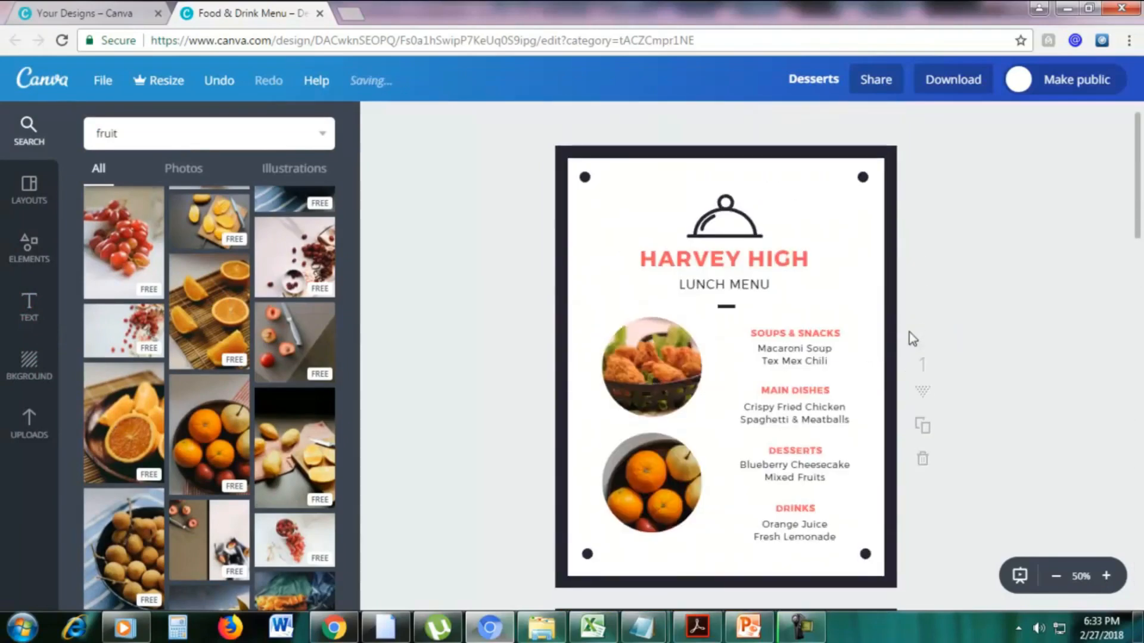
pyautogui.scroll(-6, 910, 331)
pyautogui.scroll(4, 909, 331)
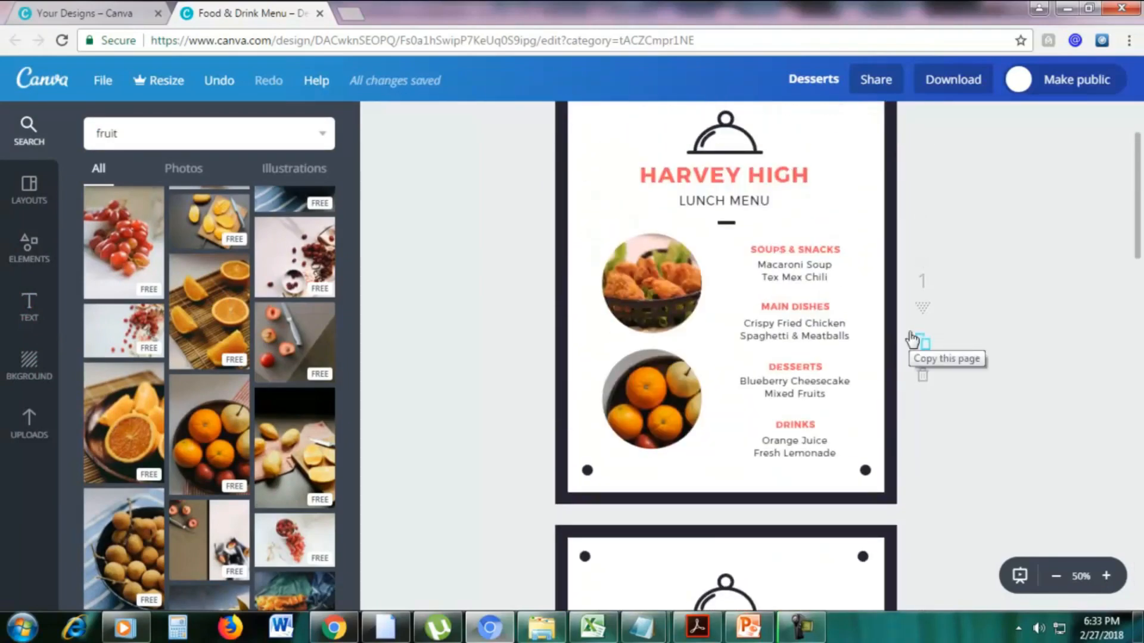
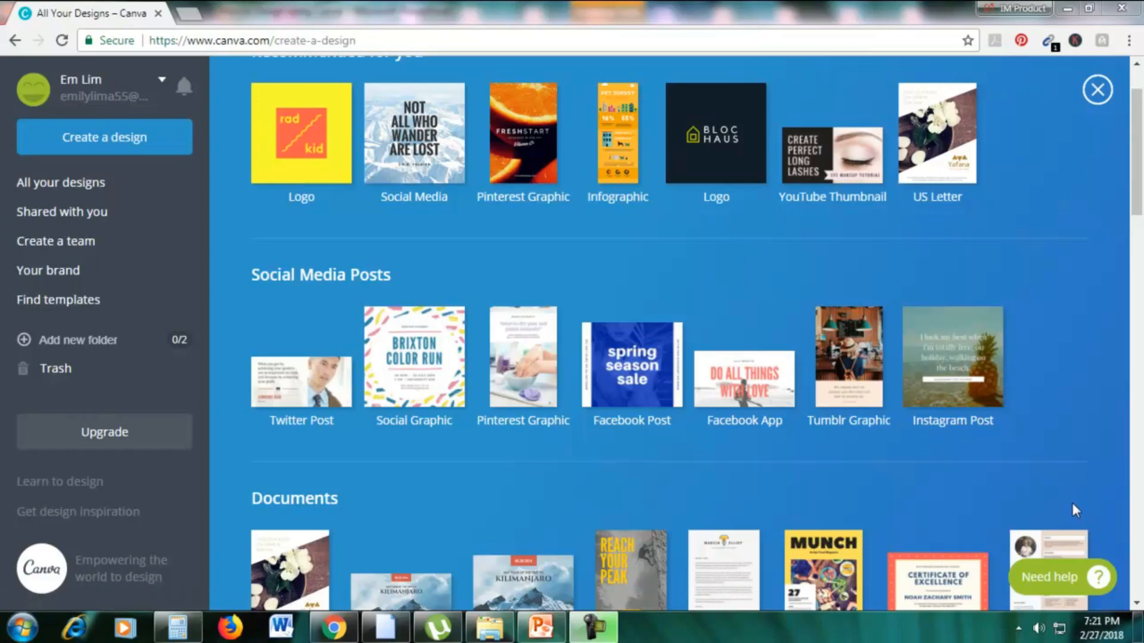
# Check the "What can we design?" slide in PowerPoint, and start a new Resume design from Canva's Documents category.
pyautogui.click(544, 629)
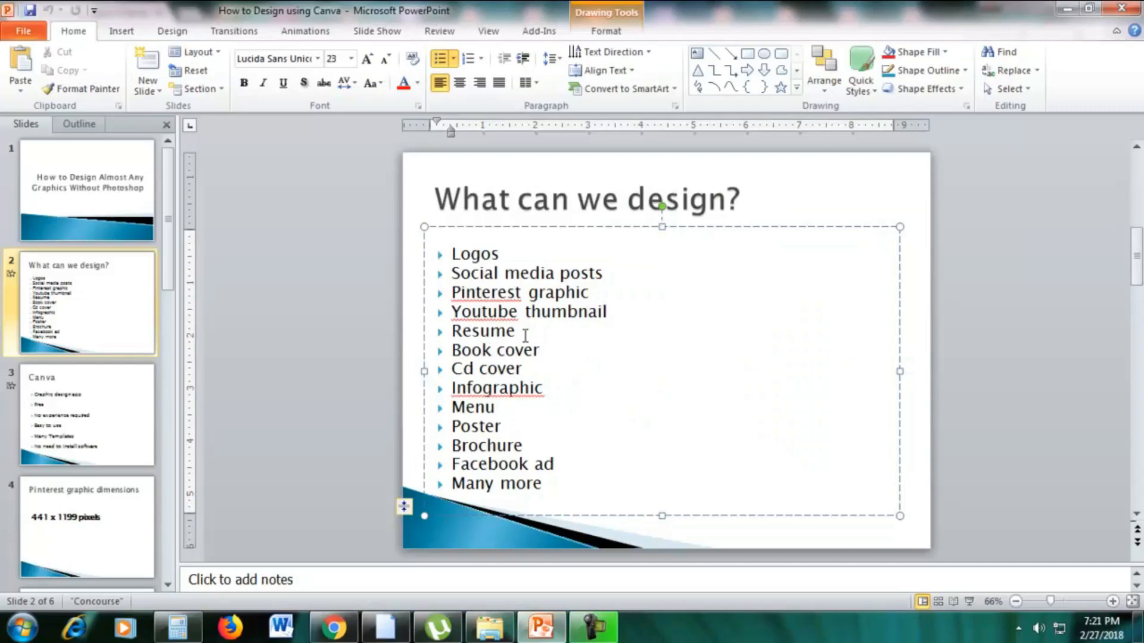
pyautogui.click(333, 627)
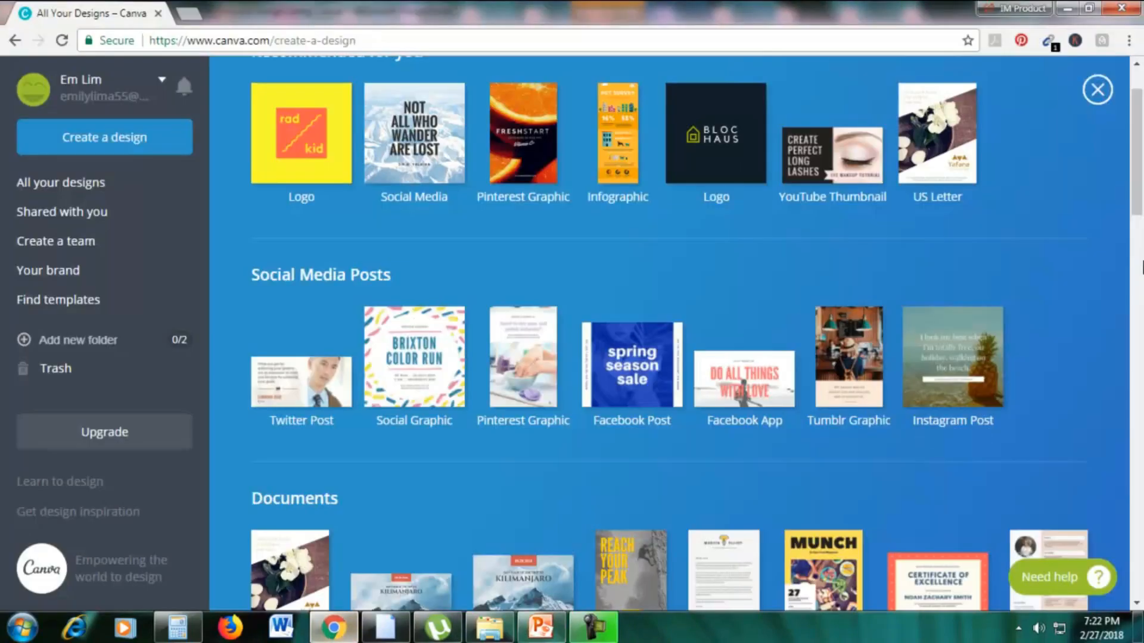
pyautogui.scroll(-5, 1135, 263)
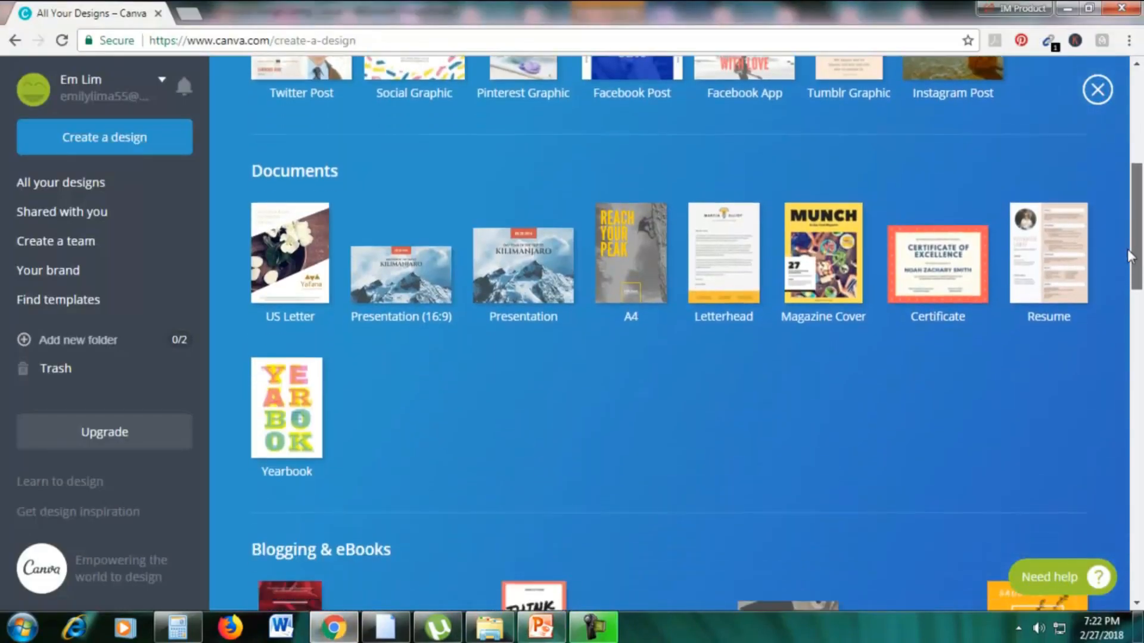
pyautogui.click(1030, 268)
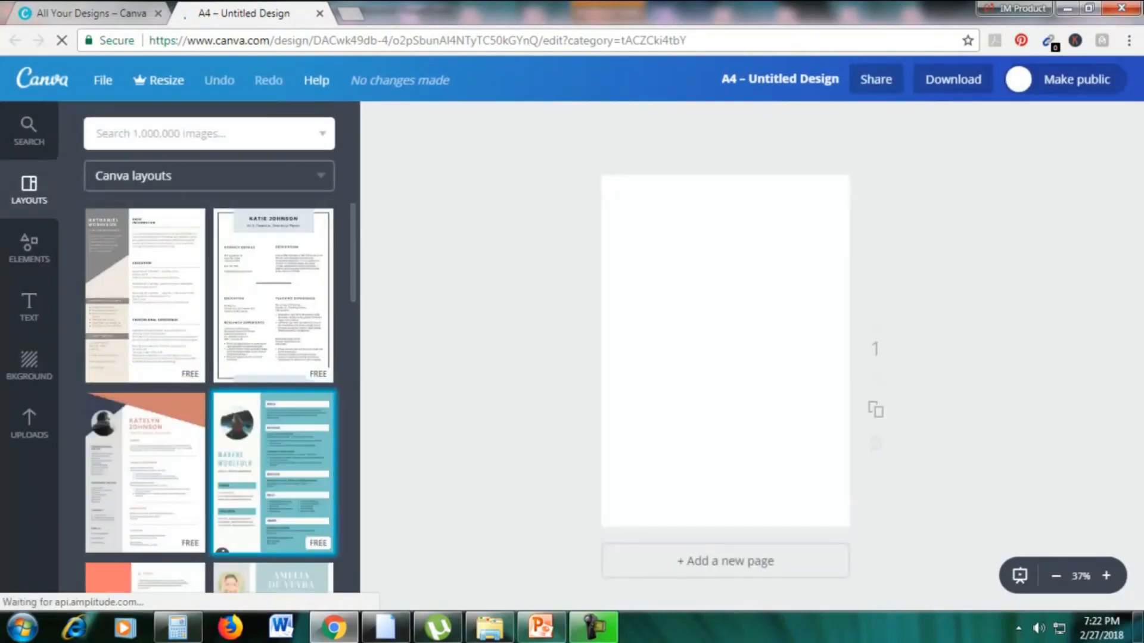
# Apply the free teal-and-white resume layout with the round portrait to the blank page.
pyautogui.scroll(-2, 241, 452)
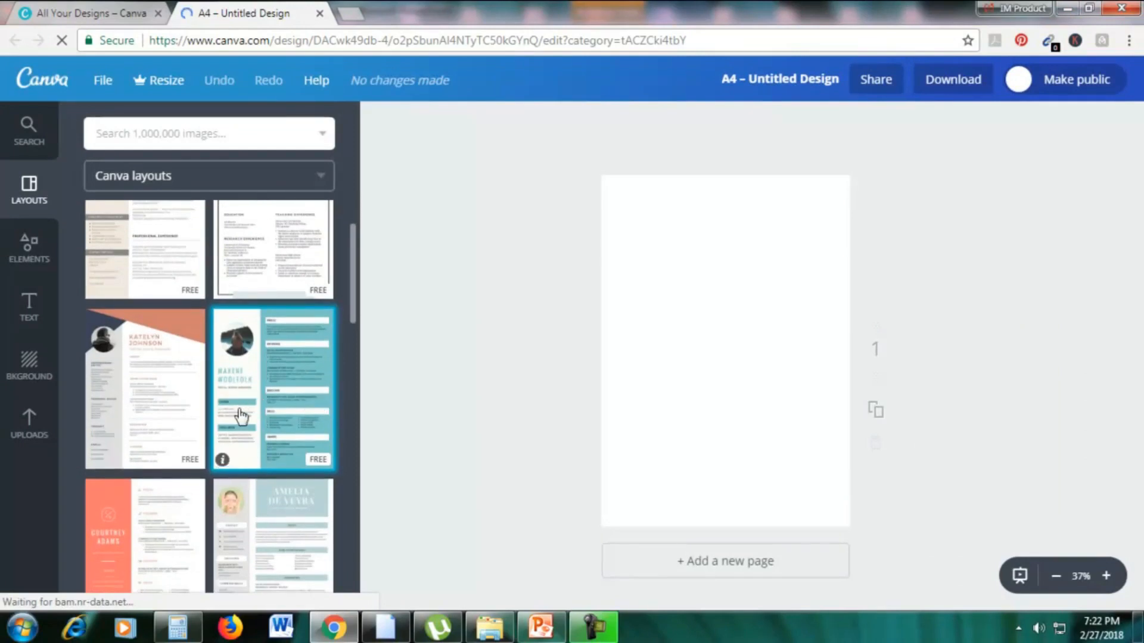
pyautogui.click(241, 360)
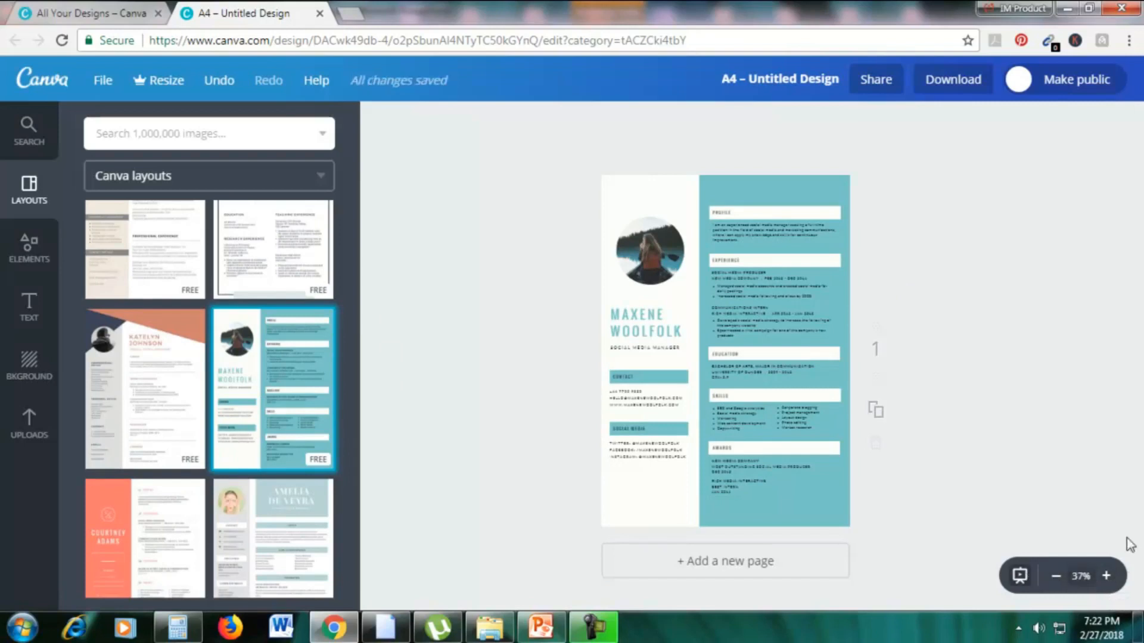
# Try green on the resume's teal background column and settle on yellow from the default palette.
pyautogui.click(1106, 576)
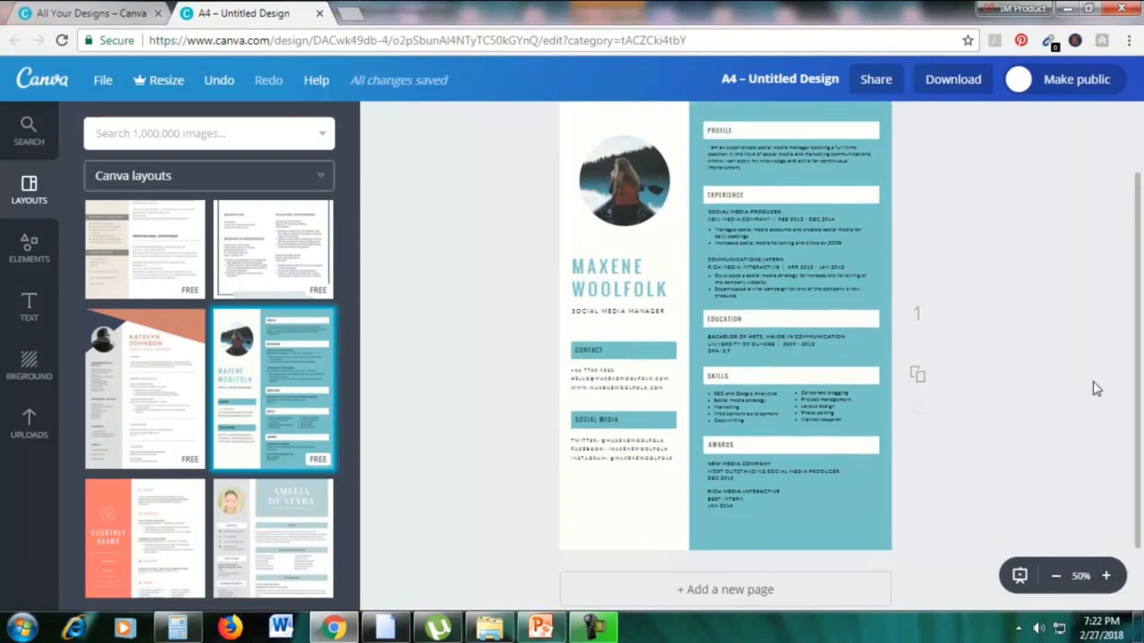
pyautogui.click(798, 182)
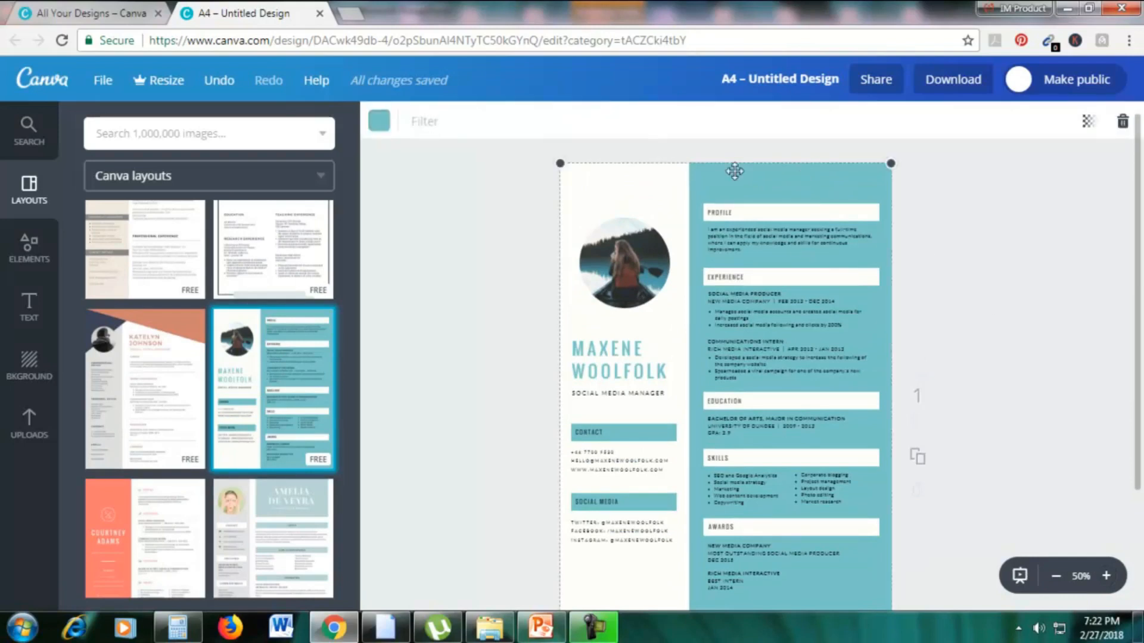
pyautogui.click(379, 121)
pyautogui.click(526, 345)
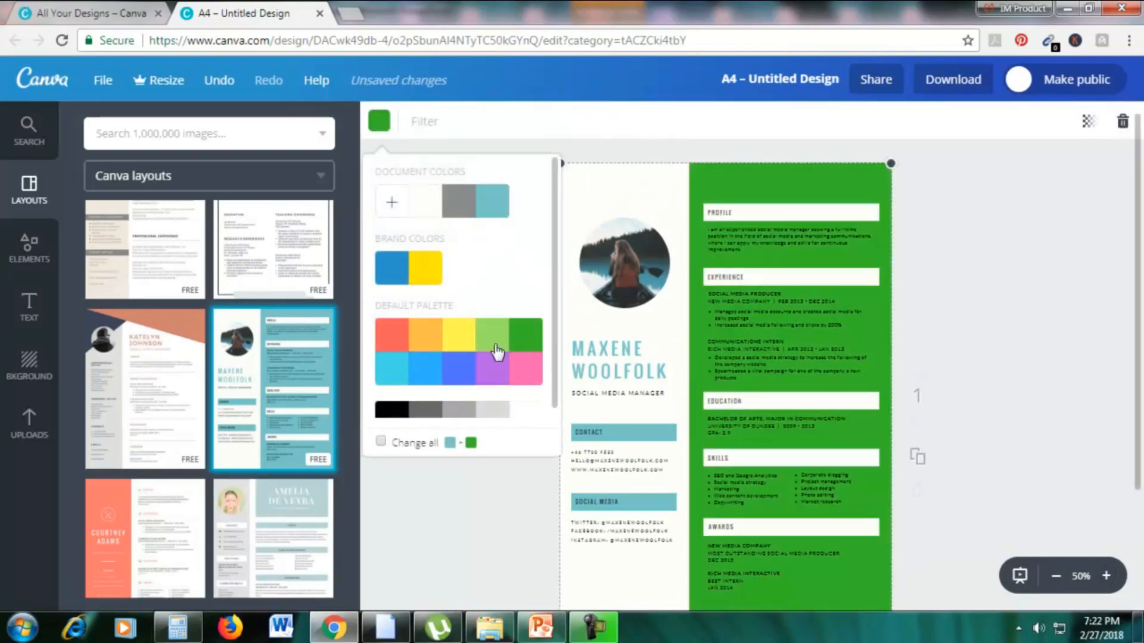
pyautogui.click(465, 347)
pyautogui.click(983, 274)
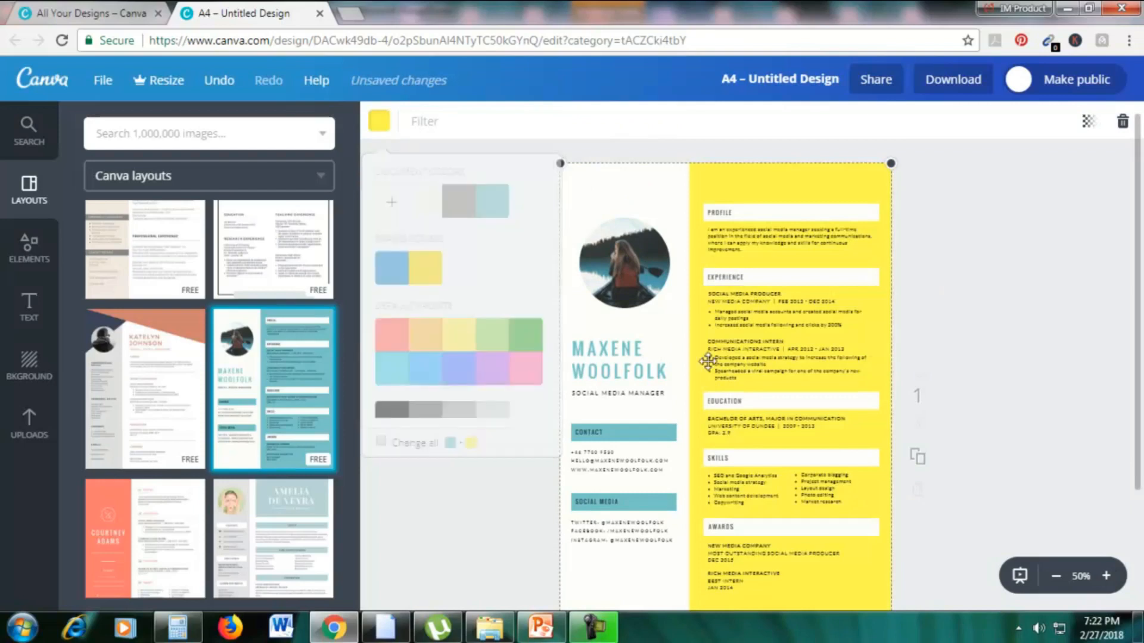
# Replace the placeholder name heading above "Social Media Manager" with the resume owner's first name.
pyautogui.doubleClick(645, 374)
pyautogui.moveTo(663, 372); pyautogui.dragTo(579, 348)
pyautogui.write('EMILY')
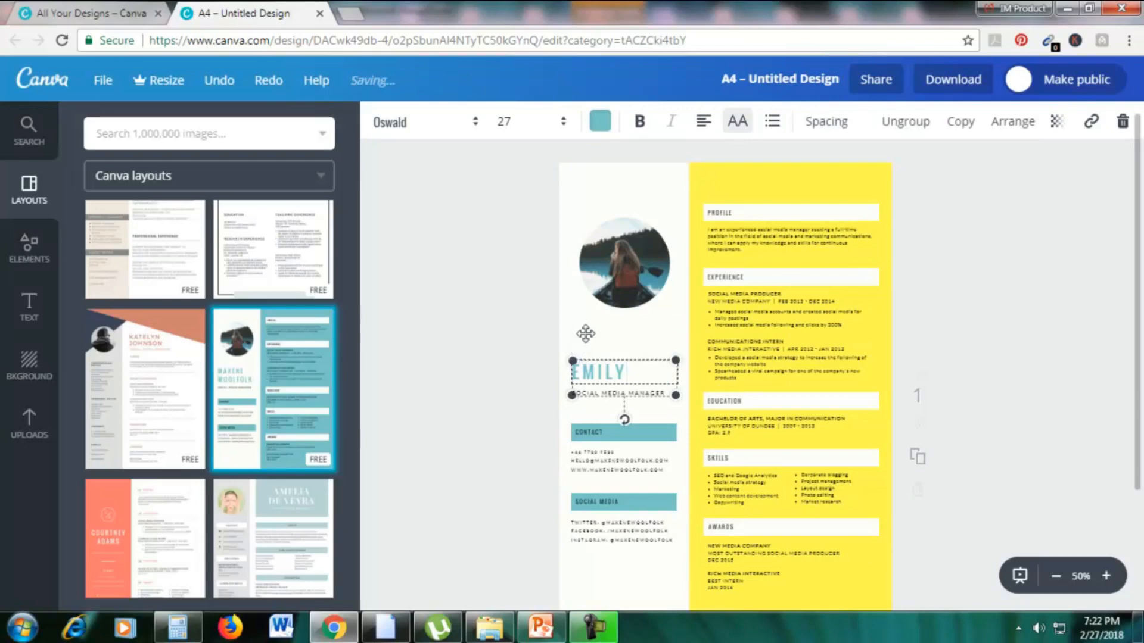
pyautogui.click(1142, 307)
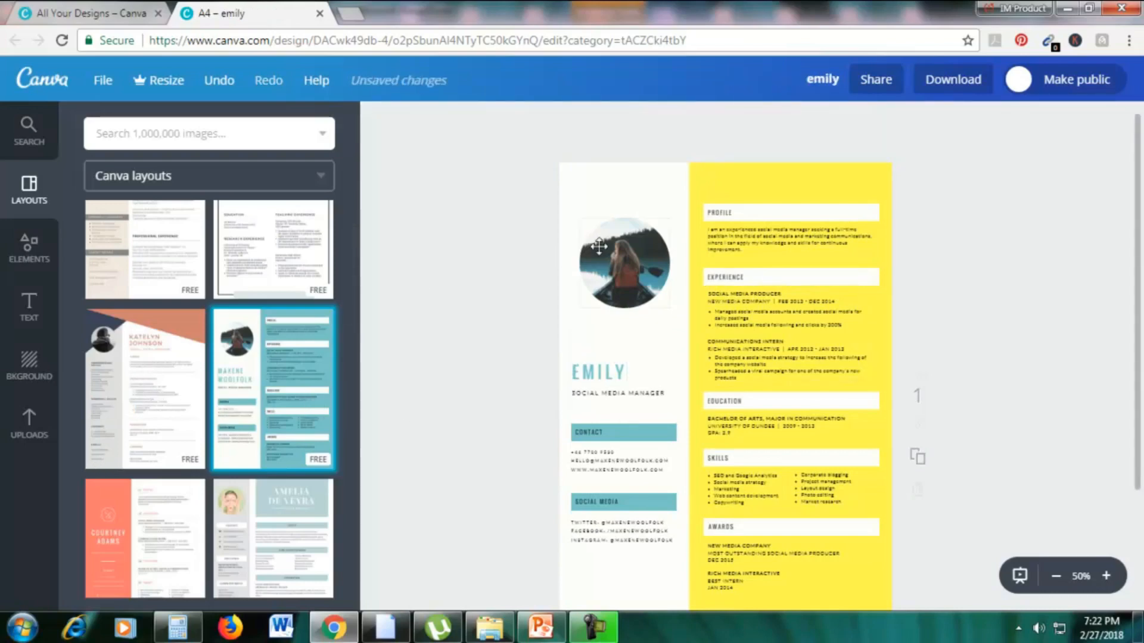
# Search the image library for "woman" and replace the round portrait with the free black-and-white photo of a woman.
pyautogui.click(33, 422)
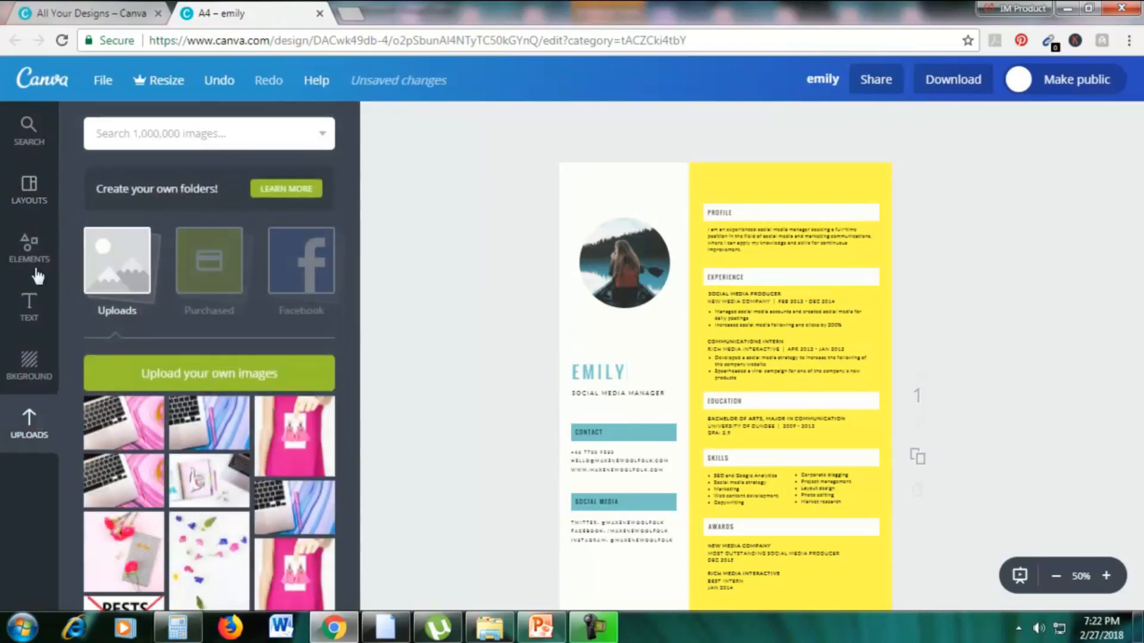
pyautogui.click(112, 132)
pyautogui.write('woman')
pyautogui.press('Return')
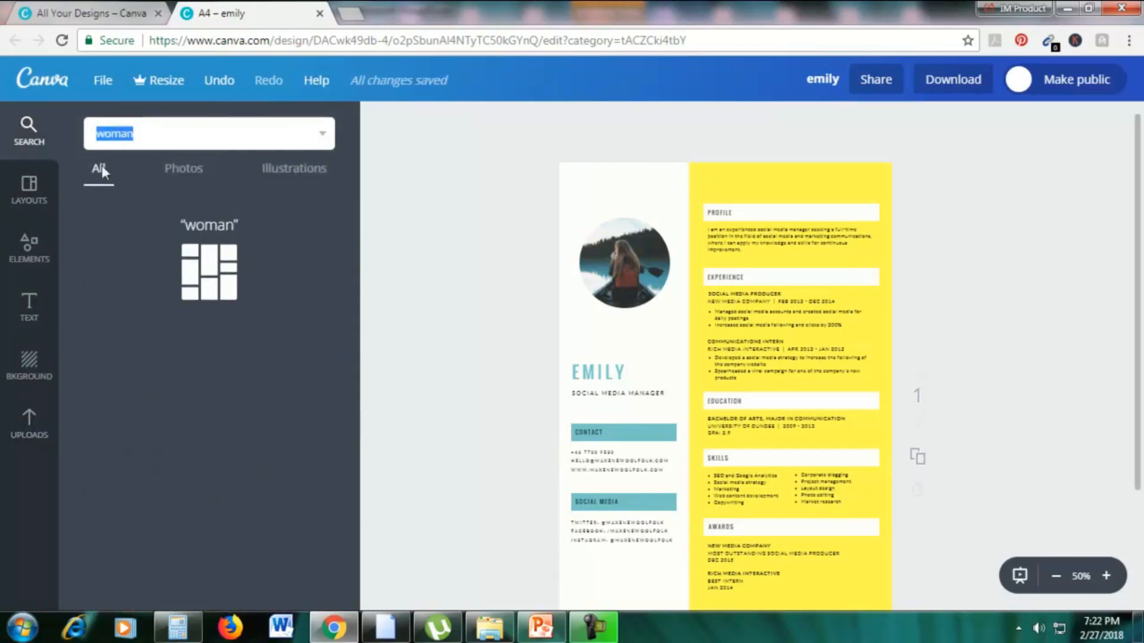
pyautogui.scroll(-4, 252, 381)
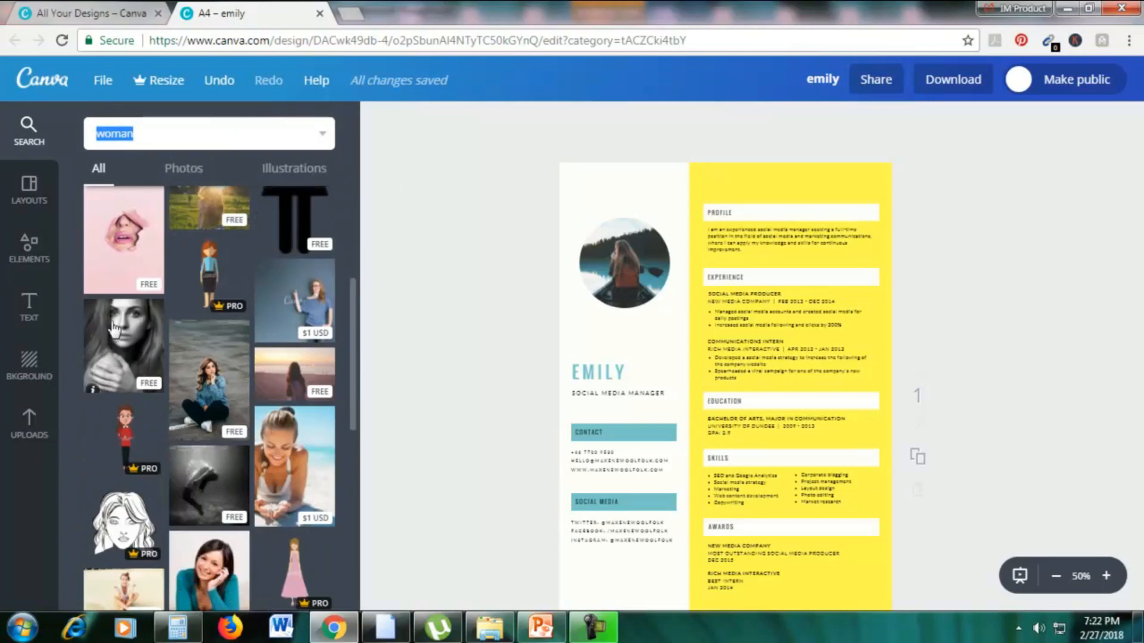
pyautogui.moveTo(124, 346); pyautogui.dragTo(625, 262)
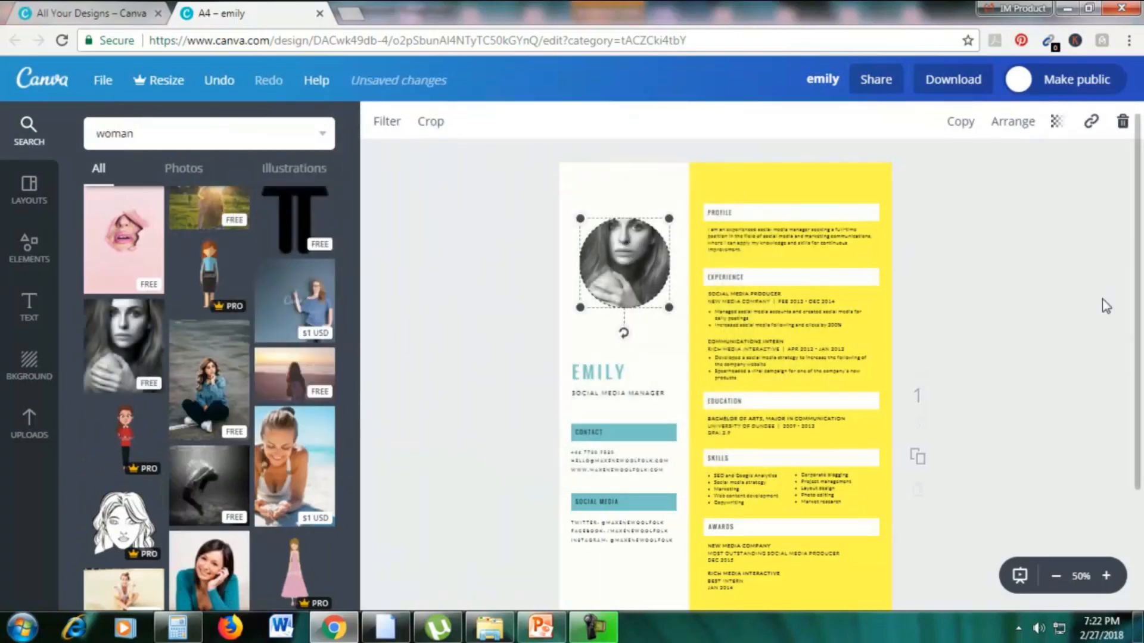
pyautogui.click(1039, 309)
# Look over the finished resume, and close it to return to the design types page.
pyautogui.scroll(-1, 1039, 309)
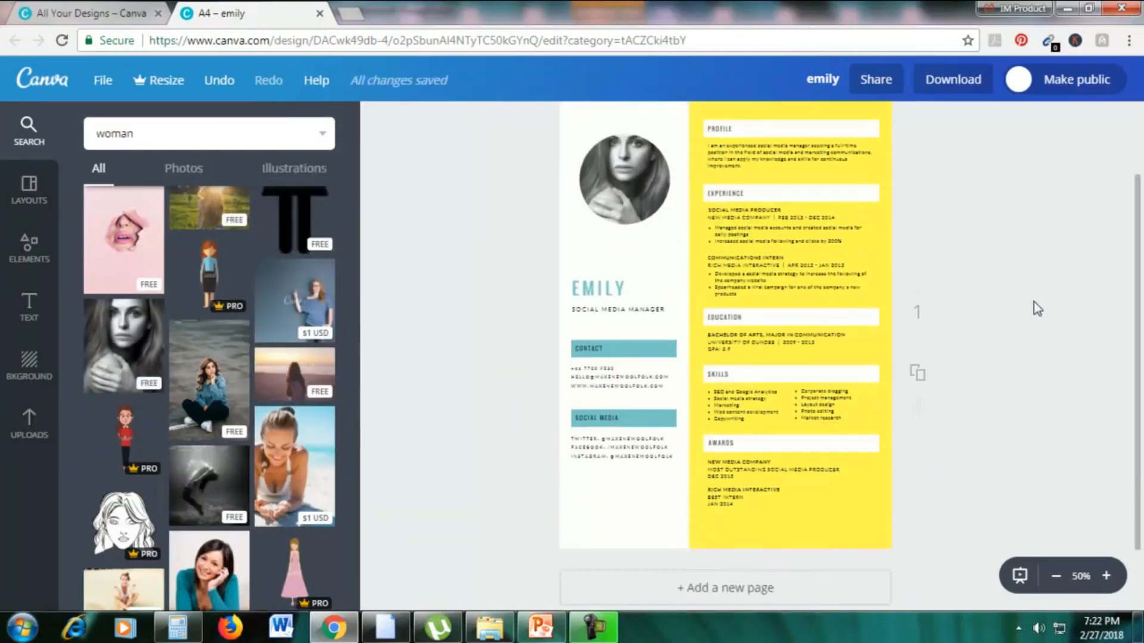
pyautogui.click(808, 256)
pyautogui.scroll(2, 1014, 234)
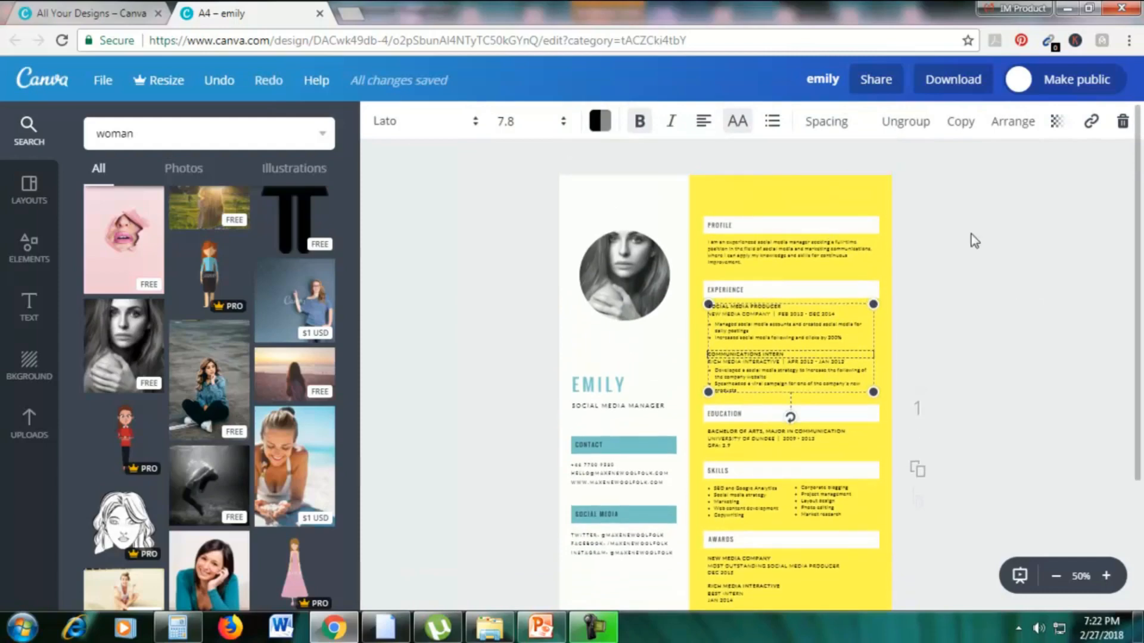
pyautogui.click(119, 22)
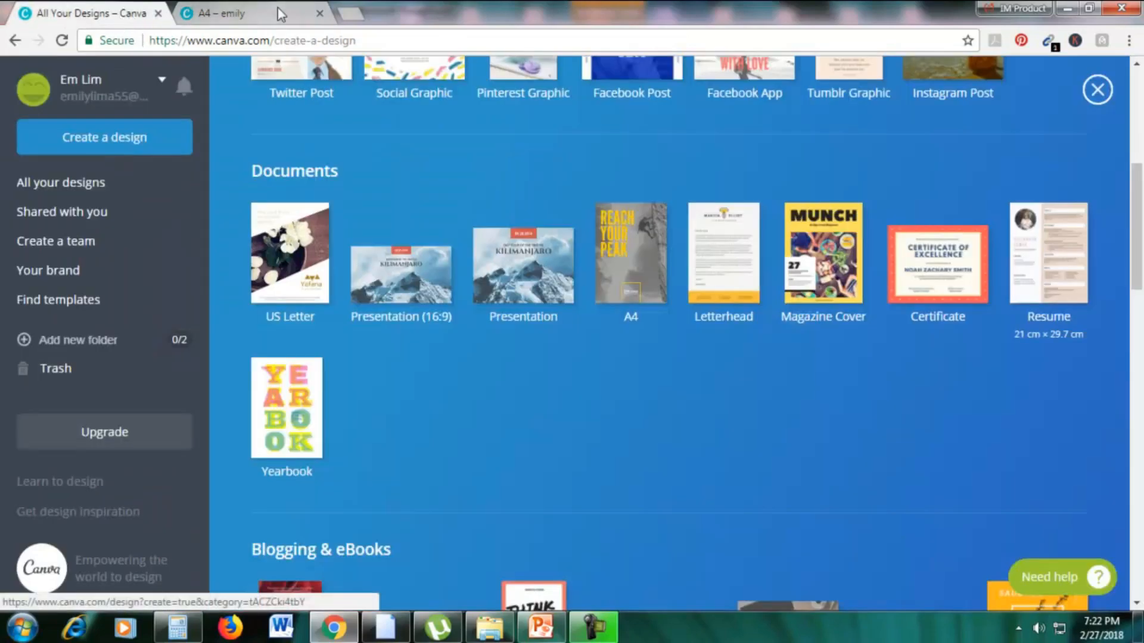
pyautogui.click(321, 14)
pyautogui.click(626, 130)
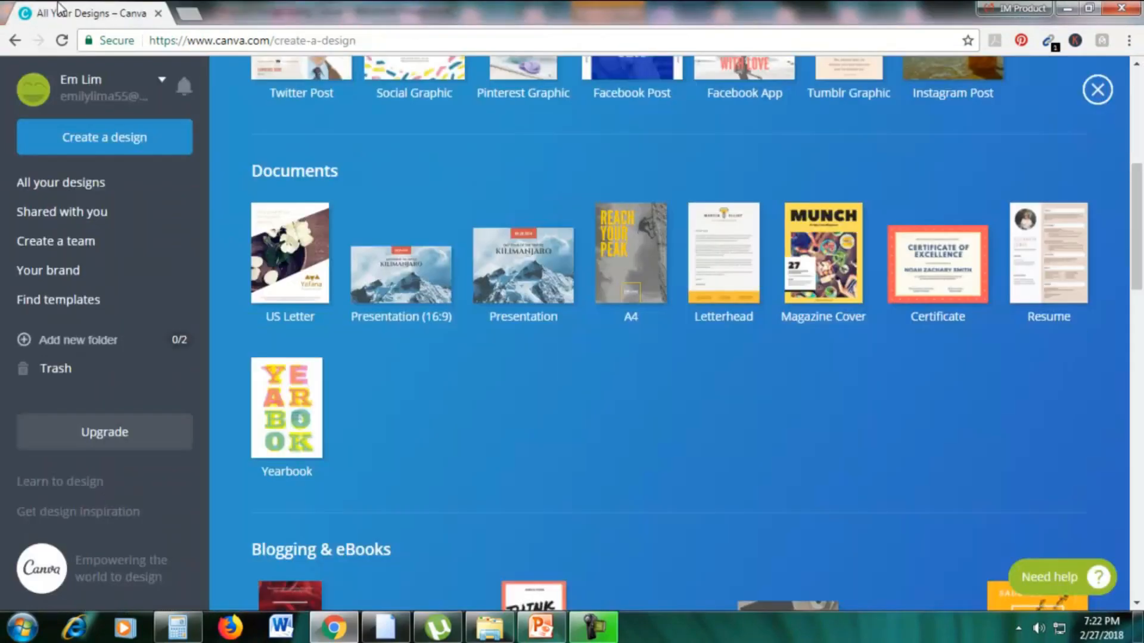
# Check the design ideas slide in PowerPoint, and start a new Book Cover design from Canva's Blogging & eBooks category.
pyautogui.scroll(6, 431, 138)
pyautogui.scroll(-4, 467, 181)
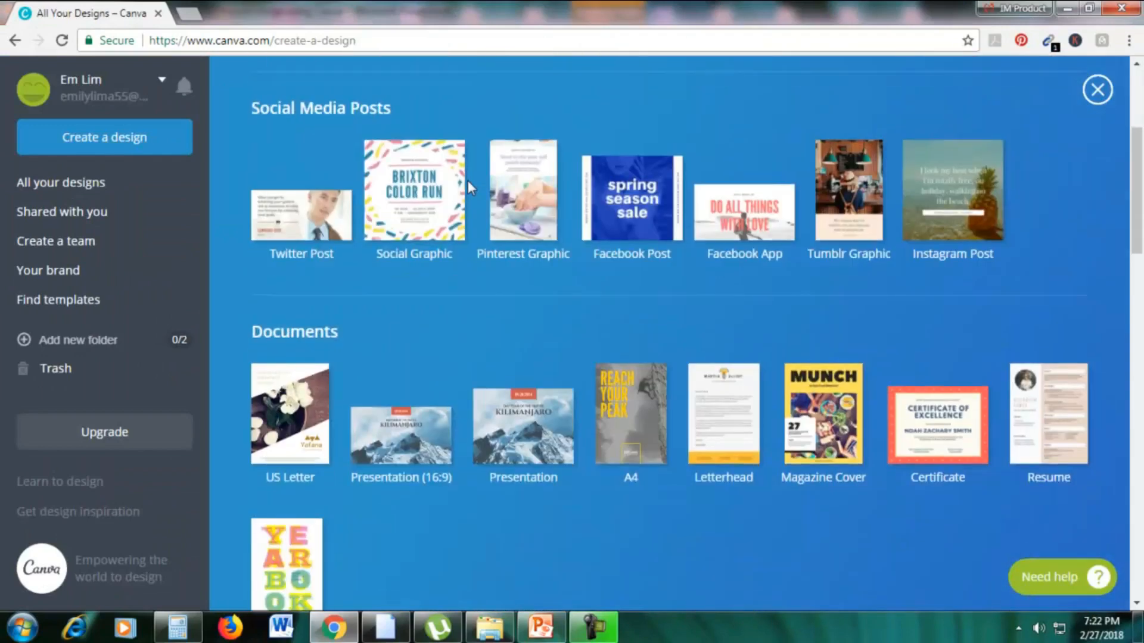
pyautogui.scroll(-4, 467, 180)
pyautogui.scroll(-4, 467, 181)
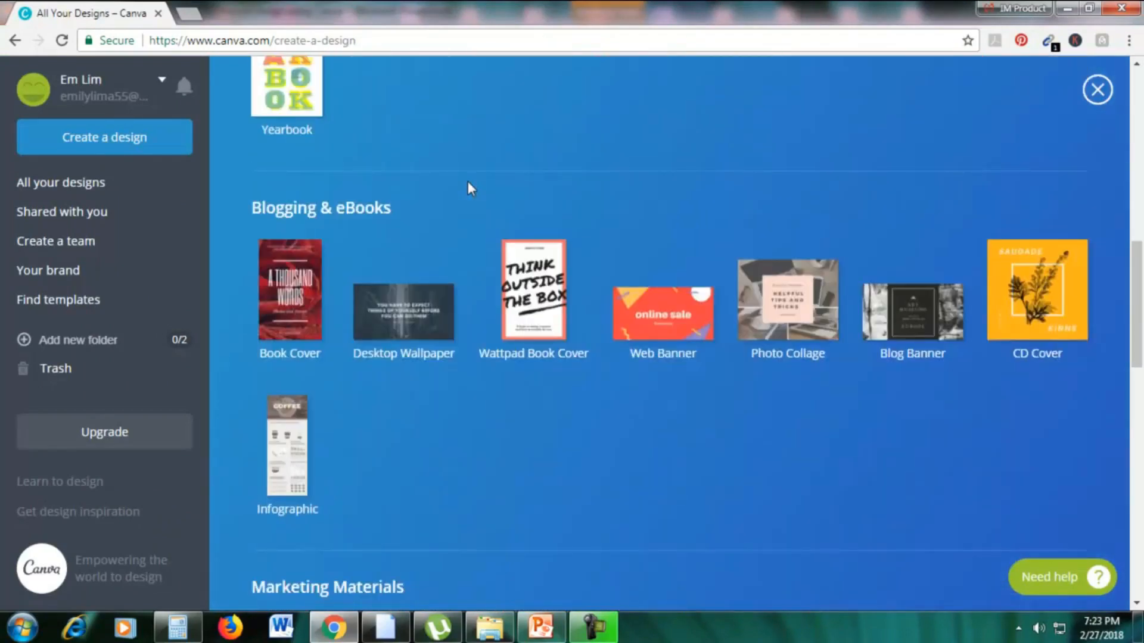
pyautogui.click(547, 623)
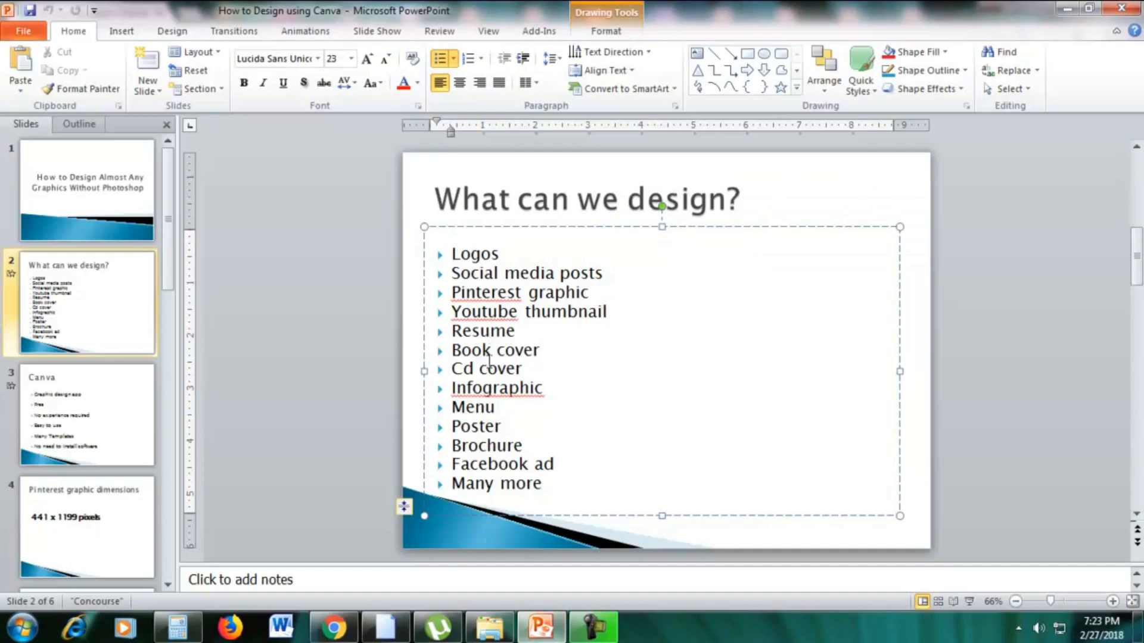
pyautogui.click(334, 627)
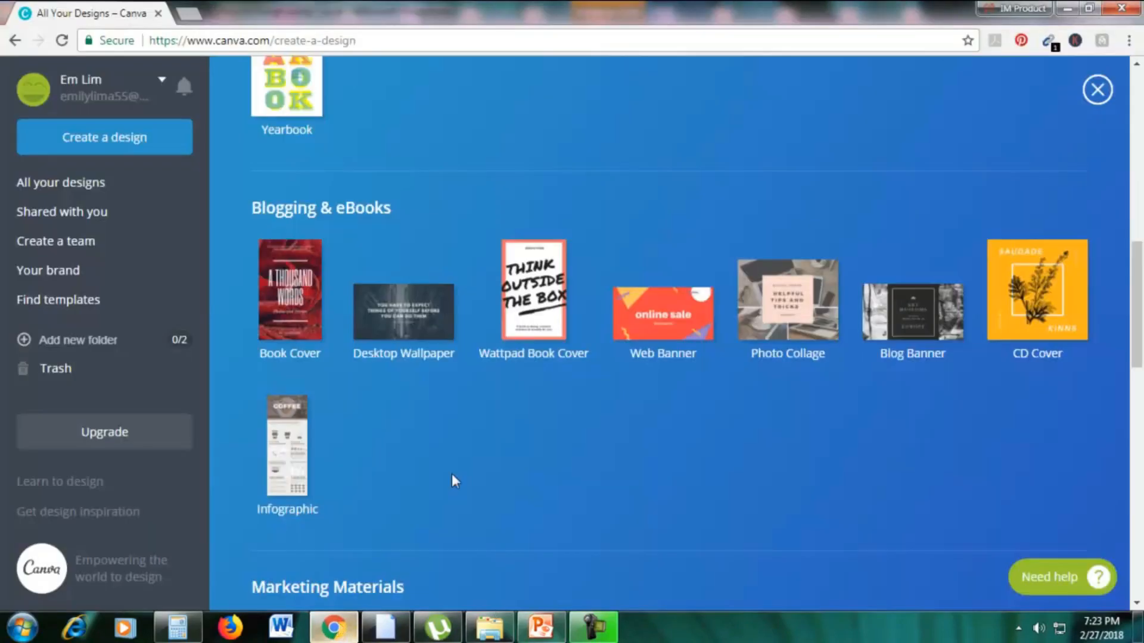
pyautogui.click(302, 301)
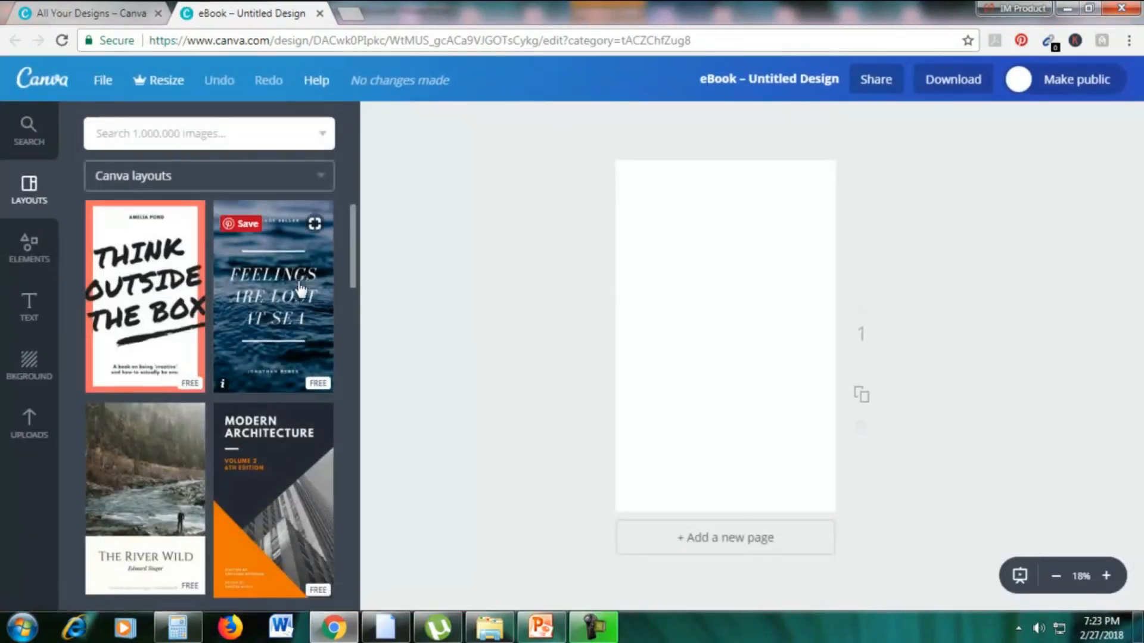
# Apply the free "Amazon Jungle" layout to the blank book cover.
pyautogui.scroll(-10, 299, 290)
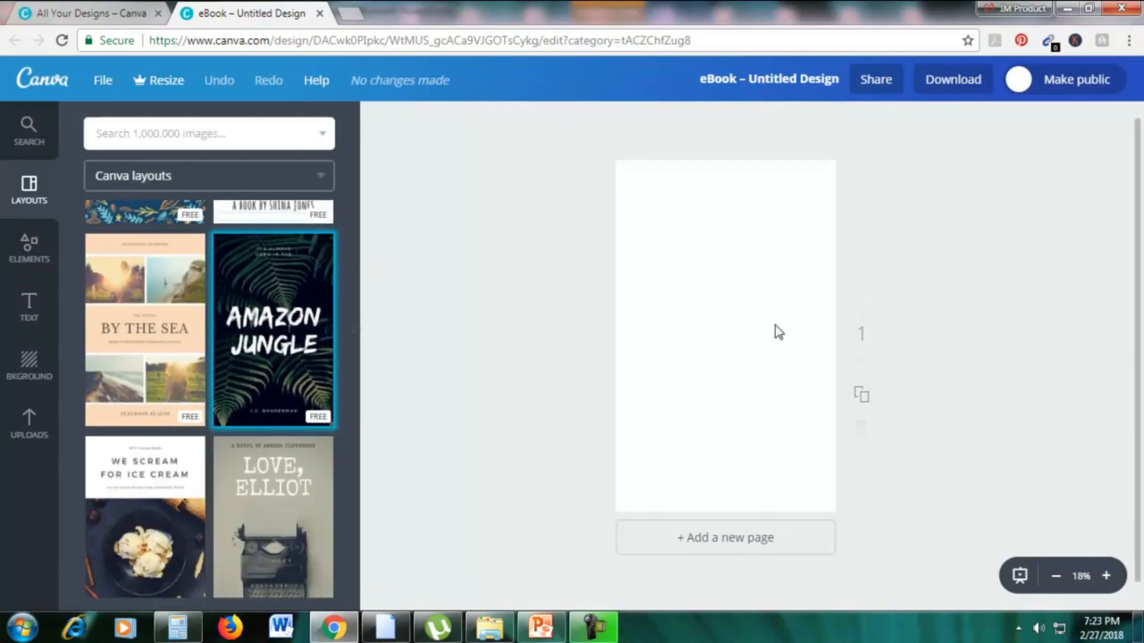
pyautogui.click(297, 320)
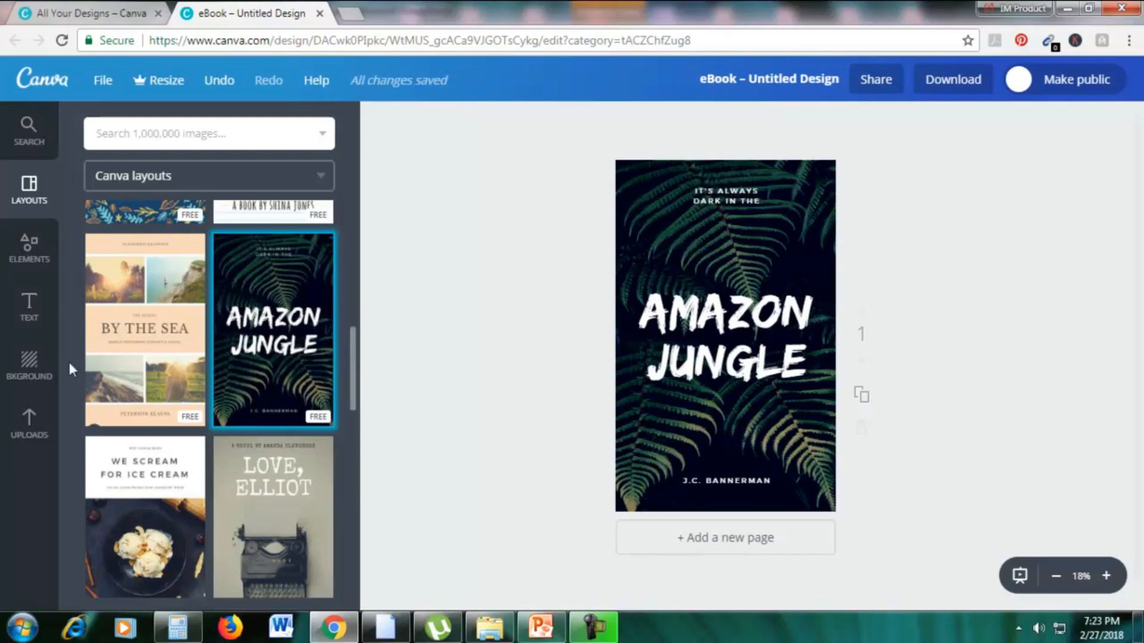
# Replace the cover's fern background with the uploaded photo of pink flowers and a notebook, enlarged to fill the whole page.
pyautogui.click(29, 424)
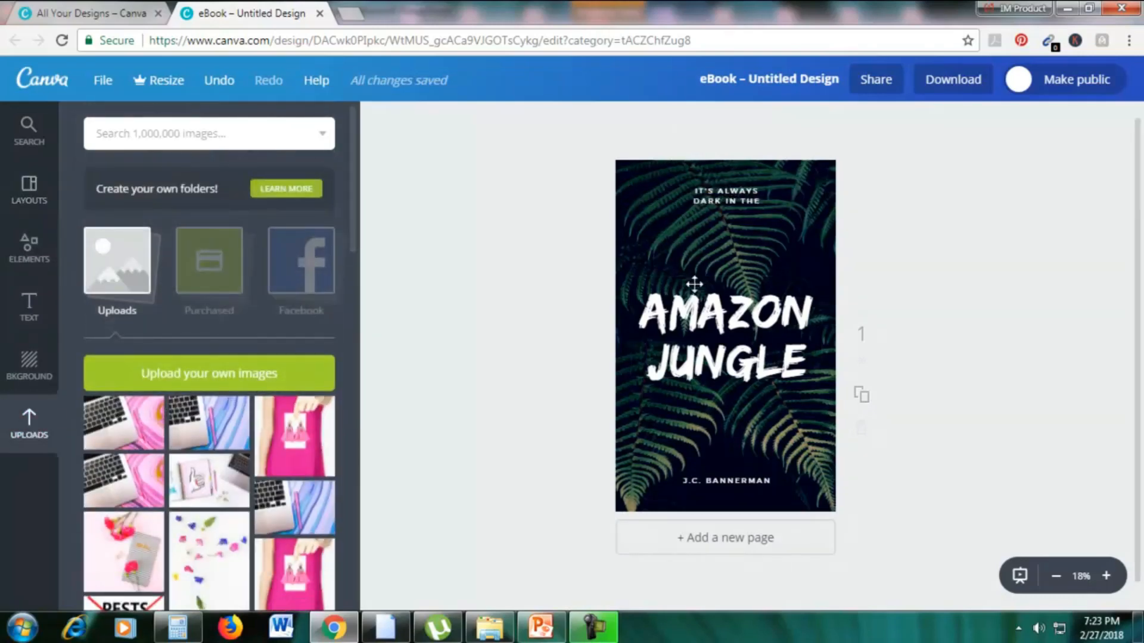
pyautogui.scroll(-1, 312, 424)
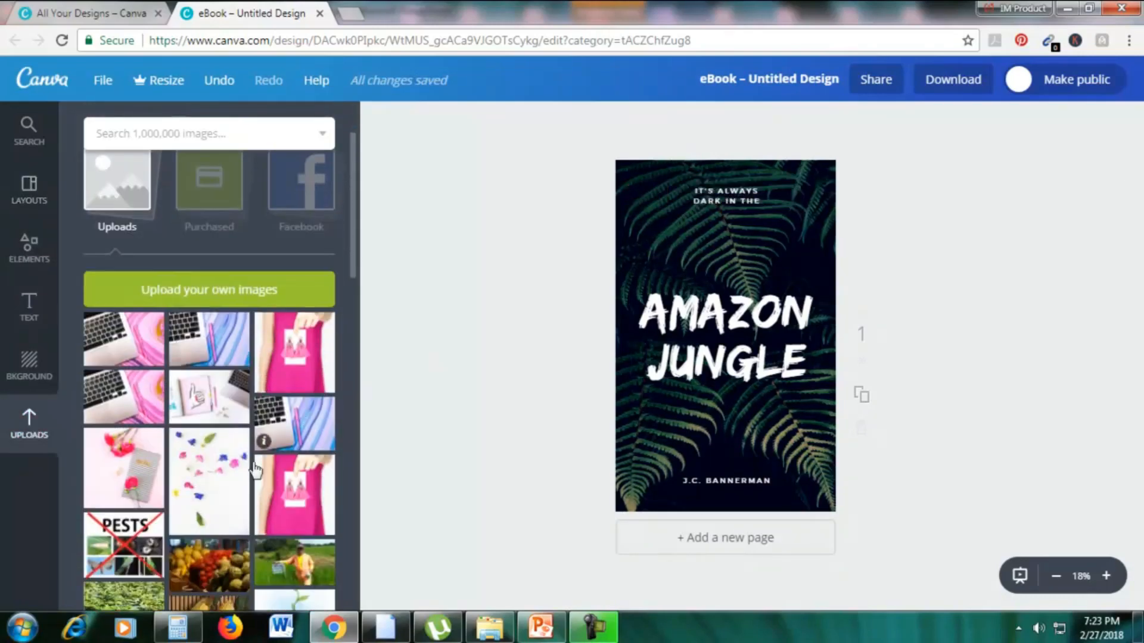
pyautogui.moveTo(128, 488); pyautogui.dragTo(719, 394)
pyautogui.moveTo(820, 222); pyautogui.dragTo(646, 476)
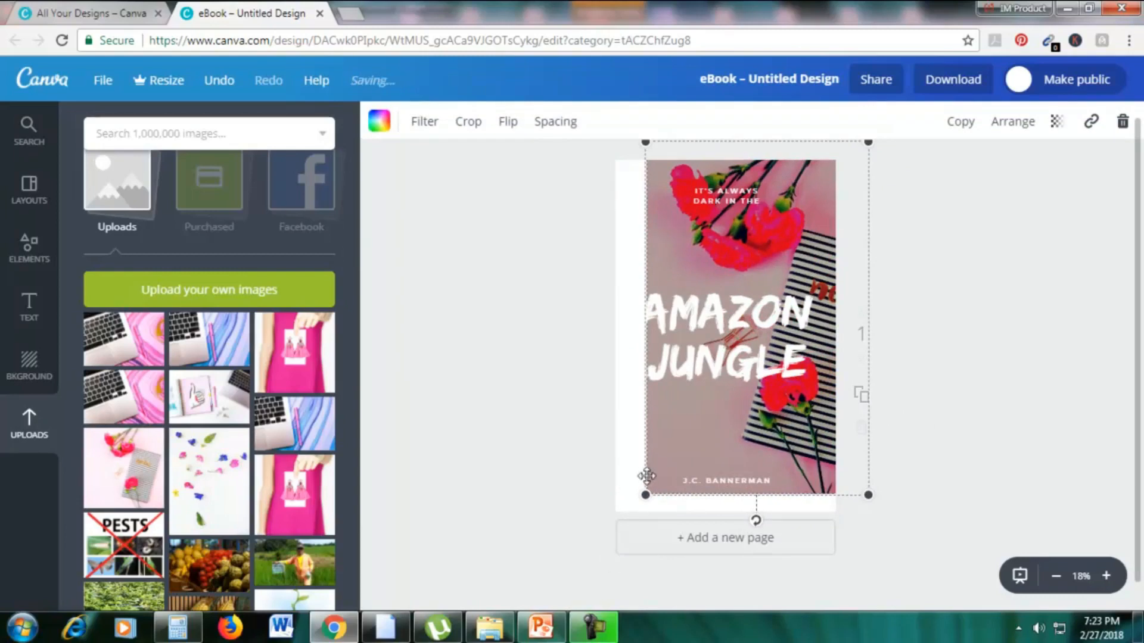
pyautogui.moveTo(586, 530); pyautogui.dragTo(593, 535)
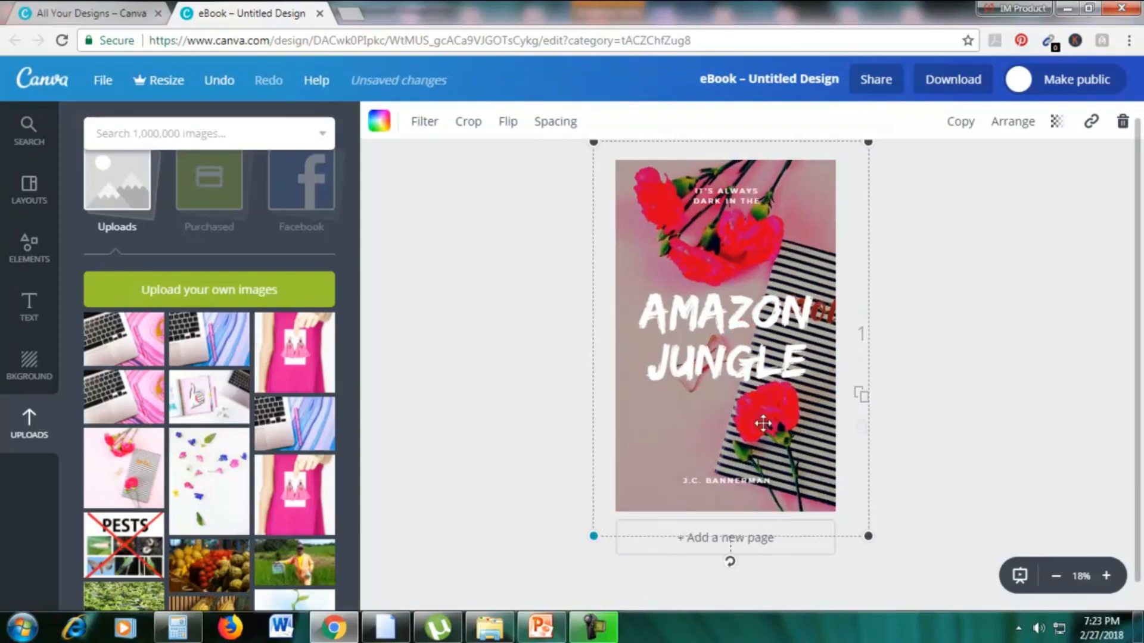
# Replace the book cover's "Amazon Jungle" title with "GIRL DIARIES".
pyautogui.click(742, 311)
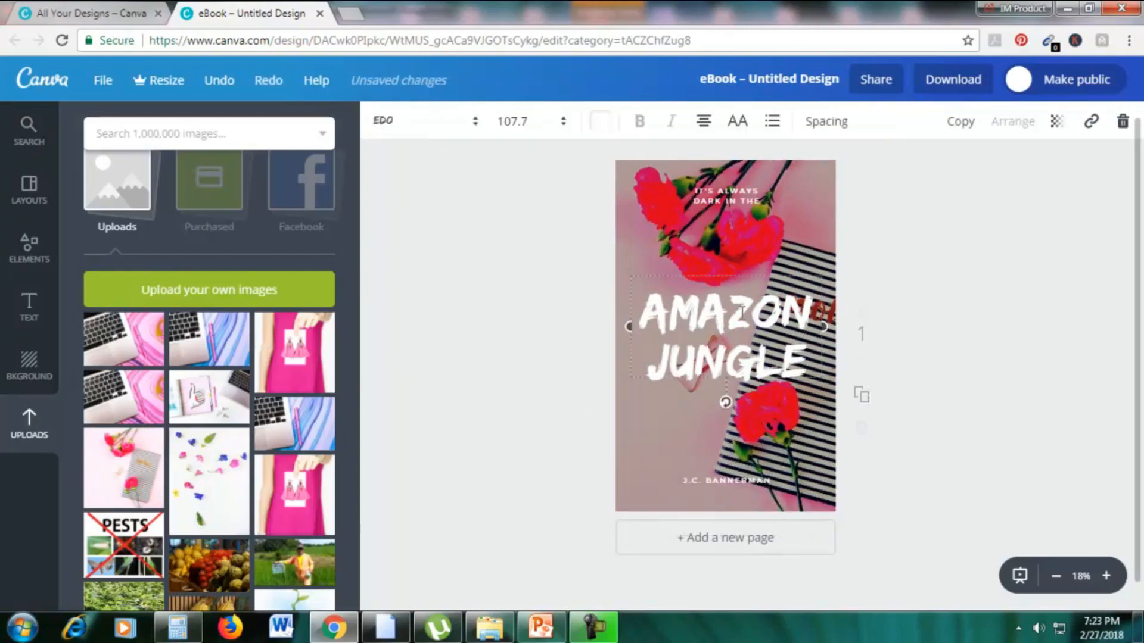
pyautogui.doubleClick(801, 359)
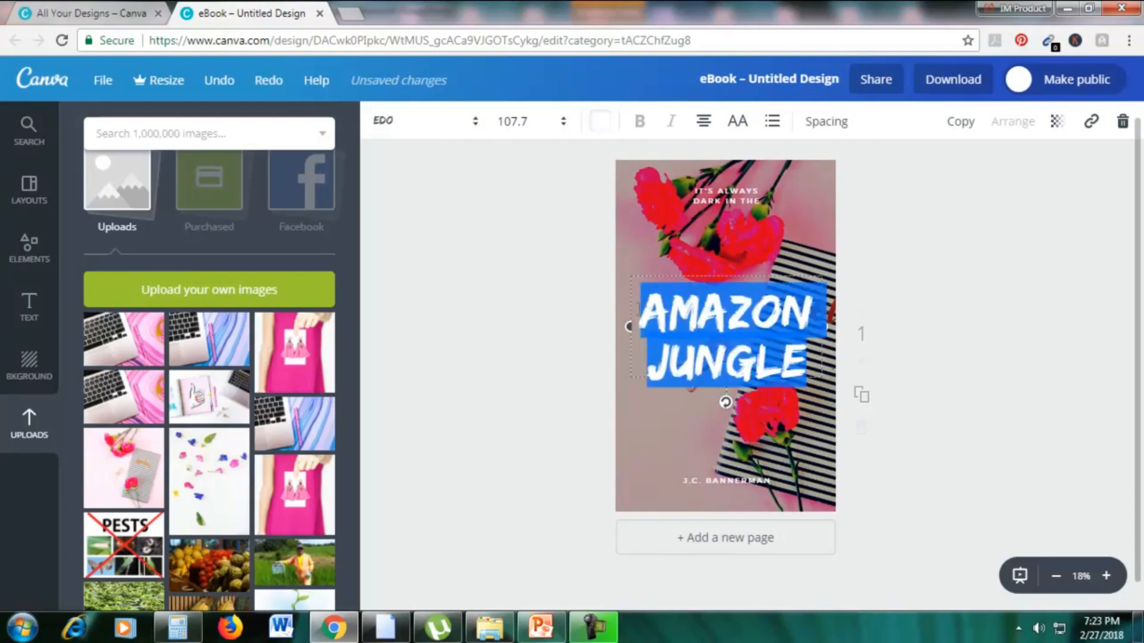
pyautogui.write('GIRL DIARIES')
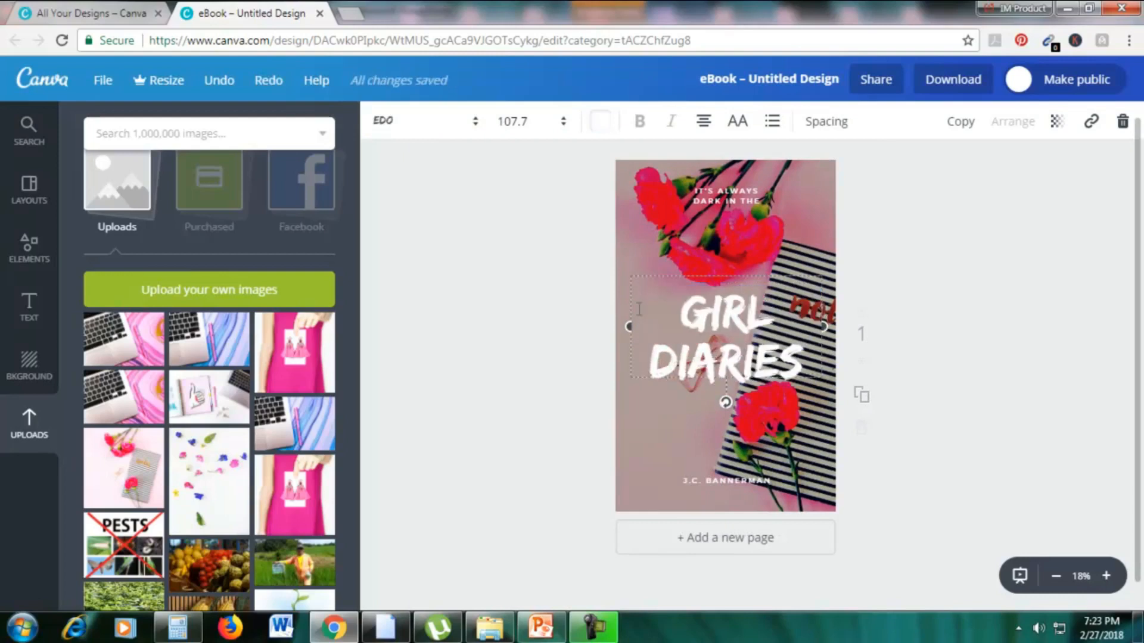
# Recolor the "GIRL DIARIES" title black and move it slightly down and to the left on the book cover.
pyautogui.moveTo(801, 360); pyautogui.dragTo(665, 361)
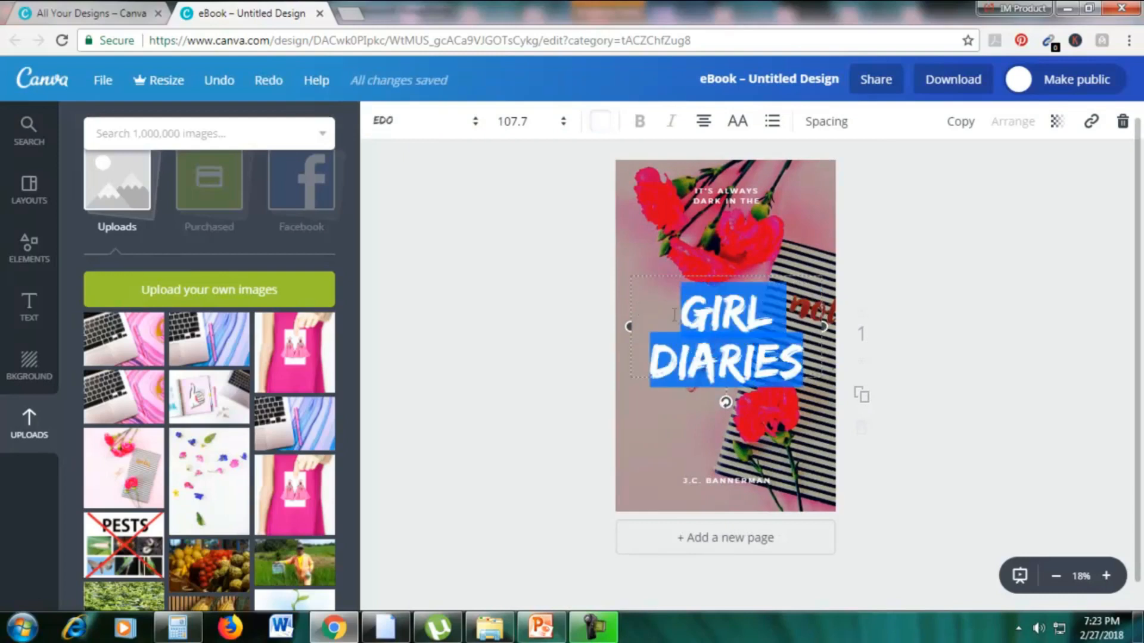
pyautogui.click(602, 122)
pyautogui.click(612, 396)
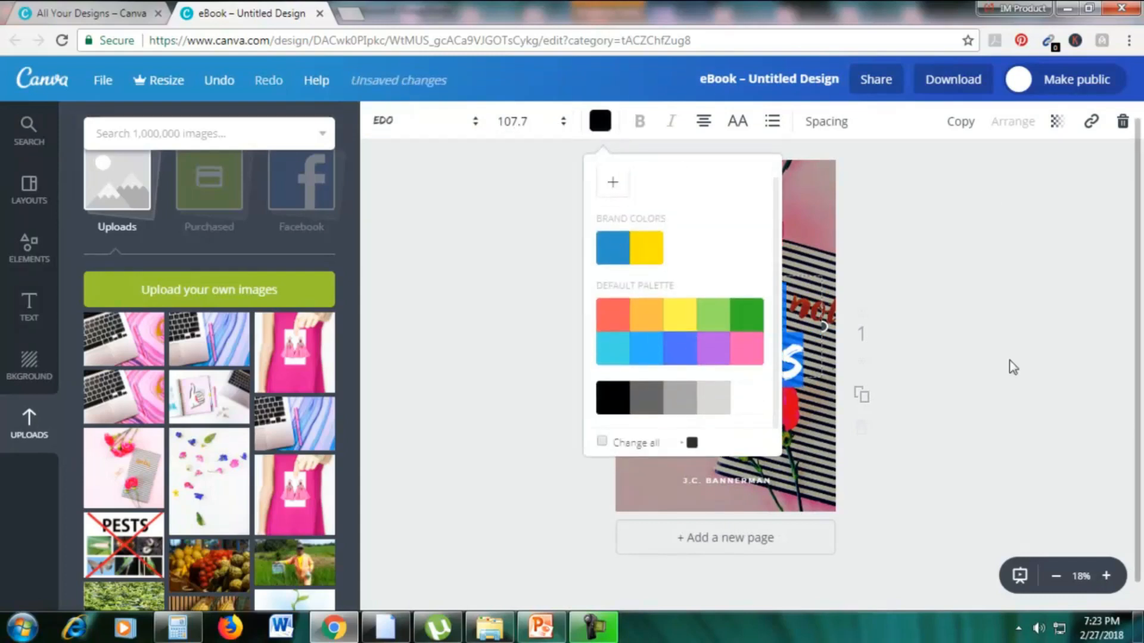
pyautogui.click(1012, 367)
pyautogui.click(715, 266)
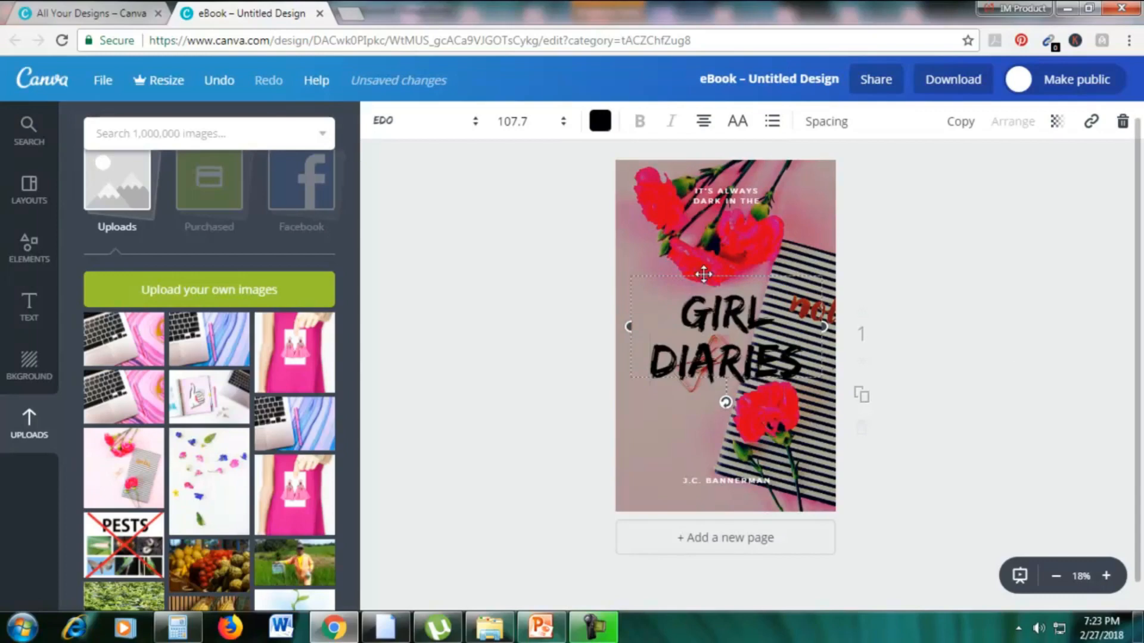
pyautogui.moveTo(705, 274); pyautogui.dragTo(674, 291)
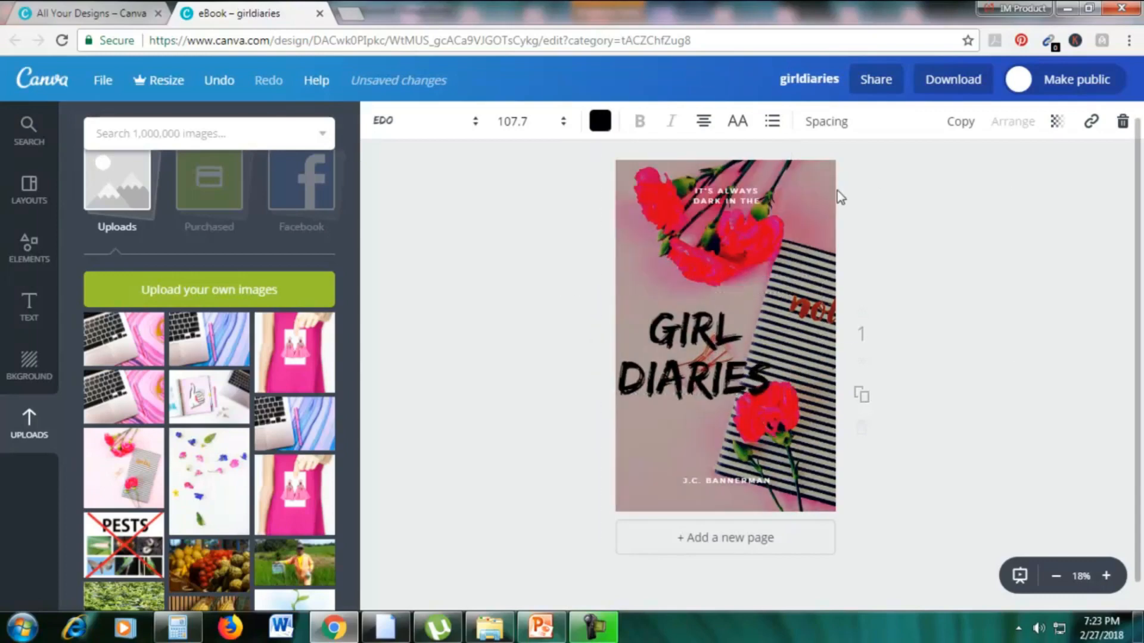
# Enlarge the background photo and shift it up and left within the cover, and nudge the title slightly up and right.
pyautogui.click(831, 192)
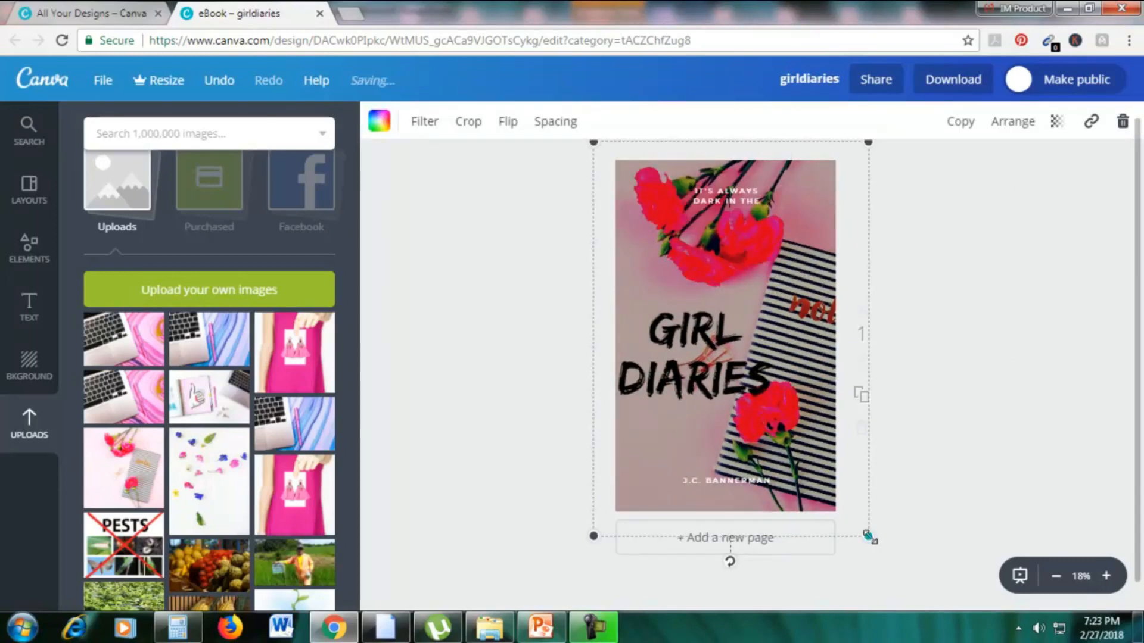
pyautogui.moveTo(869, 536); pyautogui.dragTo(1053, 641)
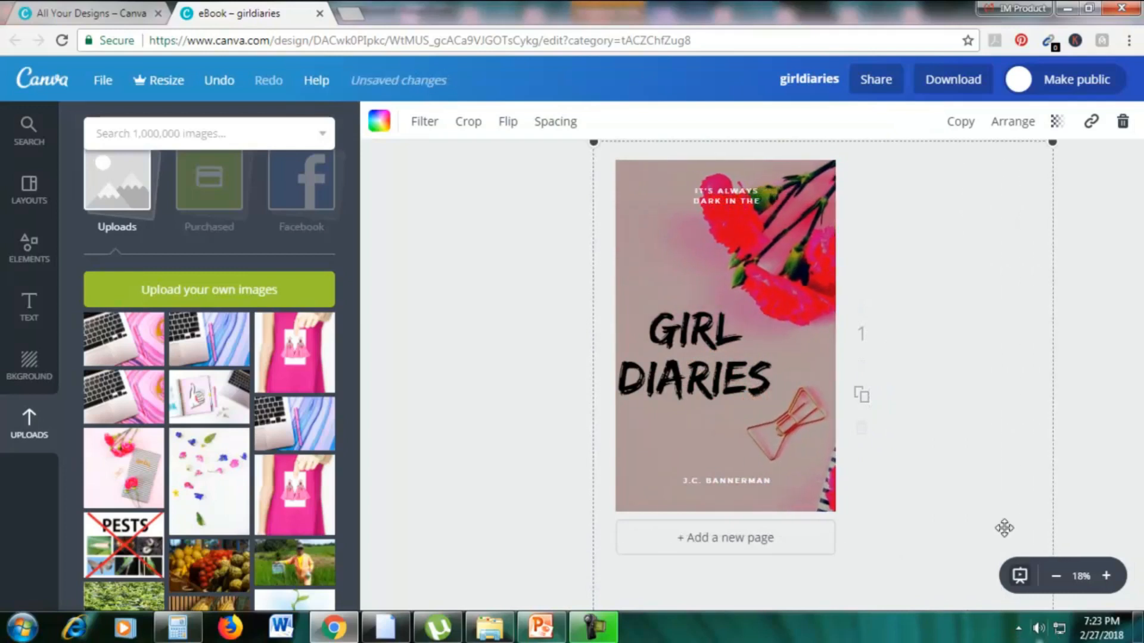
pyautogui.moveTo(980, 494); pyautogui.dragTo(943, 458)
pyautogui.moveTo(727, 377)
pyautogui.mouseDown()
pyautogui.moveTo(743, 374)
pyautogui.moveTo(733, 368)
pyautogui.mouseUp()
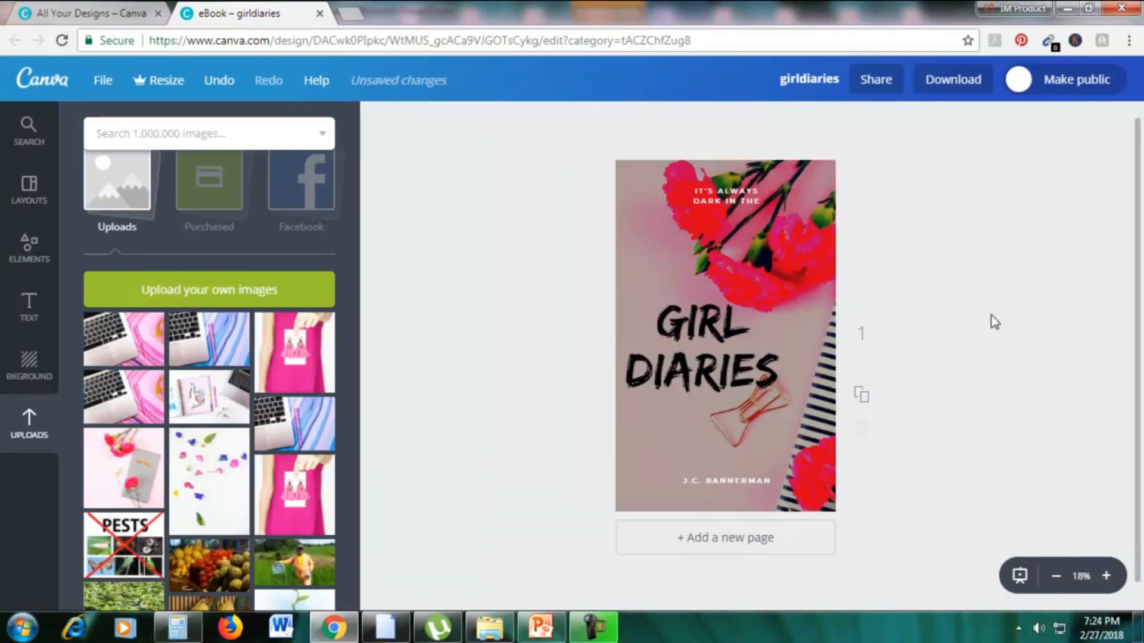
# Compare PowerPoint's "What can we design?" slide with Canva's design types, examining the categories from Documents through Marketing Materials, Events and Ads.
pyautogui.click(48, 13)
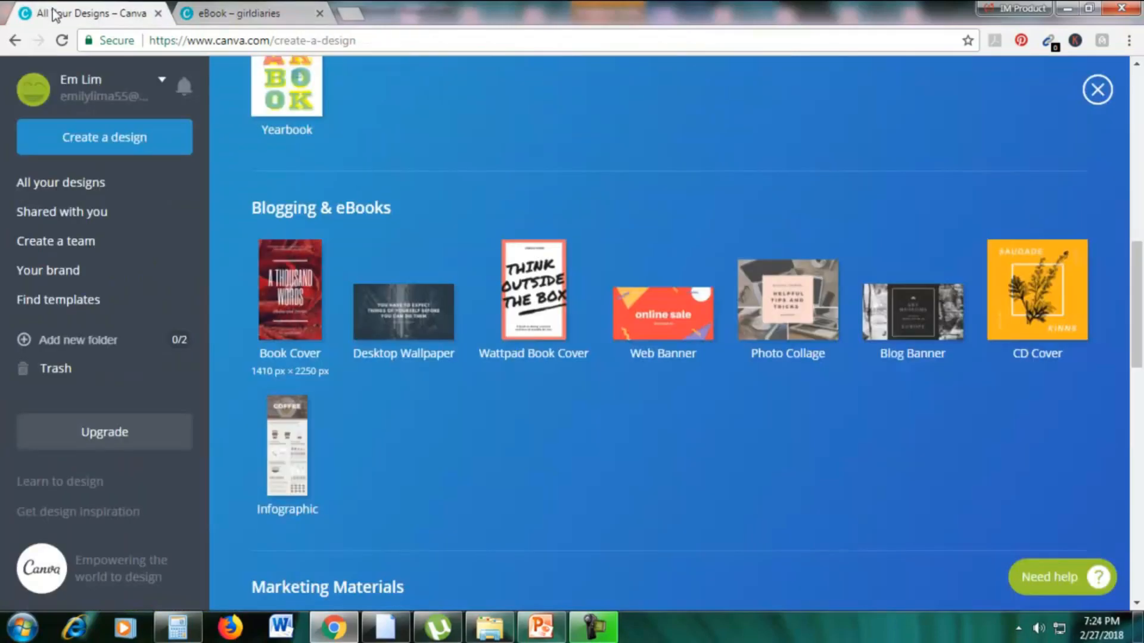
pyautogui.scroll(-5, 559, 266)
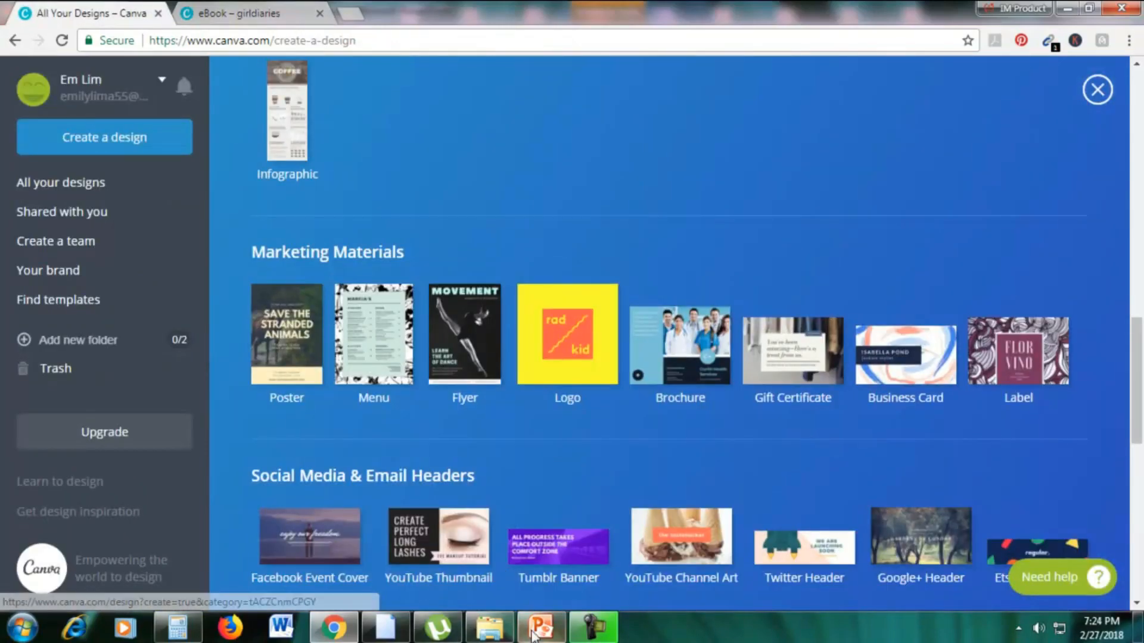
pyautogui.click(541, 627)
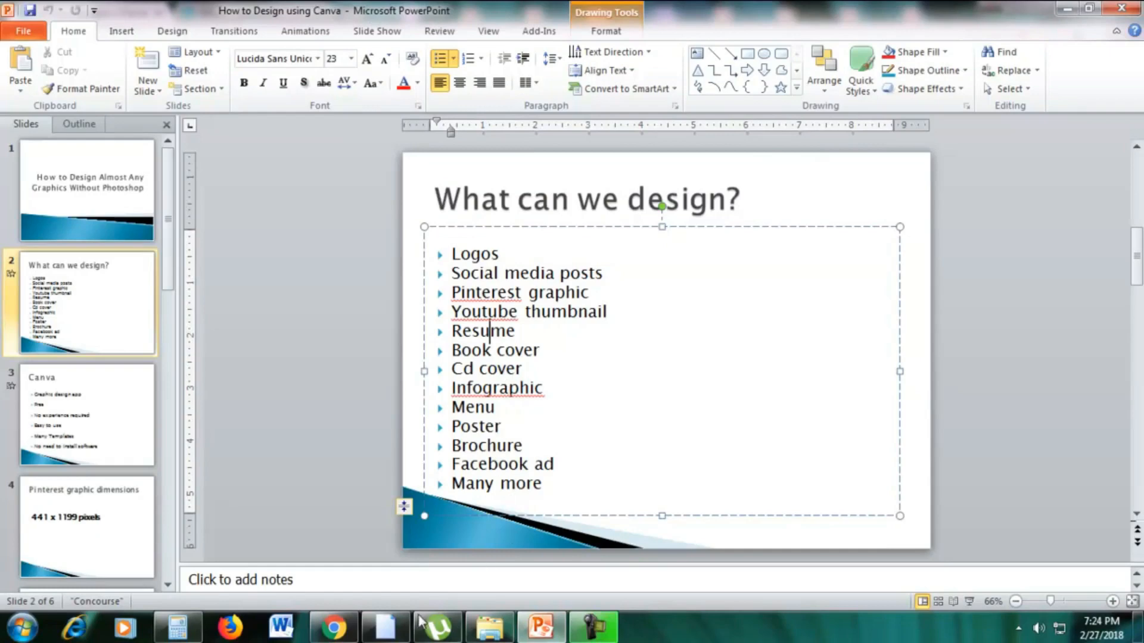
pyautogui.click(333, 627)
pyautogui.scroll(15, 824, 280)
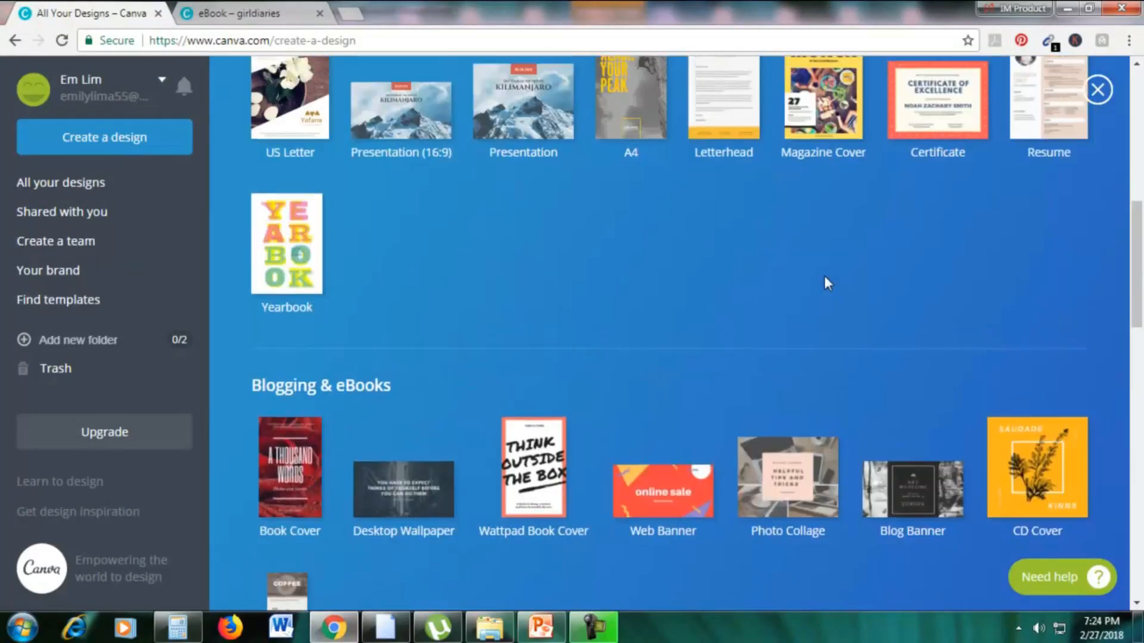
pyautogui.scroll(-5, 405, 182)
pyautogui.scroll(-15, 405, 178)
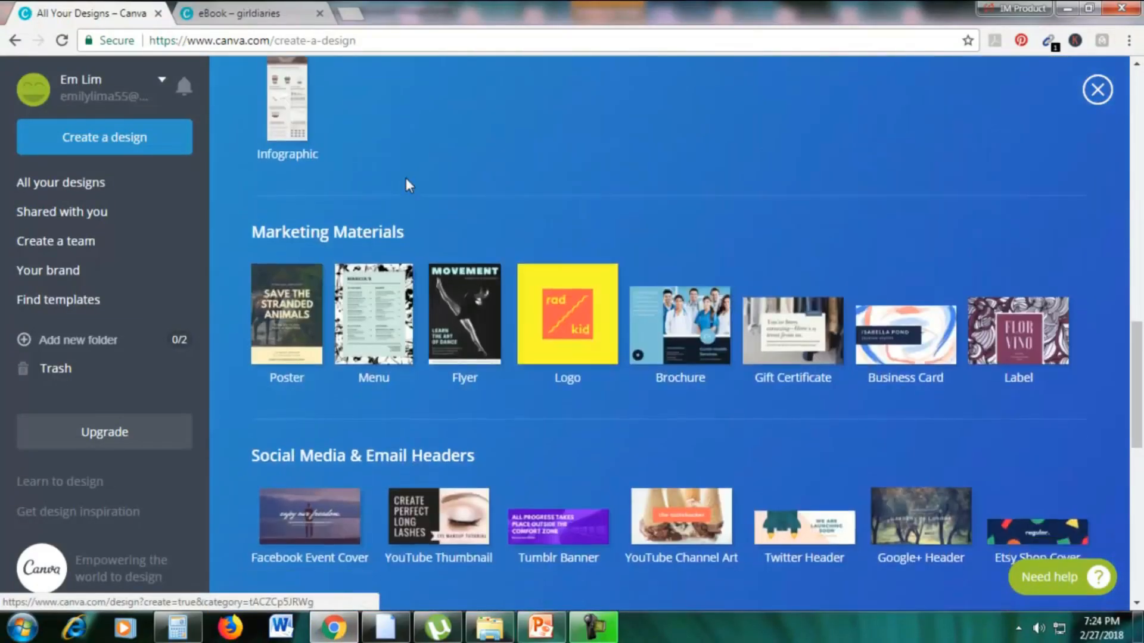
pyautogui.scroll(12, 406, 177)
pyautogui.scroll(6, 417, 182)
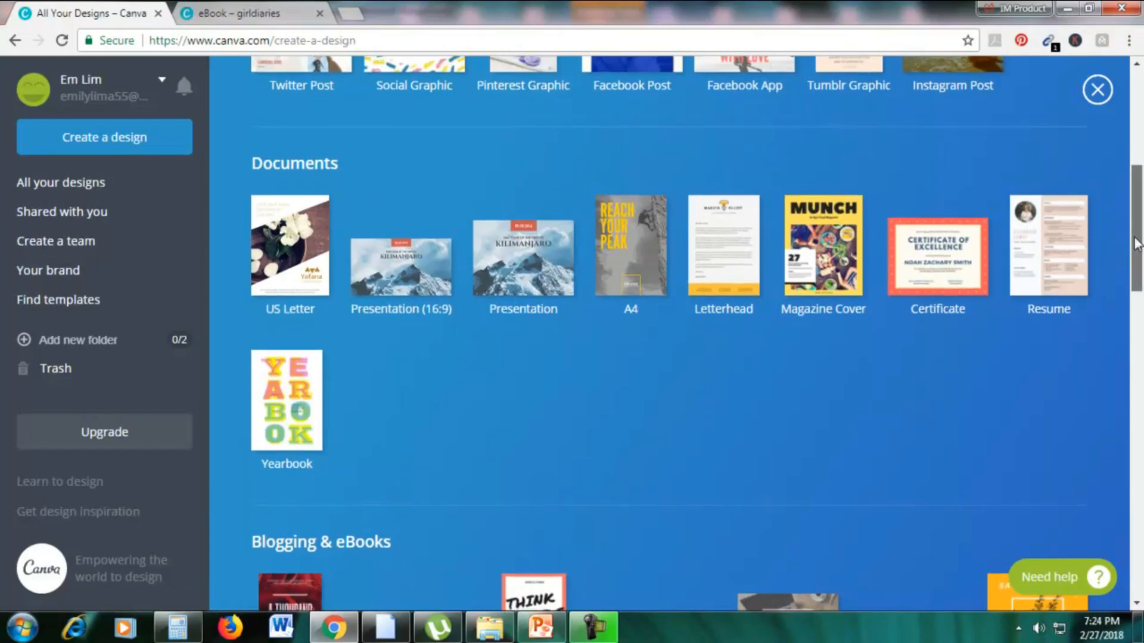
pyautogui.moveTo(1137, 265); pyautogui.dragTo(1093, 535)
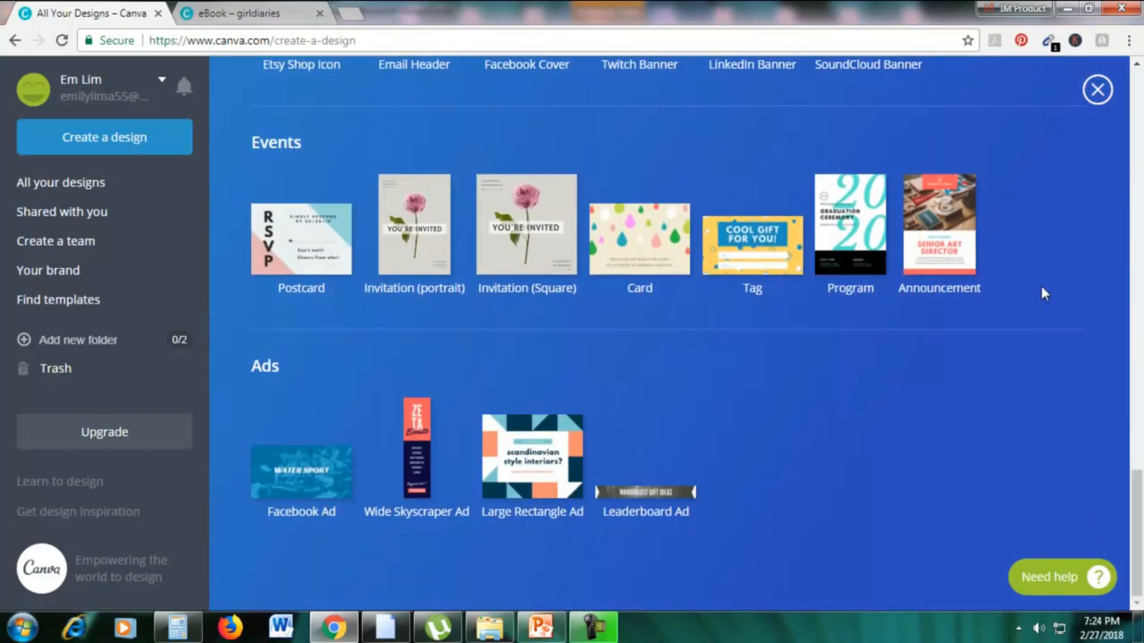